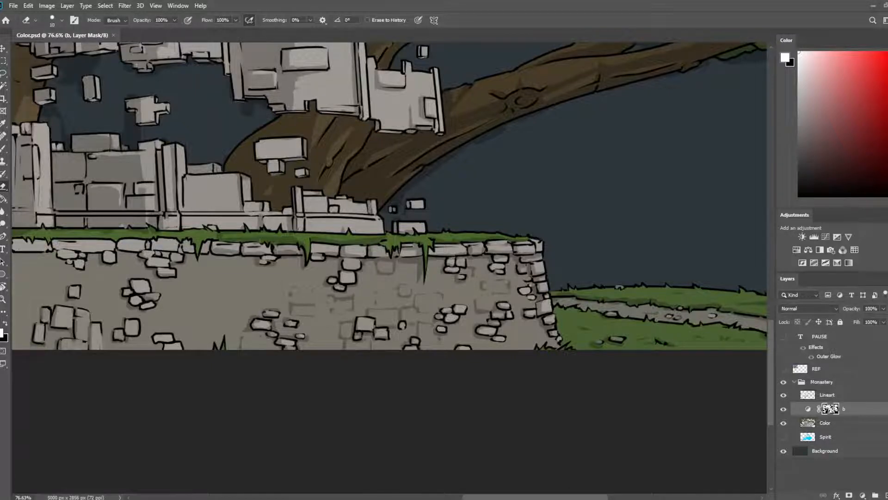
- Paint shadow on layer b's mask beneath both sloping edges of the entrance porch's gable with a size 20 brush
scroll(206, 367, "down", 3)
scroll(451, 155, "up", 1)
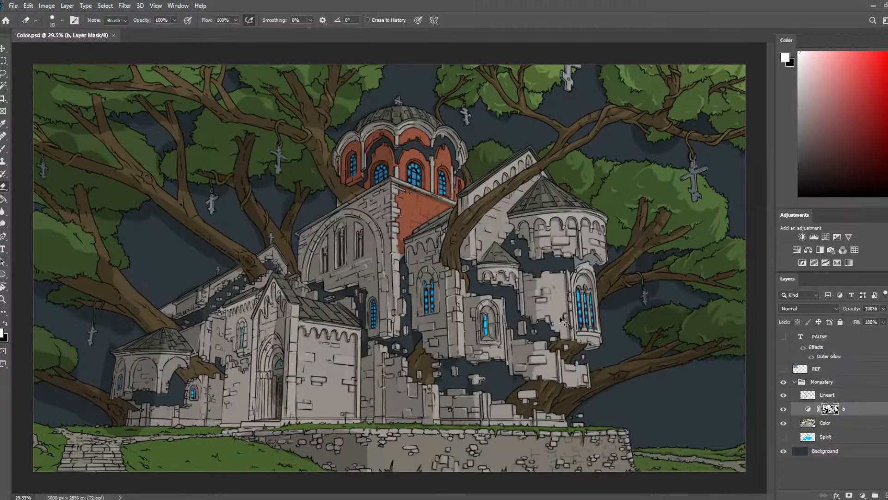
scroll(644, 131, "up", 2)
scroll(644, 131, "up", 4)
left_click_drag(544, 139, 507, 115)
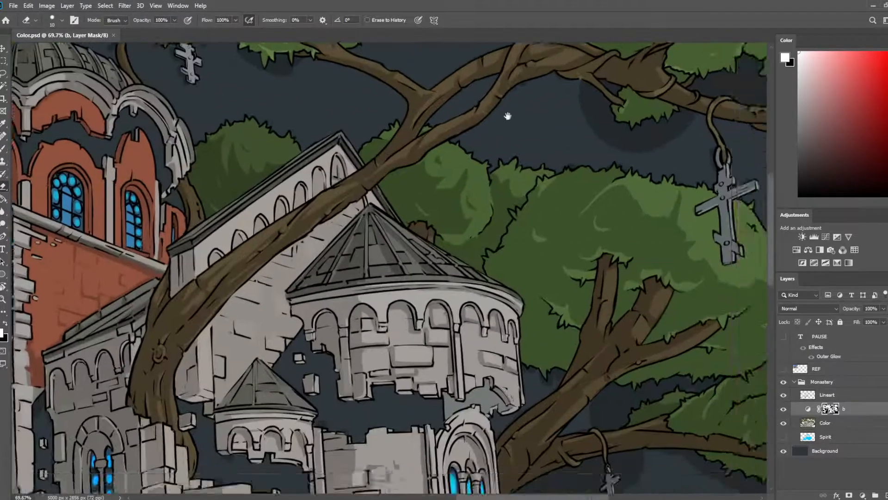
left_click_drag(615, 481, 394, 367)
left_click_drag(446, 352, 615, 208)
left_click_drag(234, 245, 531, 186)
mouse_move(215, 219)
left_mouse_down()
mouse_move(474, 220)
mouse_move(507, 288)
left_mouse_up()
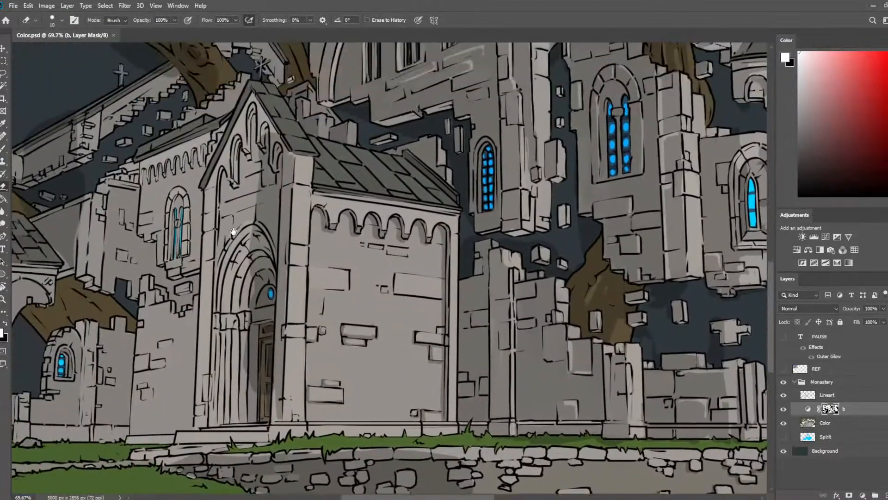
key("b")
key("bracketright")
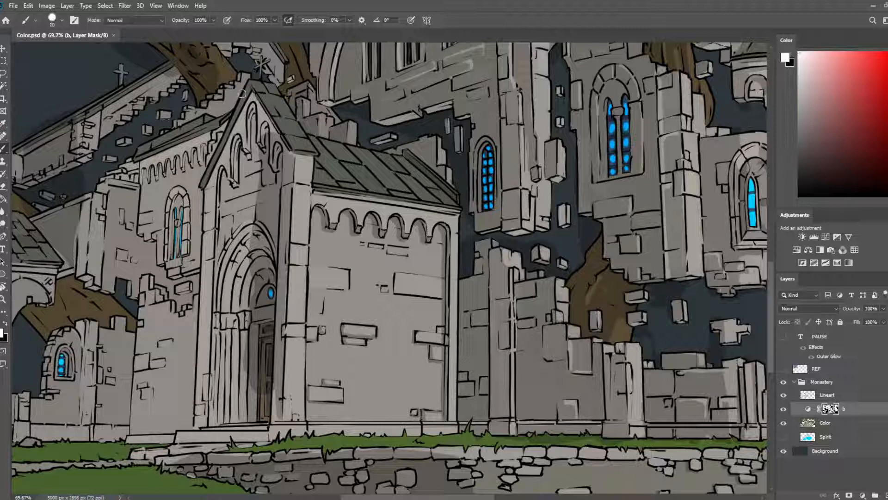
left_click_drag(249, 86, 279, 132)
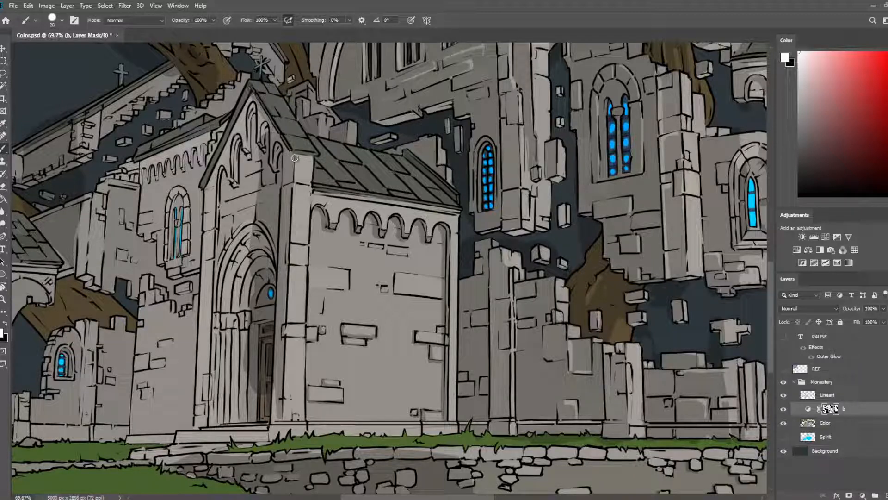
key("e")
key("b")
left_click_drag(248, 96, 208, 184)
- Shade the porch's front wall and arched portal on the mask with a size 45 brush, and save the document
key("bracketright")
key("bracketright")
key("bracketright")
key("bracketright")
key("bracketright")
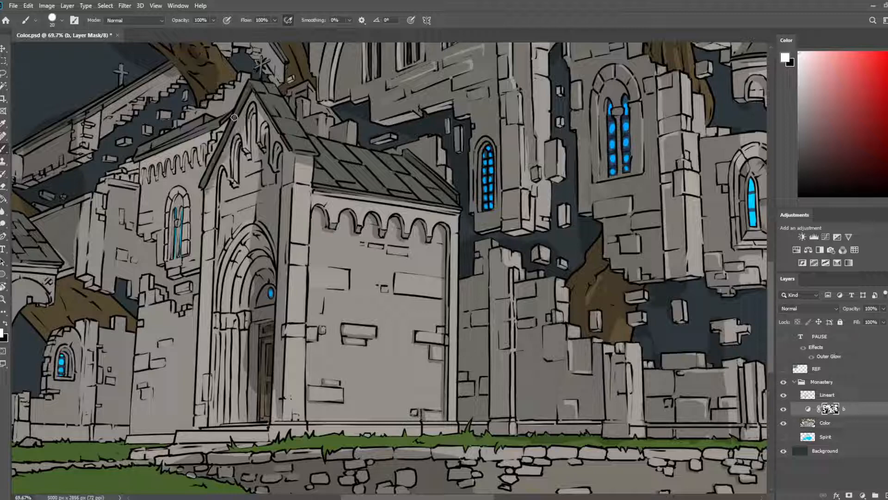
mouse_move(262, 128)
left_mouse_down()
mouse_move(241, 217)
mouse_move(223, 223)
mouse_move(244, 138)
mouse_move(210, 222)
mouse_move(209, 263)
mouse_move(222, 235)
mouse_move(251, 228)
mouse_move(262, 261)
mouse_move(258, 304)
mouse_move(248, 271)
mouse_move(239, 354)
mouse_move(267, 283)
mouse_move(278, 306)
mouse_move(276, 346)
mouse_move(253, 316)
mouse_move(224, 343)
mouse_move(233, 254)
mouse_move(218, 320)
mouse_move(208, 272)
mouse_move(202, 413)
mouse_move(218, 412)
mouse_move(227, 384)
mouse_move(203, 358)
mouse_move(208, 335)
mouse_move(227, 409)
mouse_move(236, 399)
mouse_move(231, 412)
mouse_move(259, 419)
mouse_move(250, 395)
mouse_move(262, 423)
mouse_move(269, 388)
mouse_move(275, 405)
left_mouse_up()
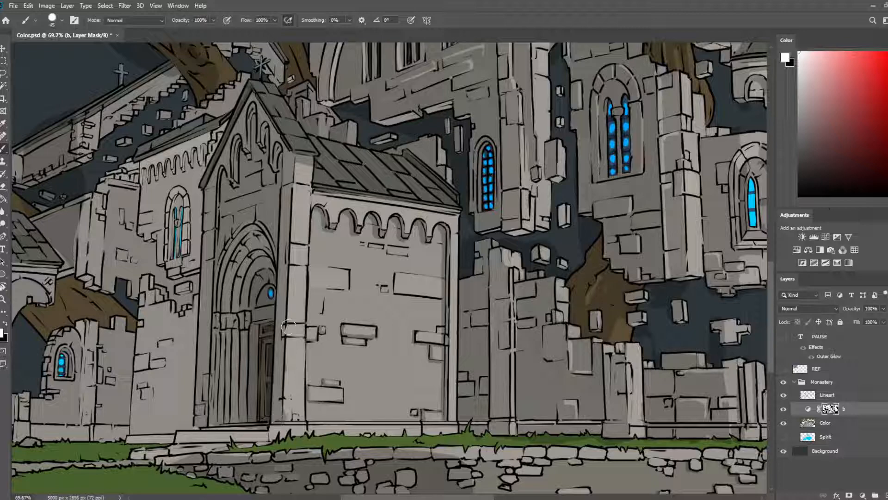
scroll(326, 357, "down", 6)
scroll(359, 344, "up", 2)
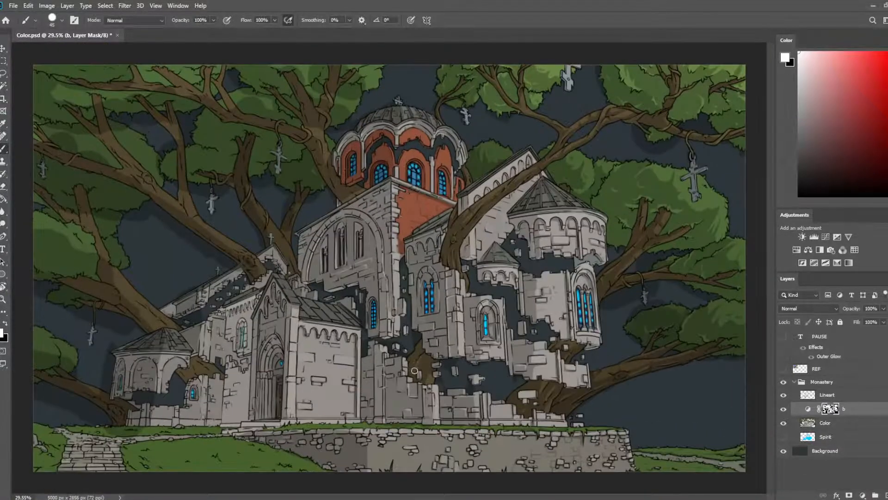
key("ctrl+s")
- Examine the whole monastery illustration in full-screen mode and in the normal view
scroll(382, 271, "up", 1)
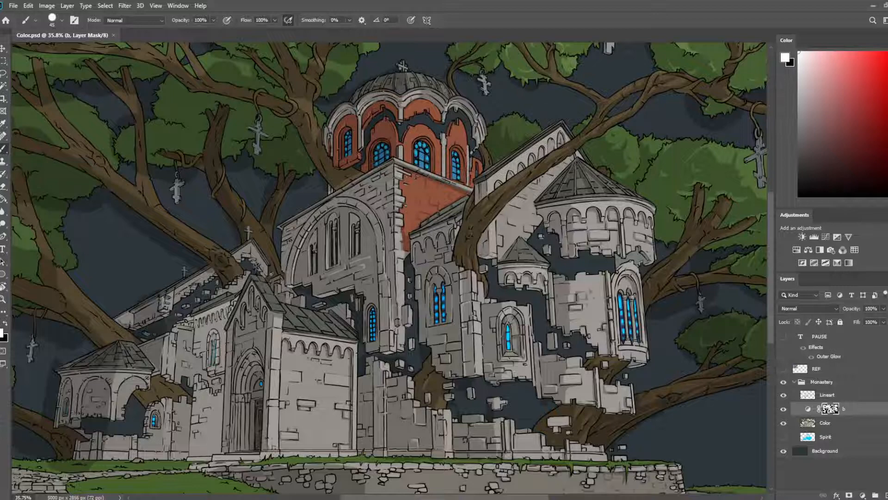
scroll(350, 387, "down", 1)
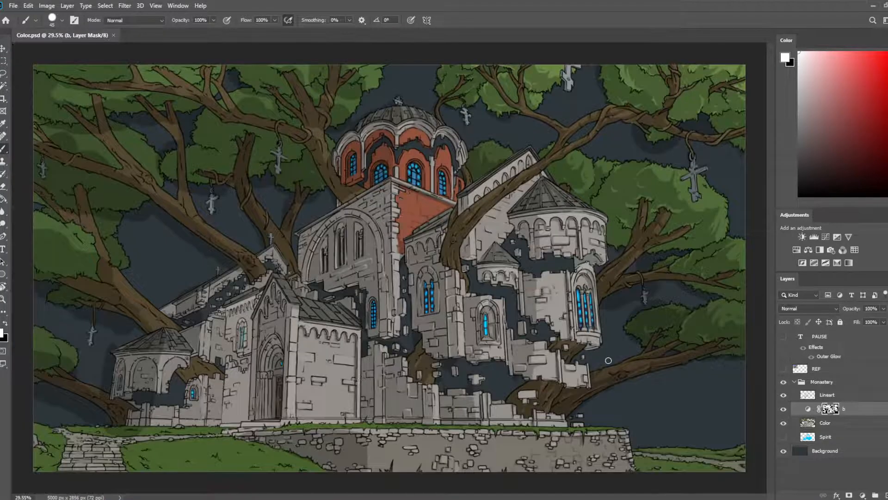
key("f")
key("f")
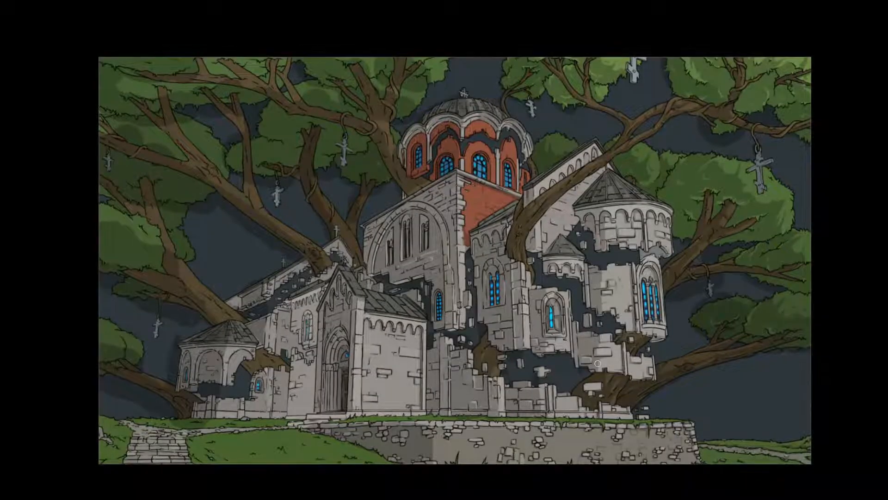
scroll(603, 362, "up", 1)
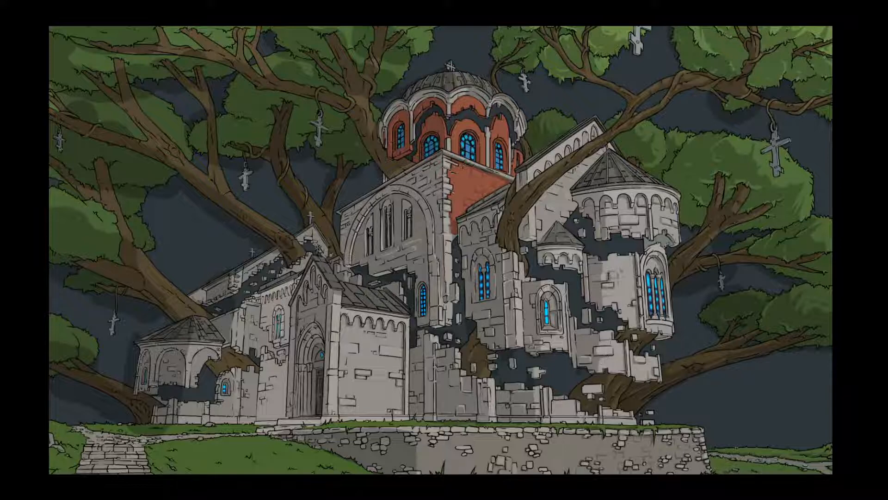
key("f")
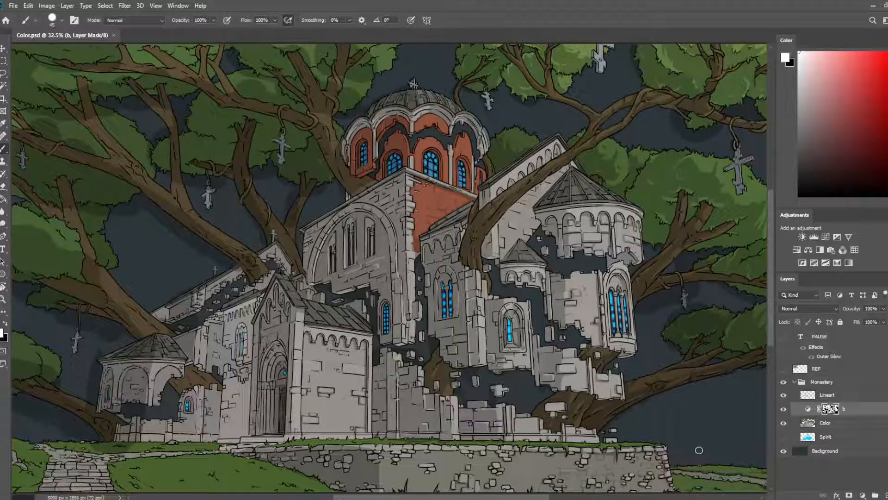
scroll(699, 422, "up", 1)
mouse_move(684, 408)
left_mouse_down()
mouse_move(576, 425)
mouse_move(611, 456)
mouse_move(622, 439)
left_mouse_up()
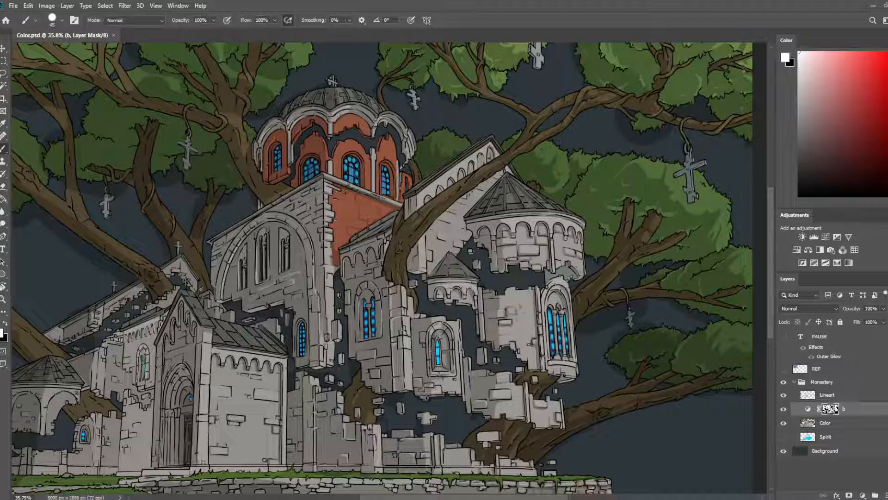
scroll(294, 250, "down", 2)
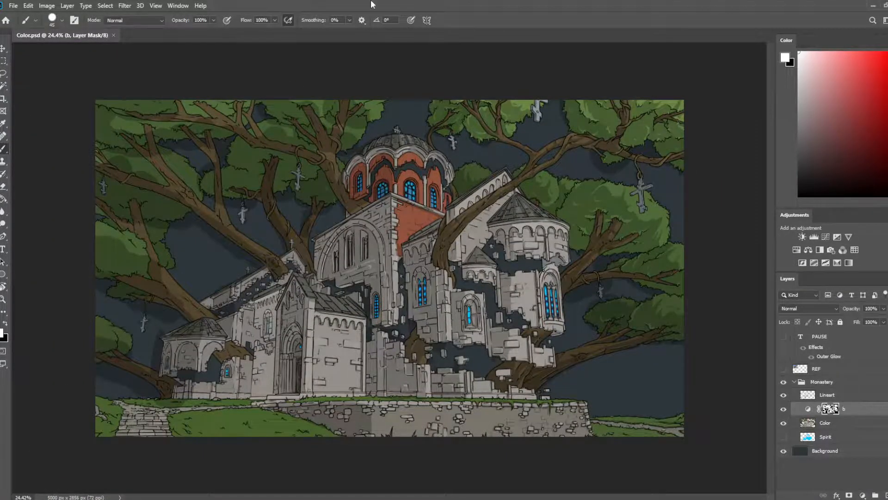
- Reduce the brush to size 15 and touch up the mask shadow at the upper corner of the wall below the dome
scroll(502, 49, "up", 3)
scroll(501, 49, "up", 5)
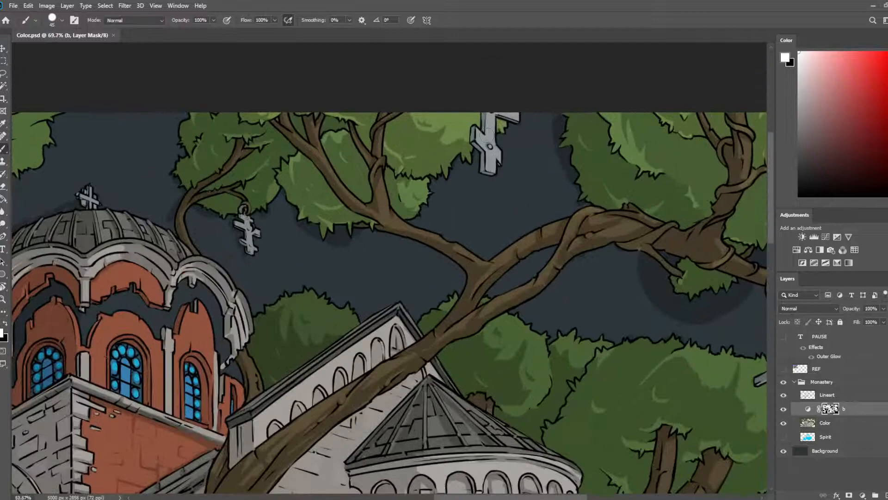
left_click_drag(453, 238, 474, 178)
left_click_drag(585, 238, 440, 101)
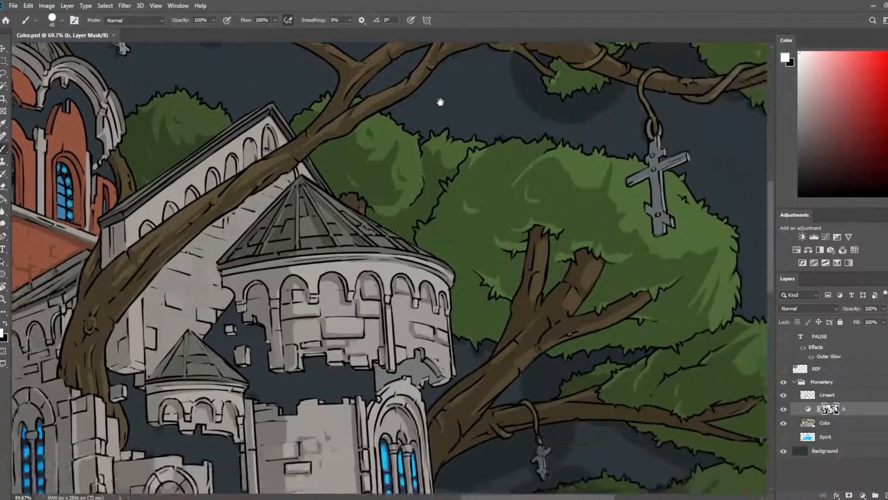
left_click_drag(553, 222, 484, 151)
left_click_drag(369, 161, 598, 138)
left_click_drag(477, 146, 602, 162)
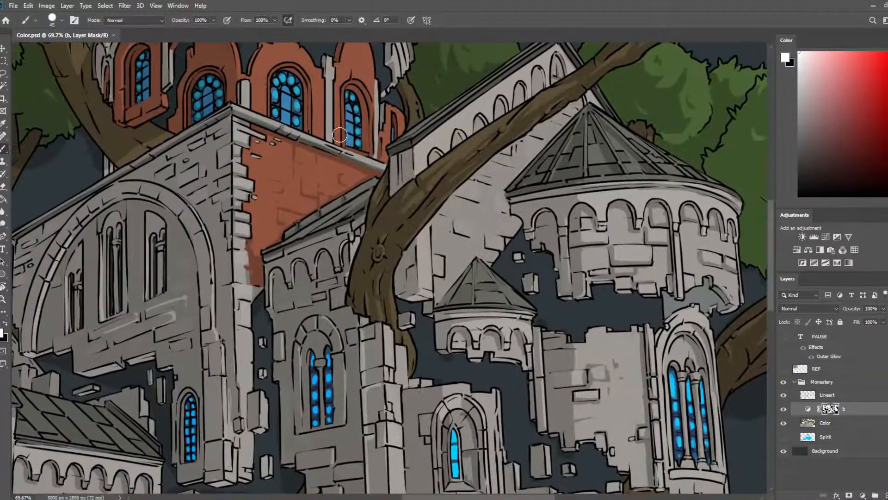
key("[")
key("[")
key("[")
key("[")
key("[")
key("[")
left_click_drag(230, 138, 231, 121)
- Touch up the mask shadow along the grass at the foot of the rightmost ruined wall with the Brush and Eraser
scroll(385, 220, "up", 3)
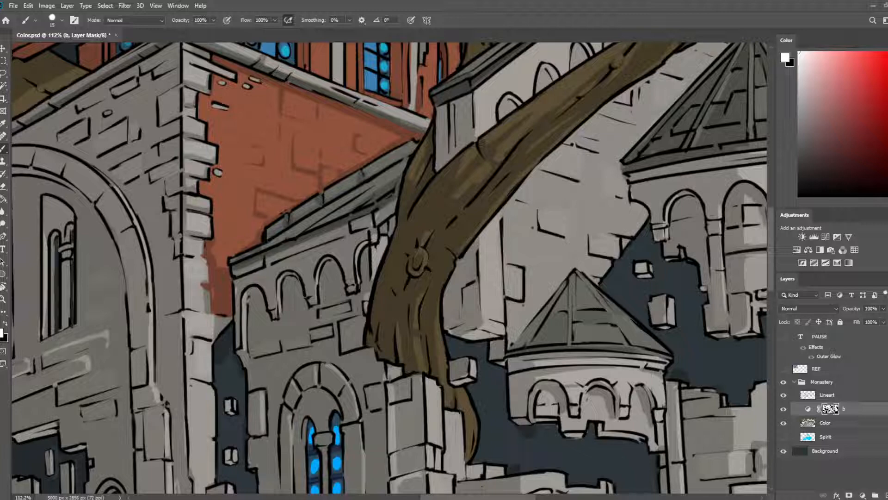
left_click_drag(377, 333, 319, 231)
left_click_drag(375, 321, 291, 180)
left_click_drag(398, 356, 294, 183)
left_click_drag(416, 368, 358, 189)
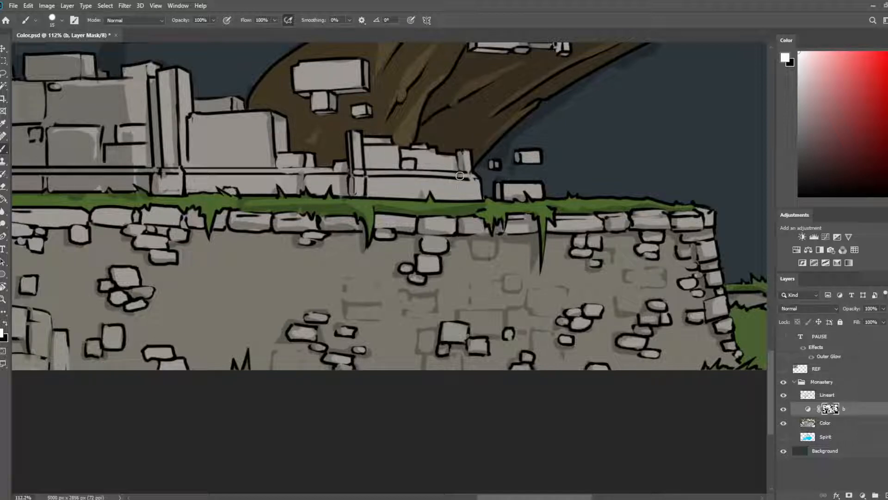
key("e")
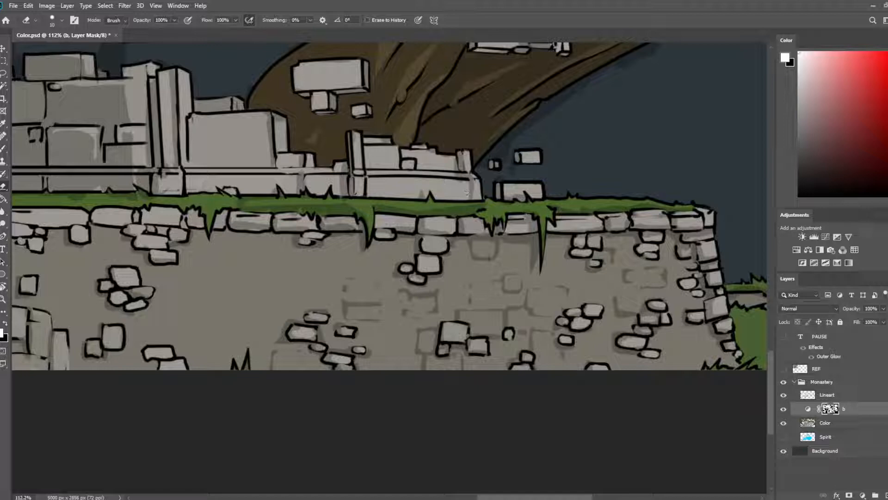
key("b")
mouse_move(402, 189)
left_mouse_down()
mouse_move(509, 205)
mouse_move(531, 182)
left_mouse_up()
key("e")
key("b")
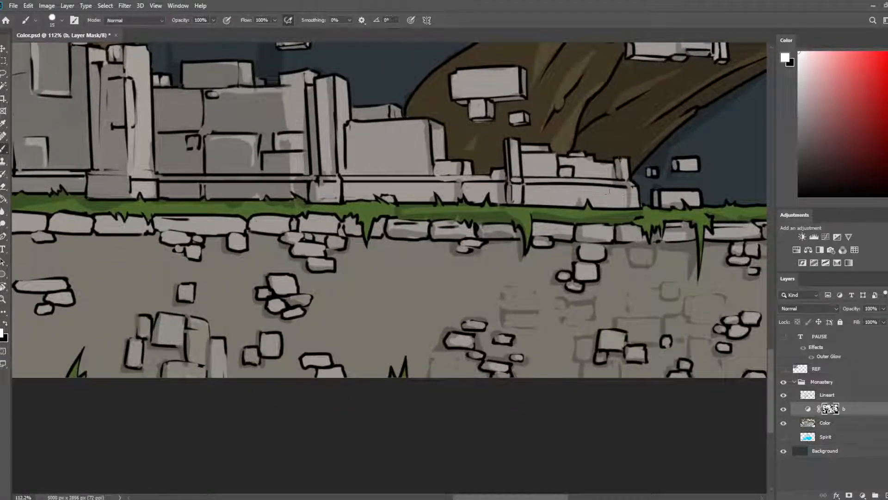
- Erase stray mask shadow around the low stone blocks above the grass, beside the tree roots
left_click_drag(455, 162, 475, 222)
key("e")
left_click_drag(446, 182, 451, 185)
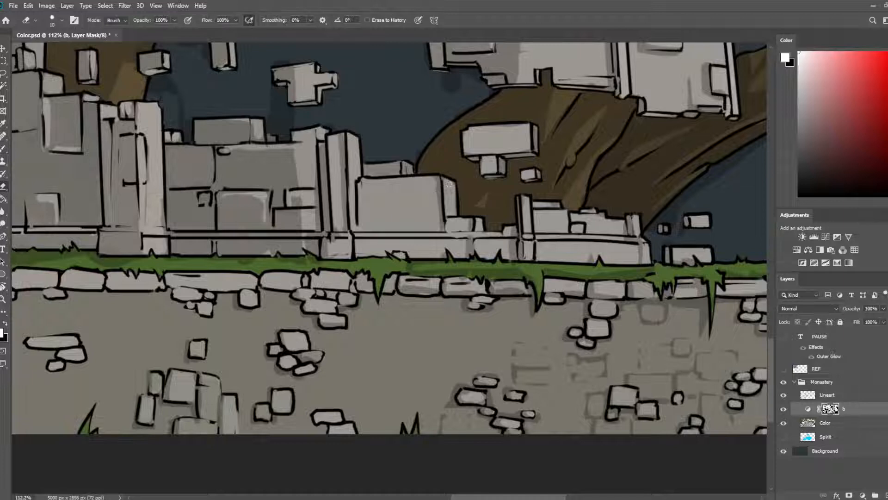
key("b")
key("e")
left_click_drag(592, 239, 521, 151)
left_click_drag(307, 118, 589, 114)
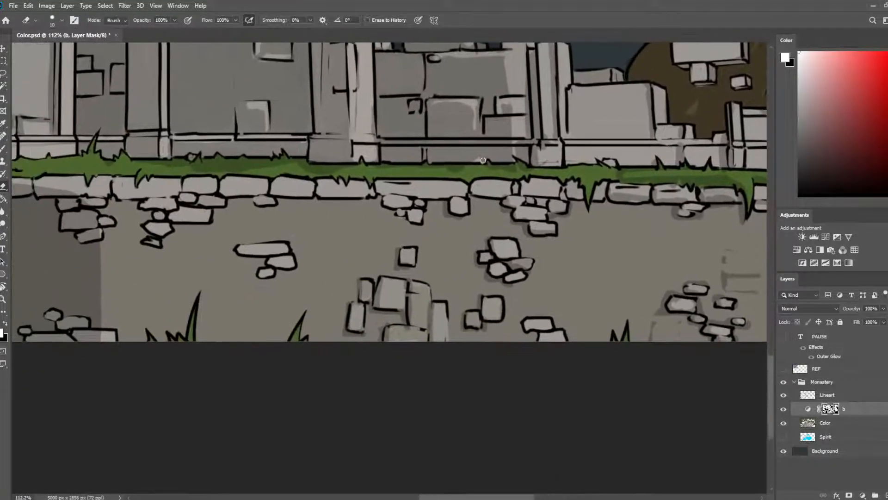
- Brush mask shadow onto the grass strip under the shaded block wall between the two broken pillars
key("b")
left_click_drag(517, 148, 454, 231)
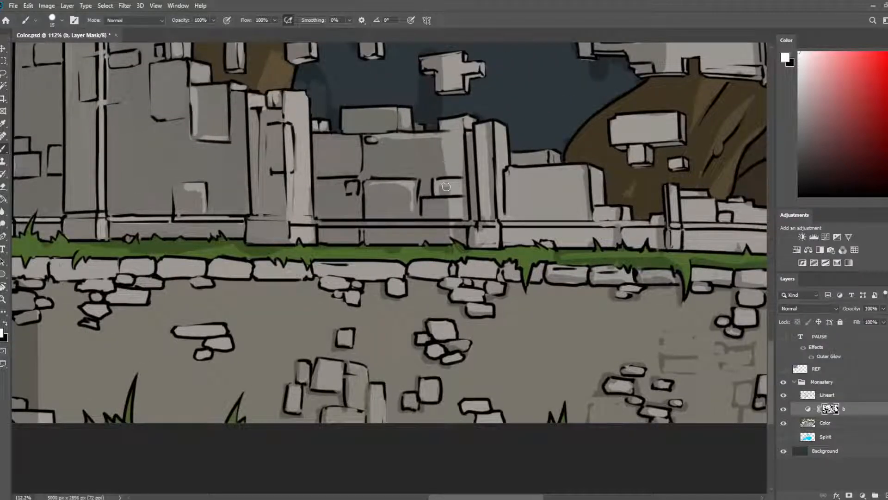
key("e")
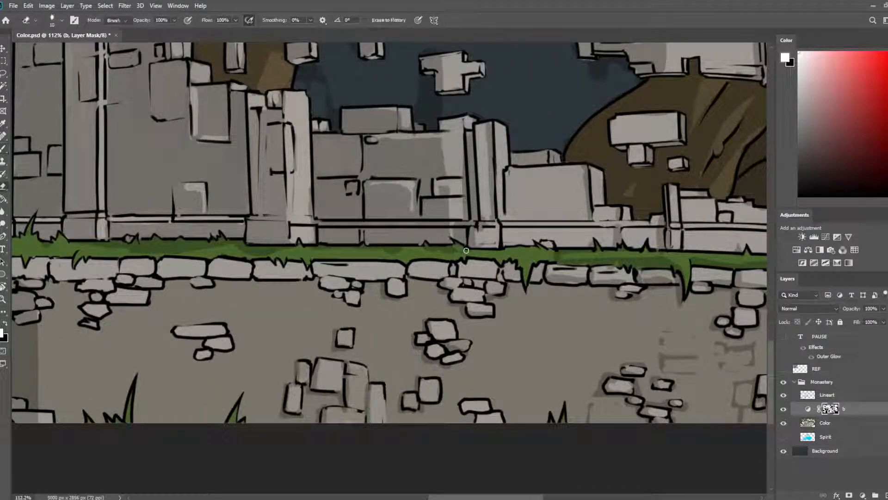
key("b")
key("e")
key("b")
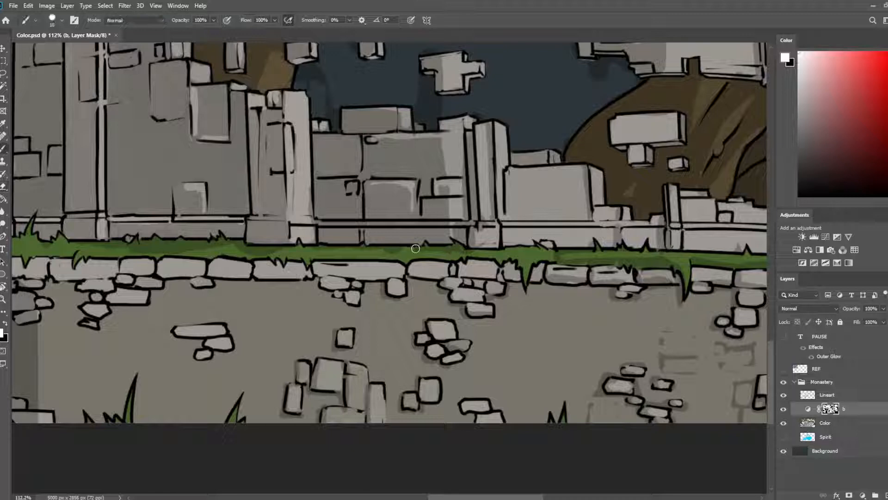
left_click_drag(367, 242, 636, 215)
mouse_move(457, 219)
left_mouse_down()
mouse_move(521, 231)
mouse_move(607, 229)
mouse_move(628, 228)
mouse_move(578, 221)
mouse_move(667, 226)
mouse_move(492, 224)
mouse_move(671, 214)
mouse_move(498, 229)
left_mouse_up()
- Refine the lower edge of the grass shadow above the retaining wall's capstones, alternating Eraser and Brush
key("e")
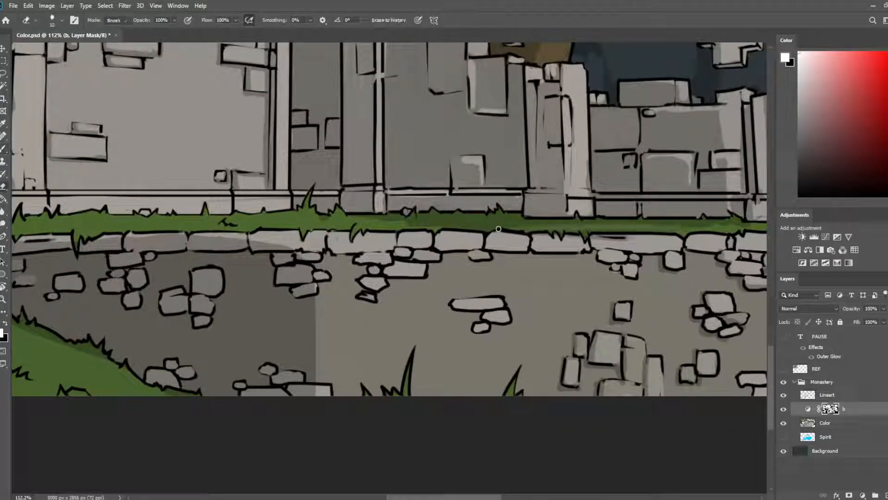
left_click_drag(584, 231, 693, 228)
key("b")
left_click_drag(564, 234, 715, 233)
key("e")
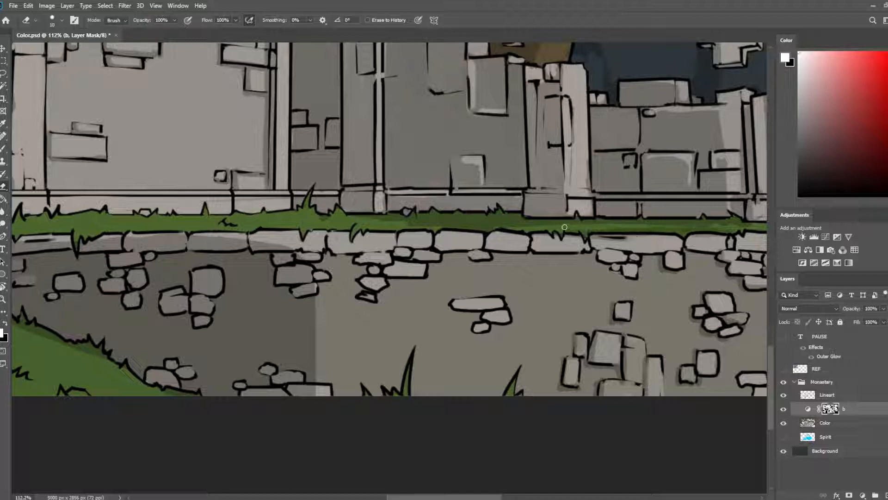
- Erase excess mask shadow from the grass in front of the ruined walls right of the porch
left_click_drag(608, 231, 732, 230)
mouse_move(659, 225)
left_mouse_down()
mouse_move(742, 224)
mouse_move(585, 208)
left_mouse_up()
key("b")
key("e")
left_click_drag(514, 211, 497, 199)
mouse_move(733, 218)
left_mouse_down()
mouse_move(449, 183)
mouse_move(606, 195)
mouse_move(542, 183)
left_mouse_up()
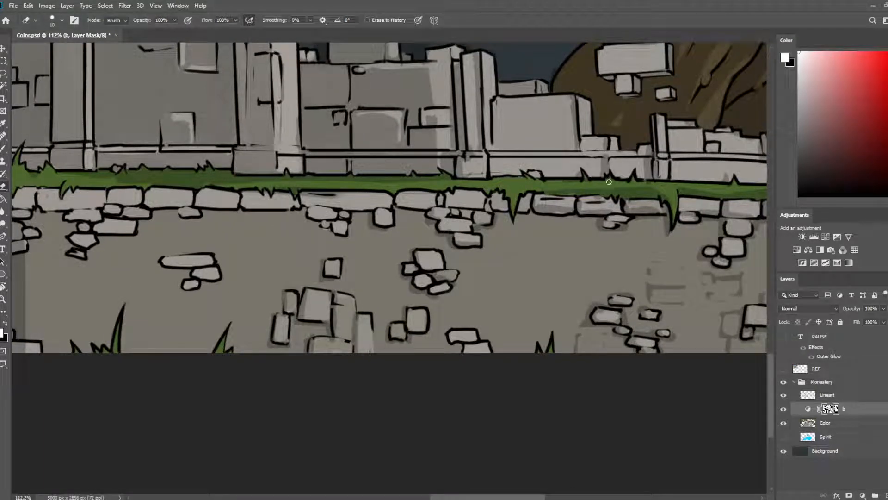
- Brush mask shadow onto the grass in front of the low walls near the tree roots, and save the document
key("b")
left_click_drag(600, 179, 647, 186)
key("e")
key("b")
left_click_drag(708, 185, 478, 214)
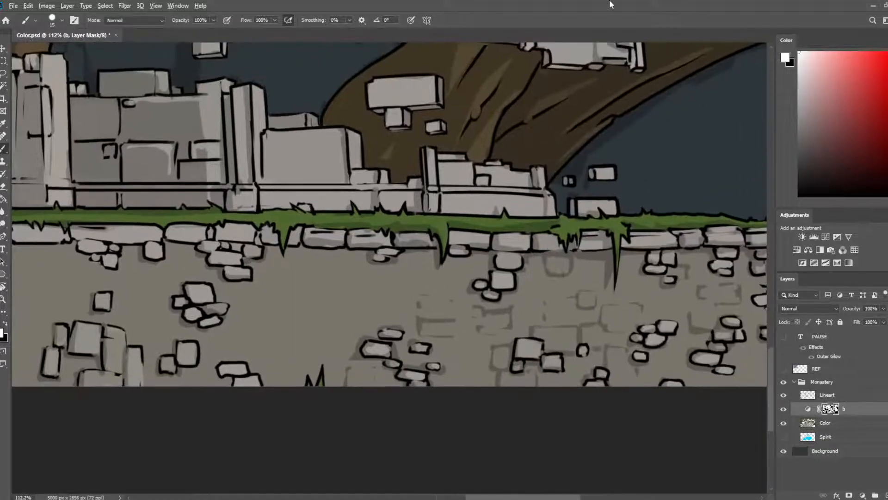
scroll(590, 10, "down", 12)
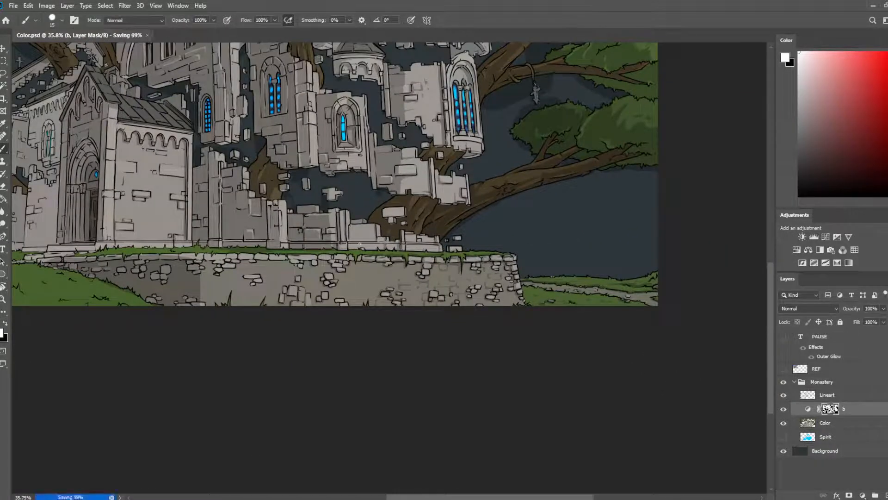
- Clean up the mask shadow on the grass and capstones below the right broken pillar with the Eraser and Brush
scroll(382, 294, "up", 8)
left_click_drag(387, 277, 495, 219)
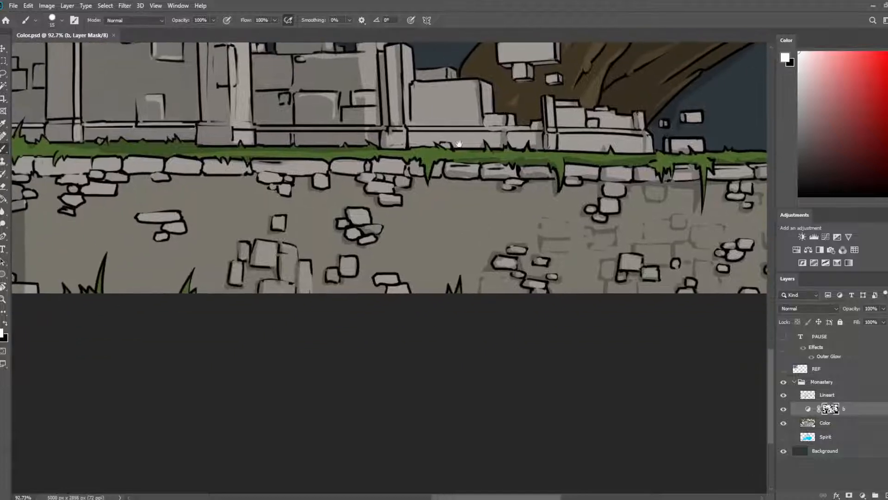
left_click(430, 145)
key("e")
left_click_drag(428, 142, 355, 240)
key("b")
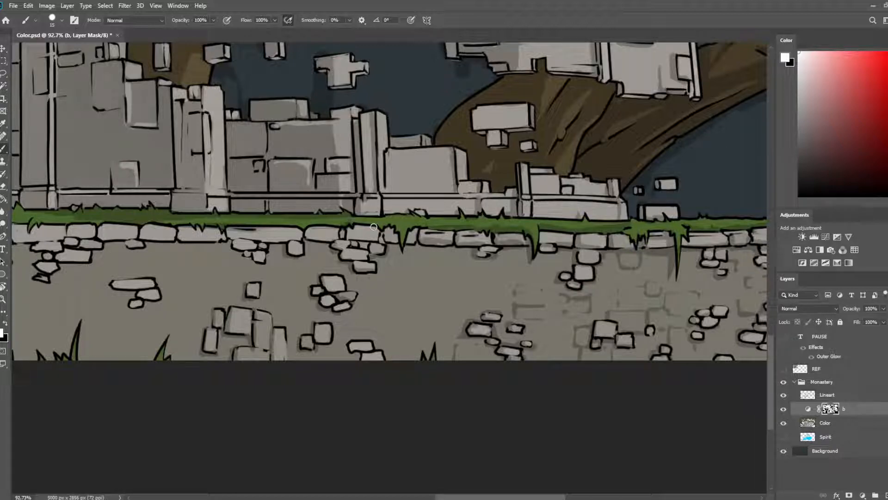
left_click_drag(356, 226, 372, 228)
scroll(377, 232, "down", 2)
scroll(377, 233, "down", 9)
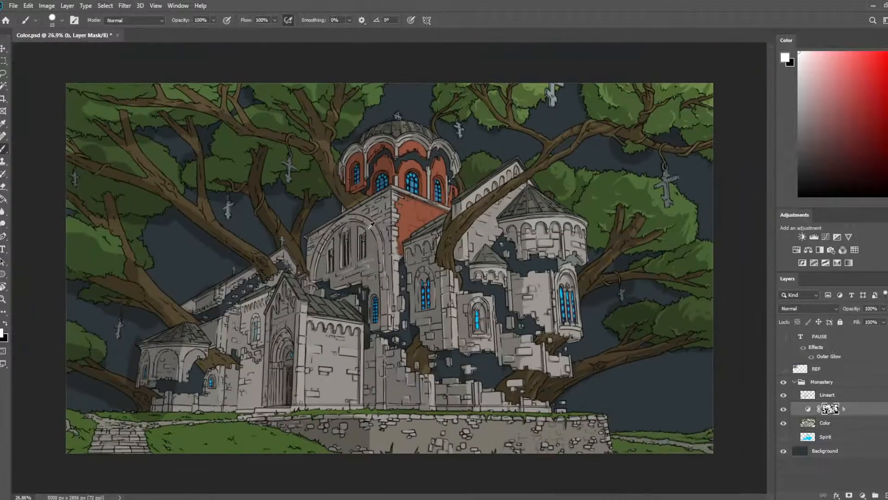
- Save the document with the mask edits made so far
scroll(382, 232, "up", 3)
key("ctrl+s")
scroll(445, 278, "down", 1)
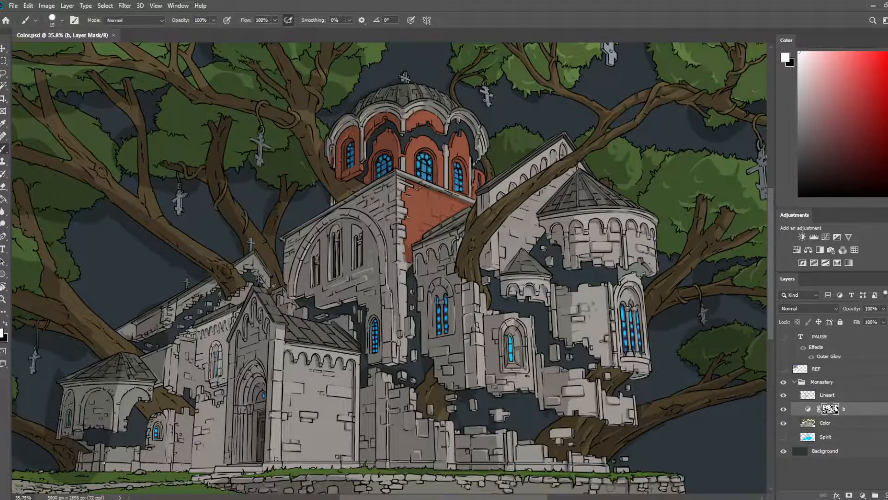
- Touch up the mask shadow beside the porch's portal and gable corner with the Brush and Eraser, and save the document
scroll(122, 463, "up", 5)
mouse_move(459, 323)
left_mouse_down()
mouse_move(401, 338)
mouse_move(456, 311)
left_mouse_up()
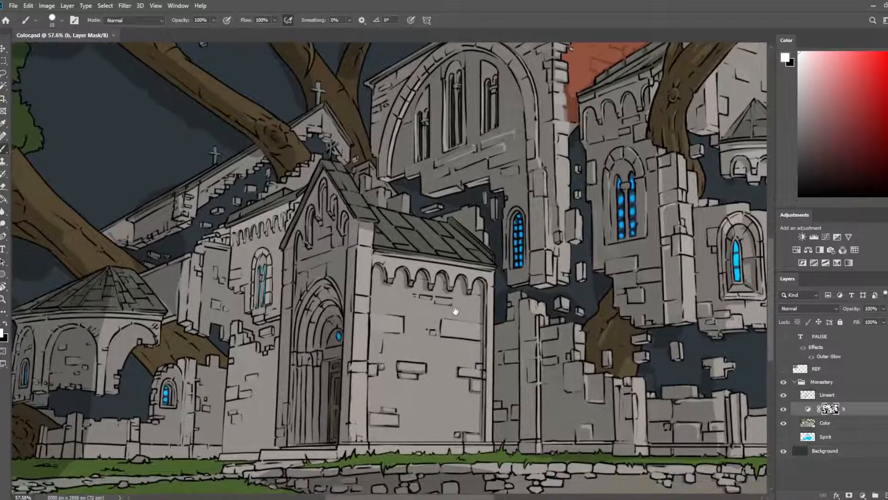
scroll(455, 312, "up", 2)
scroll(285, 322, "down", 2)
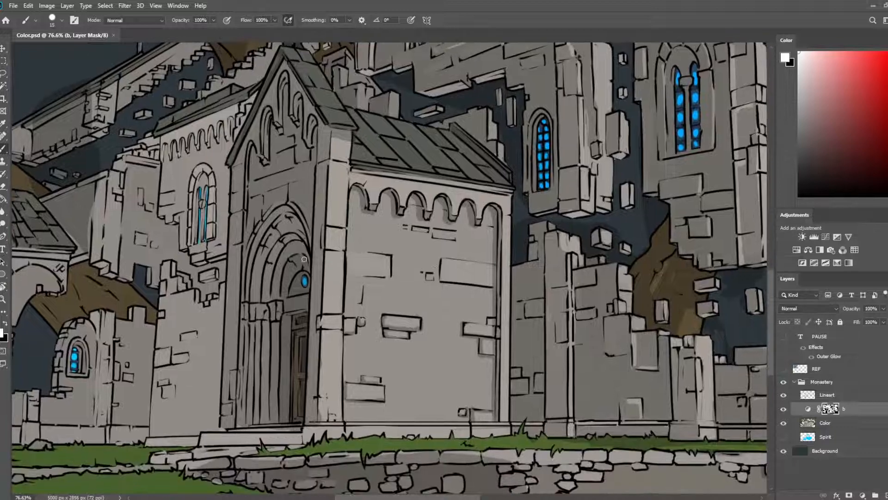
left_click(317, 262)
key("e")
left_click_drag(235, 168, 234, 176)
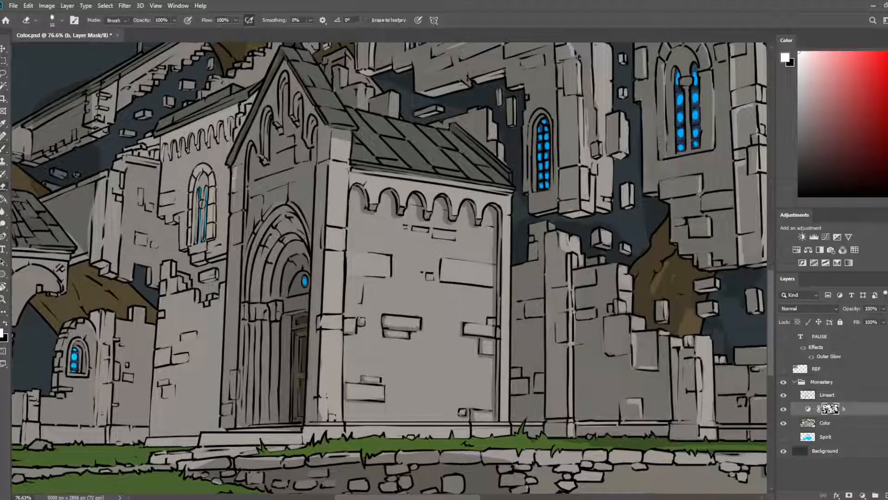
key("b")
scroll(235, 187, "down", 7)
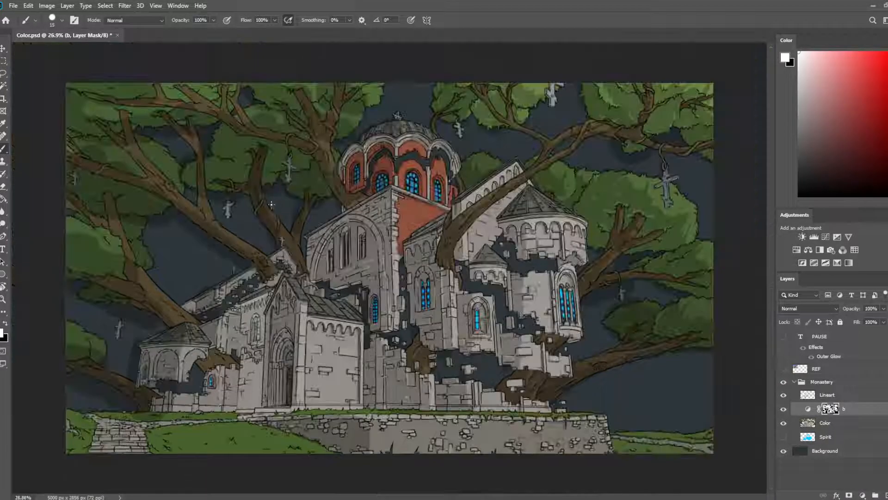
key("ctrl+s")
- Erase mask shadow along the curved arch mouldings of the porch's portal to bring out lit edges
scroll(305, 209, "up", 2)
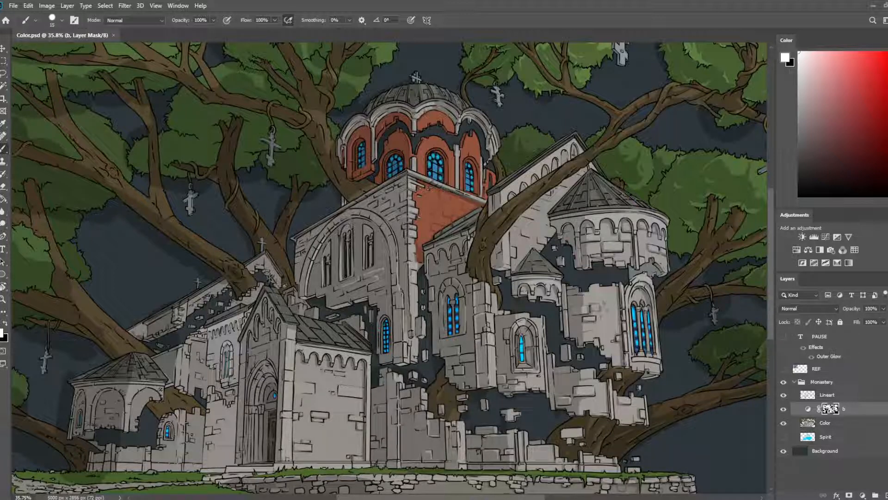
scroll(290, 373, "down", 3)
scroll(300, 367, "up", 2)
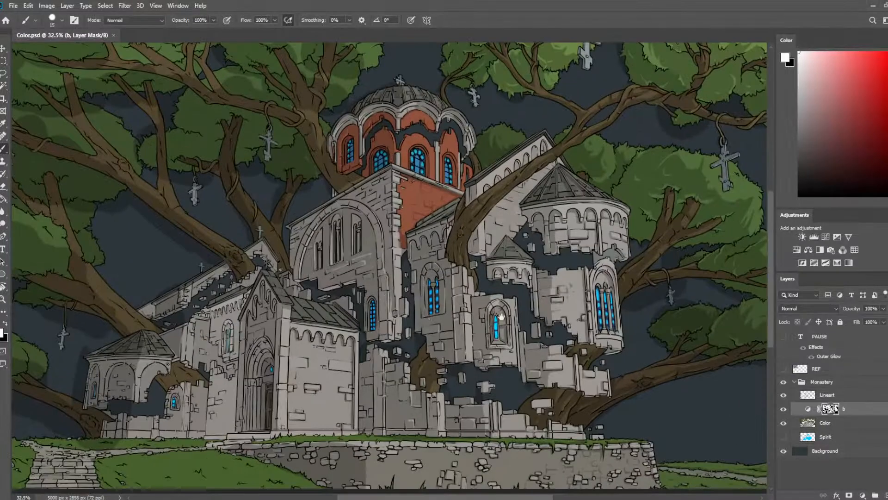
left_click_drag(501, 318, 325, 208)
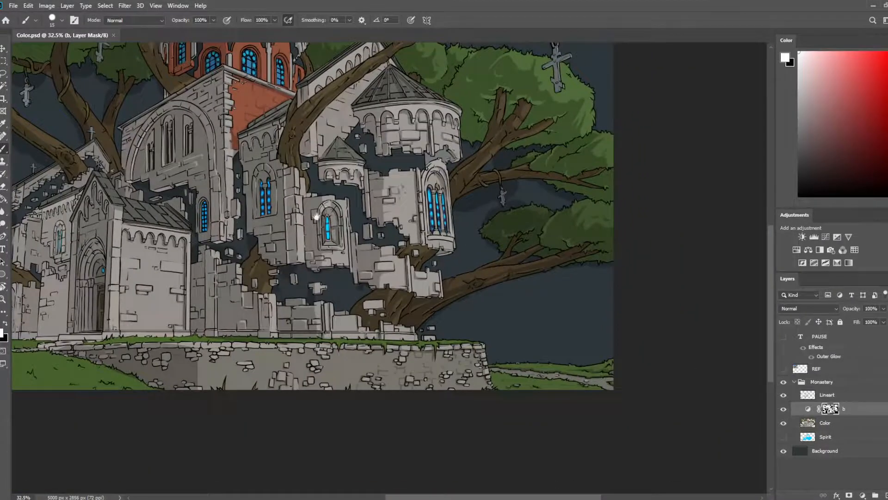
scroll(326, 207, "up", 5)
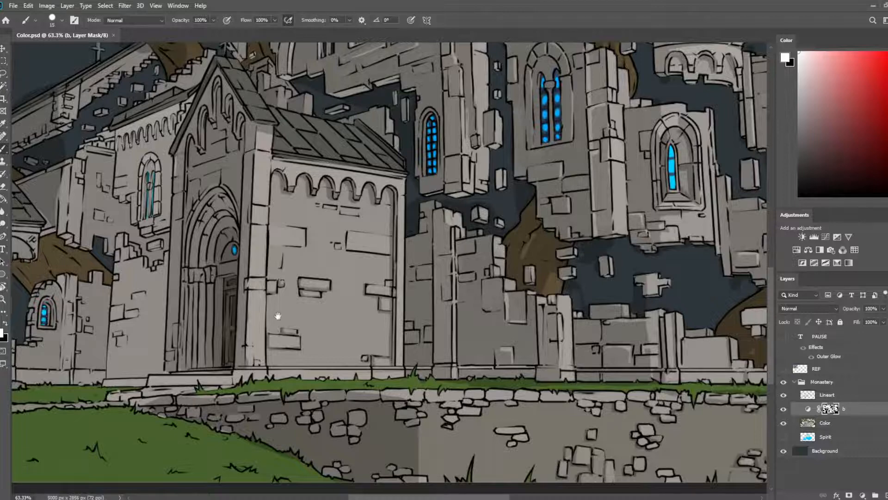
left_click_drag(277, 313, 390, 279)
key("e")
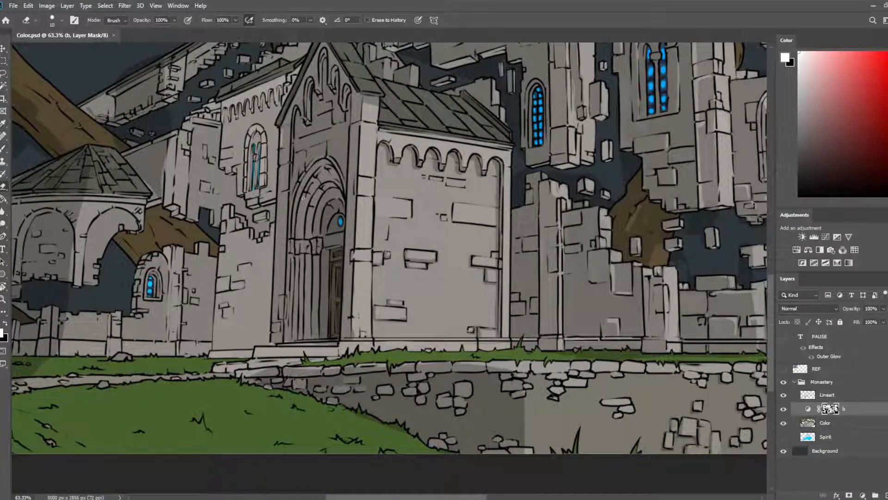
left_click_drag(305, 179, 294, 251)
key("b")
key("e")
left_click_drag(305, 195, 296, 242)
left_click_drag(315, 186, 304, 232)
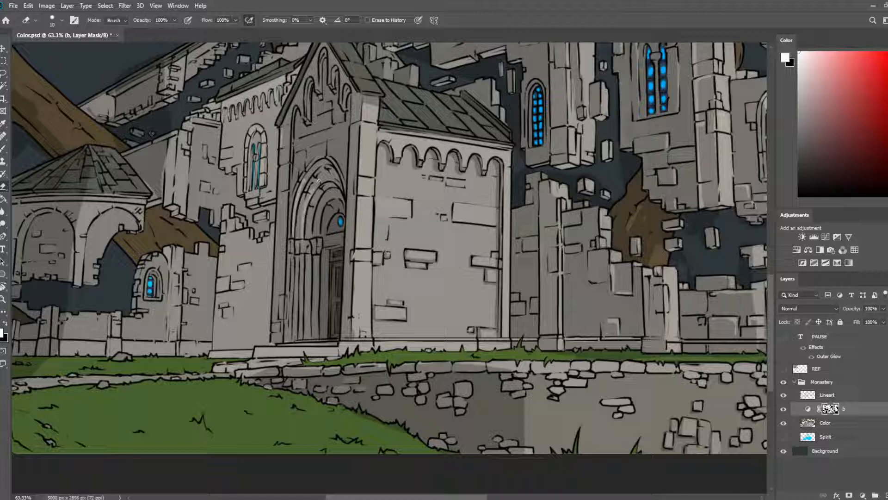
mouse_move(319, 180)
left_mouse_down()
mouse_move(314, 217)
mouse_move(324, 191)
mouse_move(311, 238)
left_mouse_up()
- Refine the inner arch shadow of the porch's portal down to the column capitals, alternating Eraser and Brush
key("b")
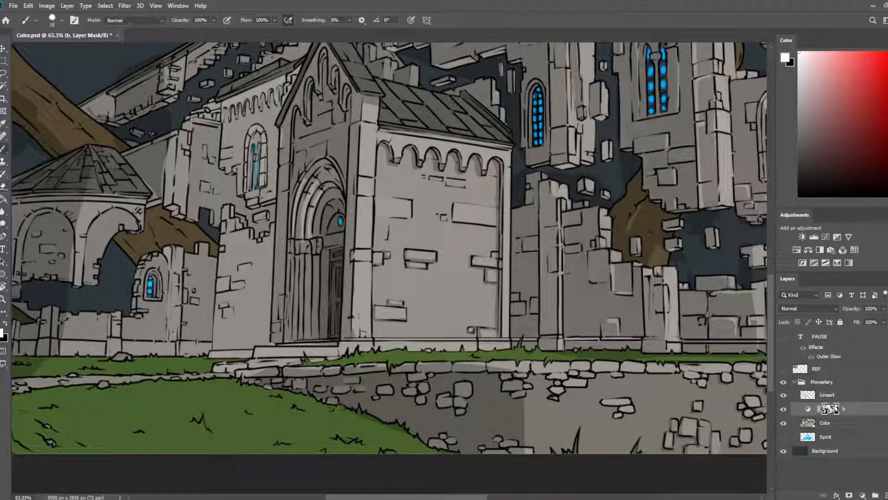
key("e")
left_click_drag(323, 203, 318, 235)
key("b")
mouse_move(322, 191)
left_mouse_down()
mouse_move(317, 216)
mouse_move(324, 177)
mouse_move(305, 255)
mouse_move(325, 208)
mouse_move(318, 236)
left_mouse_up()
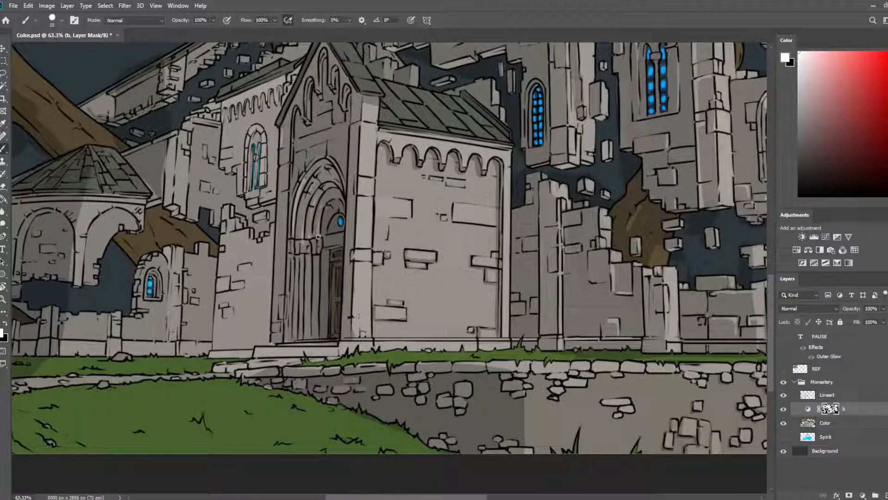
scroll(393, 144, "down", 3)
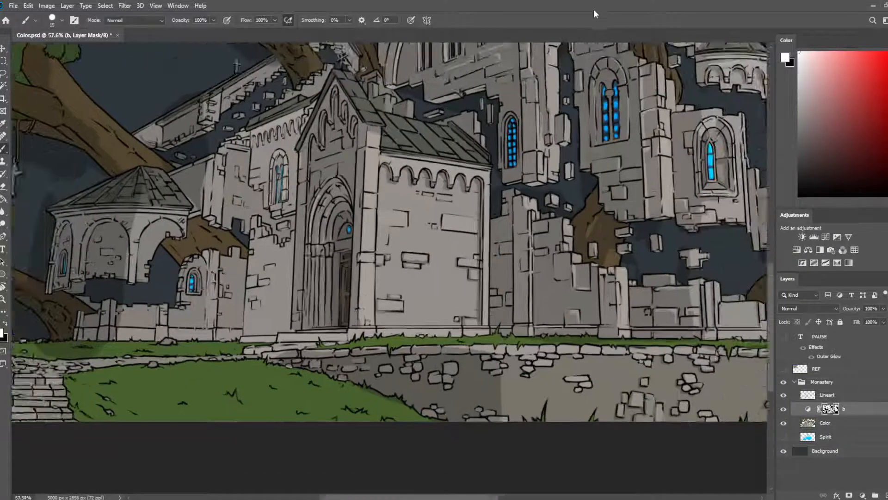
scroll(448, 168, "up", 3)
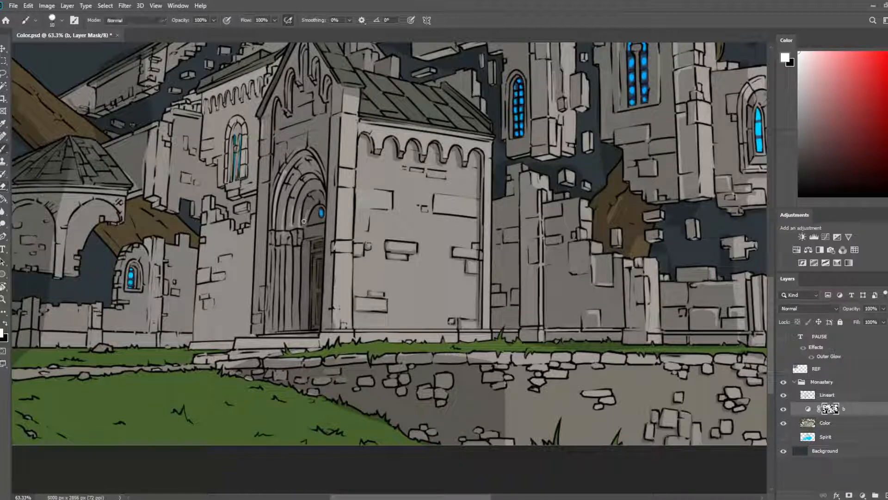
key("e")
key("b")
- Paint a faint shadowed stone block with a smaller one beside it on the porch's blank side wall, trimming with the Eraser
left_click_drag(360, 303, 394, 290)
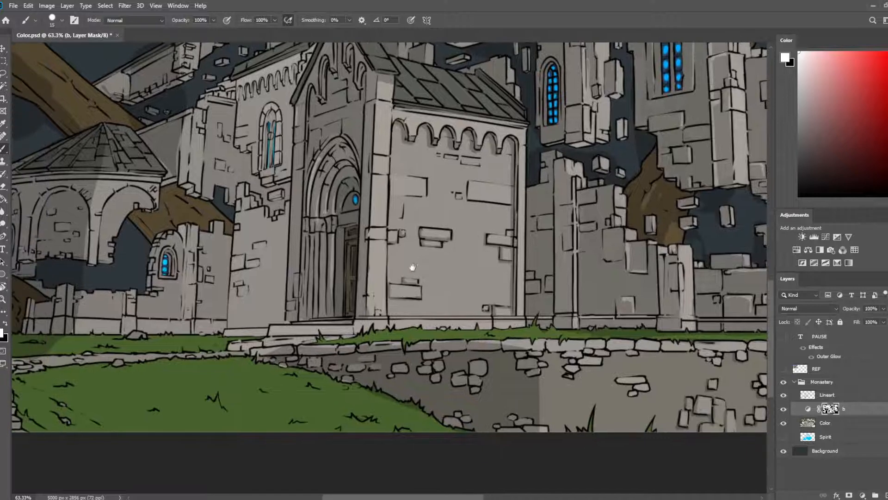
mouse_move(451, 259)
left_mouse_down()
mouse_move(471, 287)
mouse_move(466, 262)
mouse_move(470, 290)
mouse_move(467, 263)
mouse_move(467, 283)
mouse_move(453, 282)
left_mouse_up()
key("e")
mouse_move(454, 287)
left_mouse_down()
mouse_move(472, 290)
mouse_move(479, 280)
left_mouse_up()
key("b")
mouse_move(479, 280)
left_mouse_down()
mouse_move(471, 293)
mouse_move(478, 282)
left_mouse_up()
key("e")
left_click_drag(478, 285, 476, 280)
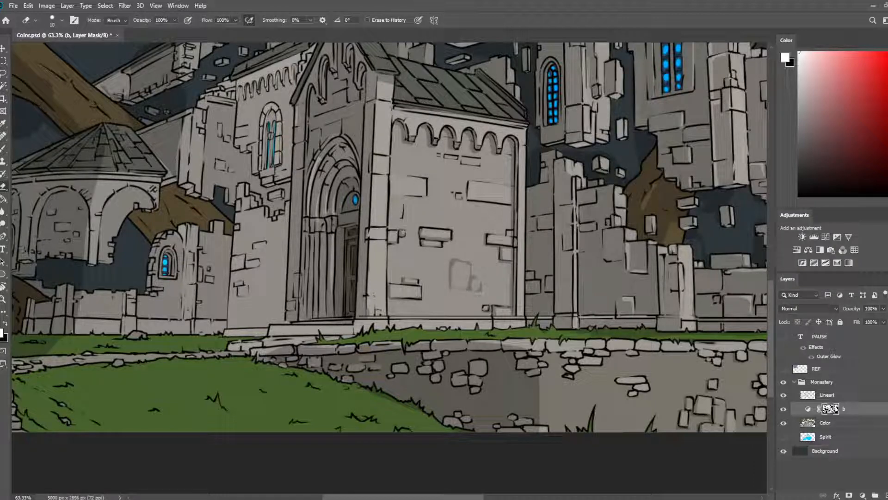
key("ctrl+minus")
key("ctrl+minus")
key("ctrl+minus")
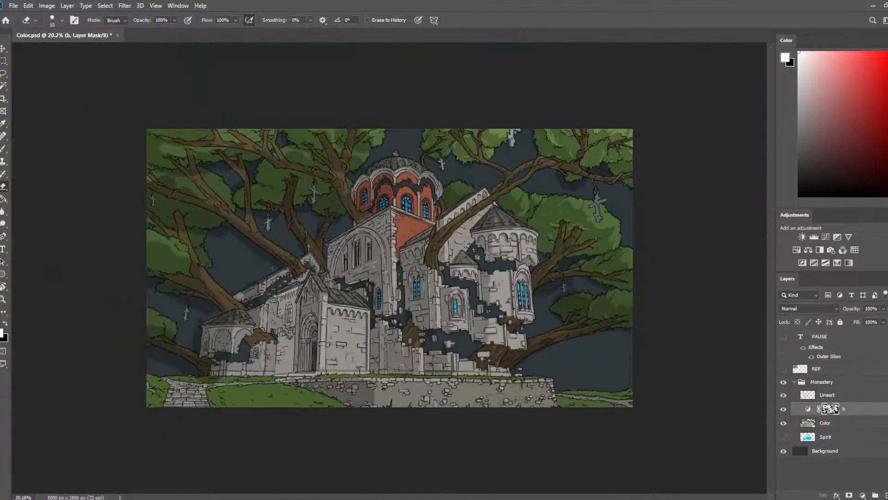
key("ctrl+0")
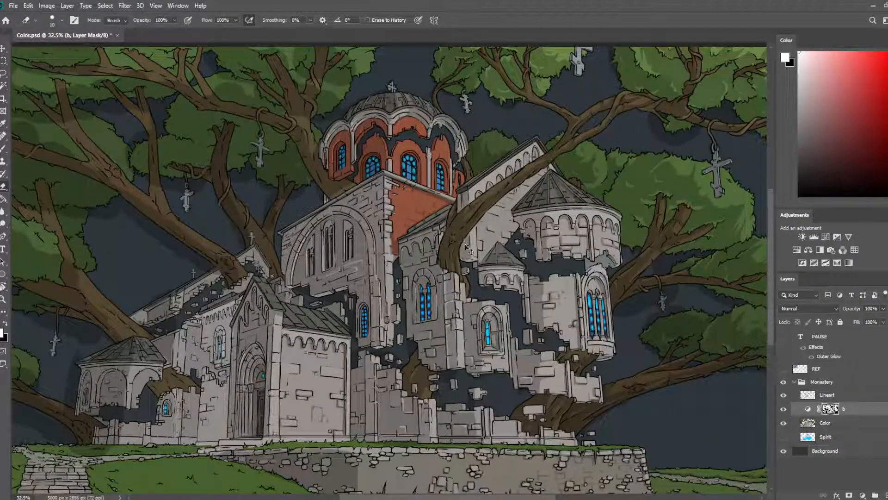
- Clean up the mask shadow on the broken wall blocks behind the far end of the porch roof
scroll(368, 331, "up", 5)
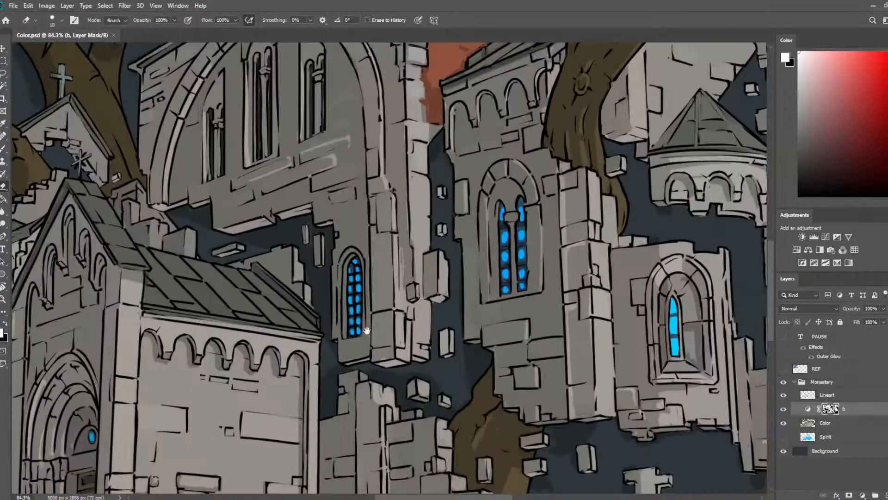
mouse_move(366, 330)
left_mouse_down()
mouse_move(450, 242)
mouse_move(470, 235)
left_mouse_up()
key("b")
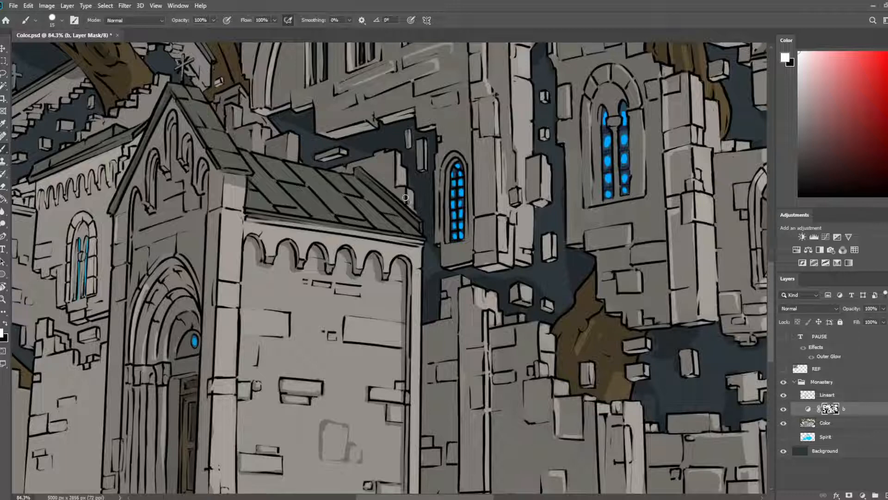
key("e")
left_click_drag(405, 198, 410, 205)
key("b")
key("e")
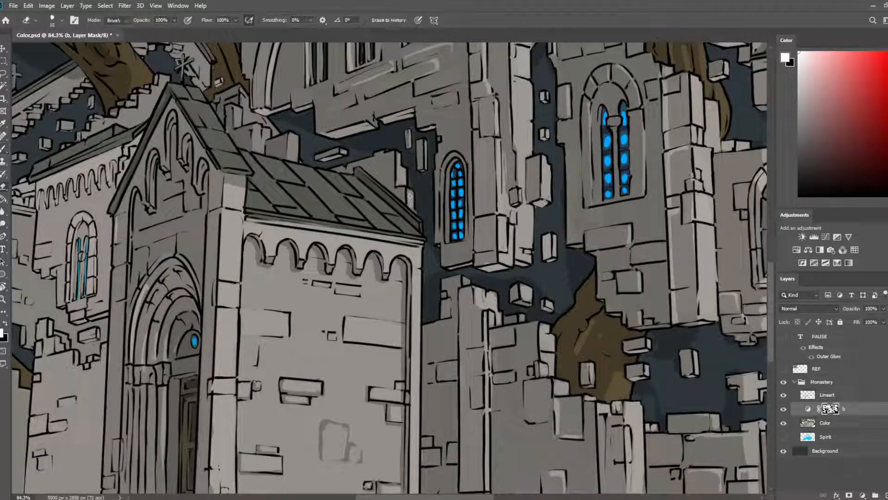
key("b")
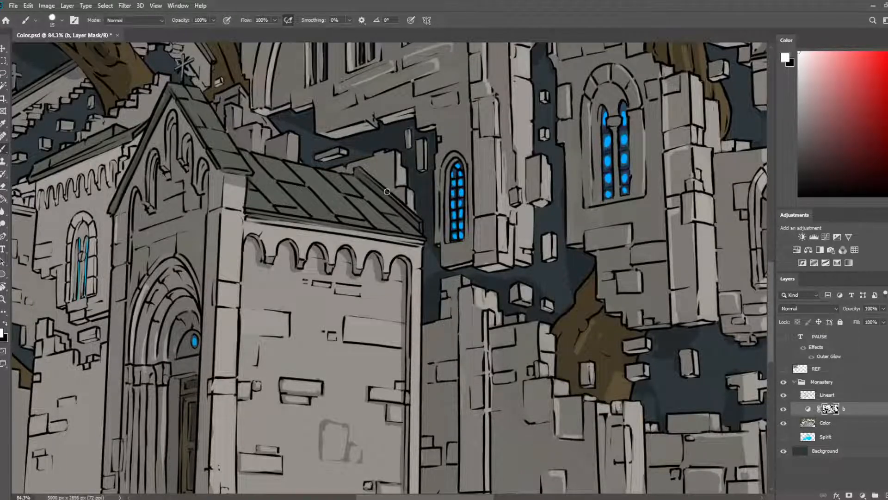
- Brush mask shadow onto individual tiles in the middle and upper rows of the porch roof
left_click_drag(387, 191, 497, 179)
mouse_move(403, 179)
left_mouse_down()
mouse_move(418, 196)
mouse_move(391, 172)
mouse_move(411, 177)
mouse_move(429, 195)
mouse_move(416, 184)
mouse_move(420, 202)
mouse_move(441, 204)
left_mouse_up()
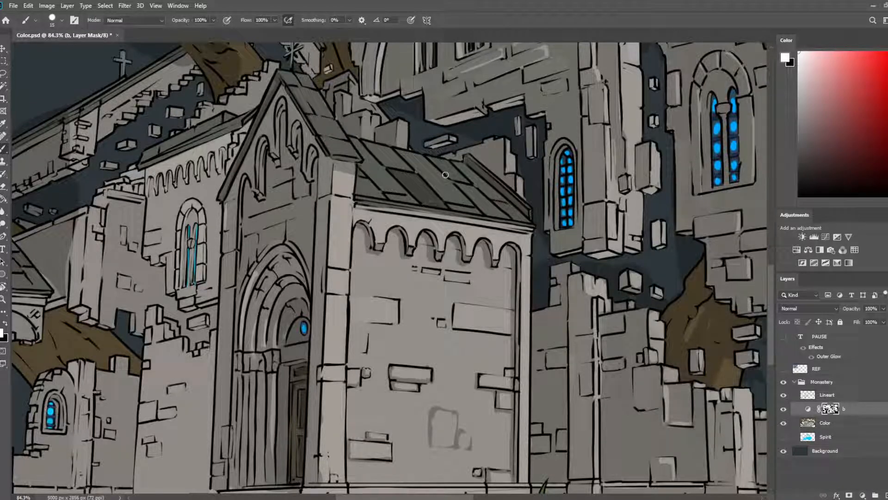
mouse_move(391, 152)
left_mouse_down()
mouse_move(404, 167)
mouse_move(375, 146)
left_mouse_up()
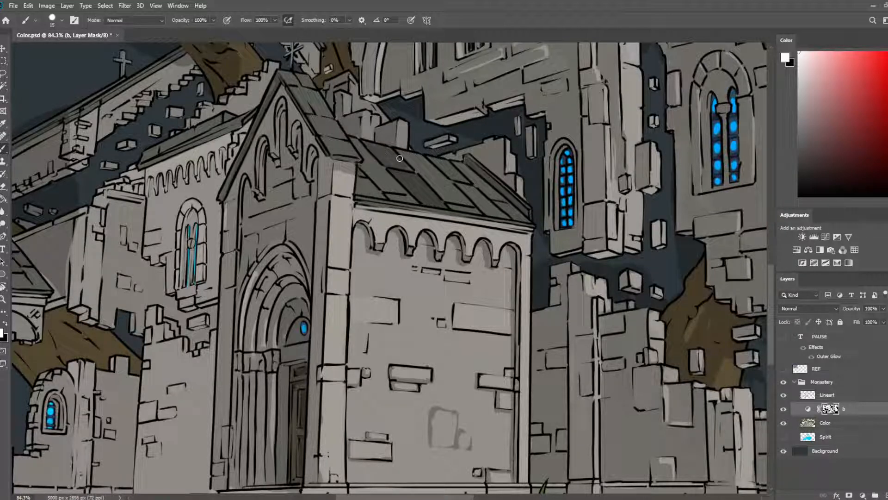
- Break up the porch roof's tile shadows with a smaller Eraser and repaint tiles near the eave with the Brush
key("e")
key("bracketleft")
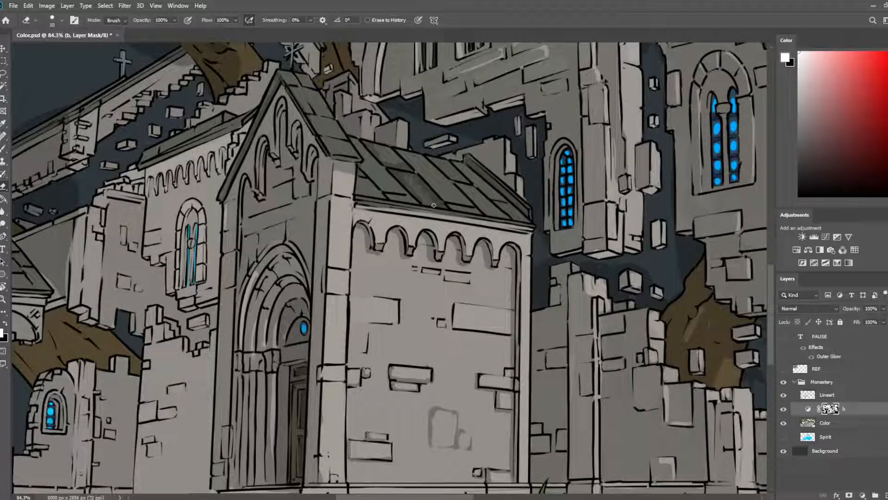
key("b")
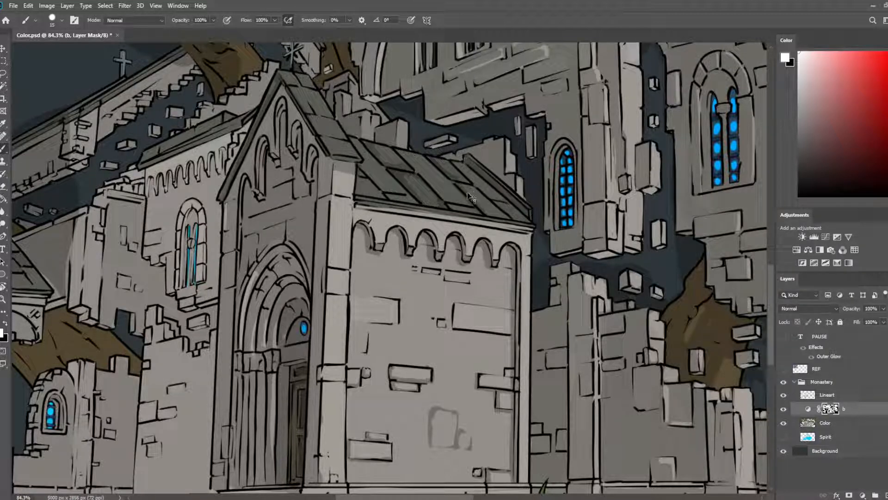
key("e")
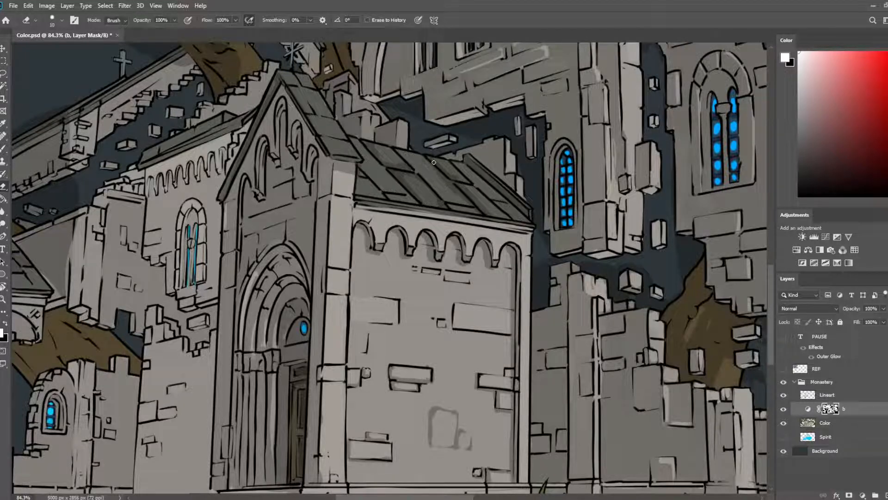
key("b")
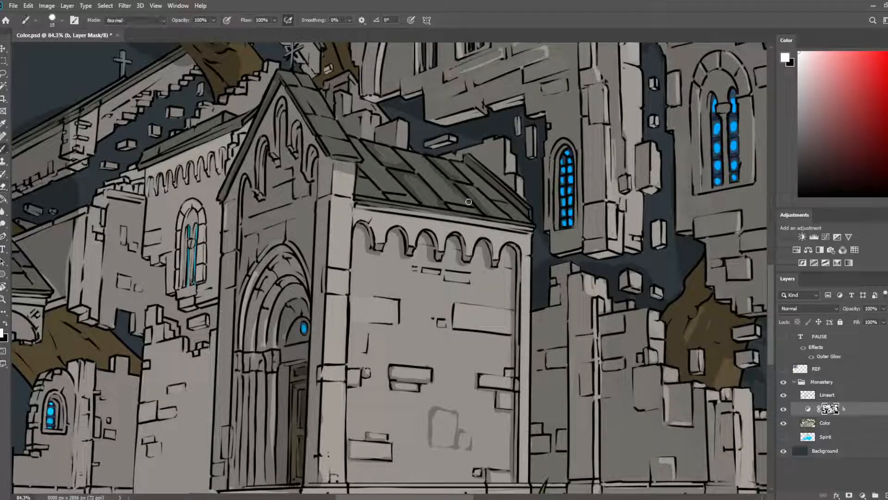
mouse_move(469, 201)
left_mouse_down()
mouse_move(474, 208)
mouse_move(492, 197)
left_mouse_up()
- Flip the canvas horizontally to check the illustration mirrored
scroll(459, 156, "down", 10)
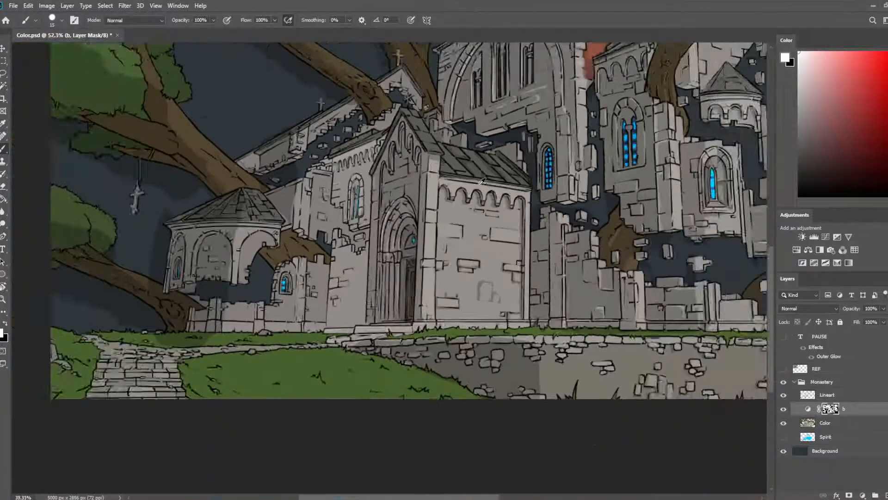
key("ctrl+shift+h")
scroll(525, 114, "up", 8)
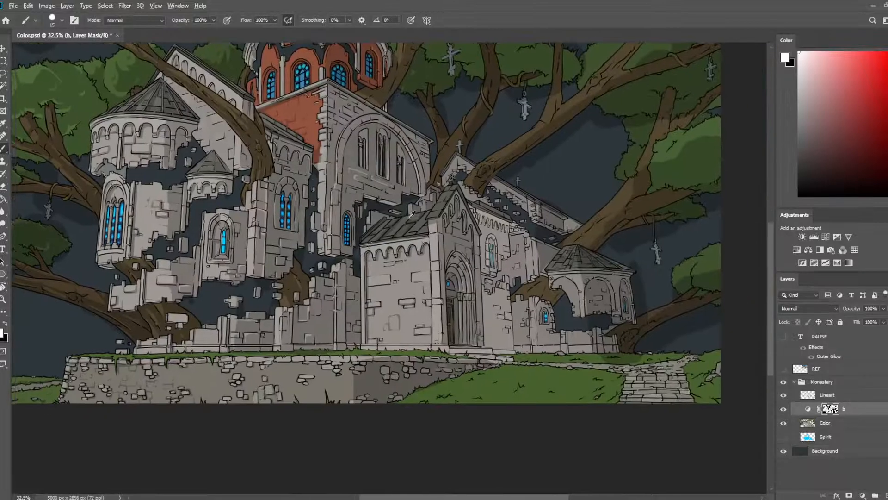
- Refine the tile shadows along the lower porch roof in the mirrored image, alternating Eraser and Brush
key("e")
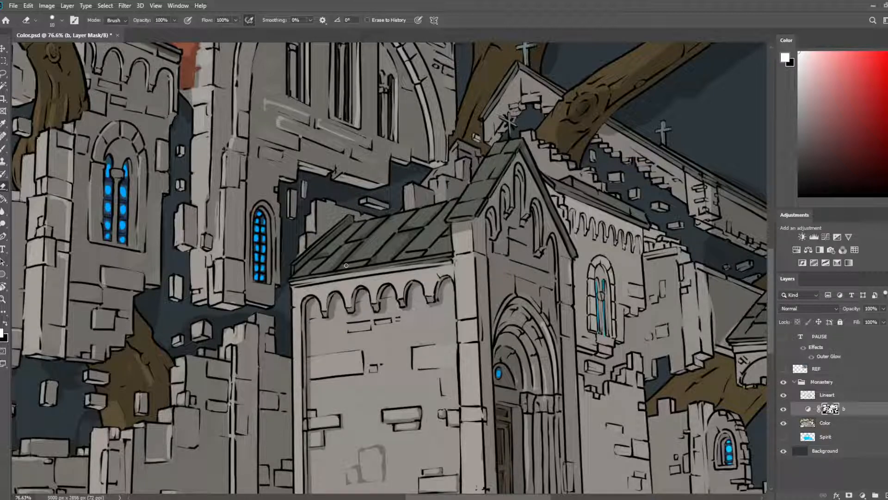
key("b")
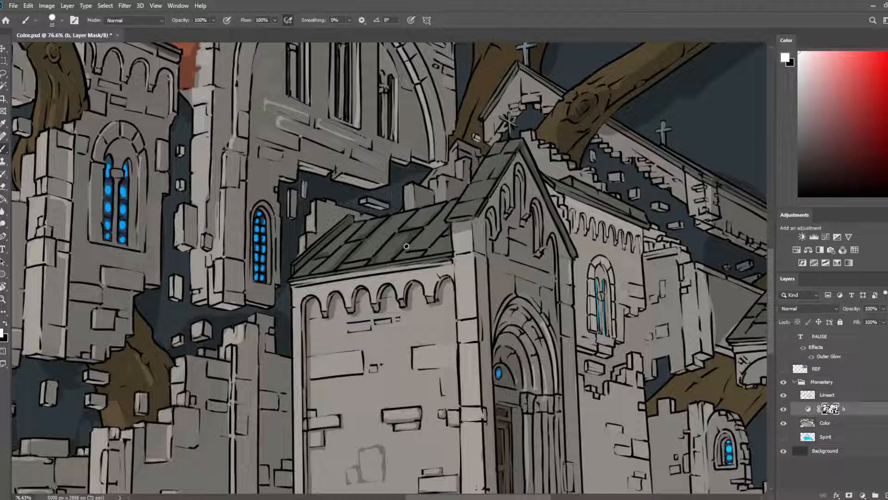
key("e")
key("b")
key("e")
key("b")
mouse_move(422, 273)
left_mouse_down()
mouse_move(476, 200)
mouse_move(689, 143)
left_mouse_up()
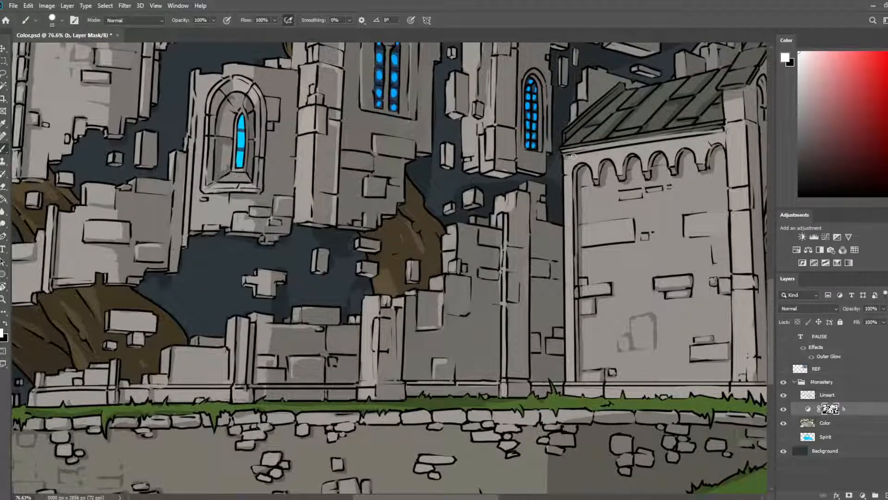
scroll(573, 156, "up", 1)
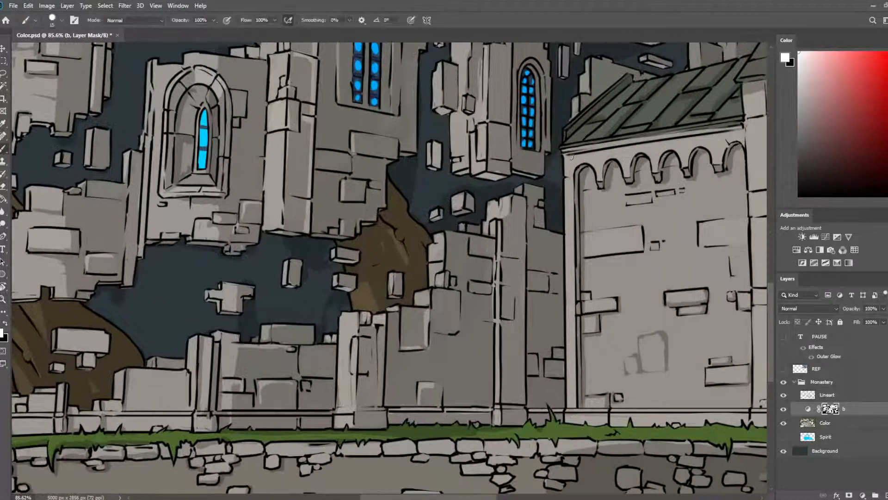
- Brush a last mask shadow along the porch roof's eave and save the document
left_click_drag(572, 156, 744, 128)
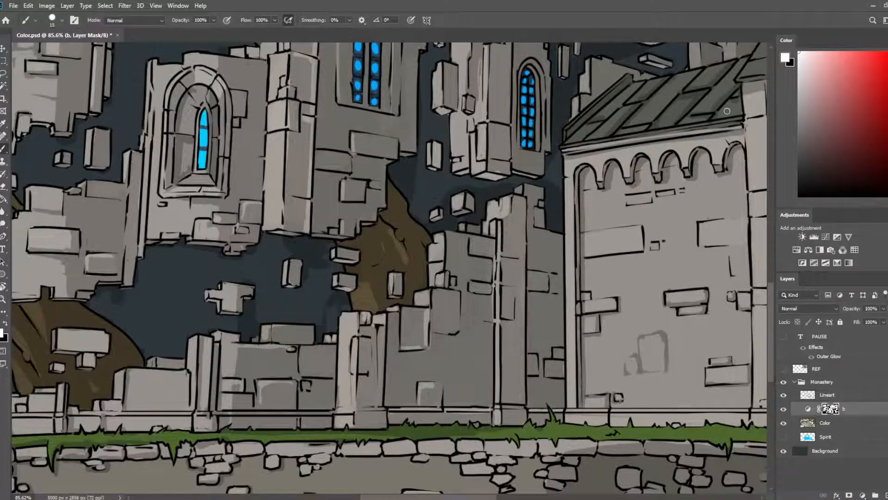
scroll(726, 111, "down", 10)
key("ctrl+s")
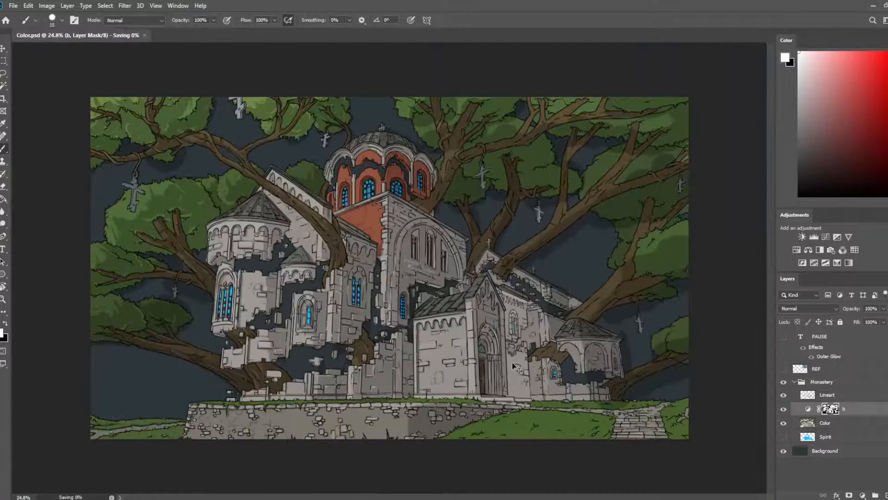
- Flip the canvas horizontally back to its original orientation, save the document and check the shadows across the whole monastery
scroll(259, 315, "up", 4)
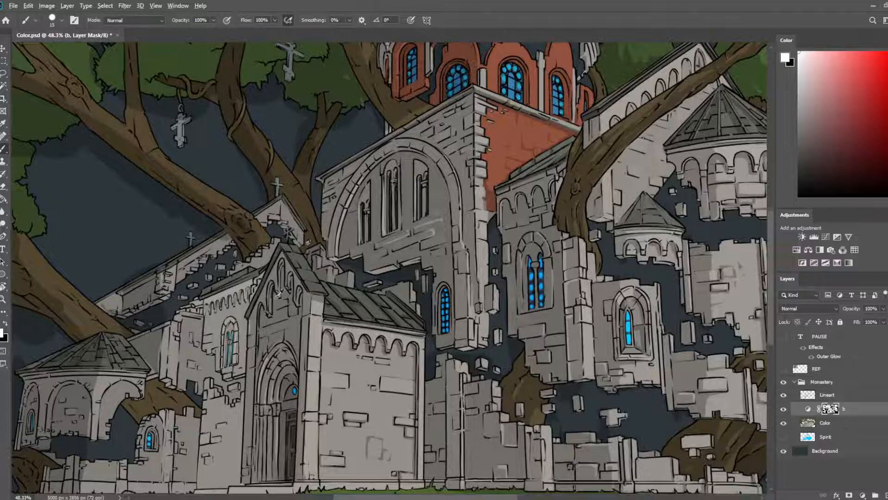
scroll(278, 293, "down", 2)
scroll(387, 248, "up", 1)
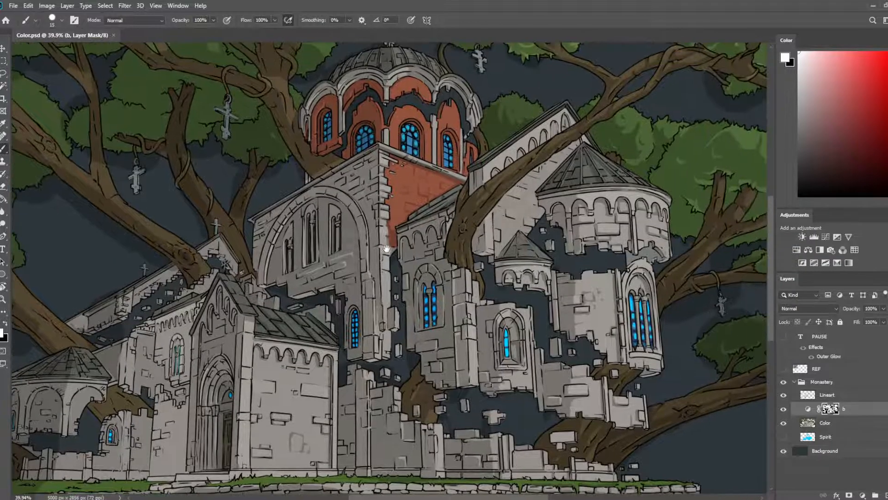
scroll(386, 248, "down", 2)
scroll(291, 321, "up", 3)
scroll(292, 320, "down", 3)
scroll(292, 321, "up", 1)
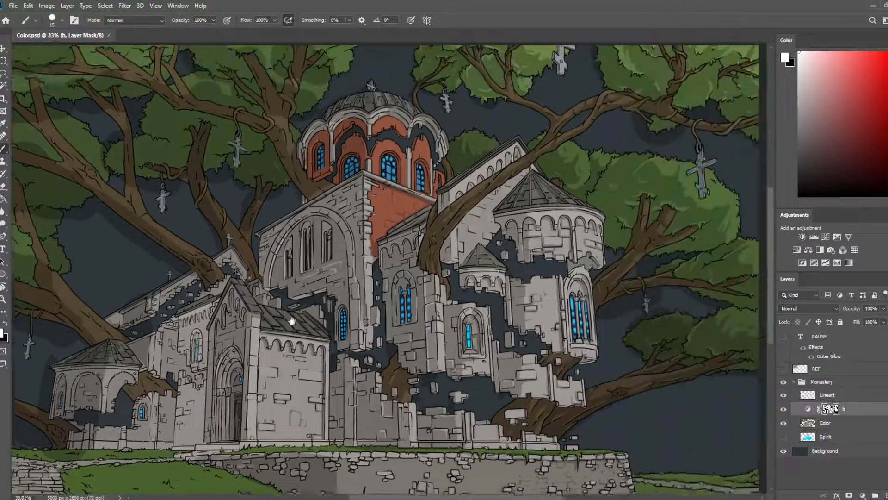
scroll(292, 320, "up", 2)
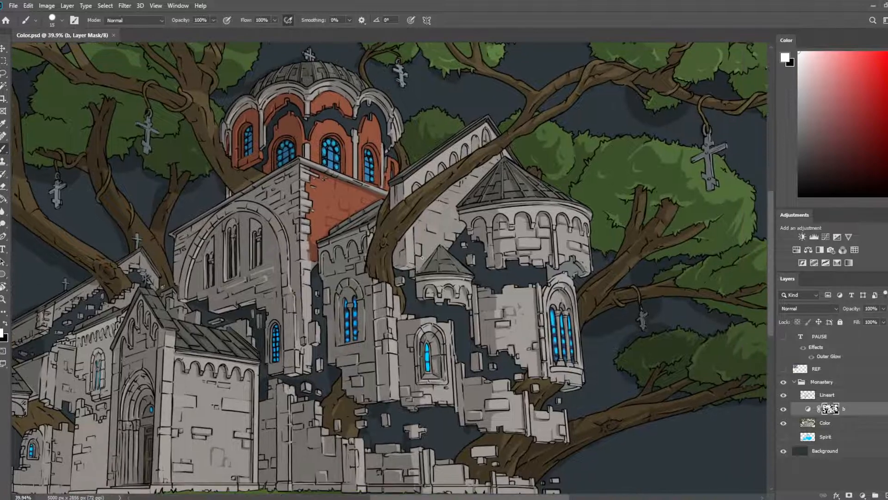
mouse_move(449, 264)
left_mouse_down()
mouse_move(376, 262)
mouse_move(412, 260)
mouse_move(435, 273)
left_mouse_up()
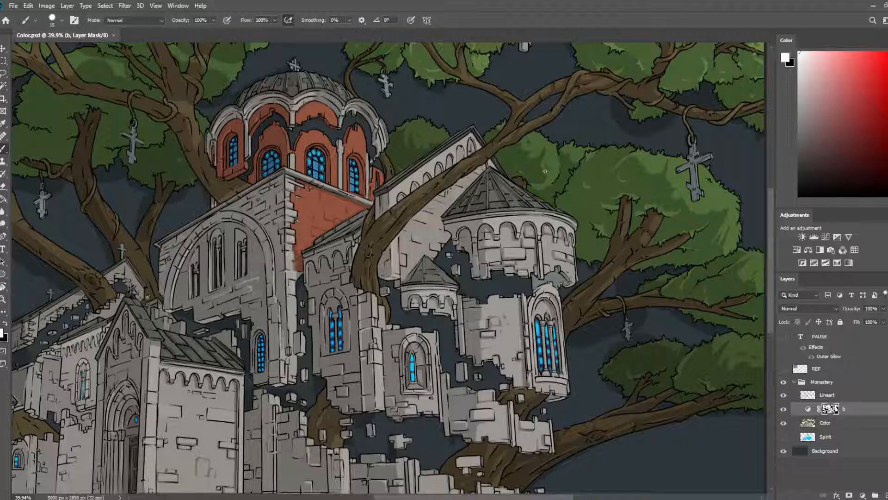
- Brush a cast shadow onto the gable wall beside the round tower's conical roof and trim its edges with the Eraser
scroll(545, 171, "up", 4)
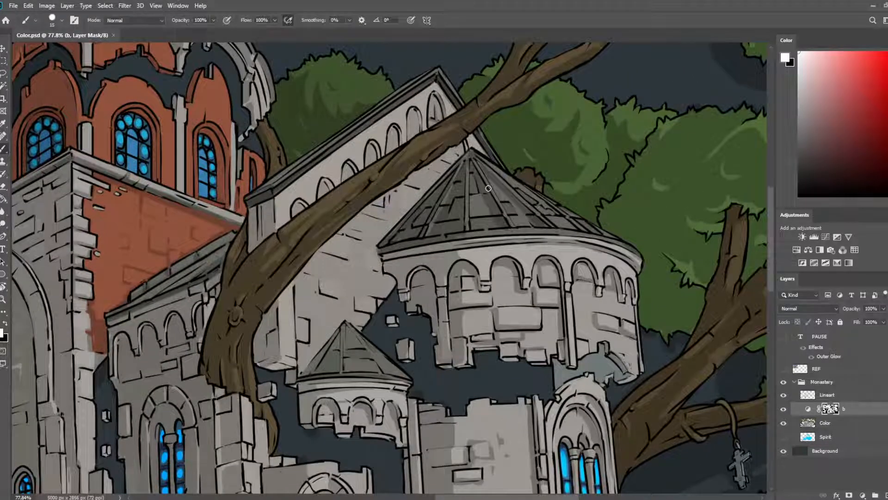
mouse_move(458, 158)
left_mouse_down()
mouse_move(396, 218)
mouse_move(403, 209)
mouse_move(392, 283)
left_mouse_up()
left_click_drag(375, 250, 380, 295)
mouse_move(372, 247)
left_mouse_down()
mouse_move(358, 276)
mouse_move(376, 292)
mouse_move(362, 284)
mouse_move(361, 331)
mouse_move(370, 305)
left_mouse_up()
key("e")
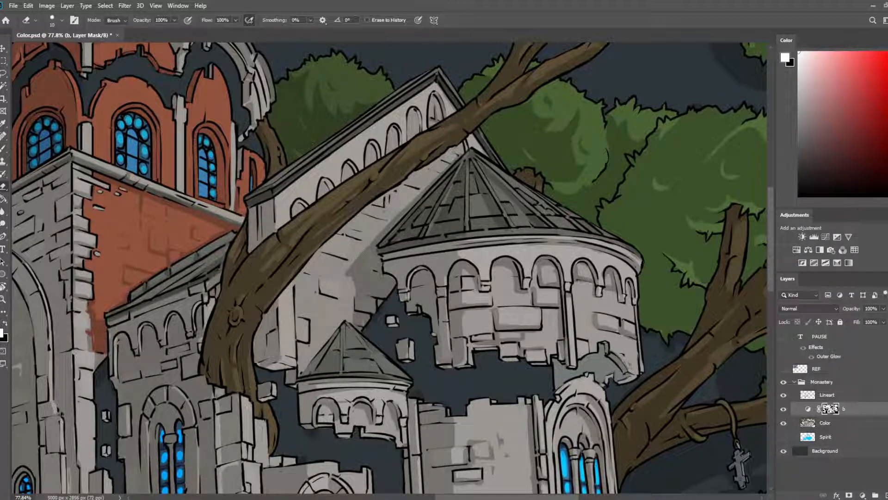
left_click_drag(431, 185, 360, 257)
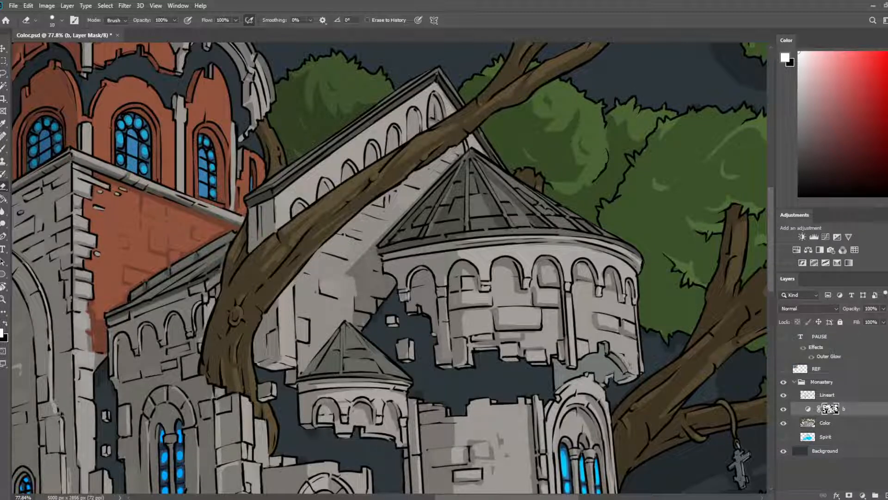
left_click_drag(360, 324, 357, 296)
- Rework the shadow edge at the lower end of the red wall beside the corner stones, and save the document
scroll(379, 252, "down", 5)
scroll(567, 260, "up", 2)
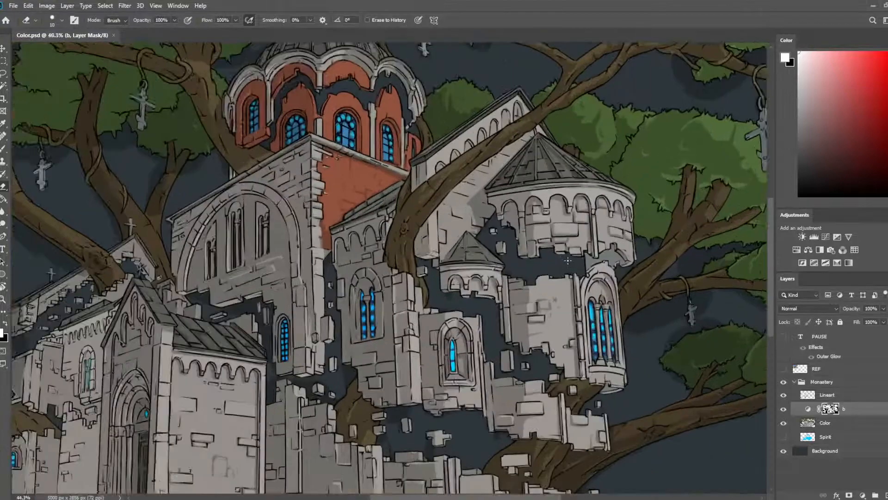
scroll(495, 261, "up", 3)
left_click_drag(163, 237, 260, 249)
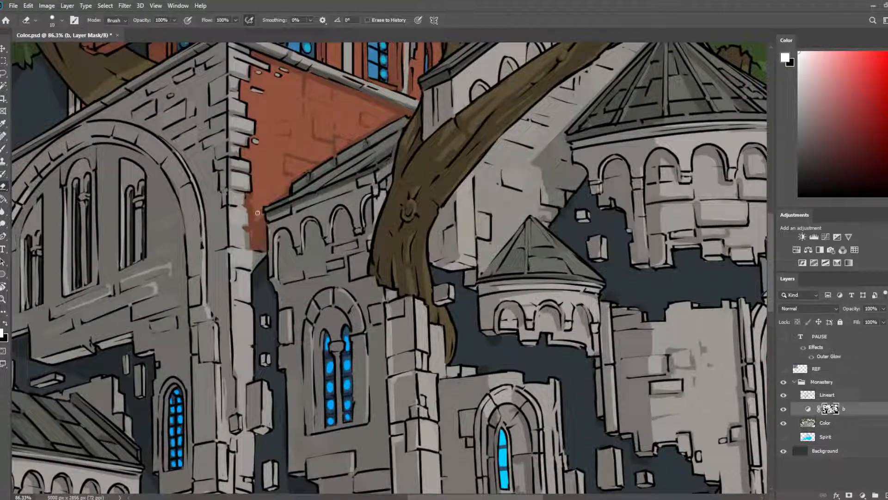
left_click_drag(258, 213, 246, 249)
key("b")
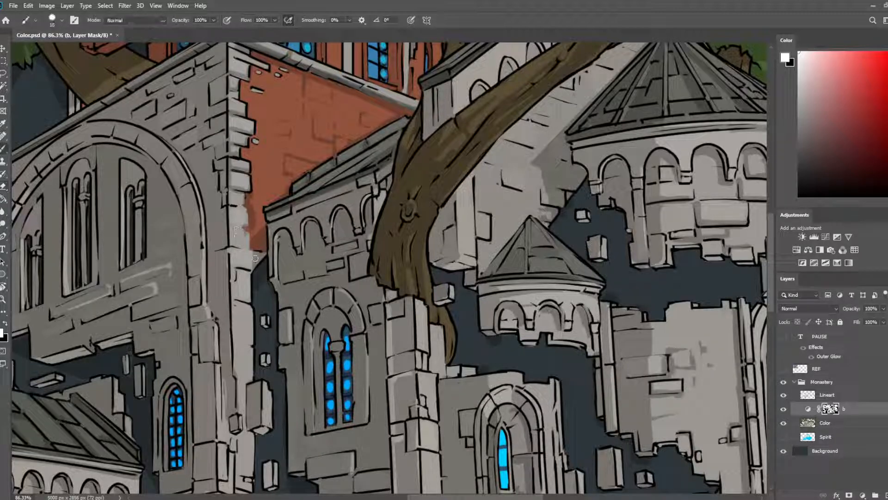
left_click_drag(329, 206, 305, 312)
key("ctrl+s")
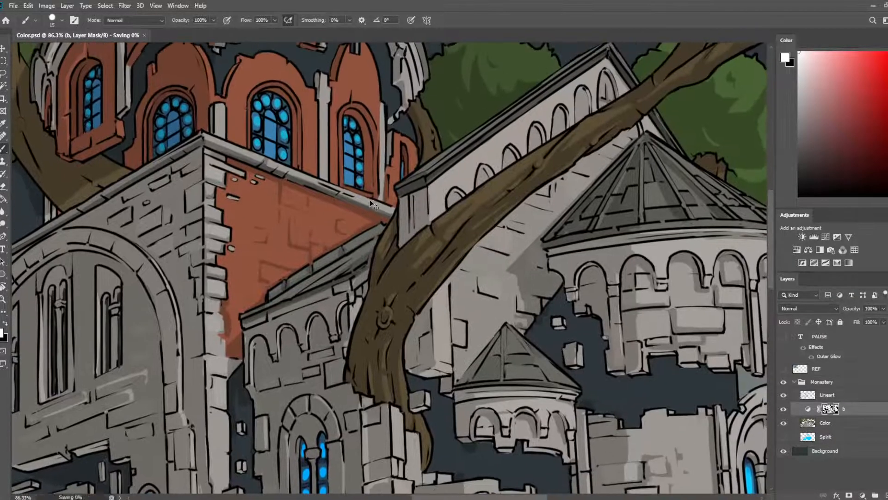
- Refine the shadow where the thin forked branch meets the trunk behind the small gable cross, alternating Brush and Eraser
left_click_drag(327, 272, 582, 107)
mouse_move(316, 336)
left_mouse_down()
mouse_move(435, 286)
mouse_move(456, 370)
left_mouse_up()
left_click_drag(408, 222, 311, 286)
mouse_move(197, 275)
left_mouse_down()
mouse_move(189, 250)
mouse_move(199, 234)
left_mouse_up()
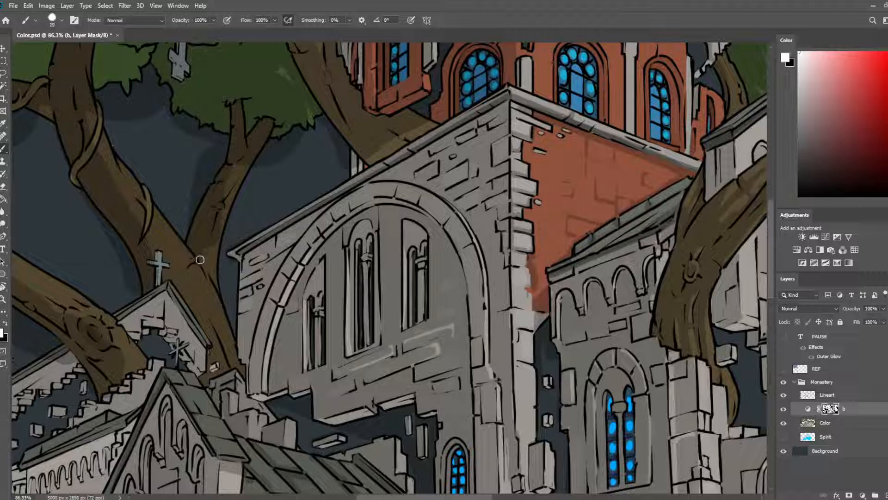
key("e")
left_click_drag(210, 248, 218, 235)
key("b")
left_click_drag(236, 173, 227, 183)
key("e")
left_click_drag(262, 143, 240, 182)
key("b")
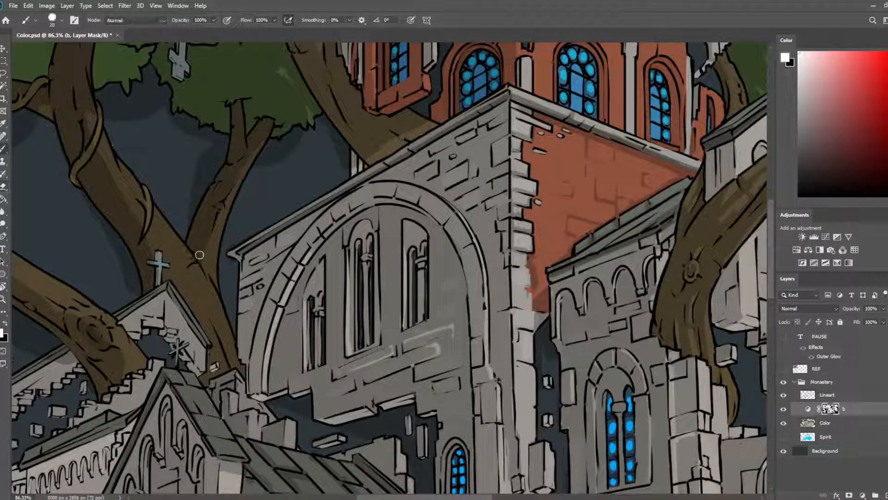
left_click_drag(198, 254, 210, 274)
- Erase and repaint the mask shadow along the length of the thin forked branch beside the arched facade
key("e")
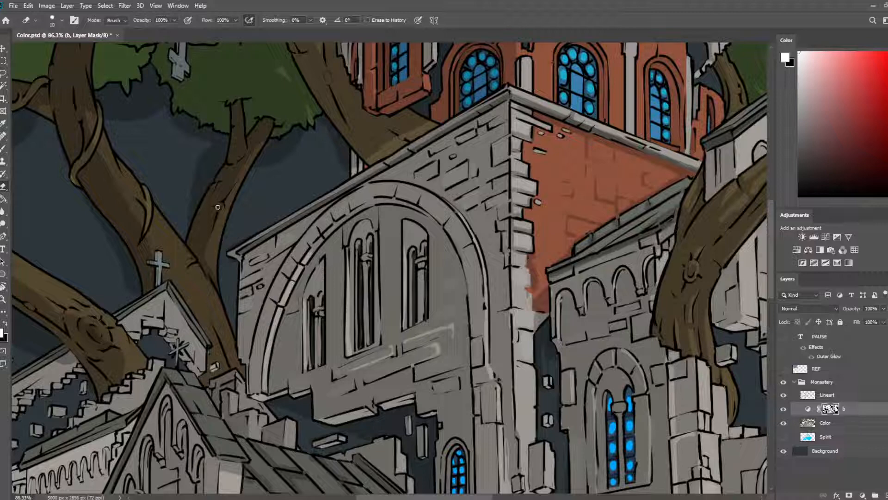
mouse_move(218, 207)
left_mouse_down()
mouse_move(232, 169)
mouse_move(210, 185)
mouse_move(194, 218)
mouse_move(206, 185)
mouse_move(259, 144)
mouse_move(222, 248)
mouse_move(203, 208)
mouse_move(204, 242)
left_mouse_up()
key("b")
key("e")
key("b")
key("e")
key("b")
key("e")
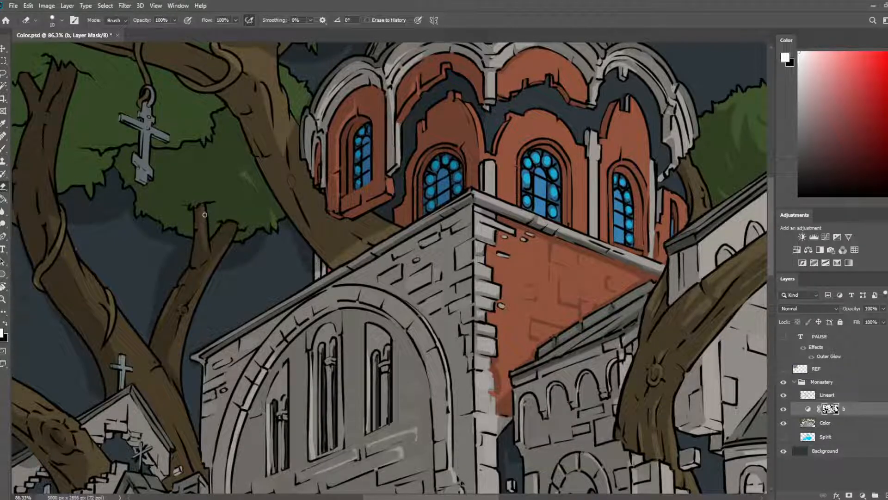
- Shade the broken tip of the forked branch and shape small light patches in the foliage around it with Brush and Eraser
key("b")
left_click_drag(199, 207, 197, 256)
key("e")
key("b")
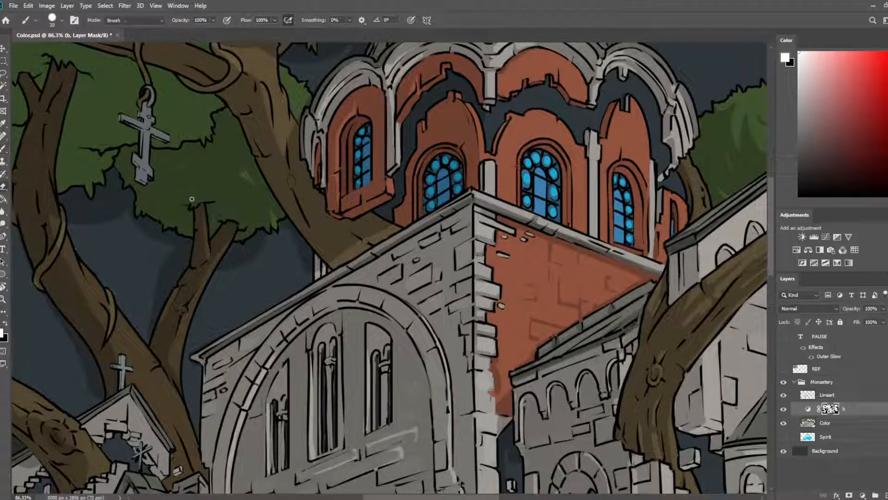
key("e")
mouse_move(191, 202)
left_mouse_down()
mouse_move(209, 194)
mouse_move(180, 197)
mouse_move(242, 194)
mouse_move(189, 201)
mouse_move(192, 179)
left_mouse_up()
key("b")
key("e")
key("b")
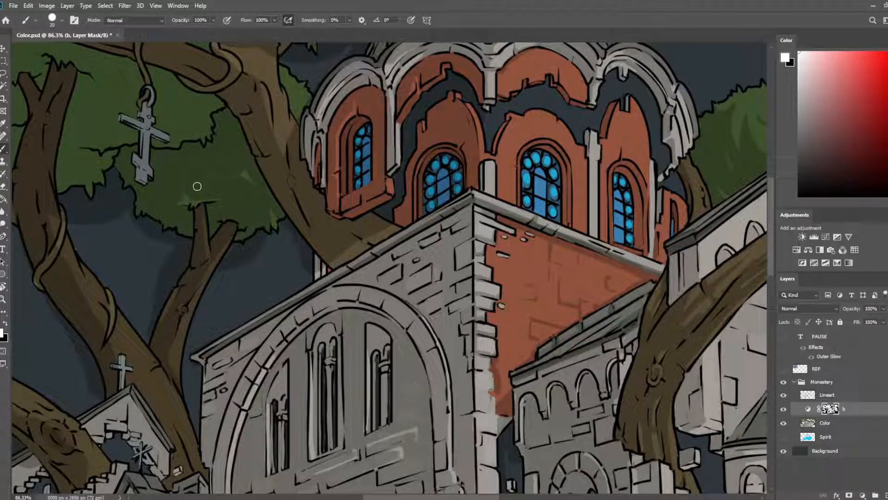
key("bracketleft")
key("e")
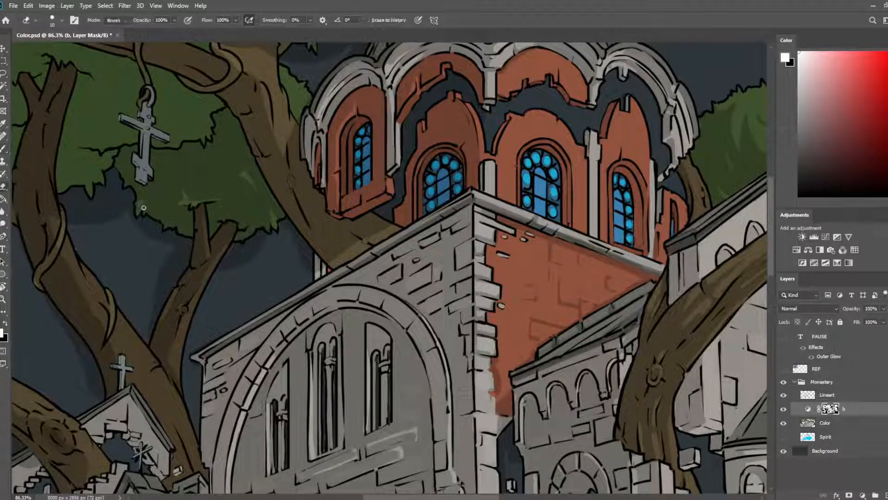
key("b")
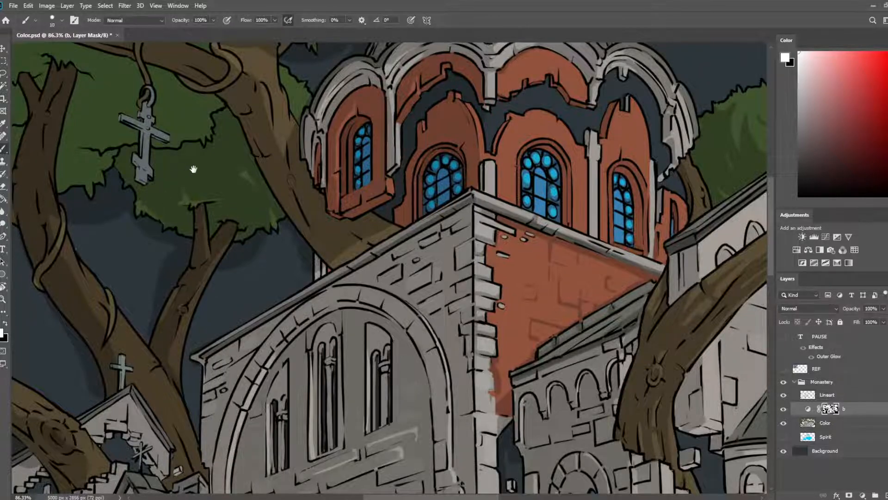
- Refine the light and shadow on the hanging cross beside the dome, alternating Eraser and Brush
left_click_drag(193, 169, 184, 250)
key("e")
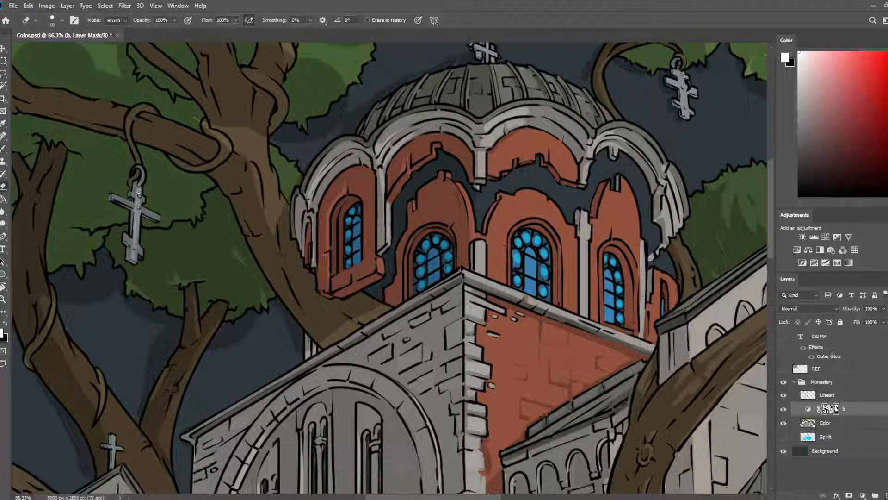
mouse_move(139, 191)
left_mouse_down()
mouse_move(129, 258)
mouse_move(135, 249)
left_mouse_up()
key("b")
key("e")
mouse_move(144, 209)
left_mouse_down()
mouse_move(113, 197)
mouse_move(148, 213)
mouse_move(162, 209)
left_mouse_up()
key("b")
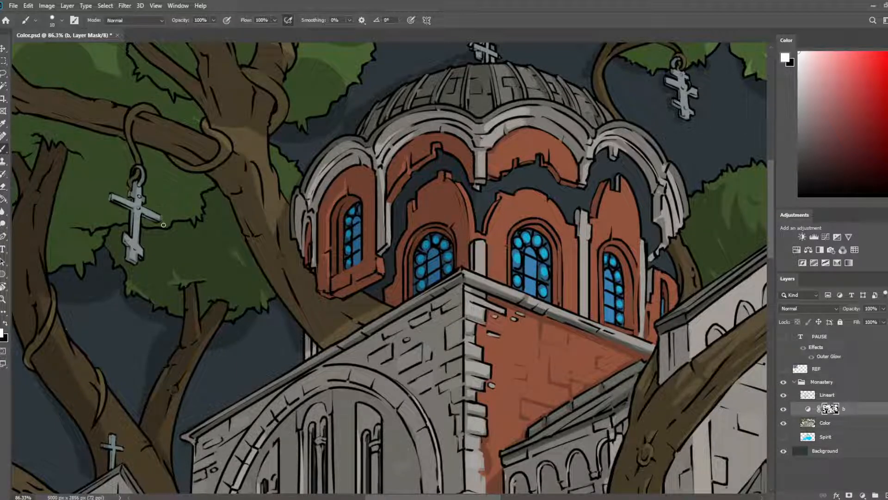
key("e")
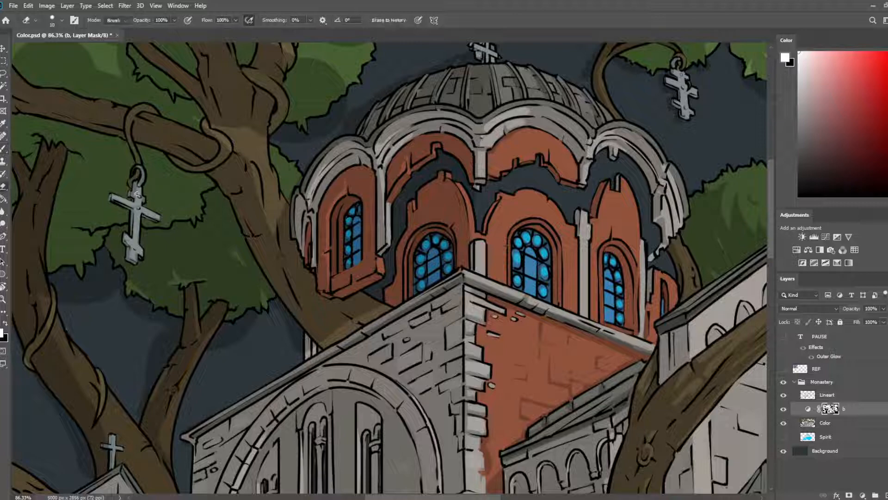
key("b")
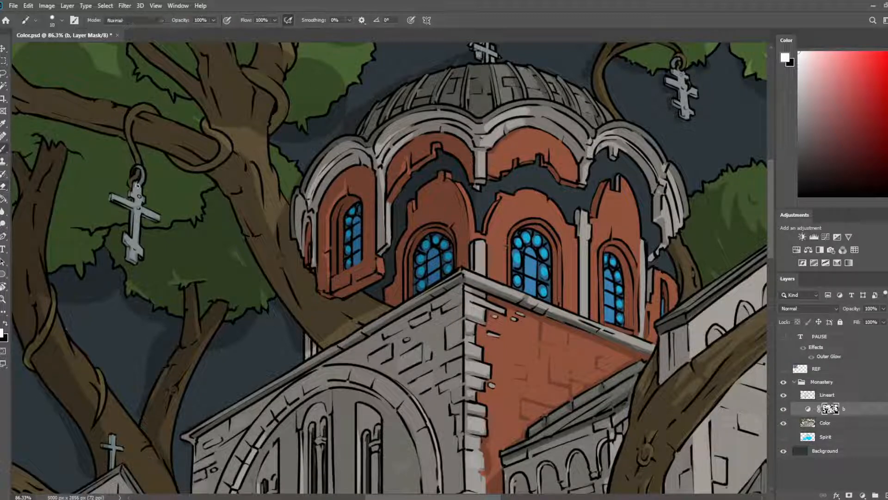
- Save the document, flip the canvas horizontally and save it again
scroll(139, 166, "down", 4)
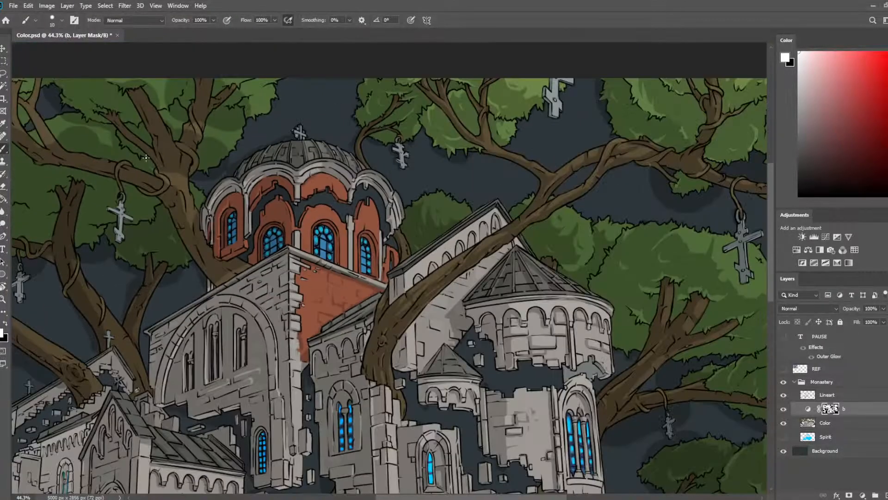
key("ctrl+s")
scroll(138, 141, "down", 2)
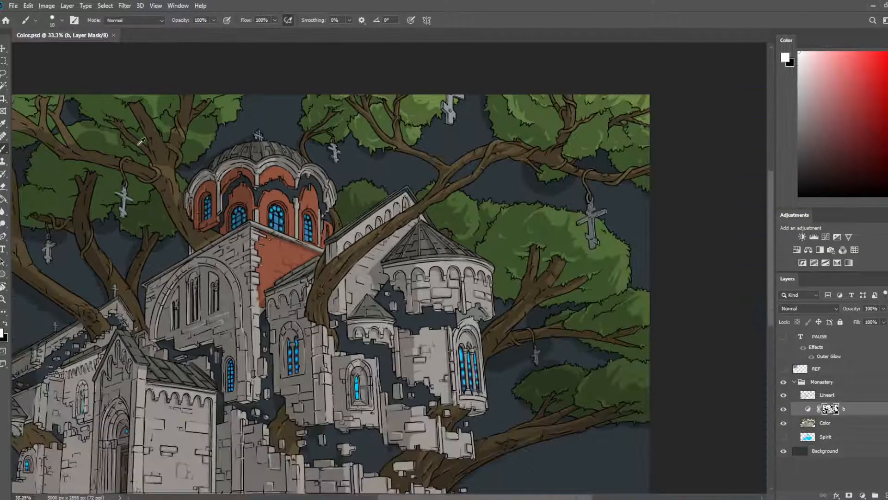
key("ctrl+f")
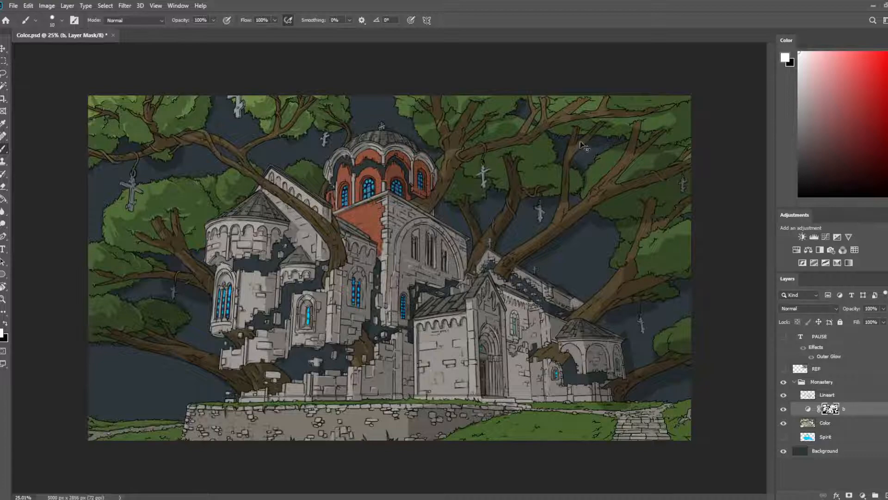
key("ctrl+s")
- Soften the shadow shapes on the thick trunk beside the dome, using a larger Eraser alternated with the Brush
scroll(602, 120, "up", 4)
scroll(602, 120, "up", 6)
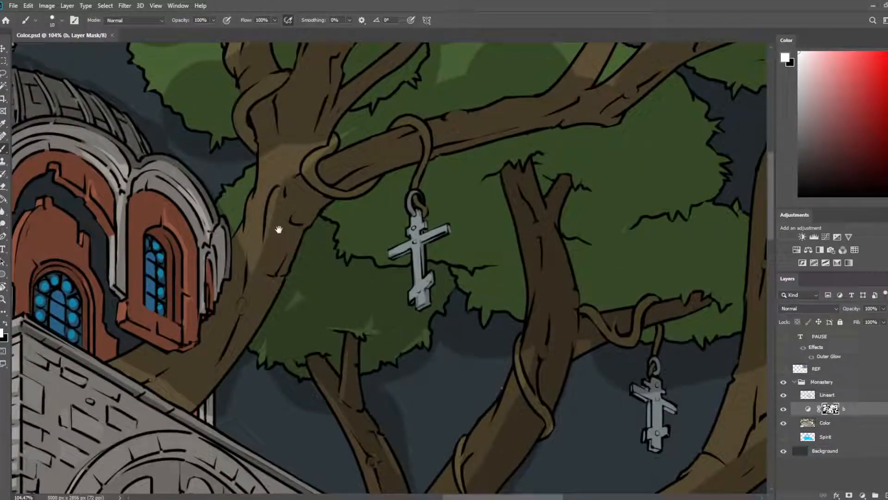
mouse_move(278, 230)
left_mouse_down()
mouse_move(343, 241)
mouse_move(325, 252)
left_mouse_up()
left_click_drag(345, 217, 342, 300)
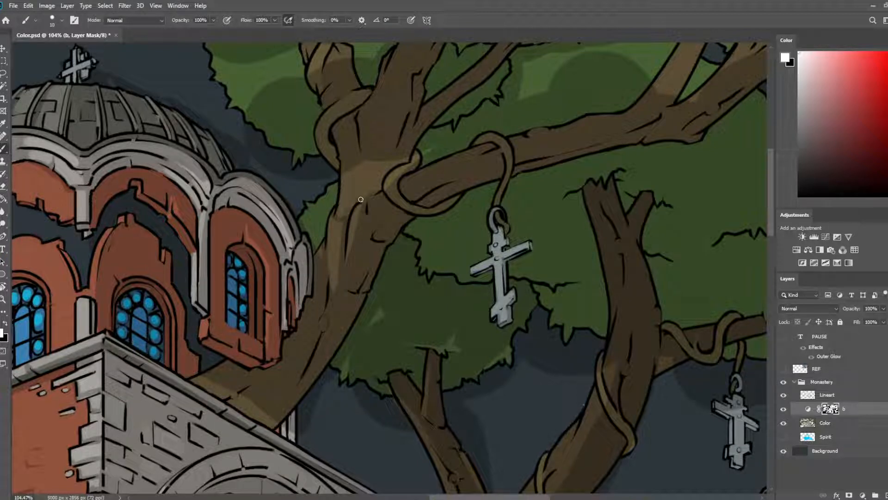
key("e")
key("bracketright")
key("bracketright")
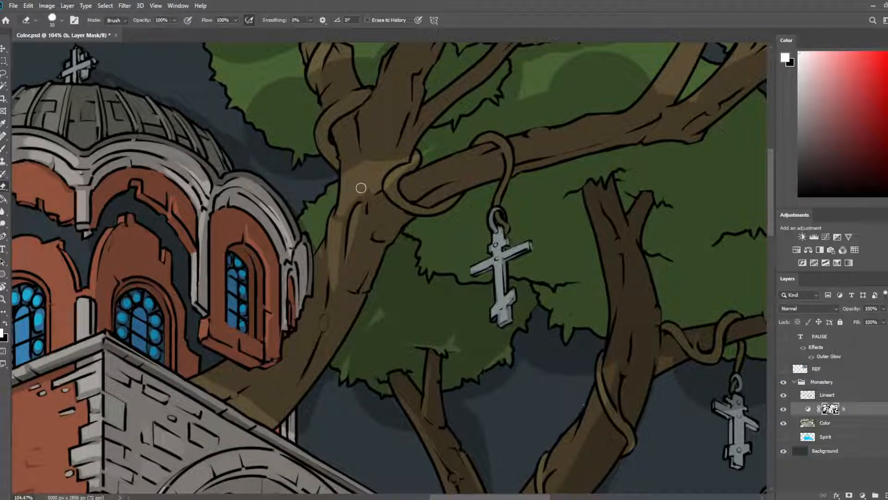
key("b")
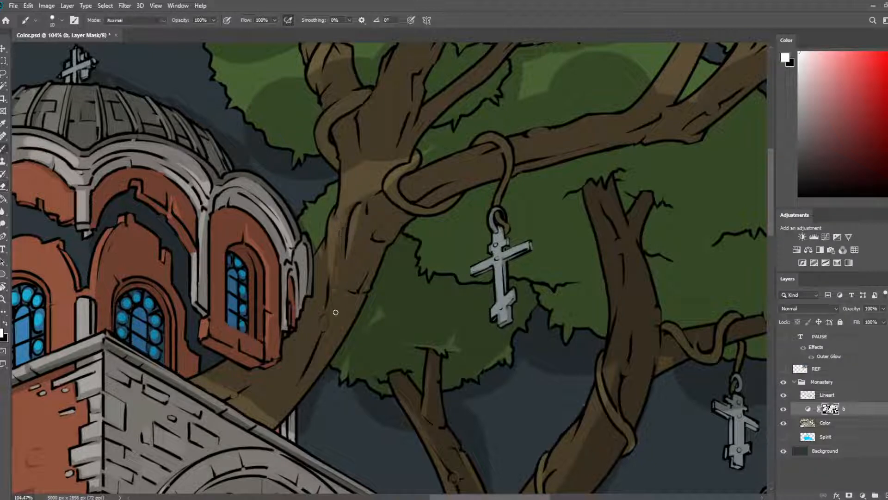
key("e")
key("b")
key("e")
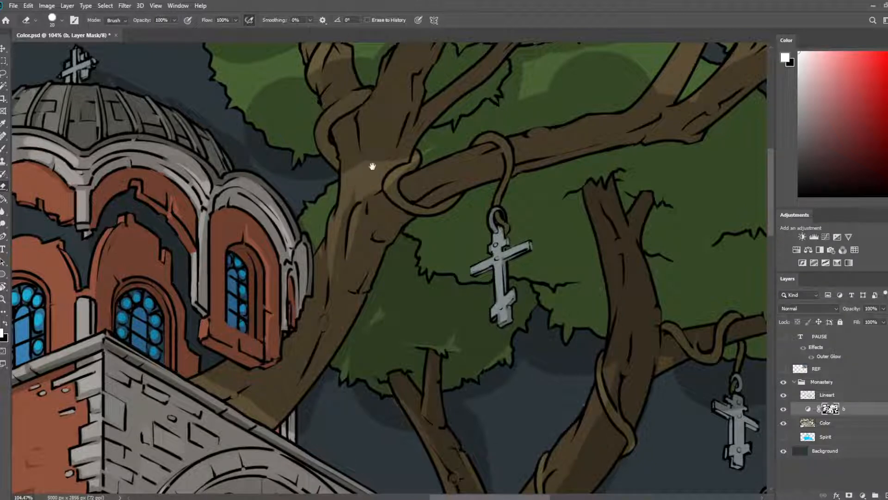
- Soften the light patch at the main trunk's fork, beside the vine loop, alternating Eraser and Brush
left_click_drag(372, 150, 345, 242)
left_click_drag(333, 204, 335, 215)
left_click_drag(337, 222, 339, 272)
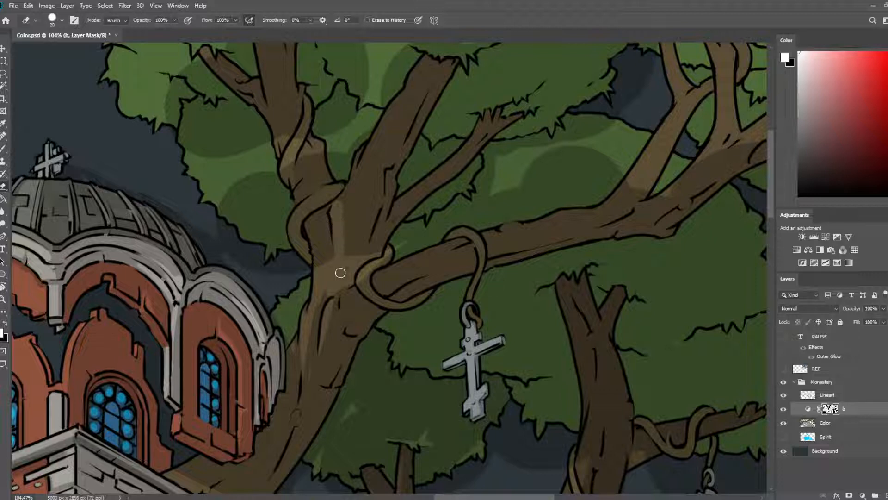
key("b")
mouse_move(342, 202)
left_mouse_down()
mouse_move(345, 287)
mouse_move(342, 253)
mouse_move(346, 280)
left_mouse_up()
key("e")
key("b")
key("e")
- Reshape the light patch where the vine-wrapped branch joins the trunk beside the dome, alternating Brush and Eraser
scroll(283, 248, "down", 10)
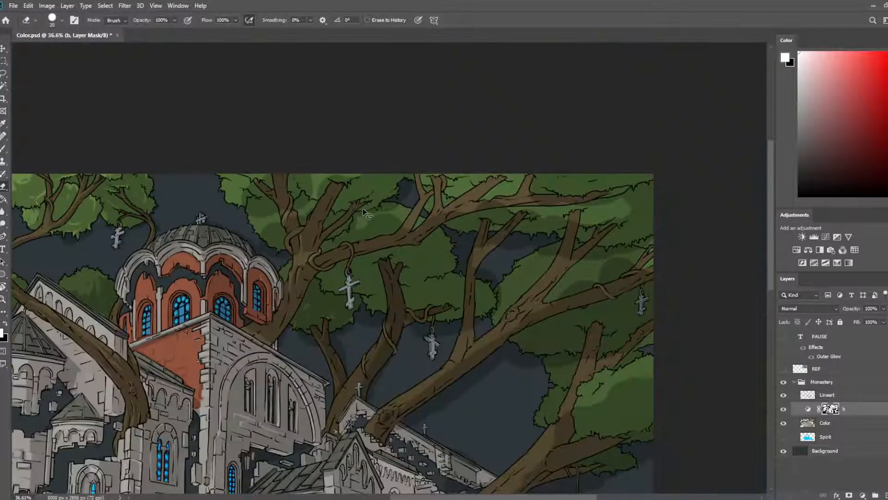
scroll(366, 214, "up", 5)
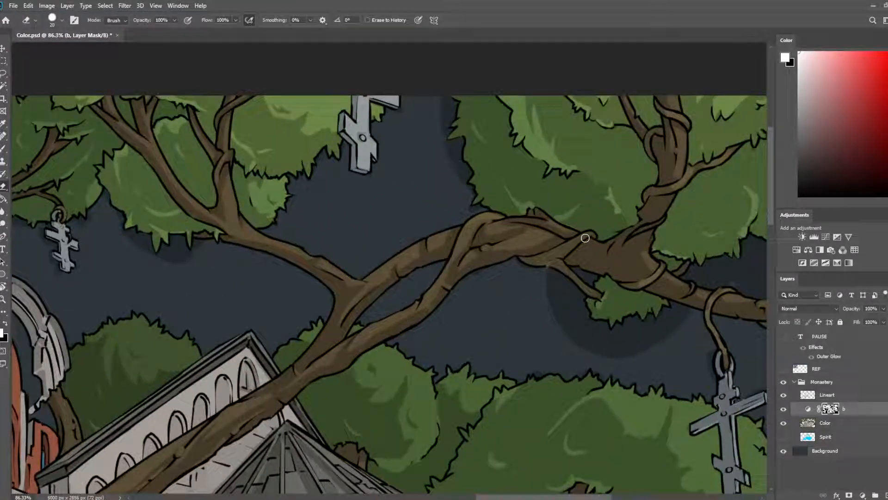
left_click_drag(347, 216, 745, 134)
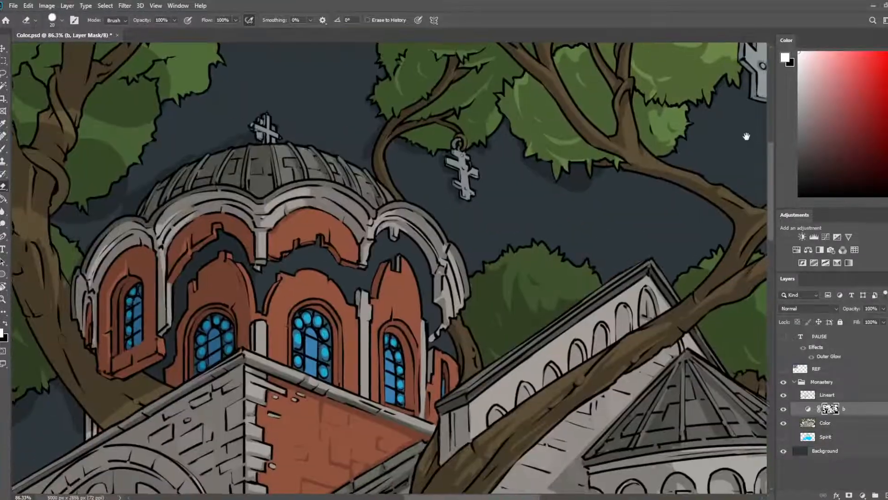
left_click_drag(497, 198, 44, 196)
scroll(385, 203, "down", 3)
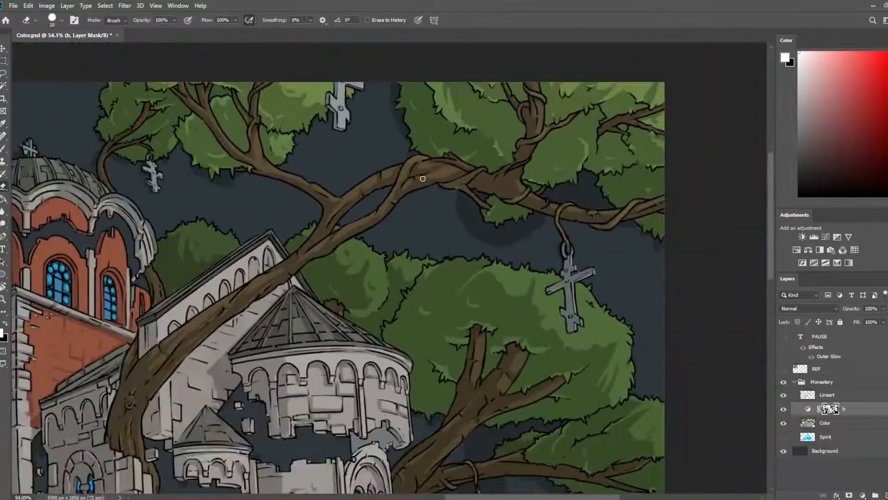
left_click_drag(255, 191, 764, 166)
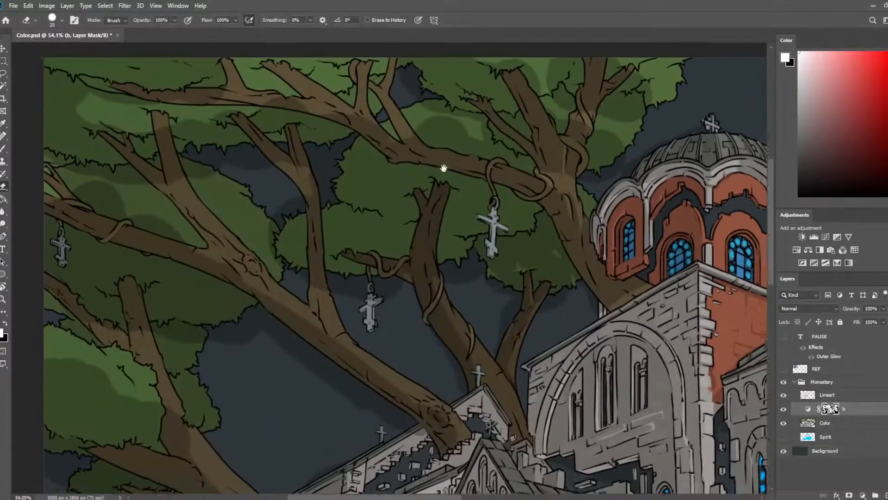
left_click_drag(442, 168, 361, 190)
scroll(563, 168, "up", 3)
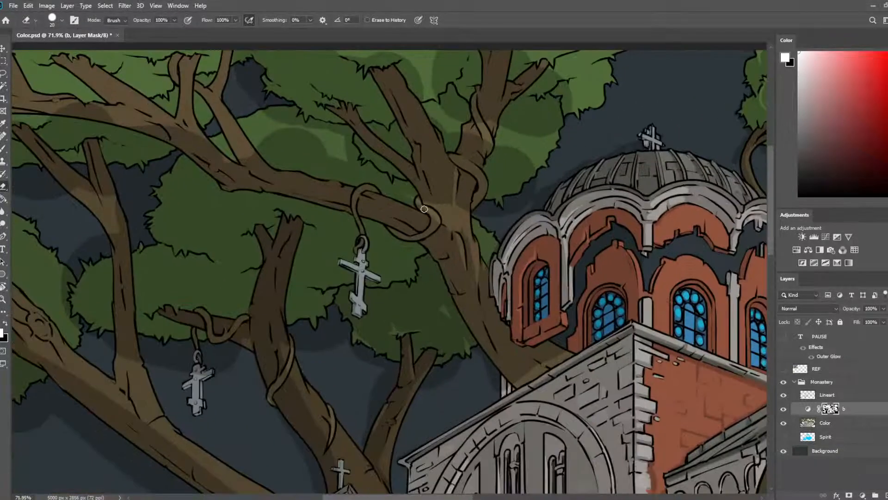
key("b")
mouse_move(452, 208)
left_mouse_down()
mouse_move(454, 234)
mouse_move(451, 213)
mouse_move(451, 231)
mouse_move(426, 203)
left_mouse_up()
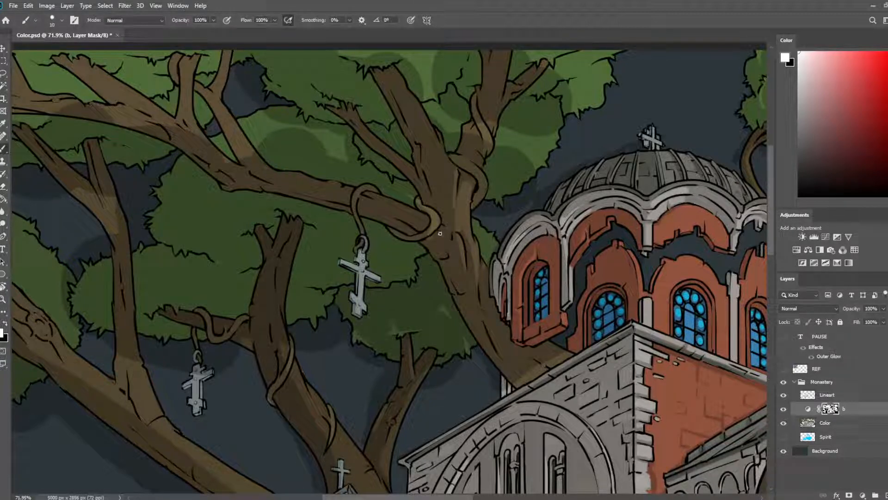
key("e")
key("b")
left_click_drag(463, 221, 465, 207)
key("e")
- Refine the shadows on the upper limb and its twisted vines beside the dome with Eraser and Brush
mouse_move(502, 183)
left_mouse_down()
mouse_move(480, 212)
mouse_move(458, 217)
left_mouse_up()
key("b")
key("e")
key("b")
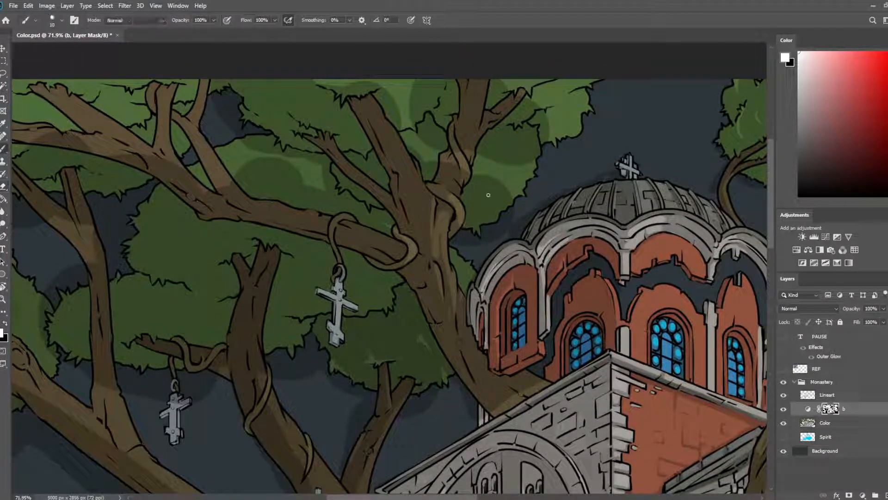
left_click_drag(486, 164, 455, 234)
key("e")
key("b")
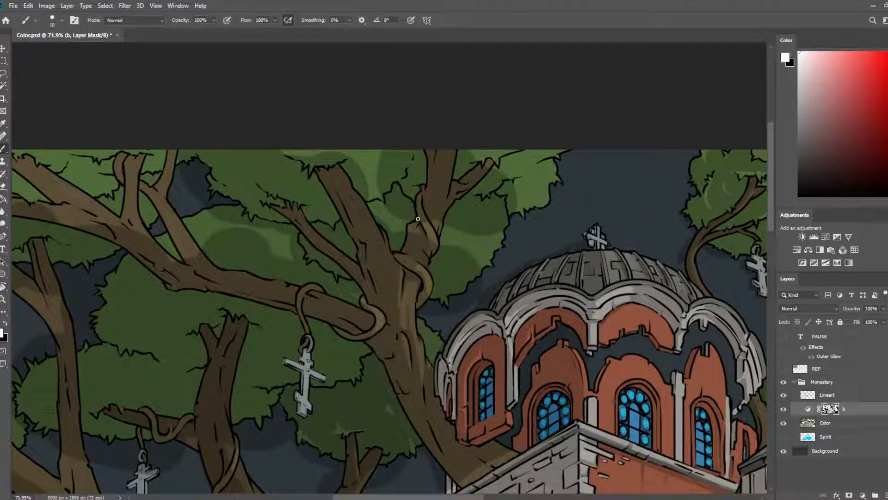
key("e")
- Examine the shading across the whole illustration, including in full-screen mode, and return to the standard screen mode
mouse_move(453, 232)
left_mouse_down()
mouse_move(396, 207)
mouse_move(224, 222)
mouse_move(270, 172)
left_mouse_up()
scroll(391, 209, "down", 3)
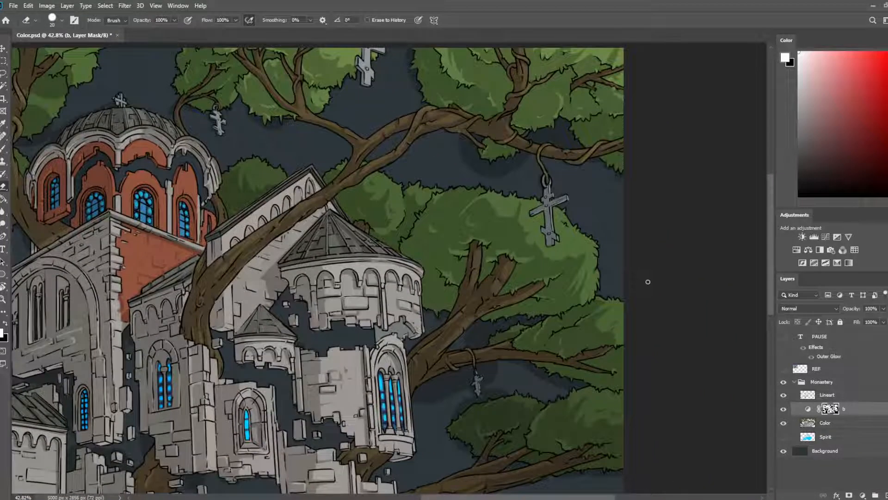
left_click_drag(601, 346, 535, 256)
scroll(629, 287, "down", 1)
scroll(608, 279, "down", 2)
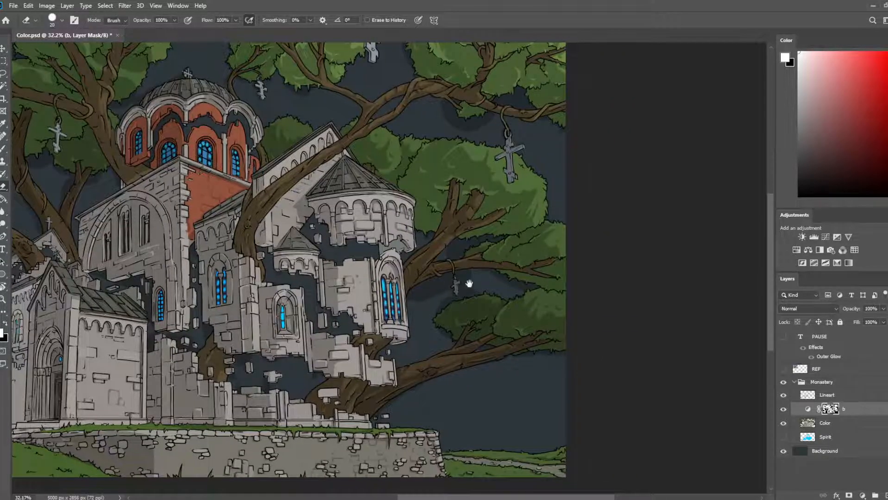
mouse_move(469, 283)
left_mouse_down()
mouse_move(623, 294)
mouse_move(591, 285)
left_mouse_up()
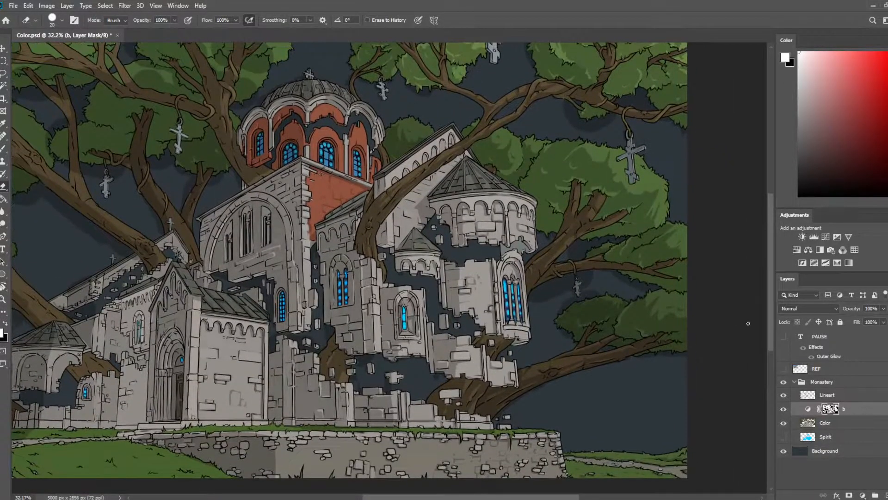
key("f")
key("f")
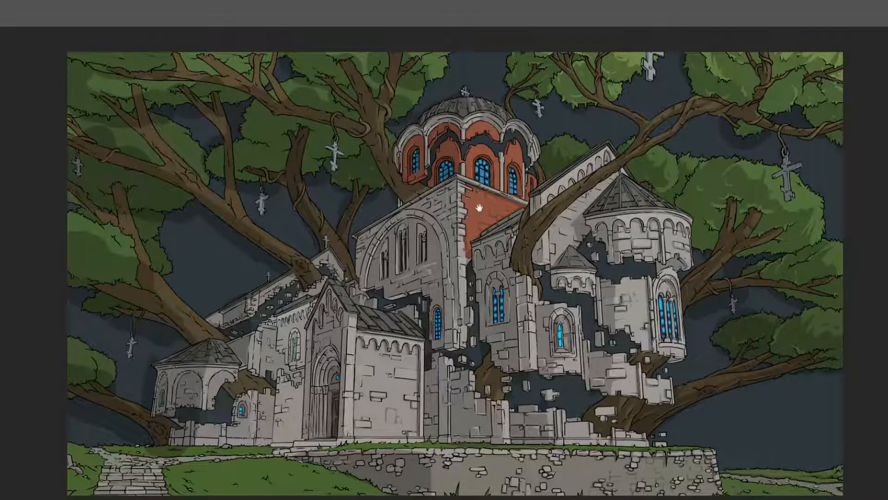
left_click_drag(483, 208, 362, 207)
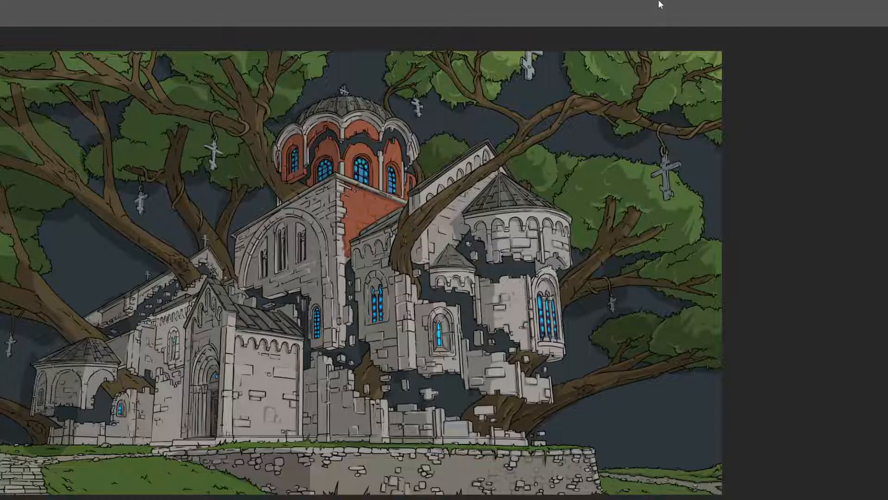
key("f")
key("f")
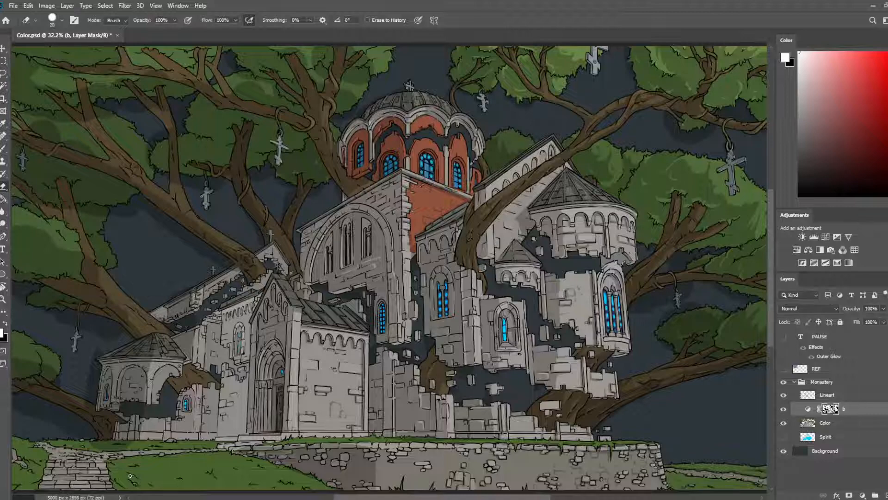
- Brush thin shadows around the brick cluster and a vertical crack on the stone retaining wall below the monastery
left_click_drag(473, 430, 434, 323)
scroll(479, 314, "up", 9)
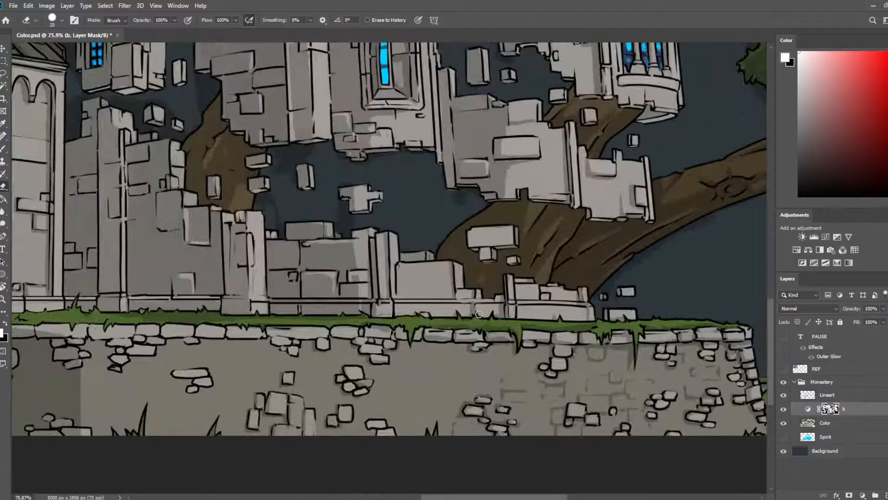
key("b")
left_click_drag(385, 358, 523, 203)
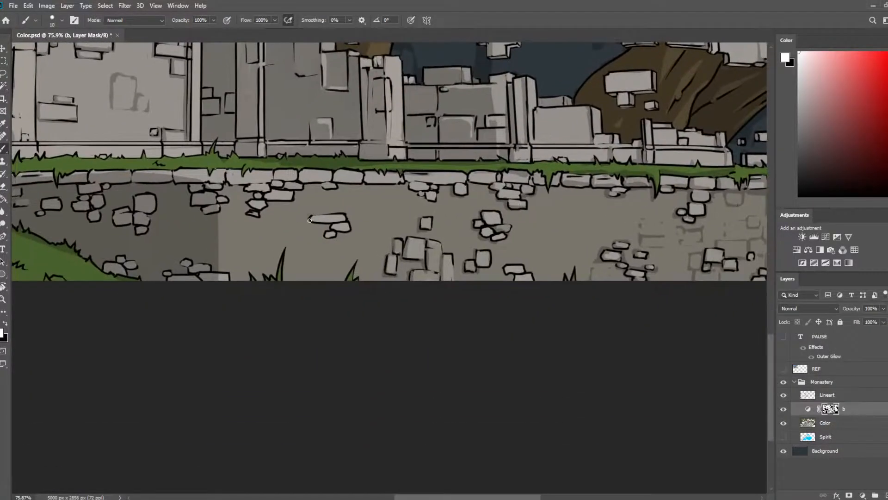
left_click_drag(309, 220, 334, 239)
left_click_drag(246, 201, 253, 255)
- Break up the straight shadow edge on the retaining wall around its stones, alternating Eraser and Brush
key("e")
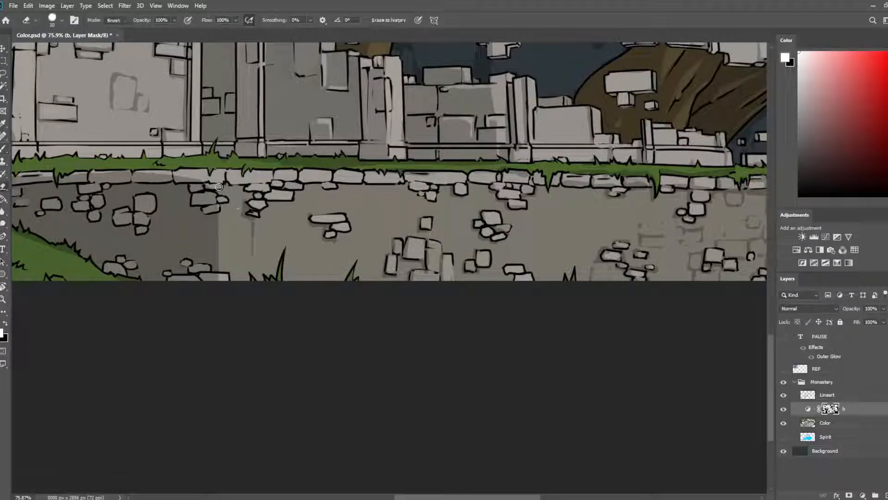
key("b")
left_click_drag(242, 189, 224, 187)
key("e")
mouse_move(217, 237)
left_mouse_down()
mouse_move(221, 230)
mouse_move(194, 231)
mouse_move(210, 240)
mouse_move(211, 260)
mouse_move(159, 210)
mouse_move(334, 223)
left_mouse_up()
key("b")
key("e")
key("b")
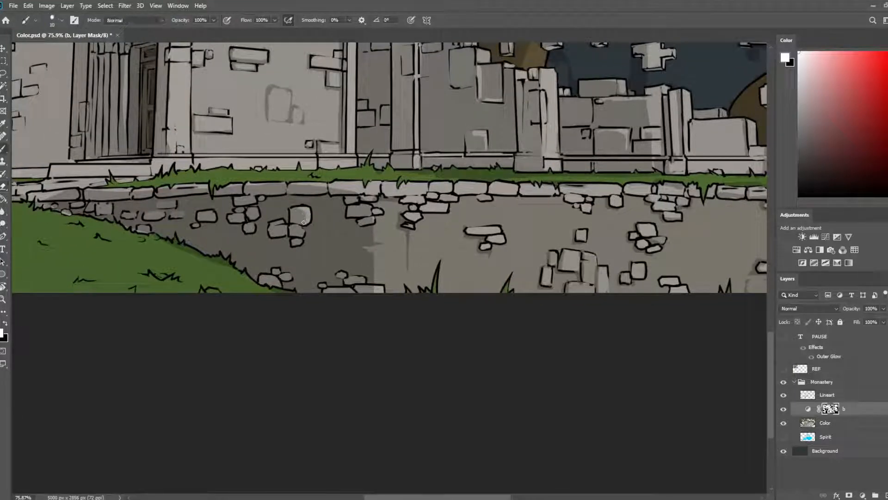
key("e")
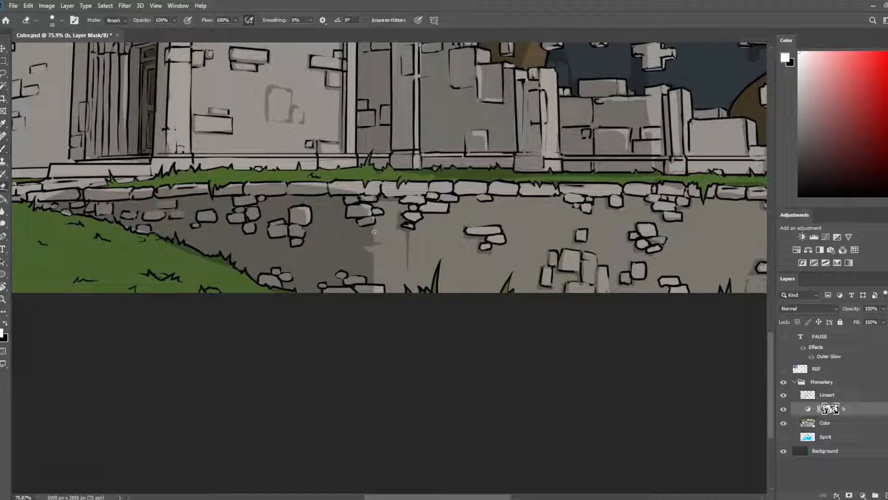
key("b")
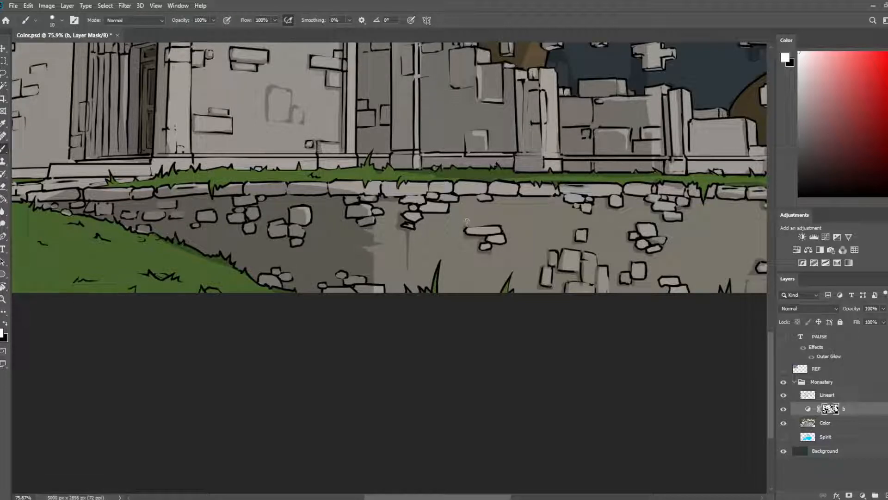
- Enlarge the brush to 20 and shade the coping stones and bricks along the retaining wall's upper edge, cleaning up with the Eraser
key("bracketright")
key("bracketright")
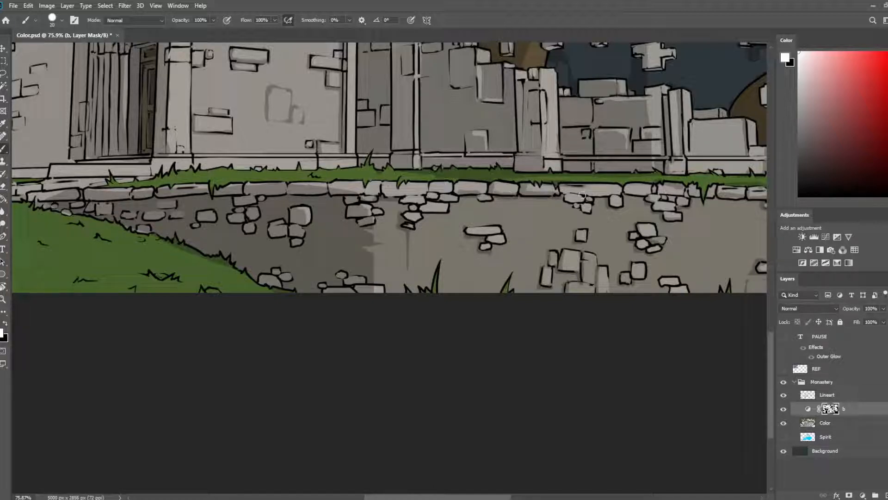
key("e")
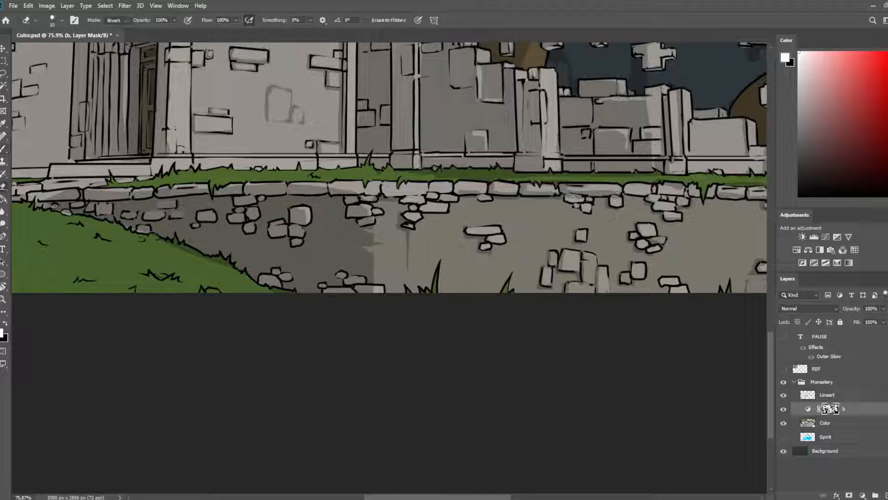
key("b")
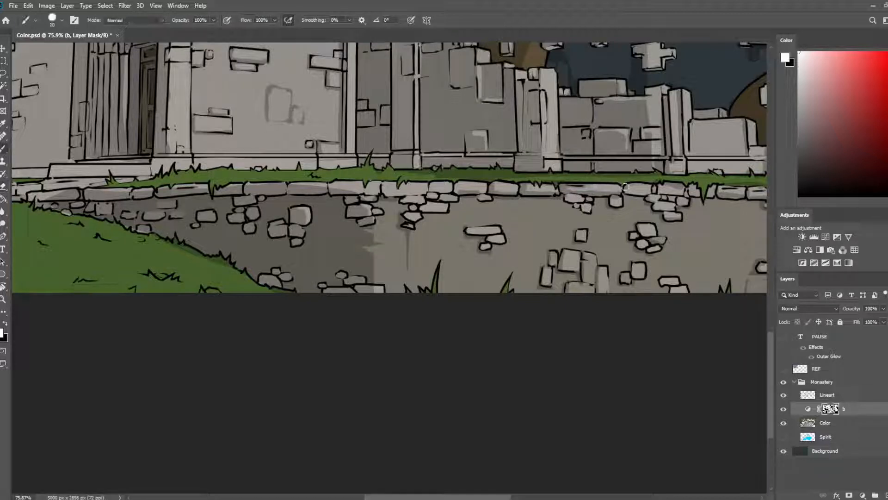
mouse_move(627, 194)
left_mouse_down()
mouse_move(647, 196)
mouse_move(607, 203)
left_mouse_up()
key("e")
key("b")
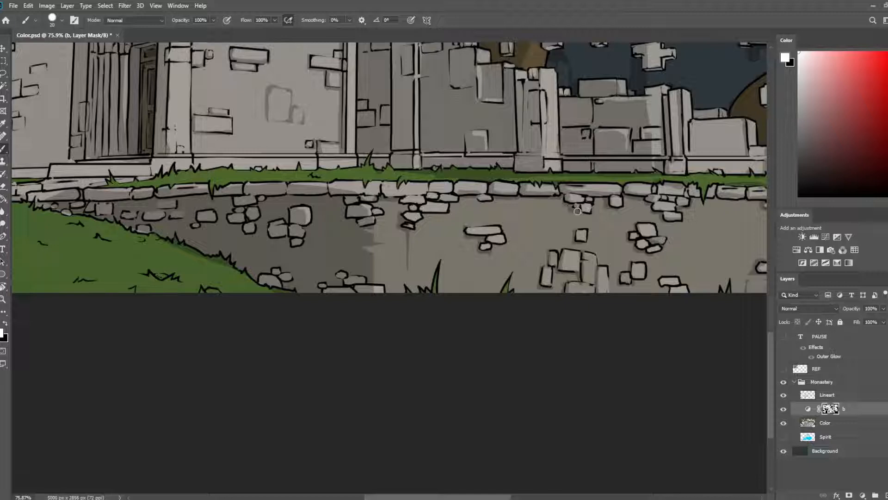
key("e")
- Paint a faint vertical joint and brick shadows on the bare middle section of the retaining wall
scroll(585, 213, "down", 3)
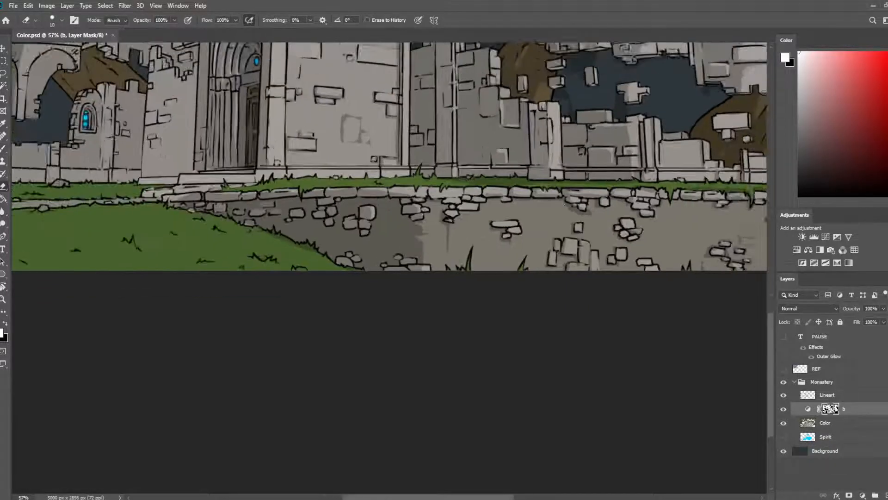
left_click_drag(589, 213, 378, 181)
scroll(378, 181, "up", 3)
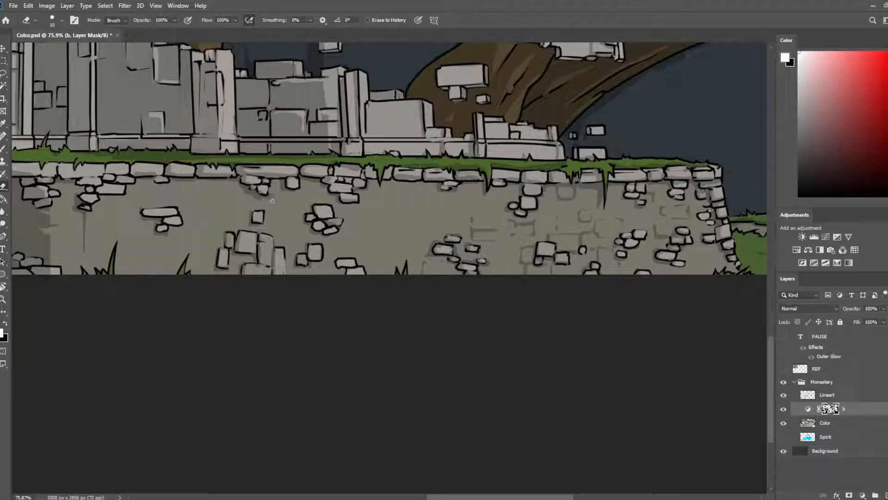
key("b")
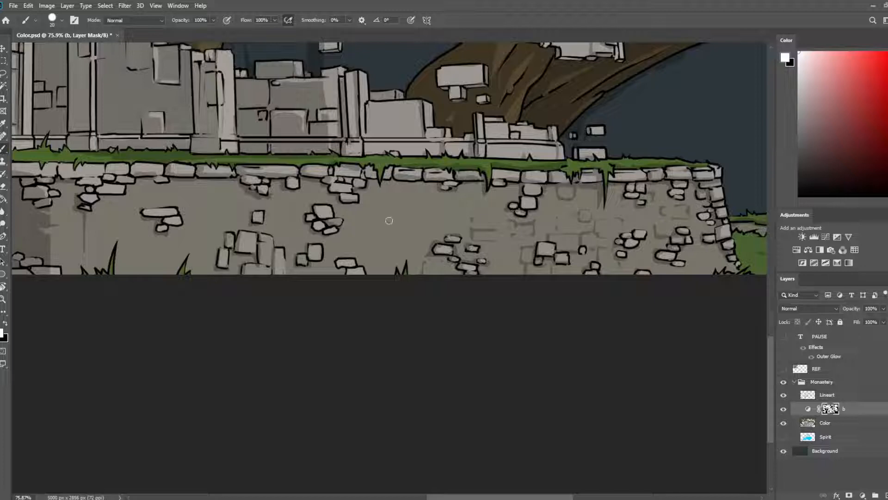
left_click_drag(375, 211, 377, 250)
mouse_move(379, 244)
left_mouse_down()
mouse_move(395, 235)
mouse_move(381, 211)
mouse_move(379, 237)
mouse_move(390, 240)
mouse_move(378, 241)
mouse_move(394, 240)
mouse_move(377, 234)
mouse_move(379, 199)
mouse_move(376, 254)
left_mouse_up()
key("e")
key("b")
key("e")
key("b")
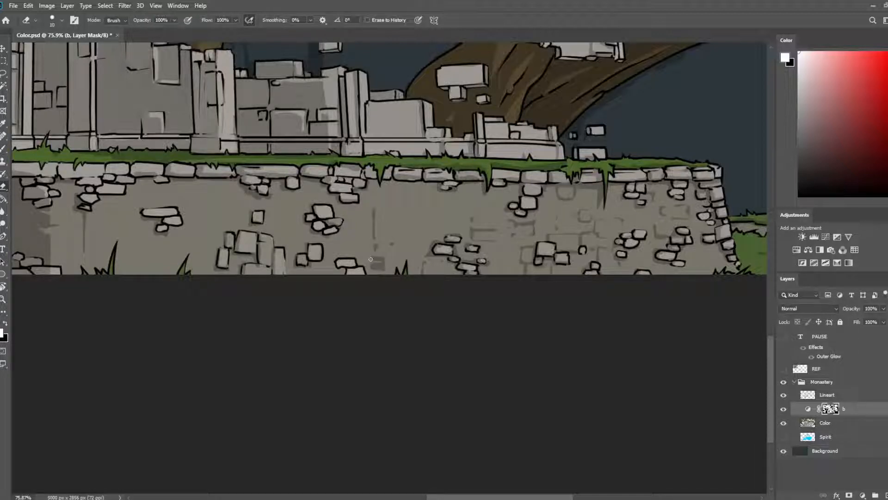
- Erase inside the brick shadow near the wall's base and remove the vertical joint line above it
left_click(379, 259)
key("]")
key("]")
key("bracketleft")
key("bracketleft")
left_click_drag(375, 236, 374, 209)
- Paint a thin crack with a short horizontal joint below the wall's coping stones and trim it with the Eraser
key("b")
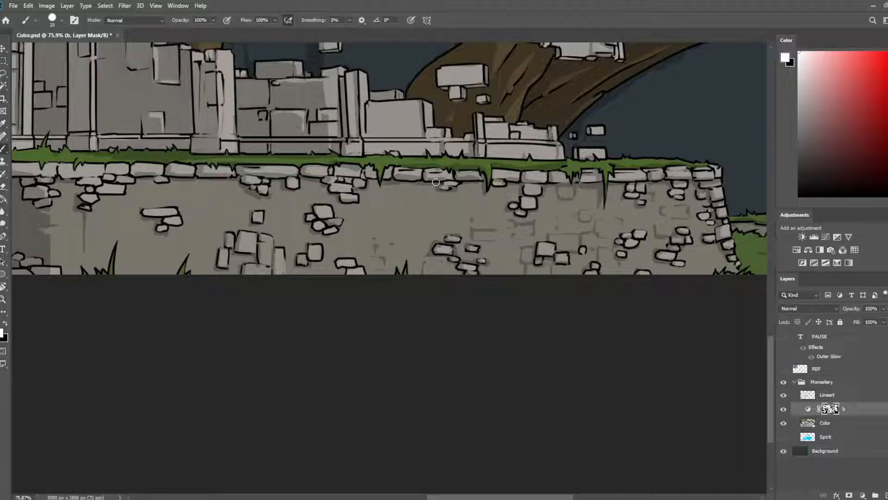
left_click_drag(430, 186, 429, 231)
key("e")
key("b")
key("e")
mouse_move(433, 200)
left_mouse_down()
mouse_move(412, 202)
mouse_move(426, 202)
left_mouse_up()
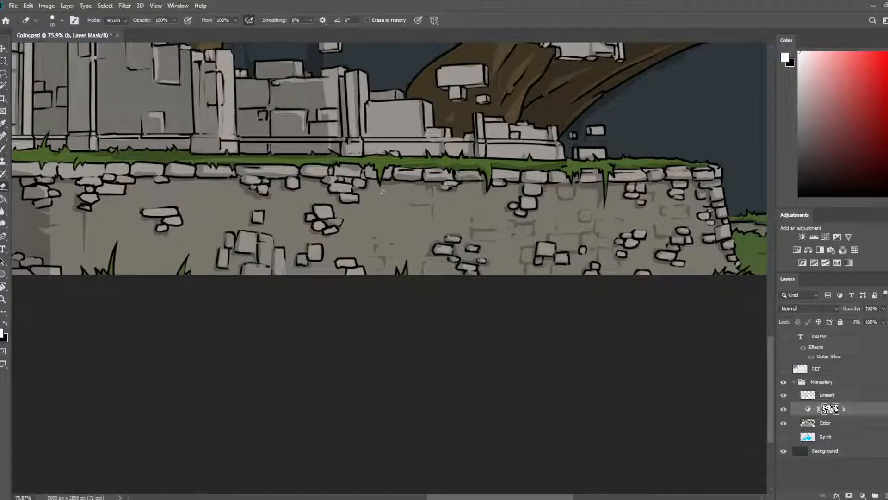
- Add a small shadow beneath the coping stones by the hanging grass and refine it with the Eraser
key("b")
left_click_drag(371, 182, 376, 194)
key("e")
key("b")
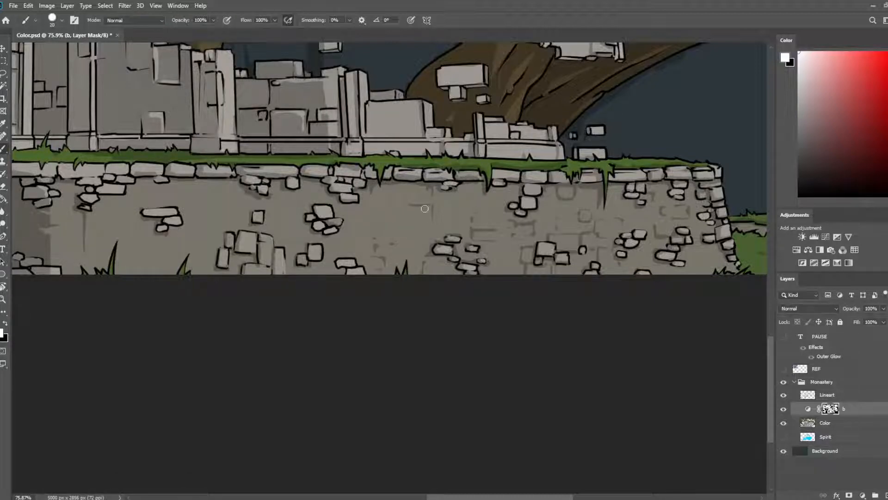
key("e")
- Save the document and return to the retaining wall with the Brush
scroll(363, 205, "down", 5)
key("ctrl+s")
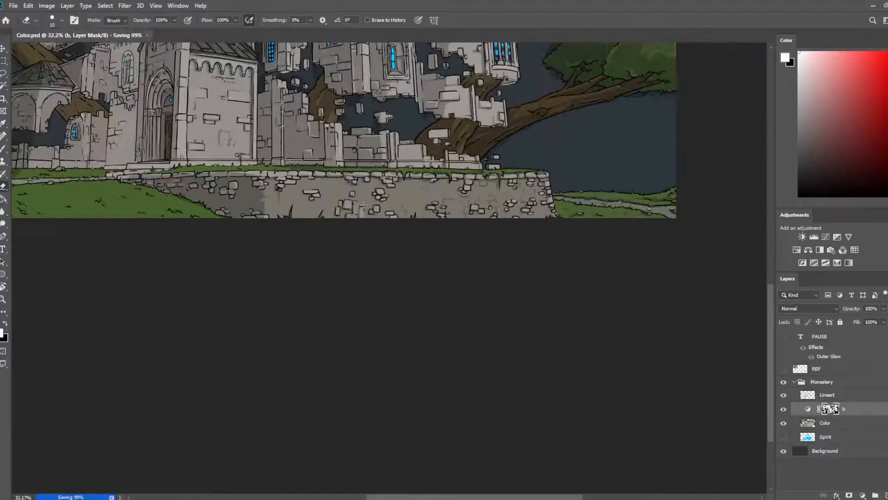
scroll(394, 190, "up", 3)
key("b")
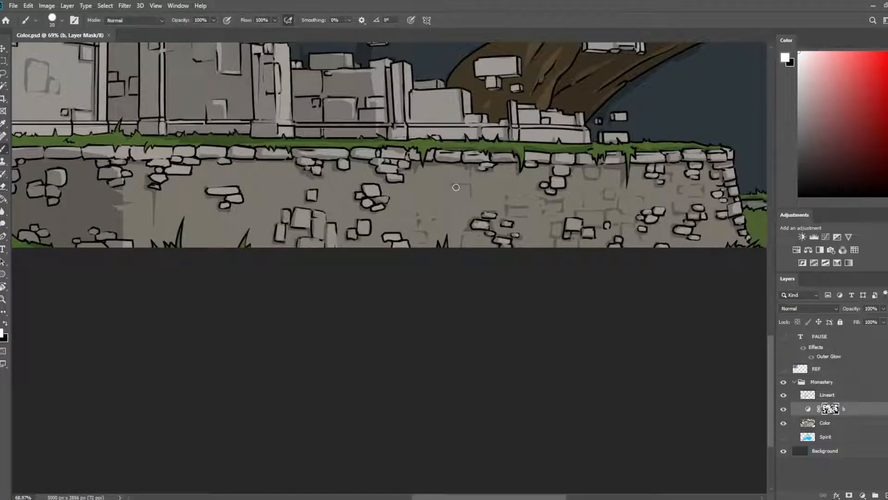
- Paint a small brick-shaped shadow in the middle of the retaining wall, below the coping stones, and refine it with the Eraser
mouse_move(454, 185)
left_mouse_down()
mouse_move(471, 190)
mouse_move(463, 188)
left_mouse_up()
key("e")
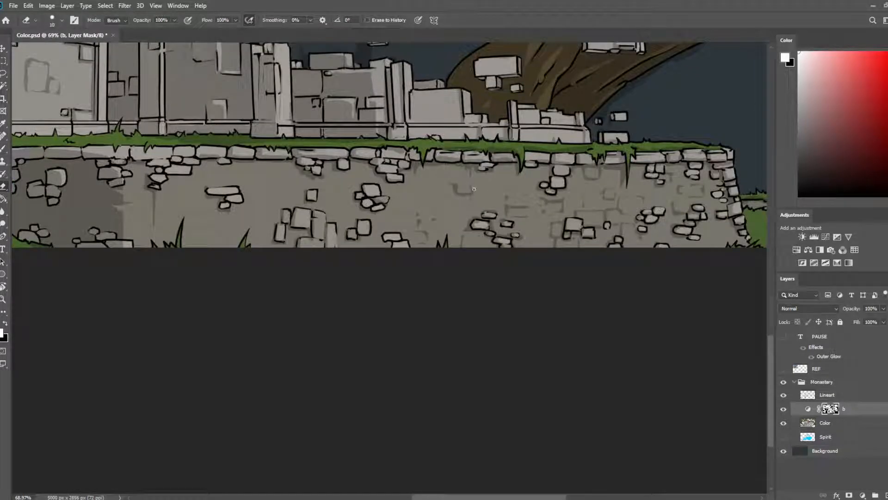
key("b")
mouse_move(463, 195)
left_mouse_down()
mouse_move(467, 202)
mouse_move(494, 173)
left_mouse_up()
key("e")
key("b")
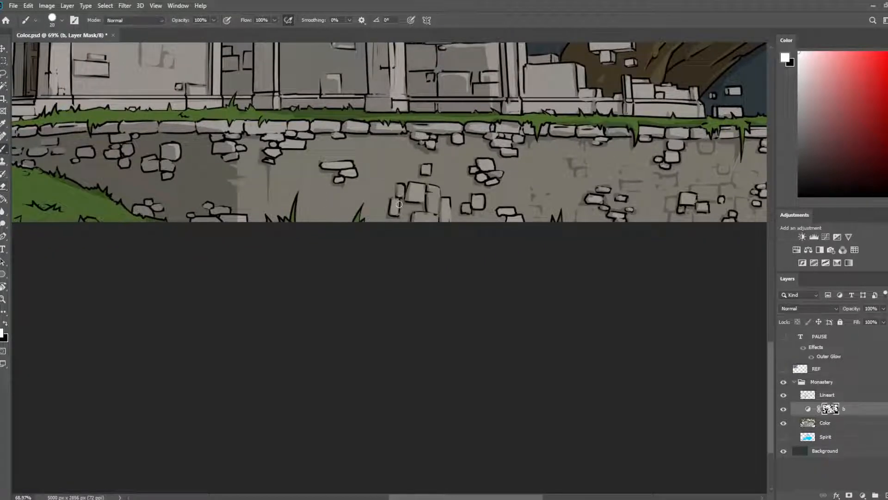
- Paint a small shadow beside the grass blades at the retaining wall's base, undo the oversized stroke, and trim the shadow with the Eraser
left_click_drag(345, 223, 350, 215)
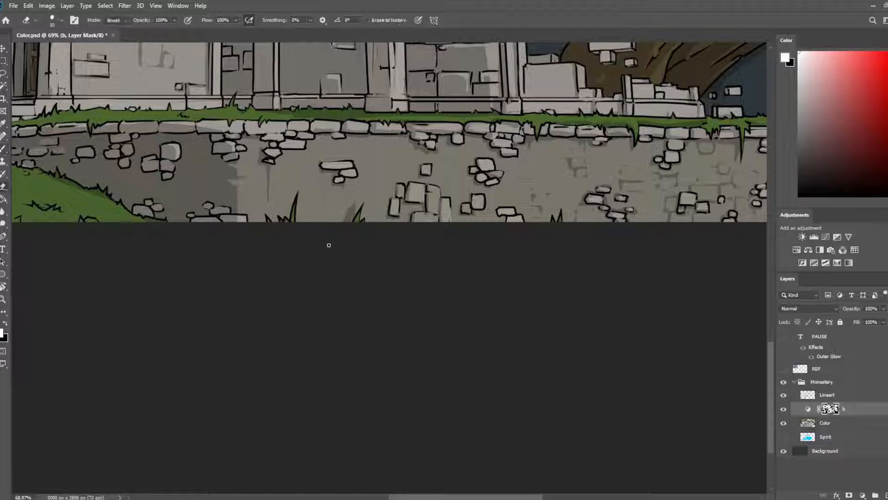
key("ctrl+z")
key("e")
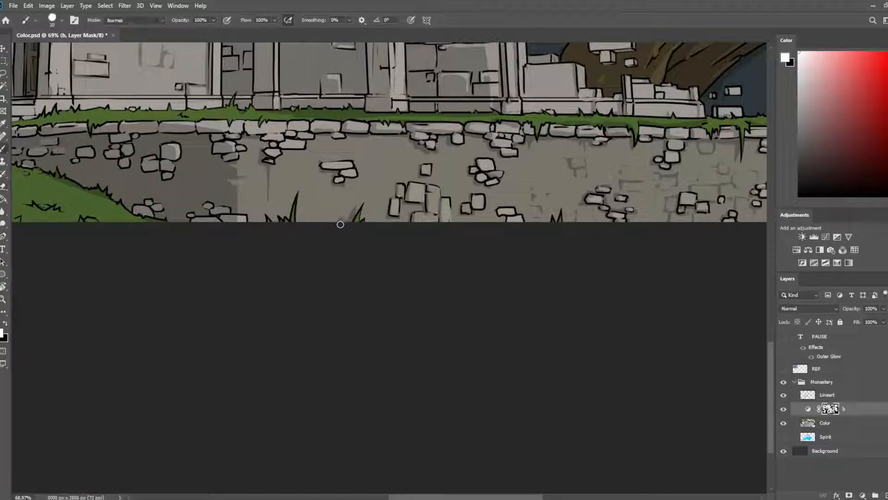
key("b")
key("e")
key("b")
key("e")
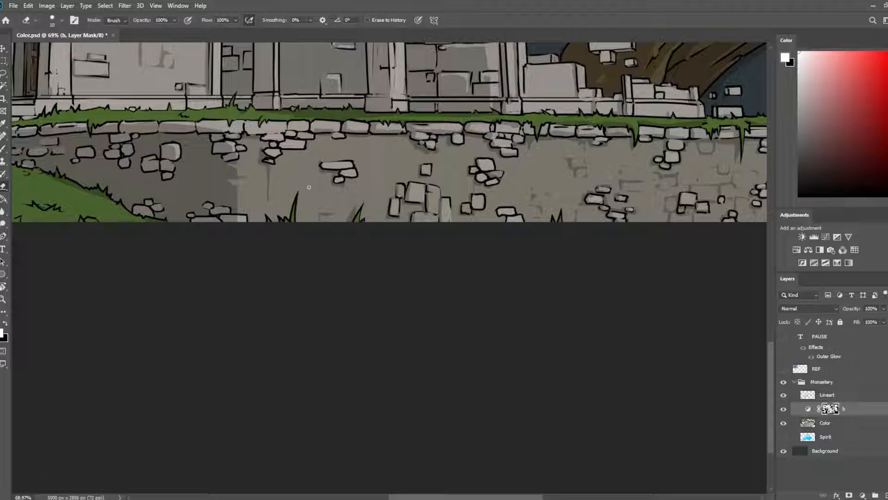
- Paint a faint brick outline between the two grass tufts at the wall's base and clean it with the Eraser
key("b")
key("e")
key("b")
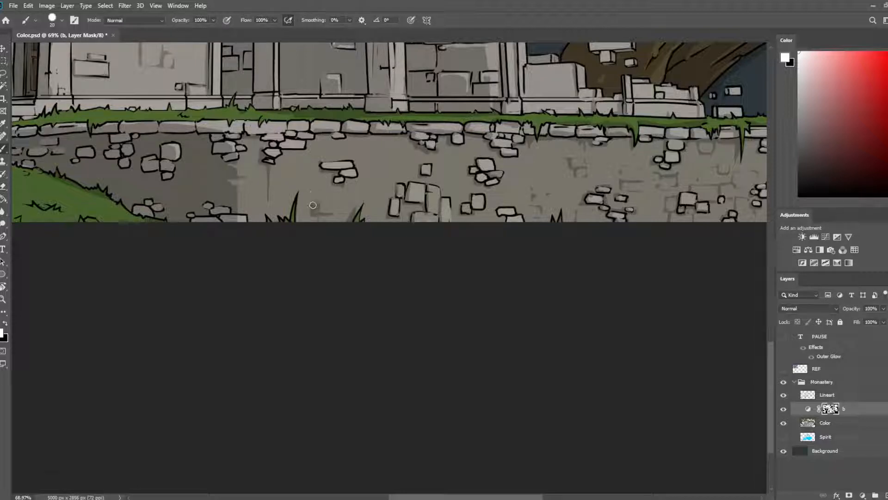
key("e")
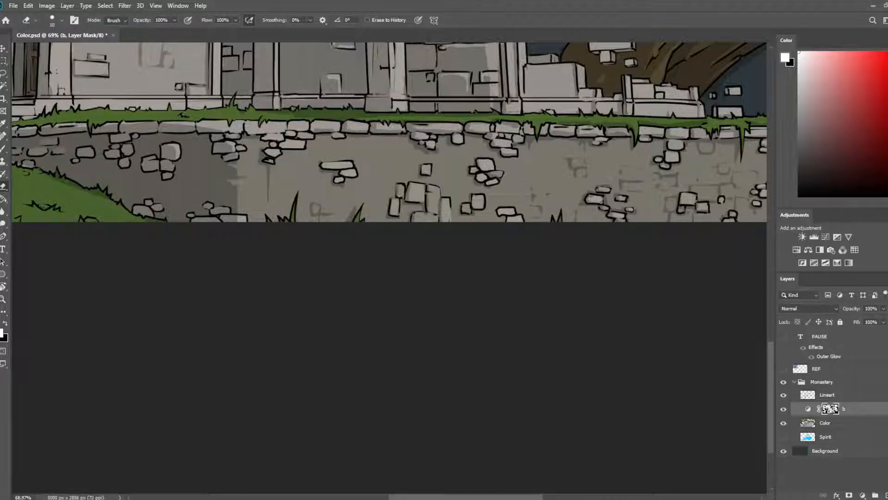
- Paint a thin vertical joint line running down from the coping stones, replacing the first stroke, and thin it with the Eraser
left_click_drag(495, 200, 421, 249)
key("b")
left_click_drag(312, 190, 312, 226)
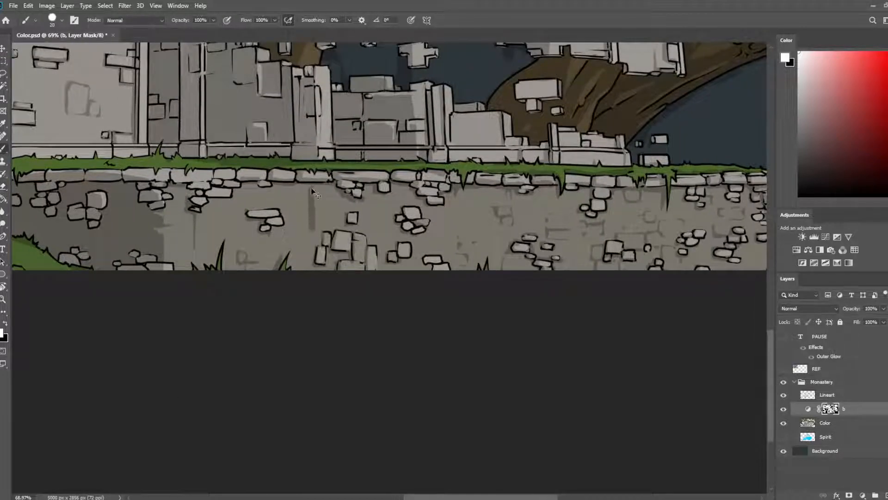
key("ctrl+z")
left_click_drag(300, 186, 300, 243)
key("e")
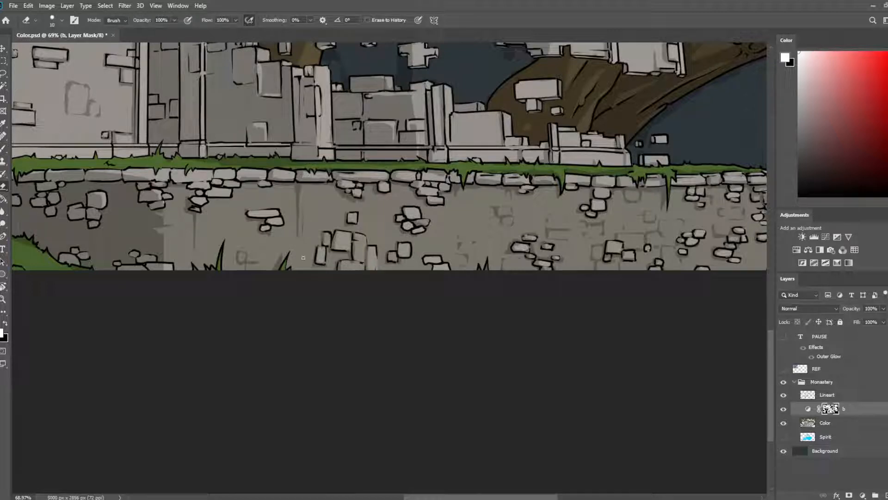
key("b")
key("e")
- Rework the vertical joint line into small brick-shaped shadows below the coping stones with the Brush and Eraser, and save the document
mouse_move(297, 196)
left_mouse_down()
mouse_move(282, 197)
mouse_move(311, 217)
mouse_move(304, 221)
mouse_move(314, 200)
left_mouse_up()
key("b")
key("e")
key("b")
left_click_drag(285, 187, 277, 194)
key("e")
key("b")
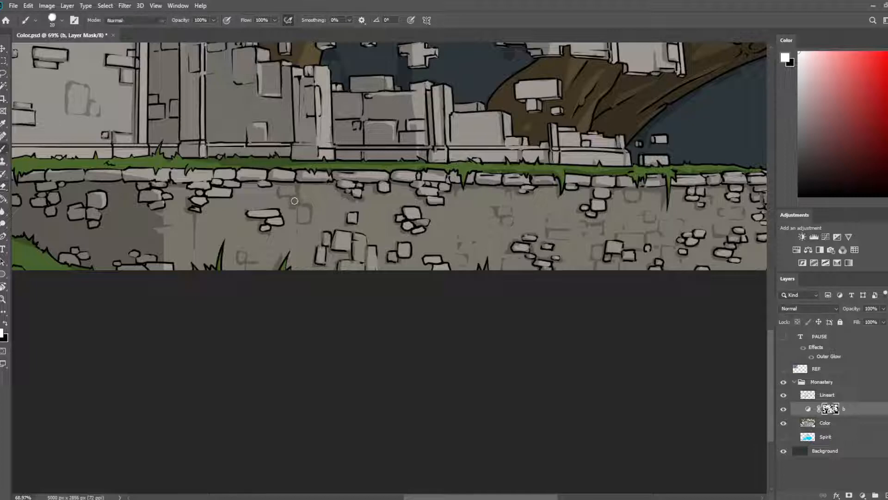
key("e")
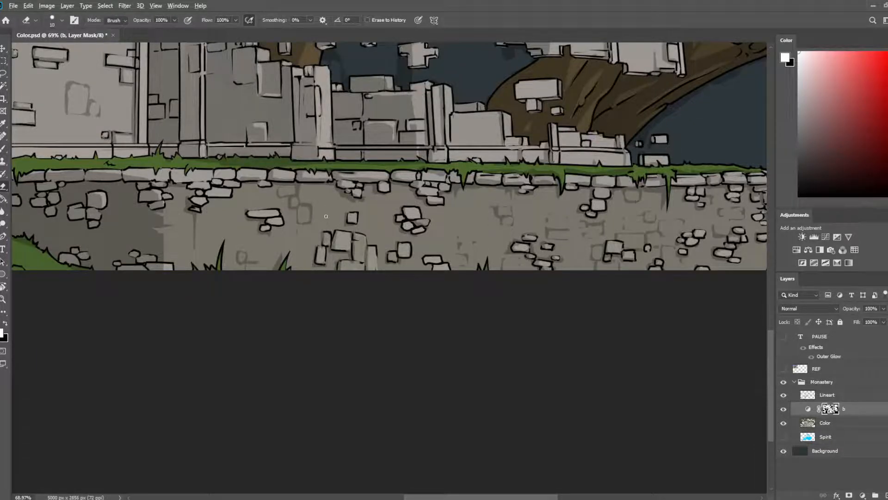
key("ctrl+0")
key("ctrl+s")
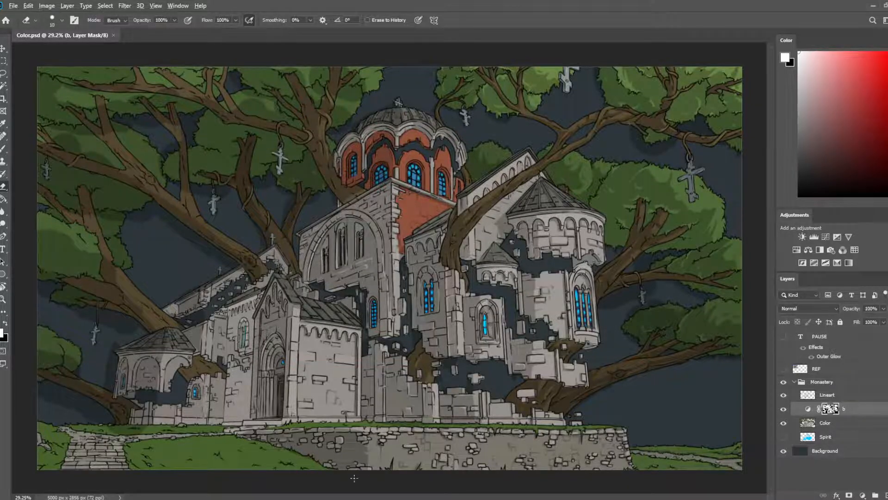
- Examine the shading across the whole illustration, the retaining wall and the monastery's entrance buildings
scroll(355, 478, "up", 6)
left_click_drag(374, 381, 360, 269)
left_click_drag(210, 240, 406, 300)
scroll(419, 279, "down", 5)
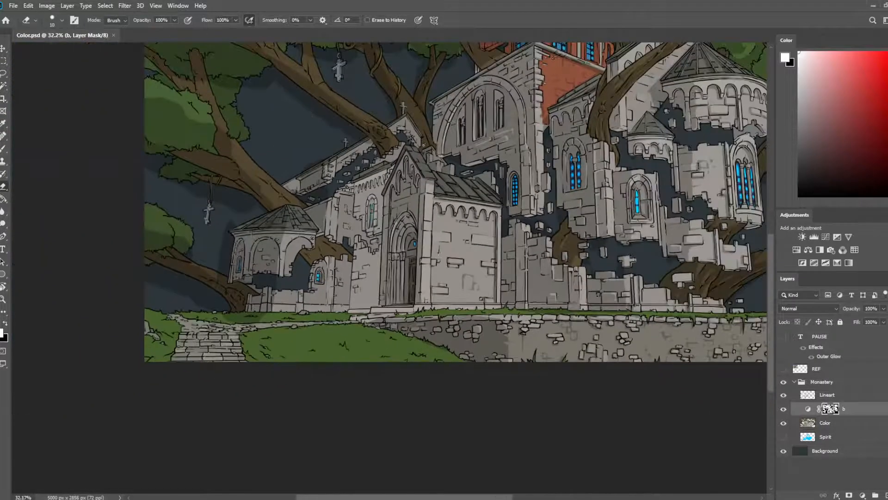
scroll(499, 254, "up", 3)
left_click_drag(580, 262, 344, 220)
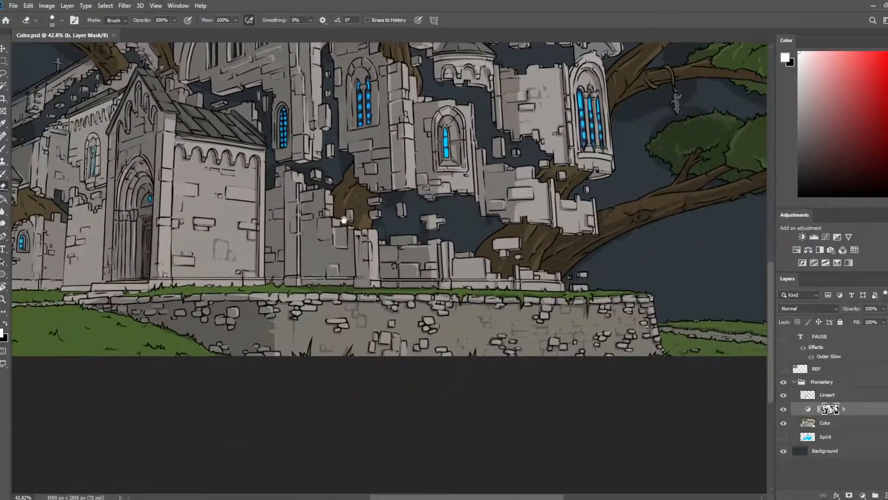
scroll(343, 219, "down", 4)
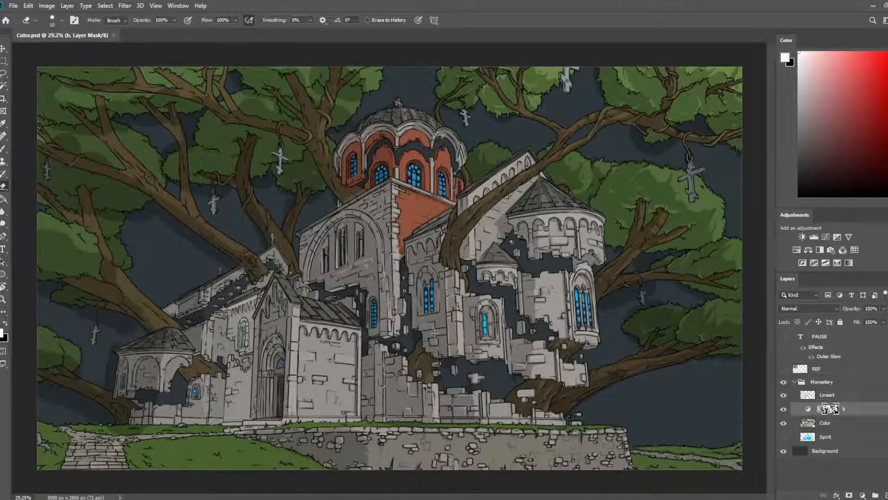
scroll(325, 425, "up", 3)
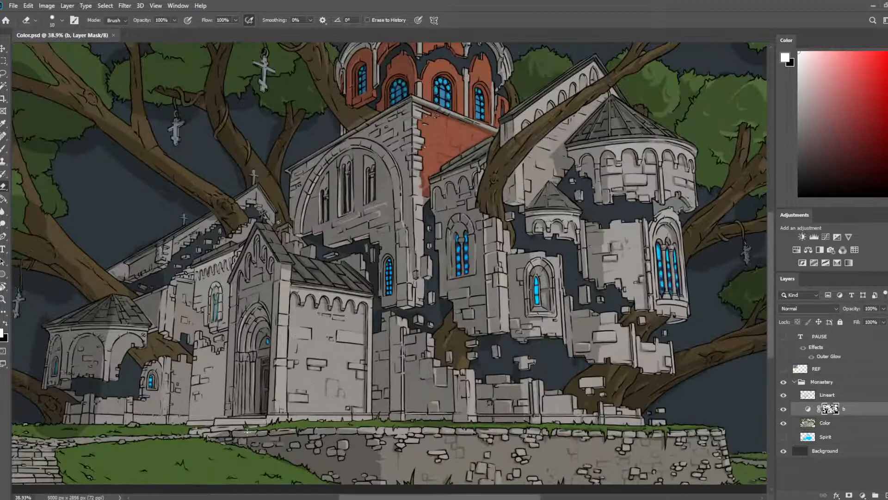
left_click_drag(214, 435, 389, 213)
scroll(143, 228, "up", 9)
left_click_drag(475, 250, 69, 380)
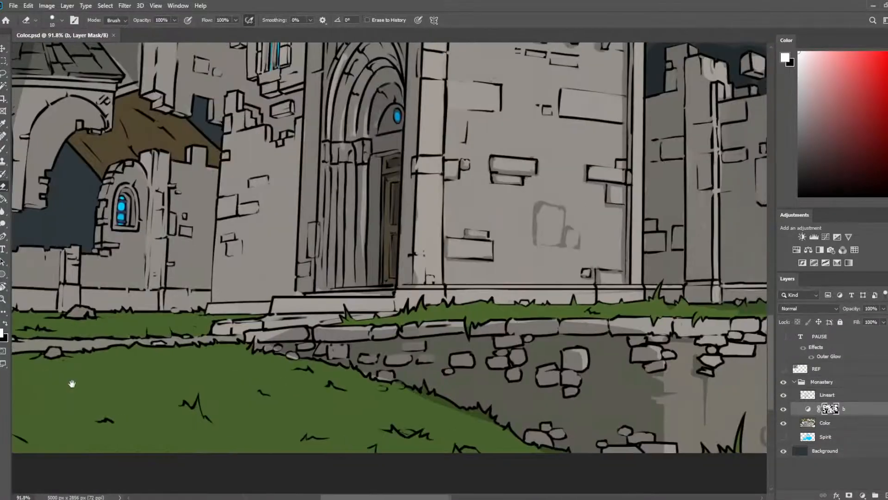
scroll(138, 346, "down", 2)
scroll(367, 329, "up", 1)
left_click_drag(368, 329, 517, 430)
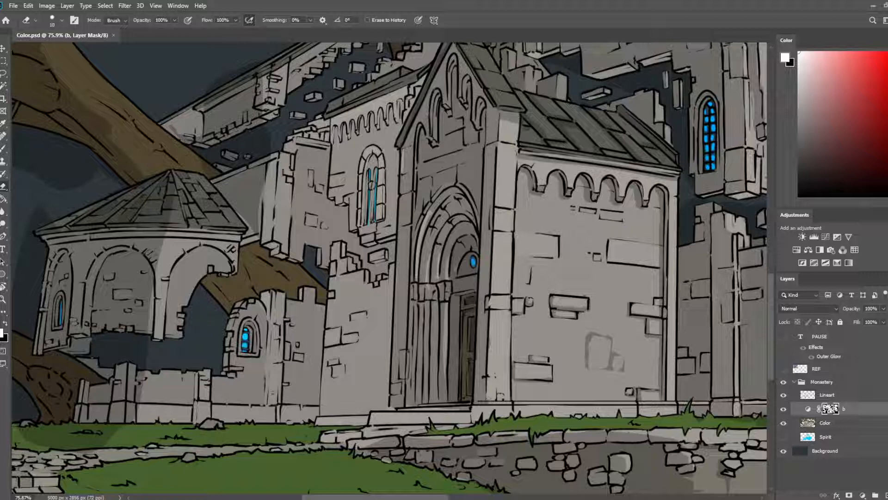
- Shade the broken wall section beside the entrance wing's arched window, undo the stray strokes, and clean the shadow's edge with the Eraser
key("b")
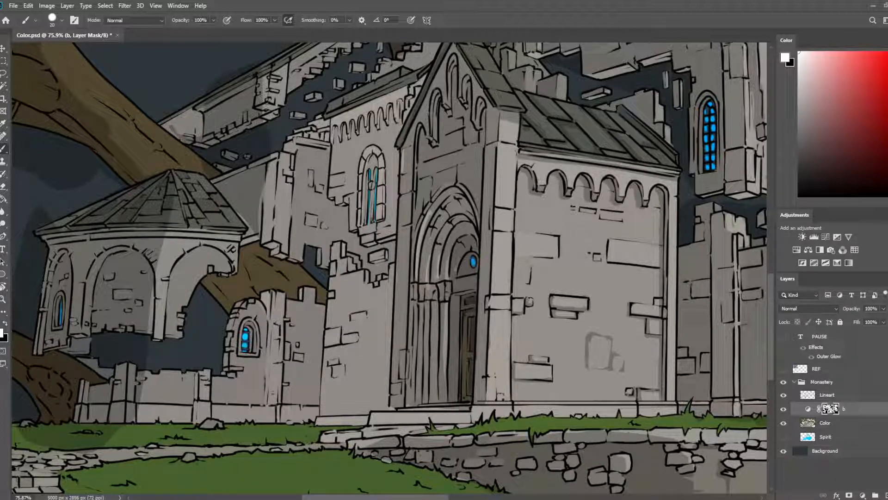
left_click_drag(335, 302, 420, 297)
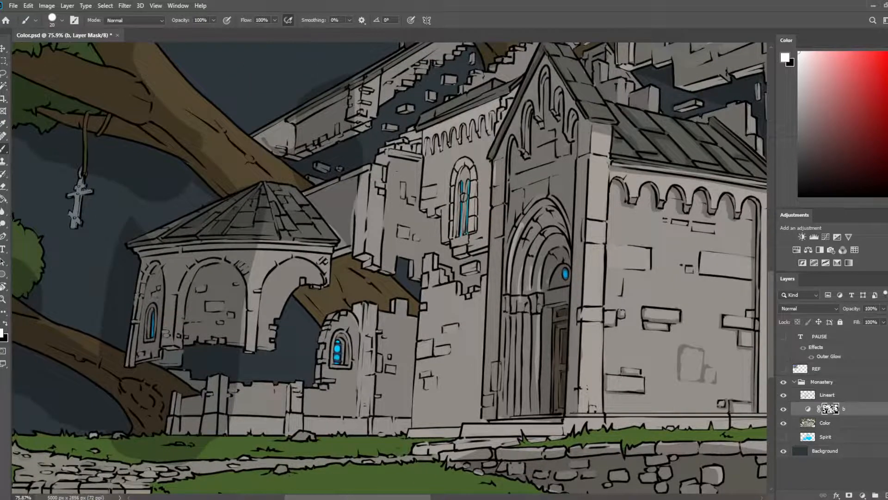
mouse_move(415, 162)
left_mouse_down()
mouse_move(416, 188)
mouse_move(419, 167)
mouse_move(417, 185)
mouse_move(403, 161)
mouse_move(391, 219)
left_mouse_up()
left_click_drag(393, 172, 390, 229)
key("ctrl+z")
key("ctrl+z")
key("ctrl+z")
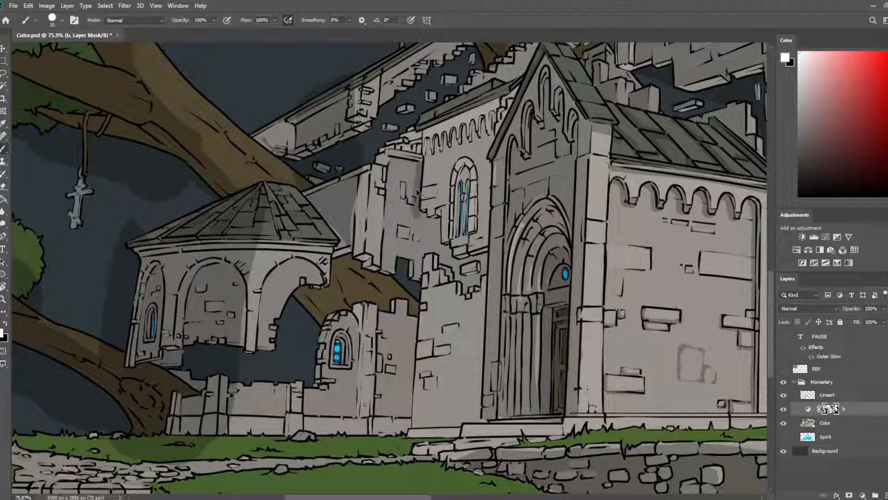
key("e")
mouse_move(418, 161)
left_mouse_down()
mouse_move(418, 215)
mouse_move(420, 202)
left_mouse_up()
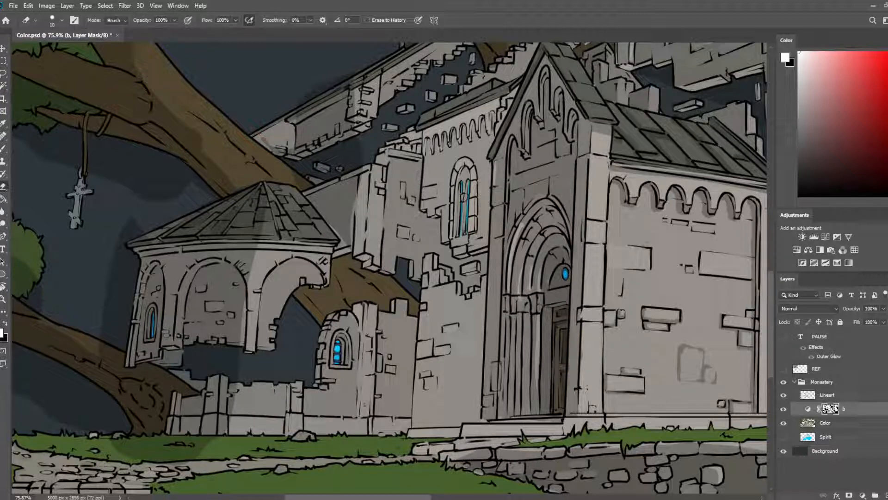
- Paint shadow over the wall around the arched window and, with a smaller Brush, beneath the broken bricks below it
key("b")
mouse_move(423, 140)
left_mouse_down()
mouse_move(511, 100)
mouse_move(479, 167)
mouse_move(480, 238)
mouse_move(483, 217)
mouse_move(462, 257)
mouse_move(425, 185)
left_mouse_up()
mouse_move(426, 144)
left_mouse_down()
mouse_move(423, 204)
mouse_move(435, 154)
mouse_move(438, 167)
mouse_move(476, 119)
mouse_move(457, 159)
mouse_move(483, 142)
mouse_move(455, 187)
mouse_move(460, 230)
mouse_move(489, 184)
left_mouse_up()
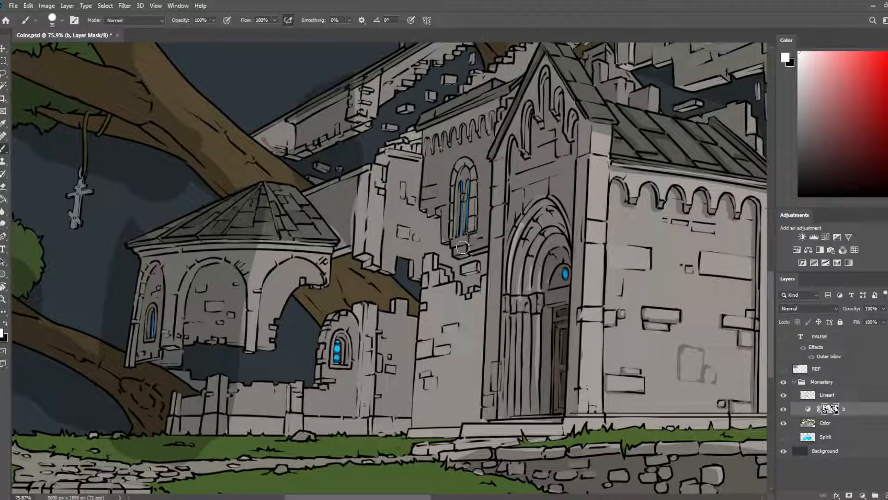
key("bracketleft")
mouse_move(427, 267)
left_mouse_down()
mouse_move(425, 310)
mouse_move(435, 274)
mouse_move(434, 310)
mouse_move(435, 285)
mouse_move(452, 286)
mouse_move(458, 307)
mouse_move(485, 281)
mouse_move(482, 307)
mouse_move(486, 277)
mouse_move(478, 297)
left_mouse_up()
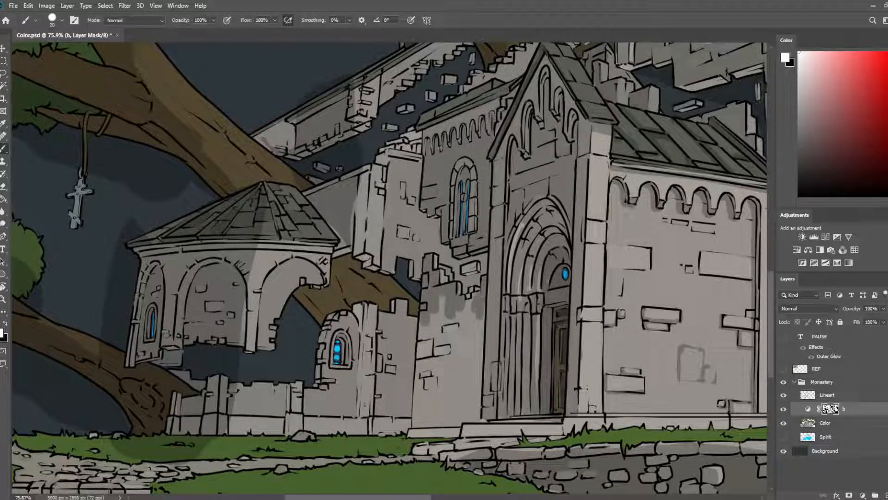
- Paint shadow along the narrow roof above the arched-window wall and refine the wall's shaded edges with the Eraser and Brush
key("e")
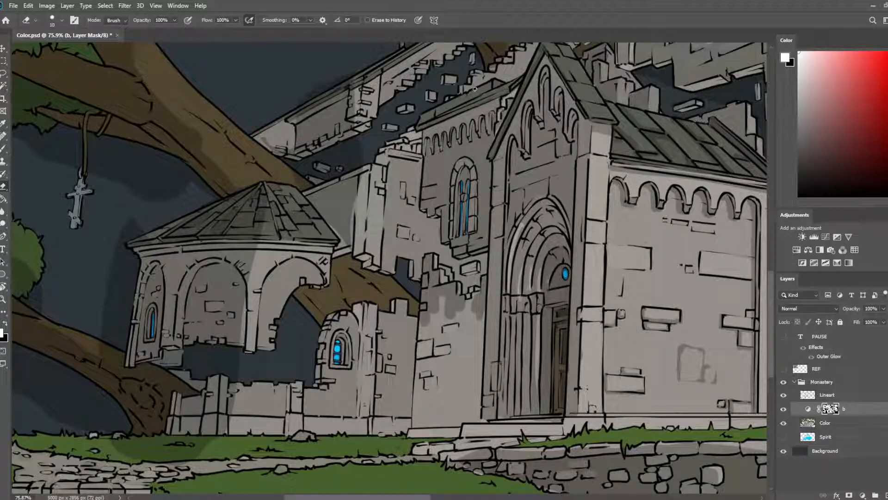
key("b")
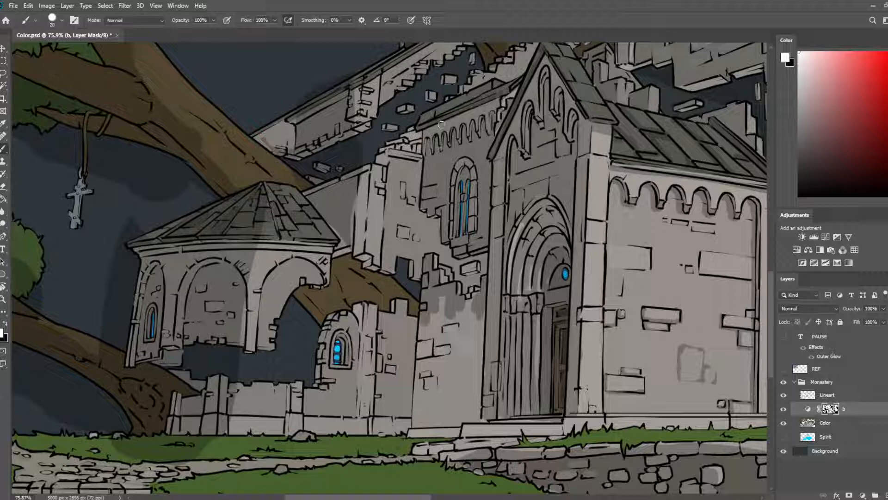
mouse_move(443, 118)
left_mouse_down()
mouse_move(508, 89)
mouse_move(511, 132)
mouse_move(495, 109)
left_mouse_up()
key("e")
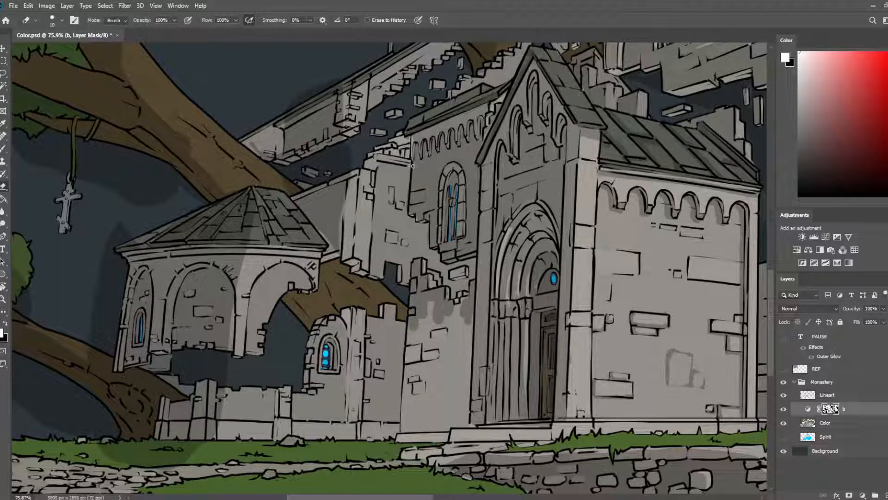
key("b")
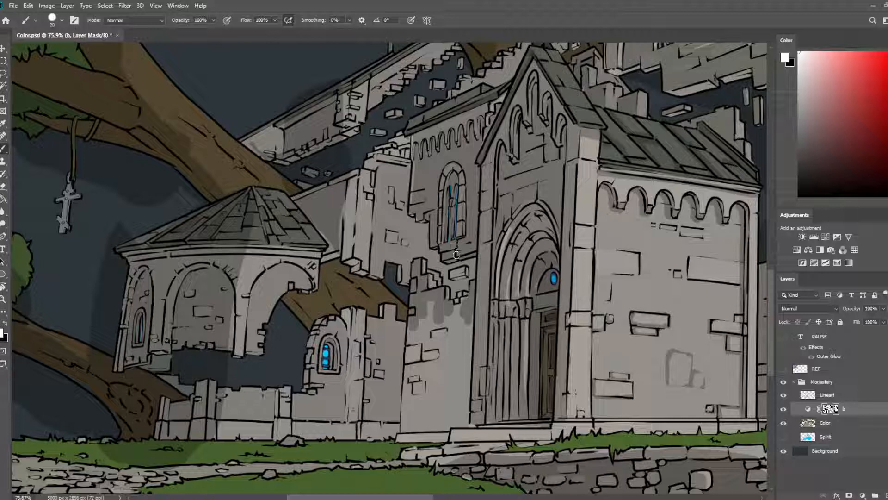
- Erase shadow from the arched window's stone frame and refine the shading around its panes with the Brush and Eraser
key("e")
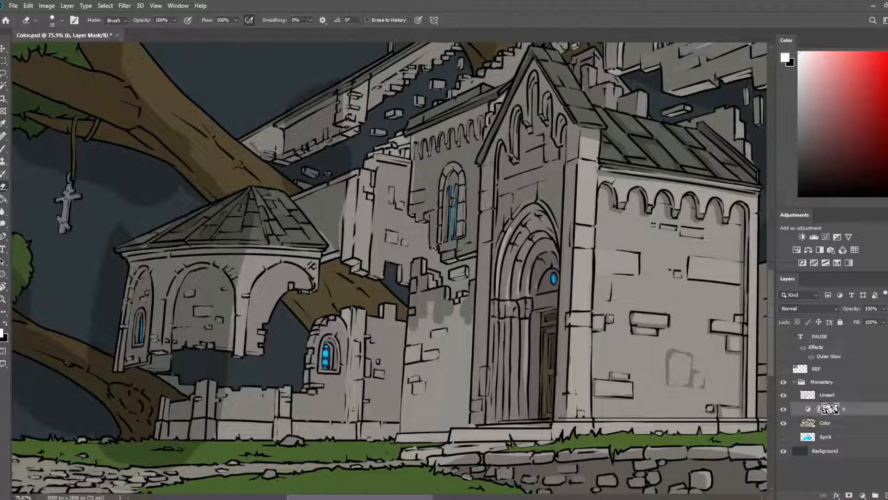
mouse_move(464, 190)
left_mouse_down()
mouse_move(465, 220)
mouse_move(470, 194)
mouse_move(449, 202)
mouse_move(453, 190)
mouse_move(450, 240)
mouse_move(453, 202)
mouse_move(446, 201)
mouse_move(442, 232)
left_mouse_up()
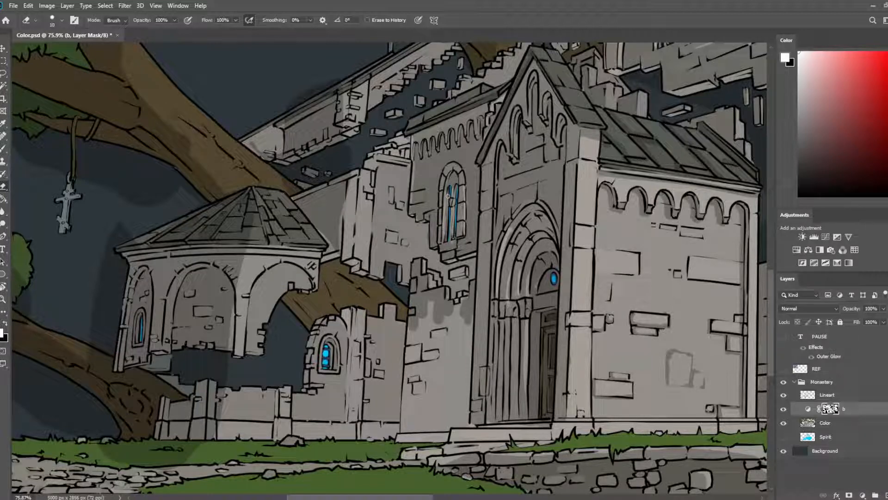
key("b")
mouse_move(448, 192)
left_mouse_down()
mouse_move(446, 239)
mouse_move(455, 241)
left_mouse_up()
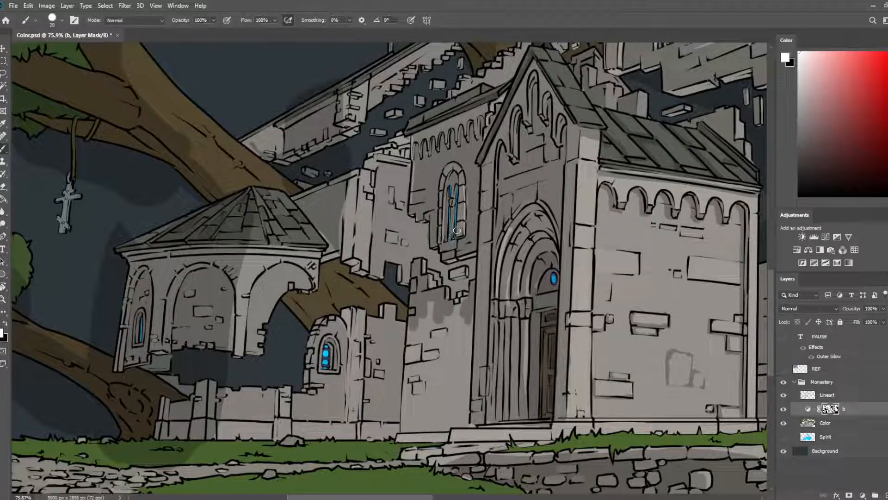
key("e")
mouse_move(444, 177)
left_mouse_down()
mouse_move(443, 224)
mouse_move(443, 173)
left_mouse_up()
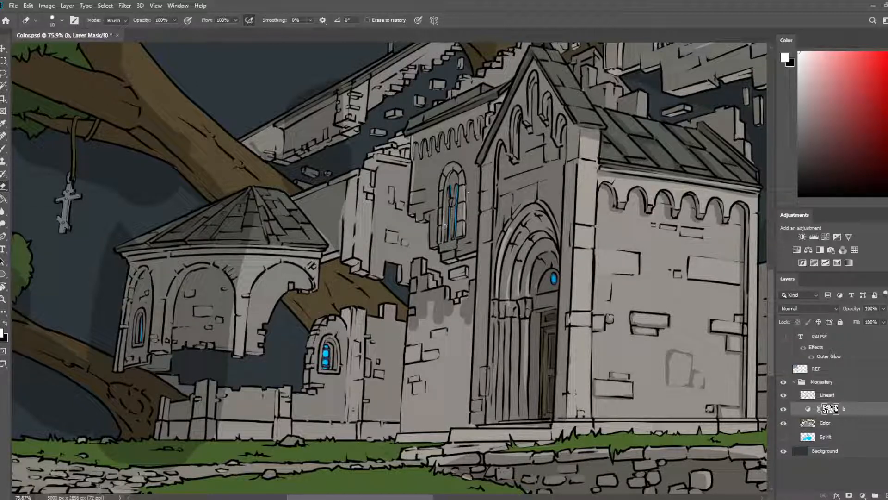
key("b")
key("e")
- Select the Lineart layer, return to adjustment layer b's mask, and save the document
left_click(833, 394)
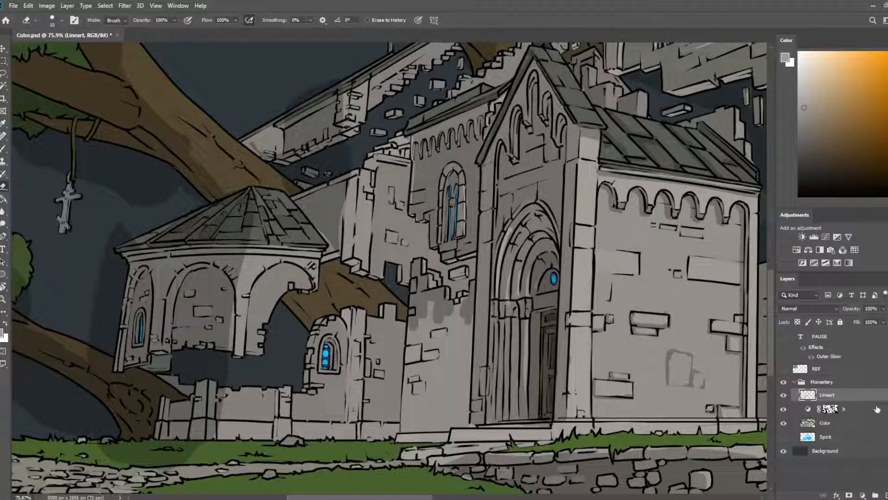
left_click(861, 409)
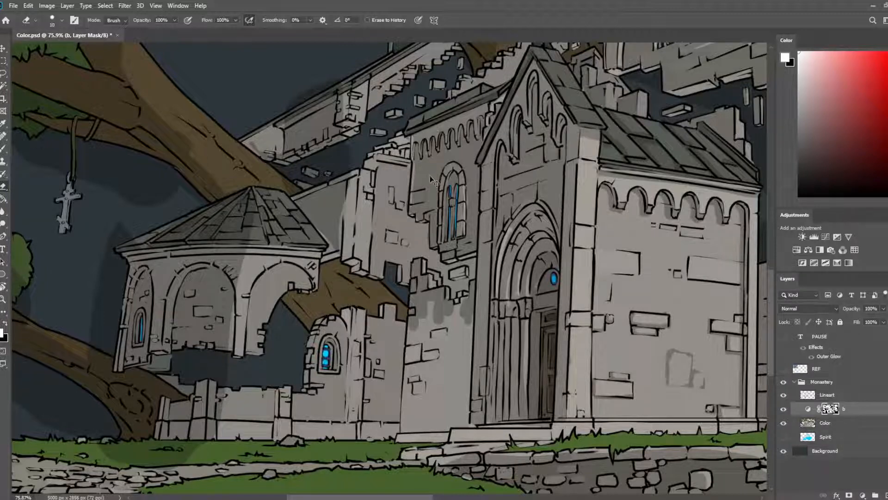
key("ctrl+s")
- Cover the wall beside the entrance portal, from the broken bricks down to its base, with shadow using an enlarged Brush
left_click_drag(521, 230, 456, 190)
key("b")
left_click_drag(367, 266, 369, 297)
key("bracketright")
key("bracketright")
key("bracketright")
key("bracketright")
key("bracketright")
mouse_move(410, 272)
left_mouse_down()
mouse_move(371, 311)
mouse_move(356, 289)
mouse_move(351, 311)
mouse_move(354, 280)
mouse_move(344, 388)
mouse_move(352, 297)
mouse_move(351, 317)
mouse_move(359, 296)
mouse_move(384, 288)
mouse_move(398, 327)
mouse_move(412, 333)
mouse_move(395, 303)
mouse_move(389, 373)
mouse_move(376, 343)
mouse_move(360, 376)
mouse_move(409, 379)
left_mouse_up()
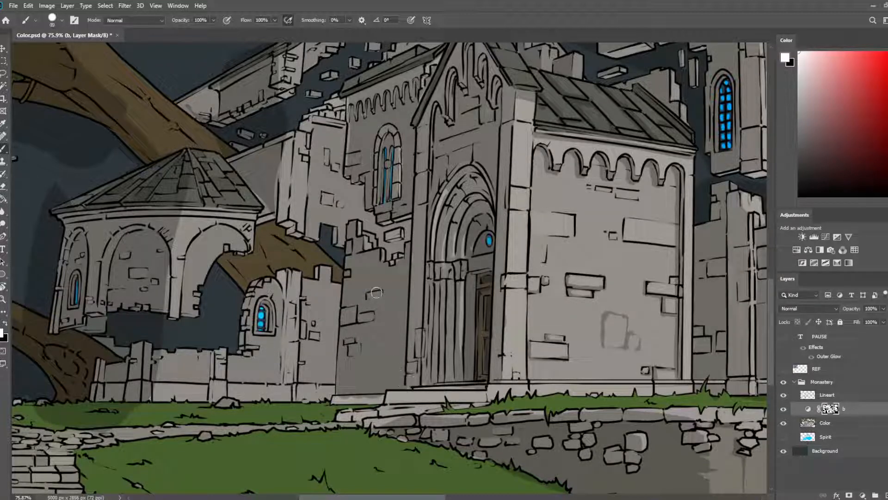
- Erase shadow from the protruding bricks in the wall beside the entrance portal and refine their shading with a smaller Brush and Eraser
key("bracketleft")
key("bracketleft")
key("e")
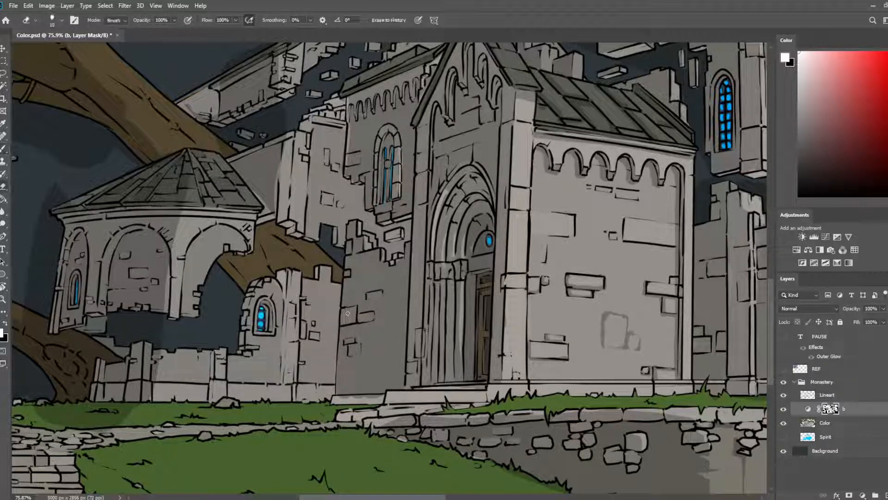
mouse_move(343, 319)
left_mouse_down()
mouse_move(368, 317)
mouse_move(349, 309)
mouse_move(345, 318)
mouse_move(372, 320)
mouse_move(375, 343)
mouse_move(380, 292)
left_mouse_up()
key("b")
key("e")
key("b")
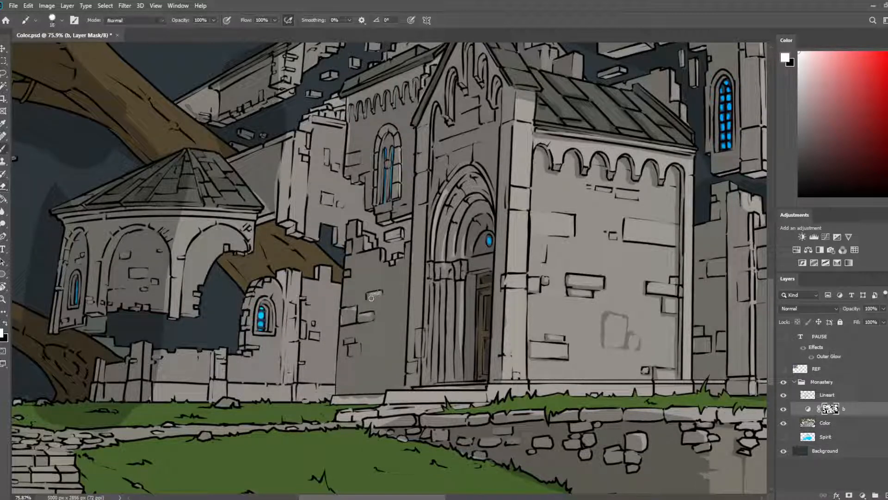
key("e")
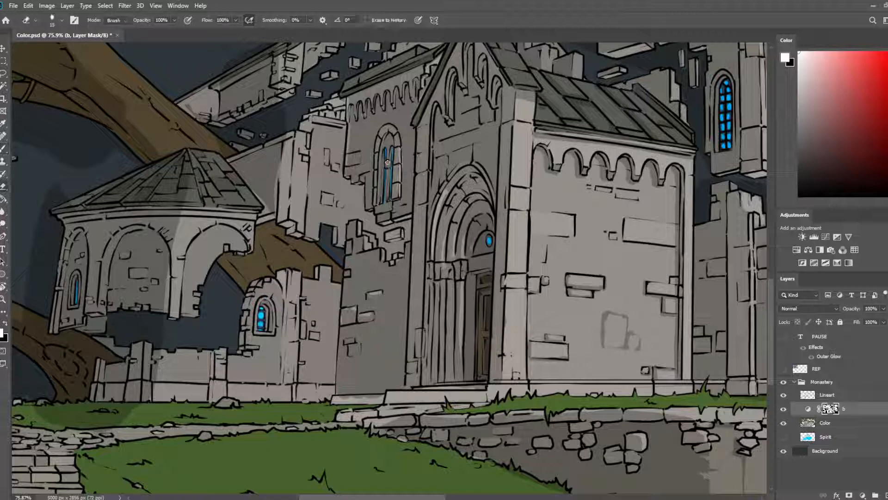
- Erase shadow along the arched window's central mullion and repaint its shaded side with the Brush
left_click_drag(387, 163, 387, 196)
key("b")
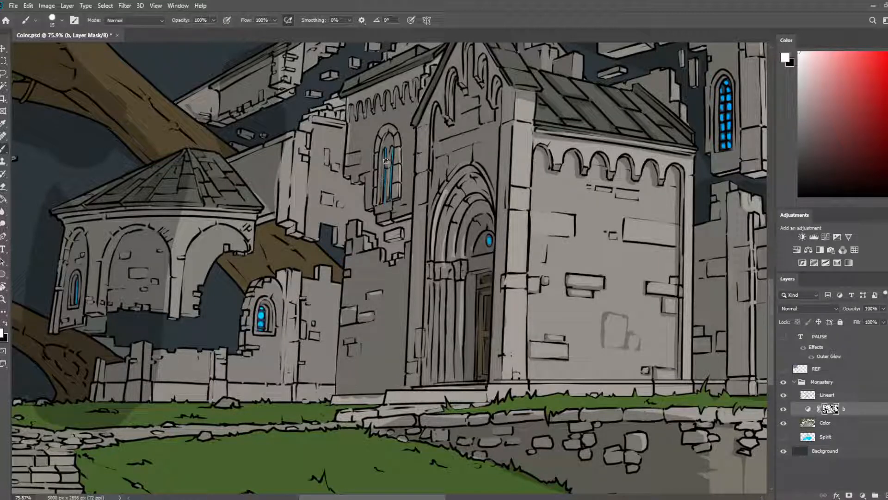
left_click_drag(388, 165, 385, 189)
key("e")
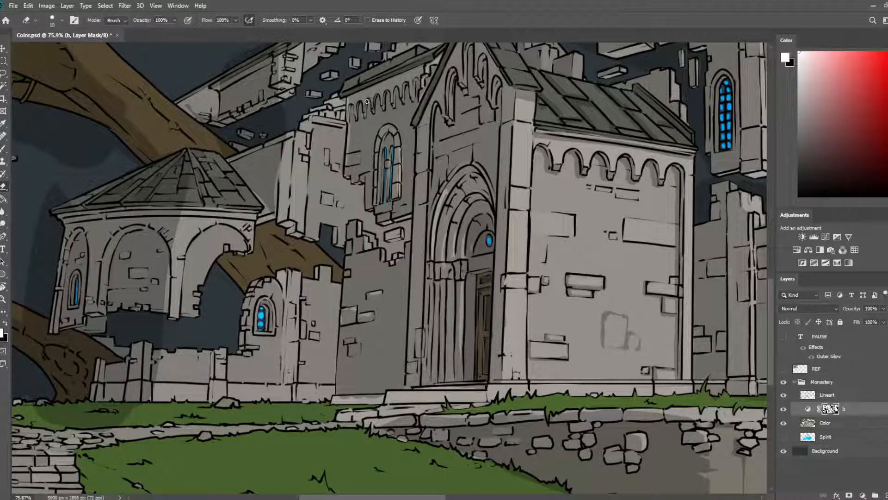
- Erase shadow along the edges of the small arches in the frieze beneath the narrow roof above the arched window
key("b")
scroll(399, 138, "up", 5)
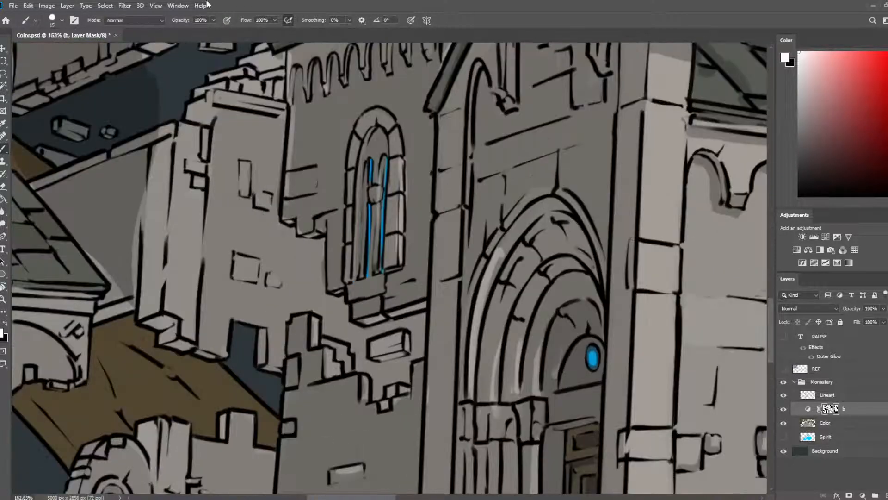
key("e")
scroll(410, 174, "up", 4)
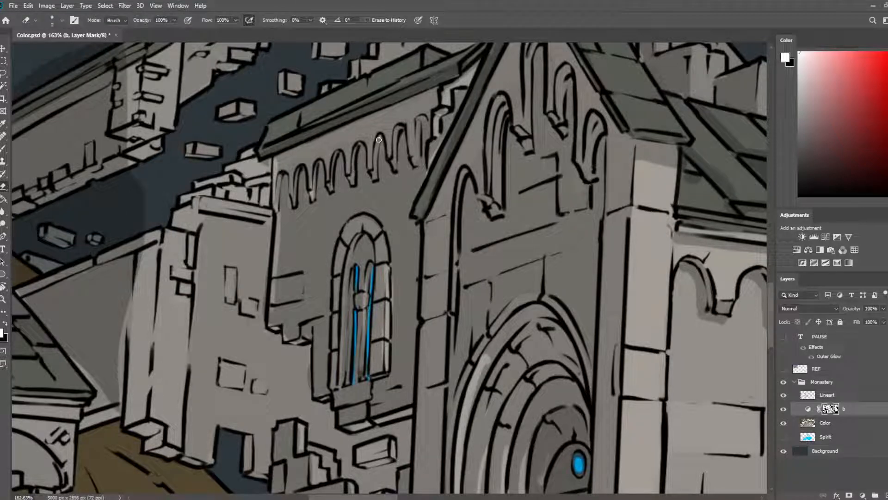
mouse_move(379, 139)
left_mouse_down()
mouse_move(356, 151)
mouse_move(353, 185)
left_mouse_up()
mouse_move(335, 150)
left_mouse_down()
mouse_move(334, 177)
mouse_move(335, 168)
mouse_move(309, 175)
mouse_move(317, 163)
mouse_move(312, 186)
left_mouse_up()
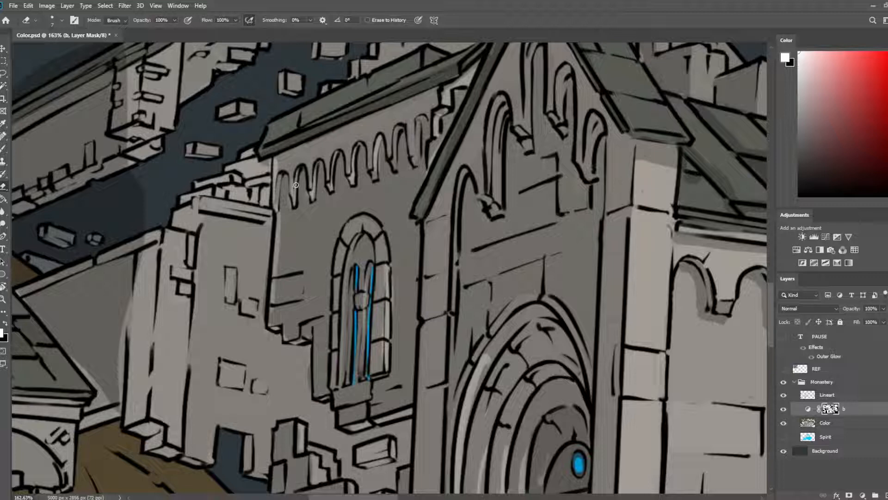
key("b")
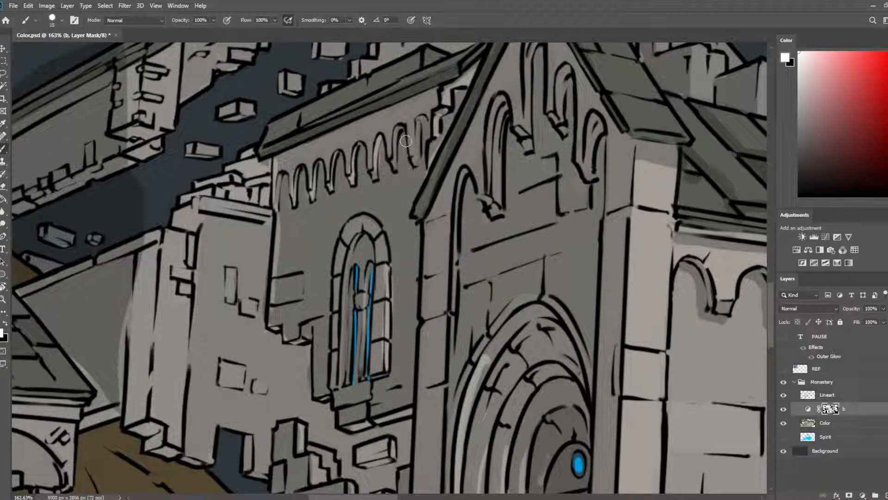
key("e")
left_click_drag(419, 117, 417, 150)
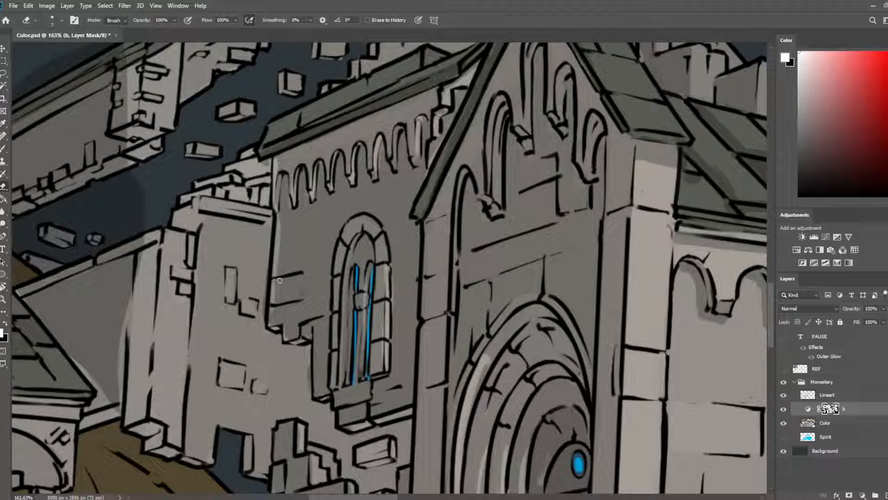
- Erase shadow from the edges of the brick block beside the arched window and touch up its shading
left_click_drag(277, 280, 303, 282)
key("b")
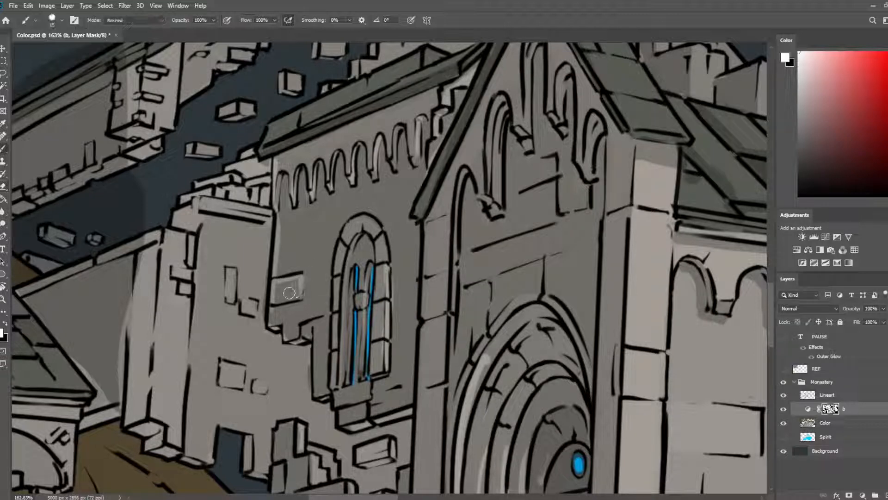
key("e")
key("b")
- Refine the shadow beside the window panes and erase shadow from the outer edge of the window's curved stone arch
mouse_move(377, 269)
left_mouse_down()
mouse_move(387, 277)
mouse_move(375, 279)
mouse_move(383, 343)
mouse_move(374, 354)
left_mouse_up()
key("e")
key("b")
key("e")
key("b")
key("e")
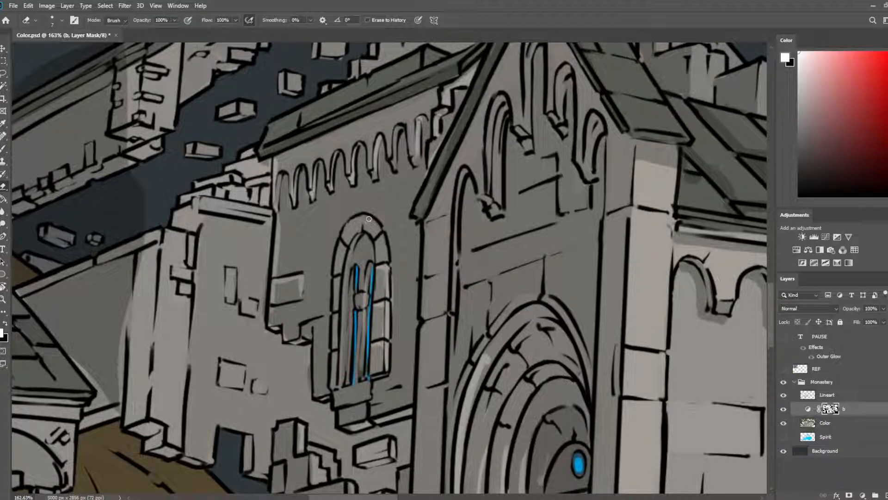
mouse_move(368, 218)
left_mouse_down()
mouse_move(382, 236)
mouse_move(387, 257)
left_mouse_up()
key("b")
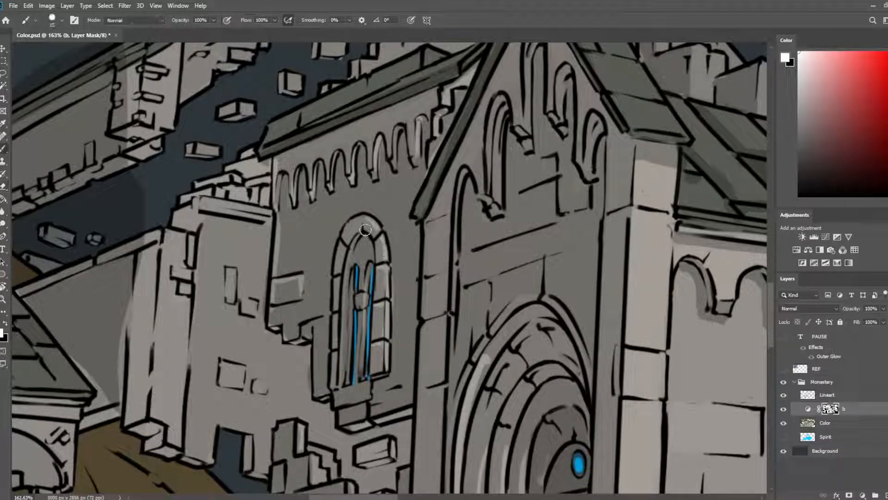
left_click_drag(367, 217, 359, 224)
- Refine the light and shadow on the arched window's inner jamb, mullion and frame stones with the Eraser and Brush
key("e")
left_click_drag(345, 284, 345, 379)
key("b")
left_click_drag(346, 284, 355, 379)
key("e")
left_click_drag(352, 255, 349, 262)
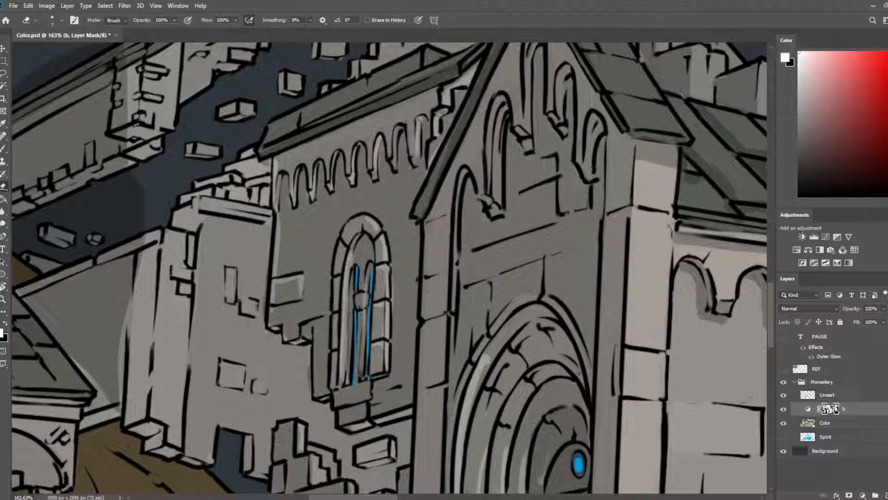
key("b")
left_click_drag(357, 309, 352, 354)
key("e")
left_click_drag(341, 246, 347, 254)
- Erase shadow along the arched niches in the entrance gable, retouch the neighbouring frieze's shading with the Brush, and save the document
mouse_move(499, 101)
left_mouse_down()
mouse_move(487, 130)
mouse_move(487, 182)
left_mouse_up()
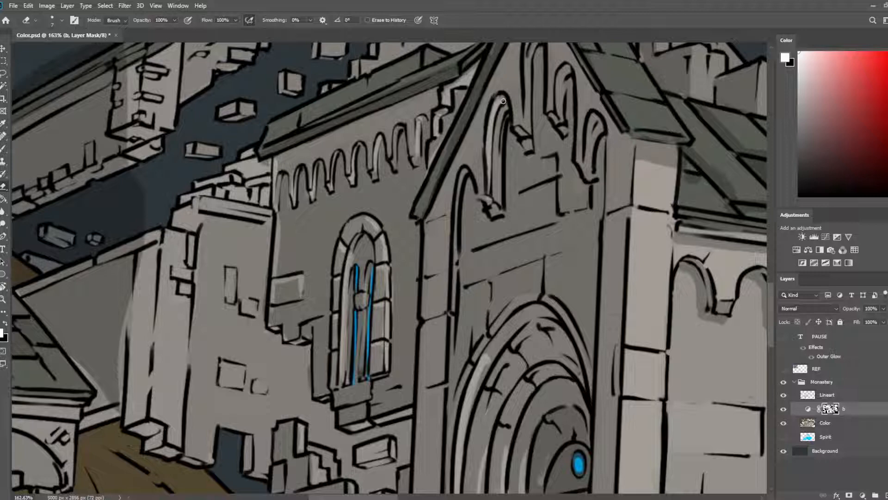
scroll(504, 101, "up", 5)
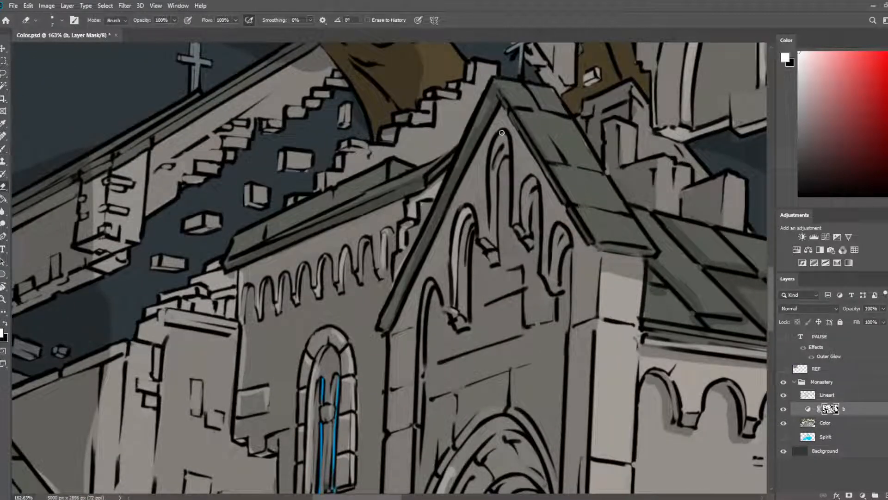
mouse_move(502, 132)
left_mouse_down()
mouse_move(491, 157)
mouse_move(492, 235)
left_mouse_up()
scroll(496, 239, "down", 3)
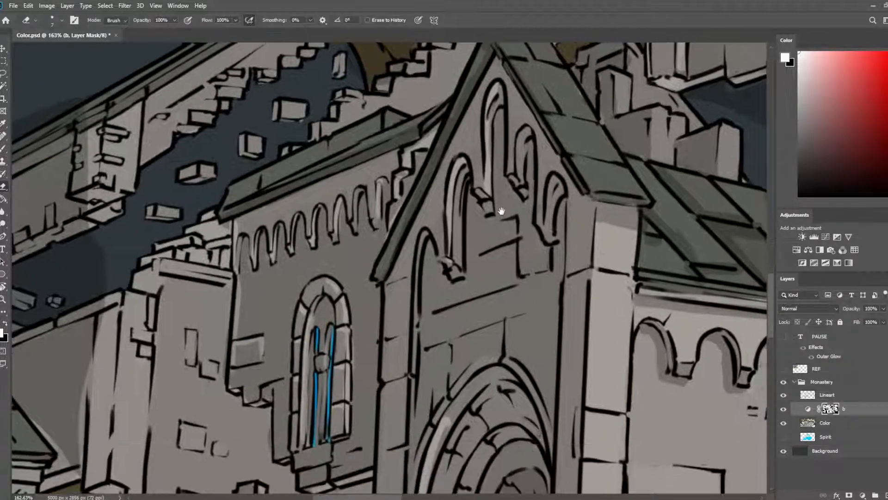
key("b")
left_click_drag(309, 245, 260, 264)
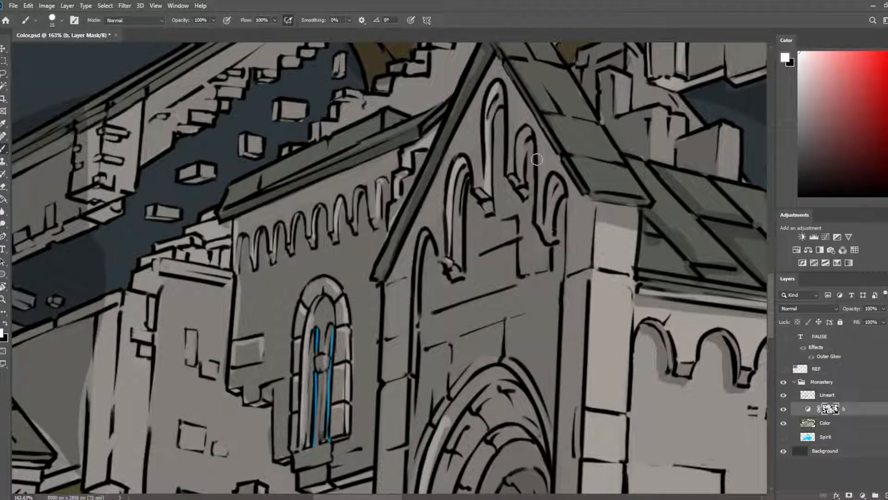
key("e")
mouse_move(527, 133)
left_mouse_down()
mouse_move(524, 178)
mouse_move(546, 196)
mouse_move(552, 177)
mouse_move(546, 199)
left_mouse_up()
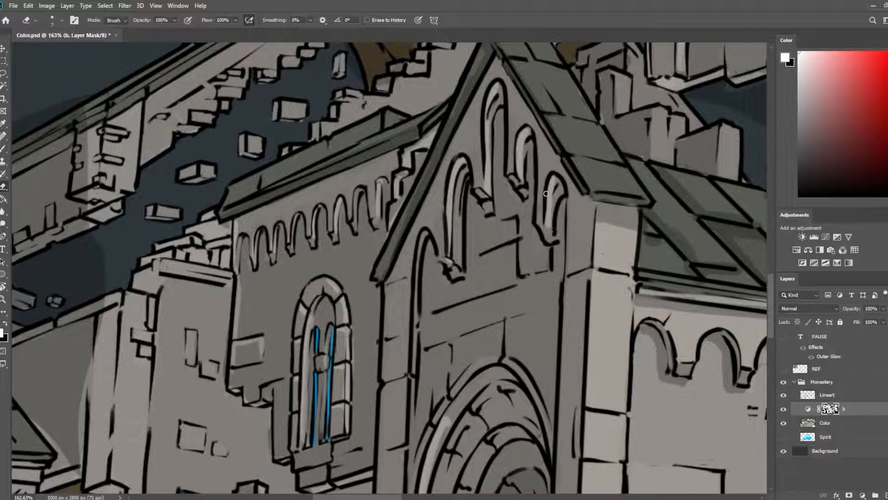
scroll(545, 194, "down", 10)
key("ctrl+s")
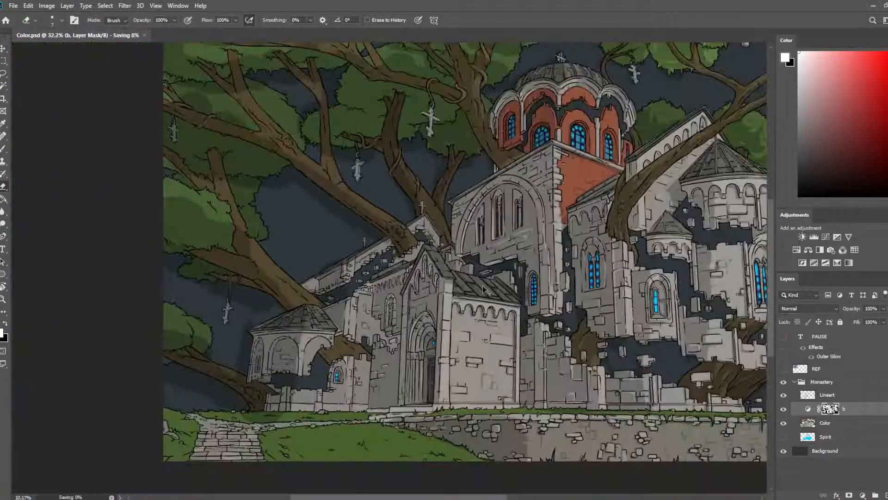
- Erase thin strips of shadow along the entrance portal's columns and the curved mouldings above them
left_click_drag(482, 285, 333, 219)
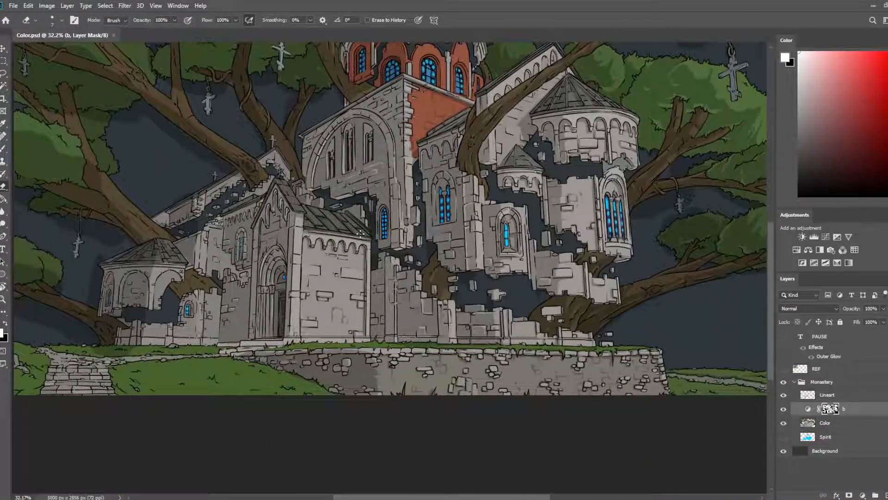
scroll(257, 226, "up", 5)
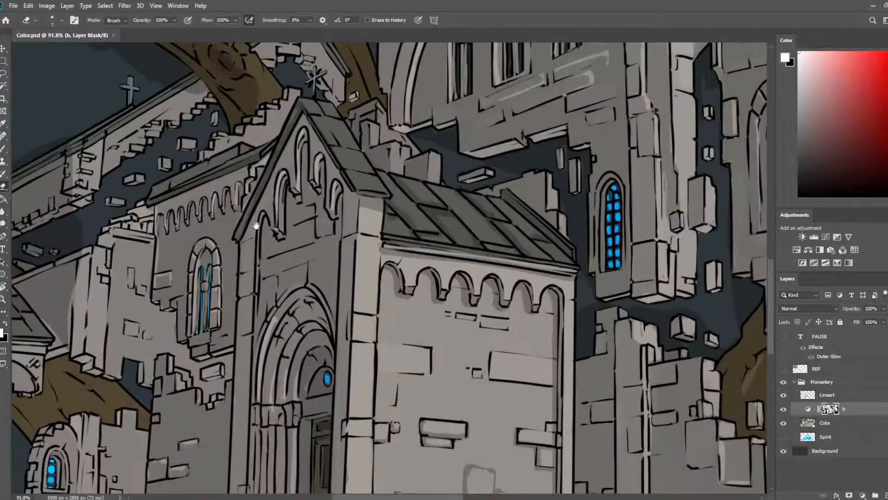
left_click_drag(256, 227, 439, 68)
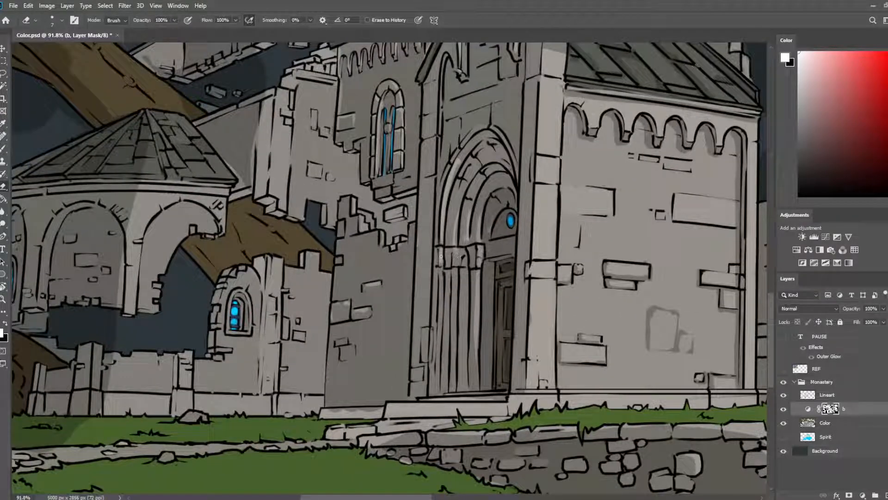
left_click_drag(442, 276, 440, 380)
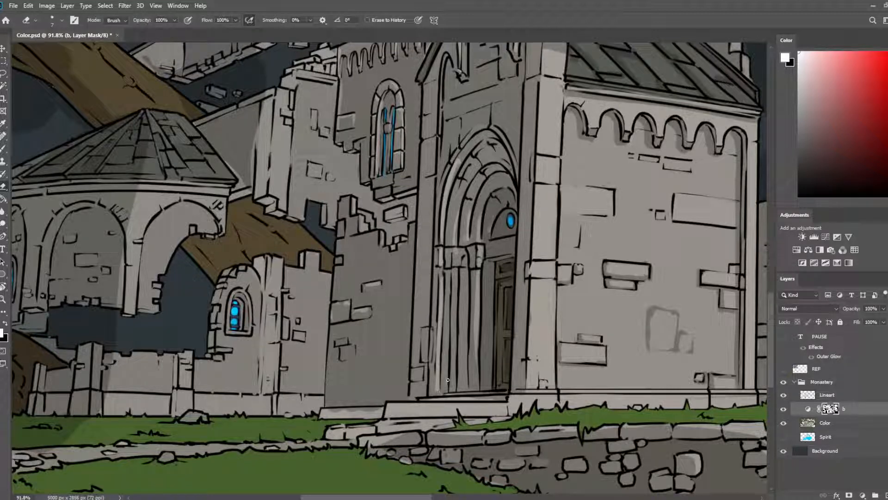
key("b")
key("e")
left_click_drag(454, 273, 453, 381)
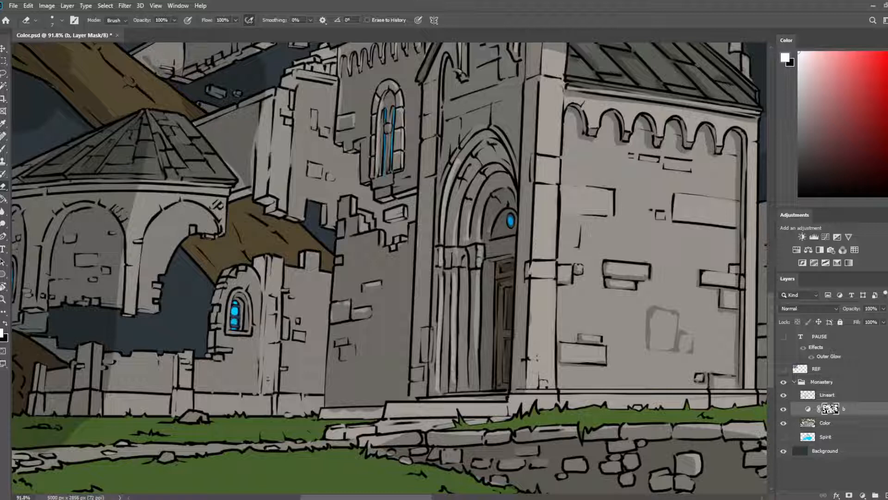
key("b")
key("e")
left_click_drag(483, 159, 469, 182)
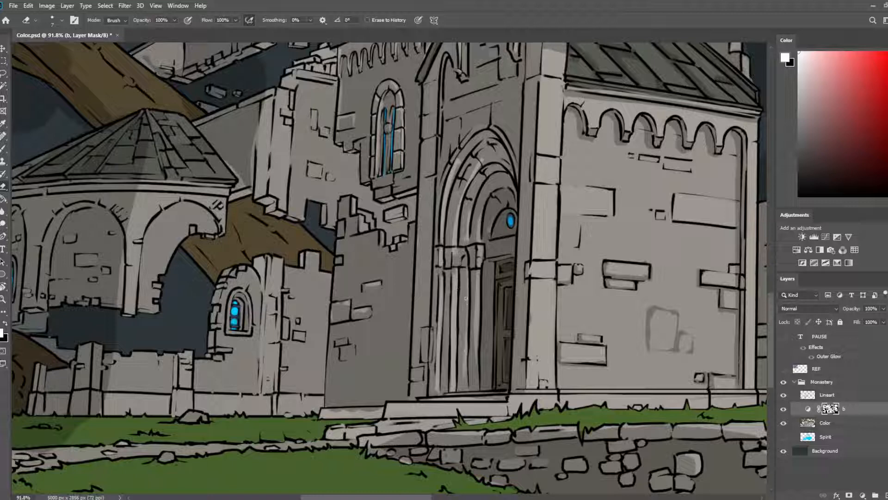
- Refine the shading on the portal's columns and inner arches, alternating Brush and Eraser, and save the document
key("b")
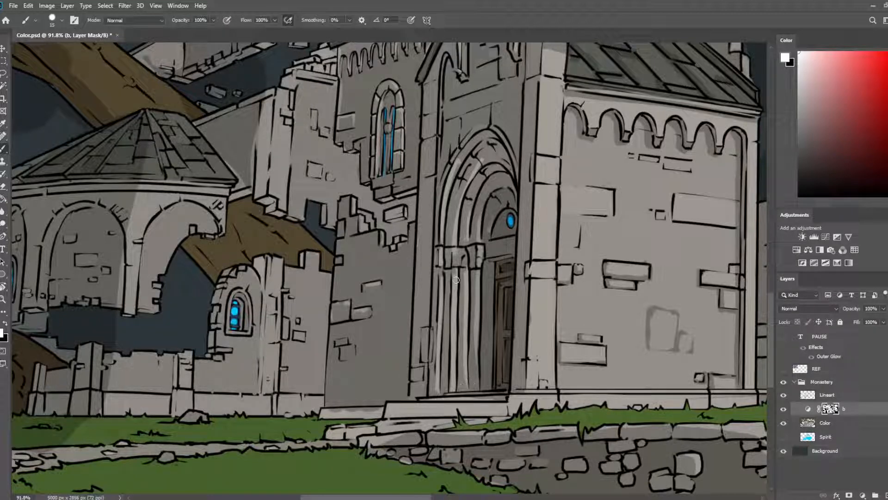
key("e")
key("b")
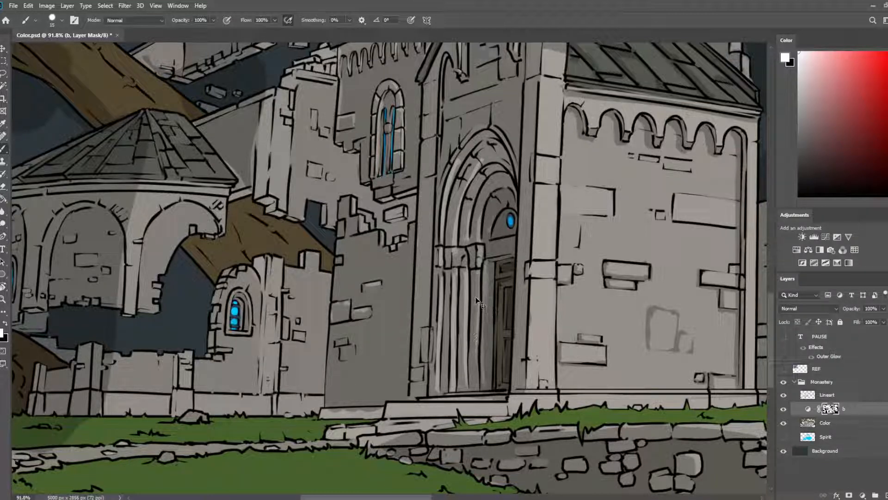
key("e")
key("b")
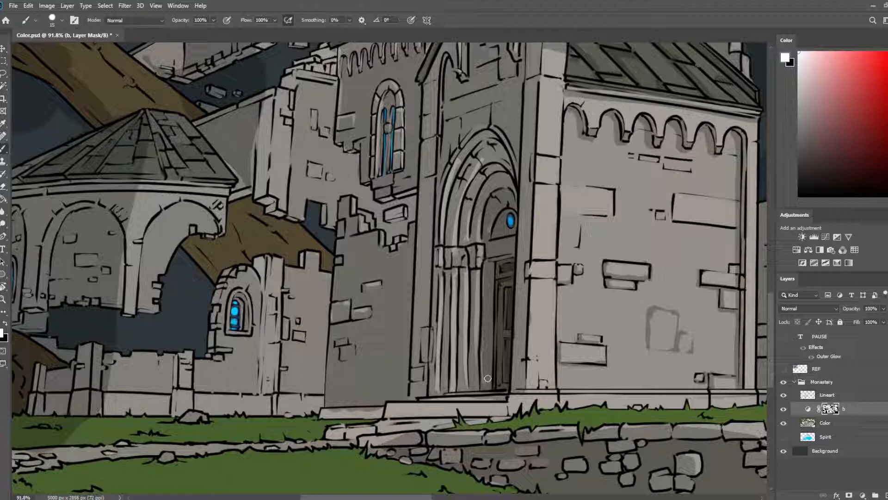
key("e")
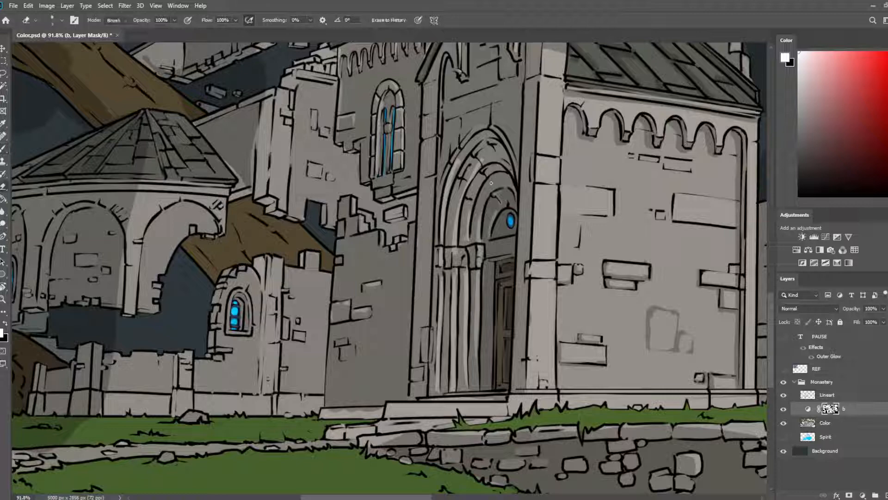
key("ctrl+0")
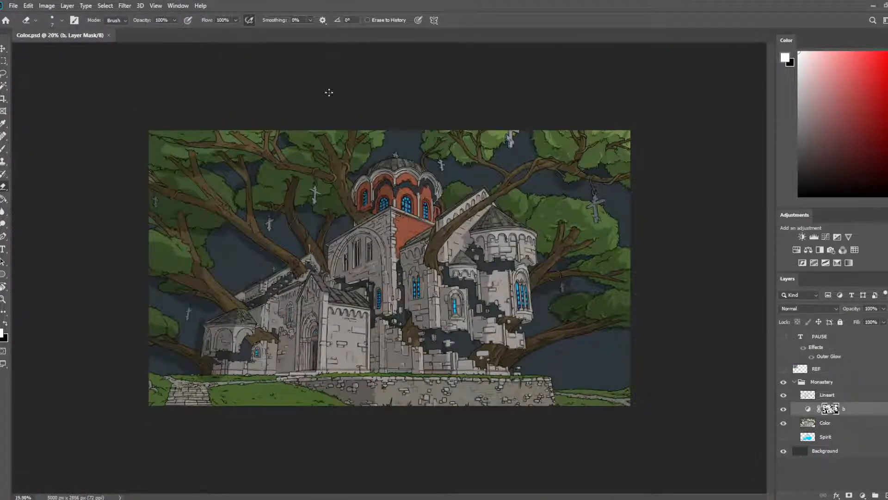
- Examine the shading across the monastery and around the entrance building
scroll(385, 255, "up", 3)
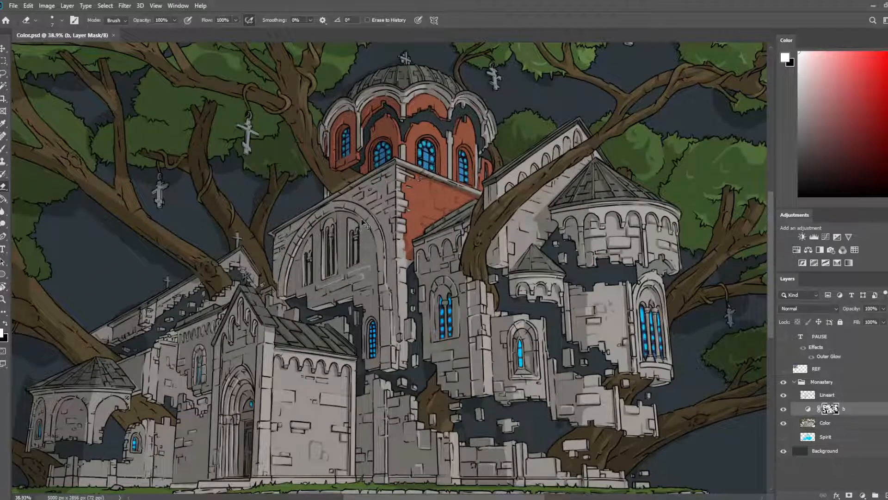
scroll(352, 251, "up", 1)
left_click_drag(386, 268, 471, 163)
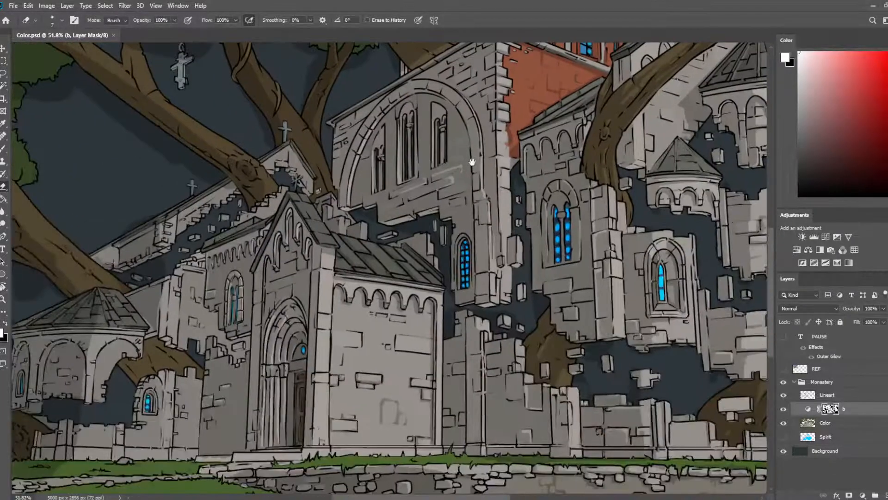
scroll(470, 163, "down", 2)
scroll(435, 198, "up", 1)
scroll(329, 267, "up", 2)
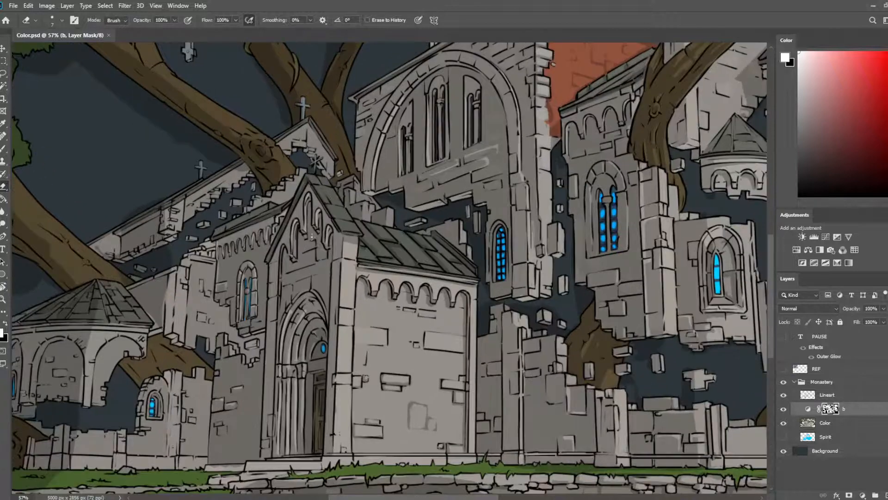
left_click_drag(364, 254, 522, 144)
scroll(488, 170, "up", 3)
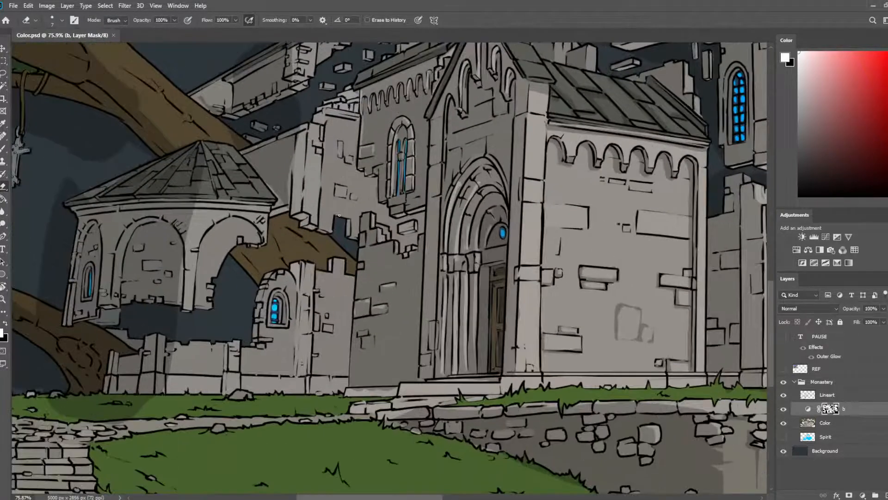
- Brush shadow onto the tree branch behind the ruined pavilion, adjusting the brush size for the narrow areas
left_click_drag(343, 217, 385, 252)
key("b")
mouse_move(332, 192)
left_mouse_down()
mouse_move(331, 227)
mouse_move(316, 227)
mouse_move(315, 249)
mouse_move(334, 245)
mouse_move(333, 249)
left_mouse_up()
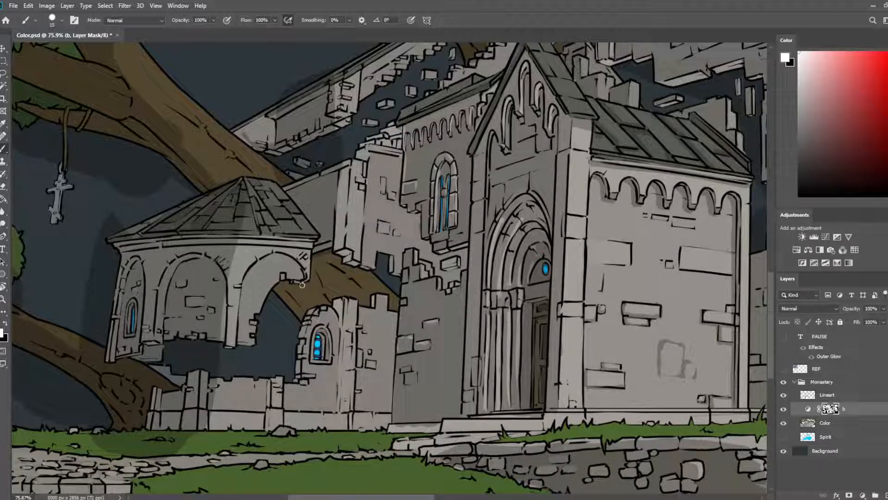
mouse_move(283, 285)
left_mouse_down()
mouse_move(300, 315)
mouse_move(346, 296)
mouse_move(370, 300)
left_mouse_up()
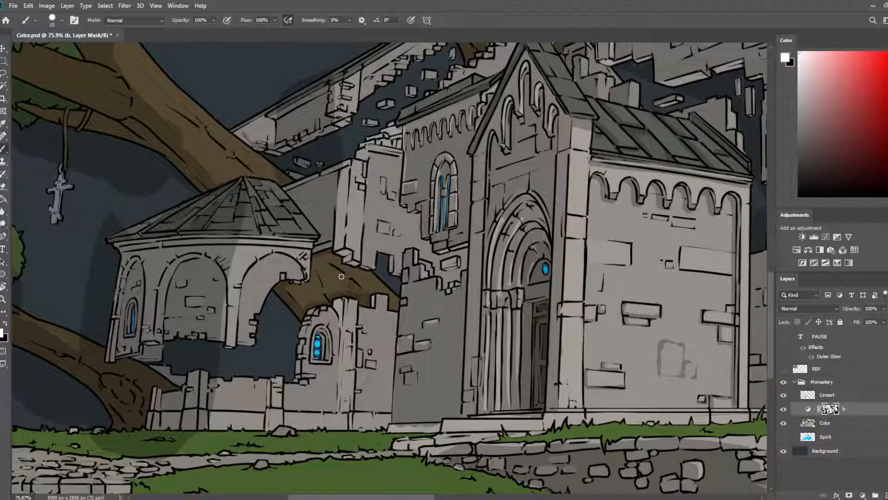
left_click_drag(314, 257, 340, 274)
key("bracketright")
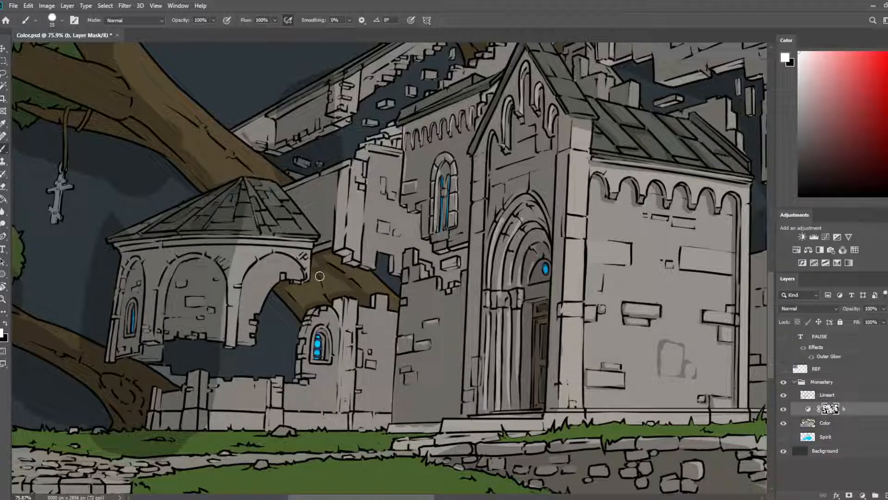
mouse_move(290, 292)
left_mouse_down()
mouse_move(319, 296)
mouse_move(324, 280)
mouse_move(348, 286)
left_mouse_up()
key("bracketleft")
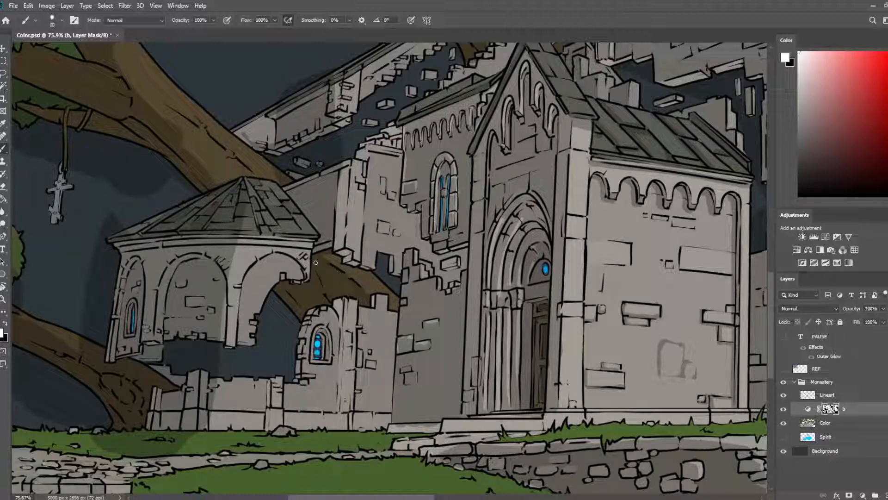
- Refine the edges of the branch's shadow beside the pavilion's broken arch, alternating Eraser and Brush
key("e")
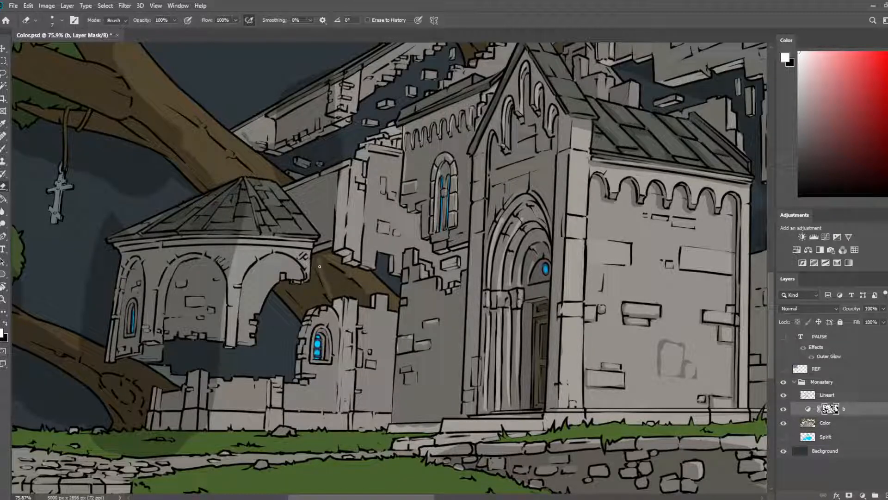
left_click_drag(332, 295, 325, 273)
key("b")
key("e")
key("b")
key("e")
key("b")
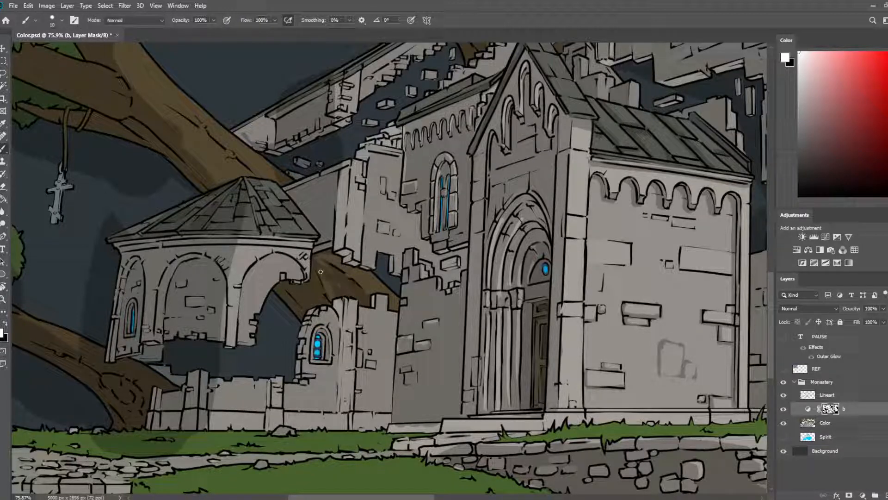
key("e")
key("b")
- Brush shadow down the narrow side face of the ruined wall's corner between the pavilion and the entrance building
mouse_move(344, 211)
left_mouse_down()
mouse_move(345, 170)
mouse_move(340, 221)
left_mouse_up()
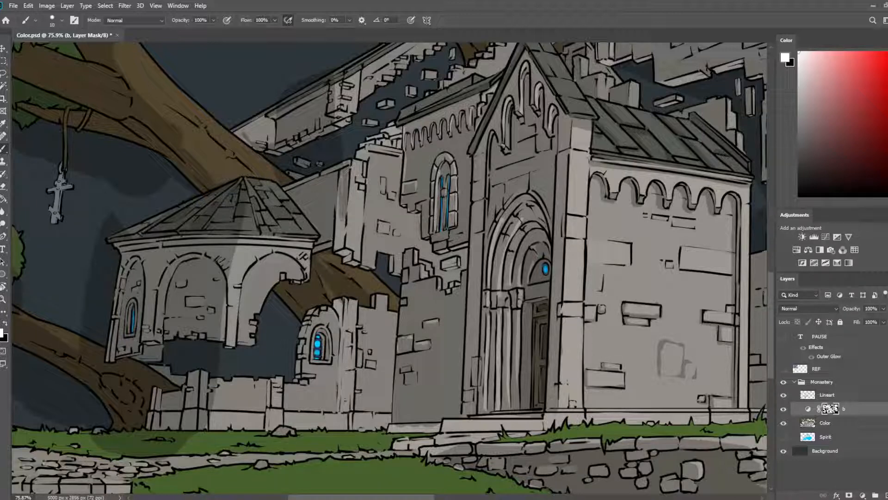
left_click_drag(349, 160, 348, 171)
left_click_drag(343, 194, 338, 238)
left_click_drag(338, 201, 344, 254)
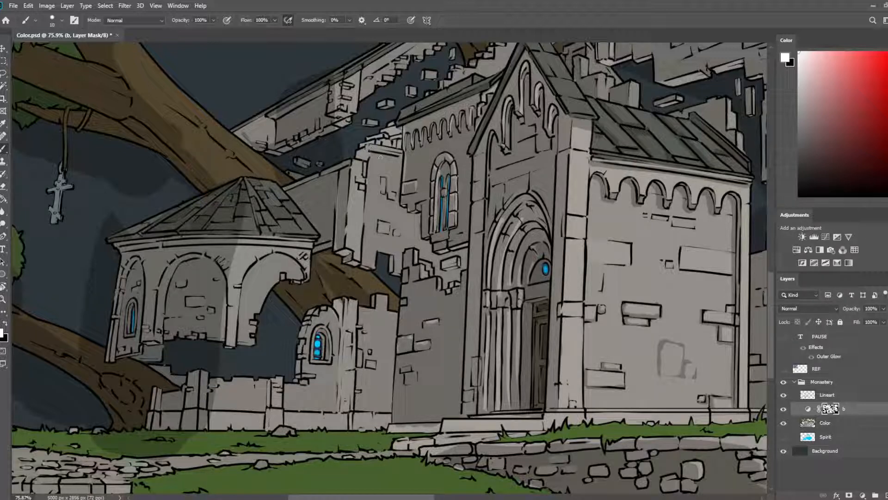
- Shade beneath the ruined wall's top ledge and its broken upper stones with Brush and Eraser, and save the document
left_click_drag(368, 152, 399, 163)
key("e")
key("b")
key("e")
key("b")
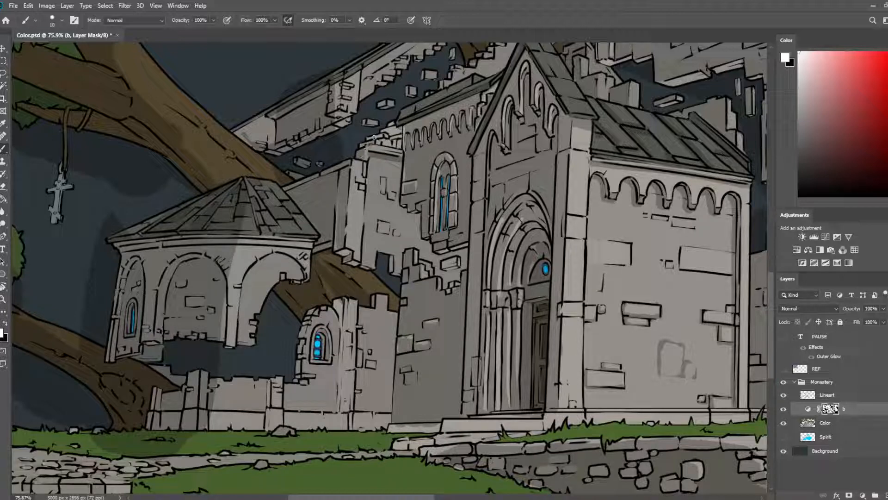
left_click_drag(367, 139, 401, 135)
- Brush shadow under the rear wing's roof edge and erase shadow along its broken lower brickwork
scroll(409, 209, "down", 6)
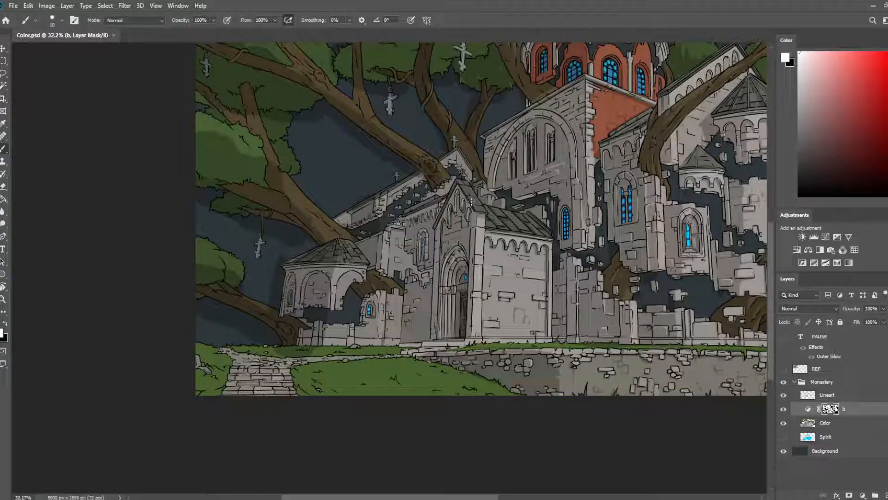
scroll(370, 198, "up", 5)
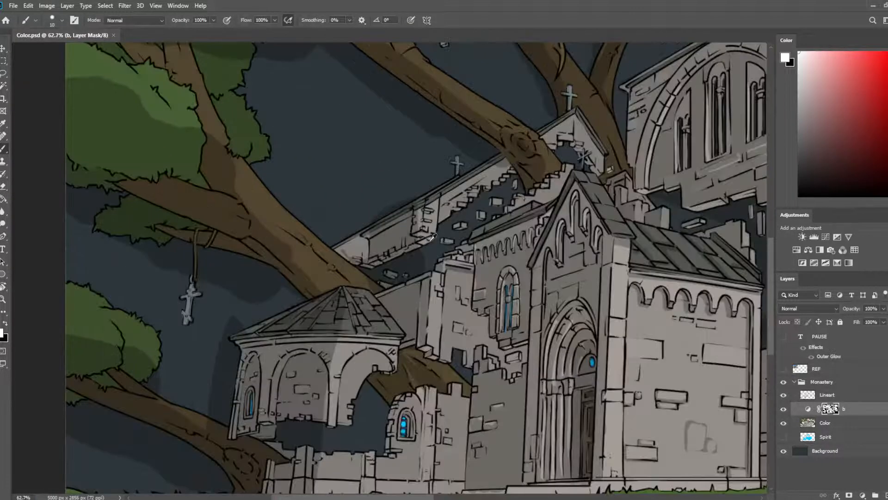
left_click_drag(415, 182, 413, 223)
key("e")
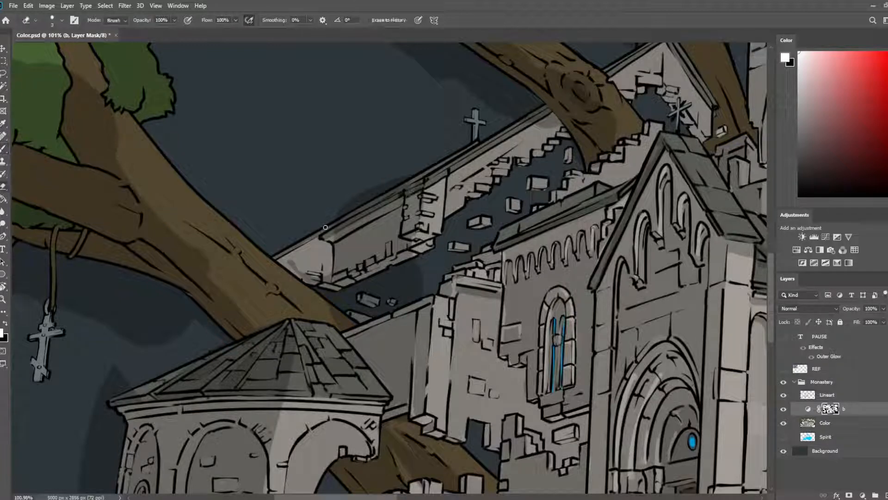
key("b")
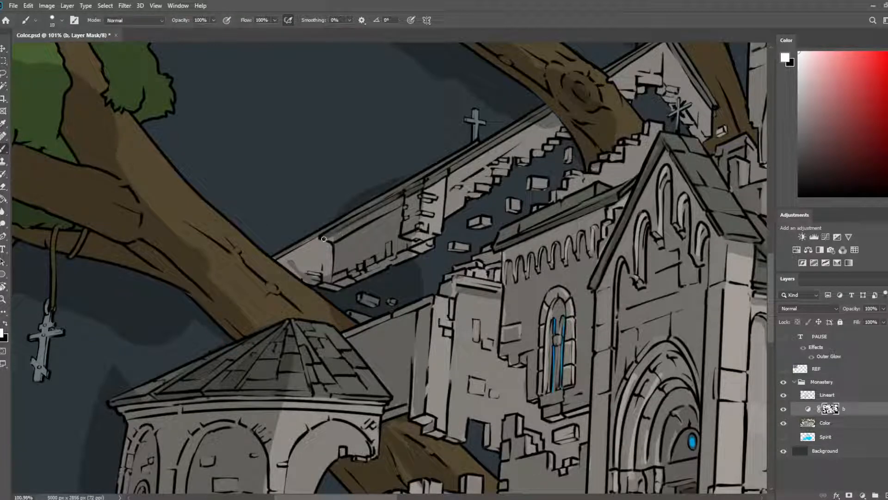
left_click_drag(323, 239, 399, 199)
key("e")
mouse_move(323, 242)
left_mouse_down()
mouse_move(326, 279)
mouse_move(323, 268)
mouse_move(294, 266)
mouse_move(344, 290)
mouse_move(356, 282)
mouse_move(327, 287)
mouse_move(430, 244)
left_mouse_up()
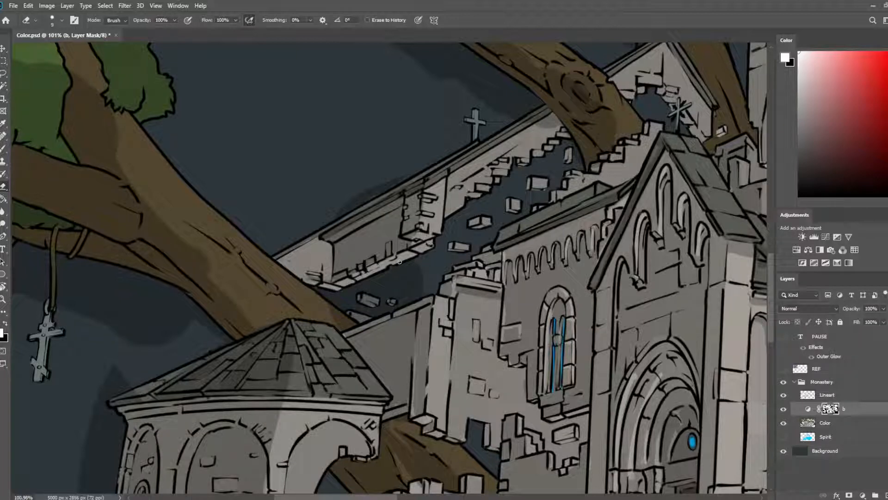
- Retouch the shading where the ruined wall meets the arched-window wall and on the nearby floating bricks
key("b")
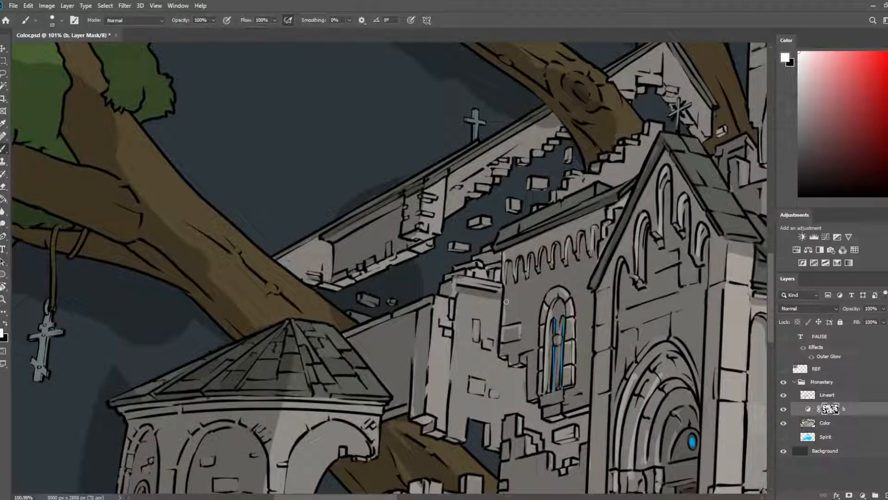
mouse_move(504, 291)
left_mouse_down()
mouse_move(503, 330)
mouse_move(502, 311)
left_mouse_up()
left_click_drag(429, 298, 486, 241)
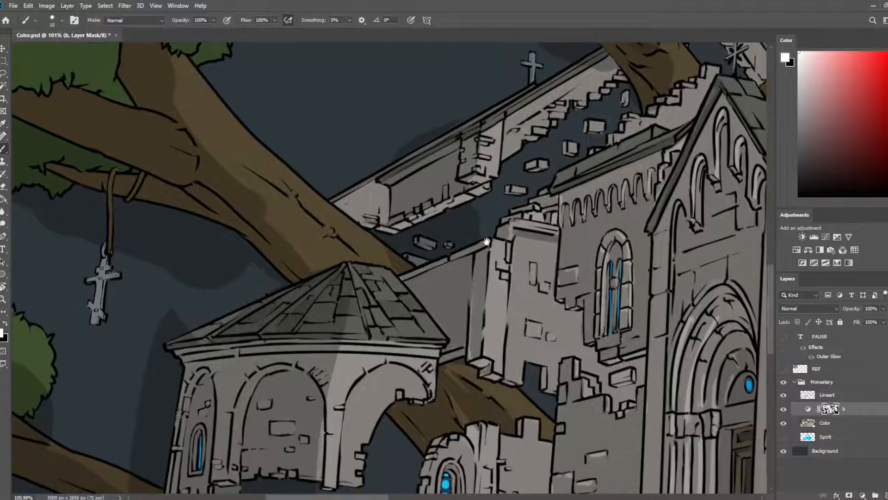
key("e")
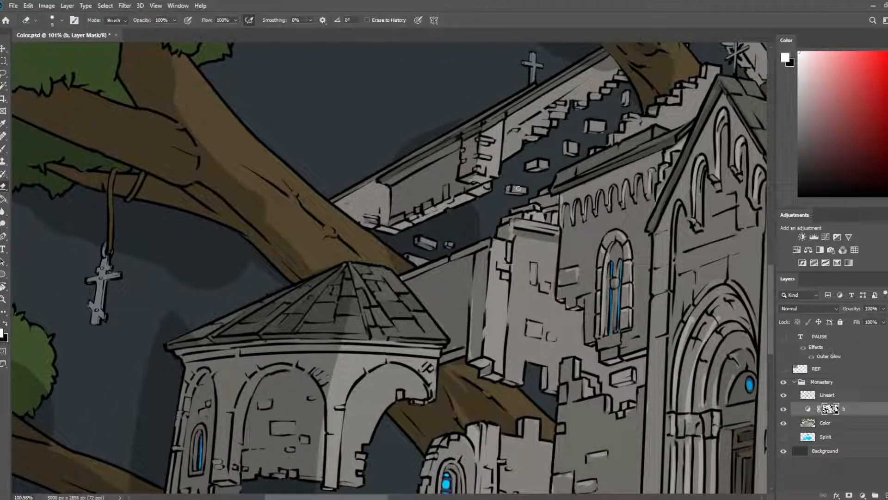
key("b")
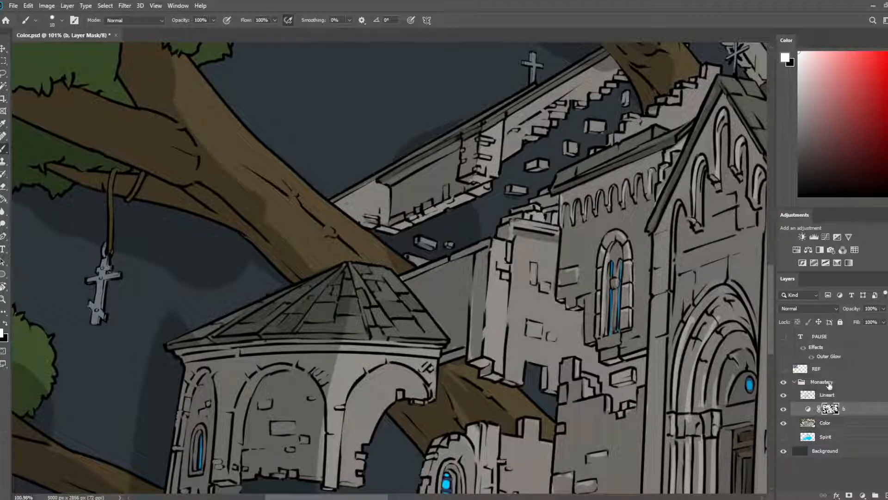
- Preview layer b's shadow areas in white using a Gradient Overlay effect
left_click(833, 425)
key("e")
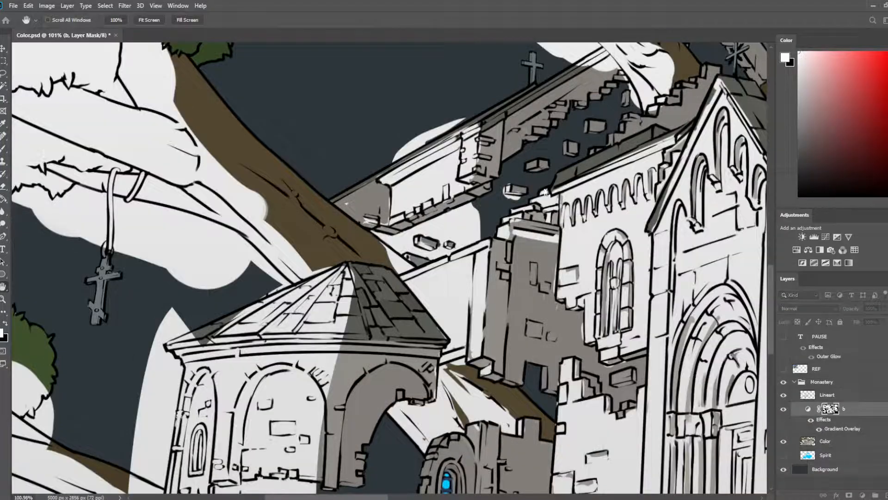
left_click(877, 88)
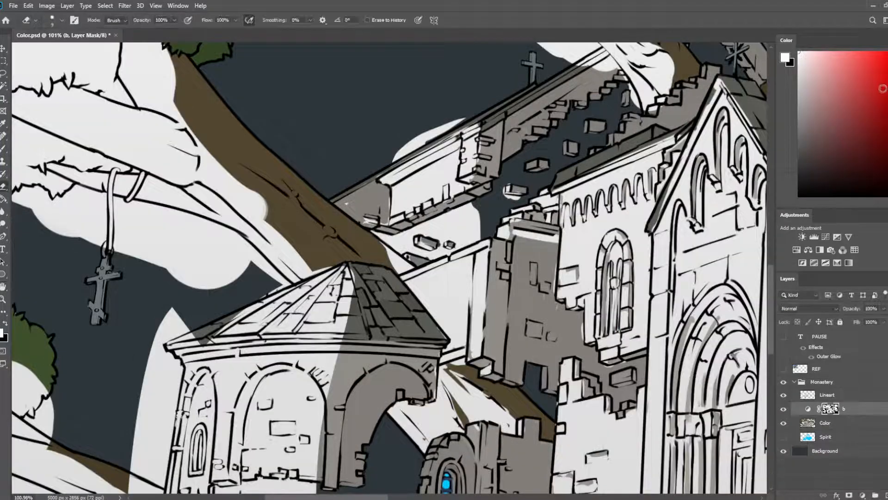
- Brush shading onto the floating bricks below the tree branch at the rear wing, and save the document
key("b")
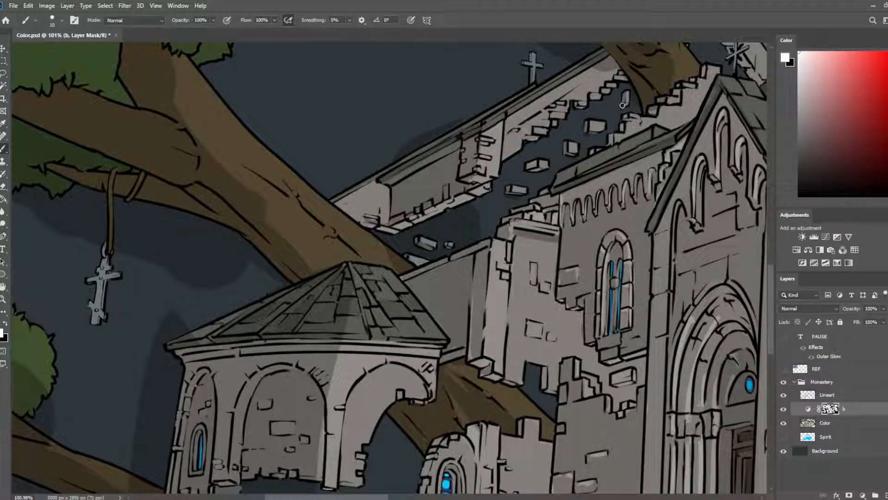
left_click_drag(652, 90, 603, 175)
scroll(416, 169, "down", 5)
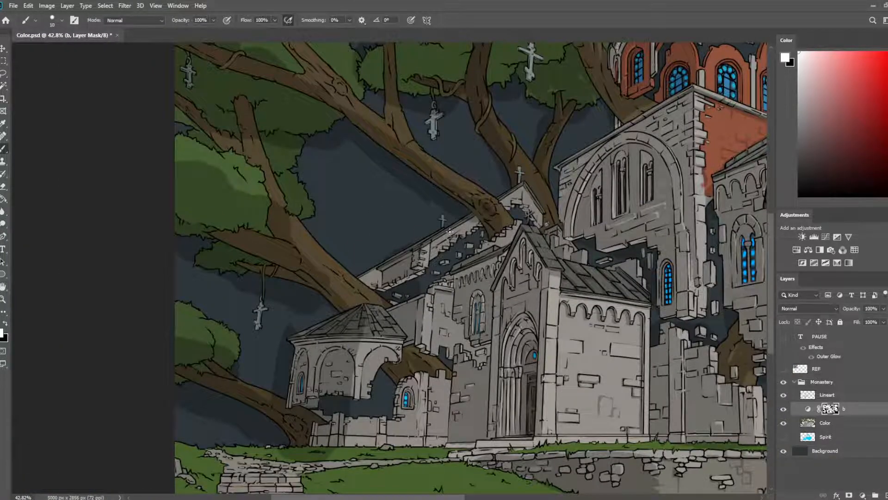
scroll(449, 231, "down", 2)
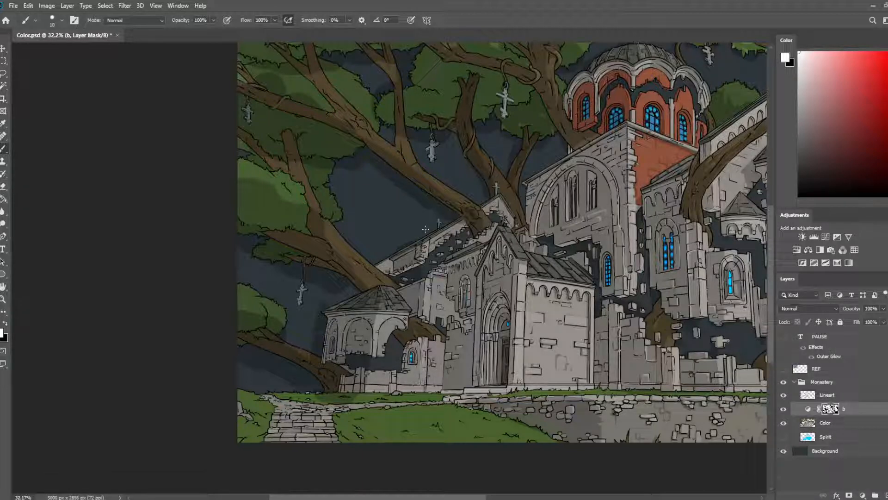
scroll(454, 272, "up", 1)
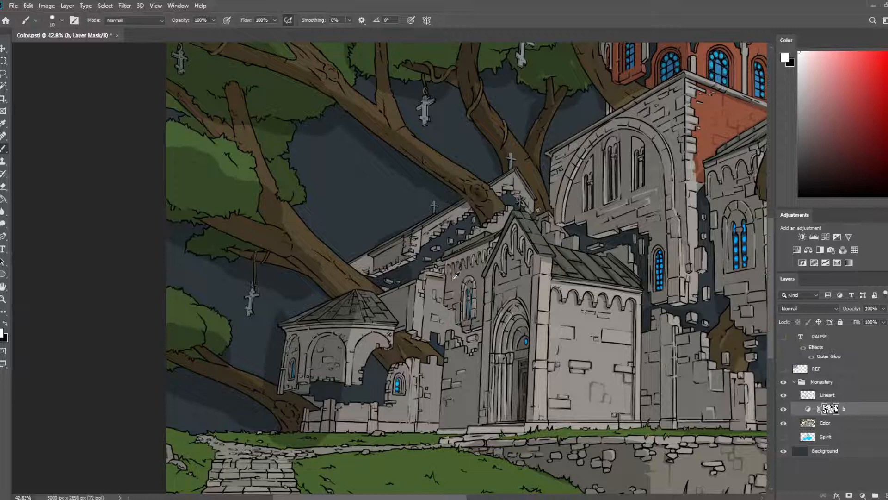
scroll(456, 273, "down", 1)
scroll(456, 273, "down", 1)
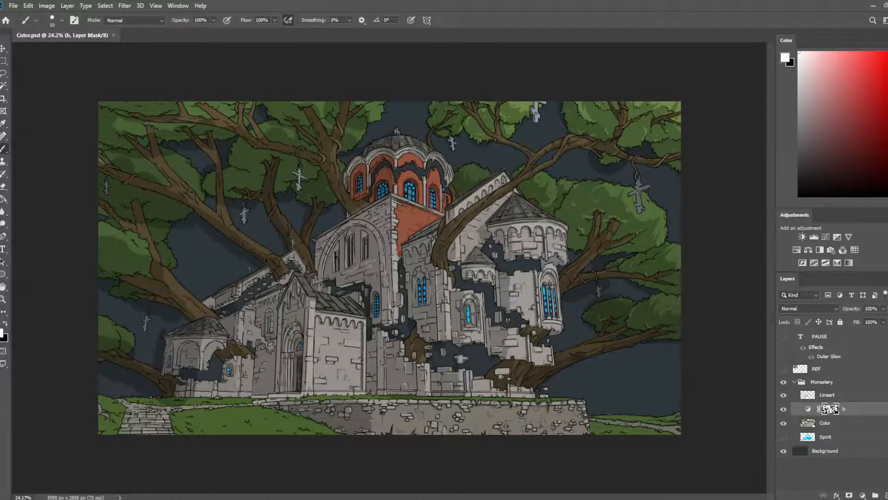
- Erase shadow from the pavilion's roof peak down to its cornice, enlarging the eraser for the wider areas
scroll(264, 256, "up", 2)
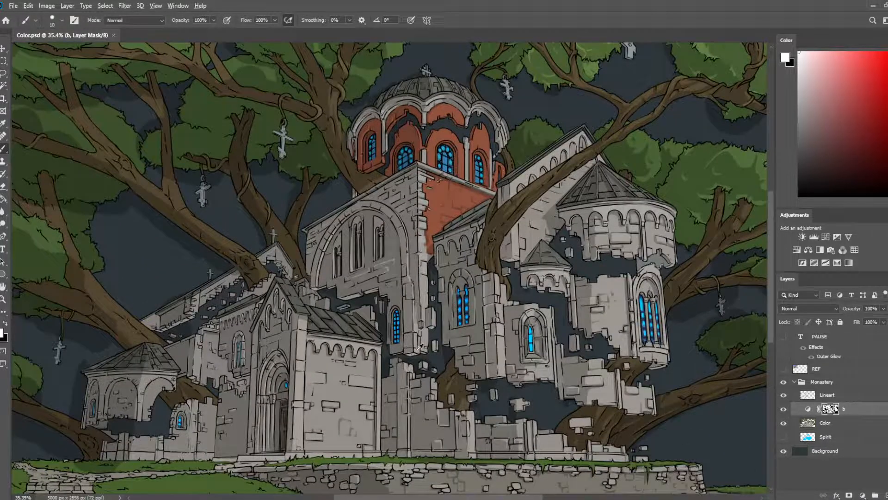
scroll(420, 348, "up", 4)
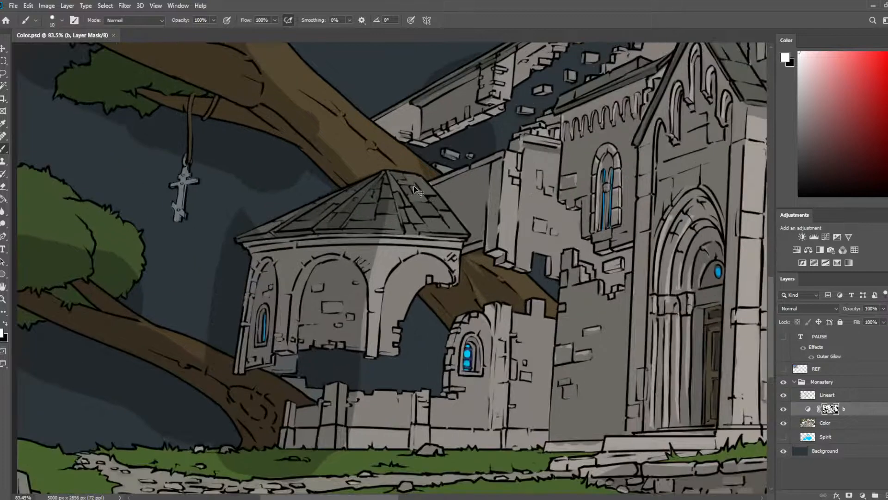
key("e")
mouse_move(383, 173)
left_mouse_down()
mouse_move(384, 194)
mouse_move(386, 175)
left_mouse_up()
mouse_move(370, 258)
left_mouse_down()
mouse_move(362, 352)
mouse_move(365, 249)
left_mouse_up()
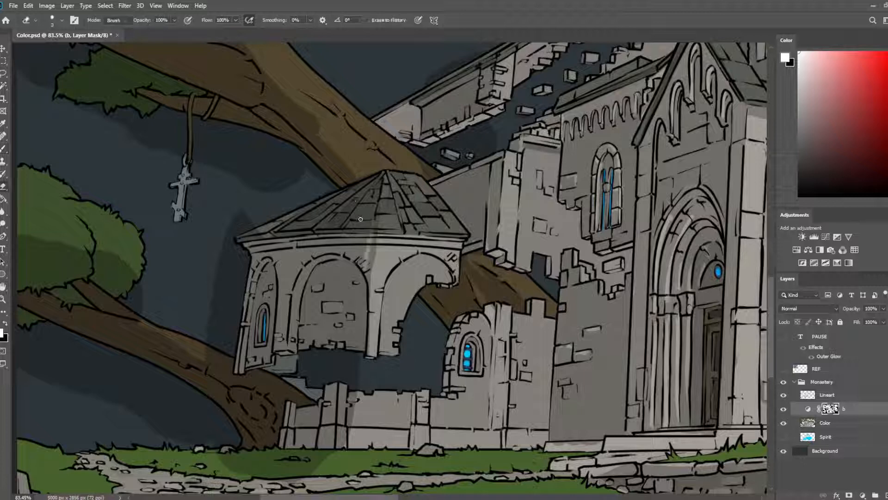
key("bracketright")
key("bracketright")
mouse_move(384, 175)
left_mouse_down()
mouse_move(352, 265)
mouse_move(351, 281)
mouse_move(364, 266)
mouse_move(348, 320)
mouse_move(359, 235)
mouse_move(378, 179)
mouse_move(346, 249)
mouse_move(343, 344)
mouse_move(347, 266)
mouse_move(359, 365)
mouse_move(355, 287)
mouse_move(335, 222)
mouse_move(343, 390)
mouse_move(346, 256)
mouse_move(347, 354)
mouse_move(336, 286)
mouse_move(345, 259)
left_mouse_up()
- Erase shadow from the wall inside the pavilion's central arch on the side nearest the broken arch
key("b")
key("e")
left_click_drag(337, 336, 340, 301)
key("b")
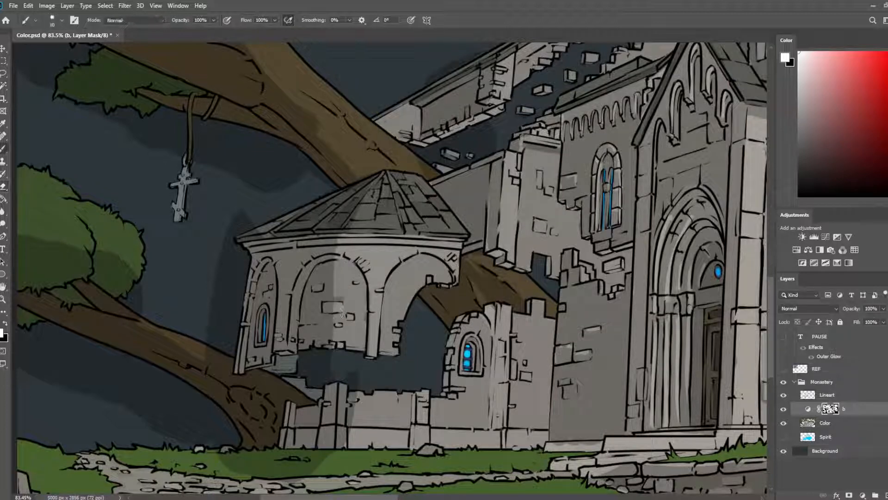
- Brush shadow along the inner curves of the pavilion's central and broken arches, switching to the Eraser for corrections
mouse_move(332, 256)
left_mouse_down()
mouse_move(354, 268)
mouse_move(367, 301)
mouse_move(365, 347)
left_mouse_up()
key("e")
key("b")
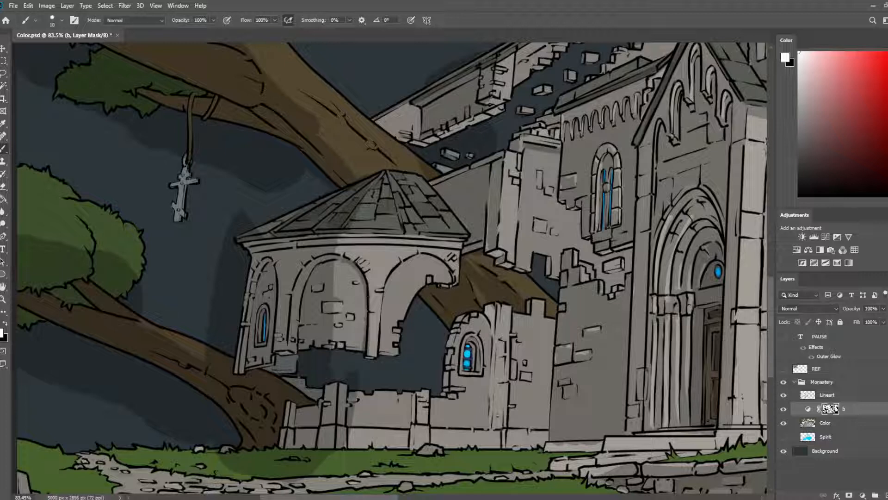
mouse_move(425, 283)
left_mouse_down()
mouse_move(448, 261)
mouse_move(419, 254)
mouse_move(431, 278)
left_mouse_up()
key("e")
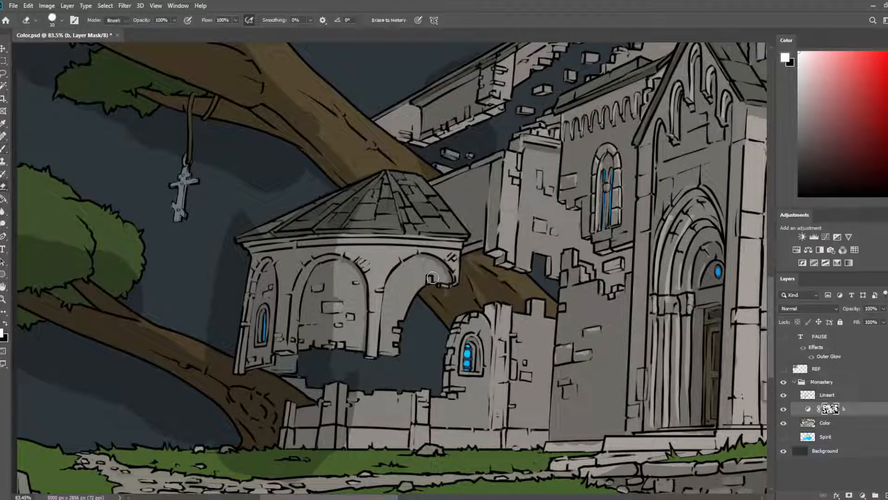
key("b")
key("e")
- Erase thin strips of shadow along the mouldings of the pavilion's windowed arch and central arch, touching up with the Brush
mouse_move(262, 266)
left_mouse_down()
mouse_move(239, 370)
mouse_move(260, 287)
mouse_move(256, 343)
mouse_move(268, 292)
left_mouse_up()
key("b")
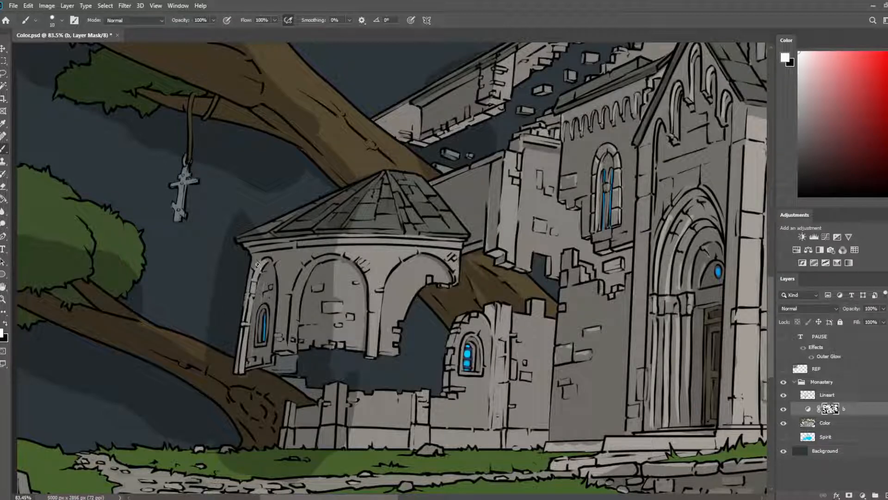
mouse_move(235, 349)
left_mouse_down()
mouse_move(243, 306)
mouse_move(238, 342)
left_mouse_up()
key("e")
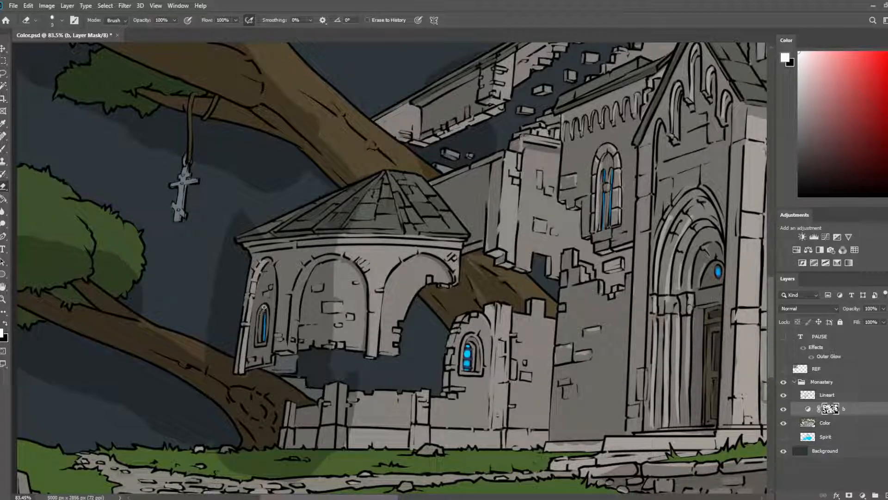
key("b")
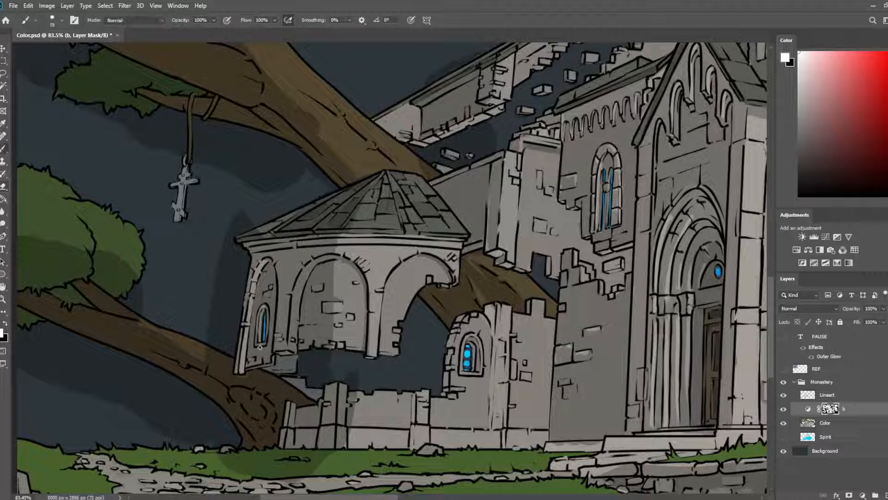
key("e")
left_click_drag(303, 286, 294, 342)
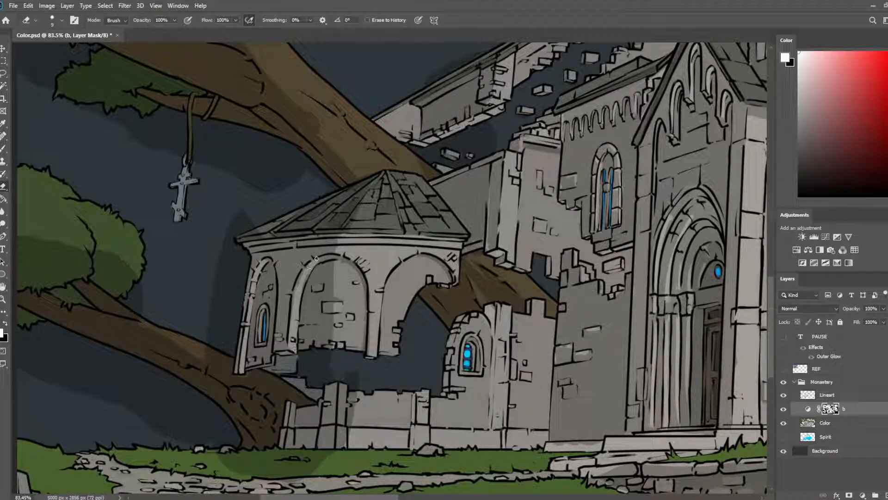
- Refine the shadows around the upper exposed bricks inside the pavilion's central arch, alternating between Brush and Eraser
key("b")
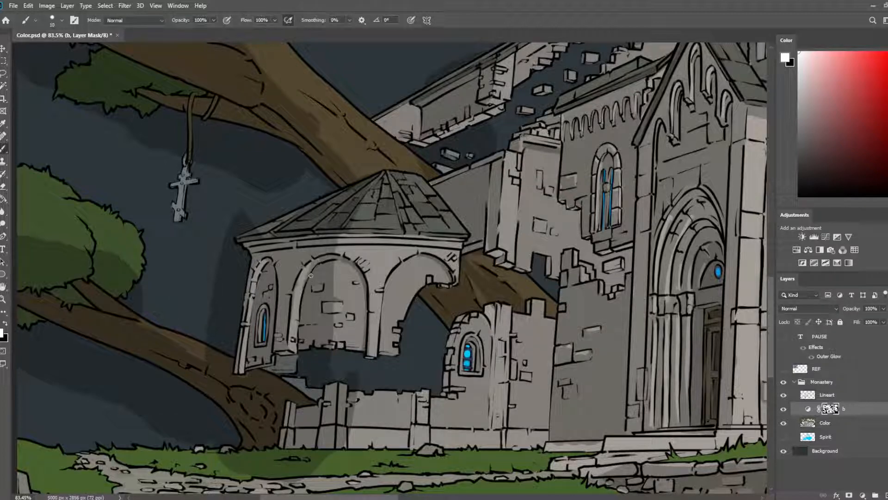
key("e")
key("b")
key("e")
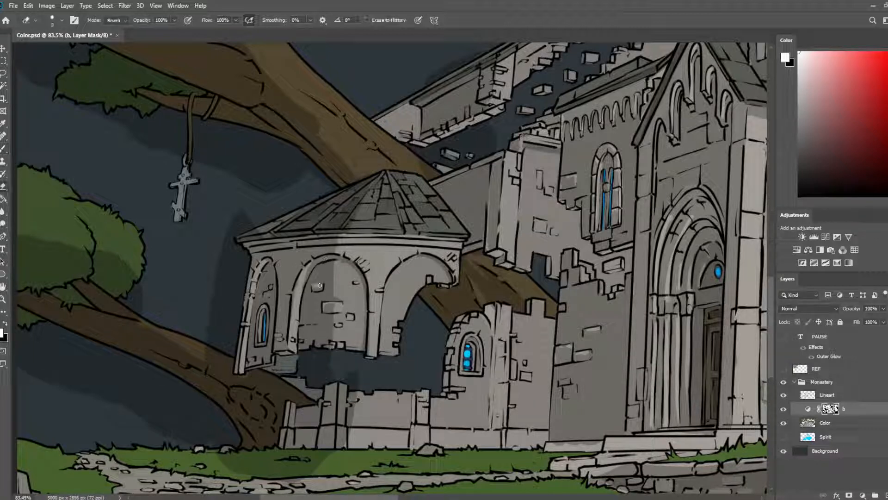
key("b")
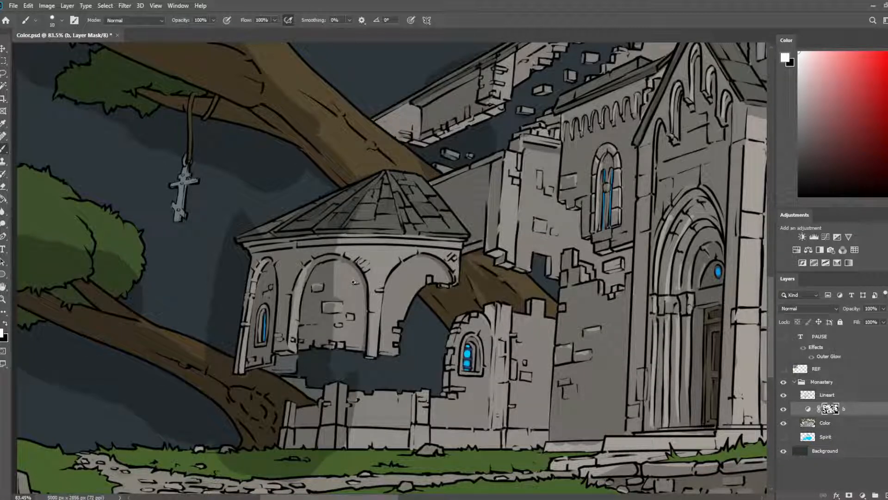
key("e")
key("b")
key("e")
key("b")
- Brush short shadows by the lower bricks and the hatch marks above the pavilion's central arch, correcting with the Eraser
left_click_drag(334, 324, 342, 327)
key("e")
key("b")
key("e")
key("b")
left_click_drag(361, 261, 369, 265)
key("e")
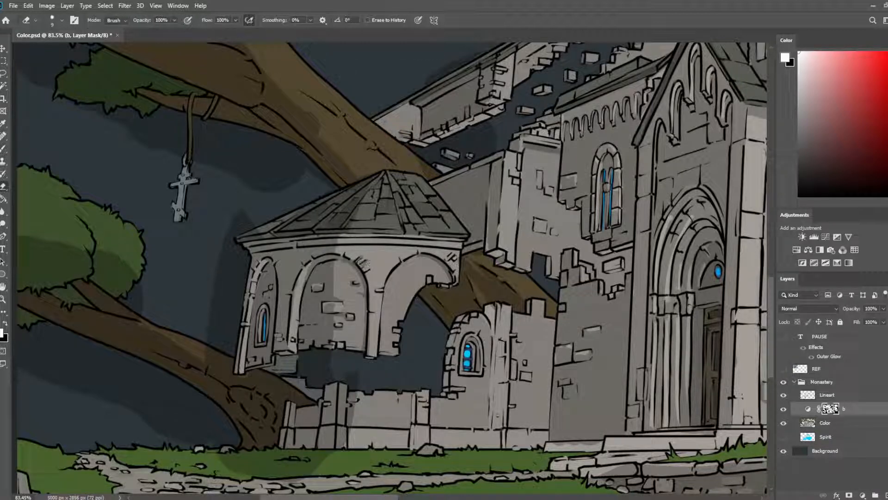
key("b")
key("e")
- Flip the canvas view horizontally to check the pavilion's shading, and save the document
left_click_drag(376, 217, 604, 197)
key("ctrl+shift+h")
mouse_move(675, 230)
left_mouse_down()
mouse_move(493, 190)
mouse_move(194, 153)
left_mouse_up()
mouse_move(759, 259)
left_mouse_down()
mouse_move(490, 212)
mouse_move(416, 240)
left_mouse_up()
mouse_move(740, 163)
left_mouse_down()
mouse_move(562, 236)
mouse_move(455, 196)
left_mouse_up()
key("ctrl+s")
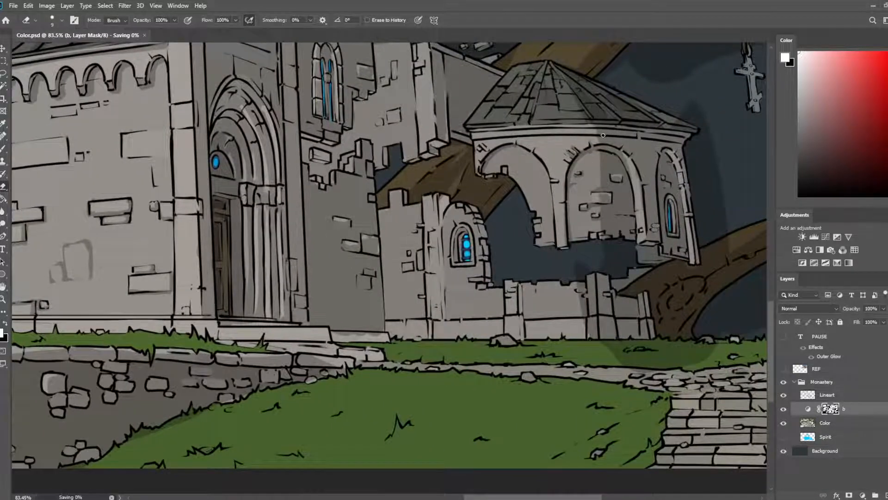
- Touch up the shadows on the pavilion's arches in the mirrored view with Brush and Eraser, and save the document
left_click_drag(584, 112, 644, 140)
key("b")
mouse_move(538, 157)
left_mouse_down()
mouse_move(684, 144)
mouse_move(587, 157)
mouse_move(655, 154)
left_mouse_up()
left_click_drag(563, 166, 722, 166)
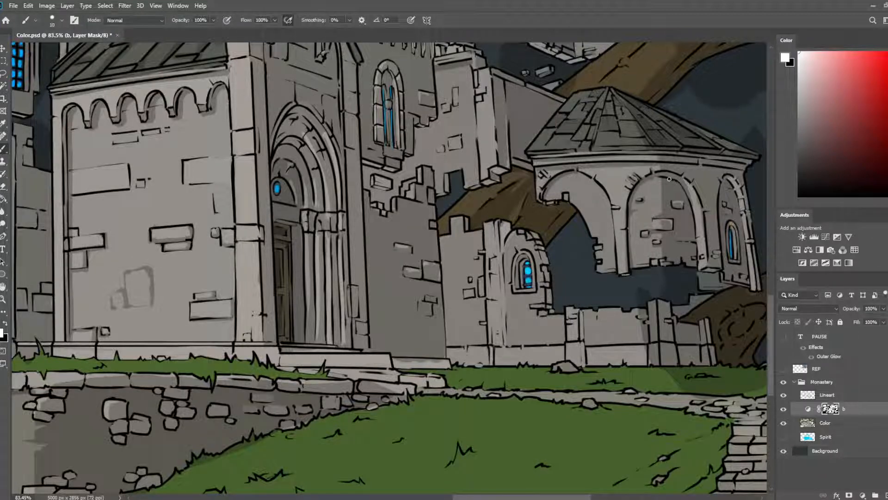
left_click_drag(631, 216, 450, 209)
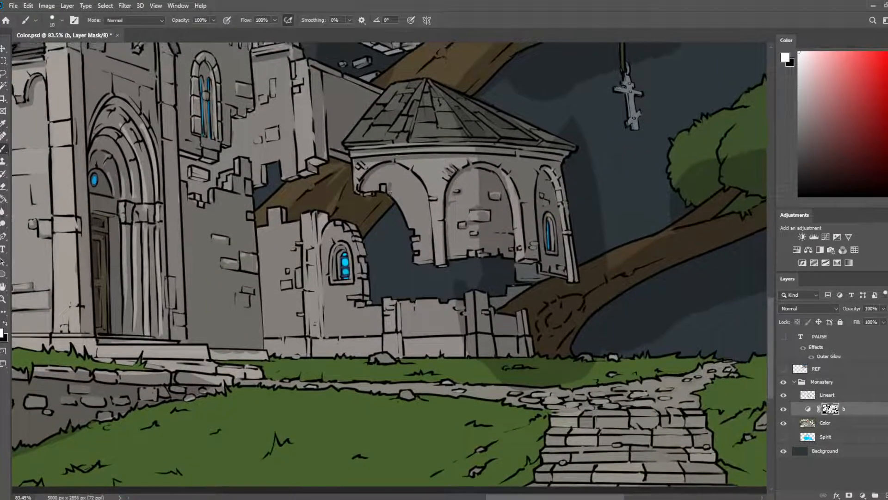
key("e")
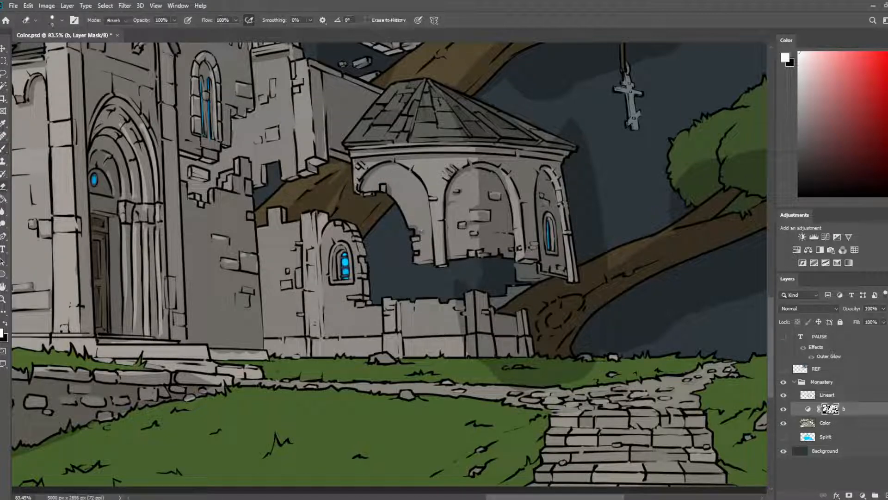
key("ctrl+s")
- Refine the shadows on the pavilion's roof tiles toward its outer eave, alternating between Brush and Eraser
scroll(437, 276, "down", 8)
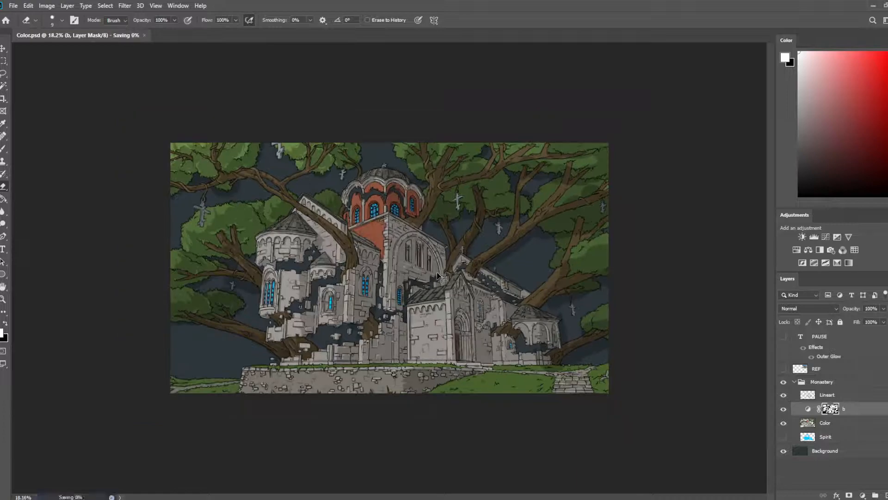
scroll(437, 276, "up", 6)
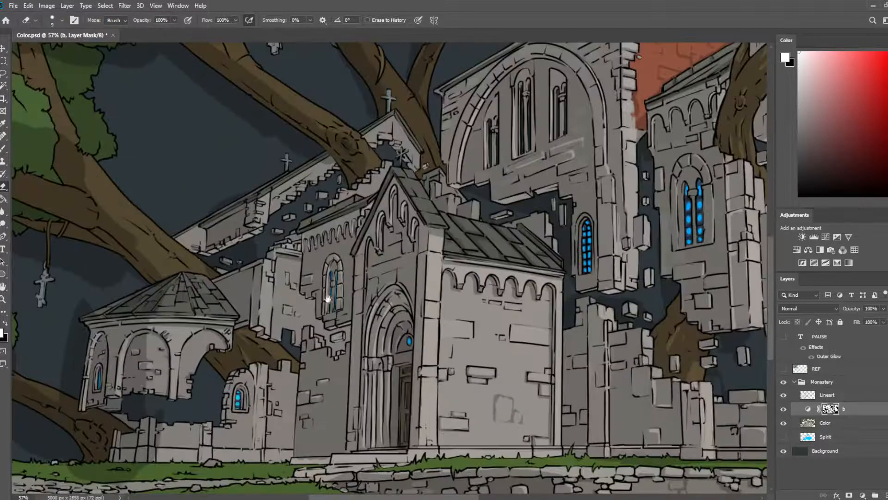
left_click_drag(328, 299, 479, 189)
scroll(403, 223, "up", 3)
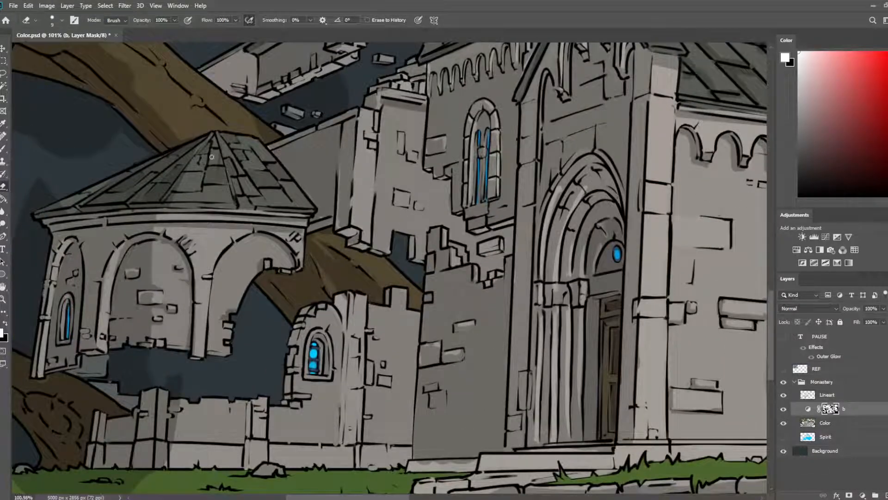
key("b")
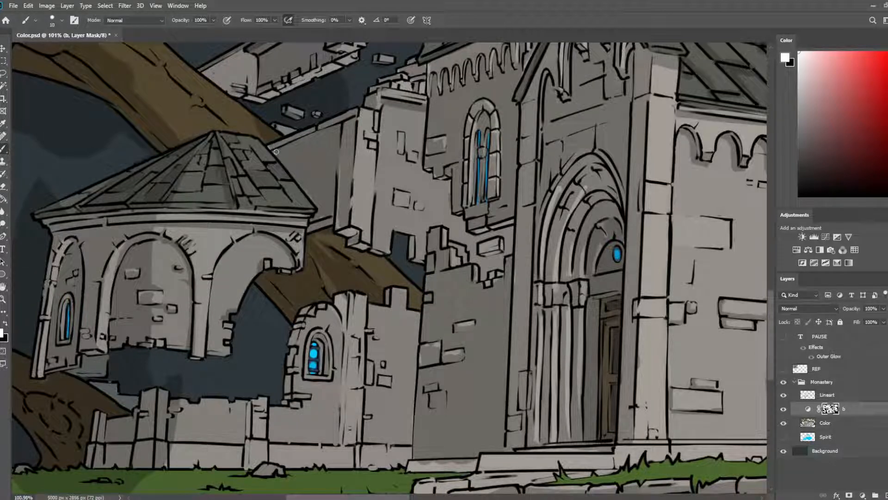
key("e")
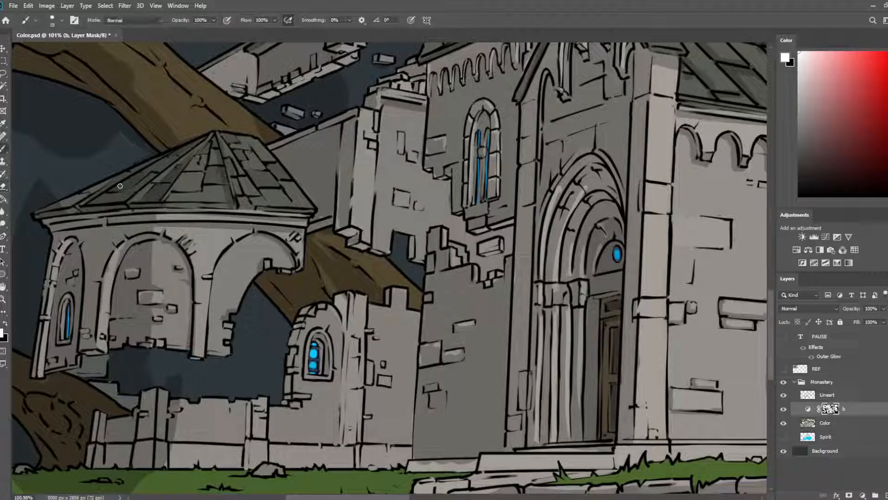
key("b")
left_click_drag(182, 140, 421, 84)
key("e")
left_click_drag(303, 146, 297, 147)
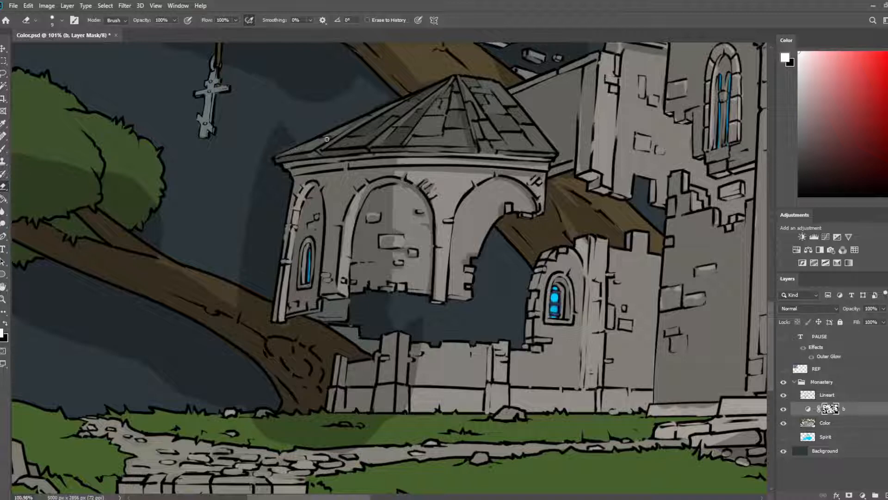
- Brush and erase shadow edges on the roof tiles nearest the church and around the pavilion's peak, and save the document
key("b")
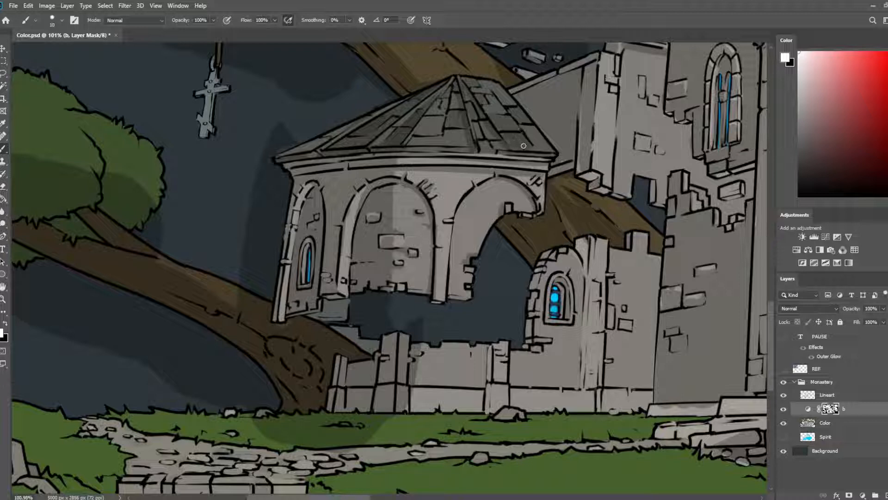
key("e")
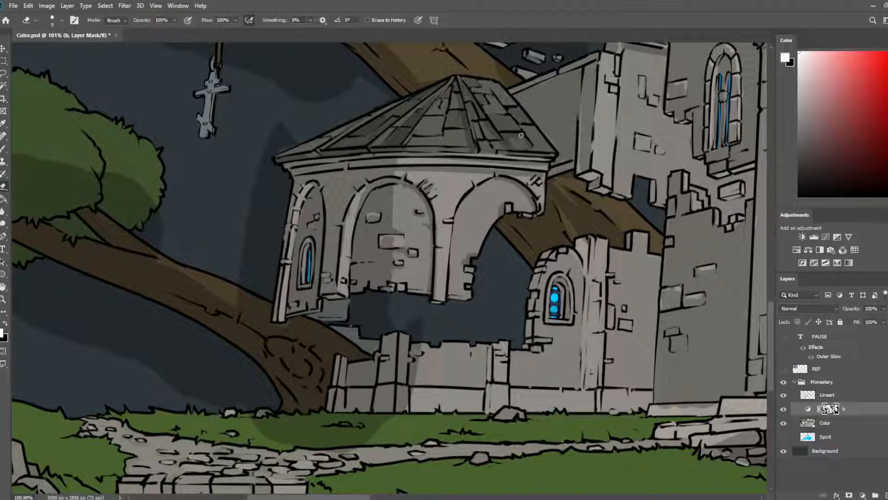
key("b")
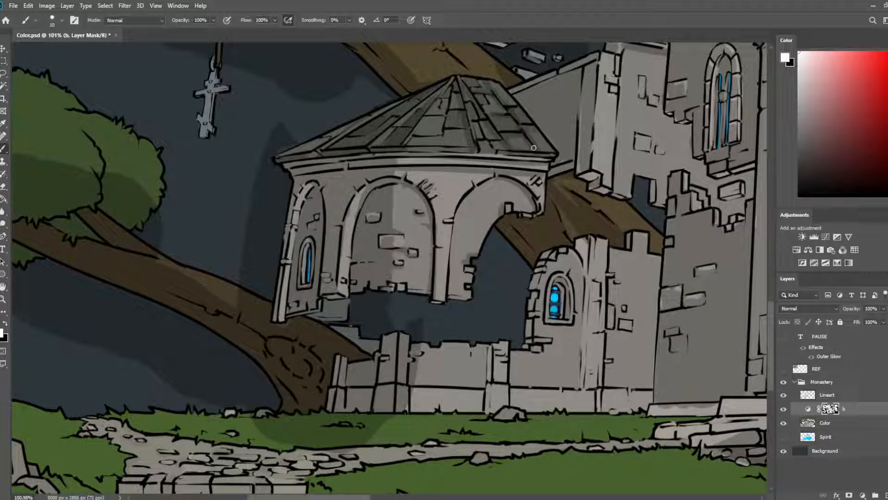
key("e")
key("b")
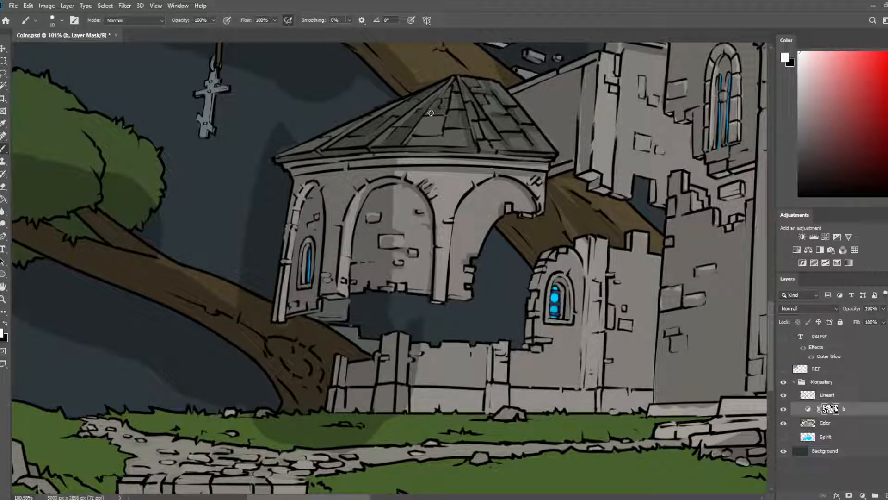
scroll(316, 158, "down", 16)
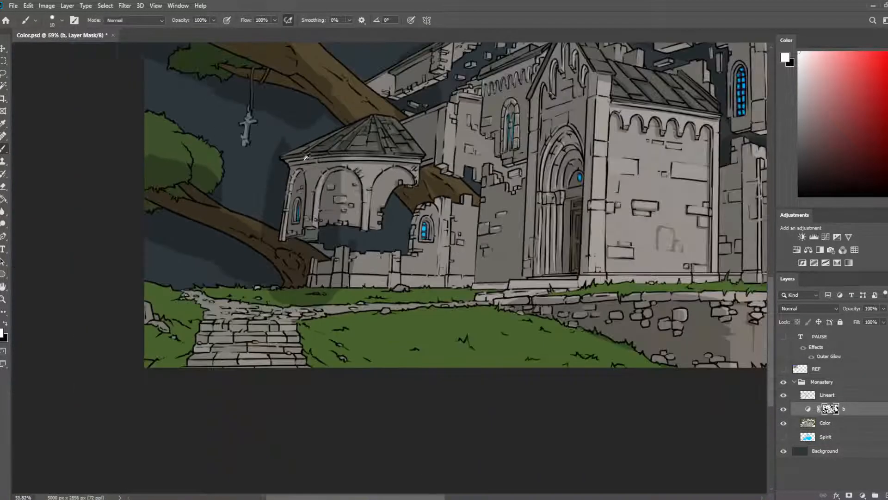
key("ctrl+s")
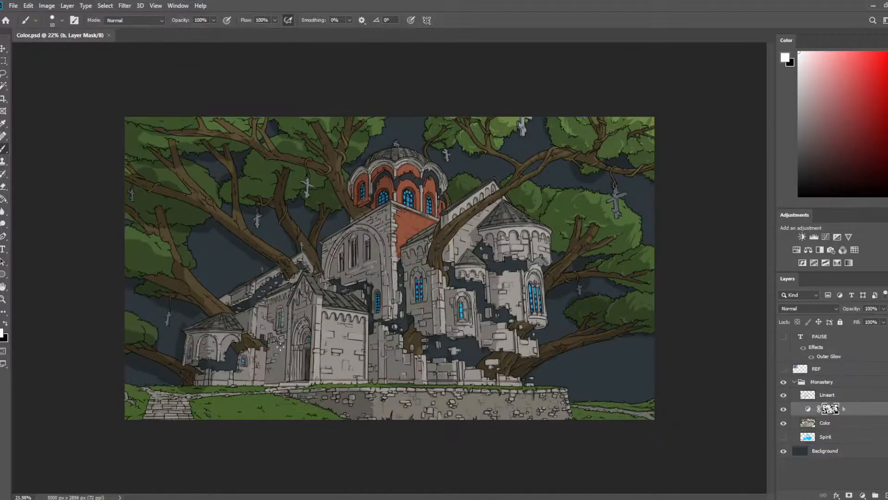
- Erase shadow along the upper edge of the tree trunk beneath the pavilion, adjusting the eraser size
scroll(243, 325, "up", 15)
key("e")
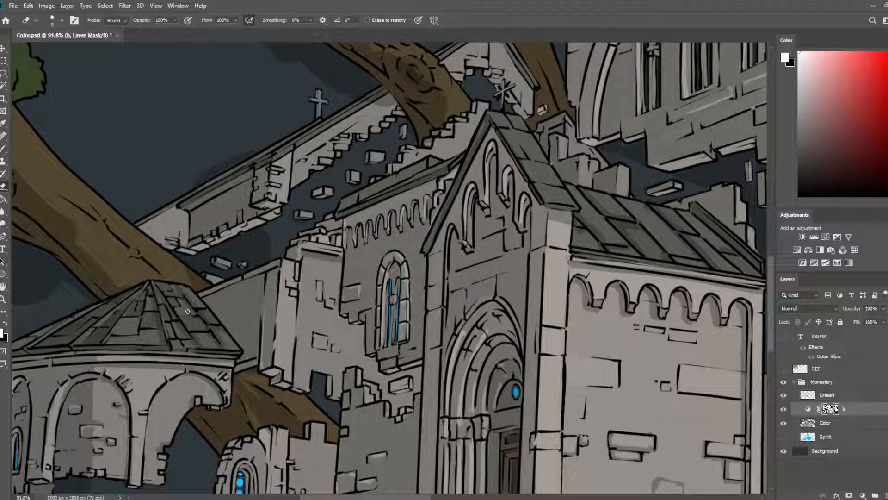
key("bracketright")
key("bracketright")
key("bracketright")
key("bracketright")
mouse_move(294, 334)
left_mouse_down()
mouse_move(335, 290)
mouse_move(366, 213)
left_mouse_up()
key("b")
left_click_drag(184, 307, 245, 193)
key("e")
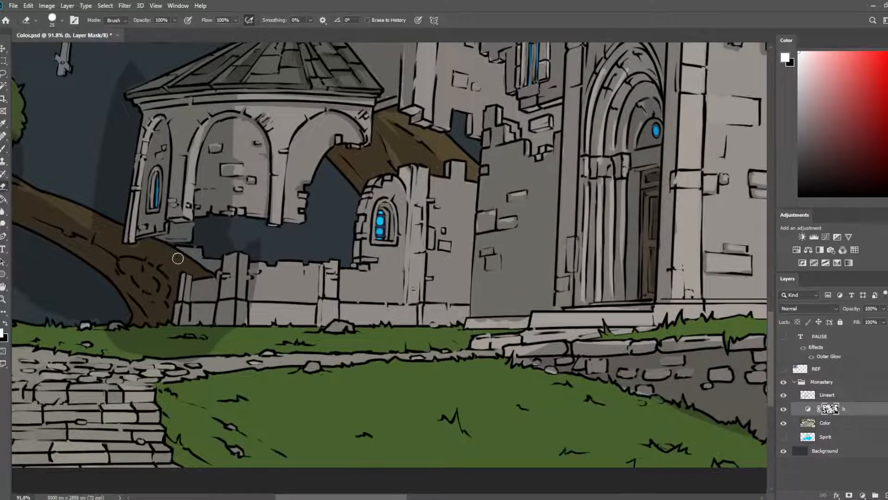
mouse_move(186, 299)
left_mouse_down()
mouse_move(196, 274)
mouse_move(197, 286)
left_mouse_up()
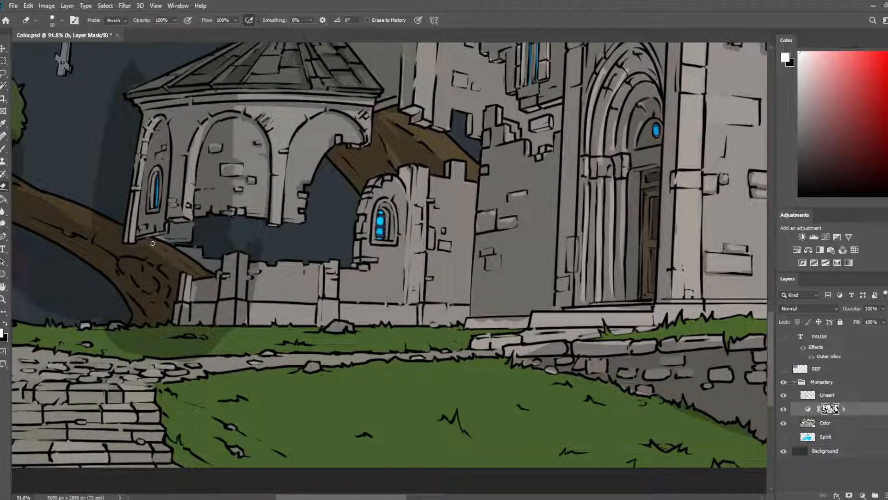
- Shape the shadows around the trunk's knot and bark lines below the pavilion, alternating between Brush and Eraser
key("b")
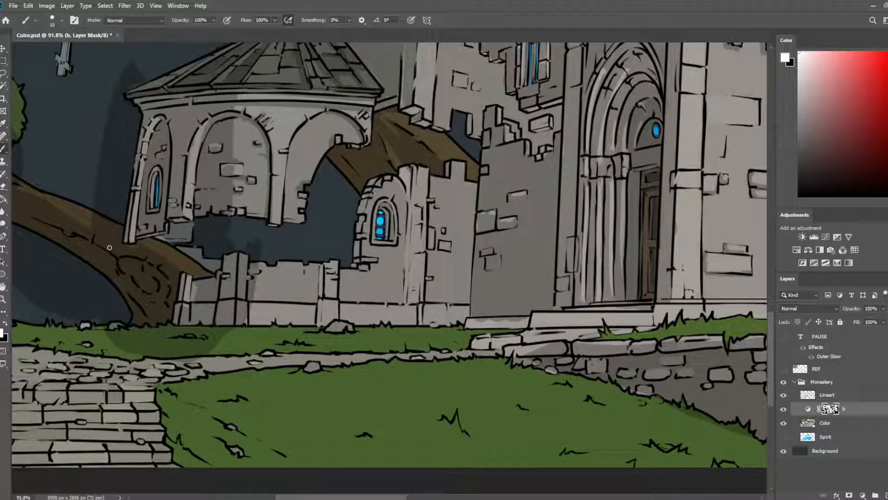
key("e")
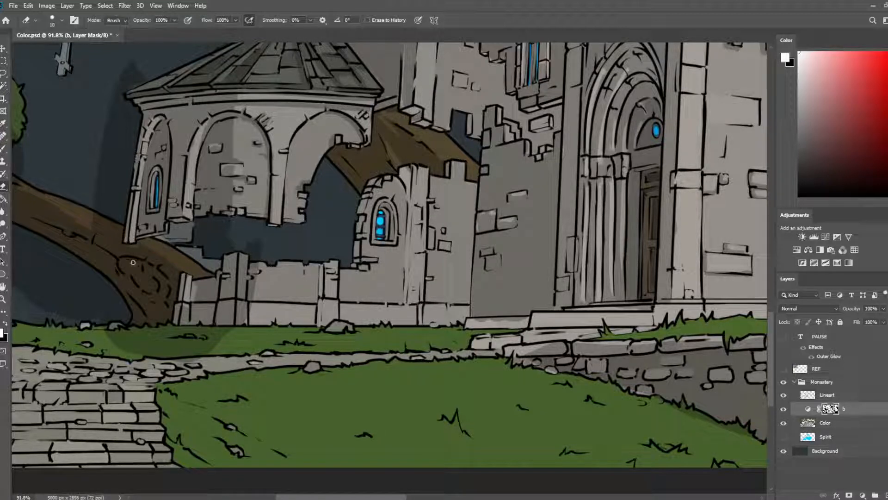
key("b")
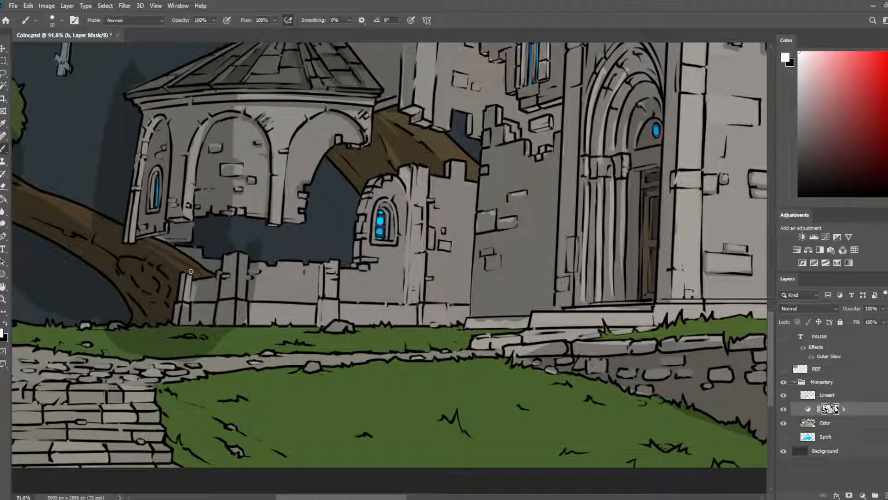
key("e")
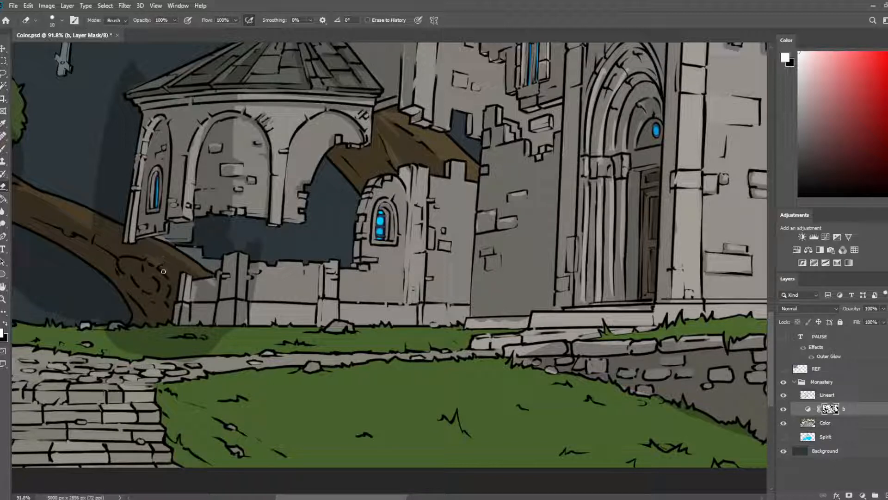
key("b")
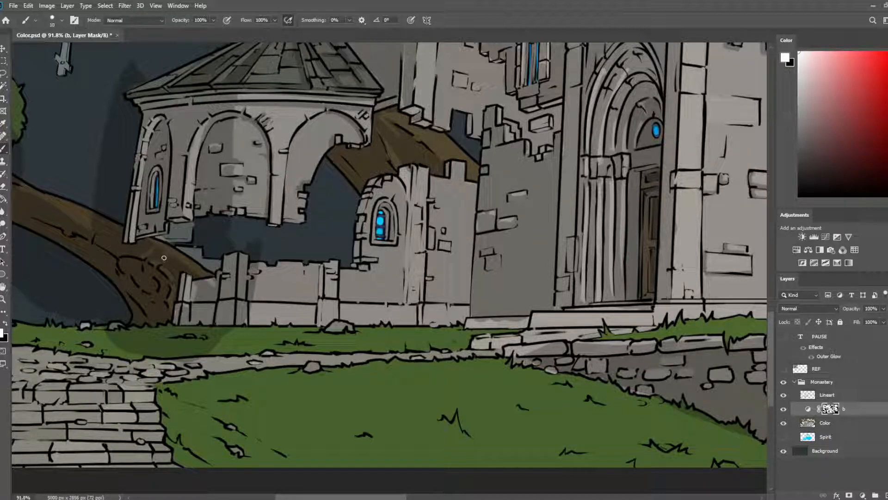
key("e")
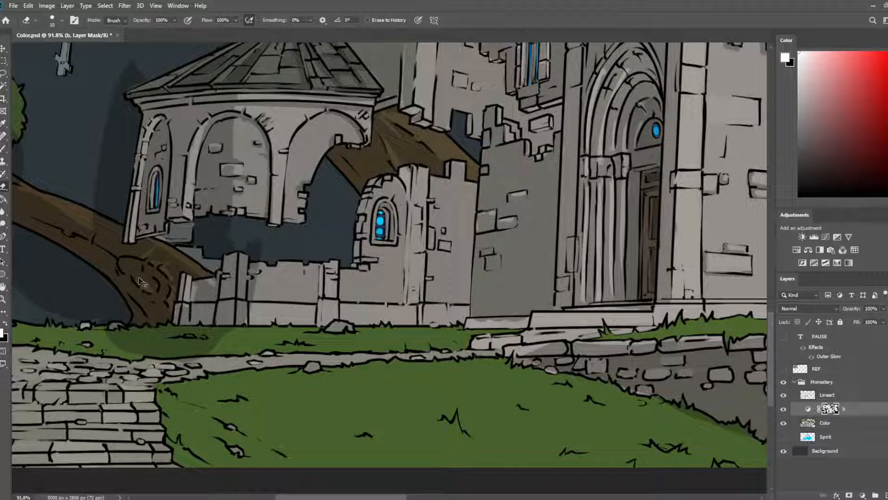
key("b")
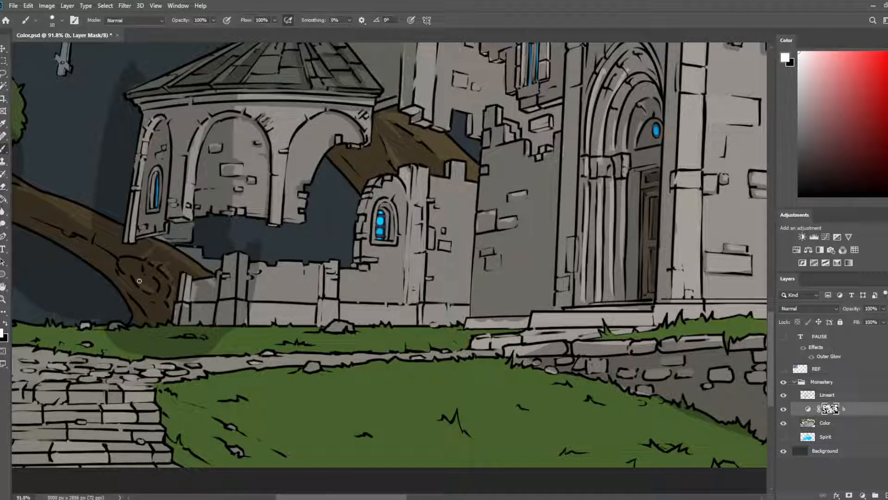
key("e")
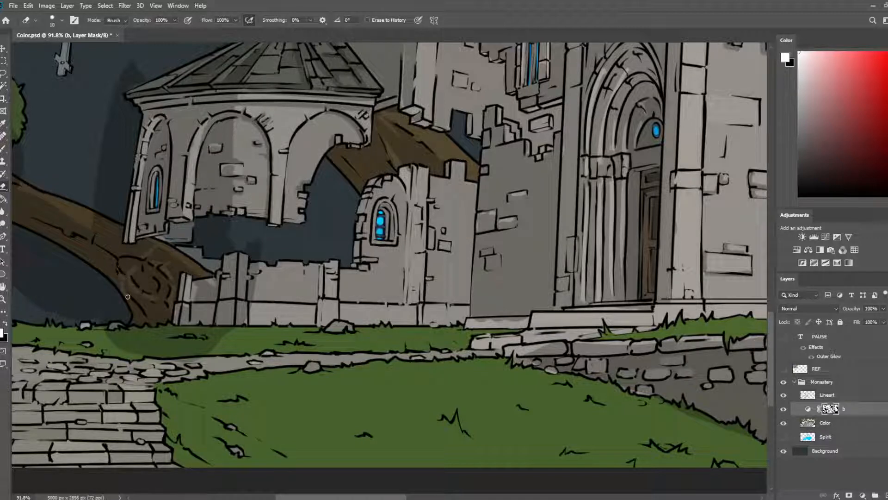
key("b")
- Flip the canvas view horizontally and refine the shadows along the tree trunk rising beside the pavilion, alternating between Brush and Eraser
scroll(161, 324, "down", 6)
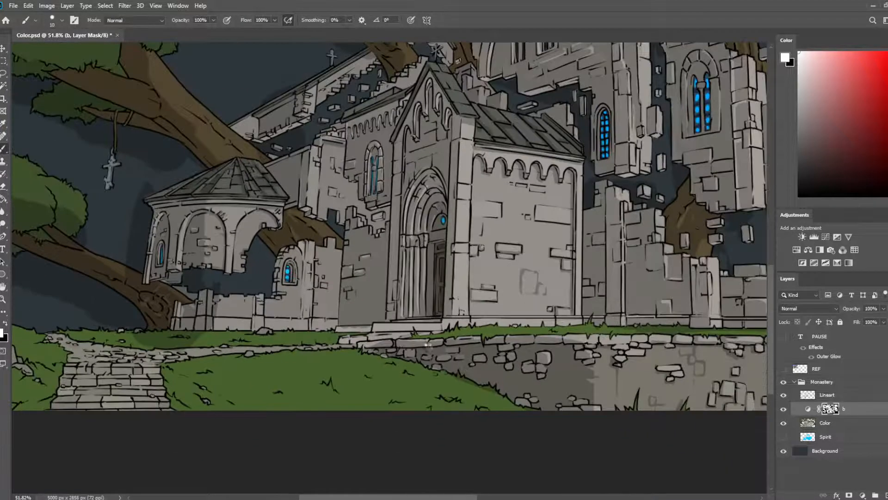
key("ctrl+shift+h")
left_click_drag(743, 373, 194, 312)
scroll(716, 194, "up", 3)
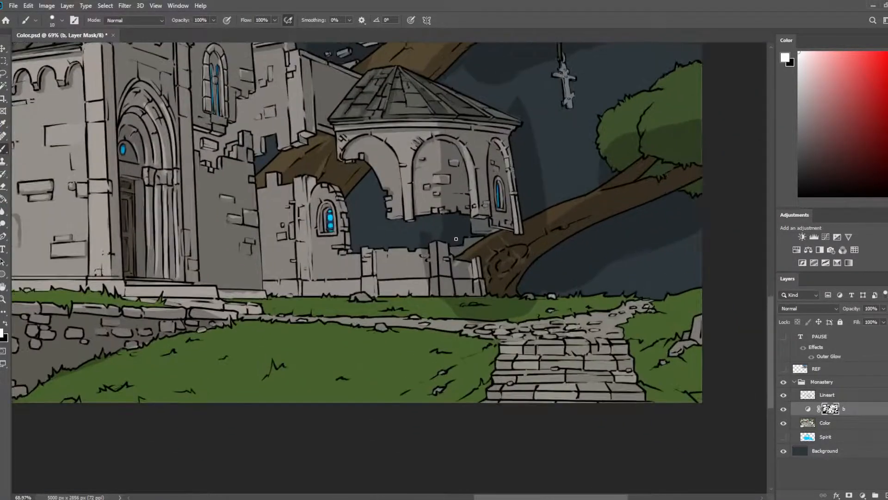
key("e")
key("b")
key("e")
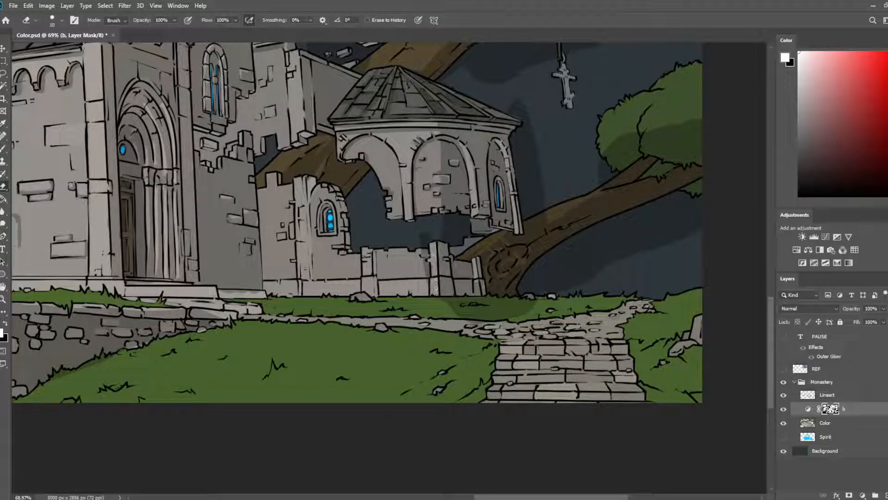
left_click_drag(530, 250, 493, 273)
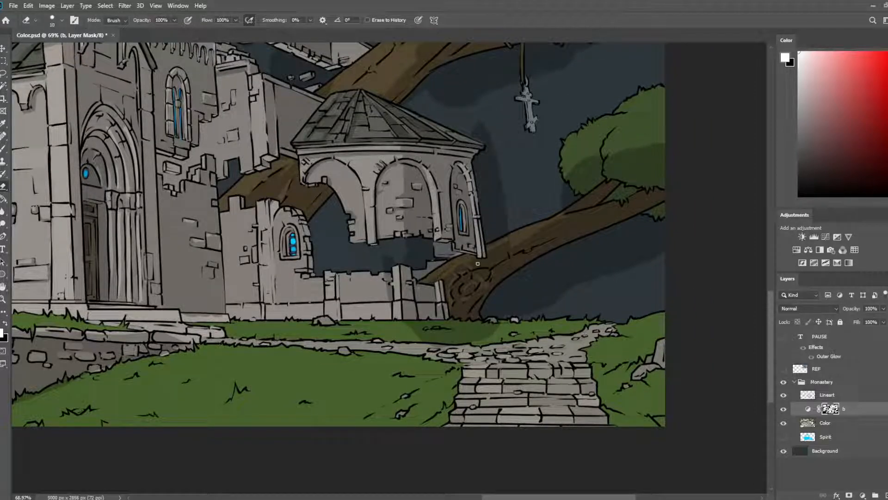
left_click(524, 239)
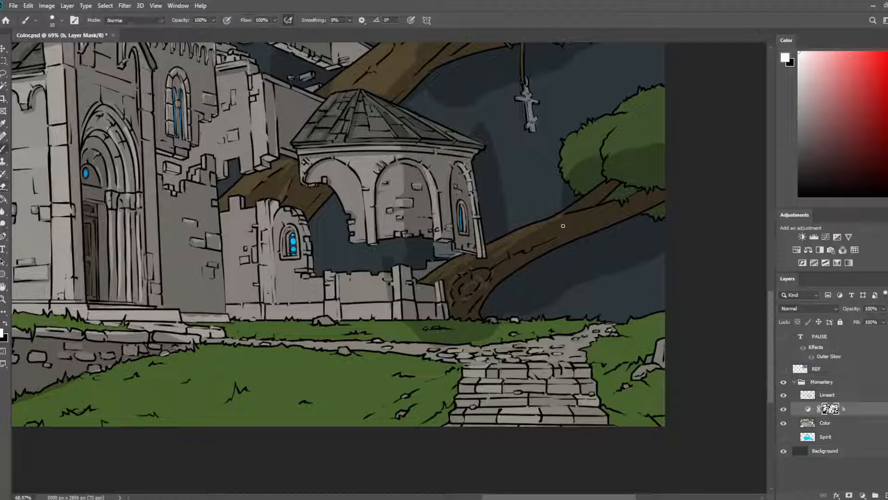
left_click_drag(510, 256, 509, 259)
left_click(513, 258)
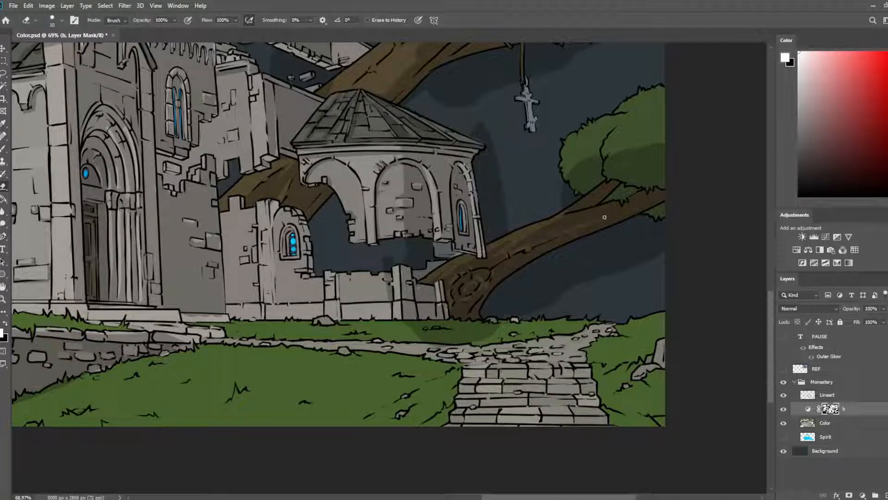
left_click(572, 227)
mouse_move(511, 253)
left_mouse_down()
mouse_move(502, 277)
mouse_move(521, 260)
left_mouse_up()
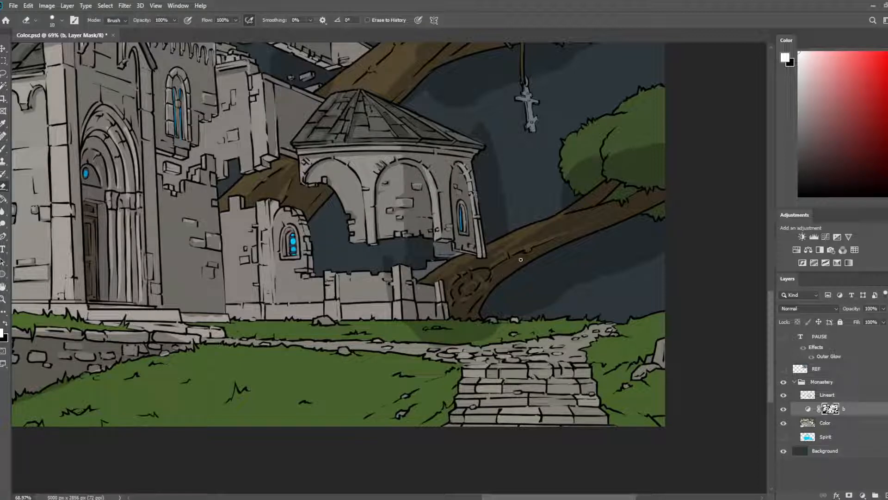
- Touch up the shadows where the trunk forks beneath the small tree crown, and save the document
left_click(630, 195)
key("b")
key("e")
key("b")
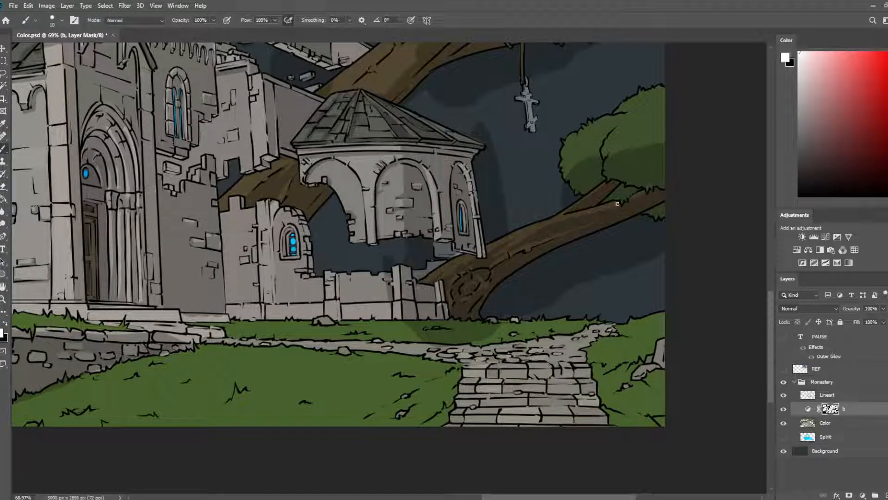
scroll(412, 195, "down", 4)
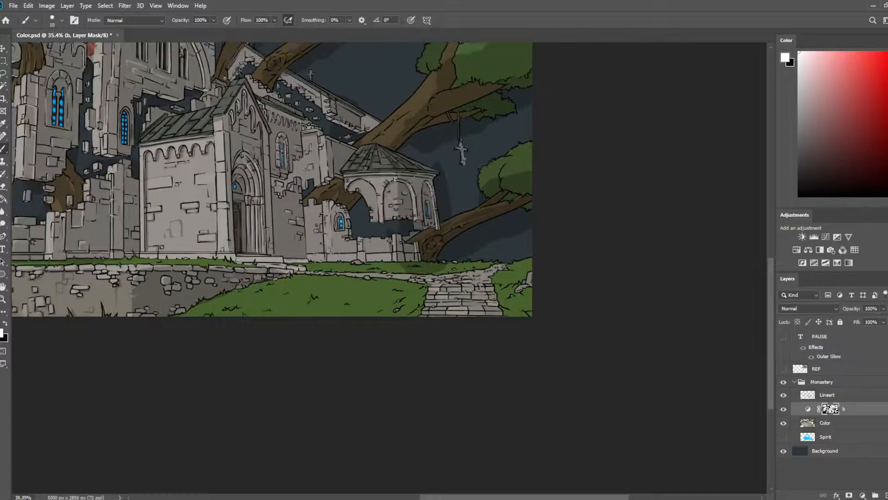
key("ctrl+s")
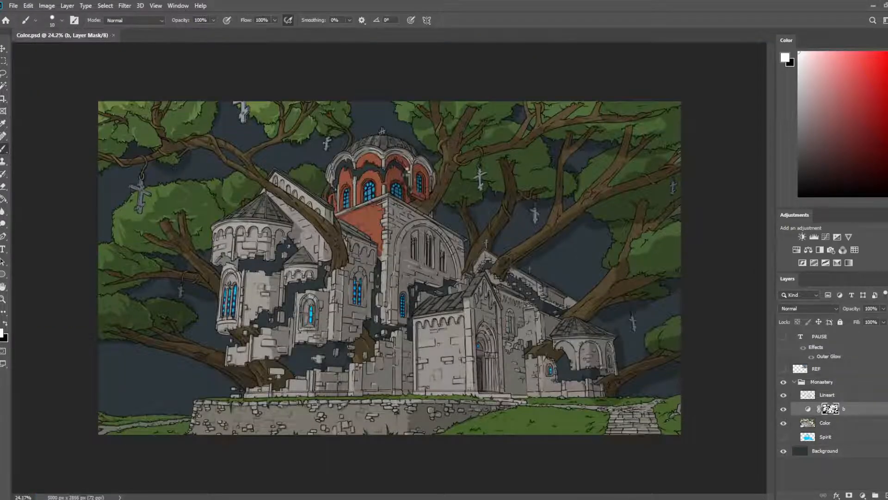
- Flip the canvas view horizontally and brush shadow over both foliage clumps of the small tree beside the pavilion with an enlarged brush
key("ctrl+shift+h")
scroll(287, 307, "up", 3)
scroll(184, 417, "up", 2)
left_click_drag(185, 417, 314, 297)
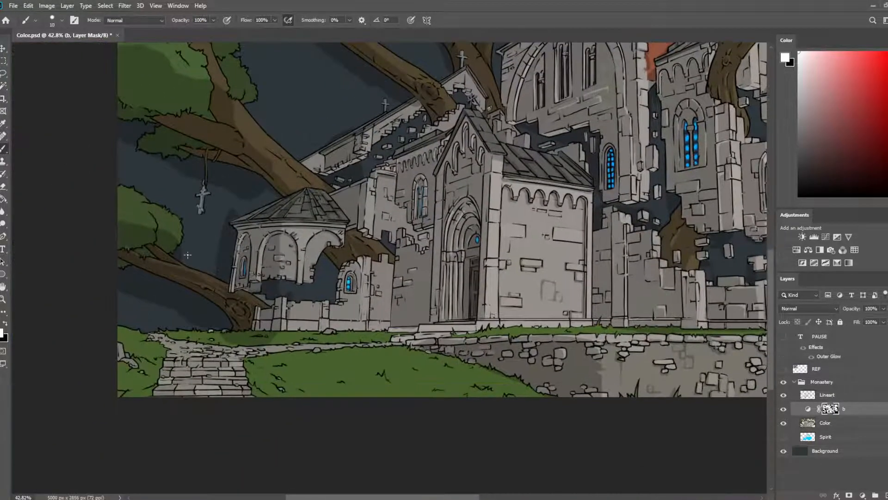
scroll(172, 195, "up", 4)
left_click_drag(172, 195, 268, 200)
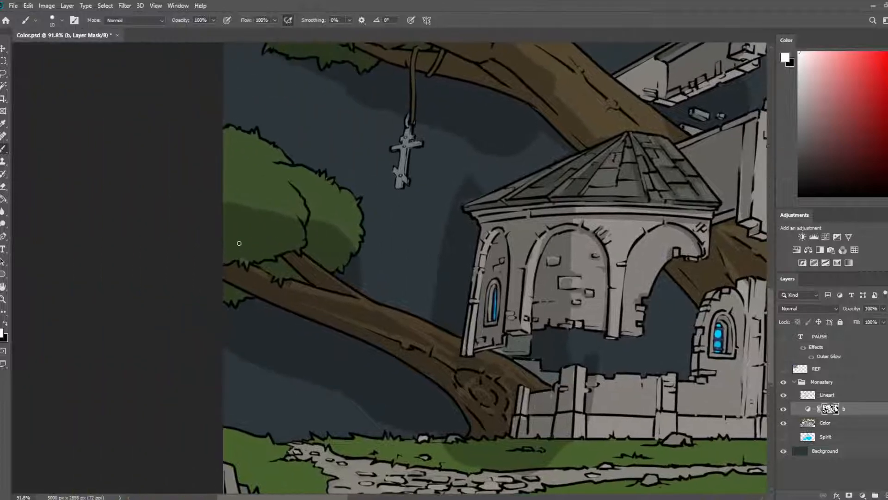
key("bracketright")
key("bracketright")
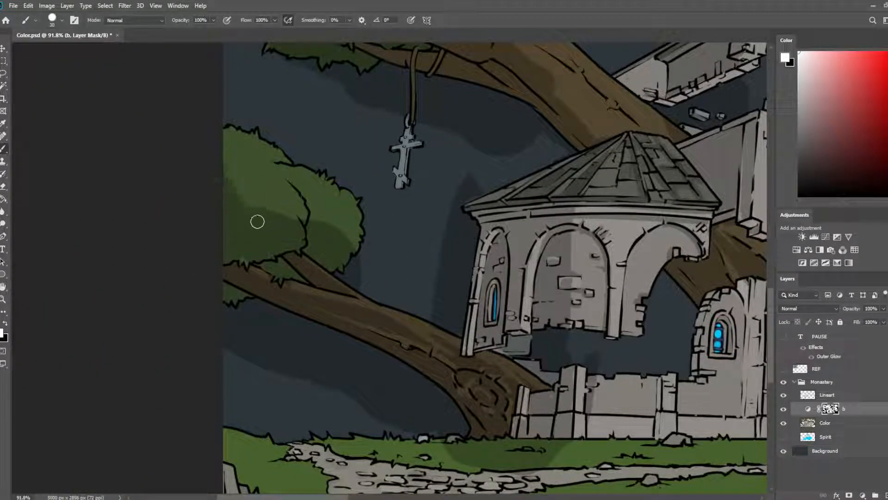
mouse_move(236, 161)
left_mouse_down()
mouse_move(264, 165)
mouse_move(307, 194)
mouse_move(313, 220)
mouse_move(349, 247)
mouse_move(359, 232)
left_mouse_up()
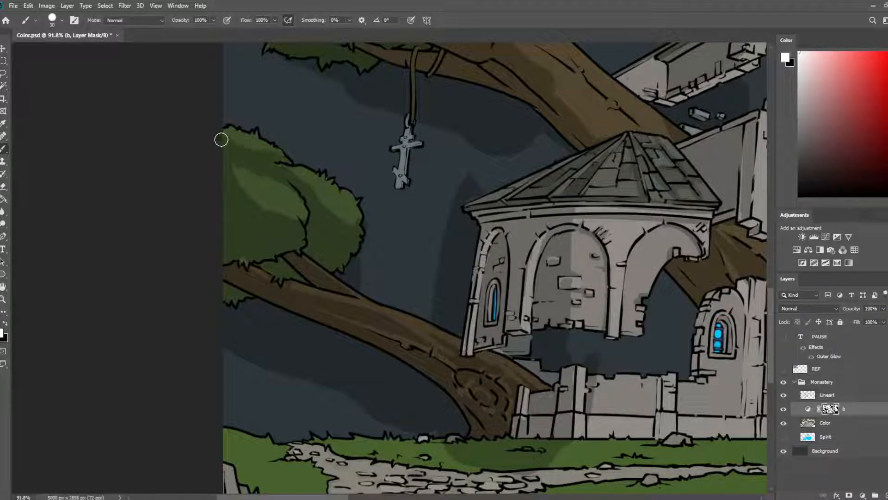
- Erase light streaks into the shadow on the upper part of the small tree's front foliage clump, darkening its edge with the Brush
key("e")
mouse_move(294, 169)
left_mouse_down()
mouse_move(311, 180)
mouse_move(280, 168)
mouse_move(290, 196)
mouse_move(259, 159)
left_mouse_up()
key("b")
left_click_drag(296, 190, 298, 200)
key("e")
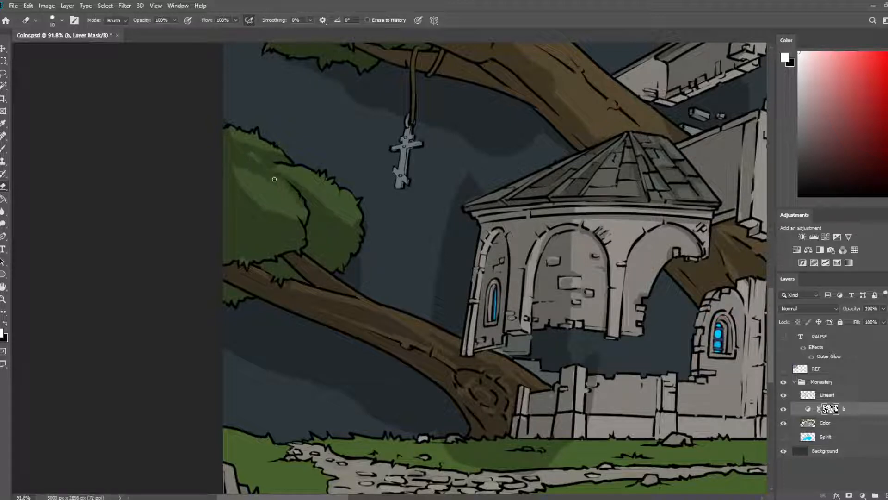
mouse_move(259, 166)
left_mouse_down()
mouse_move(305, 204)
mouse_move(276, 176)
mouse_move(261, 197)
left_mouse_up()
key("b")
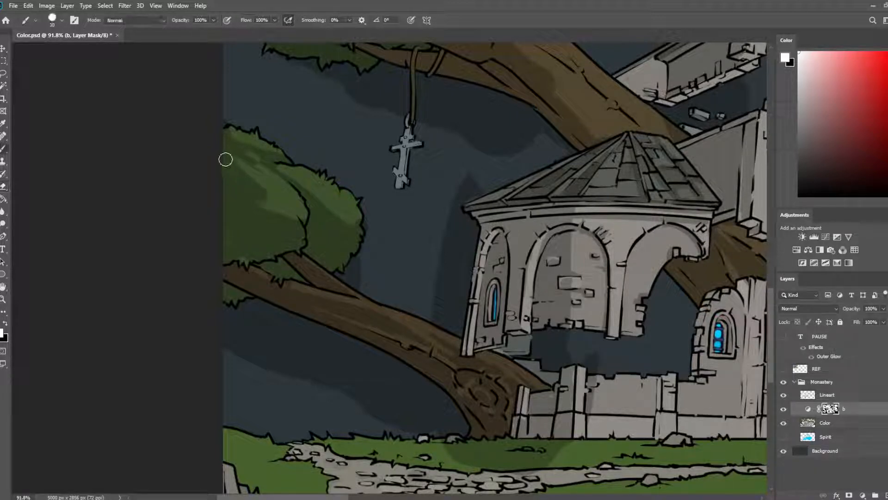
- Erase long curved light streaks down the middle of the front foliage clump, alternating with the Brush
key("e")
mouse_move(224, 159)
left_mouse_down()
mouse_move(260, 187)
mouse_move(261, 197)
mouse_move(235, 183)
mouse_move(263, 213)
mouse_move(222, 169)
mouse_move(269, 220)
left_mouse_up()
key("b")
key("e")
left_click_drag(245, 191, 267, 211)
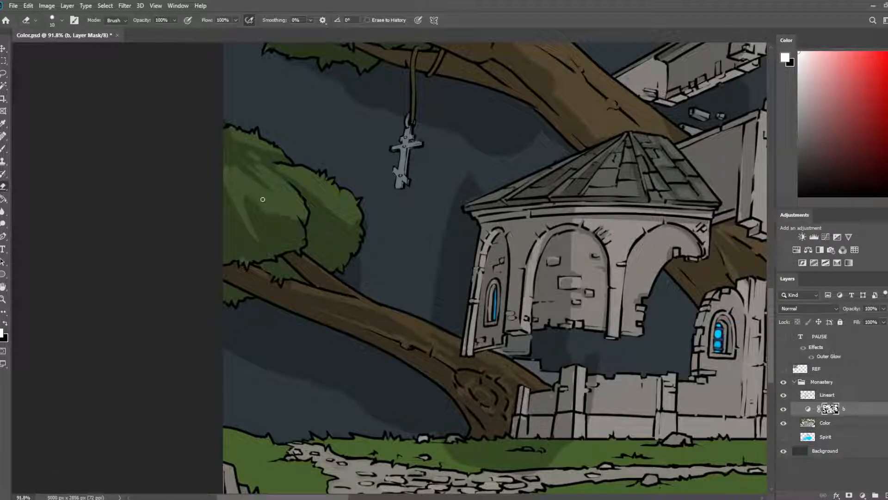
key("b")
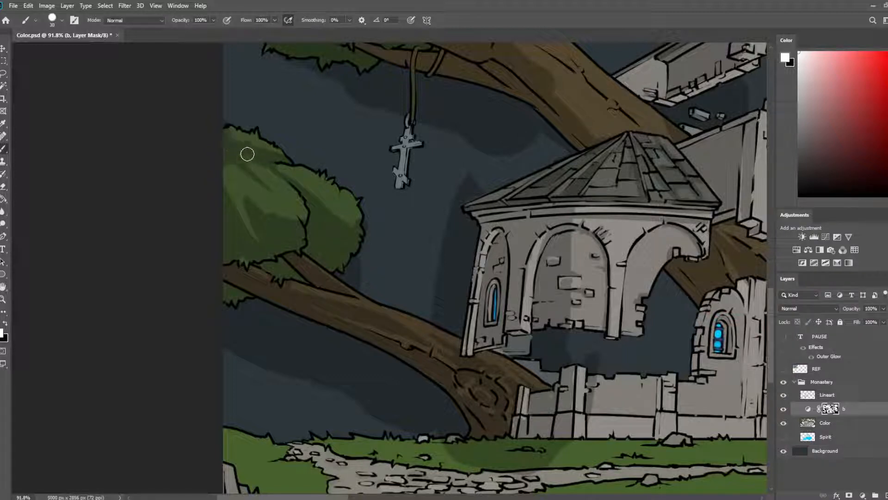
key("e")
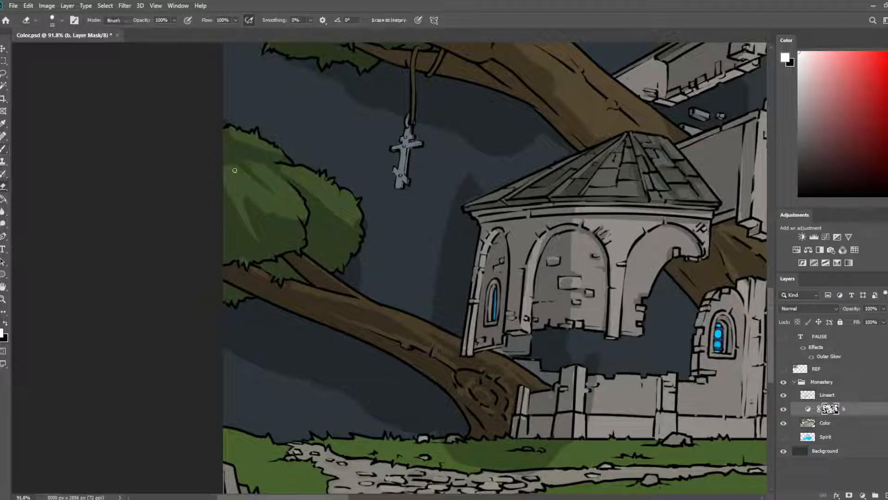
- Refine the leaf-like light and shadow streaks across the front foliage clump down to its lower edge, alternating between Eraser and Brush
key("e")
mouse_move(235, 159)
left_mouse_down()
mouse_move(277, 201)
mouse_move(257, 195)
mouse_move(269, 209)
mouse_move(247, 197)
mouse_move(265, 217)
mouse_move(277, 223)
mouse_move(267, 210)
mouse_move(291, 228)
mouse_move(264, 210)
mouse_move(268, 219)
mouse_move(301, 215)
left_mouse_up()
key("b")
key("e")
key("b")
key("e")
key("b")
key("e")
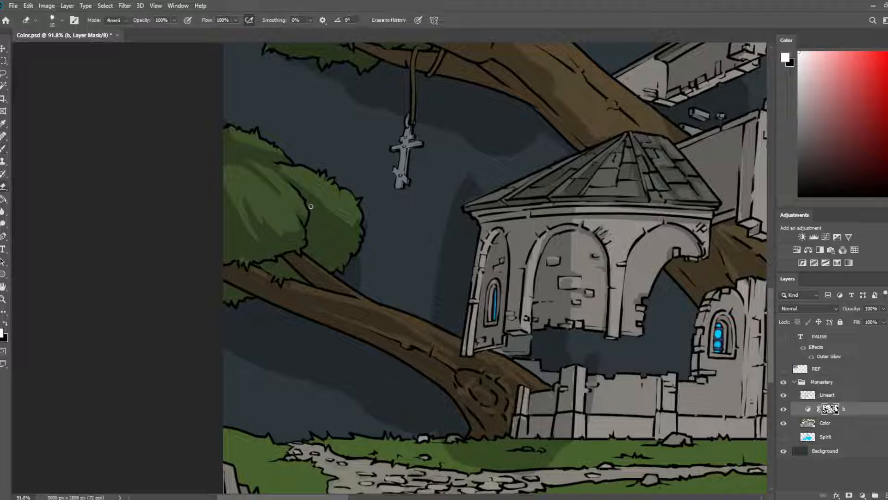
key("b")
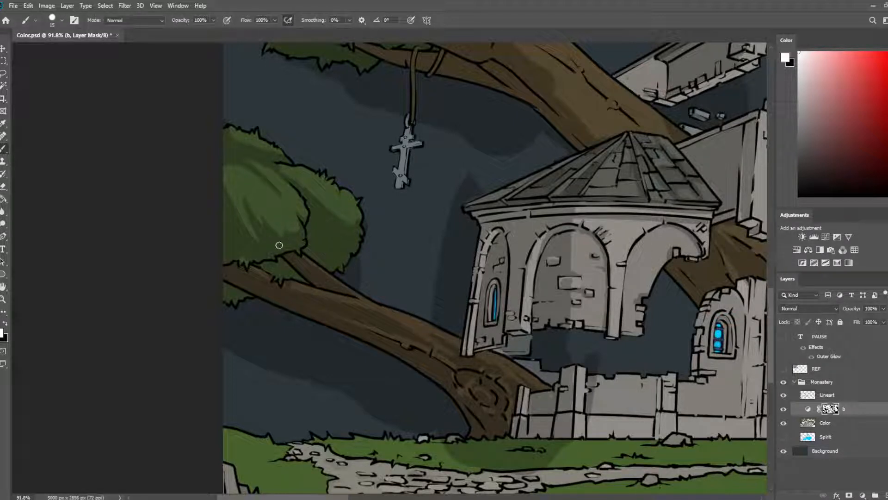
- Erase light streaks into the shadow along the outer edge and inner side of the rear foliage clump
key("e")
left_click_drag(361, 231, 353, 255)
key("b")
key("e")
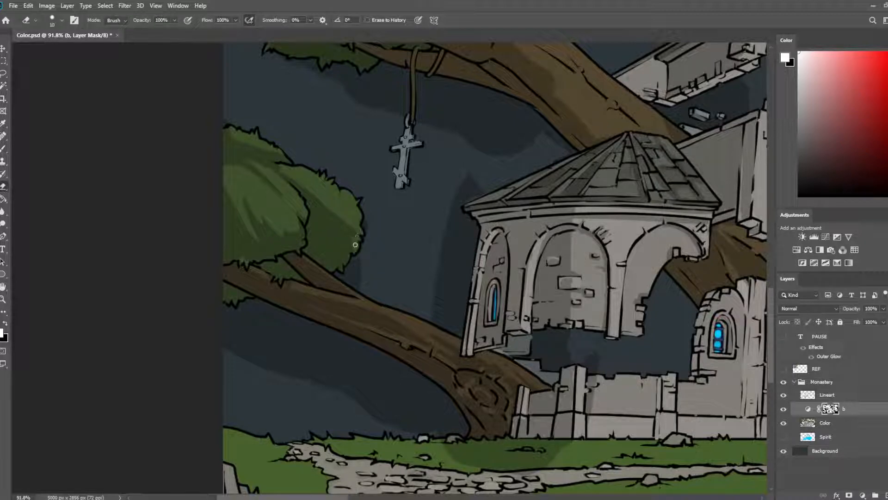
left_click_drag(319, 200, 362, 245)
mouse_move(322, 211)
left_mouse_down()
mouse_move(349, 228)
mouse_move(309, 196)
left_mouse_up()
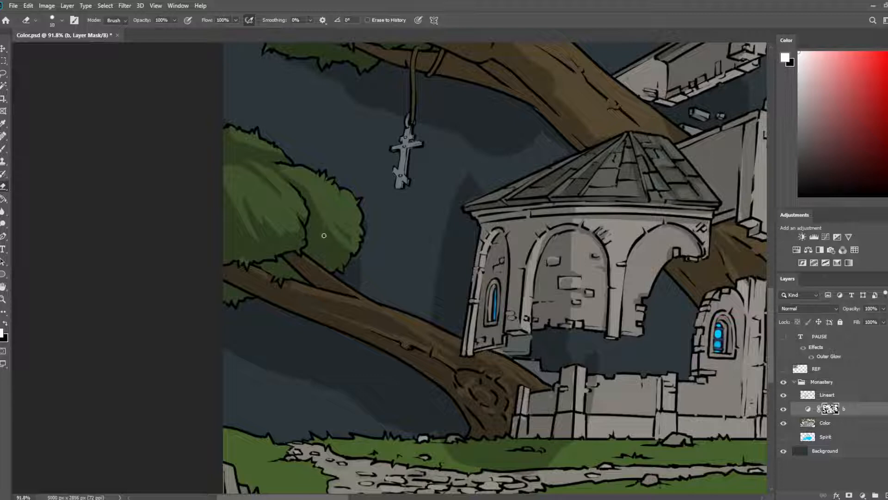
- Brush darker streaks back into the rear foliage clump and along its border with the front clump
key("b")
mouse_move(341, 240)
left_mouse_down()
mouse_move(337, 216)
mouse_move(348, 247)
mouse_move(339, 210)
left_mouse_up()
key("e")
key("b")
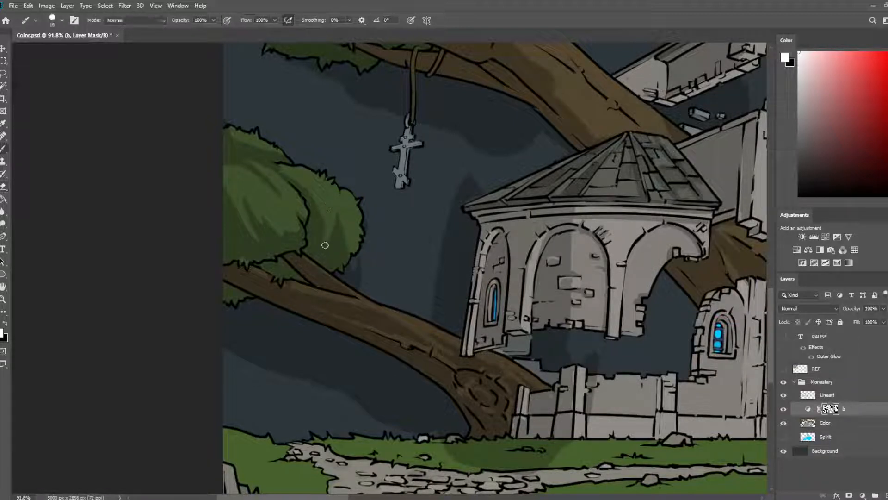
left_click_drag(311, 199, 313, 184)
key("e")
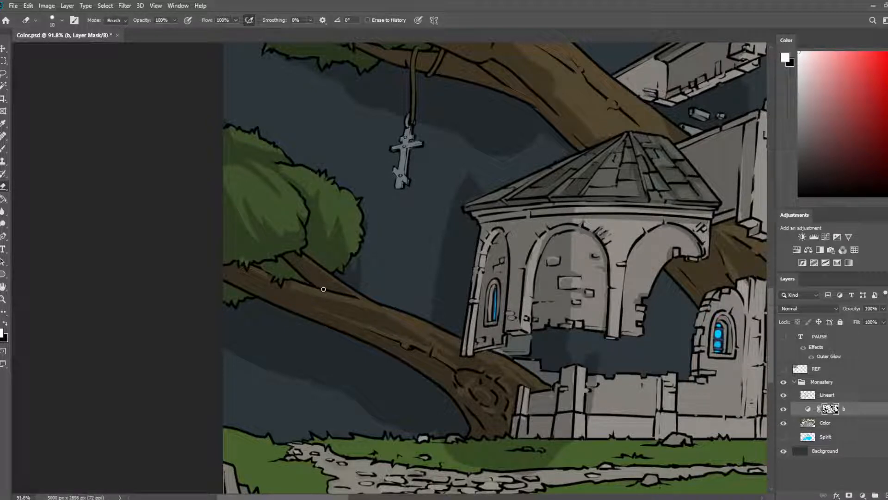
- Brush shadow onto the small branch beneath the foliage, save the document and flip the canvas view horizontally
key("b")
left_click_drag(300, 262, 323, 288)
key("e")
key("b")
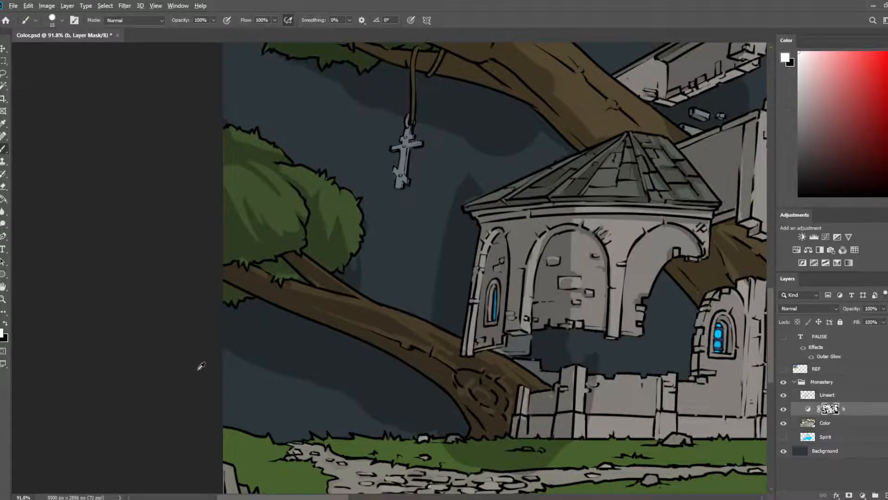
scroll(199, 370, "down", 18)
key("ctrl+s")
key("ctrl+shift+h")
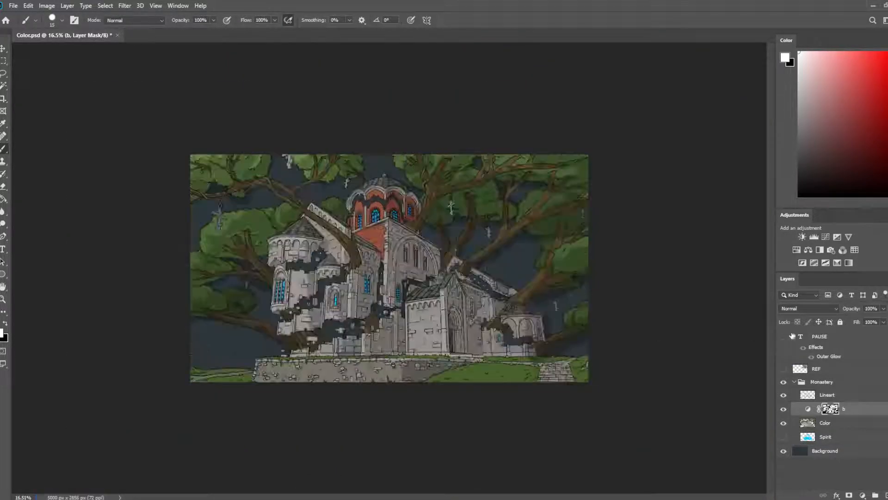
- Brush shadows on the church's ruined side wall and the pilaster beside the small arched window near the pavilion
scroll(687, 307, "up", 5)
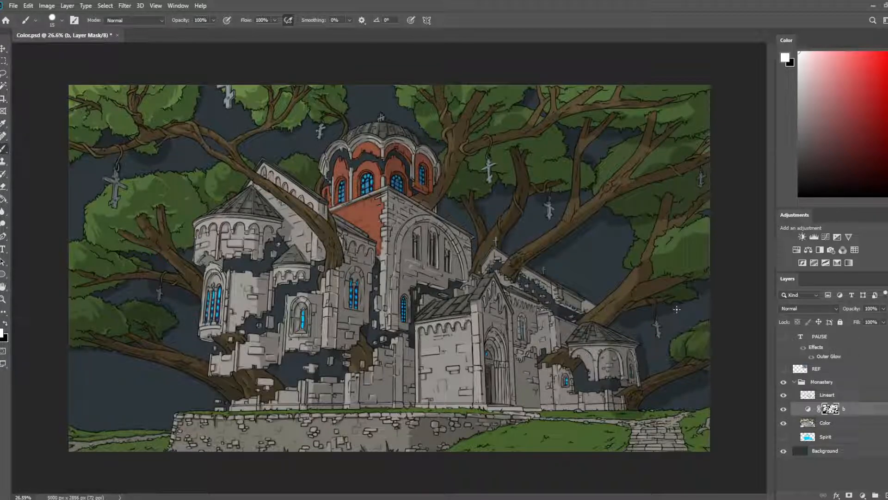
scroll(581, 246, "up", 5)
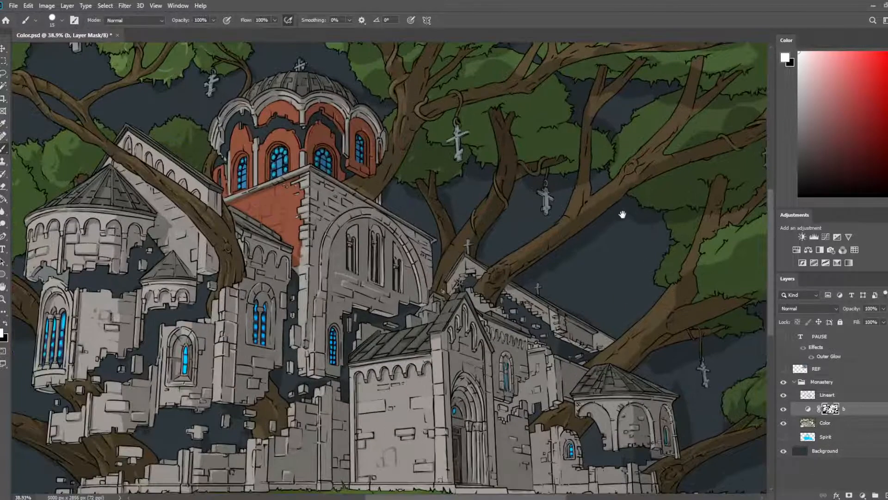
scroll(621, 226, "down", 4)
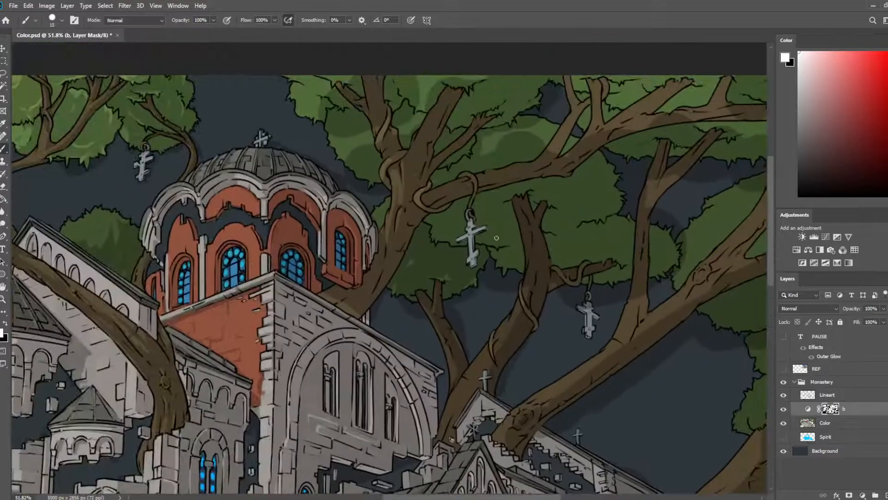
scroll(410, 181, "down", 3)
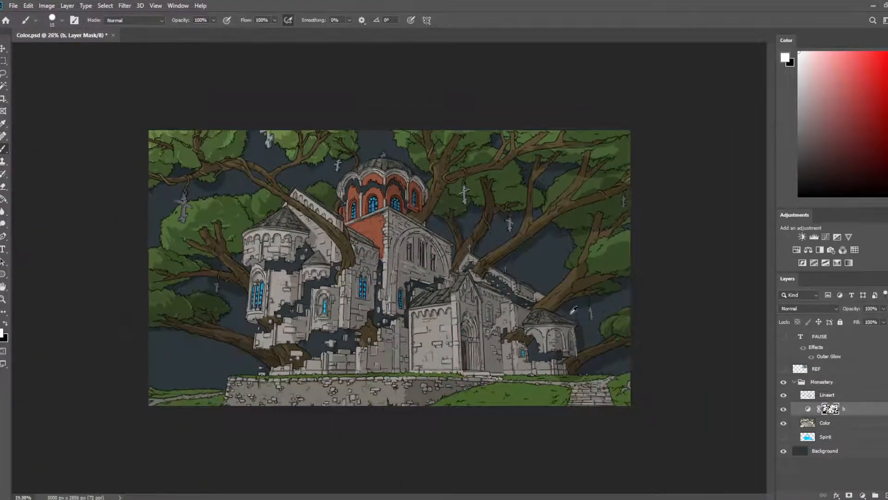
scroll(609, 310, "up", 2)
scroll(605, 314, "up", 3)
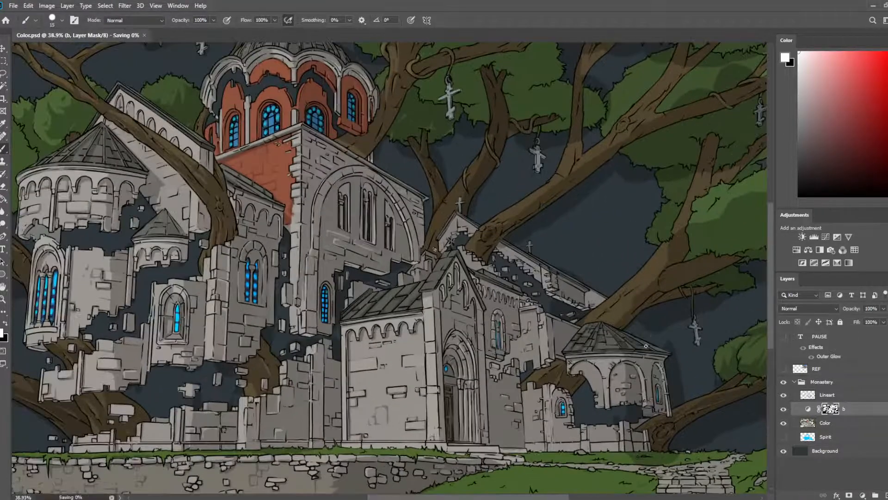
scroll(521, 241, "up", 1)
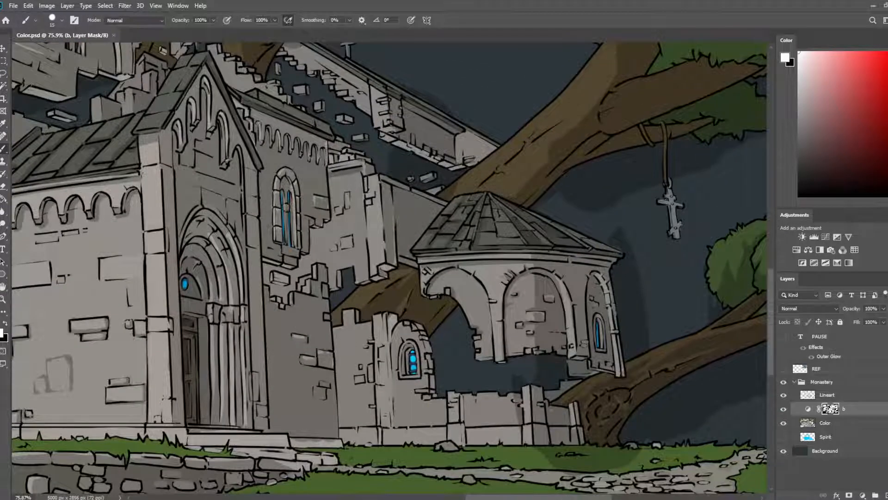
left_click_drag(388, 189, 390, 225)
key("e")
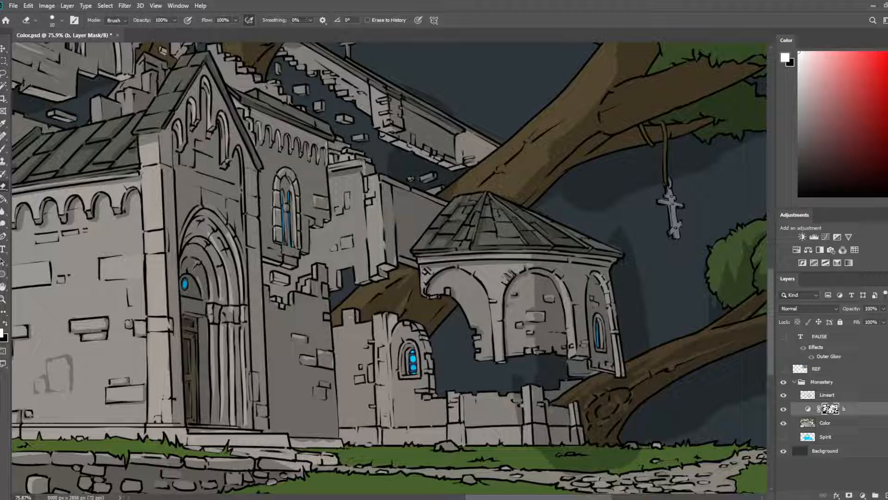
key("b")
left_click_drag(386, 319, 393, 419)
left_click_drag(388, 364, 386, 325)
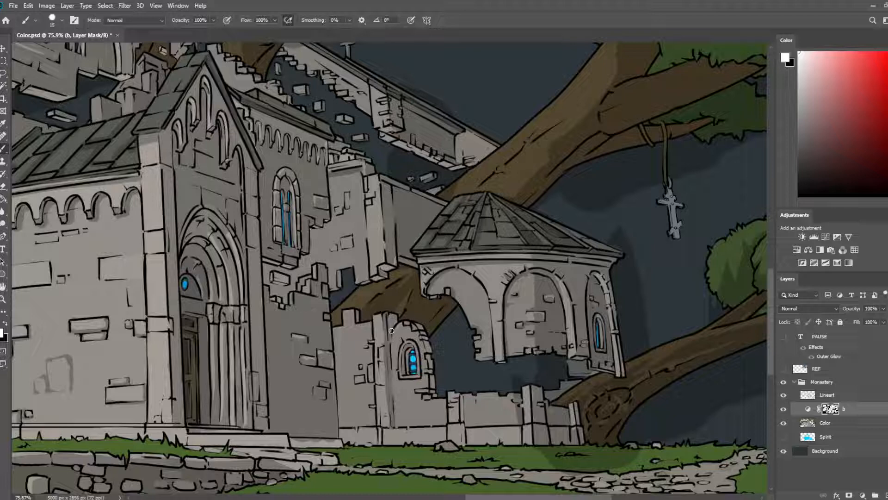
- On the Lineart layer, draw and erase the contour at the base of the pilaster beside the small arched window
key("e")
key("b")
left_click(849, 395)
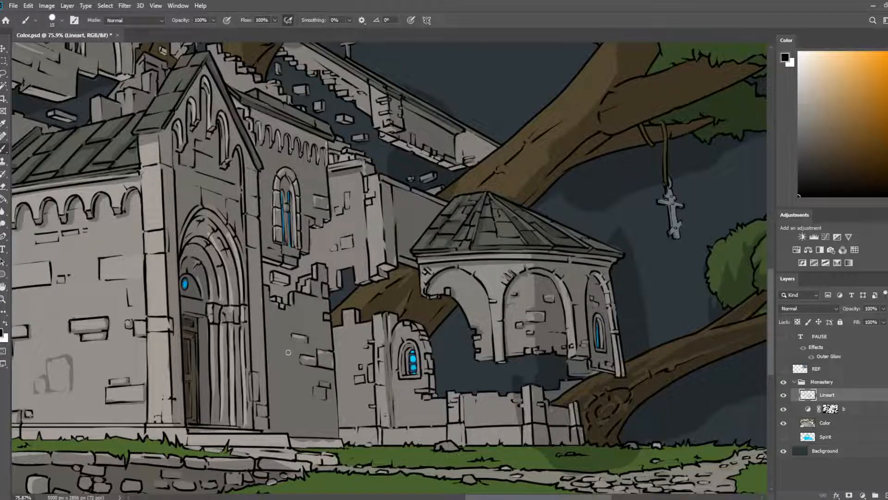
key("bracketleft")
key("bracketleft")
key("e")
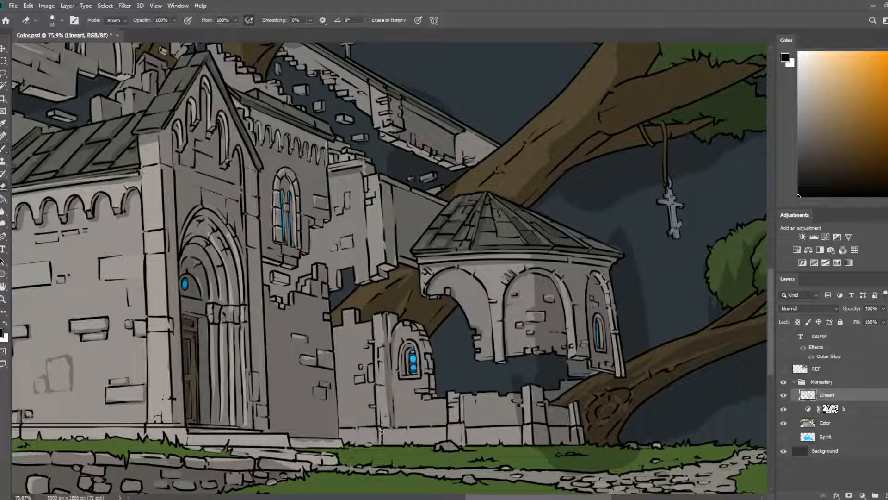
left_click_drag(381, 439, 391, 431)
key("b")
key("e")
key("b")
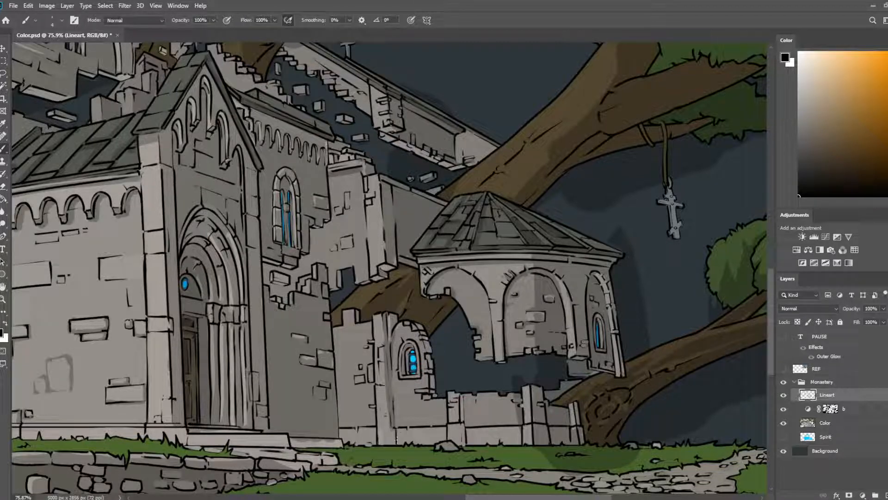
- Redraw and erase parts of the pilaster's vertical contour from its base up towards the small arched window
key("e")
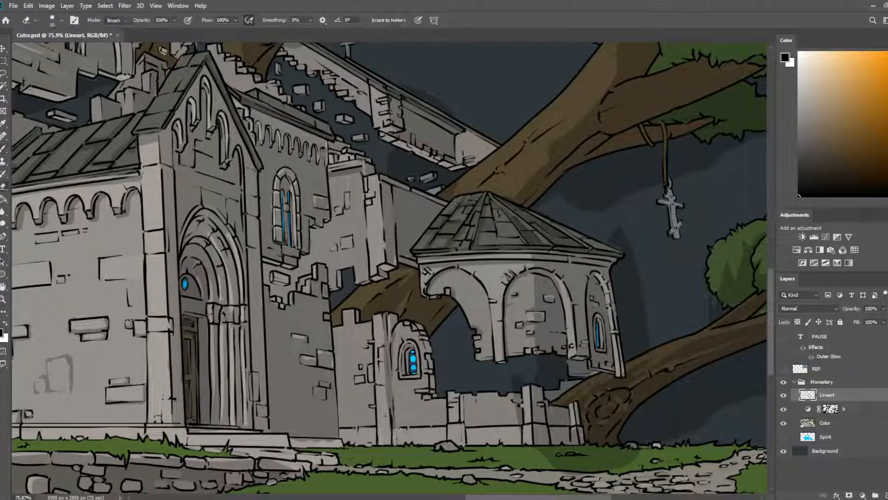
key("b")
key("e")
key("b")
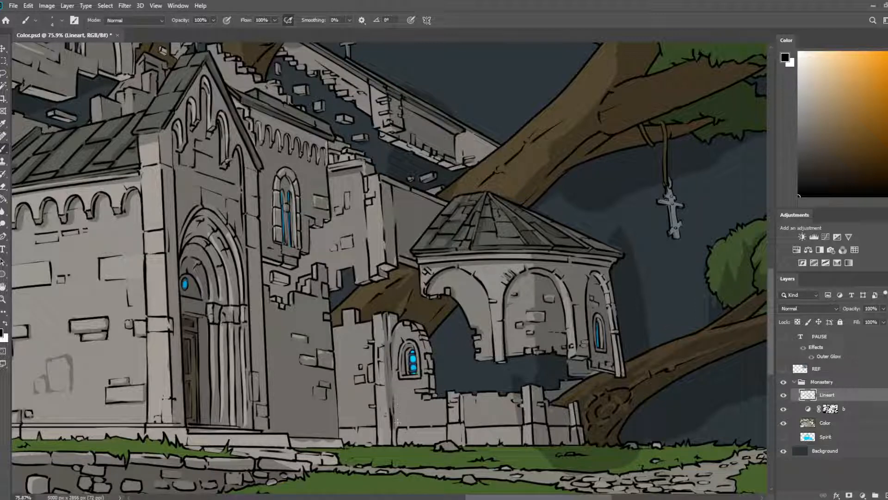
key("e")
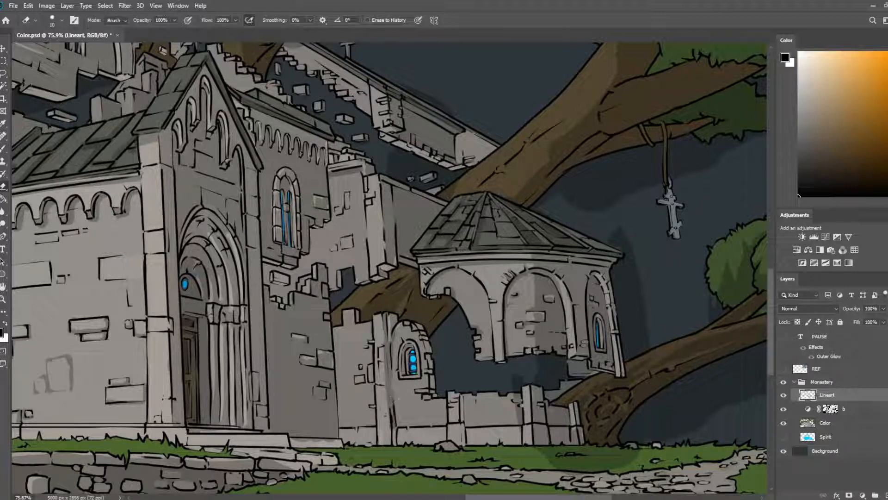
left_click_drag(392, 423, 394, 385)
- On layer b's mask, brush and erase shadow along the pilaster and the ruined wall below the small arched window
left_click(831, 408)
key("x")
key("b")
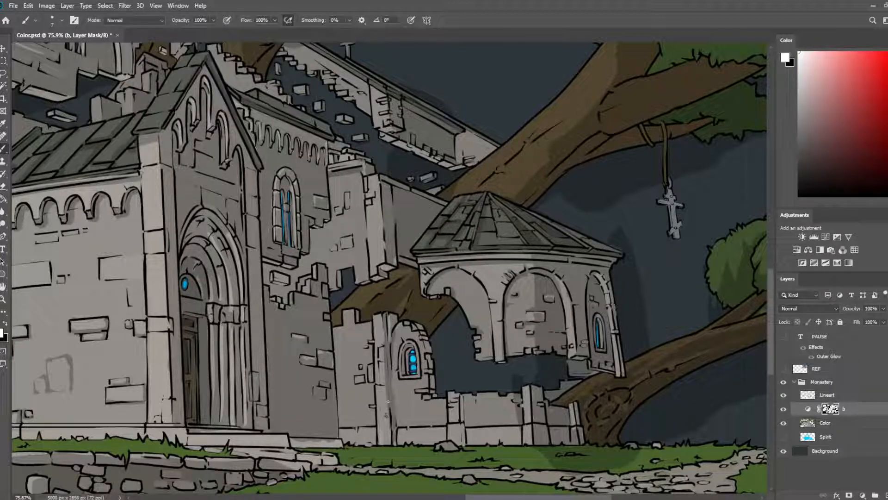
key("e")
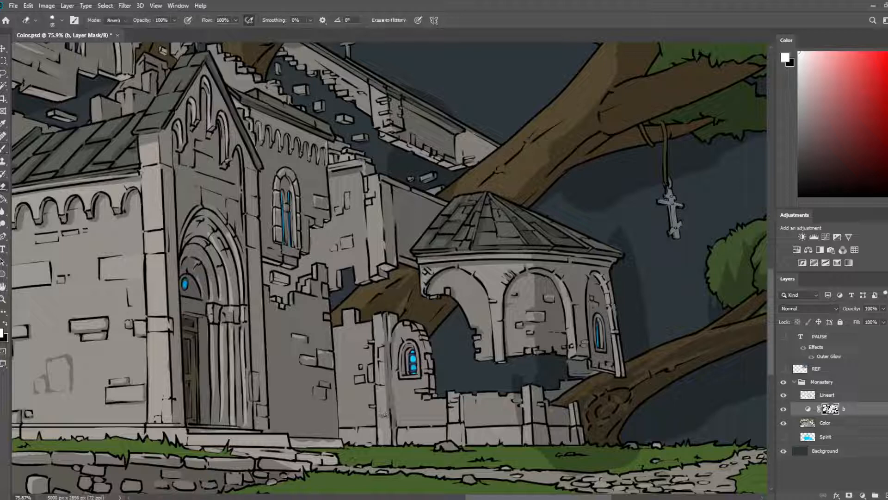
key("b")
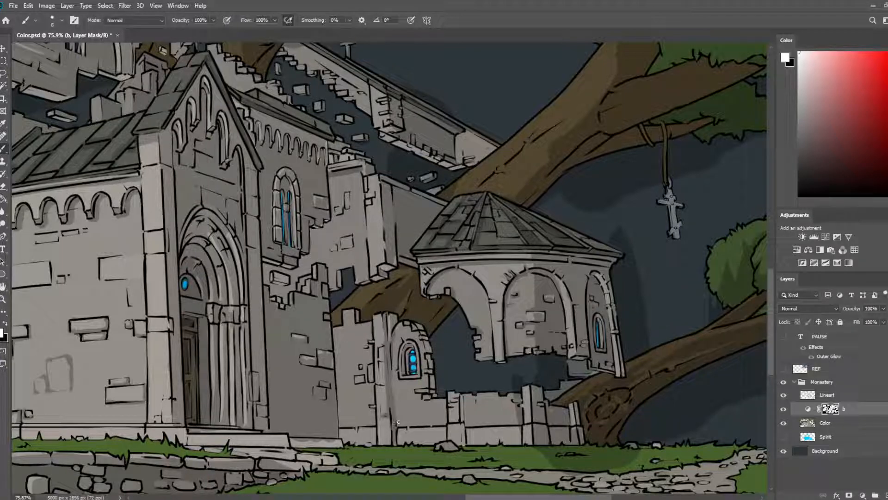
key("bracketright")
key("bracketright")
key("bracketright")
key("bracketleft")
key("bracketleft")
key("bracketleft")
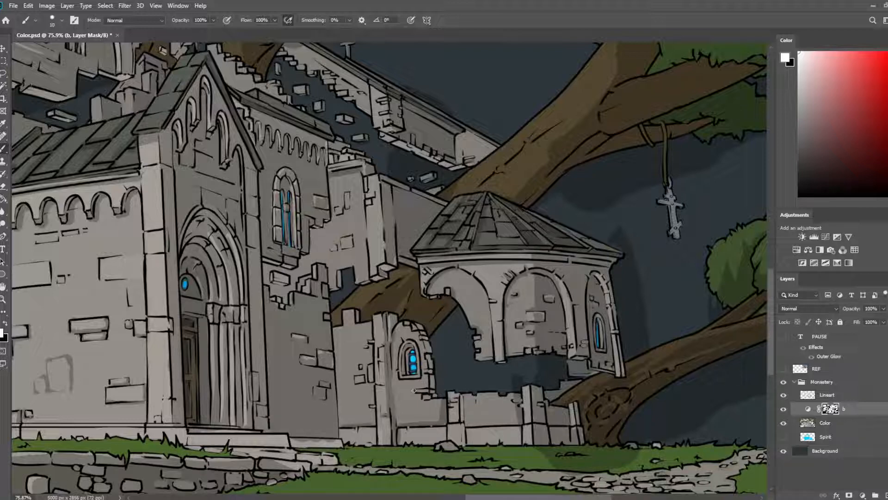
key("e")
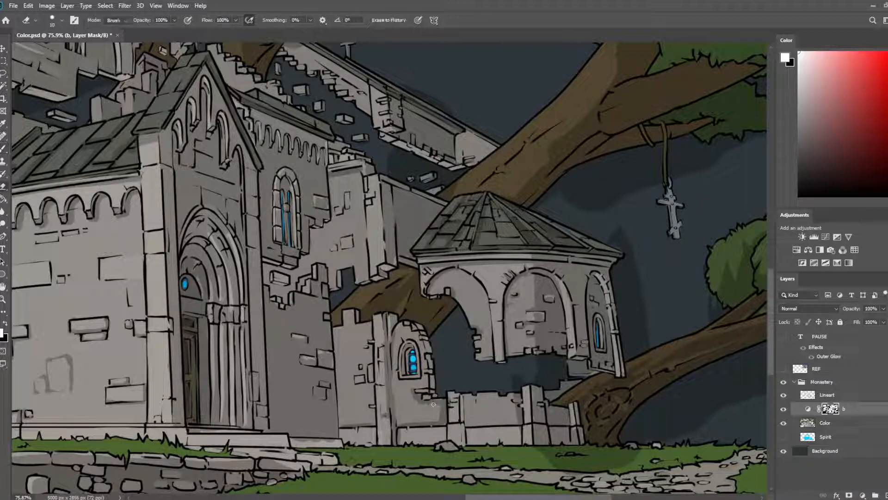
key("b")
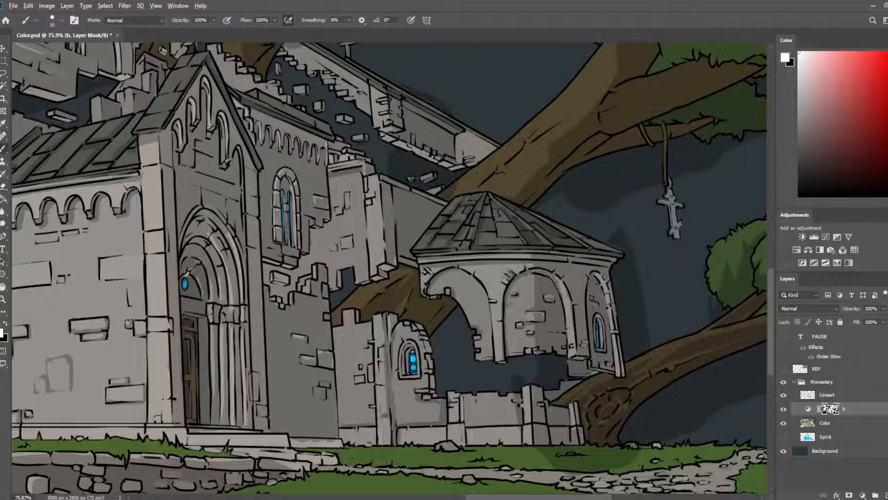
- Flip the canvas view horizontally and save the document
scroll(188, 273, "down", 5)
key("ctrl+shift+h")
key("ctrl+s")
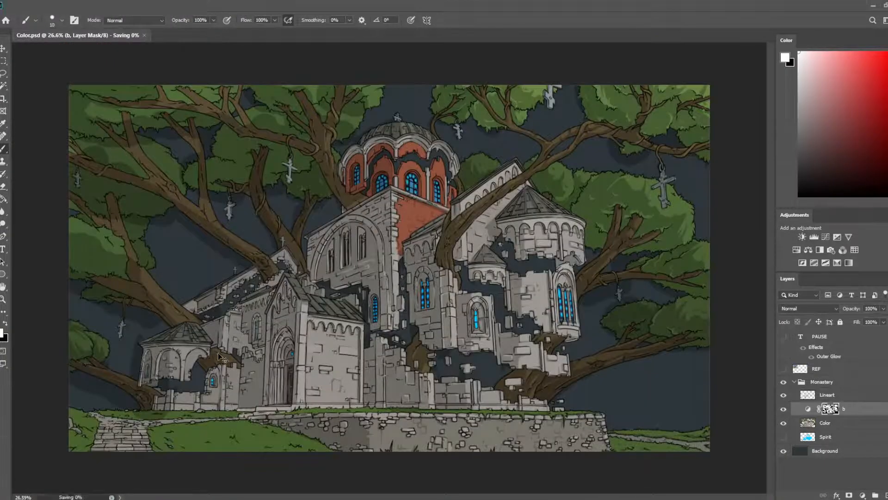
- Erase and brush small shadow corrections on the pilaster and the wall beneath the small arched window
scroll(250, 350, "up", 8)
left_click_drag(276, 368, 321, 280)
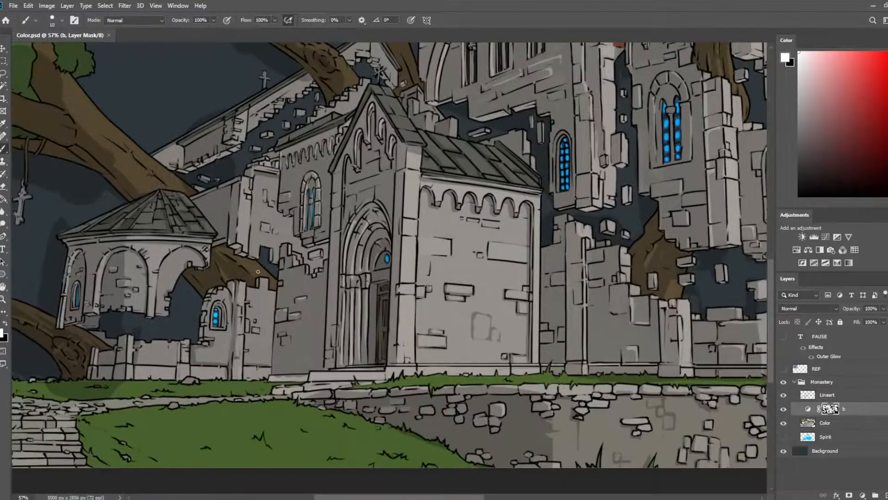
key("e")
left_click_drag(235, 326, 235, 357)
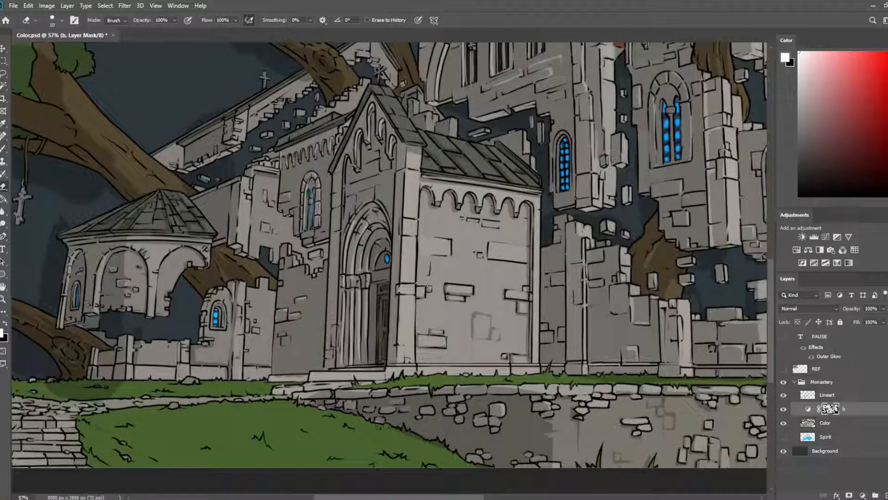
key("b")
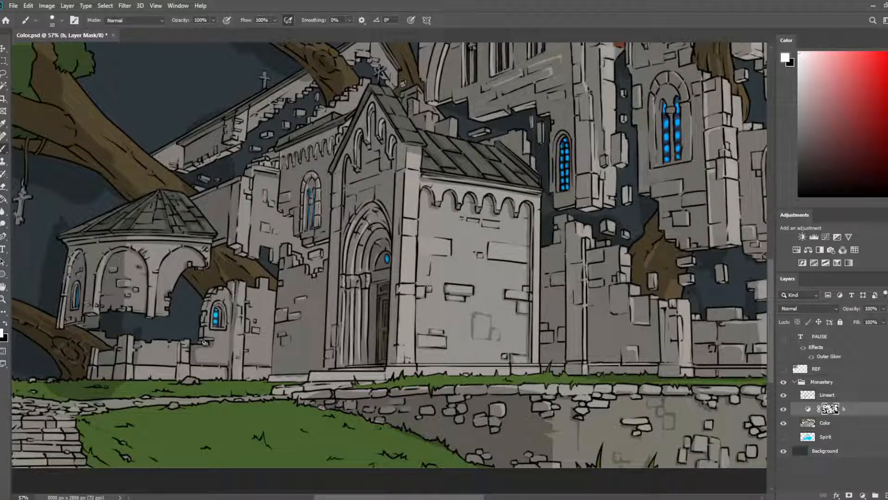
key("e")
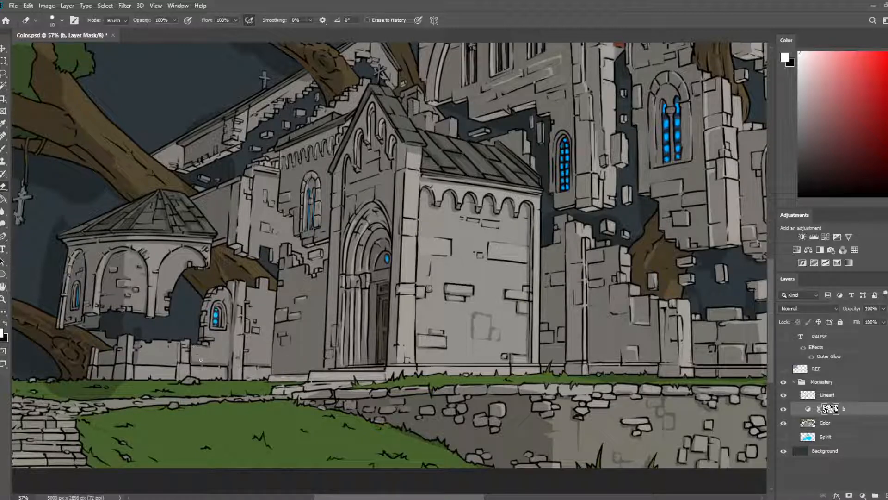
key("b")
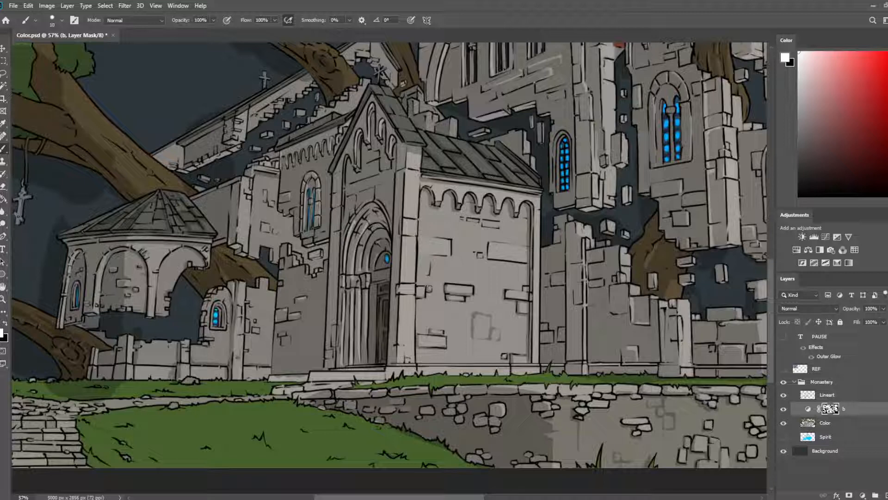
- Brush shadow onto the low ruined wall beside its short pillar and along the pilaster by the small arched window
key("bracketright")
key("bracketright")
key("bracketright")
key("bracketright")
key("bracketright")
left_click_drag(175, 347, 175, 375)
key("bracketleft")
key("bracketleft")
key("bracketleft")
left_click_drag(227, 328, 228, 364)
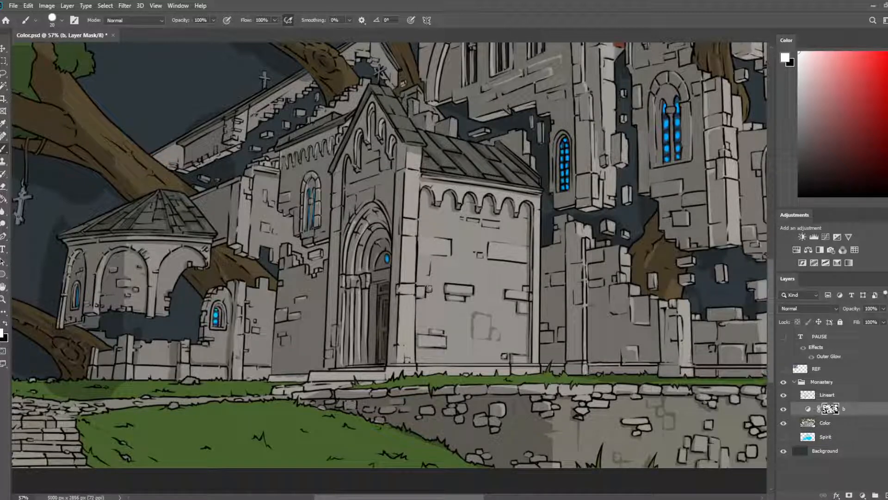
- Try brushing a shadow on the ruined wall where it meets the church's side wall
left_click_drag(273, 293, 265, 379)
key("ctrl+z")
left_click_drag(273, 327, 270, 360)
key("ctrl+z")
- Brush and erase shadows across the stone steps in front of the church portal
key("e")
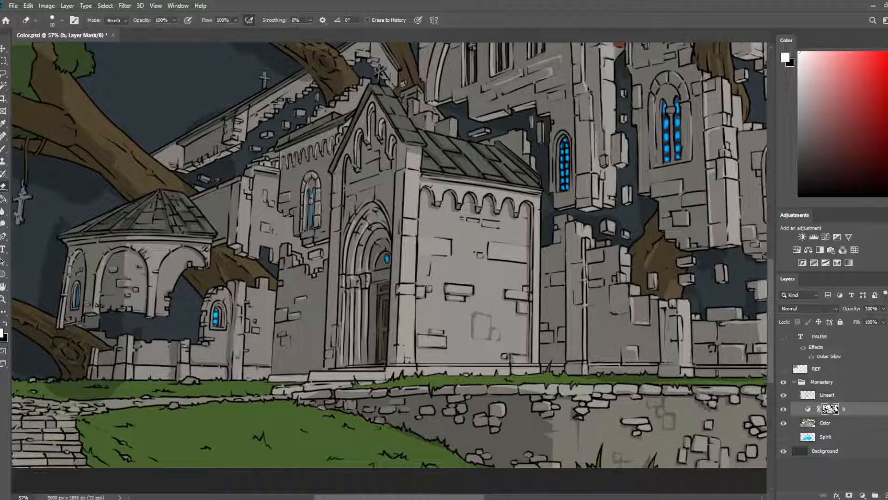
key("b")
left_click_drag(317, 396, 459, 329)
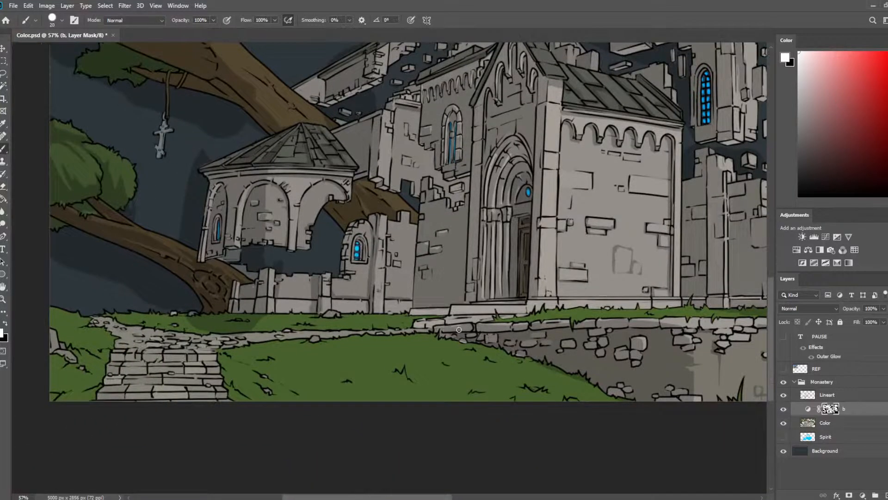
key("e")
key("b")
key("e")
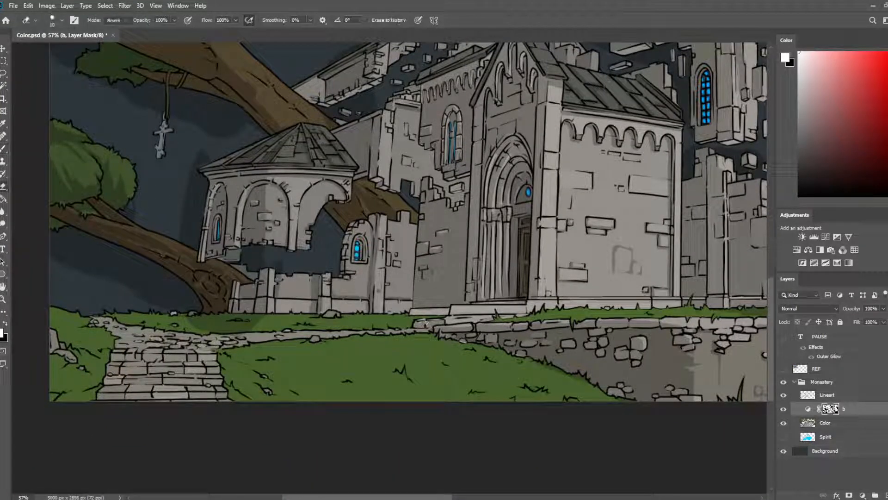
mouse_move(427, 324)
left_mouse_down()
mouse_move(496, 320)
mouse_move(452, 308)
mouse_move(528, 305)
left_mouse_up()
key("b")
key("e")
key("b")
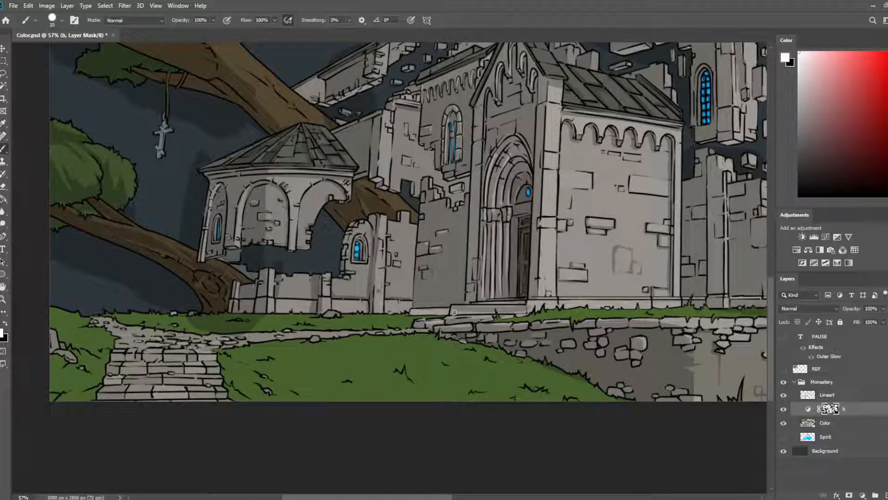
- Brush and erase shadow along the upper entrance step, then save the document
mouse_move(454, 312)
left_mouse_down()
mouse_move(514, 311)
mouse_move(521, 303)
left_mouse_up()
key("e")
key("b")
key("e")
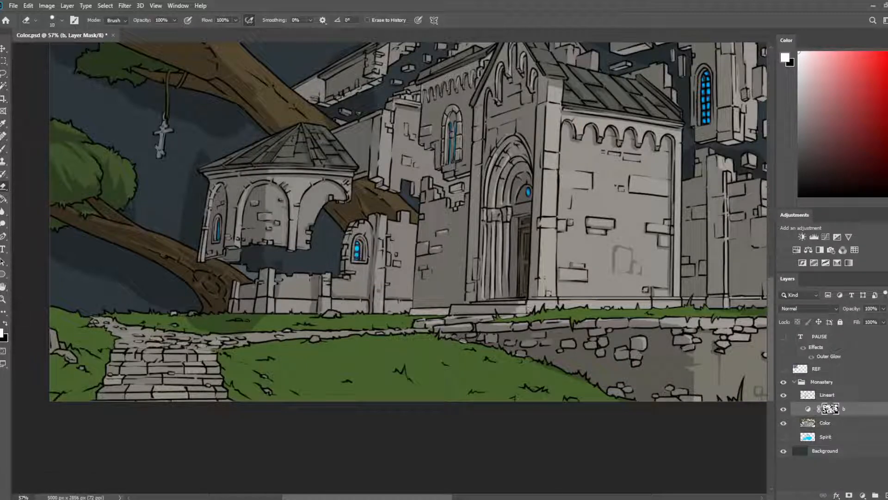
scroll(608, 265, "up", 5)
key("ctrl+s")
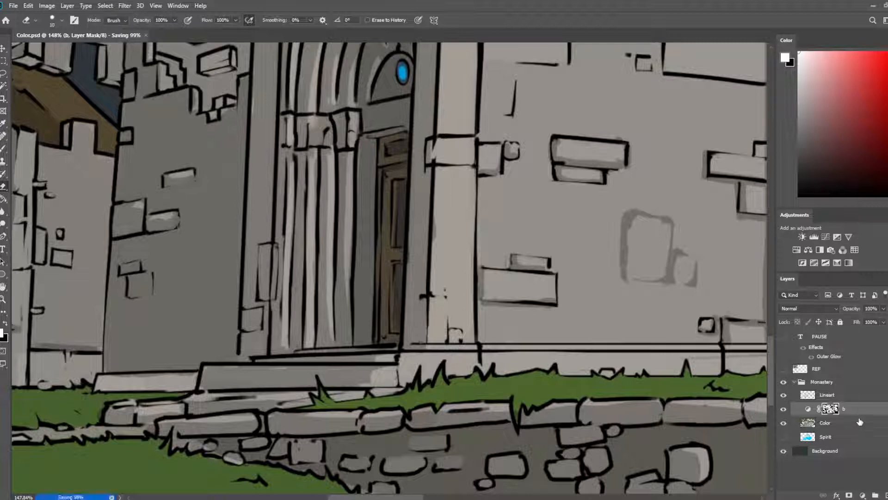
- On the Lineart layer, refine the upper entrance step's contour by erasing along its top edge with a smaller brush
key("x")
left_click(846, 395)
key("b")
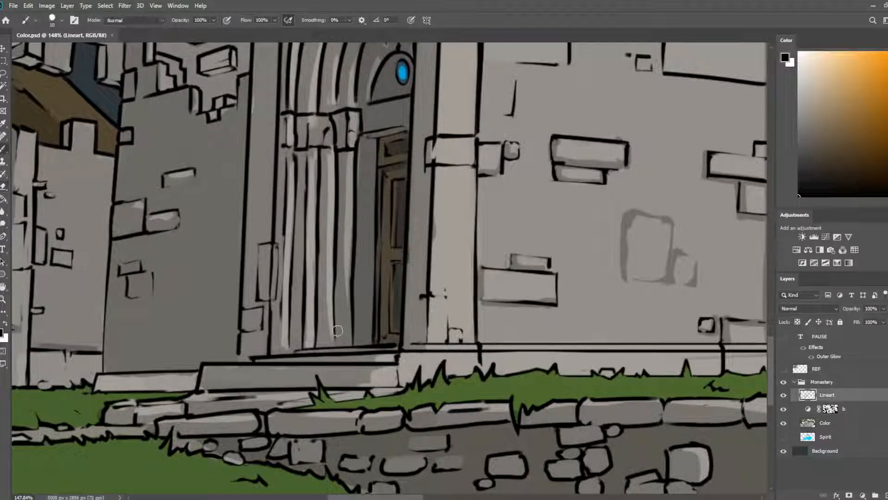
key("bracketleft")
key("bracketleft")
key("bracketleft")
key("bracketleft")
left_click_drag(422, 367, 660, 275)
key("e")
left_click_drag(435, 265, 562, 267)
key("b")
key("e")
left_click_drag(464, 275, 628, 270)
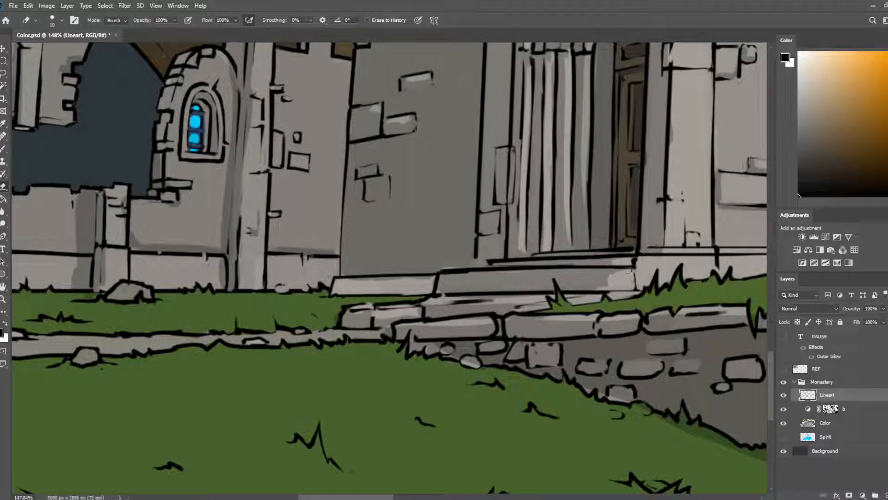
- Draw short vertical joint lines in the entrance steps near the portal and clean up their edges
key("b")
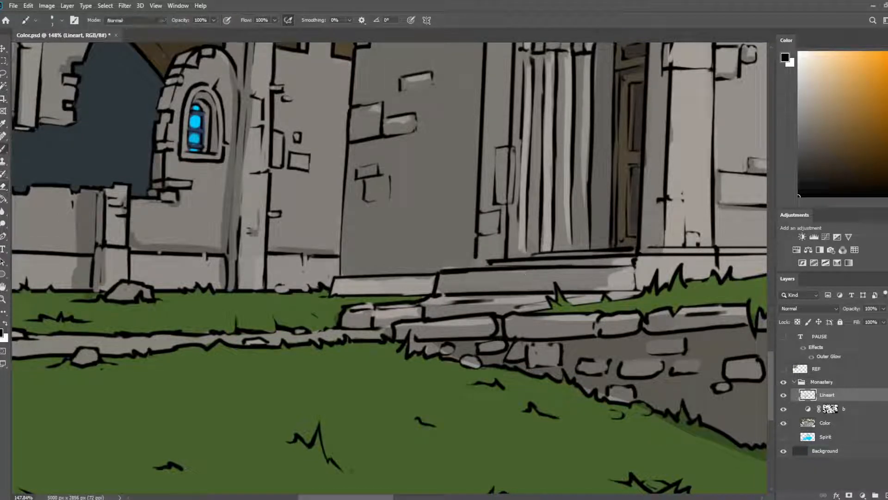
mouse_move(601, 269)
left_mouse_down()
mouse_move(602, 295)
mouse_move(604, 266)
mouse_move(594, 290)
mouse_move(597, 272)
left_mouse_up()
key("e")
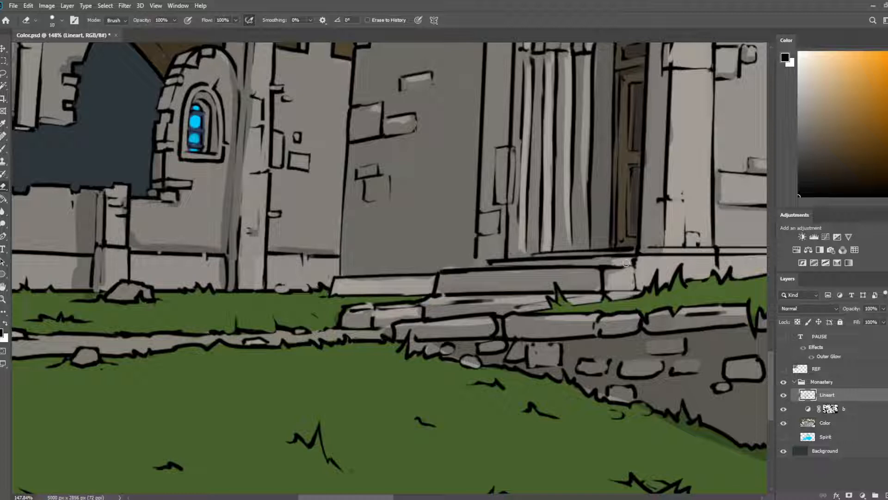
key("b")
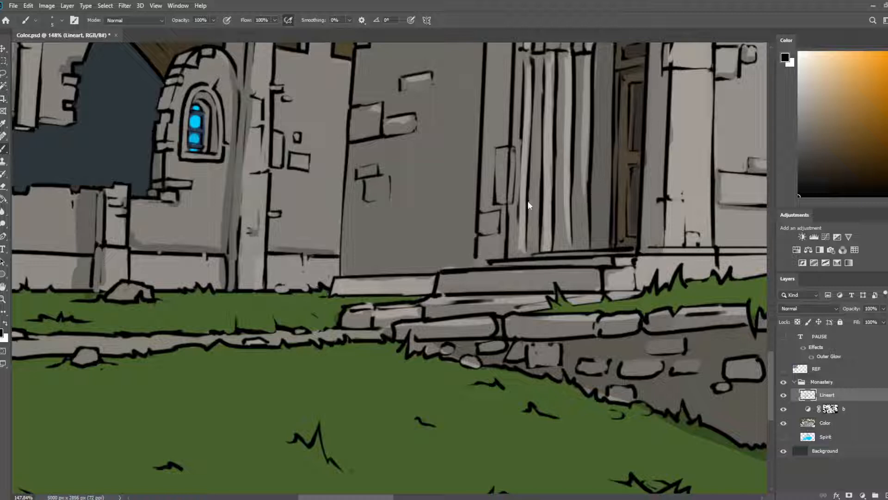
- Make the Color layer active for painting
key("alt+bracketleft")
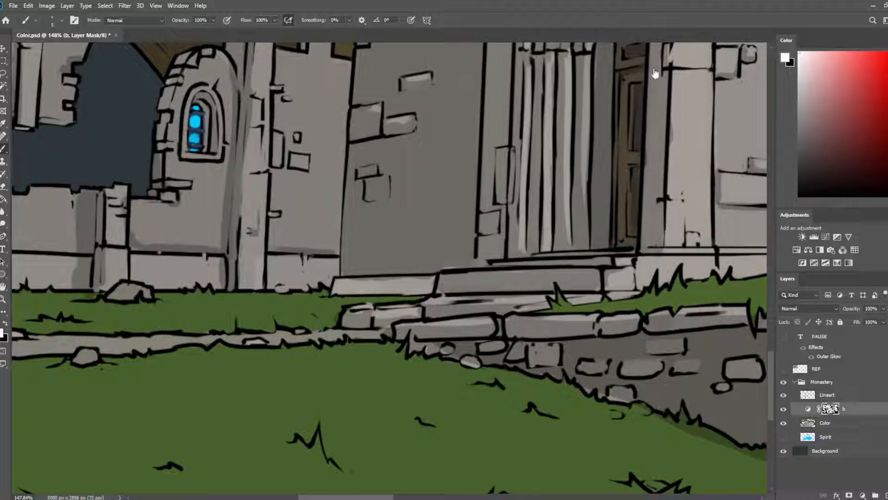
left_click(830, 426)
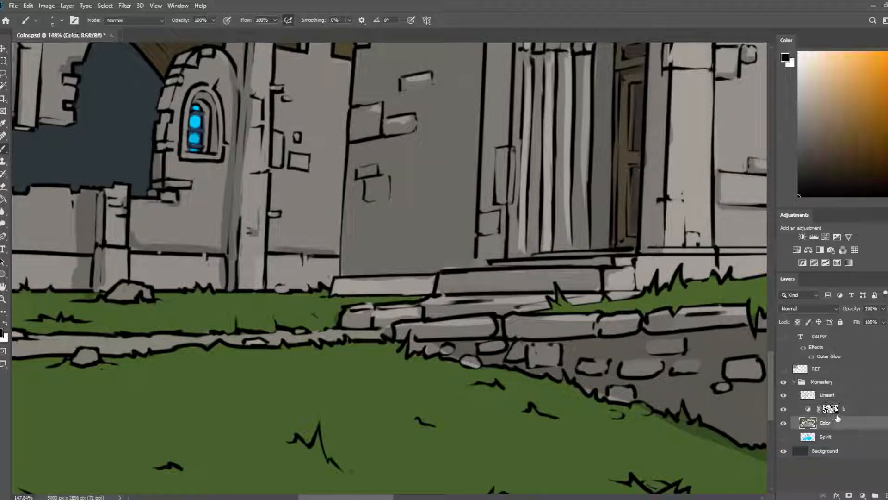
- Touch up the shading on the stone steps below the church entrance, working on the b adjustment layer's mask
left_click(838, 411)
key("e")
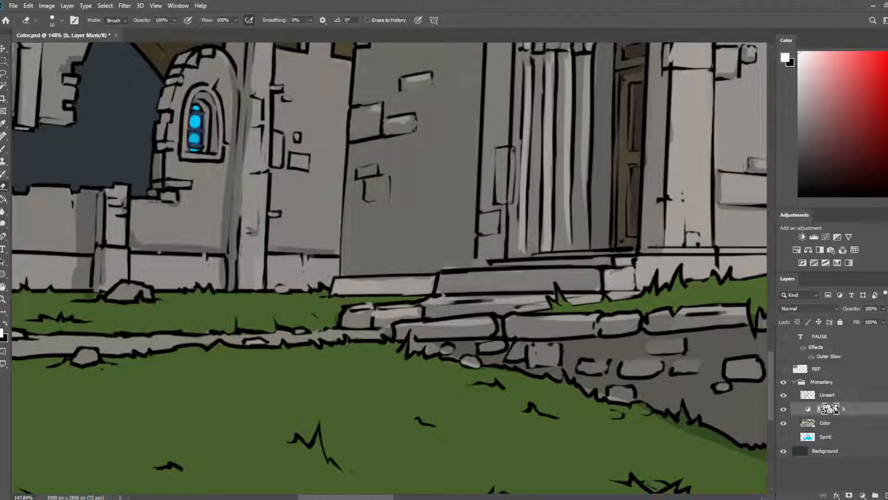
key("b")
mouse_move(591, 293)
left_mouse_down()
mouse_move(513, 314)
mouse_move(650, 290)
mouse_move(620, 278)
mouse_move(675, 270)
mouse_move(486, 238)
mouse_move(554, 259)
mouse_move(509, 280)
left_mouse_up()
key("e")
key("b")
- Flip the canvas horizontally and save the document
scroll(471, 240, "down", 10)
key("ctrl+shift+h")
key("ctrl+s")
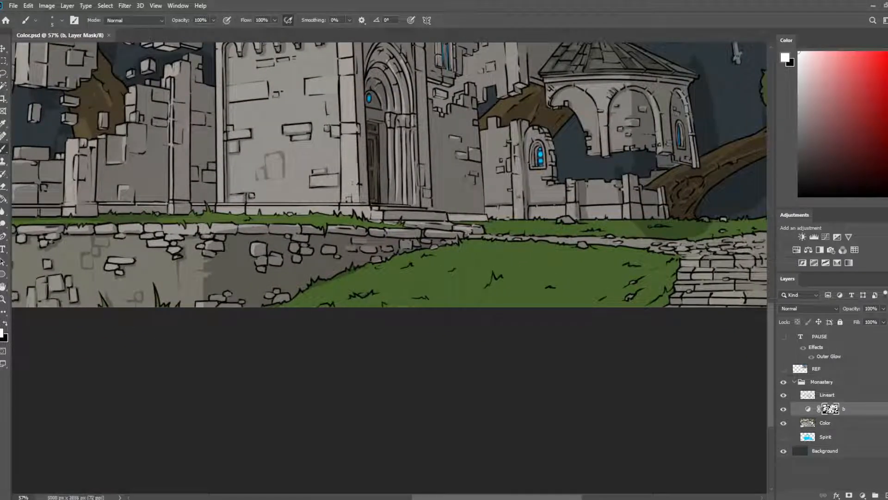
- Paint and clean up a small shadow on the grass beside the end of the entrance steps
left_click_drag(475, 229, 471, 228)
key("e")
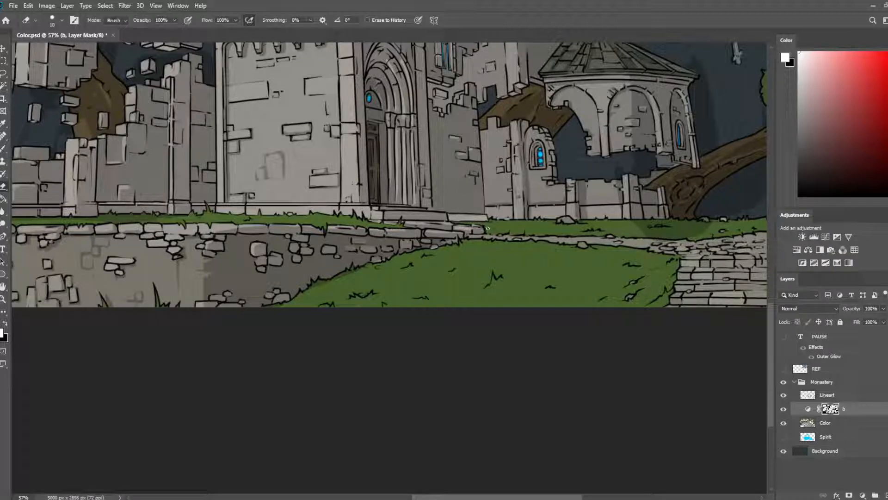
key("b")
key("e")
scroll(500, 246, "up", 3)
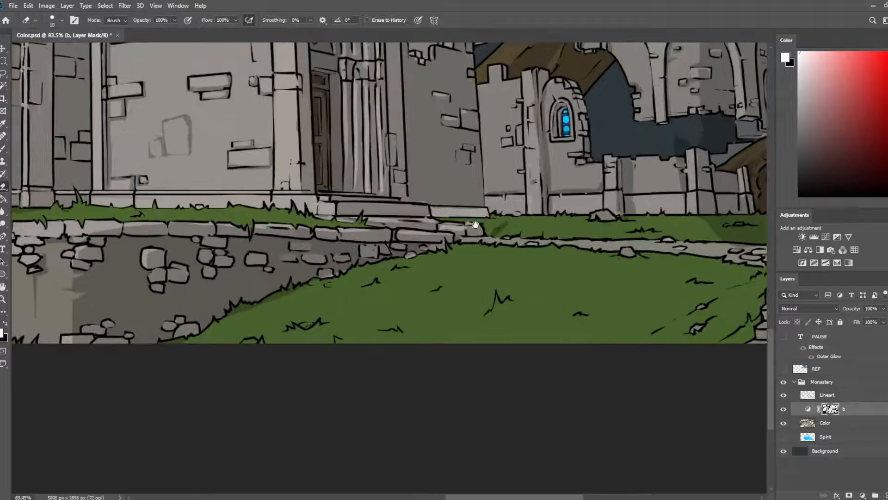
left_click_drag(499, 246, 572, 233)
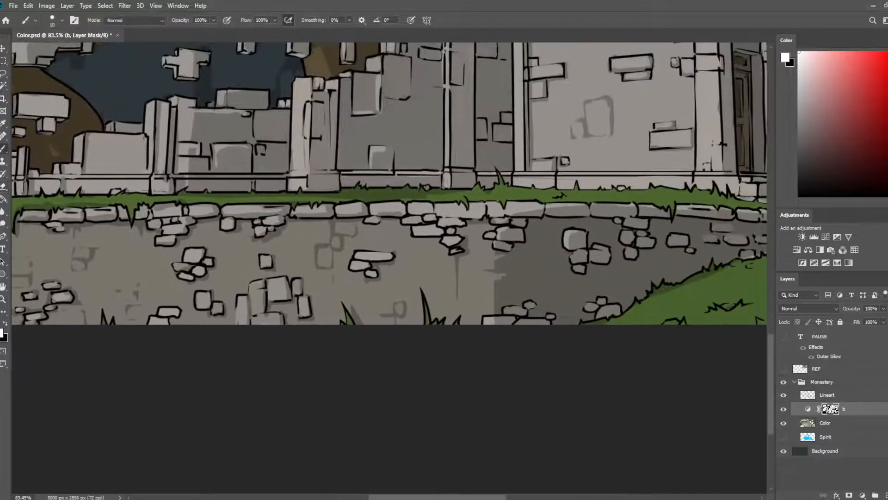
- Mirror the canvas back and save the file
left_click_drag(600, 171, 509, 280)
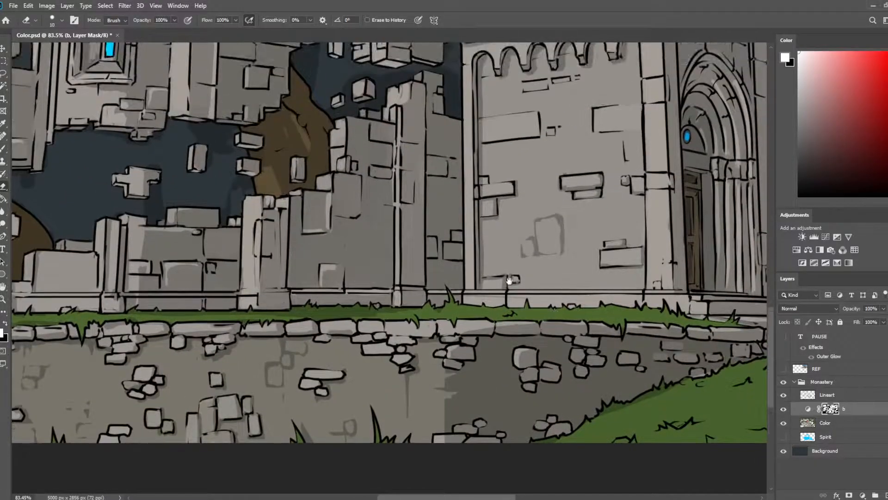
key("ctrl+0")
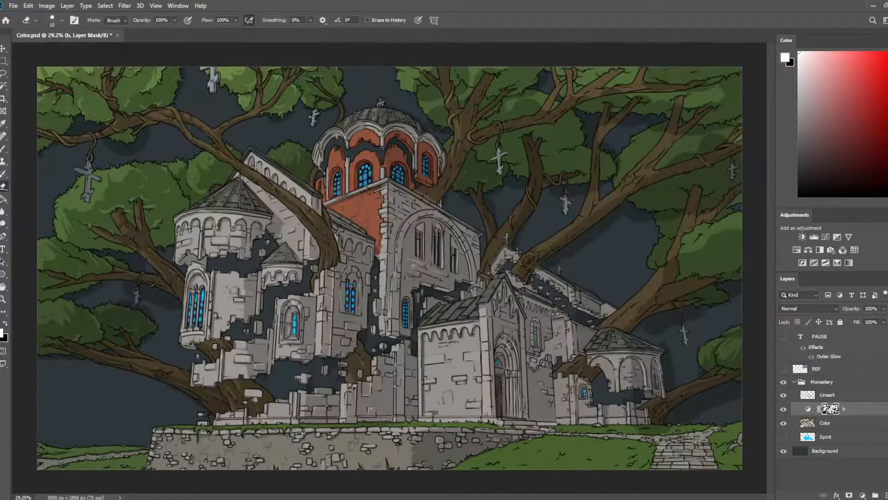
key("ctrl+shift+h")
key("ctrl+s")
- Paint and refine shading along the stone base of the porch wall beside the church door
scroll(363, 448, "up", 7)
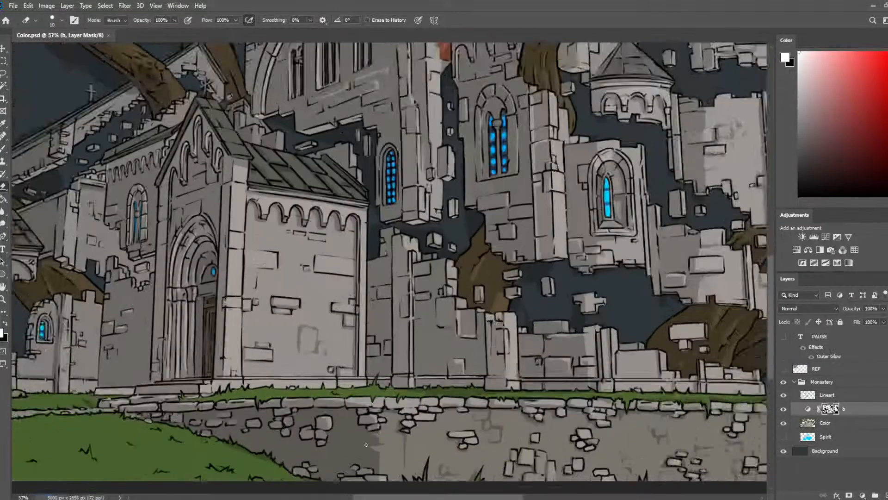
scroll(367, 445, "up", 6)
key("b")
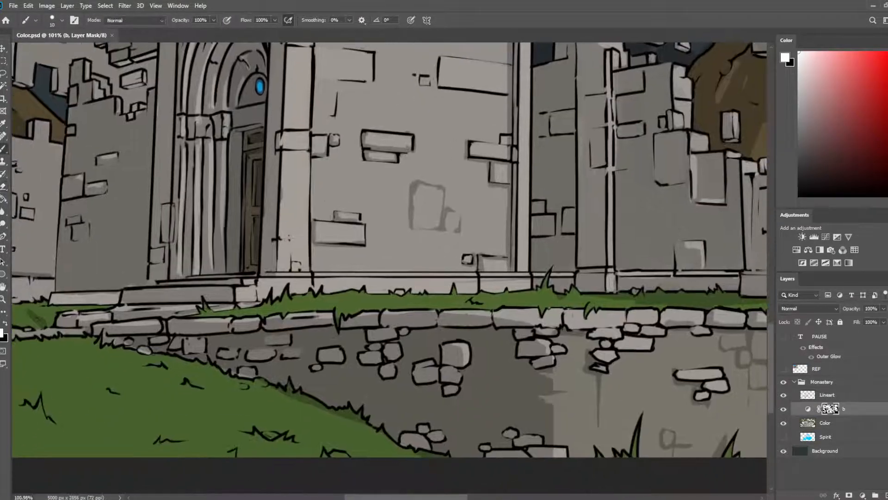
left_click_drag(312, 293, 318, 274)
mouse_move(260, 279)
left_mouse_down()
mouse_move(259, 299)
mouse_move(268, 279)
mouse_move(269, 294)
mouse_move(273, 279)
mouse_move(271, 286)
mouse_move(319, 289)
left_mouse_up()
key("e")
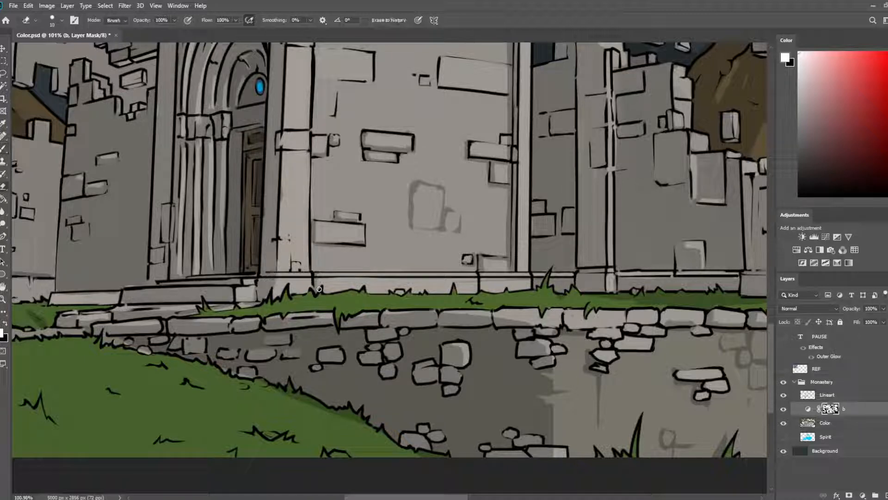
key("b")
left_click_drag(479, 278, 482, 284)
key("e")
- Hide and reshow the Lineart layer to check the shading, reselect the b layer's mask and save
left_click(783, 394)
left_click(783, 395)
left_click(828, 395)
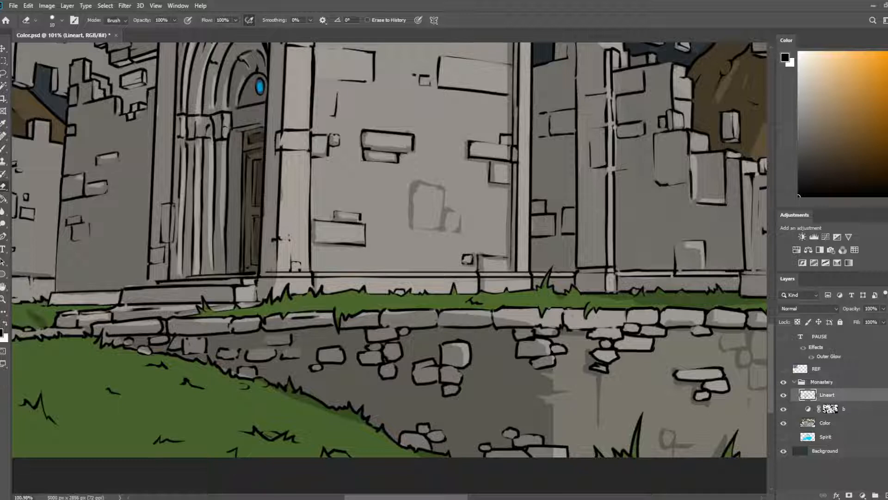
left_click(835, 411)
key("b")
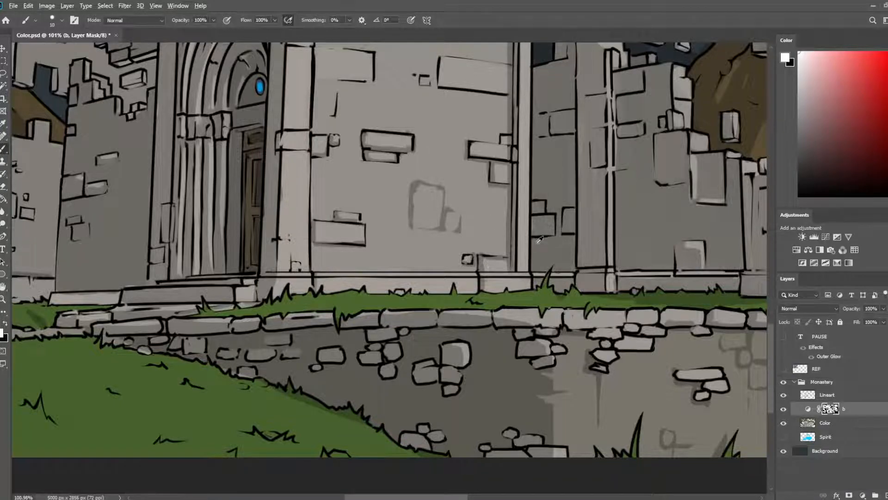
scroll(460, 217, "down", 2)
key("ctrl+s")
- Shade the grass strip between the porch wall and the retaining wall, erasing the excess from the mask
mouse_move(294, 269)
left_mouse_down()
mouse_move(495, 235)
mouse_move(492, 252)
mouse_move(568, 249)
left_mouse_up()
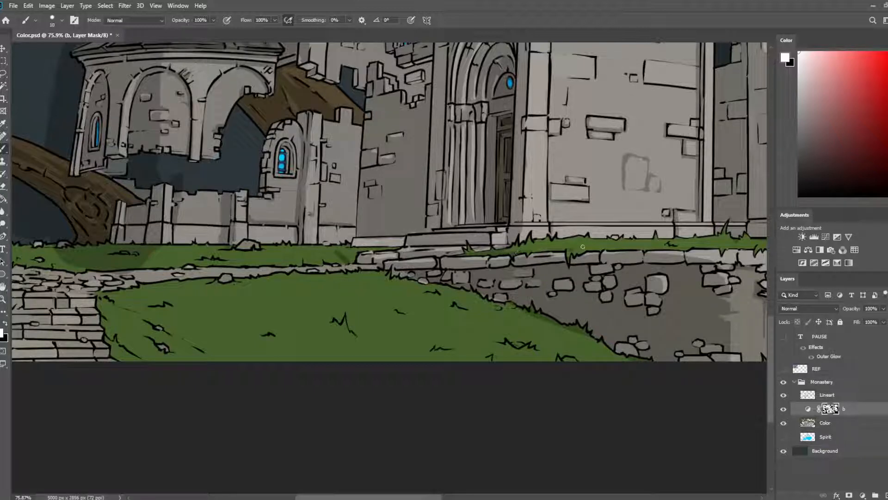
key("e")
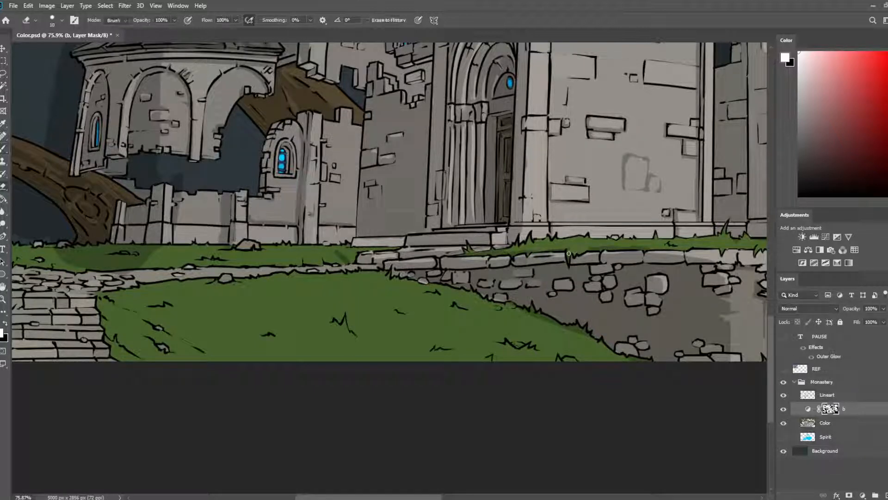
left_click_drag(518, 248, 514, 254)
left_click_drag(647, 236, 528, 238)
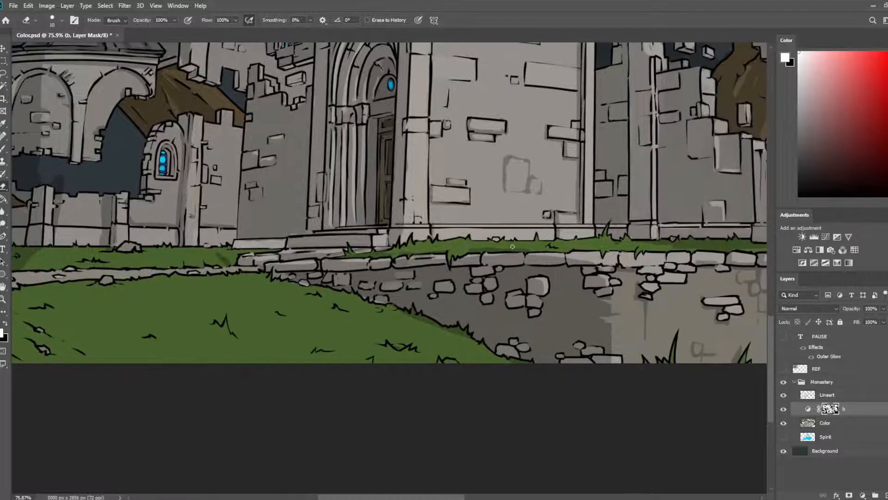
key("b")
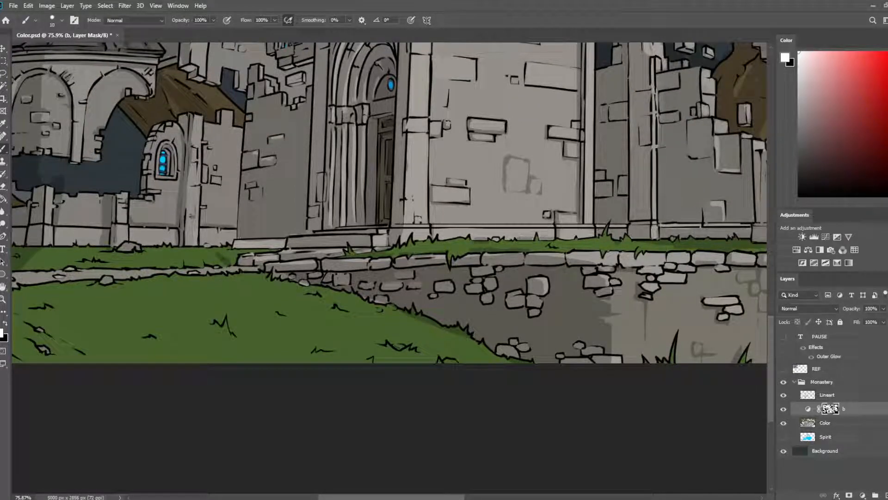
key("e")
key("b")
key("e")
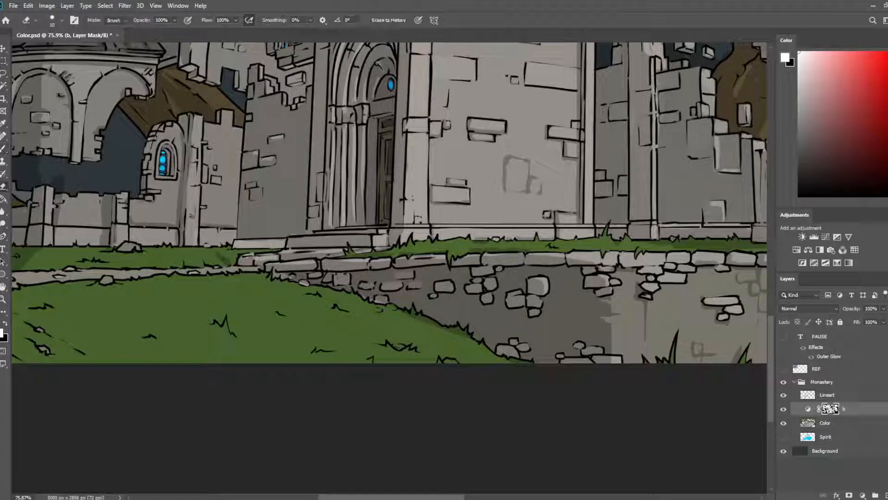
key("b")
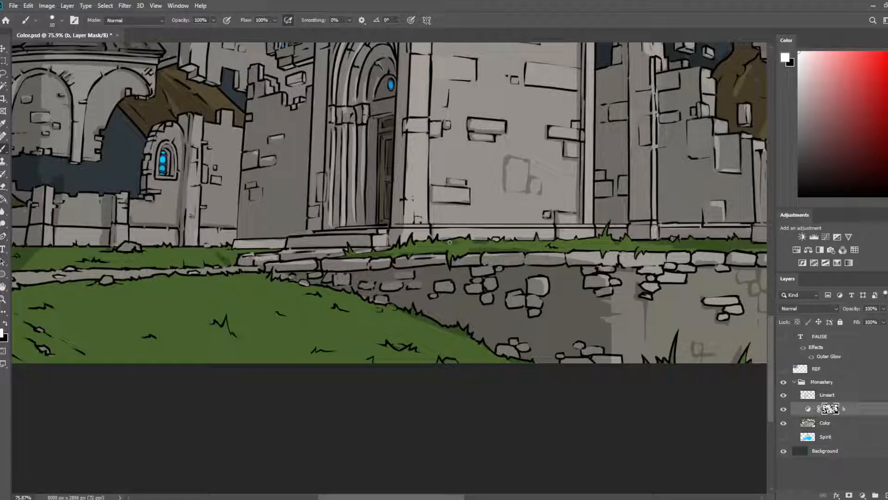
- Continue the grass shading past the porch corner and along the foot of the ruined walls
left_click_drag(450, 242, 311, 256)
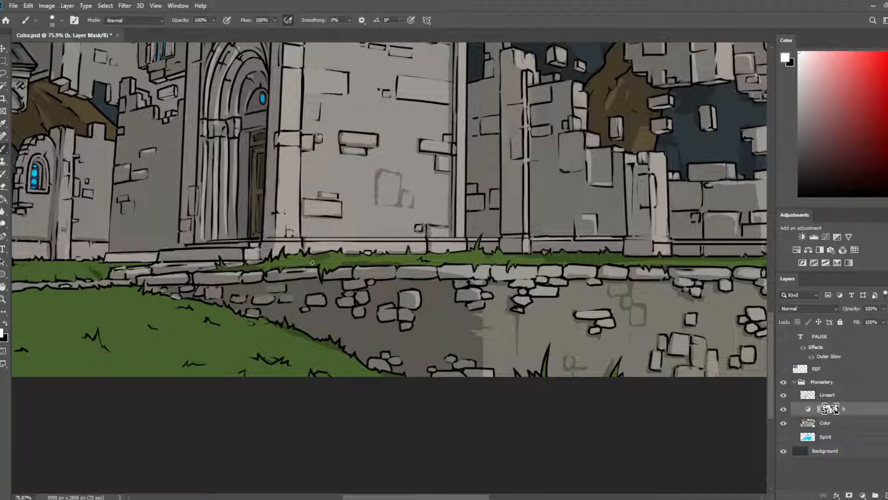
key("e")
key("b")
key("e")
left_click_drag(309, 259, 217, 238)
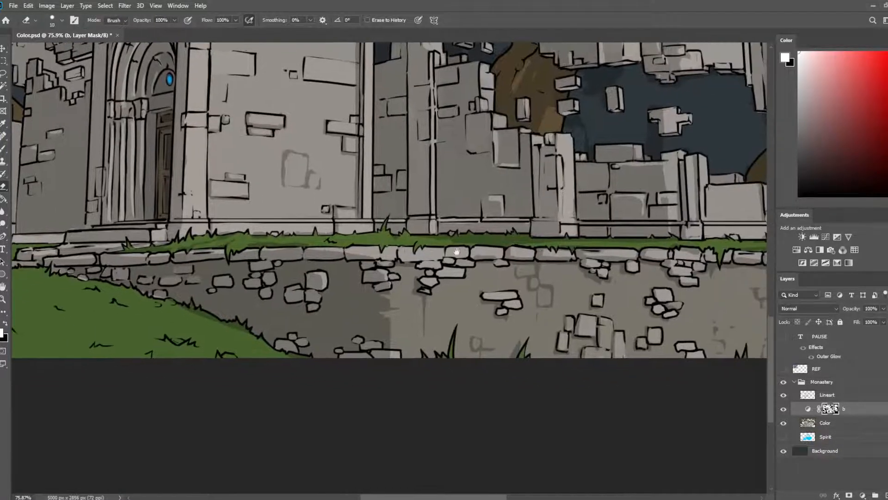
key("b")
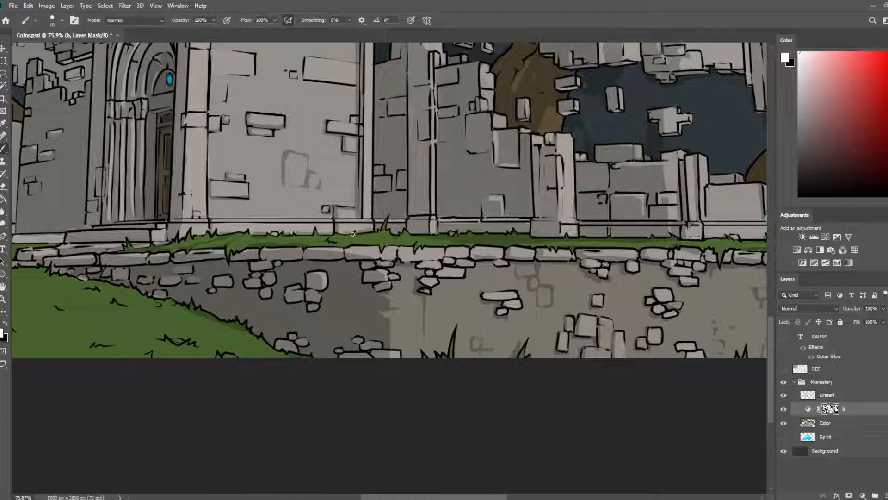
mouse_move(459, 217)
left_mouse_down()
mouse_move(398, 342)
mouse_move(370, 344)
mouse_move(439, 274)
mouse_move(439, 262)
left_mouse_up()
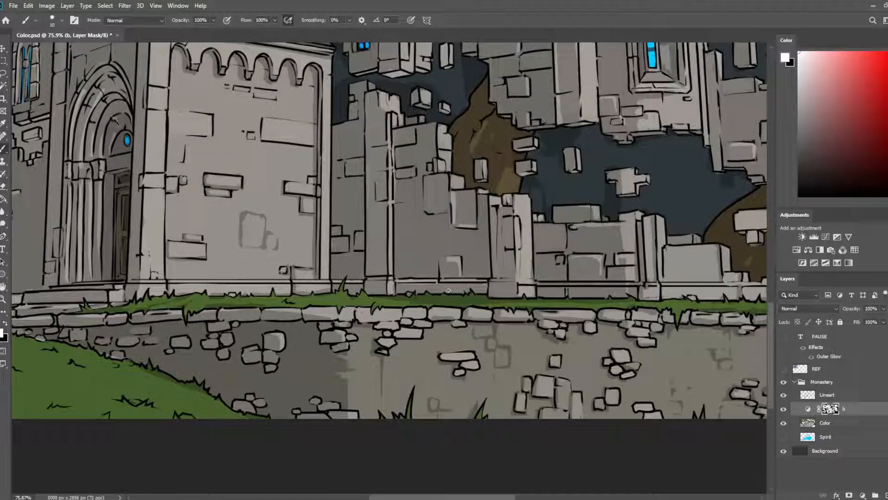
key("e")
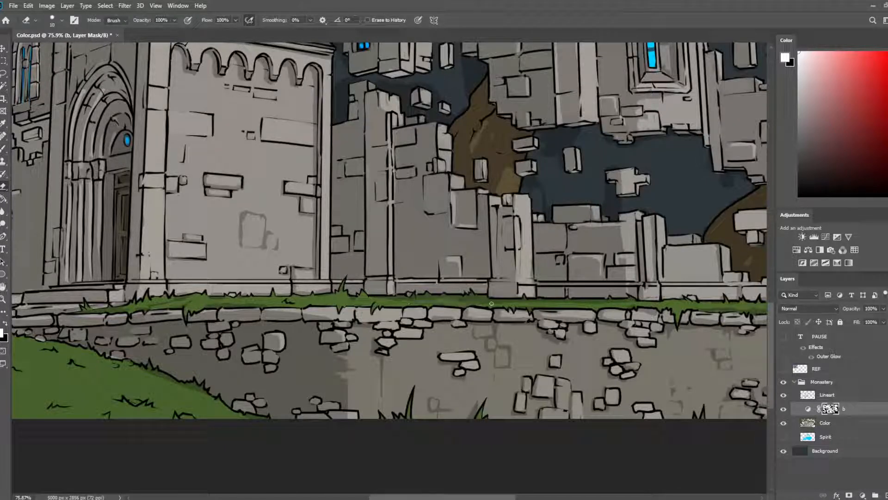
scroll(370, 289, "down", 3)
scroll(347, 370, "down", 4)
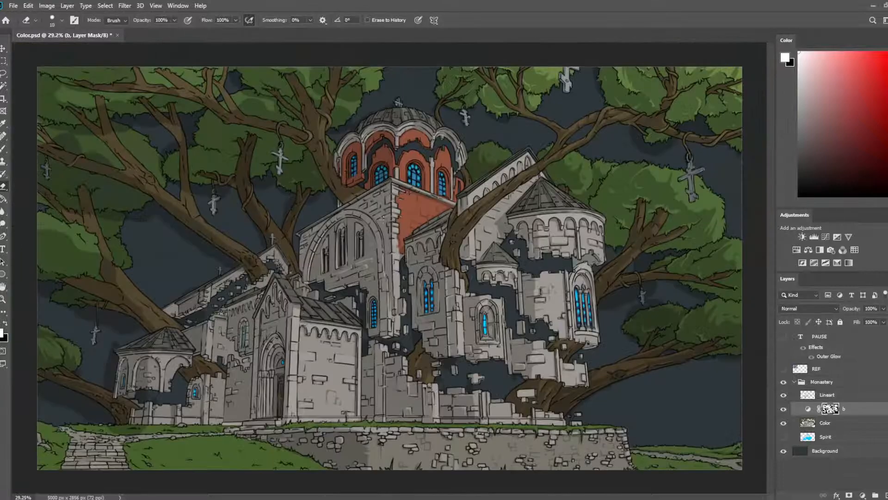
- Try shading the far edge of the porch's side wall with a brush enlarged to about 90 px
scroll(341, 468, "up", 5)
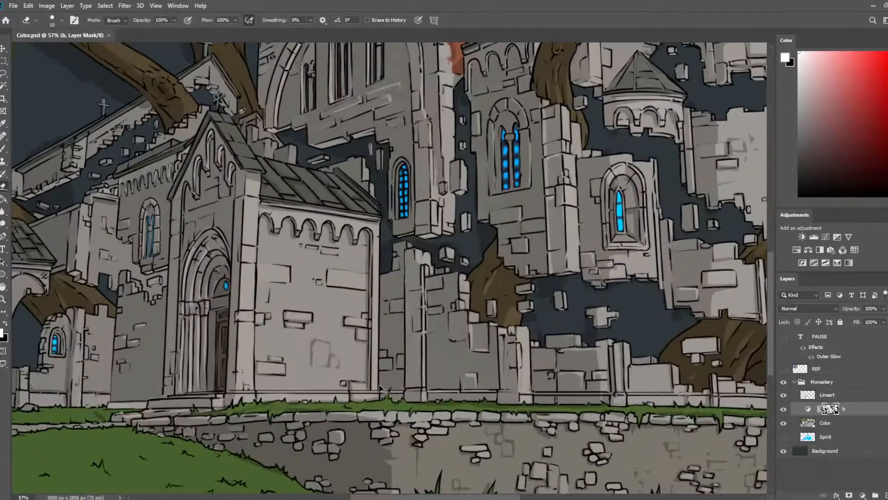
key("b")
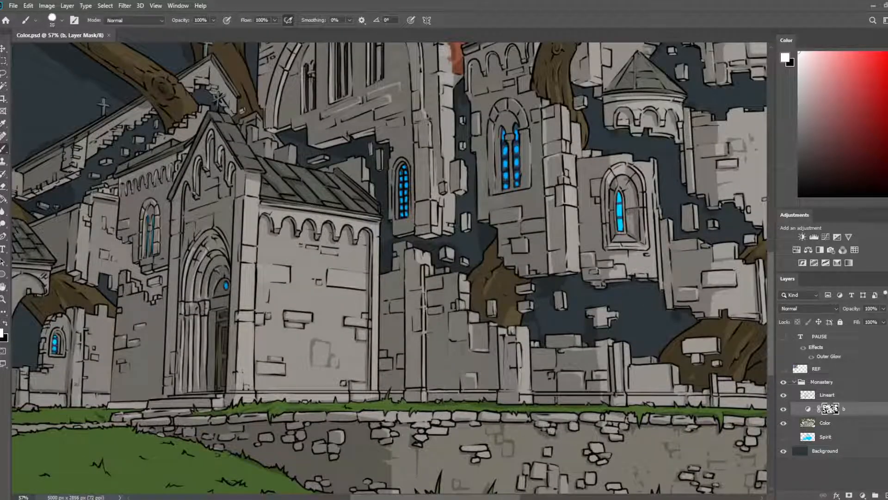
key("bracketright")
key("bracketright")
key("bracketright")
key("bracketright")
key("bracketright")
key("bracketright")
key("bracketright")
key("bracketright")
key("bracketright")
mouse_move(368, 230)
left_mouse_down()
mouse_move(369, 215)
mouse_move(364, 387)
mouse_move(361, 290)
left_mouse_up()
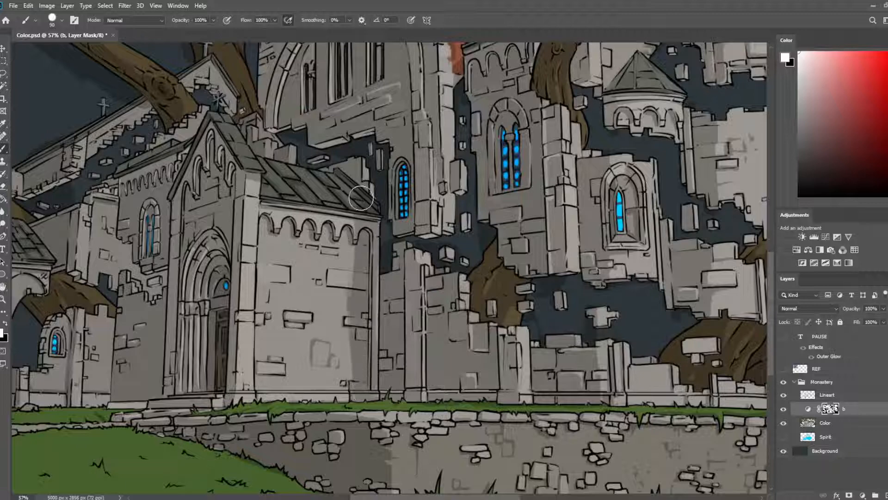
- Flip the canvas horizontally and save the document
scroll(360, 197, "down", 6)
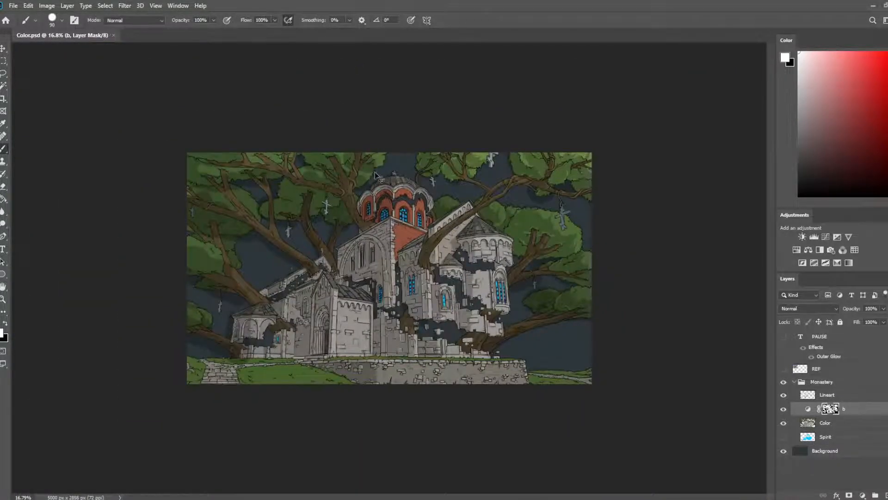
scroll(519, 385, "up", 2)
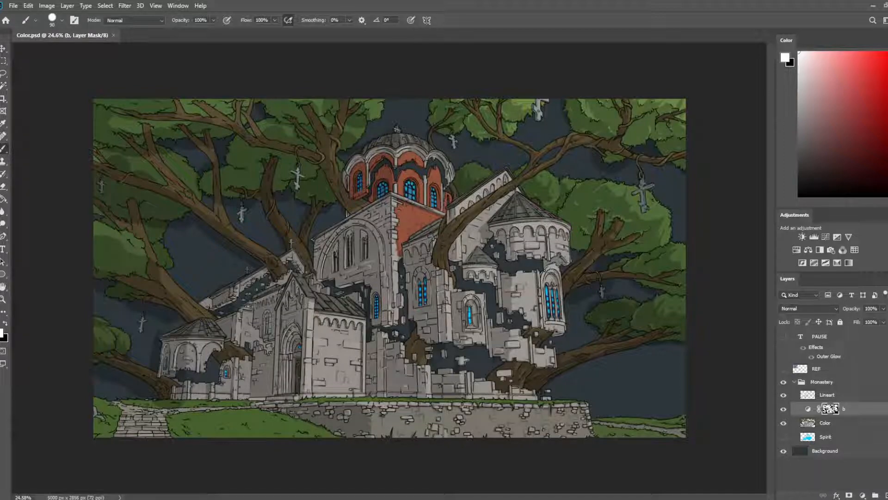
key("ctrl+shift+h")
key("ctrl+s")
- Paint a shadow down the full height of the porch side wall's far edge with a 60 px brush, redoing unsatisfactory strokes
scroll(406, 305, "up", 6)
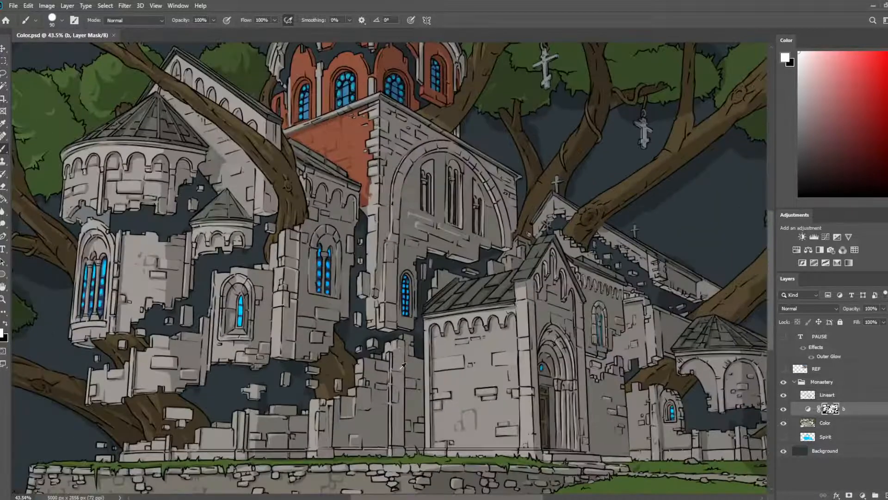
left_click_drag(442, 347, 409, 229)
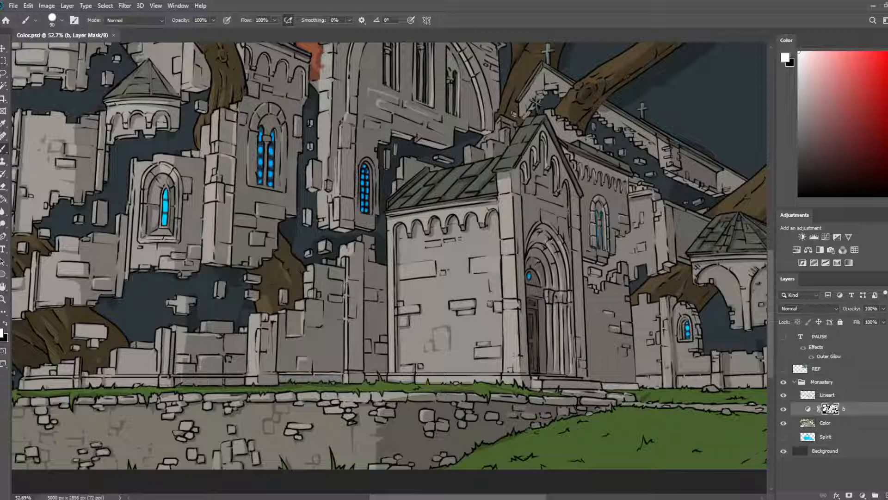
mouse_move(403, 181)
left_mouse_down()
mouse_move(424, 180)
mouse_move(416, 186)
left_mouse_up()
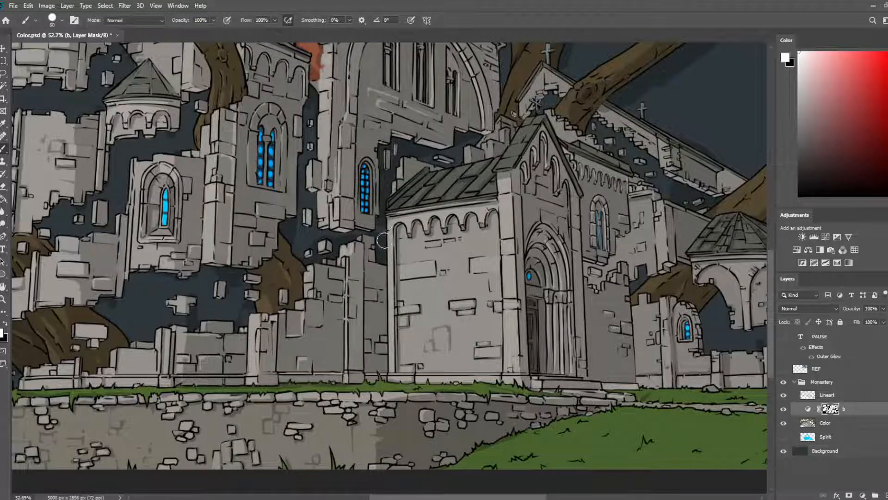
left_click_drag(391, 223, 393, 351)
key("ctrl+z")
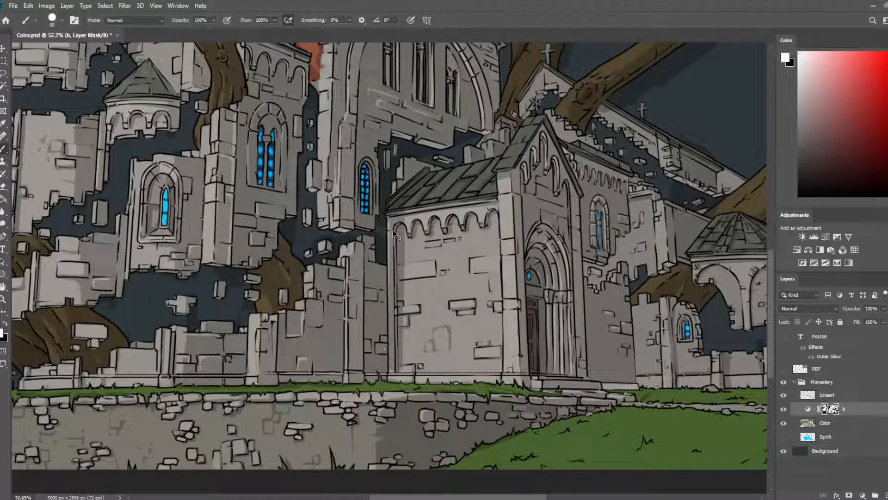
key("ctrl+z")
left_click_drag(393, 222, 400, 384)
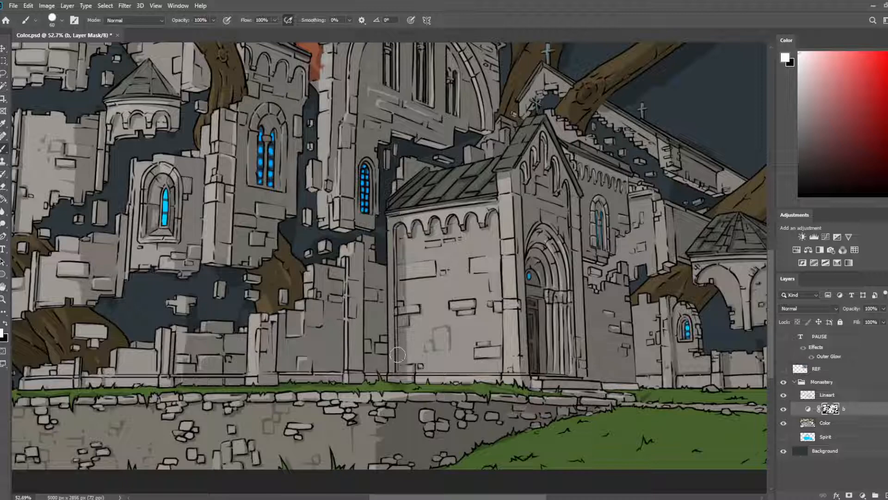
scroll(211, 365, "up", 5)
left_click_drag(446, 285, 313, 267)
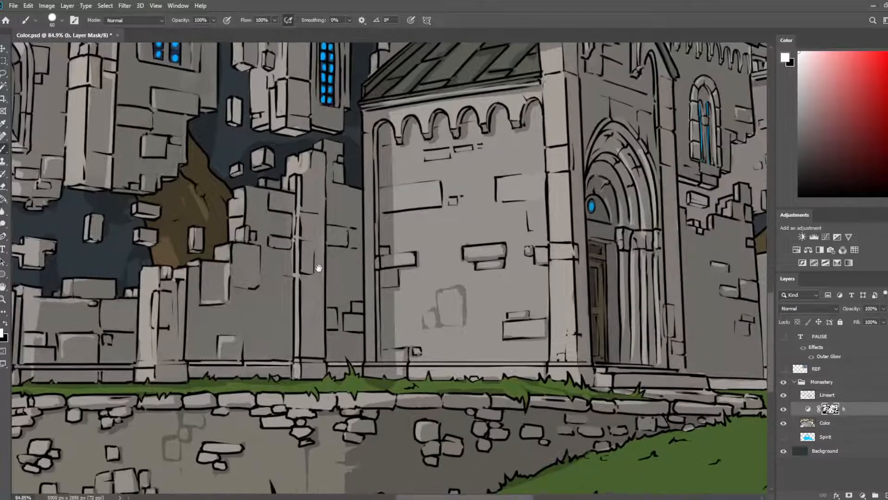
- Erase the excess shadow along the narrow pilaster at the porch side wall's far edge, redoing unsatisfactory strokes
key("e")
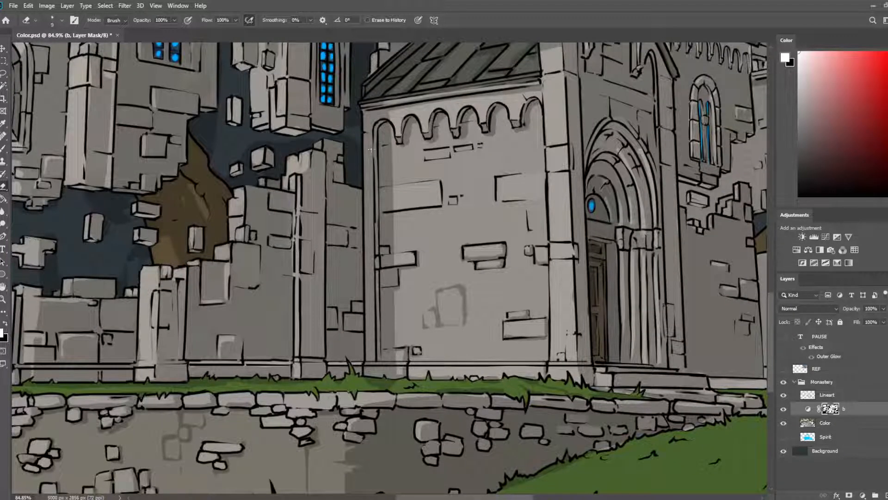
left_click_drag(370, 148, 348, 348)
key("ctrl+z")
left_click_drag(373, 131, 365, 310)
key("ctrl+z")
key("ctrl+z")
mouse_move(369, 149)
left_mouse_down()
mouse_move(363, 312)
mouse_move(372, 348)
left_mouse_up()
- Touch up the shadow at the foot of the porch side wall's far edge, around the base bricks
key("b")
mouse_move(371, 329)
left_mouse_down()
mouse_move(367, 362)
mouse_move(370, 350)
mouse_move(382, 355)
mouse_move(368, 362)
mouse_move(399, 360)
left_mouse_up()
key("e")
key("bracketright")
key("bracketright")
key("b")
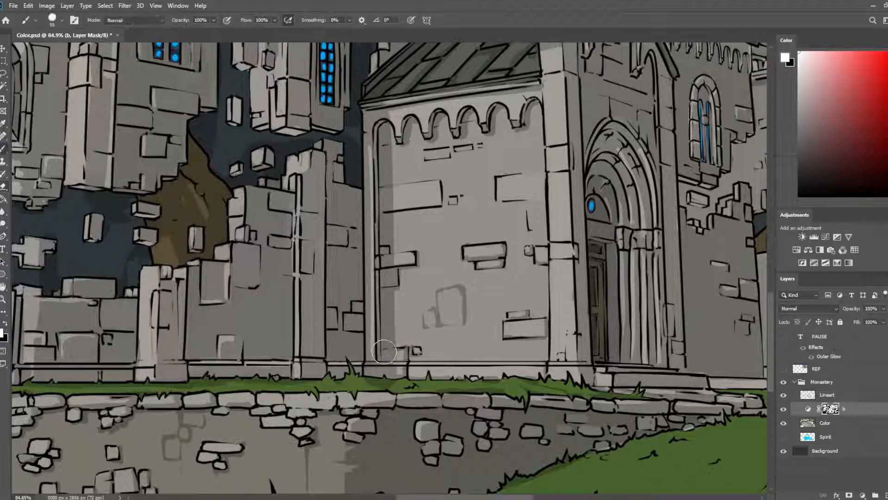
- Erase the shadow from the large stone block that crosses the shaded strip on the porch side wall
key("bracketleft")
key("bracketleft")
key("bracketleft")
key("bracketleft")
key("e")
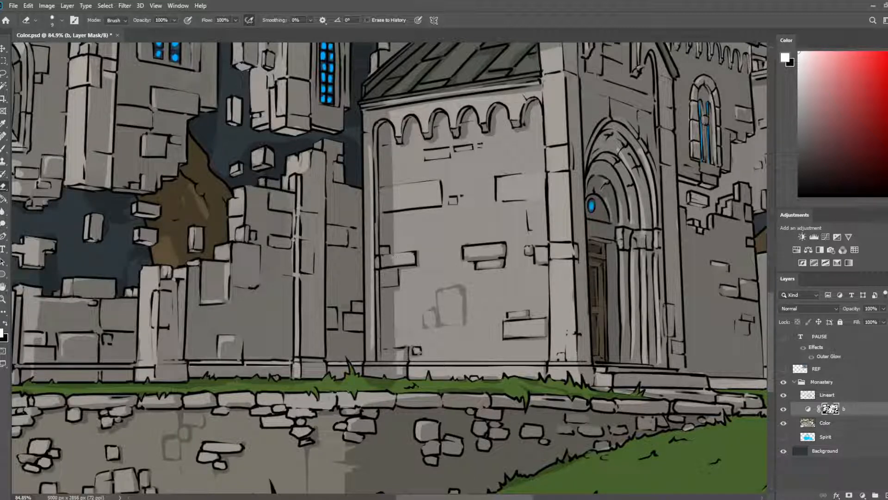
left_click_drag(393, 186, 392, 208)
- Shade the small bricks below the porch's arches with a 10 px brush, trim the strokes and flip the canvas horizontally
key("b")
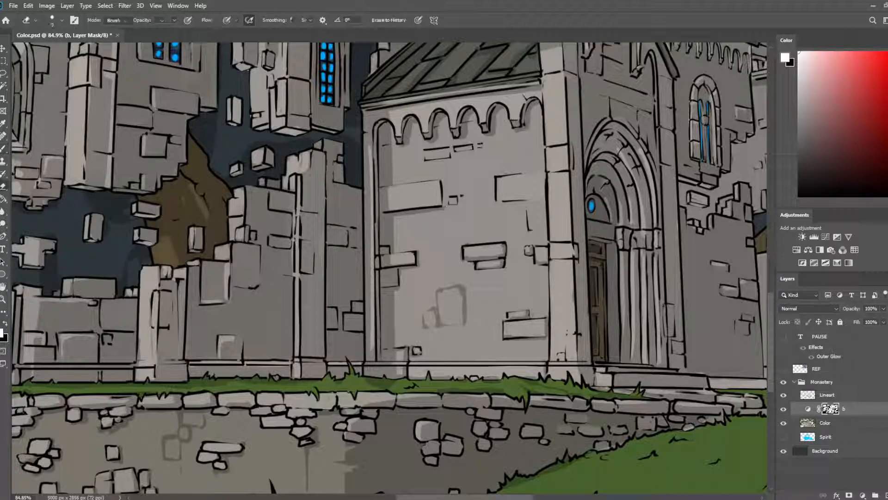
left_click_drag(424, 160, 481, 146)
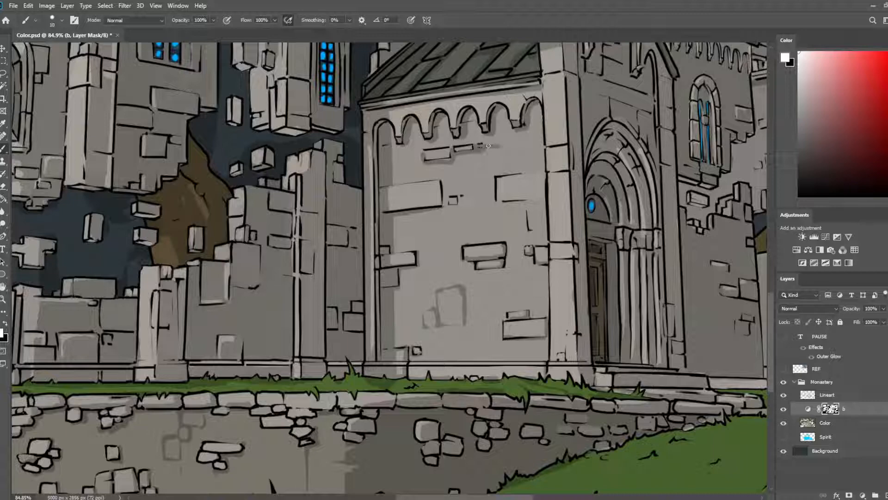
key("e")
key("b")
key("e")
left_click_drag(456, 151, 427, 165)
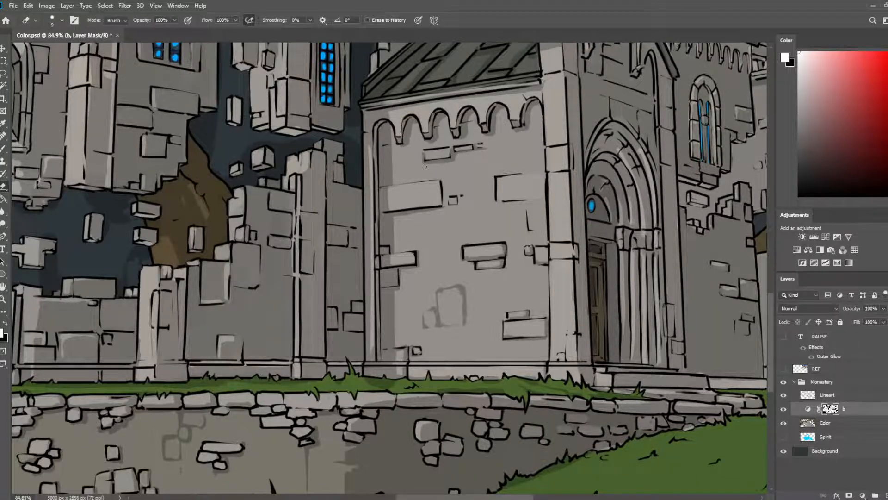
scroll(424, 166, "down", 8)
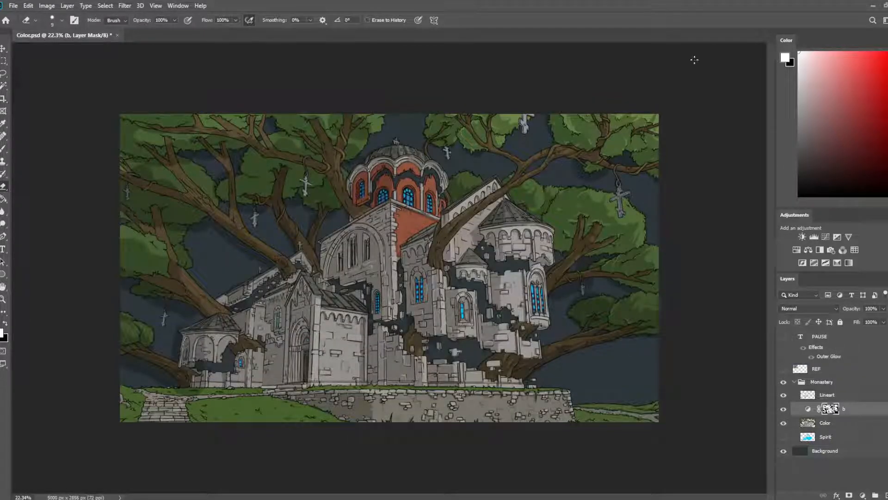
- Refine the shading under the stone block beside the porch's corner pillar
scroll(387, 332, "up", 8)
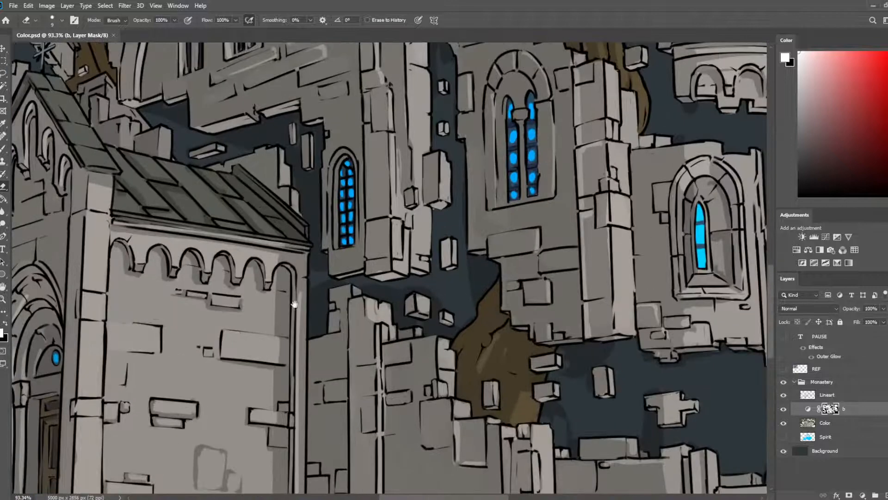
left_click_drag(294, 304, 448, 200)
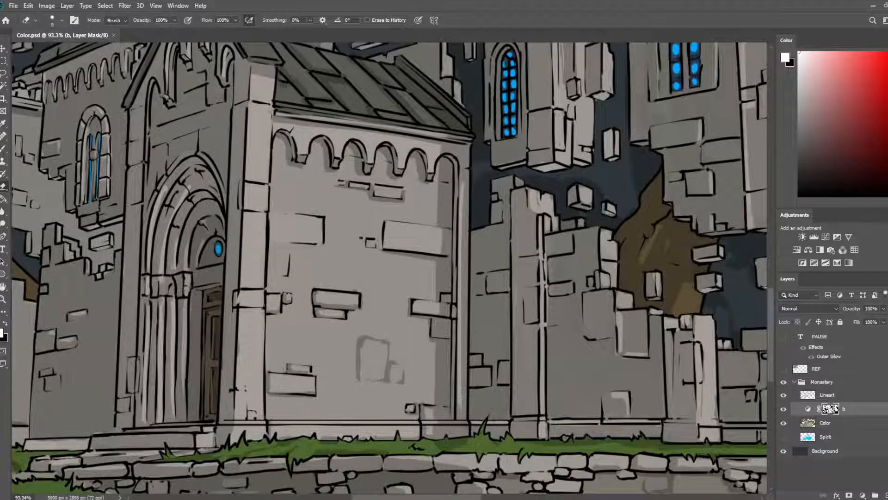
left_click_drag(270, 238, 326, 247)
key("bracketright")
key("bracketright")
key("bracketright")
key("bracketright")
key("bracketright")
key("bracketright")
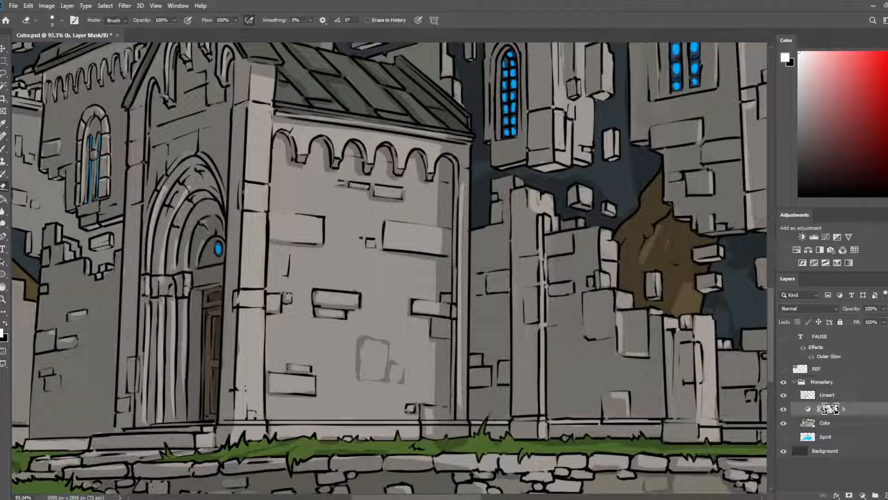
- Touch up the shading on the porch's corner pillar and around the first arch below the roof, alternating 10 px brush and eraser
key("b")
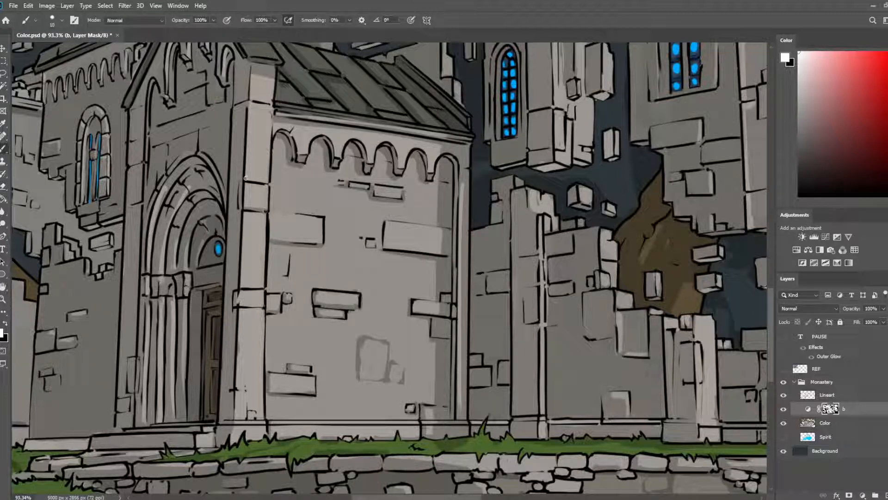
key("e")
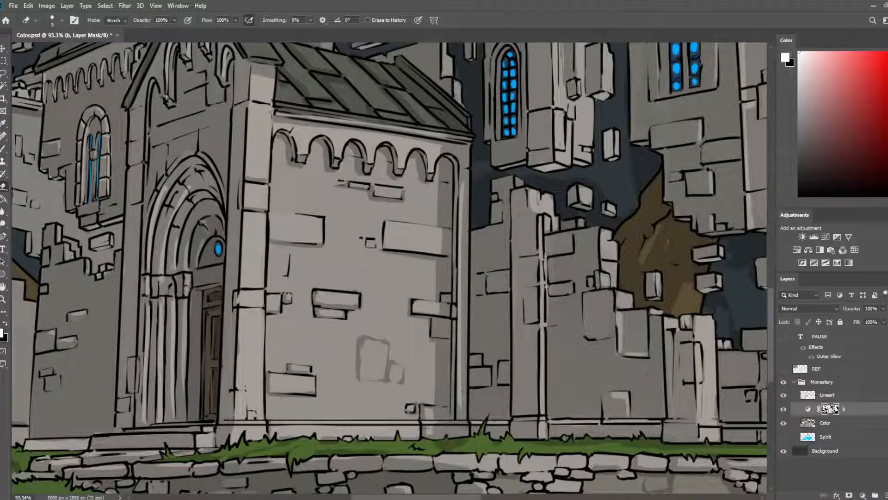
key("b")
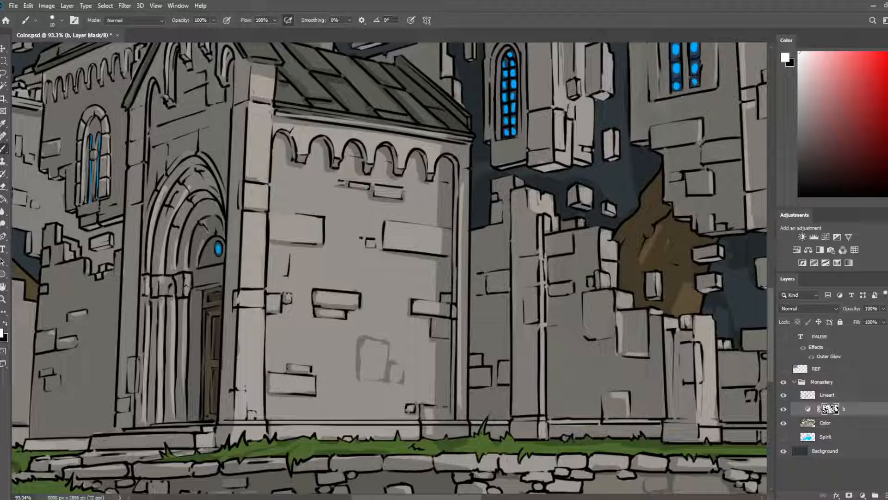
key("e")
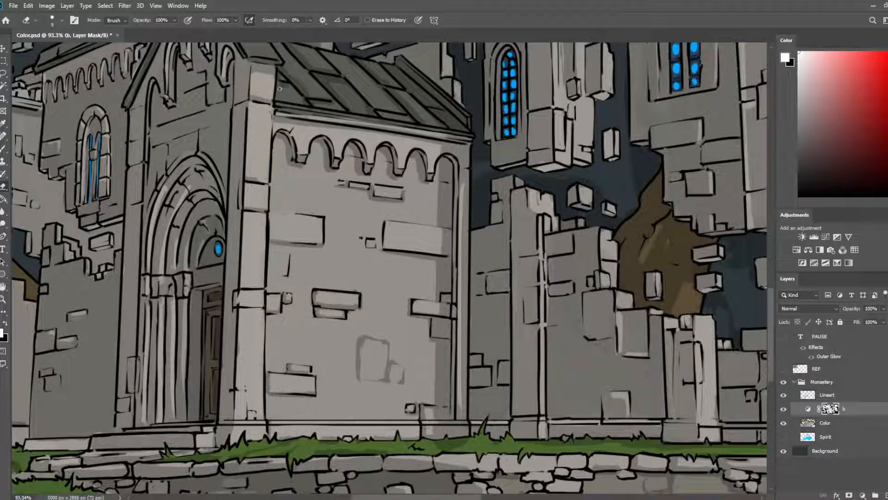
key("b")
key("e")
key("b")
key("e")
key("b")
key("e")
key("b")
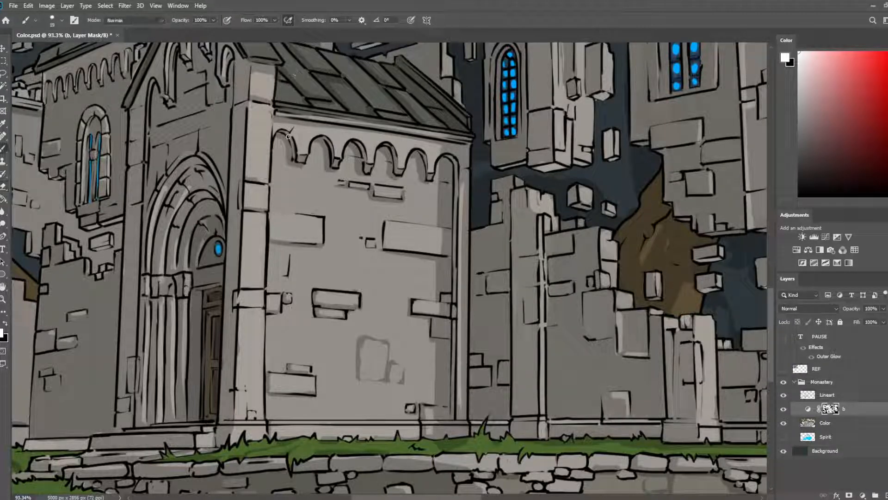
left_click_drag(288, 137, 300, 125)
- Paint faint shadow outlines of extra bricks low on the porch side wall and trim them with the eraser
left_click_drag(358, 349, 520, 225)
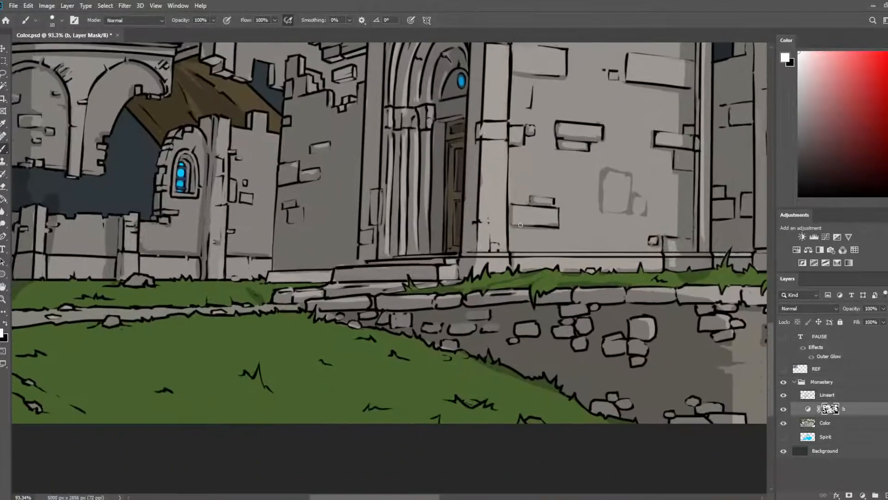
mouse_move(581, 249)
left_mouse_down()
mouse_move(583, 231)
mouse_move(629, 233)
left_mouse_up()
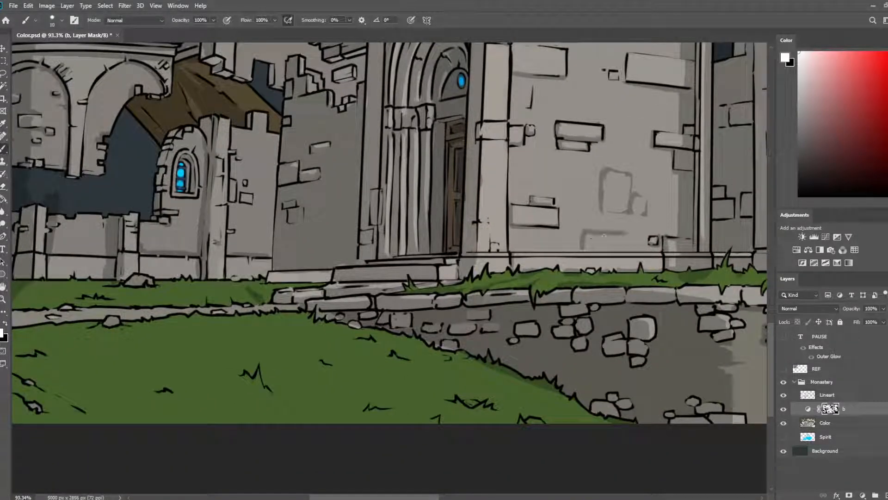
key("e")
mouse_move(582, 249)
left_mouse_down()
mouse_move(584, 230)
mouse_move(626, 231)
mouse_move(623, 252)
left_mouse_up()
key("z")
key("b")
mouse_move(599, 232)
left_mouse_down()
mouse_move(632, 240)
mouse_move(605, 225)
mouse_move(631, 219)
left_mouse_up()
key("e")
key("b")
key("e")
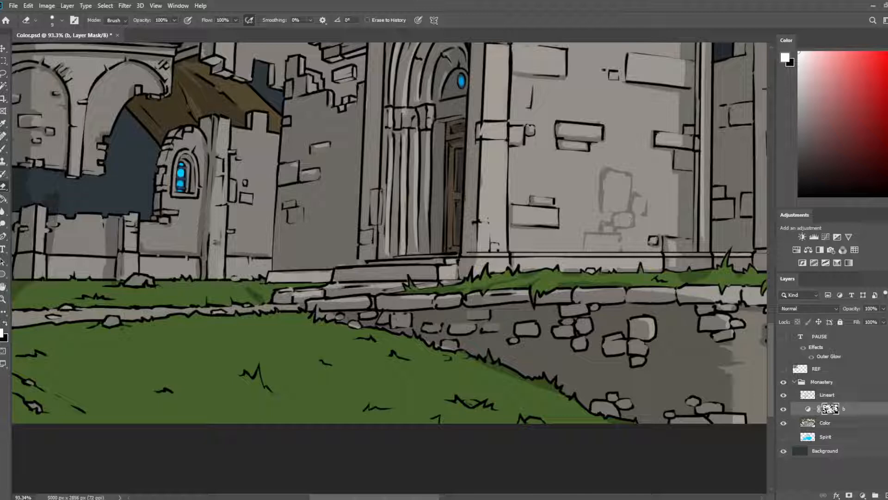
- Clean up the upper faint brick outline on the porch side wall with the eraser and save the document
left_click_drag(603, 171, 620, 173)
key("b")
key("e")
scroll(639, 155, "down", 3)
scroll(566, 288, "down", 5)
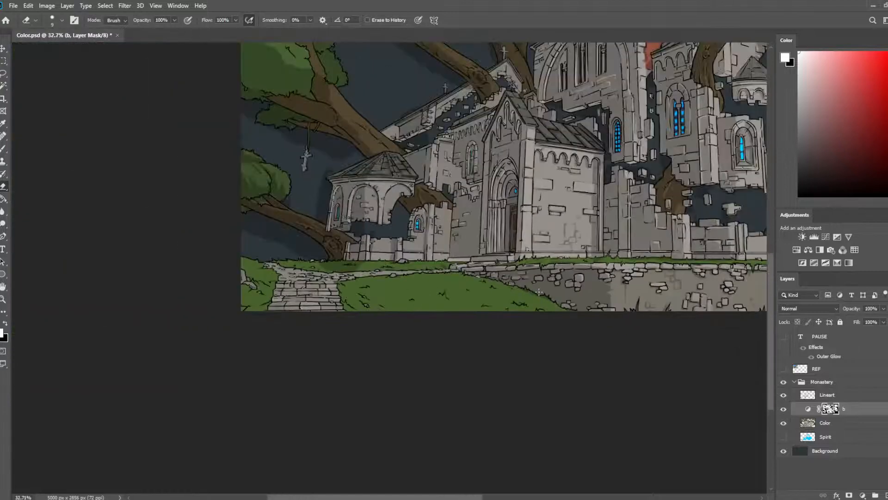
key("ctrl+s")
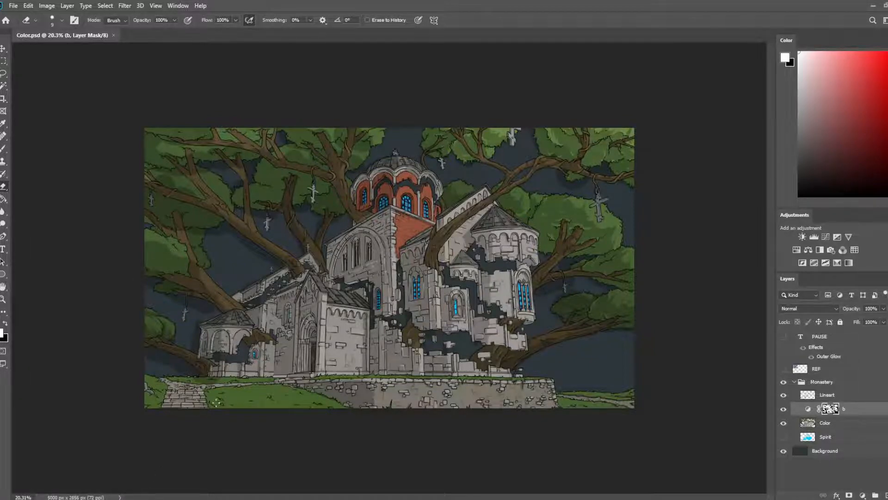
- Show the PAUSE text layer over the illustration and save the document
scroll(414, 277, "up", 2)
scroll(415, 277, "up", 1)
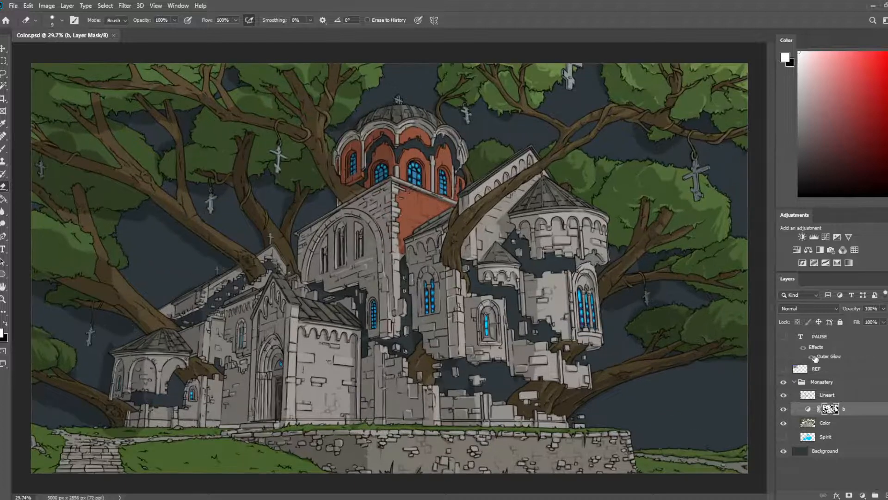
left_click(784, 336)
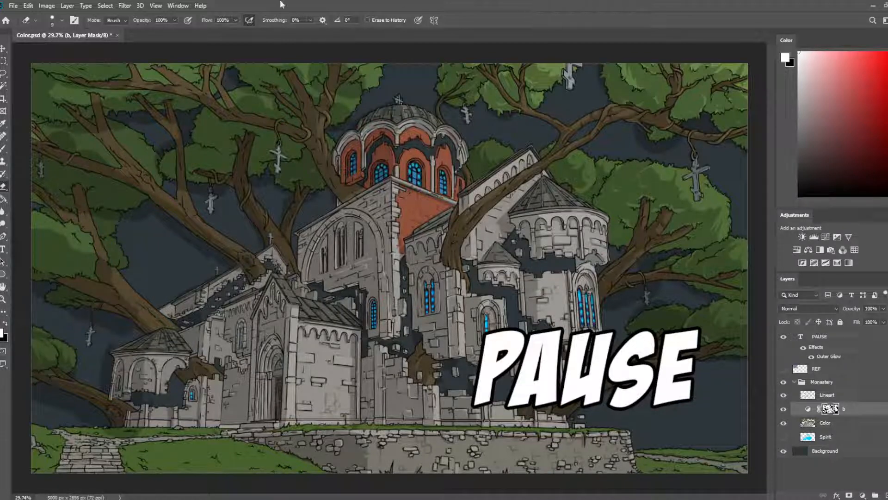
scroll(278, 238, "up", 6)
key("ctrl+s")
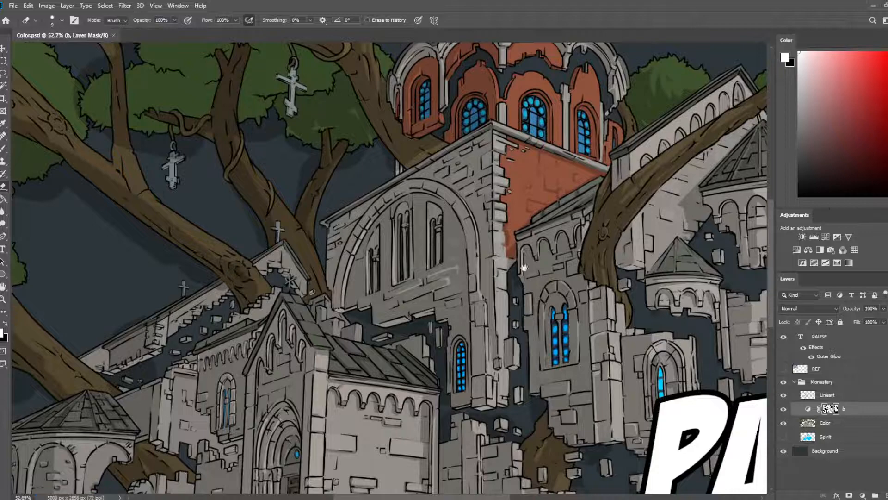
- Shade the ruined wall's pillars behind the round chapel, including the one beside the small blue window, and trim the edges
left_click_drag(525, 348, 671, 157)
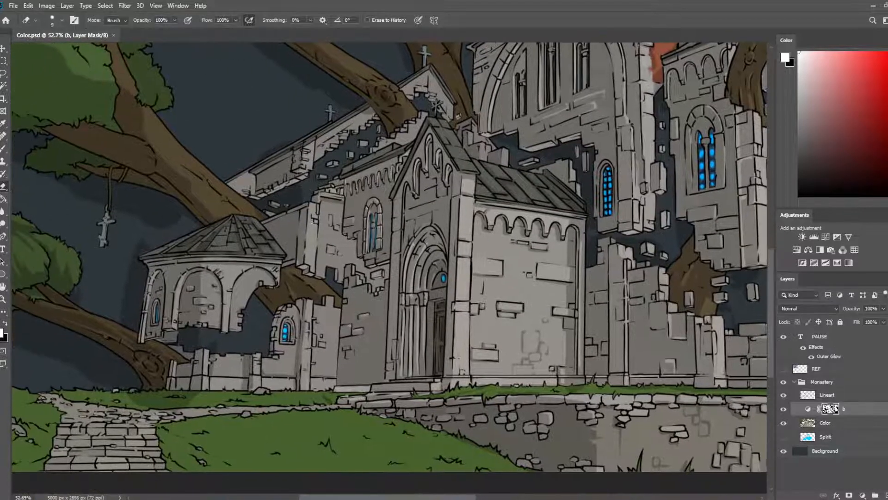
left_click_drag(314, 215, 314, 223)
left_click_drag(393, 262, 482, 291)
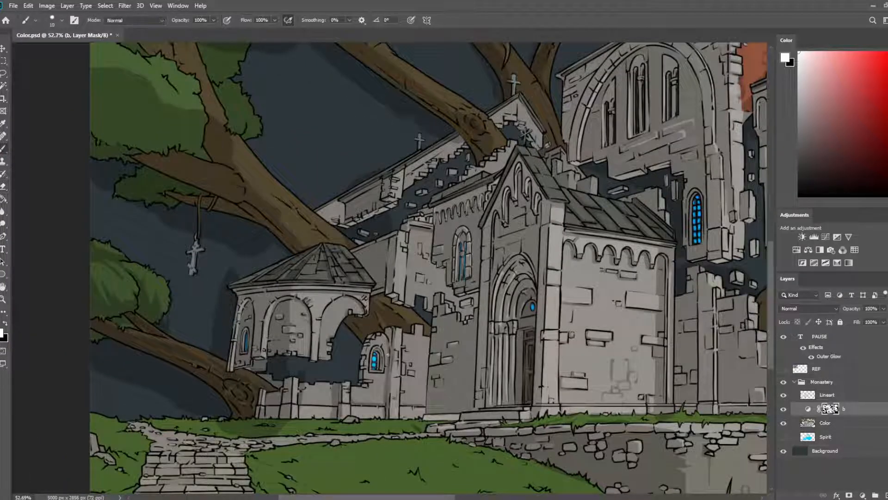
left_click_drag(395, 330, 394, 370)
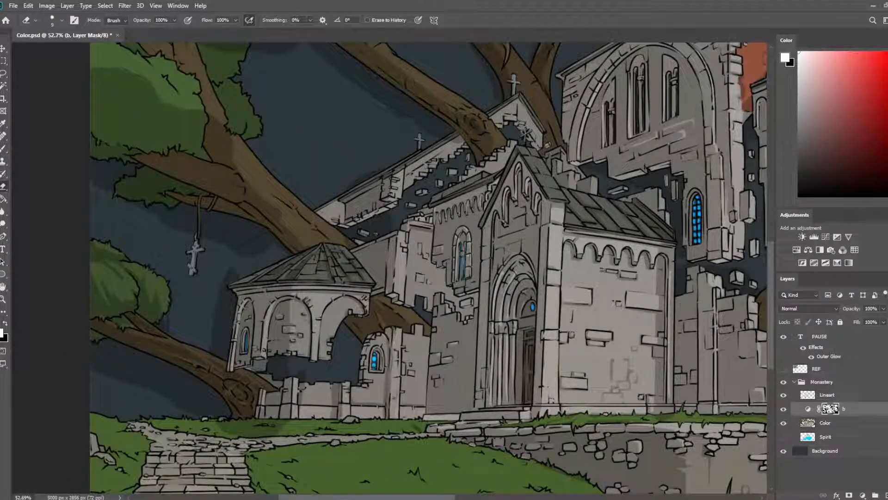
key("b")
key("e")
left_click_drag(397, 289, 422, 344)
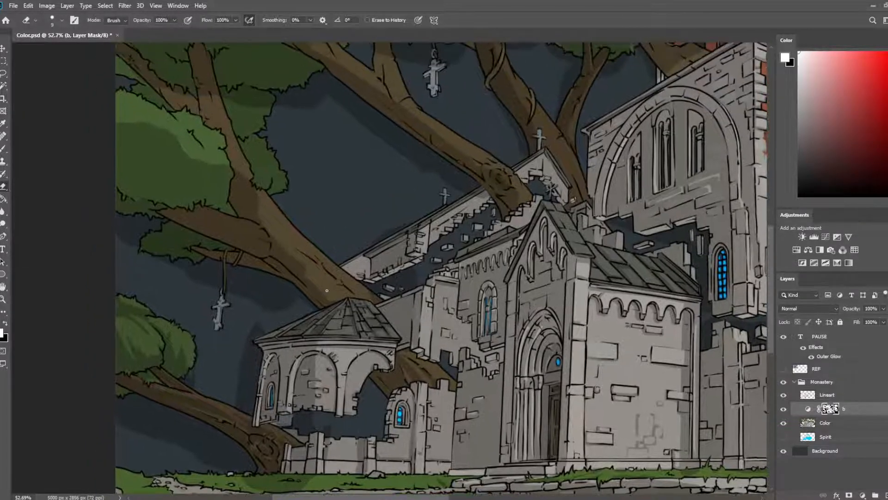
- Paint shadow along the thick tree branch above the round chapel's roof with a 20 px brush, trimming it with the eraser
key("b")
key("bracketright")
key("bracketright")
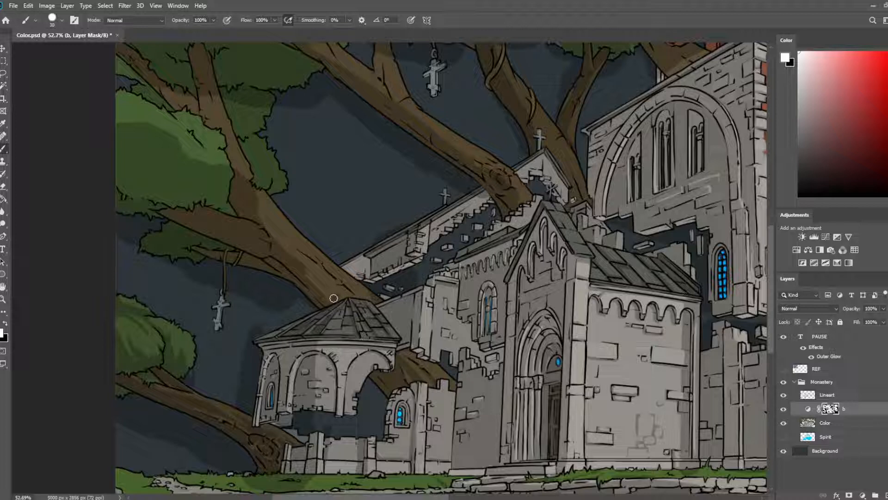
key("bracketleft")
mouse_move(334, 284)
left_mouse_down()
mouse_move(281, 243)
mouse_move(319, 265)
left_mouse_up()
key("e")
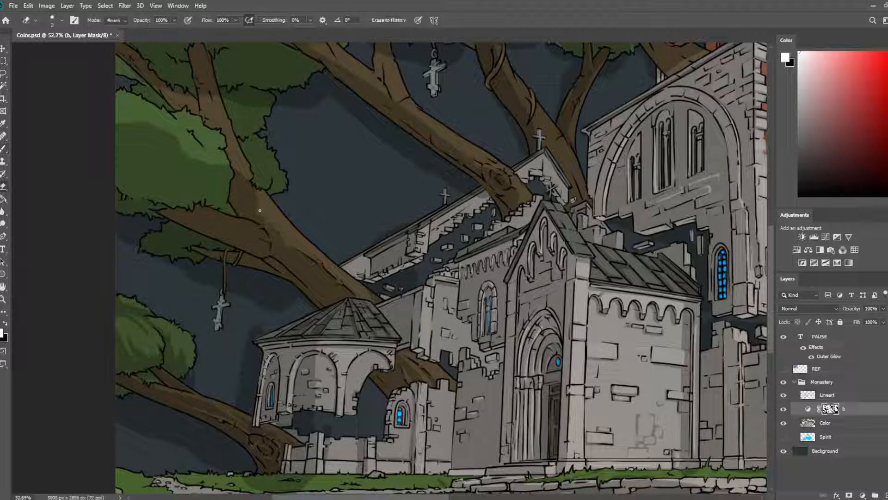
key("b")
left_click_drag(320, 265, 303, 240)
key("e")
key("b")
- Extend the shadow across the lower end of the branch where it meets the round chapel's roof and clean its edge
mouse_move(342, 278)
left_mouse_down()
mouse_move(320, 298)
mouse_move(324, 306)
mouse_move(280, 255)
mouse_move(319, 306)
mouse_move(286, 264)
mouse_move(320, 295)
left_mouse_up()
key("e")
key("b")
key("e")
key("b")
key("e")
key("b")
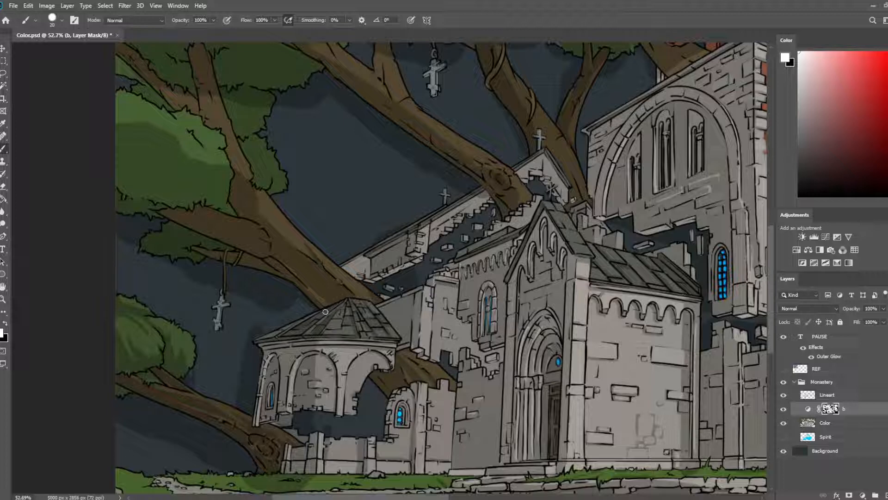
key("e")
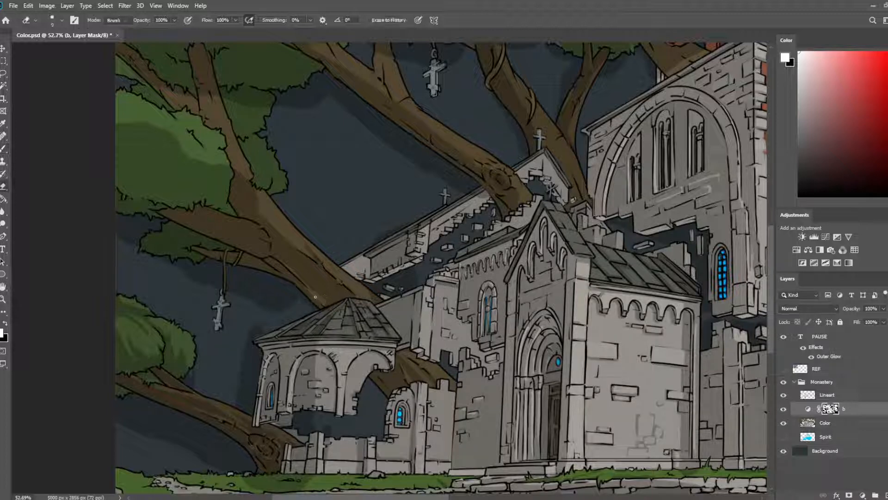
- Shade the forked side branches above the hanging cross, trimming the shadow with the eraser and a 20 px brush
key("b")
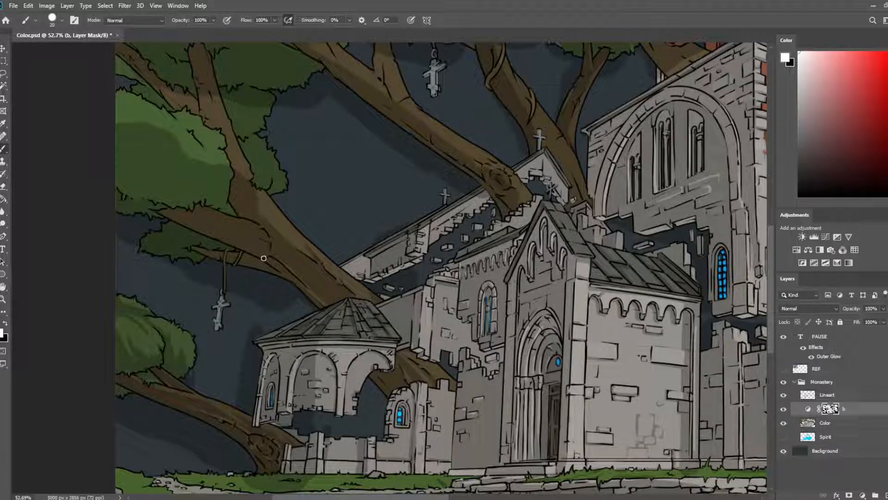
key("e")
key("b")
key("e")
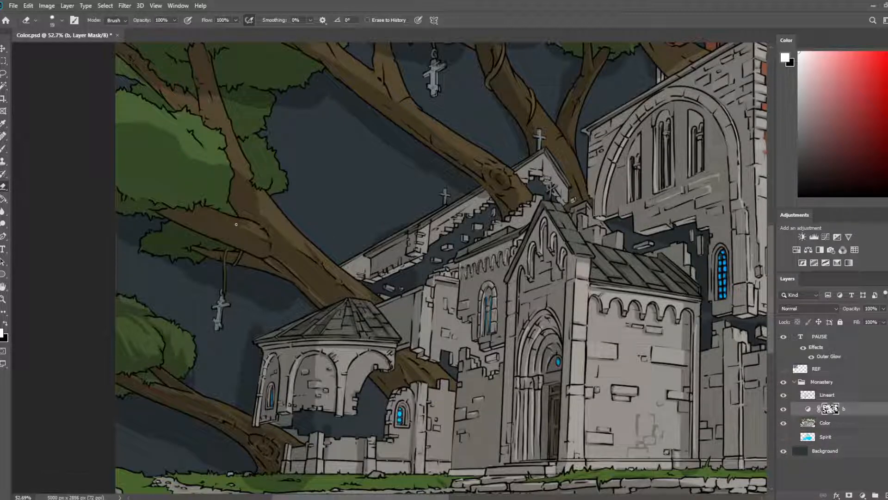
key("bracketright")
key("b")
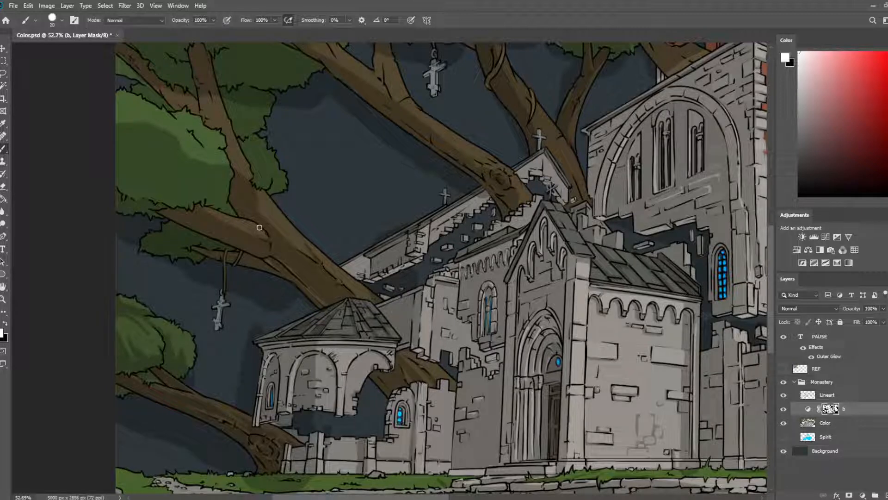
- Refine the shadow edge where the upper side branch joins the thick trunk, alternating erasing and painting on the mask
key("e")
left_click_drag(259, 227, 243, 224)
key("b")
key("e")
key("b")
key("e")
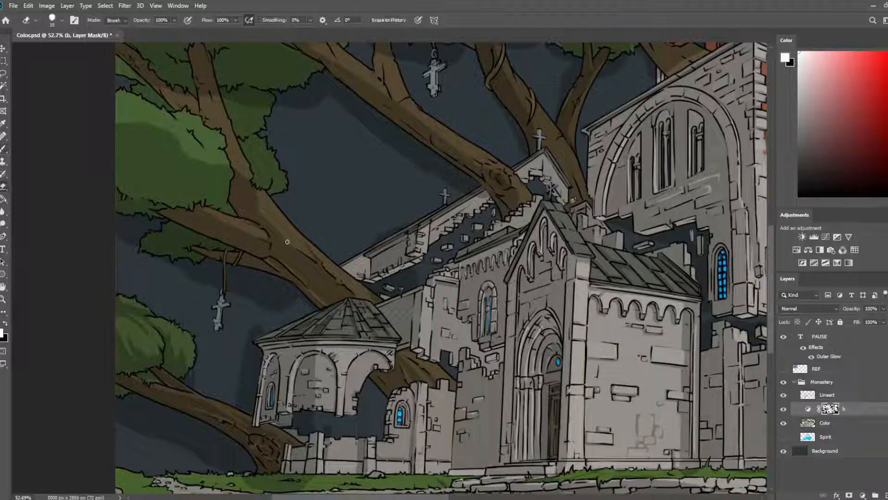
- Paint shadow down the thick trunk just below the side branch's junction and clean its edge
key("b")
left_click_drag(269, 212, 291, 250)
key("e")
key("b")
- Trim the shadow on the upper part of the same trunk beside the light green foliage
scroll(258, 201, "up", 2)
scroll(258, 204, "left", 1)
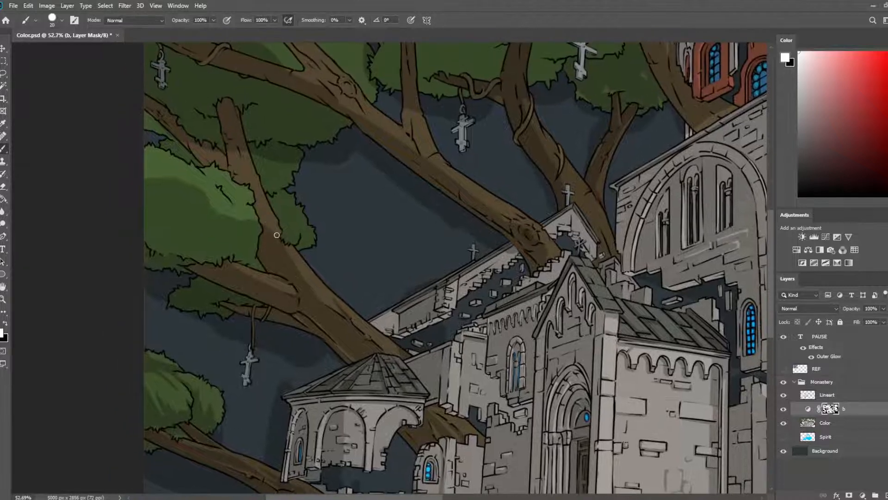
key("e")
mouse_move(277, 235)
left_mouse_down()
mouse_move(257, 208)
mouse_move(292, 264)
left_mouse_up()
key("b")
key("e")
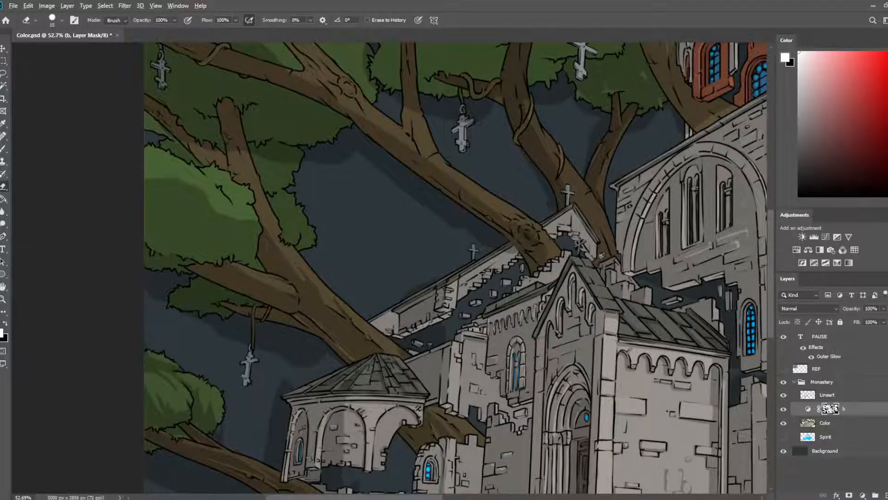
- Save the document and flip the whole illustration horizontally to check the shading
scroll(222, 433, "down", 2)
scroll(233, 462, "down", 7)
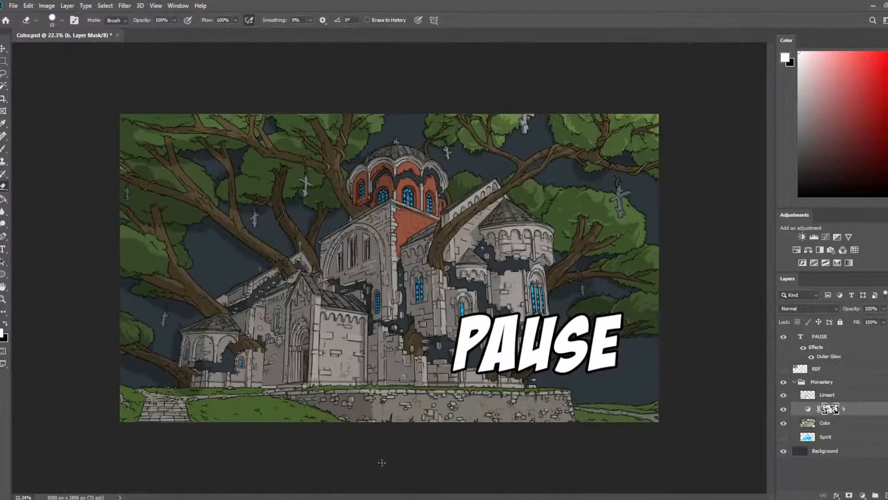
scroll(511, 416, "up", 3)
key("ctrl+s")
key("ctrl+shift+h")
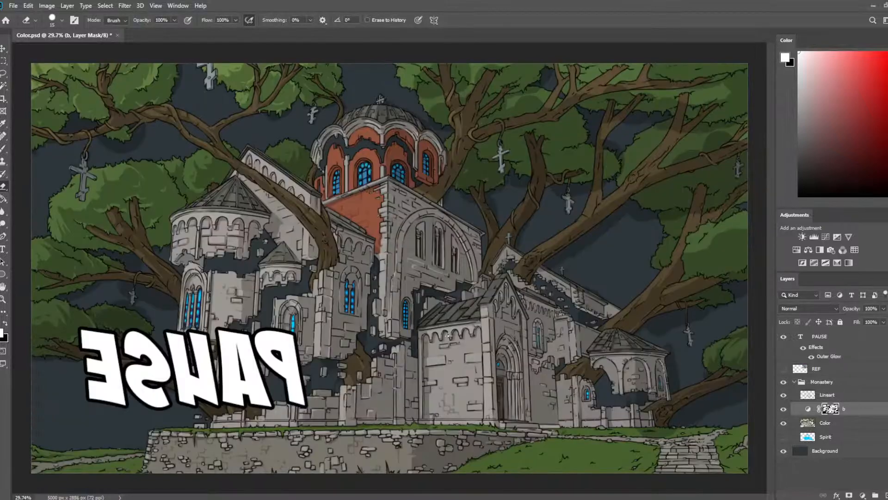
- Shade the base of the tree trunk beside the red dome with a 20 px brush
scroll(482, 215, "up", 3)
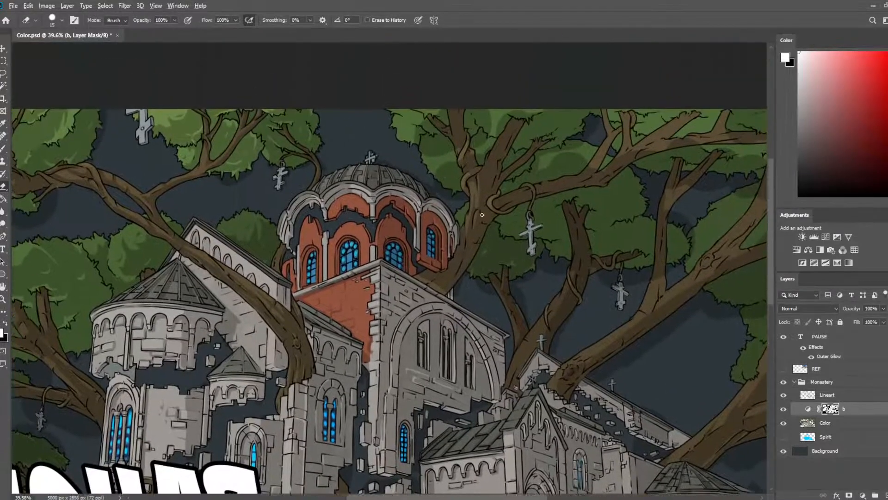
scroll(482, 215, "up", 4)
key("b")
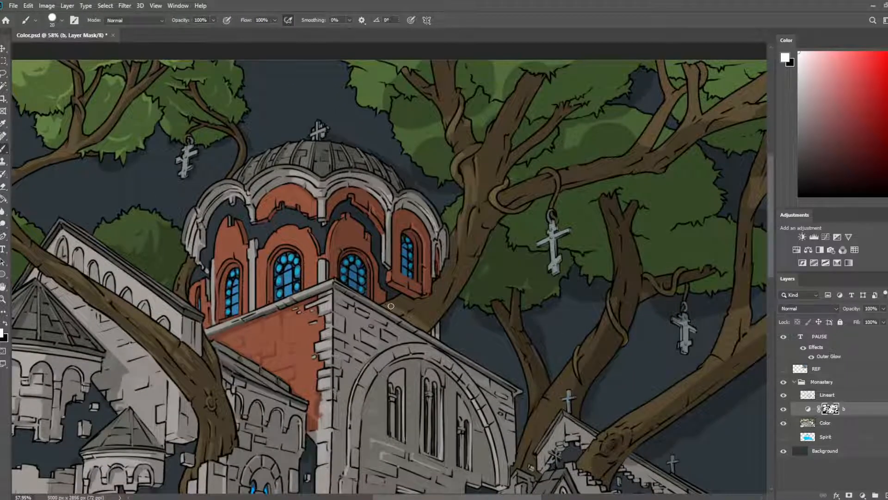
key("e")
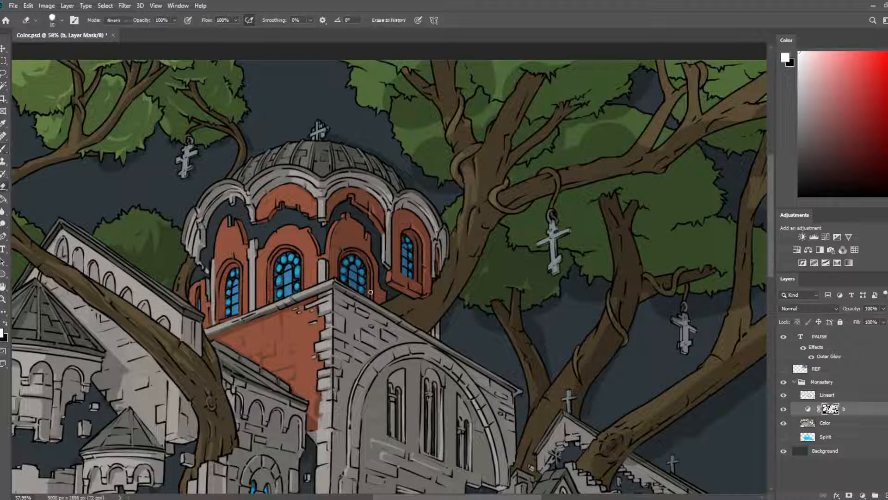
key("b")
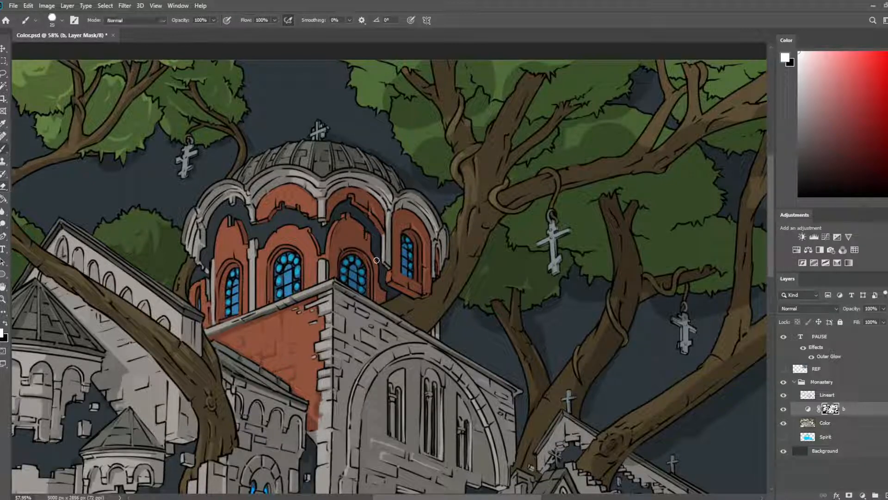
left_click_drag(518, 177, 500, 228)
left_click_drag(389, 133, 390, 195)
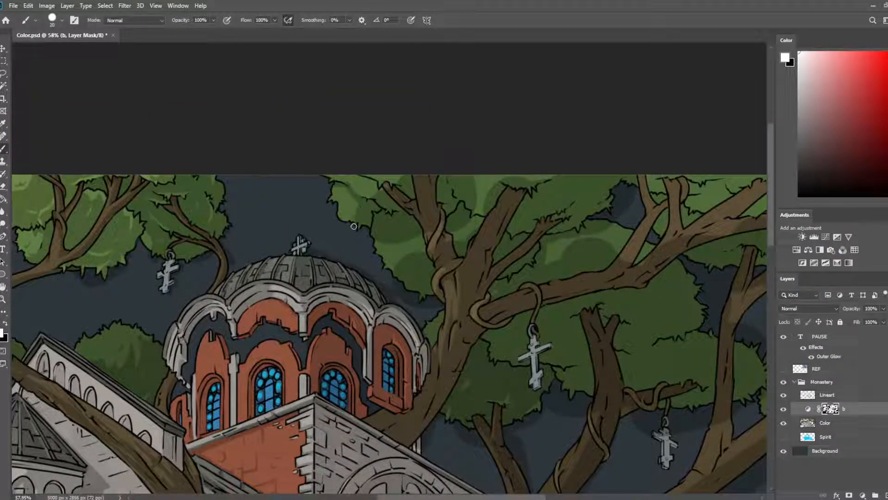
- Flip the illustration back to its original orientation and save the document
scroll(352, 217, "down", 5)
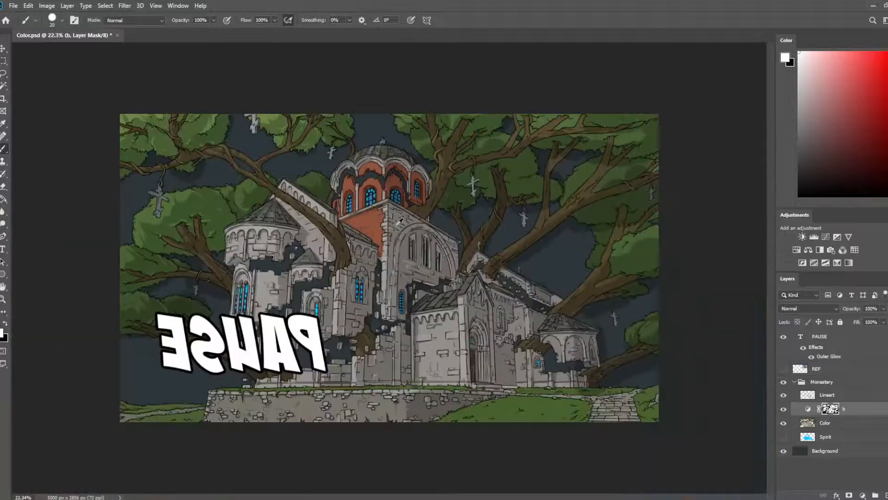
scroll(398, 225, "down", 3)
key("ctrl+shift+h")
key("ctrl+s")
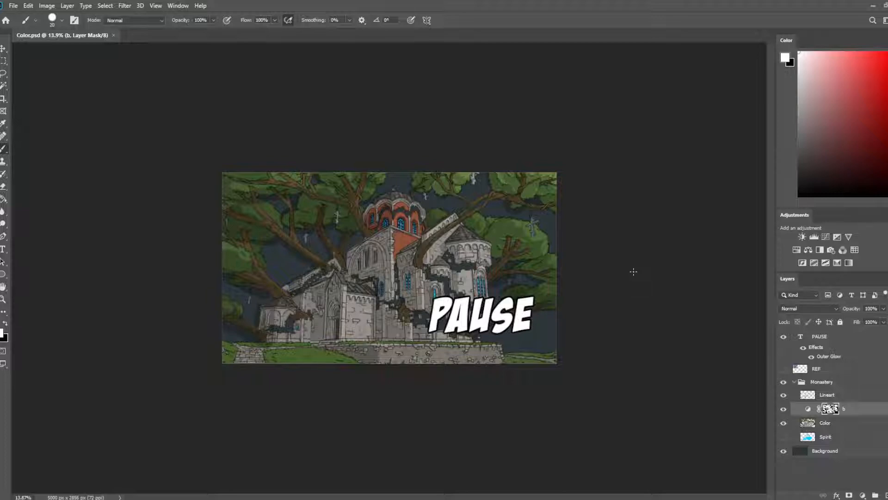
- Hide the PAUSE text layer and fit the whole illustration in view
scroll(632, 270, "up", 2)
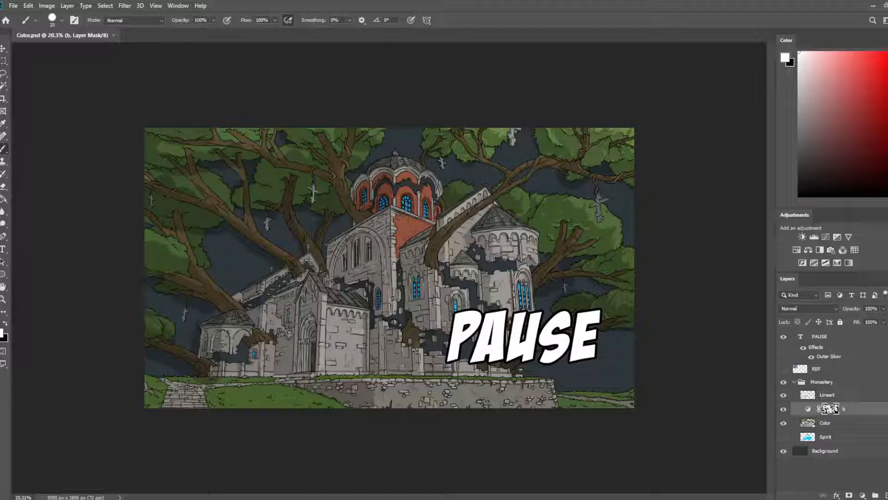
left_click(783, 336)
key("ctrl+0")
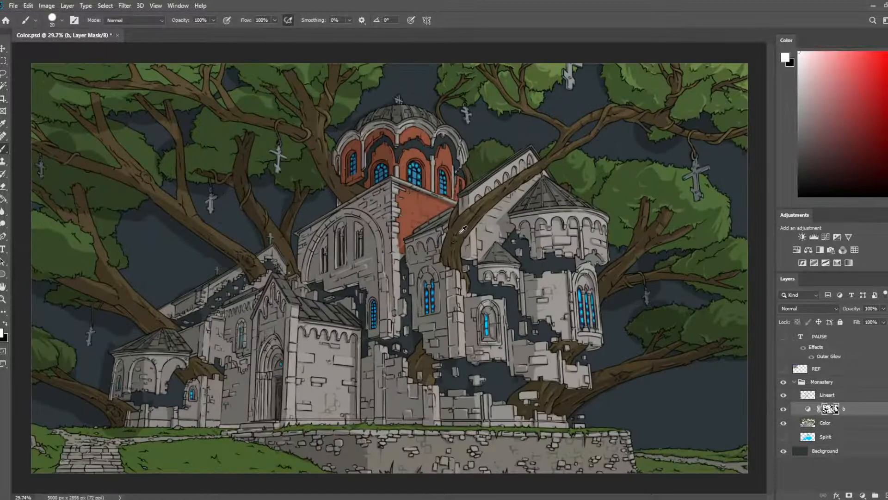
scroll(477, 244, "down", 1)
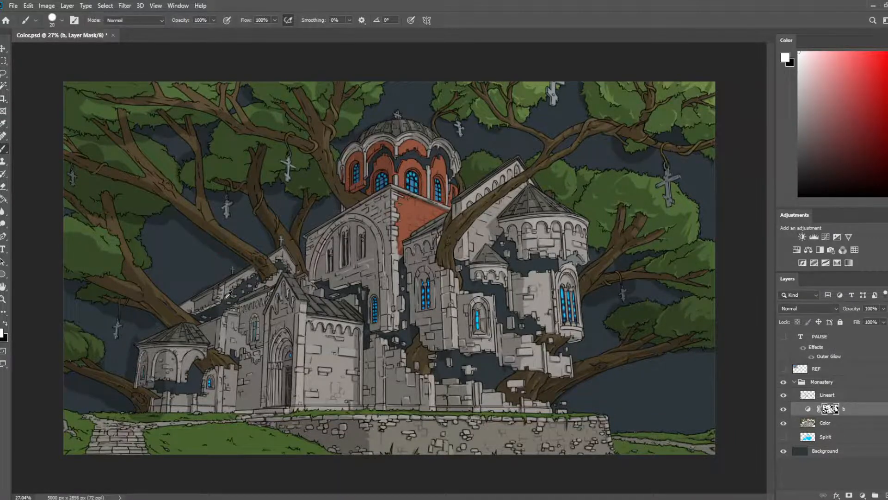
- Paint shadow on the small cross on the ruined side roof and reduce the brush to 10 px
scroll(228, 295, "up", 5)
scroll(185, 298, "up", 2)
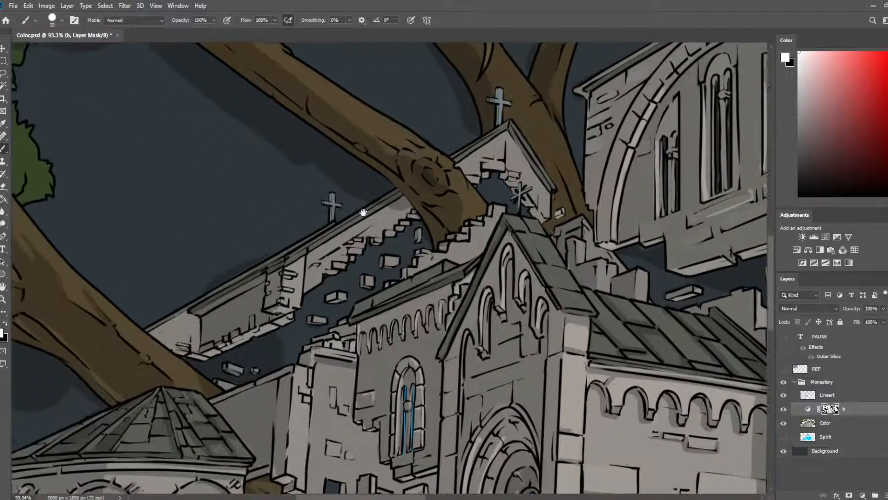
left_click_drag(260, 200, 363, 205)
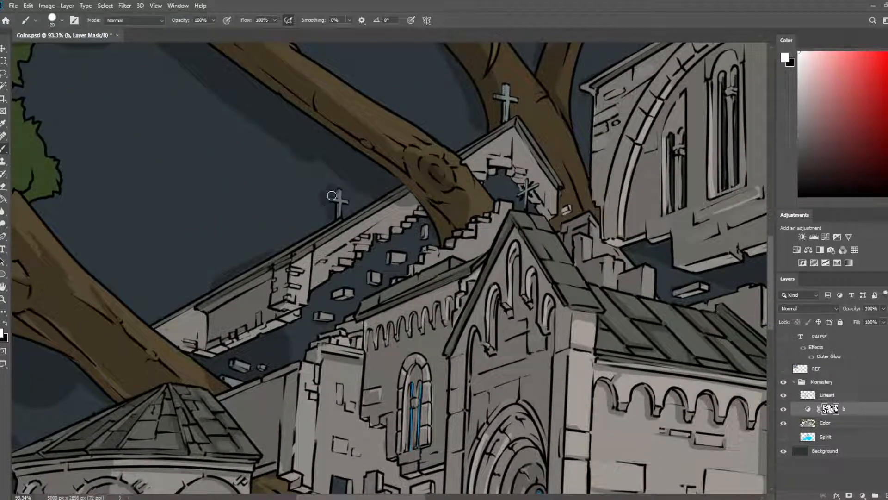
mouse_move(333, 194)
left_mouse_down()
mouse_move(331, 216)
mouse_move(332, 208)
left_mouse_up()
key("bracketleft")
scroll(179, 262, "down", 3)
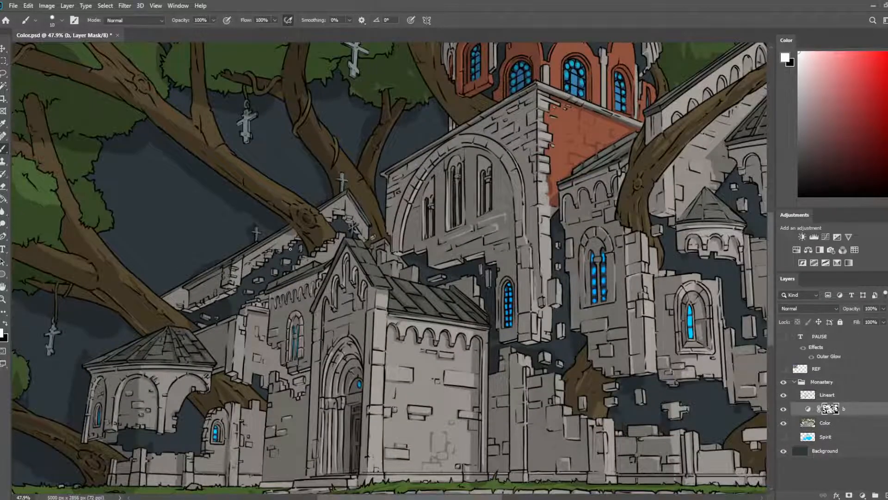
- Switch briefly to the Lineart layer, reselect the b adjustment layer's mask and save the document
left_click_drag(248, 265, 337, 228)
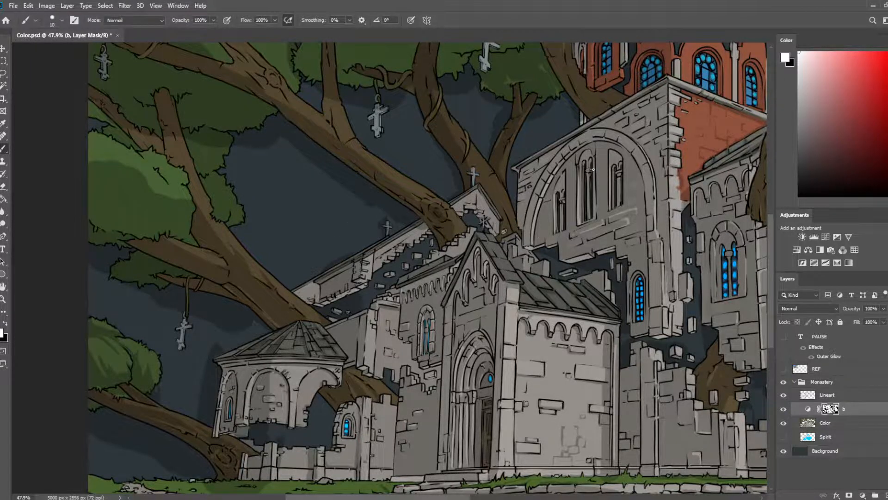
scroll(593, 170, "up", 5)
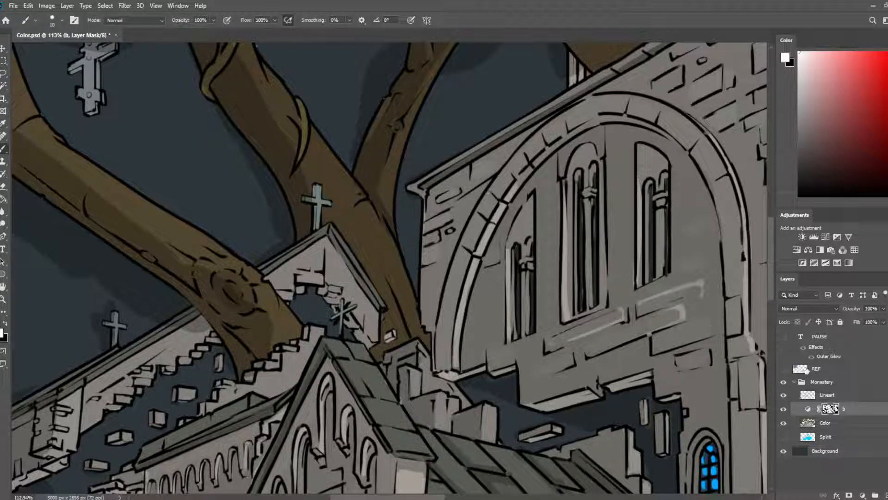
left_click(820, 372)
left_click(833, 408)
left_click(827, 395)
left_click(830, 408)
scroll(248, 238, "down", 5)
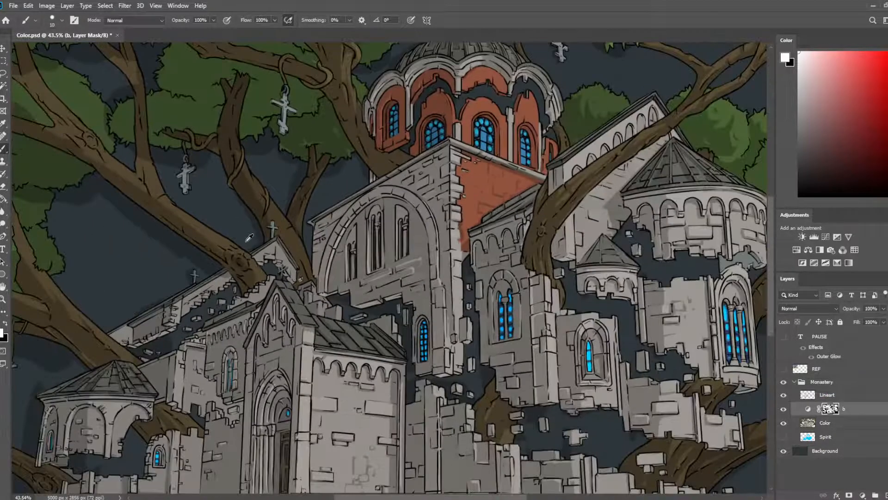
key("ctrl+s")
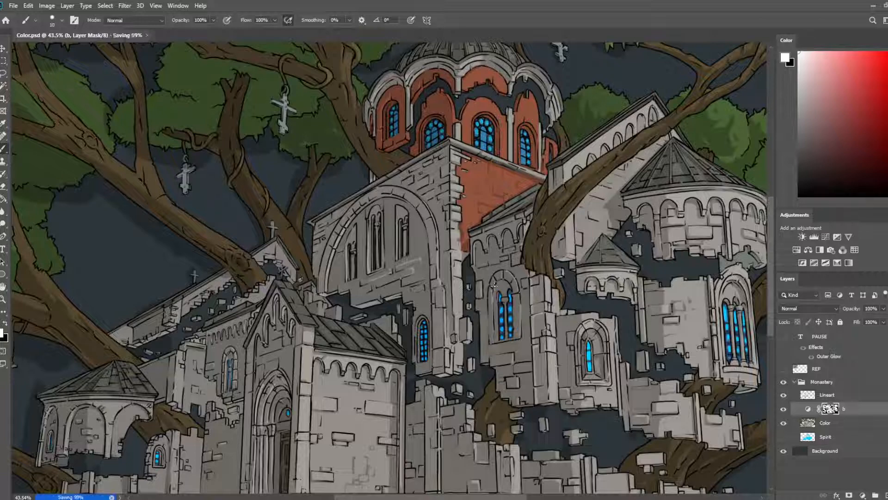
- Erase shadow from the stones beneath the cornice at the outer corner of the large arched wall
scroll(337, 221, "up", 4)
key("e")
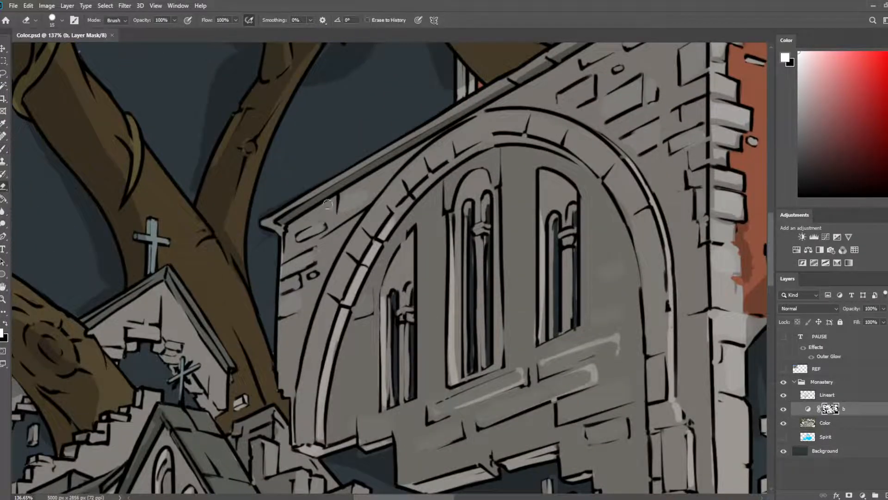
left_click_drag(299, 237, 325, 223)
key("b")
key("e")
left_click_drag(344, 195, 347, 212)
key("b")
key("e")
mouse_move(330, 291)
left_mouse_down()
mouse_move(349, 259)
mouse_move(332, 294)
left_mouse_up()
- Paint shadow down the lower outer side of the large arch with a 10 px brush
key("b")
mouse_move(350, 257)
left_mouse_down()
mouse_move(326, 299)
mouse_move(301, 391)
left_mouse_up()
key("e")
key("b")
left_click_drag(337, 301, 302, 392)
left_click_drag(339, 279, 304, 398)
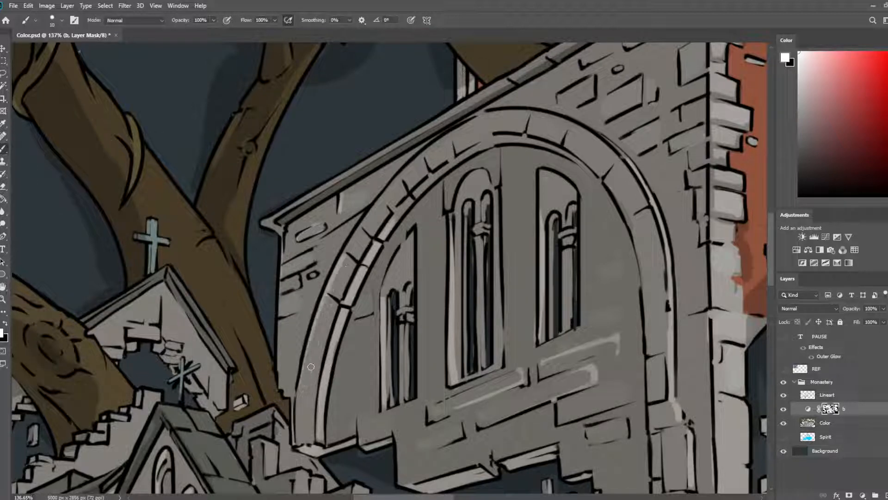
- Erase a lit edge along the arch's upper curve and repaint shadow beside it to narrow the highlight
key("e")
left_click_drag(339, 270, 449, 130)
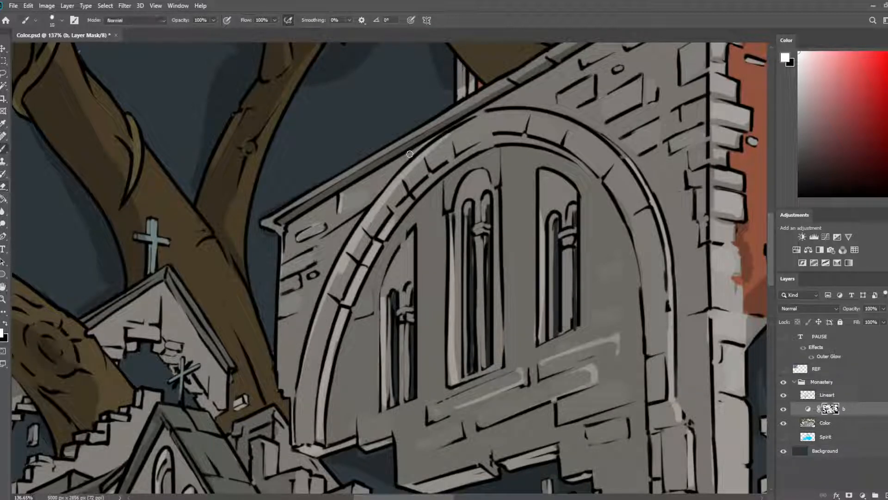
key("e")
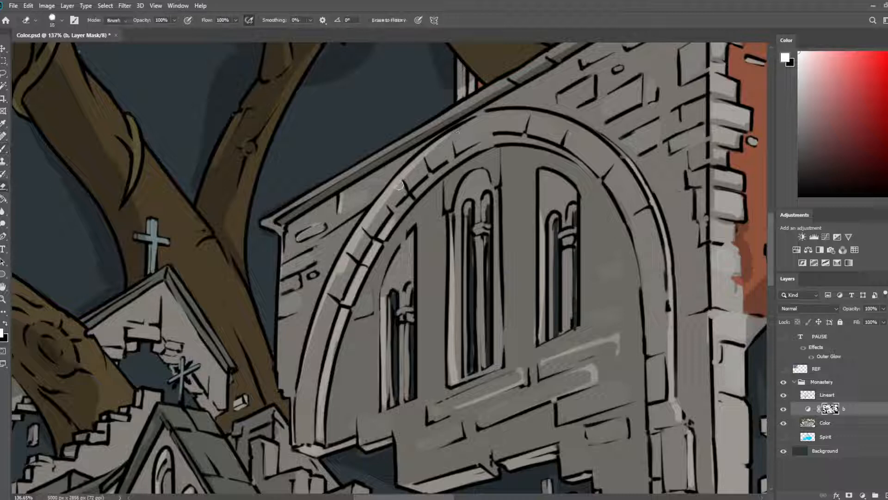
key("b")
key("e")
key("b")
mouse_move(397, 190)
left_mouse_down()
mouse_move(364, 232)
mouse_move(397, 192)
mouse_move(340, 269)
left_mouse_up()
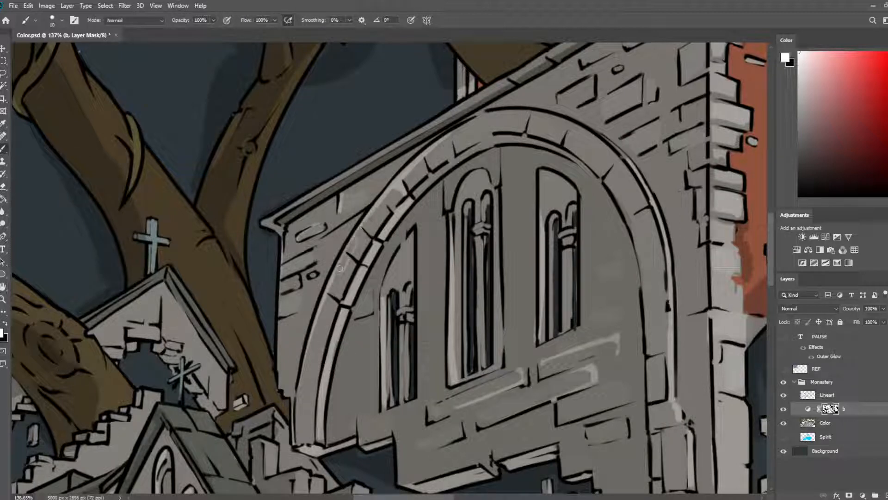
key("e")
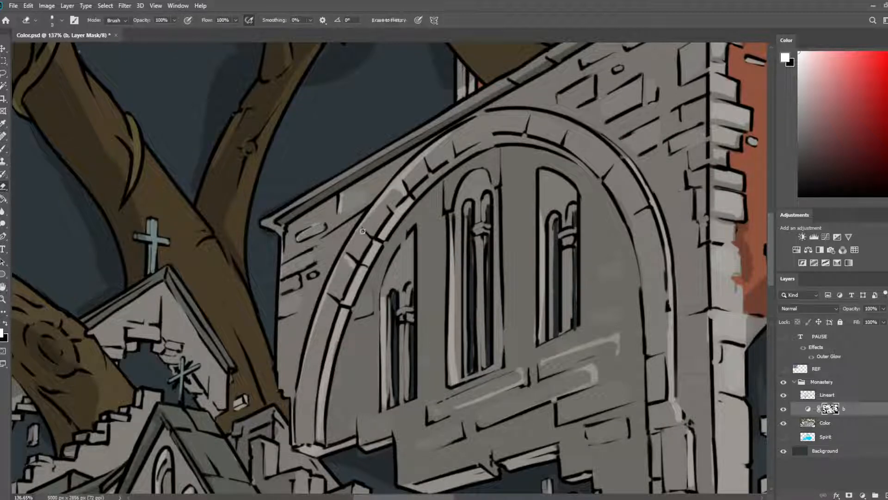
- Erase small lit edges on the stones along the top and far curve of the large arch, touching up the shadow beside them
scroll(361, 174, "down", 5)
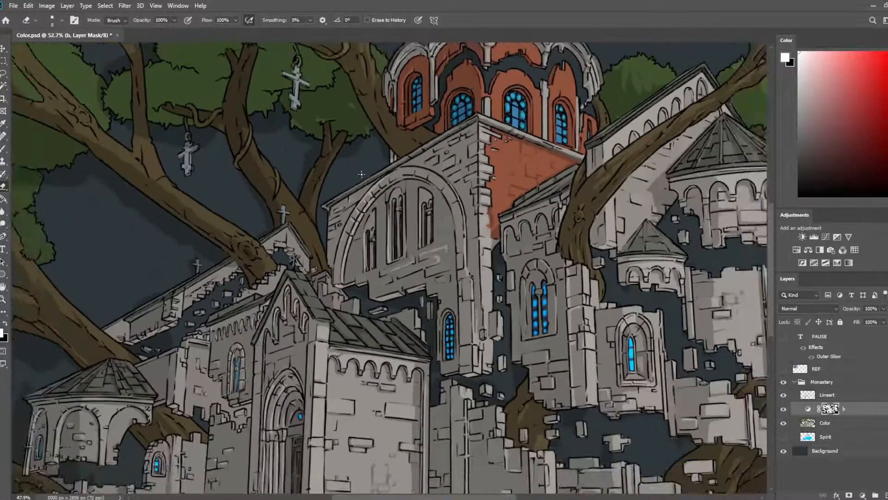
scroll(361, 174, "down", 4)
scroll(364, 169, "up", 6)
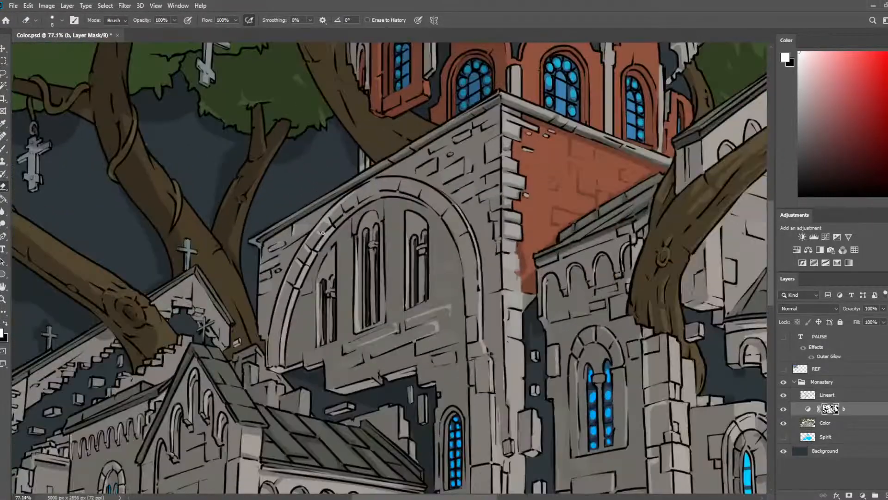
key("b")
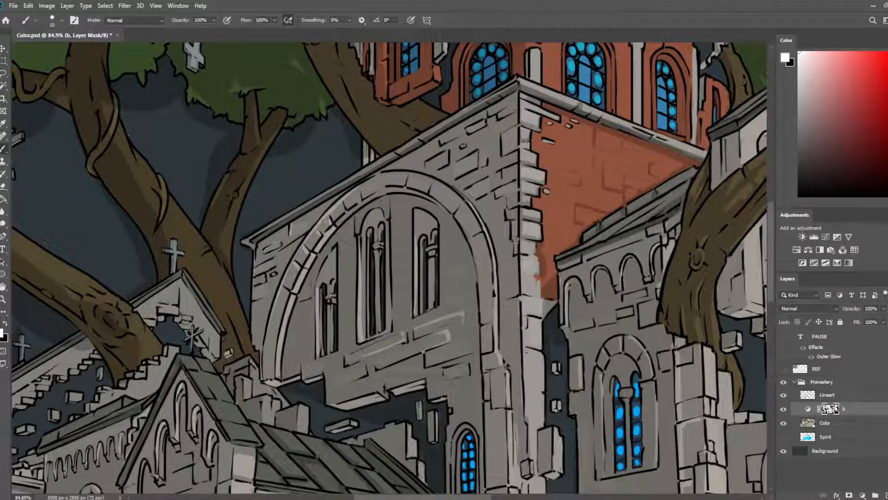
key("e")
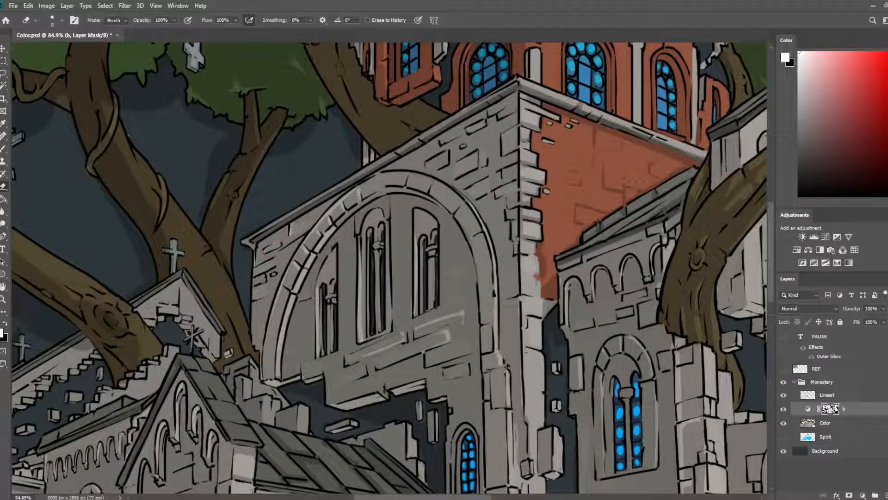
left_click_drag(404, 175, 433, 180)
left_click_drag(454, 211, 461, 200)
left_click_drag(478, 230, 468, 236)
key("b")
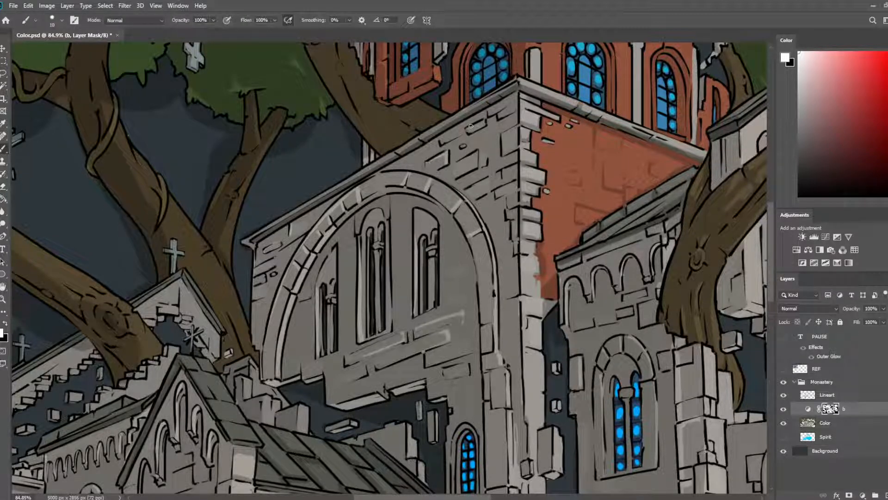
key("e")
key("b")
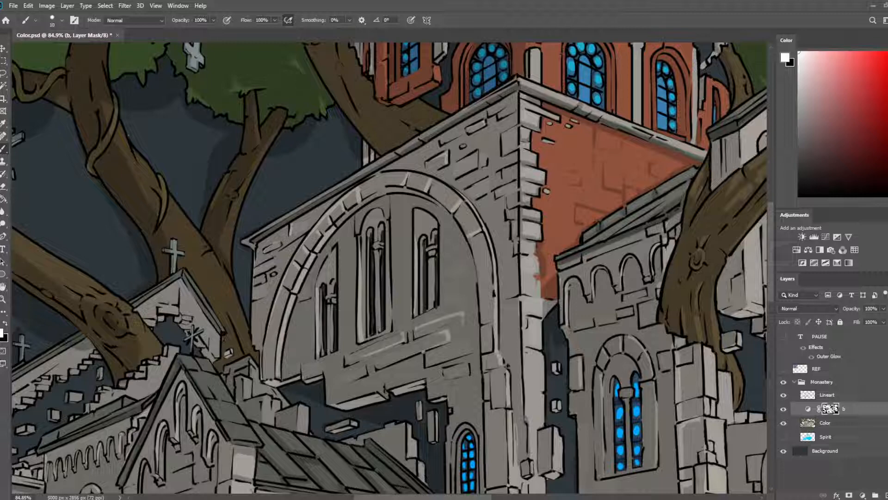
- Examine the shading across the whole illustration
key("ctrl+0")
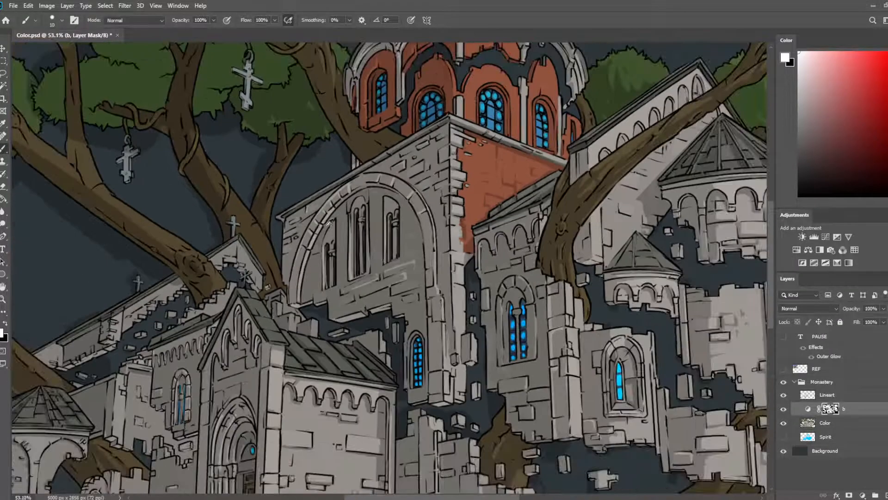
key("v")
scroll(736, 353, "down", 3)
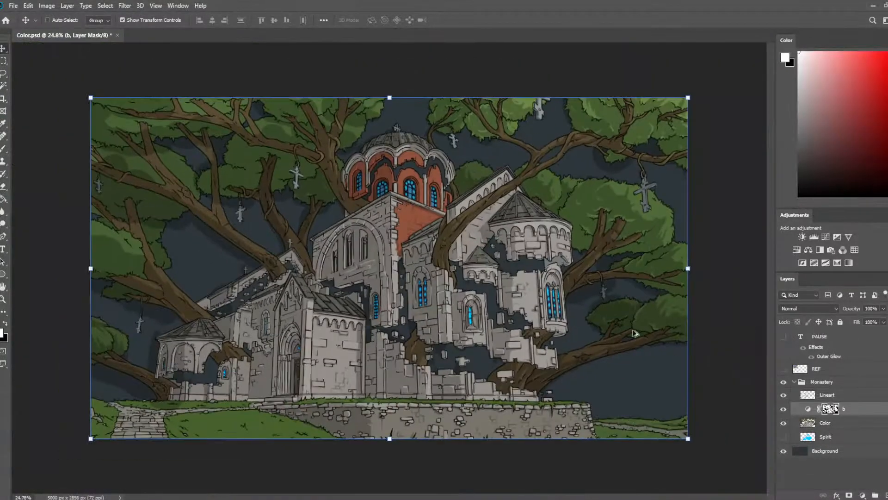
scroll(635, 334, "up", 2)
key("b")
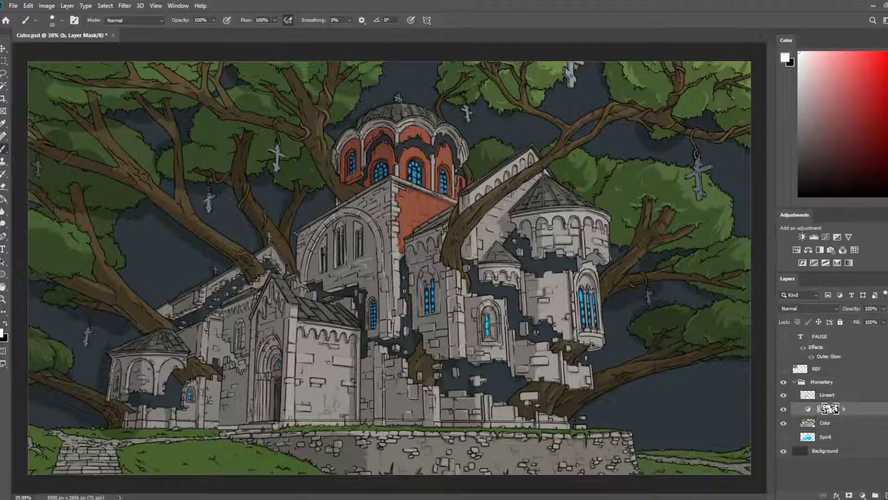
scroll(439, 263, "up", 1)
scroll(438, 260, "down", 3)
scroll(468, 335, "up", 2)
- Paint shadow beneath the coping stones in the middle of the base wall with a 10 px brush and trim it with the eraser
left_click_drag(518, 407, 447, 199)
scroll(397, 280, "up", 3)
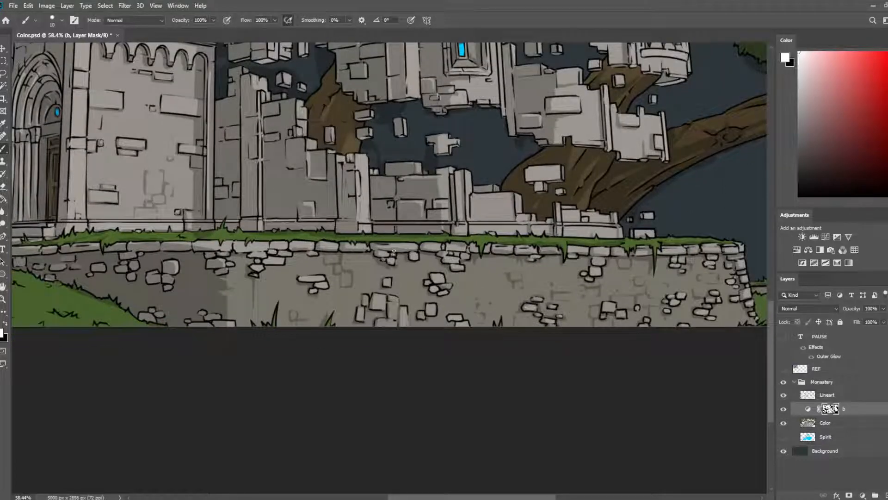
key("e")
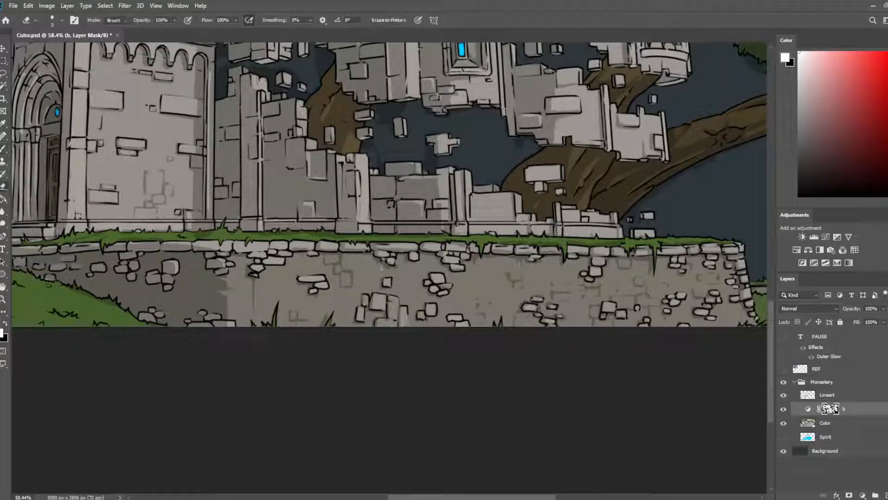
key("b")
key("b")
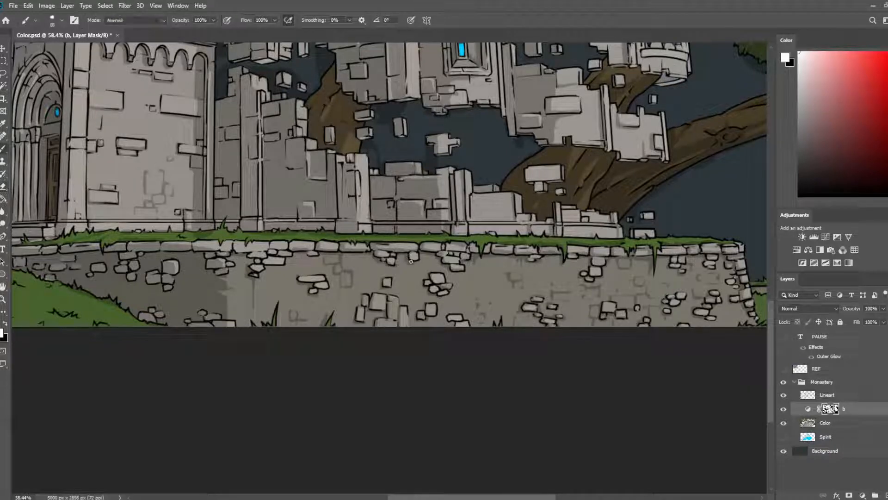
key("e")
left_click_drag(408, 264, 414, 262)
key("b")
key("e")
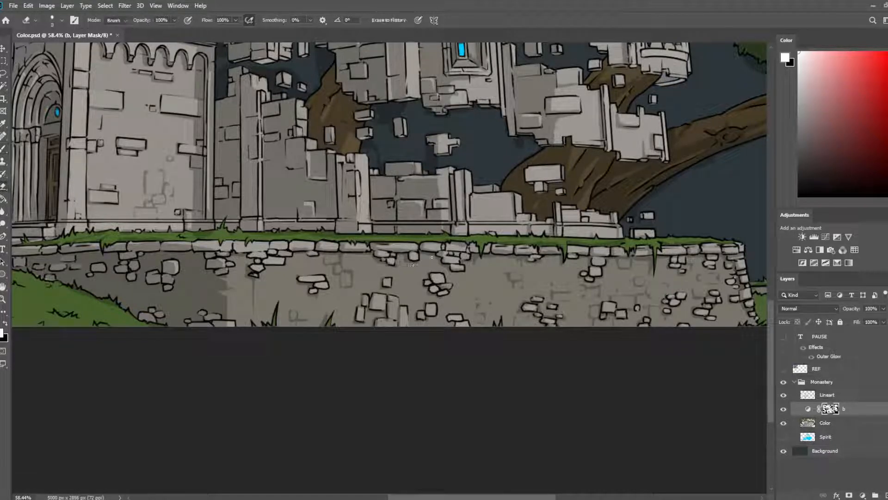
key("b")
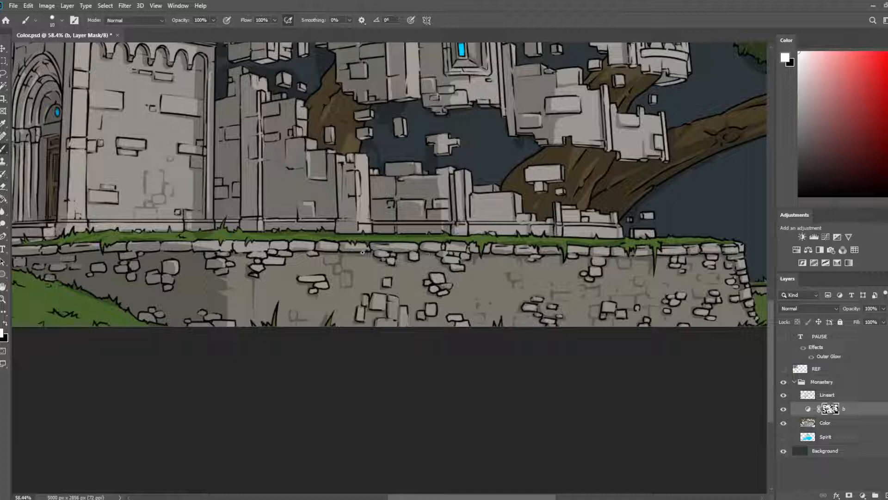
key("e")
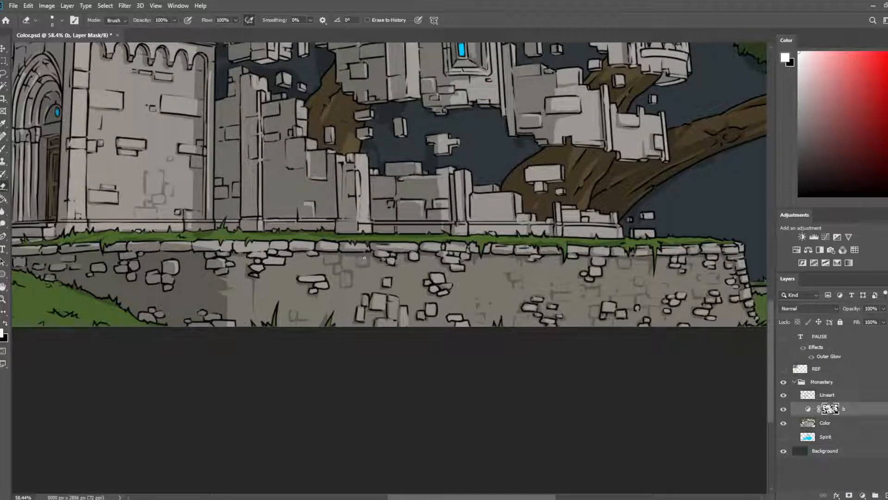
- Paint faint shadow brick outlines below the coping of the base wall, clean their edges with the eraser and save the document
key("b")
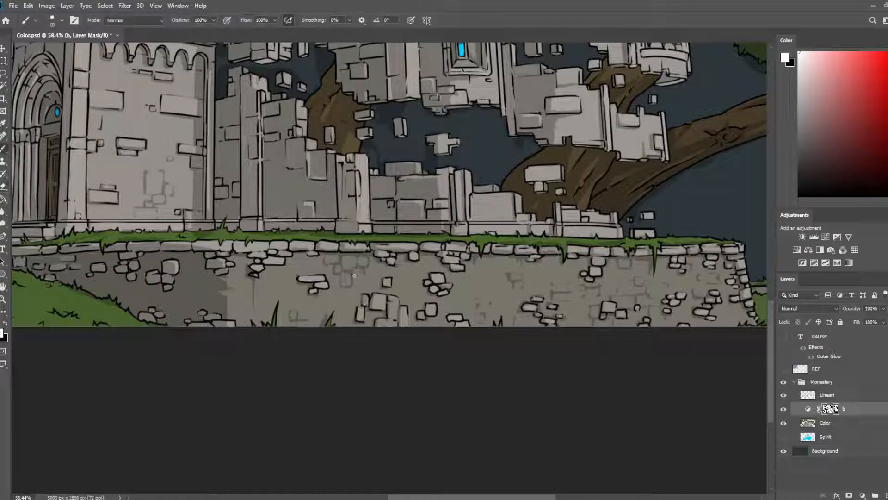
key("e")
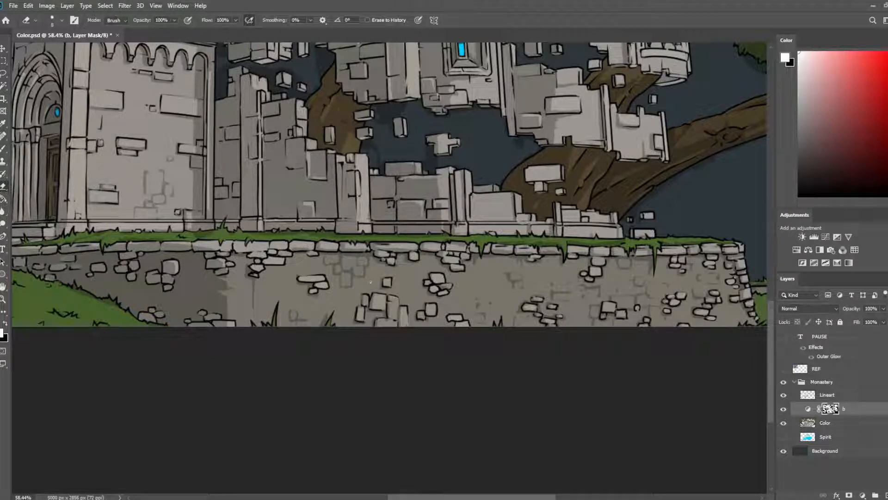
key("b")
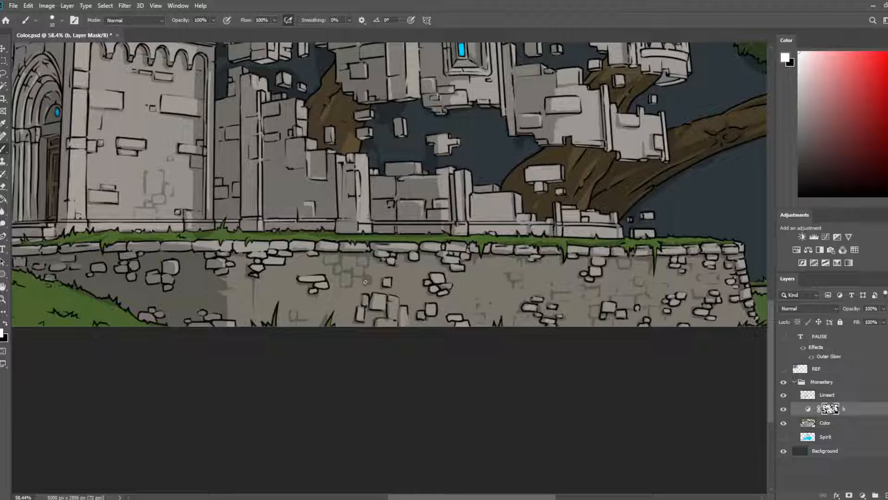
key("e")
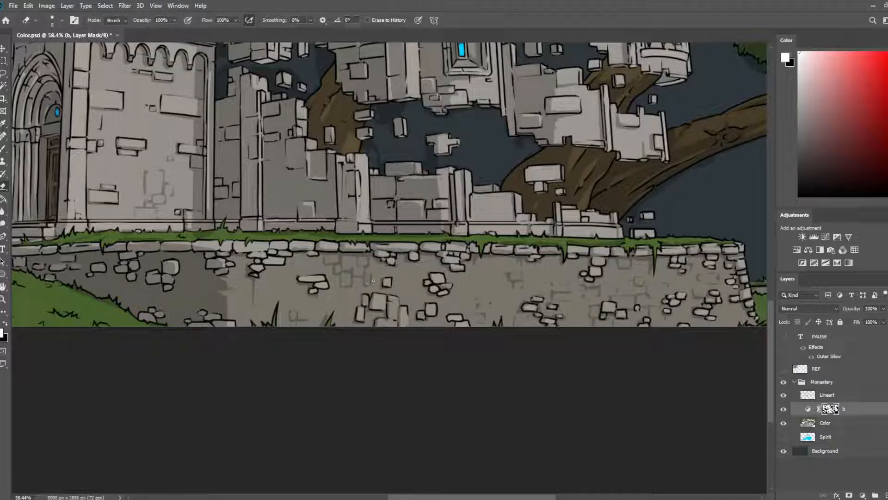
key("b")
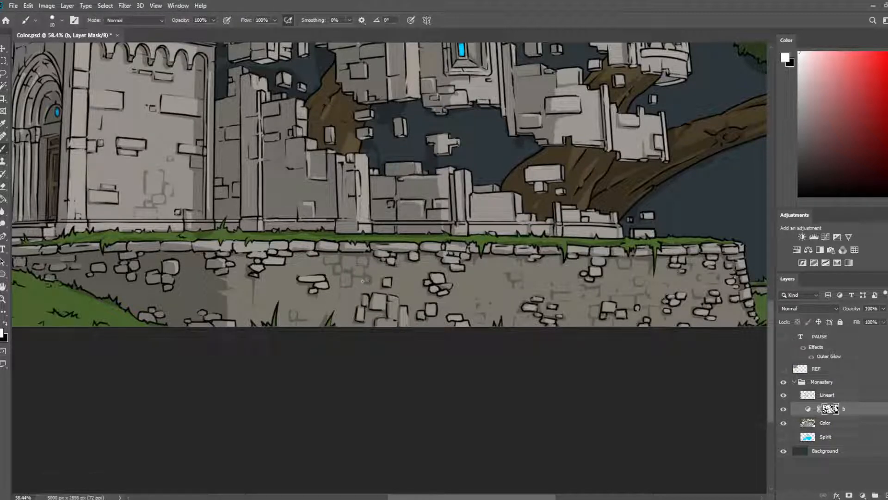
key("e")
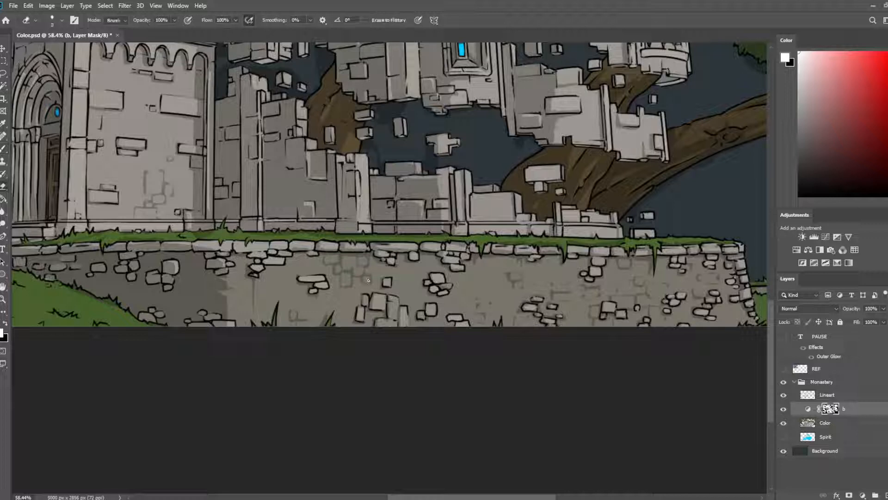
key("b")
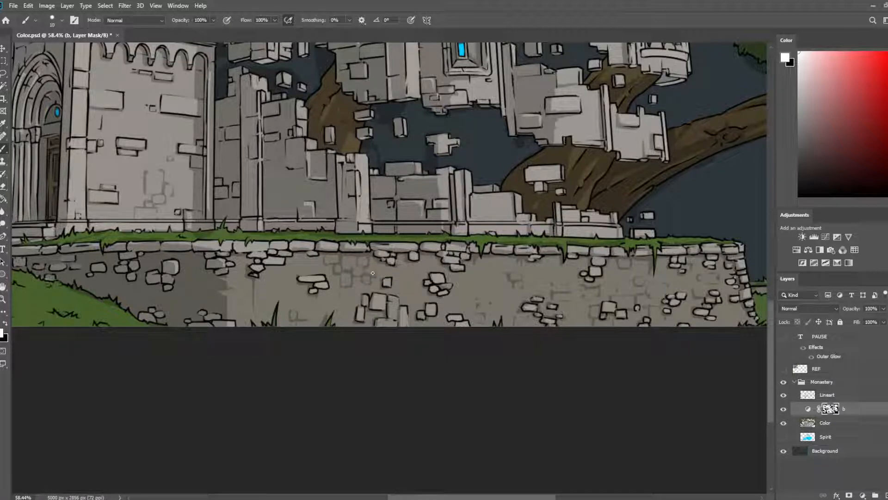
key("e")
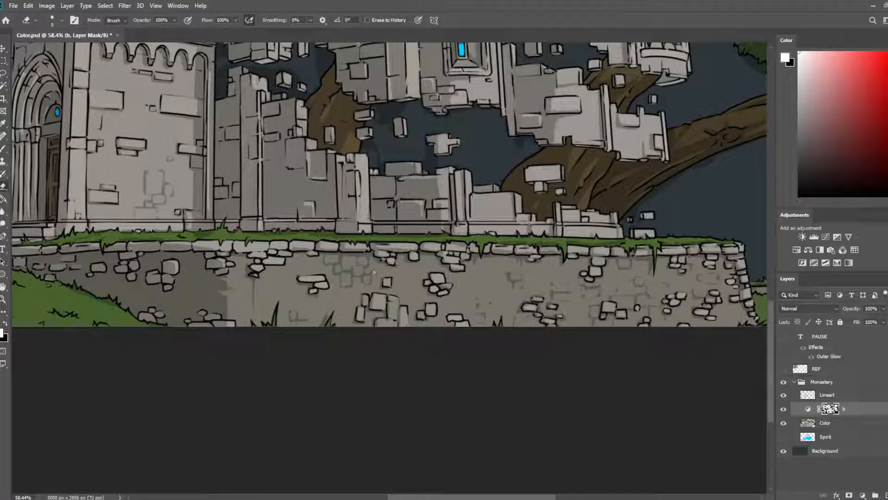
key("b")
key("e")
key("ctrl+0")
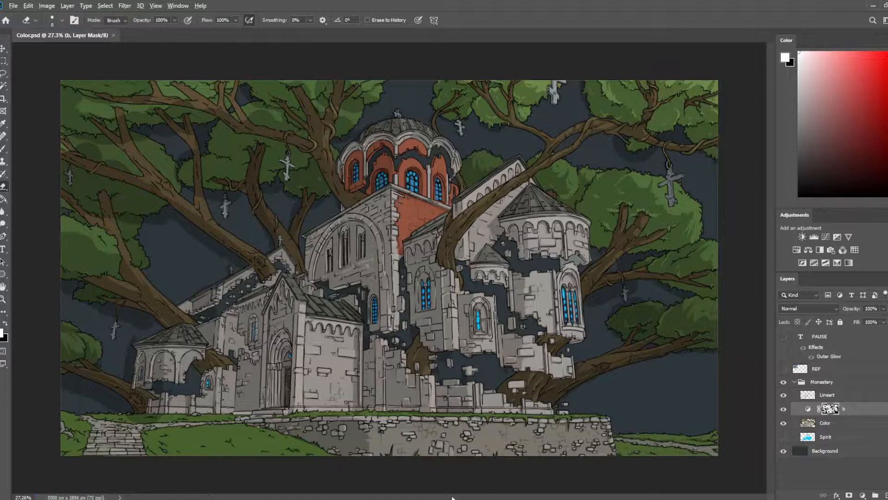
- Paint and trim faint brick outlines on the lit base wall beside the edge of the cast shadow, and save the document
scroll(401, 374, "up", 5)
left_click_drag(400, 374, 392, 212)
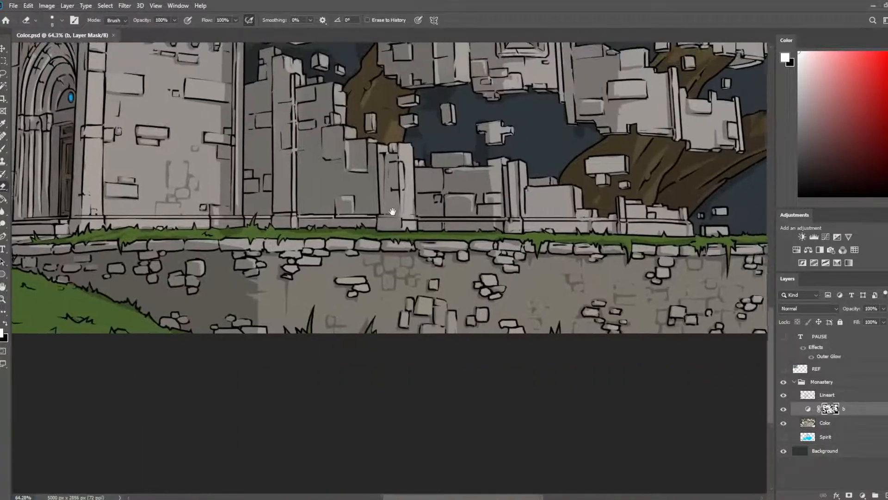
key("b")
left_click(286, 294)
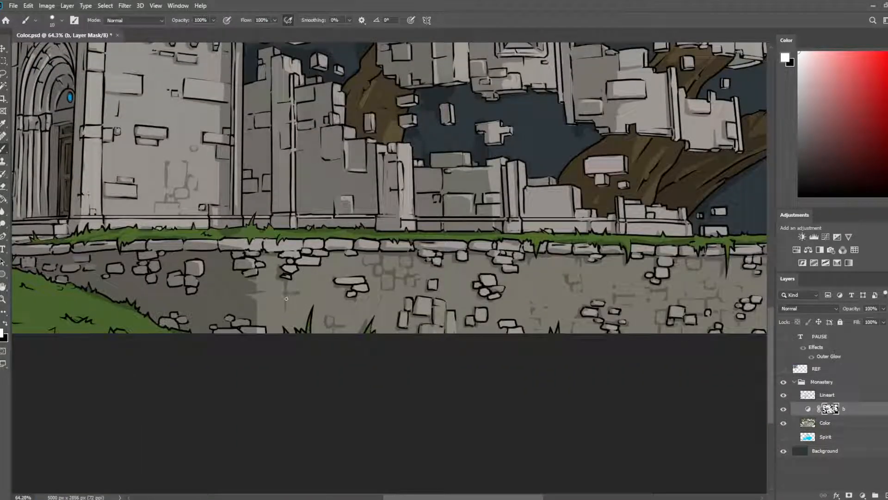
key("e")
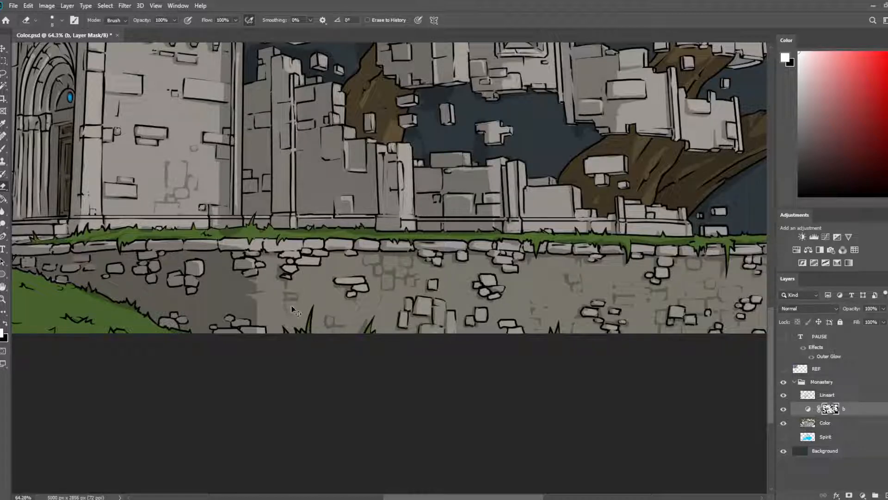
key("b")
key("e")
key("b")
key("e")
key("b")
key("e")
scroll(335, 272, "down", 5)
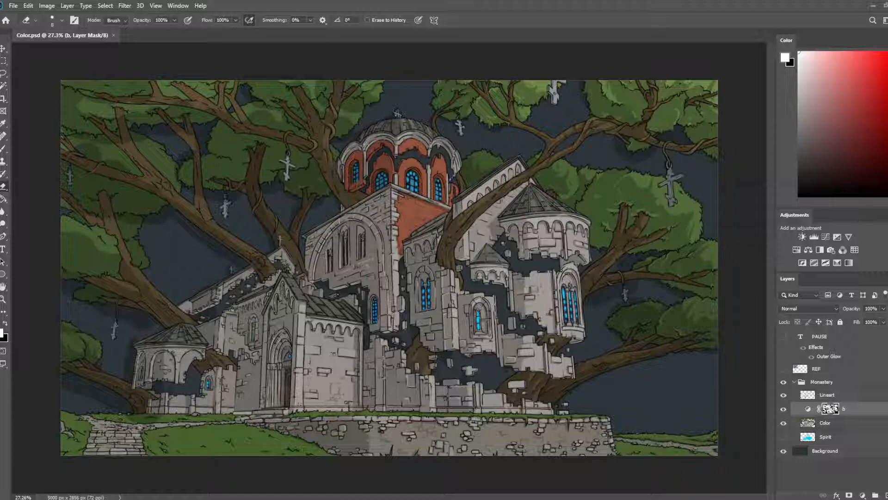
- Paint shadow on the ruined gable around the broken cross behind the entrance roof and refine its edges with the eraser
scroll(292, 276, "up", 1)
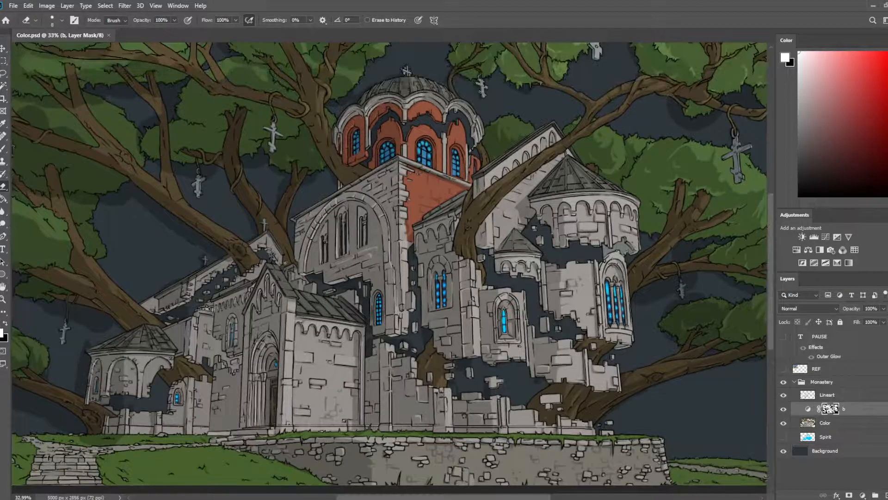
scroll(644, 217, "up", 1)
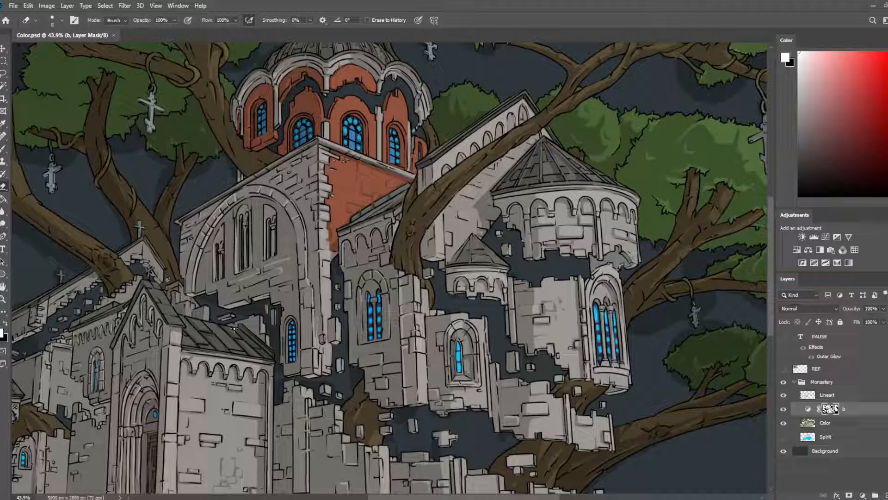
scroll(234, 328, "down", 3)
scroll(115, 383, "up", 1)
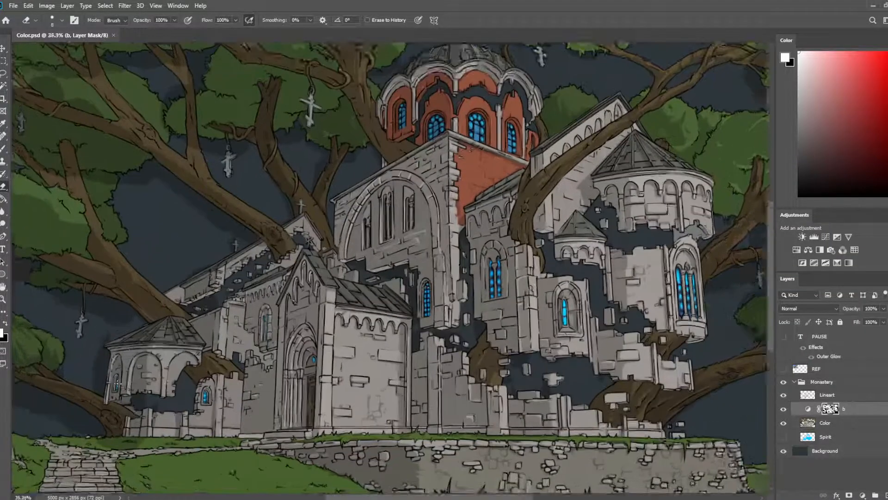
scroll(480, 166, "up", 6)
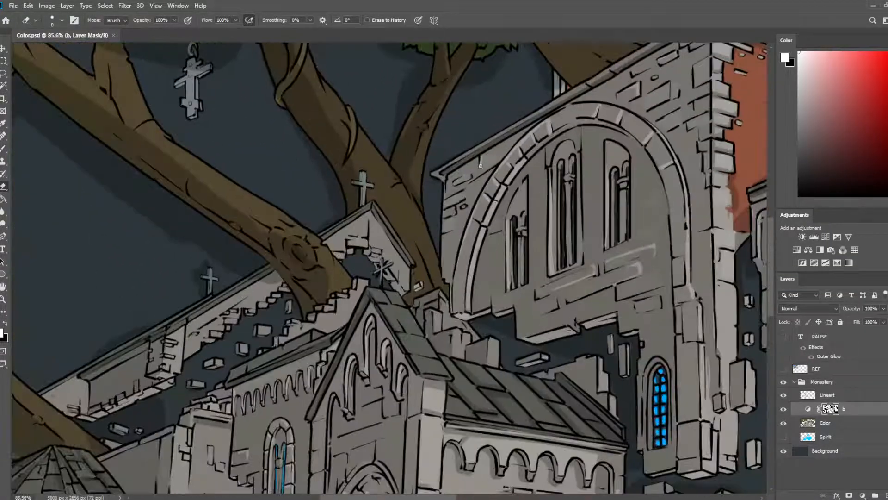
key("b")
mouse_move(369, 222)
left_mouse_down()
mouse_move(374, 218)
mouse_move(376, 241)
mouse_move(348, 236)
mouse_move(398, 258)
mouse_move(376, 246)
mouse_move(383, 260)
mouse_move(376, 241)
mouse_move(394, 271)
left_mouse_up()
key("e")
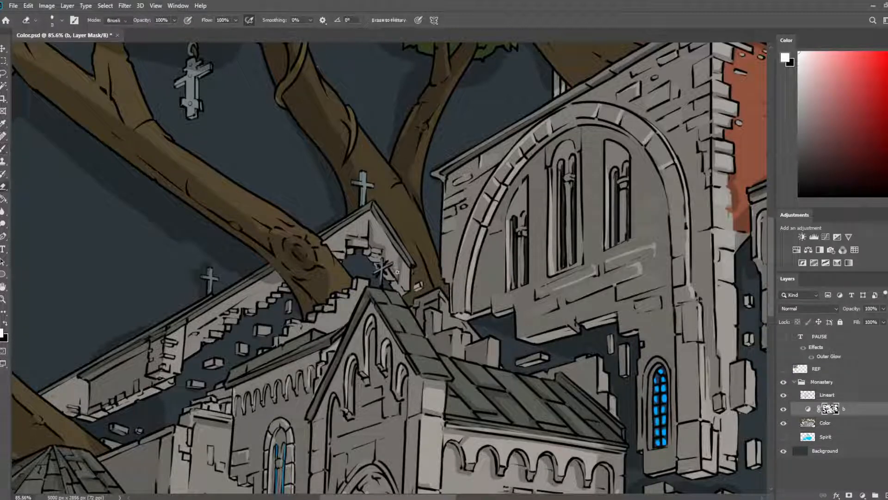
key("b")
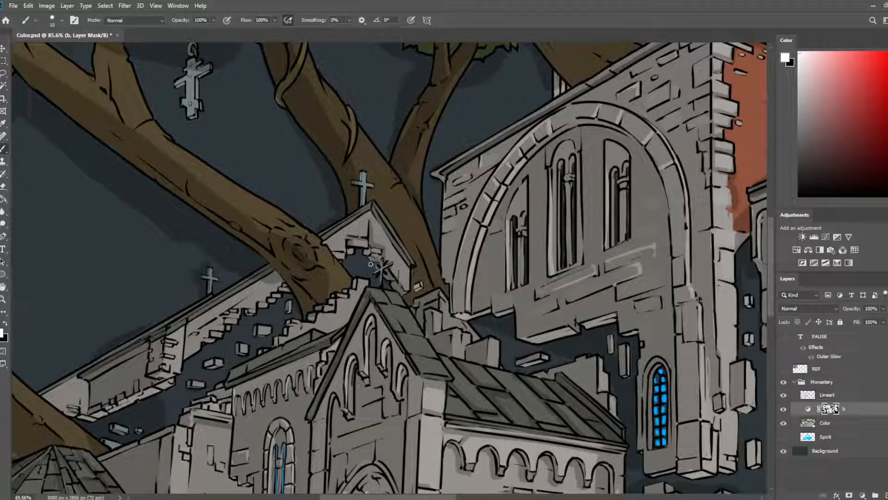
key("e")
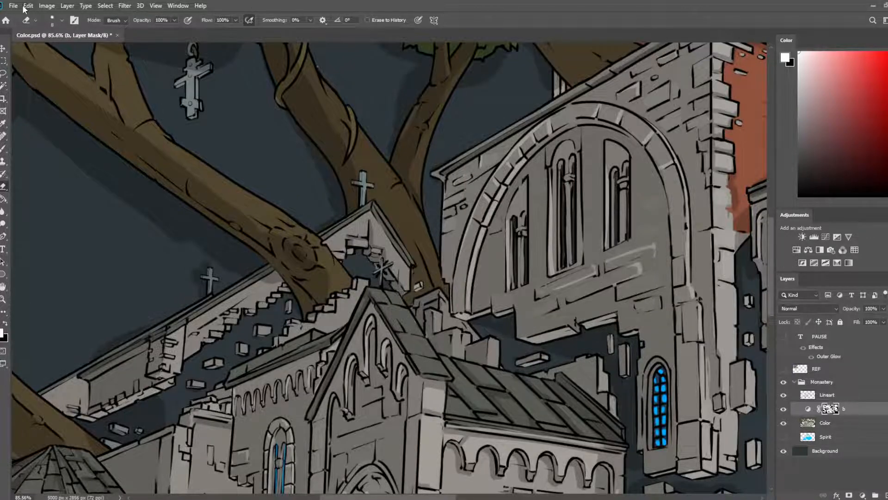
- Paint shadow along the underside of the roof edge on the long ruined side wall behind the entrance and trim it with the eraser
scroll(143, 182, "down", 5)
scroll(163, 250, "down", 2)
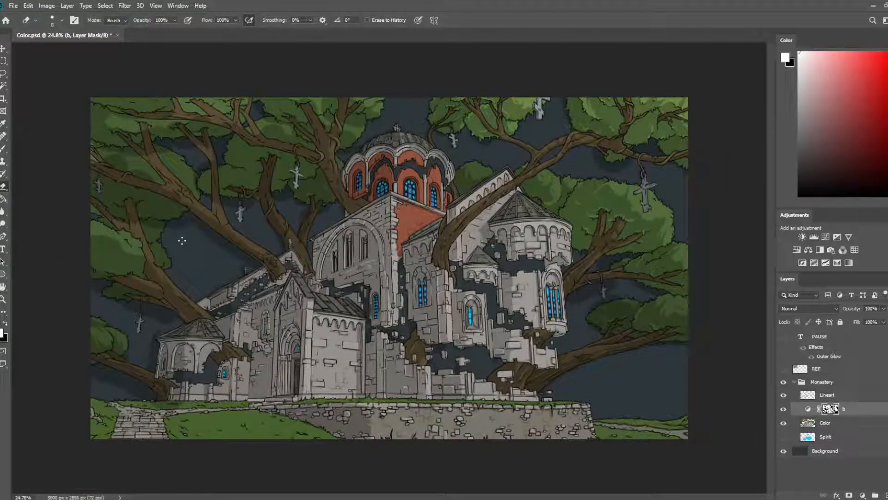
scroll(196, 213, "up", 6)
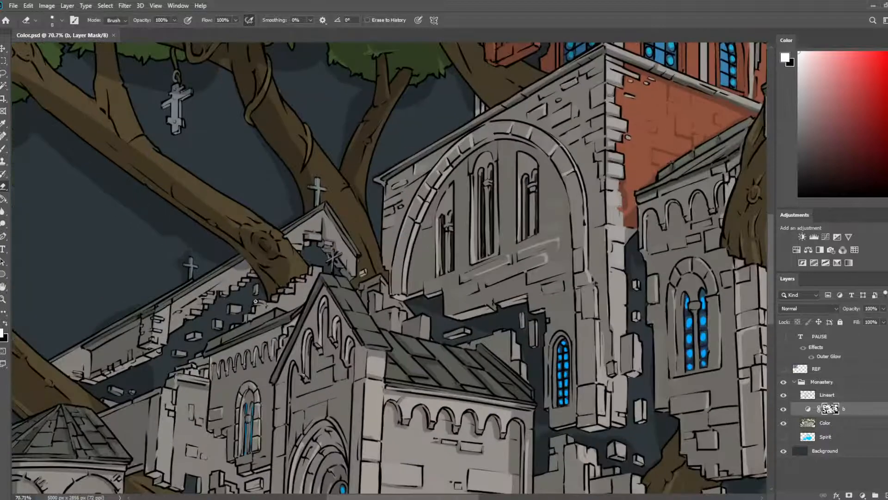
mouse_move(259, 305)
left_mouse_down()
mouse_move(380, 267)
mouse_move(449, 229)
left_mouse_up()
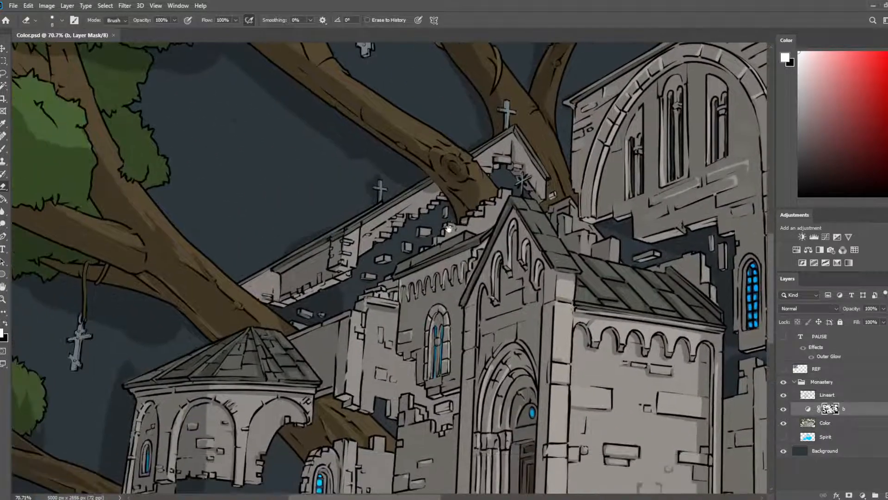
scroll(448, 229, "up", 3)
key("b")
left_click_drag(334, 227, 416, 178)
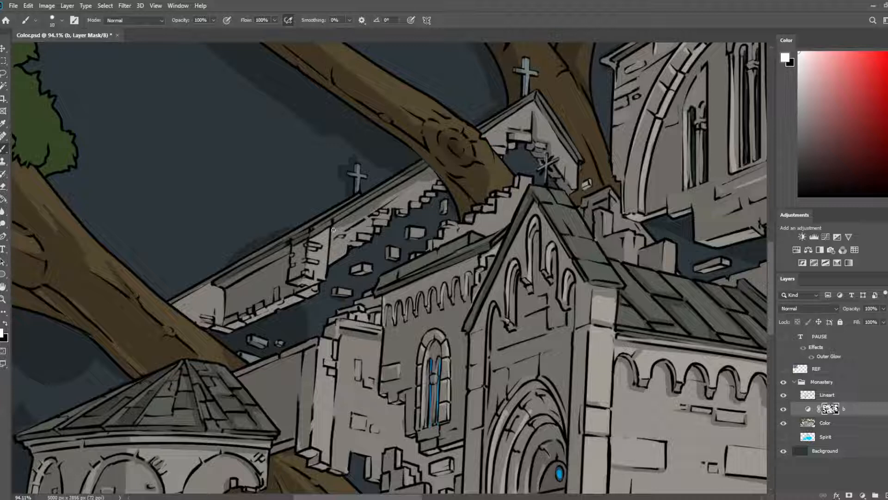
key("e")
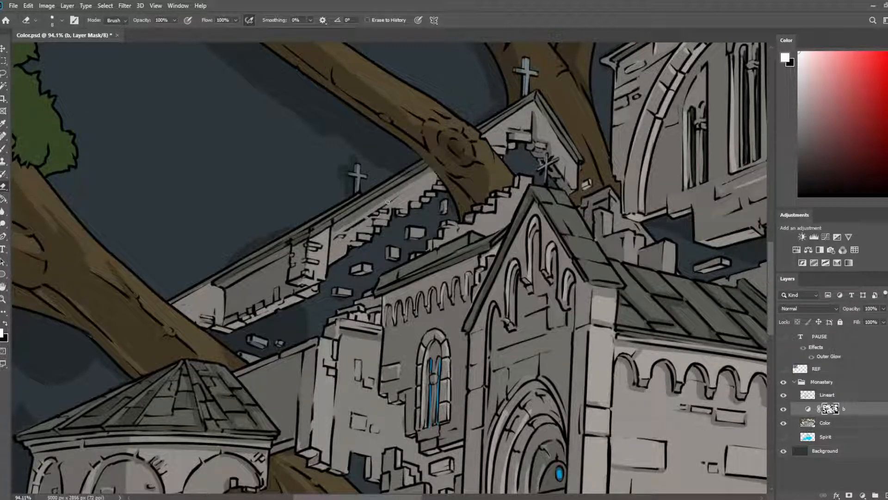
key("b")
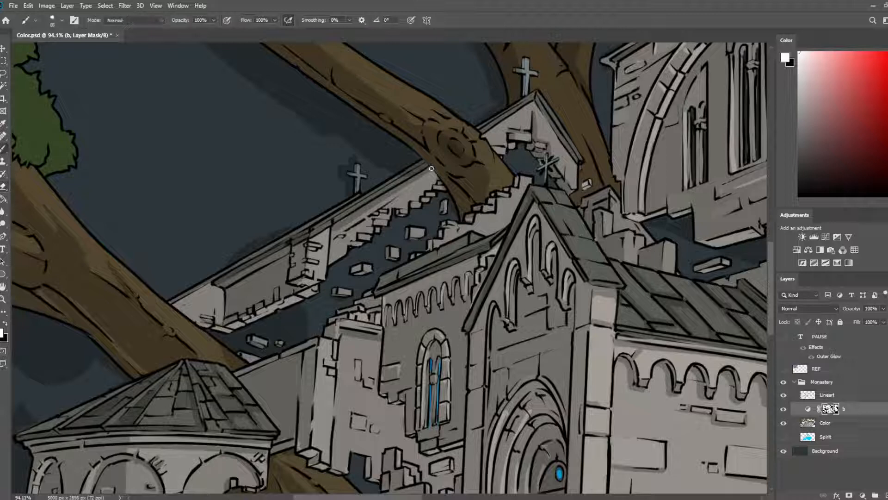
key("e")
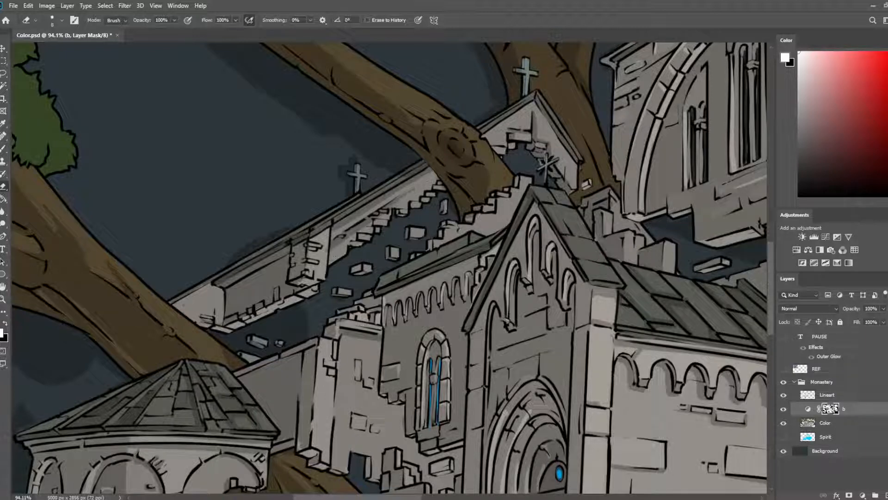
key("b")
key("e")
key("b")
key("e")
- Paint shadow details on the upper stonework of the ruined gable below its roof cross and clean them with the eraser
left_click_drag(495, 127, 423, 200)
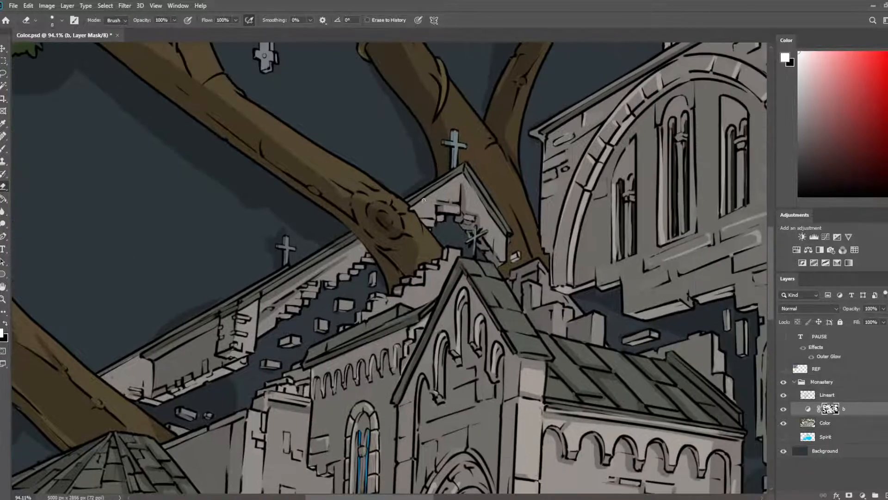
key("b")
key("e")
key("b")
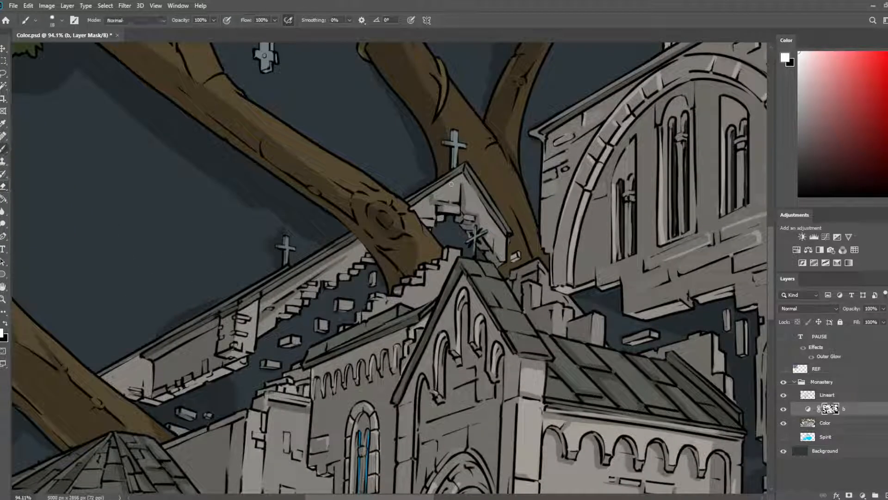
key("e")
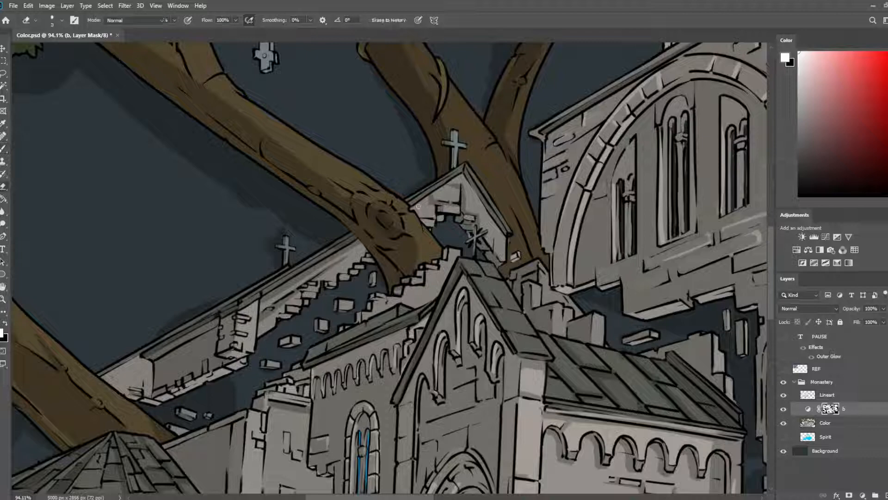
key("b")
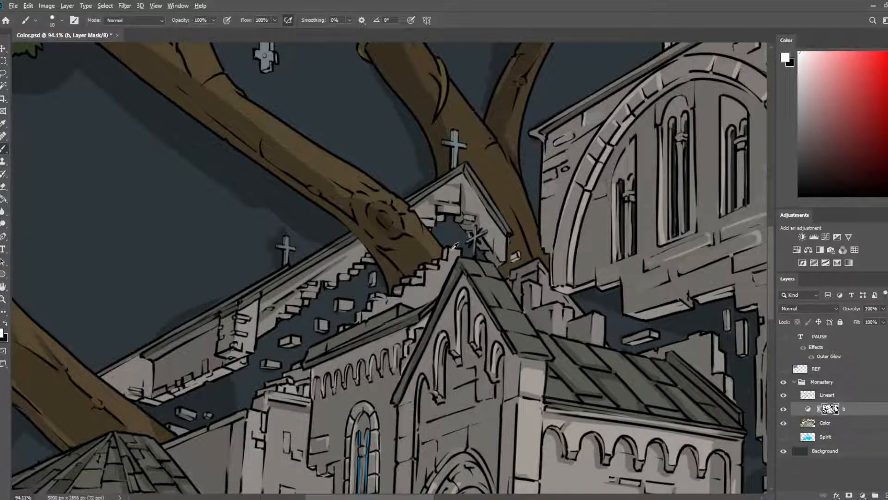
- Shade the knot and cut end of the thick branch beside the ruined gable, alternating shadow strokes with erased highlights
scroll(455, 245, "down", 2)
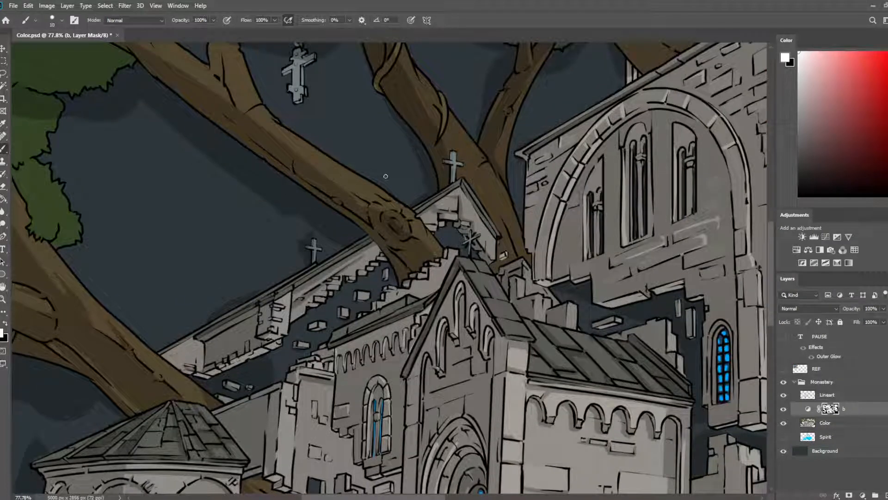
key("e")
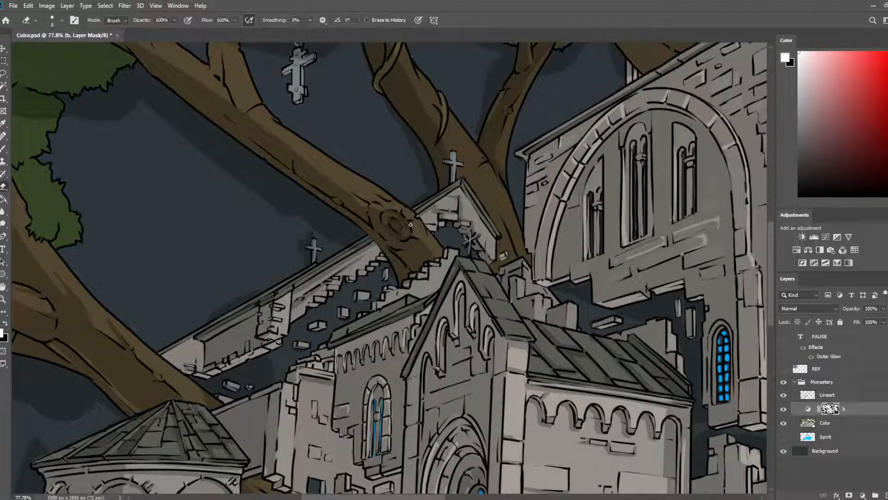
key("b")
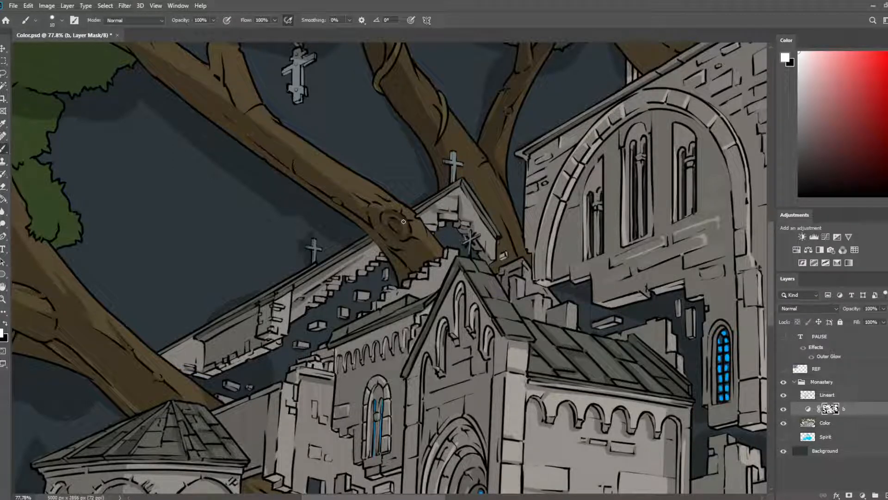
key("e")
left_click_drag(394, 229, 402, 234)
key("b")
left_click_drag(425, 231, 429, 250)
key("e")
key("b")
key("e")
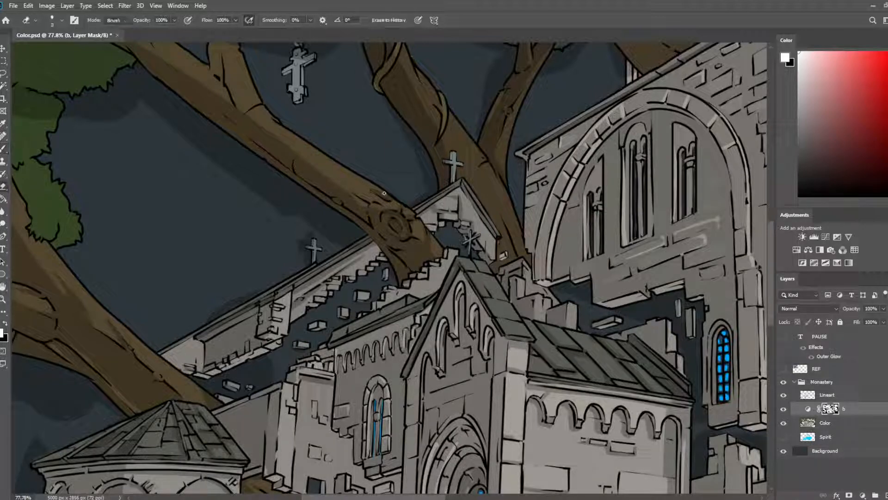
- Enlarge the eraser to 25 px and erase shadow from the upper part of the small foliage clump at the canvas edge near the round tower
scroll(384, 193, "down", 8)
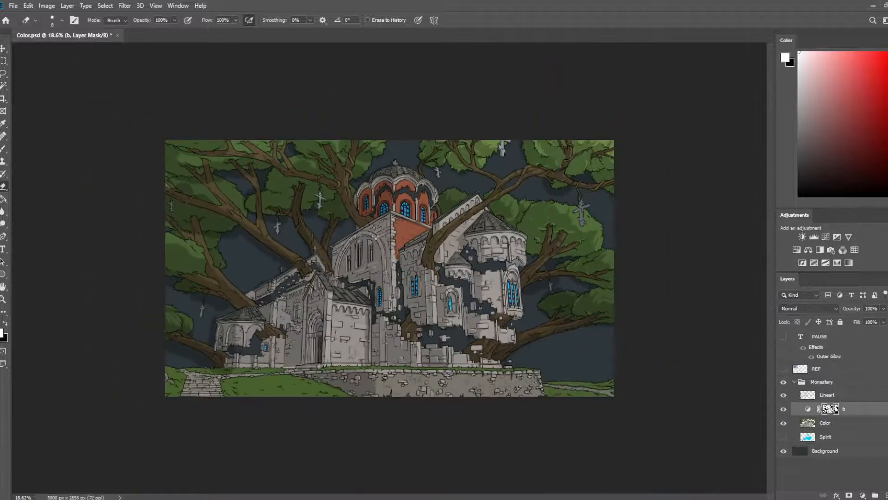
scroll(478, 271, "up", 5)
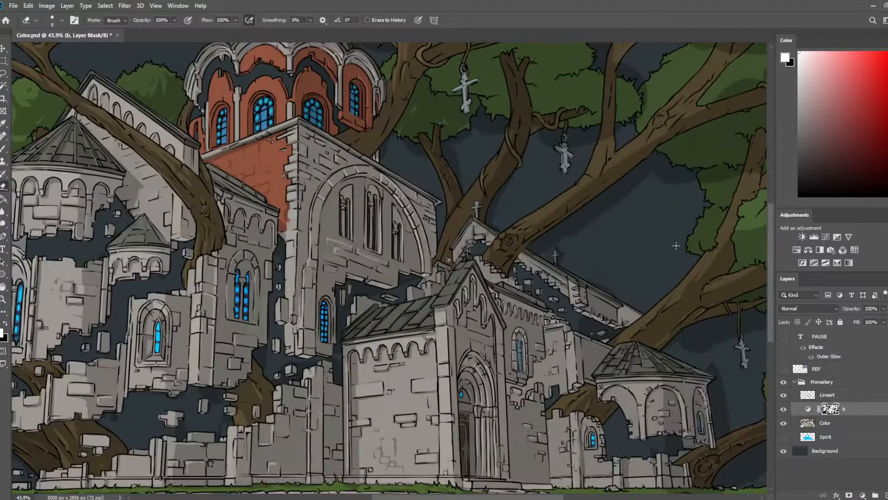
left_click_drag(676, 246, 448, 154)
scroll(673, 396, "up", 1)
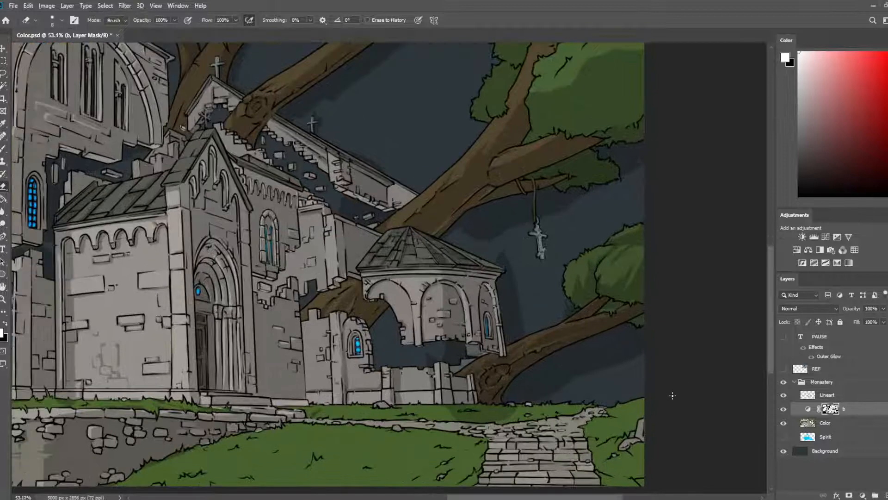
left_click_drag(554, 249, 502, 272)
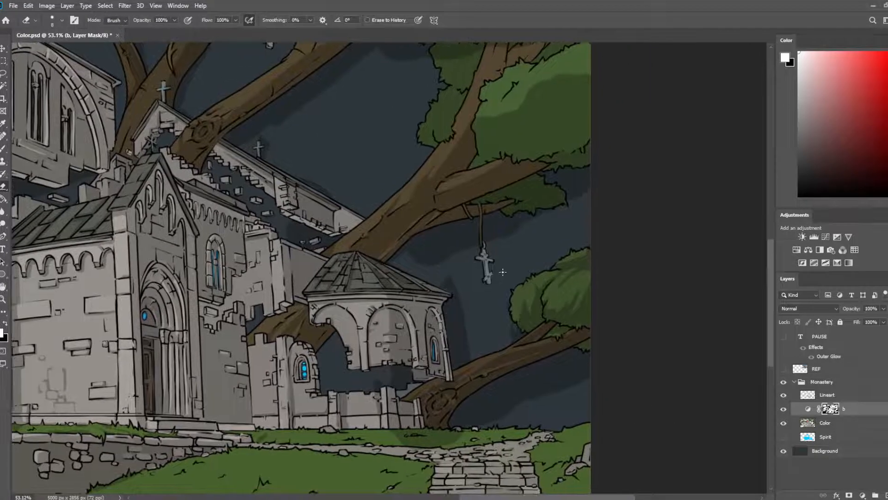
scroll(512, 272, "down", 3)
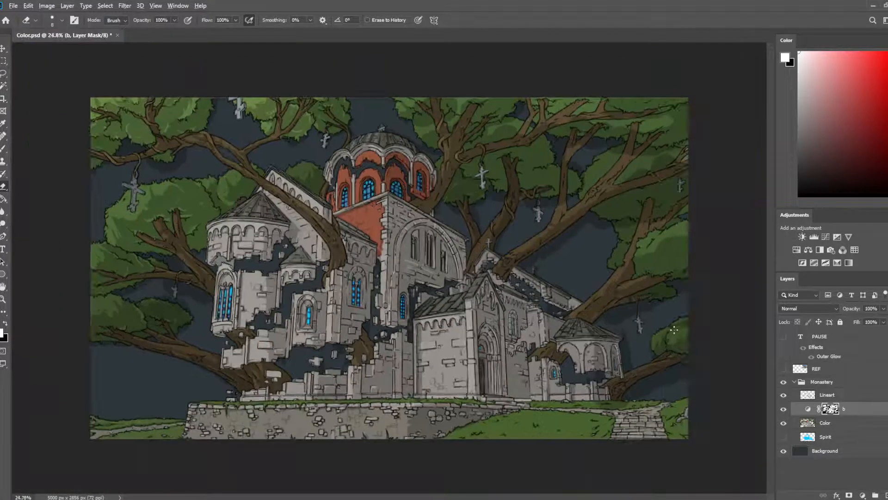
scroll(682, 354, "up", 3)
left_click_drag(685, 354, 448, 259)
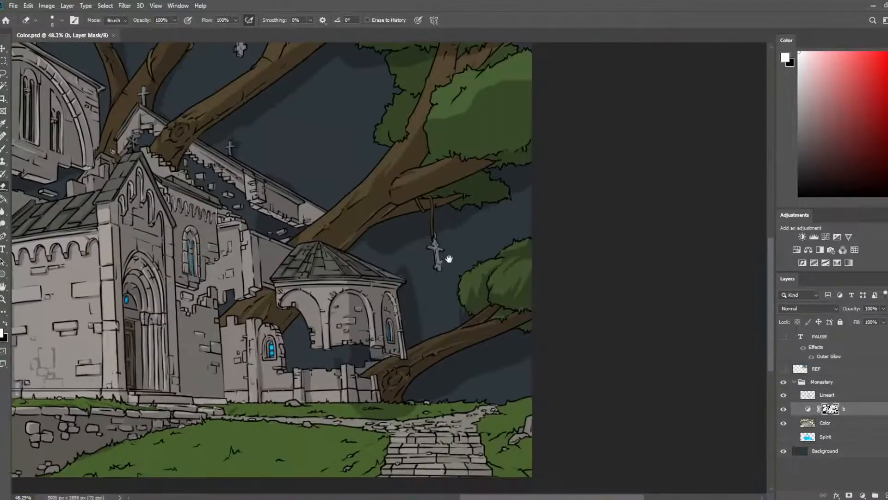
key("bracketright")
key("bracketright")
key("bracketright")
key("bracketright")
key("bracketright")
left_click_drag(505, 250, 530, 240)
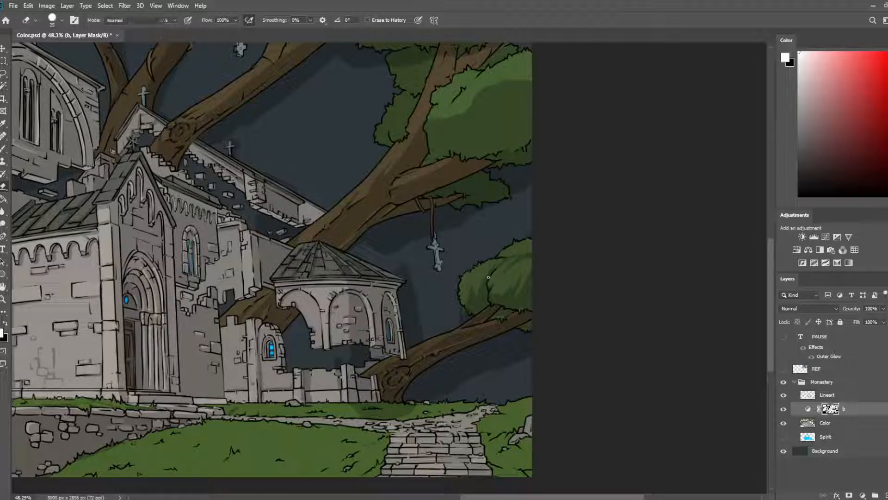
- Paint shadow on the small foliage clump at the canvas edge with a larger brush and refine its lit areas with the eraser
key("b")
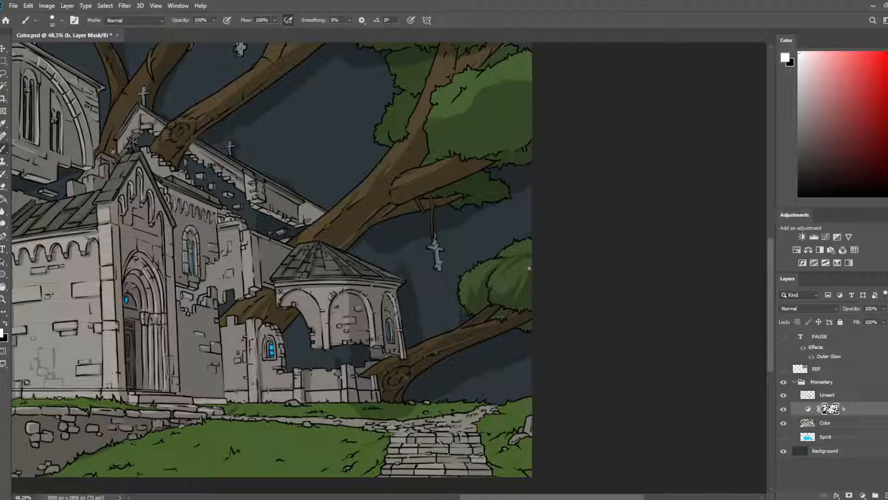
key("bracketright")
key("bracketright")
key("bracketright")
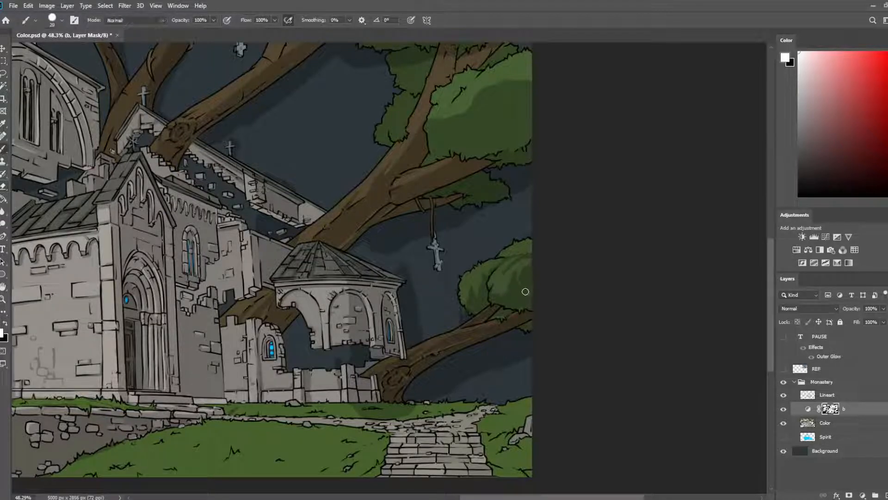
key("e")
key("b")
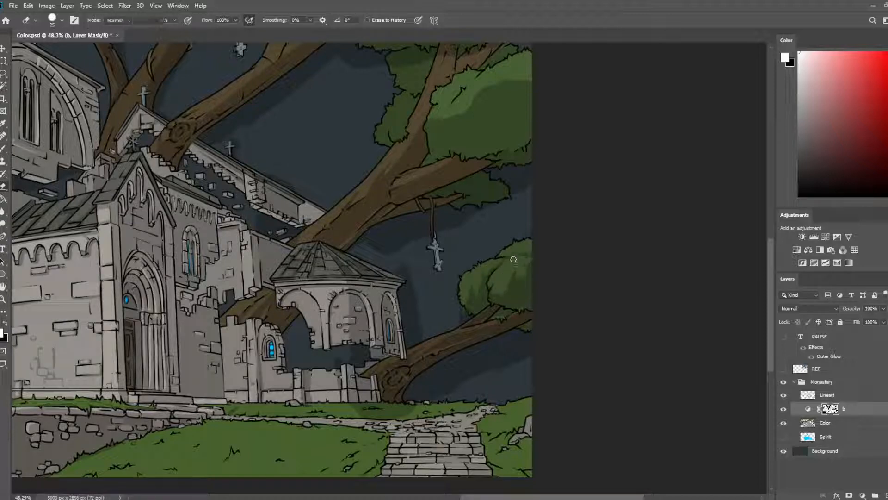
key("e")
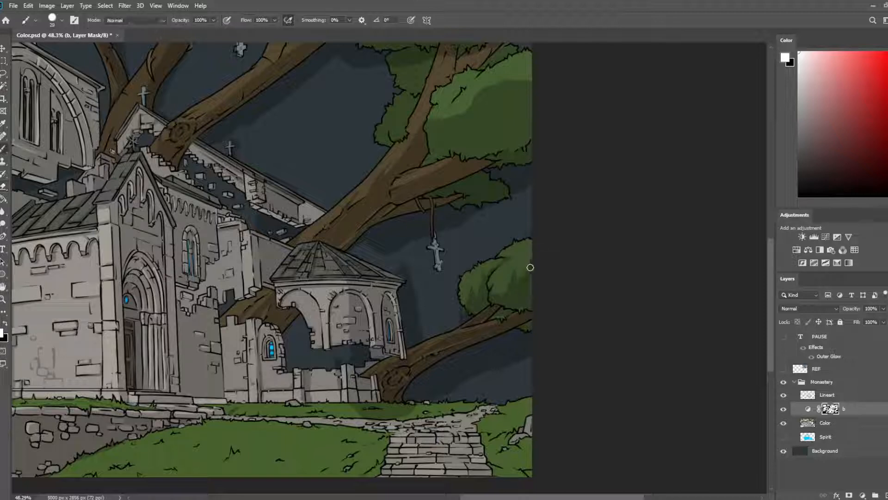
key("b")
- Paint shadow strokes on the trunk-facing side of the large foliage clump above the hanging cross and carve leaf highlights with the eraser
scroll(495, 240, "up", 3)
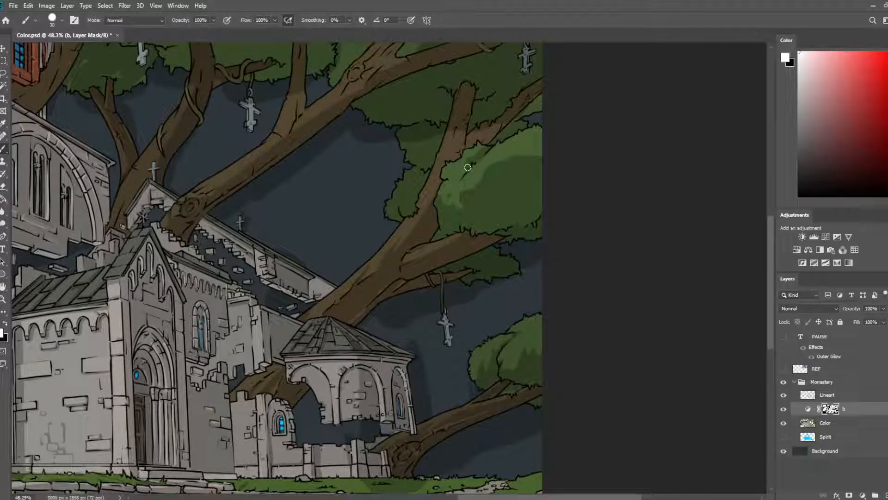
key("e")
key("b")
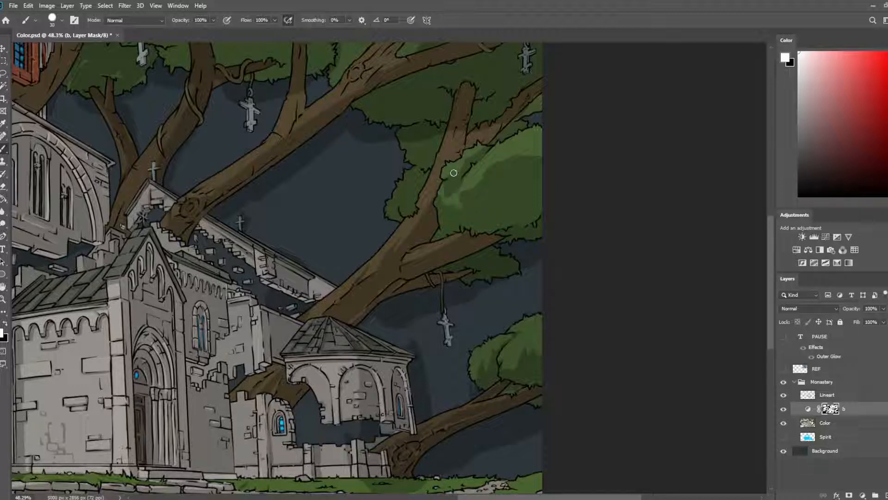
key("bracketleft")
key("e")
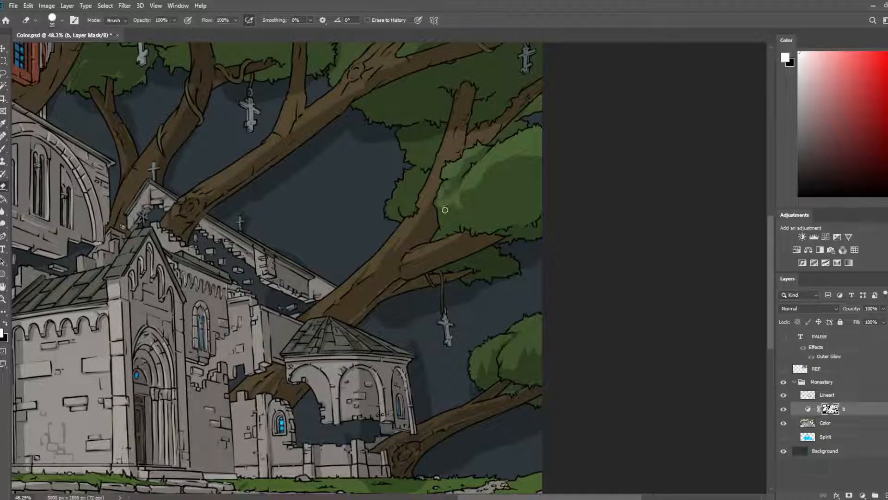
key("b")
mouse_move(454, 183)
left_mouse_down()
mouse_move(452, 210)
mouse_move(447, 186)
mouse_move(446, 208)
mouse_move(447, 189)
mouse_move(455, 217)
mouse_move(448, 231)
mouse_move(460, 207)
left_mouse_up()
key("e")
key("b")
key("e")
key("b")
- Cover the upper lit area of the large foliage clump with shadow and erase a reshaped highlight along its upper edge
mouse_move(534, 151)
left_mouse_down()
mouse_move(542, 144)
mouse_move(496, 174)
left_mouse_up()
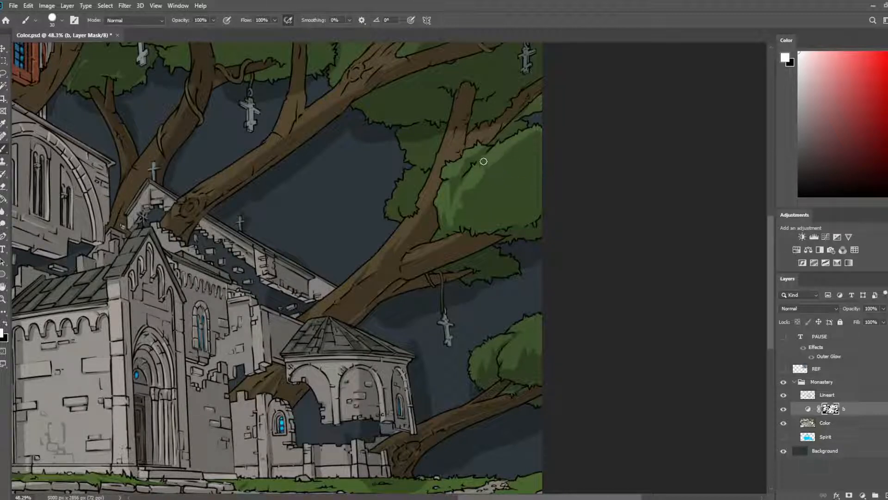
key("e")
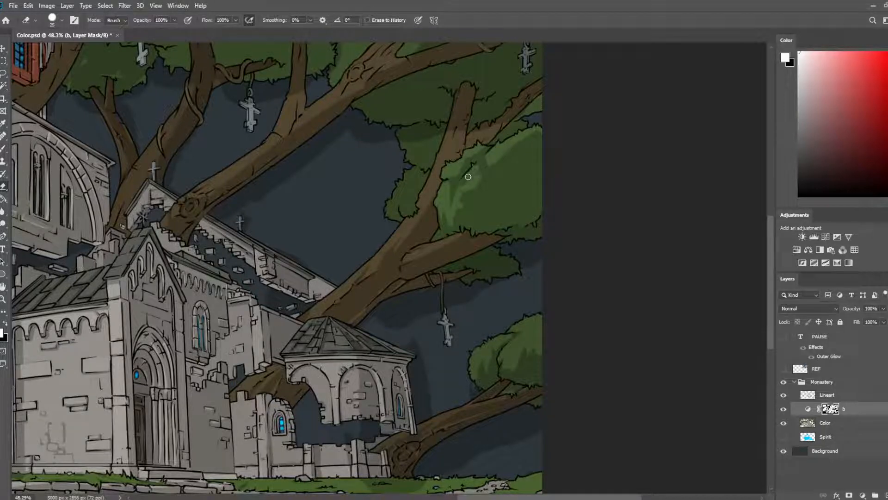
key("b")
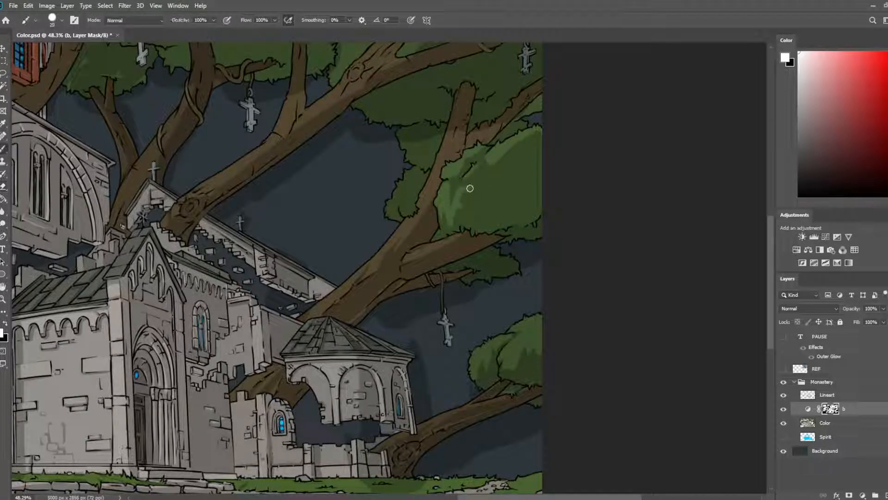
key("e")
key("b")
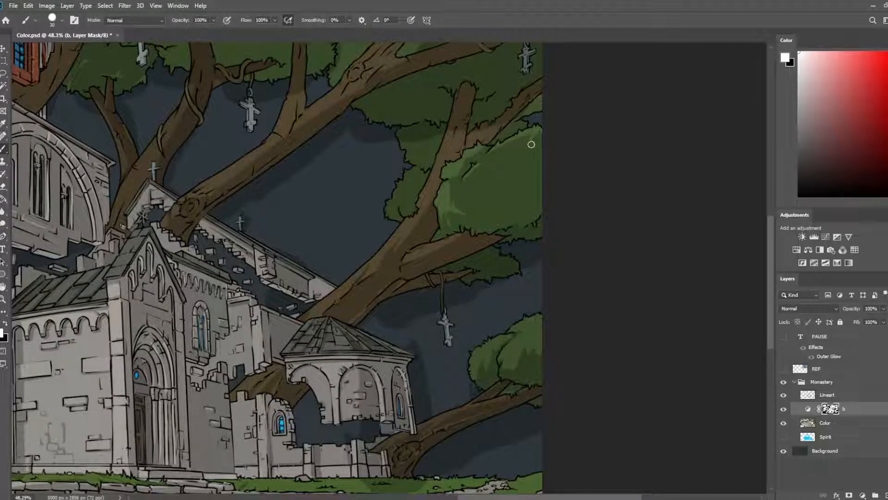
key("e")
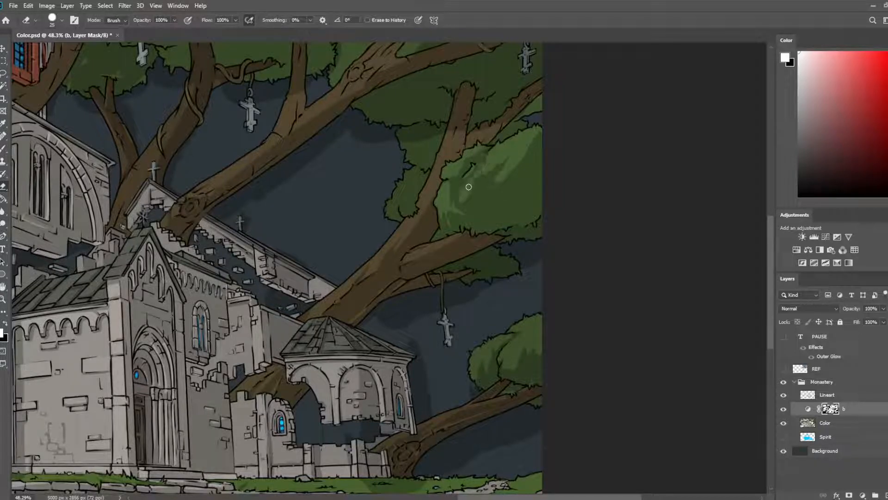
mouse_move(456, 191)
left_mouse_down()
mouse_move(514, 159)
mouse_move(448, 198)
mouse_move(466, 191)
mouse_move(472, 174)
mouse_move(452, 190)
mouse_move(451, 183)
mouse_move(458, 190)
mouse_move(461, 176)
mouse_move(451, 210)
left_mouse_up()
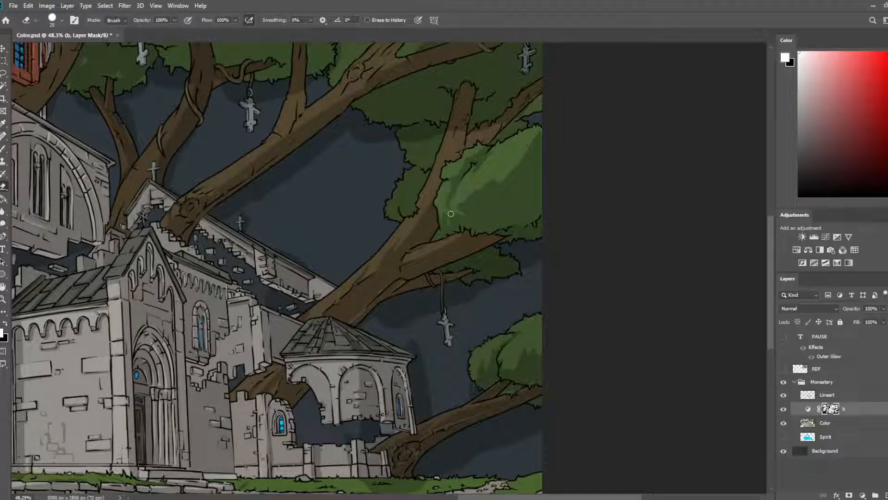
- Erase shadow from the trunk-facing upper part of the large foliage clump, shape its leaf highlights, and save the file
mouse_move(457, 170)
left_mouse_down()
mouse_move(465, 166)
mouse_move(444, 181)
mouse_move(482, 149)
left_mouse_up()
key("bracketleft")
left_click_drag(442, 200, 445, 178)
key("b")
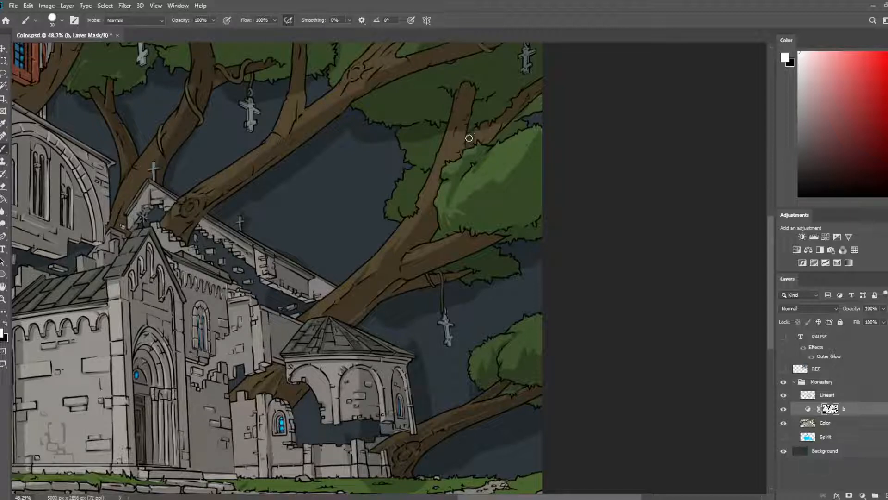
left_click_drag(542, 94, 479, 158)
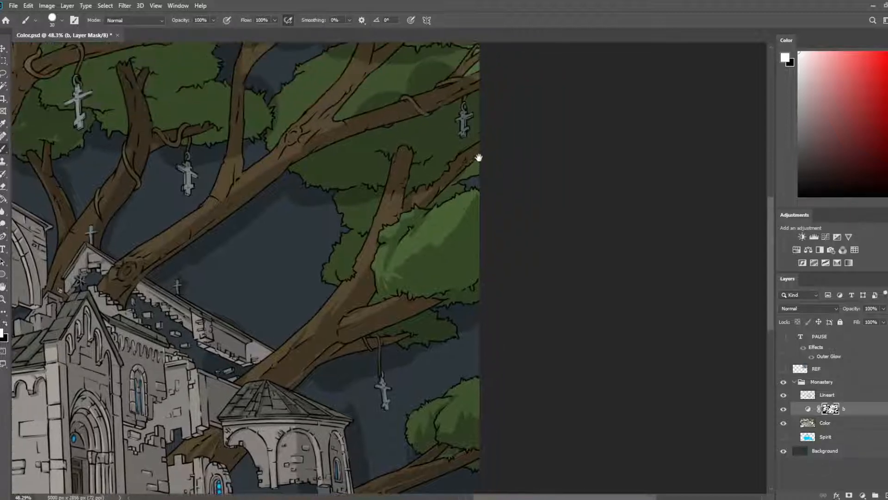
key("e")
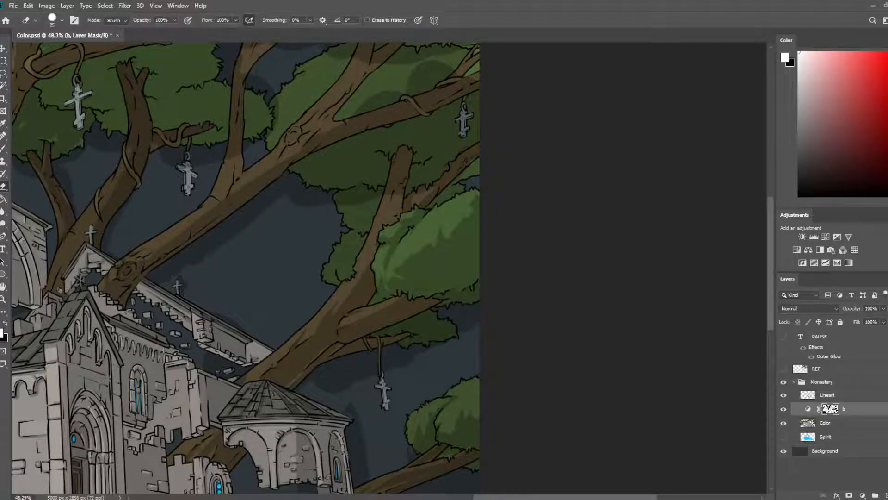
scroll(398, 220, "down", 4)
key("ctrl+s")
- Extend the lit area of the large foliage clump toward the canvas edge, shaping its lower boundary with eraser and brush
scroll(540, 309, "up", 6)
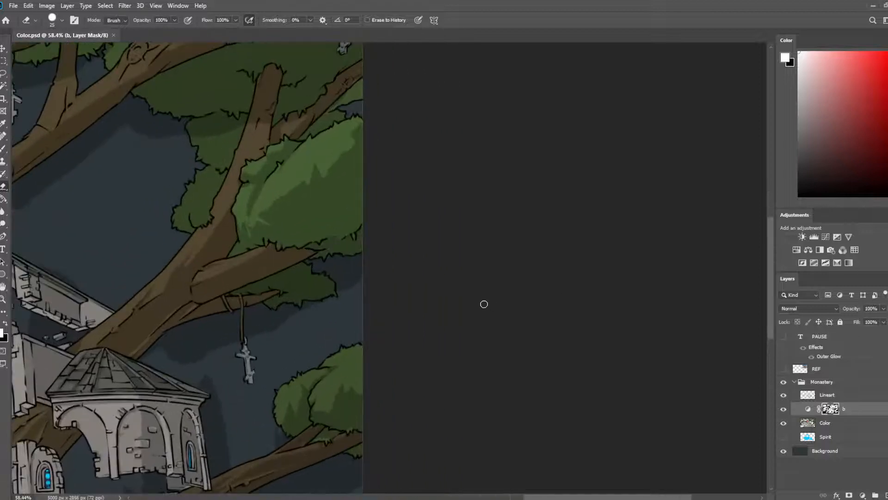
scroll(484, 304, "up", 2)
left_click_drag(484, 303, 590, 336)
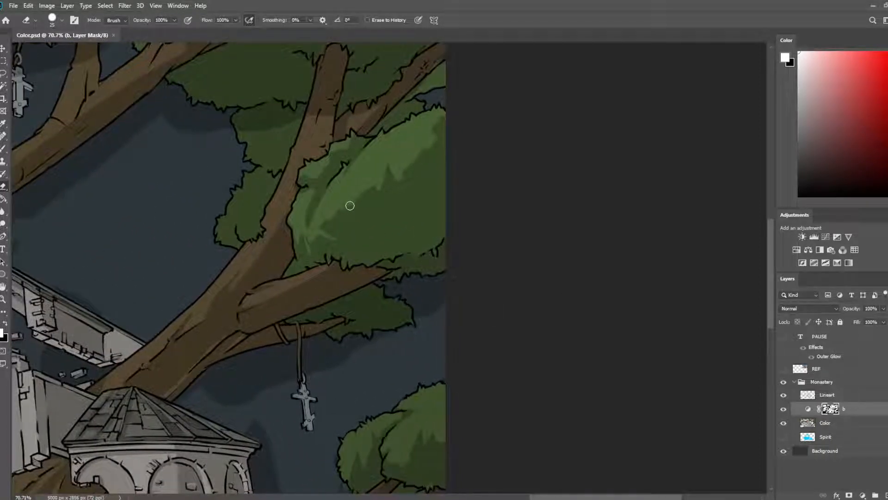
key("b")
key("e")
mouse_move(407, 176)
left_mouse_down()
mouse_move(435, 120)
mouse_move(439, 145)
mouse_move(443, 111)
mouse_move(432, 133)
left_mouse_up()
key("b")
left_click_drag(373, 193, 404, 220)
key("e")
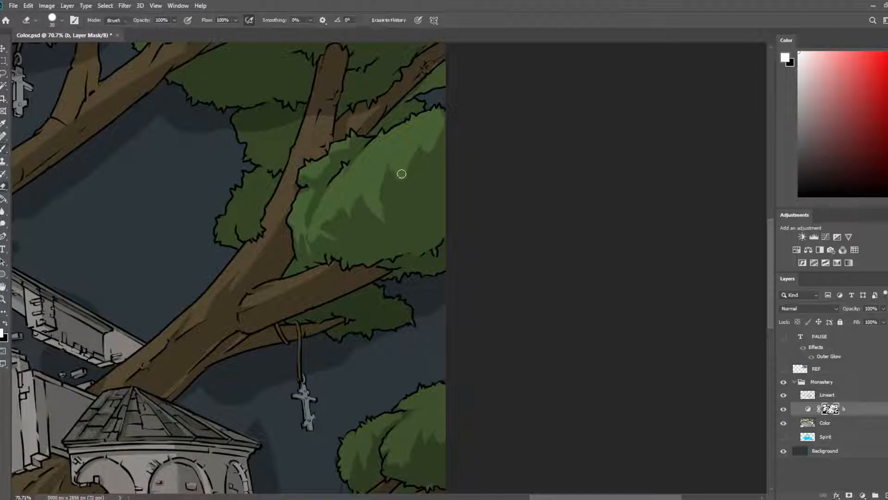
mouse_move(399, 171)
left_mouse_down()
mouse_move(392, 178)
mouse_move(413, 169)
left_mouse_up()
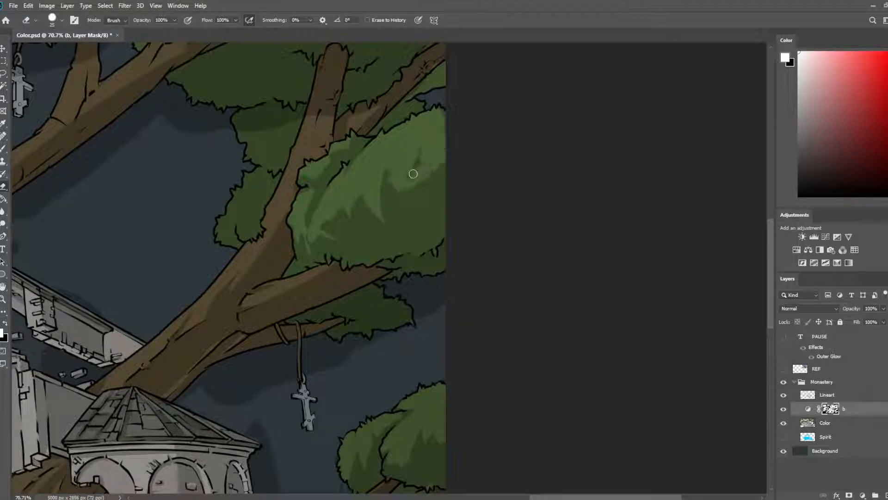
- Flip the canvas horizontally and reshape the shadow on the large foliage clump beside the canvas edge
key("ctrl+shift+h")
left_click_drag(332, 218, 656, 259)
left_click_drag(222, 231, 500, 228)
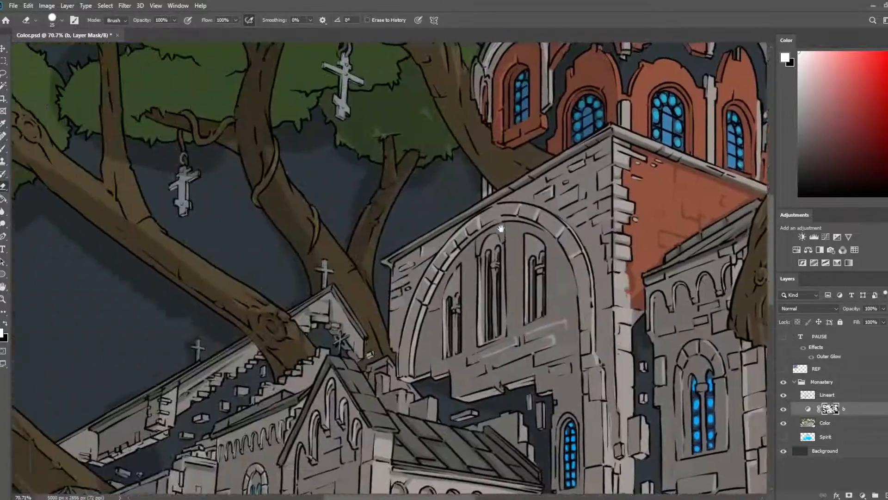
left_click_drag(185, 153, 480, 175)
mouse_move(224, 309)
left_mouse_down()
mouse_move(211, 293)
mouse_move(207, 315)
mouse_move(187, 278)
mouse_move(202, 280)
mouse_move(194, 280)
mouse_move(188, 256)
left_mouse_up()
key("b")
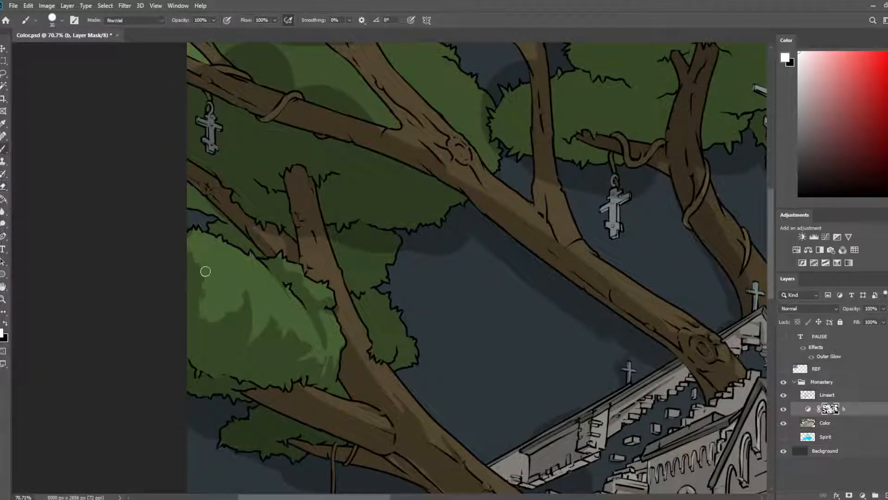
key("e")
mouse_move(192, 286)
left_mouse_down()
mouse_move(184, 303)
mouse_move(229, 313)
mouse_move(246, 290)
mouse_move(186, 297)
mouse_move(206, 321)
left_mouse_up()
key("b")
mouse_move(188, 282)
left_mouse_down()
mouse_move(200, 283)
mouse_move(194, 331)
mouse_move(206, 307)
mouse_move(206, 321)
left_mouse_up()
- Refine the pointed leaf highlights along the lower boundary of the large clump's lit area with brush and eraser
key("e")
key("b")
key("e")
mouse_move(272, 318)
left_mouse_down()
mouse_move(273, 341)
mouse_move(283, 333)
mouse_move(299, 338)
mouse_move(265, 345)
mouse_move(302, 340)
mouse_move(301, 359)
mouse_move(294, 340)
mouse_move(281, 349)
mouse_move(293, 342)
mouse_move(322, 350)
mouse_move(314, 369)
mouse_move(322, 374)
mouse_move(323, 345)
mouse_move(314, 366)
mouse_move(306, 327)
mouse_move(306, 348)
mouse_move(301, 327)
mouse_move(282, 350)
mouse_move(272, 343)
mouse_move(286, 358)
left_mouse_up()
key("b")
key("e")
key("b")
key("e")
key("b")
key("e")
- Flip the canvas back horizontally and touch up the shading of the large foliage clump at the canvas edge
key("ctrl+shift+h")
left_click_drag(570, 370, 252, 260)
left_click_drag(487, 184, 168, 298)
key("b")
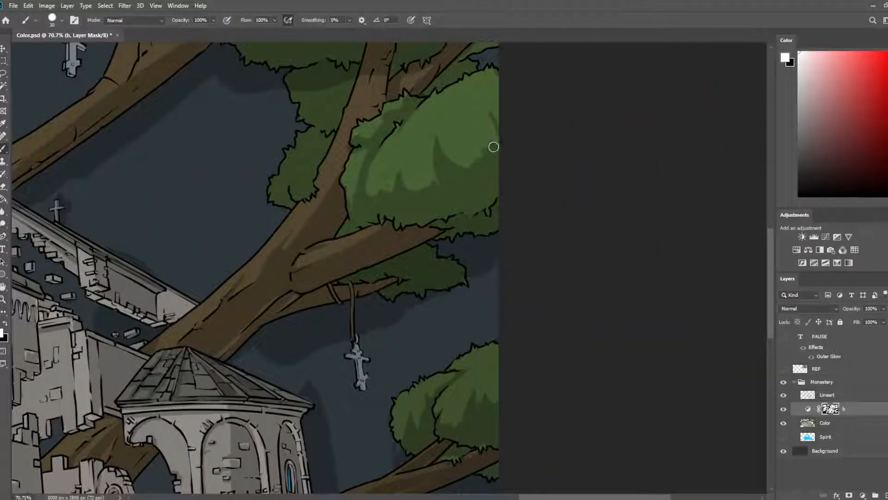
key("e")
key("b")
- Compare the shading with layer b hidden and shown, and erase a thin rim highlight along the large clump's lower edge
left_click_drag(503, 175, 410, 266)
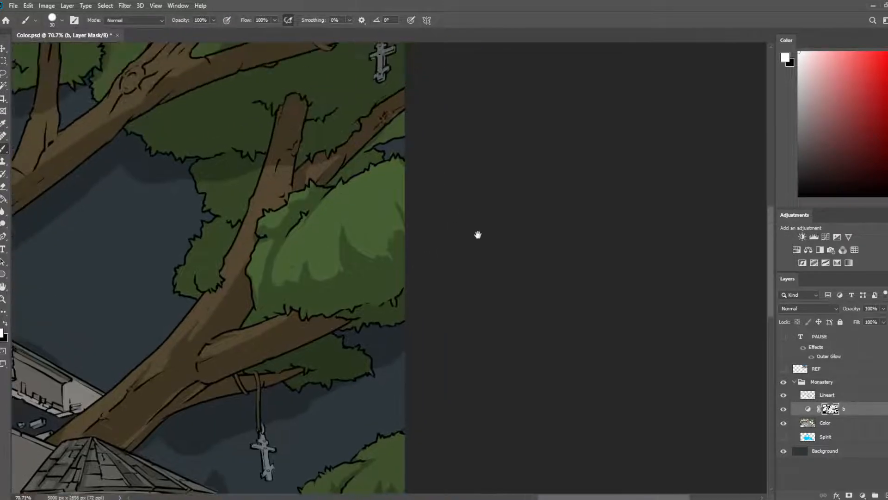
left_click(783, 409)
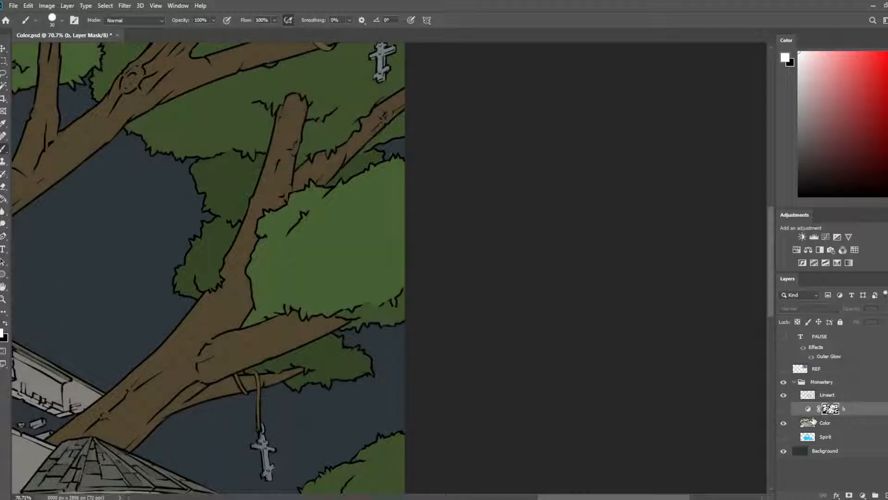
left_click(784, 408)
key("e")
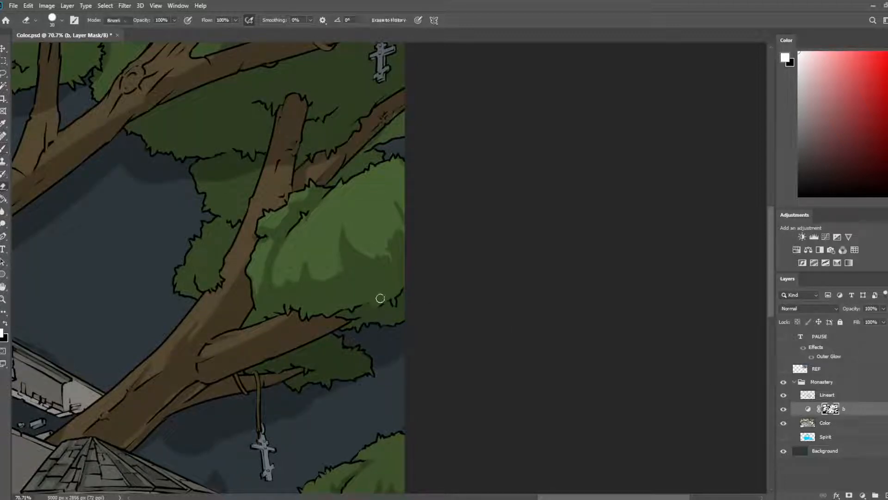
key("b")
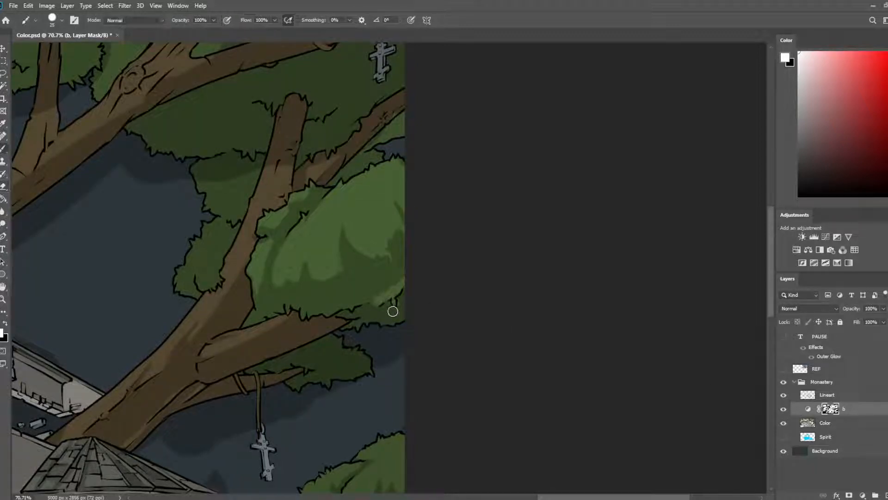
key("e")
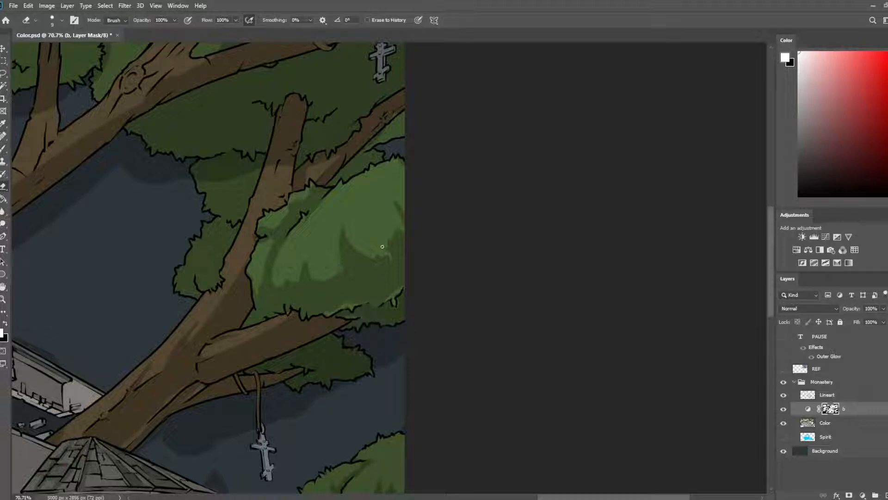
- Paint a pointed shadow up into the middle of the large clump's lit area, refine its edges, and save the file
key("b")
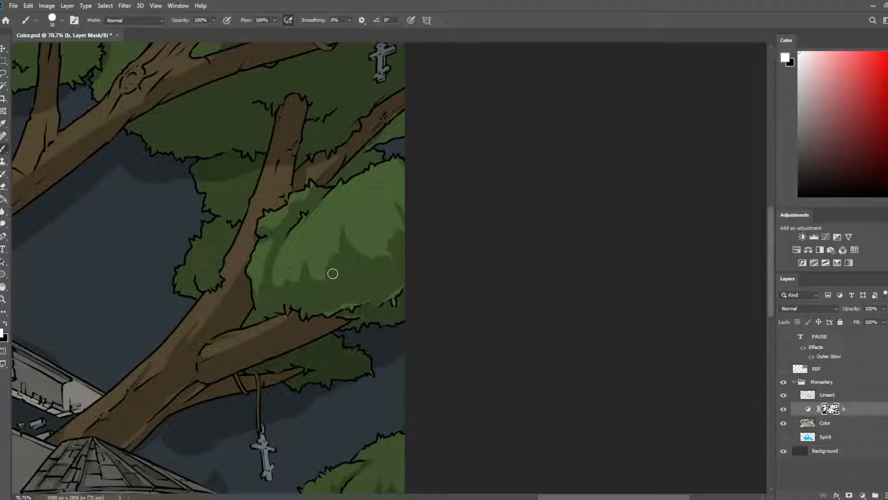
mouse_move(337, 269)
left_mouse_down()
mouse_move(372, 244)
mouse_move(362, 256)
mouse_move(368, 248)
mouse_move(379, 259)
mouse_move(353, 240)
mouse_move(347, 226)
mouse_move(354, 219)
mouse_move(346, 224)
mouse_move(361, 246)
mouse_move(346, 222)
left_mouse_up()
key("e")
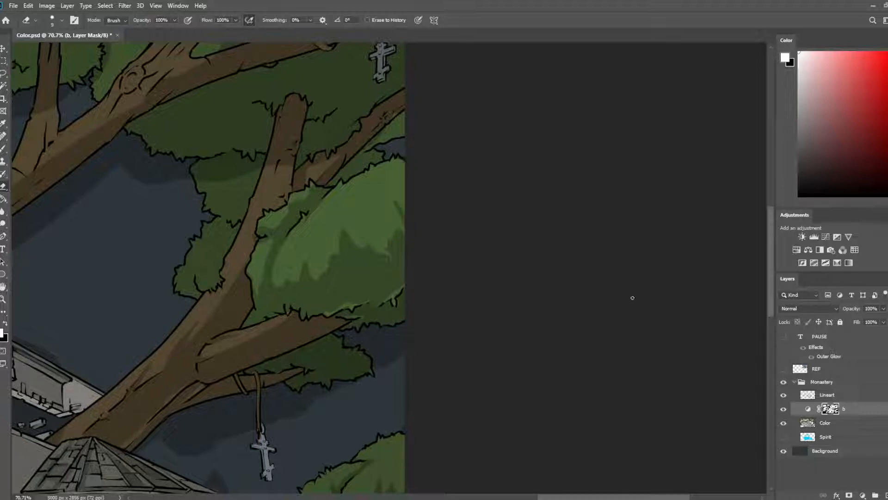
left_click(857, 426)
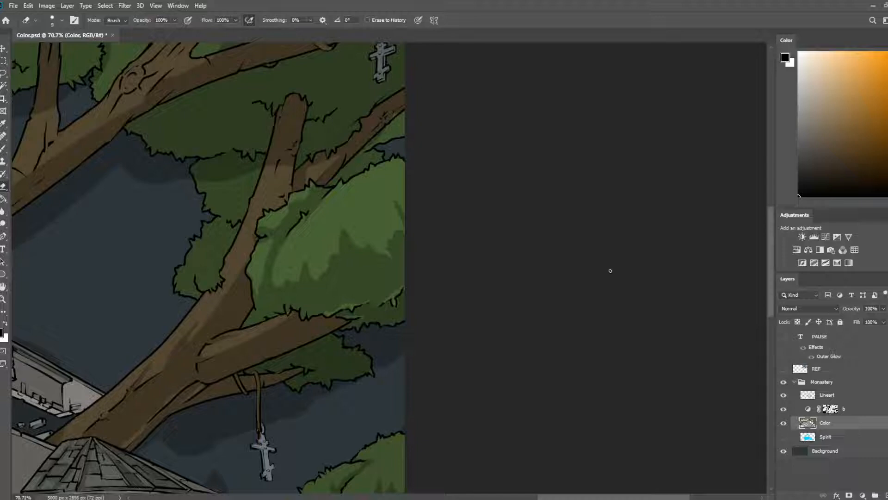
left_click(878, 408)
key("ctrl+s")
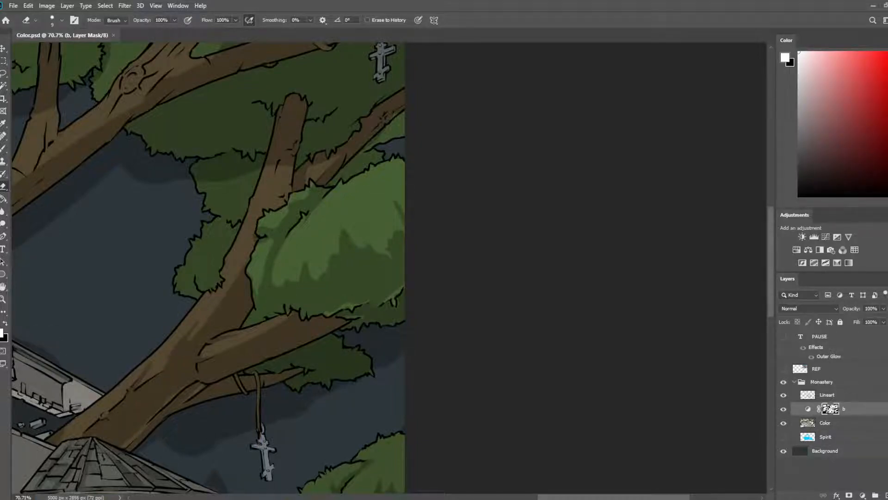
- Erase highlights and repaint shadow on the small foliage clump on the far side of the trunk from the large clump
scroll(546, 238, "down", 4)
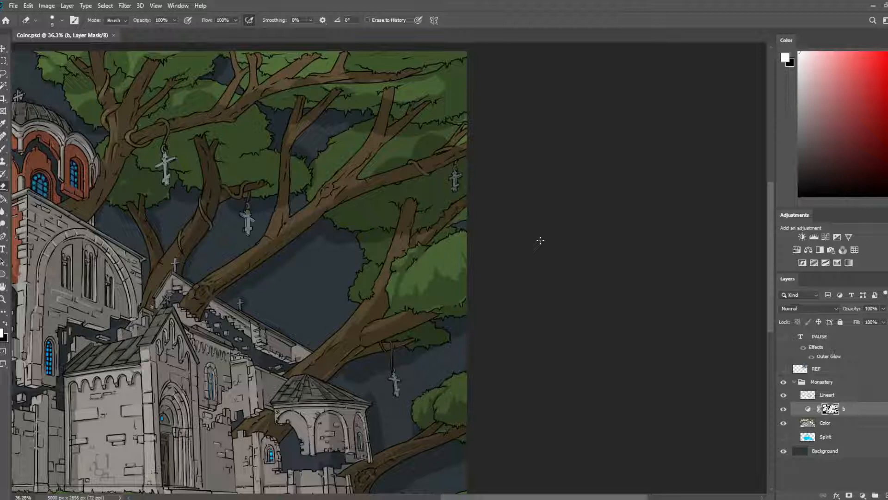
scroll(551, 232, "down", 5)
scroll(551, 231, "left", 2)
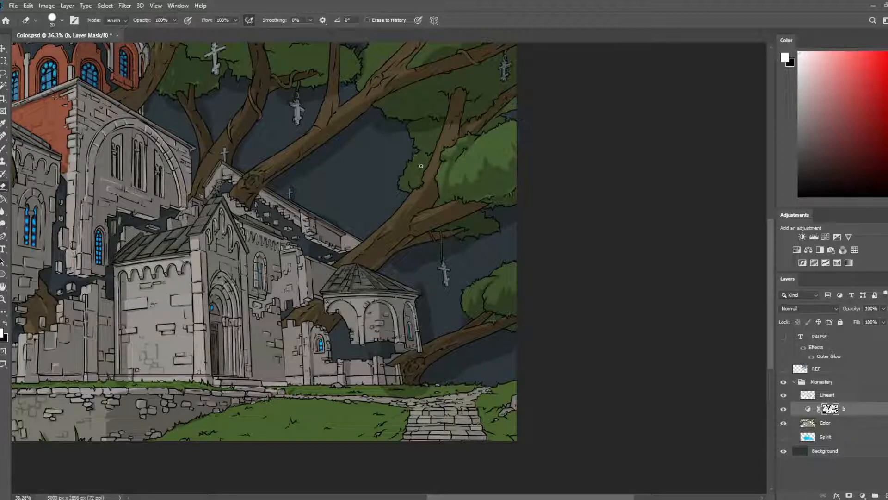
key("b")
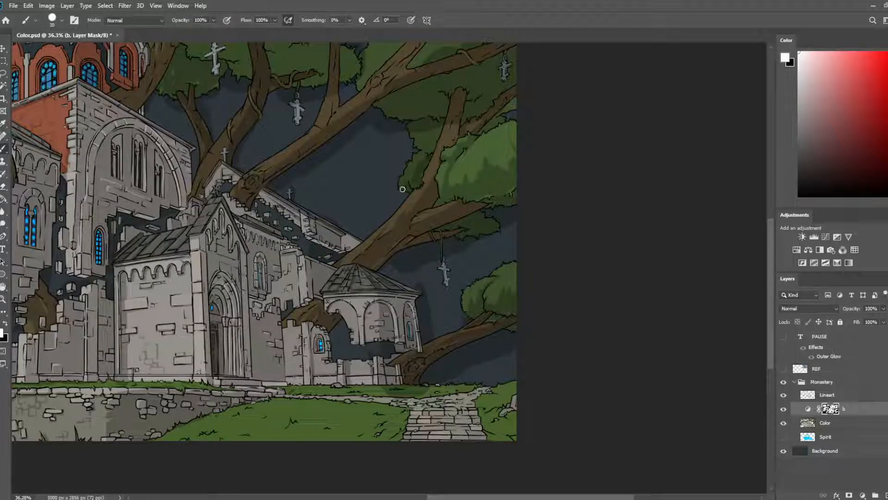
key("e")
key("b")
key("e")
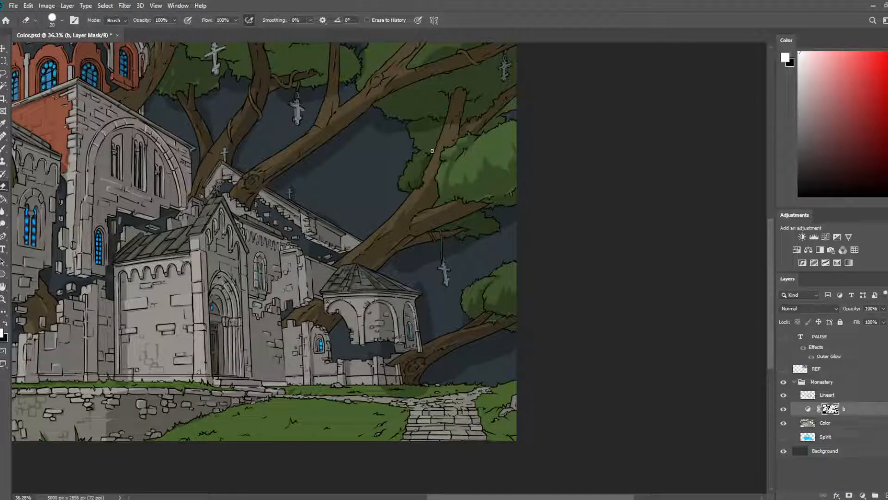
- Flip the canvas horizontally and shade the small foliage clump under the branch beside the hanging cross
key("ctrl+shift+h")
left_click_drag(139, 188, 694, 219)
left_click_drag(290, 218, 285, 191)
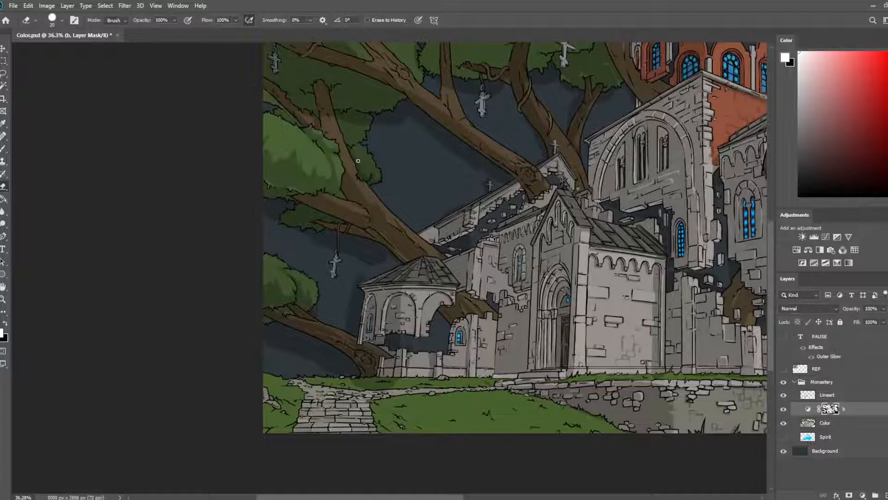
scroll(284, 212, "down", 6)
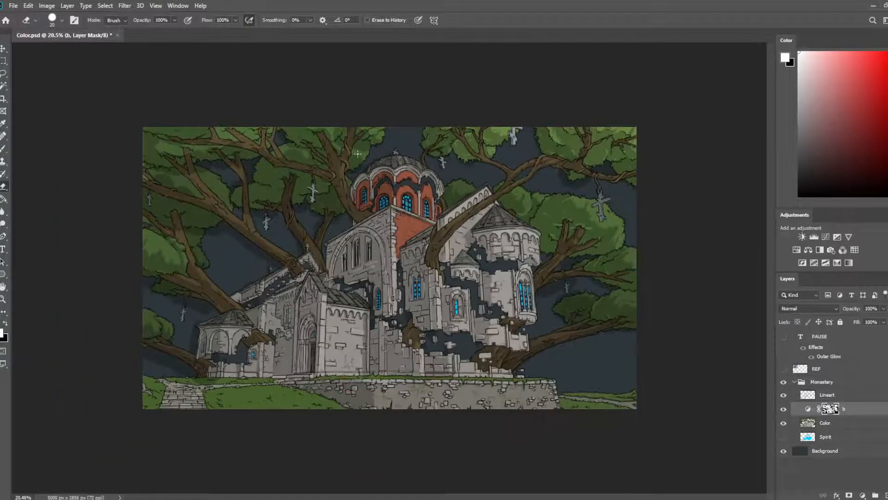
scroll(229, 162, "up", 6)
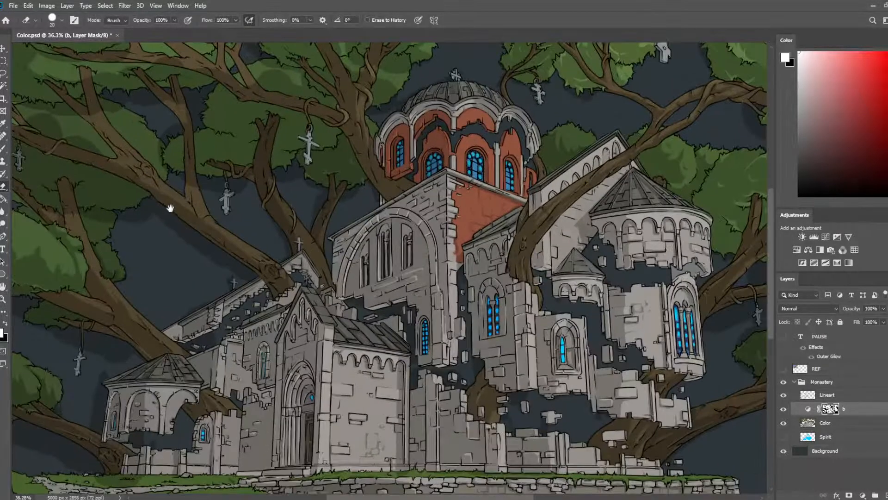
scroll(192, 248, "up", 3)
scroll(204, 313, "up", 3)
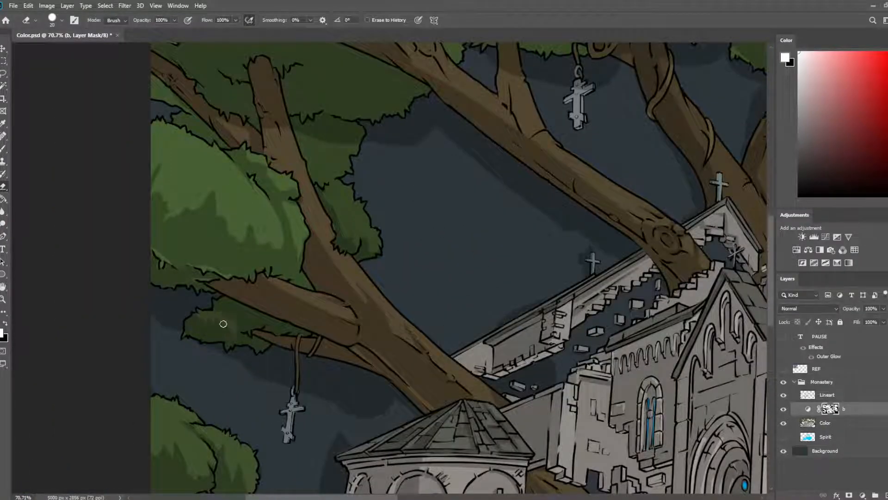
key("b")
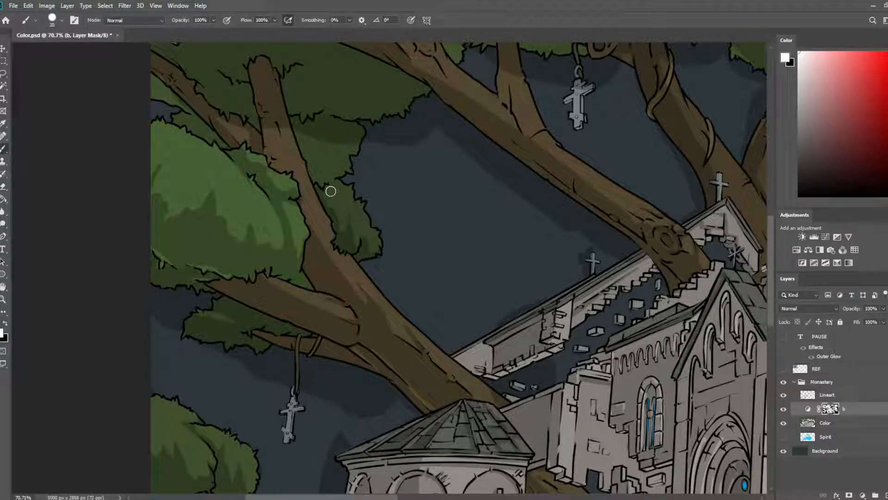
- Darken the upper part of the small foliage clump beside the trunk and erase leaf highlights on its lower tufts
mouse_move(338, 185)
left_mouse_down()
mouse_move(314, 187)
mouse_move(338, 187)
left_mouse_up()
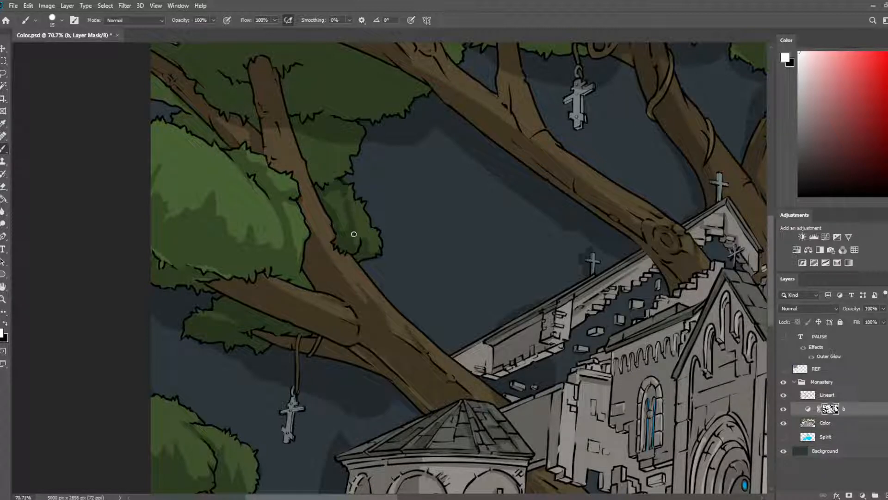
key("e")
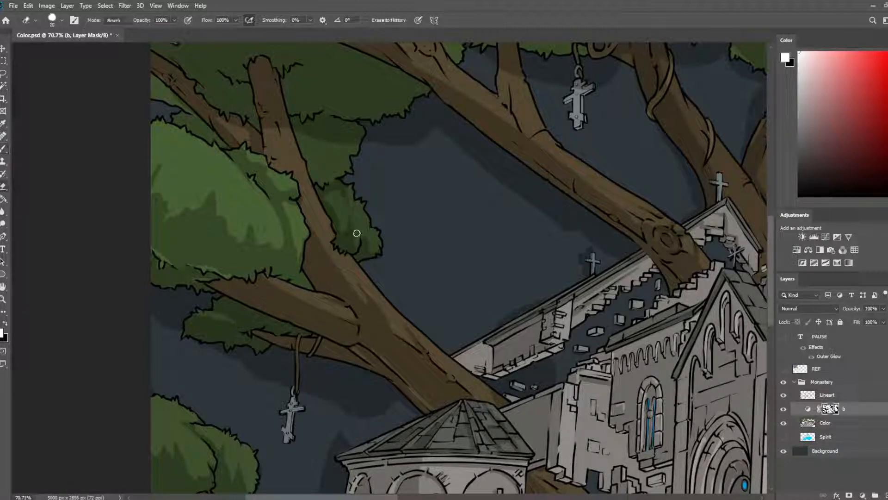
key("b")
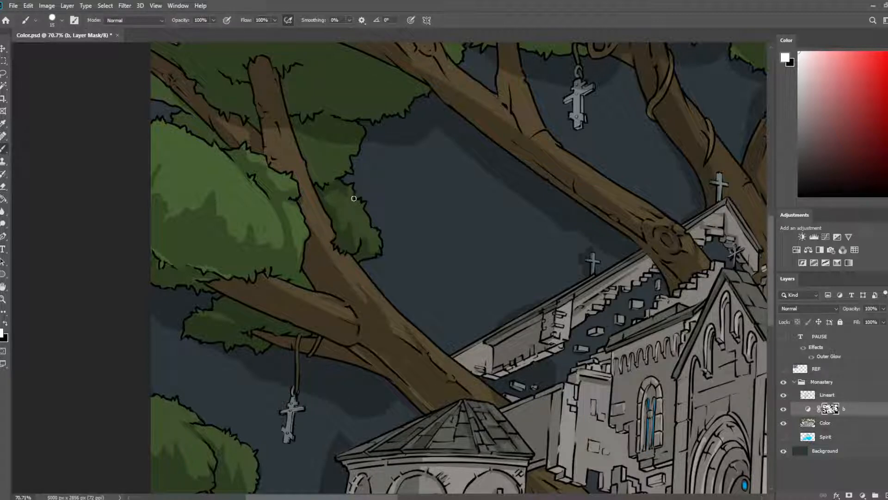
left_click_drag(364, 231, 355, 215)
key("e")
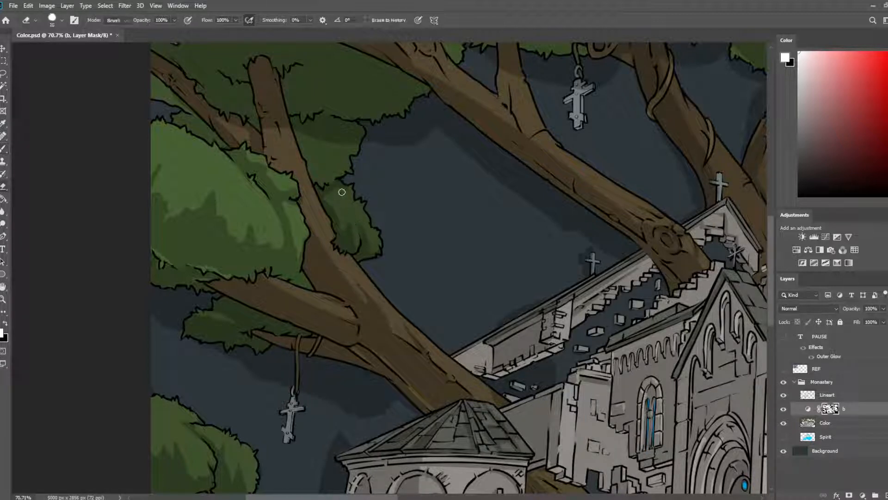
key("b")
key("e")
key("b")
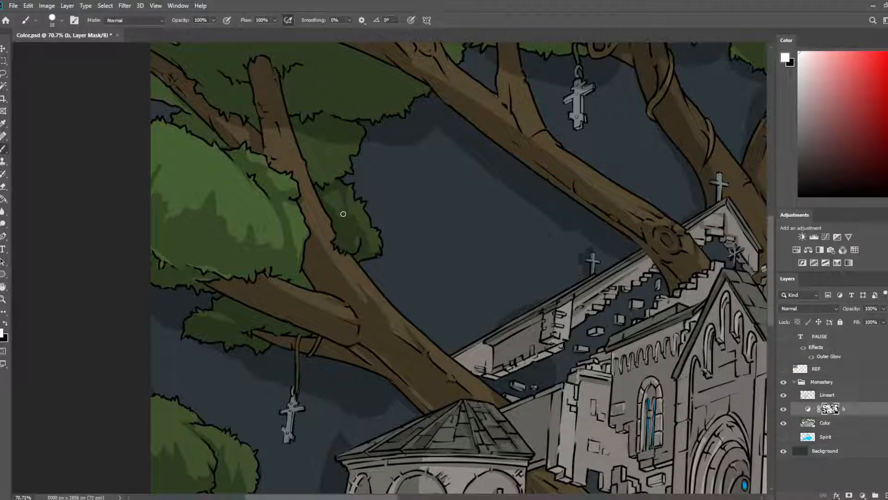
key("e")
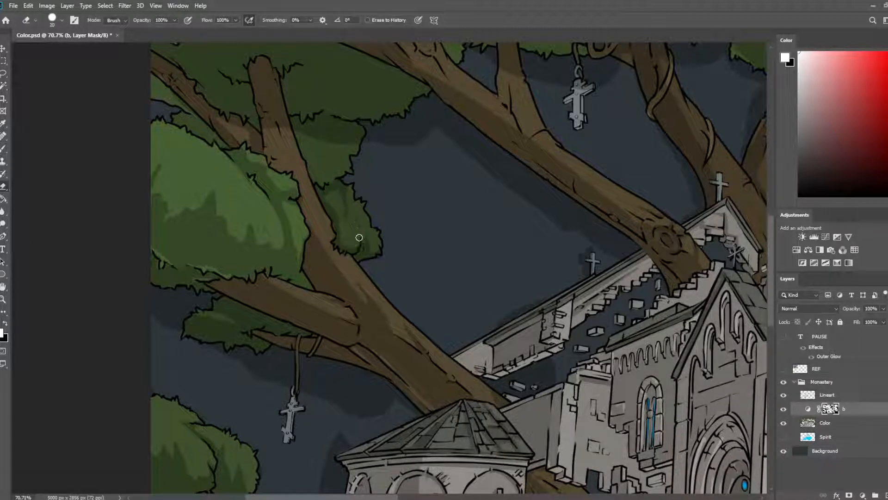
- Refine the boundaries between light and shadow on the small clump beside the trunk with alternating paint and erase strokes
key("b")
key("e")
key("b")
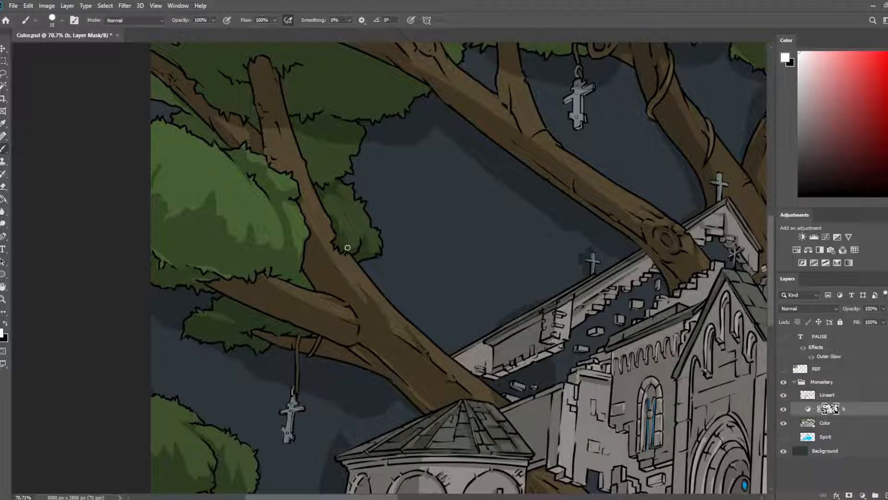
key("e")
key("b")
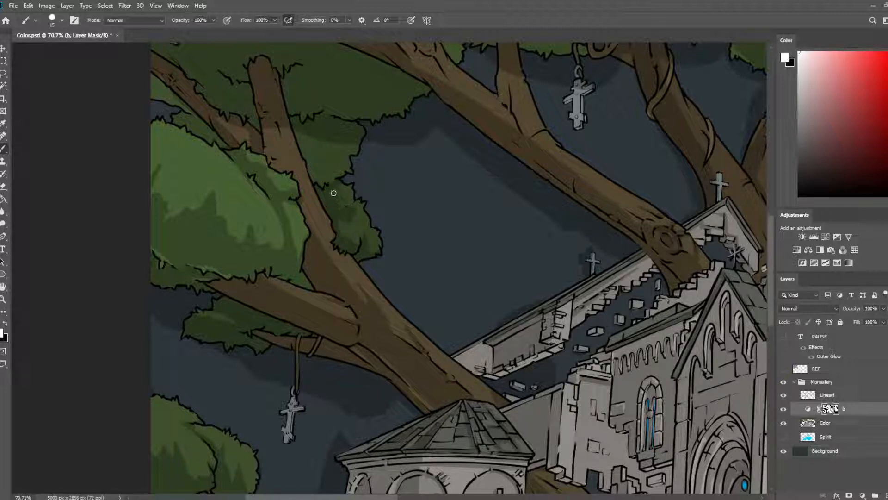
key("e")
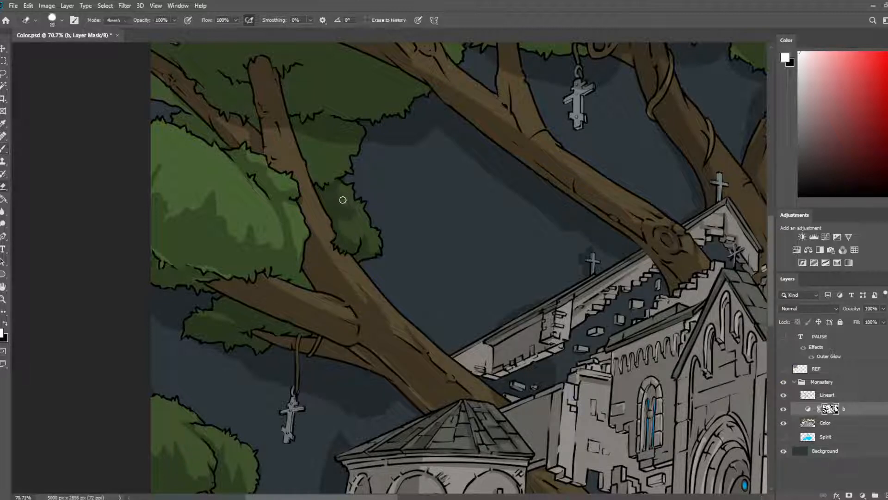
key("b")
key("e")
key("b")
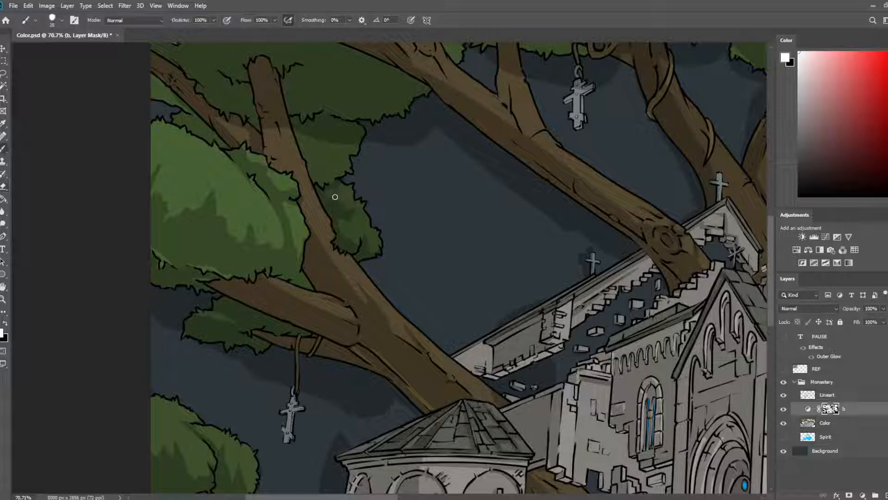
- Touch up the small clump's outer edge and erase highlights into the foliage directly above it, behind the trunk
left_click_drag(345, 155, 349, 195)
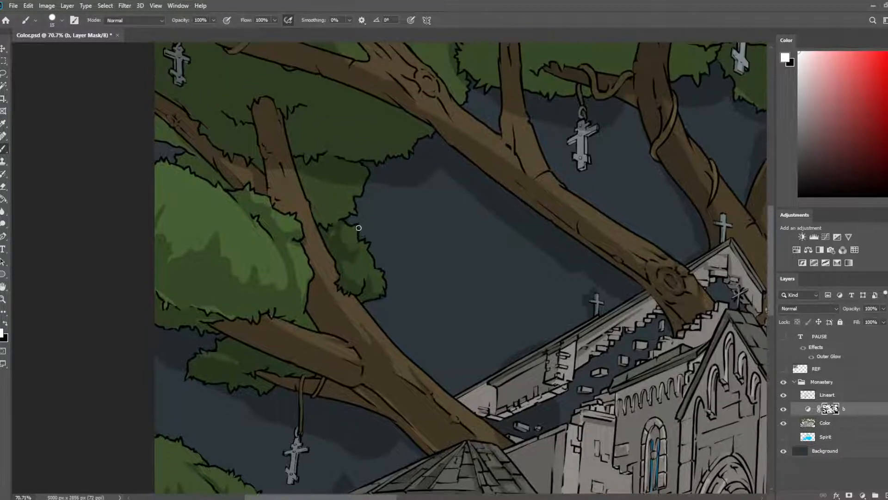
key("e")
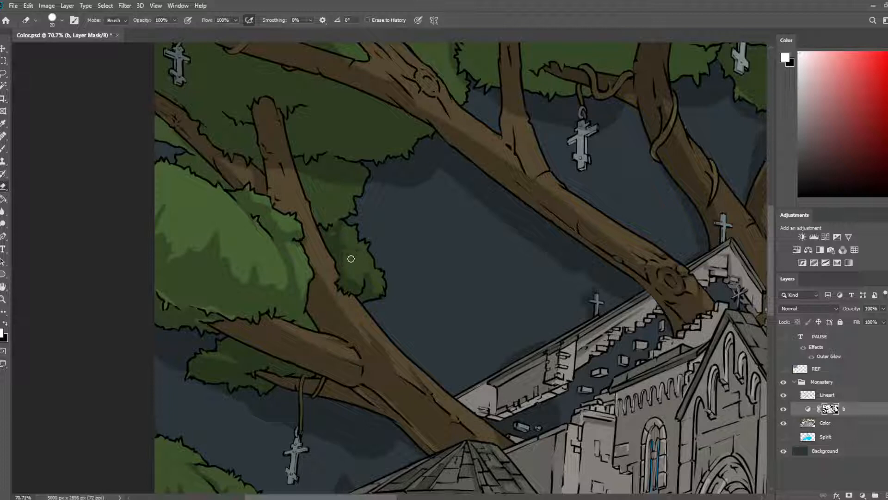
key("b")
key("e")
key("b")
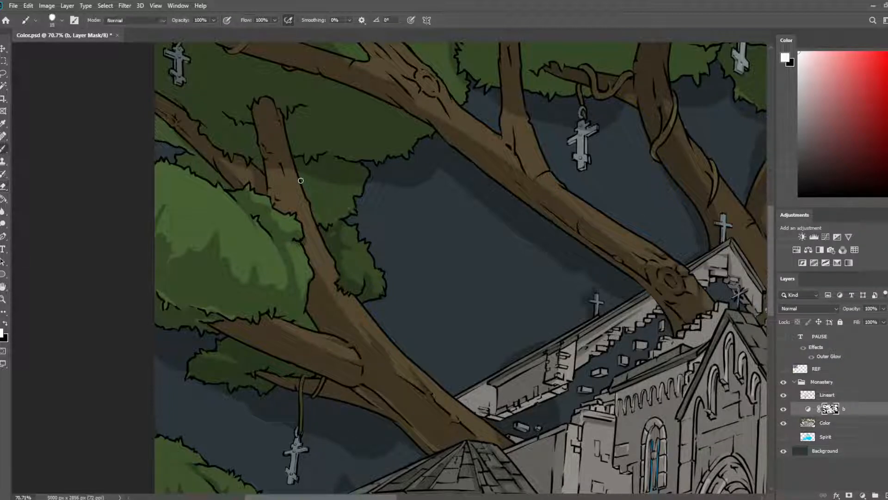
key("e")
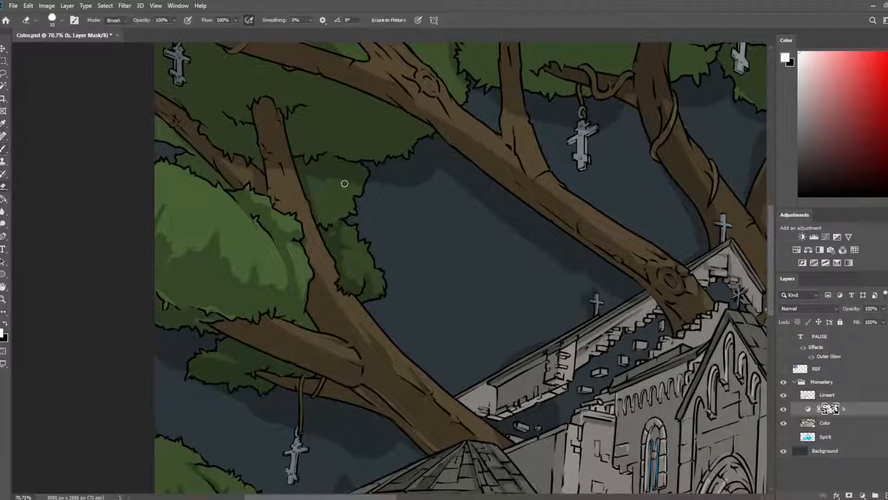
left_click_drag(390, 183, 401, 242)
- Flip the canvas horizontally back to its original orientation and save the file
scroll(367, 185, "down", 11)
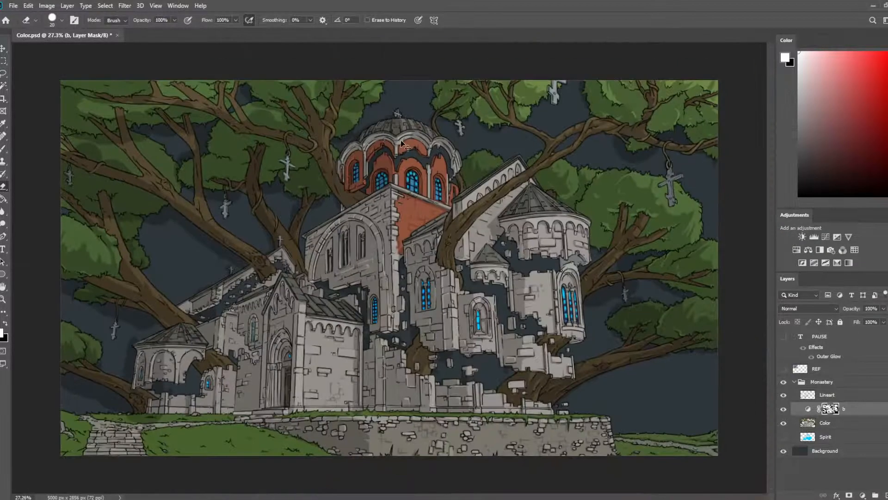
key("ctrl+s")
key("ctrl+f")
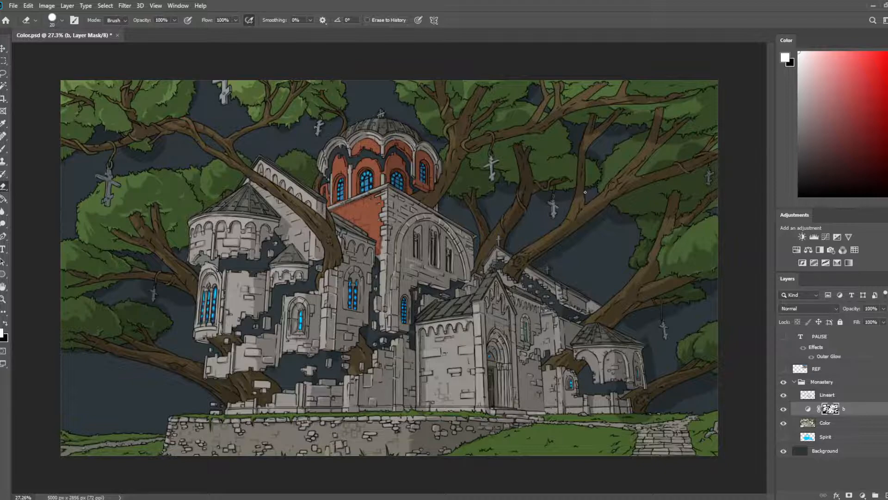
scroll(359, 204, "up", 3)
left_click_drag(195, 170, 345, 187)
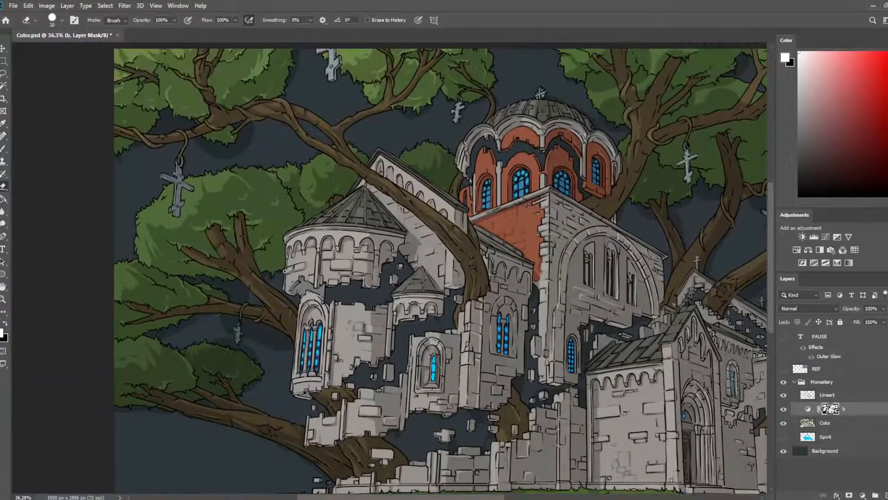
scroll(285, 271, "up", 7)
key("ctrl+s")
- Erase a highlight into the crown of the small dark foliage clump below the hanging cross and trim it with shadow
left_click_drag(322, 335, 414, 186)
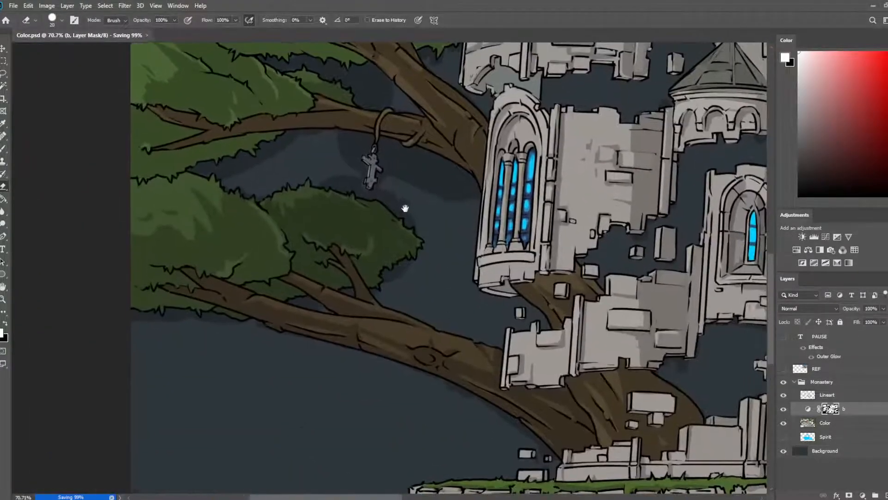
left_click(313, 192)
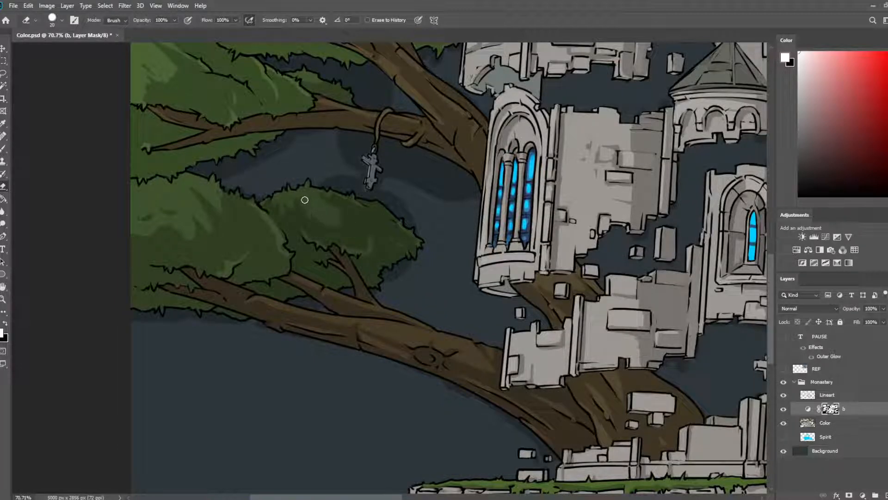
key("b")
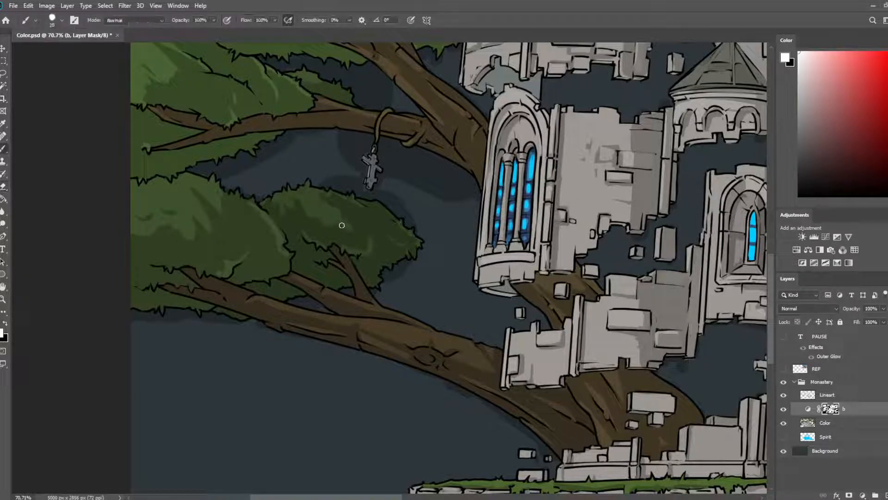
key("e")
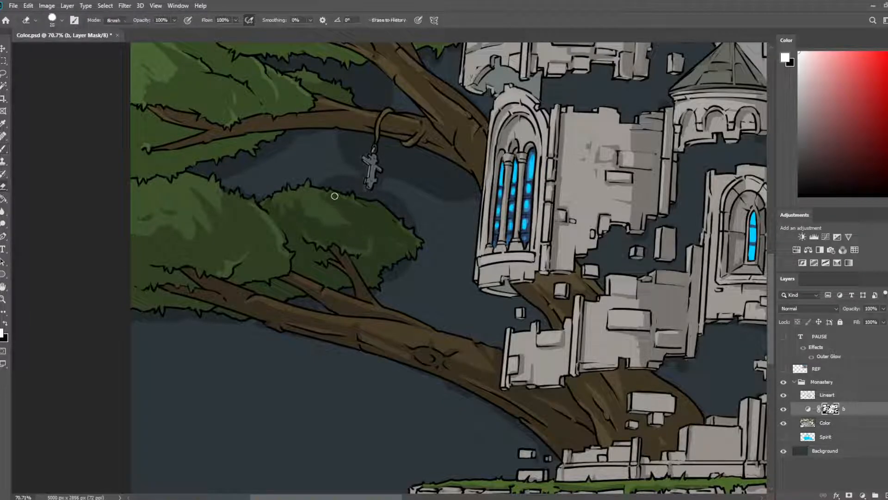
key("b")
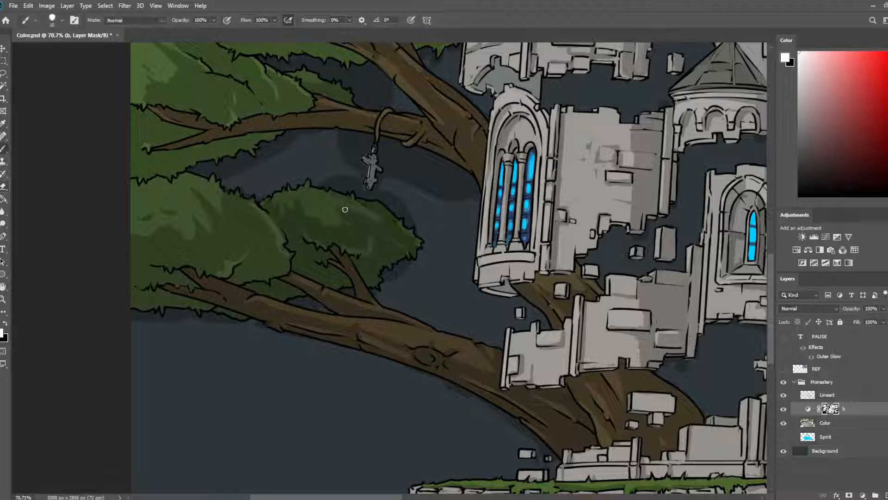
- Refine the highlight along the upper edge of the clump below the hanging cross, repaint its shadow edge, and save the file
key("e")
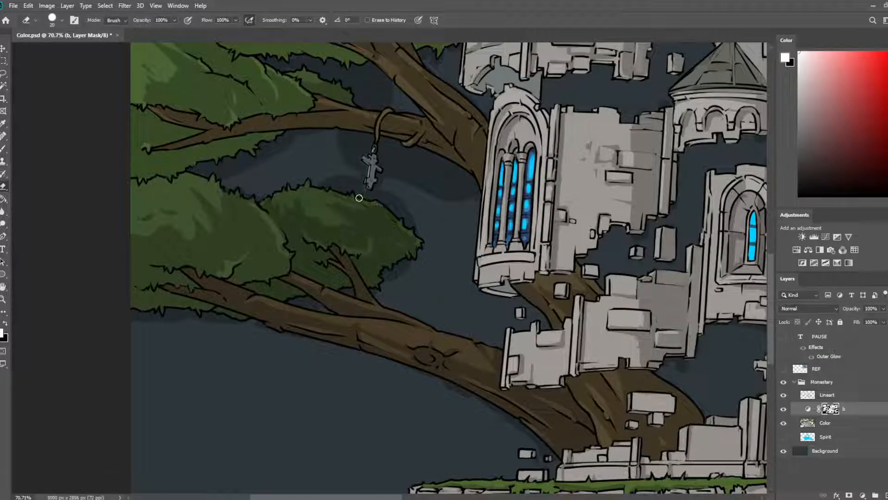
key("b")
key("e")
key("b")
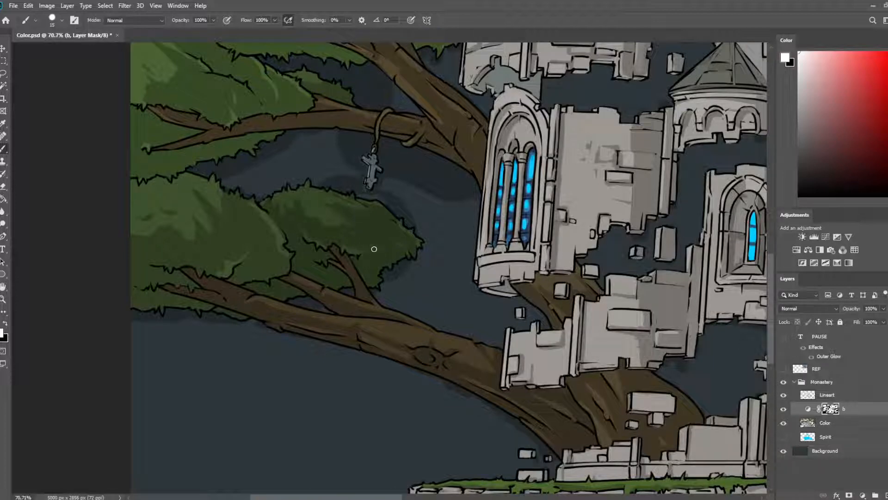
key("e")
scroll(351, 206, "down", 5)
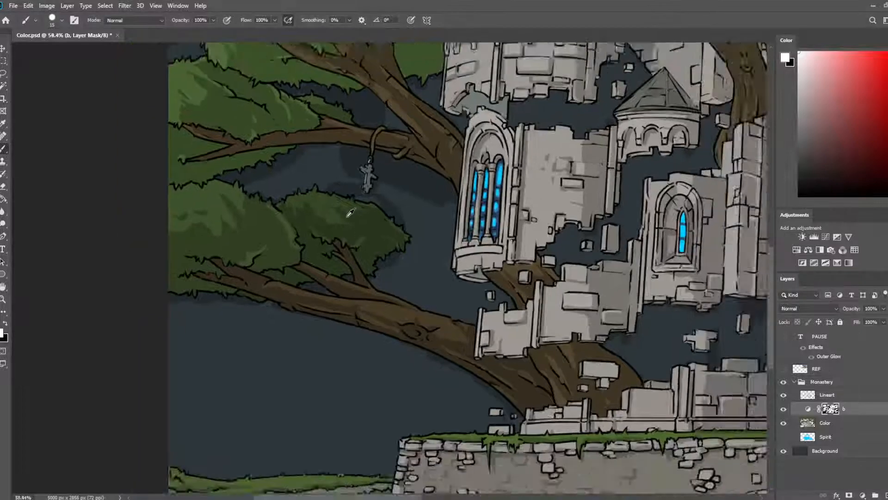
key("ctrl+s")
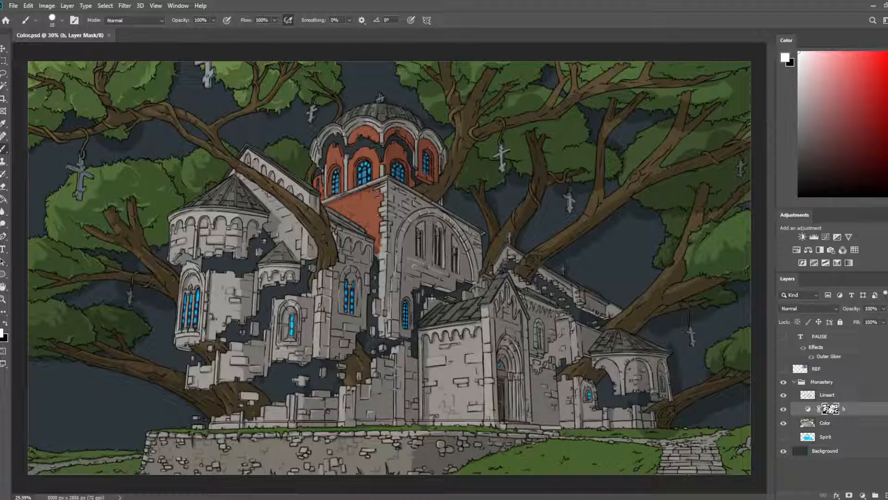
- Erase a long highlight along one side of the broken upright trunk near the canvas edge, and enlarge the brush for shading it
scroll(432, 298, "up", 1)
left_click_drag(646, 289, 494, 189)
scroll(494, 189, "down", 3)
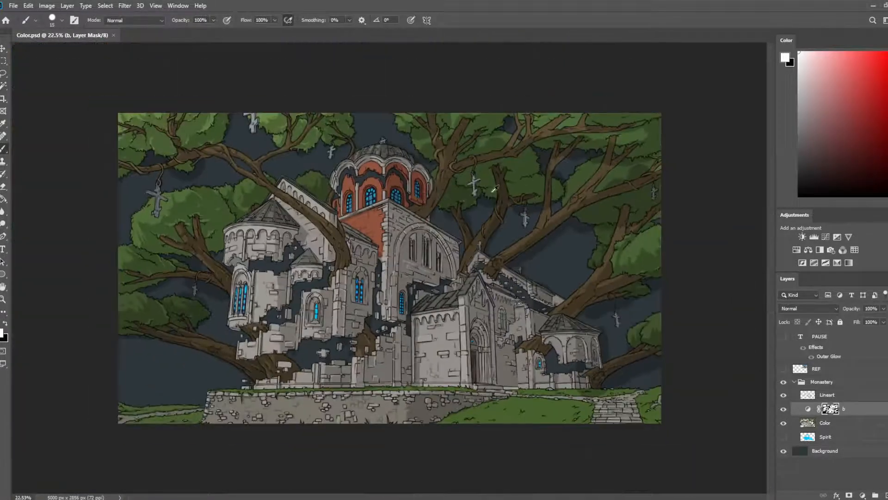
key("ctrl+plus")
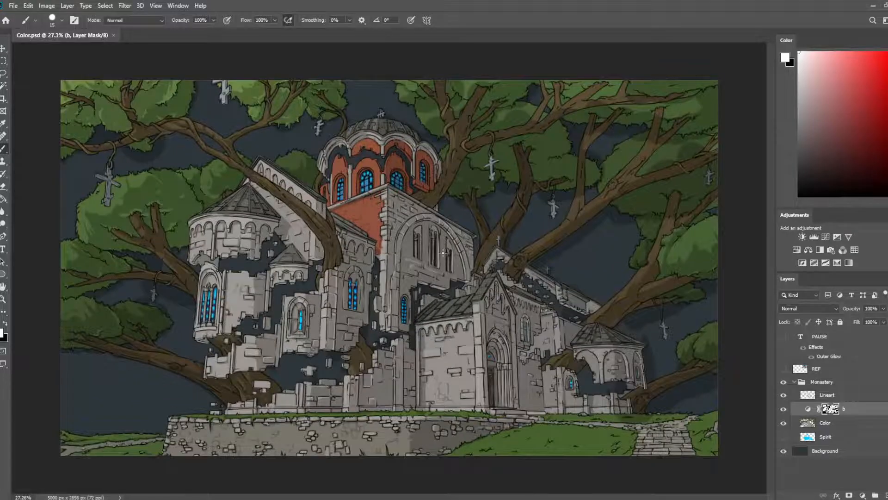
scroll(509, 243, "up", 6)
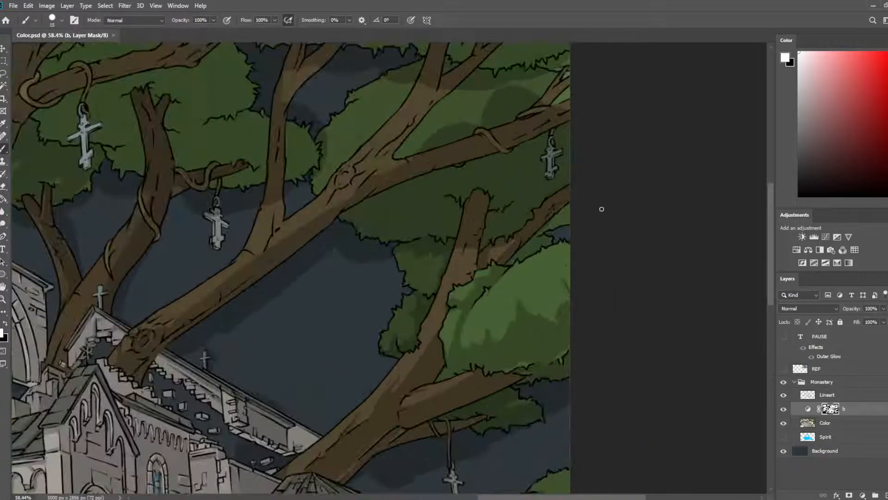
left_click_drag(518, 179, 510, 204)
key("e")
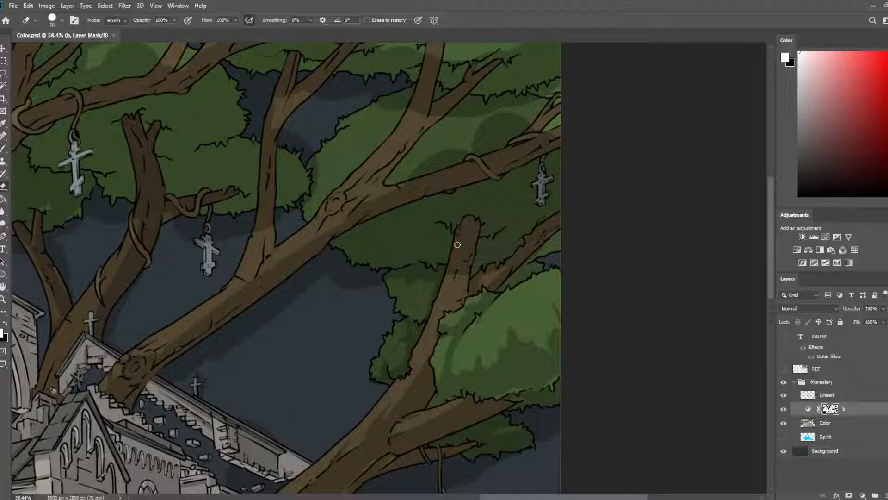
mouse_move(458, 245)
left_mouse_down()
mouse_move(443, 293)
mouse_move(460, 246)
mouse_move(467, 249)
mouse_move(458, 303)
left_mouse_up()
key("b")
key("bracketright")
key("bracketright")
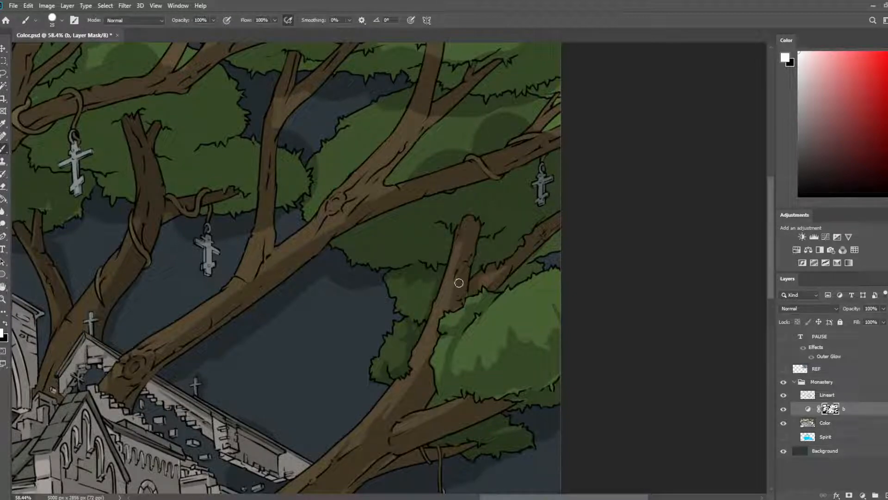
- Refine the light and shadow where the large foliage clump overlaps the broken trunk
key("e")
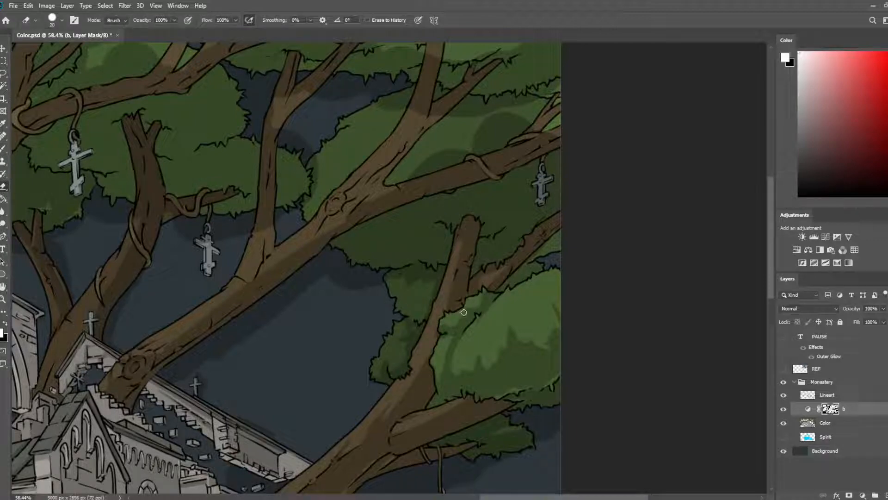
key("b")
left_click_drag(464, 317, 456, 323)
key("e")
key("b")
key("e")
key("b")
- Erase thin leaf highlights into the dark foliage around the tip of the broken trunk and trim them with shadow
key("e")
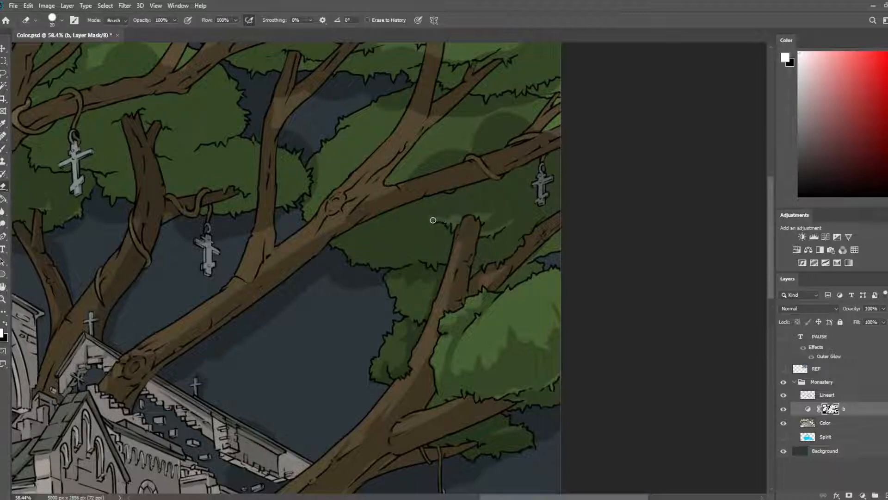
key("b")
key("e")
key("b")
key("e")
- Erase highlights on the small cross hanging near the canvas edge and along the top of the branch above it
left_click_drag(542, 181, 541, 200)
key("bracketright")
key("b")
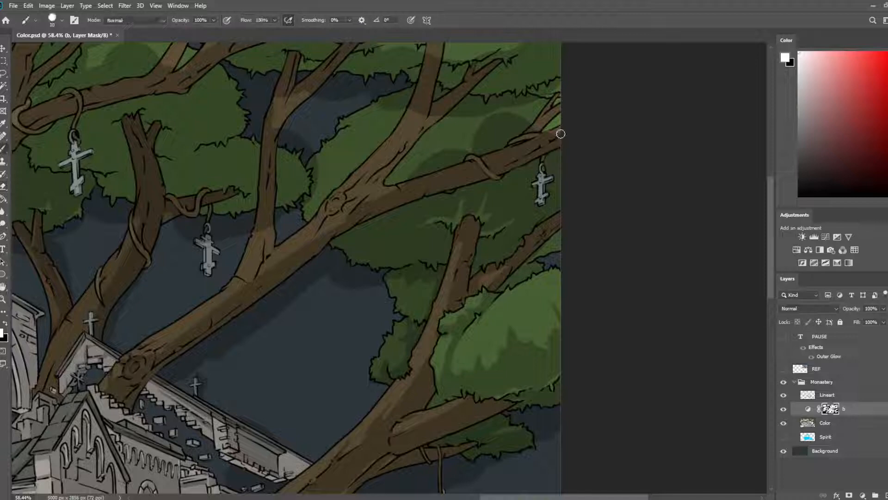
key("e")
mouse_move(547, 138)
left_mouse_down()
mouse_move(506, 159)
mouse_move(549, 138)
left_mouse_up()
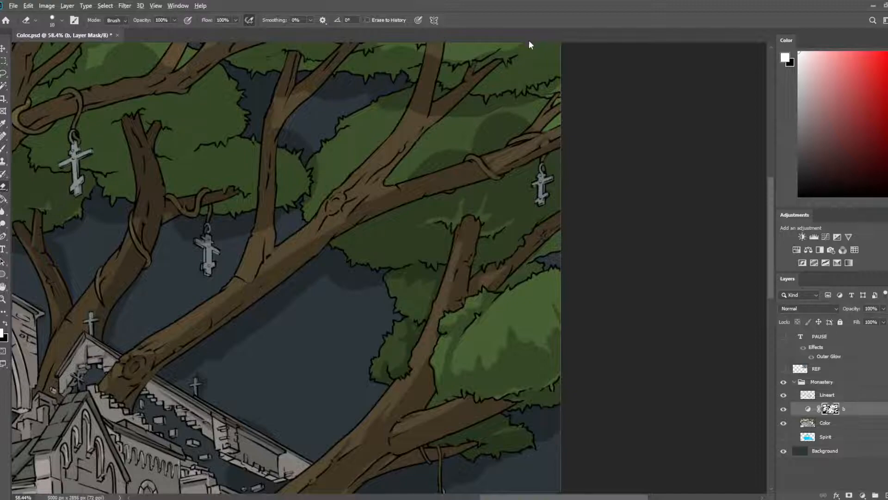
- Flip the canvas horizontally and save the illustration
scroll(493, 159, "down", 4)
key("ctrl+shift+h")
key("ctrl+s")
- Shade the thin twig and leaves at the canvas's upper edge beside the dome, alternating painted shadow with erased highlights
scroll(273, 111, "up", 1)
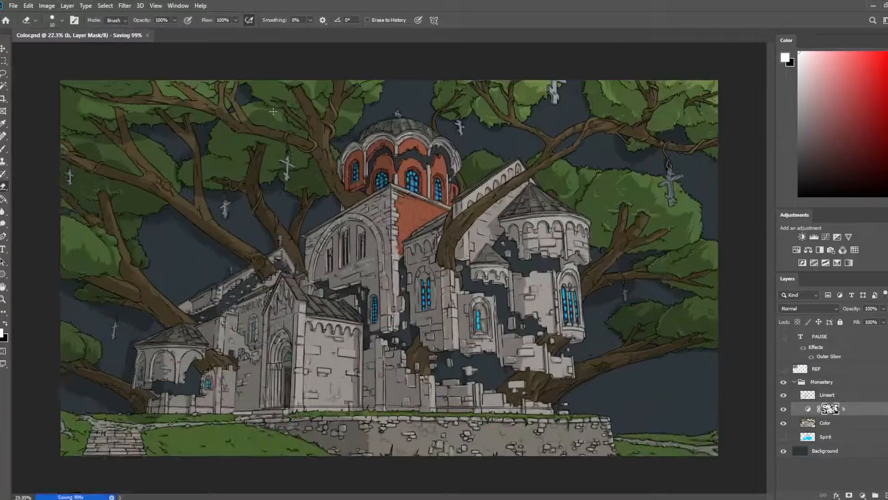
scroll(273, 112, "up", 3)
mouse_move(352, 210)
left_mouse_down()
mouse_move(375, 226)
mouse_move(293, 262)
left_mouse_up()
key("b")
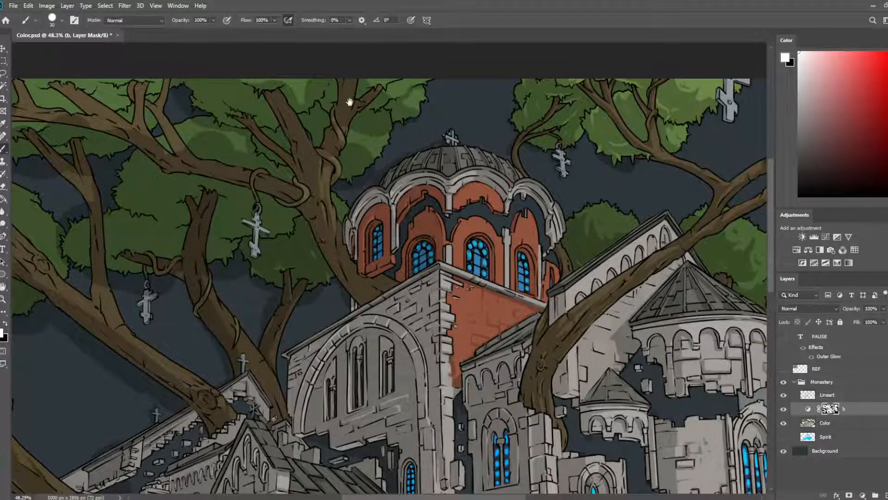
scroll(349, 99, "up", 2)
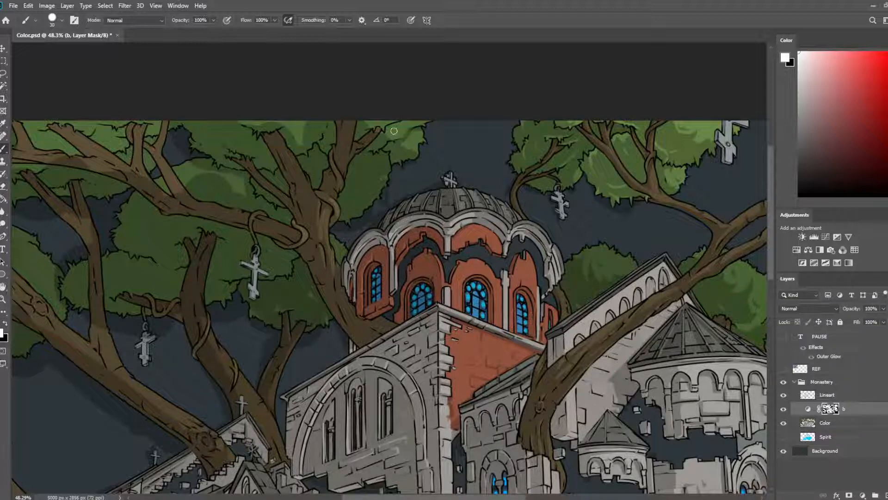
left_click_drag(396, 152, 394, 189)
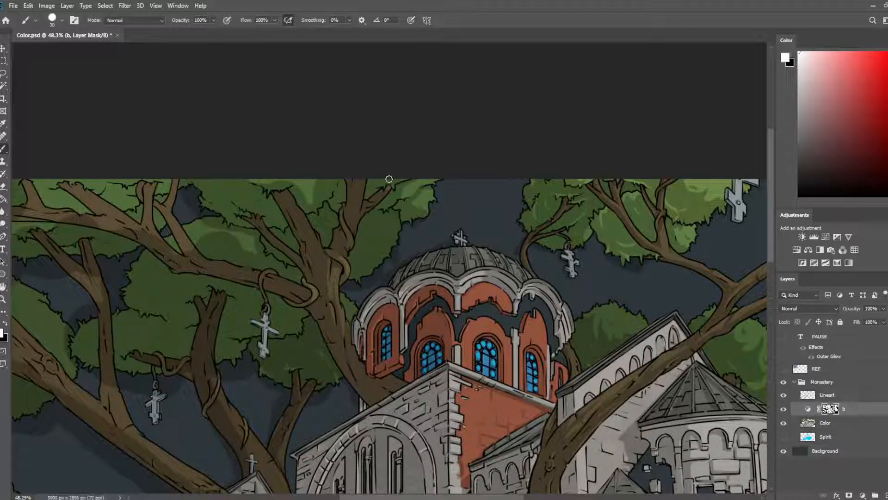
key("e")
key("b")
key("e")
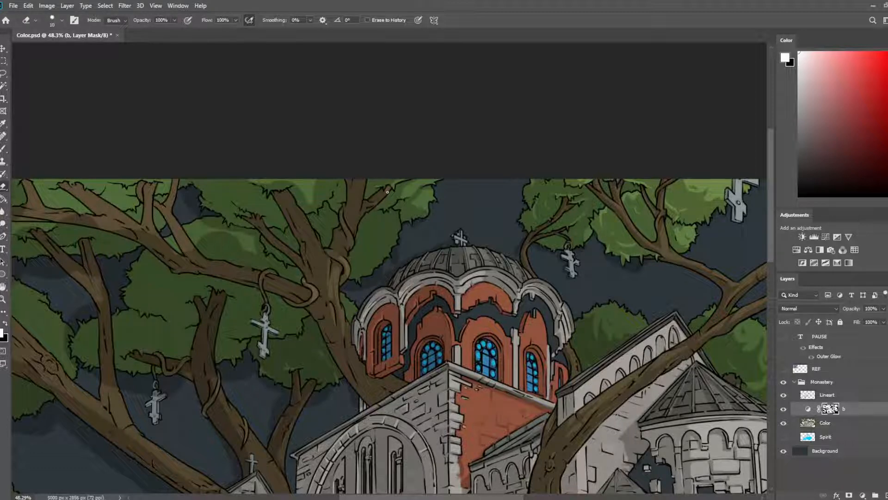
key("b")
left_click_drag(391, 190, 381, 199)
key("e")
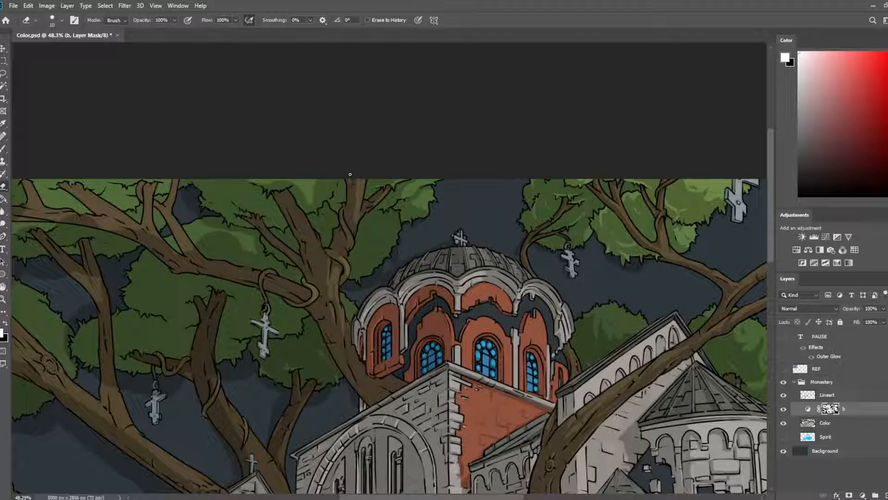
- Refine the light and shadow on the upright branch beside the dome and on its thin side twig
key("b")
key("e")
key("b")
key("e")
key("b")
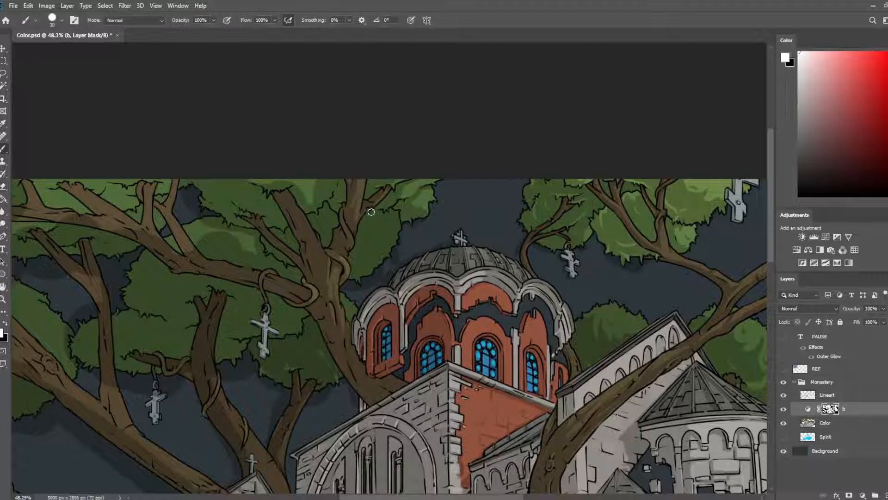
key("e")
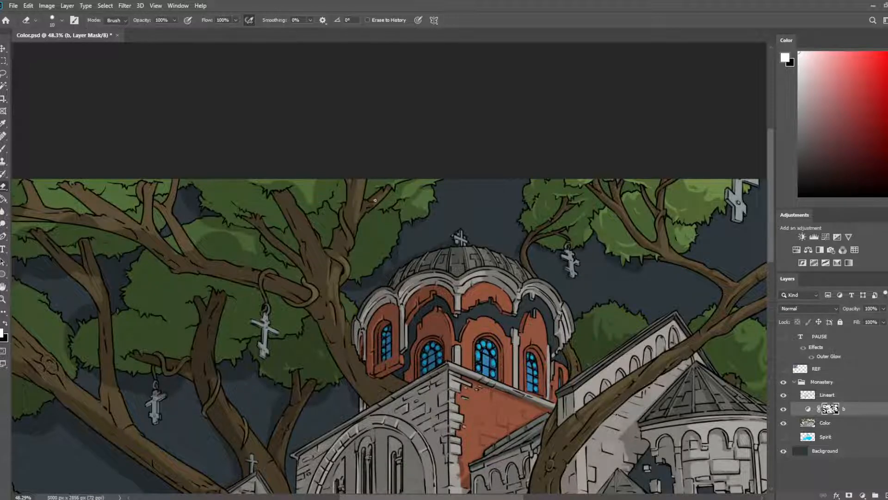
key("b")
key("e")
key("b")
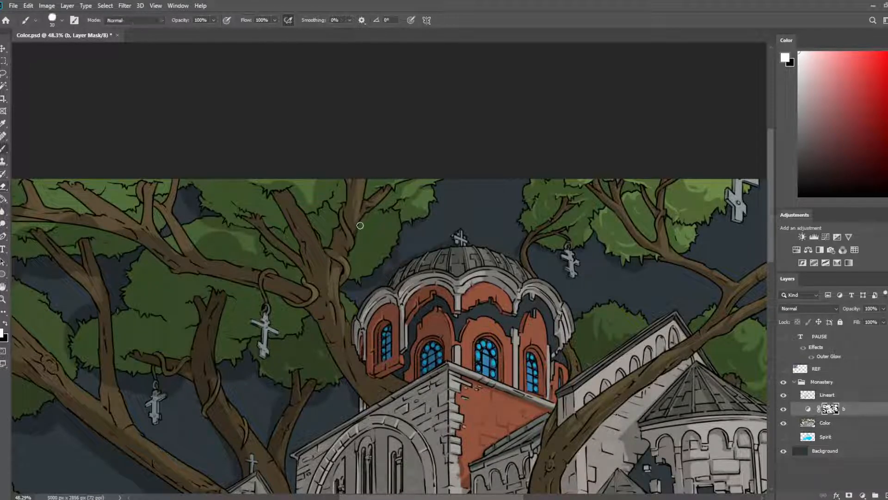
- Erase highlights along the outer edge of the dark foliage clump between the trunk and the dome, and trim them with shadow
key("e")
key("b")
key("e")
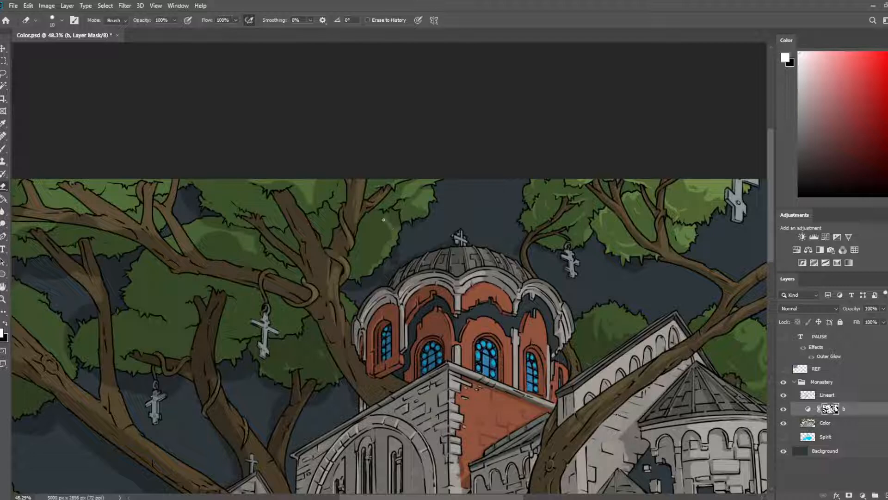
key("b")
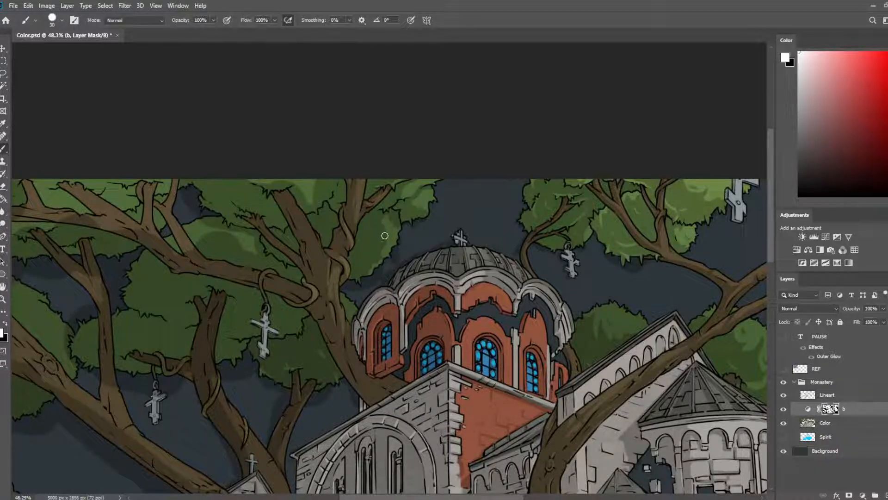
key("e")
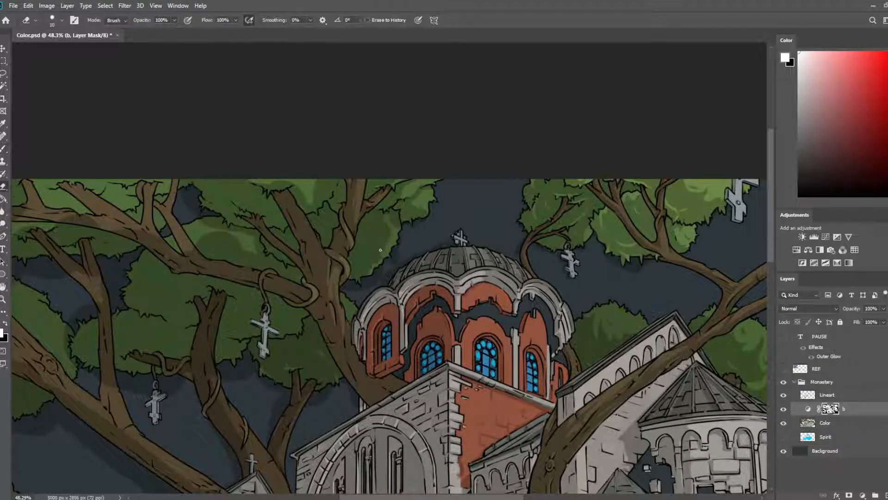
key("bracketright")
key("b")
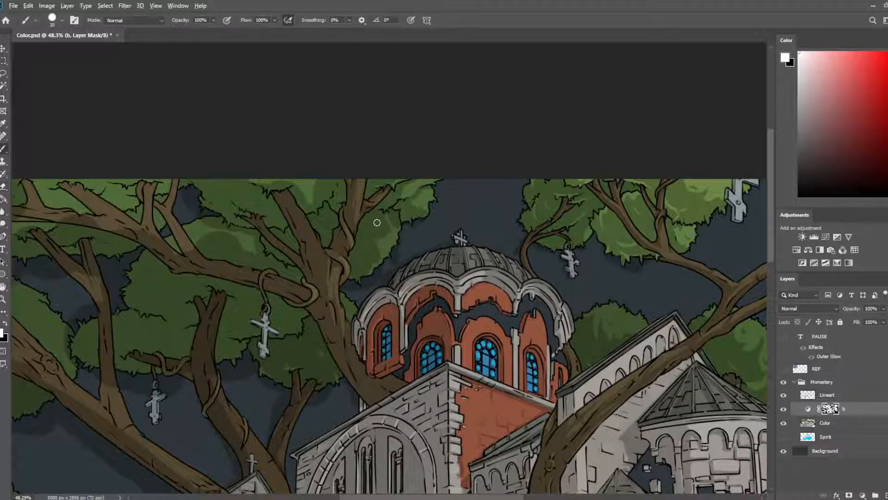
- Flip the canvas horizontally and touch up the highlights on the foliage beside the dome
scroll(342, 183, "down", 2)
key("ctrl+shift+h")
scroll(497, 140, "up", 1)
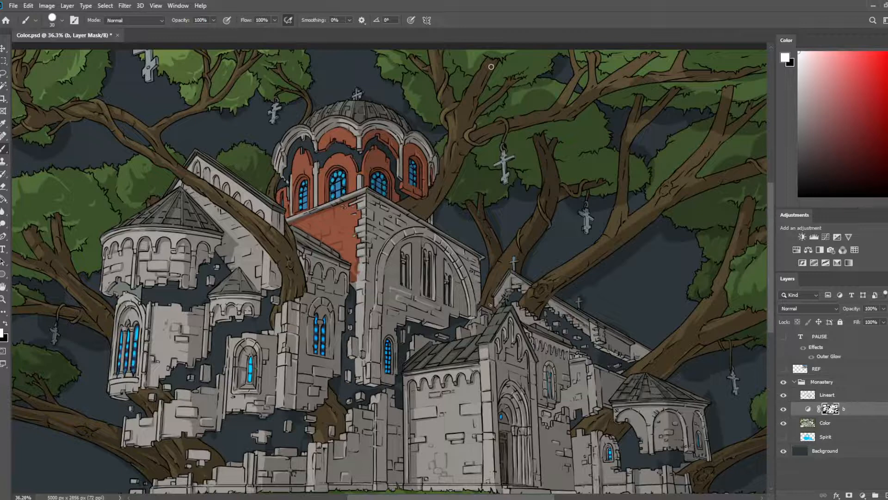
key("e")
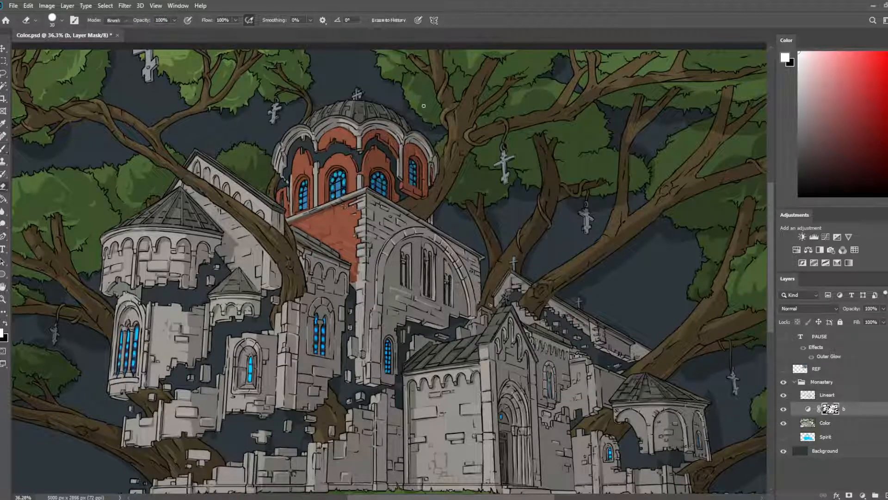
key("b")
key("e")
left_click_drag(448, 97, 428, 174)
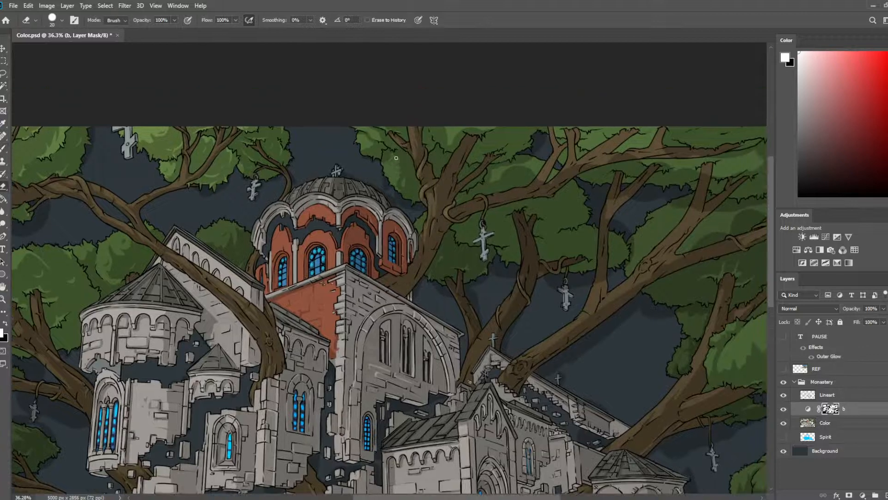
- Refine the light and shadow on the upper branches of the trunk beside the dome and the leaves between them
key("b")
key("e")
key("b")
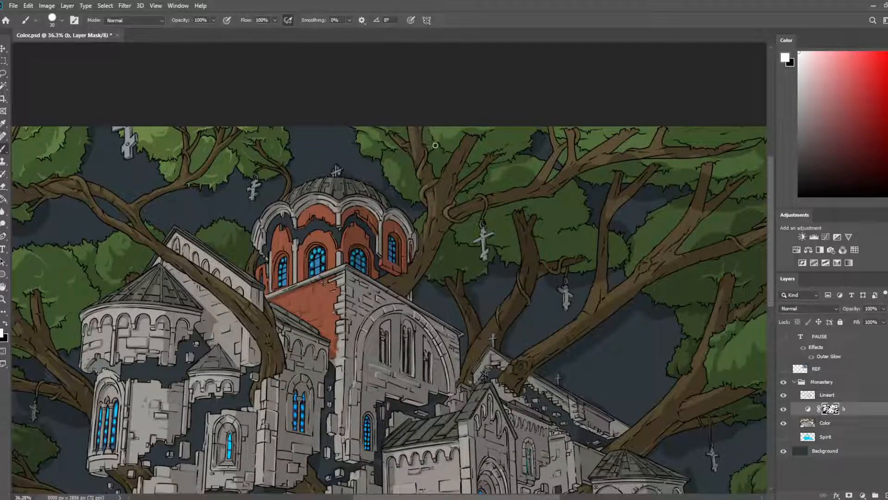
key("e")
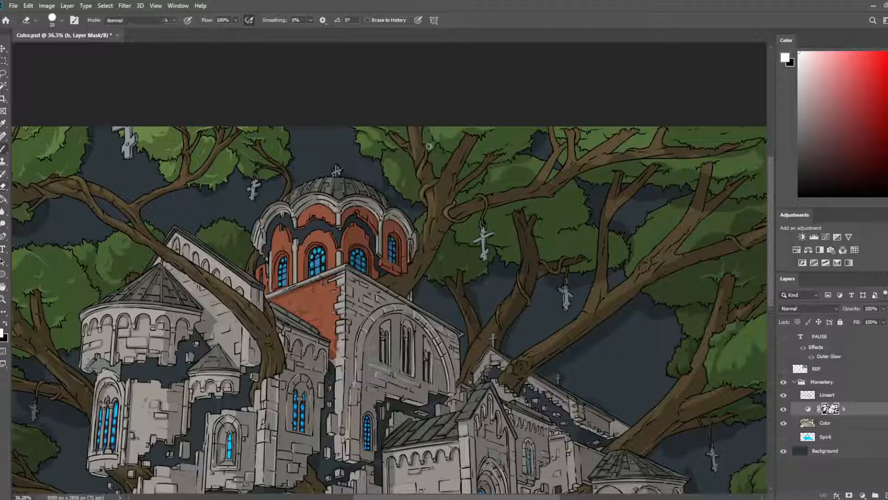
key("b")
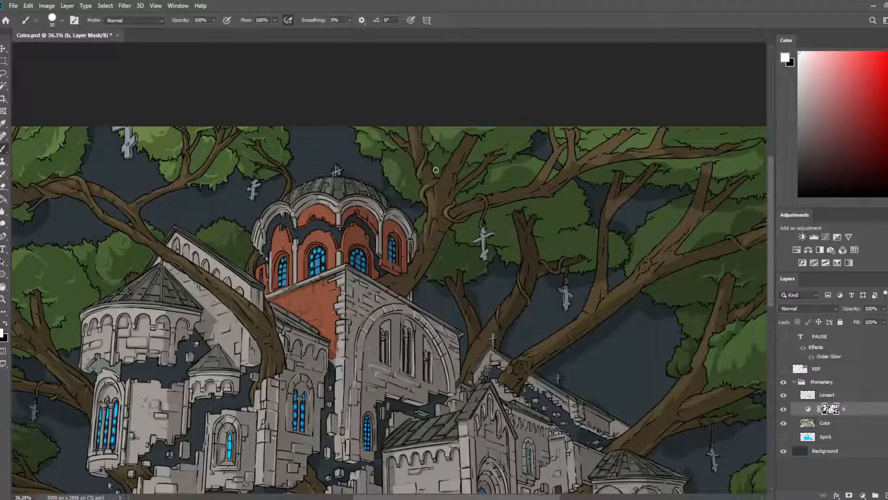
key("e")
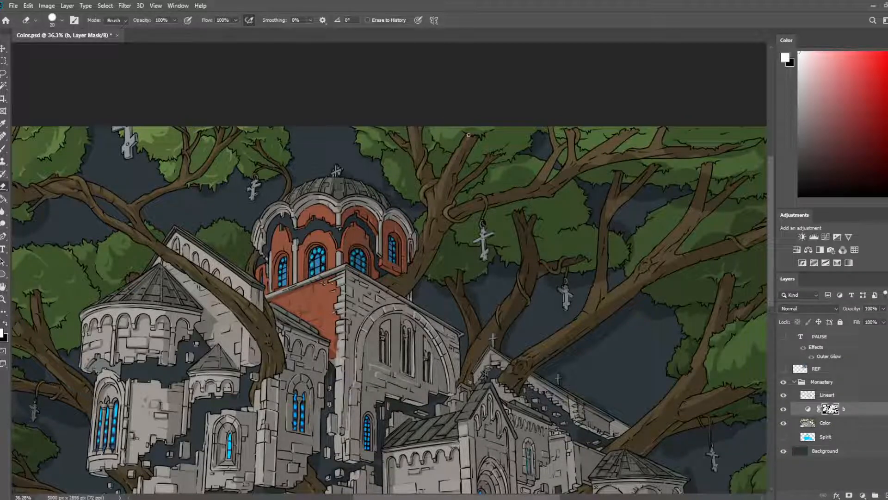
key("b")
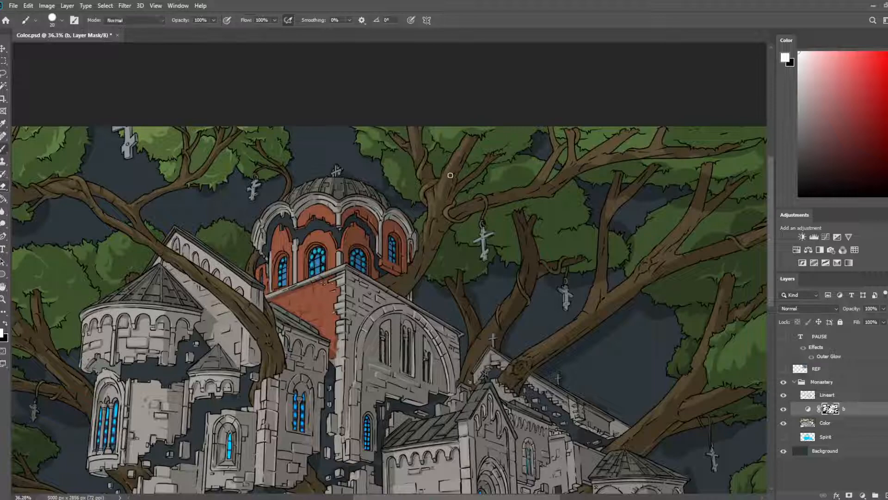
- Erase highlights along the thick slanting branch above the looped rope and shape them with painted shadow
scroll(451, 163, "up", 3)
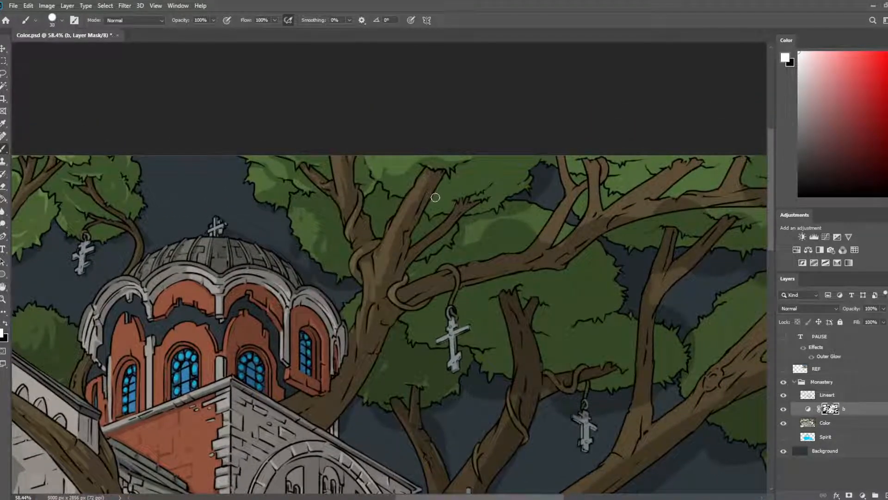
key("e")
key("b")
key("e")
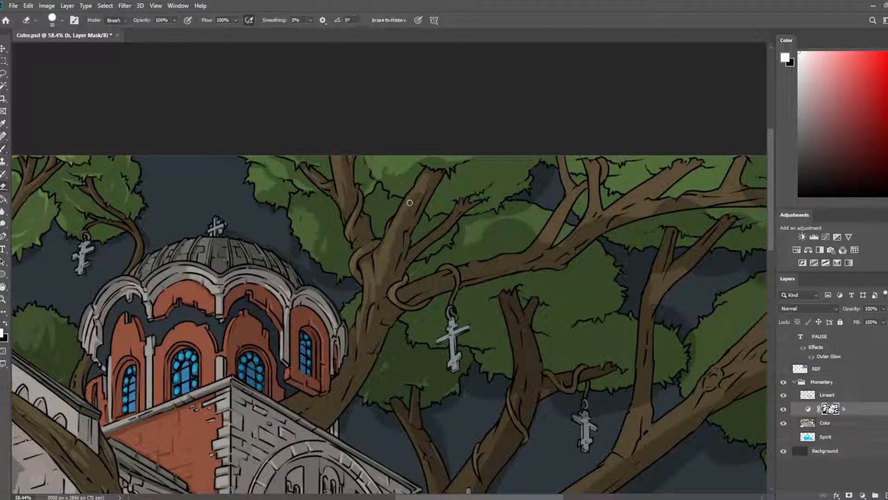
key("b")
mouse_move(412, 227)
left_mouse_down()
mouse_move(399, 234)
mouse_move(379, 285)
mouse_move(396, 233)
mouse_move(370, 289)
left_mouse_up()
key("e")
key("b")
key("e")
key("b")
key("e")
key("b")
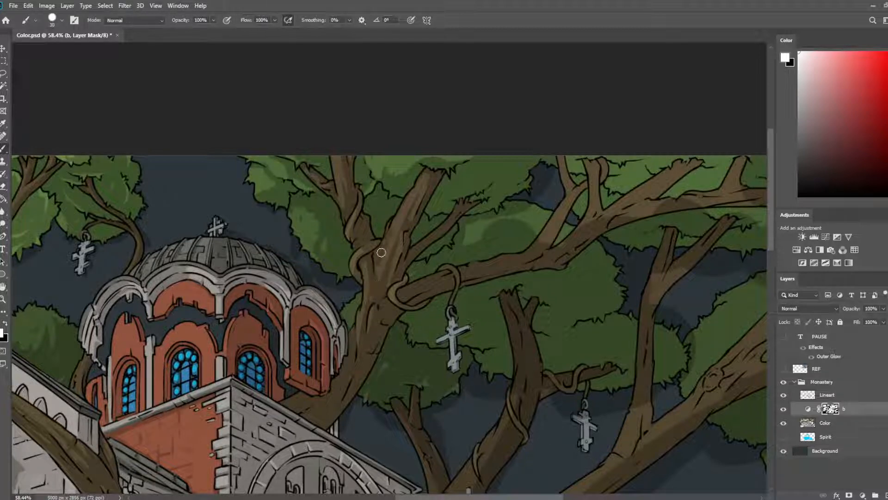
- Refine the light and shadow on the trunk where the branches fork between the two looped vines
key("e")
key("b")
key("e")
key("b")
key("e")
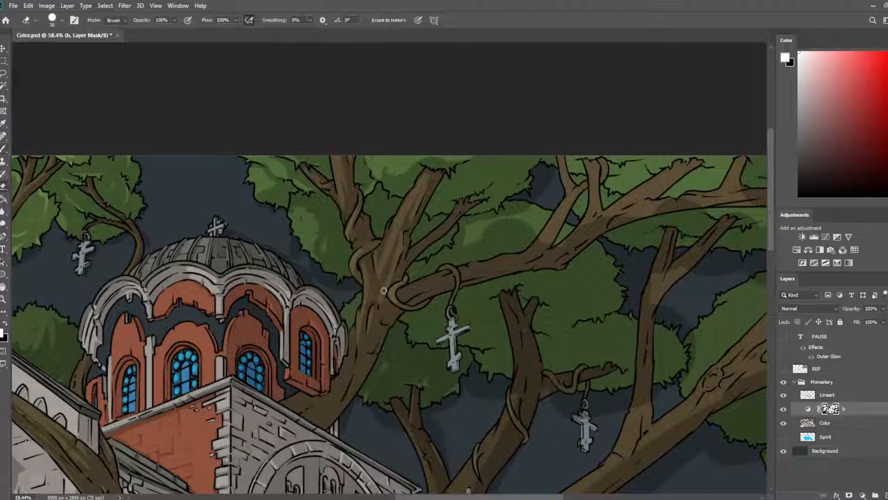
key("b")
- Examine the shading of the whole monastery illustration in full-screen view
scroll(444, 272, "down", 5)
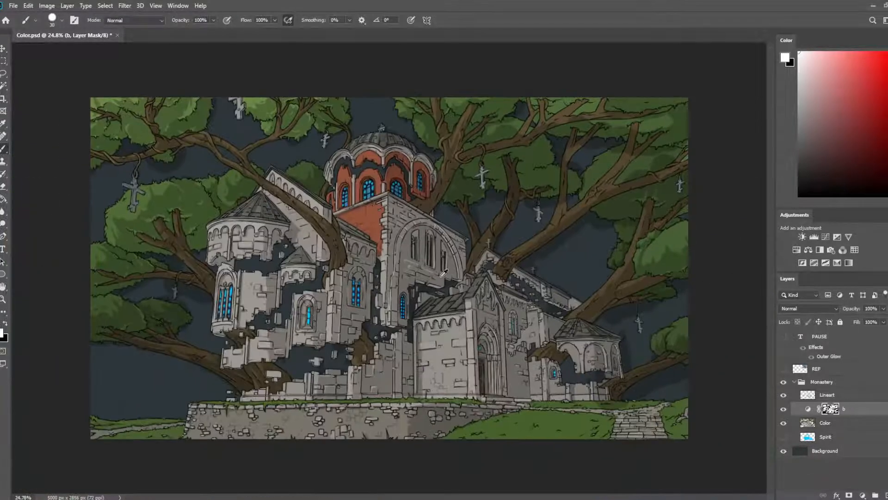
key("f")
key("f")
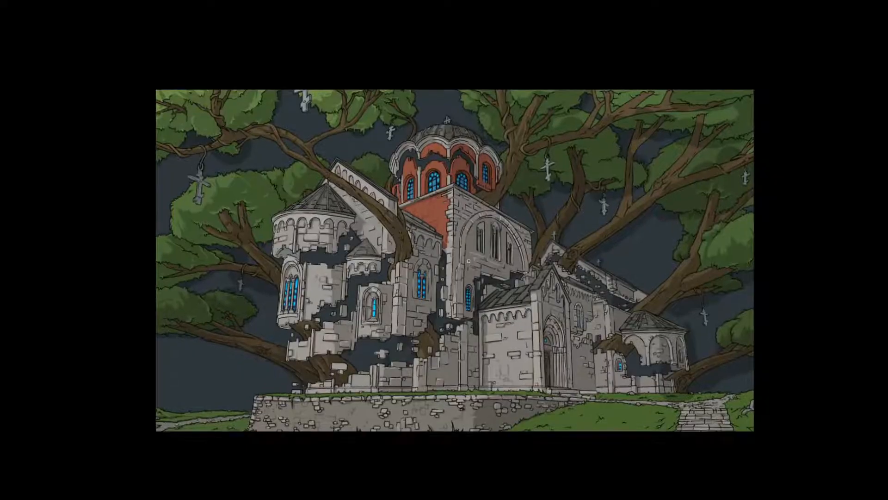
scroll(507, 258, "up", 1)
scroll(510, 256, "up", 1)
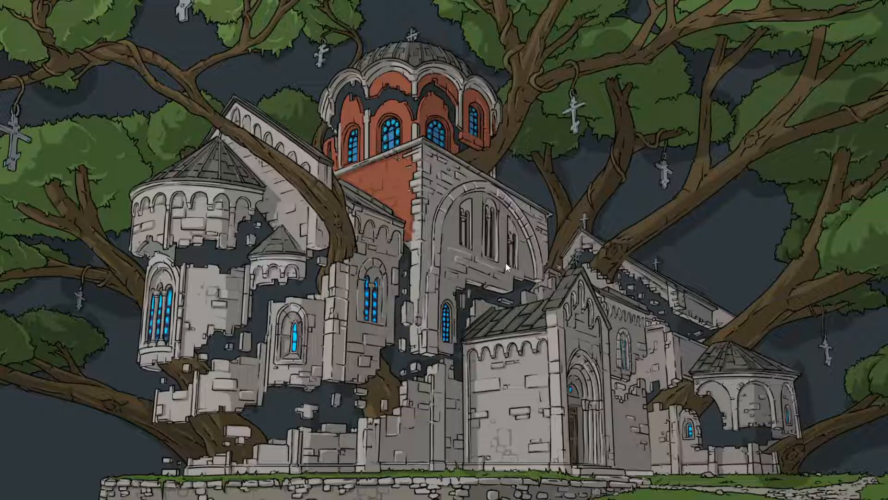
scroll(499, 254, "up", 1)
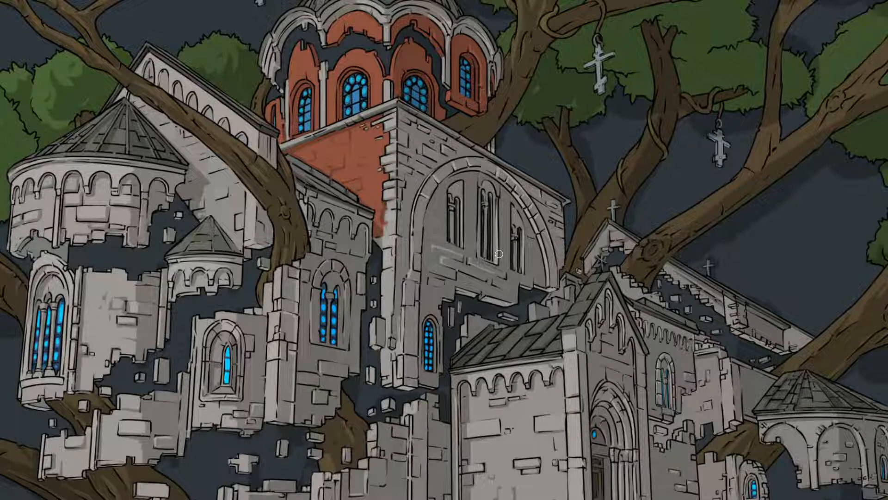
key("f")
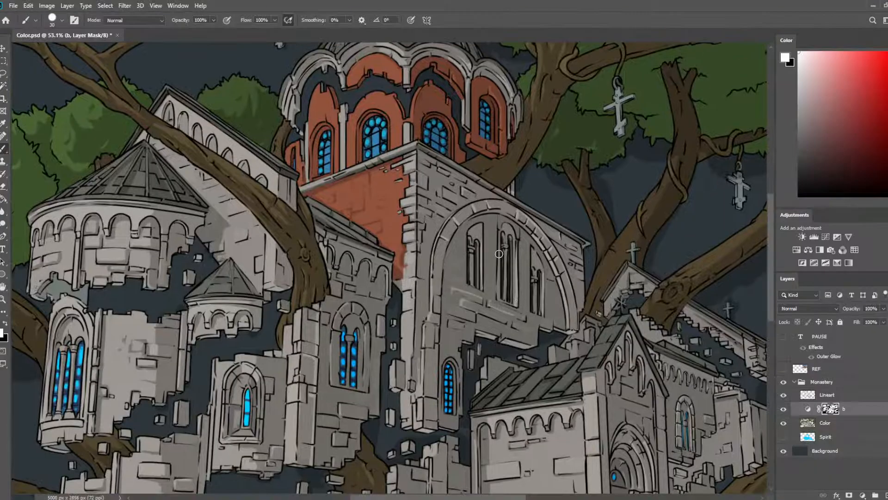
key("f")
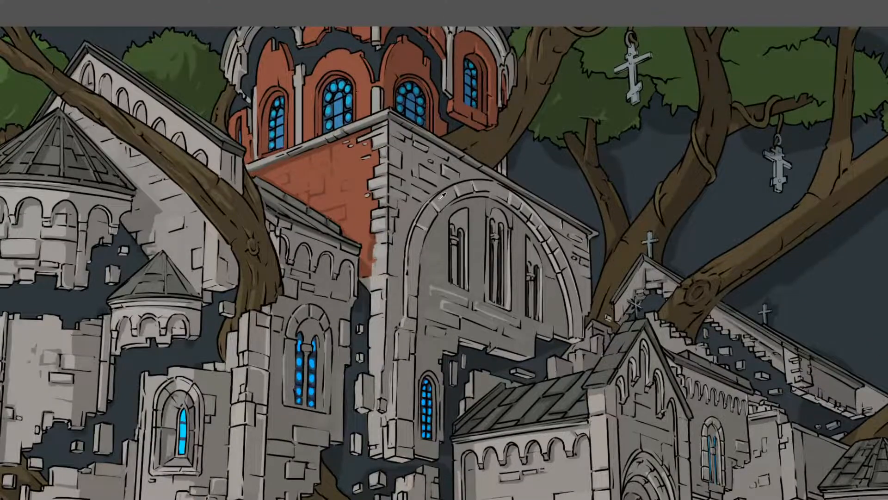
- Flip the canvas horizontally and erase small leaf highlights in the foliage around the trunk beside the dome, adjusting the brush size
key("ctrl+0")
key("h")
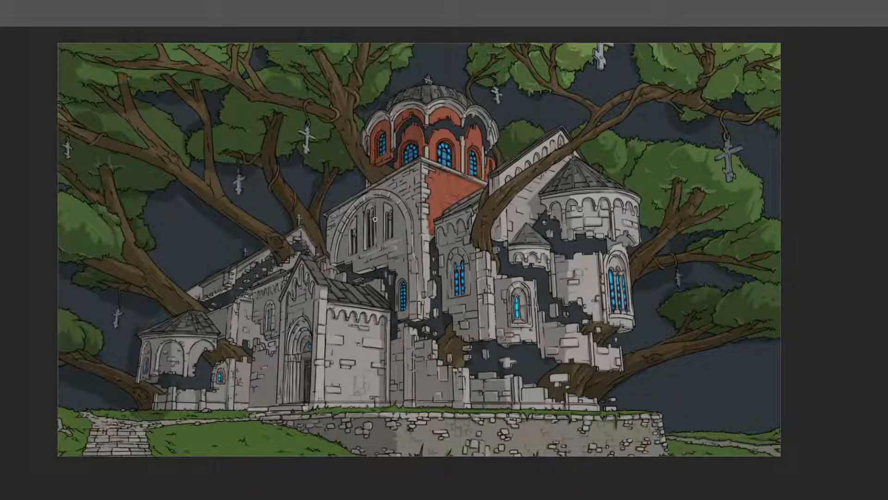
left_click_drag(608, 204, 546, 283)
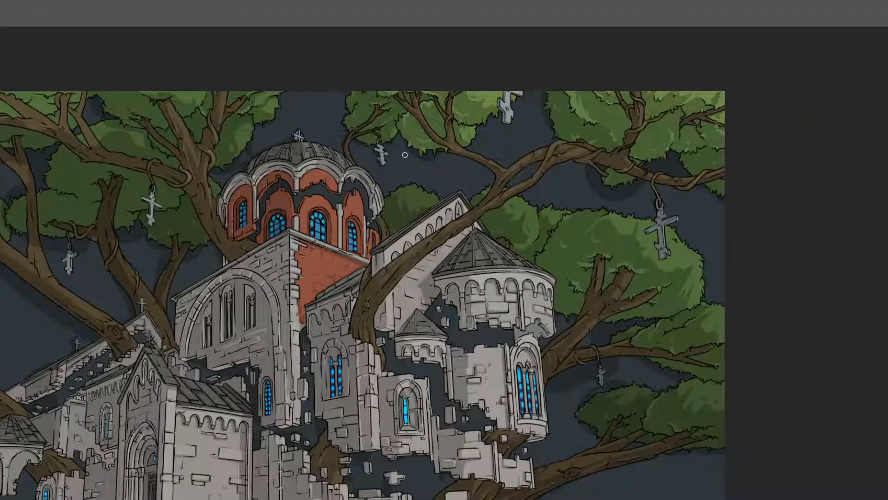
scroll(201, 90, "up", 3)
left_click_drag(192, 141, 259, 196)
scroll(243, 186, "up", 2)
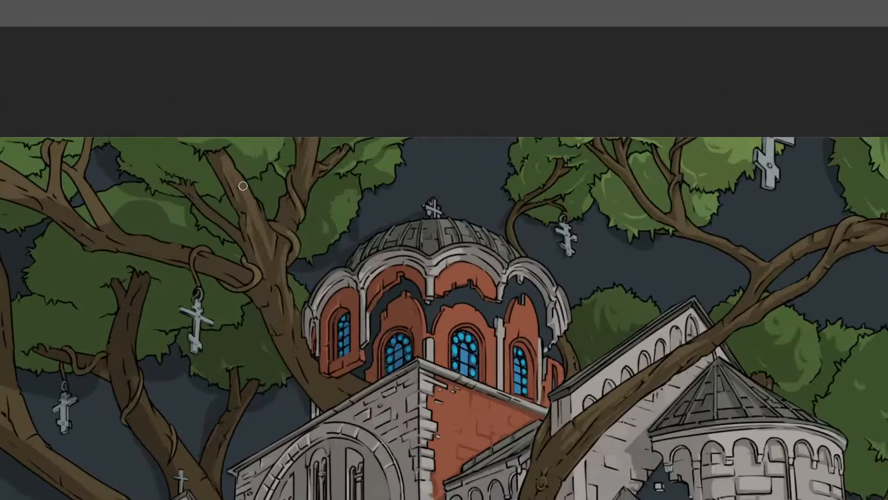
mouse_move(157, 161)
left_mouse_down()
mouse_move(203, 184)
mouse_move(167, 163)
mouse_move(208, 185)
left_mouse_up()
key("bracketright")
key("bracketleft")
key("bracketleft")
key("bracketright")
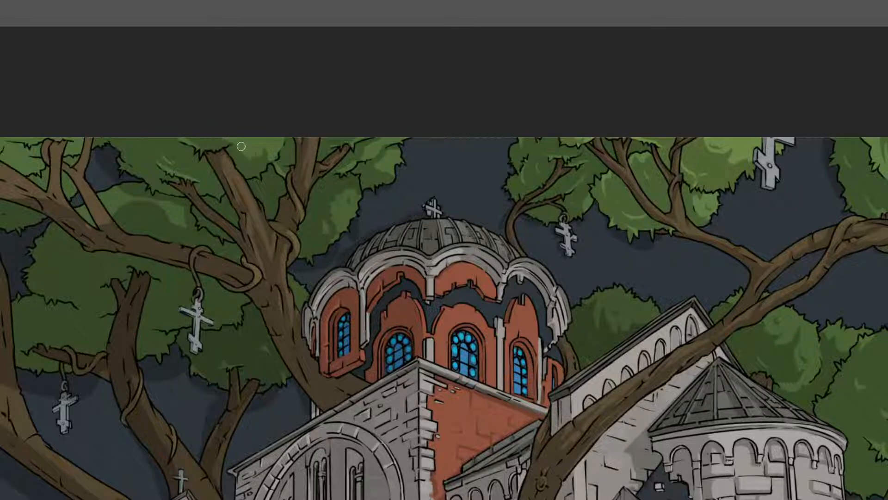
- Paint broad shadow over the uppermost foliage and branches in the illustration's upper-left corner, adjusting the brush size
key("bracketleft")
key("bracketright")
key("bracketright")
mouse_move(134, 159)
left_mouse_down()
mouse_move(239, 125)
mouse_move(318, 123)
left_mouse_up()
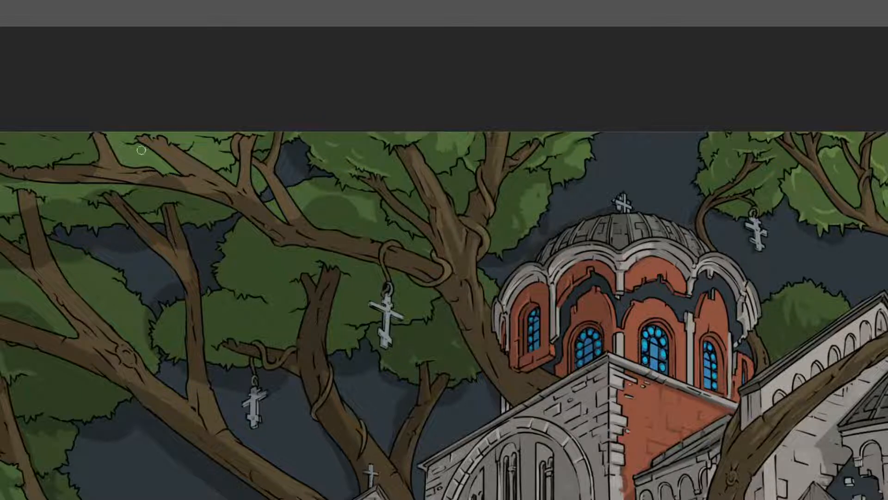
left_click_drag(143, 149, 270, 147)
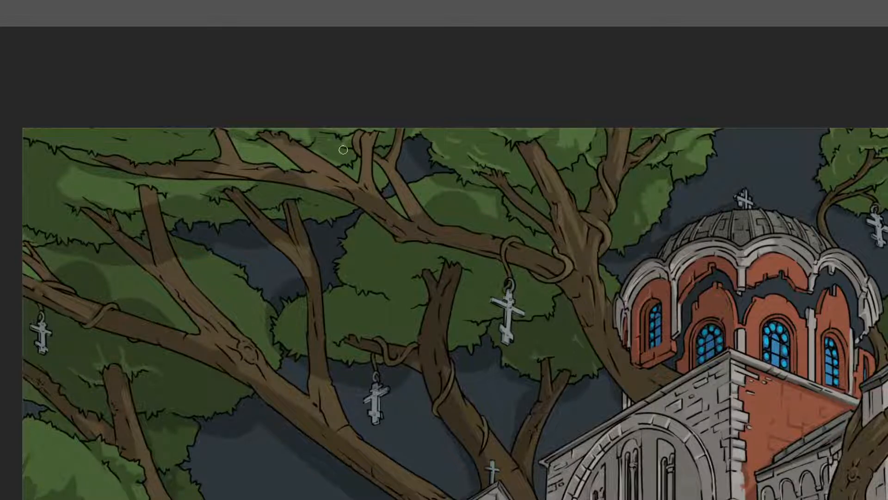
key("bracketright")
key("bracketright")
key("bracketright")
key("bracketright")
key("bracketright")
key("bracketright")
key("bracketright")
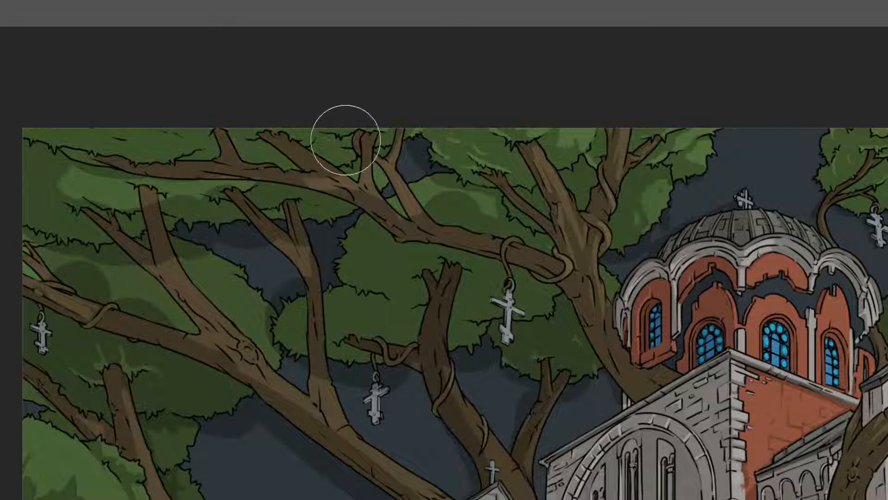
key("bracketleft")
key("bracketleft")
key("bracketleft")
key("bracketleft")
key("bracketleft")
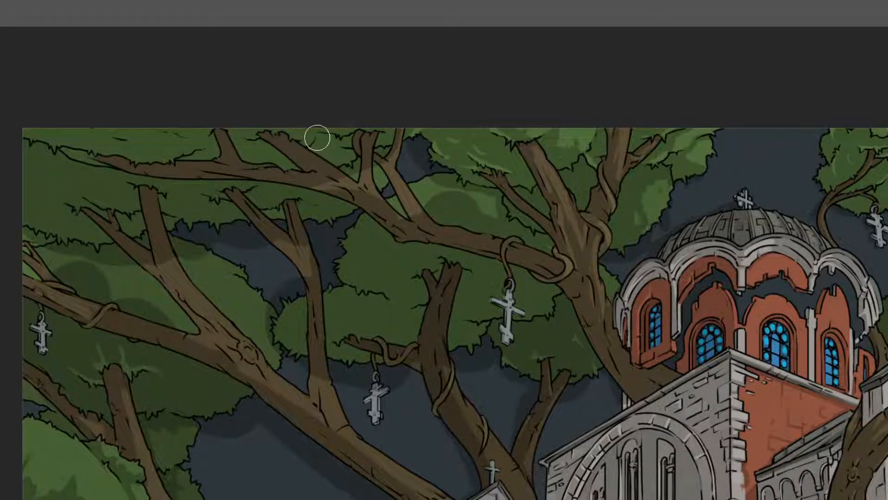
- Paint shadow over the foliage behind the forked branch near the left edge and check the whole illustration in full-screen view
key("bracketright")
key("bracketright")
key("bracketright")
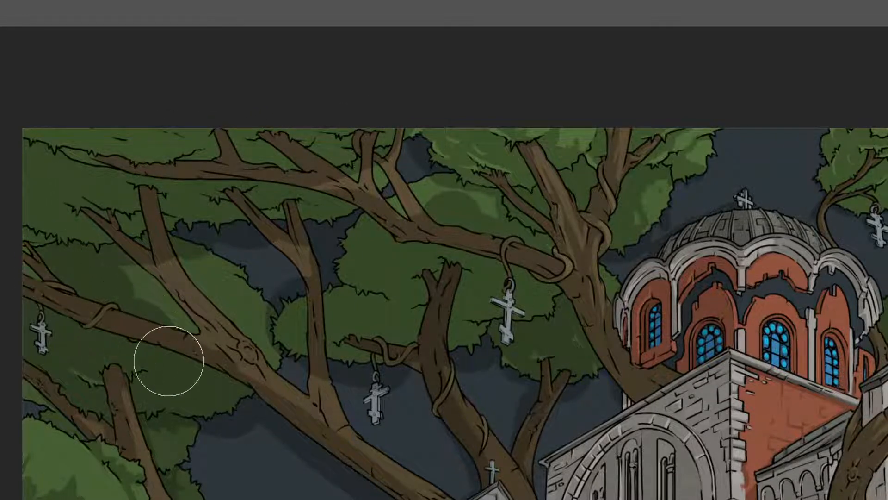
mouse_move(362, 306)
left_mouse_down()
mouse_move(463, 225)
mouse_move(362, 176)
left_mouse_up()
scroll(131, 206, "down", 3)
scroll(132, 205, "down", 3)
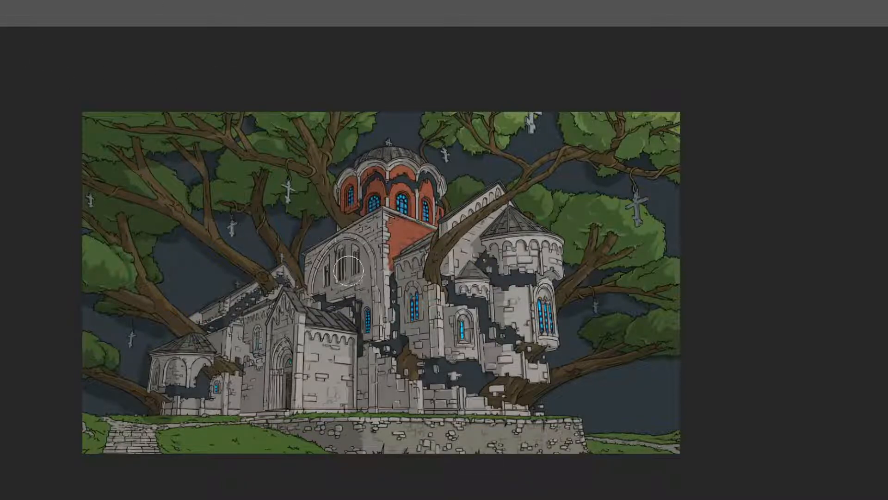
scroll(336, 279, "up", 1)
key("f")
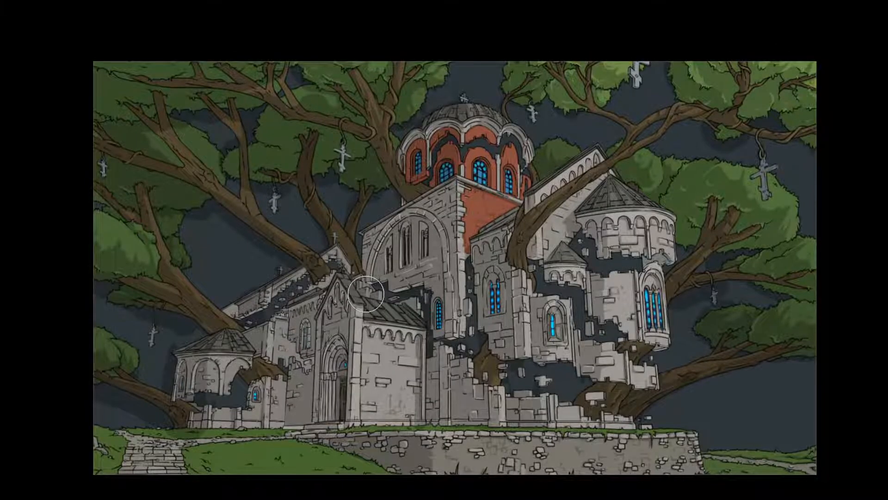
key("f")
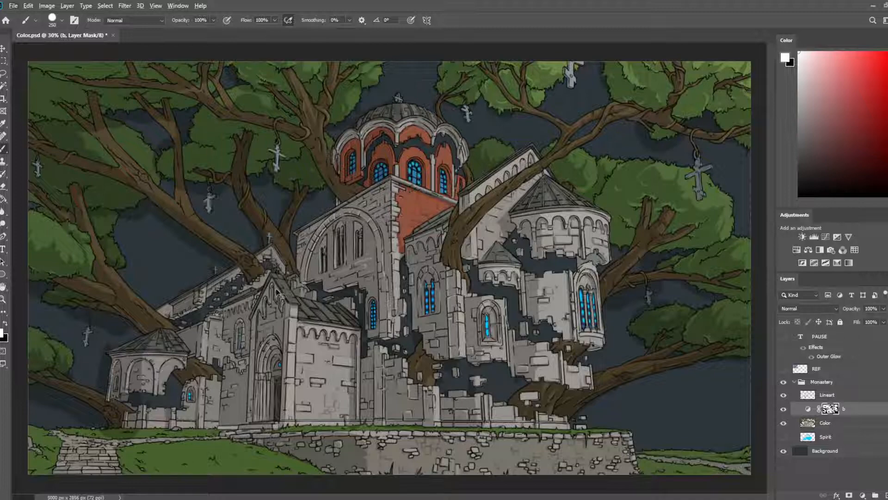
- Flip the canvas horizontally and refine the light and shadow on the tree fork above the small round turret with a finer brush
key("F2")
scroll(569, 319, "up", 4)
left_click_drag(623, 319, 413, 255)
left_click_drag(554, 213, 532, 242)
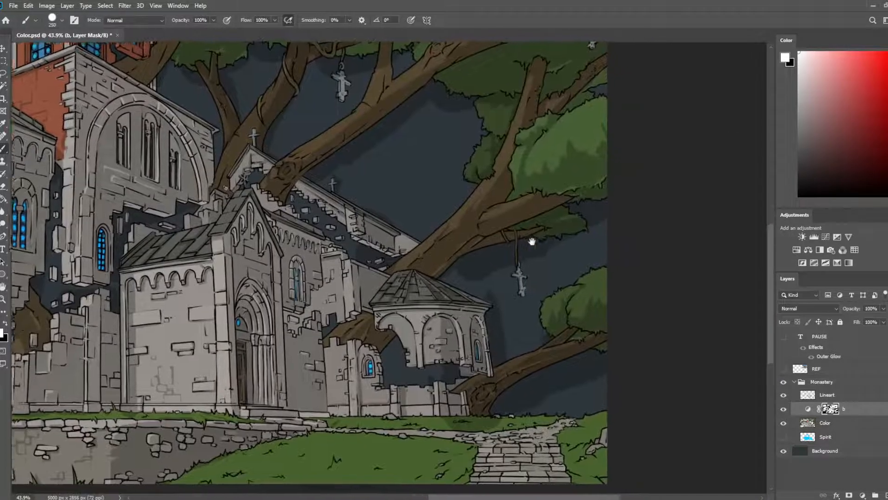
key("e")
key("[")
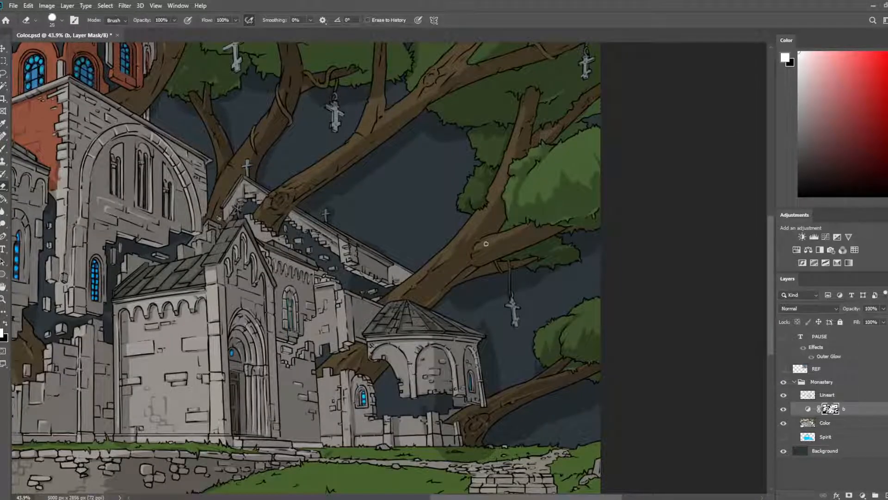
key("b")
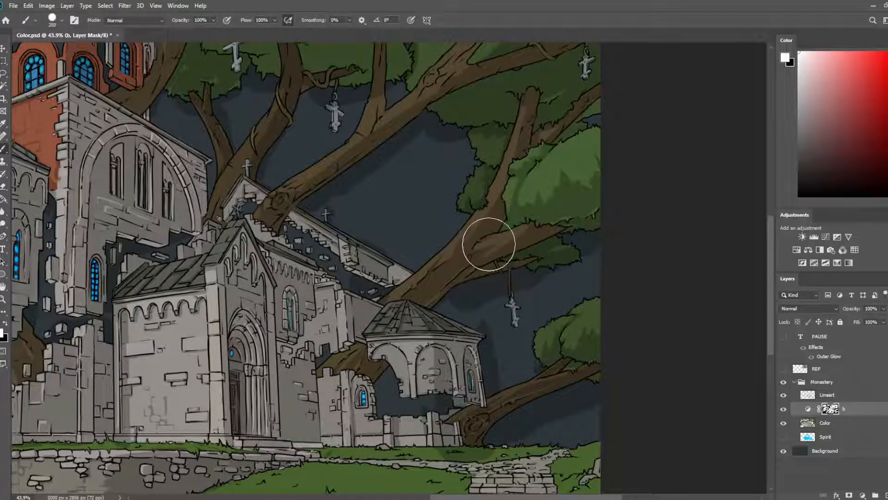
key("bracketleft")
key("bracketleft")
key("bracketleft")
key("bracketleft")
key("bracketleft")
key("bracketleft")
key("bracketleft")
key("bracketleft")
key("bracketleft")
key("bracketleft")
key("bracketleft")
key("bracketleft")
key("bracketleft")
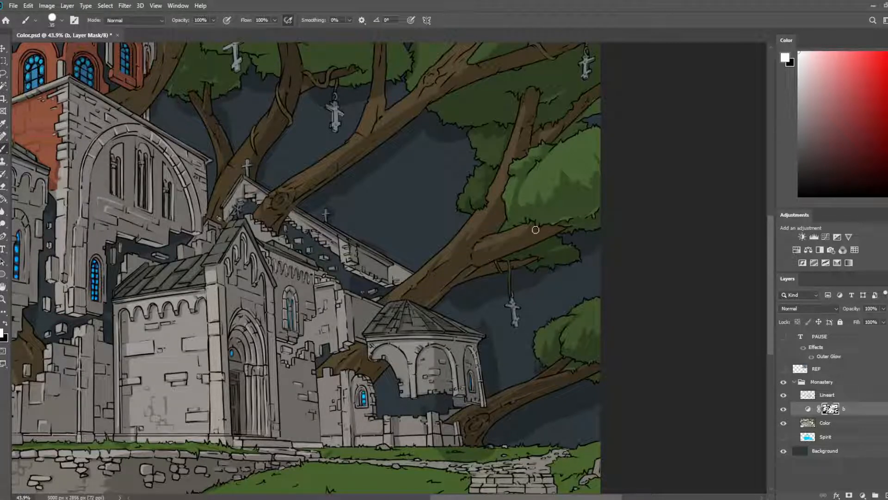
- Erase highlights along the thin twig and the rope holding the hanging cross beside the turret
key("e")
key("b")
key("e")
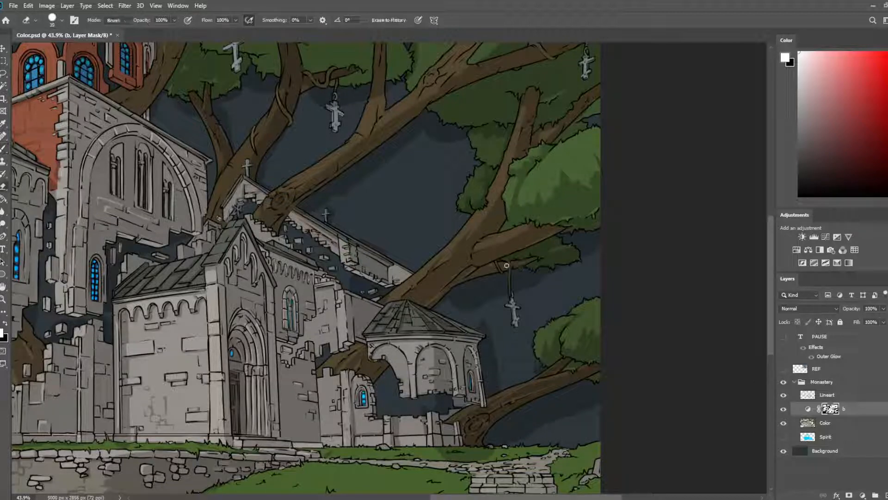
left_click_drag(499, 264, 513, 263)
key("b")
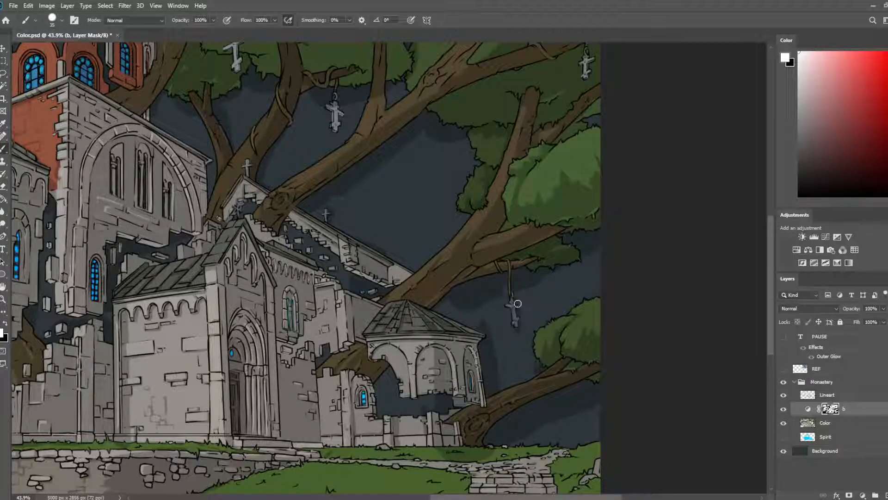
- Erase fine highlights on the hanging cross beside the turret with a much smaller eraser
key("e")
scroll(621, 301, "up", 3)
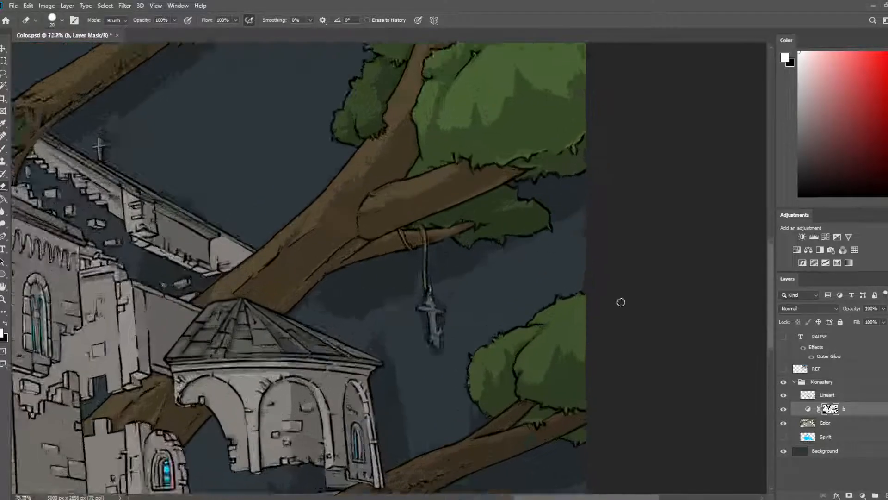
scroll(621, 301, "up", 2)
key("bracketleft")
key("bracketleft")
key("bracketleft")
key("bracketleft")
key("bracketleft")
key("bracketleft")
key("bracketleft")
key("bracketleft")
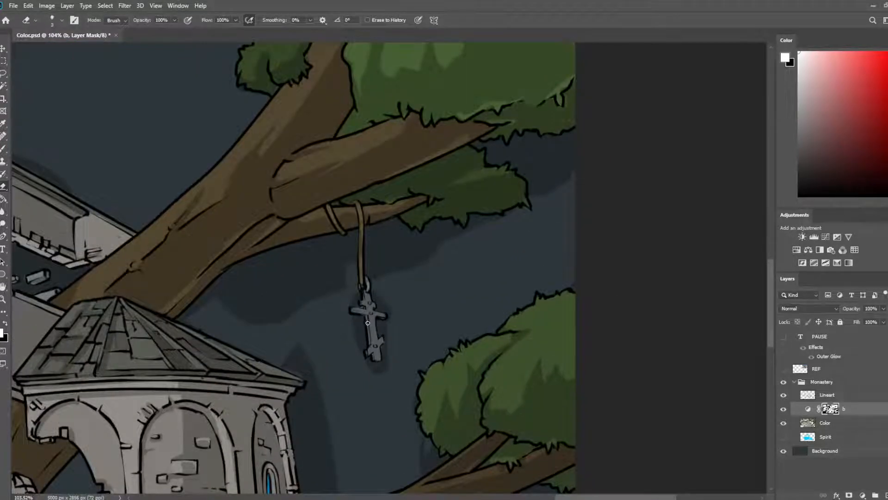
left_click_drag(364, 350, 365, 354)
- Save the document and paint shadow on the trunk showing behind the broken wall beside the turret
mouse_move(383, 261)
left_mouse_down()
mouse_move(517, 232)
mouse_move(520, 278)
left_mouse_up()
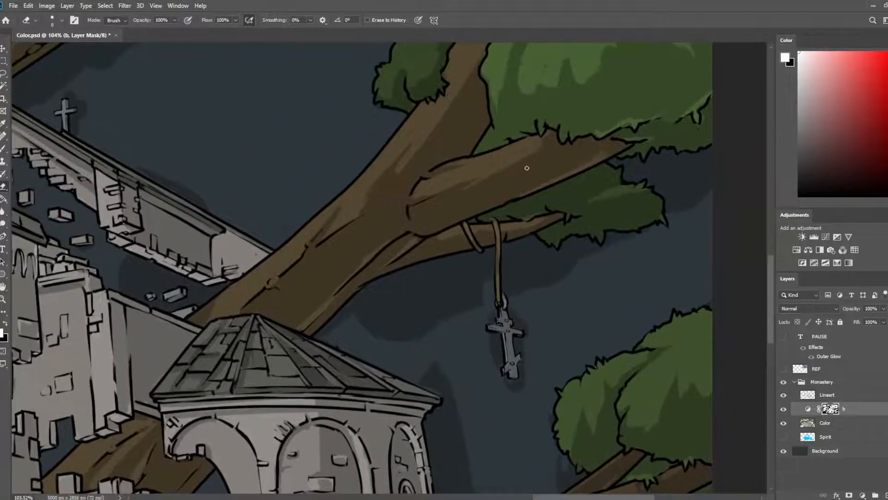
scroll(499, 198, "down", 4)
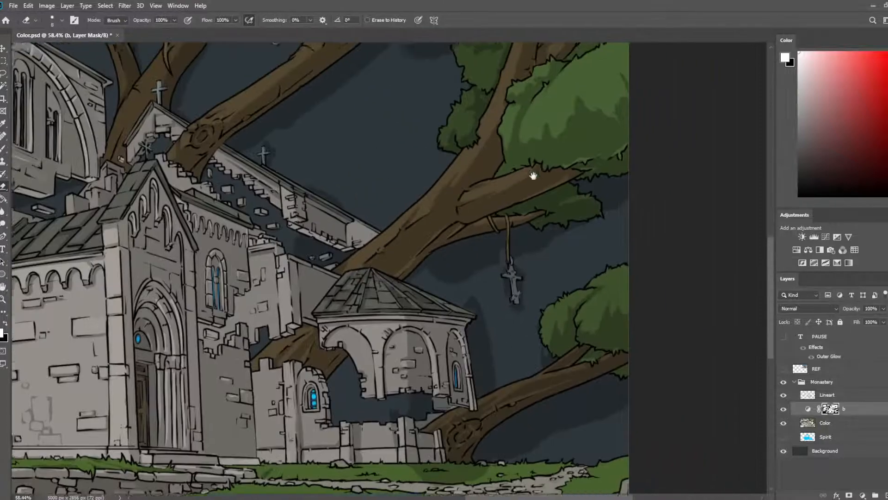
scroll(397, 311, "up", 3)
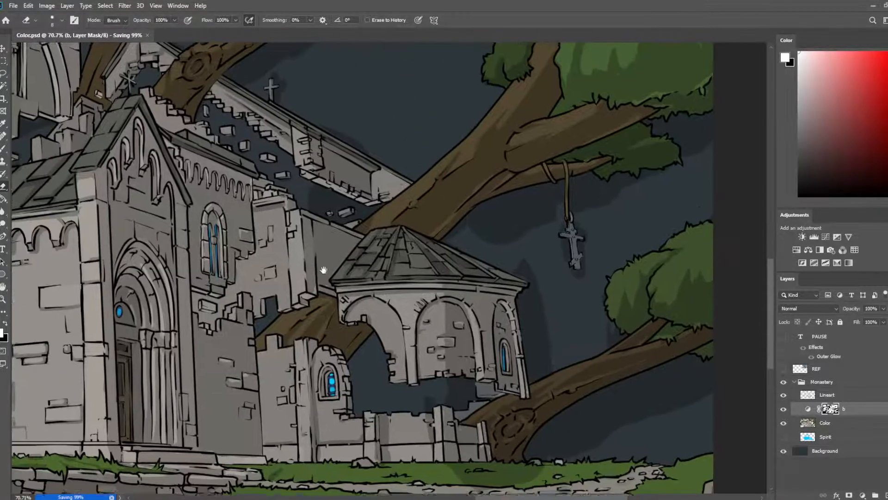
key("b")
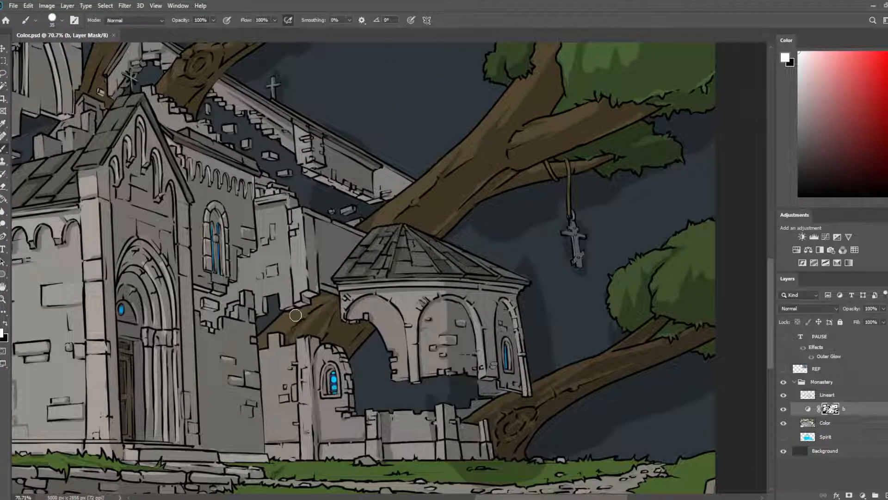
key("bracketleft")
mouse_move(296, 321)
left_mouse_down()
mouse_move(322, 301)
mouse_move(337, 307)
left_mouse_up()
- Paint shadow along the thick trunk rising above the small turret's roof
left_click_drag(445, 236, 401, 320)
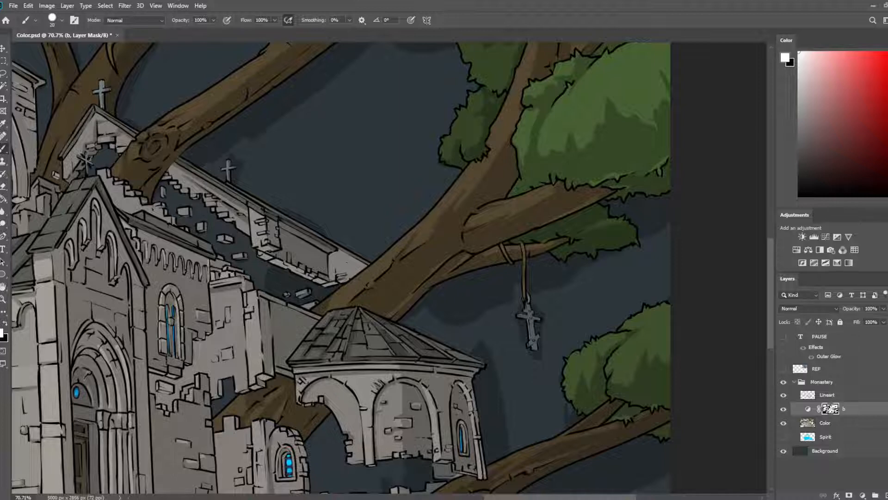
mouse_move(406, 237)
left_mouse_down()
mouse_move(396, 260)
mouse_move(398, 231)
left_mouse_up()
left_click_drag(465, 202, 436, 232)
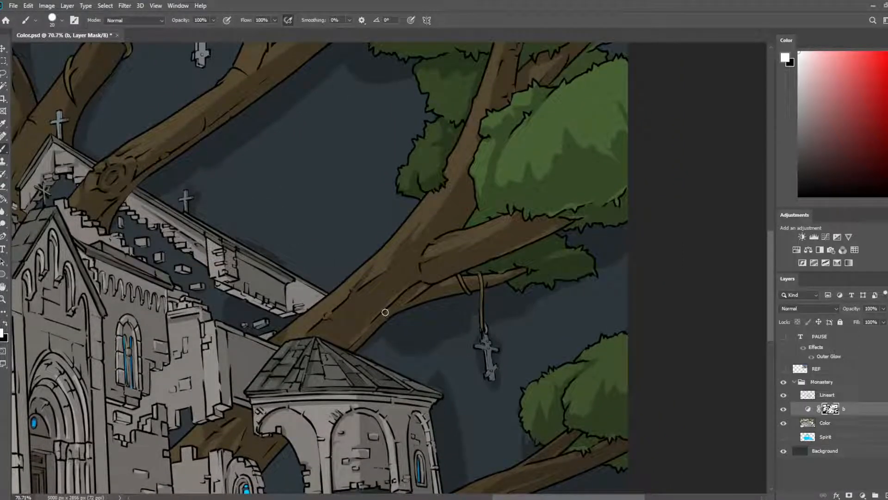
left_click_drag(462, 241, 420, 432)
left_click_drag(457, 217, 443, 269)
- Erase small leaf highlights along the lower edge of the dark foliage beside the stump and shape them with painted shadow
key("e")
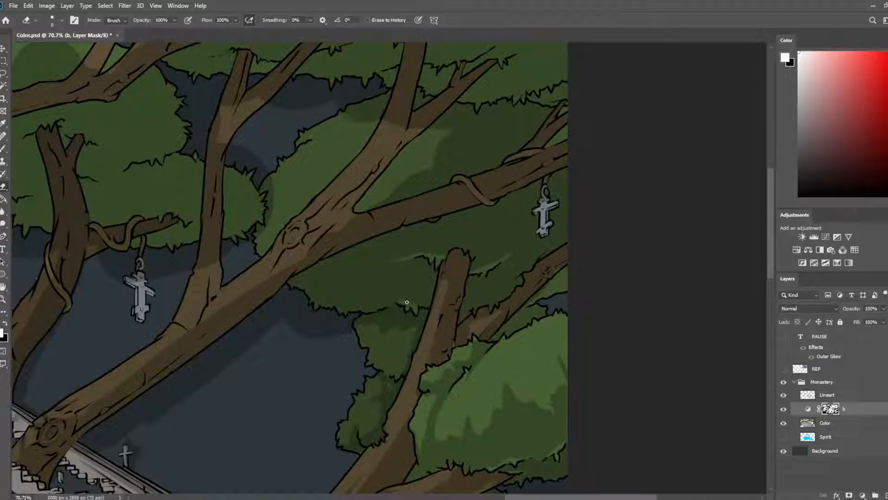
key("bracketright")
key("bracketright")
key("b")
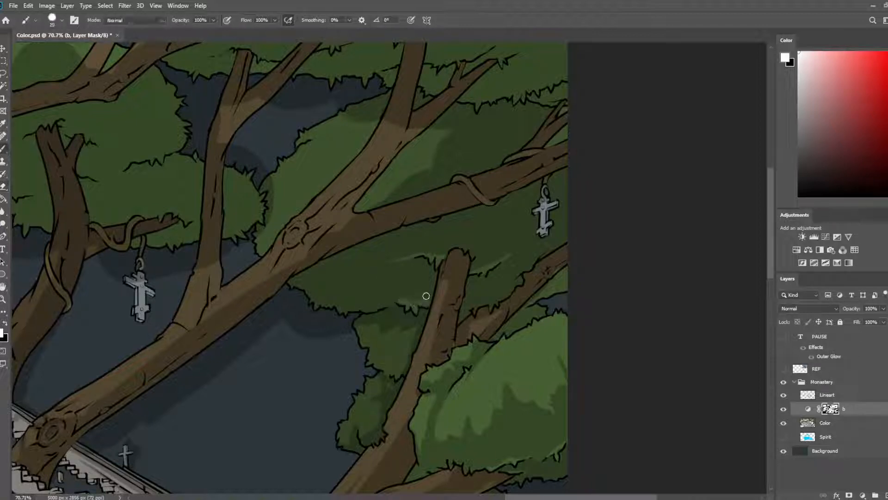
left_click_drag(357, 309, 386, 304)
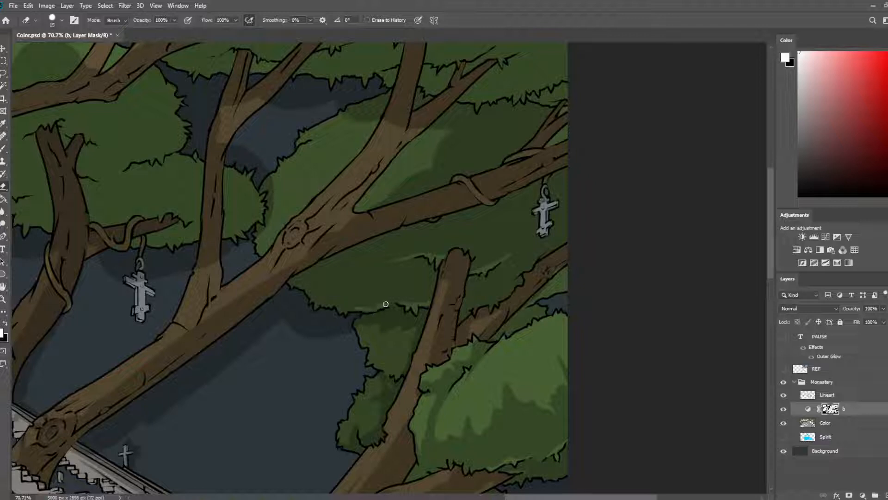
key("b")
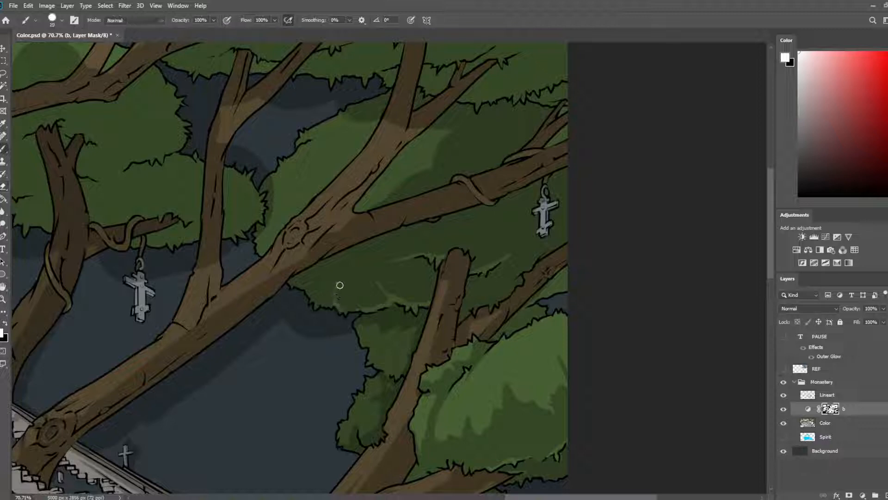
key("e")
left_click_drag(348, 273, 375, 290)
key("b")
- Save the document and flip the canvas horizontally
scroll(462, 195, "down", 1)
scroll(463, 195, "down", 4)
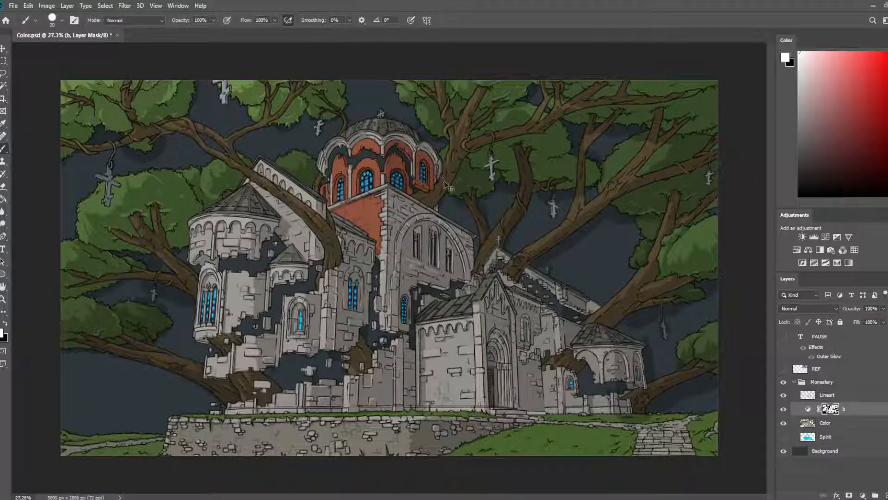
key("ctrl+s")
key("ctrl+shift+h")
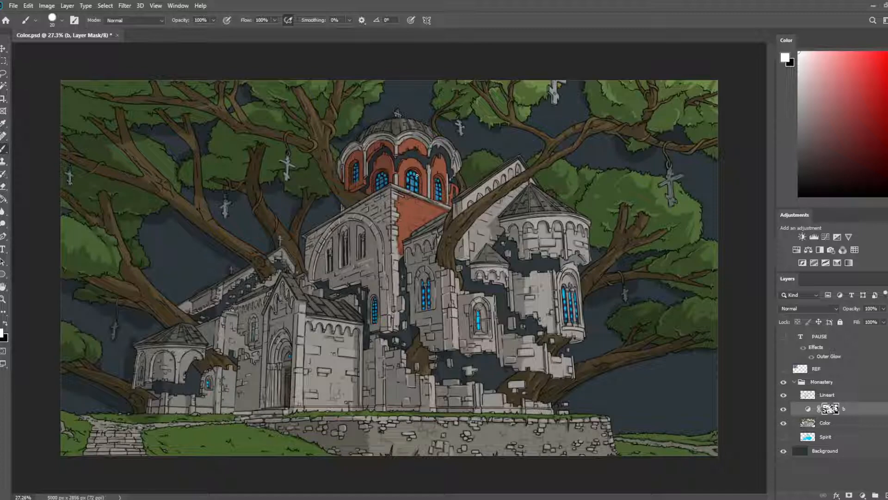
- Erase and shape small leaf highlights around the tip of the vine-wrapped twig above the hanging cross, and save the document
scroll(361, 179, "up", 7)
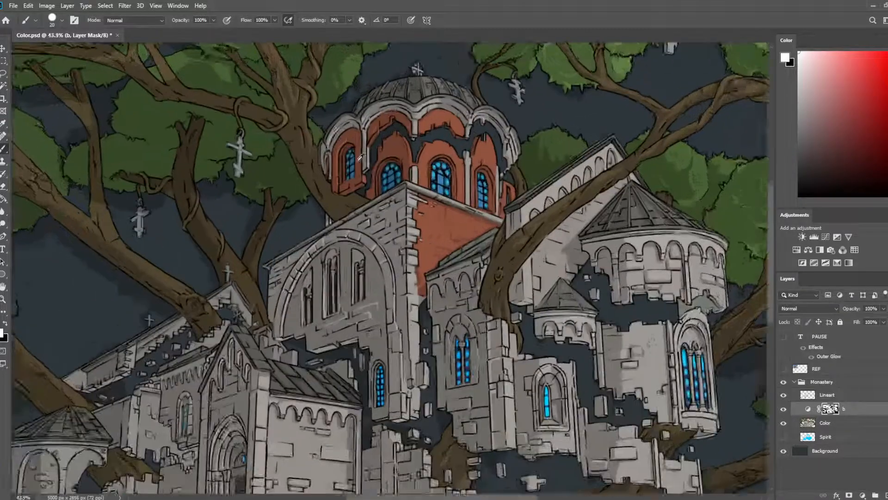
left_click_drag(271, 195, 381, 192)
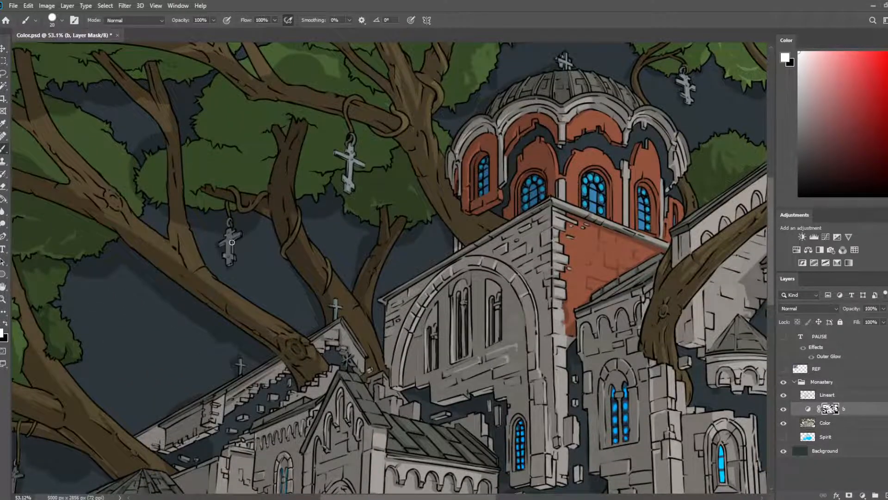
scroll(300, 259, "up", 4)
left_click_drag(149, 199, 278, 171)
key("e")
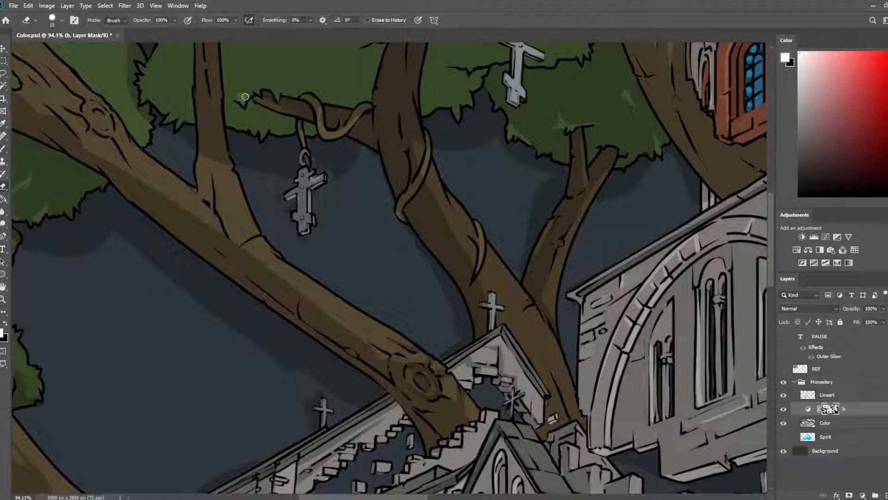
key("b")
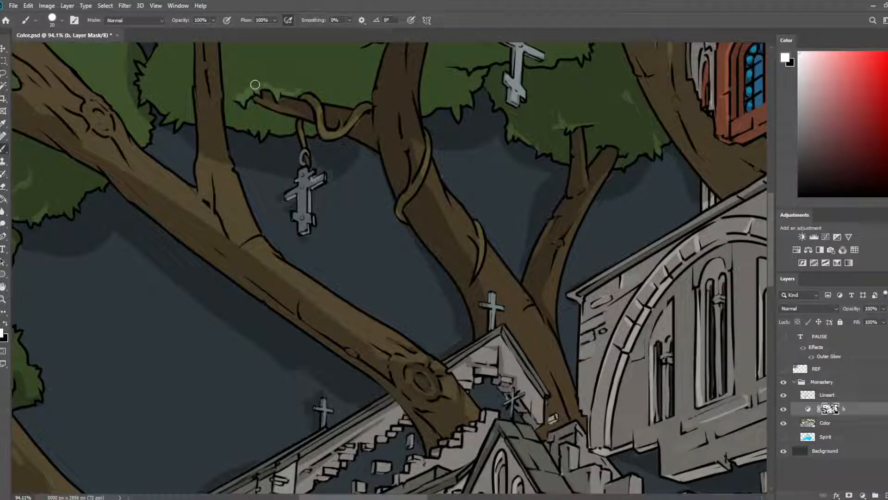
key("e")
key("b")
scroll(272, 108, "down", 5)
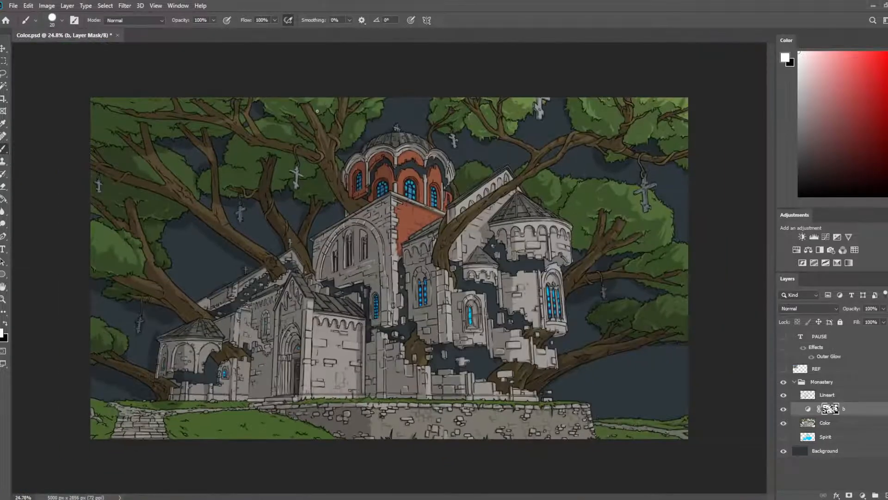
scroll(254, 244, "up", 2)
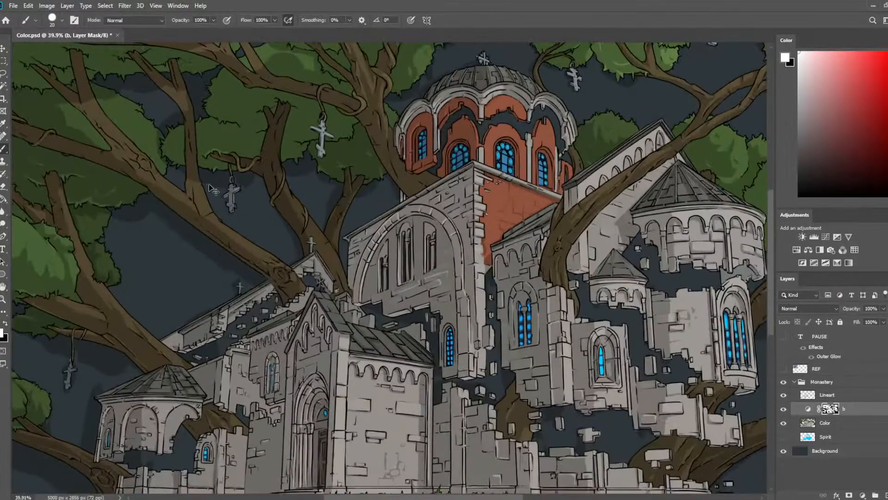
key("ctrl+s")
- Erase a small knot-like highlight on the thick trunk beside the bright foliage clump and shape it with painted shadow
left_click_drag(183, 194, 371, 160)
scroll(327, 325, "up", 5)
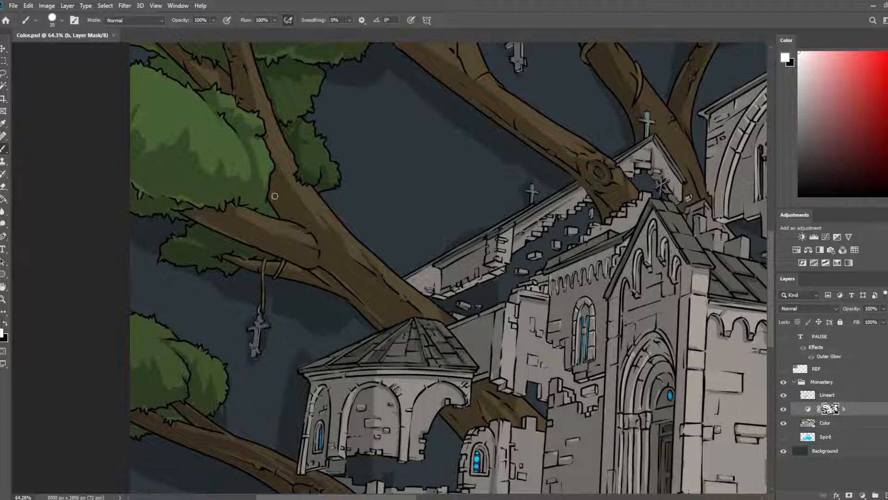
key("e")
left_click(291, 203)
key("b")
key("e")
key("b")
left_click_drag(336, 223, 373, 194)
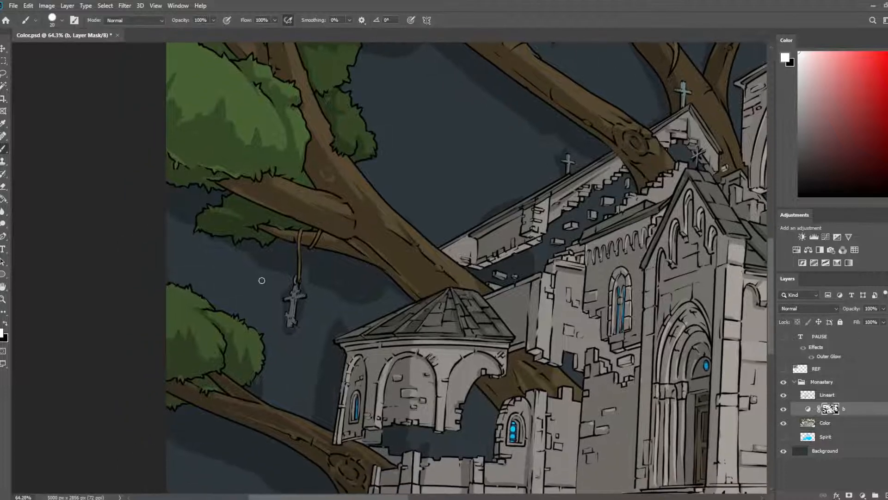
left_click_drag(318, 226, 323, 311)
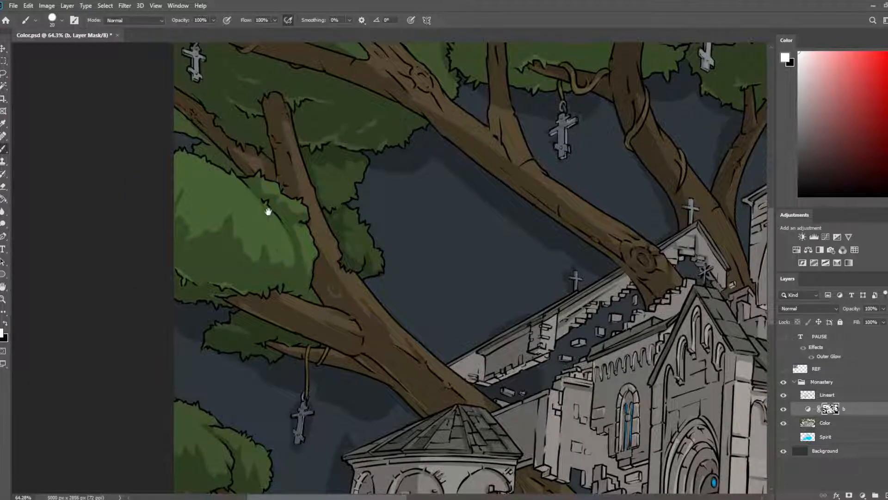
- Enlarge the eraser and broaden the highlight across the upper bright foliage clump at the canvas edge, reshaping its shadow boundary with the brush
left_click_drag(266, 206, 283, 254)
left_click_drag(284, 178, 297, 218)
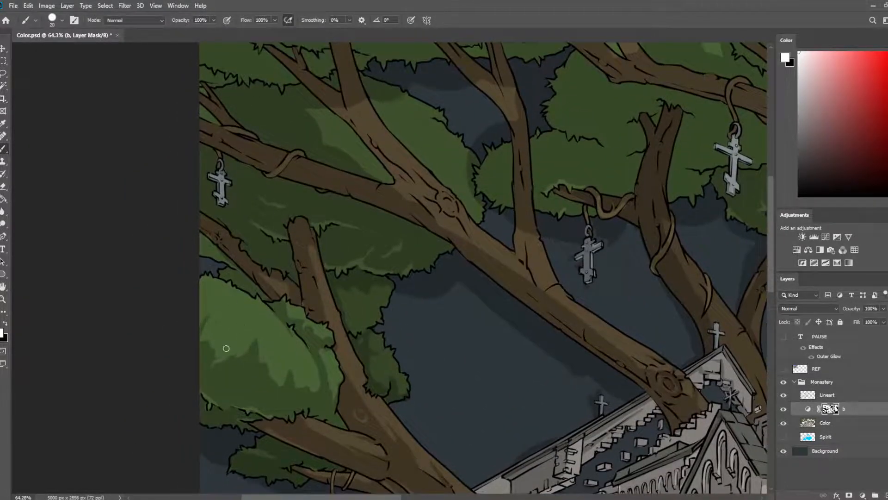
left_click_drag(226, 348, 262, 247)
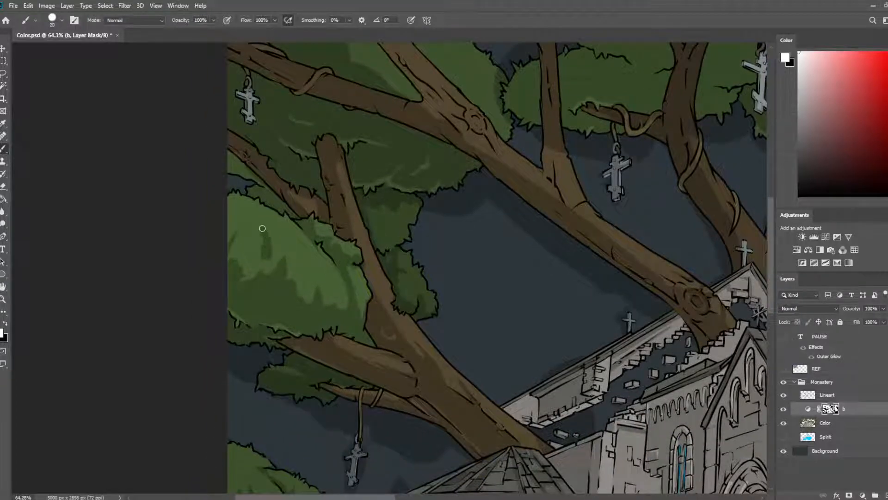
key("e")
key("b")
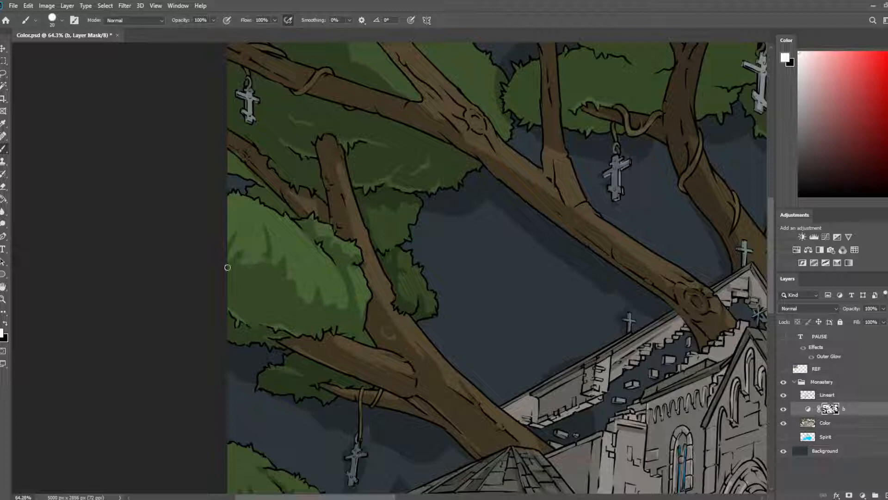
key("e")
key("bracketright")
key("bracketright")
key("bracketright")
key("bracketright")
key("bracketright")
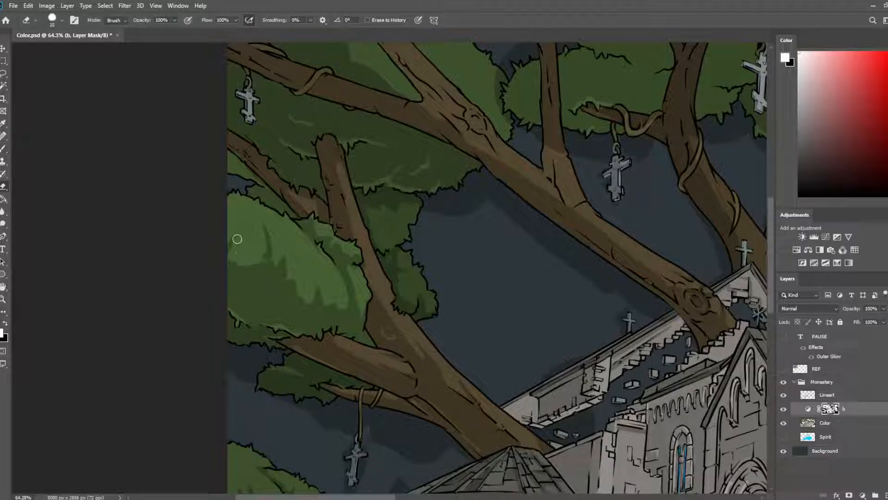
mouse_move(252, 240)
left_mouse_down()
mouse_move(267, 265)
mouse_move(231, 258)
mouse_move(257, 247)
mouse_move(289, 281)
mouse_move(293, 262)
left_mouse_up()
key("b")
key("e")
key("b")
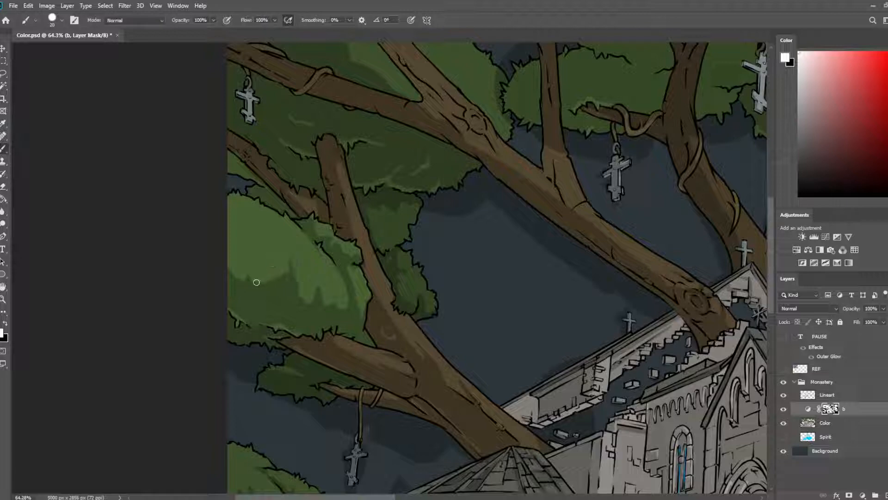
- Erase small leaf highlights in the shaded lower part of the bright foliage clump and refine them with painted shadow
key("e")
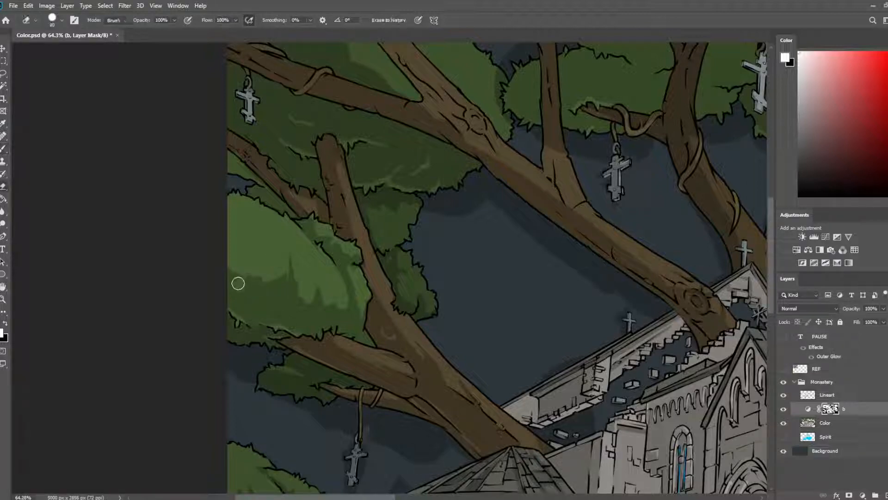
key("b")
key("e")
key("b")
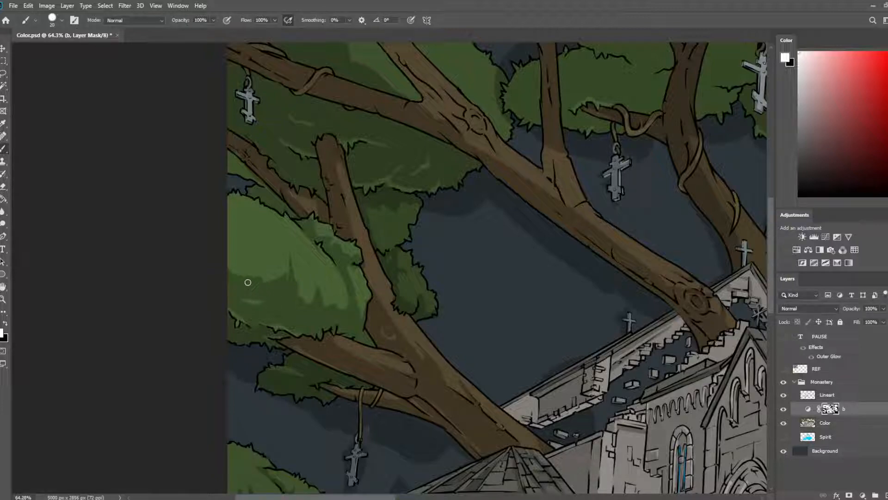
key("e")
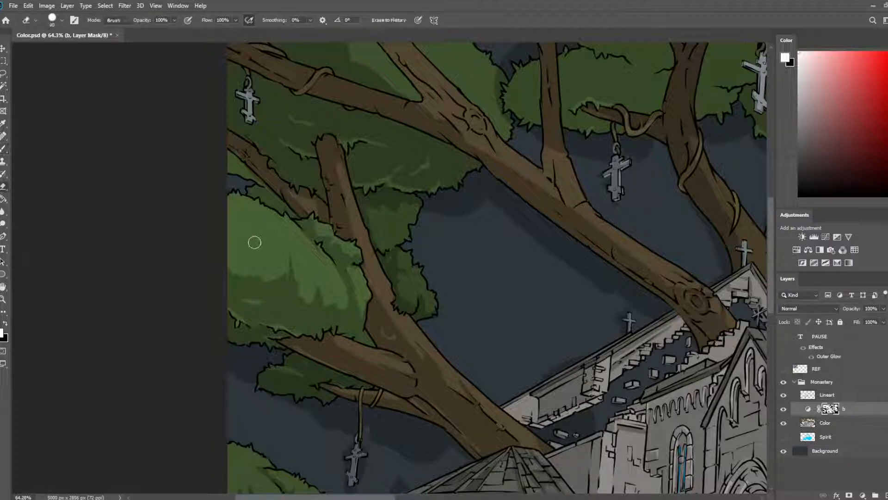
key("b")
key("e")
- Flip the canvas horizontally and save the document
scroll(264, 218, "down", 5)
key("ctrl+shift+h")
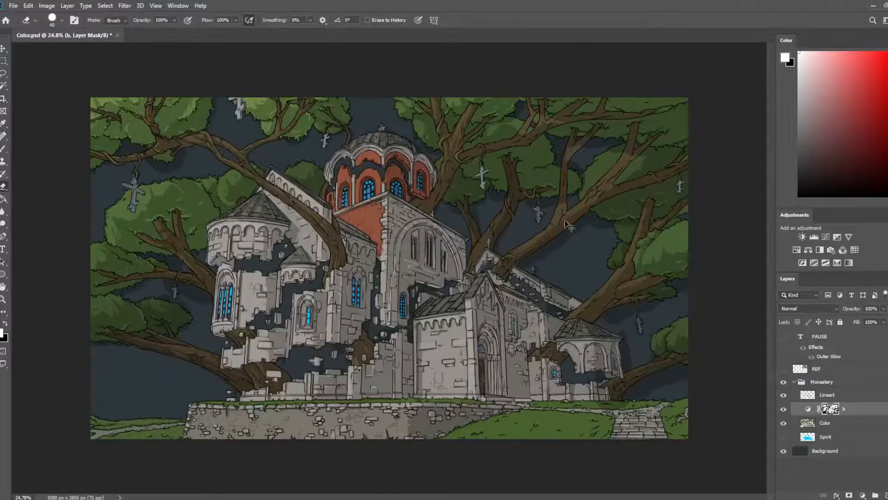
key("ctrl+s")
- Erase a highlight along the upright broken branch in the upper foliage, undoing the first stroke and redrawing it
scroll(543, 235, "up", 4)
left_click_drag(659, 192, 502, 190)
scroll(580, 127, "up", 2)
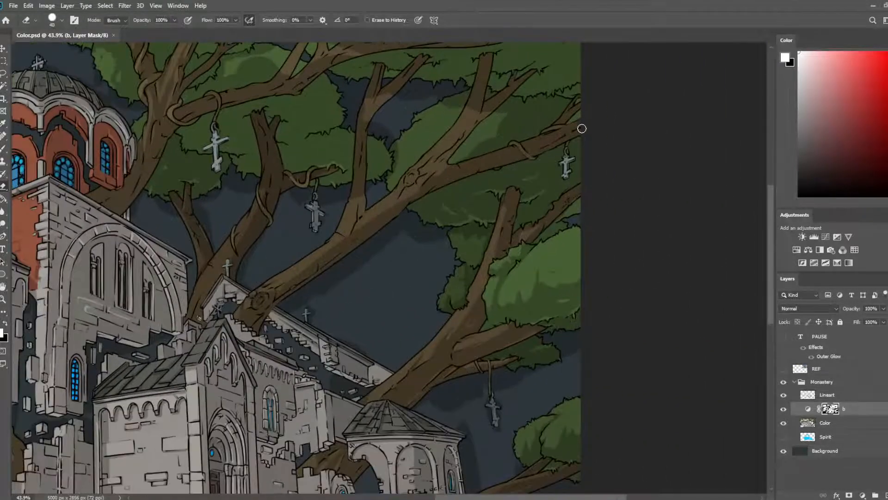
left_click_drag(605, 134, 613, 227)
scroll(530, 127, "up", 2)
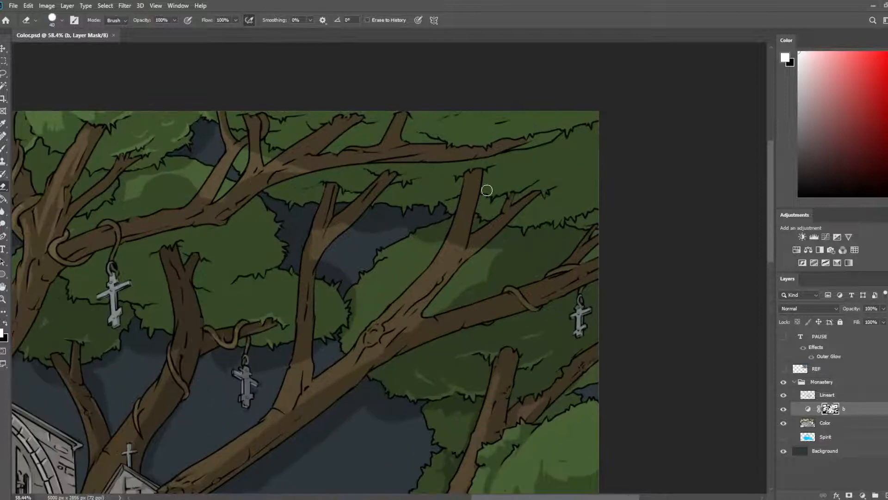
left_click_drag(466, 175, 435, 255)
key("ctrl+z")
left_click_drag(471, 178, 444, 266)
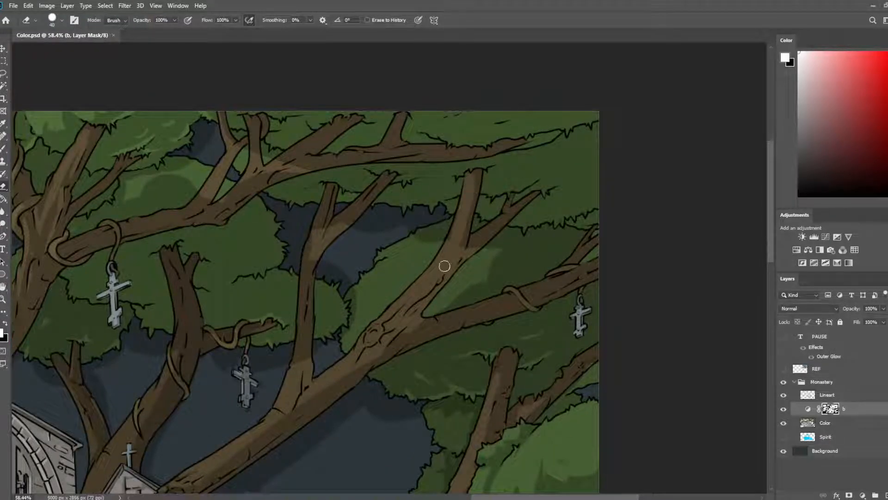
- Shape the upright branch's shadow at its fork, lighten the side twig, and save the document
key("bracketleft")
key("b")
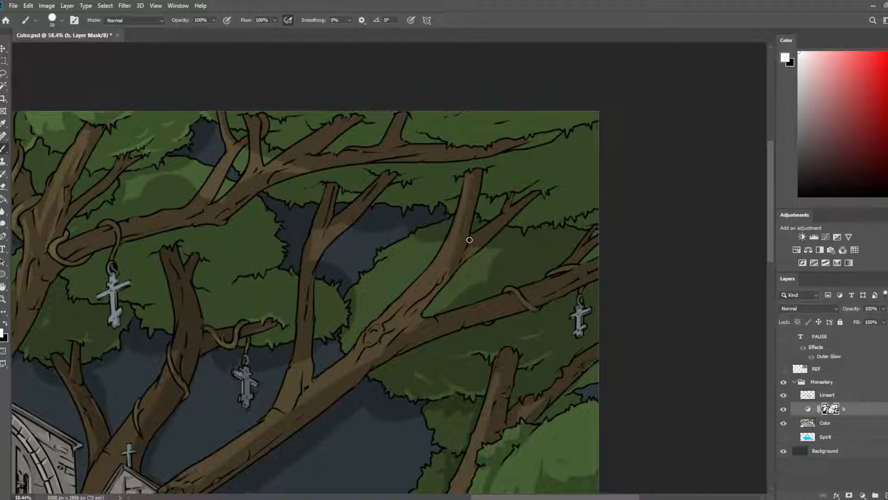
key("e")
key("b")
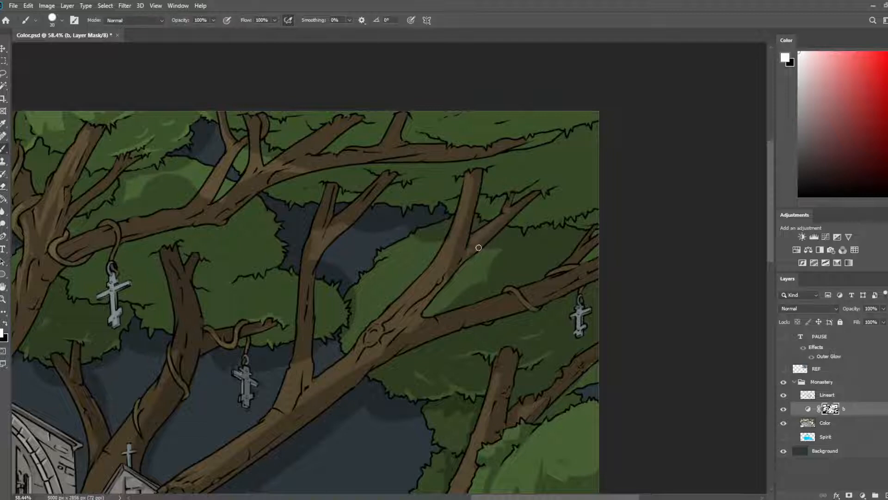
left_click_drag(457, 176, 721, 135)
left_click_drag(276, 202, 451, 244)
key("ctrl+s")
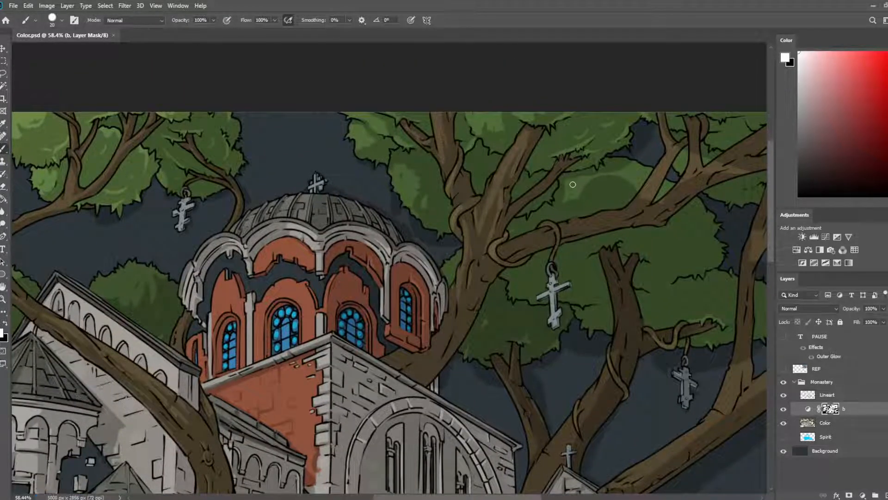
- Erase highlights in the foliage above the vine-wrapped branch beside the dome
key("e")
mouse_move(579, 175)
left_mouse_down()
mouse_move(626, 162)
mouse_move(562, 193)
mouse_move(559, 207)
mouse_move(513, 231)
left_mouse_up()
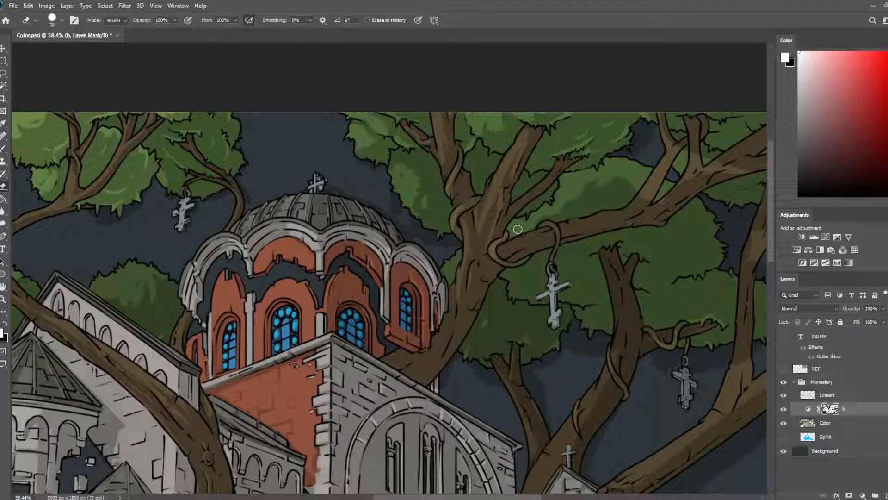
key("b")
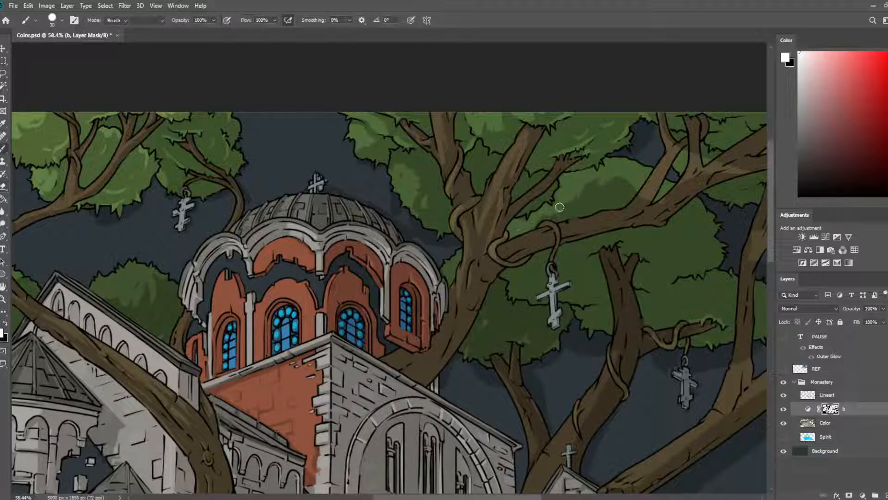
- Erase a highlight along the vine-wrapped branch holding the cross and shape it with painted shadow
key("e")
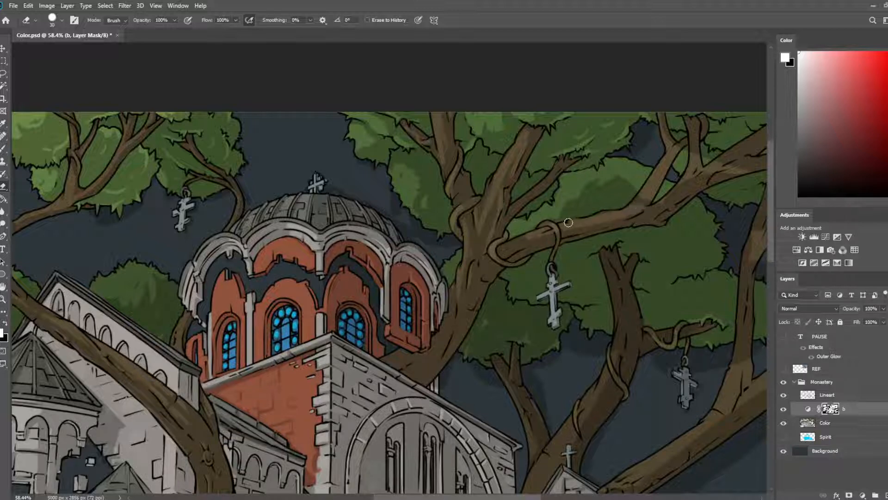
key("b")
key("e")
key("b")
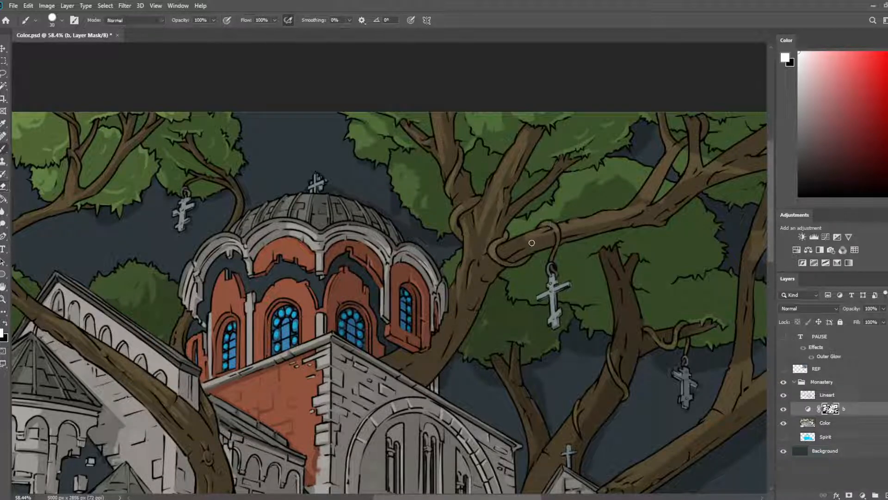
key("e")
left_click_drag(529, 247, 503, 260)
key("b")
key("e")
key("b")
key("e")
key("b")
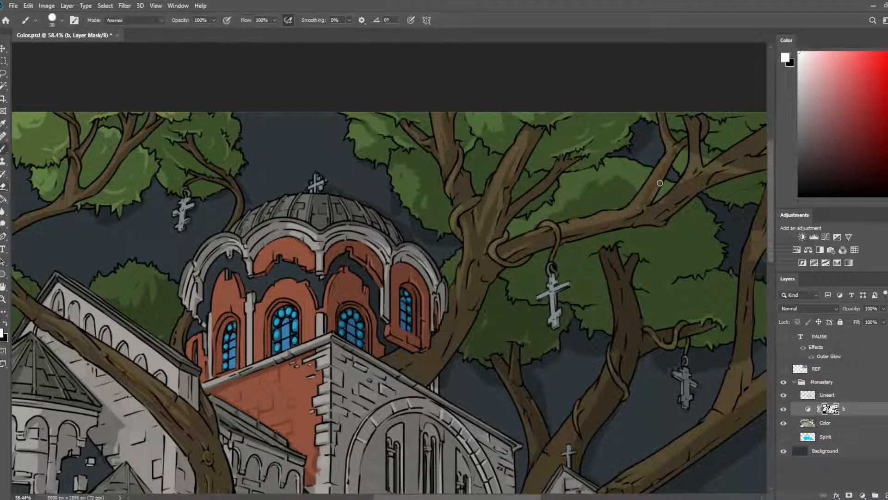
- Shade the branch's thin offshoot and add leaf highlights around the stump tip beneath the vine-wrapped branch
left_click_drag(681, 174, 603, 218)
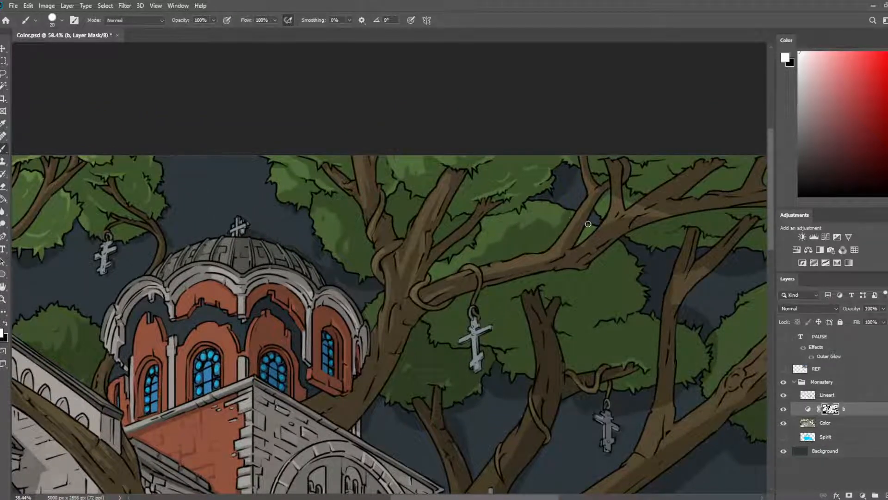
key("e")
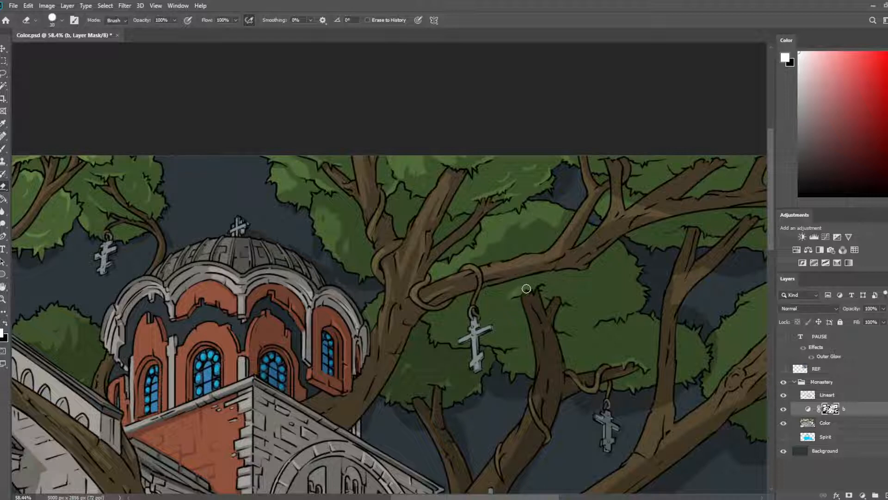
key("b")
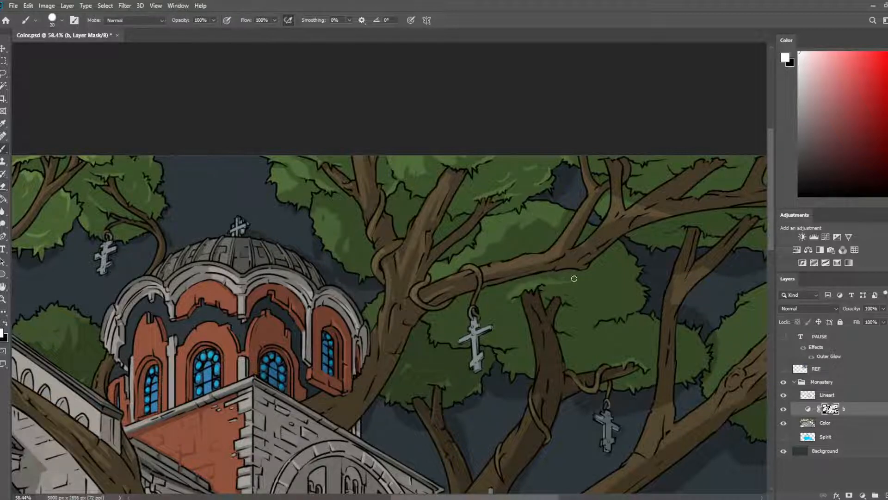
key("e")
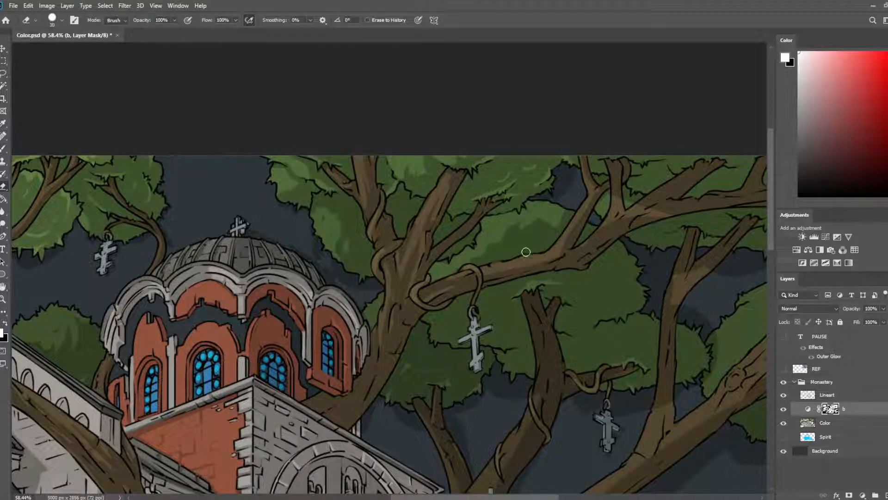
- Reduce the eraser size to 10 and add fine highlights along the large branch where its offshoot joins, shaping them with shadow
key("bracketleft")
key("bracketleft")
key("bracketleft")
key("b")
key("e")
key("b")
key("e")
key("b")
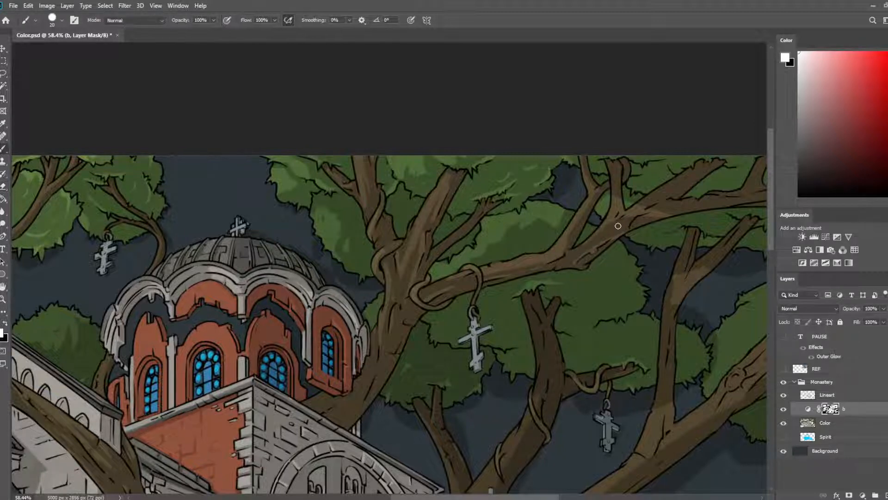
- Refine highlights and shadow on the large branch's fork and the short upright twig rising from it
key("e")
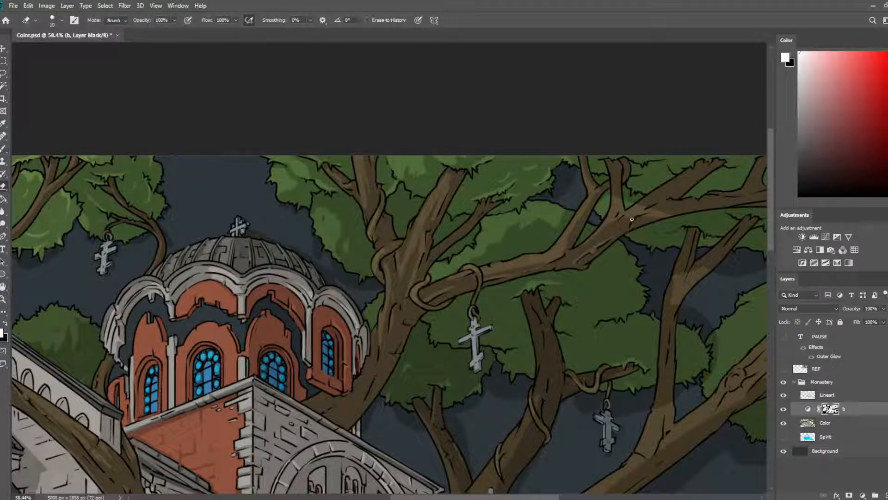
key("b")
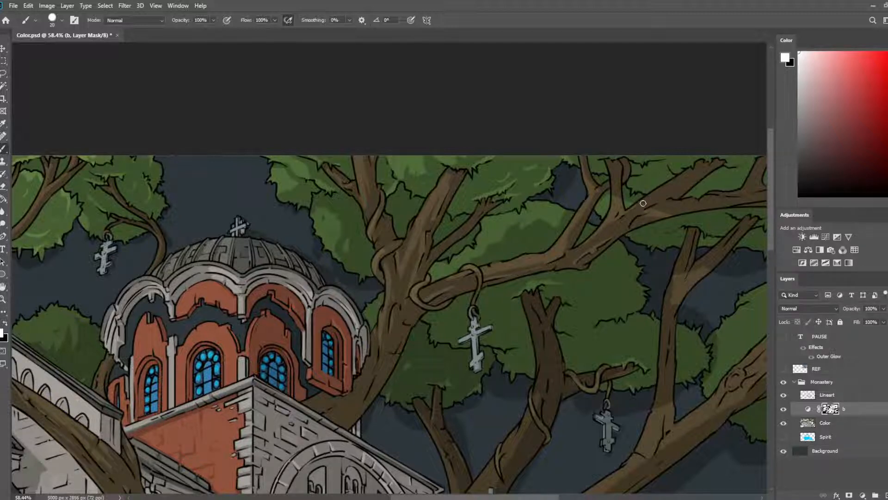
key("e")
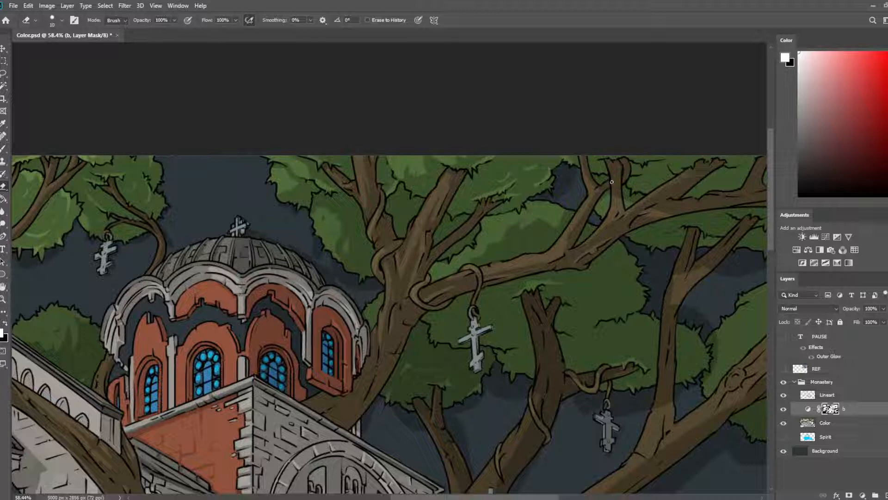
key("b")
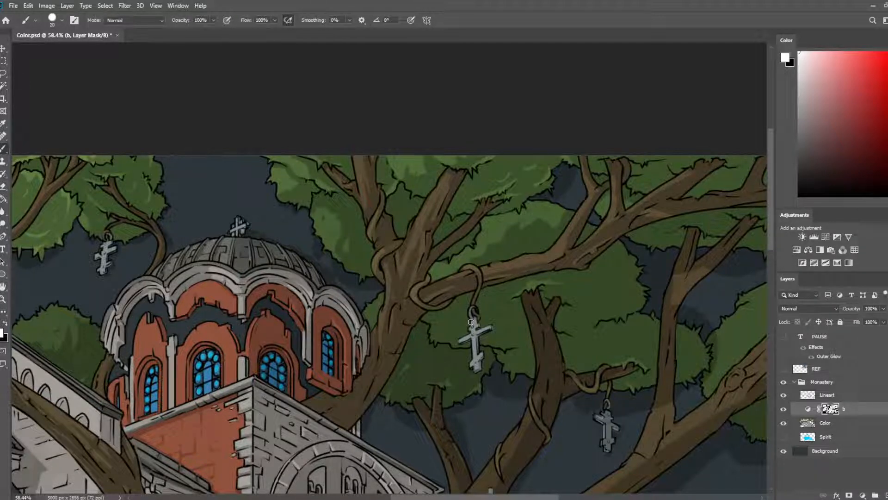
- Refine highlights and shadow on the thin twig above the cross-bearing branch and add small leaf highlights to the foliage around it
key("e")
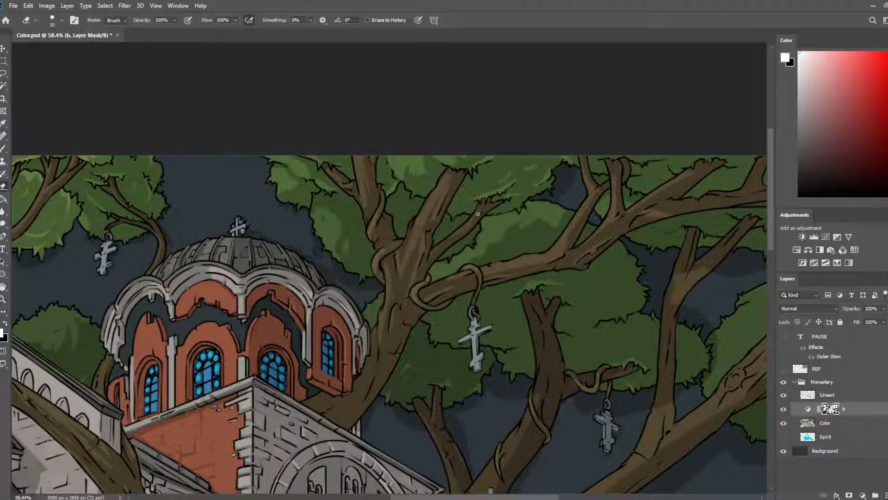
key("b")
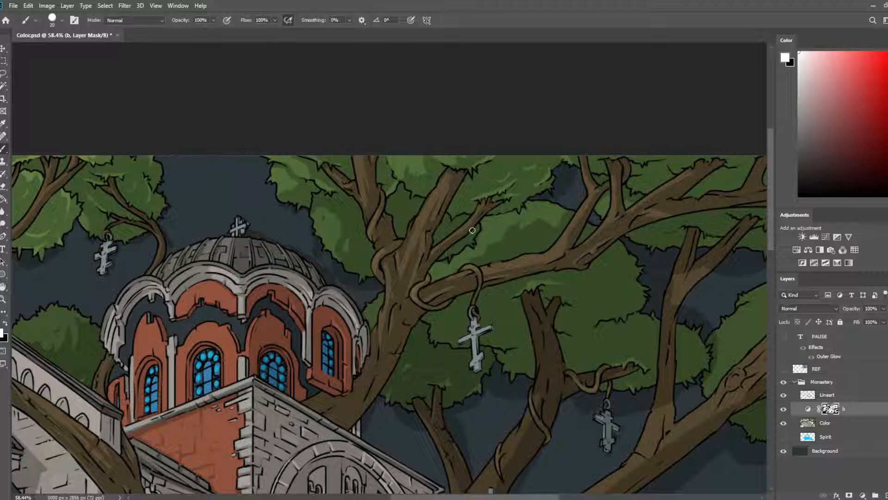
key("e")
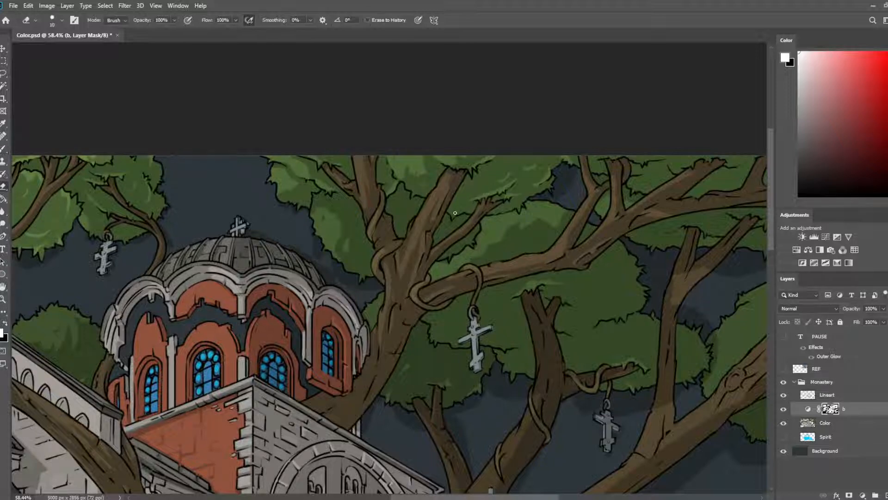
left_click_drag(455, 213, 462, 208)
key("b")
key("e")
key("b")
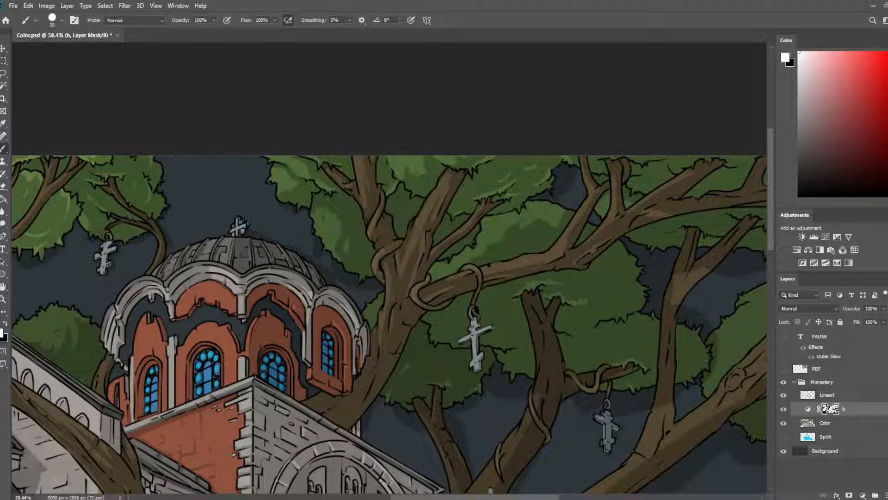
- Erase highlights along the upper edge of the rounded foliage clump behind the large branch and shape them with painted shadow
scroll(552, 156, "up", 2)
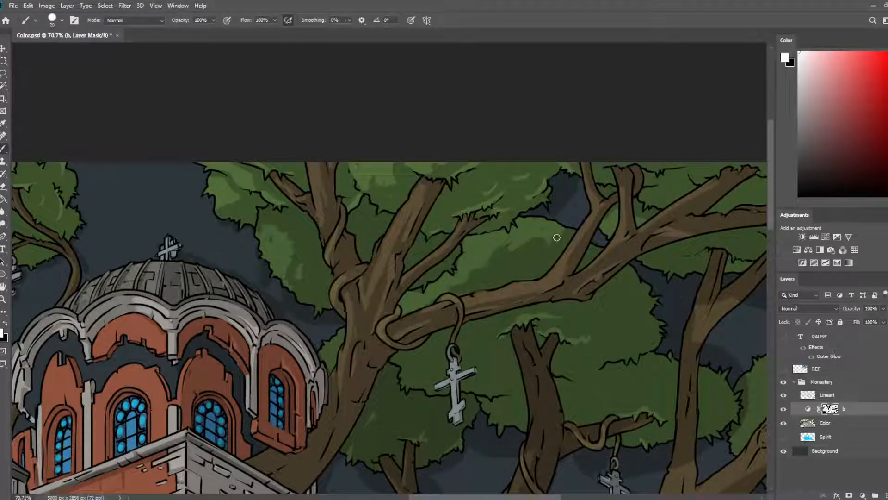
key("e")
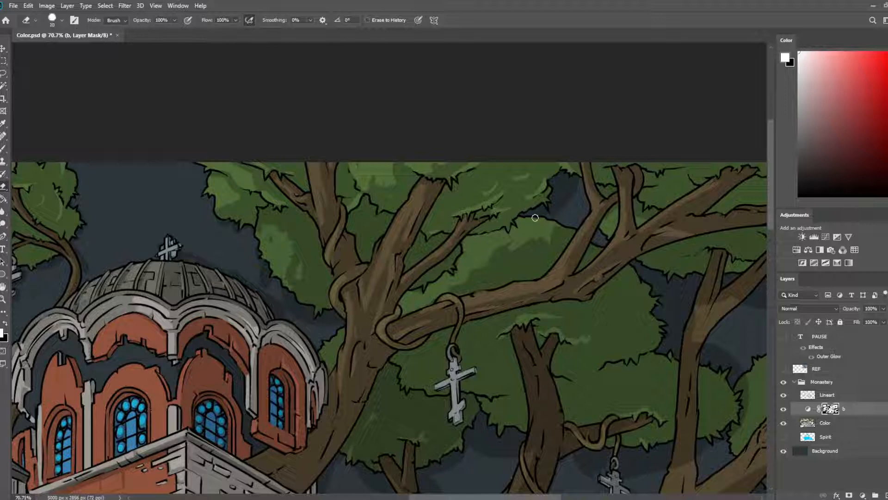
key("b")
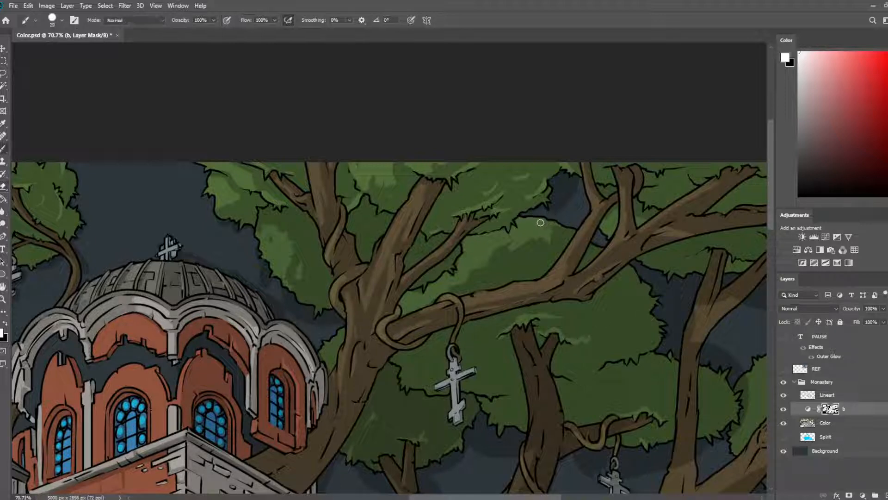
key("e")
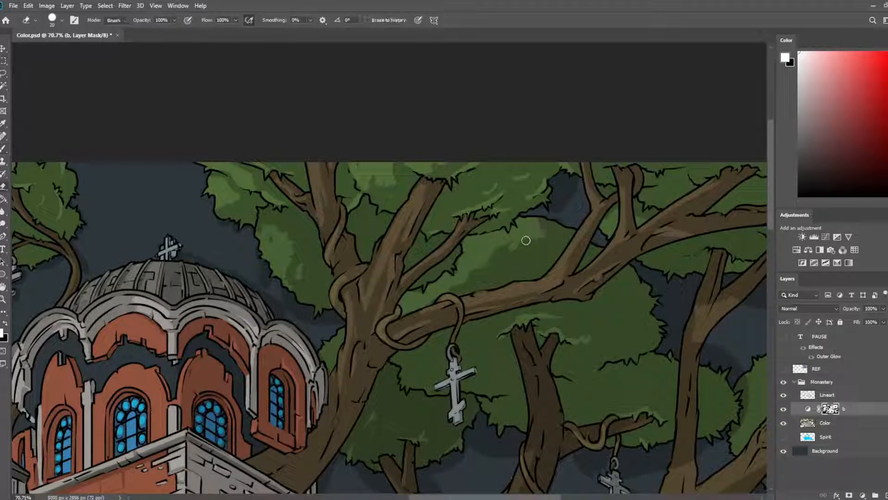
key("b")
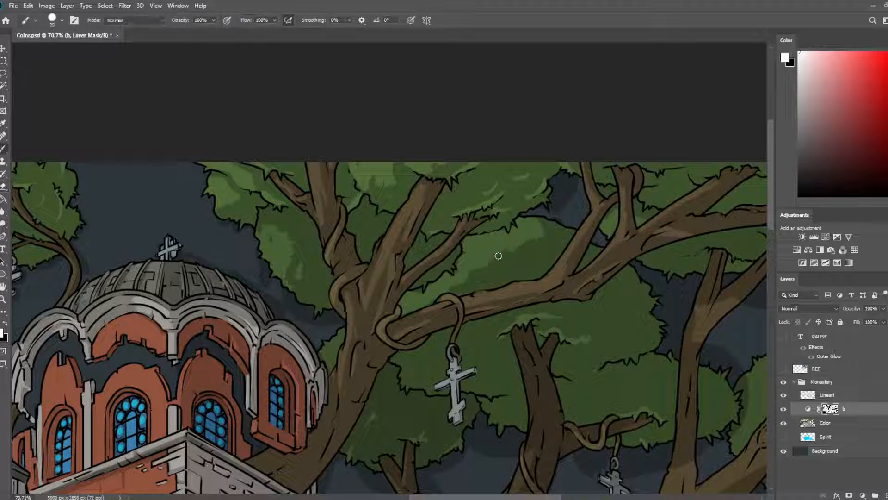
key("e")
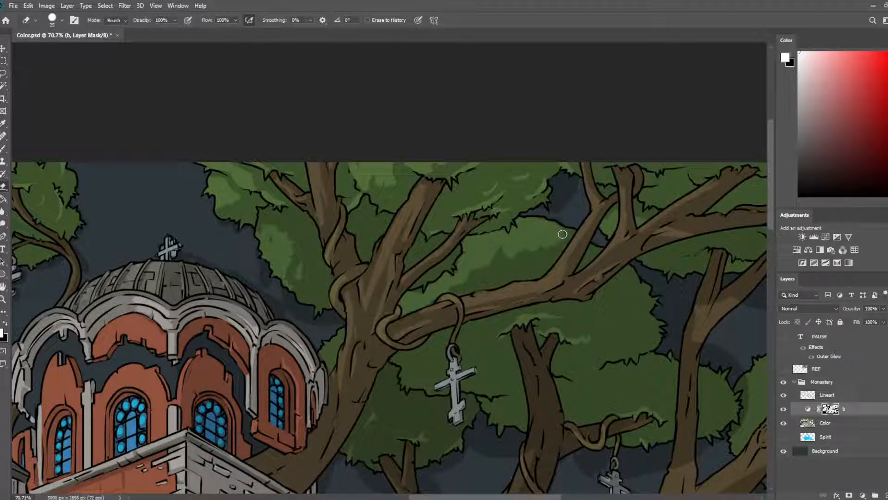
key("b")
key("e")
- Examine the shading of the round tower, foliage and hanging crosses on the right side of the illustration
scroll(298, 219, "down", 2)
scroll(298, 219, "down", 3)
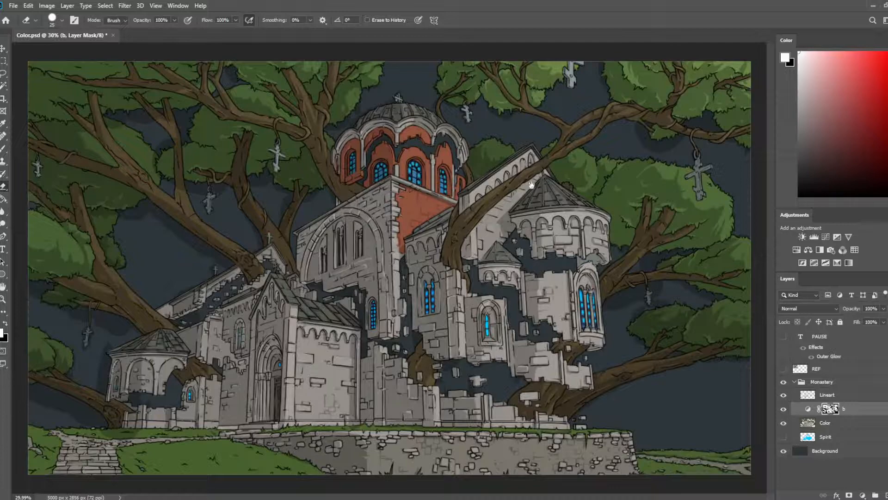
scroll(536, 215, "up", 2)
left_click_drag(536, 216, 188, 194)
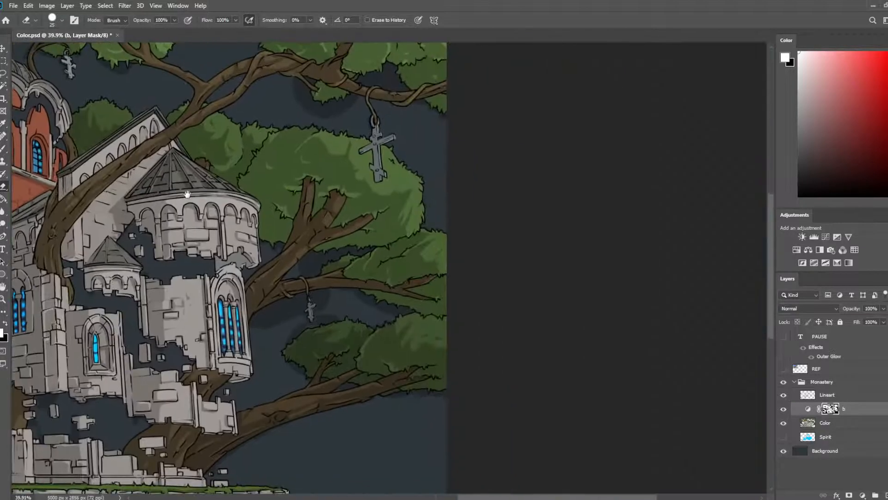
- Refine the shading on the red dome by erasing parts of layer b's mask with a 10 px eraser
scroll(551, 242, "up", 5)
left_click_drag(342, 214, 538, 154)
left_click_drag(533, 362, 483, 224)
left_click_drag(633, 186, 722, 248)
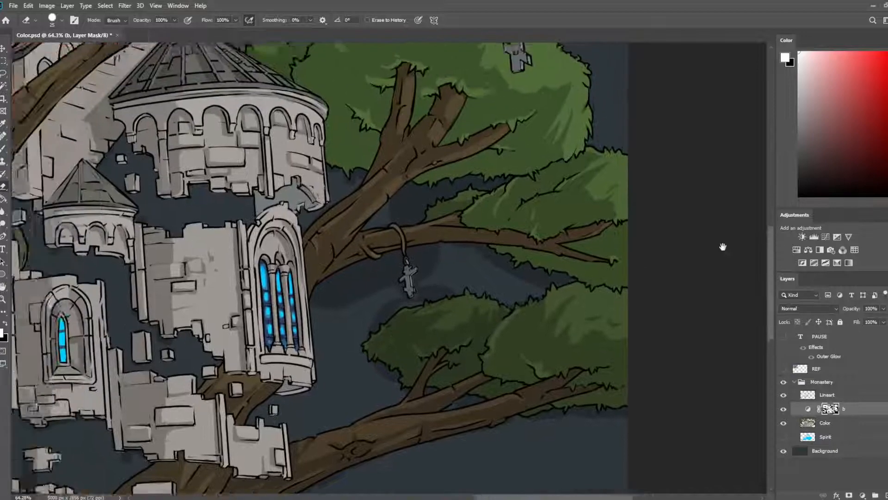
left_click_drag(257, 245, 606, 379)
scroll(606, 380, "up", 1)
scroll(605, 379, "down", 3)
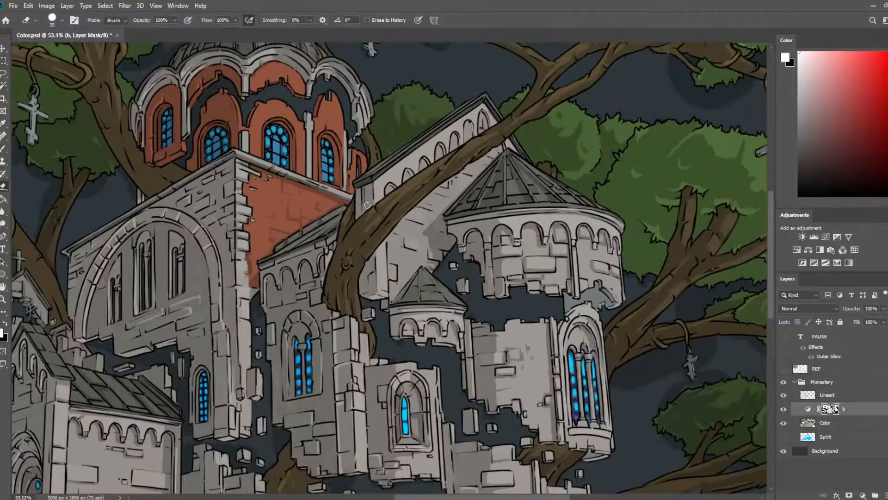
left_click_drag(78, 156, 326, 235)
scroll(326, 235, "up", 3)
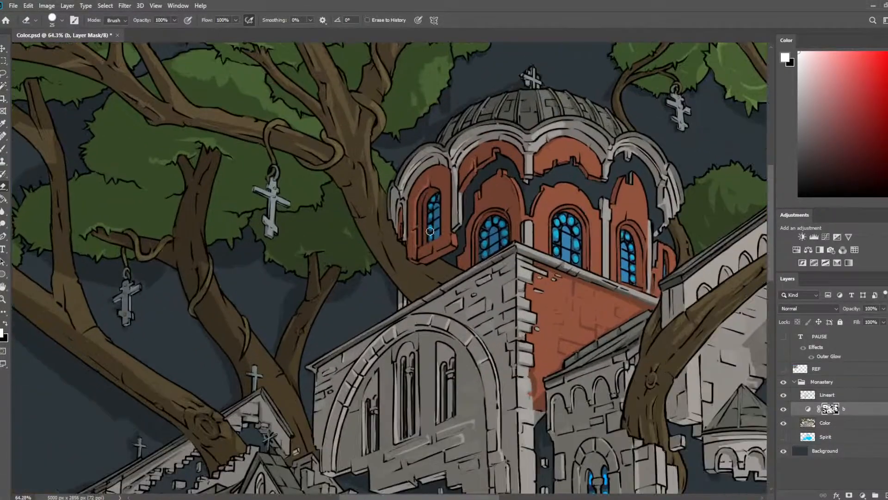
key("bracketleft")
key("bracketleft")
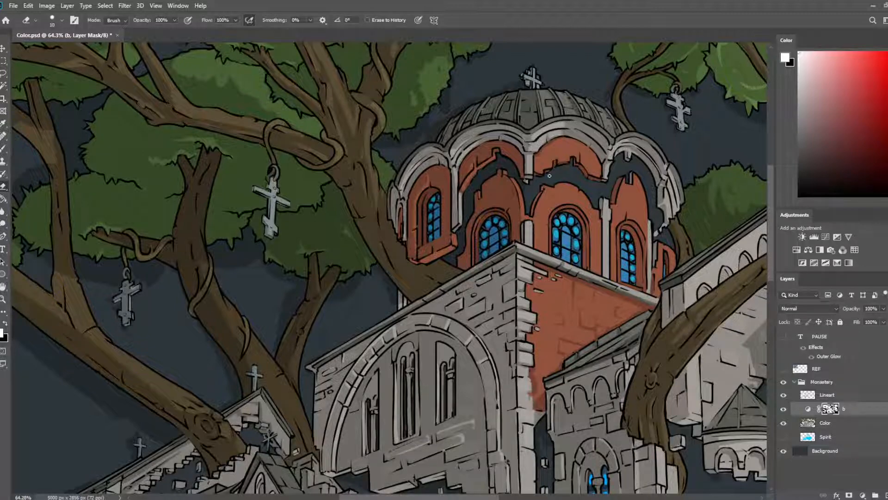
scroll(301, 142, "down", 5)
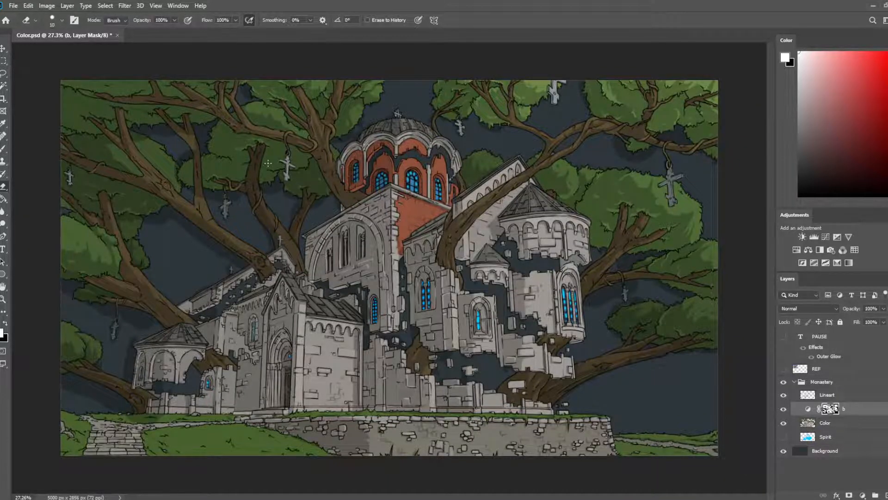
- Touch up layer b's mask around the dome's broken arches and save the document
scroll(400, 101, "up", 5)
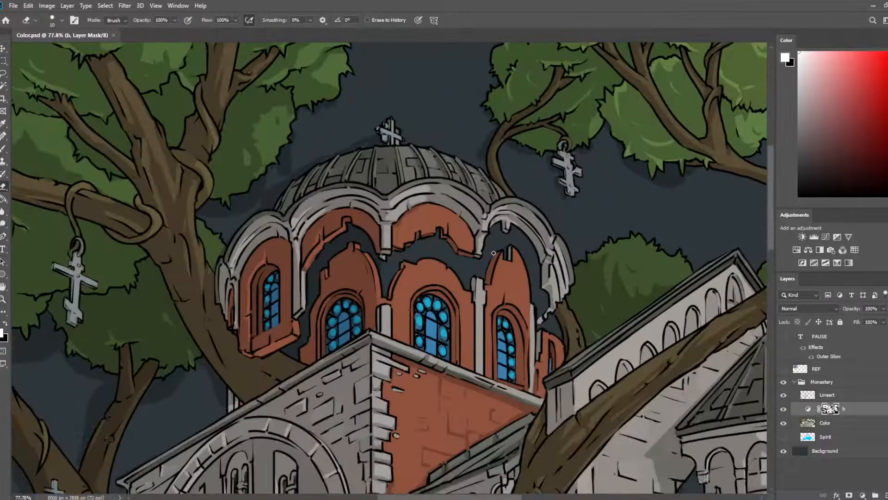
left_click_drag(496, 255, 488, 281)
key("ctrl+z")
mouse_move(511, 244)
left_mouse_down()
mouse_move(489, 174)
mouse_move(516, 181)
left_mouse_up()
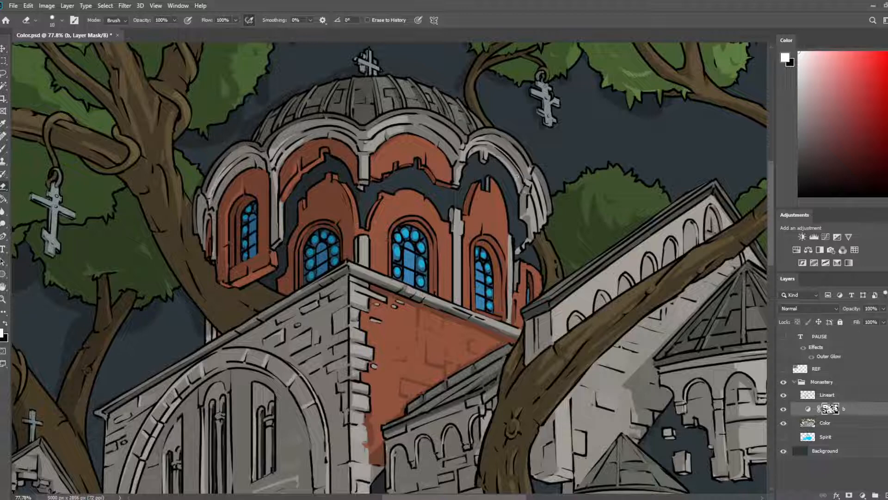
scroll(519, 111, "down", 4)
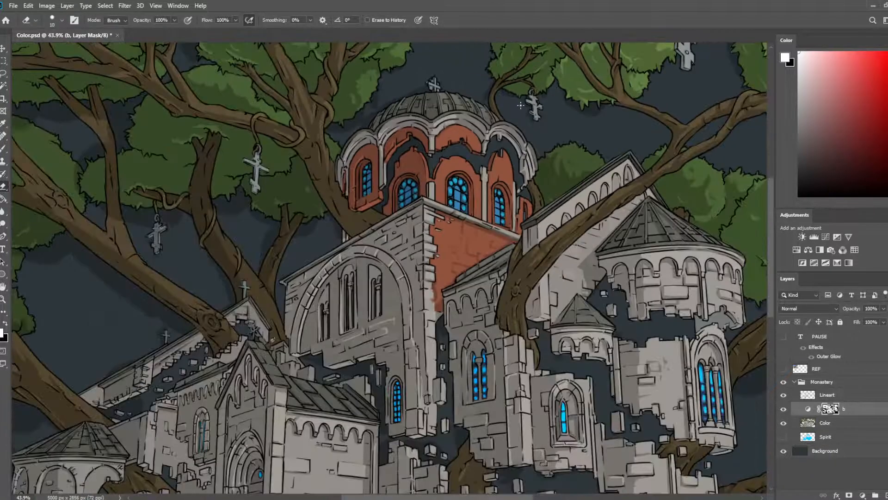
scroll(521, 106, "down", 2)
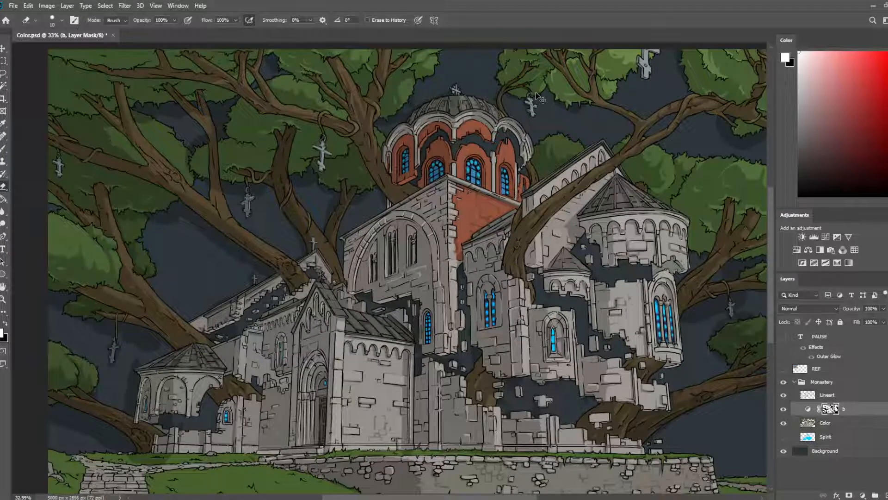
key("ctrl+s")
- Shape the shadow on the upper part of the forked trunk between the hanging crosses, brushing and erasing layer b's mask
scroll(302, 106, "up", 5)
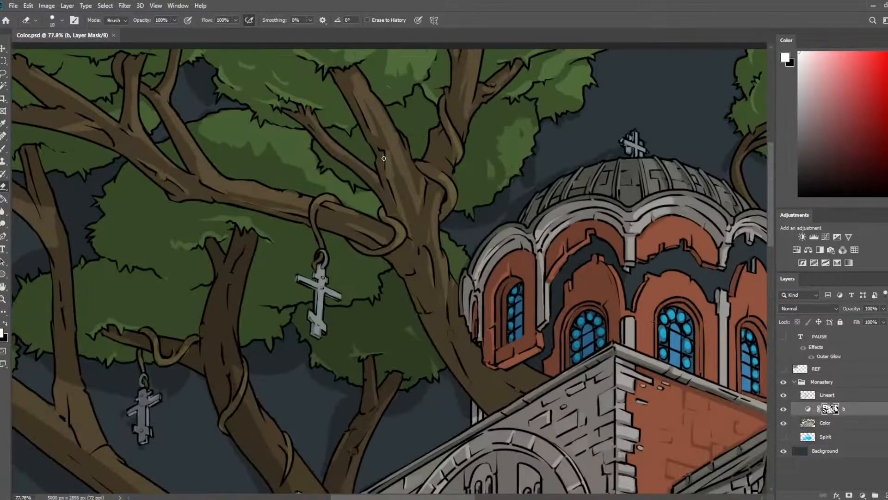
key("b")
left_click_drag(250, 235, 275, 244)
mouse_move(284, 280)
left_mouse_down()
mouse_move(315, 157)
mouse_move(313, 164)
left_mouse_up()
key("e")
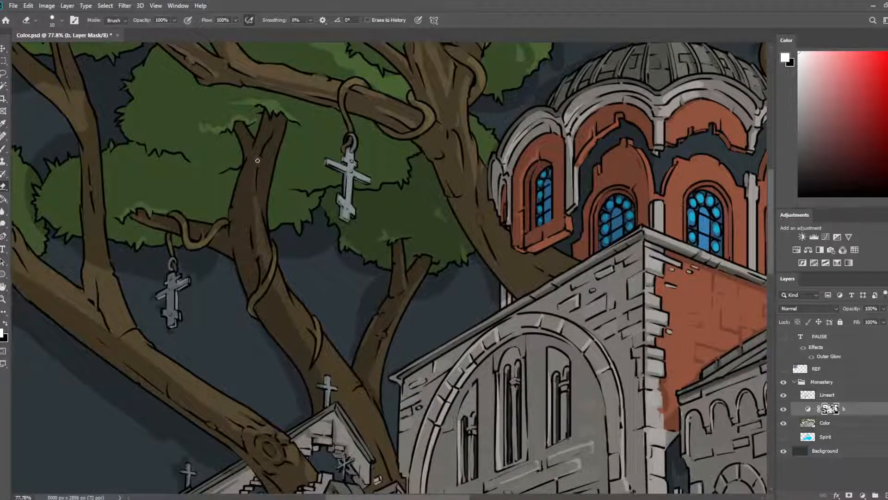
key("b")
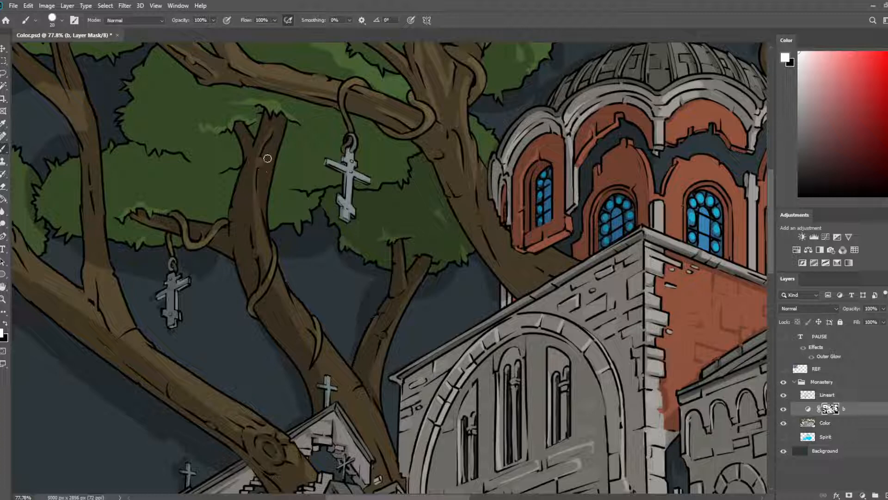
key("e")
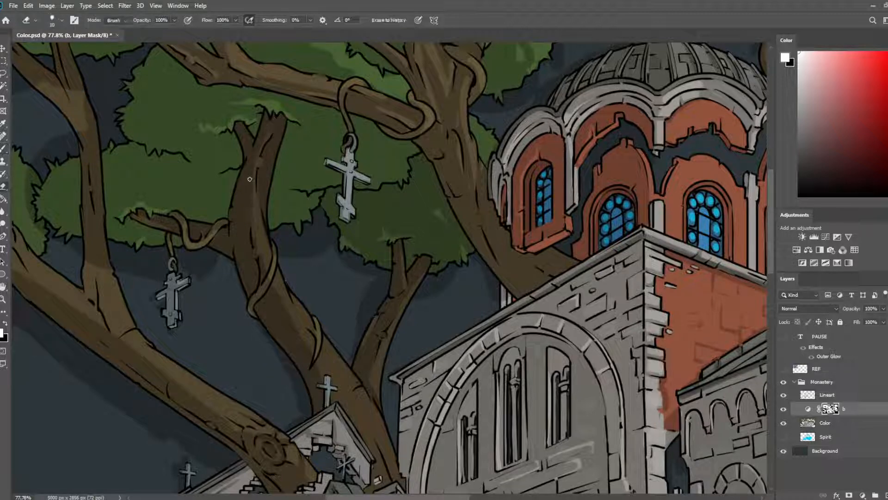
- Refine the mask shading down the same trunk towards the vine wrapped around it, using a 20 px brush and 10 px eraser
key("b")
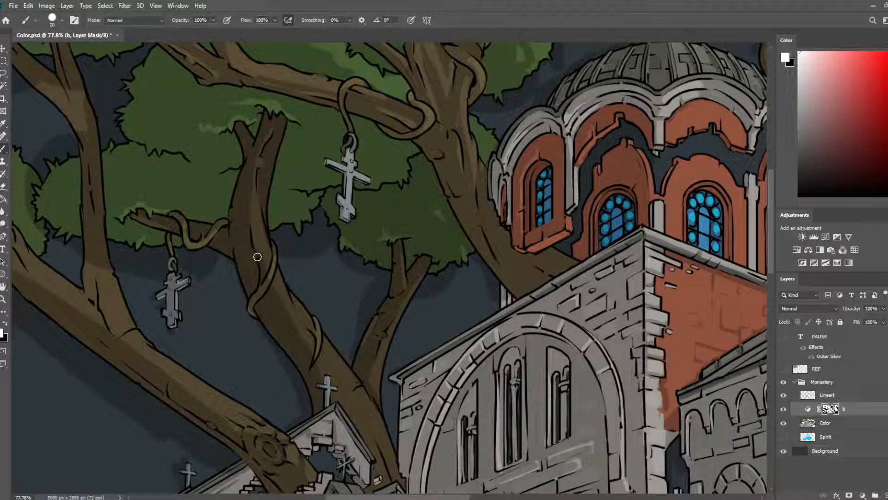
key("e")
key("b")
key("e")
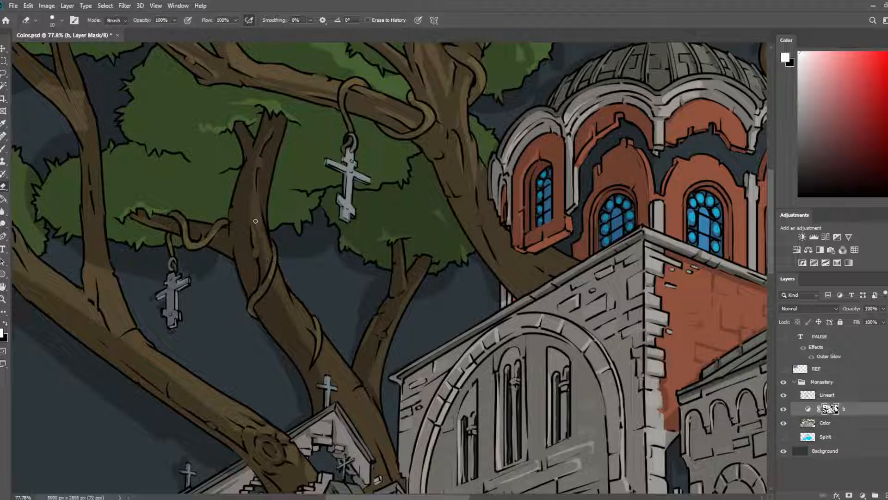
key("b")
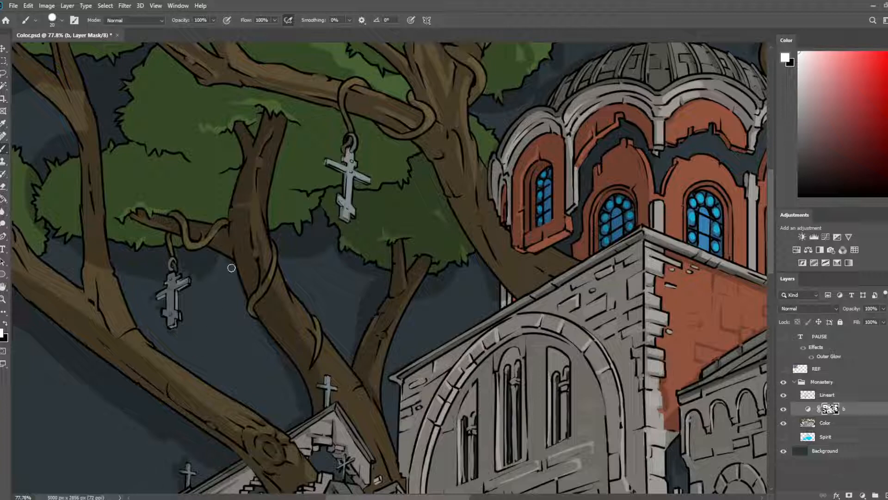
scroll(278, 278, "down", 2)
scroll(286, 268, "up", 4)
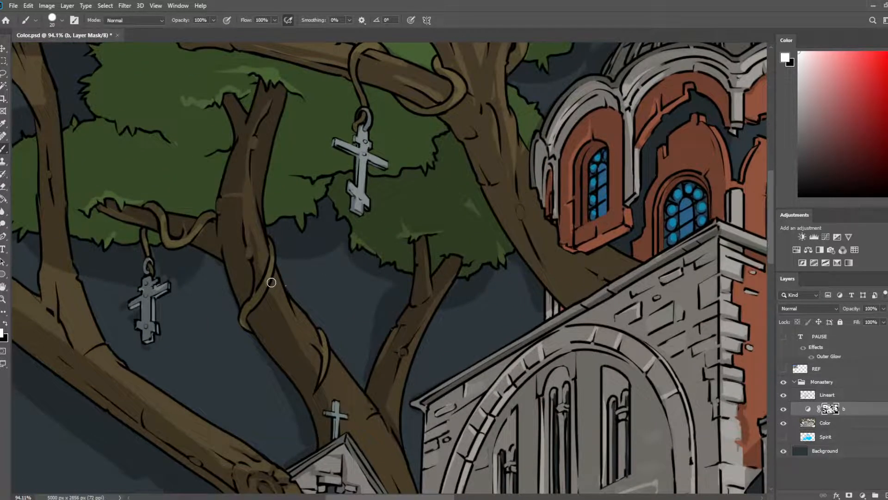
- Clean up the stray color beside the vine-wrapped trunk on the Color layer with the Eraser
left_click(808, 409)
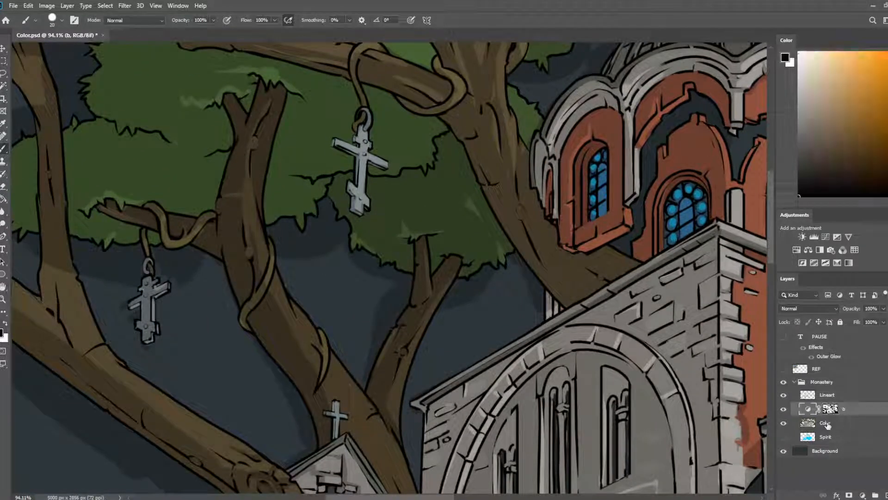
left_click(826, 425)
key("e")
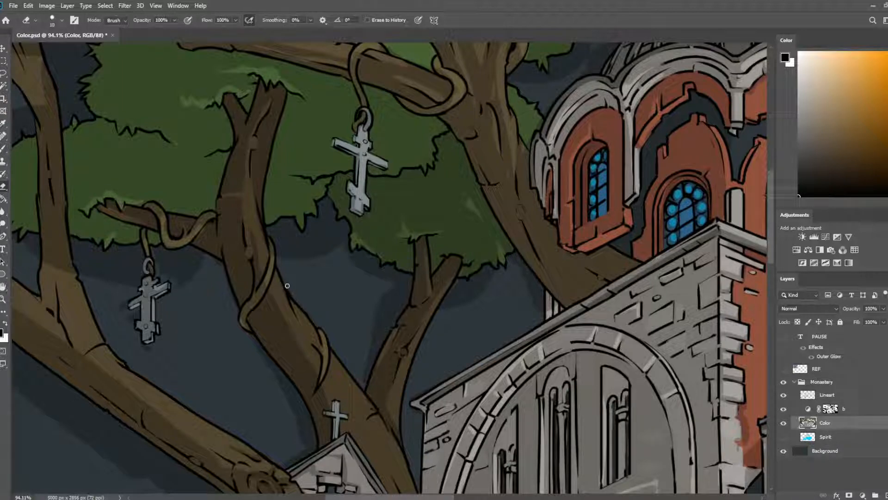
key("ctrl+0")
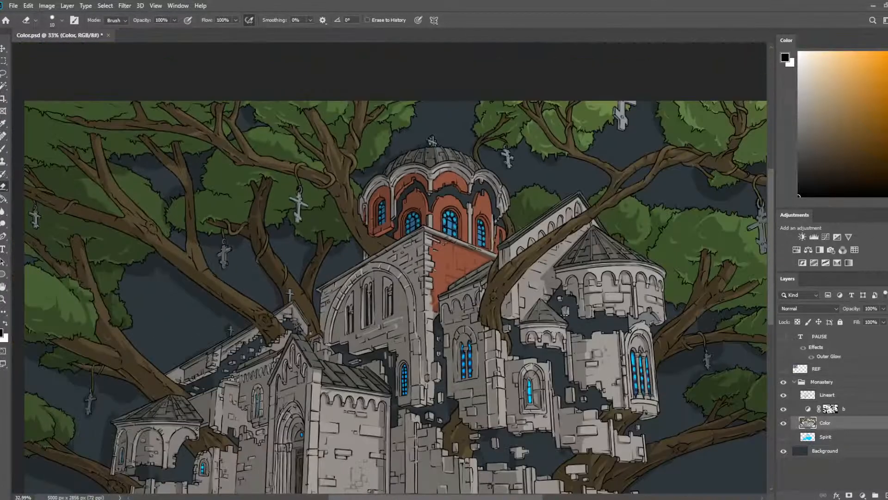
- Reselect layer b's mask and save the document
left_click(829, 409)
scroll(528, 236, "down", 5)
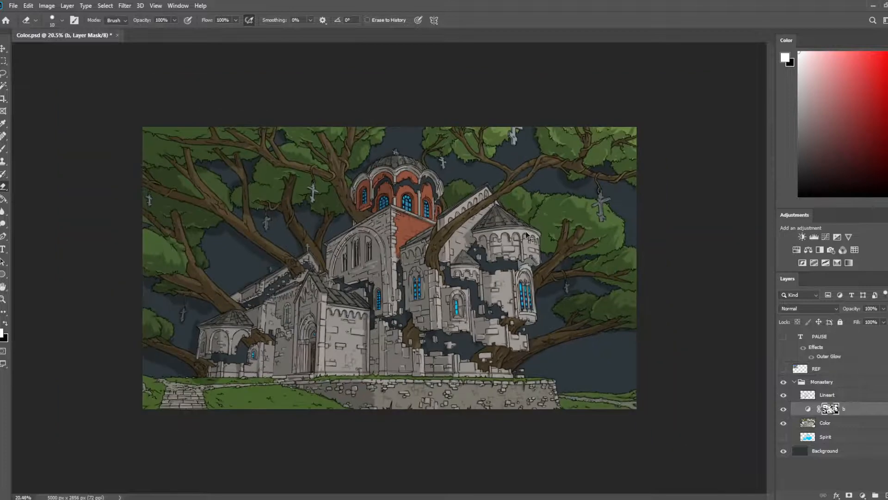
key("ctrl+s")
- Shade the light foliage clump above the long branch on layer b's mask, carving its leaf highlights with the Eraser
scroll(282, 95, "up", 7)
scroll(282, 95, "up", 6)
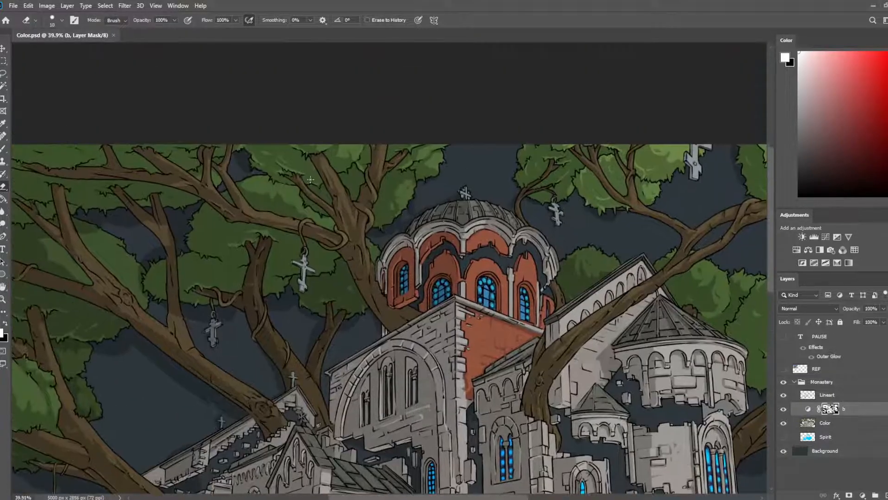
key("b")
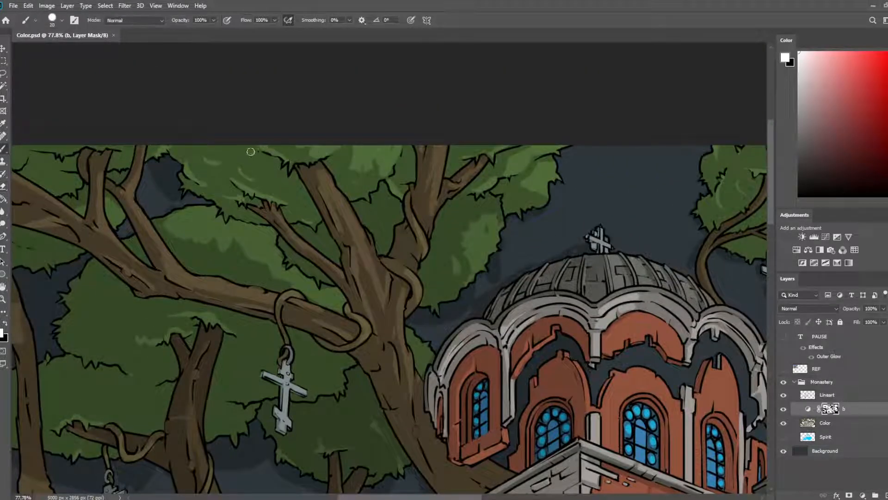
left_click(275, 145)
left_click_drag(310, 141, 366, 64)
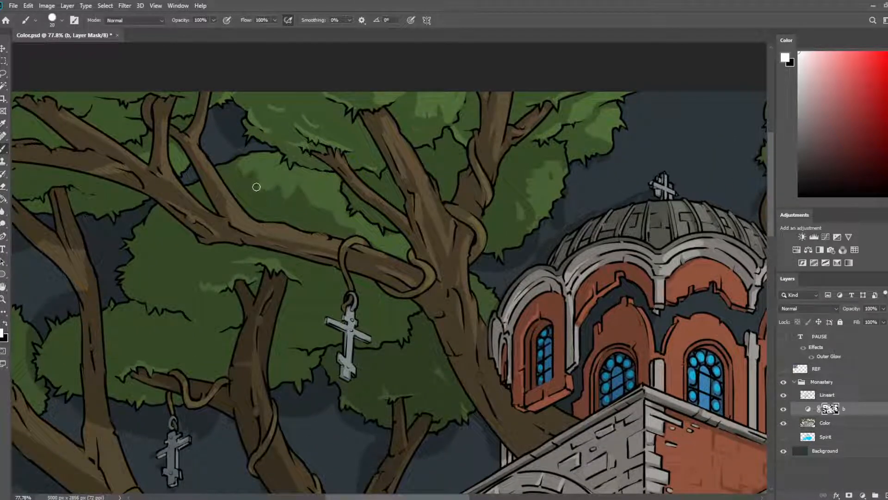
key("e")
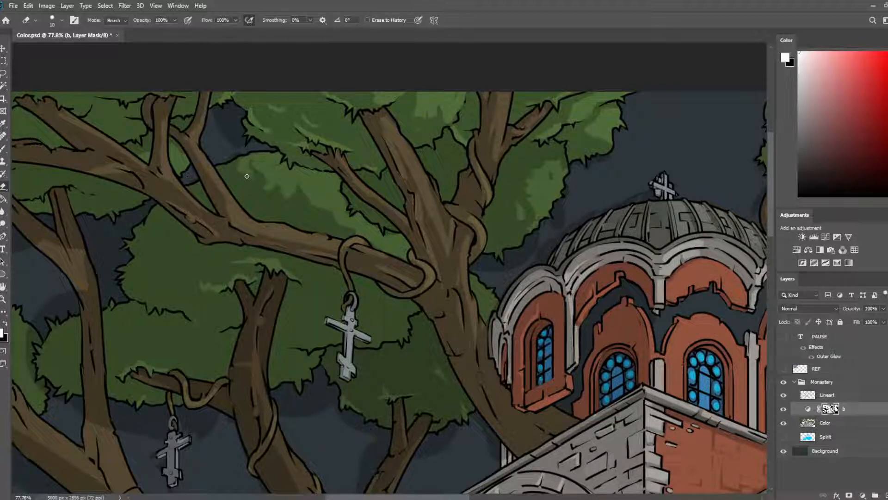
key("b")
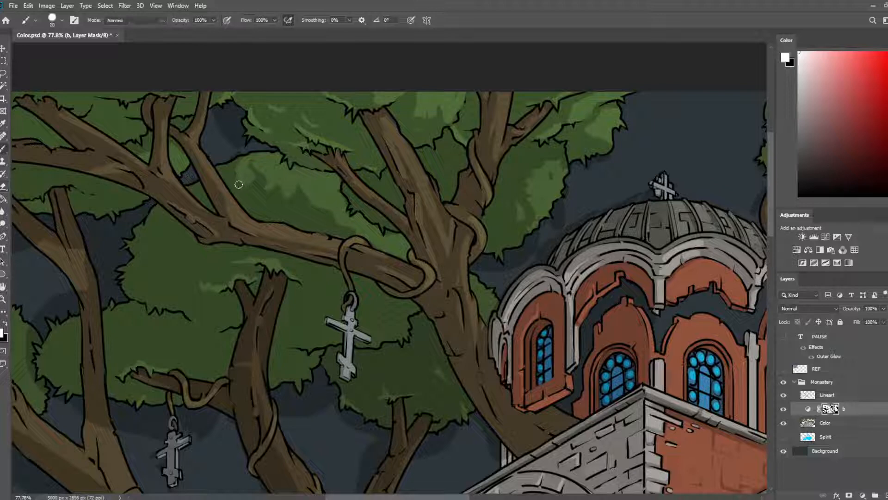
key("e")
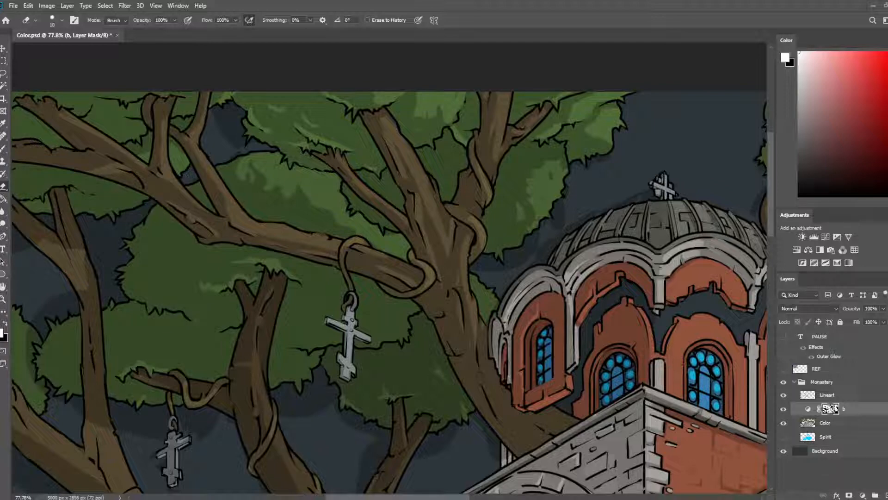
- Refine the shadow edges of the foliage between the long branch and the small broken branch on layer b's mask
scroll(284, 246, "down", 1)
scroll(284, 246, "up", 2)
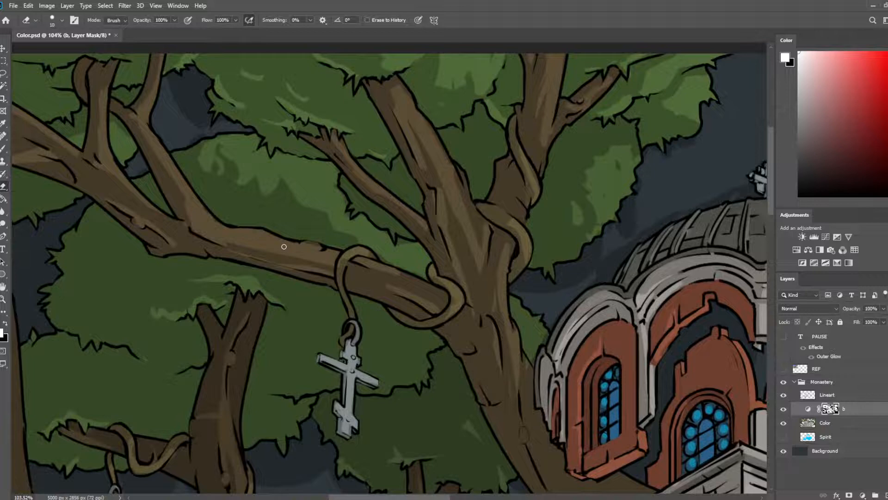
left_click_drag(309, 165, 341, 216)
key("b")
key("e")
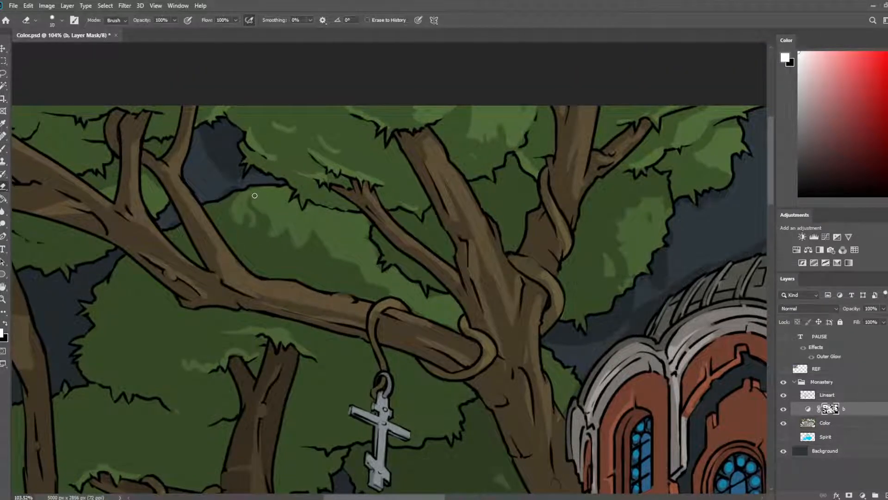
key("b")
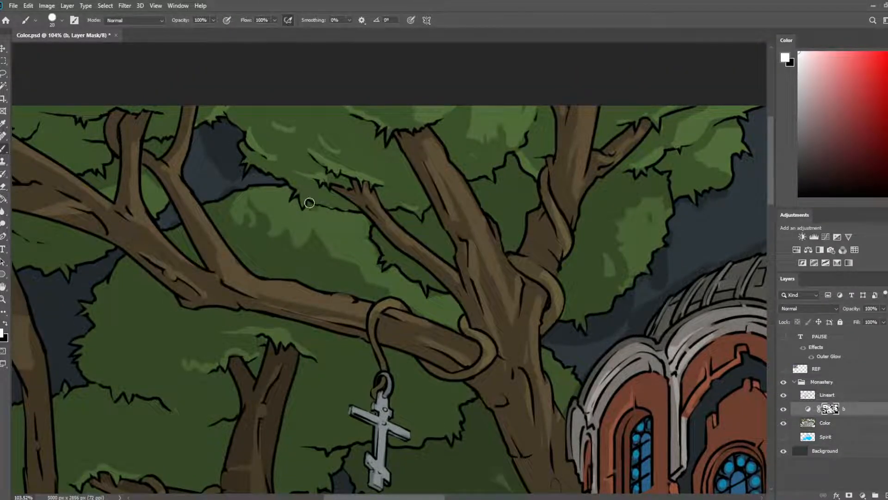
key("z")
key("e")
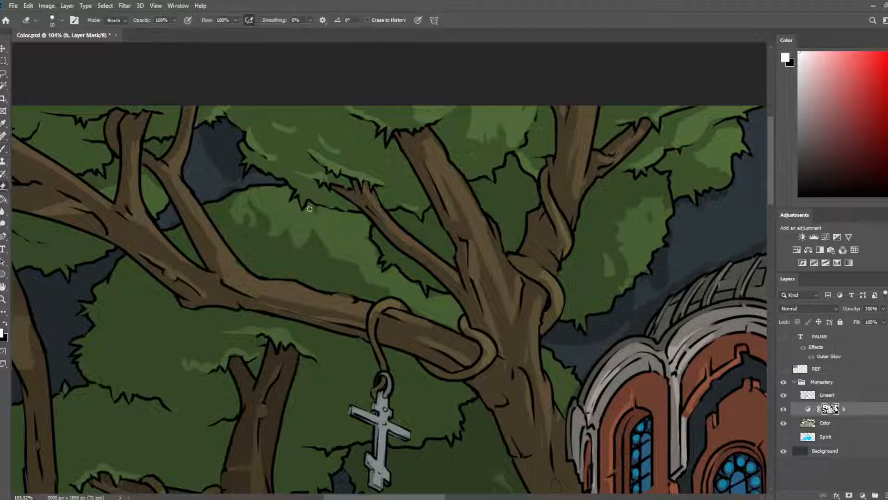
- Touch up the shadow on the foliage above the small broken branch on layer b's mask
key("b")
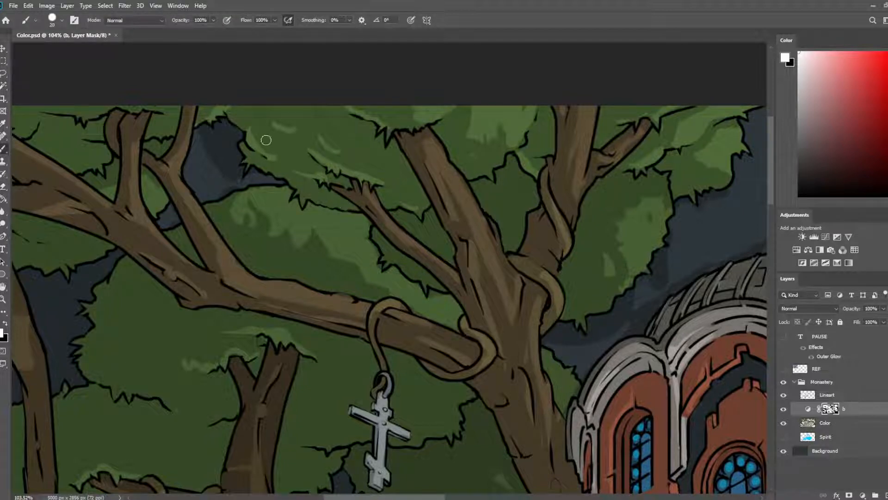
left_click_drag(242, 110, 268, 149)
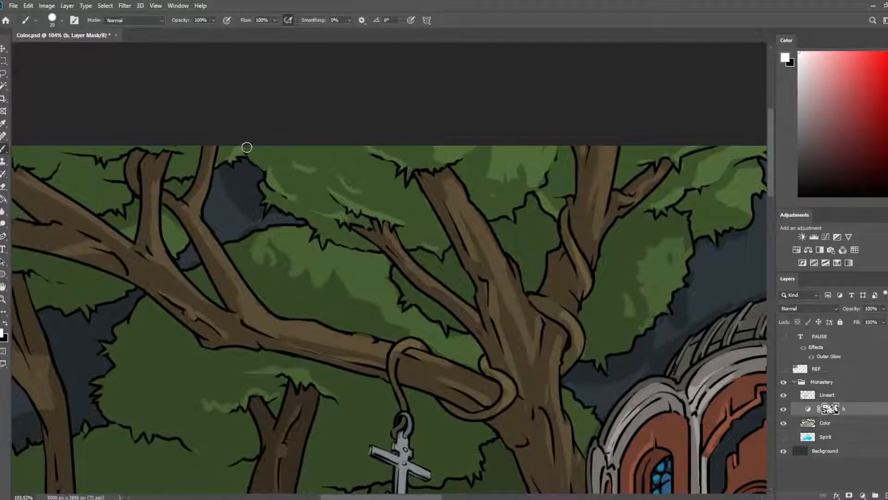
scroll(490, 119, "down", 3)
scroll(490, 119, "right", 5)
key("e")
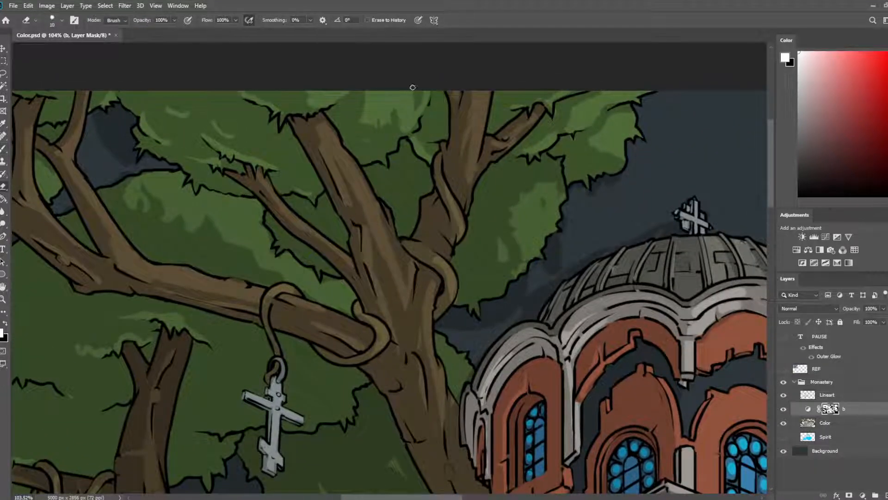
- Refine the light and shadow on the foliage around the broken branch nearest the dome on layer b's mask
key("b")
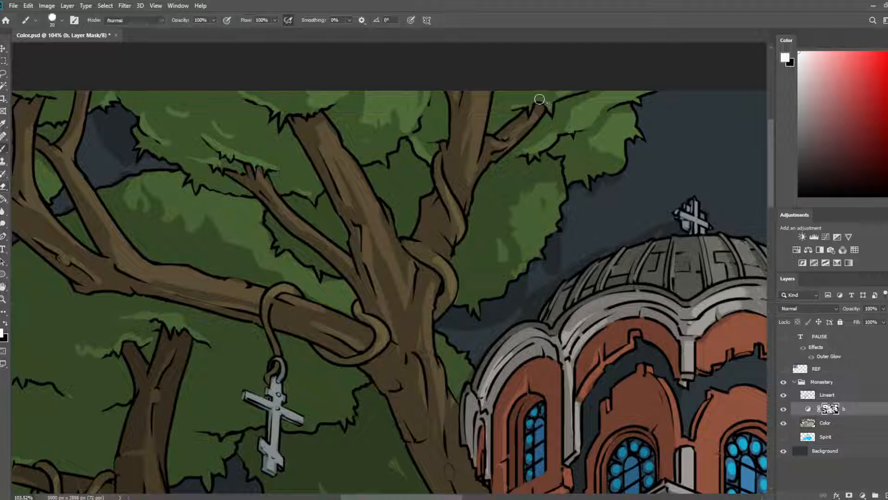
mouse_move(539, 99)
left_mouse_down()
mouse_move(559, 99)
mouse_move(542, 157)
left_mouse_up()
key("e")
key("b")
left_click_drag(339, 278, 355, 187)
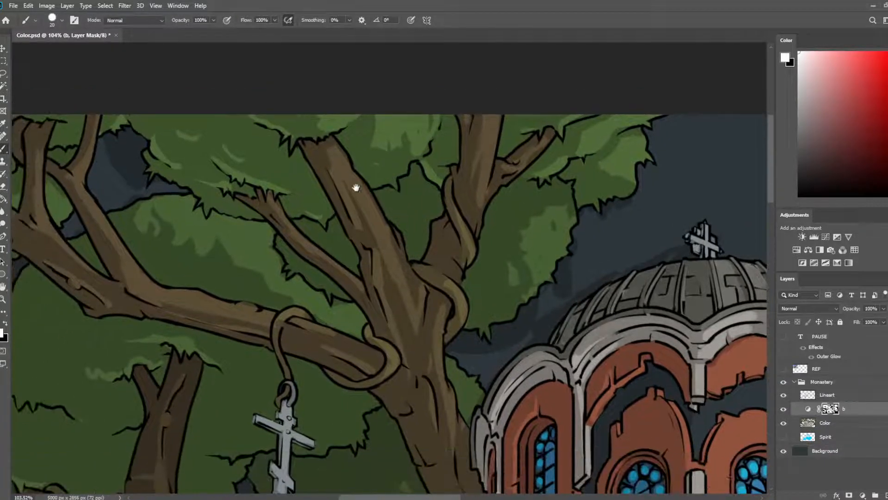
- Shade the foliage clump between the two thick upper branches on layer b's mask, carving its lit edge with the Eraser
key("e")
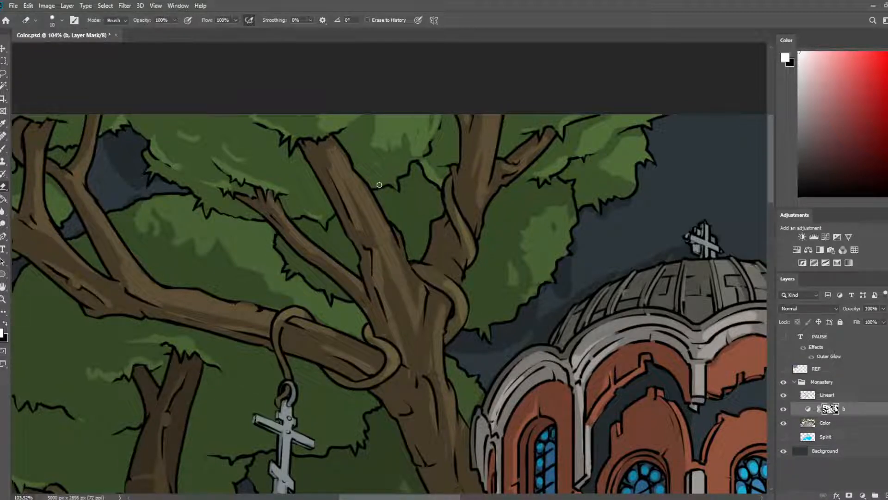
key("b")
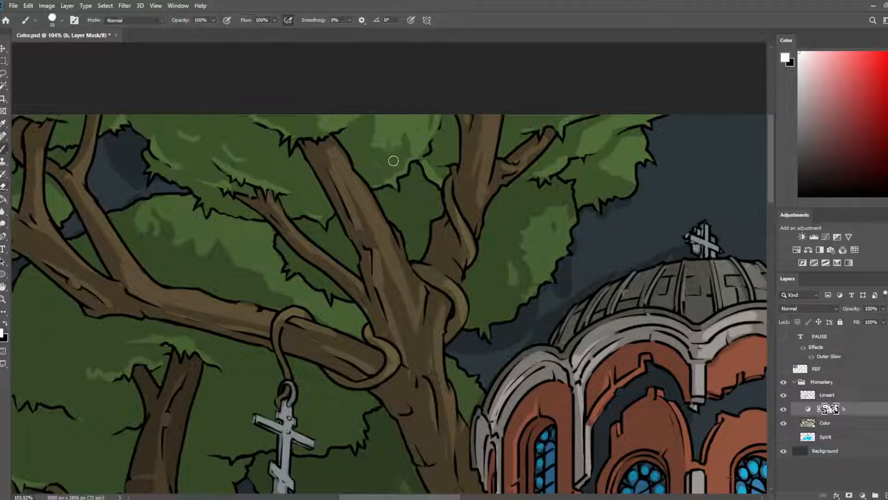
key("e")
left_click_drag(409, 137, 409, 152)
key("b")
key("e")
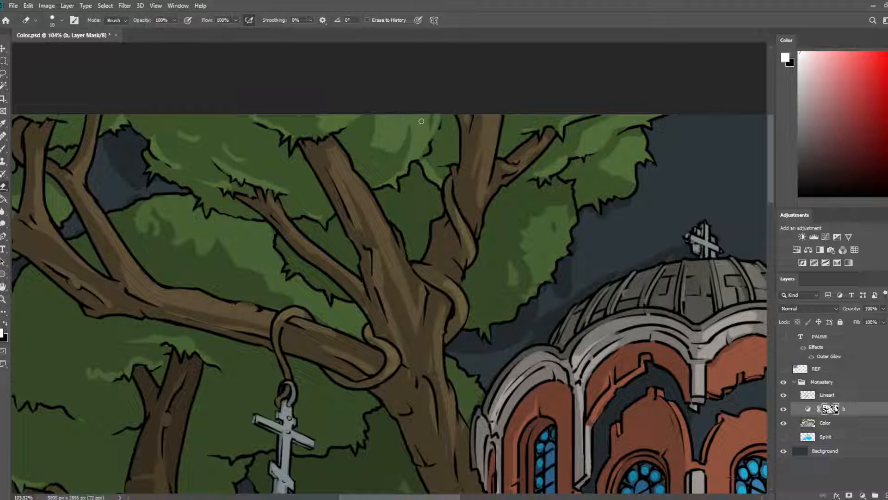
left_click_drag(368, 102, 394, 170)
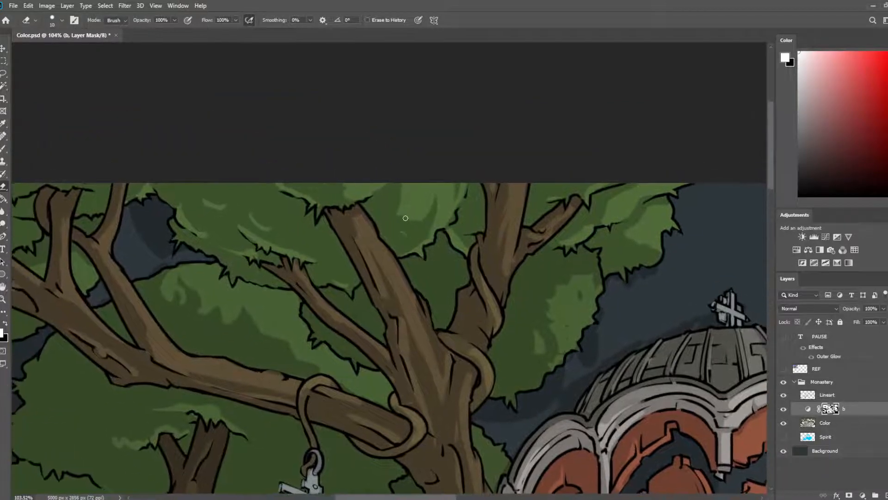
key("b")
left_click_drag(407, 234, 418, 214)
key("e")
- Flip the canvas horizontally and bring the foliage above the forked long branch into view
scroll(300, 200, "down", 3)
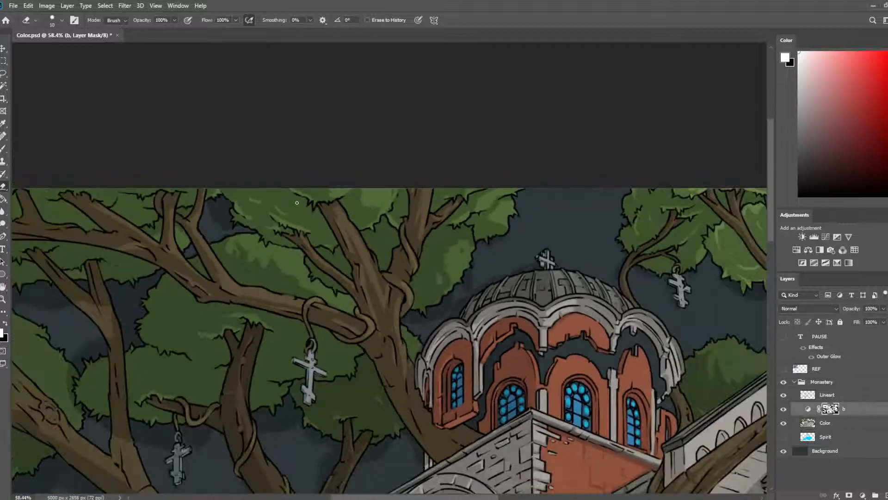
scroll(297, 203, "down", 1)
scroll(432, 176, "right", 2)
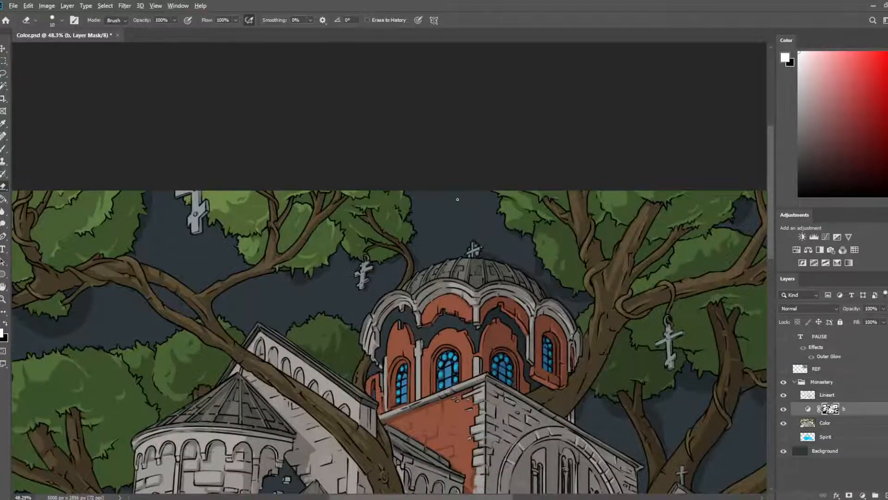
scroll(687, 224, "up", 3)
left_click_drag(640, 198, 365, 172)
scroll(366, 172, "up", 4)
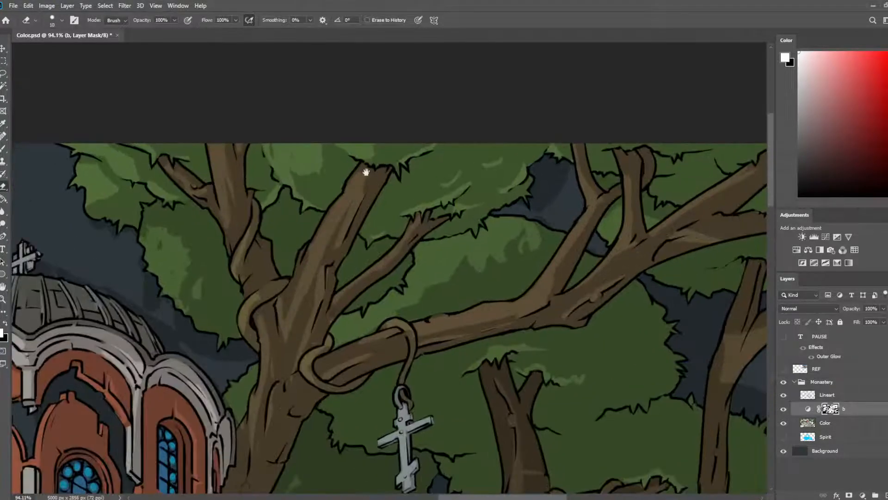
scroll(366, 172, "right", 6)
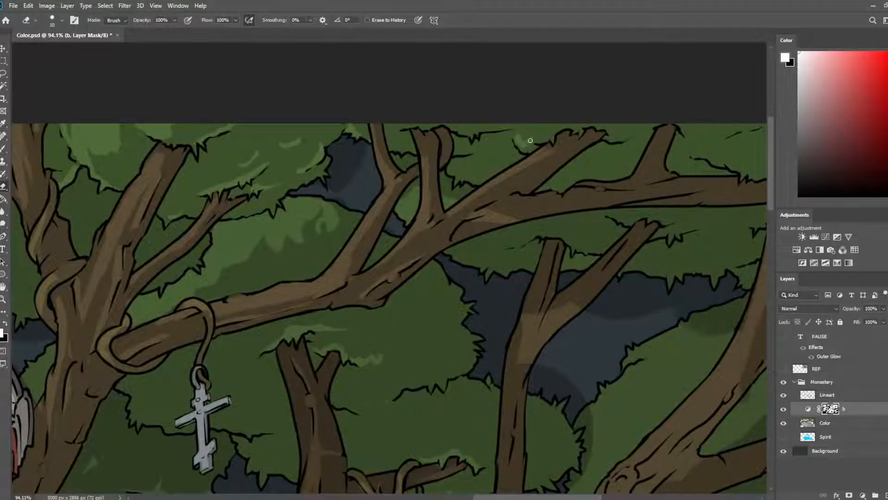
- Carve leaf highlights along the canvas edge around the forked branches on layer b's mask, trimming them with the Brush
mouse_move(530, 140)
left_mouse_down()
mouse_move(572, 118)
mouse_move(582, 124)
mouse_move(546, 137)
mouse_move(518, 134)
mouse_move(559, 122)
mouse_move(524, 137)
mouse_move(515, 130)
mouse_move(521, 138)
mouse_move(521, 128)
mouse_move(558, 116)
left_mouse_up()
key("ctrl+z")
key("b")
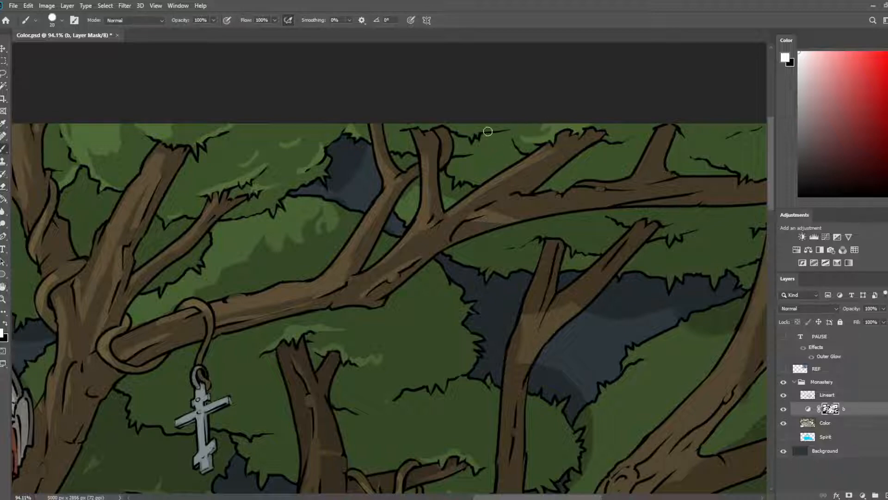
key("e")
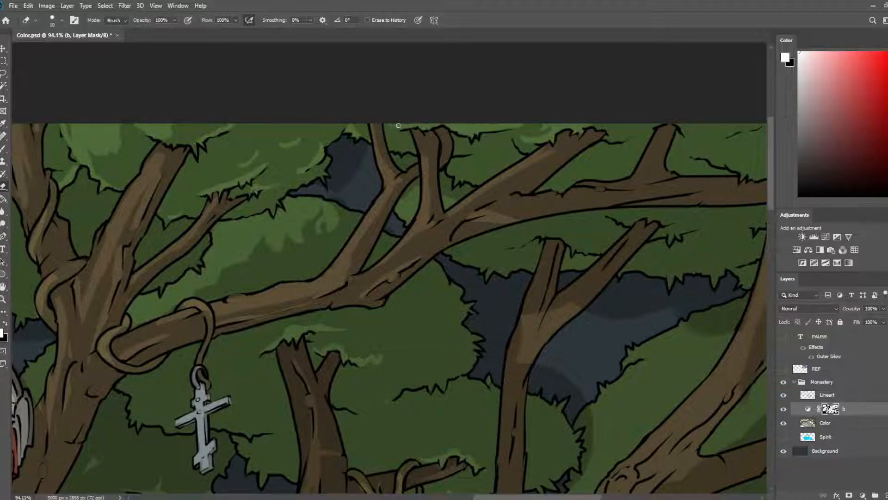
key("b")
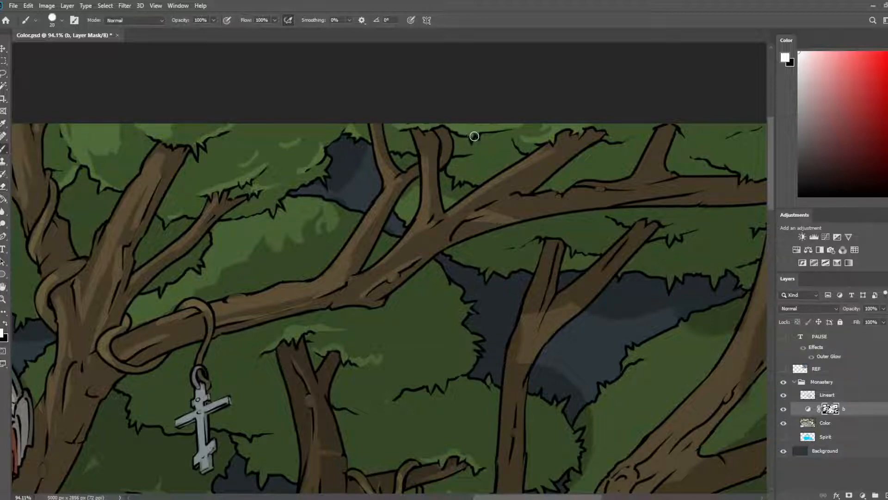
key("e")
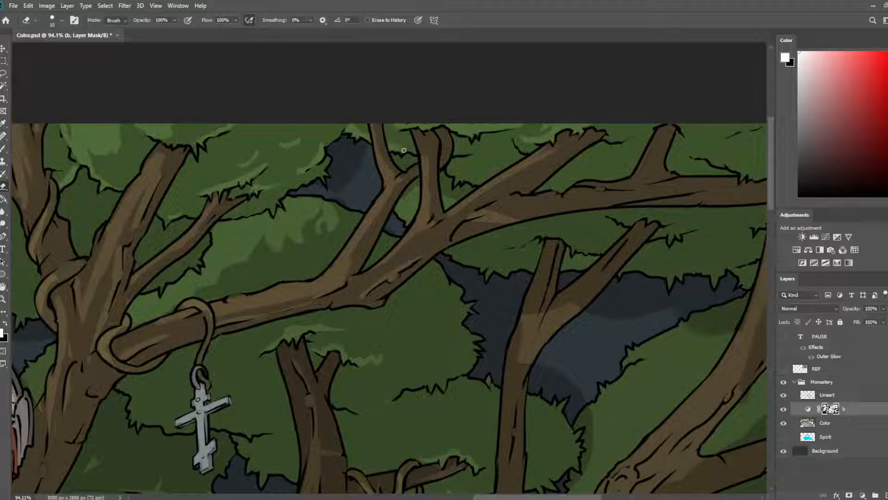
key("b")
key("e")
key("b")
key("e")
key("b")
- Add leaf highlights to the foliage between the two broken branch tips at the canvas edge on layer b's mask
left_click_drag(639, 137, 472, 205)
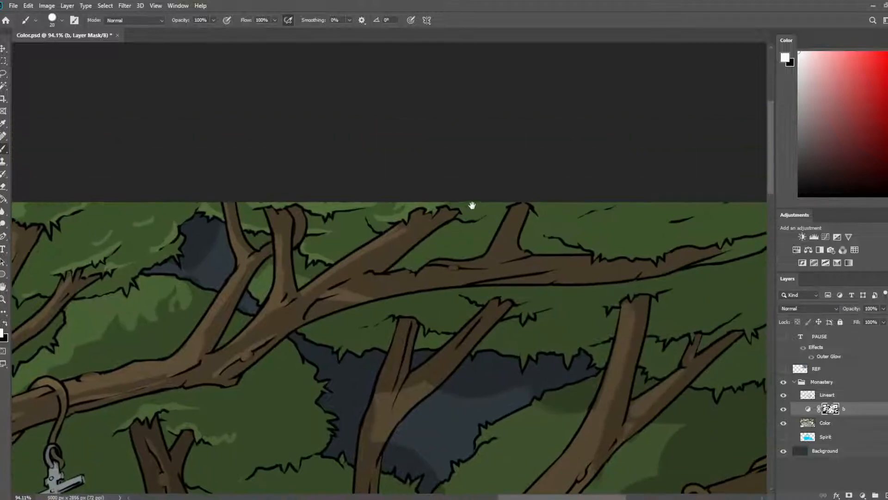
key("e")
key("b")
key("e")
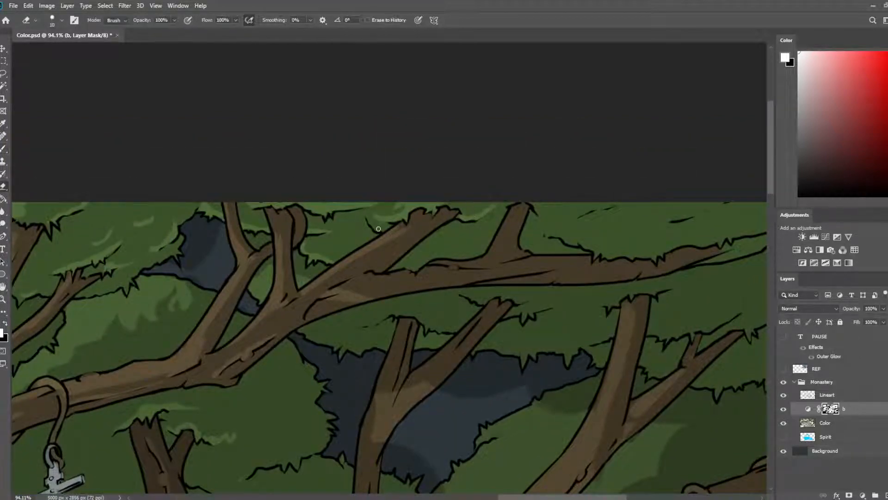
key("b")
key("e")
key("b")
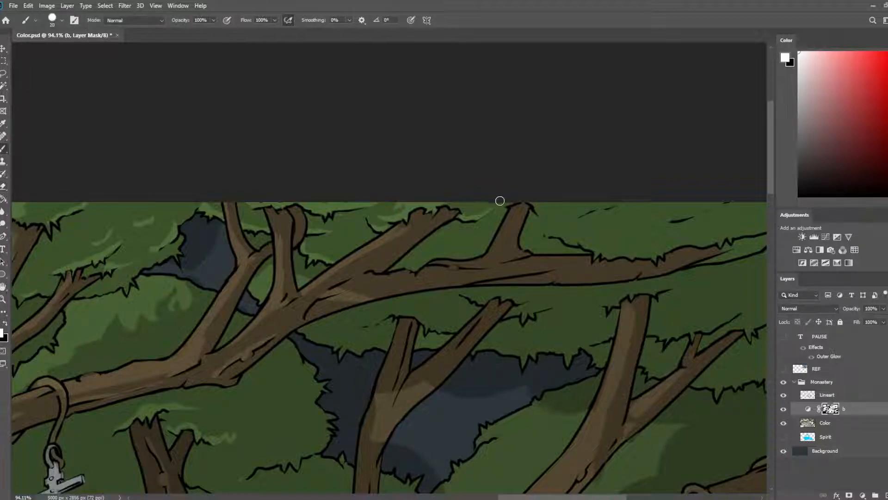
key("e")
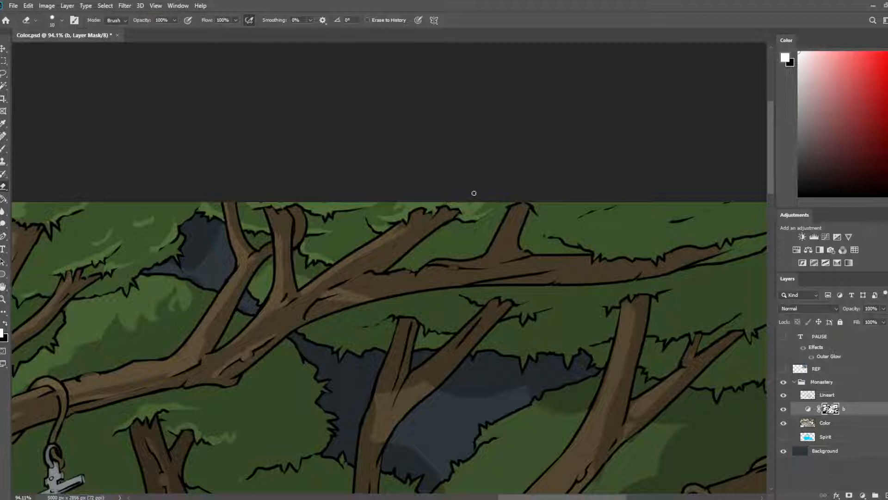
left_click_drag(488, 183, 605, 163)
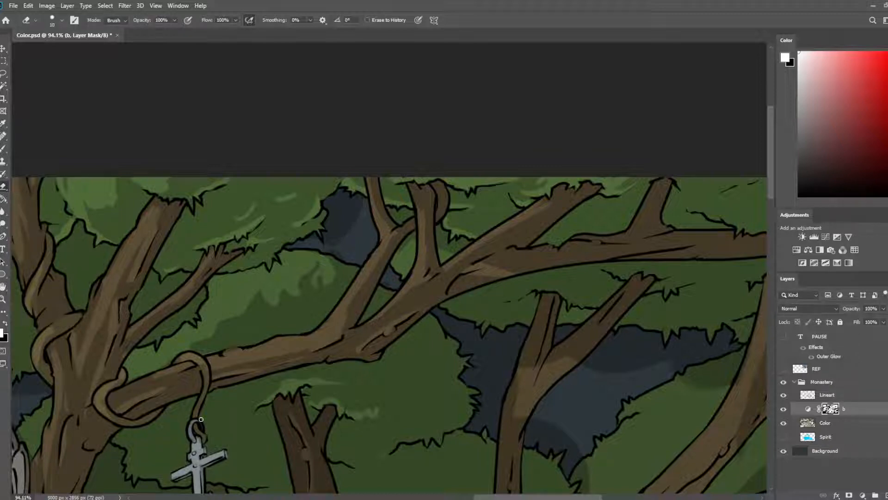
- Break up the hard-edged light patch under the long branch's fork into bark highlights on layer b's mask
mouse_move(502, 266)
left_mouse_down()
mouse_move(465, 270)
mouse_move(523, 246)
mouse_move(465, 279)
mouse_move(527, 248)
mouse_move(503, 248)
mouse_move(455, 273)
mouse_move(538, 248)
left_mouse_up()
key("b")
key("e")
key("b")
mouse_move(480, 258)
left_mouse_down()
mouse_move(459, 254)
mouse_move(492, 263)
mouse_move(539, 249)
mouse_move(483, 271)
left_mouse_up()
key("b")
key("e")
key("b")
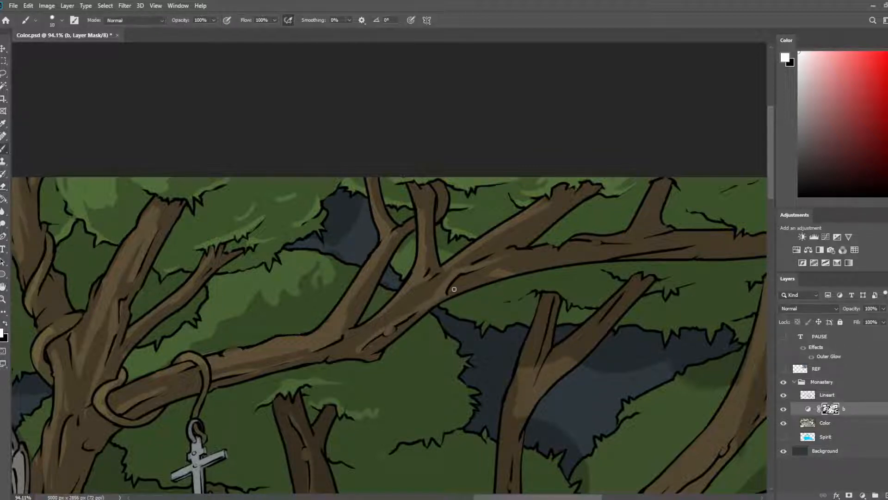
- Erase long bark highlights along the upper arm of the branch fork on layer b's mask and trim their edges
key("e")
key("b")
key("e")
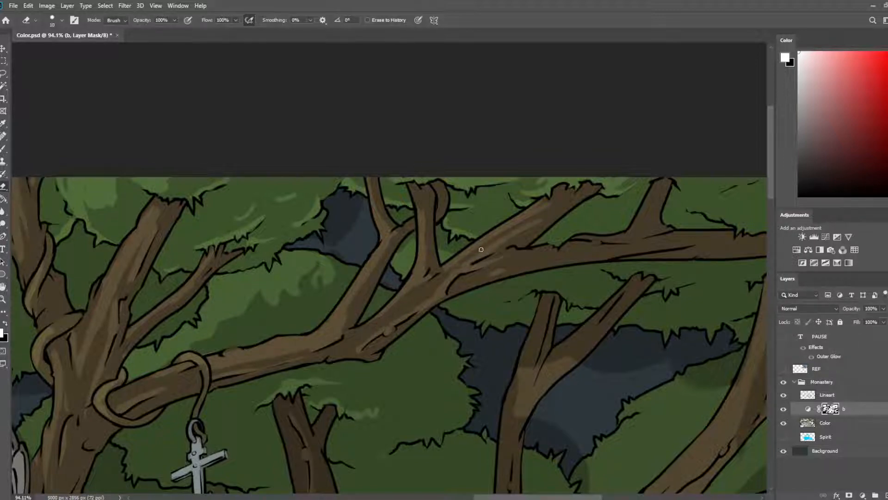
key("b")
key("e")
key("b")
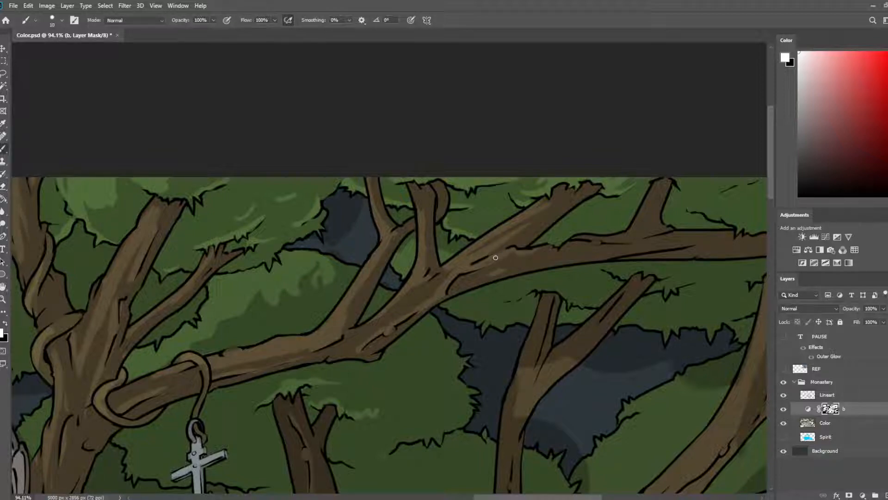
- Refine the bark highlights where the two arms of the long branch meet on layer b's mask
key("e")
key("b")
key("e")
key("b")
key("e")
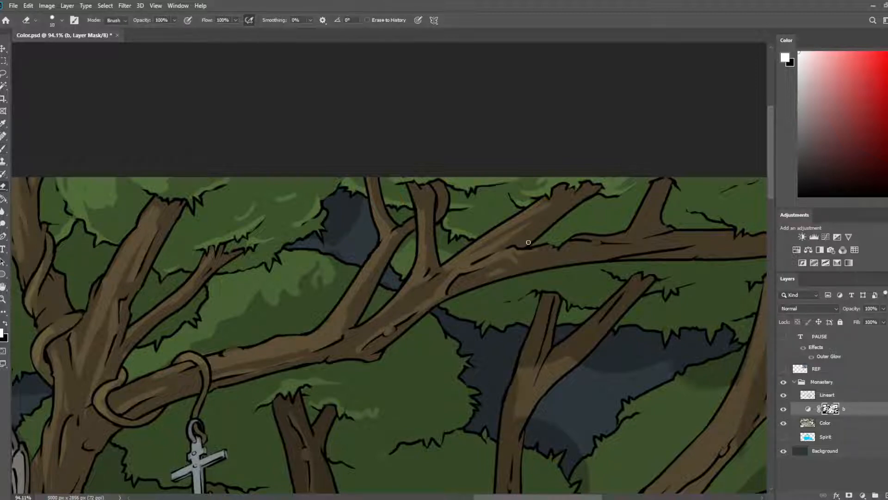
- Shade the two short upright stubs rising from the long branch with bark highlights on layer b's mask
key("b")
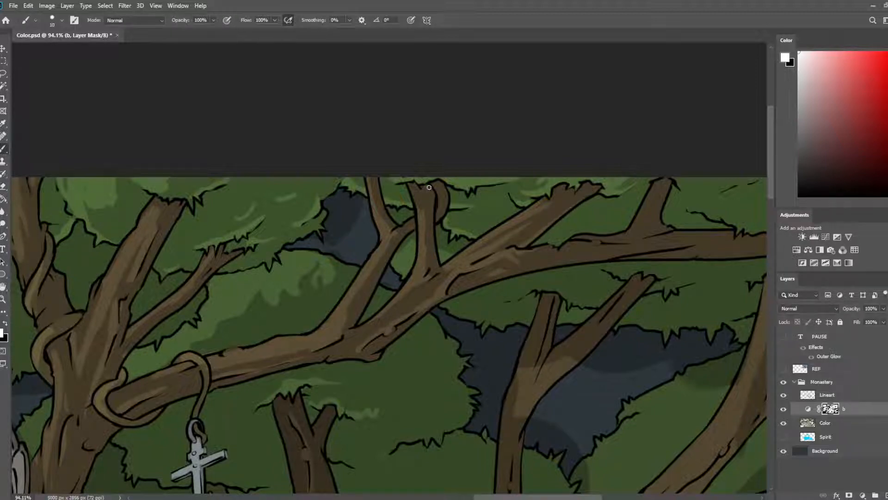
key("e")
key("b")
key("e")
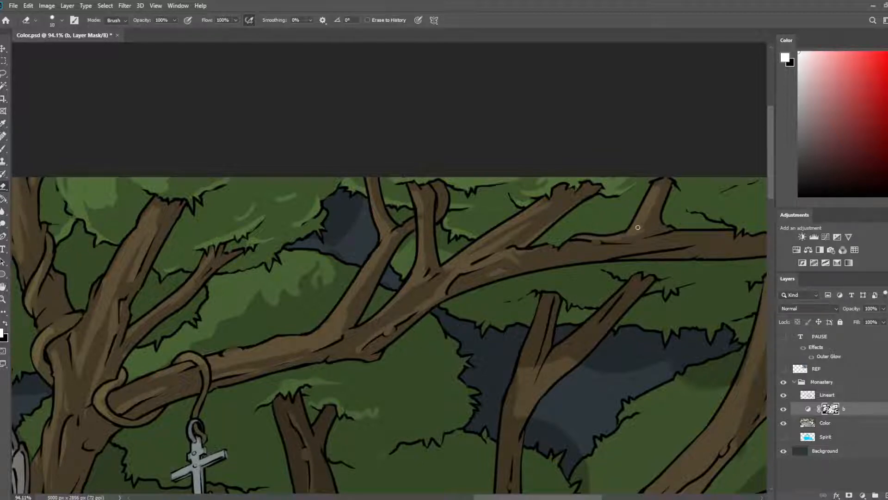
key("b")
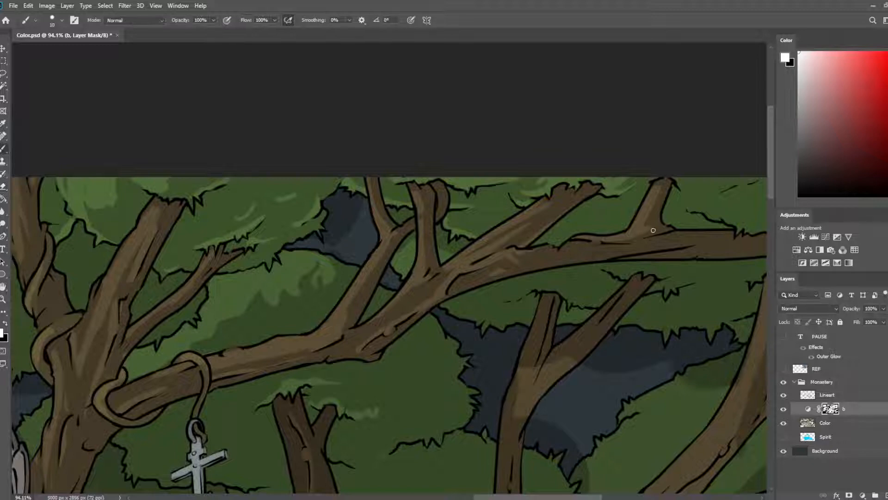
key("e")
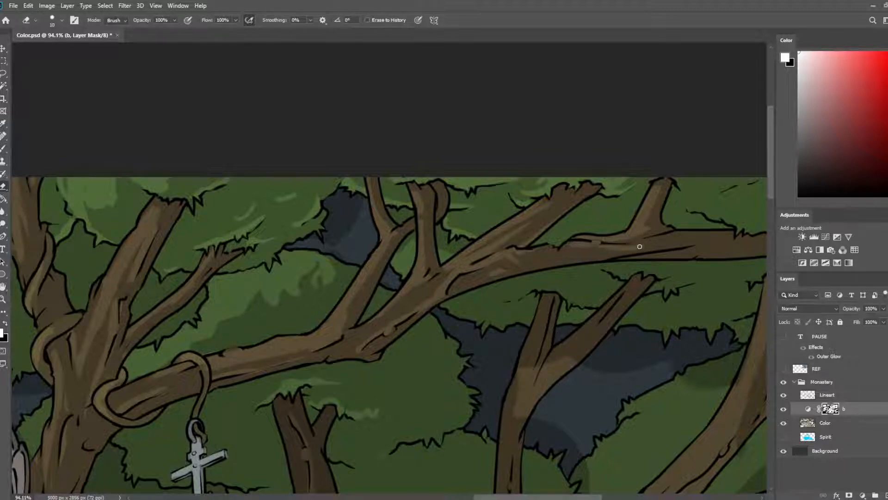
- Shape the highlights along the long branch's upper edge at the base of the farther stub on layer b's mask
key("b")
left_click_drag(570, 238, 602, 242)
key("e")
key("b")
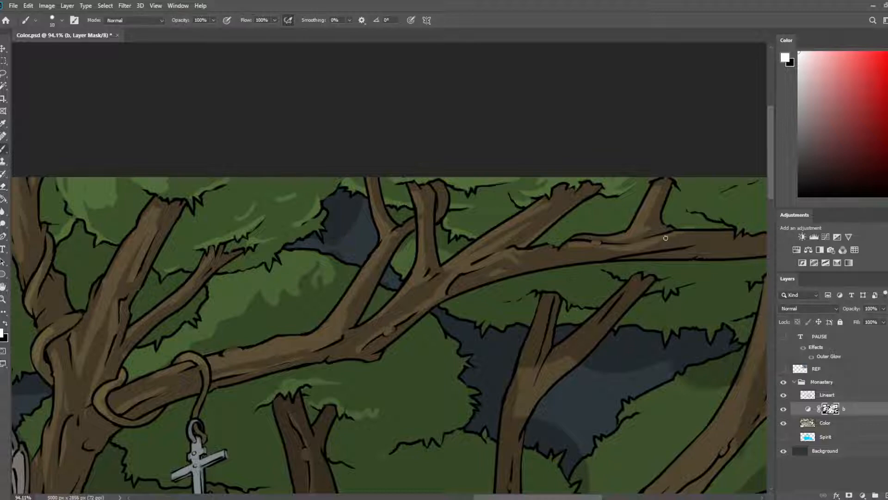
key("e")
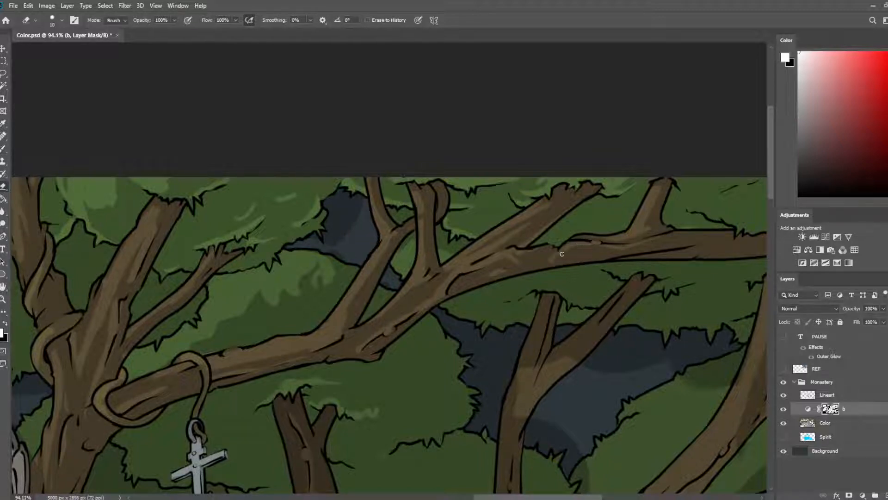
- Refine the bark highlights along the long branch between the fork and the base of the farther stub on layer b's mask
key("b")
key("e")
key("b")
key("e")
key("b")
key("e")
key("b")
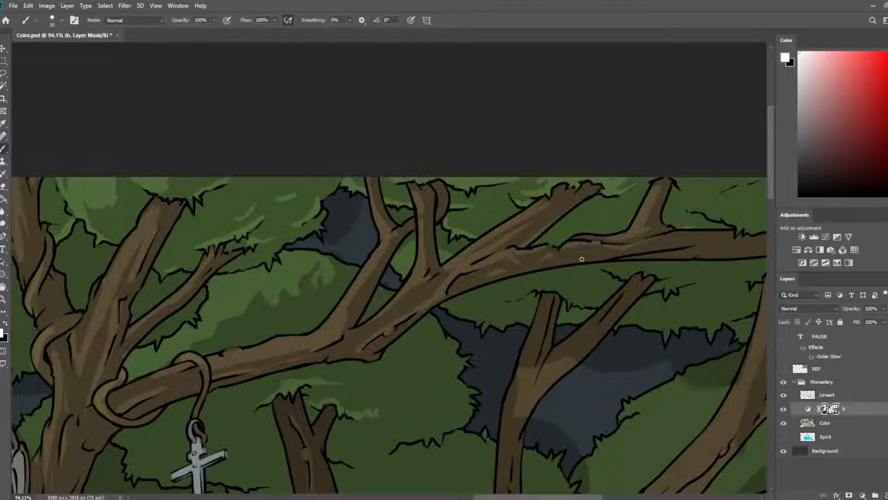
key("e")
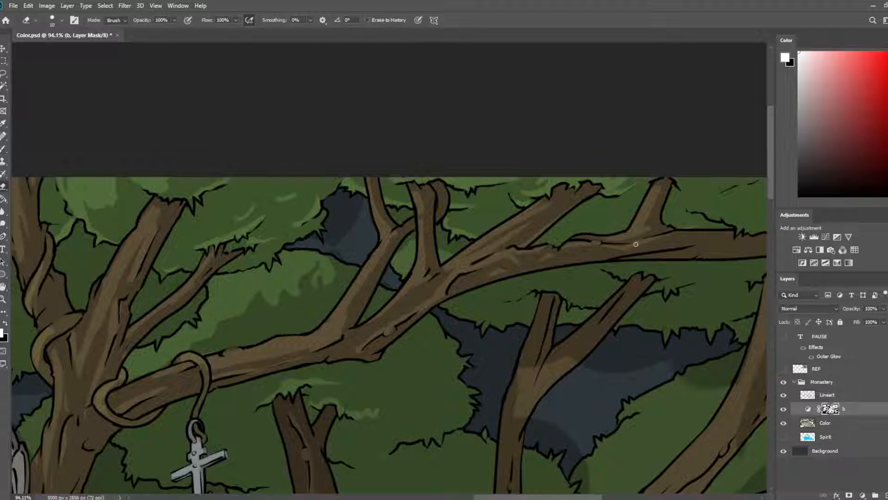
key("b")
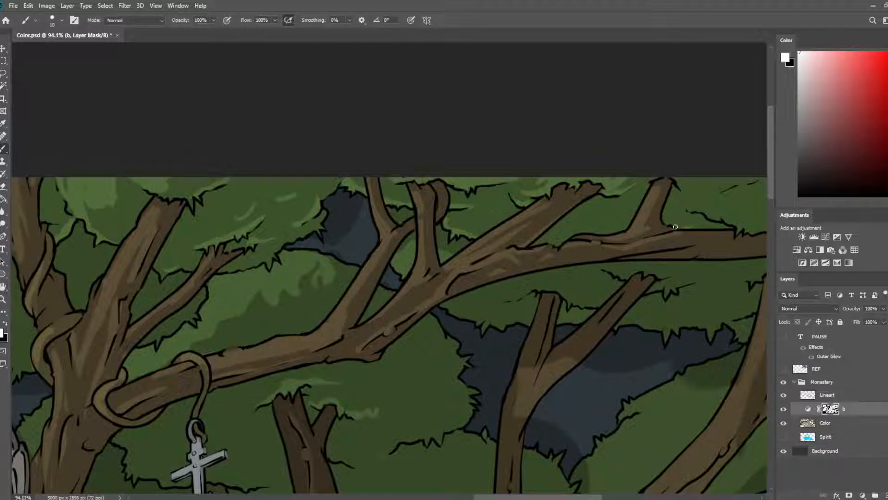
- Touch up the Color layer at the farther stub's base with sampled bark brown while layer b is hidden, then return to its mask
left_click(783, 409)
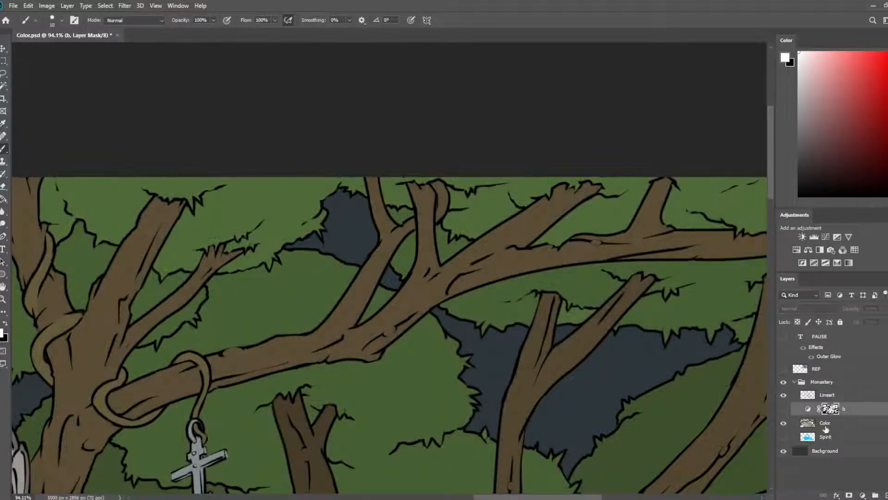
left_click(826, 427)
left_click(666, 236, "alt")
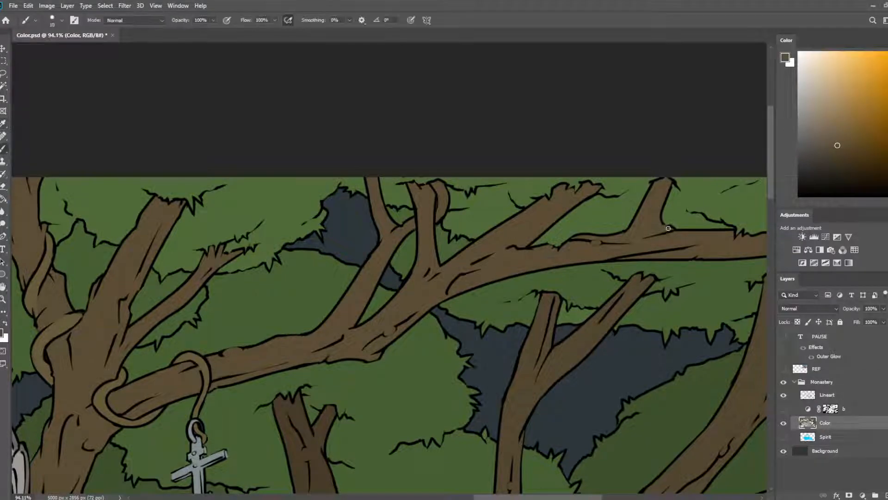
left_click(861, 411)
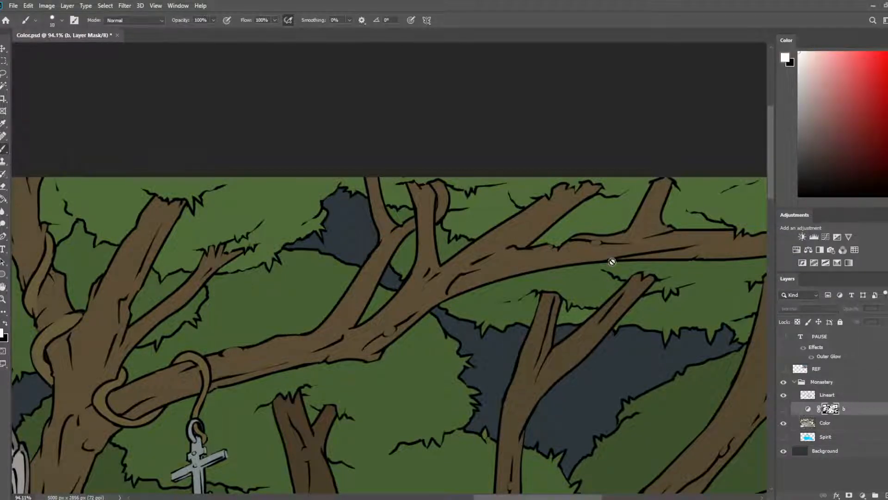
left_click(783, 408)
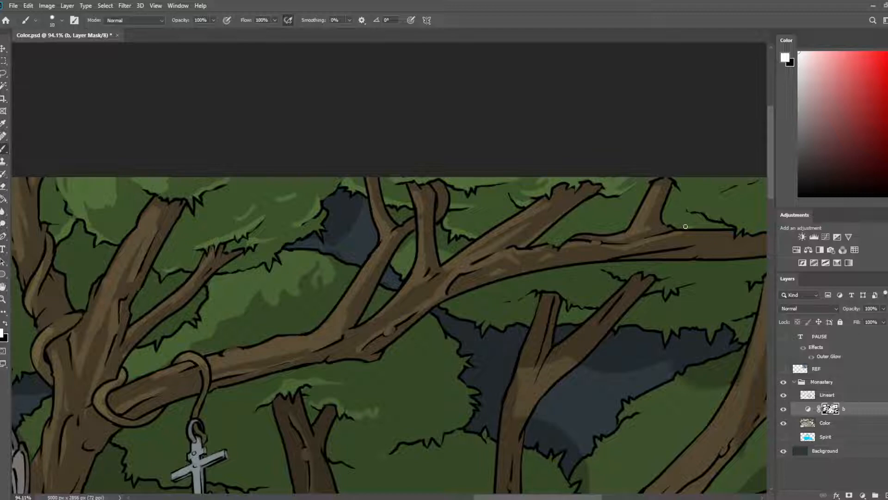
- Erase thin highlights along the ragged leaf edge above the long branch's tip on layer b's mask
left_click_drag(725, 224, 598, 204)
key("e")
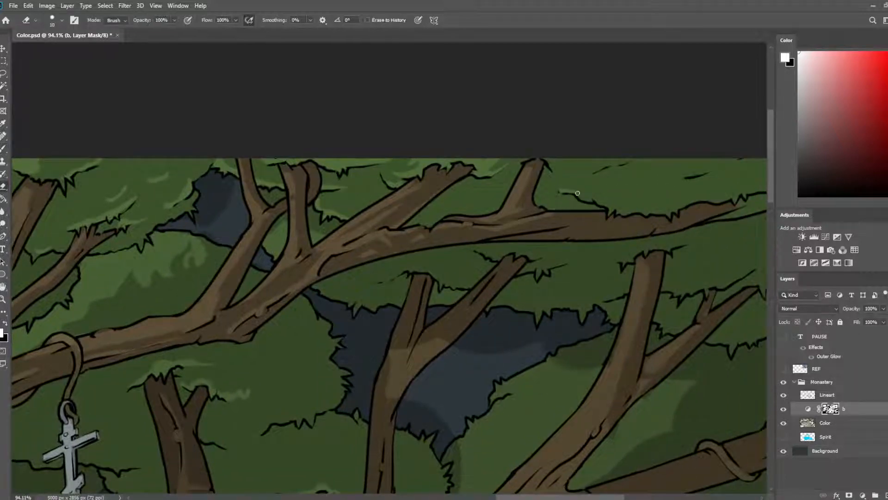
mouse_move(618, 210)
left_mouse_down()
mouse_move(670, 215)
mouse_move(689, 202)
mouse_move(590, 228)
mouse_move(586, 238)
mouse_move(609, 224)
mouse_move(647, 220)
left_mouse_up()
key("bracketright")
key("bracketright")
key("bracketright")
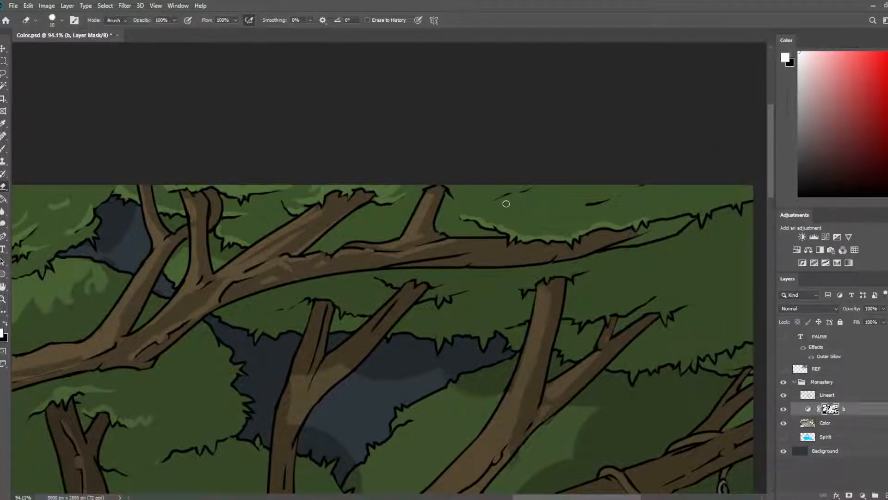
- Erase a light patch in the foliage above the long branch and shape highlights around the small leaf lines at the canvas edge
mouse_move(500, 218)
left_mouse_down()
mouse_move(534, 225)
mouse_move(538, 208)
mouse_move(530, 212)
mouse_move(561, 214)
mouse_move(536, 230)
mouse_move(507, 209)
mouse_move(484, 214)
mouse_move(495, 190)
left_mouse_up()
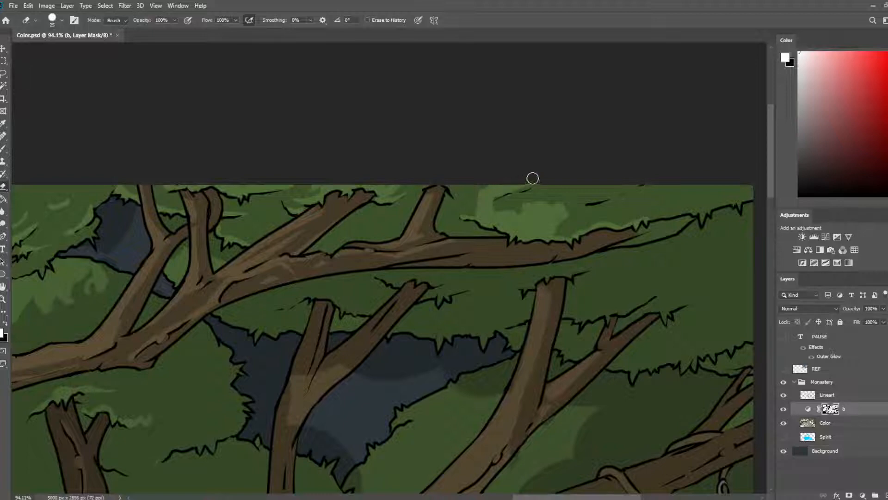
key("b")
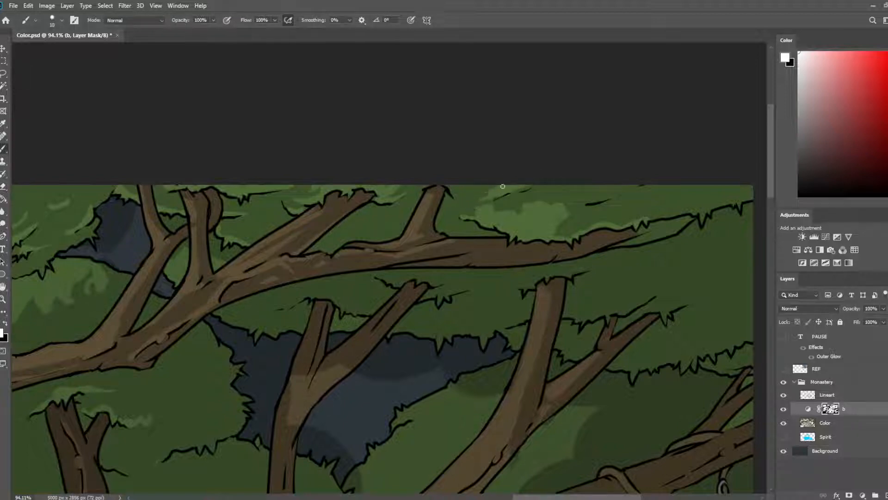
key("e")
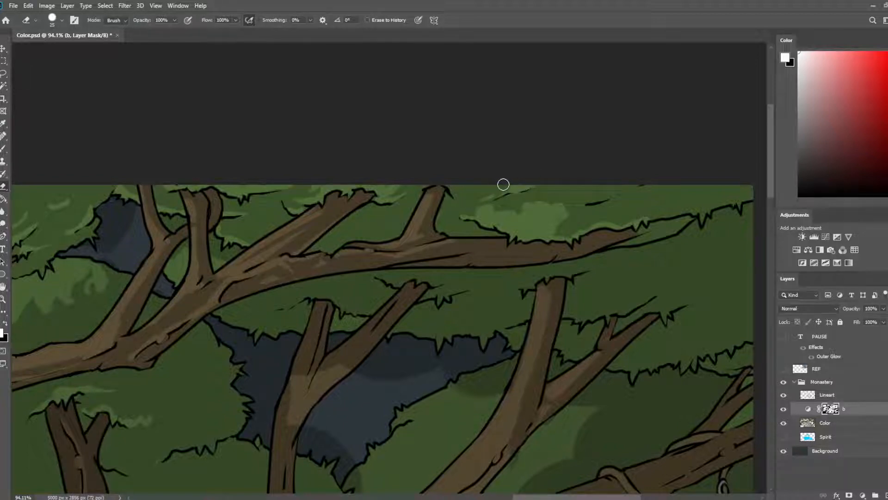
key("bracketleft")
key("b")
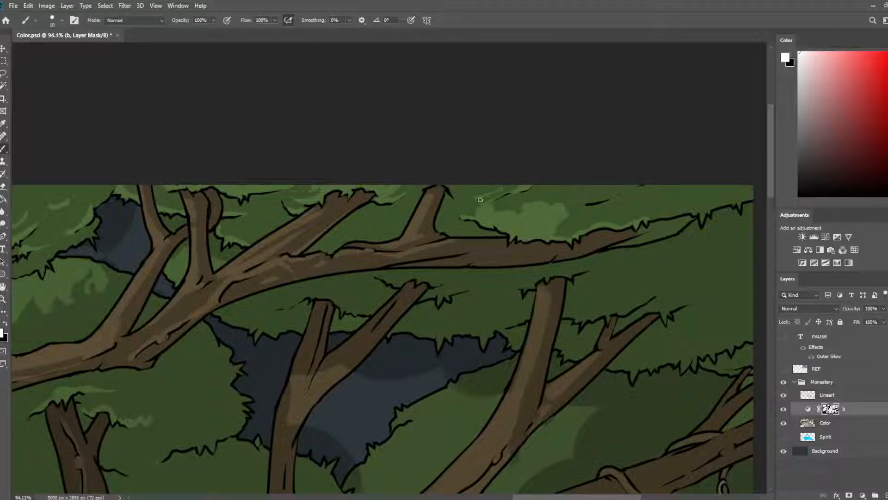
key("e")
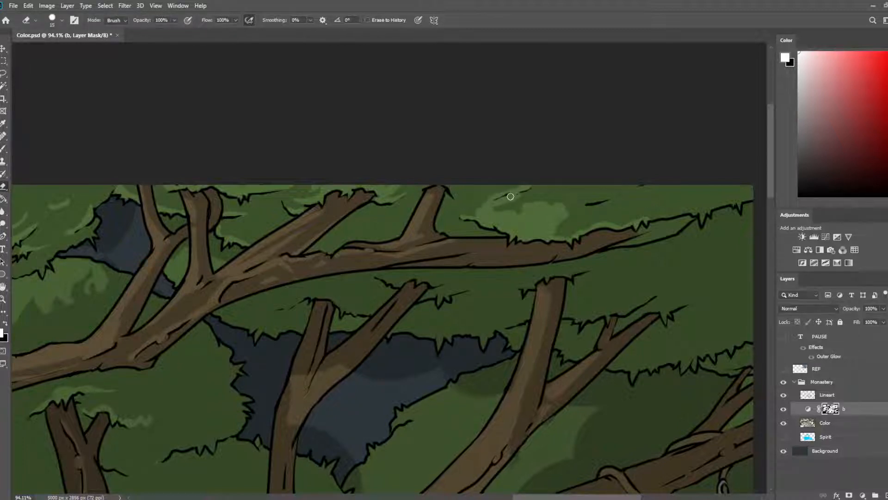
key("b")
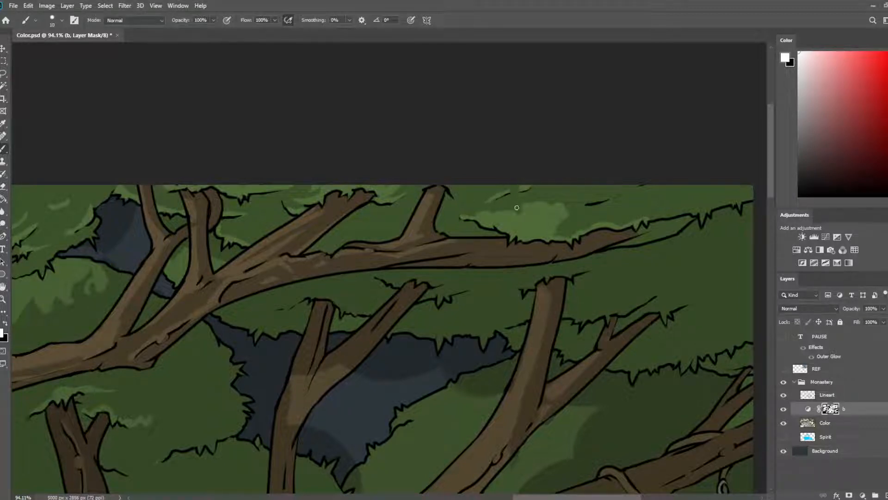
- Paint the broad light foliage patch back into shadow with a size 20 brush, leaving highlights only along the leaf edge
key("e")
key("b")
key("e")
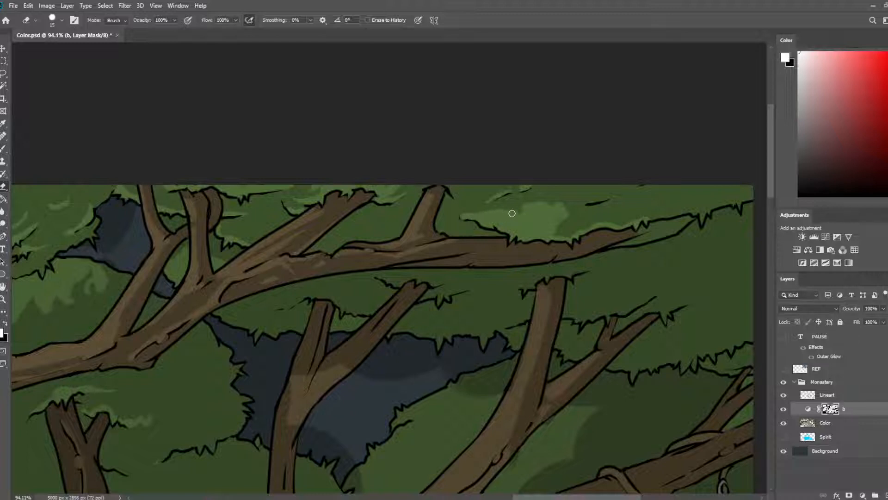
key("b")
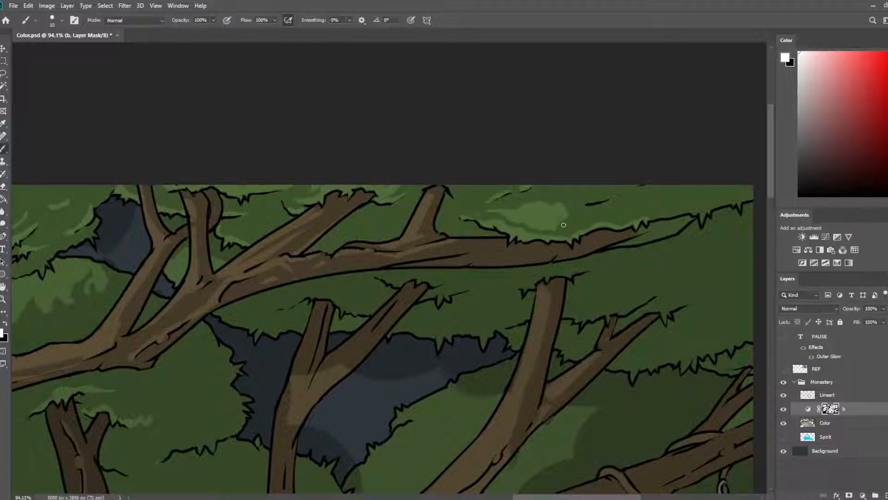
key("bracketright")
key("bracketright")
mouse_move(517, 207)
left_mouse_down()
mouse_move(553, 203)
mouse_move(539, 205)
mouse_move(543, 220)
mouse_move(566, 206)
mouse_move(476, 217)
mouse_move(532, 217)
left_mouse_up()
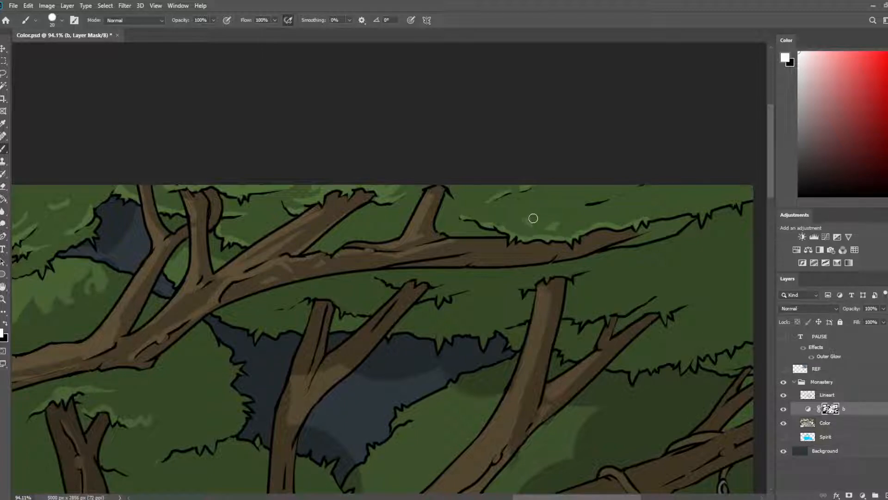
- Add light streaks around the short leaf line near the canvas's upper edge on layer b's mask
key("e")
mouse_move(567, 192)
left_mouse_down()
mouse_move(619, 191)
mouse_move(592, 189)
mouse_move(534, 220)
mouse_move(570, 210)
mouse_move(551, 213)
mouse_move(593, 181)
mouse_move(545, 209)
mouse_move(569, 191)
mouse_move(610, 183)
left_mouse_up()
key("b")
key("e")
- Try broad light strokes across the dark foliage above the long branch with a size 25 eraser
key("bracketright")
key("bracketright")
mouse_move(565, 218)
left_mouse_down()
mouse_move(523, 224)
mouse_move(587, 208)
mouse_move(528, 219)
left_mouse_up()
key("ctrl+z")
key("b")
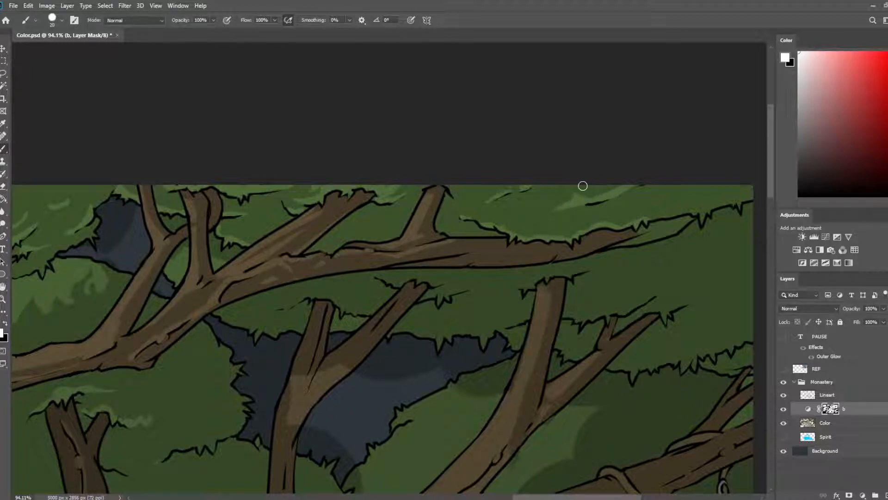
key("e")
left_click_drag(574, 194, 524, 214)
key("ctrl+z")
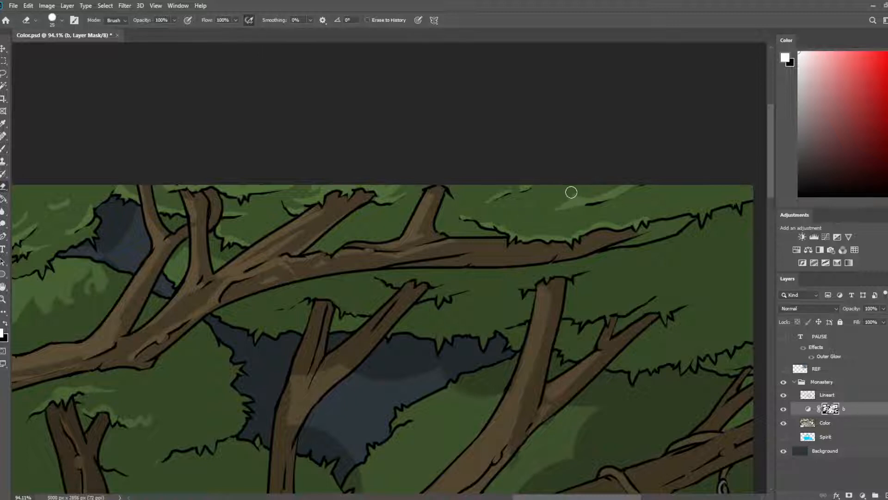
- Save the Color.psd illustration
key("b")
left_click_drag(660, 172, 431, 218)
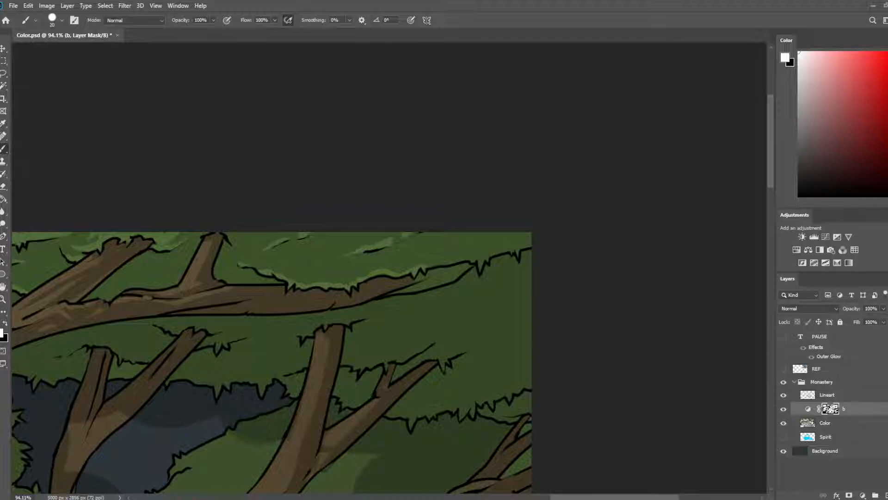
scroll(289, 368, "down", 2)
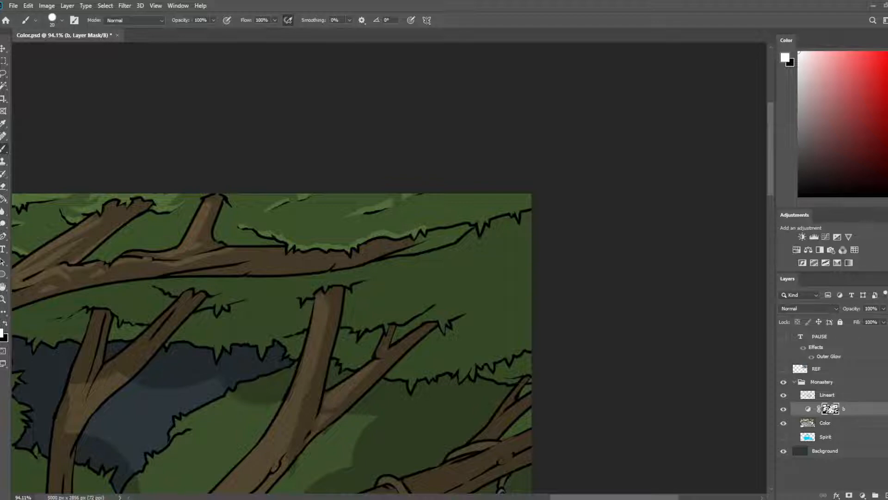
scroll(434, 272, "down", 7)
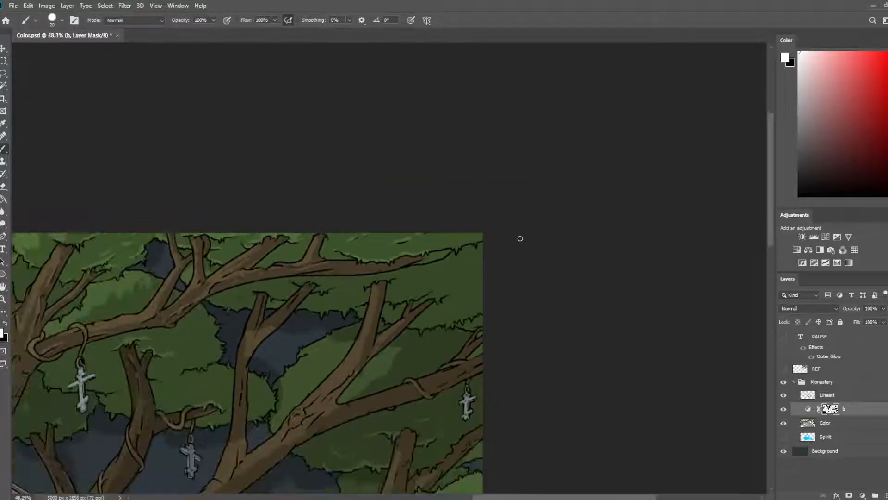
scroll(490, 236, "up", 9)
key("ctrl+s")
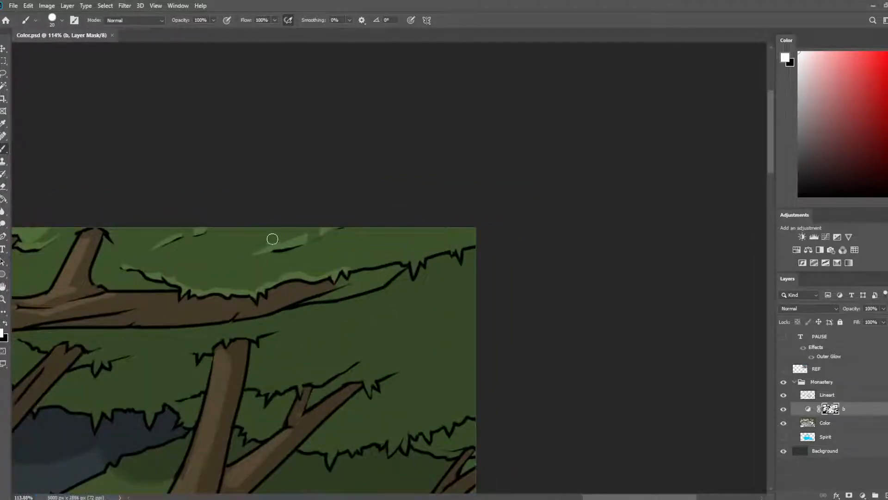
- Extend the light streak above the short leaf line to the canvas edge and narrow it on layer b's mask
key("e")
left_click_drag(308, 235, 326, 225)
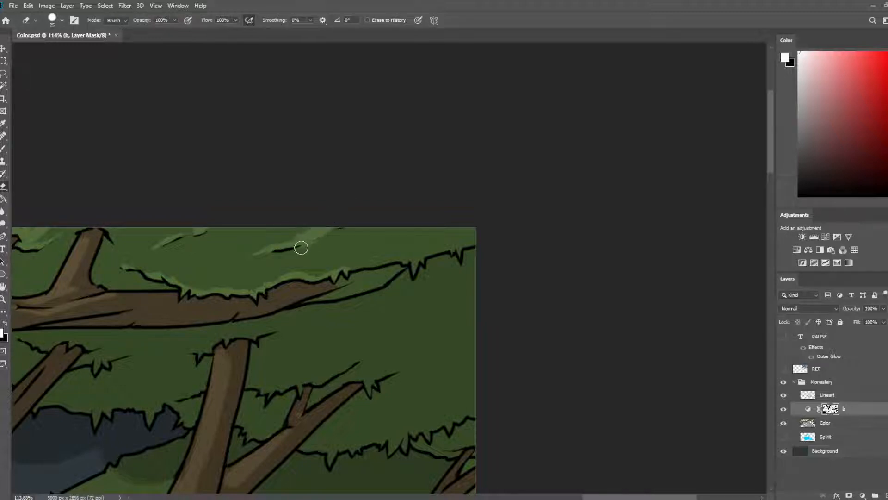
key("bracketleft")
key("bracketleft")
key("bracketleft")
key("b")
key("e")
key("b")
left_click_drag(271, 243, 319, 228)
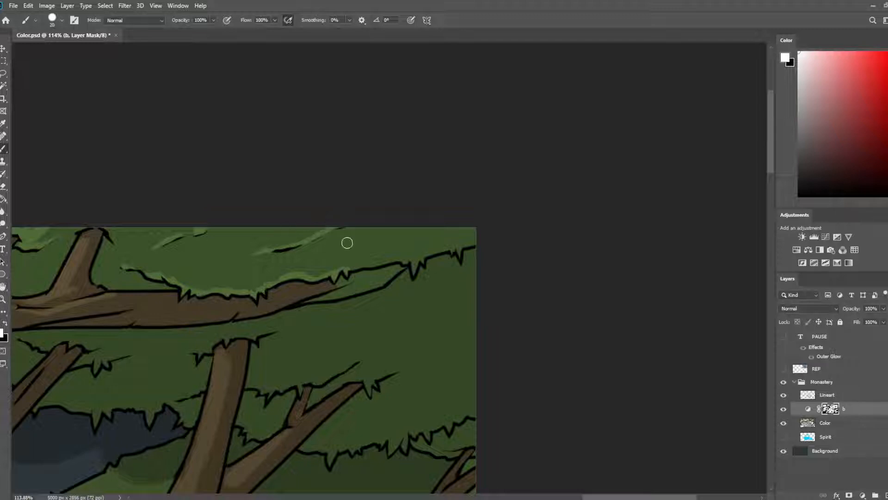
- Erase highlights on the leaf tufts near the canvas corner and trim them to a thin rim on layer b's mask
key("e")
mouse_move(406, 261)
left_mouse_down()
mouse_move(464, 245)
mouse_move(452, 241)
mouse_move(406, 258)
mouse_move(417, 243)
mouse_move(407, 224)
mouse_move(429, 228)
left_mouse_up()
key("b")
key("e")
key("b")
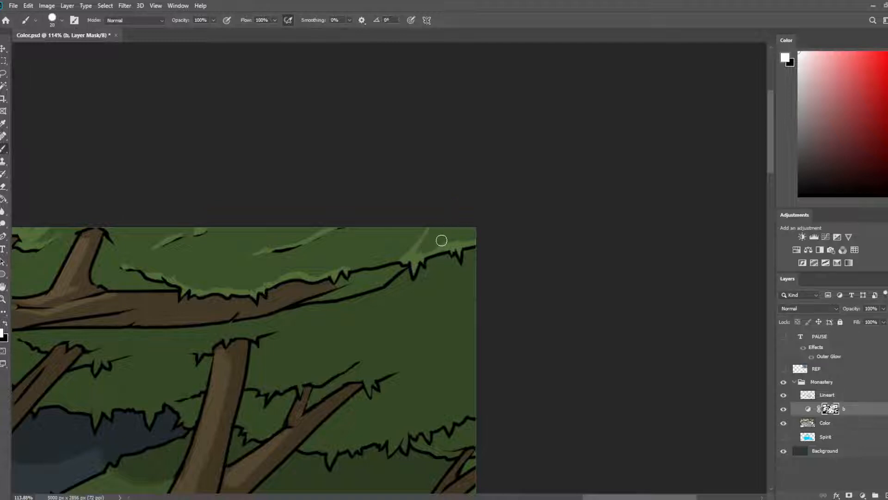
key("e")
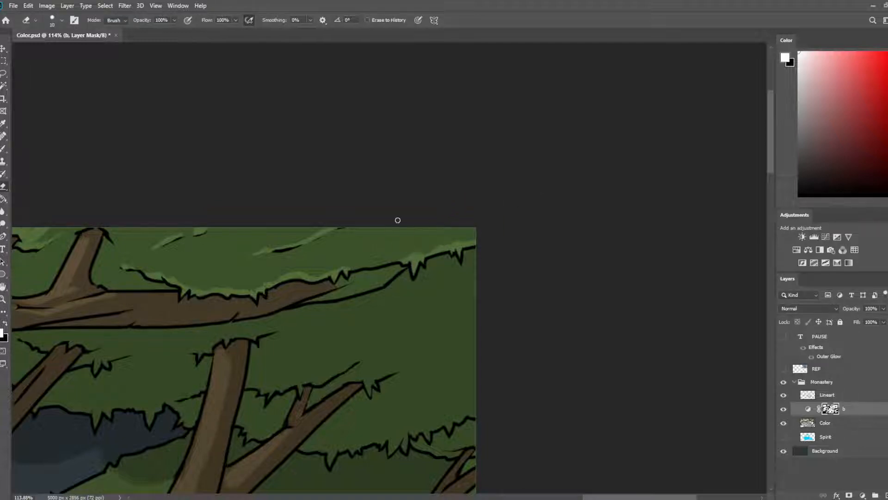
- Add a small foliage highlight in the crook between the broken side branch and the long branch, trimming its upper part
mouse_move(396, 218)
left_mouse_down()
mouse_move(595, 139)
mouse_move(554, 215)
left_mouse_up()
key("b")
mouse_move(425, 219)
left_mouse_down()
mouse_move(610, 206)
mouse_move(620, 228)
left_mouse_up()
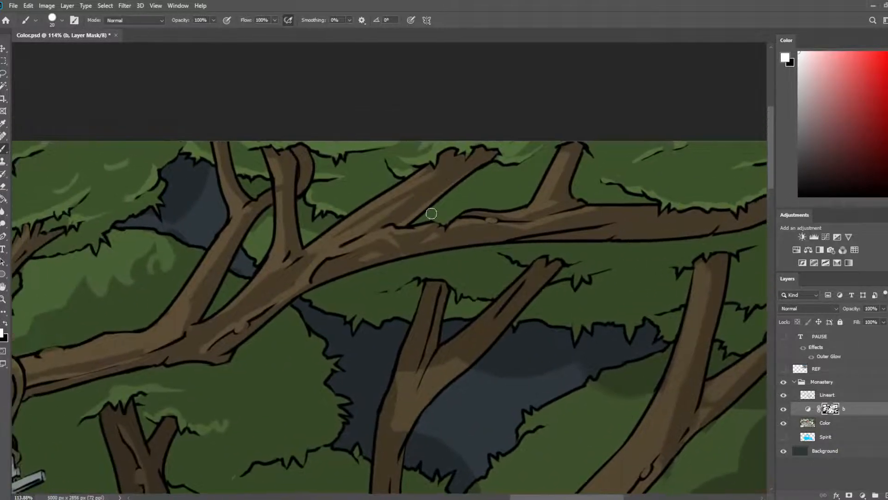
key("e")
left_click_drag(429, 219, 442, 221)
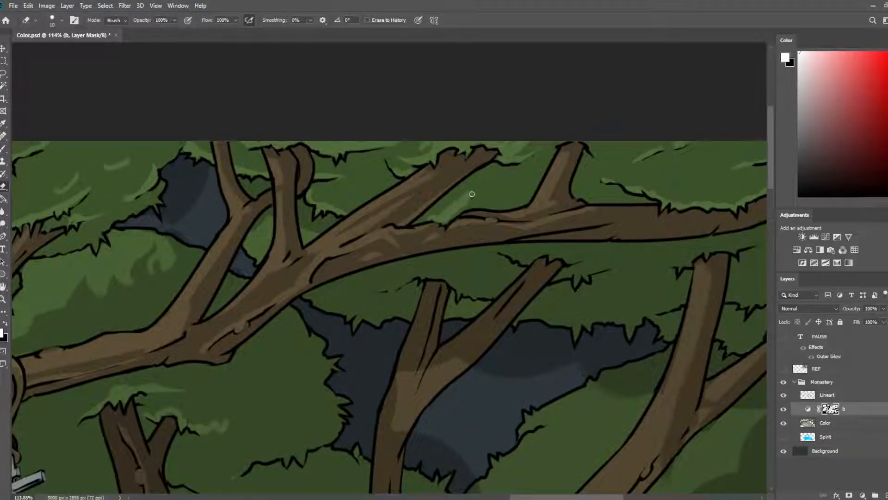
key("b")
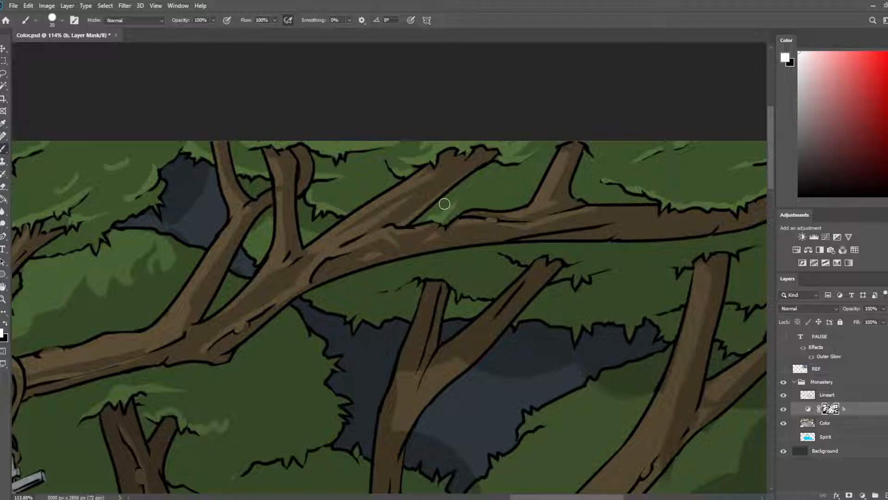
- Flip the canvas horizontally and save the document
scroll(443, 196, "down", 5)
scroll(436, 188, "down", 4)
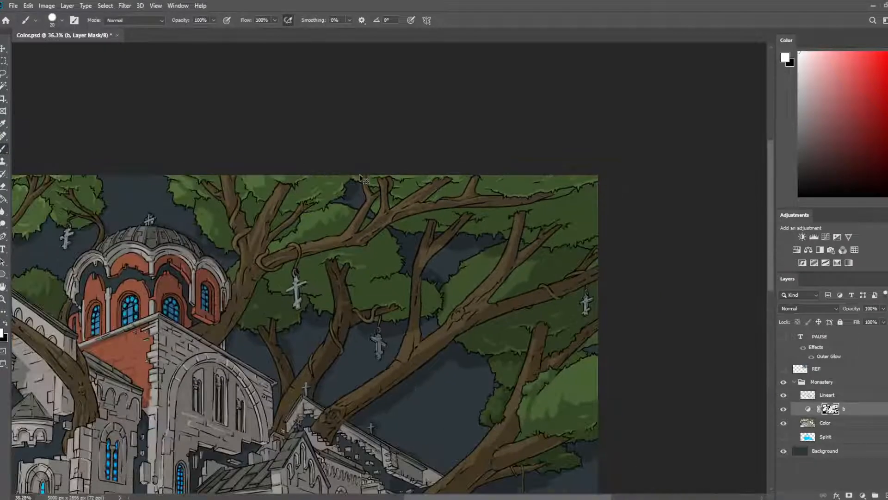
key("ctrl+shift+h")
key("ctrl+s")
scroll(110, 177, "up", 4)
key("ctrl+shift+h")
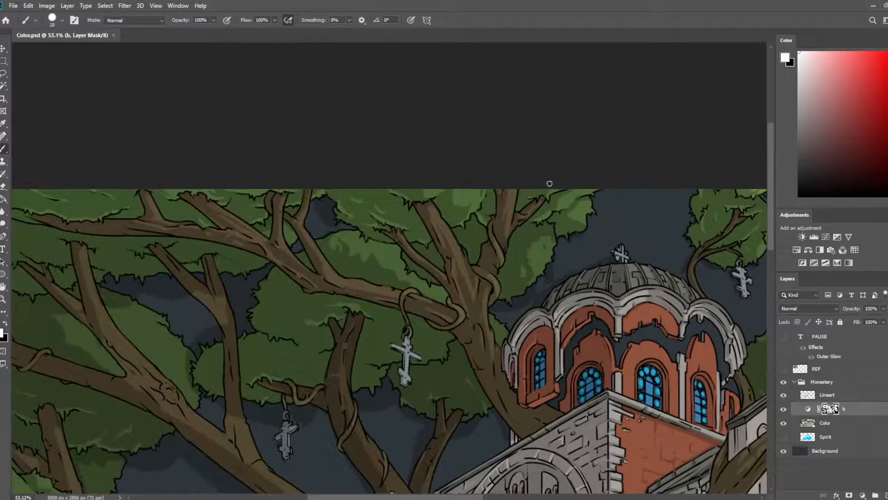
- Add thin highlights along the foliage edge above the long upper branch near the canvas corner on layer b's mask, trimming them
left_click_drag(143, 206, 293, 173)
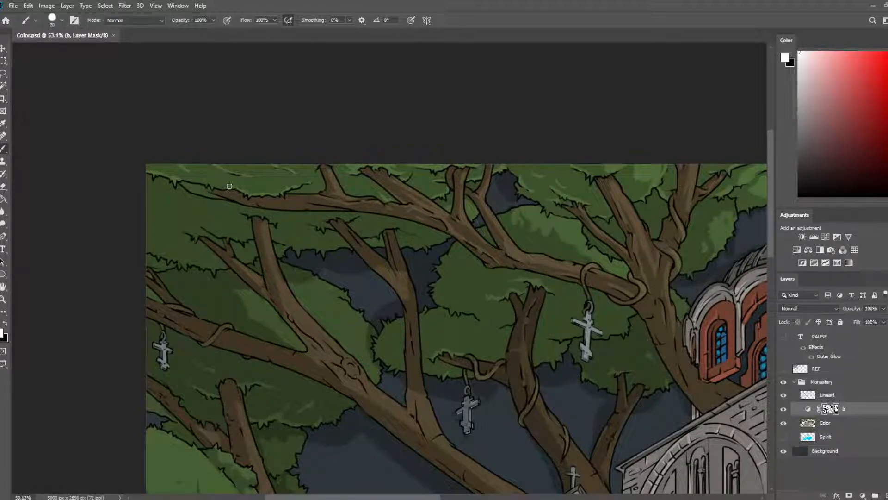
mouse_move(269, 193)
left_mouse_down()
mouse_move(259, 183)
mouse_move(275, 190)
mouse_move(293, 184)
left_mouse_up()
key("e")
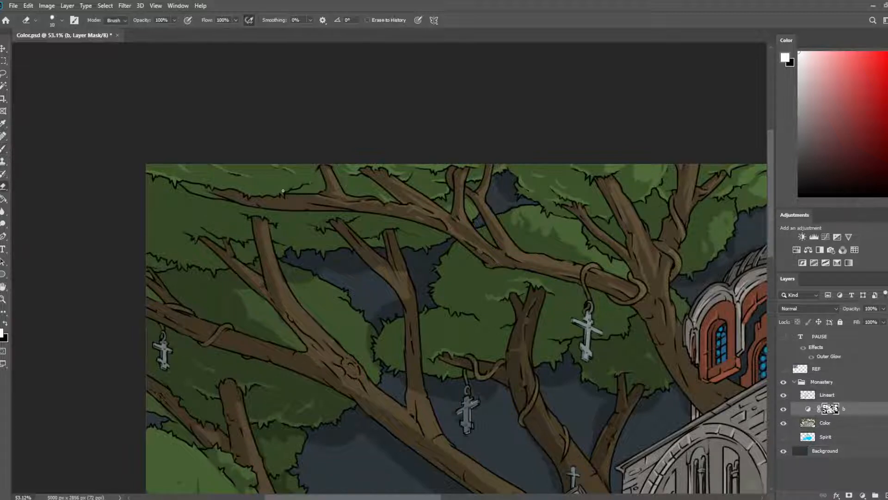
key("b")
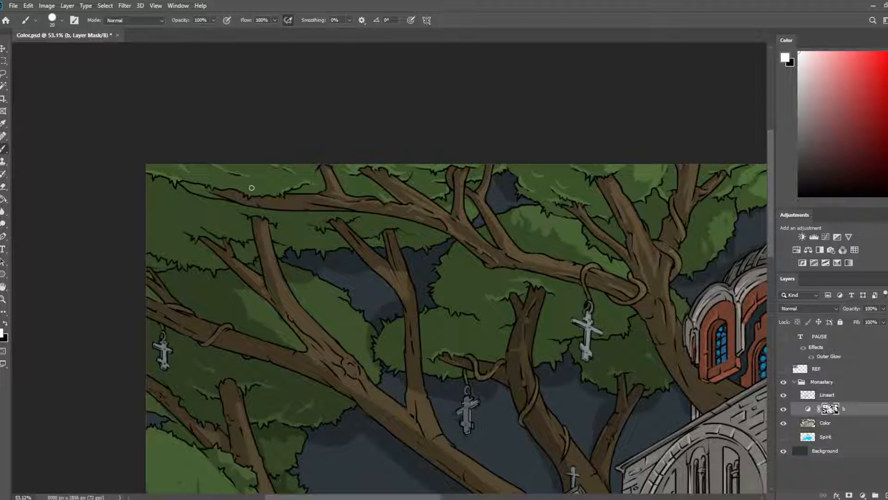
key("e")
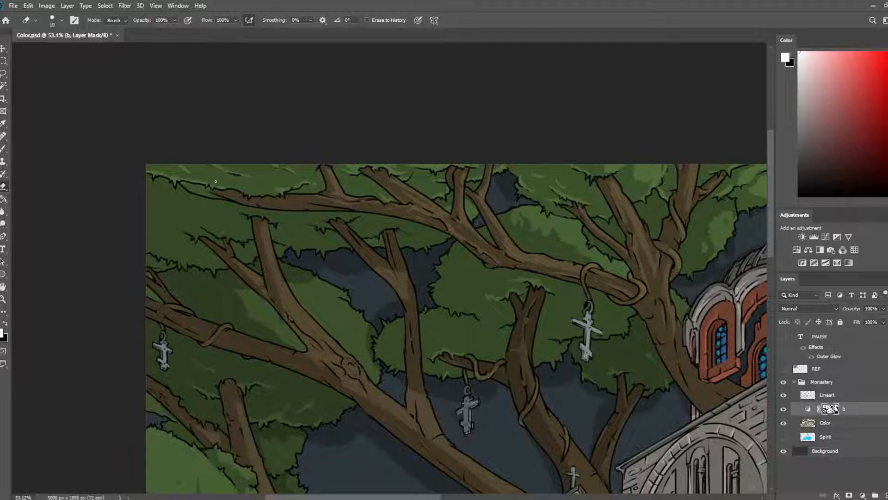
- Light the leaf edge at the upper branch's tip and add short light streaks to the foliage beneath it near the canvas edge
mouse_move(216, 181)
left_mouse_down()
mouse_move(184, 186)
mouse_move(217, 191)
mouse_move(204, 184)
mouse_move(175, 225)
mouse_move(175, 203)
left_mouse_up()
key("b")
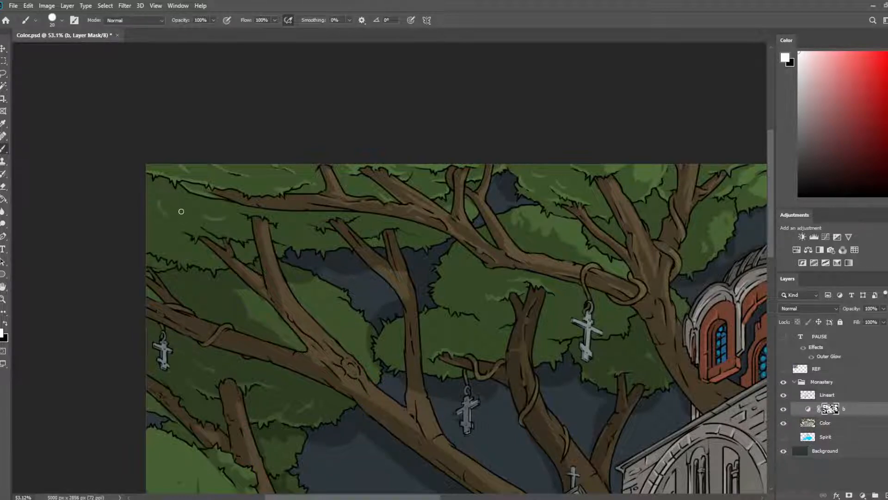
key("e")
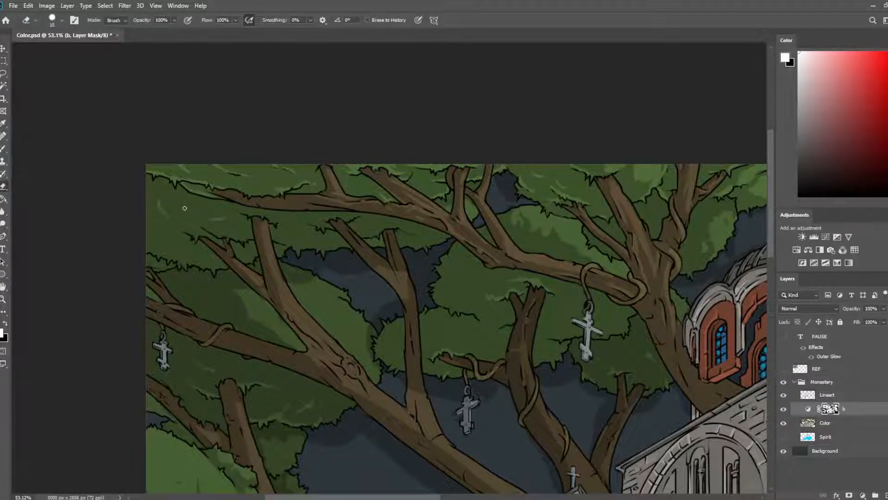
left_click_drag(184, 207, 197, 211)
key("b")
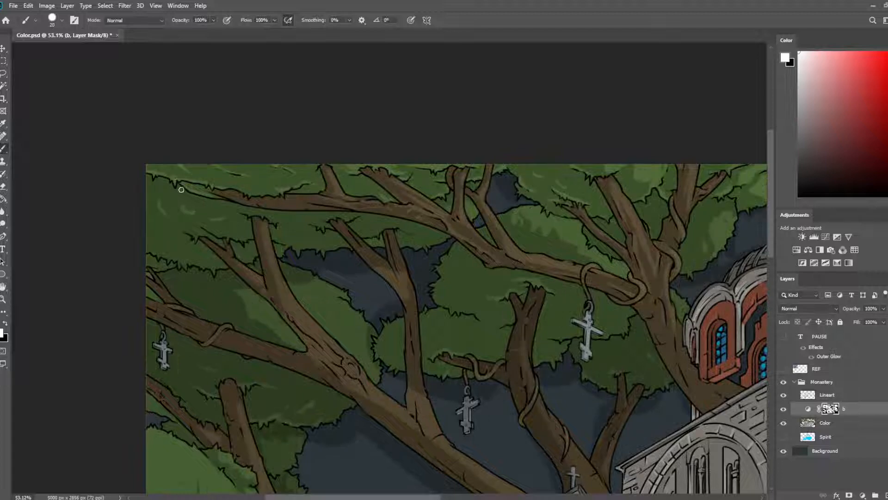
- Highlight the leaf tufts around the tip of the small forked side branch and trim them to thin streaks on layer b's mask
key("e")
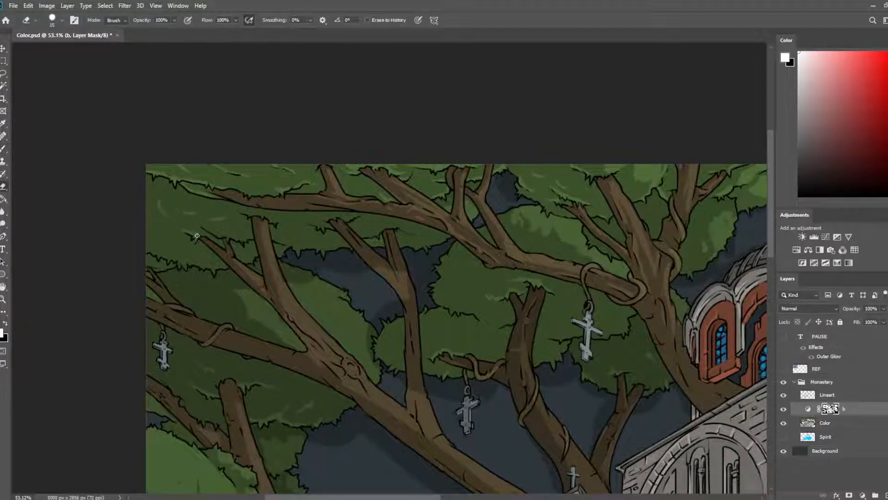
key("b")
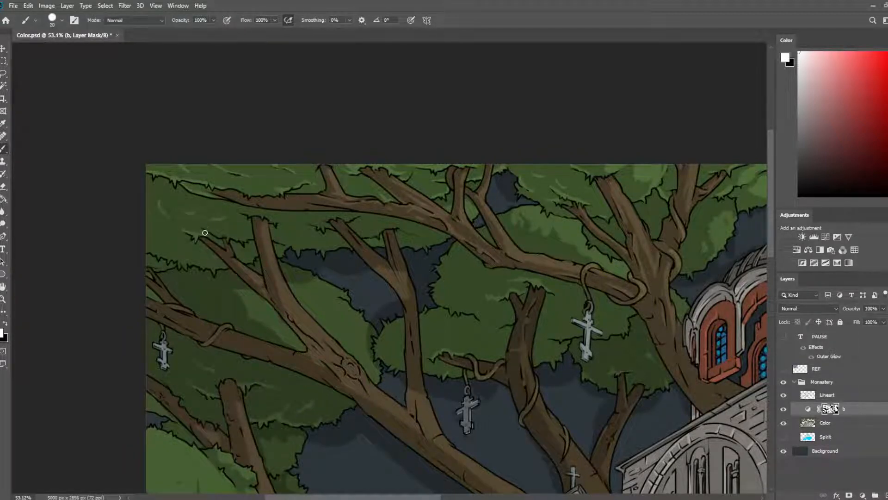
key("e")
scroll(435, 222, "up", 3)
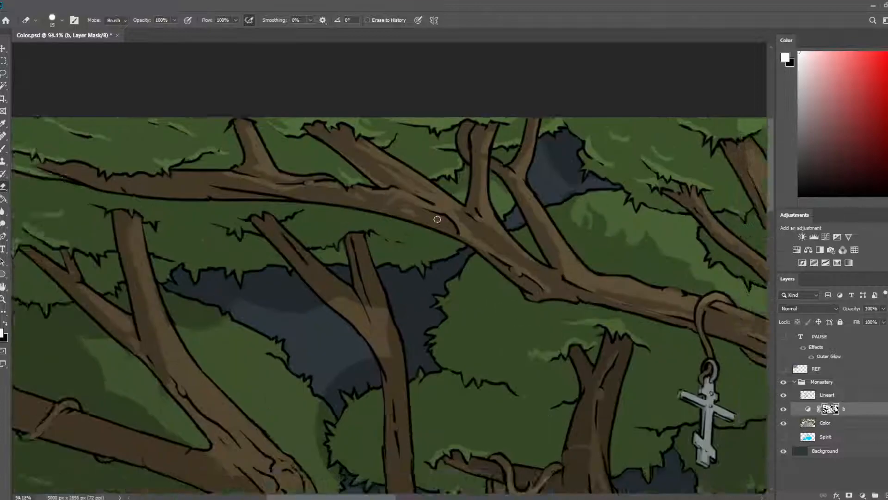
scroll(437, 220, "up", 1)
left_click_drag(306, 166, 554, 146)
key("b")
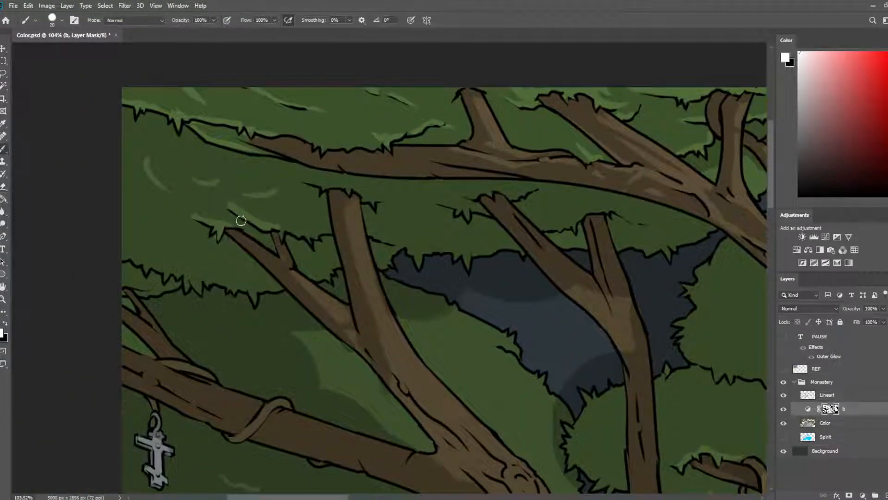
key("e")
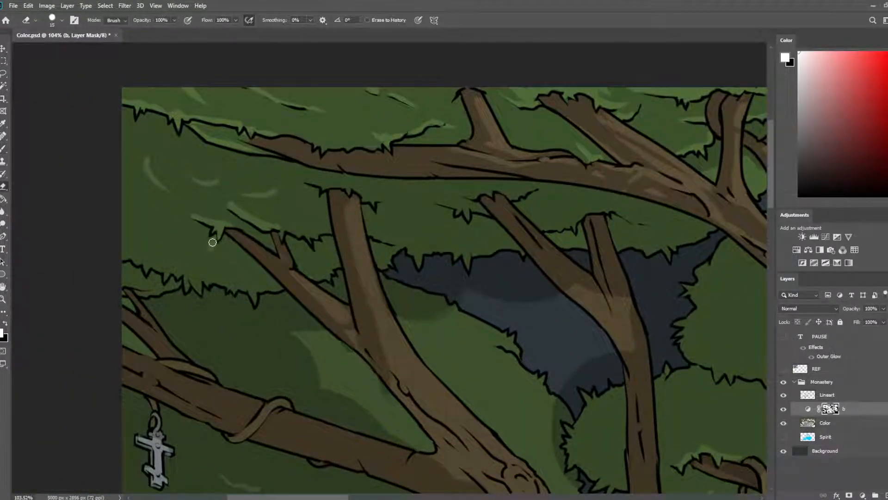
key("b")
key("e")
key("b")
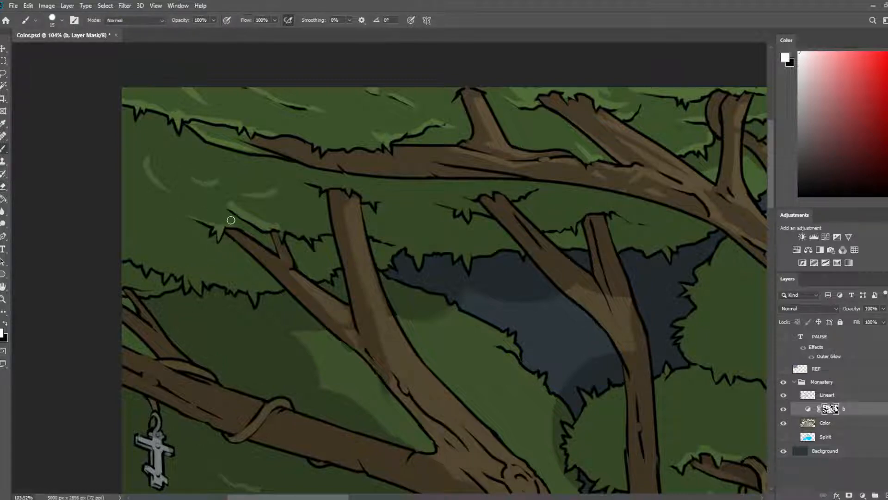
- Paint out two light streaks on the foliage above the forked side branch and add a thin curved one at the canvas edge
left_click_drag(146, 158, 169, 193)
left_click_drag(241, 192, 246, 194)
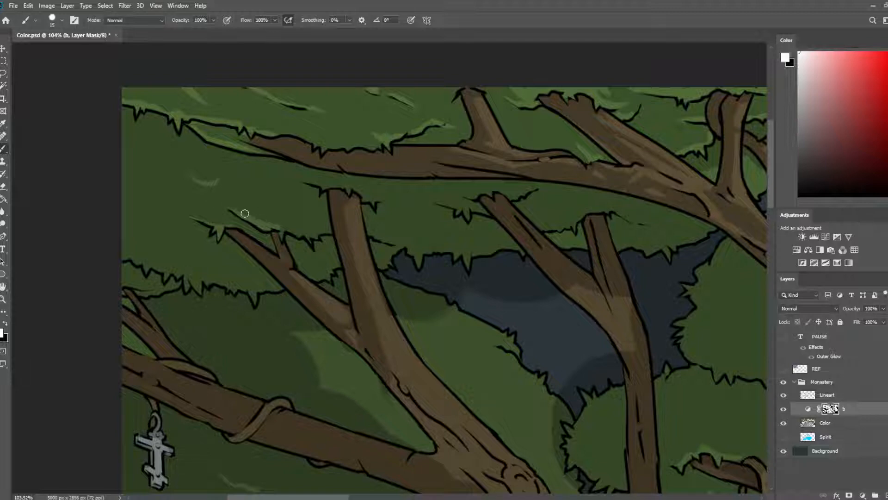
key("e")
left_click_drag(115, 187, 167, 181)
key("b")
- Extend the leaf-line highlight from the forked side branch to the upright branch and shape a curved tuft rising from it
key("e")
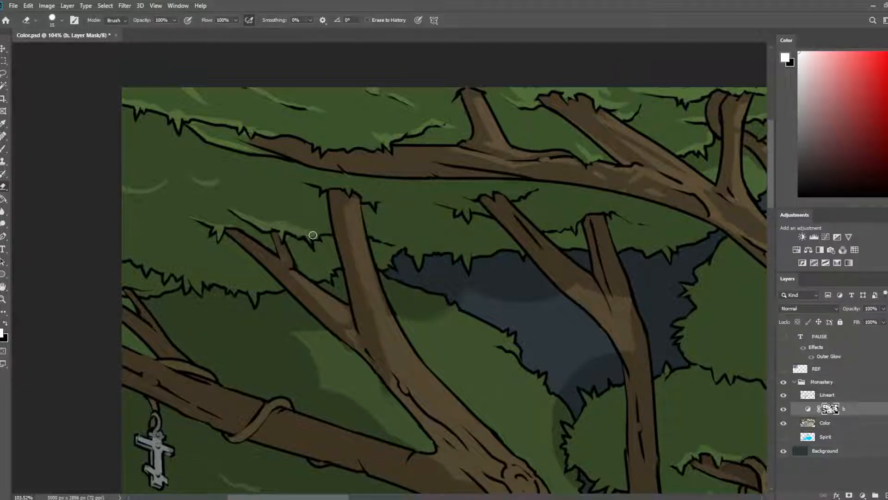
key("b")
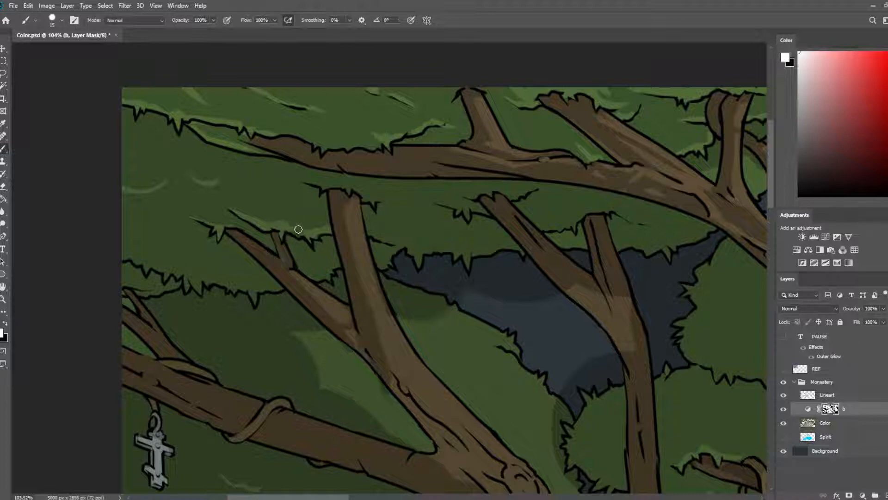
key("e")
key("b")
mouse_move(283, 192)
left_mouse_down()
mouse_move(285, 225)
mouse_move(279, 193)
left_mouse_up()
- Highlight the jagged lower foliage edge near the canvas side and carve it into a thin rim with a curved tuft
key("e")
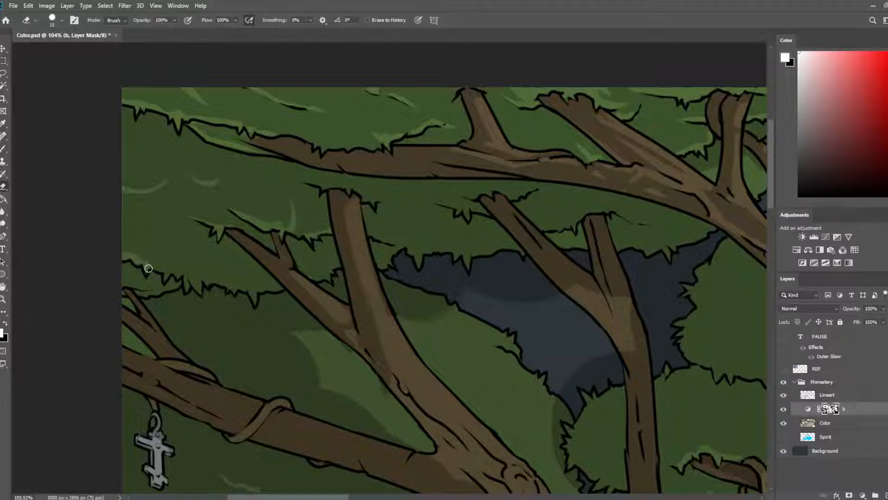
left_click_drag(148, 269, 205, 276)
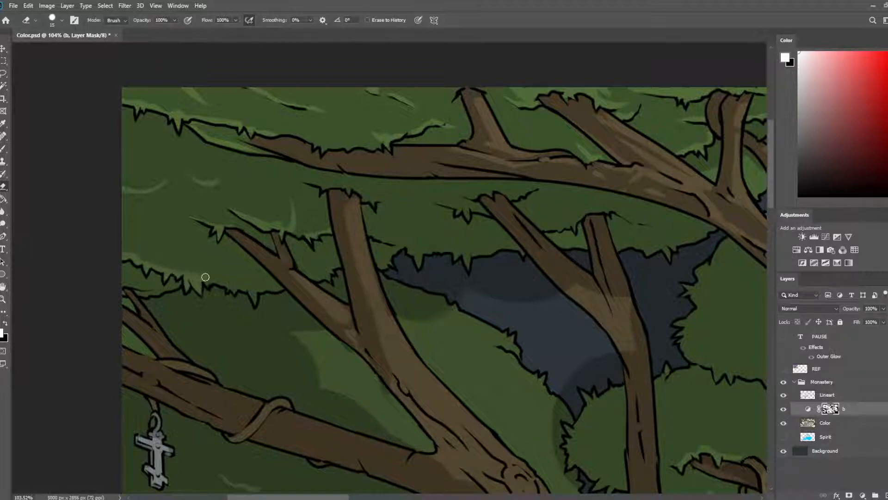
key("b")
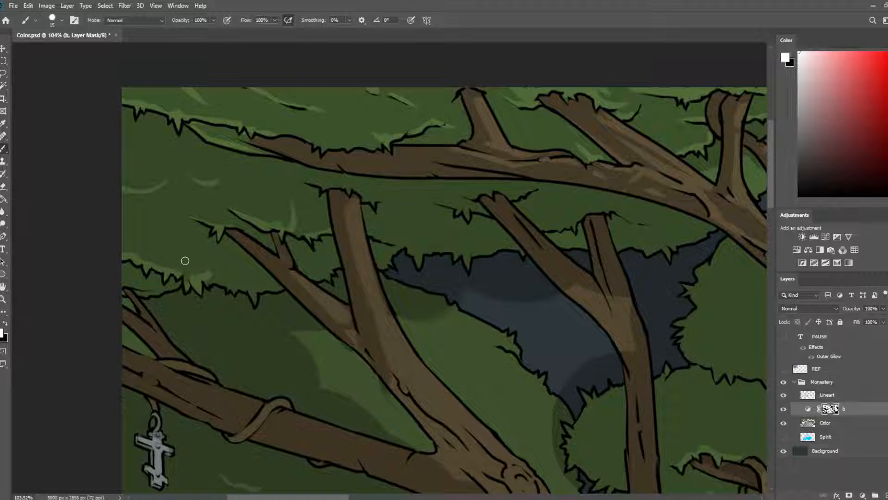
left_click_drag(182, 274, 186, 246)
key("e")
left_click_drag(199, 277, 233, 286)
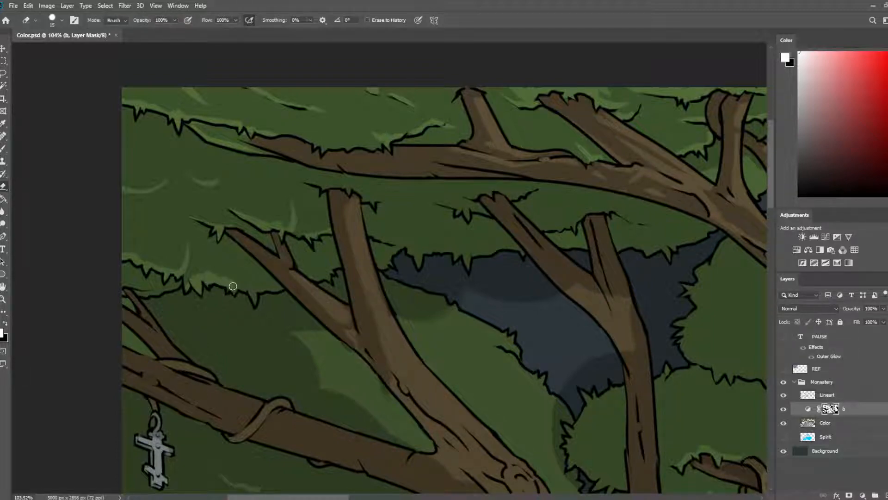
key("b")
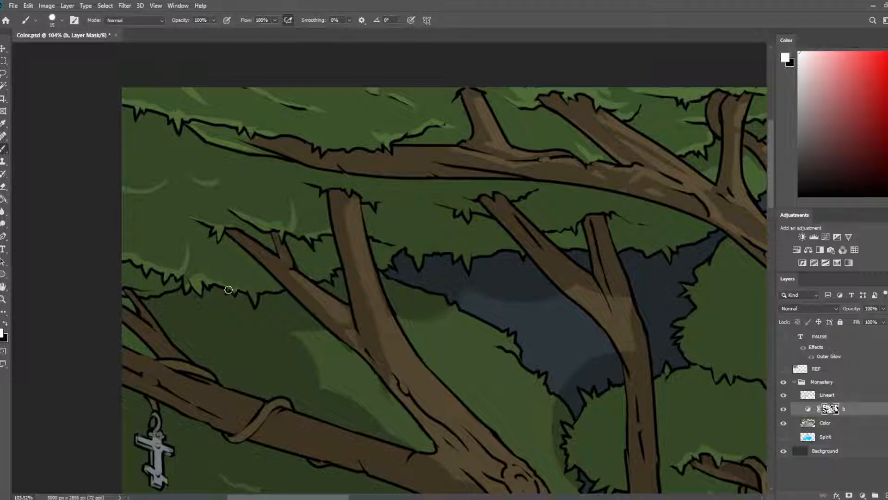
- Flip the canvas horizontally again and save the document
scroll(229, 290, "down", 10)
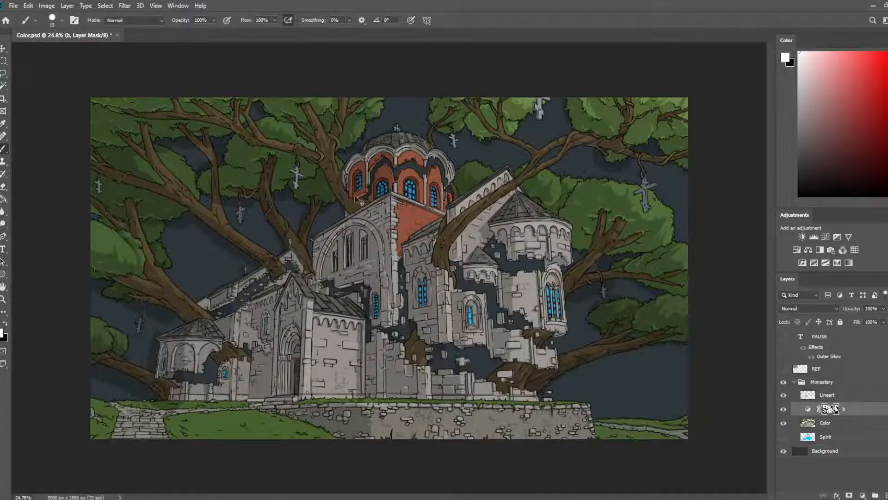
key("ctrl+f")
key("ctrl+s")
- Rework the light streaks on the foliage between the forked side branch and the canvas edge on layer b's mask
scroll(638, 184, "up", 4)
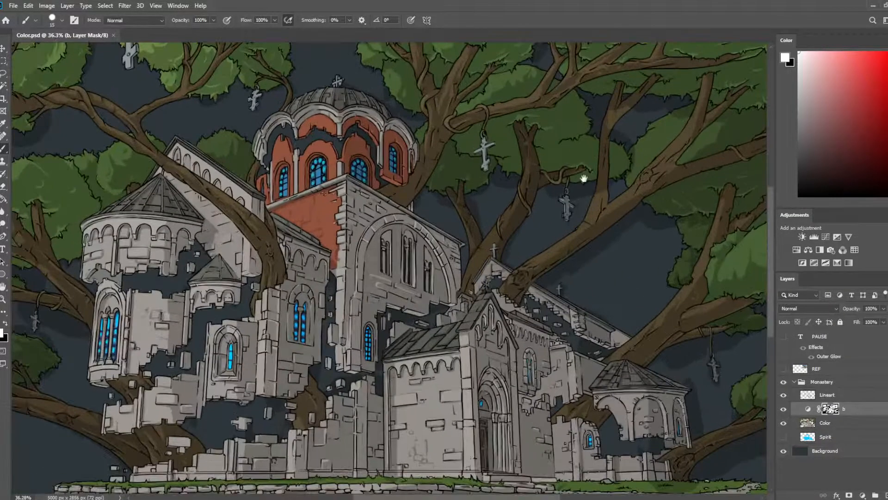
left_click_drag(584, 179, 396, 240)
scroll(684, 164, "up", 7)
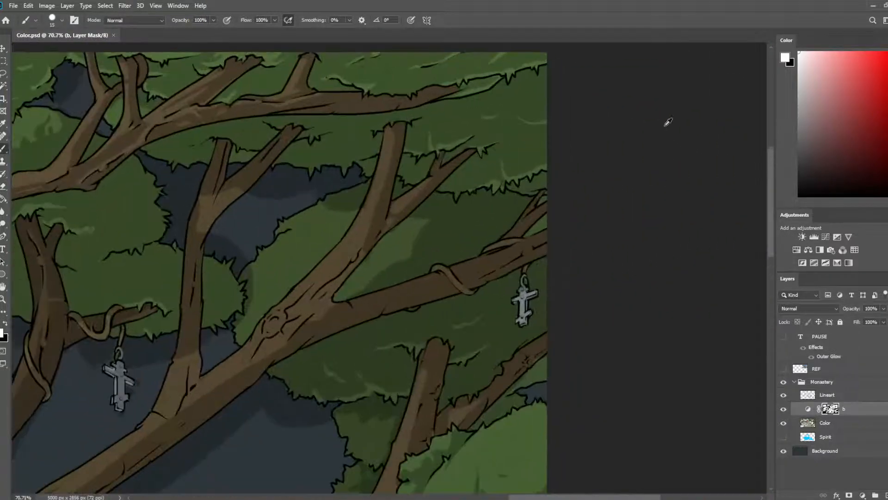
key("e")
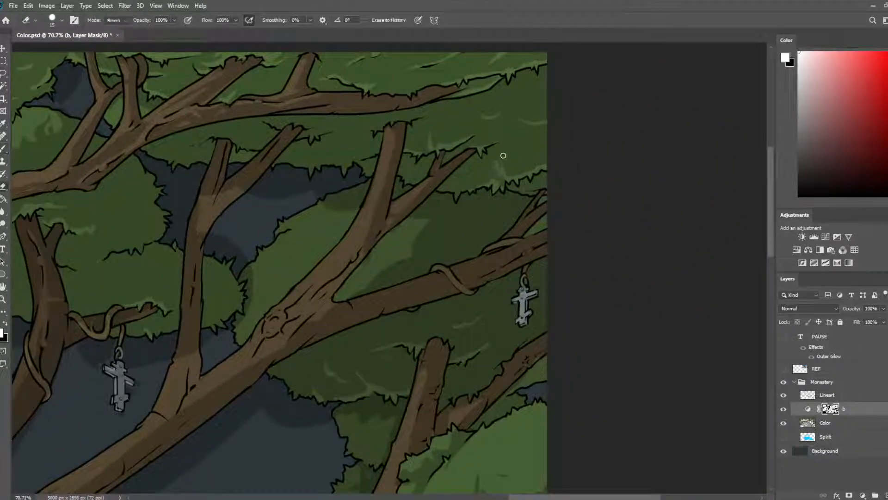
key("b")
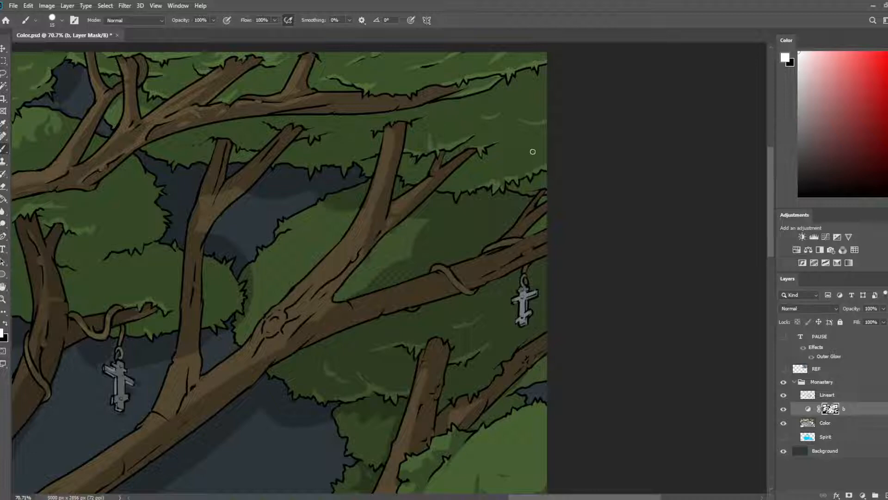
- Highlight the foliage in the crook of the upright branch and along the leaf rim above the neighbouring sky gap, trimming the strokes
key("e")
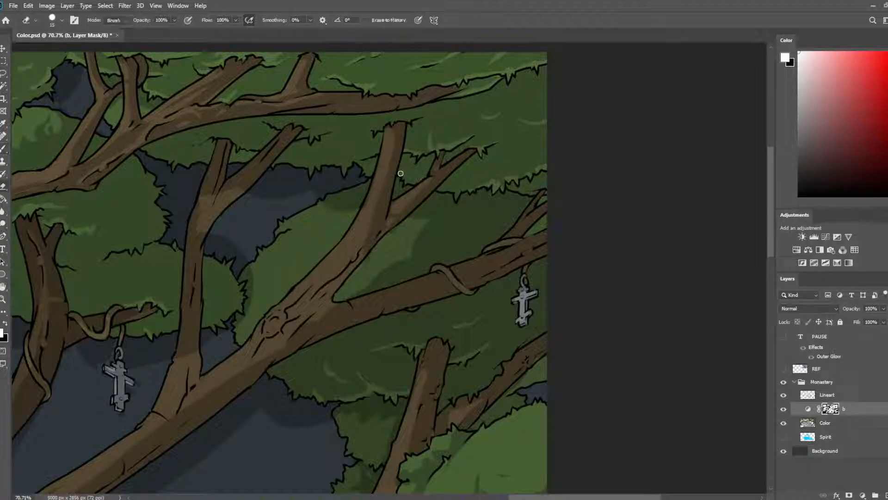
key("b")
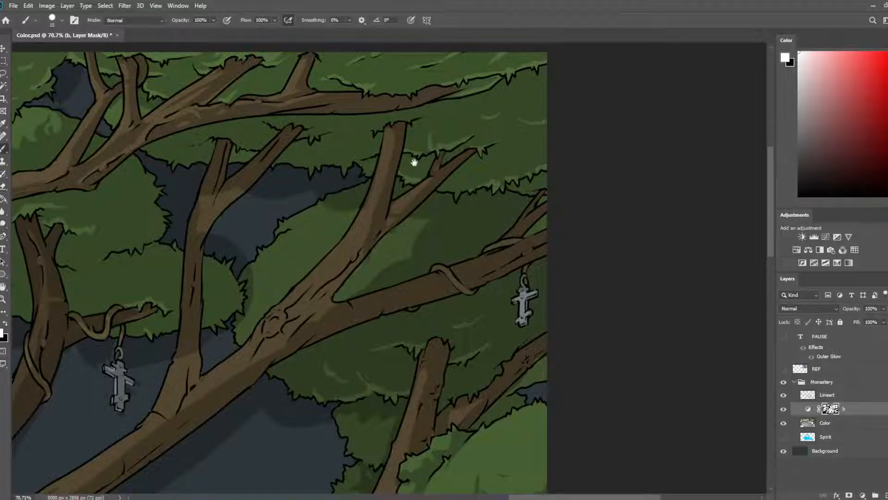
left_click_drag(413, 162, 587, 143)
key("e")
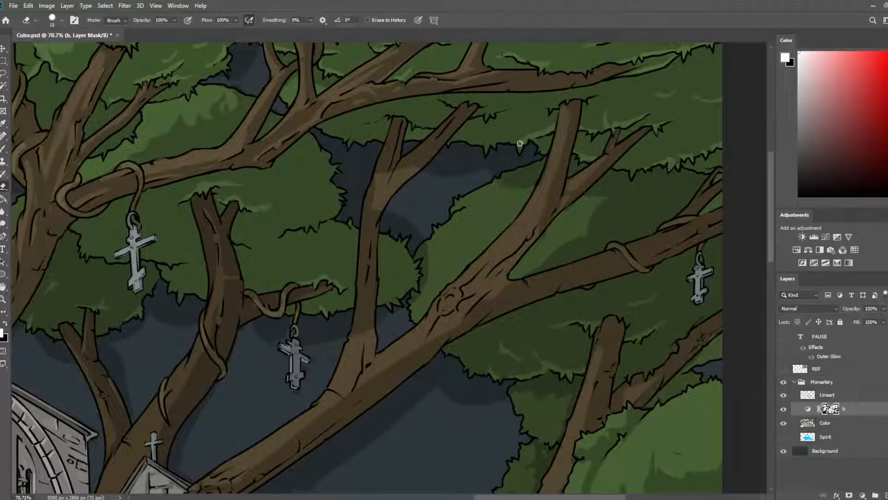
key("b")
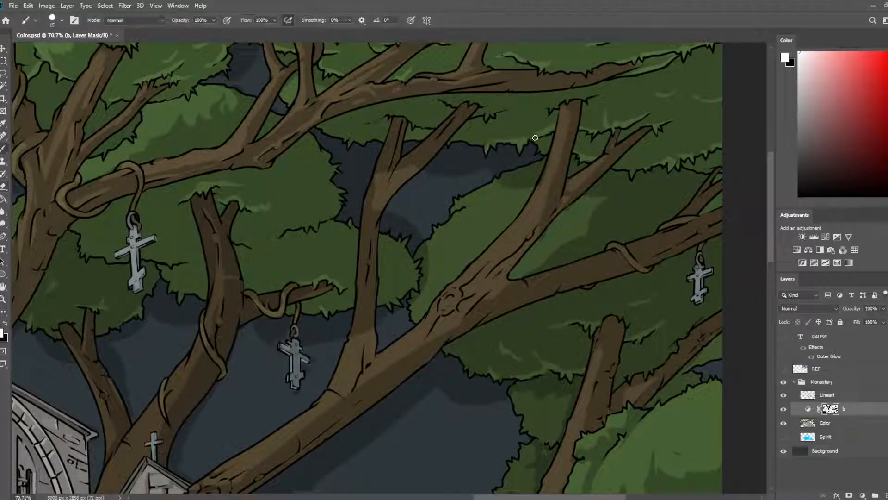
- Refine the thin light strokes on the leaf tufts around the longer fork's tip on the Y-shaped branch, on layer b's mask
key("e")
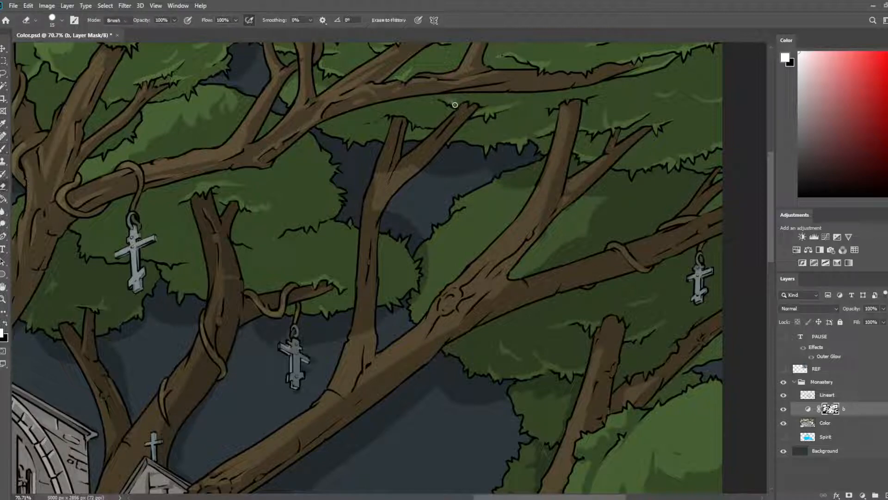
key("b")
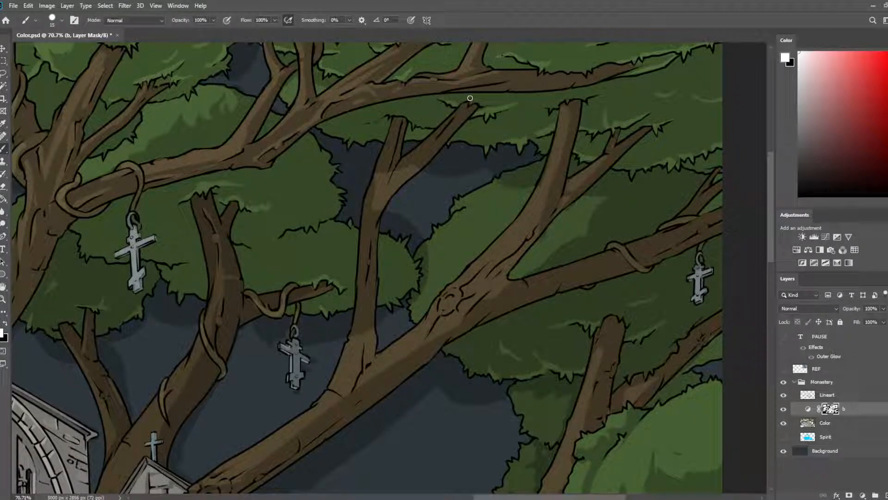
key("e")
key("b")
key("e")
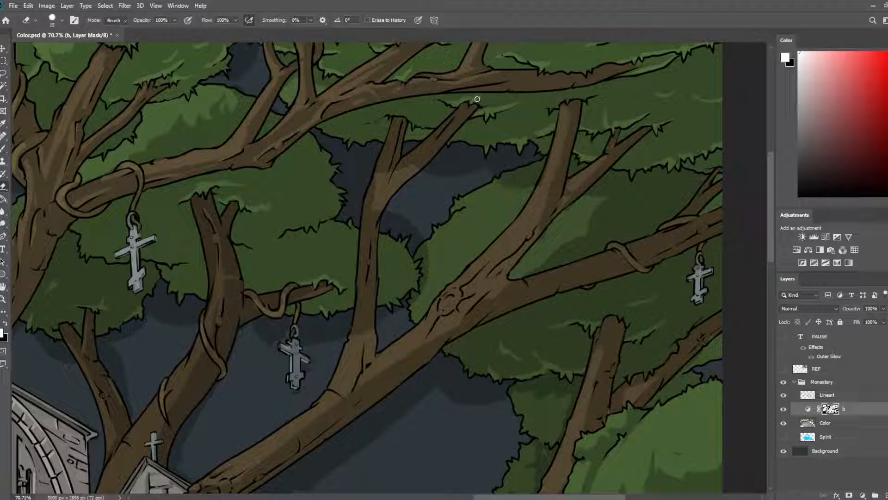
key("b")
key("e")
key("b")
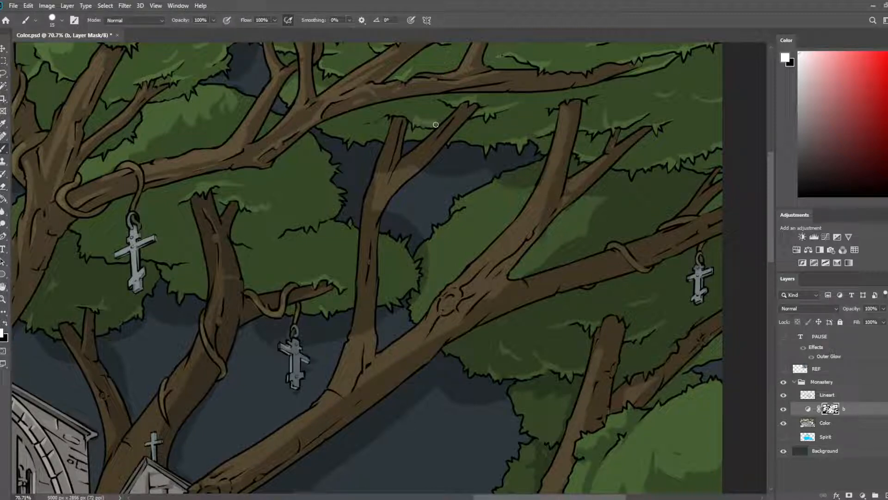
- Add and trim foliage highlights around the shorter fork's tip and along the leaves between the two forks
key("e")
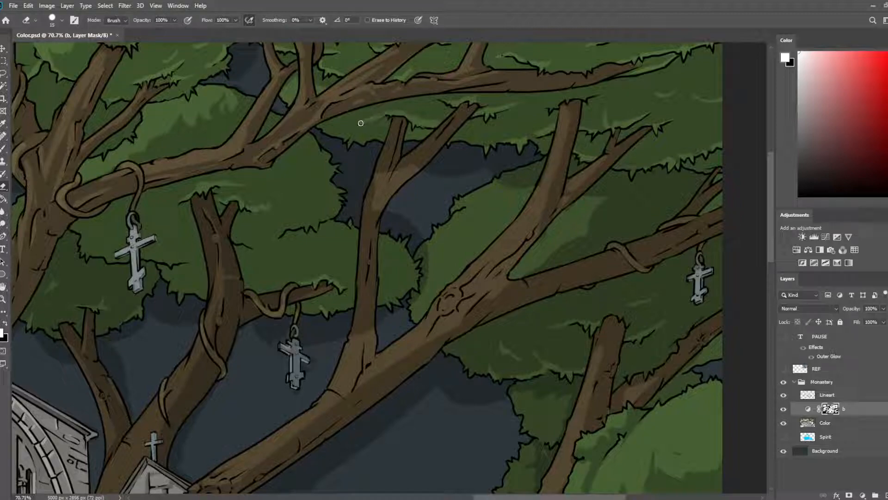
key("b")
key("e")
key("b")
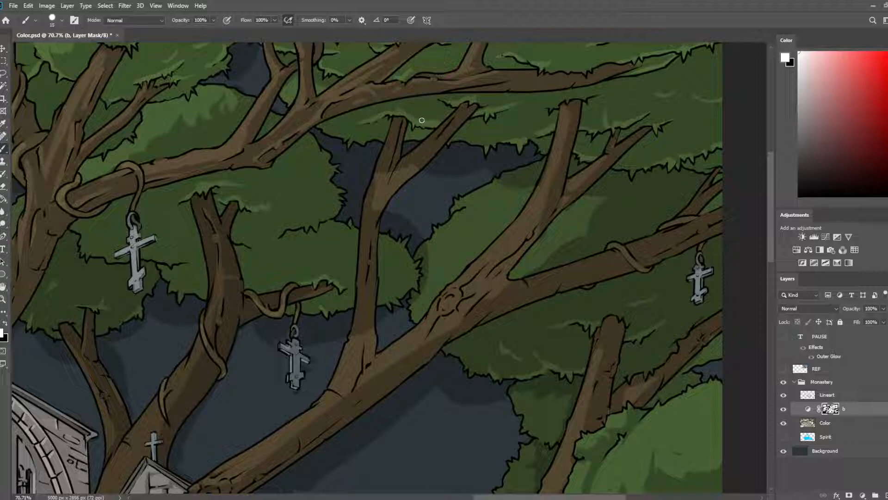
key("e")
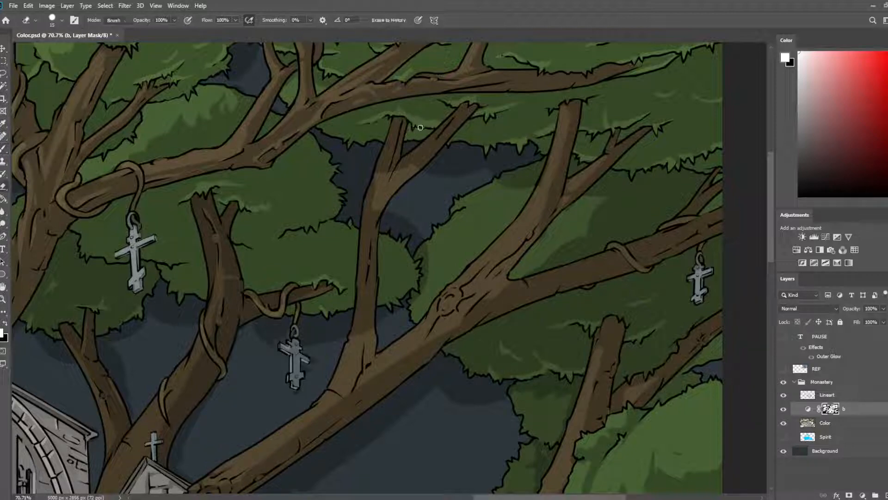
key("b")
key("e")
key("b")
- Replace the curved streak on the foliage near the canvas edge with a diagonal light streak above the side branch's tip
mouse_move(594, 124)
left_mouse_down()
mouse_move(553, 174)
mouse_move(542, 211)
left_mouse_up()
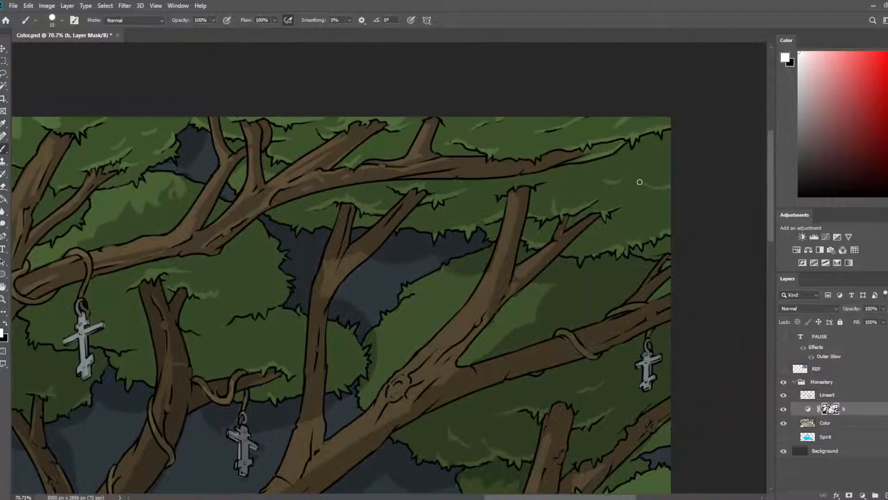
key("e")
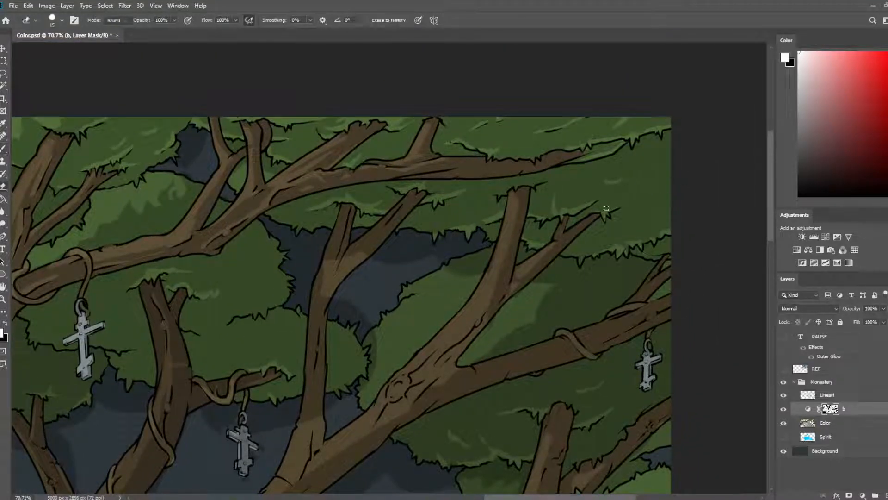
key("b")
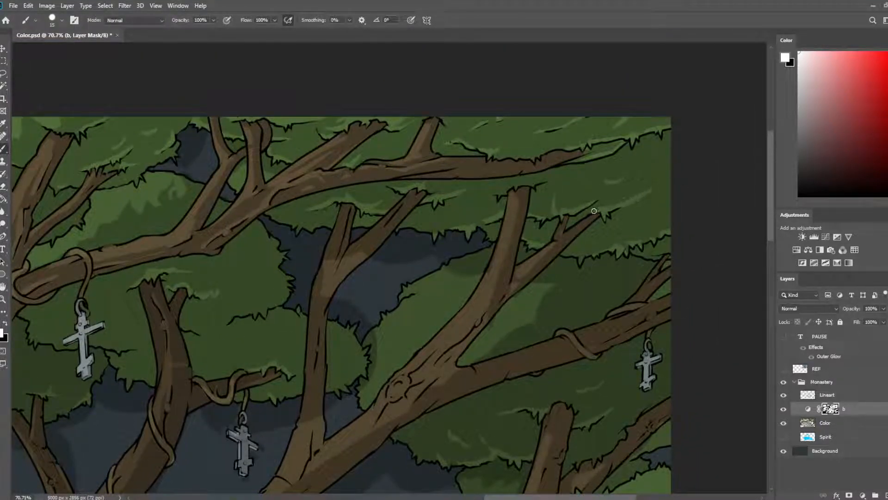
key("e")
key("b")
key("e")
key("b")
- Flip the canvas horizontally and save the document
scroll(661, 129, "down", 4)
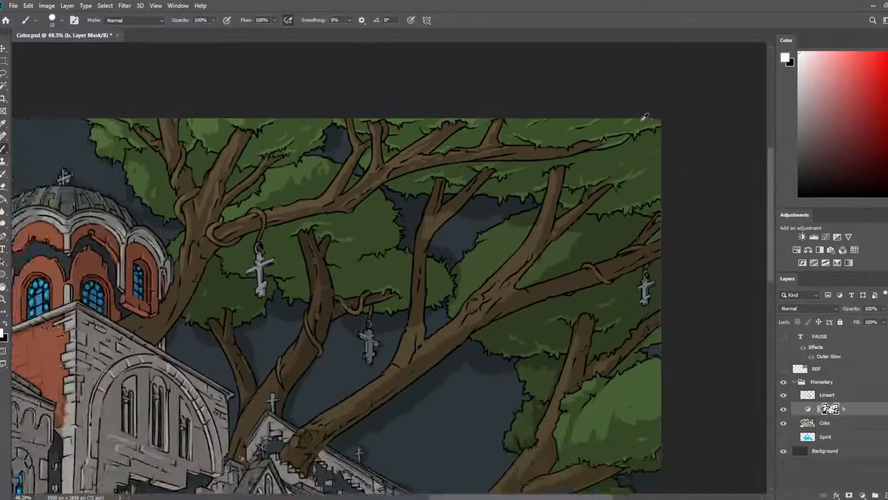
scroll(579, 165, "left", 10)
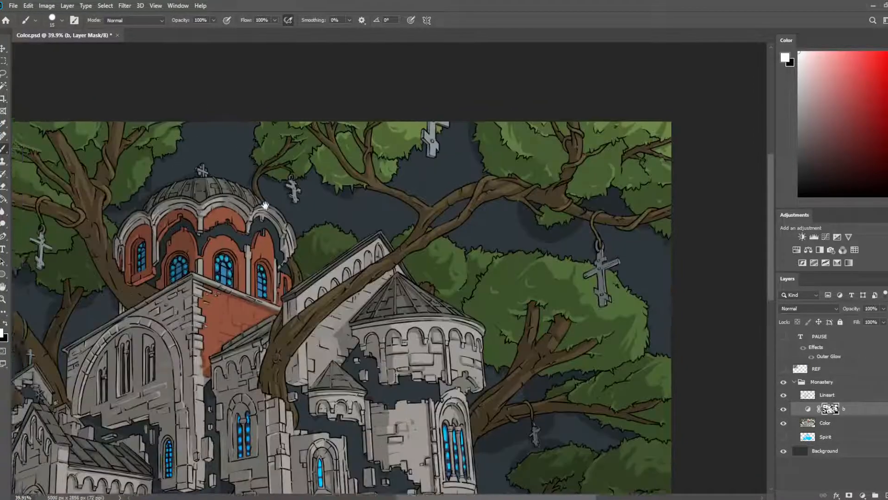
scroll(134, 188, "up", 3)
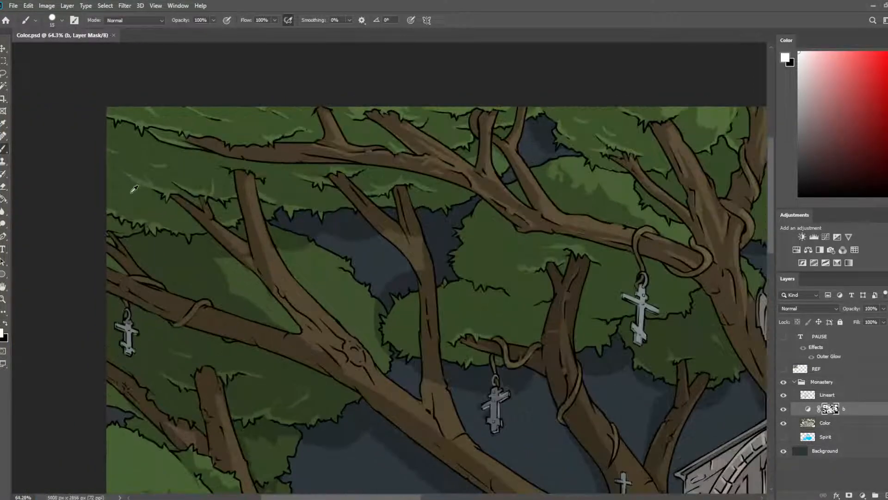
- With shading layer b hidden, correct the base colours around the thin forked twig at the canvas edge on the Color layer, then reactivate b's mask
left_click_drag(174, 295, 244, 228)
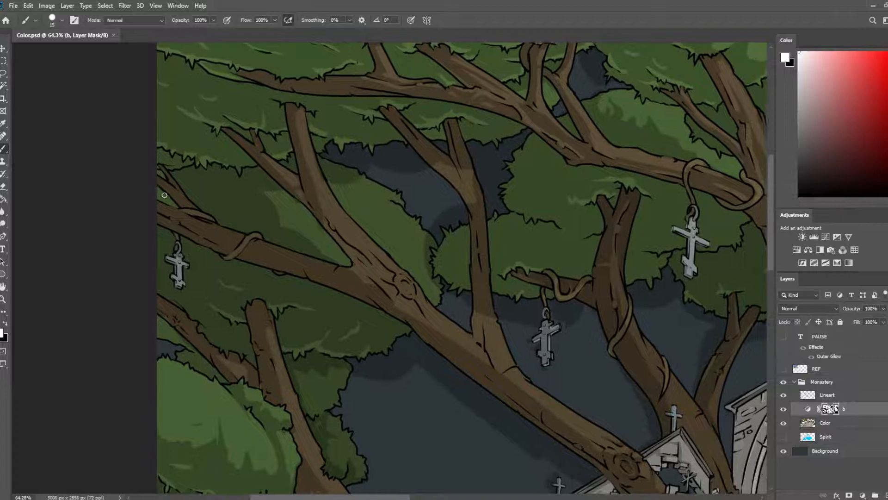
left_click(164, 195)
left_click(803, 423)
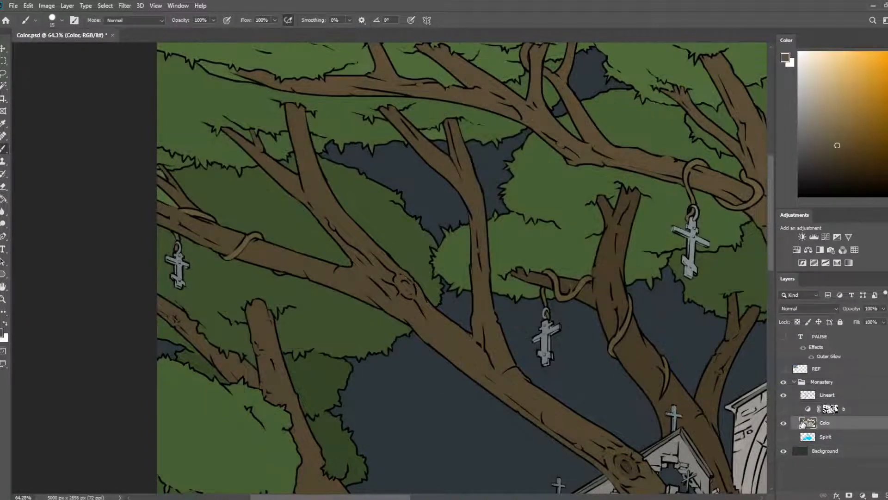
left_click(163, 199, "alt")
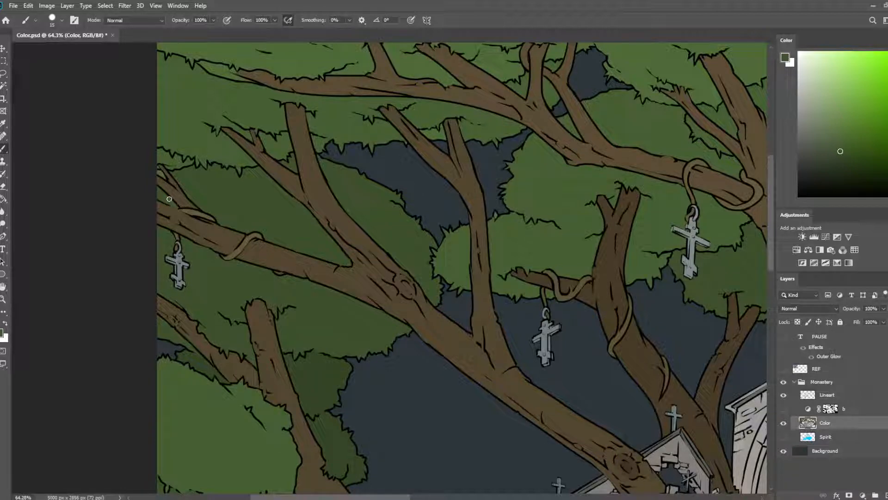
left_click(178, 197, "alt")
left_click(182, 179, "alt")
left_click(783, 409)
left_click(831, 407)
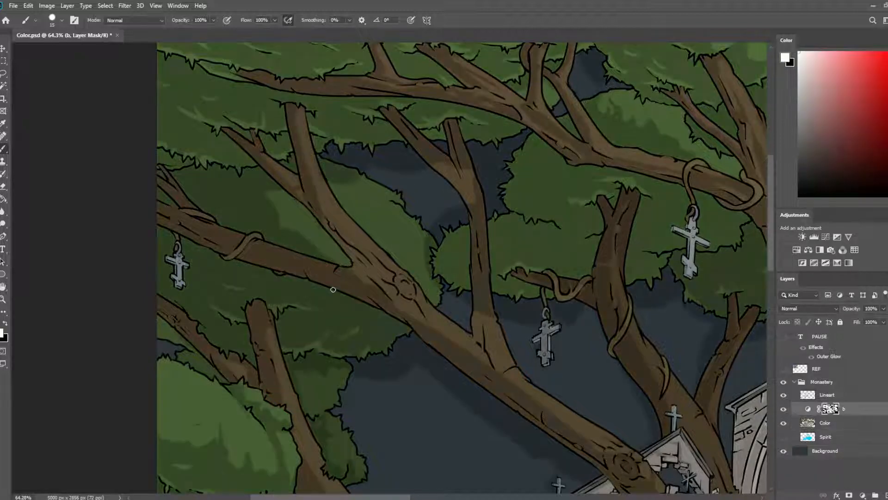
- Rework the lit foliage patch in the crook of the upright branch with diagonal light and shadow strokes
key("e")
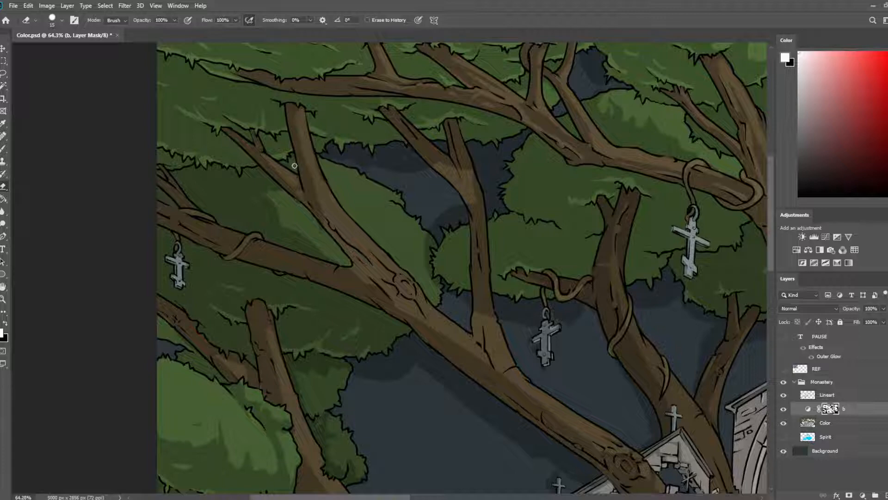
key("b")
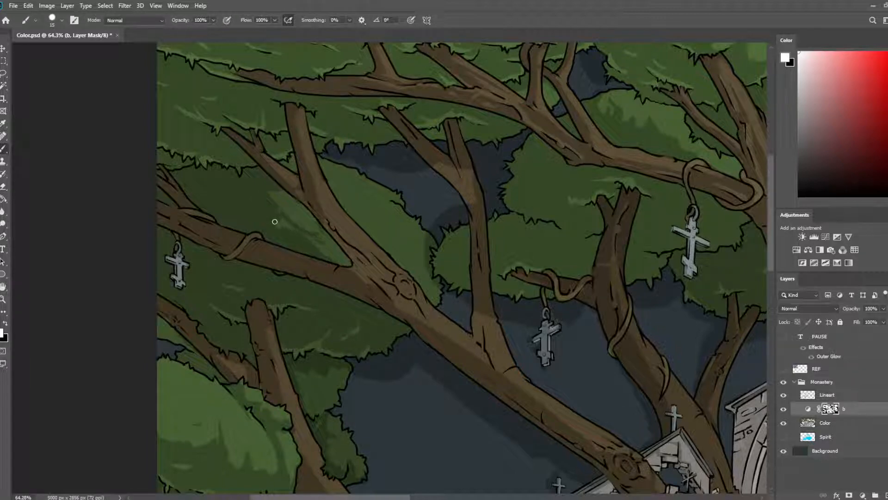
mouse_move(284, 212)
left_mouse_down()
mouse_move(347, 261)
mouse_move(328, 239)
mouse_move(333, 243)
mouse_move(300, 226)
left_mouse_up()
key("e")
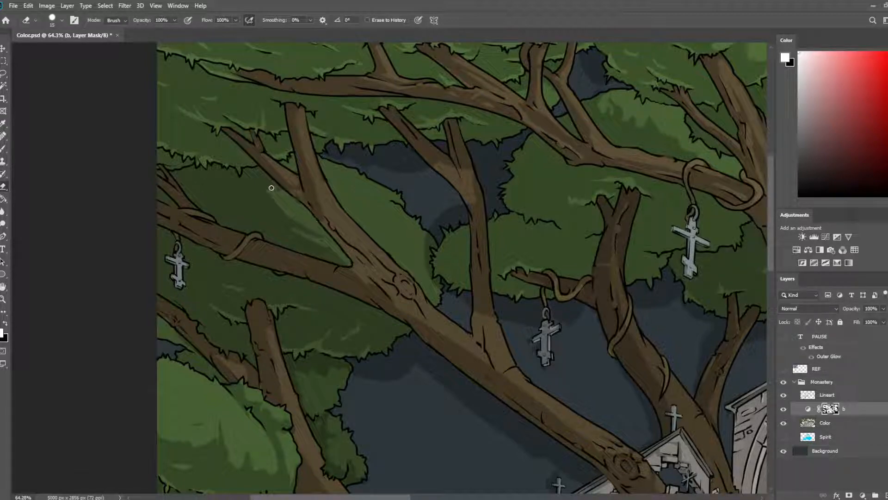
- Flip the canvas horizontally to work on the mirrored view of the foliage
key("ctrl+shift+h")
left_click_drag(694, 259, 482, 234)
left_click_drag(722, 203, 333, 199)
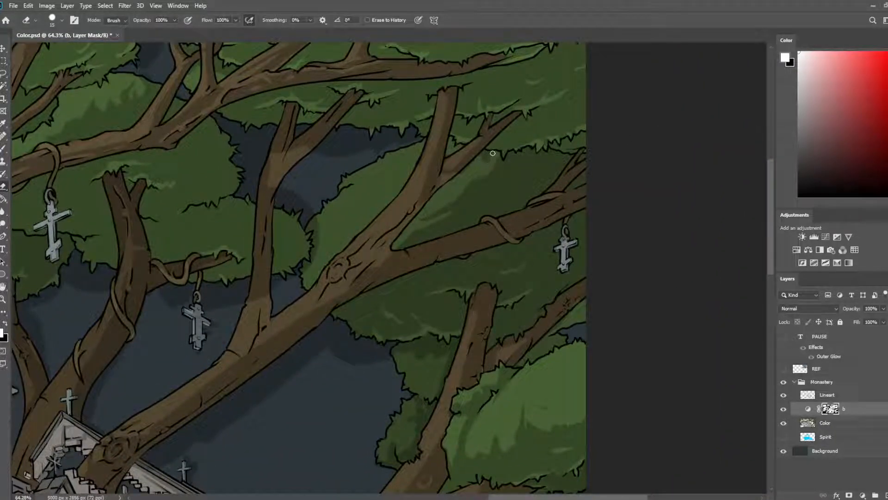
- Shape the shadow edge of the lit foliage between the upright branch and the thick lower branch into leafy tufts
mouse_move(493, 153)
left_mouse_down()
mouse_move(481, 171)
mouse_move(494, 148)
mouse_move(509, 149)
left_mouse_up()
key("b")
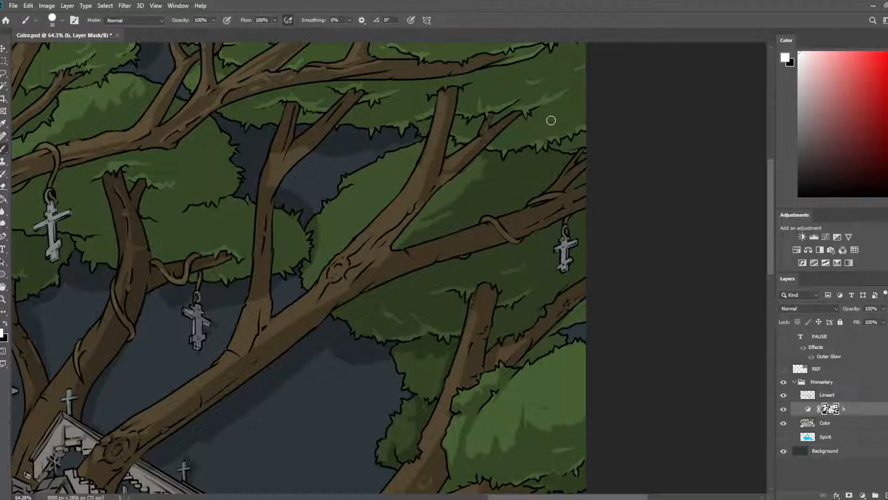
key("e")
left_click_drag(465, 177, 501, 169)
key("b")
key("e")
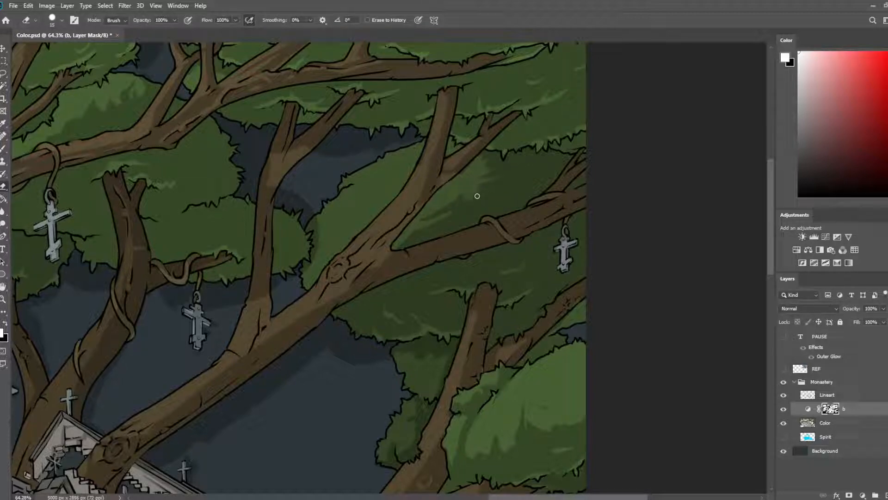
key("b")
left_click_drag(468, 189, 479, 188)
key("e")
key("b")
- Shade the foliage along the leaf notch beside the sky gap and save the document
left_click_drag(345, 185, 380, 175)
key("e")
key("b")
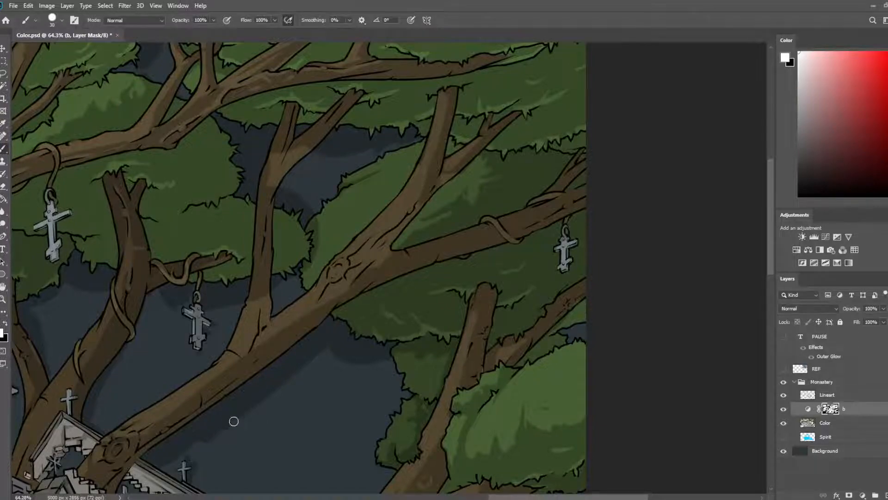
scroll(430, 273, "down", 8)
scroll(684, 160, "up", 5)
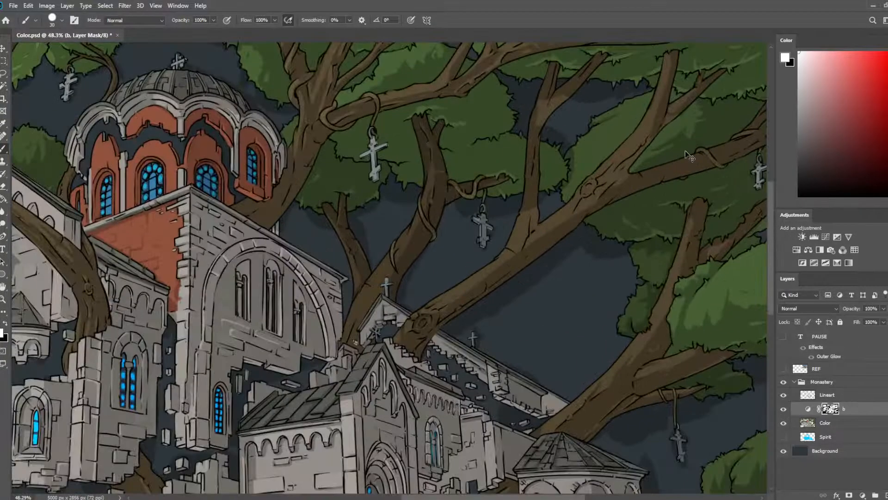
- Refine the light and shadow along the thick branch holding the hanging cross, highlighting the knot on its upper edge
scroll(689, 157, "up", 4)
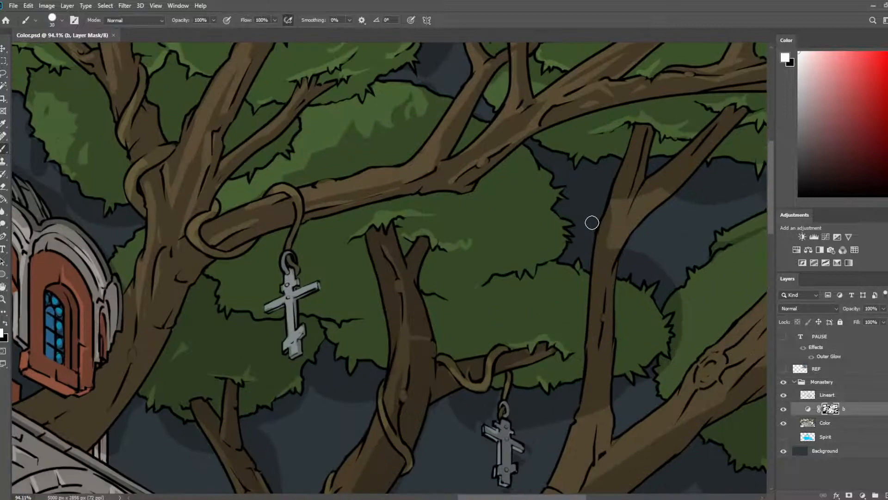
left_click_drag(358, 209, 443, 183)
key("e")
left_click_drag(345, 200, 445, 179)
key("b")
key("e")
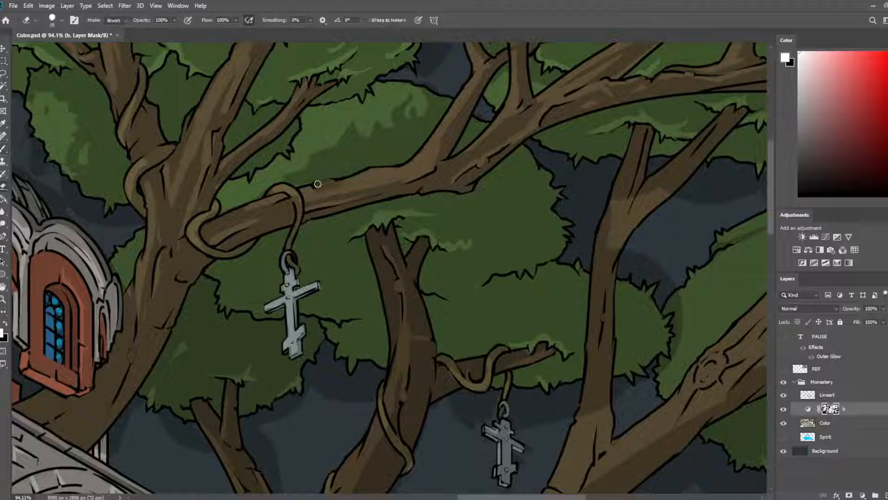
left_click_drag(317, 183, 506, 209)
- Lighten the foliage below the rope-wrapped branch, between the trunk and the hanging cross, with leafy strokes
left_click_drag(478, 244, 477, 168)
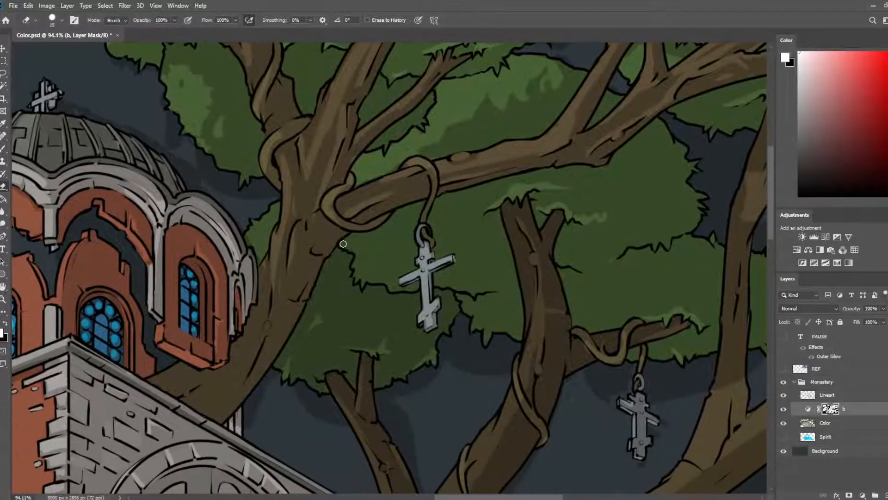
mouse_move(343, 244)
left_mouse_down()
mouse_move(358, 279)
mouse_move(367, 281)
mouse_move(357, 235)
mouse_move(379, 233)
mouse_move(418, 202)
mouse_move(373, 244)
mouse_move(371, 287)
mouse_move(388, 276)
mouse_move(390, 256)
mouse_move(357, 269)
mouse_move(390, 281)
left_mouse_up()
key("b")
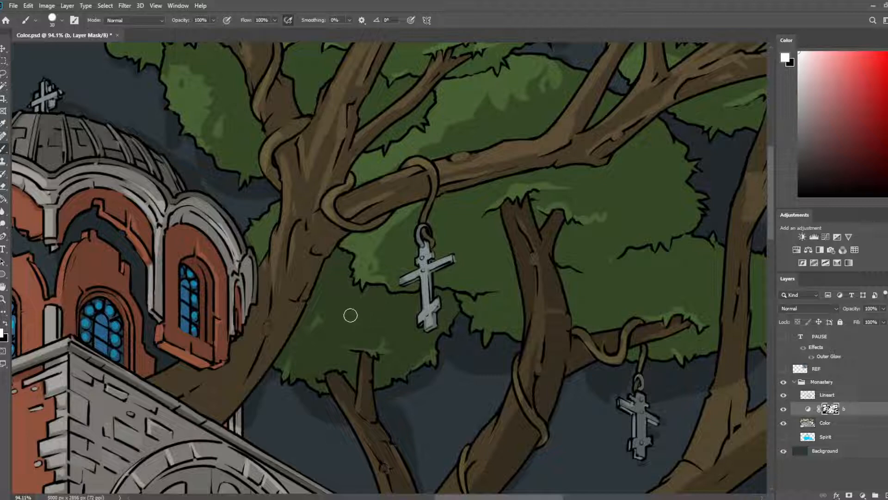
- Highlight the trunk's edge beside the dome and its base above the stone roof, trimming with shadow
key("e")
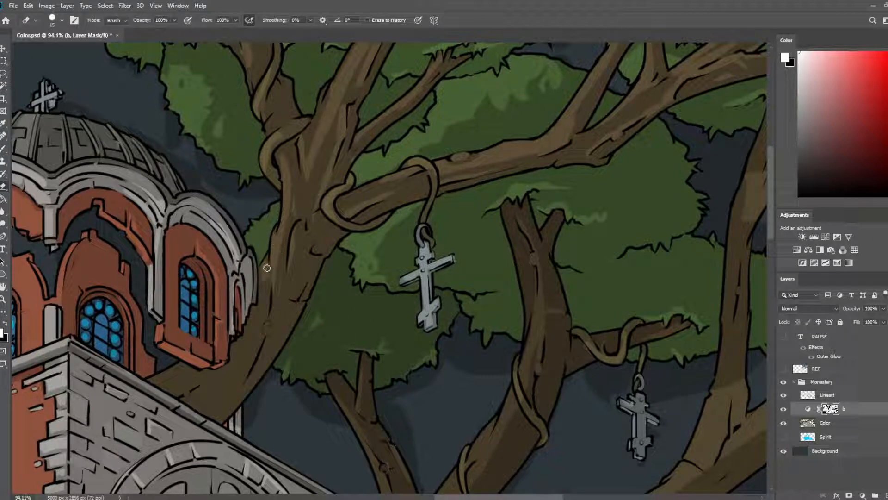
left_click_drag(261, 328, 413, 193)
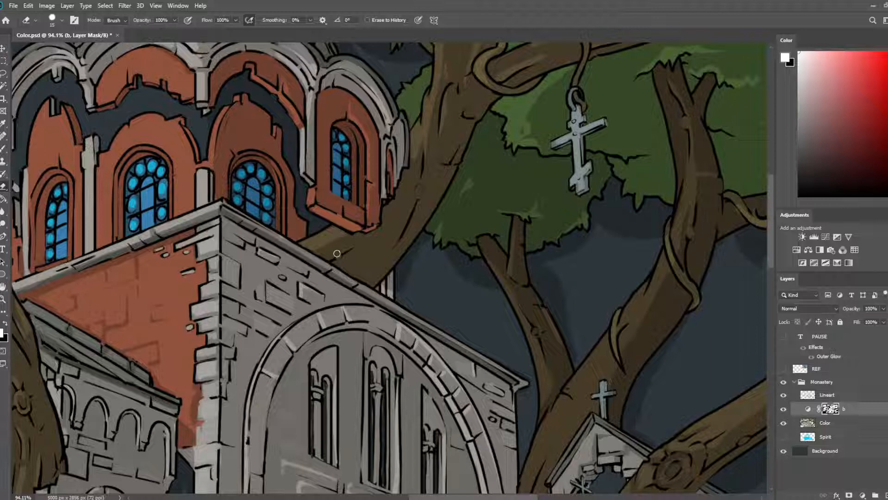
key("b")
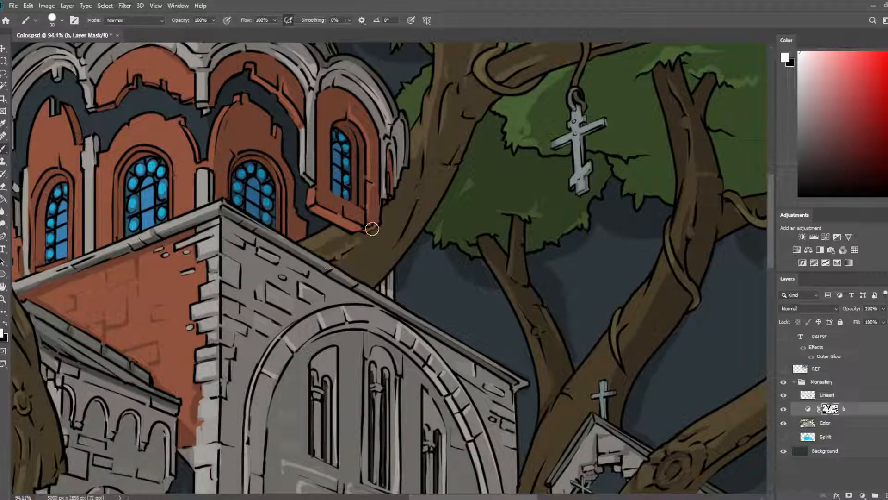
left_click_drag(460, 197, 423, 232)
- Highlight the bark and small knot on the trunk beside the dome's side window
key("e")
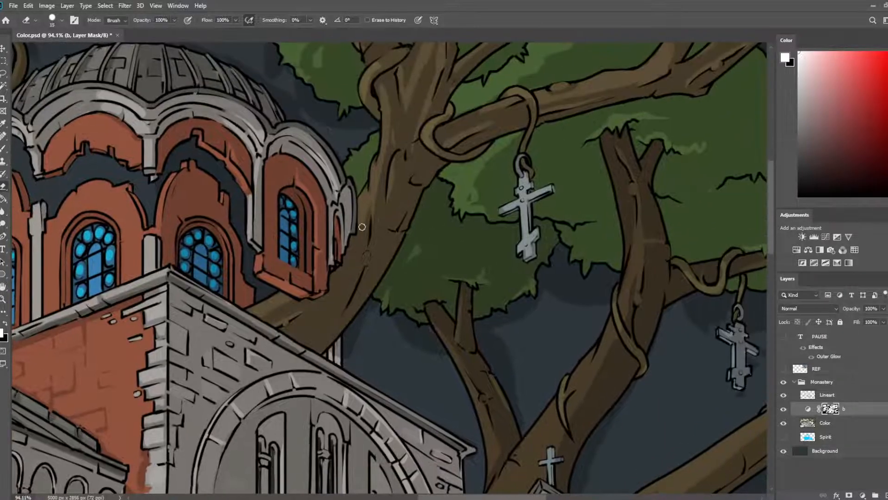
mouse_move(361, 227)
left_mouse_down()
mouse_move(359, 256)
mouse_move(366, 253)
mouse_move(335, 322)
mouse_move(346, 271)
mouse_move(336, 321)
mouse_move(367, 252)
left_mouse_up()
key("b")
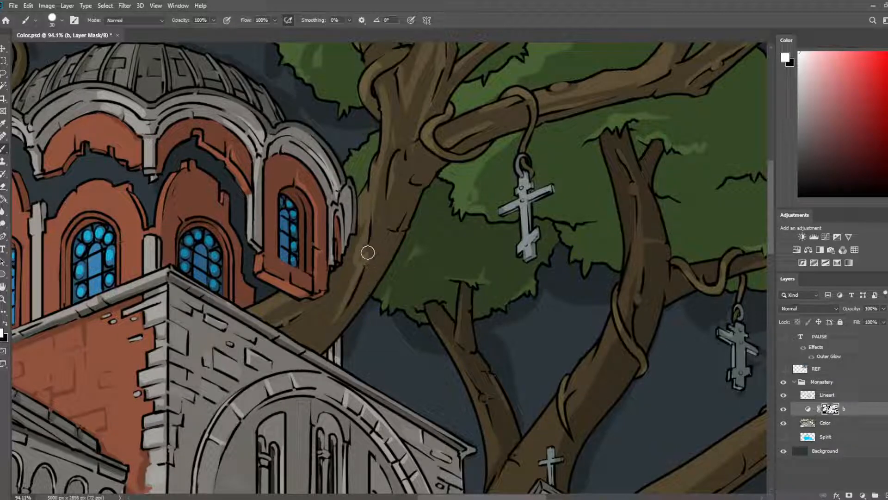
key("e")
left_click_drag(446, 233, 424, 278)
key("b")
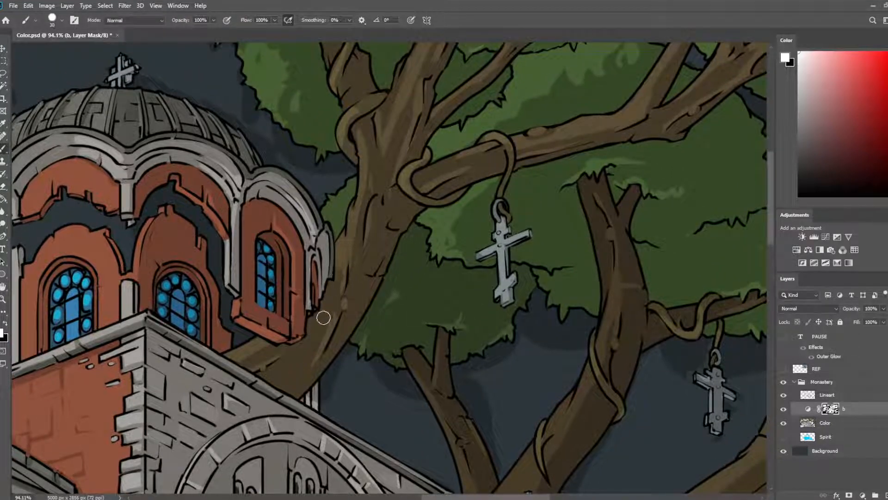
- Lighten the foliage along the trunk's edge, between the bark and the hanging cross, and trim the light with shadow
key("e")
left_click_drag(368, 270, 390, 230)
key("b")
key("e")
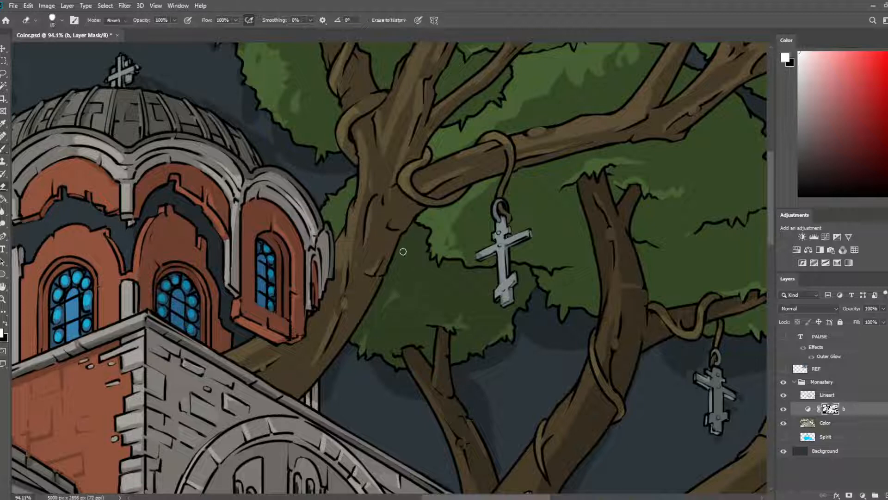
mouse_move(413, 247)
left_mouse_down()
mouse_move(398, 264)
mouse_move(424, 243)
left_mouse_up()
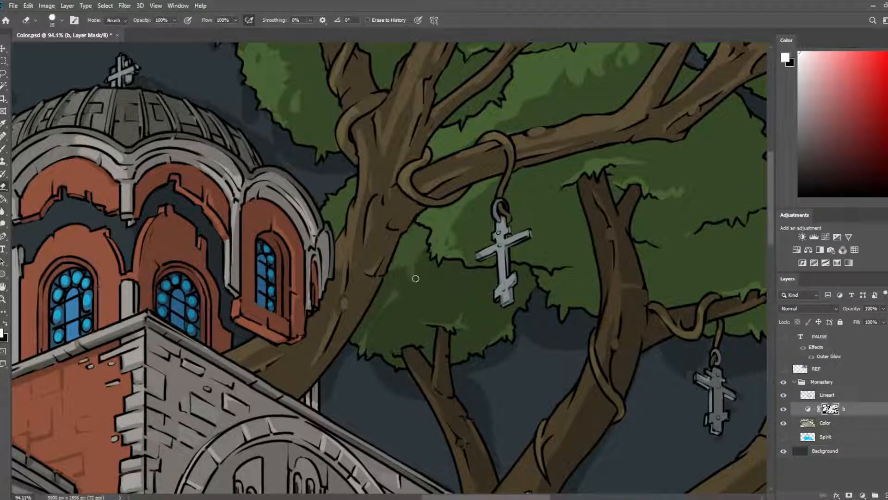
key("b")
mouse_move(433, 229)
left_mouse_down()
mouse_move(453, 225)
mouse_move(445, 236)
mouse_move(470, 257)
left_mouse_up()
left_click_drag(485, 228, 429, 256)
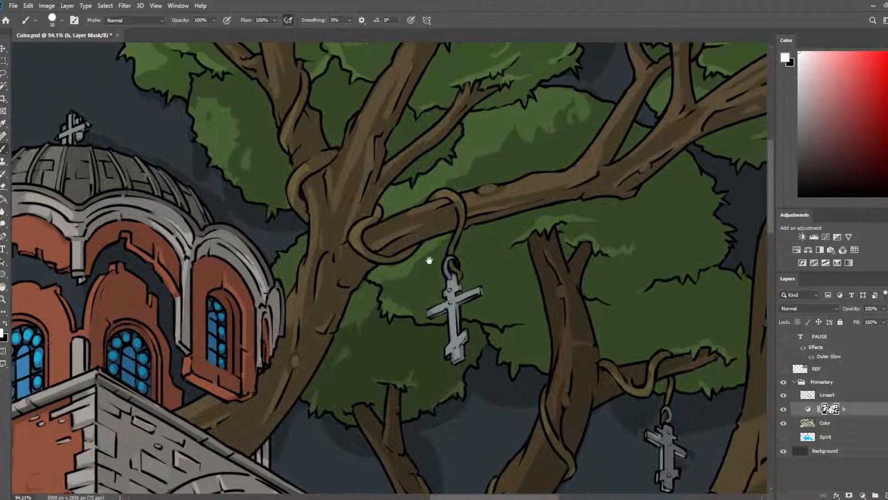
- Refine the leafy highlight directly beneath the rope coils on the thick branch
key("e")
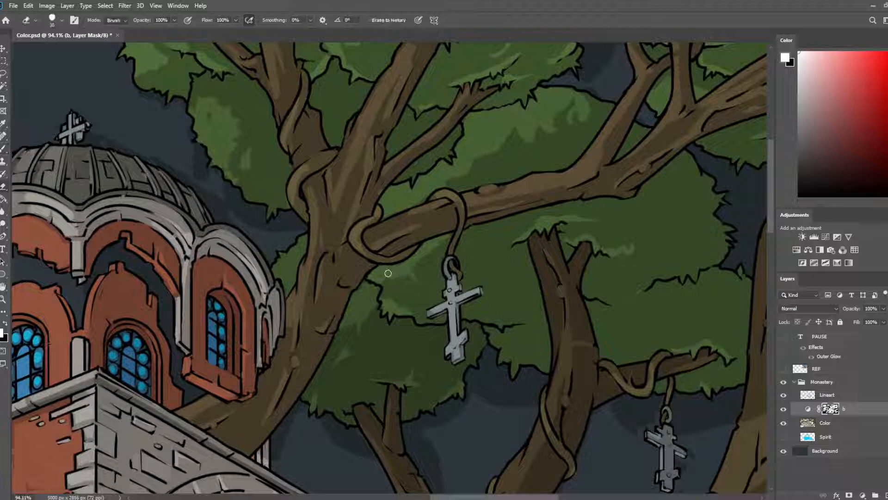
key("b")
key("e")
left_click_drag(383, 262, 394, 269)
key("b")
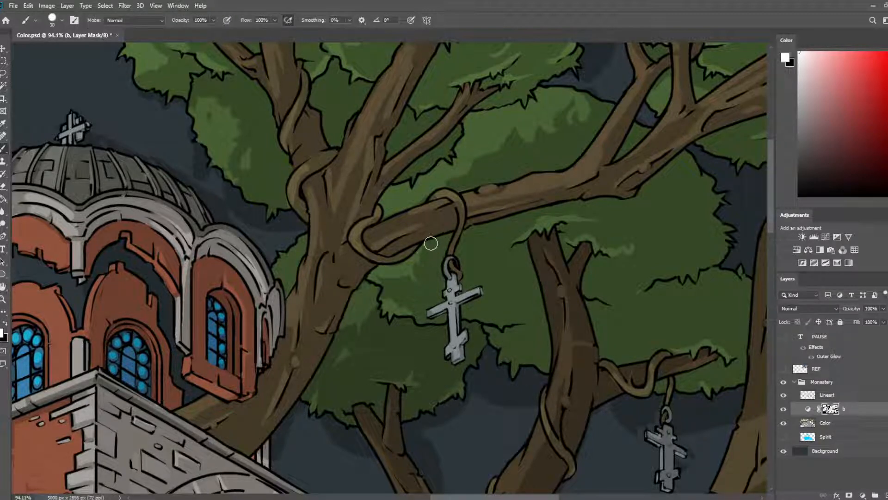
- Highlight the jagged lower edge of the foliage clump beyond the short forked trunk, adding upward leafy strokes
key("e")
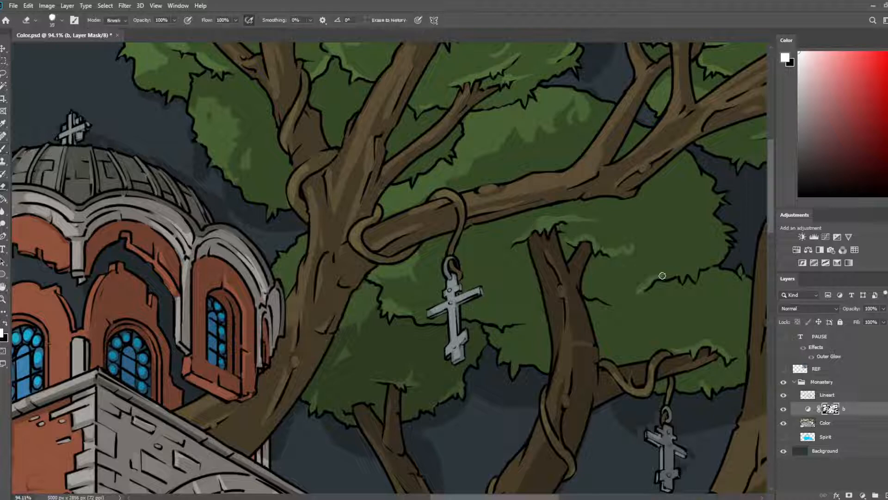
mouse_move(663, 276)
left_mouse_down()
mouse_move(681, 272)
mouse_move(681, 280)
mouse_move(731, 241)
left_mouse_up()
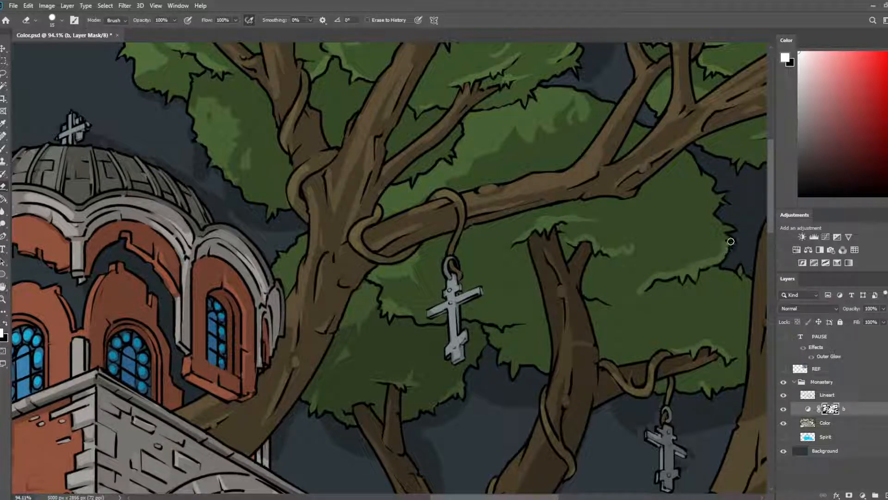
mouse_move(656, 275)
left_mouse_down()
mouse_move(641, 284)
mouse_move(664, 262)
mouse_move(680, 263)
left_mouse_up()
key("b")
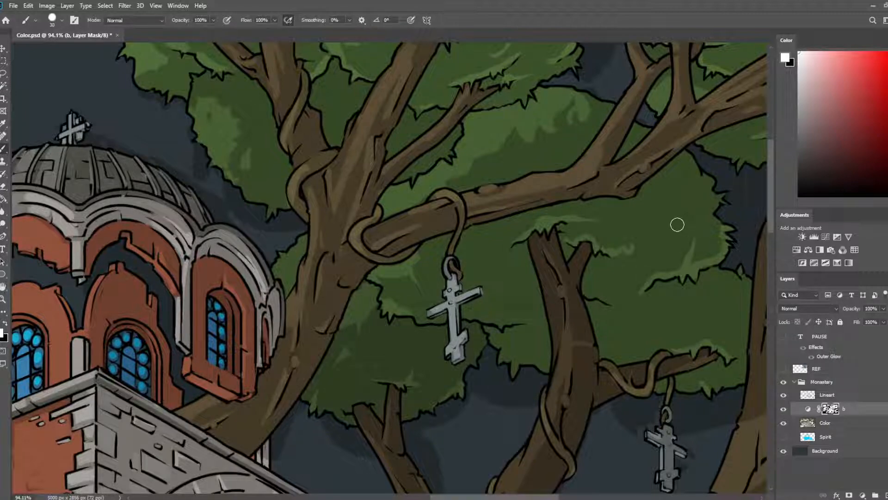
- Mirror the canvas view and touch up the foliage edges beside the slender forked trunk
scroll(460, 171, "down", 8)
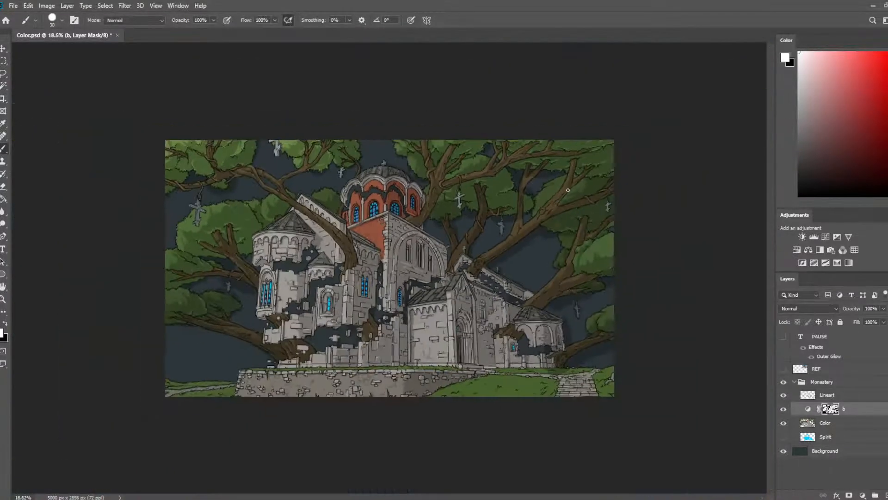
scroll(315, 222, "up", 5)
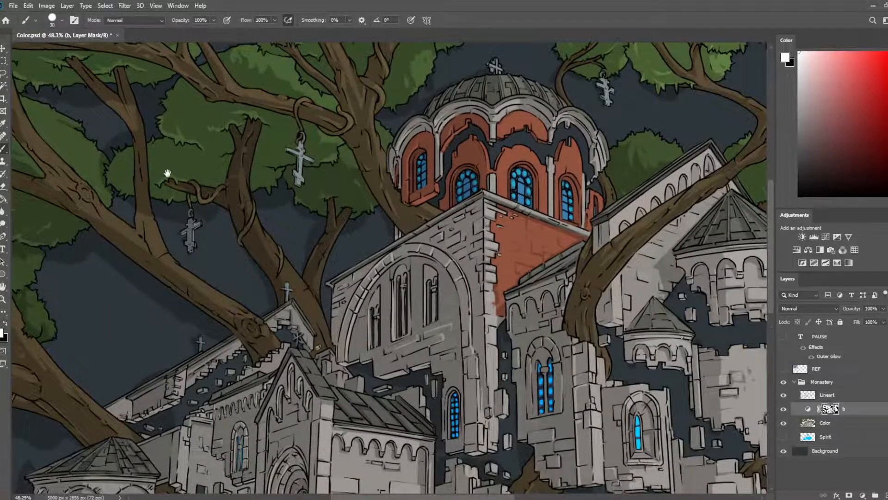
left_click_drag(168, 173, 238, 218)
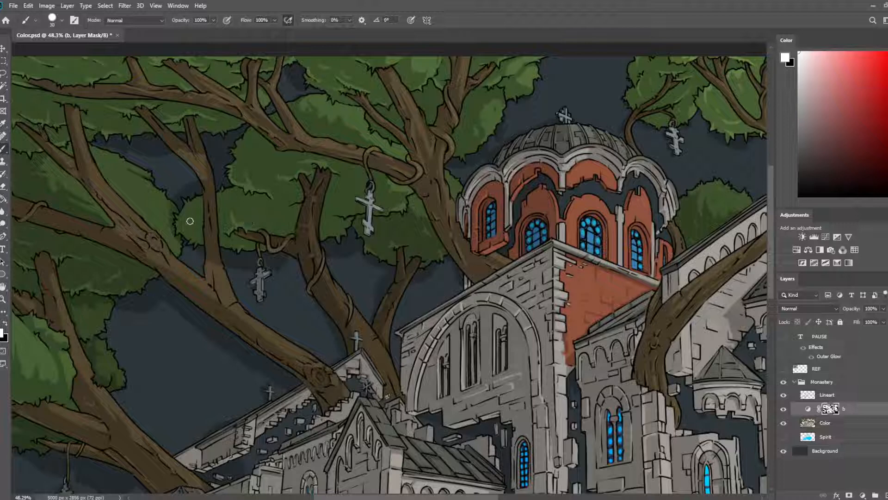
key("e")
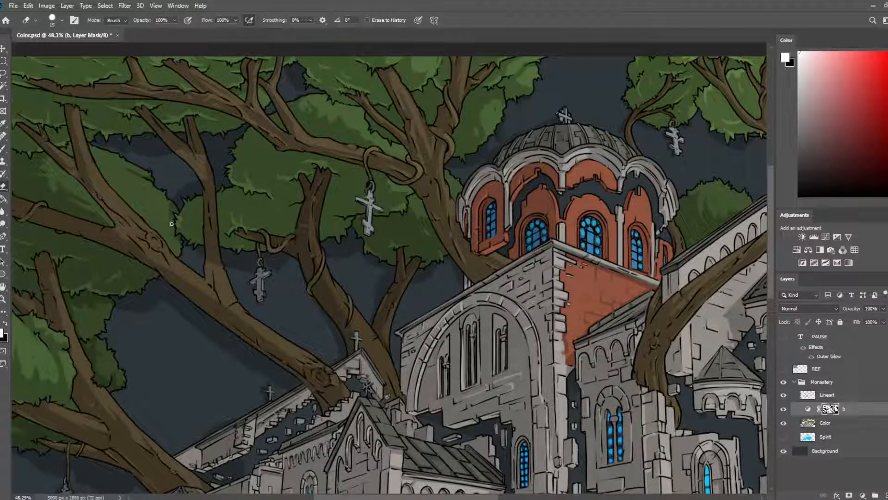
key("b")
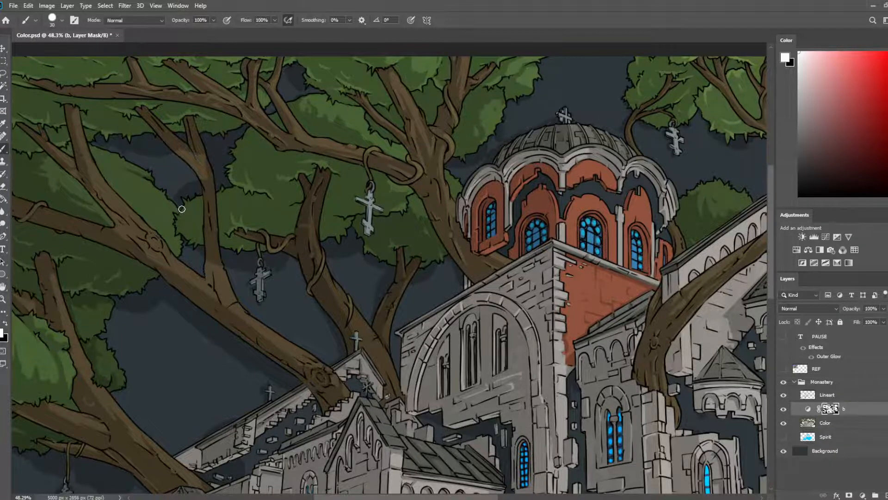
- Flip the canvas view back to its normal orientation and save the file
scroll(191, 201, "down", 8)
key("ctrl+s")
key("ctrl+shift+h")
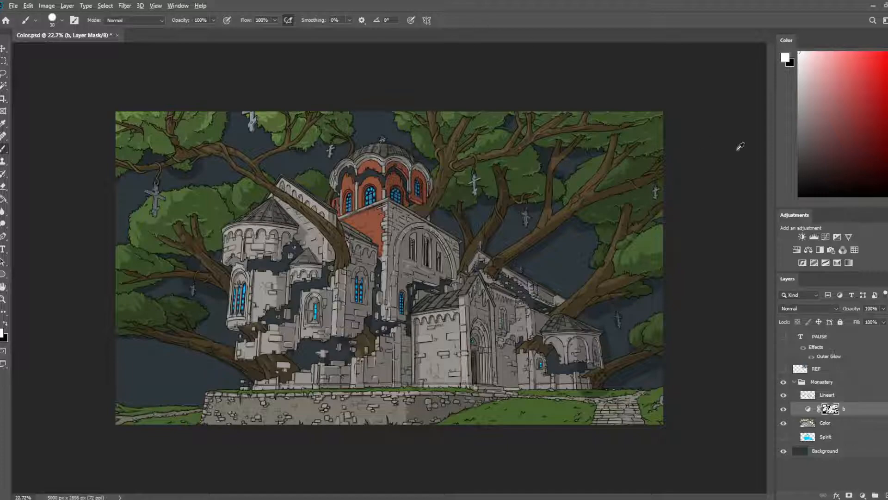
scroll(553, 165, "up", 3)
left_click_drag(596, 158, 522, 186)
scroll(522, 186, "up", 2)
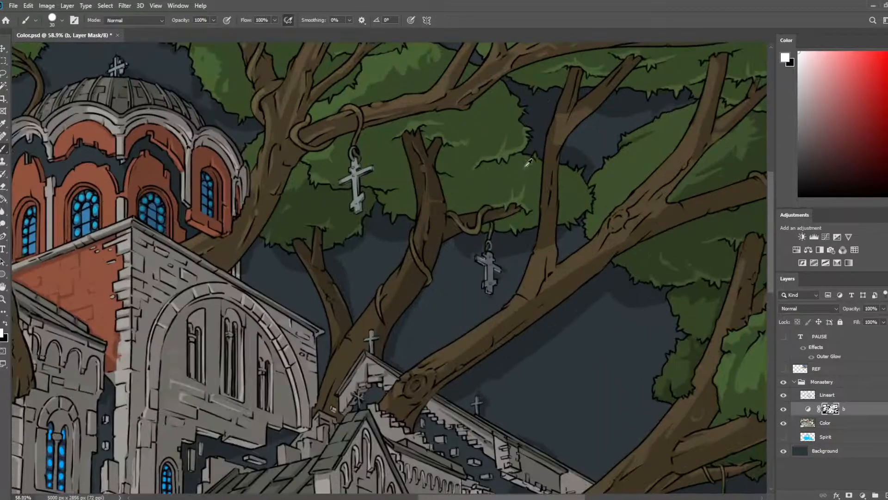
key("ctrl+s")
- Highlight the foliage between the hanging cross and the short forked trunk, trimming the light with shadow
key("e")
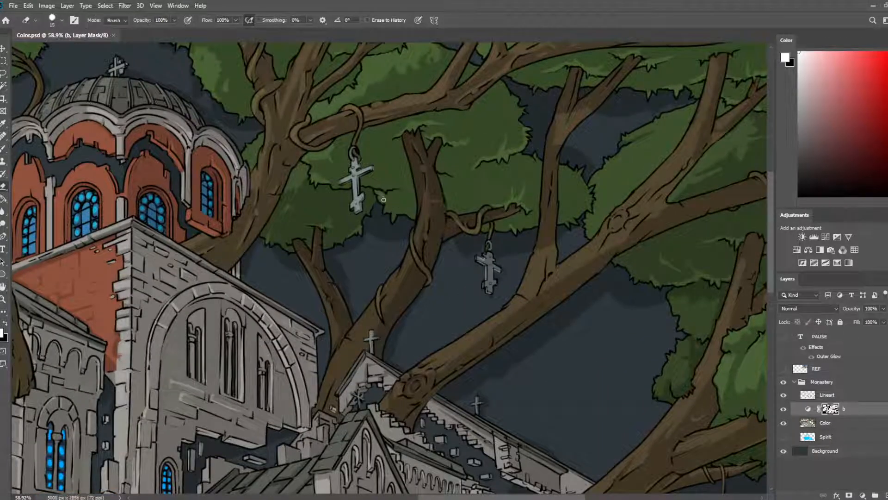
key("b")
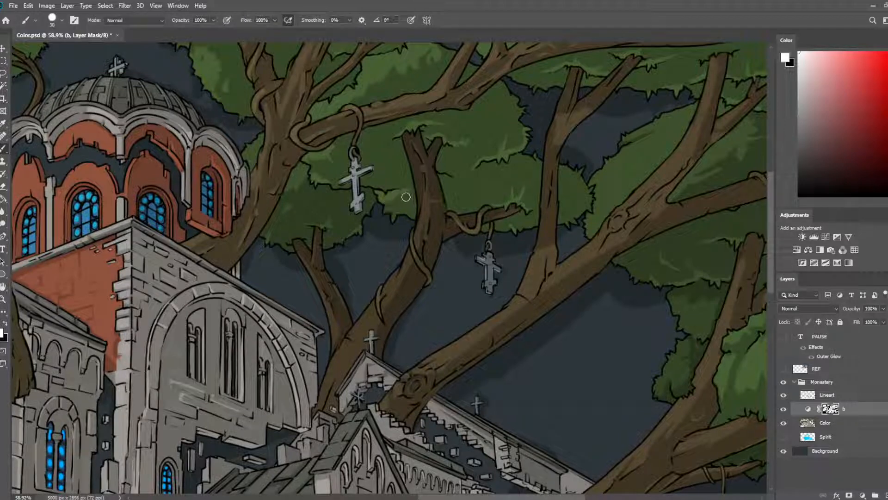
left_click_drag(406, 197, 409, 191)
key("e")
key("b")
key("e")
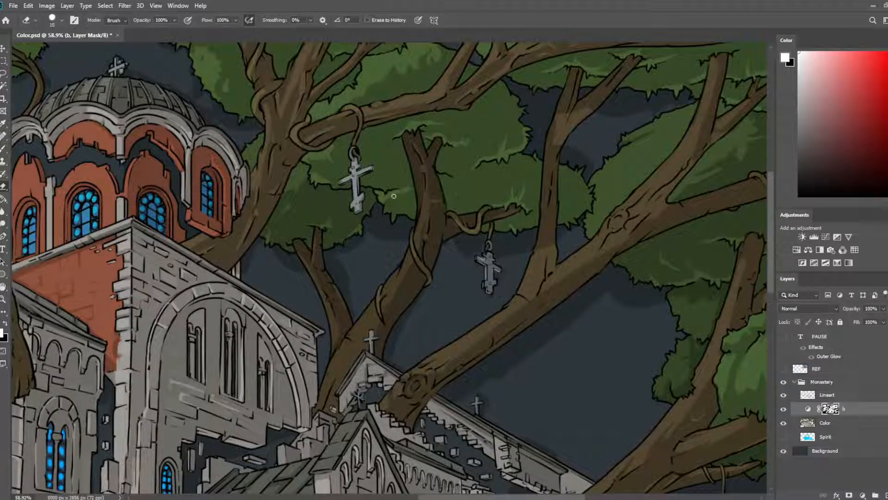
key("b")
- Refine the light and shadow on the foliage beside the short forked trunk, above the second hanging cross
mouse_move(355, 216)
left_mouse_down()
mouse_move(388, 258)
mouse_move(335, 266)
mouse_move(330, 276)
left_mouse_up()
key("e")
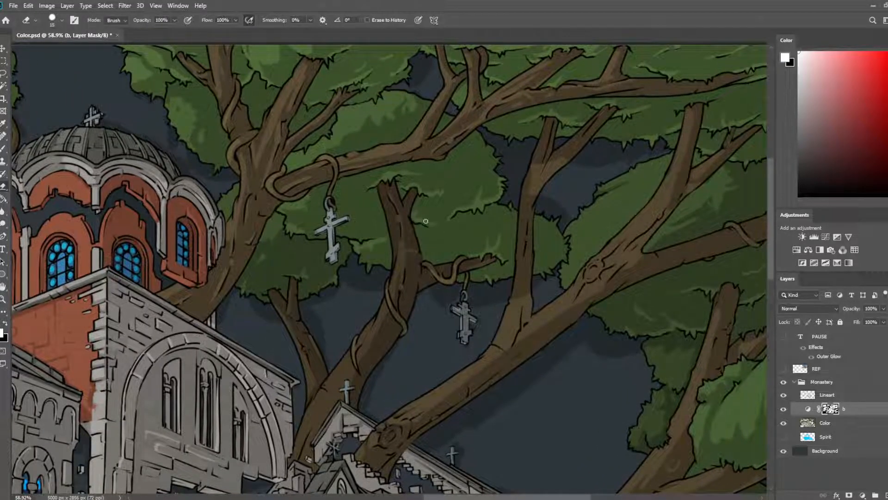
key("b")
key("e")
key("b")
- Lighten the foliage behind the large knotted branch, between its rising limb and the rope-tied limb
mouse_move(590, 144)
left_mouse_down()
mouse_move(521, 162)
mouse_move(498, 143)
left_mouse_up()
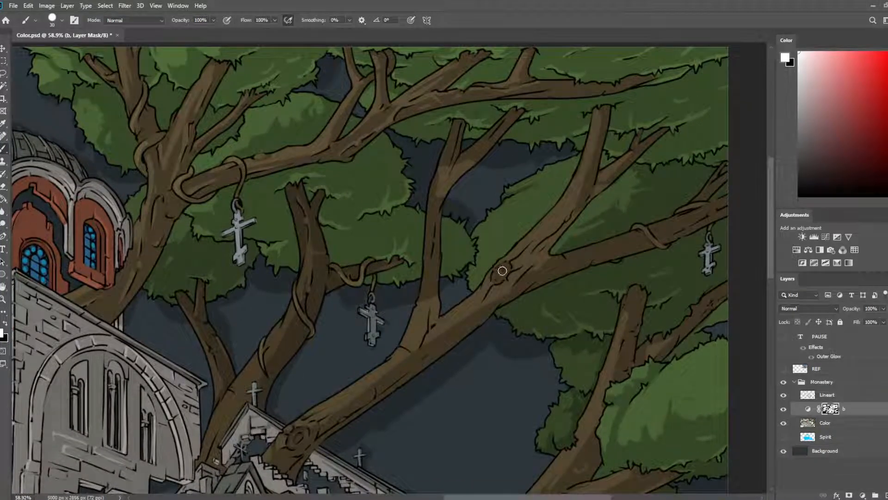
mouse_move(502, 270)
left_mouse_down()
mouse_move(513, 291)
mouse_move(528, 268)
mouse_move(513, 269)
mouse_move(558, 233)
mouse_move(541, 257)
mouse_move(549, 261)
mouse_move(518, 289)
mouse_move(574, 220)
mouse_move(562, 239)
left_mouse_up()
key("e")
mouse_move(509, 258)
left_mouse_down()
mouse_move(501, 259)
mouse_move(542, 226)
mouse_move(499, 260)
mouse_move(522, 241)
mouse_move(509, 253)
left_mouse_up()
mouse_move(587, 187)
left_mouse_down()
mouse_move(547, 236)
mouse_move(588, 243)
mouse_move(576, 245)
mouse_move(584, 254)
mouse_move(582, 246)
mouse_move(606, 240)
mouse_move(583, 239)
mouse_move(602, 239)
mouse_move(589, 239)
mouse_move(599, 243)
mouse_move(592, 247)
mouse_move(605, 242)
mouse_move(587, 236)
mouse_move(599, 247)
mouse_move(561, 261)
mouse_move(599, 254)
left_mouse_up()
key("b")
key("e")
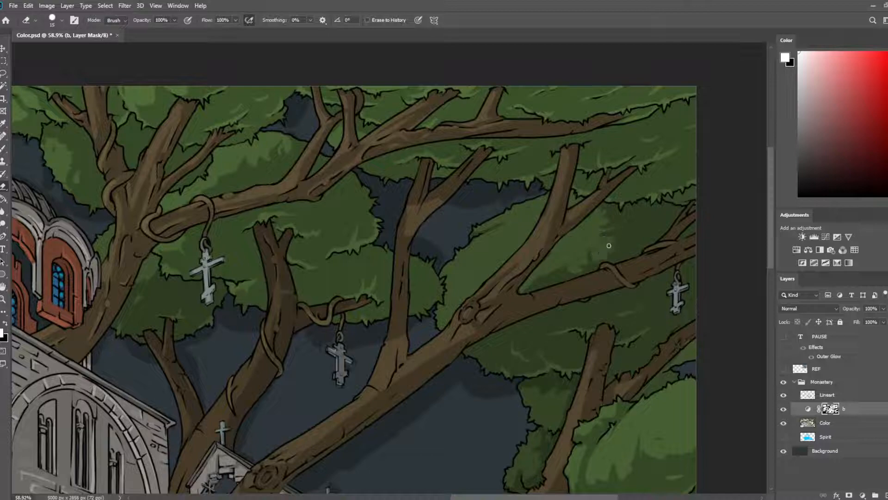
- Mirror the canvas view and begin reshaping the lit foliage between the large branch's rising and rope-tied limbs
scroll(476, 198, "down", 3)
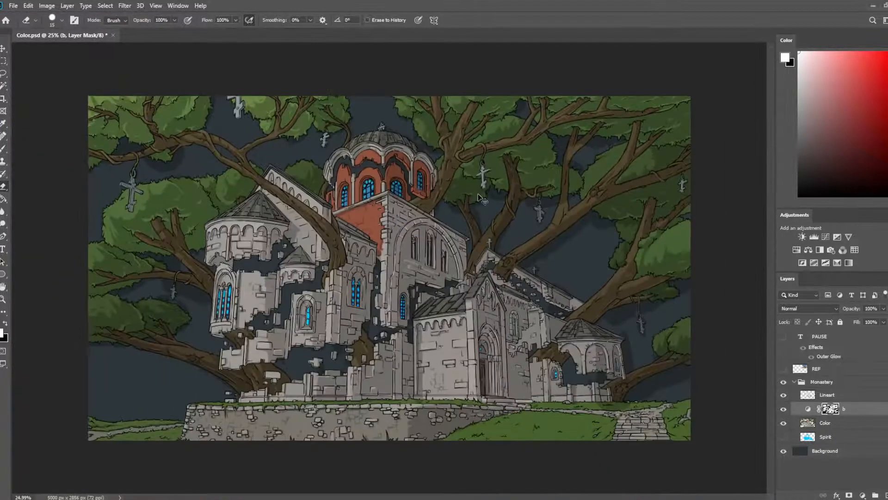
key("ctrl+shift+h")
scroll(177, 152, "up", 2)
scroll(266, 139, "up", 1)
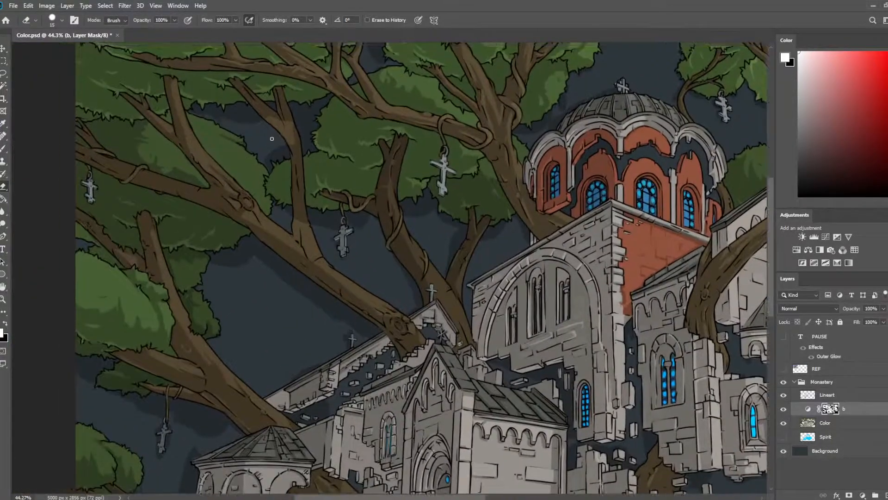
key("b")
key("e")
key("b")
key("e")
key("b")
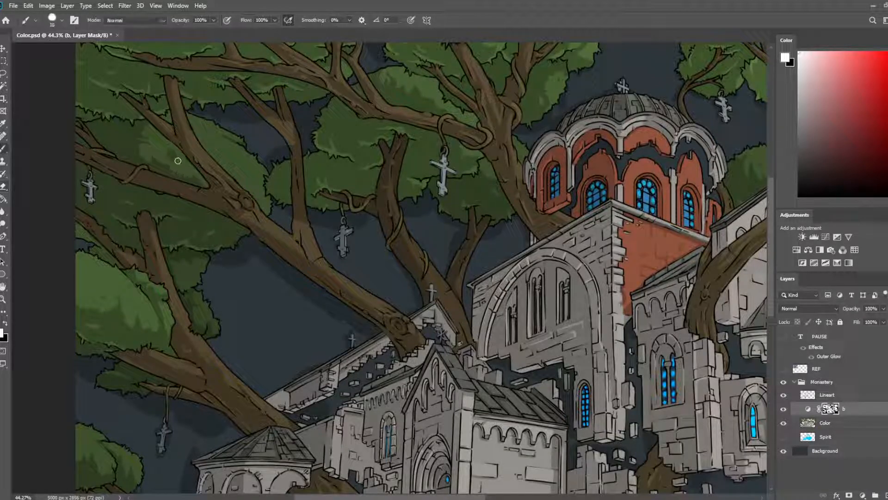
- Break up the light-to-shadow edge on the foliage above the rope-tied limb with small leafy strokes
key("e")
key("b")
key("e")
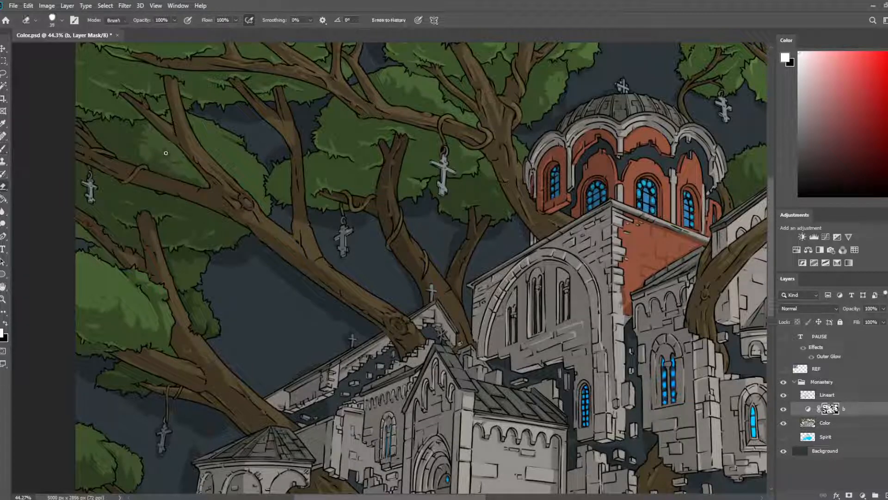
key("b")
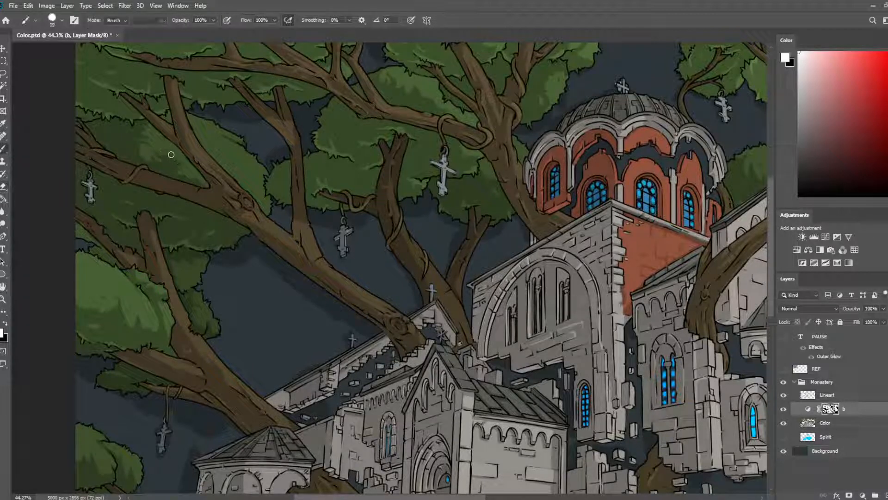
key("e")
key("b")
key("e")
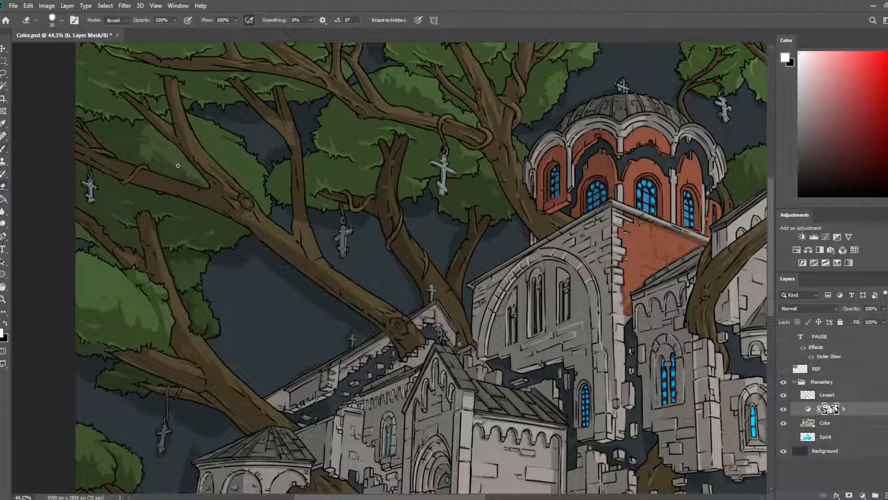
key("b")
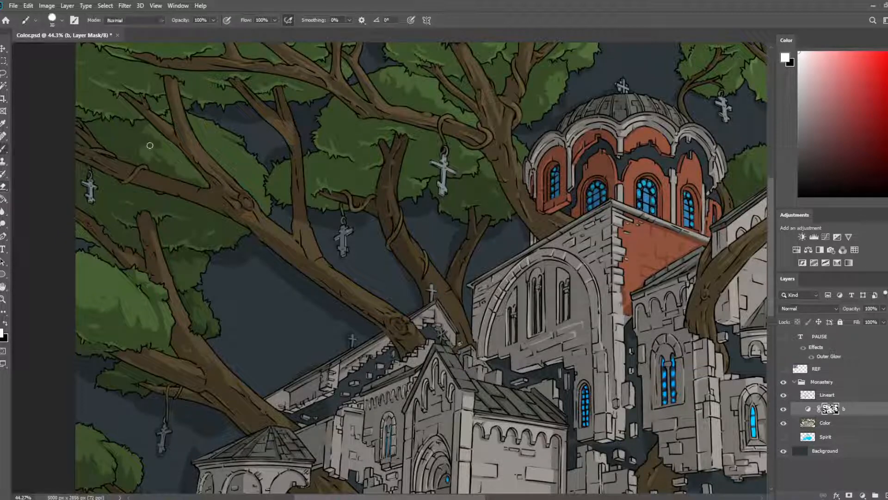
key("e")
key("b")
key("e")
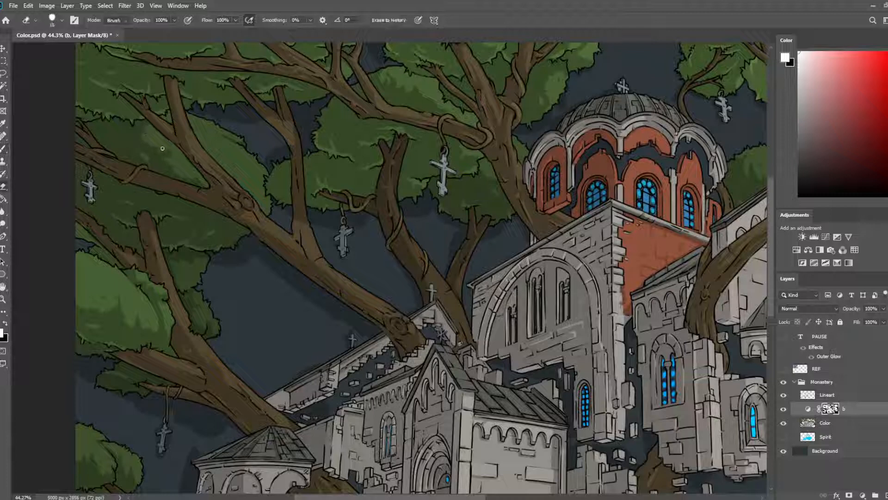
- Refine the light and shadow on the foliage between the large branch's rising limb and the thin forked trunk with short leafy strokes
key("b")
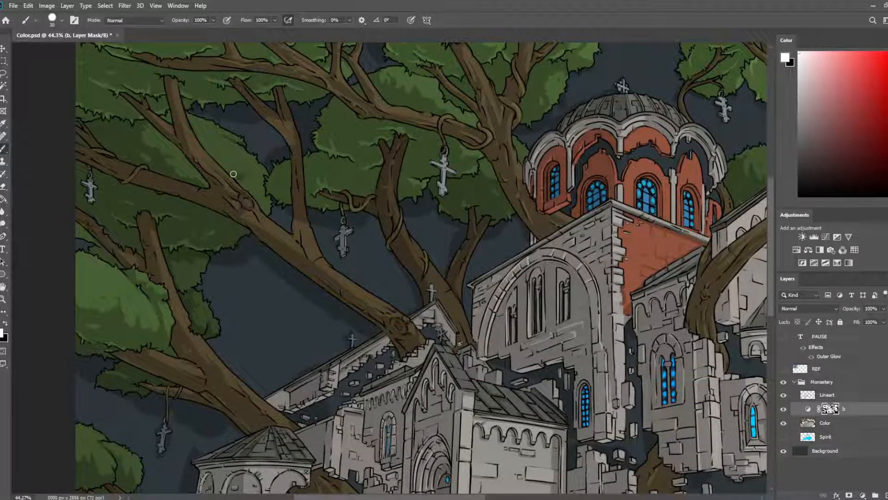
key("e")
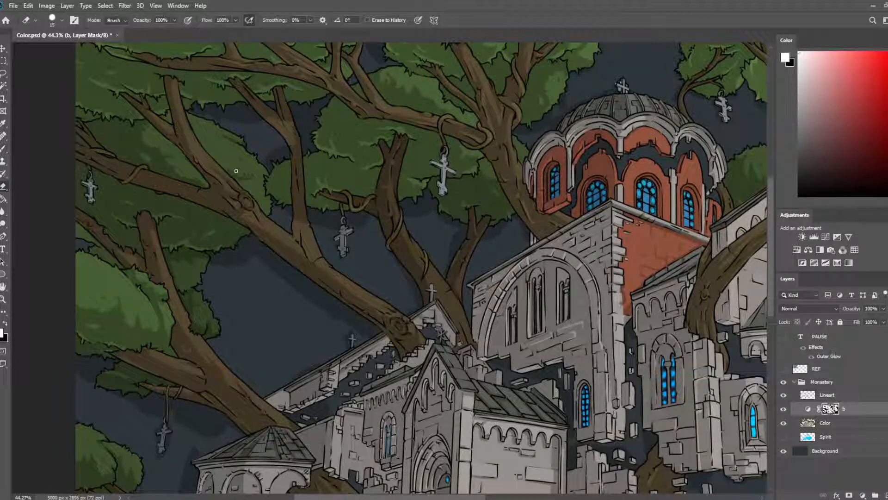
left_click_drag(236, 170, 250, 176)
key("b")
key("e")
key("b")
key("e")
key("b")
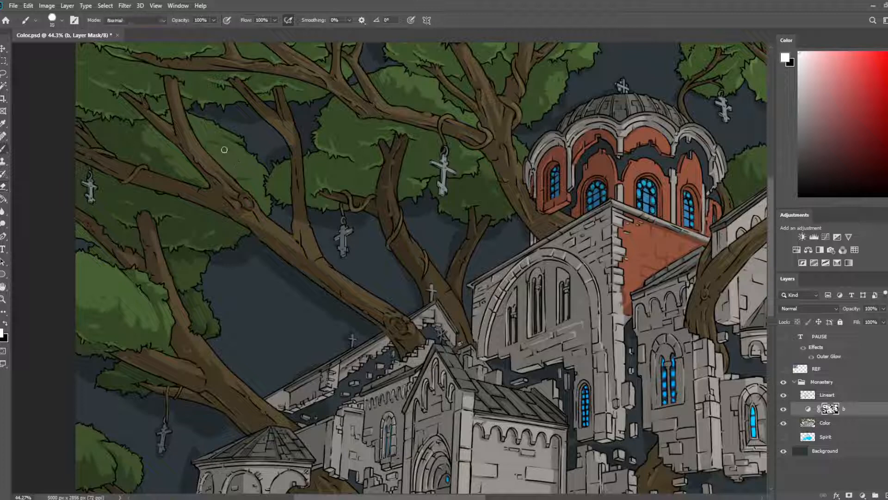
key("e")
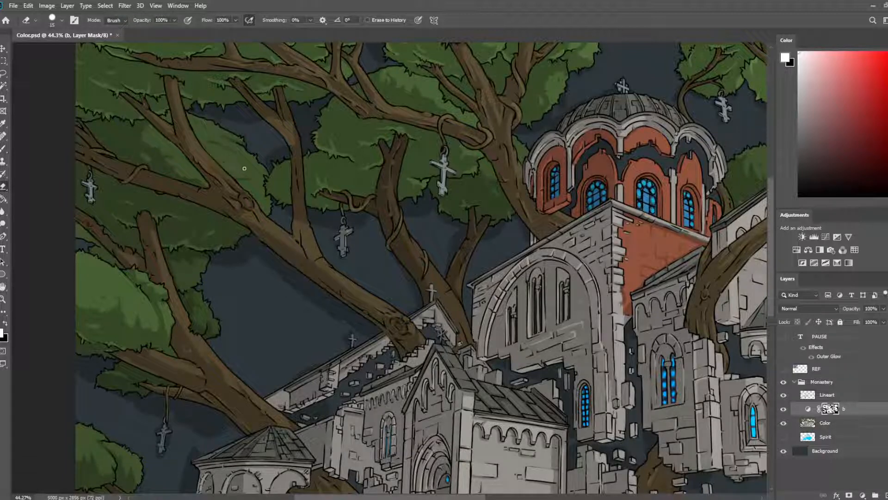
key("b")
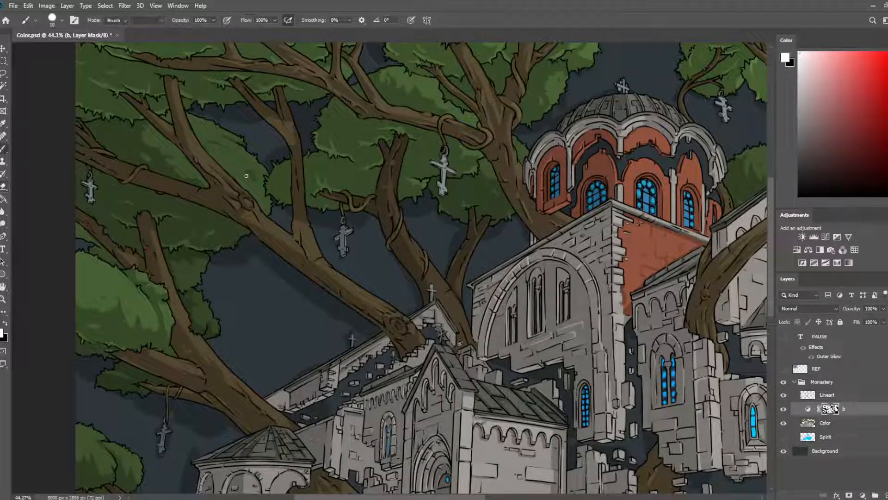
key("e")
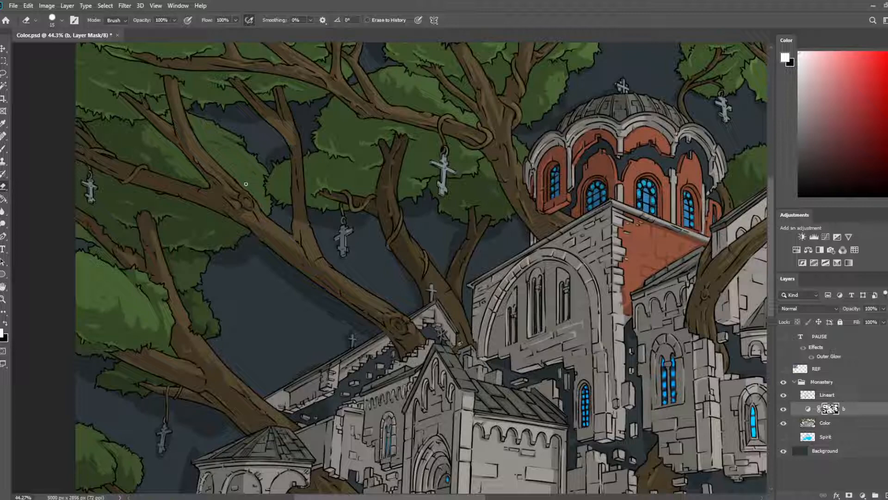
- Mirror the canvas view of the whole illustration and save the document
scroll(246, 184, "down", 8)
key("ctrl+shift+h")
key("ctrl+s")
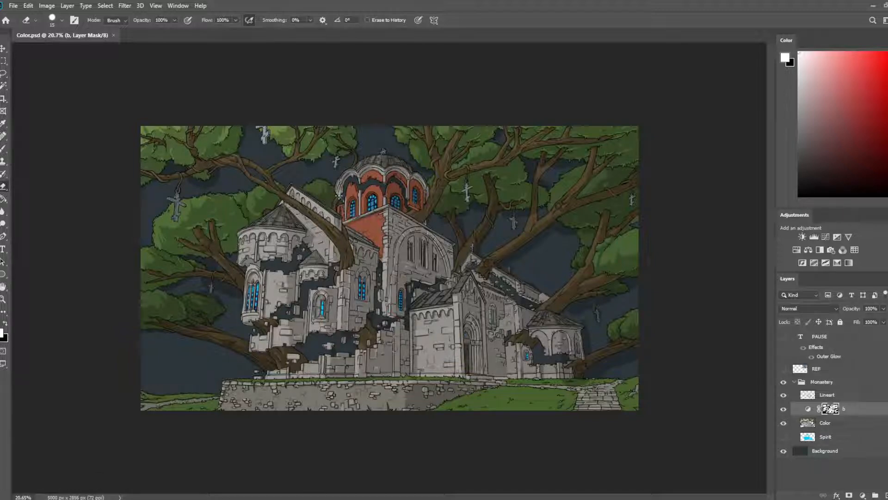
- Touch up the shading at the base of the rope-wrapped trunk and on the peak of the small gable beside it
scroll(451, 238, "up", 3)
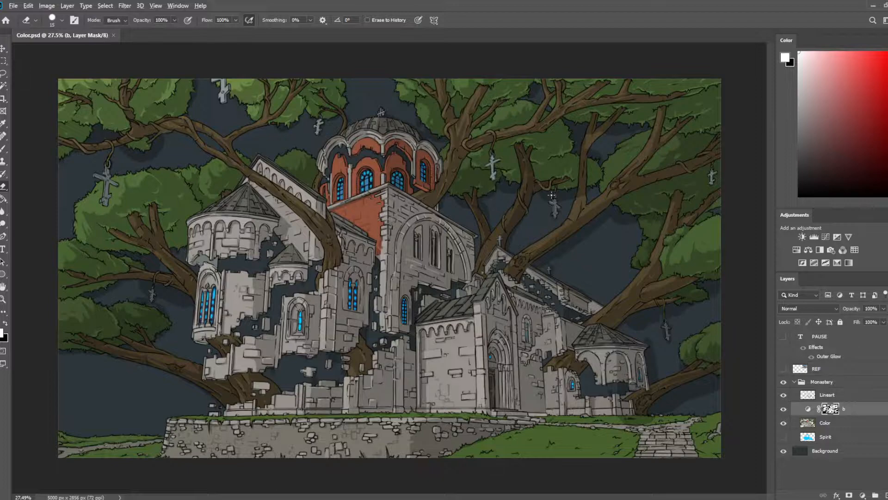
scroll(552, 194, "up", 4)
key("b")
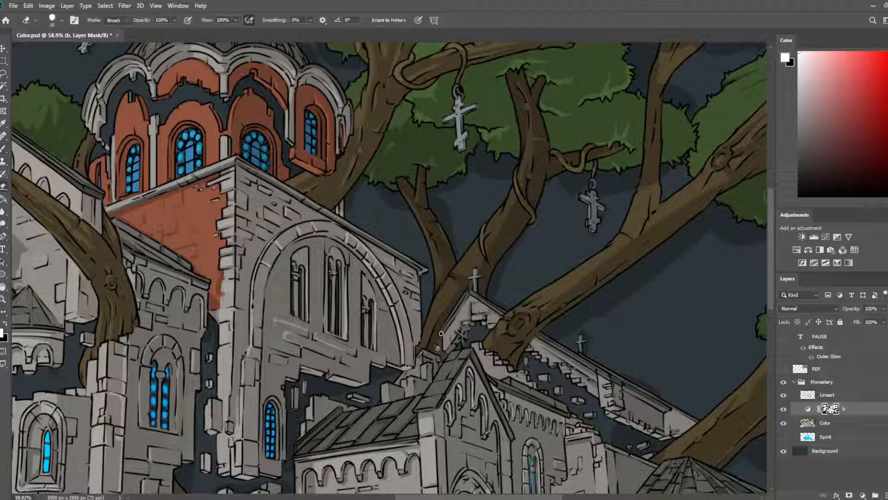
left_click_drag(443, 352, 439, 349)
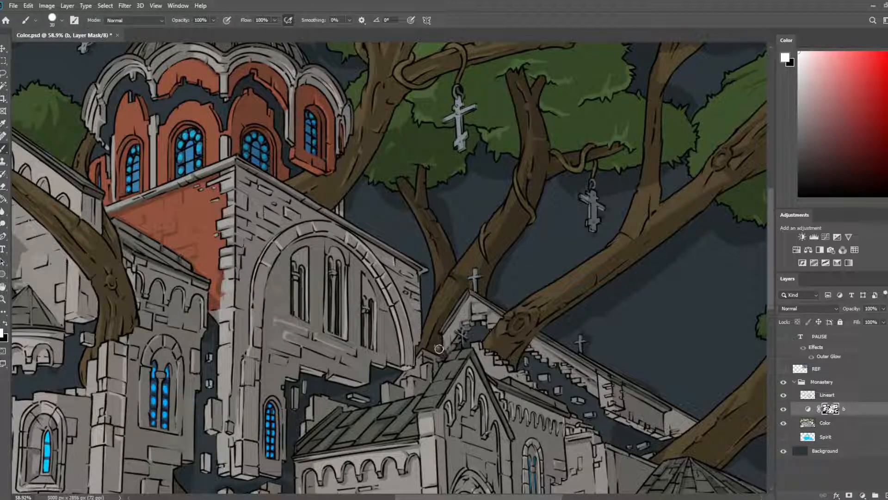
key("e")
left_click(439, 345)
key("b")
left_click_drag(464, 302, 471, 292)
key("e")
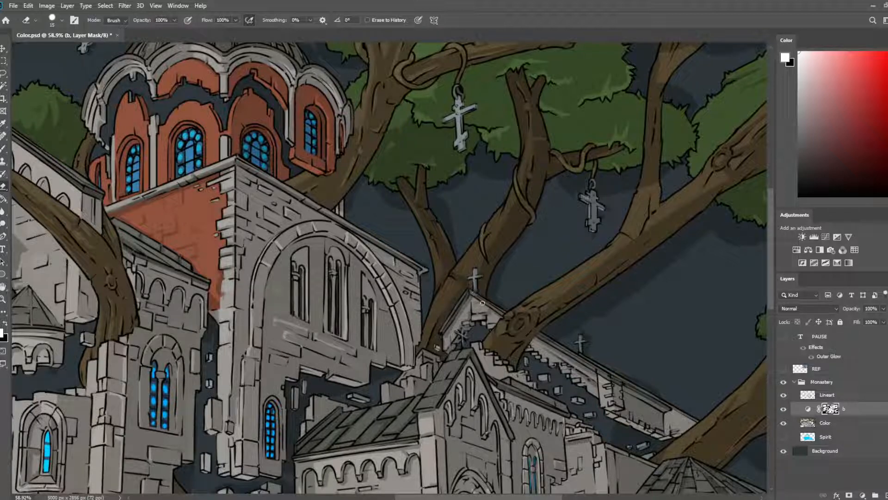
- Refine the shading along the small gable's roof edge and on its cross with smaller brush and eraser tips
key("bracketleft")
key("bracketleft")
scroll(468, 293, "up", 3)
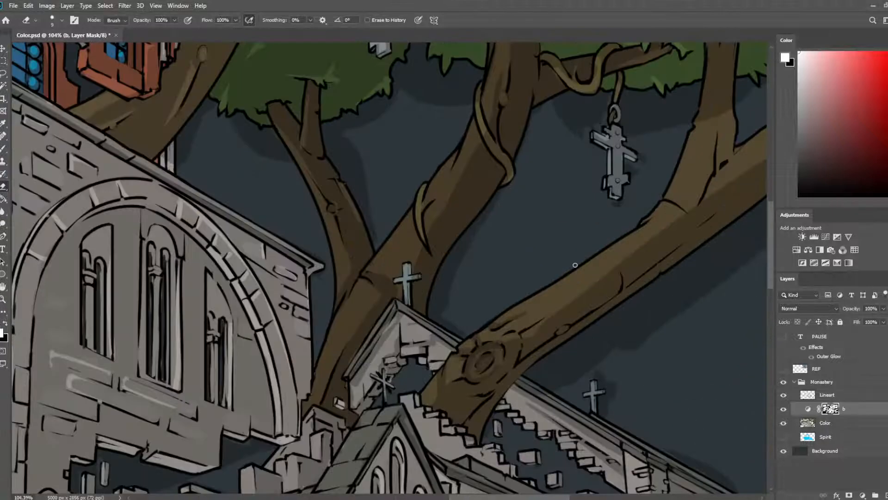
key("b")
key("bracketleft")
key("bracketleft")
left_click_drag(409, 318, 446, 342)
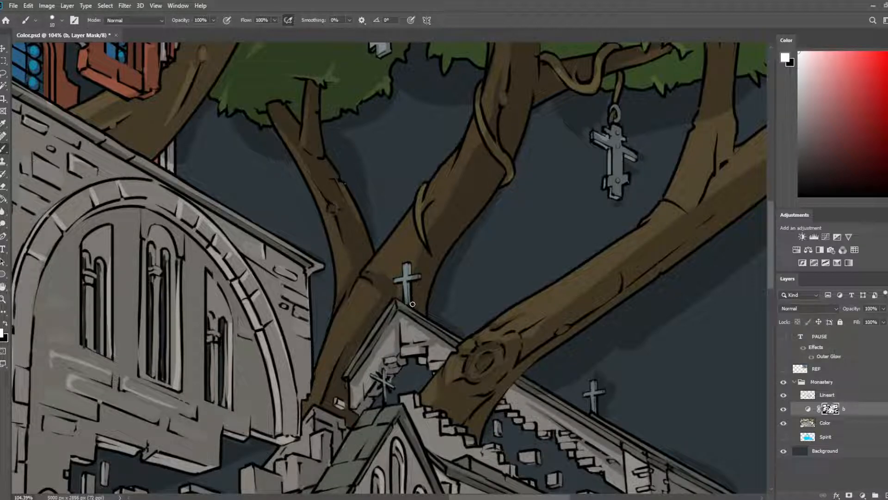
key("e")
mouse_move(410, 303)
left_mouse_down()
mouse_move(417, 277)
mouse_move(408, 262)
left_mouse_up()
- Refine the light and shadow on the lowest part of the trunk between the arched wall and the gable
key("b")
key("e")
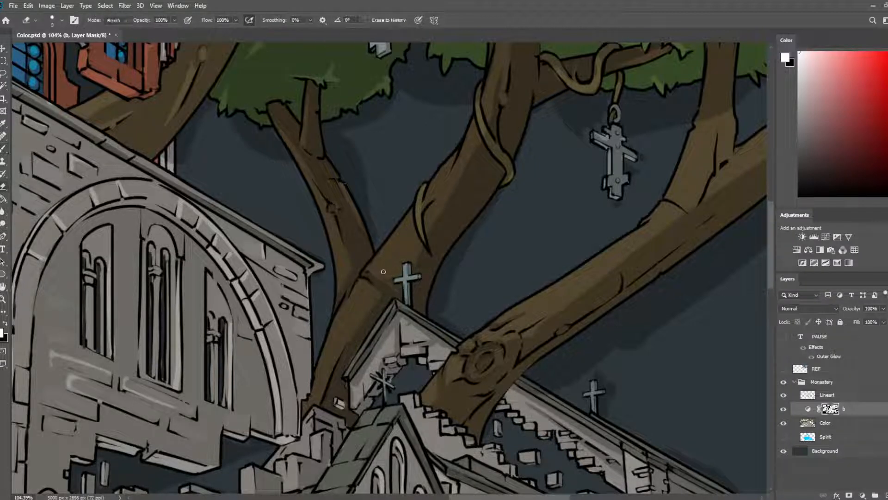
key("b")
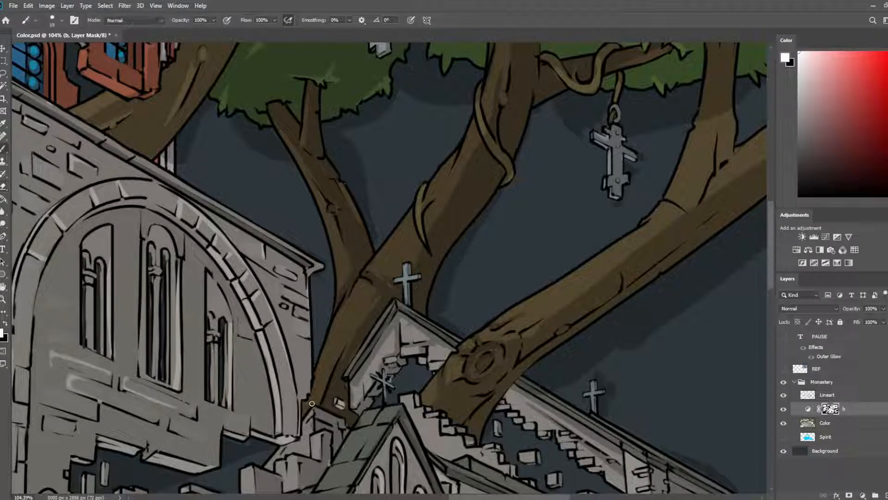
key("e")
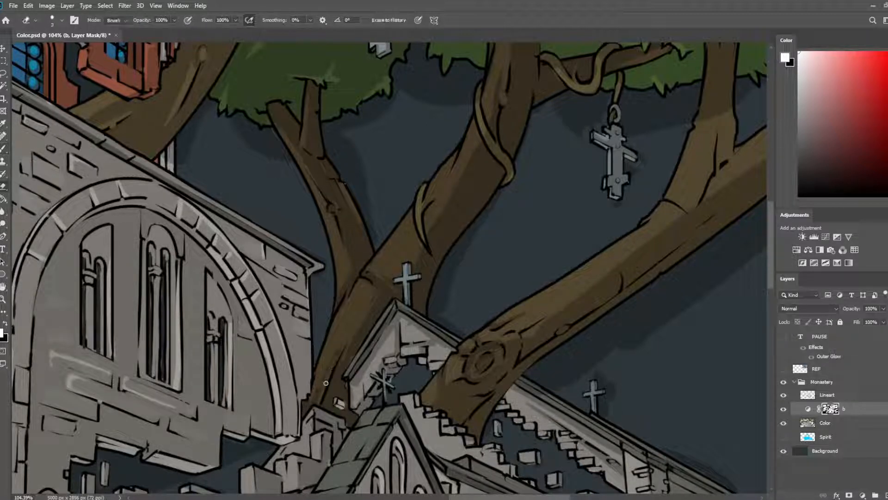
- Break up the light-to-shadow edge on the trunk between its two rope loops and the gable cross with bark-like strokes
left_click_drag(427, 277, 392, 356)
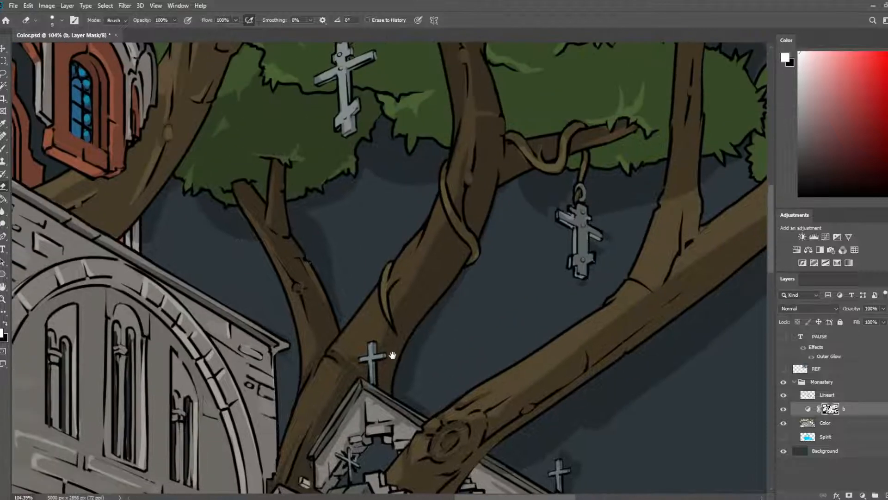
key("b")
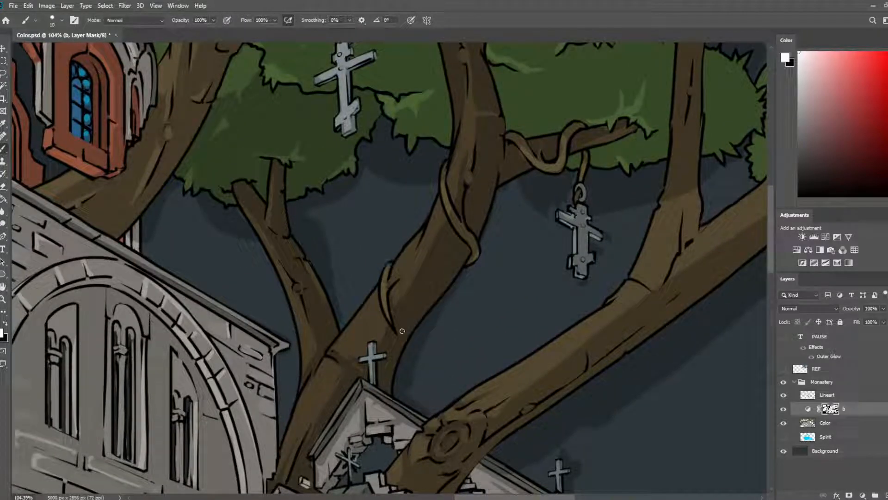
mouse_move(420, 230)
left_mouse_down()
mouse_move(410, 264)
mouse_move(419, 247)
left_mouse_up()
key("e")
key("b")
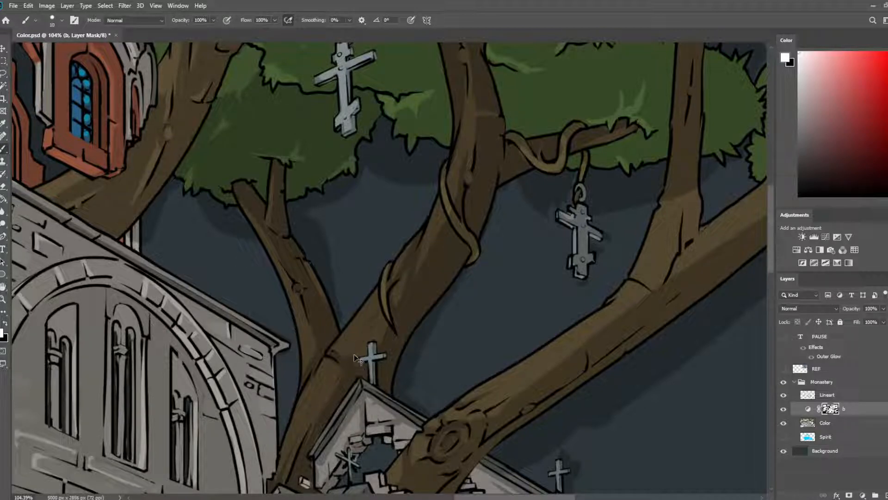
key("e")
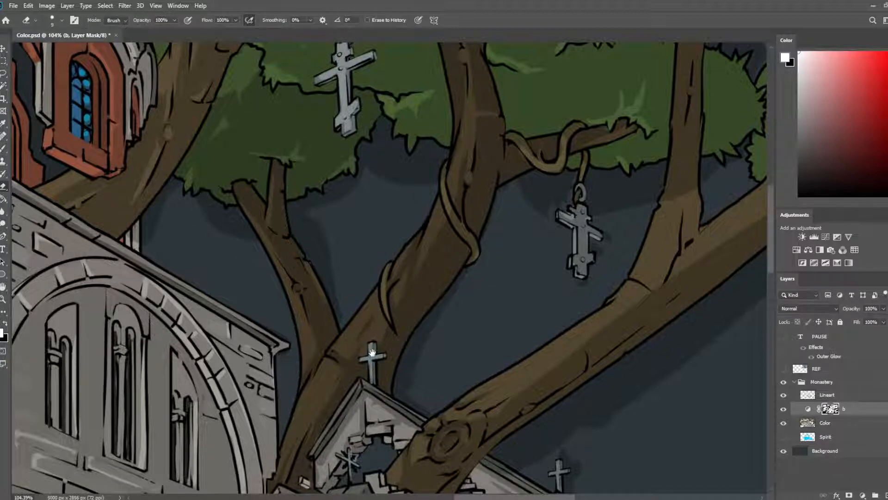
left_click_drag(373, 352, 400, 273)
key("b")
key("e")
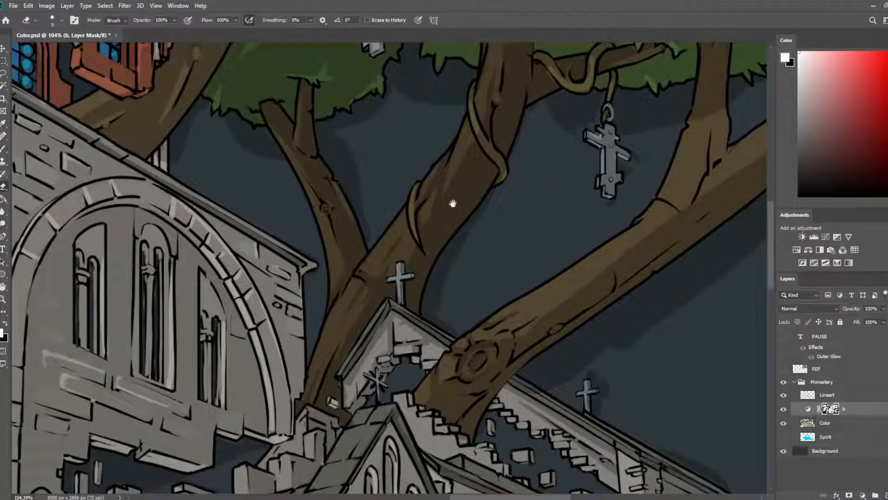
key("b")
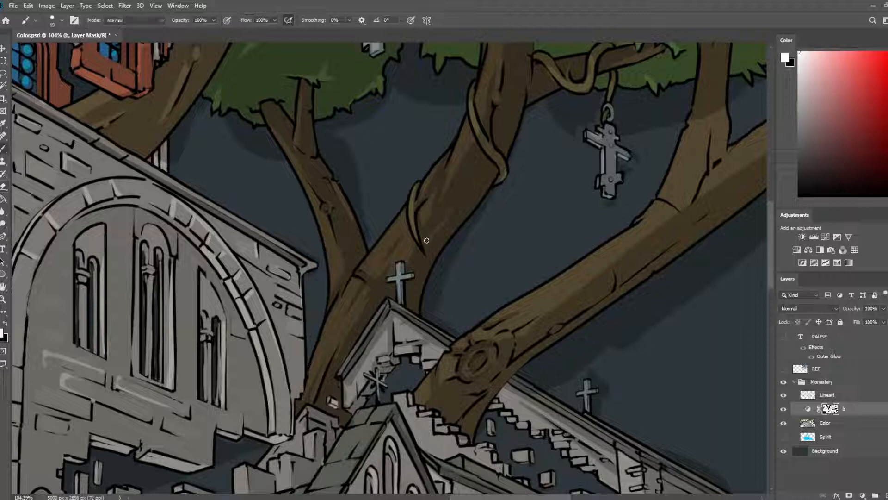
key("e")
key("b")
- Save the document and mirror the canvas view of the whole illustration back
scroll(453, 252, "down", 4)
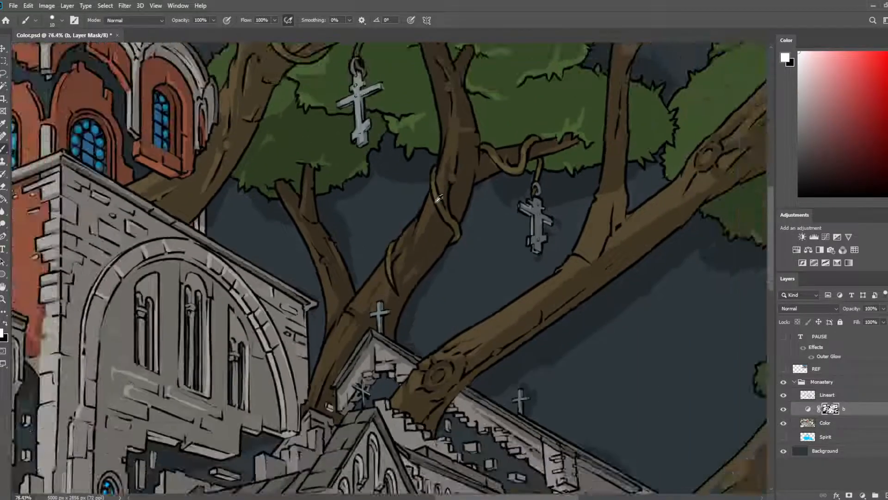
scroll(500, 199, "down", 5)
key("ctrl+s")
key("ctrl+shift+h")
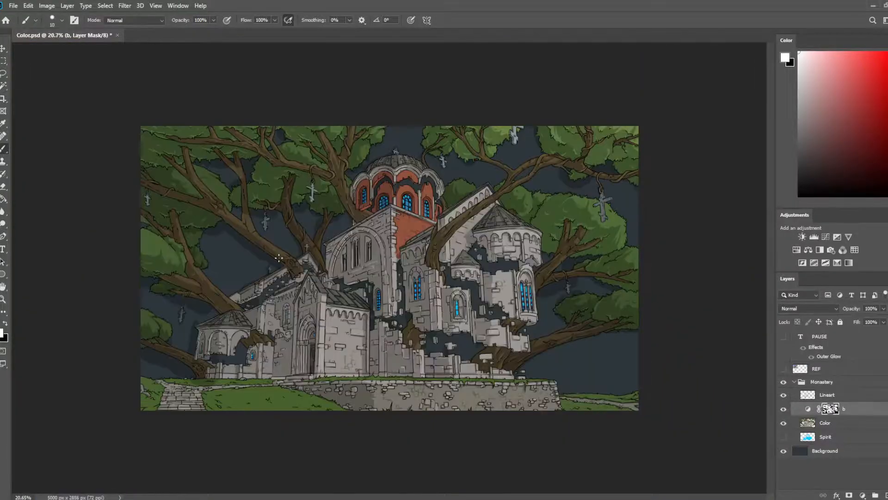
- Touch up the light and shadow on the rope-wrapped trunk around its upper rope loop
scroll(260, 164, "up", 4)
scroll(260, 164, "up", 2)
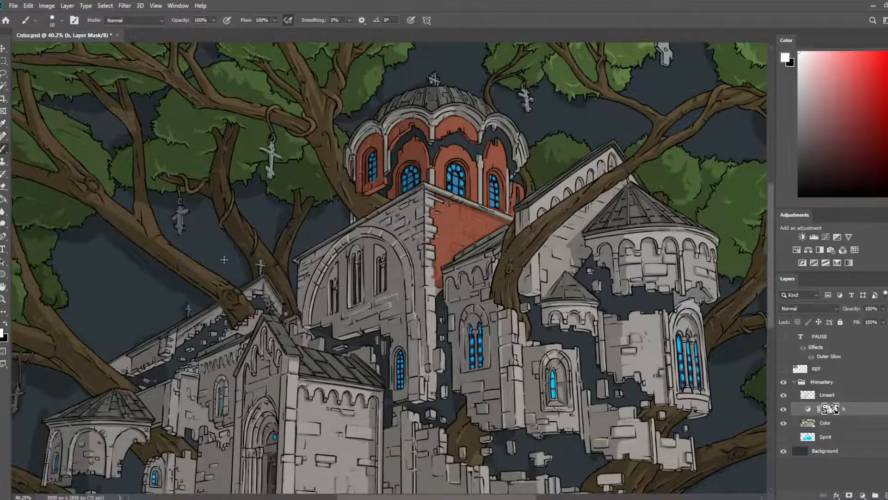
scroll(205, 172, "up", 3)
scroll(254, 297, "left", 3)
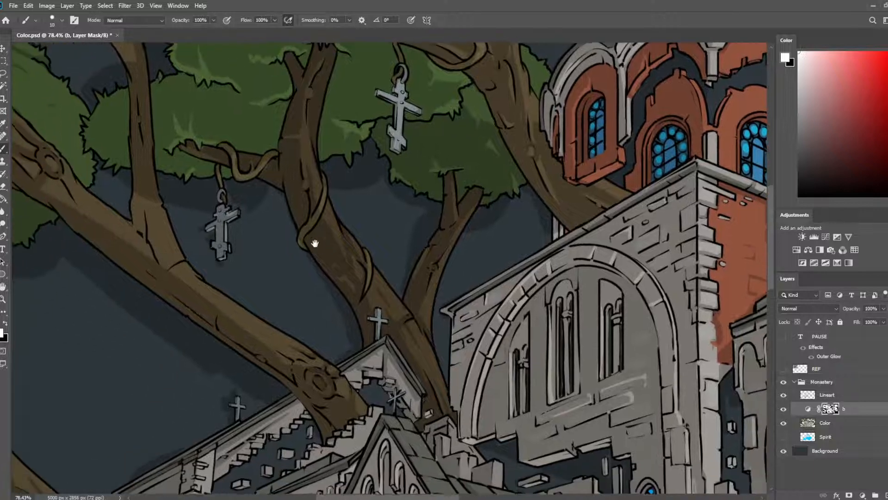
key("e")
key("b")
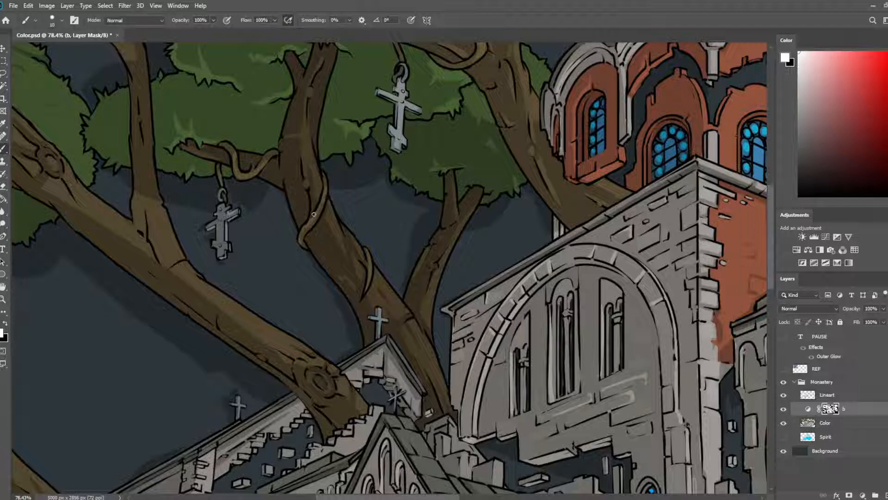
- Check the shading of the whole illustration in mirrored view and save the document
scroll(257, 145, "down", 4)
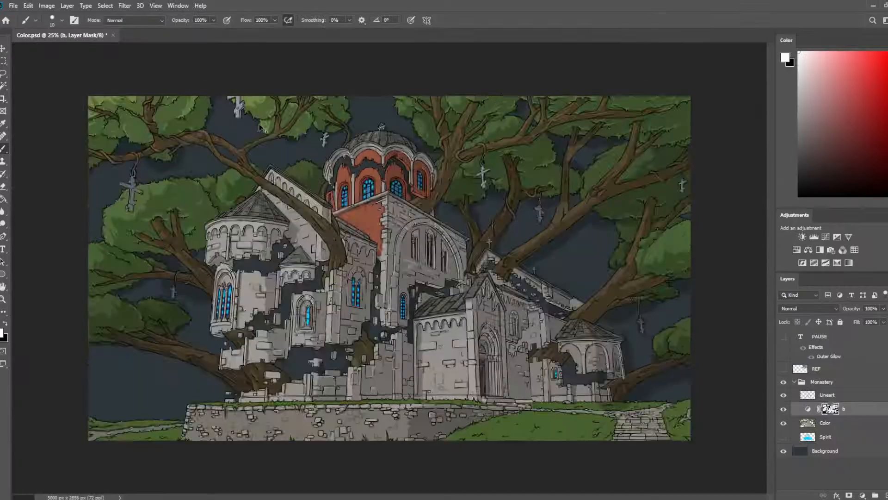
key("ctrl+s")
key("F2")
key("ctrl+s")
- Touch up the light and shadow on the foliage above the twisted branch that carries the large hanging cross
scroll(507, 215, "up", 1)
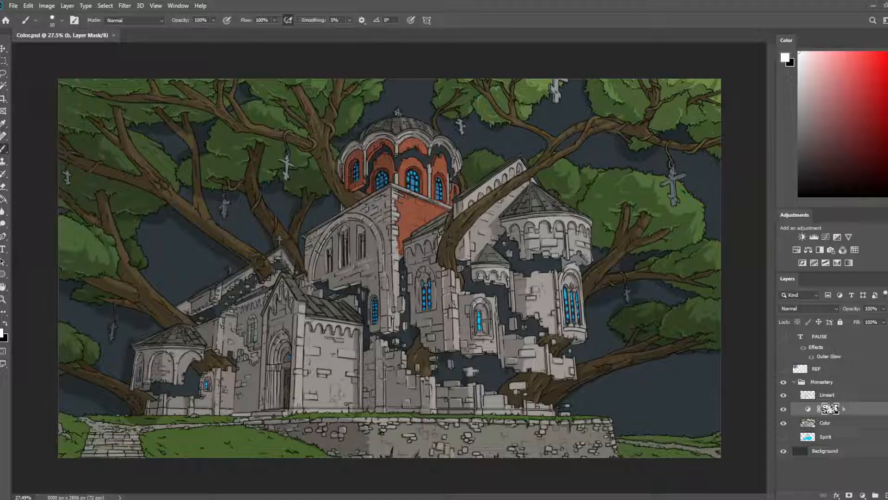
scroll(550, 113, "up", 2)
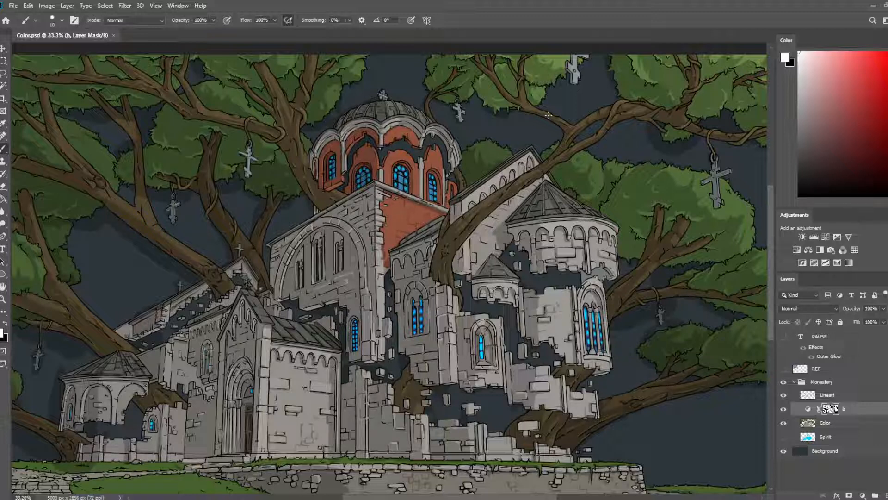
scroll(399, 130, "down", 2)
scroll(387, 185, "up", 3)
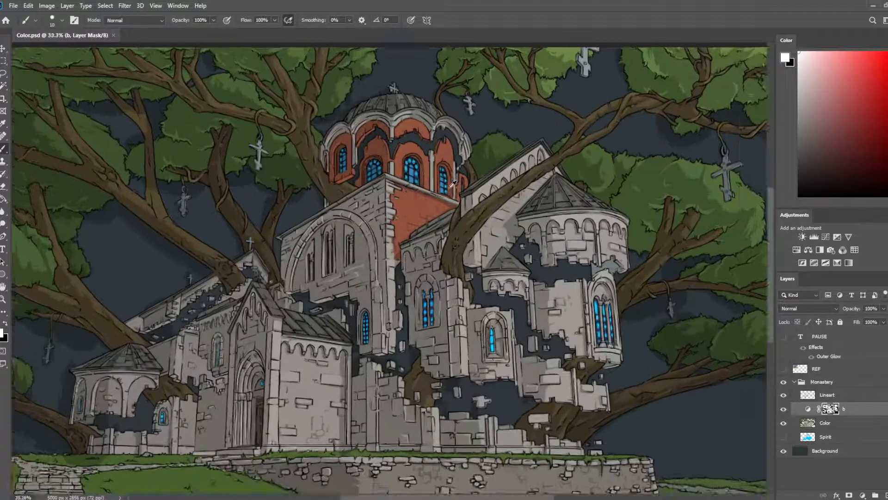
left_click_drag(473, 162, 307, 198)
scroll(541, 138, "up", 5)
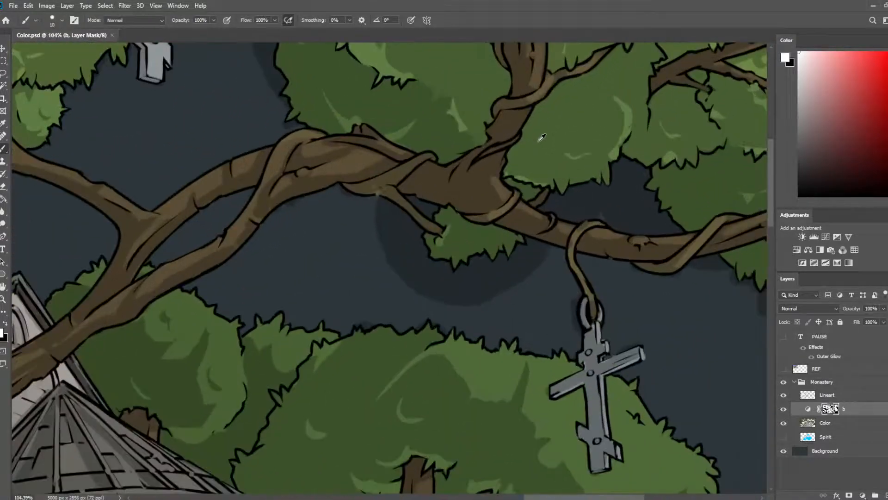
key("e")
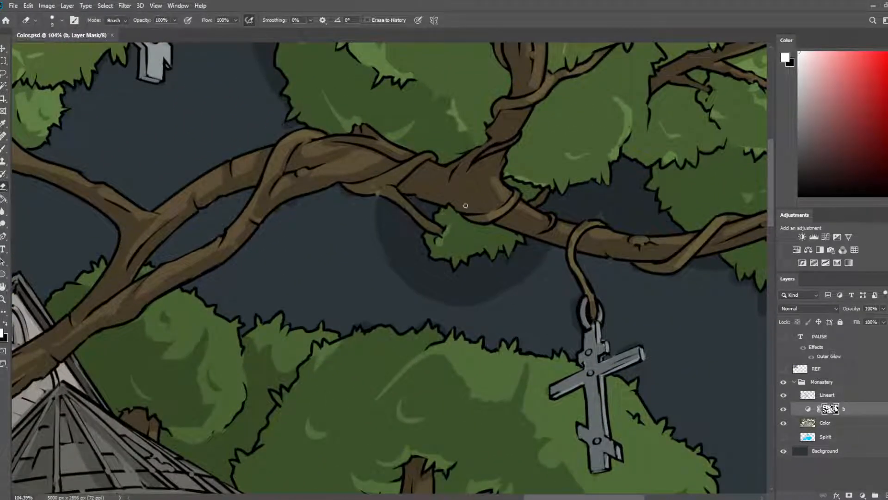
scroll(649, 90, "down", 3)
scroll(649, 91, "down", 2)
scroll(620, 123, "up", 4)
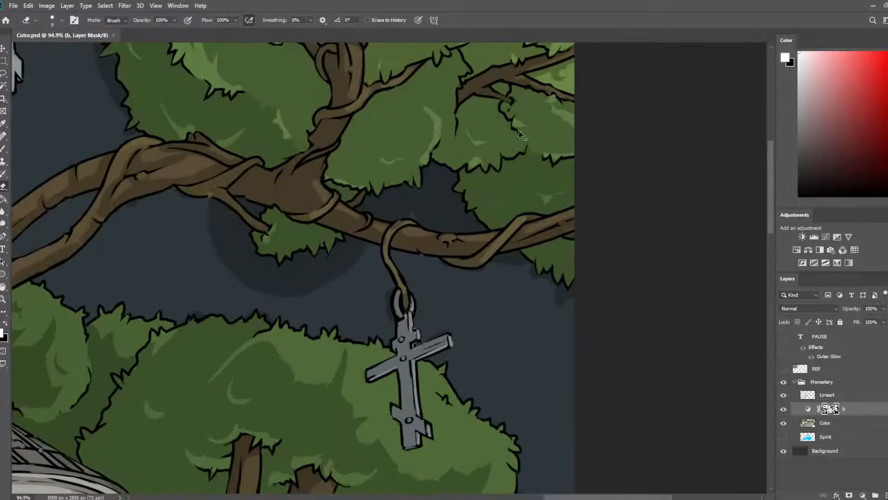
left_click_drag(504, 152, 529, 134)
key("b")
left_click_drag(535, 194, 585, 174)
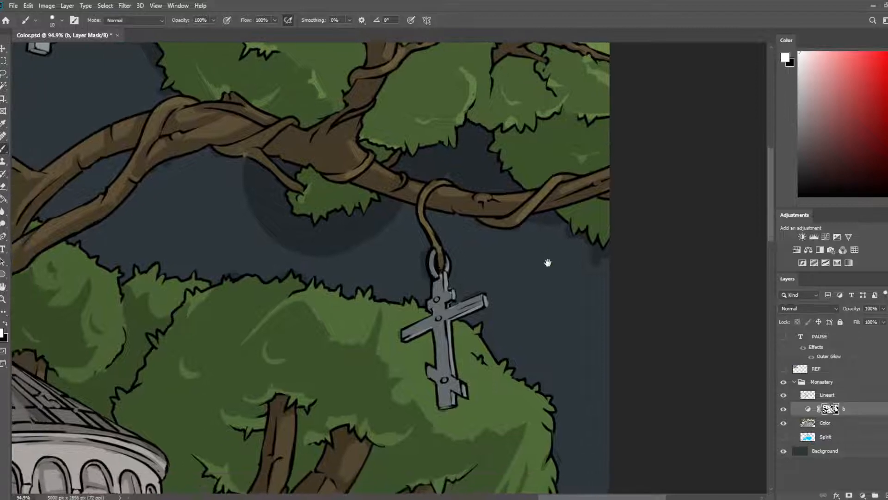
left_click_drag(547, 259, 599, 214)
- Refine the light and shadow on the small leaf clump below the twisted branch, beside the large hanging cross
key("e")
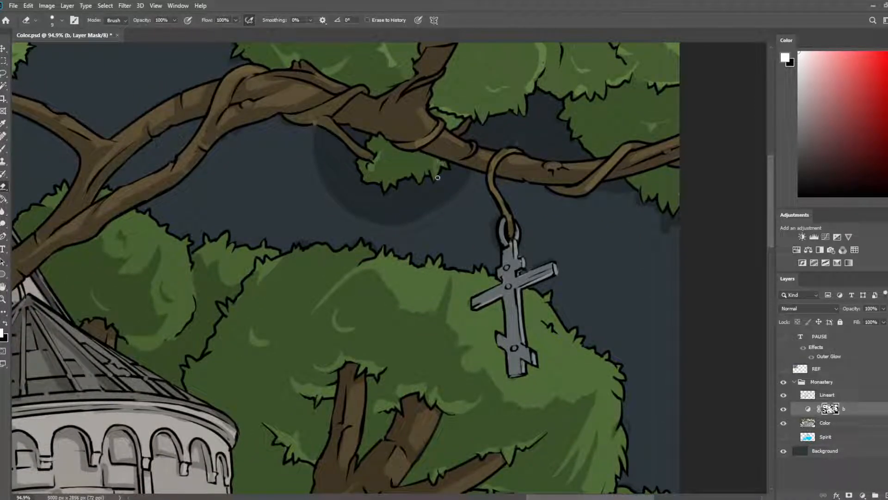
key("b")
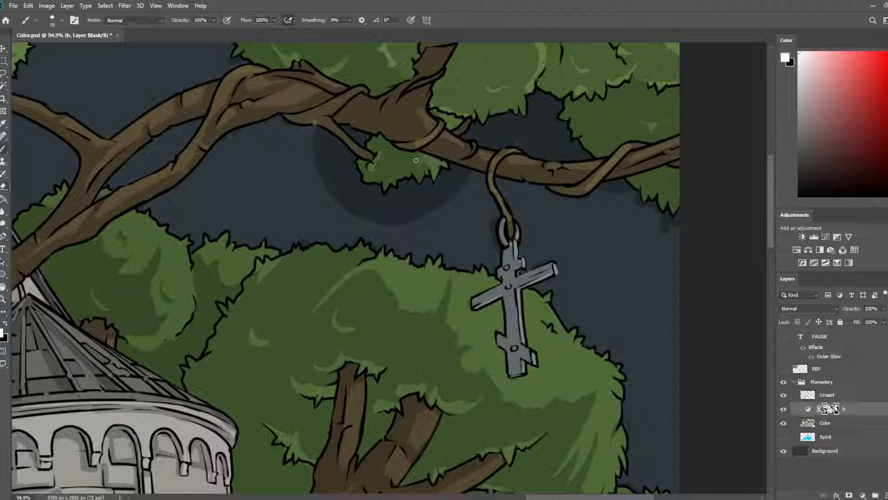
scroll(416, 160, "down", 5)
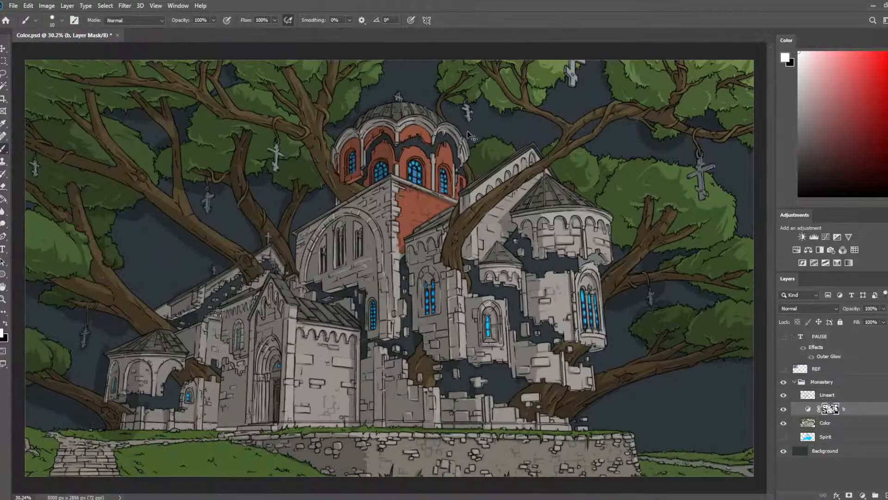
- Retouch the shading at the lower edge of the foliage above the twisted branch and save the document
scroll(657, 98, "up", 4)
scroll(595, 201, "right", 5)
scroll(594, 201, "up", 1)
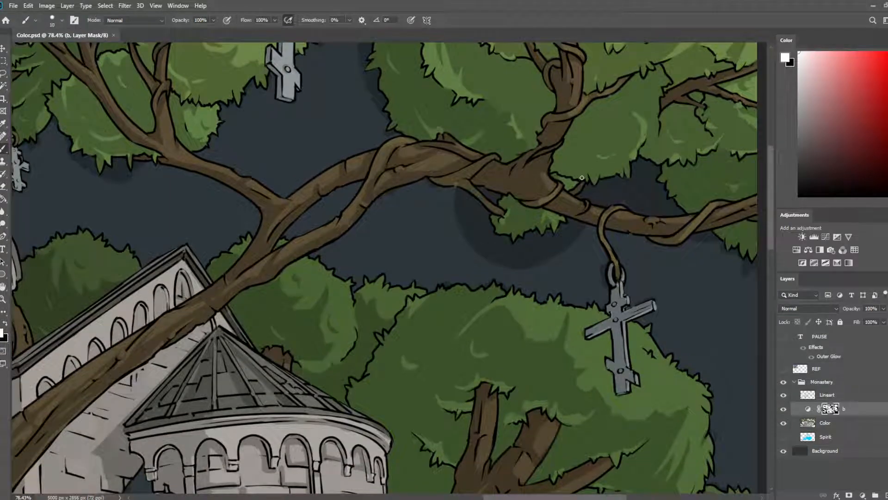
left_click_drag(586, 158, 586, 160)
scroll(587, 127, "down", 4)
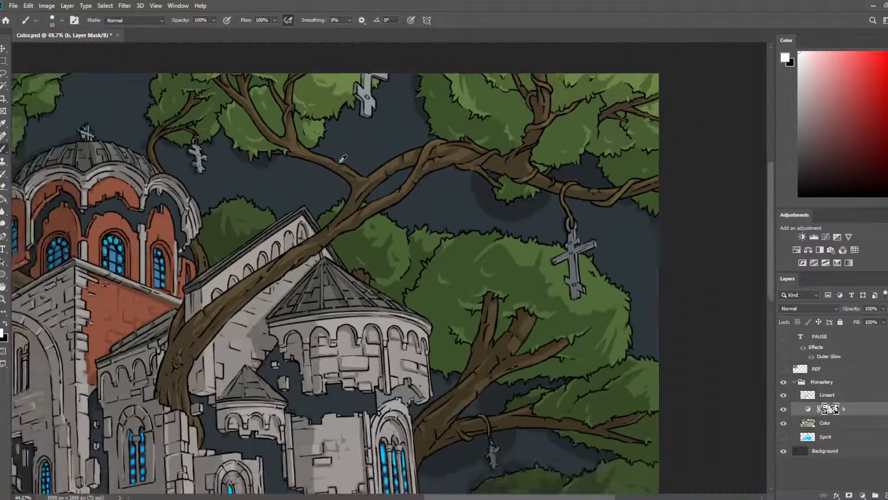
key("ctrl+s")
- Mirror the canvas view, retouch the foliage shading between the large hanging cross and the round tower roof, and save
key("ctrl+f")
left_click_drag(37, 319, 447, 240)
key("ctrl+s")
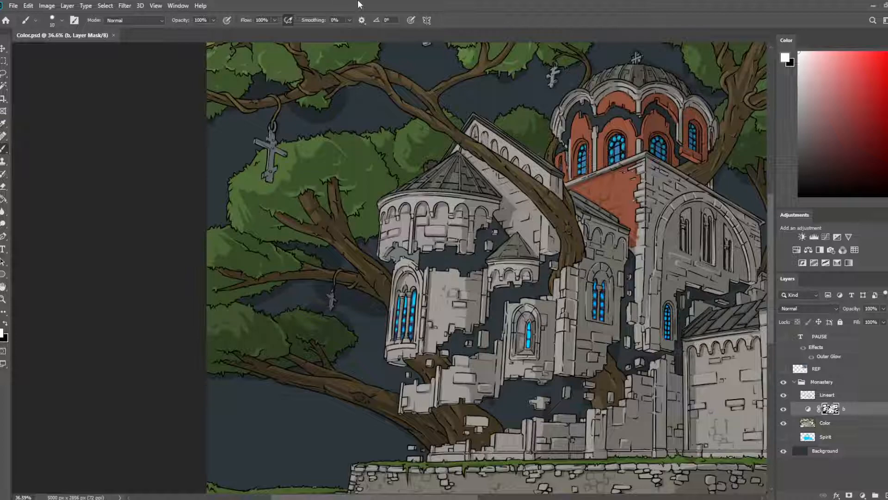
scroll(292, 137, "up", 12)
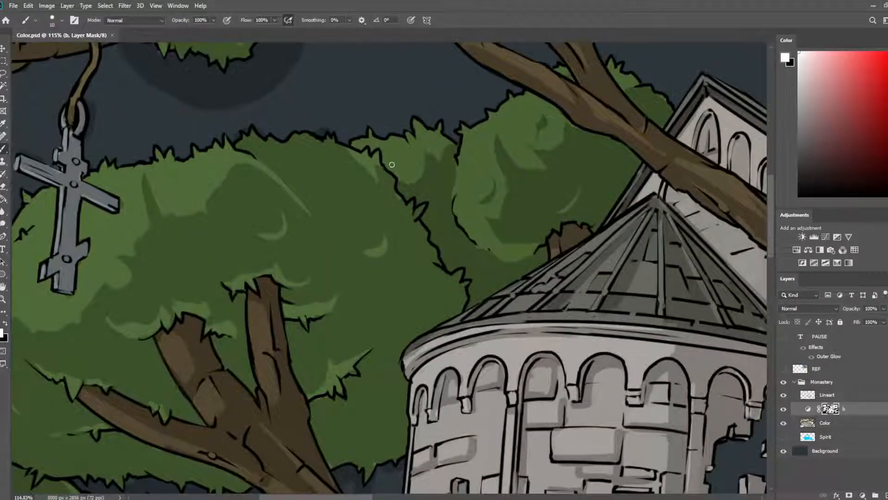
mouse_move(391, 164)
left_mouse_down()
mouse_move(394, 173)
mouse_move(359, 136)
left_mouse_up()
key("ctrl+s")
- Mirror the canvas view of the whole illustration back and save the document
scroll(230, 226, "down", 12)
scroll(219, 250, "up", 3)
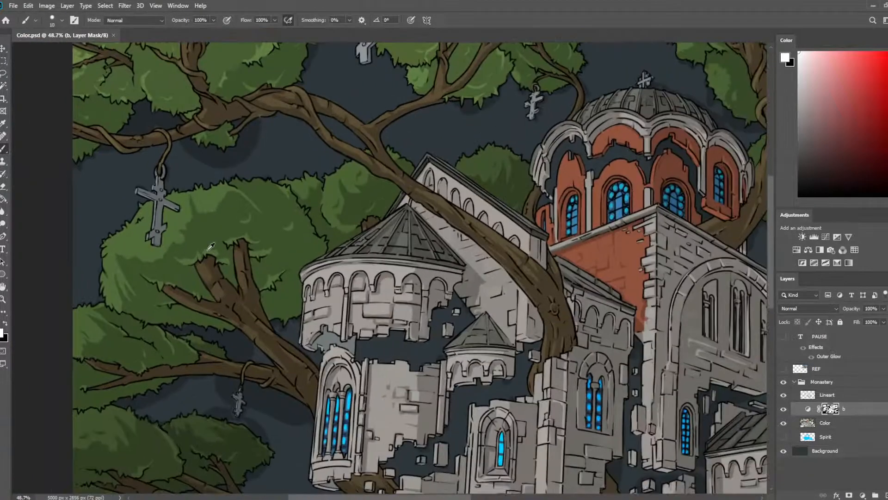
scroll(219, 250, "down", 3)
left_click_drag(523, 253, 363, 215)
key("ctrl+shift+h")
key("ctrl+s")
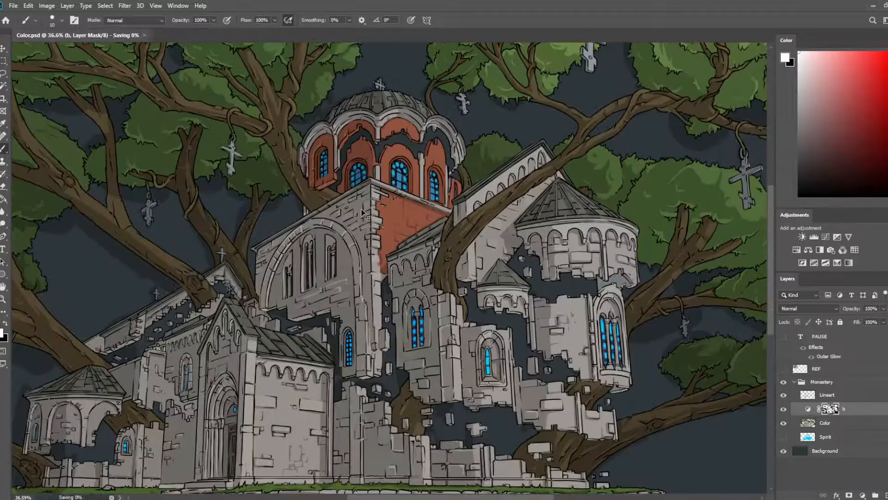
scroll(363, 216, "down", 3)
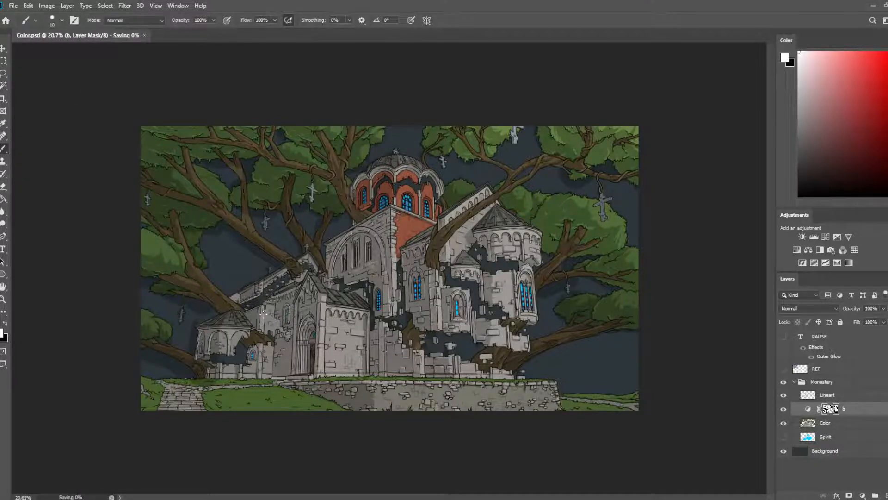
- Refine the light-to-shadow edge on the thick slanting trunk between its fork and the ruined gable
scroll(345, 209, "up", 5)
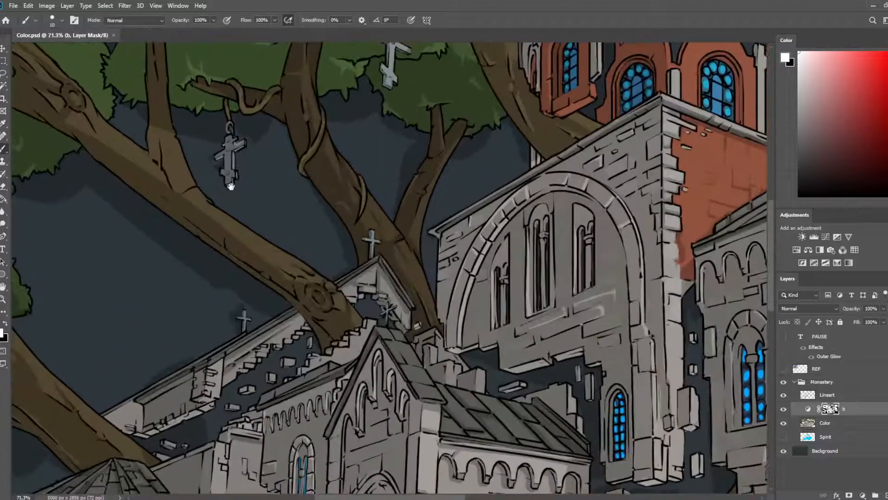
left_click_drag(231, 185, 285, 205)
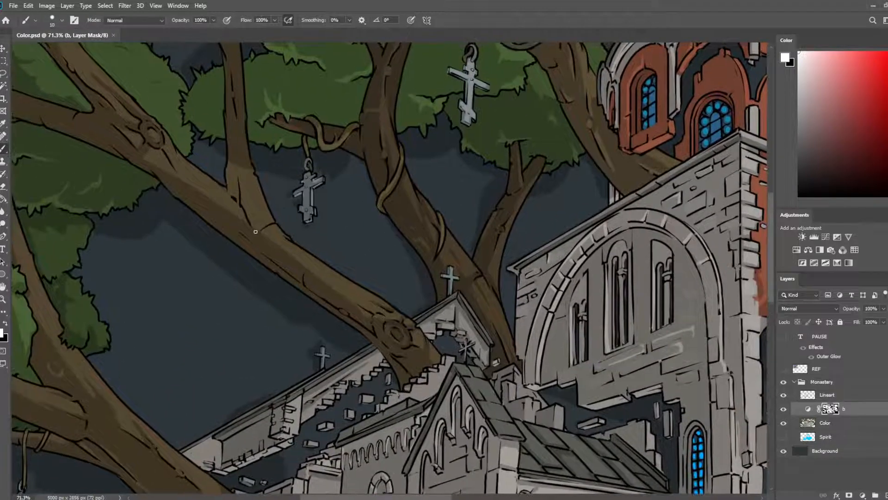
left_click_drag(255, 232, 266, 227)
key("e")
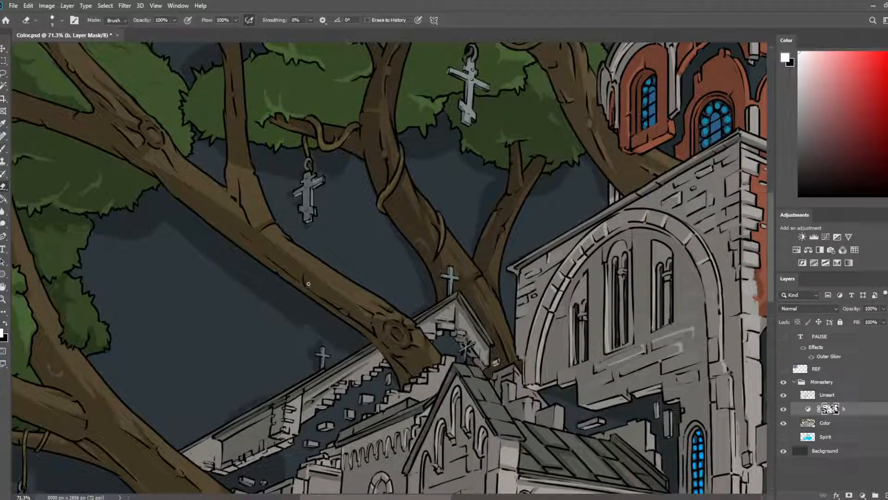
key("b")
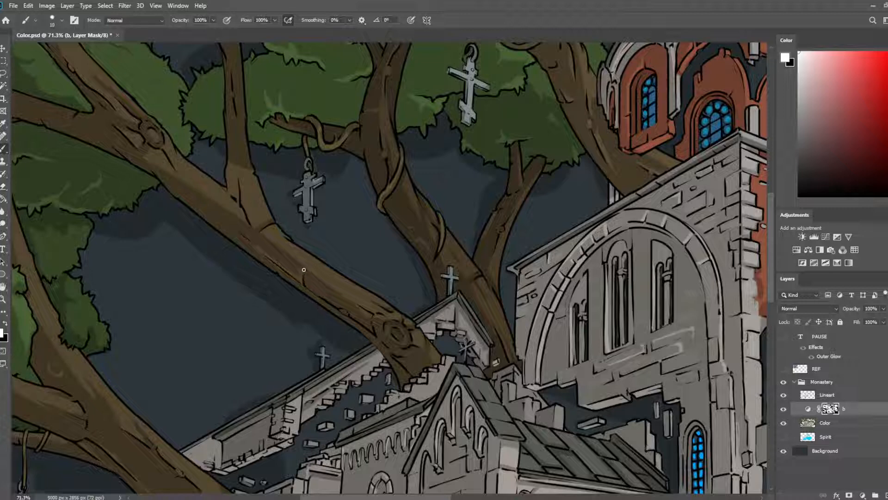
key("e")
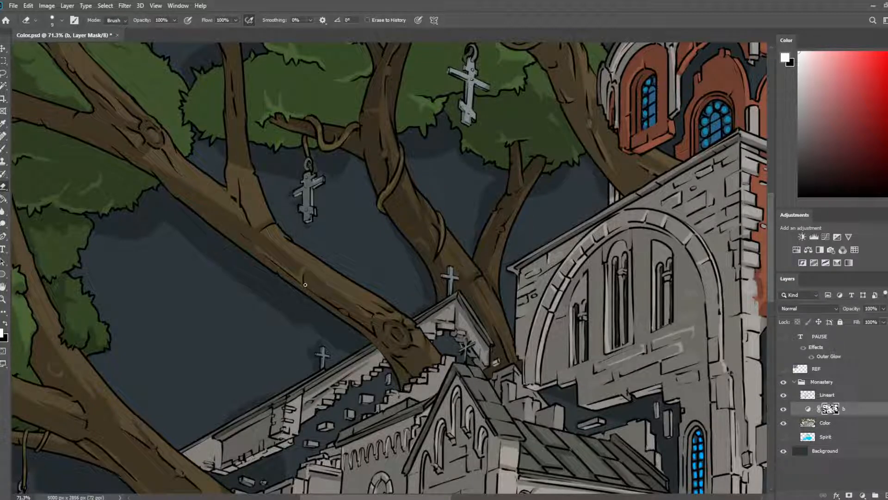
left_click_drag(388, 338, 318, 257)
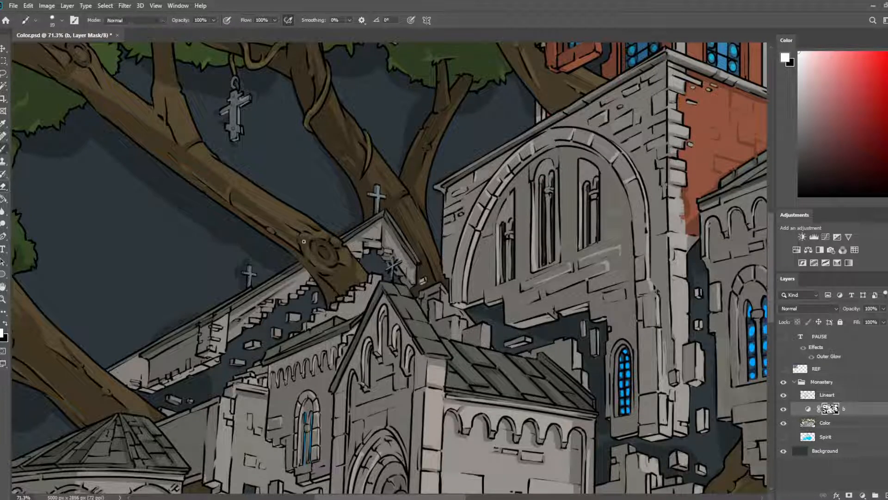
- Paint light and shadow strokes on the slanting trunk just above its knot at the ruined gable
key("bracketright")
key("bracketright")
key("bracketright")
key("bracketright")
key("bracketright")
key("bracketright")
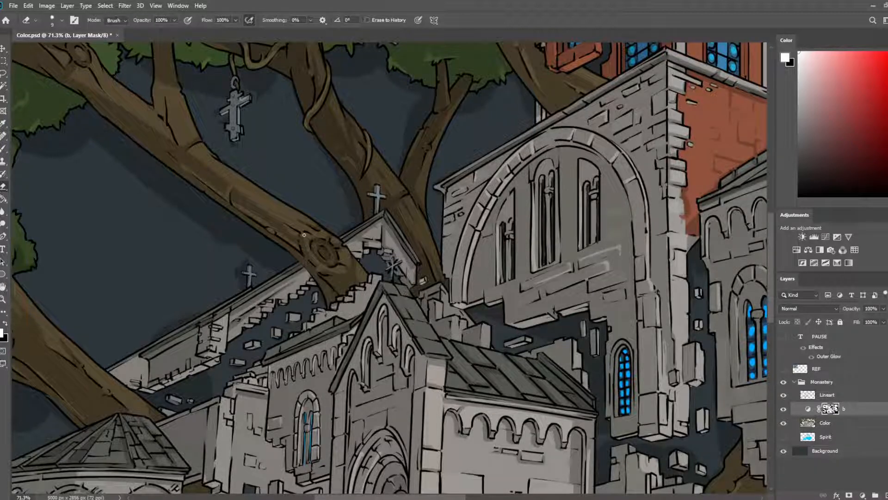
key("b")
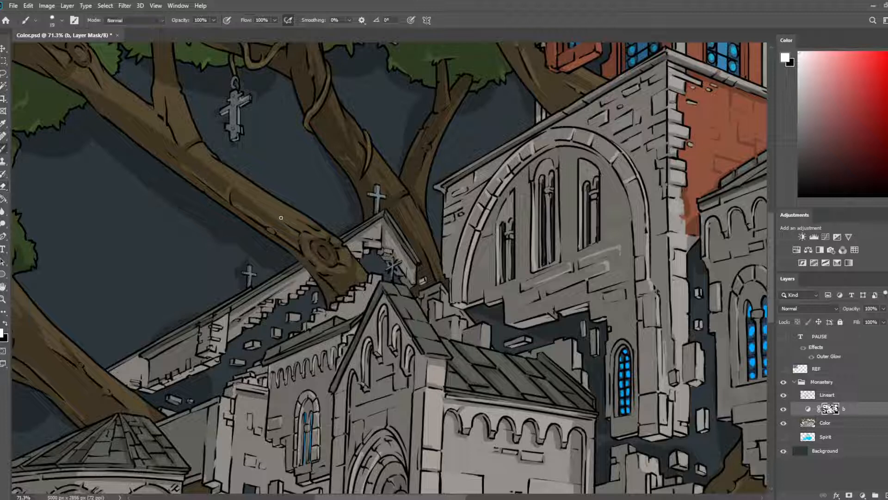
left_click_drag(296, 227, 265, 209)
key("e")
key("b")
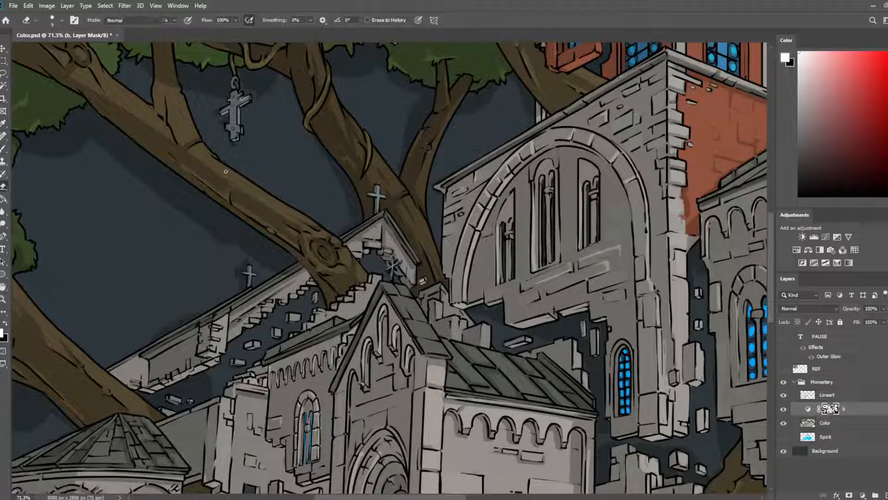
- Break up the shadow edge on the slanting trunk between its upper knot and the fork with bark-like strokes
left_click_drag(233, 177, 299, 268)
mouse_move(232, 207)
left_mouse_down()
mouse_move(223, 147)
mouse_move(228, 170)
mouse_move(238, 134)
mouse_move(254, 242)
mouse_move(238, 238)
mouse_move(239, 275)
left_mouse_up()
key("e")
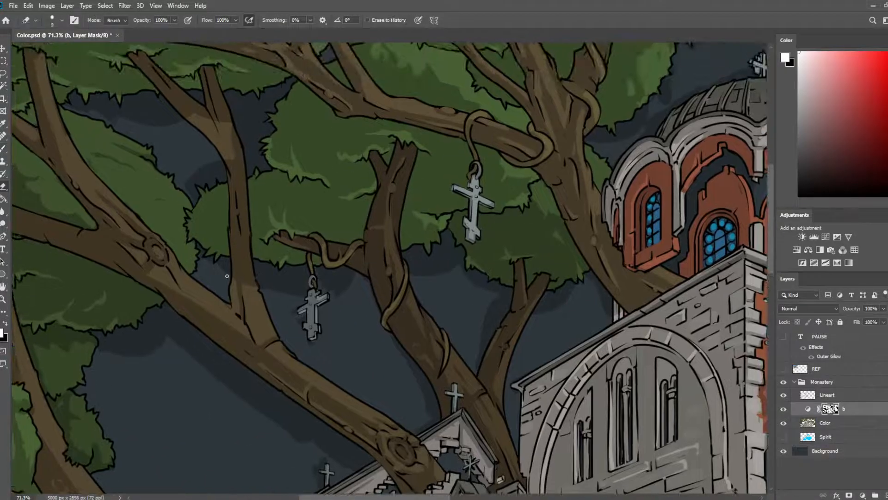
key("b")
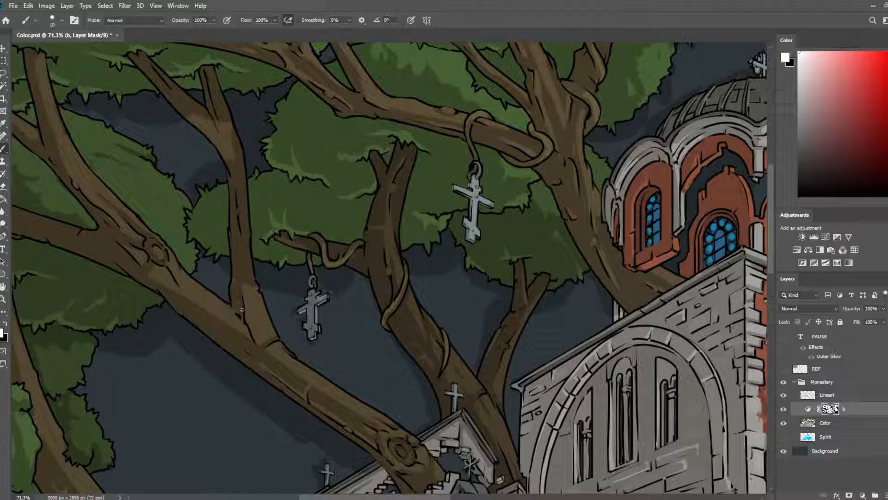
key("bracketright")
key("e")
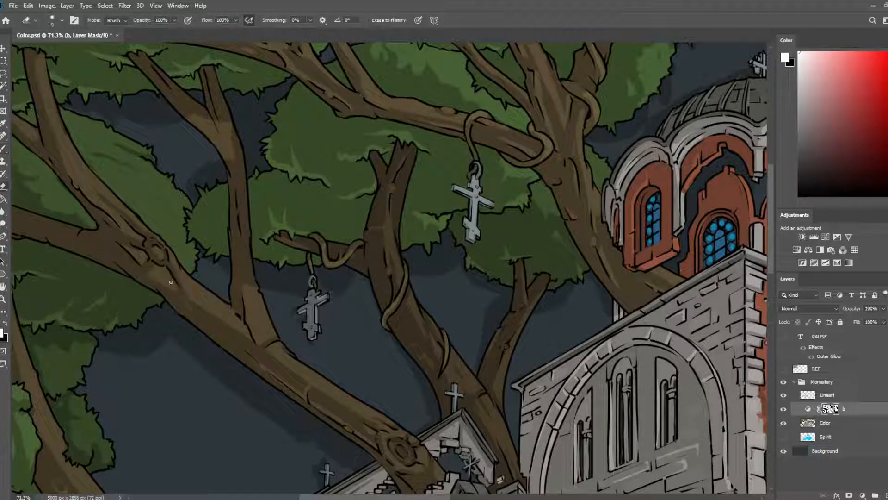
key("b")
key("e")
- Shade the thin upright branch rising from the trunk fork, blending its light and shadow along its length
left_click_drag(246, 232, 249, 274)
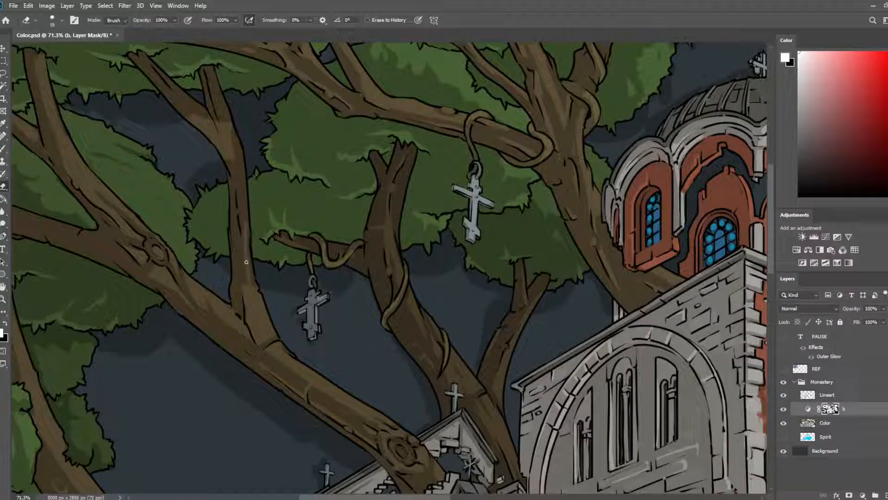
key("b")
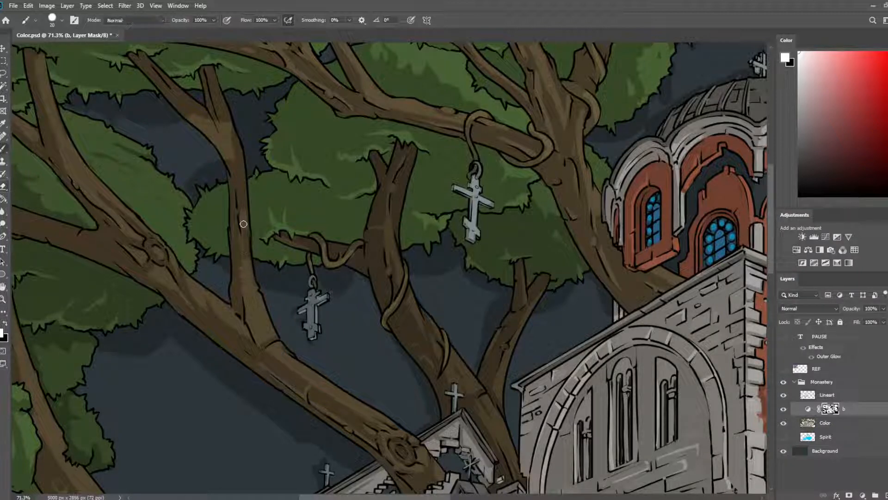
mouse_move(243, 224)
left_mouse_down()
mouse_move(237, 162)
mouse_move(248, 238)
mouse_move(238, 157)
mouse_move(244, 266)
mouse_move(245, 173)
mouse_move(246, 250)
mouse_move(227, 142)
mouse_move(241, 184)
mouse_move(240, 146)
left_mouse_up()
key("e")
key("b")
key("e")
key("b")
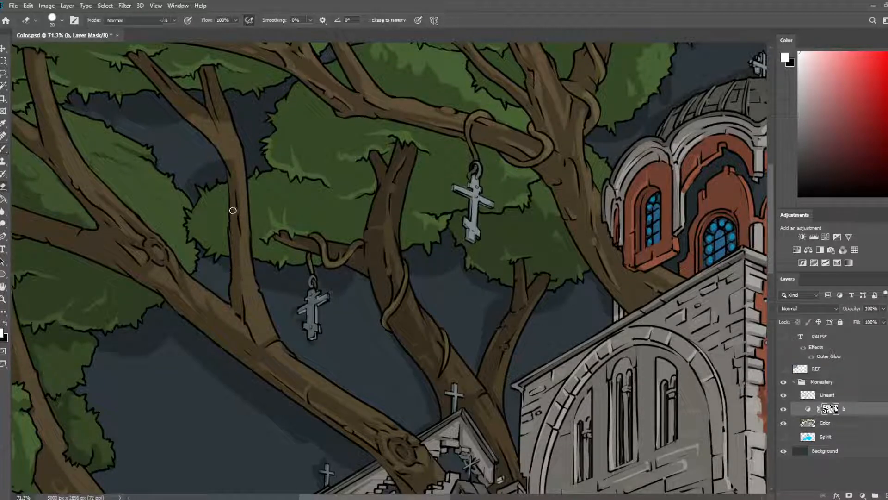
mouse_move(246, 277)
left_mouse_down()
mouse_move(239, 253)
mouse_move(244, 277)
left_mouse_up()
key("e")
key("b")
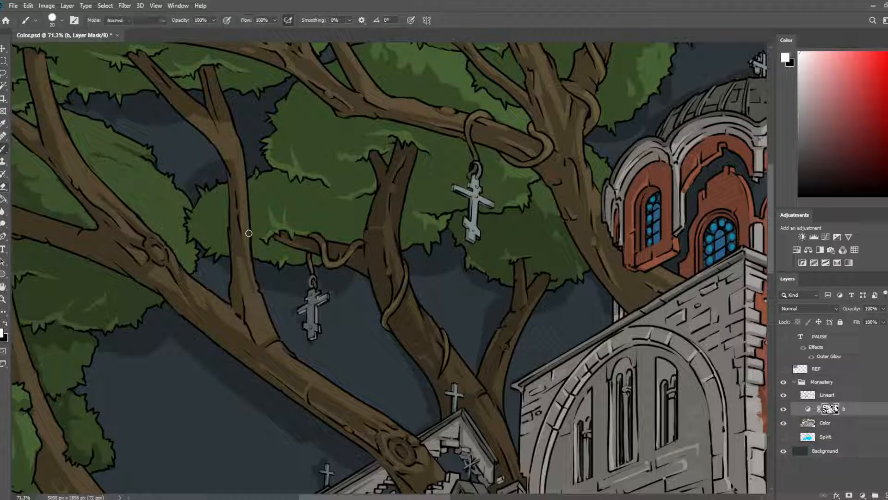
- Touch up the thin upright branch's base colour on the Color layer with its sampled brown, with layer b hidden, then return to b's mask
left_click(783, 408)
left_click(825, 422)
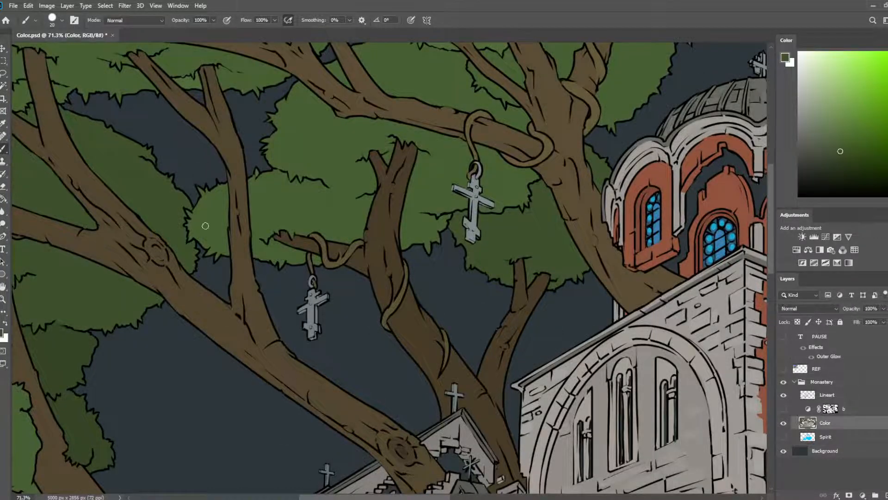
left_click(236, 233, "alt")
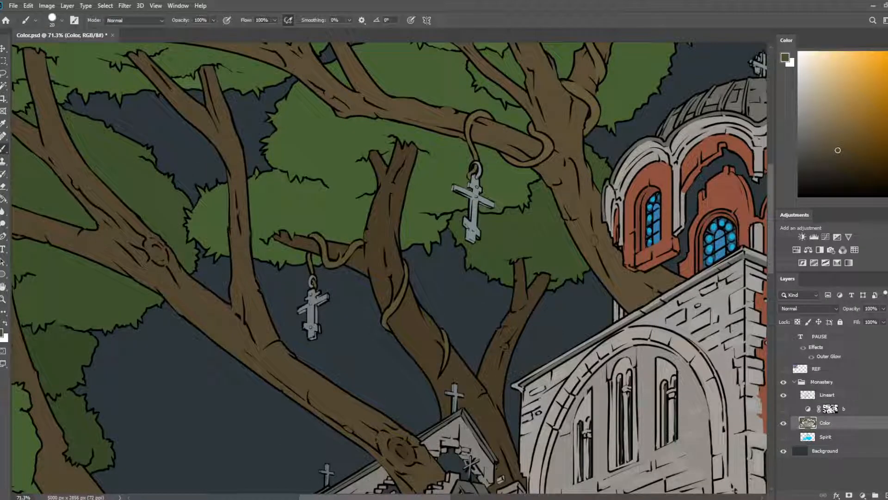
left_click(830, 408)
left_click(783, 408)
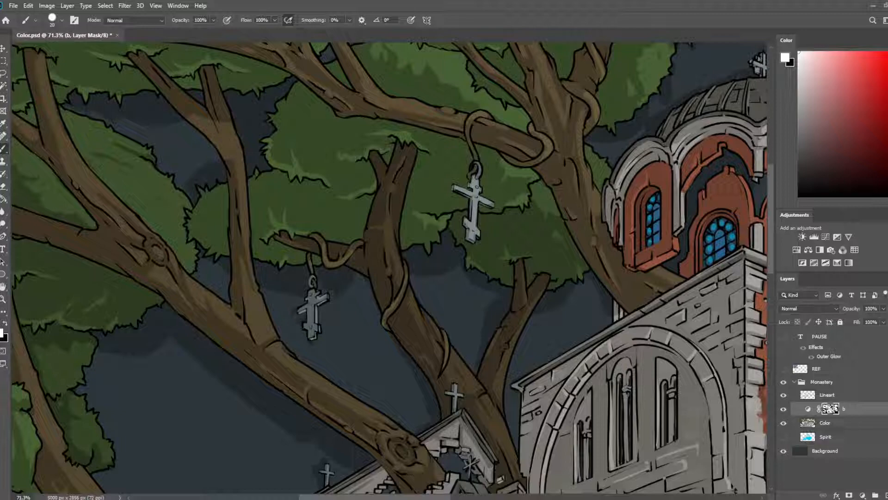
- Mirror the canvas horizontally and save the illustration
key("ctrl+0")
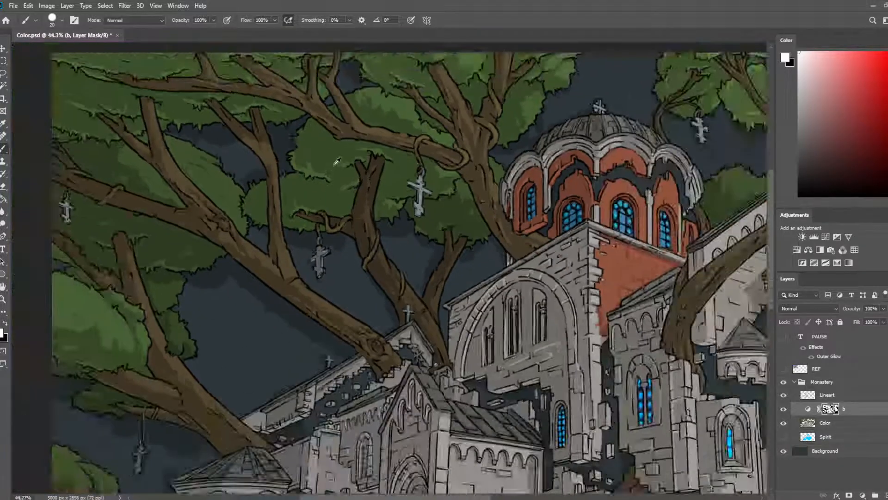
key("ctrl+s")
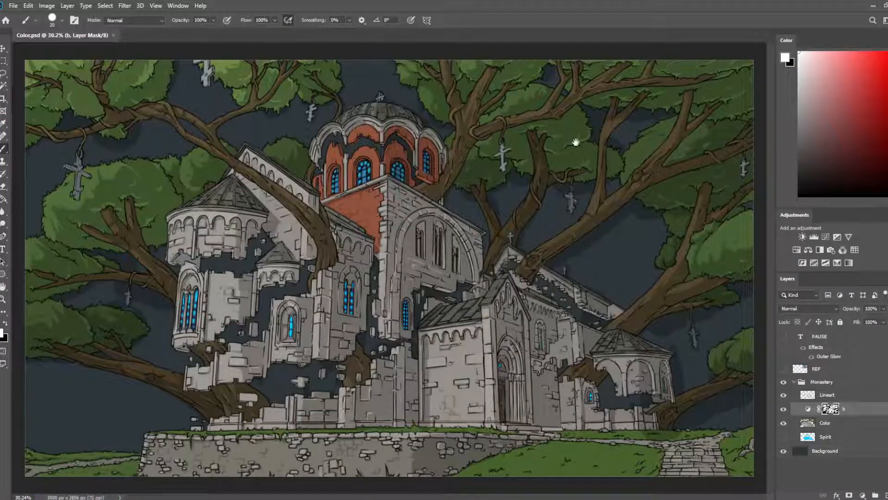
- Paint shadow over the forked upper end of the thin upright branch and restore light along its lit edges
scroll(493, 147, "up", 1)
left_click_drag(536, 155, 349, 173)
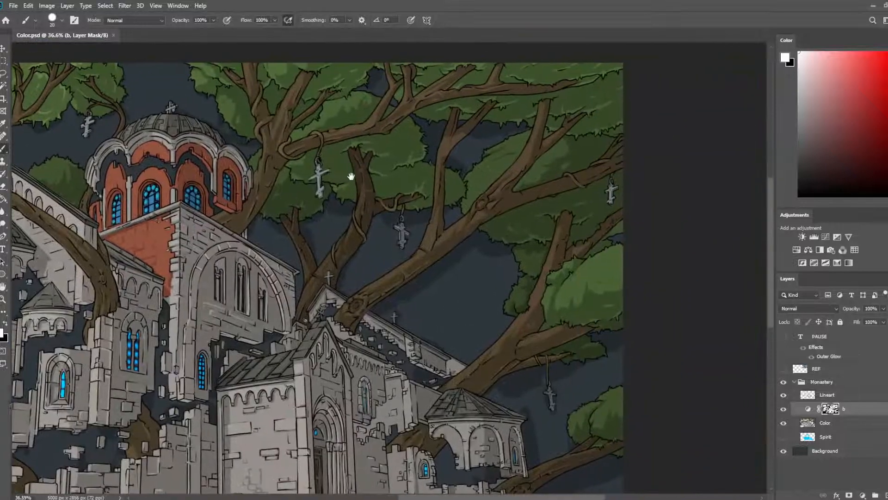
scroll(349, 172, "up", 5)
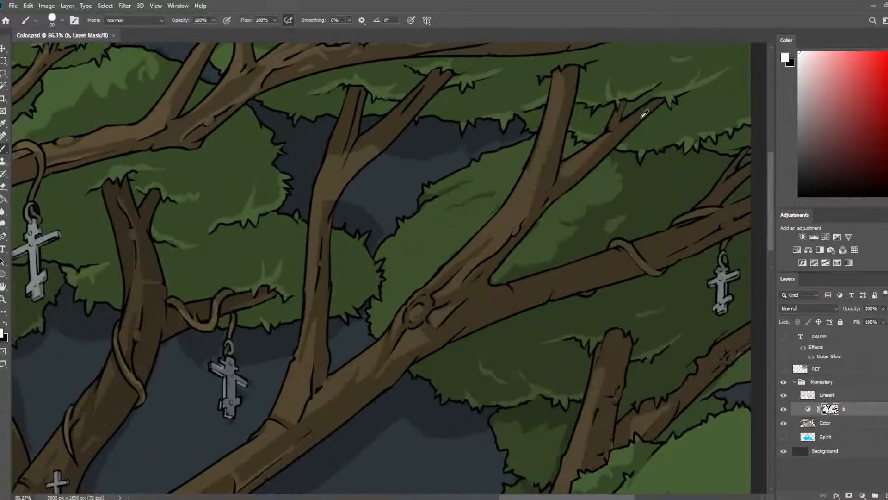
left_click_drag(327, 198, 389, 125)
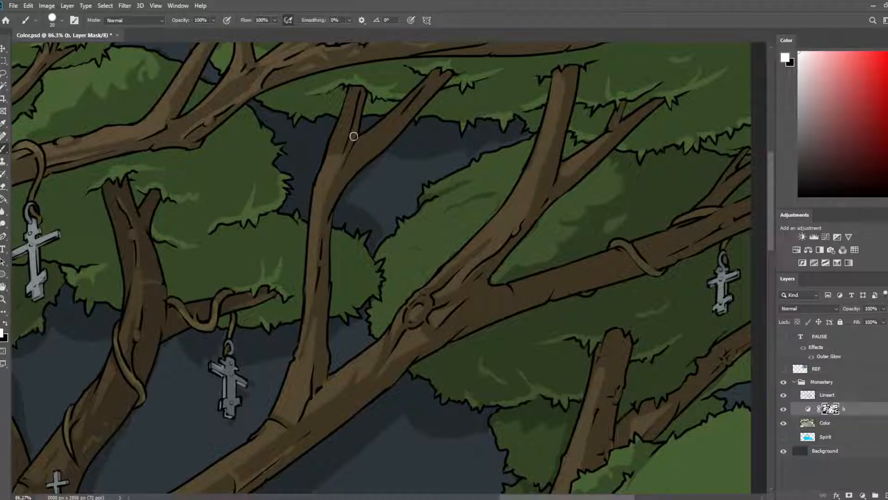
key("e")
left_click_drag(332, 152, 333, 158)
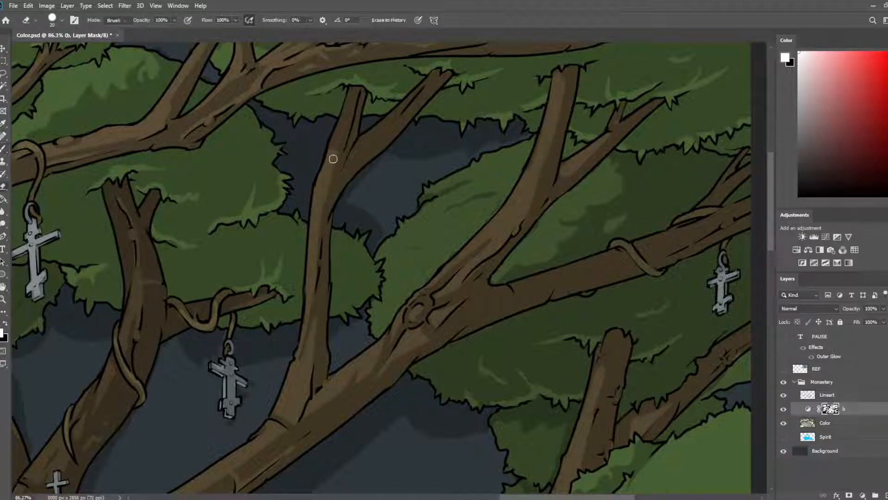
key("b")
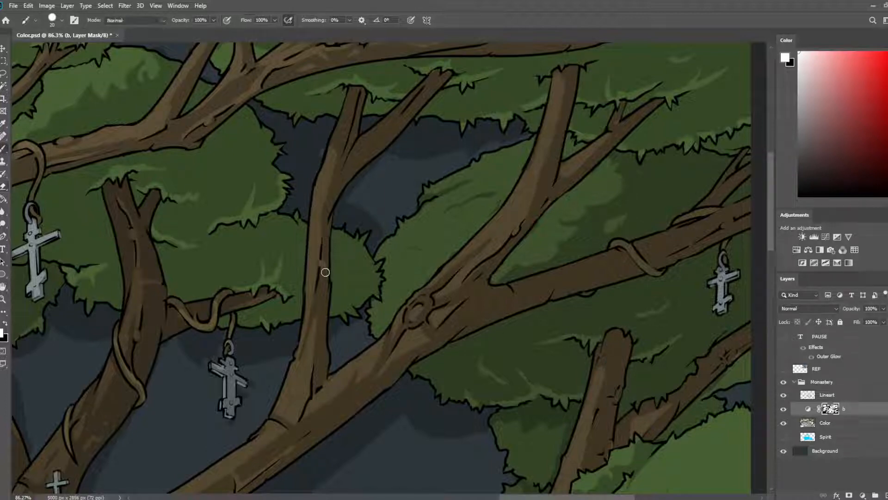
key("e")
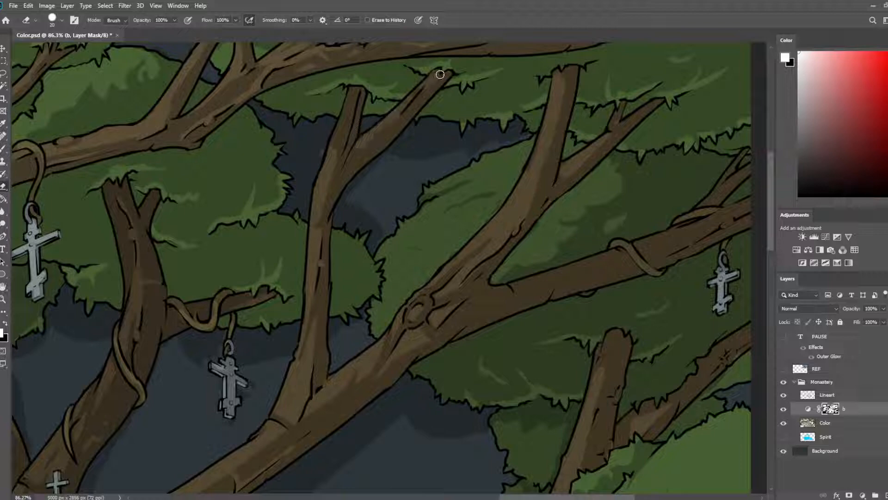
key("b")
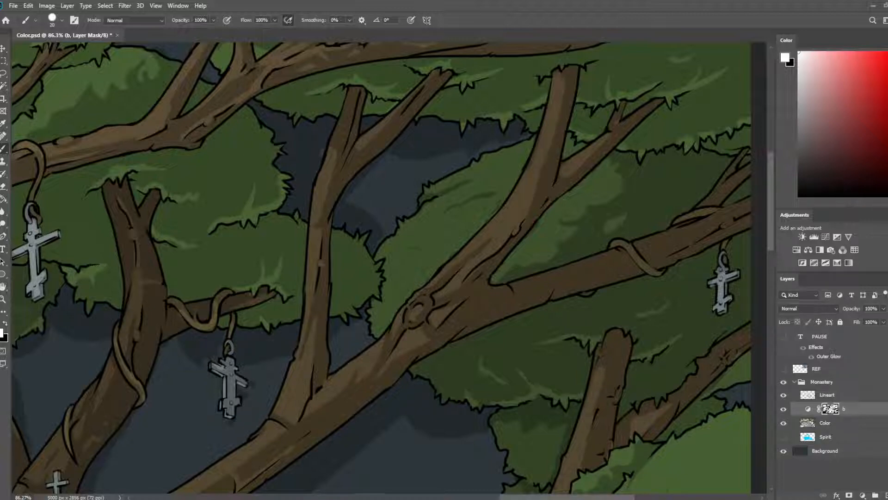
- Refine the light-to-shadow edge on the blunt upright limb above the large knot with a smaller brush
scroll(458, 237, "up", 5)
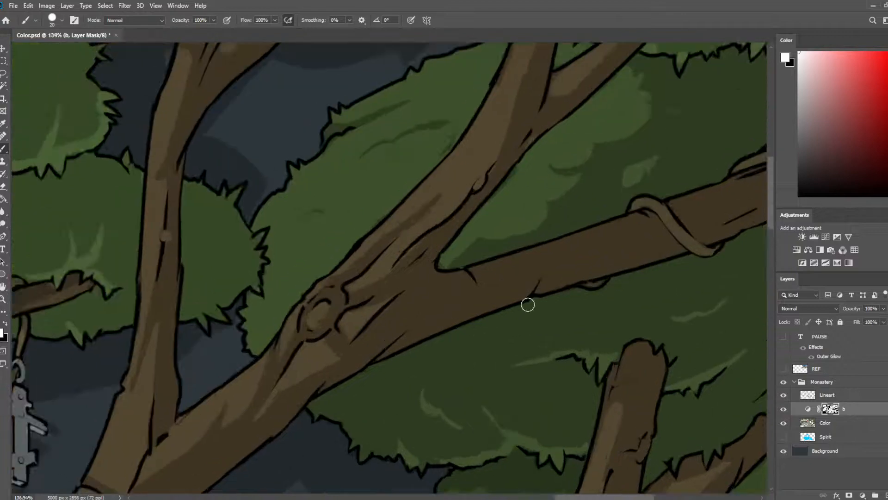
key("bracketleft")
key("bracketleft")
key("bracketleft")
left_click_drag(519, 140, 409, 260)
scroll(376, 285, "up", 3)
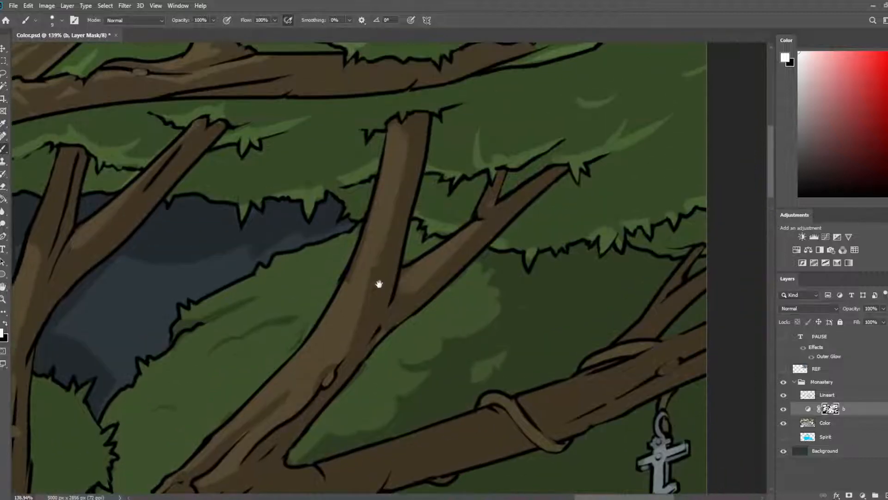
key("e")
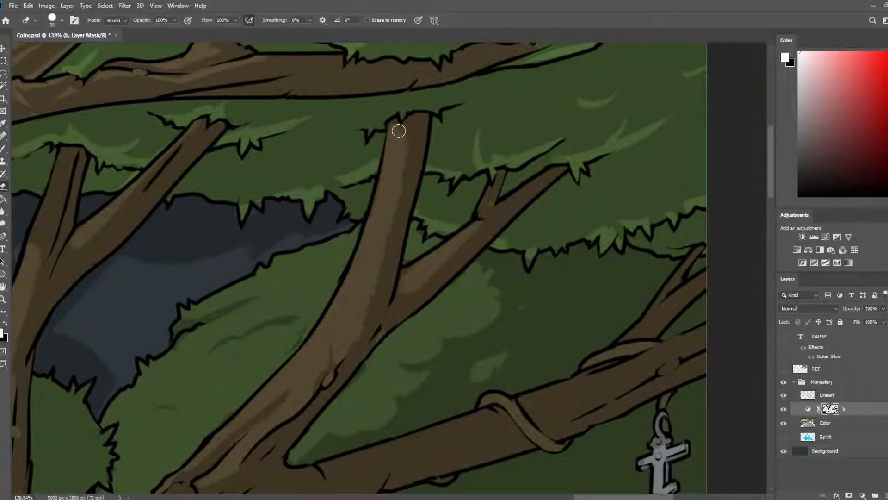
key("b")
mouse_move(392, 129)
left_mouse_down()
mouse_move(398, 122)
mouse_move(391, 229)
left_mouse_up()
key("e")
key("b")
left_click_drag(392, 172, 392, 240)
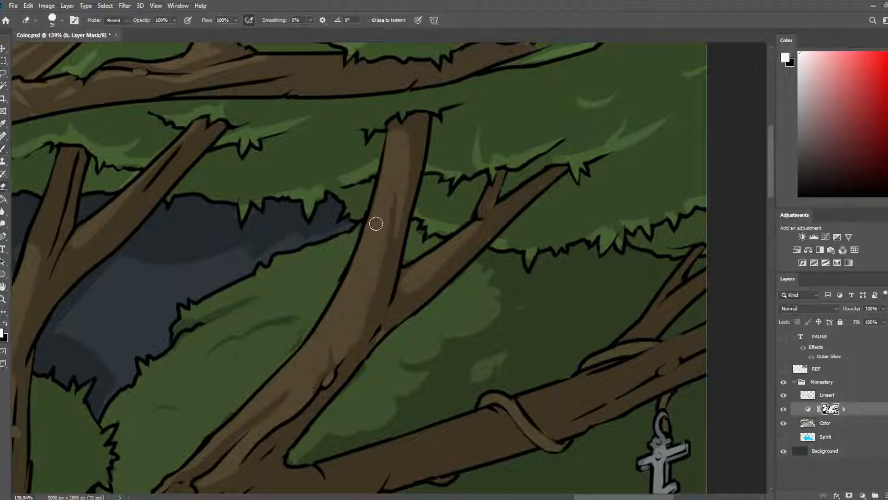
- Shade the side branch growing off the blunt limb and its small twig, alternating light and shadow strokes
key("e")
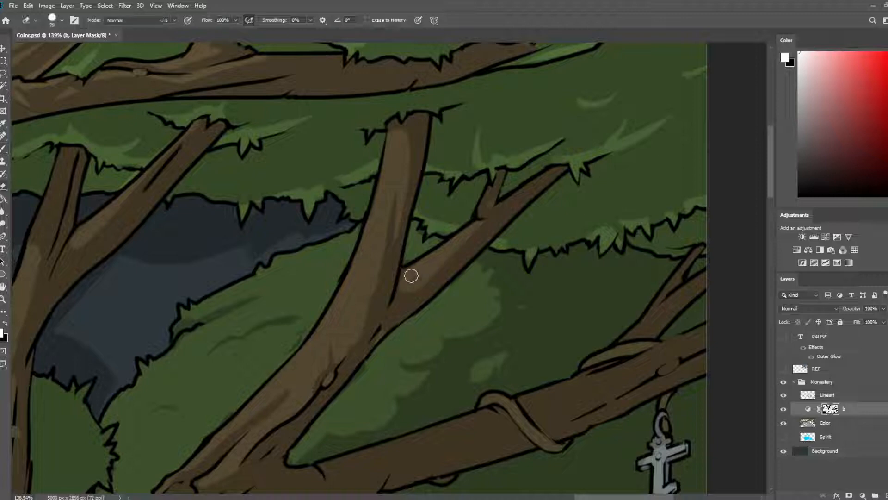
key("b")
key("e")
key("b")
key("e")
left_click_drag(481, 232, 549, 174)
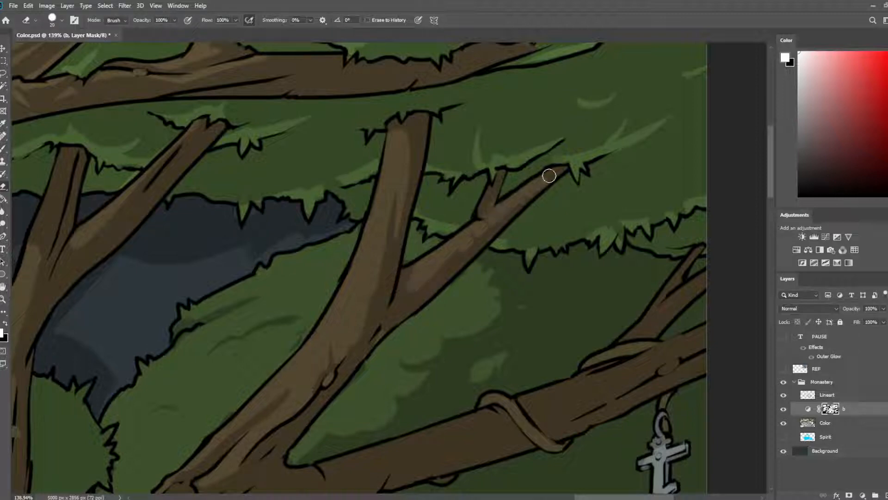
key("b")
left_click_drag(480, 216, 486, 194)
key("e")
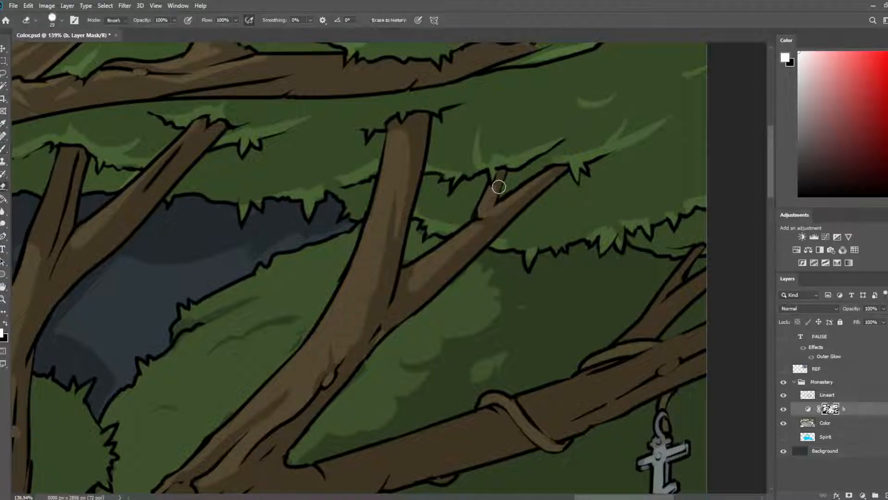
key("b")
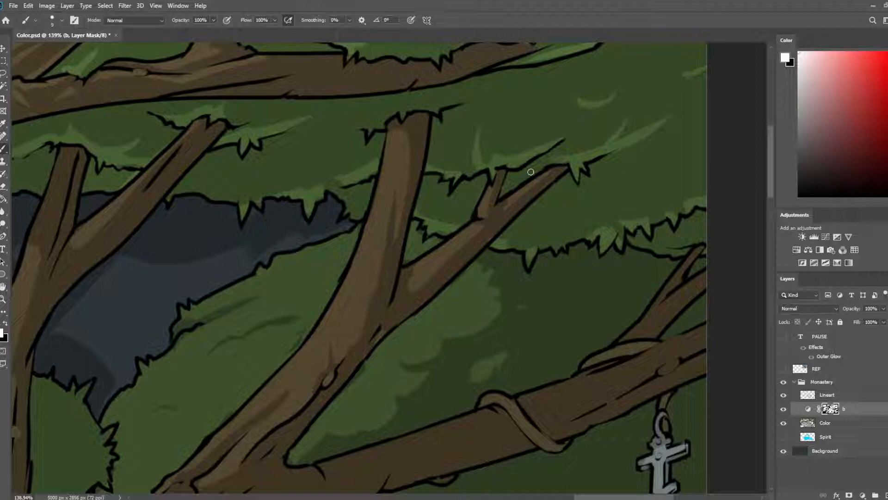
- Save the illustration and mirror the canvas horizontally back to its original orientation
scroll(423, 226, "down", 5)
scroll(426, 190, "up", 2)
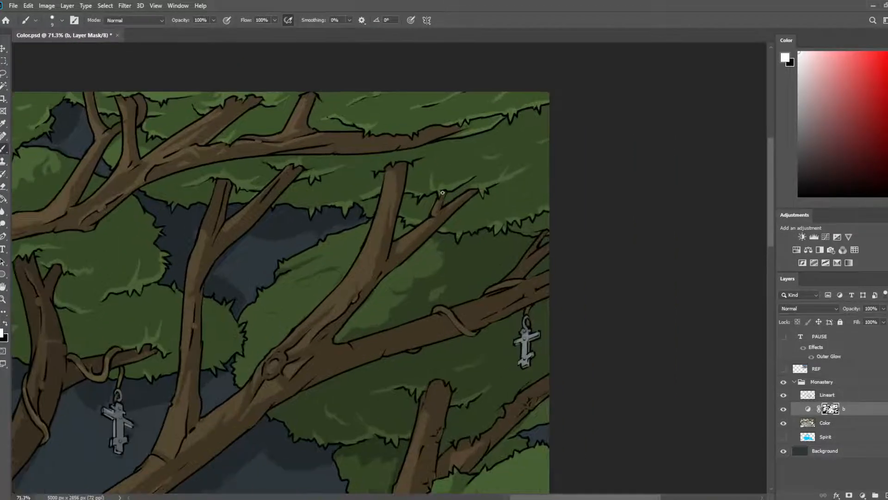
scroll(553, 112, "up", 1)
key("ctrl+s")
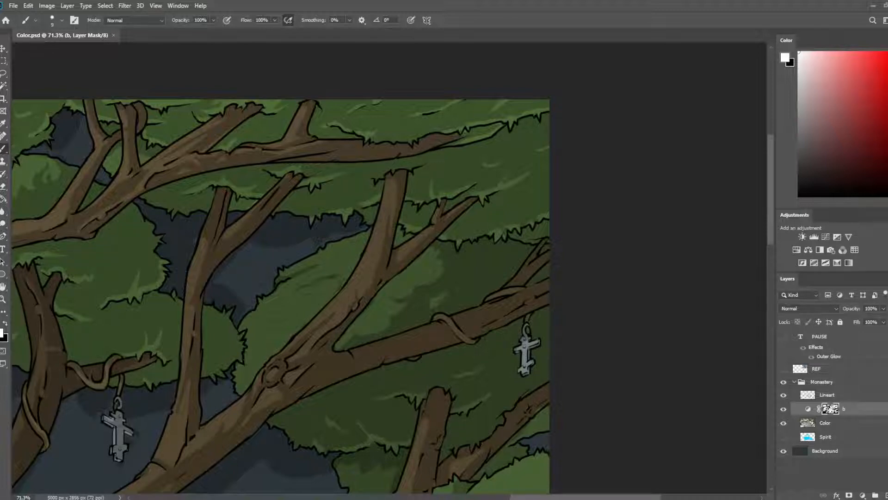
scroll(319, 277, "down", 3)
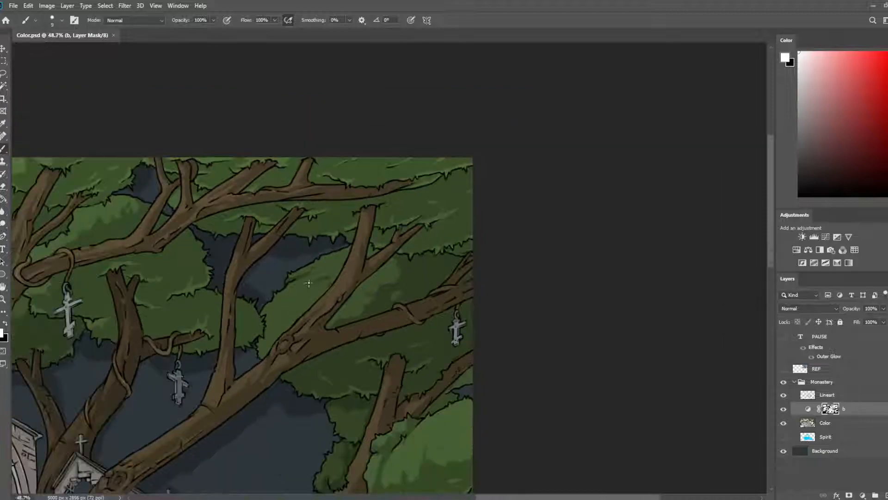
left_click_drag(278, 309, 523, 168)
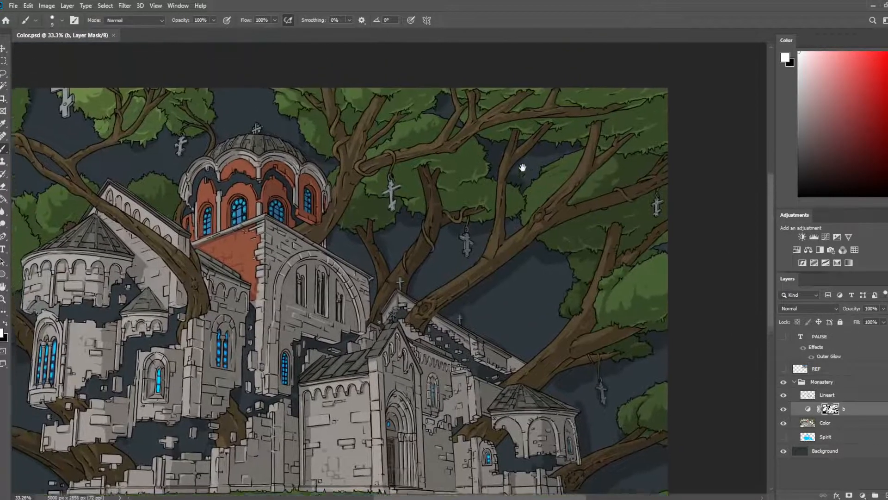
key("F2")
left_click_drag(498, 255, 580, 185)
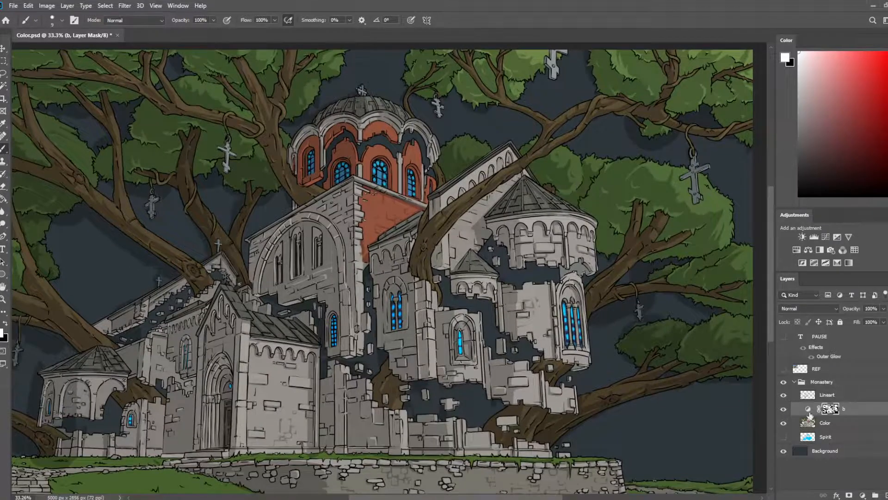
- Show the PAUSE text layer over the illustration and hide it again
left_click(783, 337)
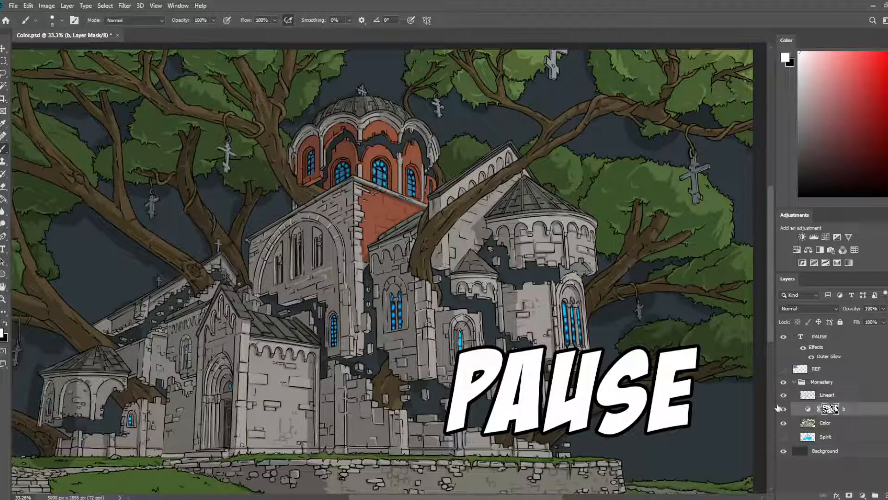
left_click(784, 337)
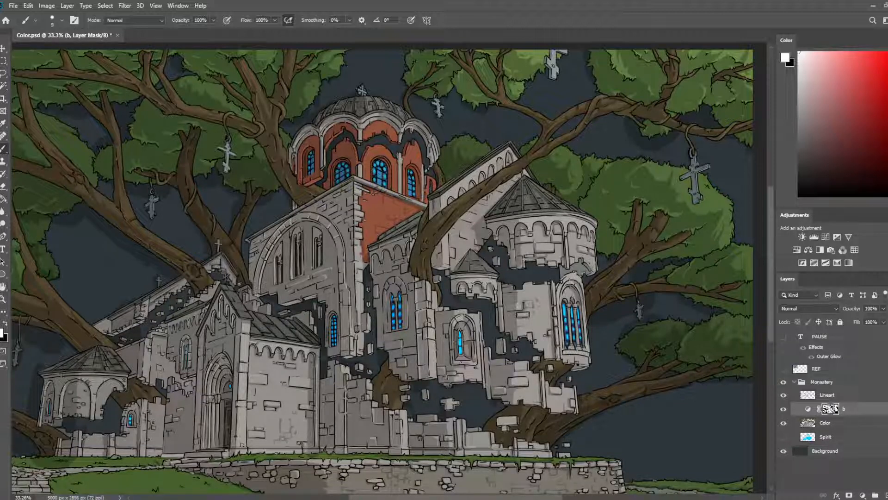
- Save the whole illustration with the PAUSE text hidden
scroll(244, 444, "up", 2)
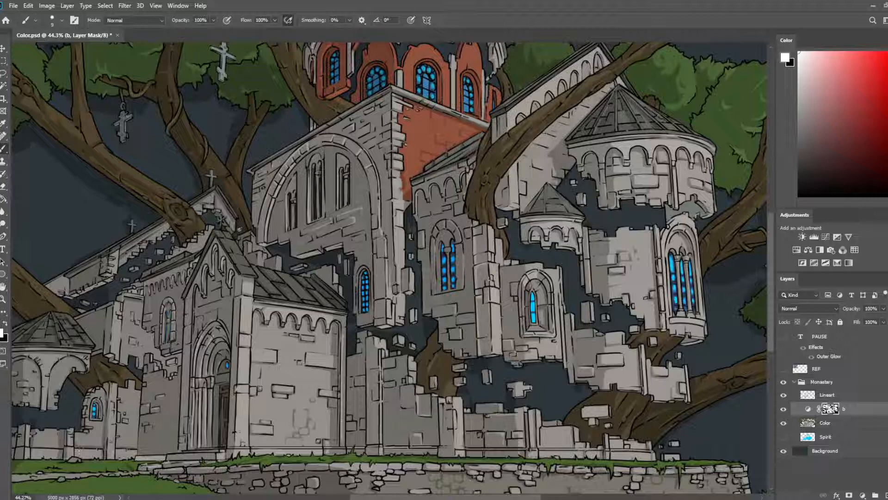
scroll(391, 360, "down", 3)
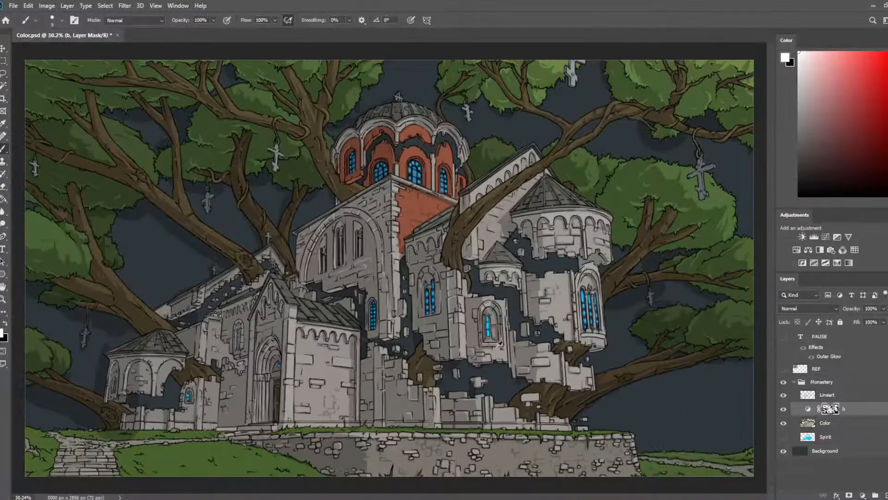
key("ctrl+s")
- Paint shadow on the end of the low ruined wall beside the thick branch on layer b's mask, using a larger brush
scroll(595, 182, "up", 2)
left_click_drag(595, 183, 417, 260)
mouse_move(376, 283)
left_mouse_down()
mouse_move(473, 175)
mouse_move(511, 175)
mouse_move(435, 204)
mouse_move(601, 259)
left_mouse_up()
mouse_move(316, 210)
left_mouse_down()
mouse_move(433, 240)
mouse_move(451, 232)
left_mouse_up()
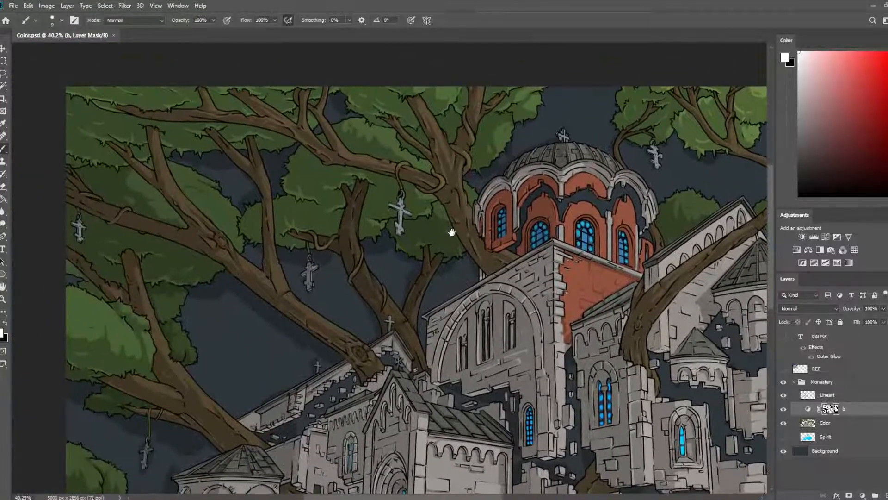
mouse_move(345, 224)
left_mouse_down()
mouse_move(363, 238)
mouse_move(382, 218)
mouse_move(387, 183)
left_mouse_up()
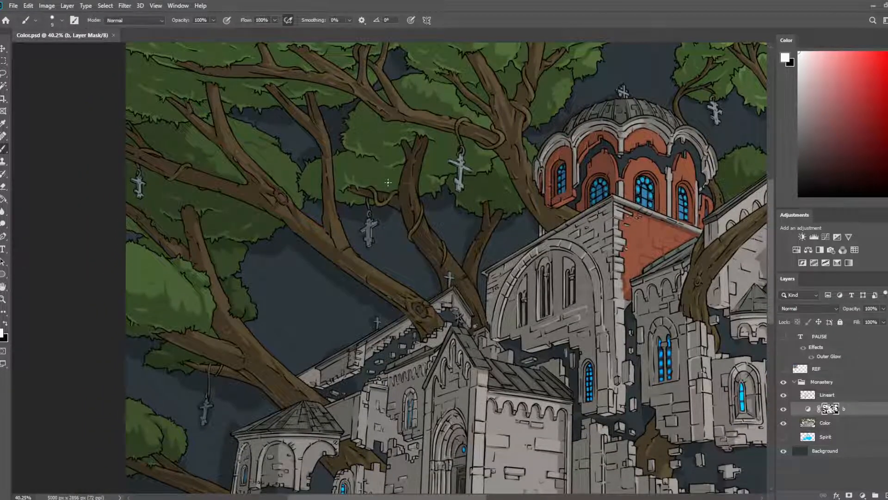
scroll(88, 441, "up", 6)
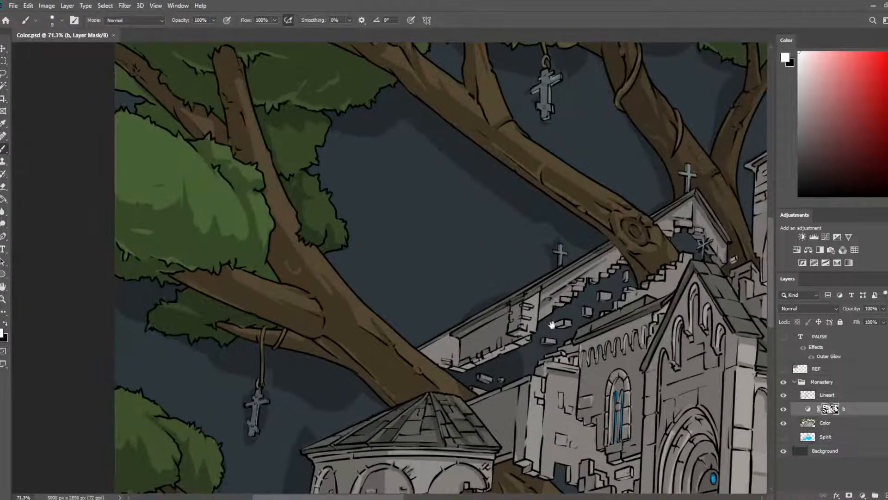
left_click_drag(416, 370, 279, 244)
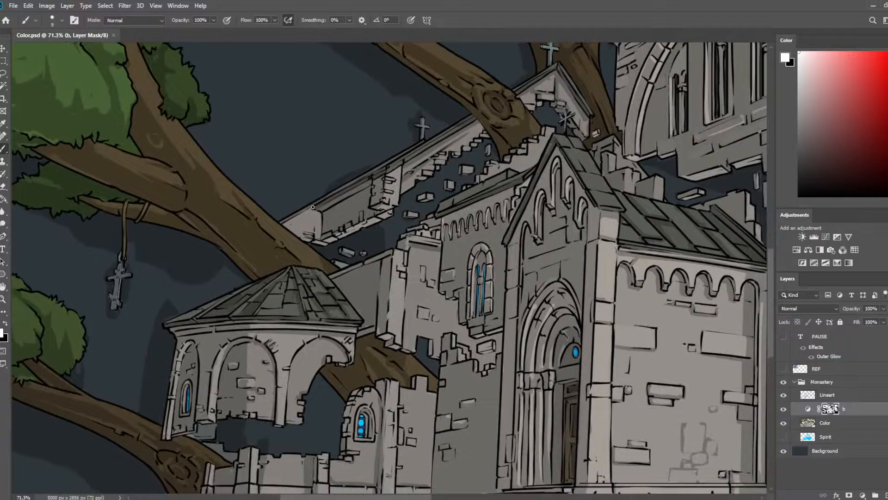
key("bracketright")
key("bracketright")
left_click_drag(311, 208, 320, 209)
key("e")
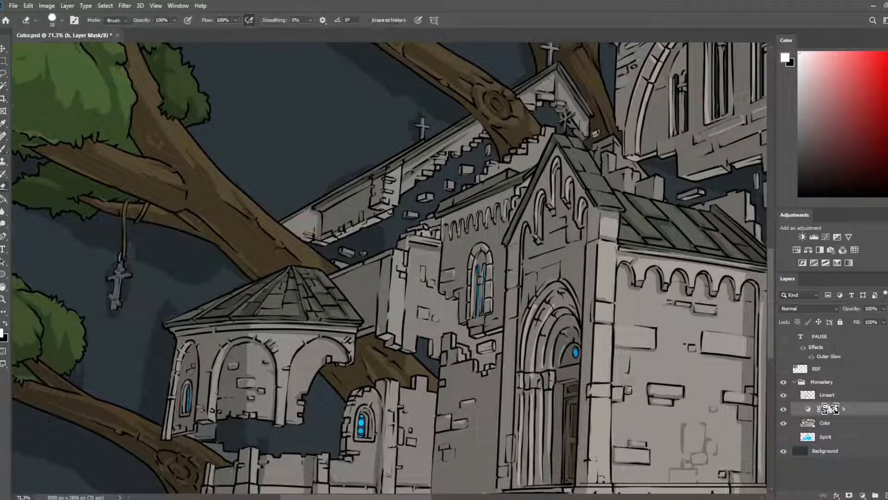
key("b")
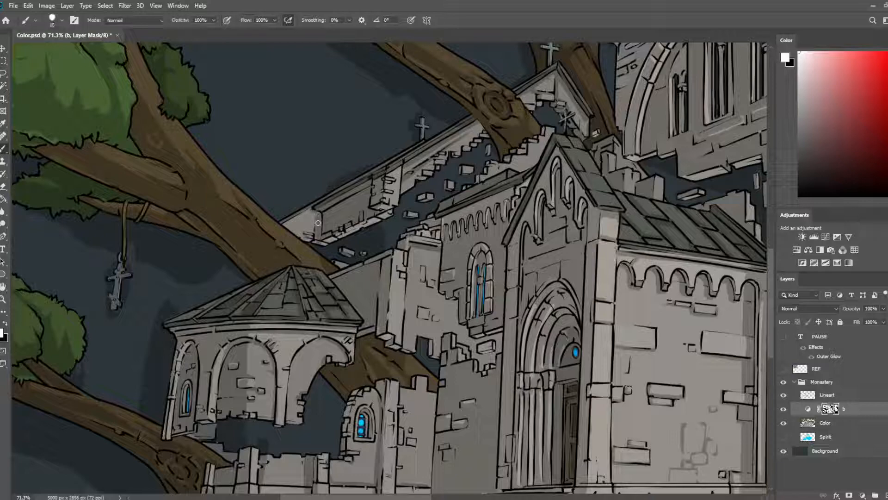
- Retouch the base colour along the ruined wall end on the Color layer with sampled colours and a smaller brush
left_click(819, 421)
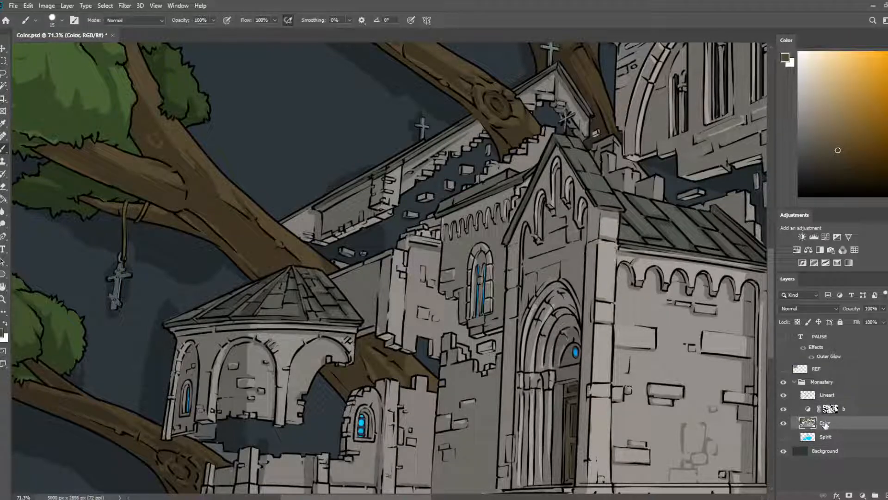
scroll(343, 193, "up", 5)
scroll(492, 303, "down", 1)
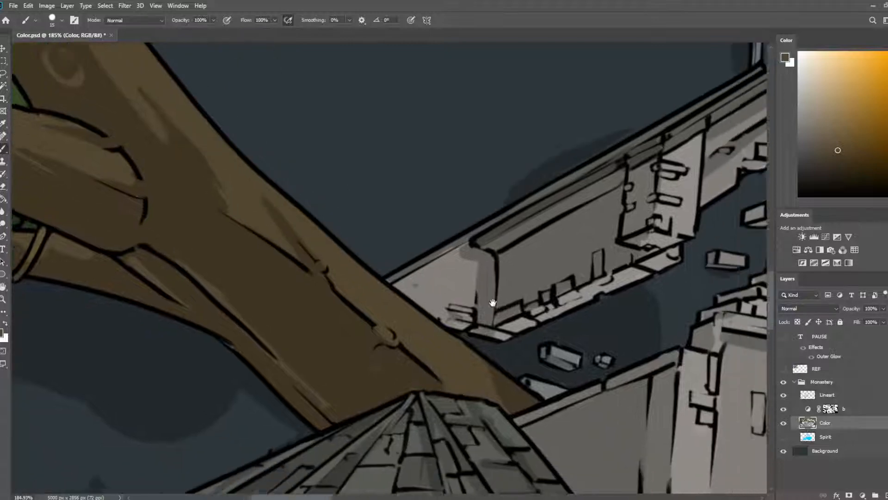
left_click_drag(492, 303, 481, 292)
left_click(451, 223, "alt")
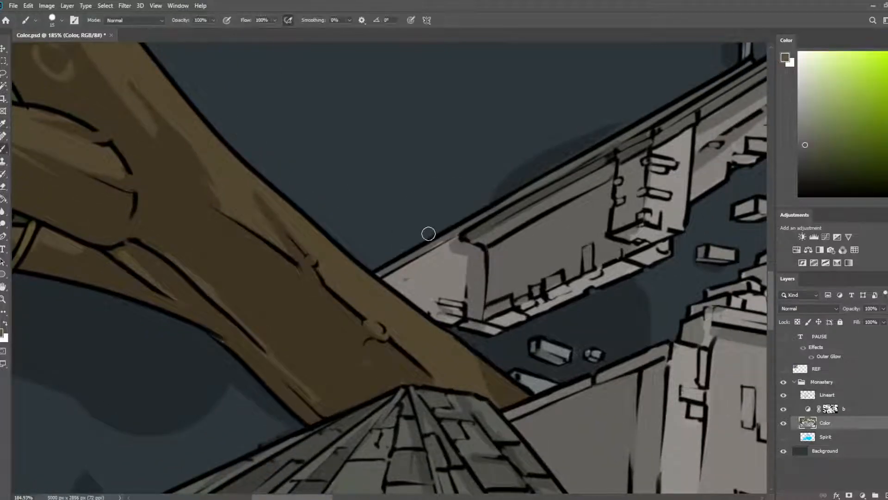
key("bracketleft")
key("bracketleft")
key("bracketleft")
key("bracketleft")
left_click(413, 264, "alt")
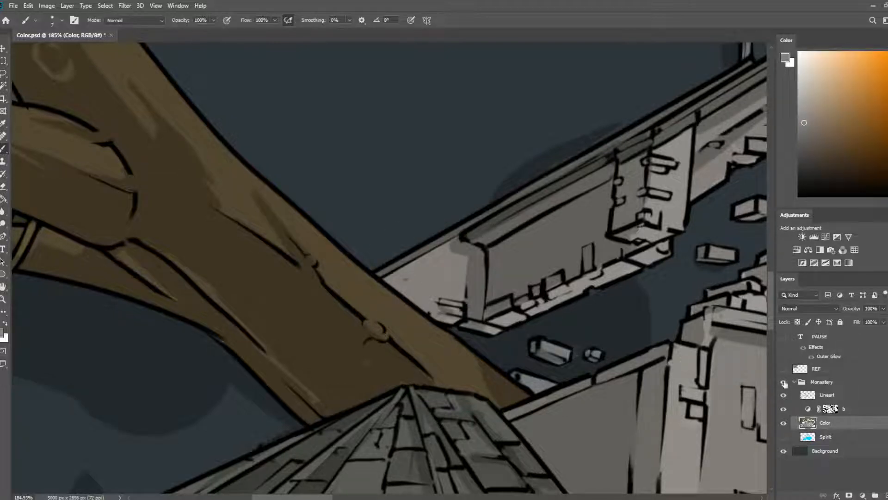
- Erase shadow on layer b's mask around the small bricks and upper corner of the ruined wall end, using a smaller eraser
left_click(830, 409)
key("e")
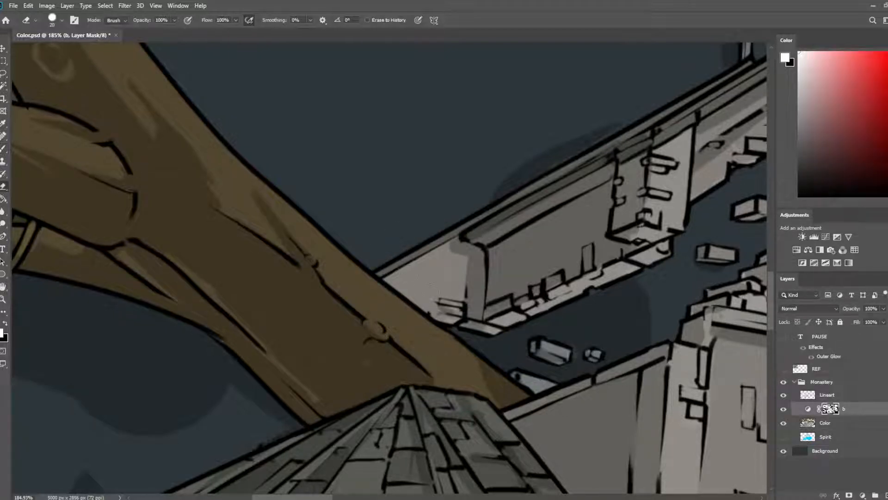
key("bracketleft")
key("bracketleft")
key("bracketleft")
mouse_move(437, 306)
left_mouse_down()
mouse_move(435, 299)
mouse_move(458, 298)
mouse_move(444, 305)
mouse_move(437, 281)
left_mouse_up()
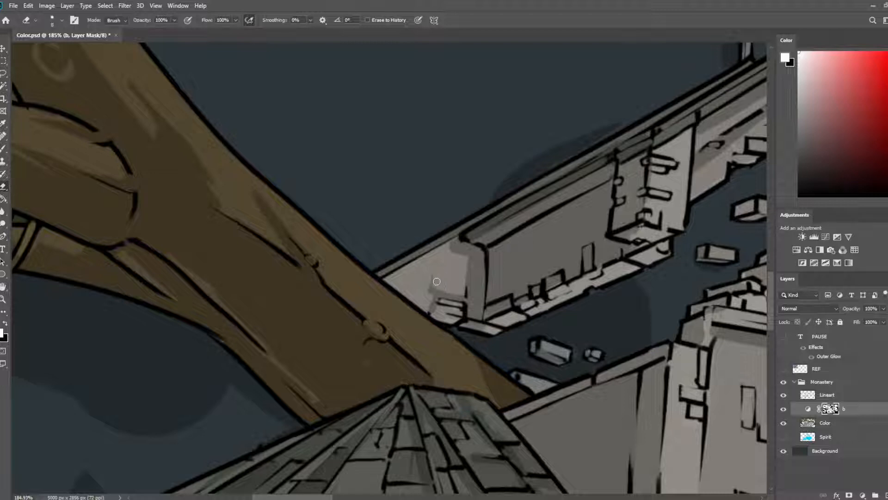
mouse_move(465, 241)
left_mouse_down()
mouse_move(452, 240)
mouse_move(455, 249)
left_mouse_up()
- Lighten the ledge above the recessed panel of the ruined wall and save the illustration
scroll(459, 279, "down", 5)
scroll(471, 228, "up", 3)
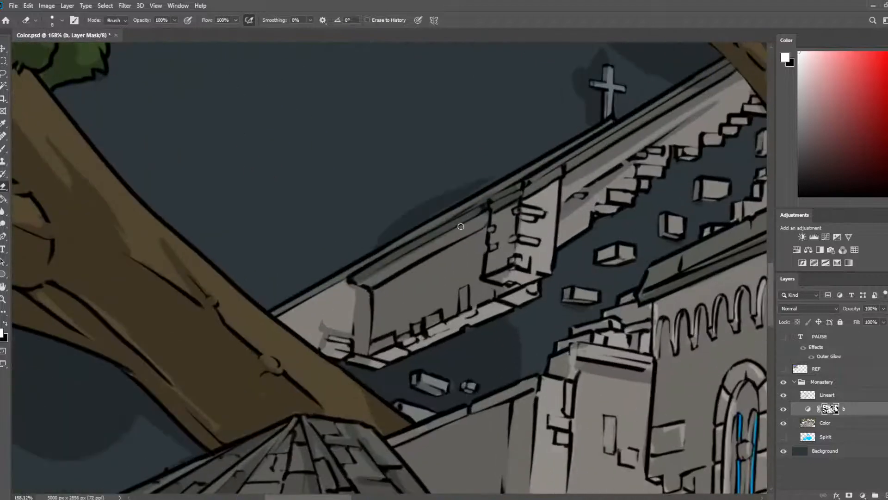
left_click_drag(370, 285, 488, 214)
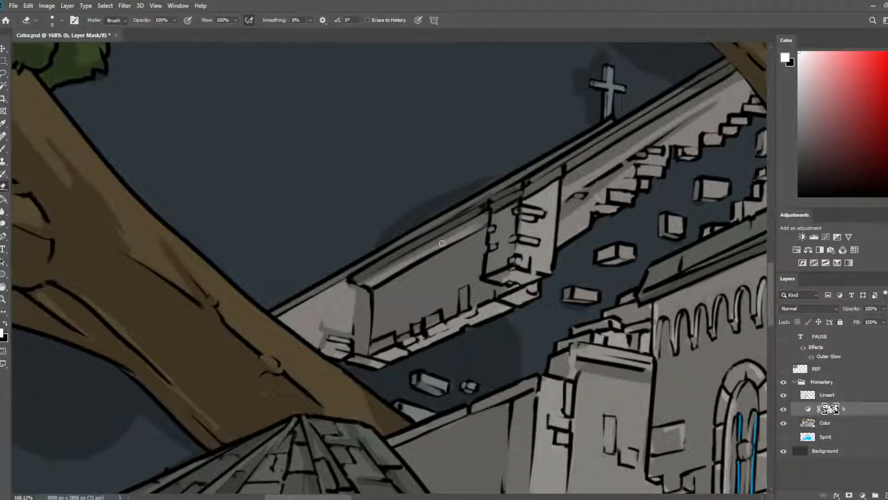
scroll(276, 203, "down", 10)
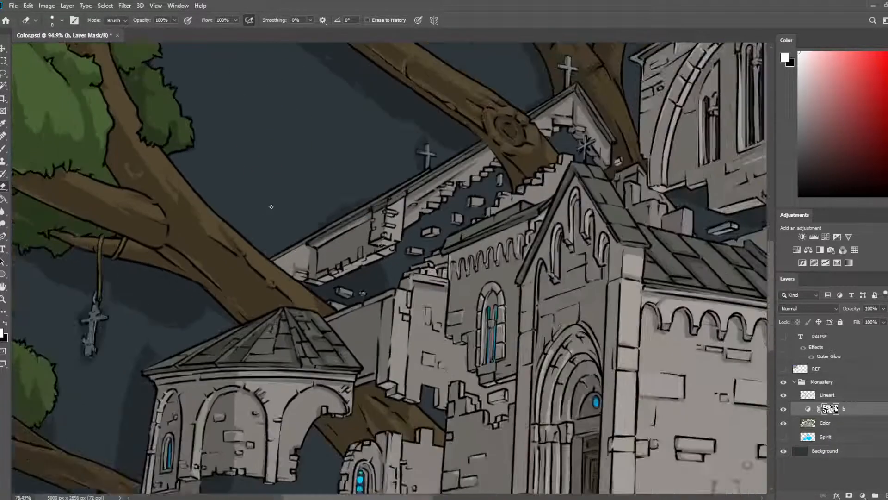
key("ctrl+s")
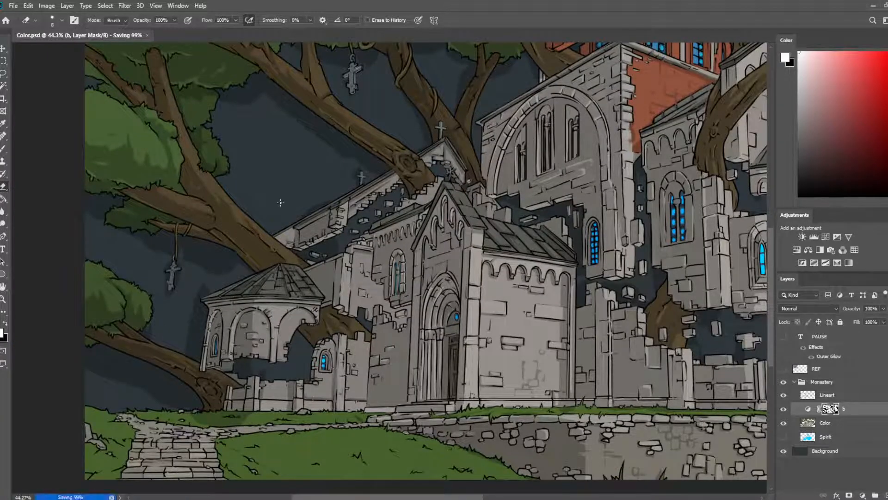
- Paint shadow on the small roof cross above the ruined wall and save the illustration
scroll(283, 206, "up", 5)
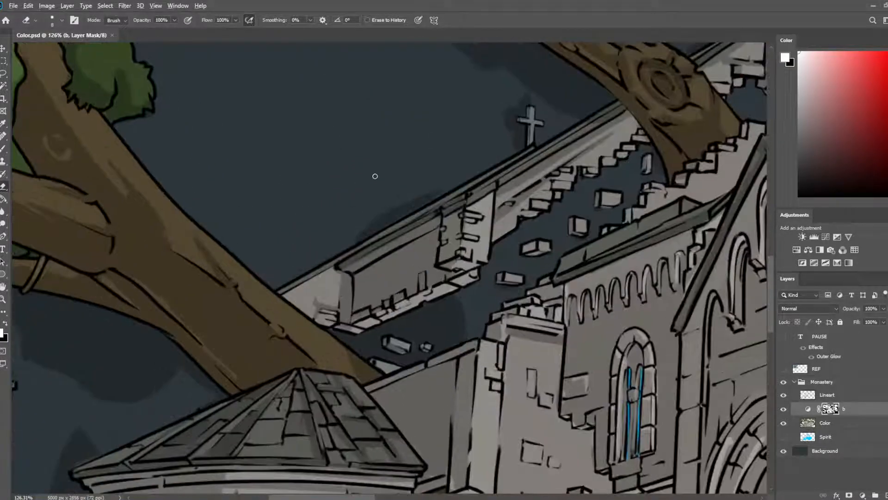
scroll(372, 175, "down", 2)
scroll(446, 111, "up", 4)
scroll(447, 111, "down", 1)
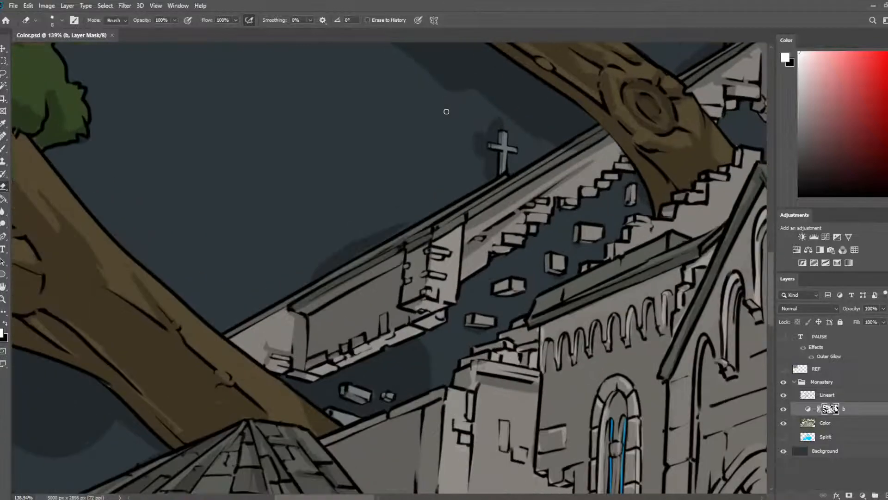
key("b")
left_click(496, 169)
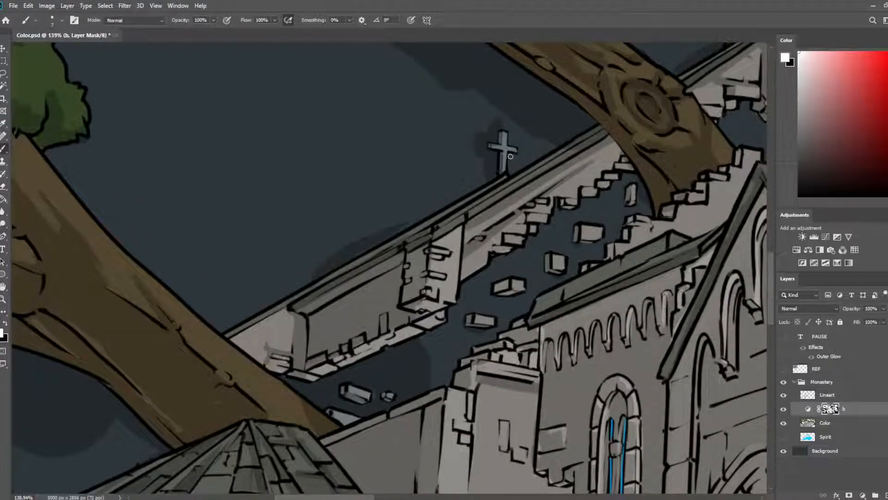
scroll(536, 121, "down", 3)
scroll(525, 102, "down", 5)
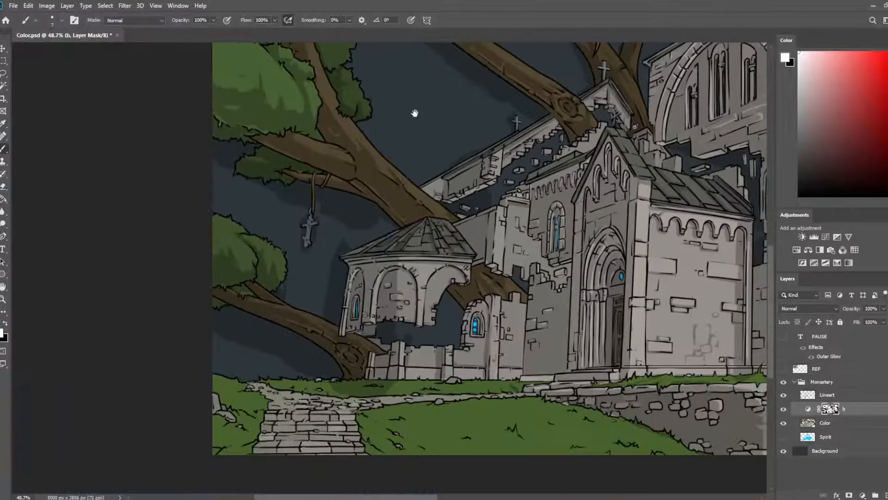
left_click_drag(415, 113, 299, 331)
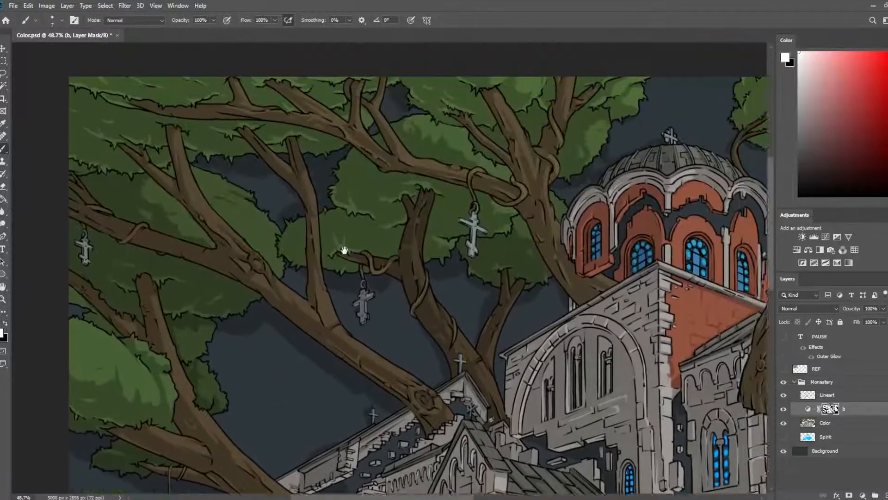
key("ctrl+s")
- Refine the light and shadow on the cross hanging from the short broken branch, then save the illustration
scroll(378, 315, "up", 3)
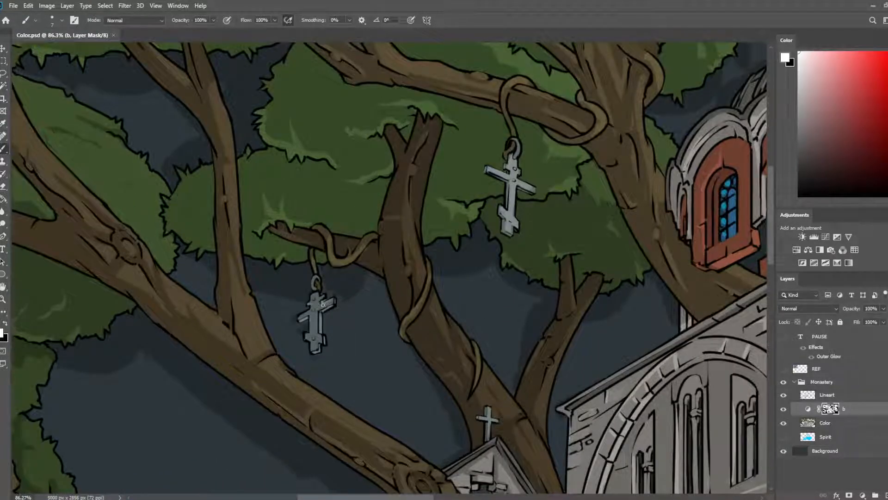
left_click_drag(322, 305, 331, 301)
key("e")
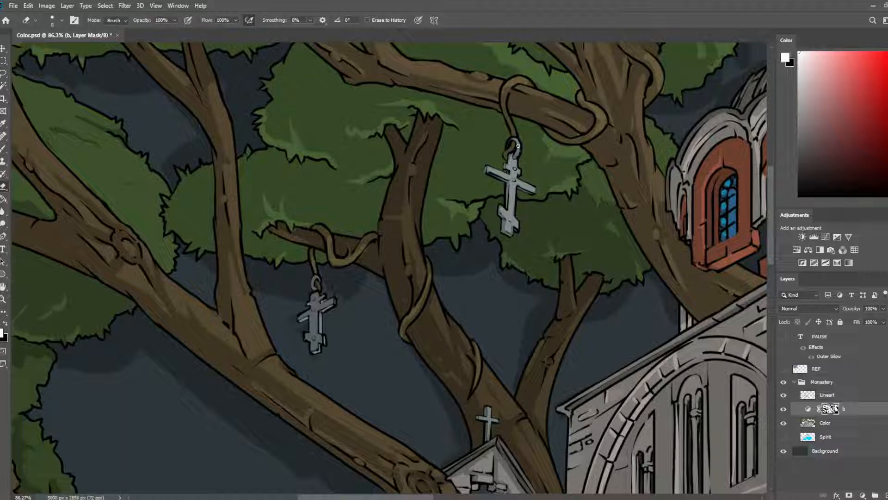
key("b")
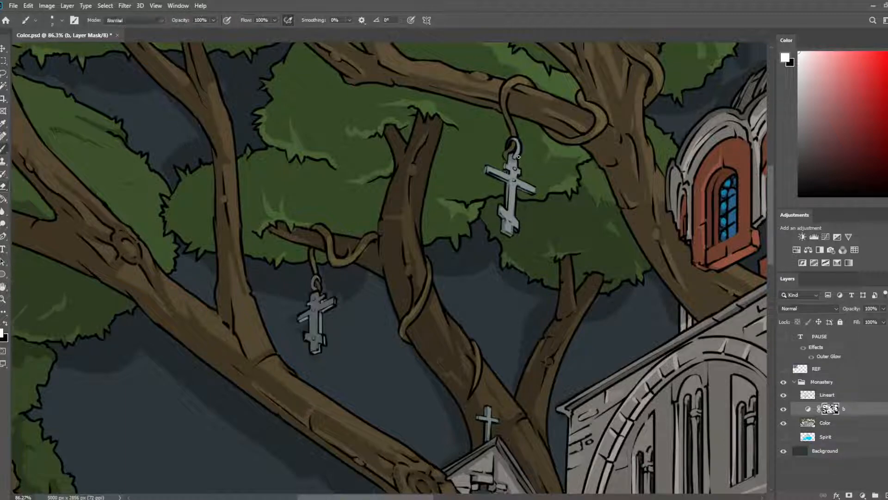
scroll(493, 149, "down", 5)
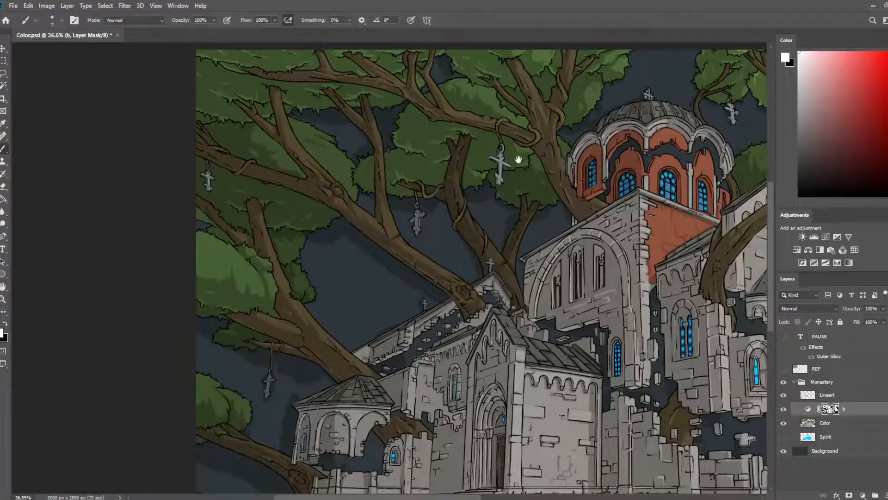
left_click_drag(518, 160, 363, 160)
key("ctrl+s")
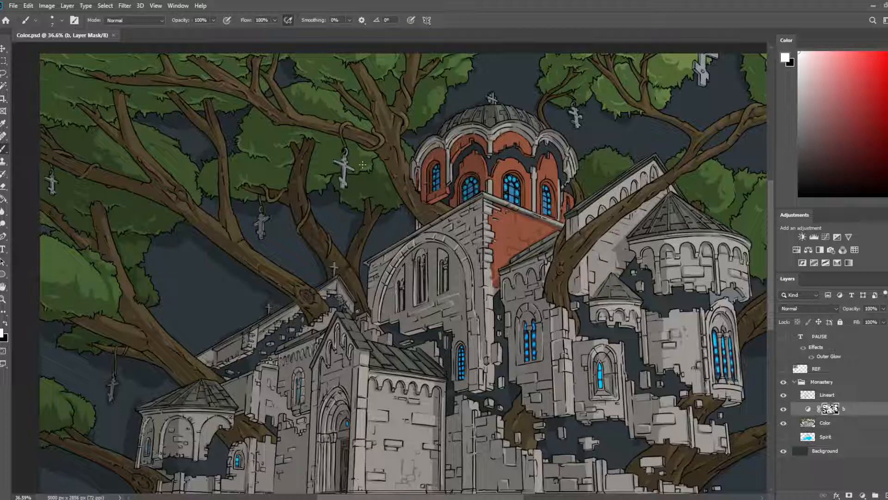
- Shade the edges of the leaf clumps beside the thin upright branch, alternating light and shadow strokes
scroll(252, 170, "up", 5)
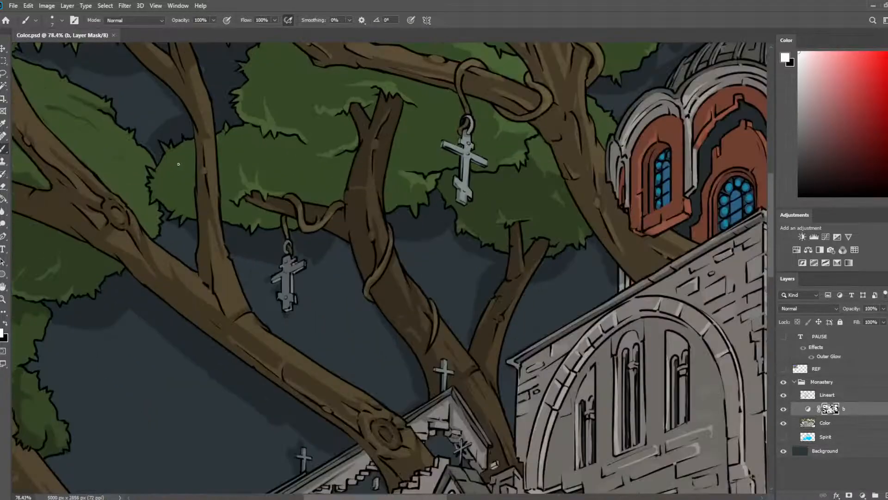
key("e")
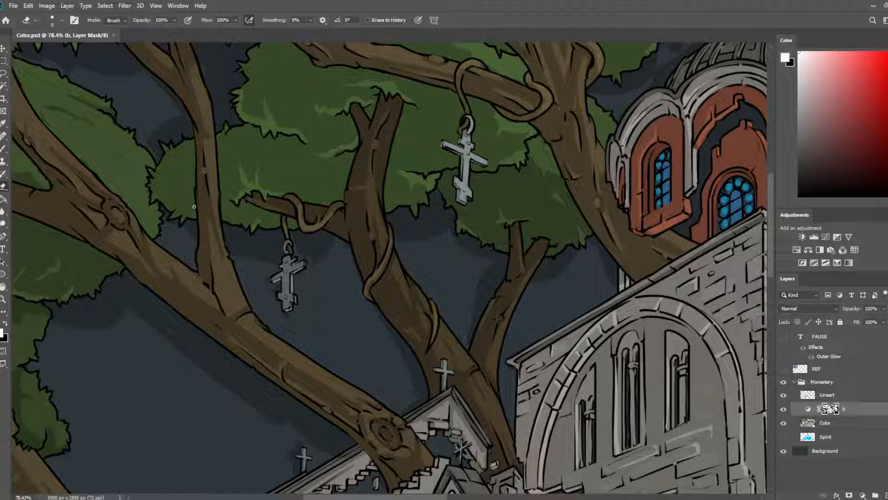
mouse_move(188, 204)
left_mouse_down()
mouse_move(168, 189)
mouse_move(188, 206)
left_mouse_up()
key("b")
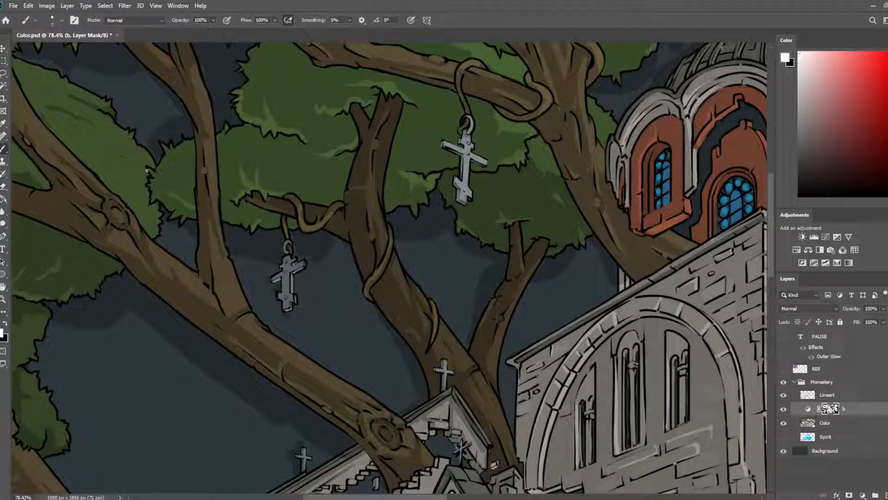
key("e")
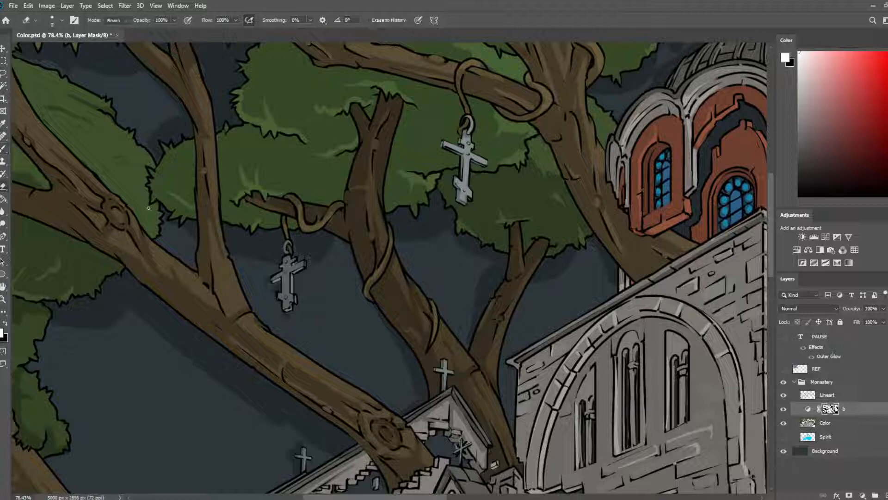
key("b")
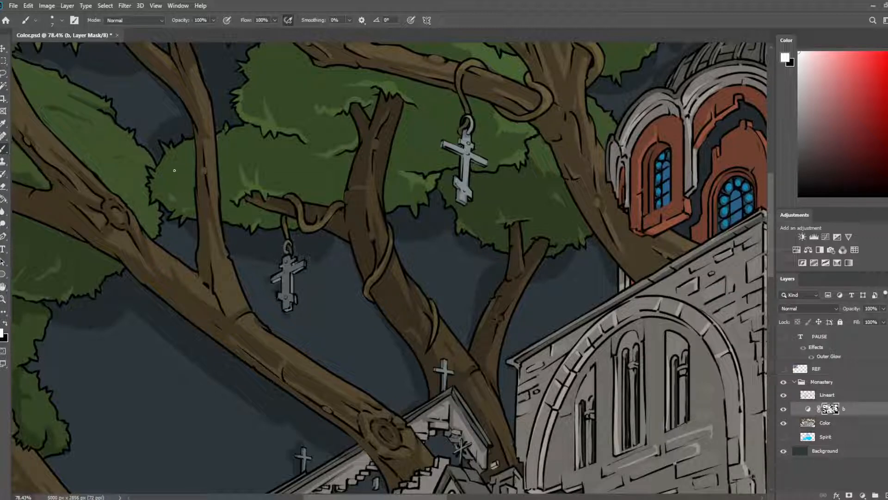
- Erase light patches into the small leaf clump crossed by the thin upright branch
key("e")
mouse_move(188, 159)
left_mouse_down()
mouse_move(183, 180)
mouse_move(180, 173)
left_mouse_up()
key("b")
key("b")
scroll(193, 190, "down", 5)
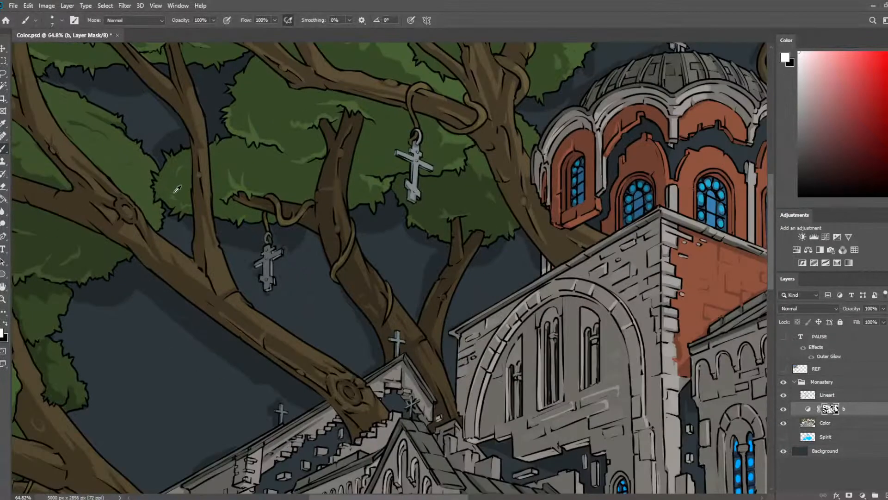
scroll(199, 148, "up", 2)
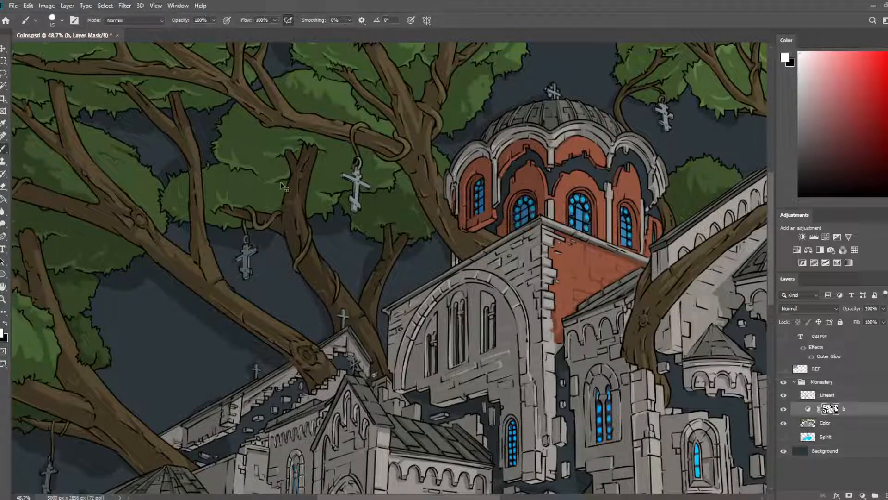
left_click_drag(361, 239, 369, 165)
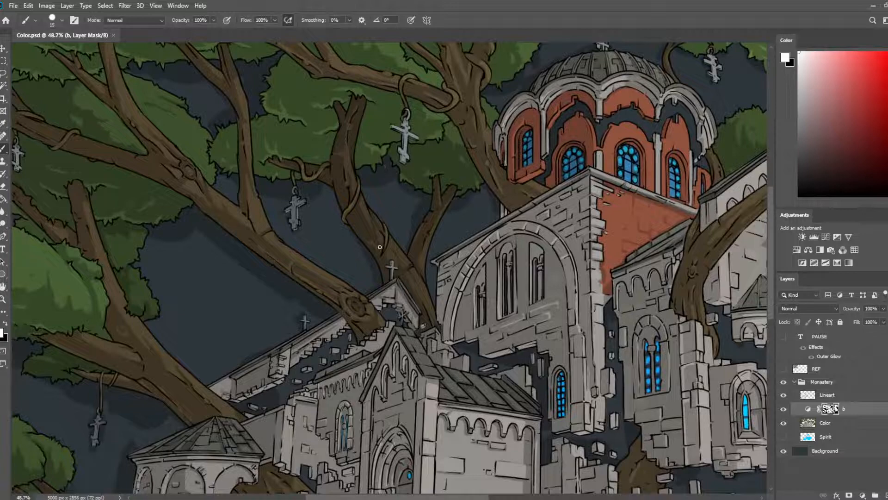
- Paint shadow on the low stone steps beside the arched church doorway, refining it with alternating brush and eraser strokes
left_click_drag(320, 295, 303, 95)
scroll(288, 304, "up", 4)
mouse_move(355, 320)
left_mouse_down()
mouse_move(365, 256)
mouse_move(307, 212)
mouse_move(291, 229)
left_mouse_up()
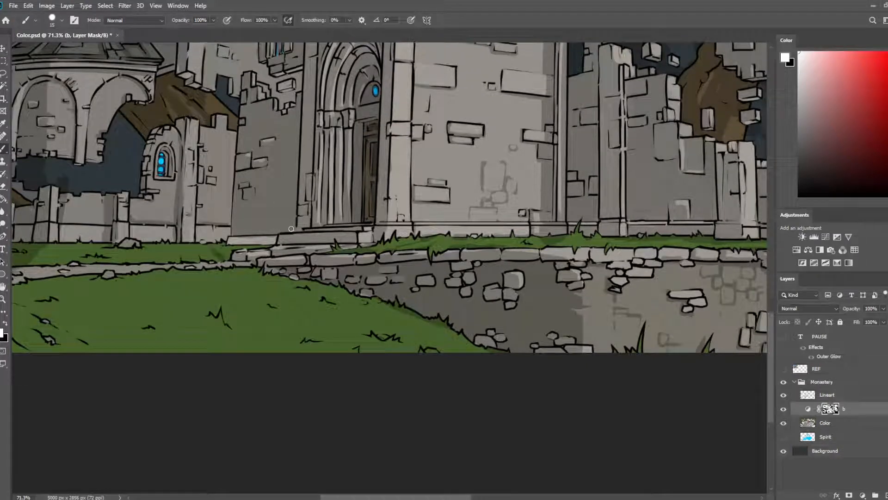
left_click_drag(229, 243, 264, 244)
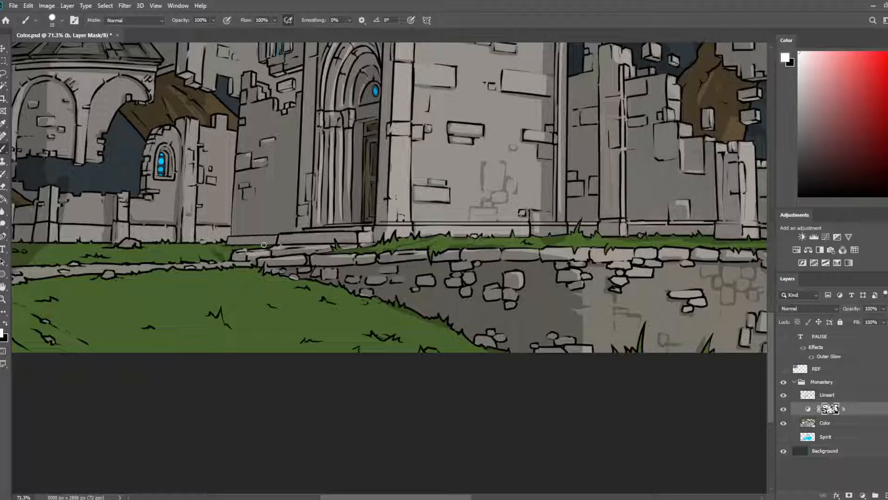
key("e")
key("ctrl+z")
key("b")
key("e")
key("b")
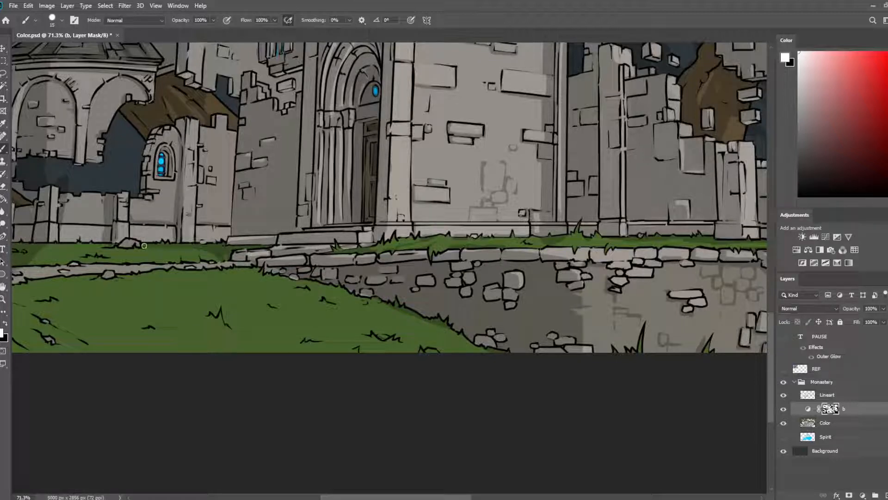
- Paint shadow along the grass strip between the ruined low wall and the stone path
mouse_move(181, 244)
left_mouse_down()
mouse_move(547, 198)
mouse_move(590, 180)
left_mouse_up()
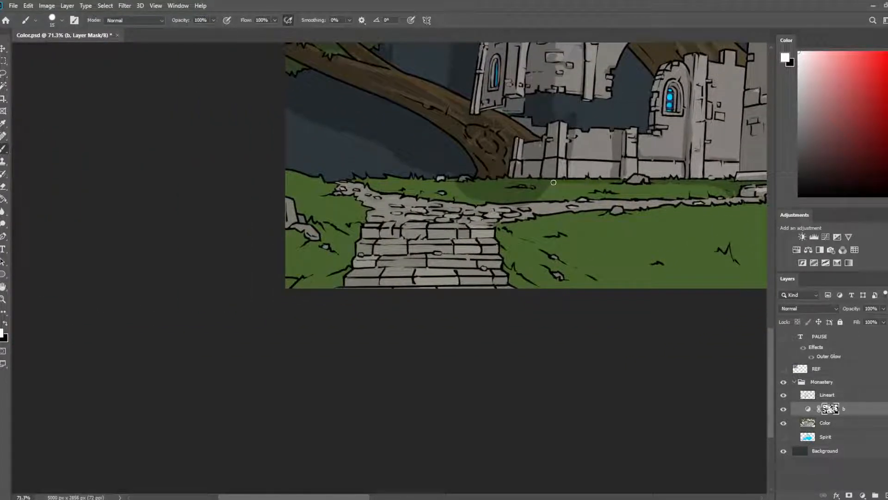
key("e")
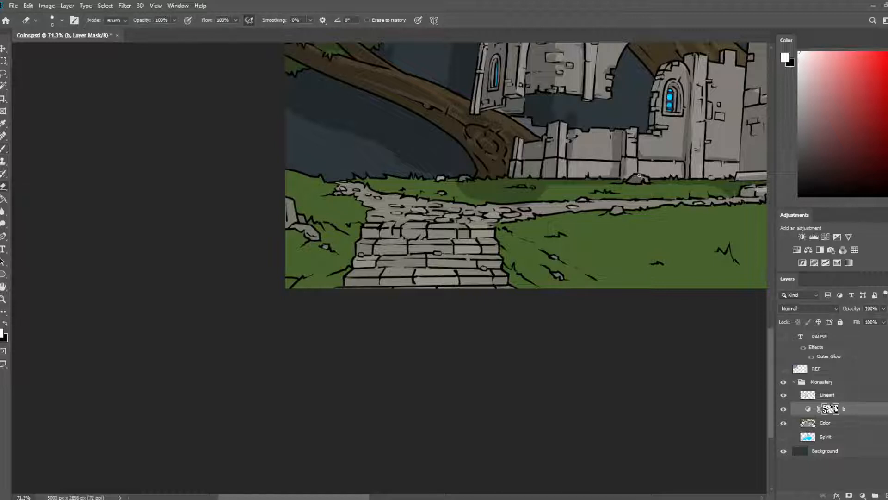
mouse_move(686, 194)
left_mouse_down()
mouse_move(501, 190)
mouse_move(605, 159)
left_mouse_up()
key("b")
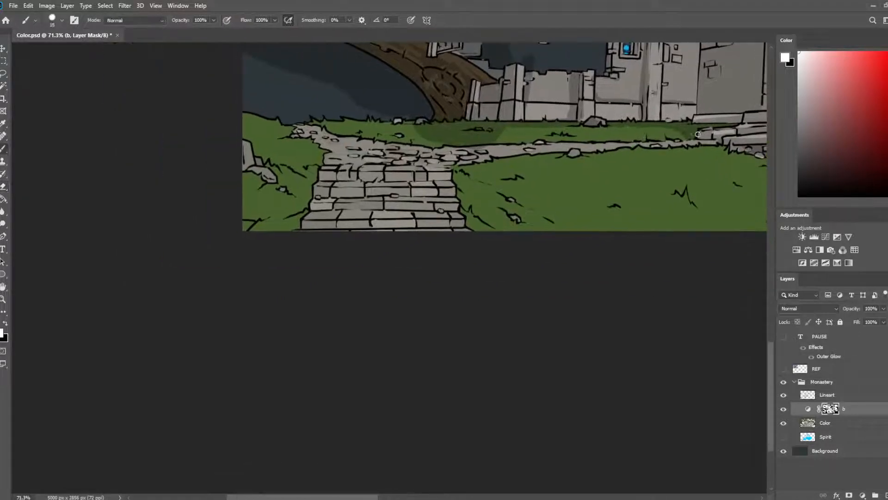
left_click_drag(687, 138, 545, 142)
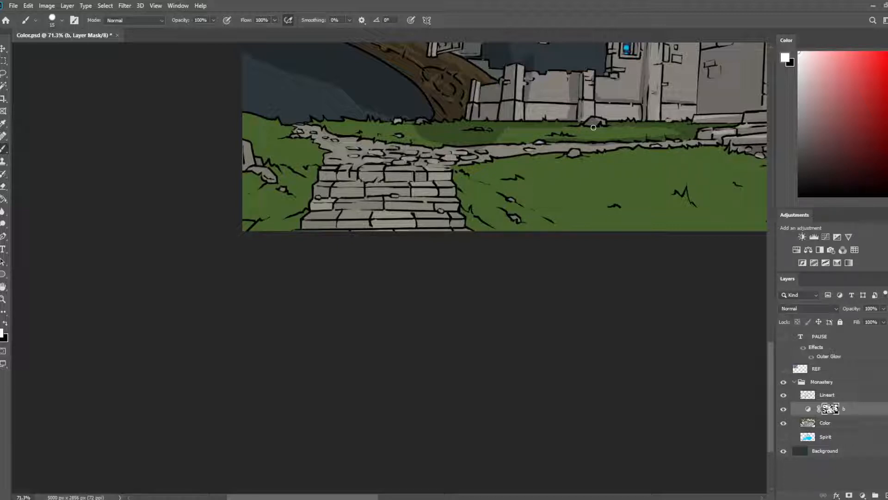
- Enlarge the eraser to 20 and erase the lower part of the round shadow on the grass below the tree base
key("e")
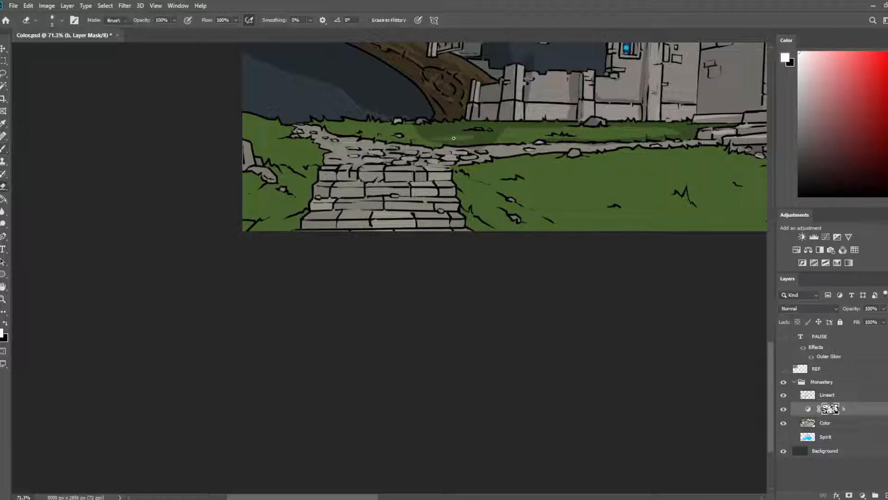
key("bracketright")
key("bracketright")
key("bracketright")
key("bracketright")
key("bracketright")
key("bracketright")
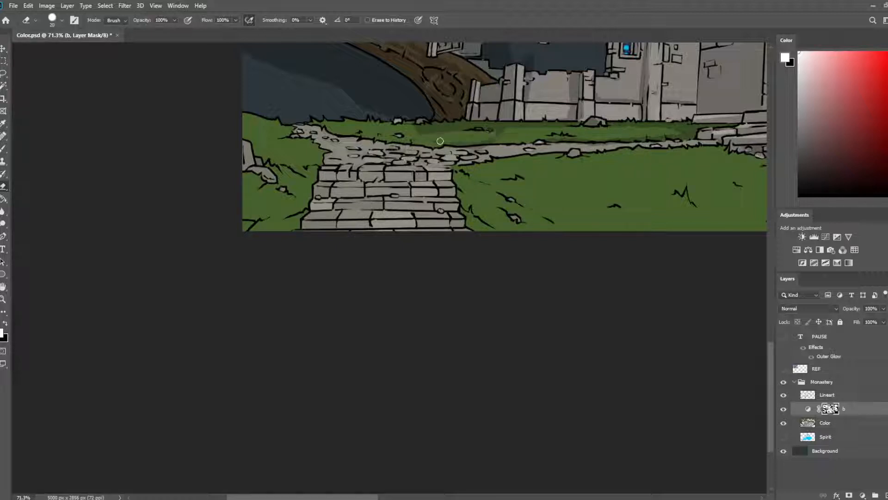
- Refine the shadow edge on the grass strip below the ruined wall with brush and smaller eraser, then save the illustration
key("b")
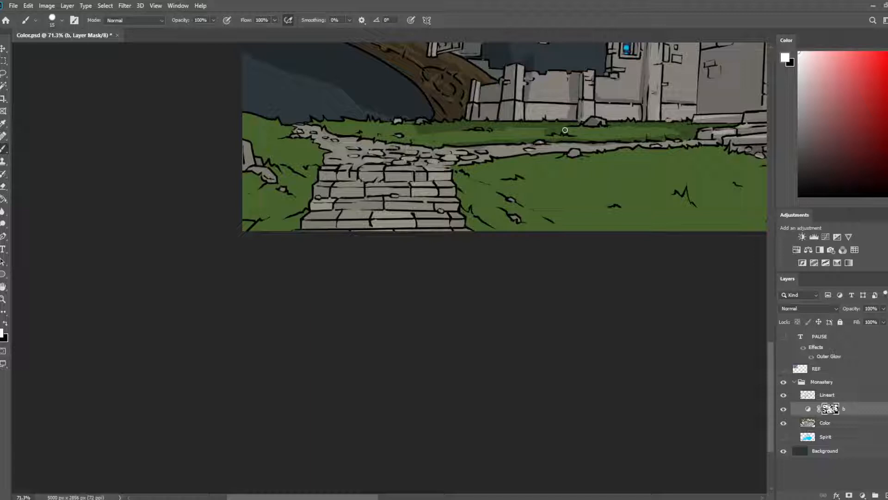
key("e")
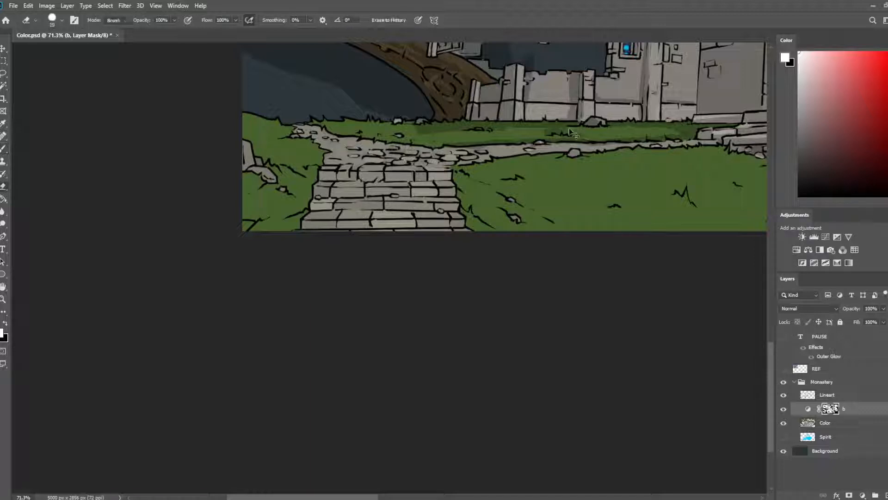
key("bracketleft")
key("bracketleft")
scroll(296, 369, "down", 7)
key("ctrl+s")
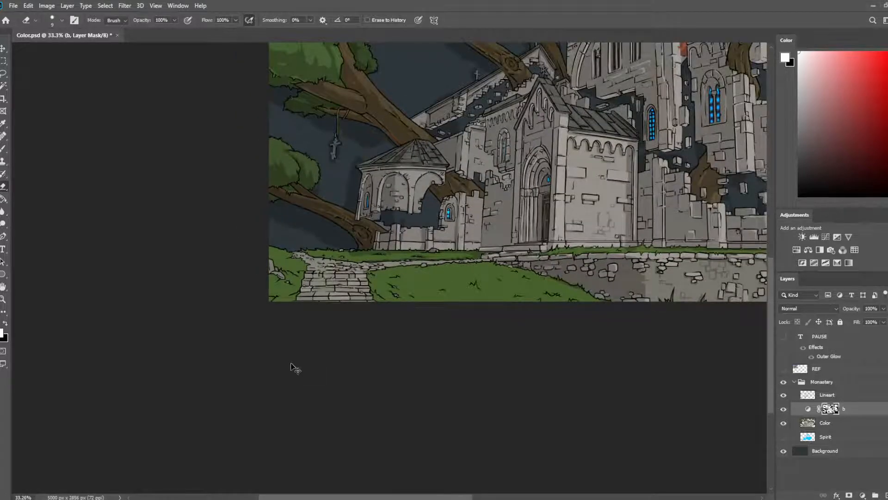
- Paint shadow on the broken stone at the illustration's edge, beside the stone stairs
scroll(315, 359, "down", 6)
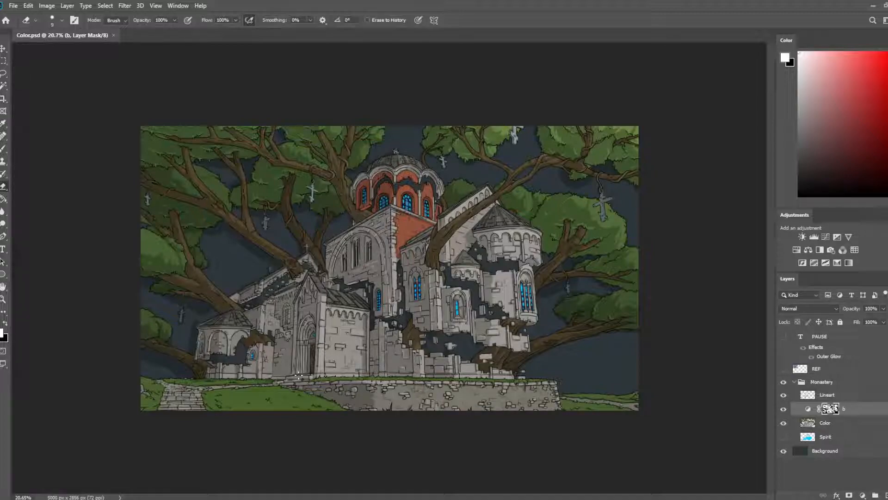
scroll(264, 432, "up", 7)
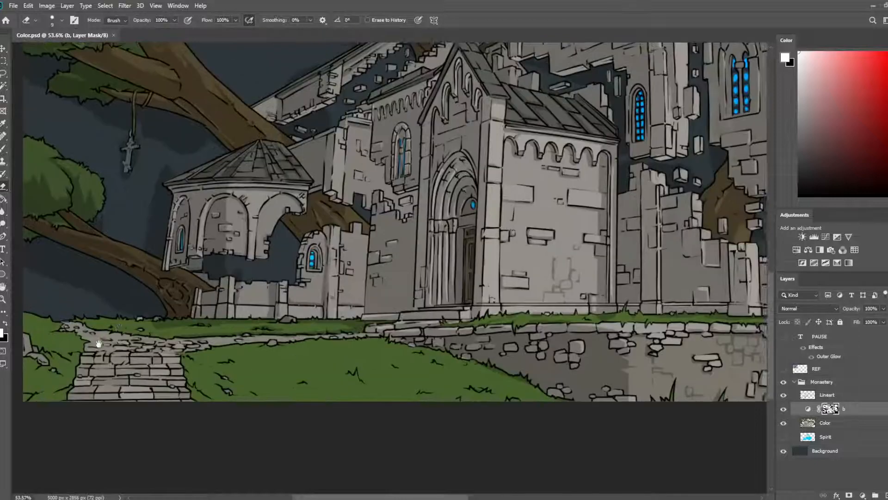
left_click_drag(98, 343, 235, 251)
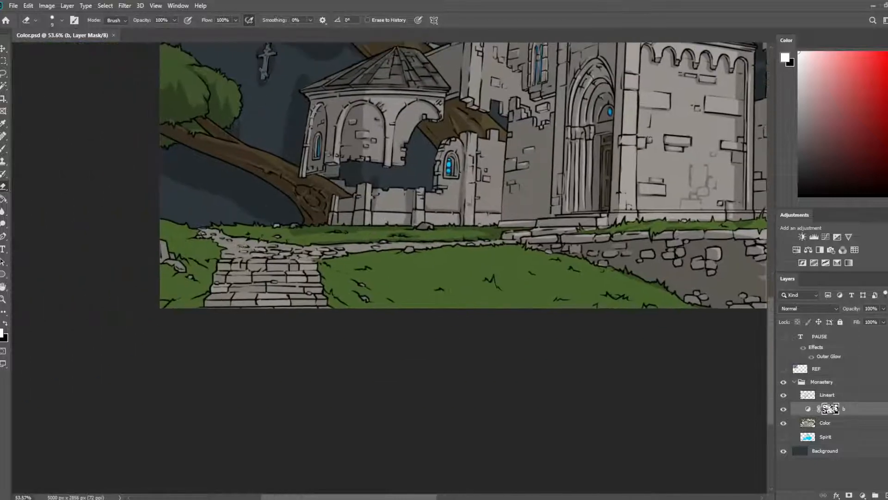
key("b")
left_click_drag(158, 246, 165, 263)
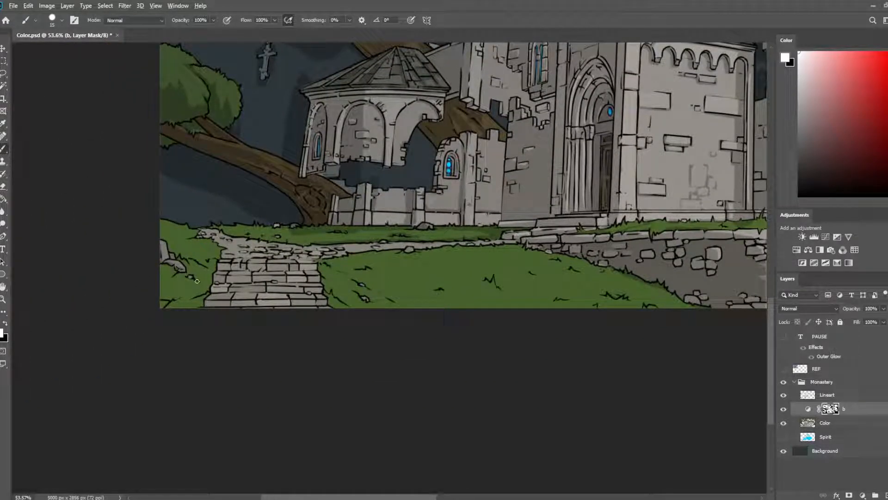
- On the Color layer, sample the broken stone's grey and paint the small rock in the illustration's corner with it
scroll(240, 224, "up", 5)
left_click_drag(270, 295, 529, 177)
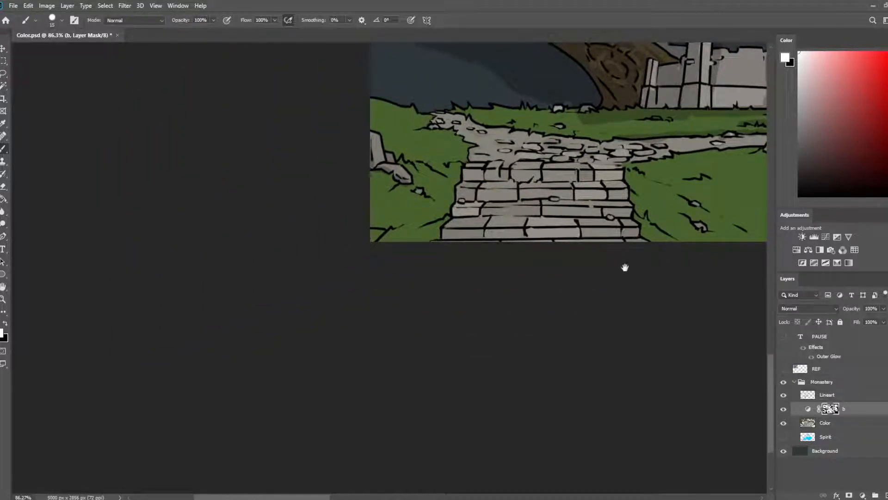
left_click_drag(625, 267, 611, 288)
left_click(826, 422)
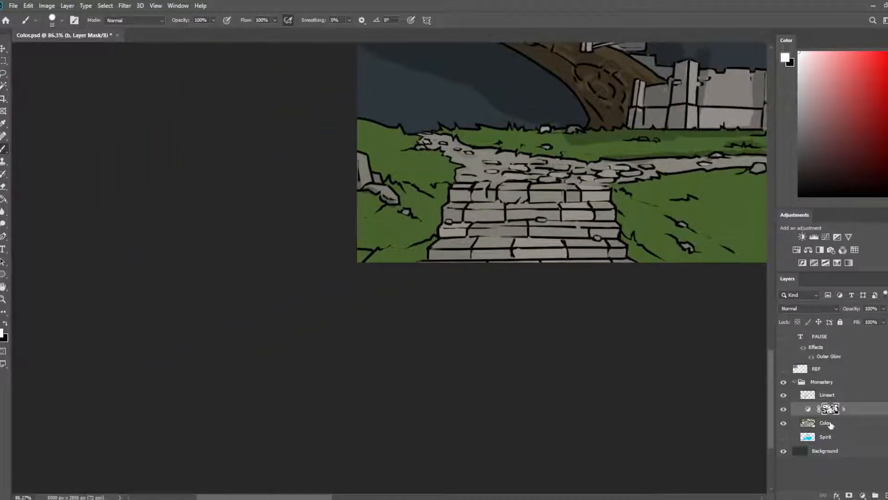
left_click(365, 194, "alt")
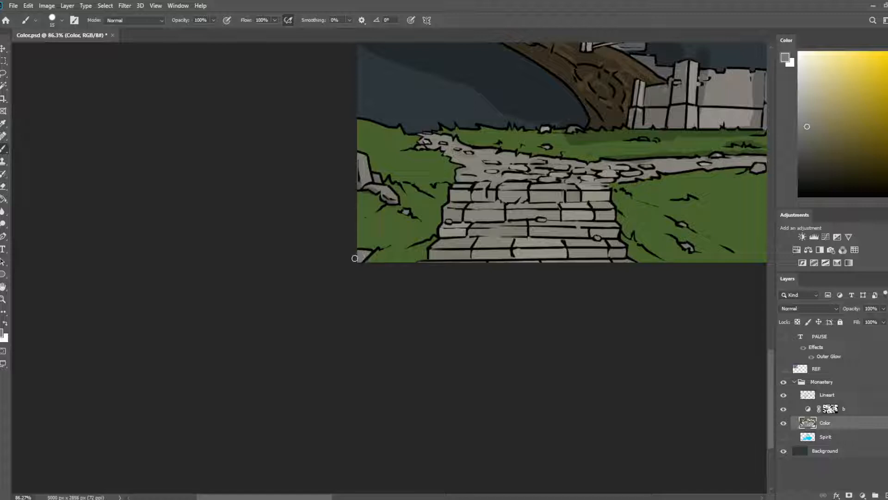
- On layer b's mask, paint shadow across the grass between the corner rock and the stone stairs
left_click(831, 408)
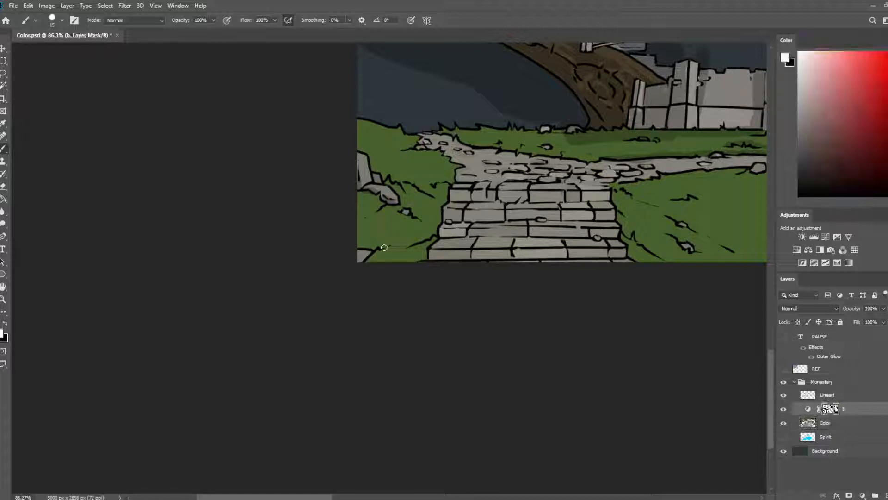
left_click_drag(362, 261, 395, 242)
mouse_move(449, 191)
left_mouse_down()
mouse_move(434, 229)
mouse_move(394, 246)
left_mouse_up()
- Refine the light and shadow on the grass around the fallen stones beside the stairs
key("e")
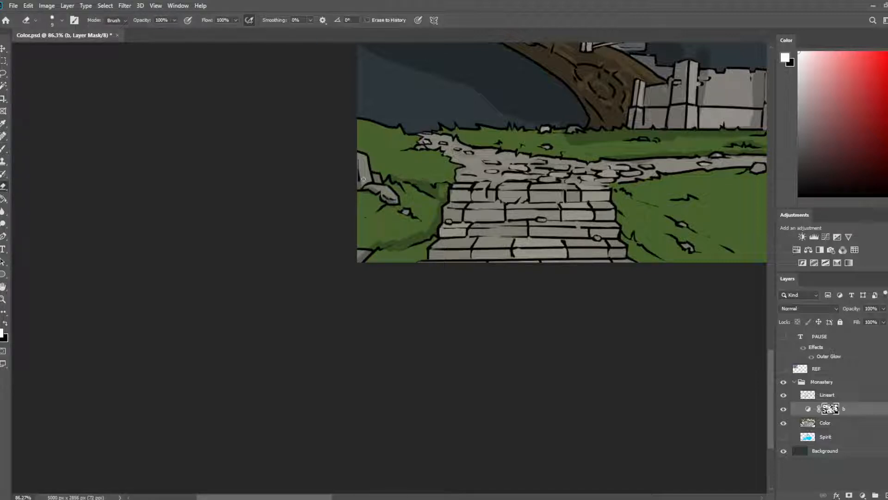
left_click_drag(390, 202, 372, 211)
key("b")
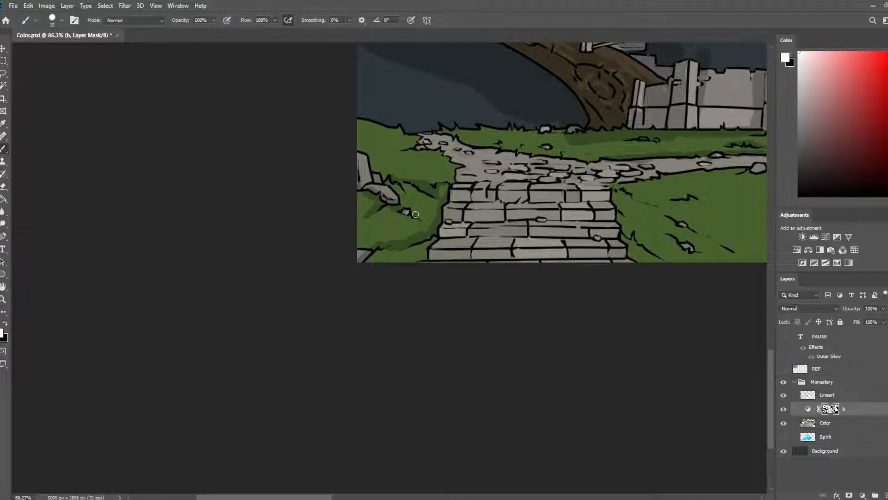
key("e")
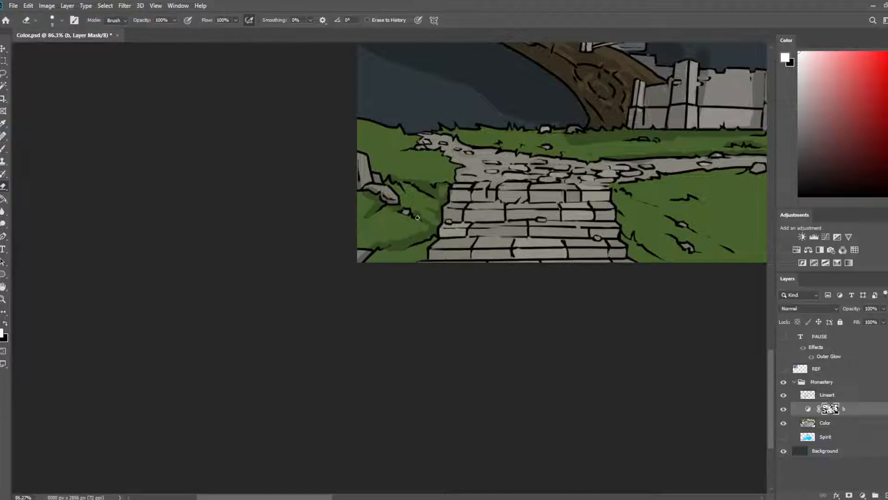
left_click_drag(422, 184, 423, 172)
- Shade the grass mound beside the far end of the stone path and erase light patches into it
key("b")
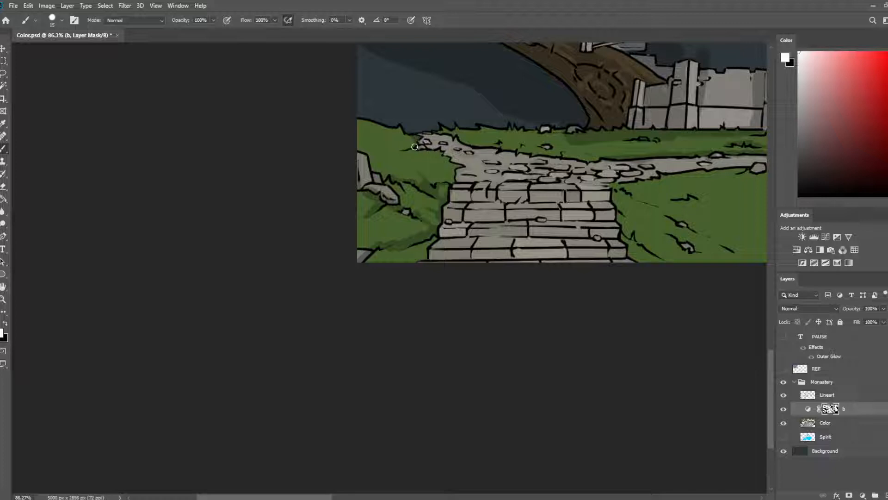
key("e")
mouse_move(377, 132)
left_mouse_down()
mouse_move(356, 123)
mouse_move(360, 143)
mouse_move(356, 131)
mouse_move(378, 136)
left_mouse_up()
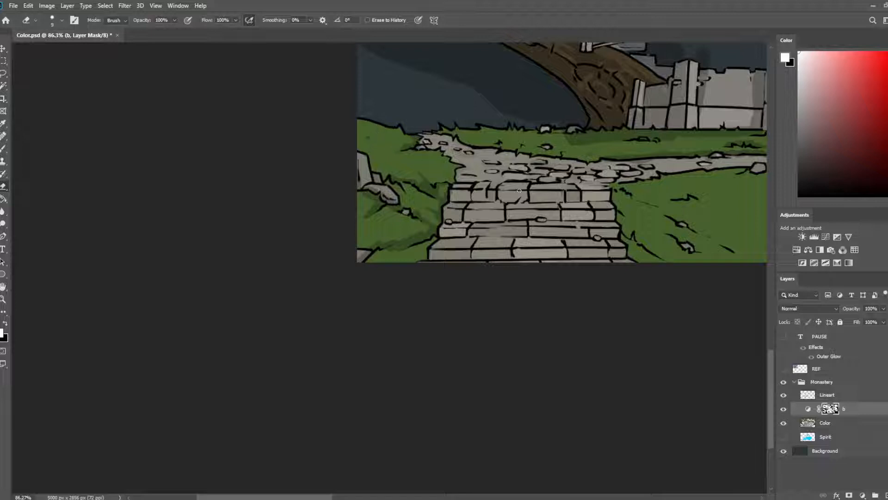
- Shade the grass and small stones between the tree base and the stone path with brush and eraser strokes
key("b")
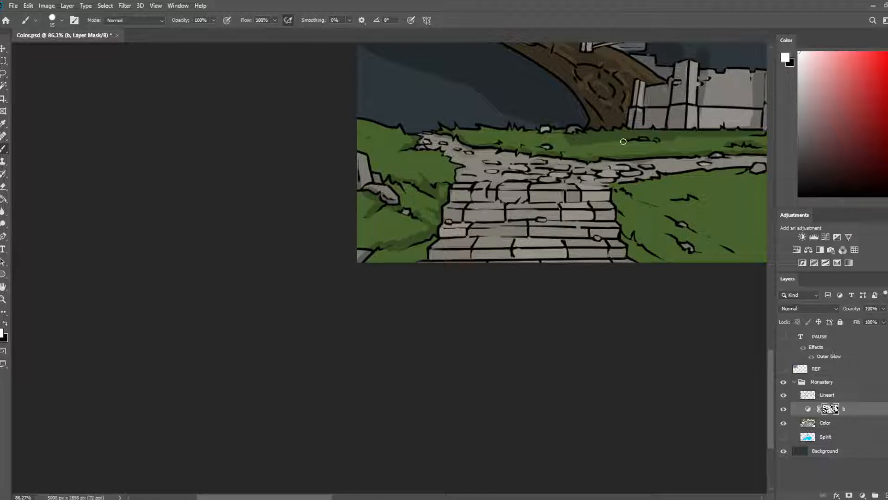
left_click_drag(657, 137, 565, 172)
key("e")
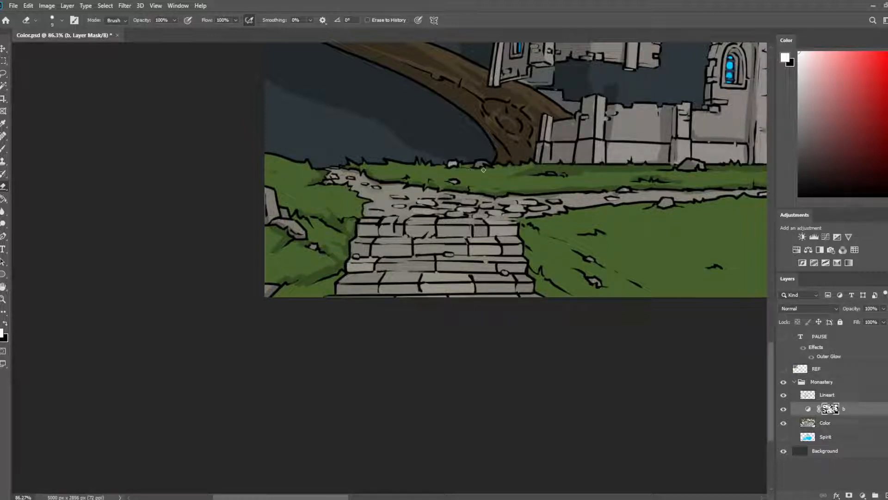
key("b")
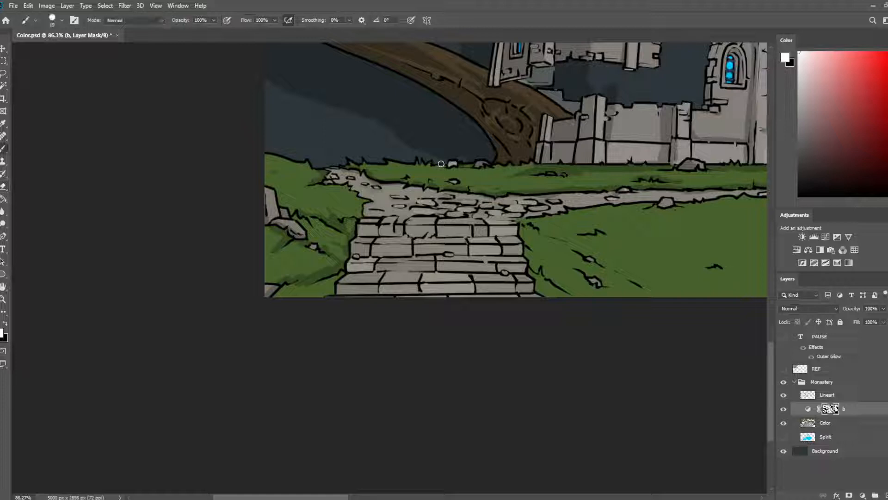
- Sample the stone gray from the base of the low ruined wall on the Color layer for brush touch-ups
left_click_drag(672, 180, 521, 214)
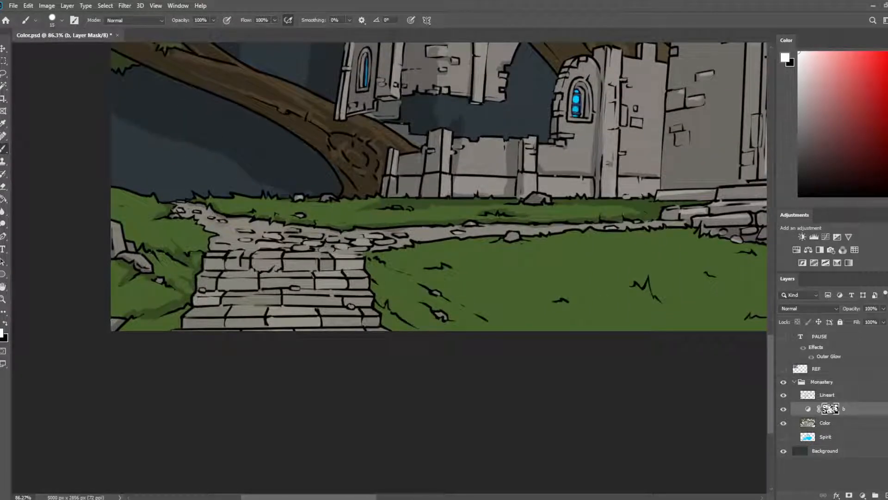
key("e")
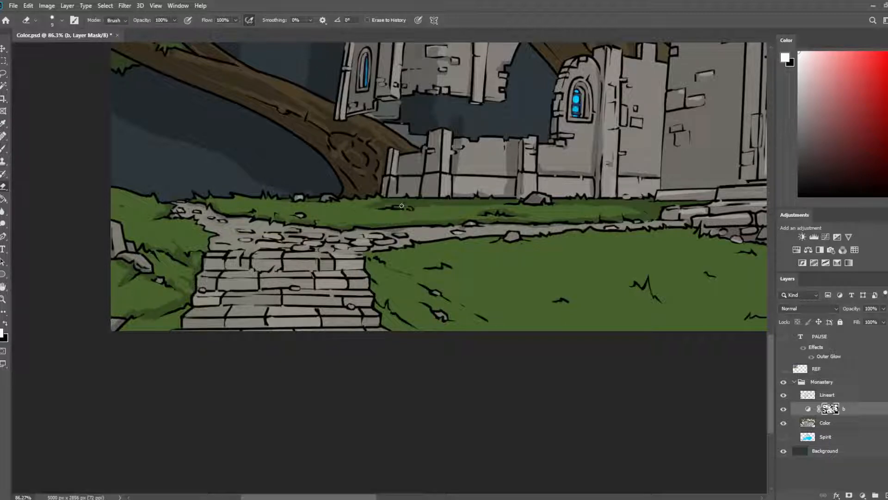
left_click(825, 423)
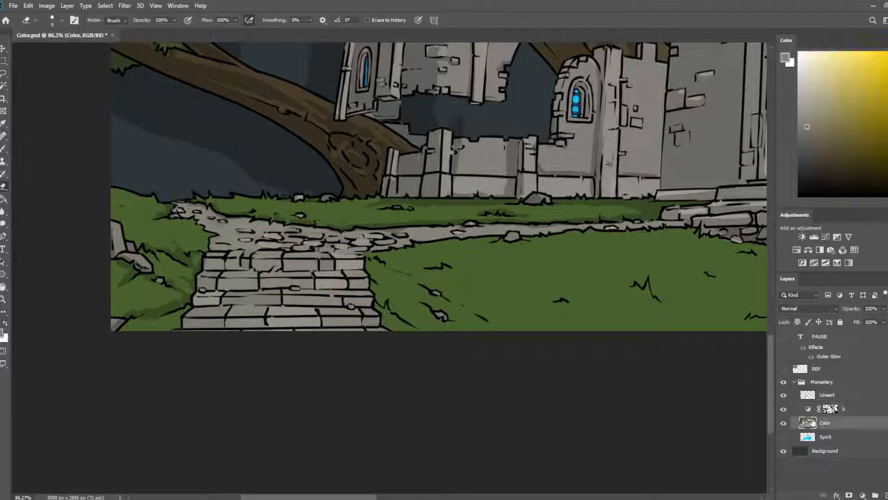
scroll(490, 295, "up", 6)
left_click_drag(463, 210, 594, 271)
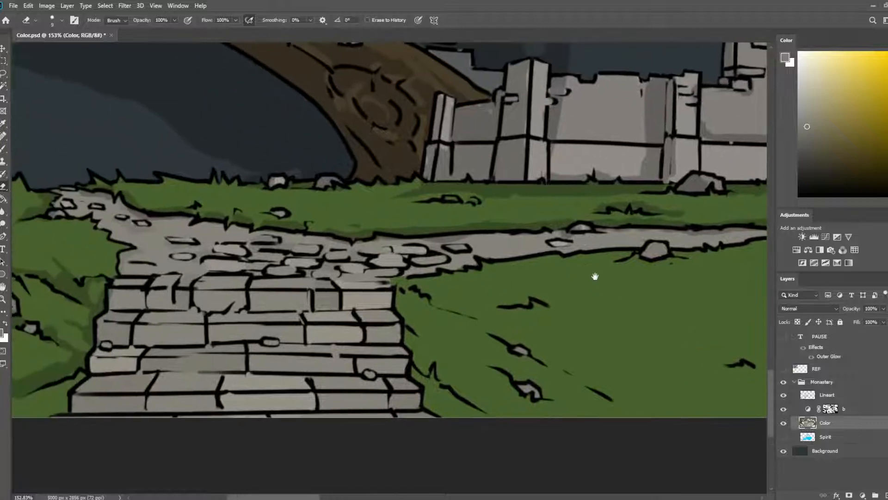
key("i")
left_click(586, 155)
key("b")
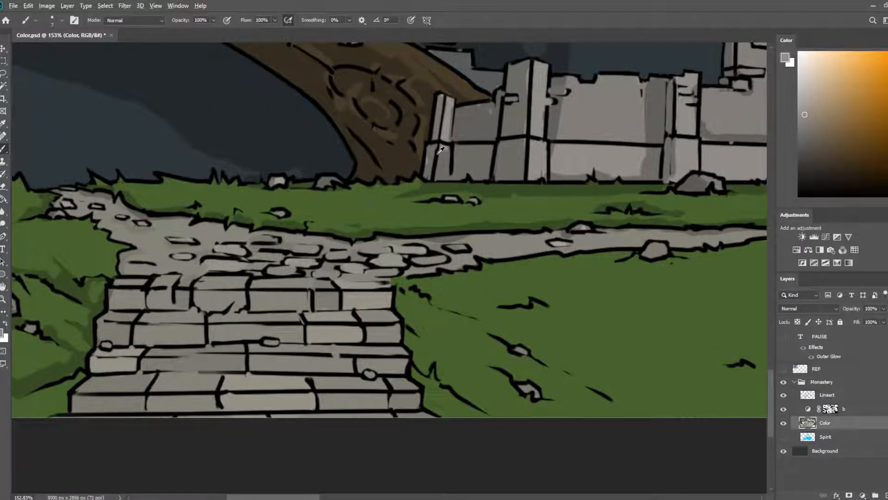
scroll(449, 167, "down", 4)
- Make the b adjustment layer's mask active again and save the document
left_click(853, 411)
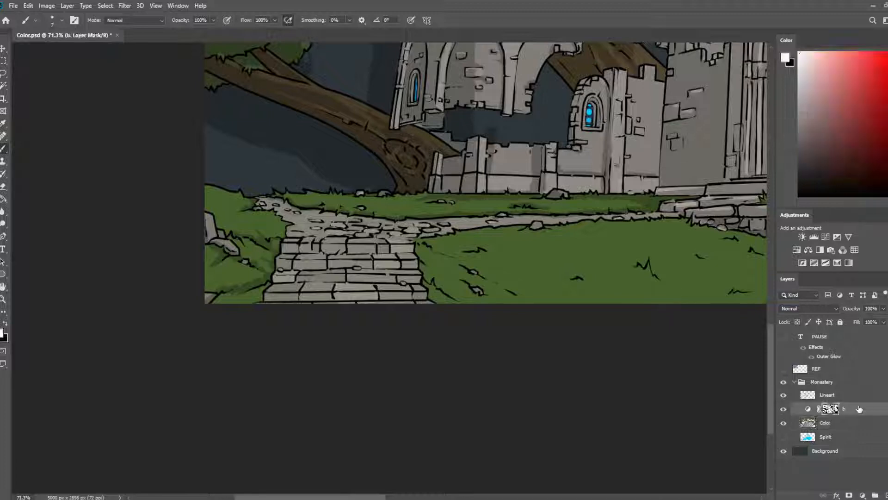
scroll(415, 192, "up", 3)
key("ctrl+s")
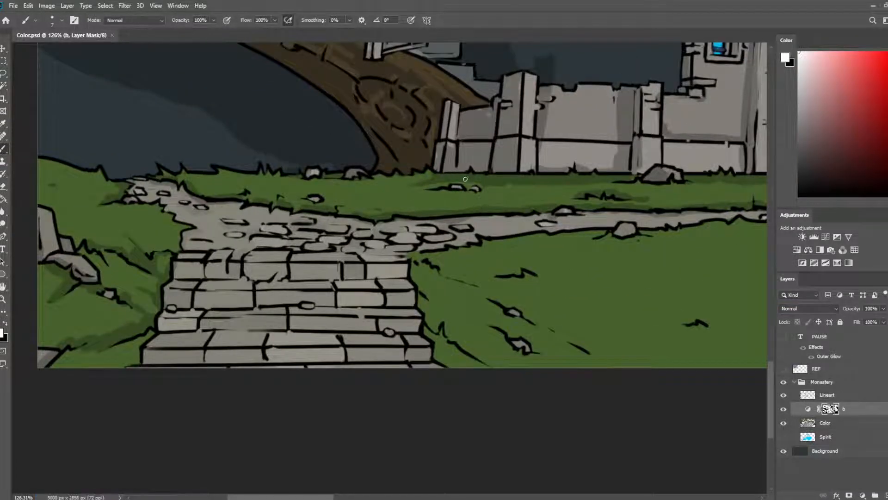
- Paint shadows on the b mask into the grass strip below the ruined wall, refine them with the Eraser, and save
left_click_drag(452, 182, 427, 182)
key("e")
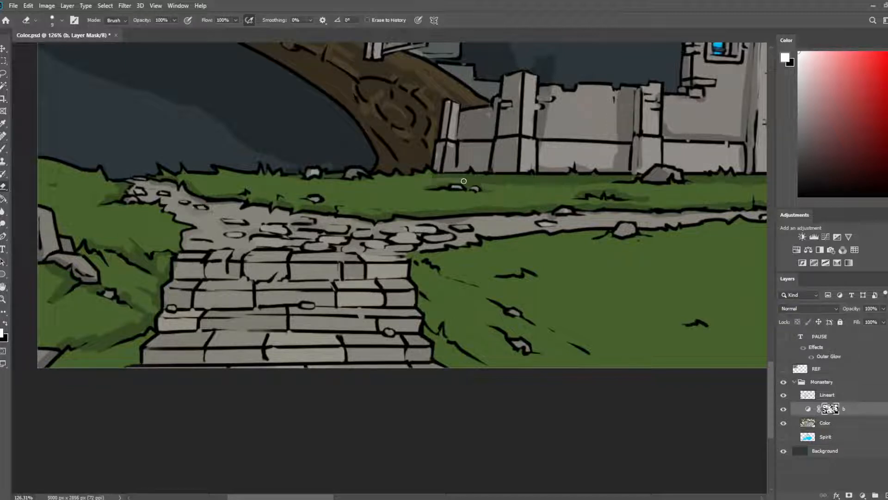
key("b")
key("e")
key("b")
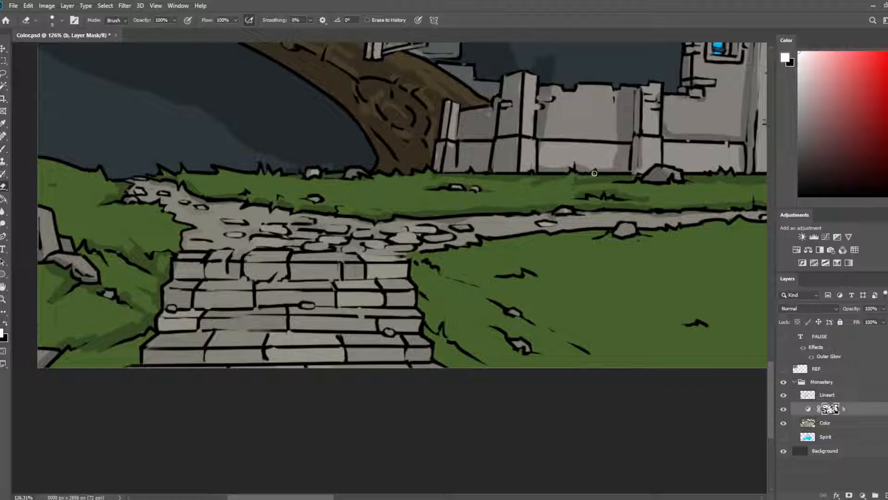
key("e")
scroll(444, 171, "down", 3)
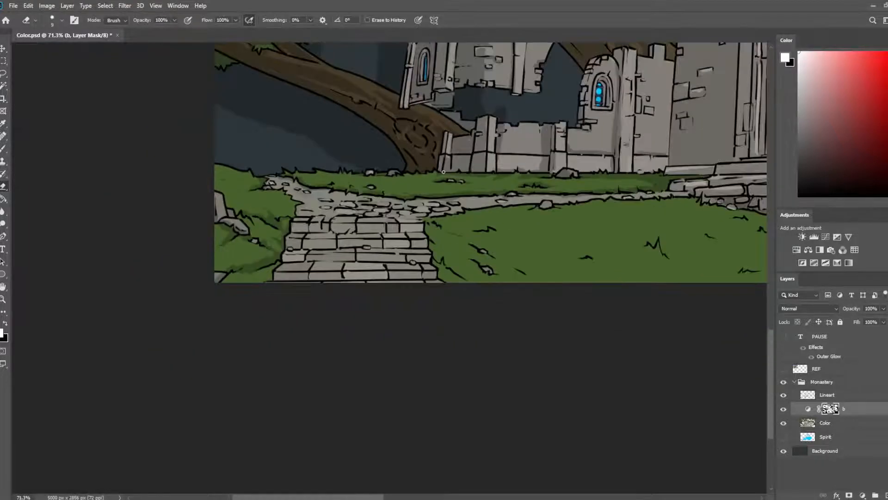
scroll(443, 171, "up", 2)
key("ctrl+s")
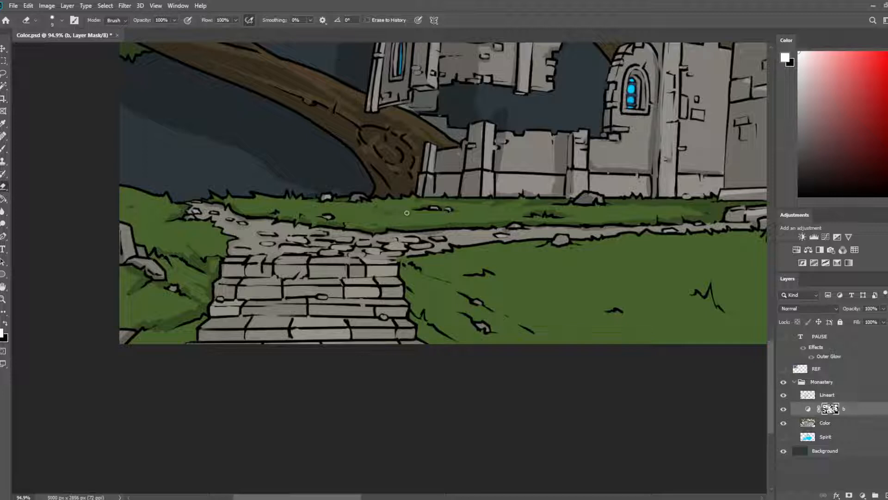
- Shade the grass between the tree root and the cobbled path around the small stones, alternating Brush and Eraser on the mask
key("b")
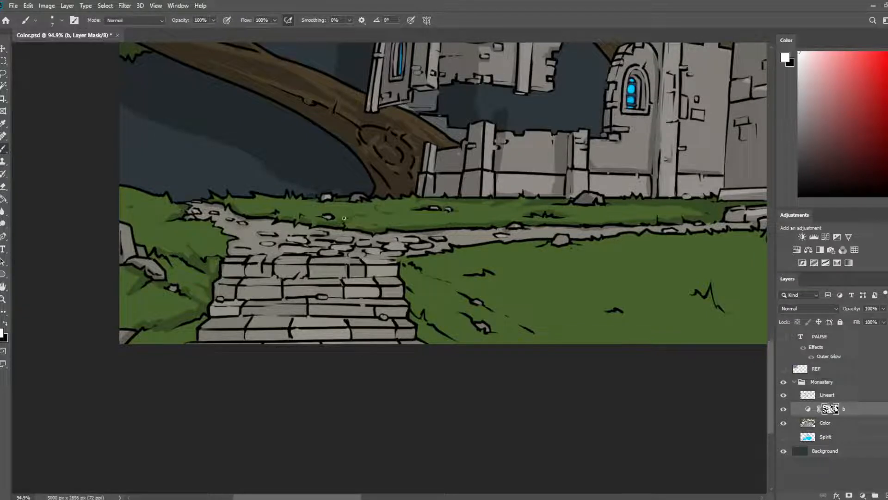
key("e")
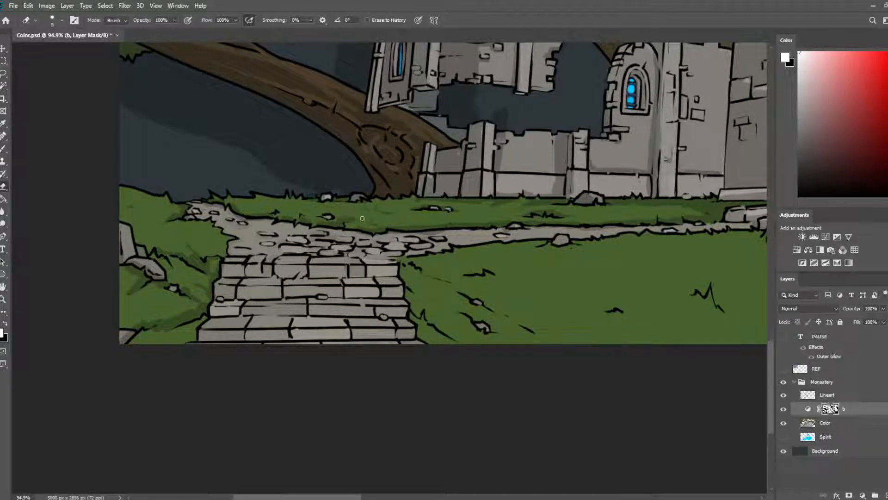
key("b")
key("e")
key("b")
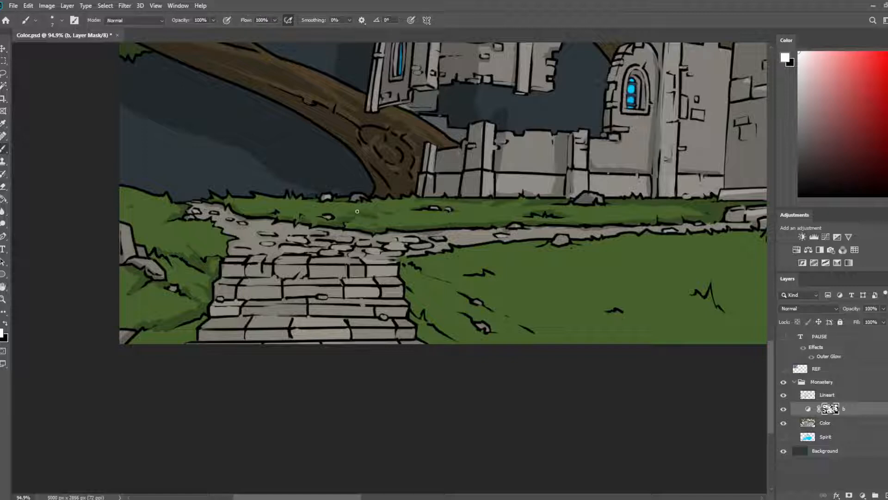
key("e")
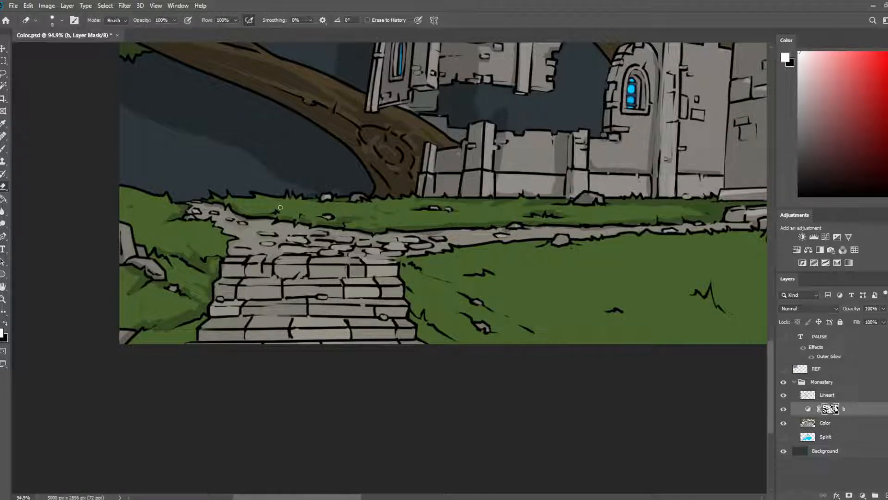
key("b")
key("e")
key("b")
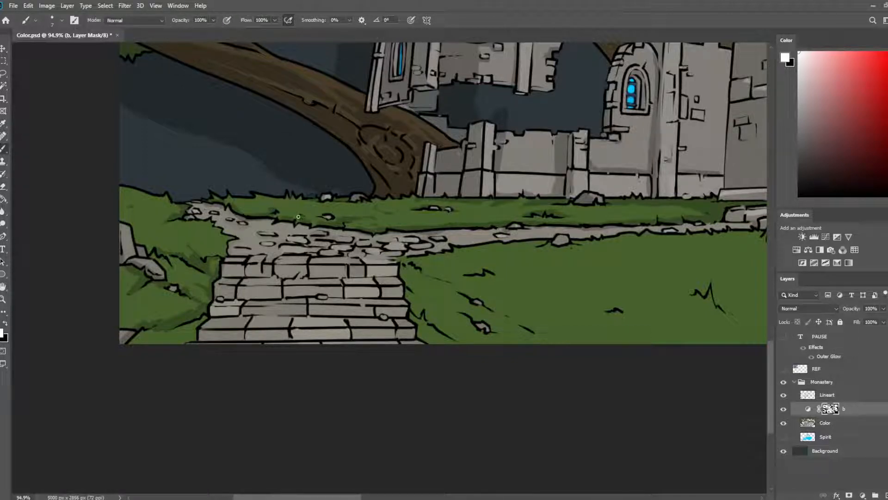
- Paint and trim shadows in the grass along the upper edge of the cobbled path, from its far end toward the junction
key("e")
mouse_move(284, 197)
left_mouse_down()
mouse_move(337, 212)
mouse_move(305, 229)
left_mouse_up()
key("b")
key("e")
key("b")
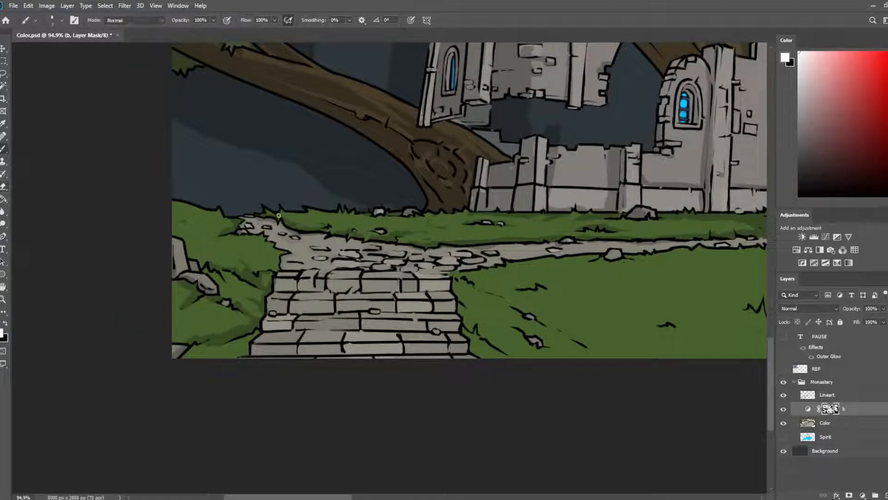
mouse_move(295, 234)
left_mouse_down()
mouse_move(424, 251)
mouse_move(388, 245)
mouse_move(416, 249)
left_mouse_up()
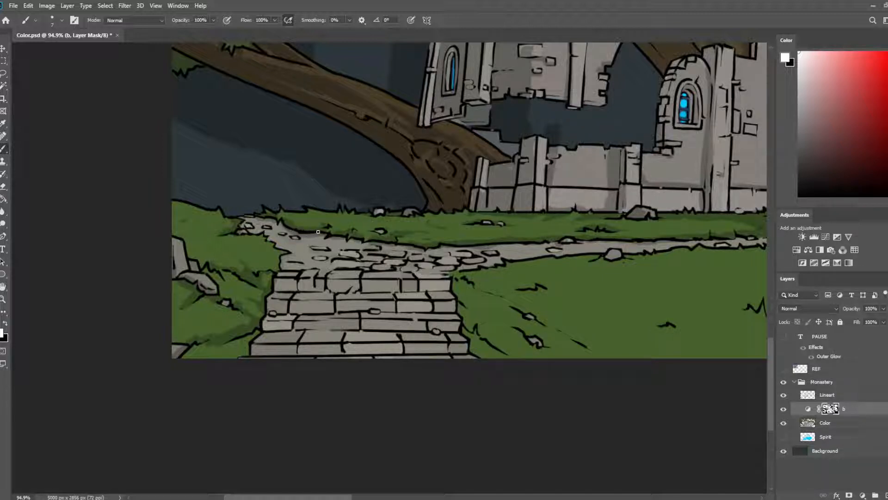
- Add small shadow patches to the grassy mound left of the path and clean up their edges with the Eraser
key("e")
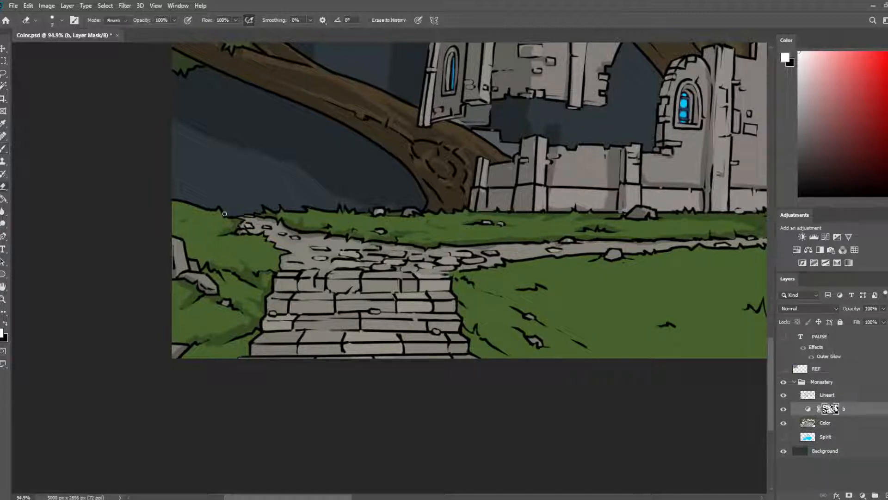
key("b")
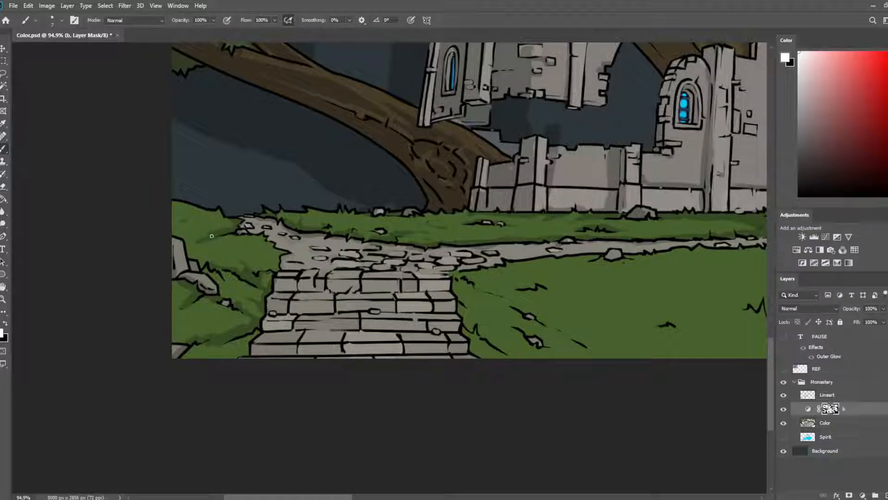
key("e")
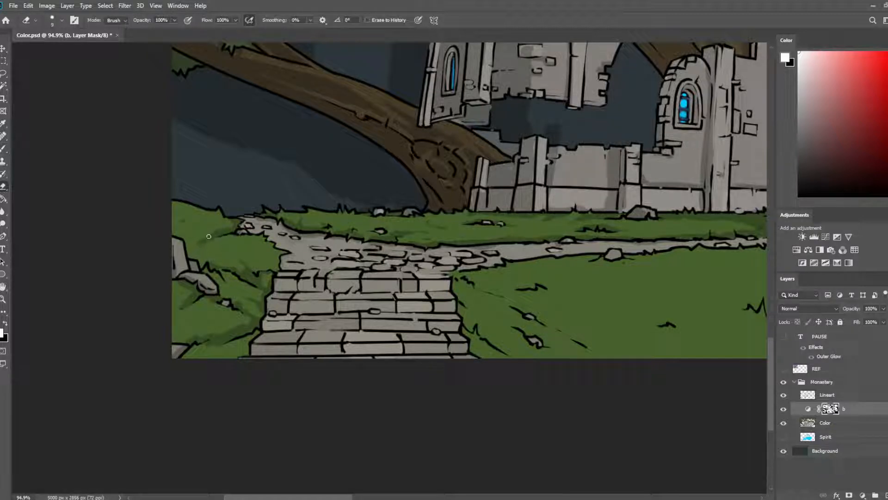
key("b")
key("e")
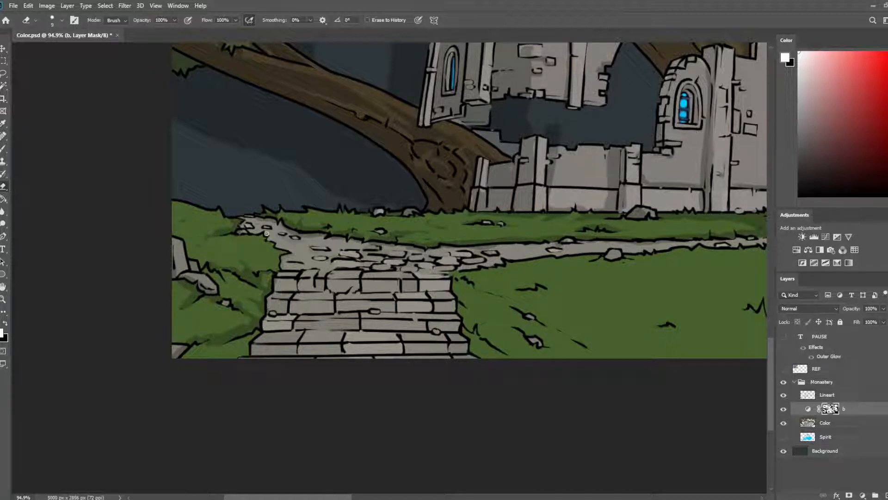
key("b")
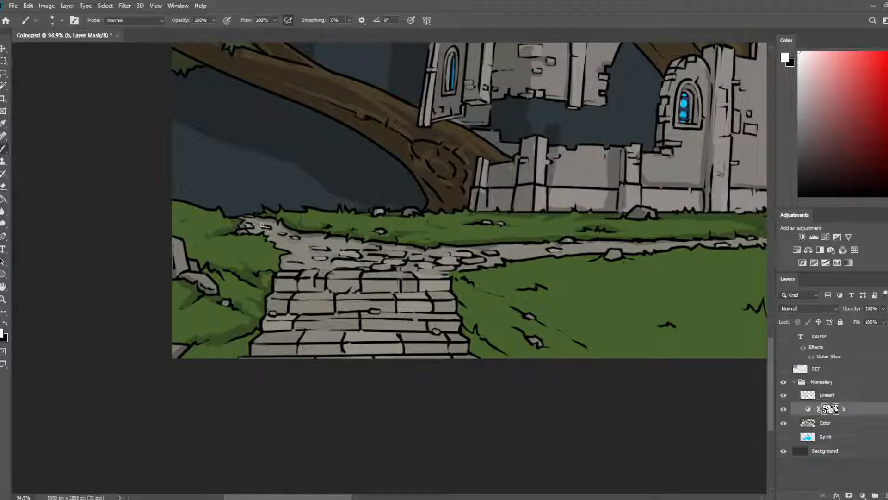
- Refine the grass shadows behind the path, below the tree root and horizon tufts, and save the document
key("e")
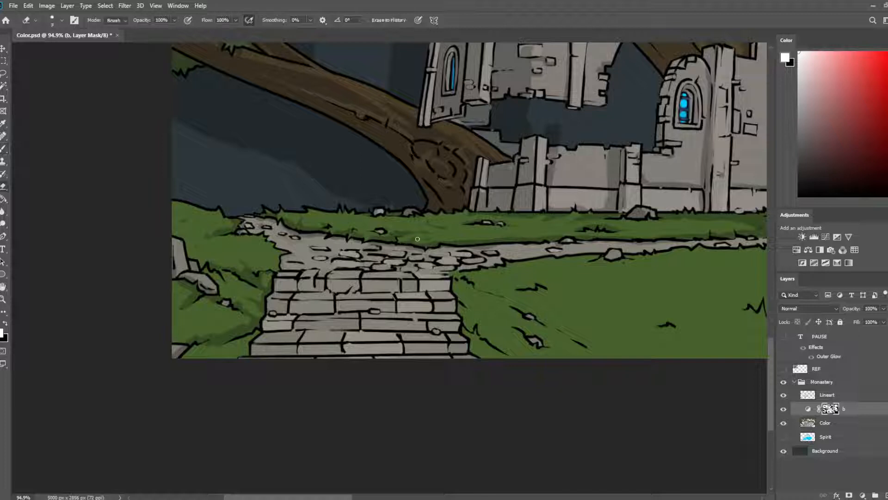
key("b")
key("e")
key("b")
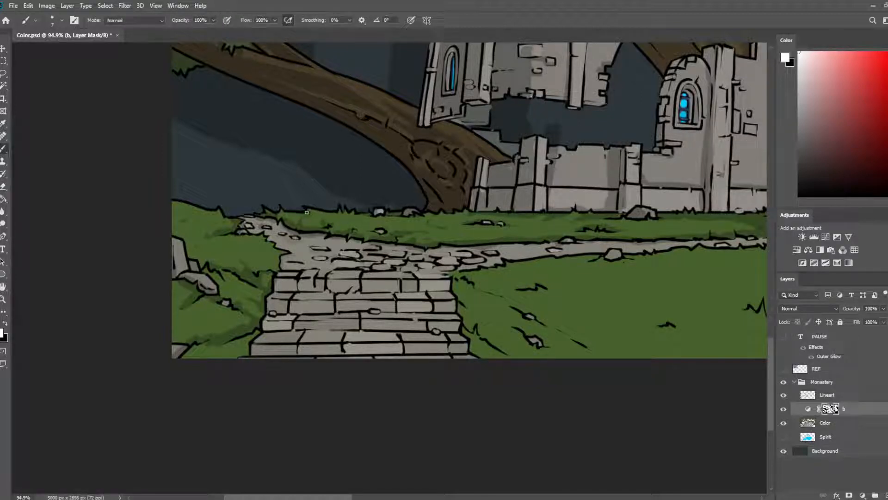
key("e")
key("b")
key("e")
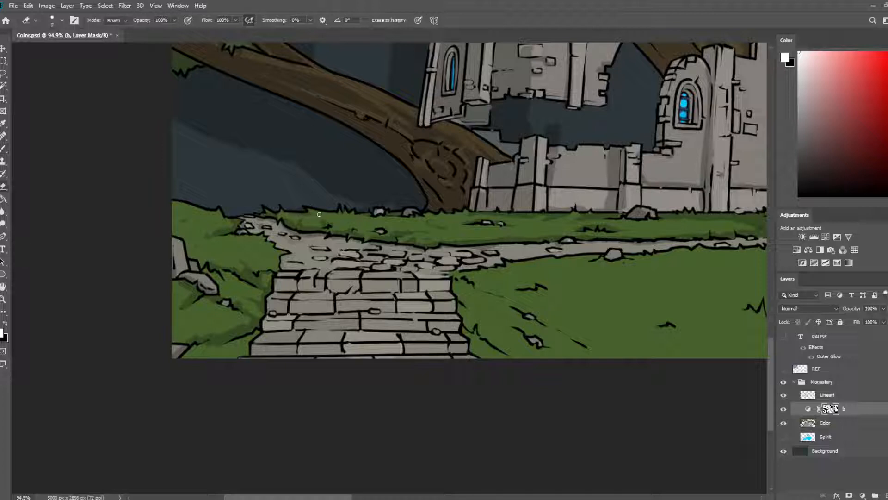
key("ctrl+s")
- Shade the grass along the left edge of the path's far end, tidy the shadow with the Eraser, and save
key("b")
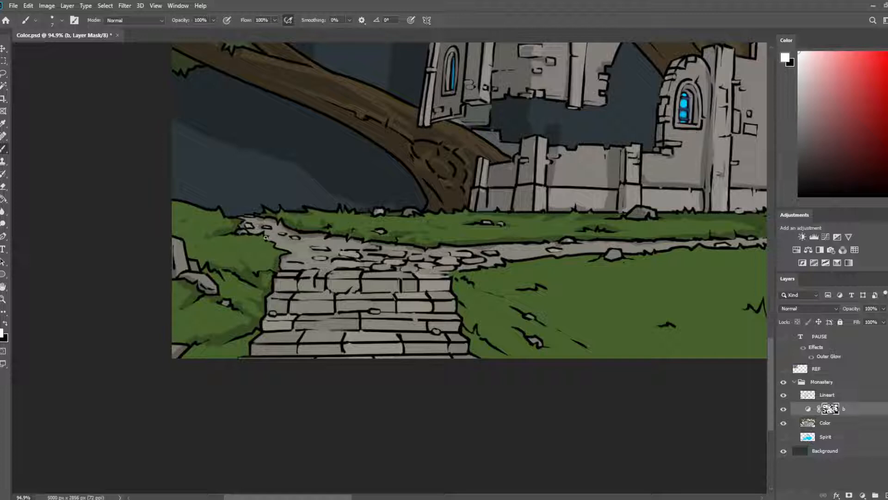
key("e")
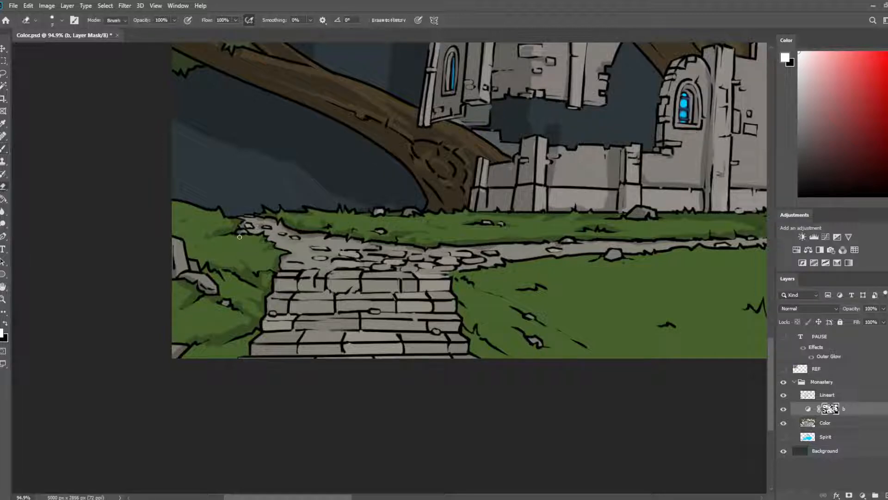
key("b")
key("e")
scroll(69, 259, "right", 1)
scroll(70, 263, "down", 3)
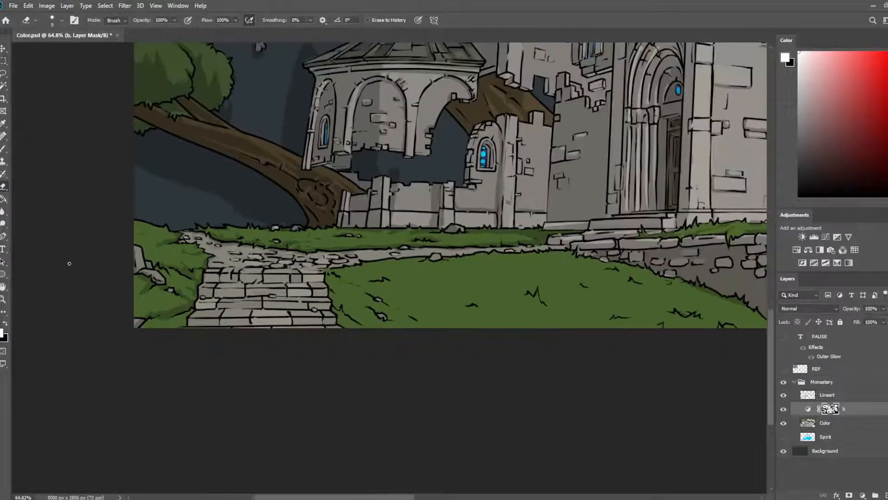
key("ctrl+s")
- Paint shadows into the grass right of the top stair and around the nearby tuft, trimming them with the Eraser
scroll(243, 240, "up", 3)
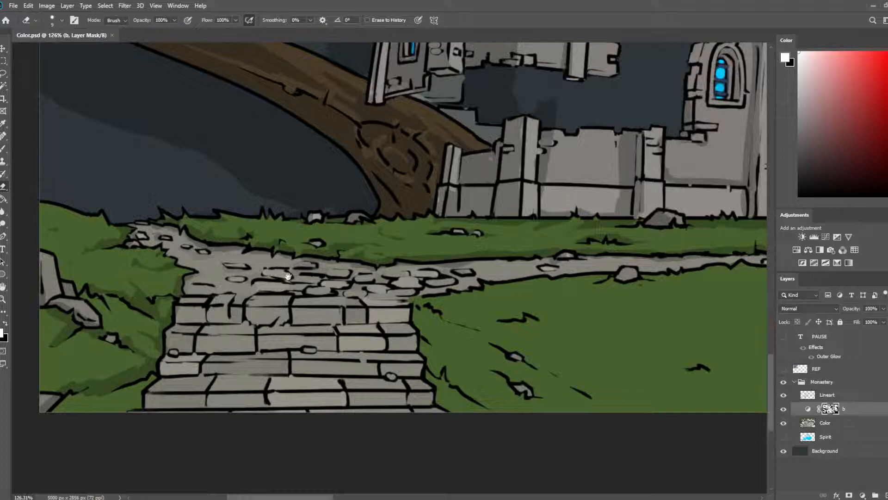
left_click_drag(349, 297, 227, 209)
key("b")
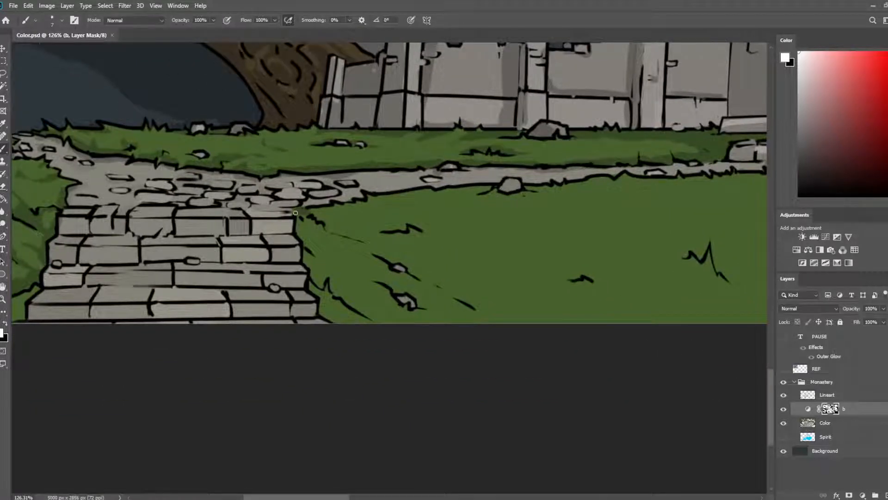
mouse_move(315, 213)
left_mouse_down()
mouse_move(349, 236)
mouse_move(325, 231)
mouse_move(318, 211)
mouse_move(376, 243)
mouse_move(317, 208)
left_mouse_up()
key("e")
key("b")
mouse_move(379, 230)
left_mouse_down()
mouse_move(398, 227)
mouse_move(362, 228)
mouse_move(406, 252)
mouse_move(361, 221)
mouse_move(390, 218)
mouse_move(358, 219)
mouse_move(392, 220)
left_mouse_up()
key("e")
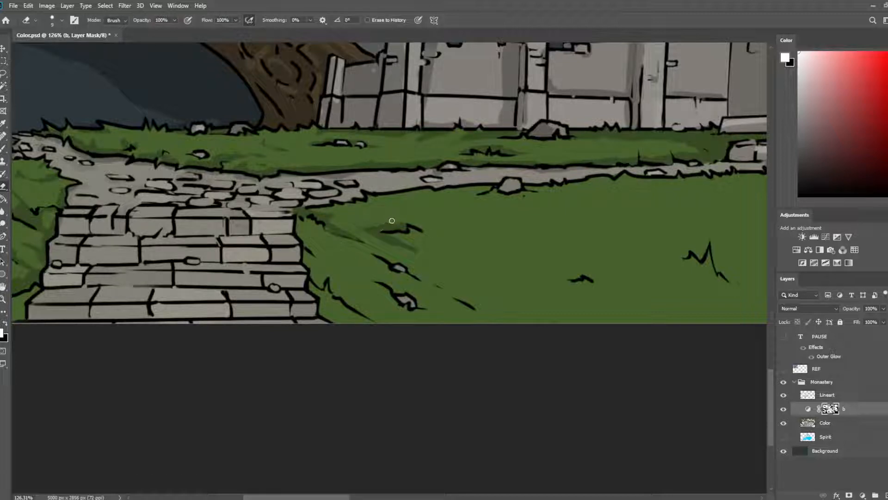
- Enlarge the Brush to 25 and paint shadows on the front faces of the upper stone stairs
scroll(364, 182, "down", 3)
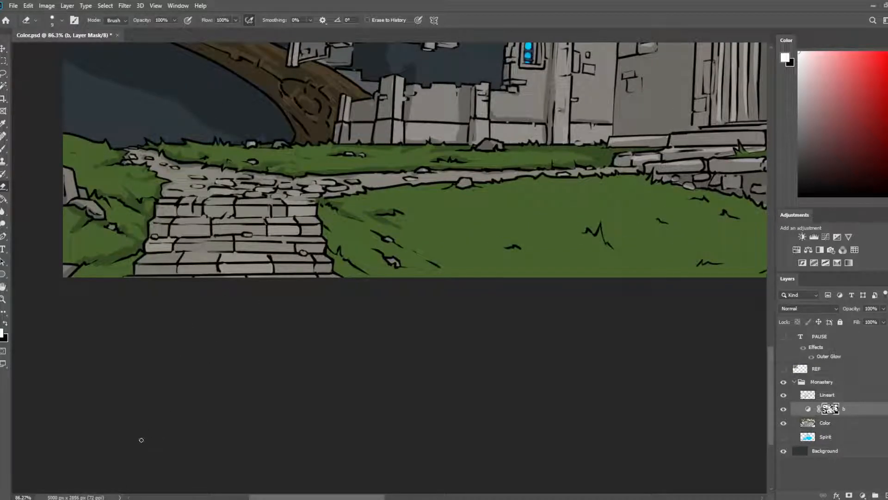
scroll(128, 286, "up", 3)
left_click_drag(310, 188, 420, 222)
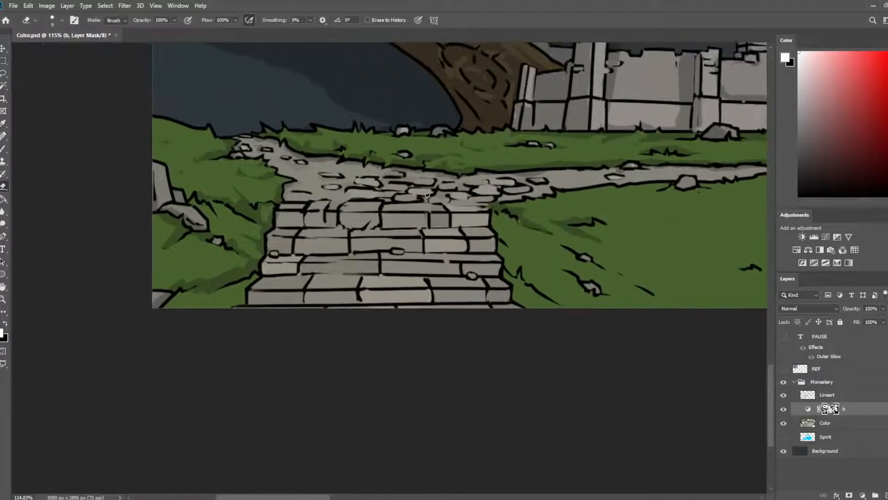
key("b")
key("]")
mouse_move(307, 215)
left_mouse_down()
mouse_move(470, 217)
mouse_move(419, 223)
mouse_move(277, 269)
mouse_move(268, 245)
mouse_move(491, 242)
mouse_move(437, 250)
mouse_move(344, 246)
mouse_move(396, 240)
mouse_move(283, 242)
mouse_move(290, 267)
mouse_move(277, 288)
mouse_move(265, 273)
mouse_move(494, 268)
mouse_move(365, 266)
left_mouse_up()
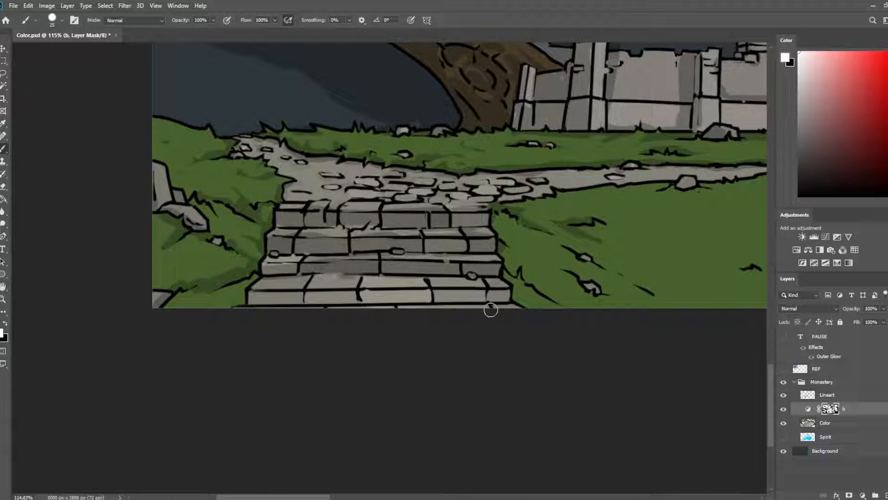
- Shade the front faces of the lowest stone stair and trim the shadow on its tread with a smaller Brush and Eraser
left_click_drag(271, 303, 484, 293)
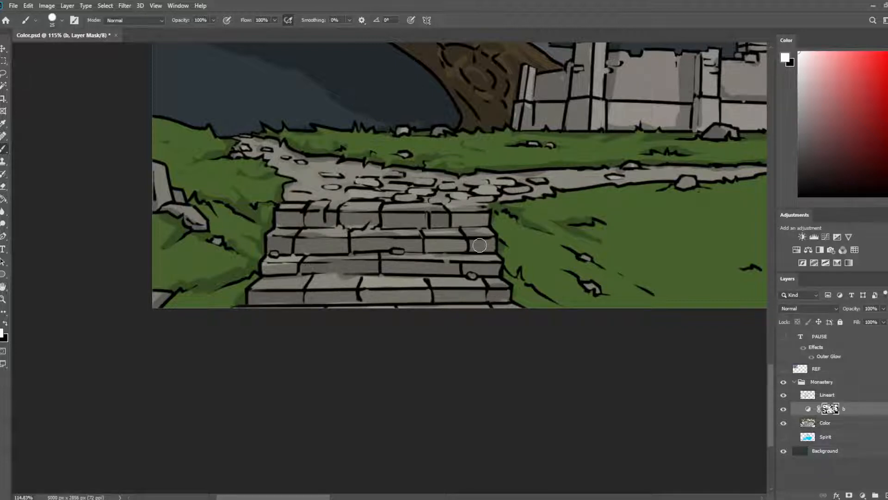
left_click_drag(418, 199, 390, 97)
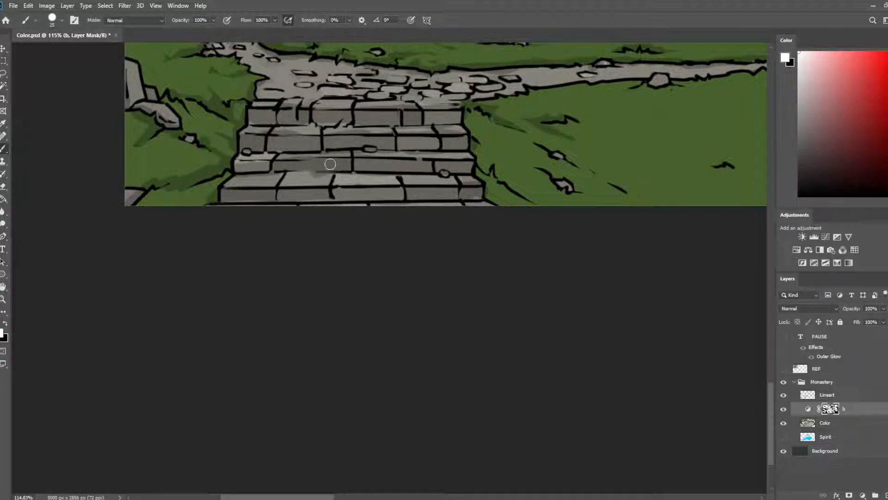
key("bracketleft")
key("bracketleft")
key("bracketleft")
key("bracketleft")
key("e")
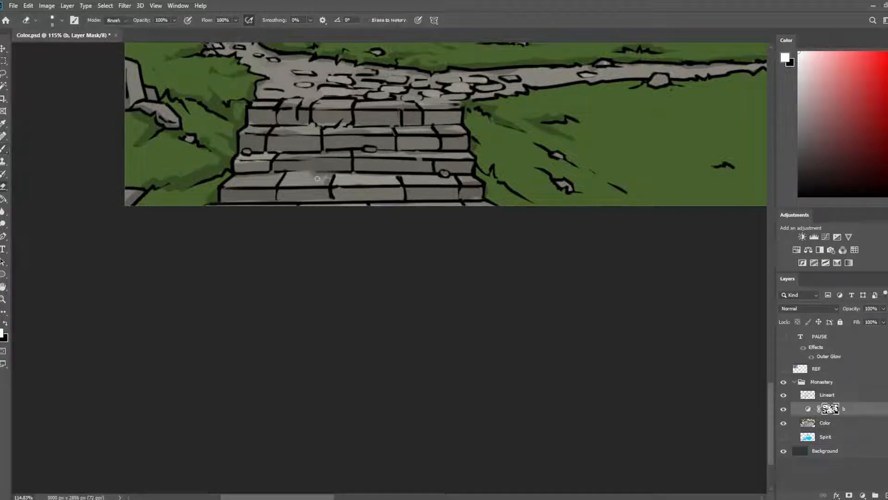
- Refine the shadow edges on the two lower stone stairs, alternating fine Brush and Eraser strokes
key("b")
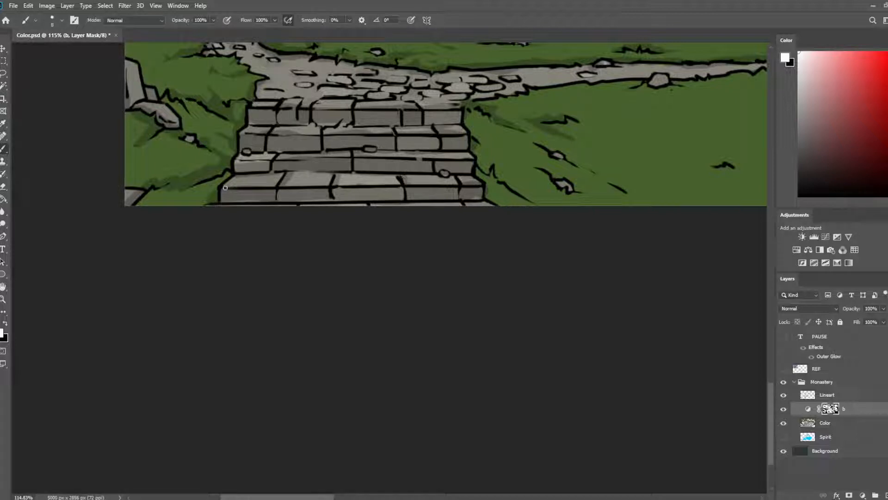
key("e")
key("b")
key("e")
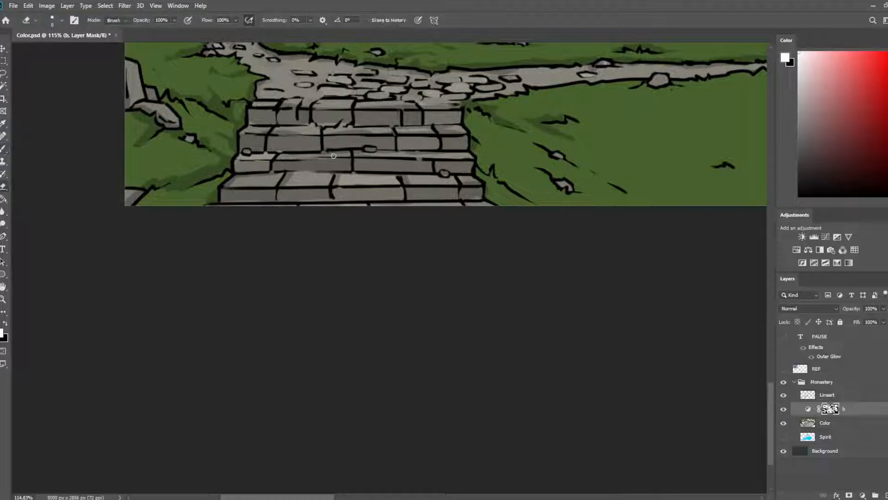
key("b")
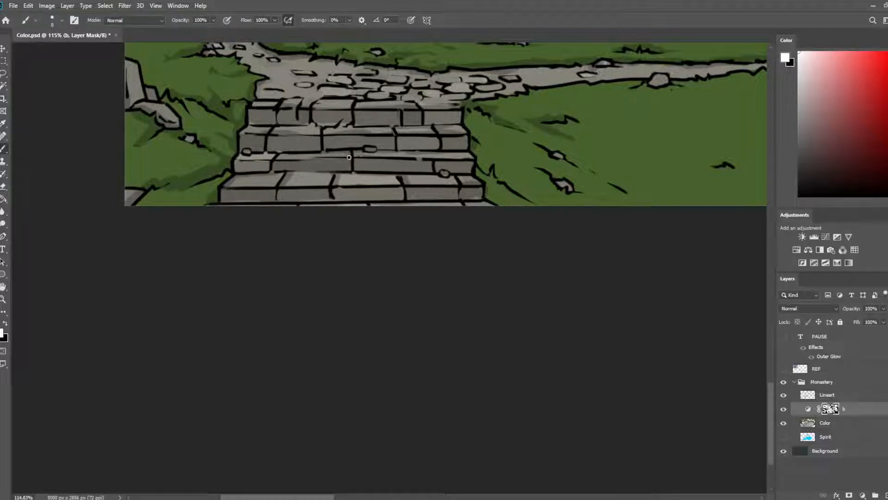
key("e")
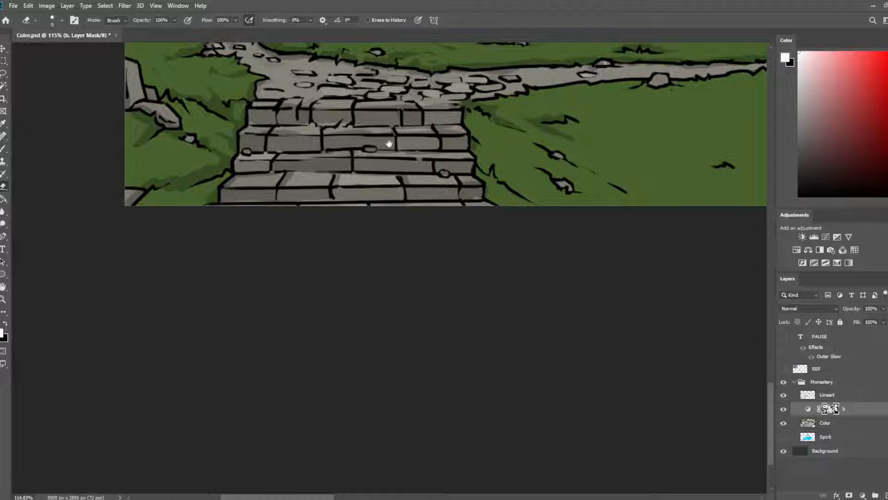
- Clean up the shadows along the treads of the middle stone stairs with the Brush and Eraser
left_click_drag(387, 145, 447, 169)
key("b")
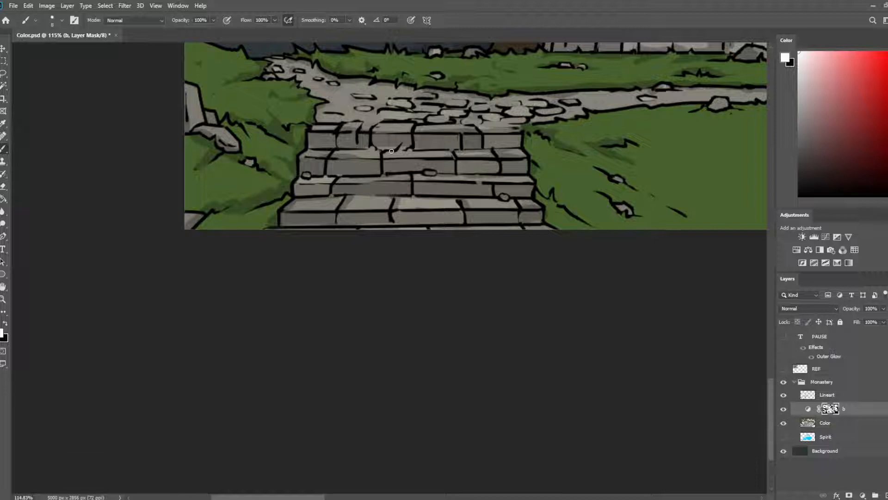
key("e")
key("b")
key("e")
left_click_drag(353, 155, 306, 159)
key("b")
key("e")
left_click_drag(437, 175, 486, 176)
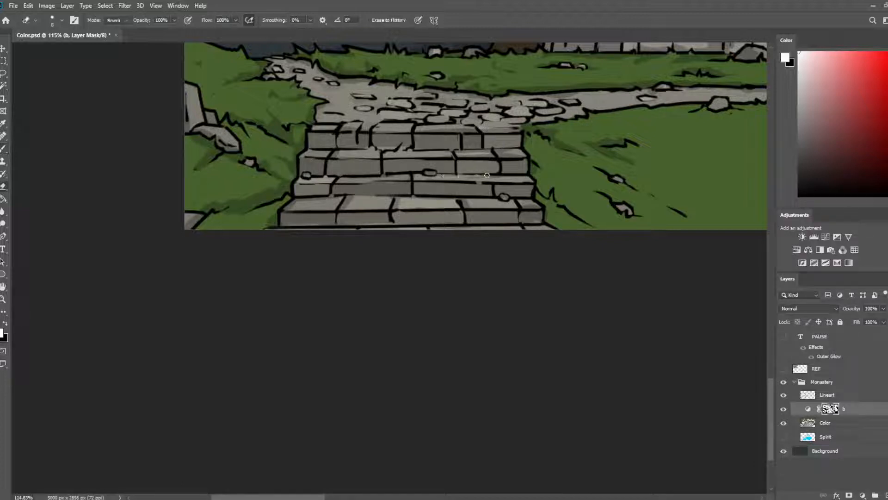
- Shade around the small pebble on the middle stair and erase excess shadow from the tread beneath it
key("b")
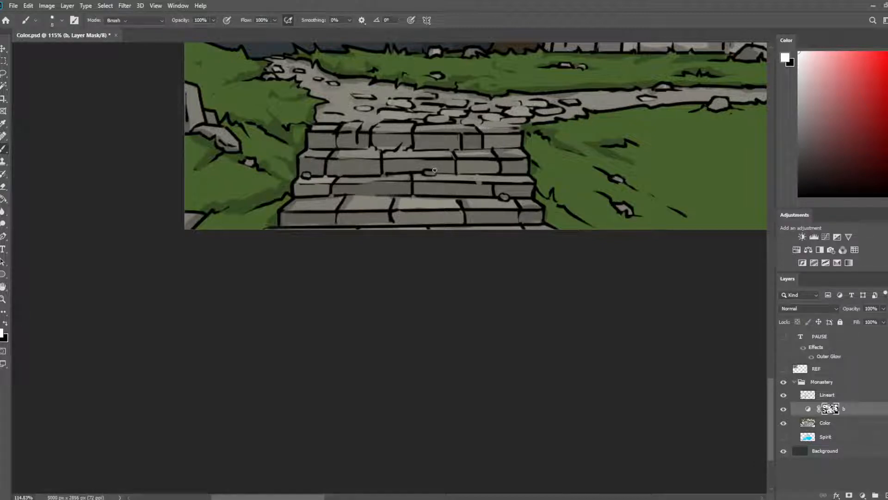
key("e")
key("b")
key("e")
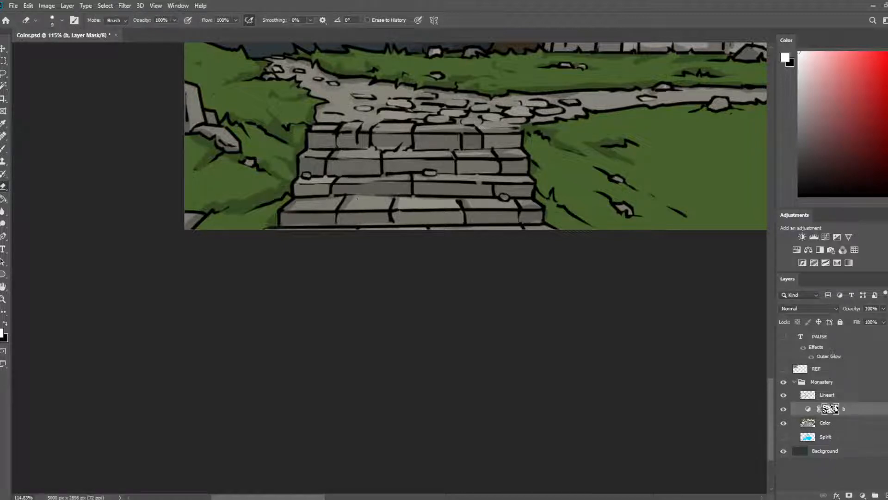
mouse_move(358, 198)
left_mouse_down()
mouse_move(346, 206)
mouse_move(408, 185)
left_mouse_up()
key("b")
key("e")
key("b")
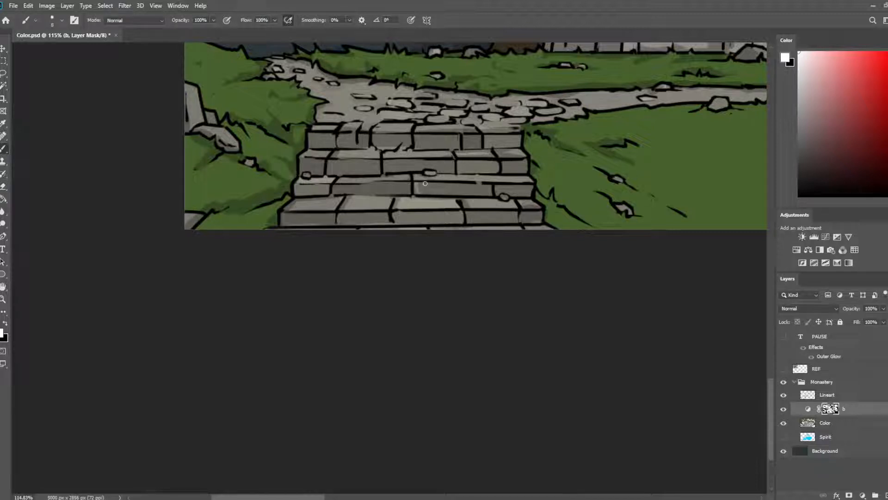
- Touch up the shadows around the grass tuft on the upper stairs and save the document
key("e")
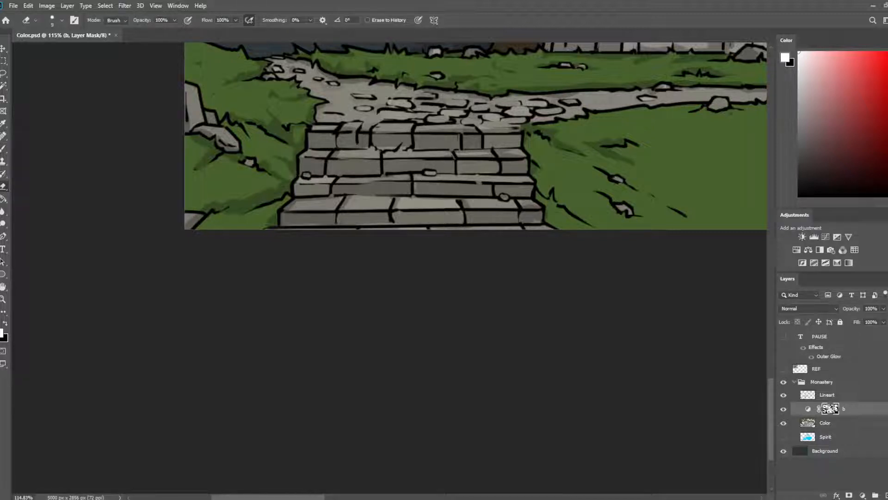
key("b")
key("e")
key("b")
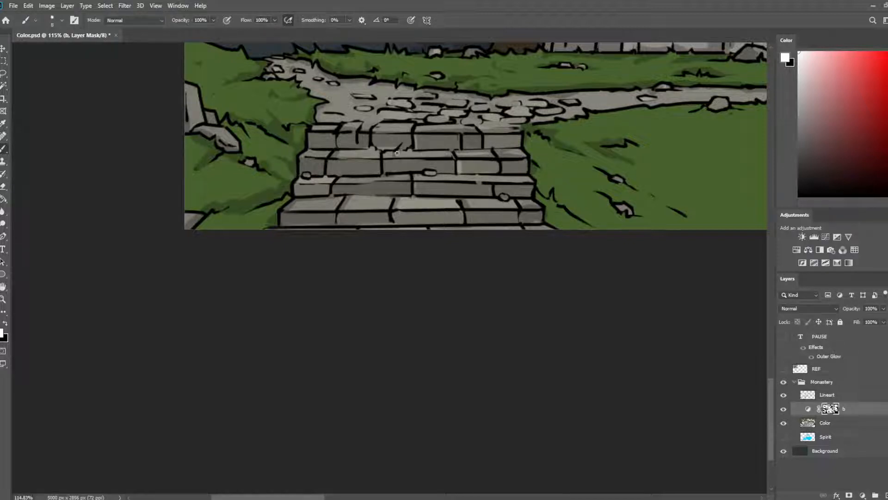
key("e")
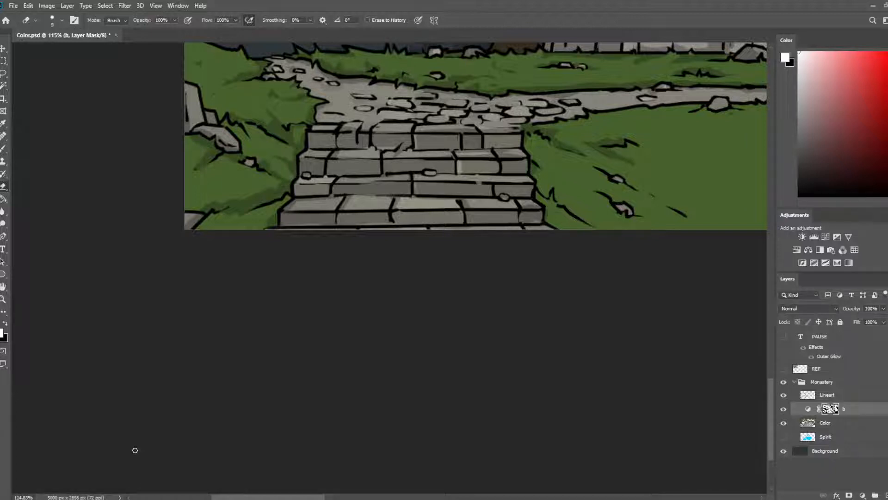
left_click_drag(411, 137, 406, 210)
key("ctrl+s")
- Paint shadows with an enlarged Brush into the grass below the rocks left of the stairs, then trim them with the Eraser
key("b")
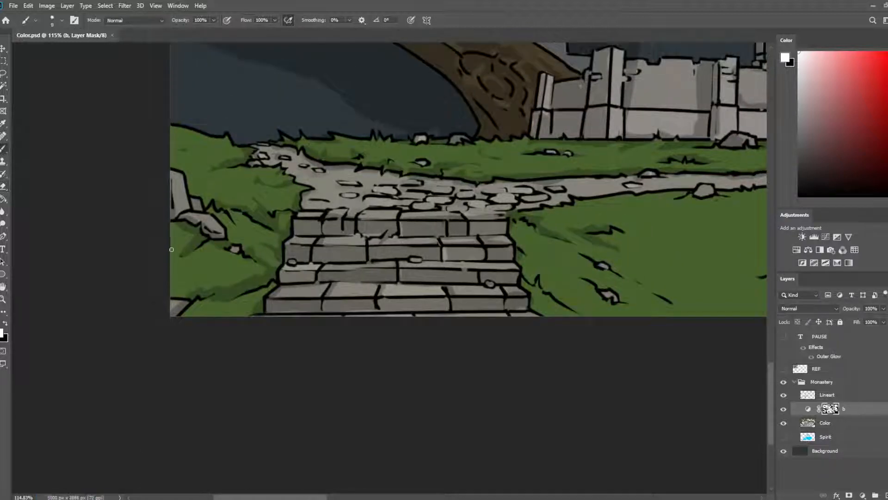
mouse_move(193, 294)
left_mouse_down()
mouse_move(180, 252)
mouse_move(191, 286)
mouse_move(174, 264)
mouse_move(184, 268)
mouse_move(168, 285)
mouse_move(177, 293)
mouse_move(181, 245)
left_mouse_up()
key("bracketright")
key("bracketright")
key("bracketright")
key("e")
key("b")
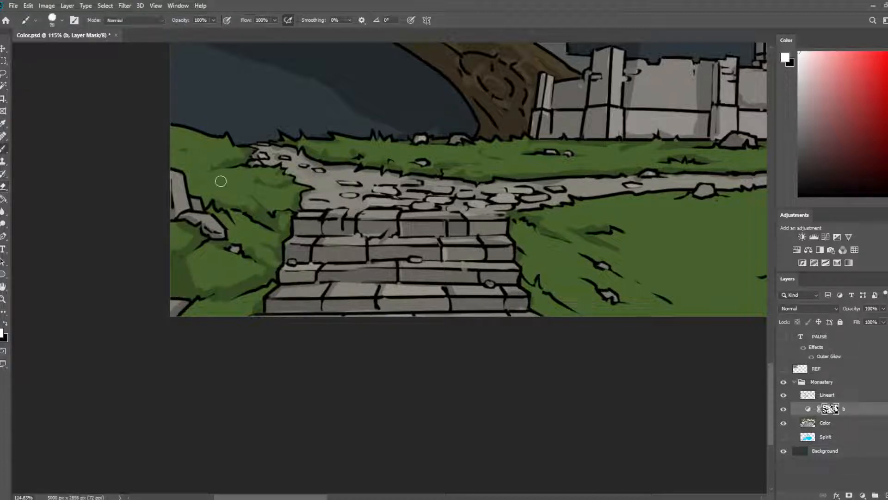
key("bracketleft")
key("bracketleft")
key("e")
- Refine the shadows on the right-hand blocks of the upper stone stairs using the Brush at size 10 and the Eraser
key("b")
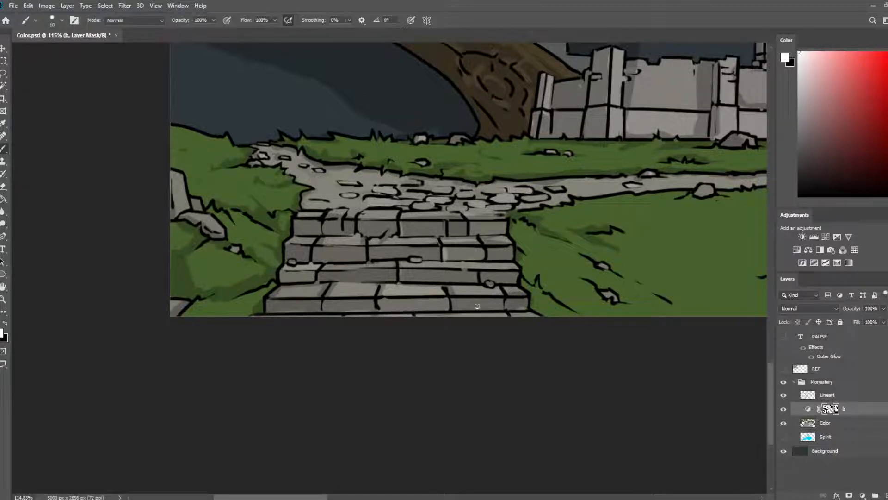
key("e")
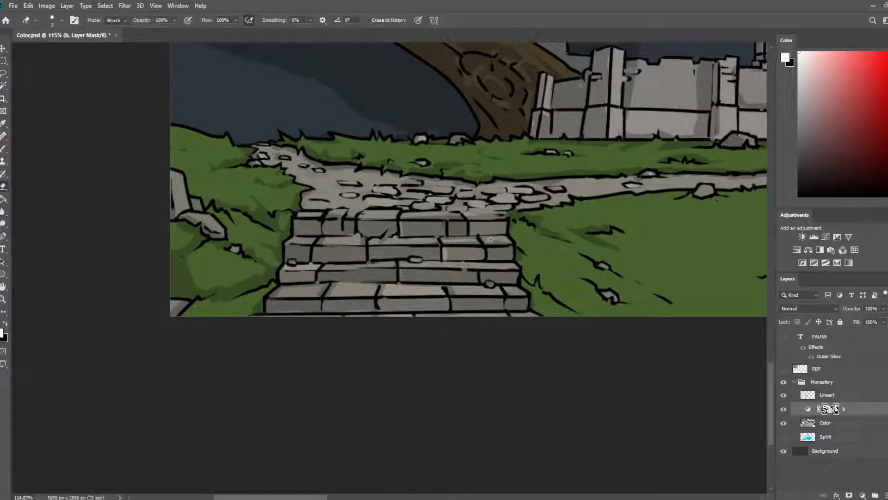
key("b")
left_click_drag(486, 244, 482, 238)
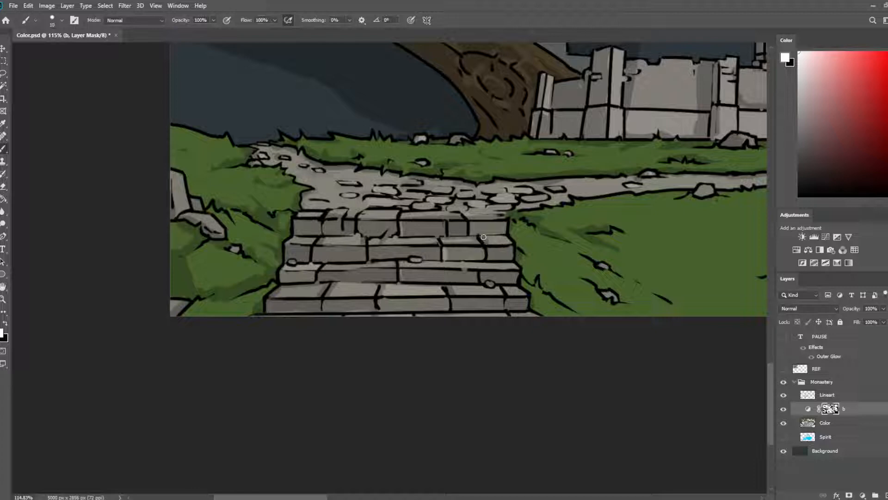
key("e")
key("b")
key("e")
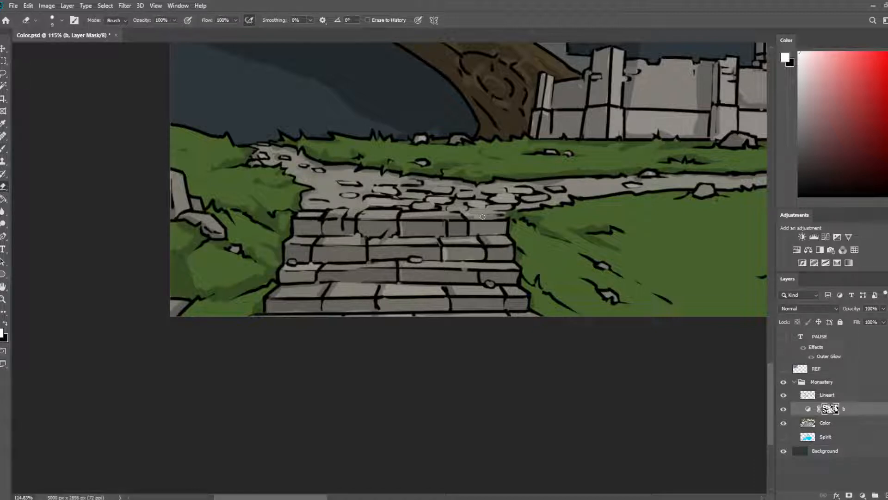
key("b")
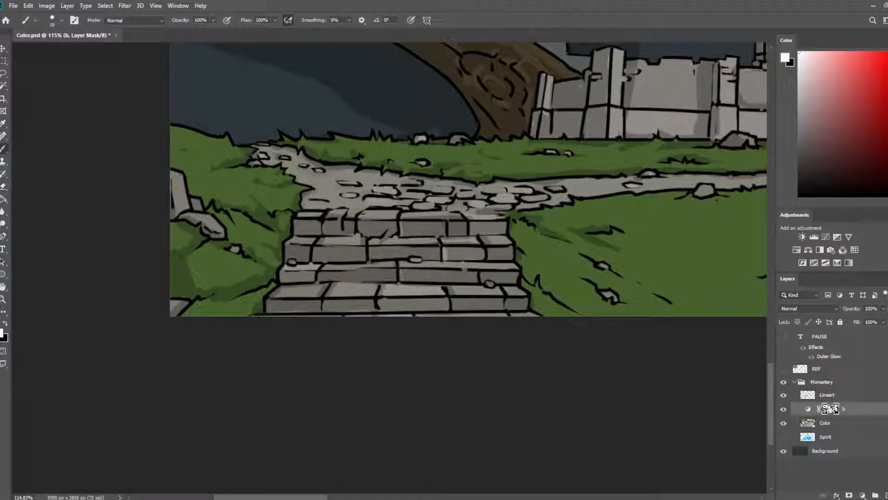
- Paint small shadows among the path's paving stones above the top stair and tidy them with the Eraser
key("e")
left_click_drag(507, 209, 520, 204)
key("b")
mouse_move(458, 200)
left_mouse_down()
mouse_move(482, 195)
mouse_move(402, 195)
mouse_move(421, 198)
mouse_move(371, 186)
mouse_move(391, 193)
mouse_move(380, 186)
mouse_move(364, 212)
mouse_move(363, 197)
mouse_move(373, 205)
mouse_move(305, 198)
mouse_move(330, 202)
left_mouse_up()
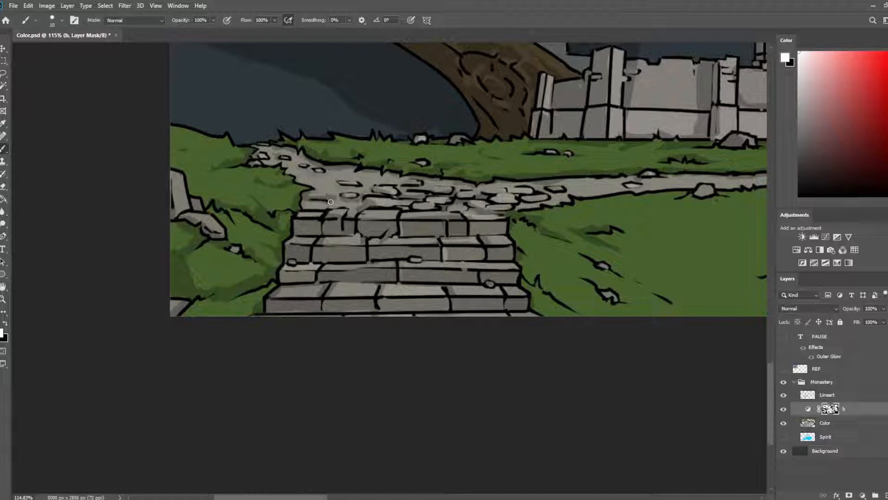
key("e")
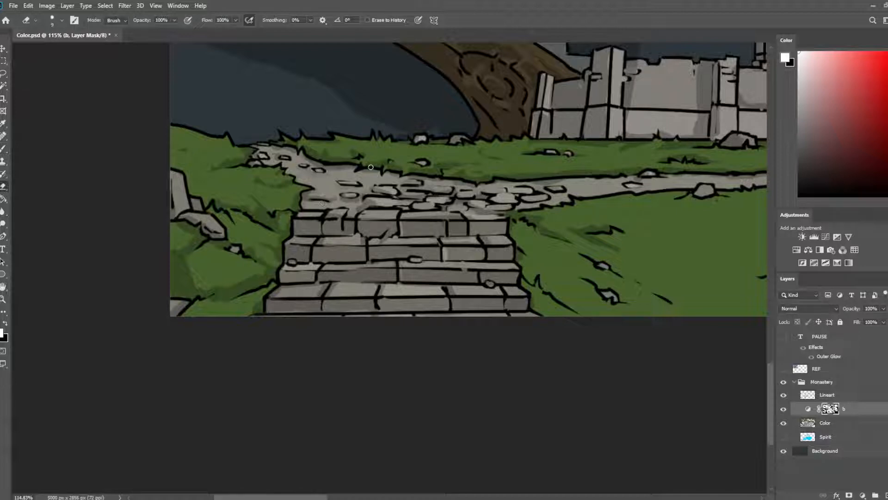
- Paint a shadow into the grass along the right side of the stairs and shape its edge with the Eraser
key("b")
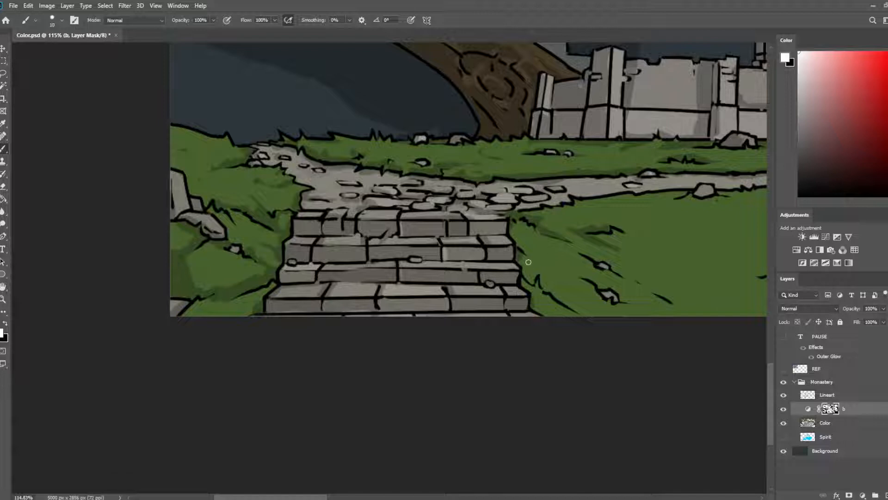
key("e")
key("b")
mouse_move(528, 263)
left_mouse_down()
mouse_move(567, 300)
mouse_move(547, 281)
left_mouse_up()
key("e")
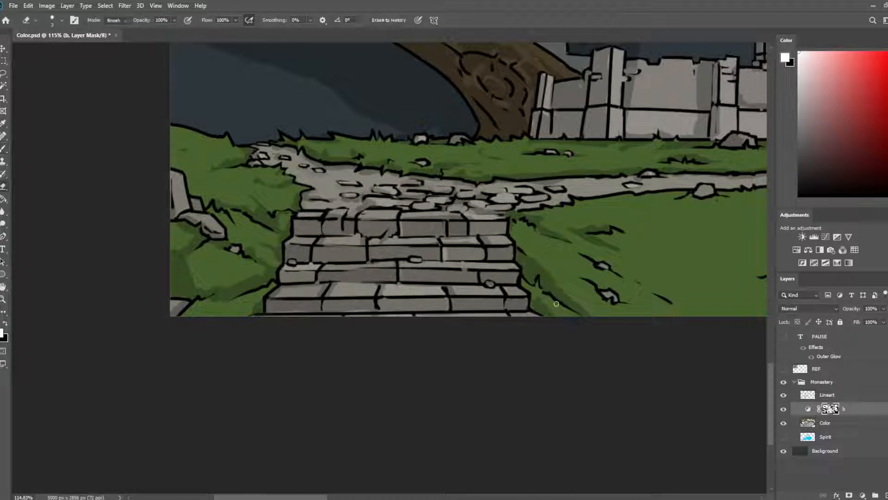
key("b")
key("e")
- Paint slanting shadows in the grass around the two small rocks right of the stairs, trimming them with the Eraser
key("b")
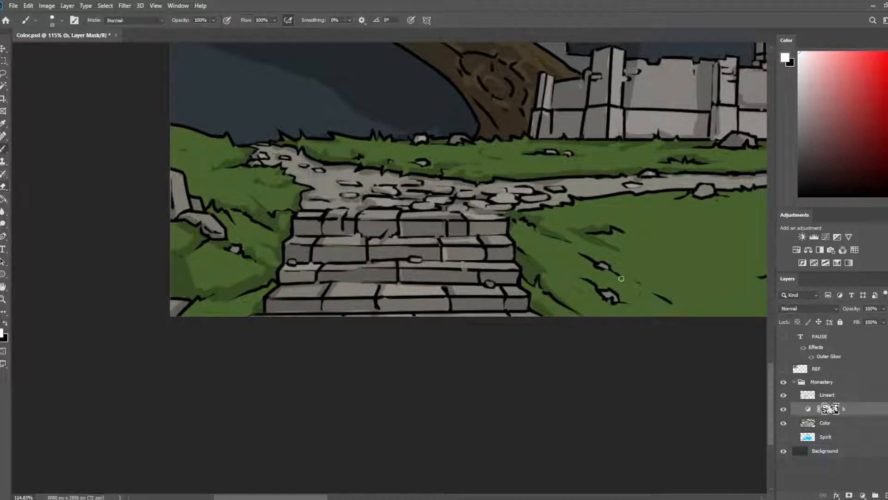
mouse_move(619, 276)
left_mouse_down()
mouse_move(591, 279)
mouse_move(649, 315)
left_mouse_up()
key("e")
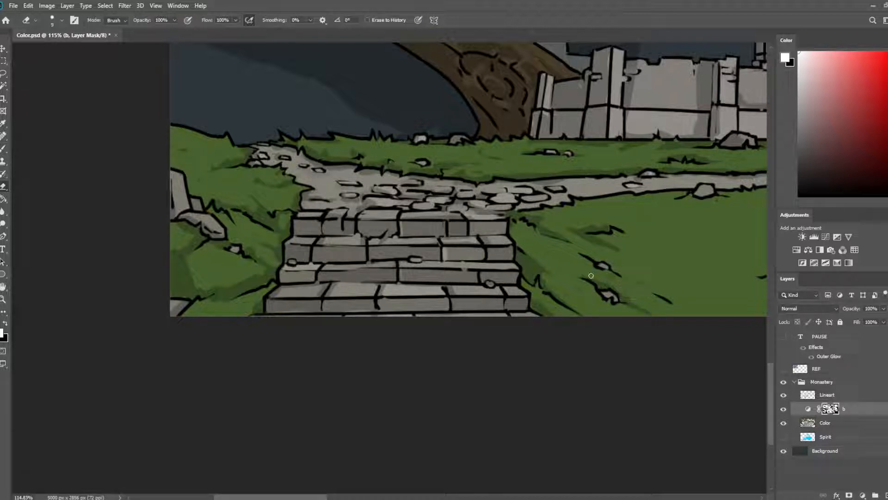
key("b")
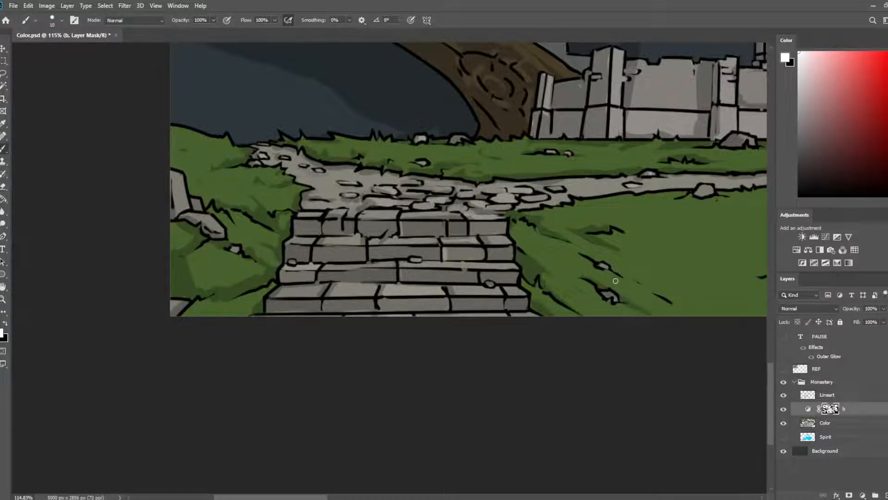
left_click_drag(585, 260, 569, 249)
key("e")
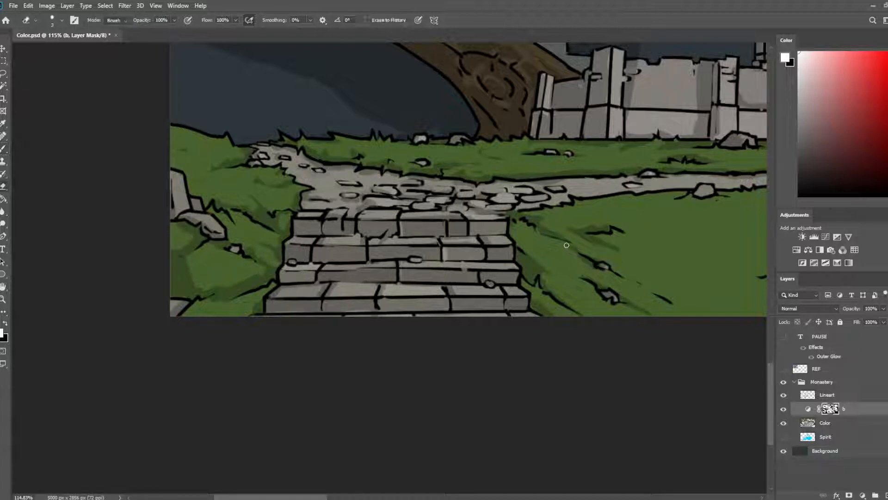
- Extend a diagonal grass shadow from the upper small rock down to the canvas edge and thin it with the Eraser
key("b")
left_click_drag(608, 274, 679, 313)
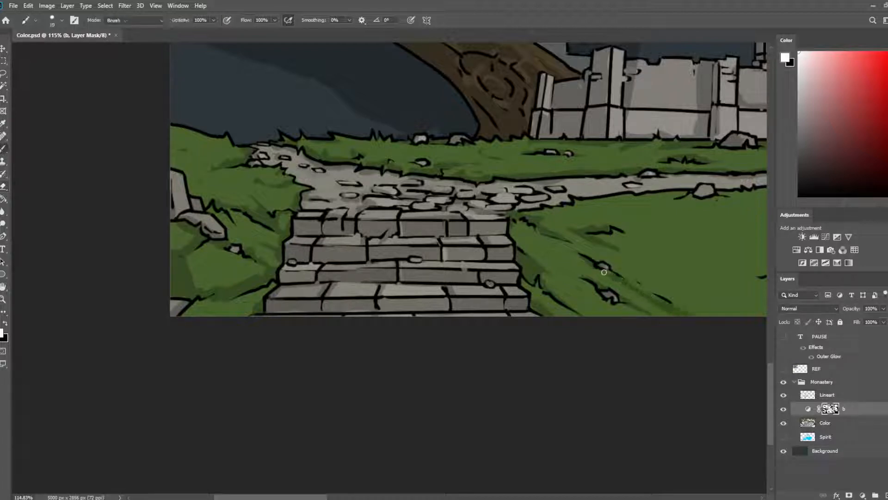
key("e")
key("b")
left_click_drag(622, 272, 675, 308)
key("e")
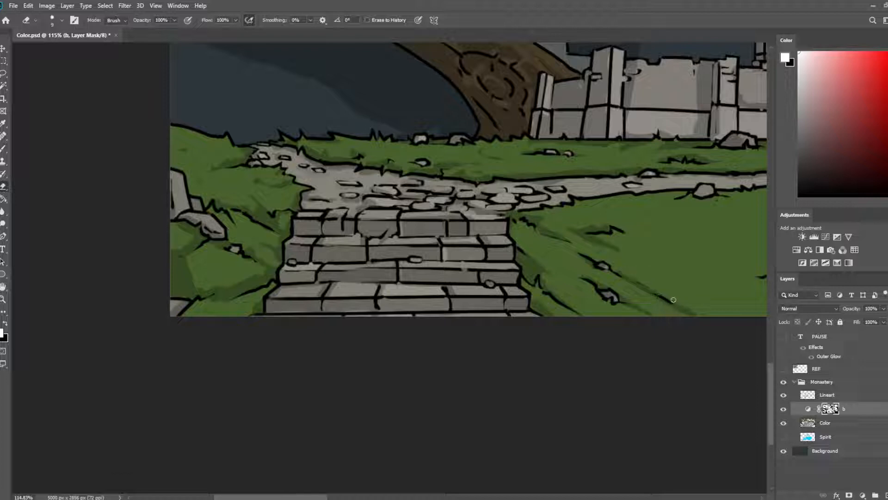
- Add a slanting shadow below the grass tuft right of the top stair and clean its edge with the Eraser
mouse_move(609, 262)
left_mouse_down()
mouse_move(397, 204)
mouse_move(370, 215)
left_mouse_up()
key("b")
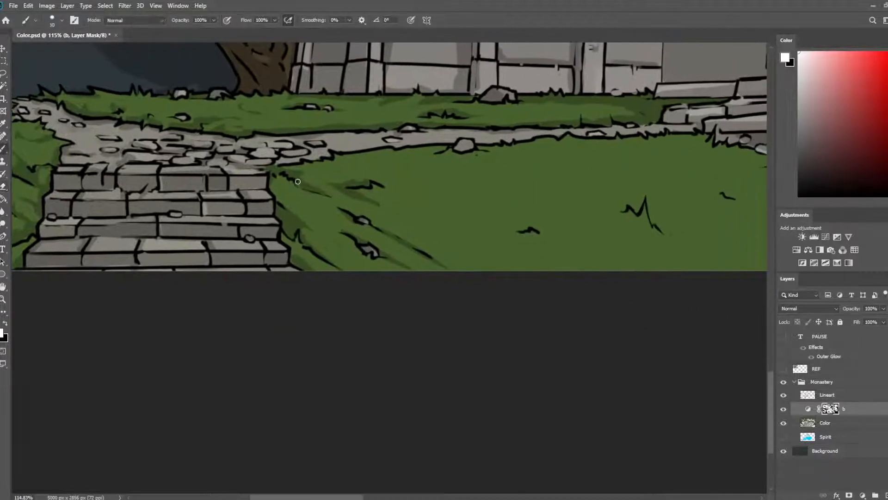
mouse_move(356, 183)
left_mouse_down()
mouse_move(393, 200)
mouse_move(388, 207)
mouse_move(361, 201)
mouse_move(418, 223)
mouse_move(353, 190)
mouse_move(377, 194)
left_mouse_up()
key("e")
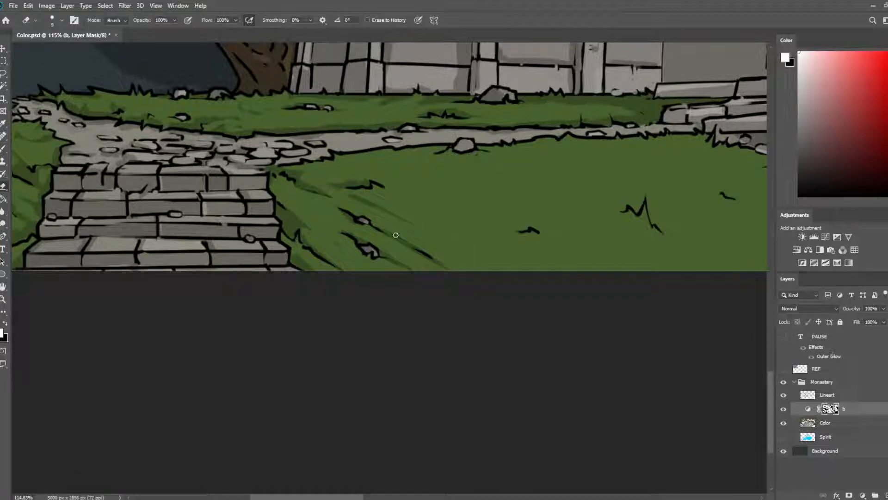
scroll(367, 234, "down", 8)
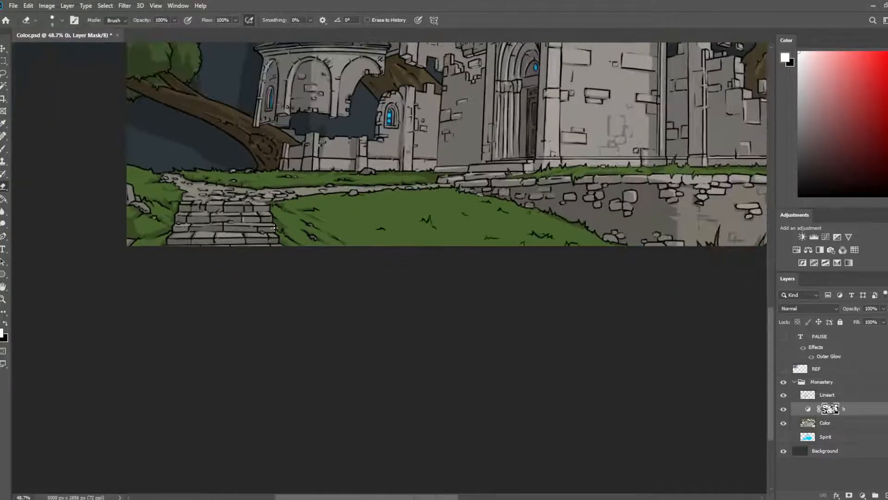
- Save the file and mirror the canvas view to check the shading of the grass beside the stairs
key("ctrl+s")
scroll(370, 222, "up", 3)
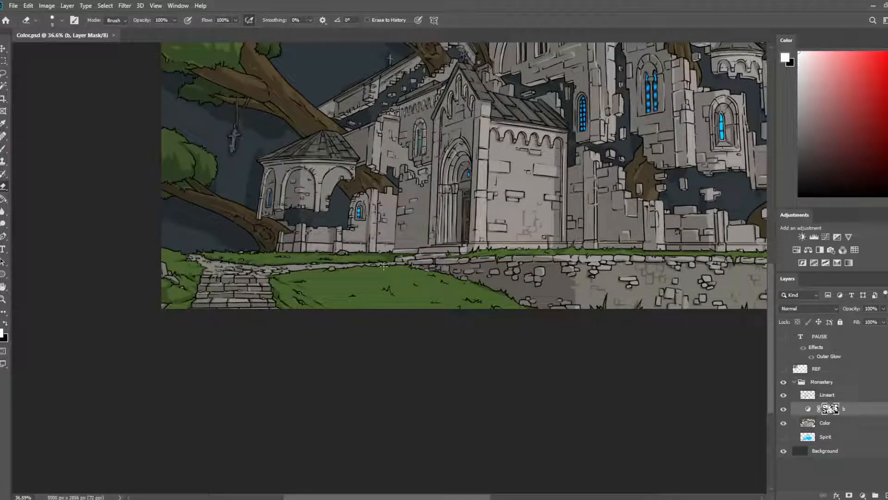
scroll(535, 366, "right", 4)
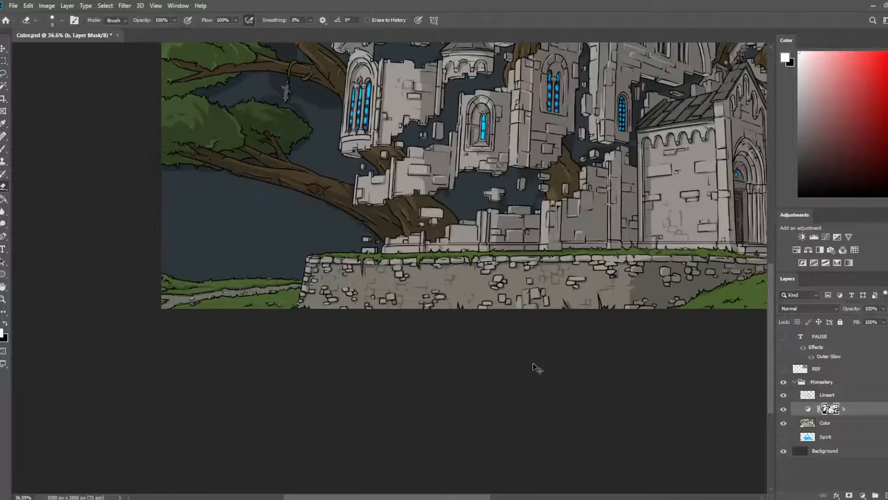
key("ctrl+s")
scroll(423, 342, "up", 2)
scroll(598, 290, "right", 5)
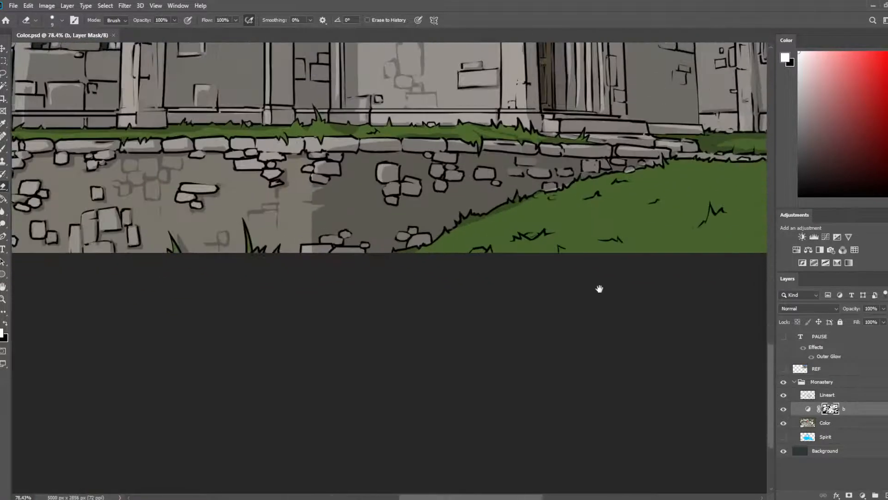
scroll(410, 240, "up", 3)
scroll(540, 248, "up", 2)
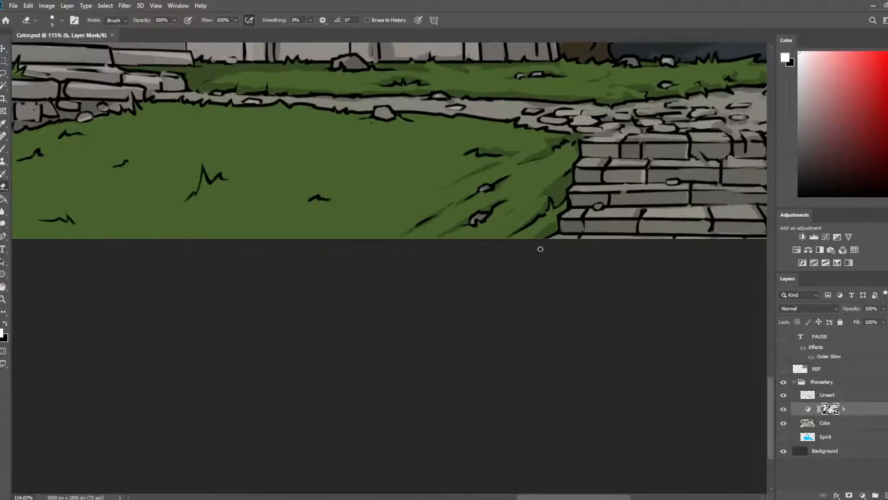
- Paint a shadow in the grass between the lower small rock and the bottom stair, shaping it into slanting streaks with the Eraser
key("b")
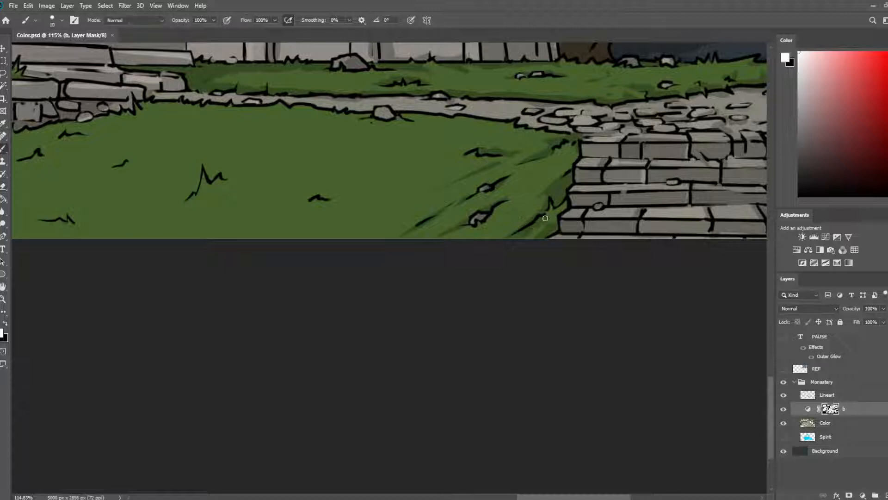
mouse_move(533, 229)
left_mouse_down()
mouse_move(550, 196)
mouse_move(509, 218)
mouse_move(484, 239)
mouse_move(515, 224)
mouse_move(491, 245)
mouse_move(477, 239)
mouse_move(503, 218)
mouse_move(499, 209)
mouse_move(477, 230)
left_mouse_up()
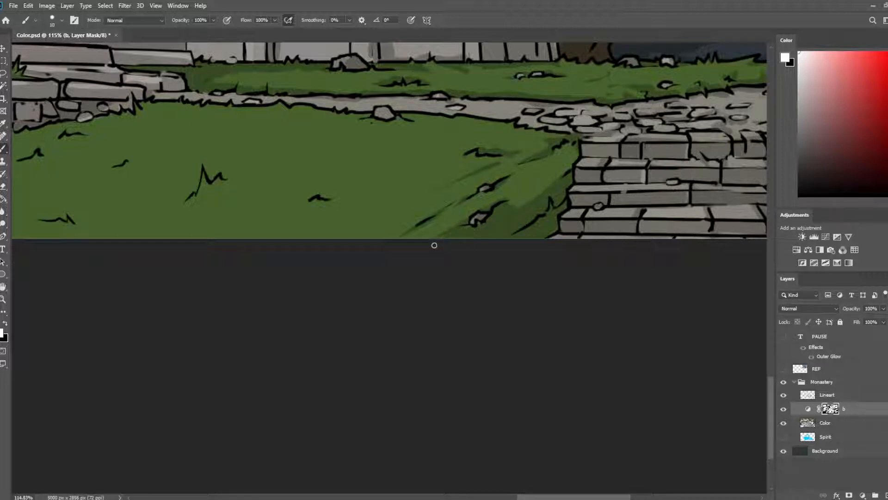
key("e")
key("b")
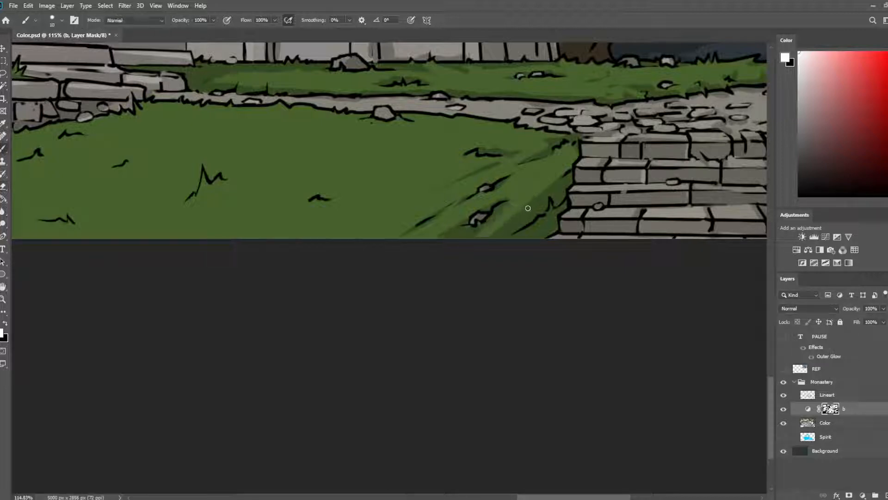
key("e")
key("b")
key("e")
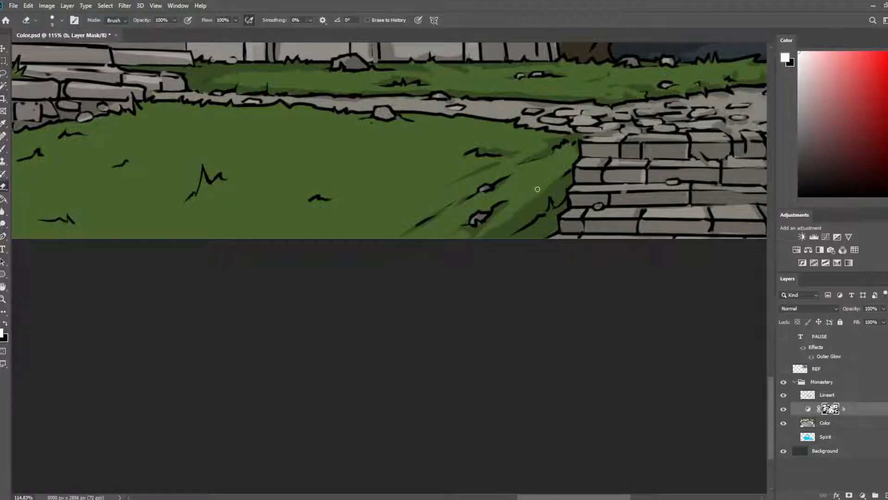
- Refine the grass shadow along the side of the stairs up to the top stair with the Brush and Eraser
key("b")
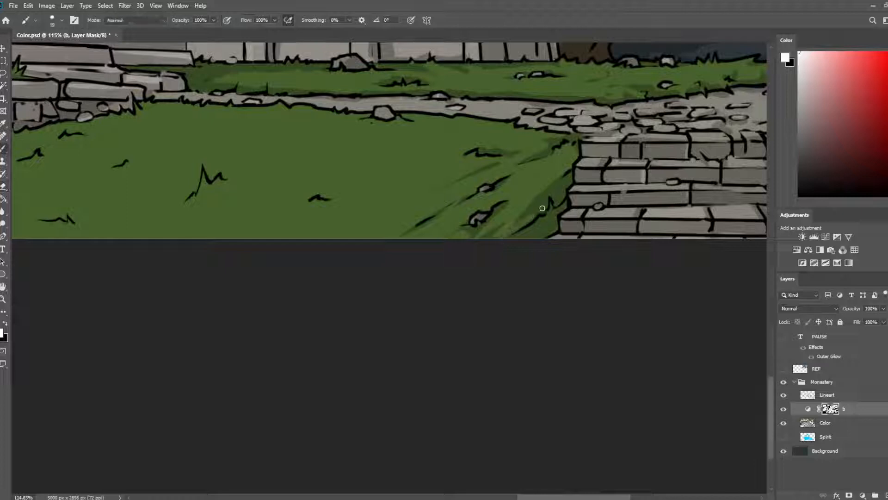
key("e")
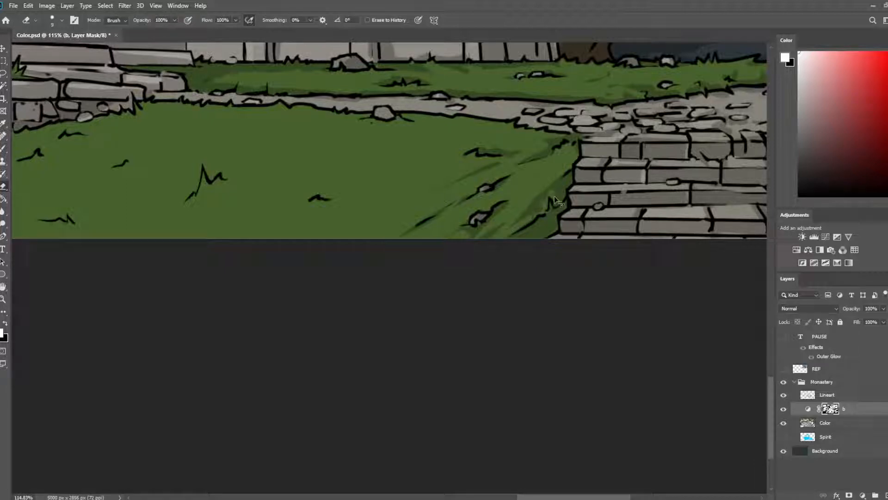
key("b")
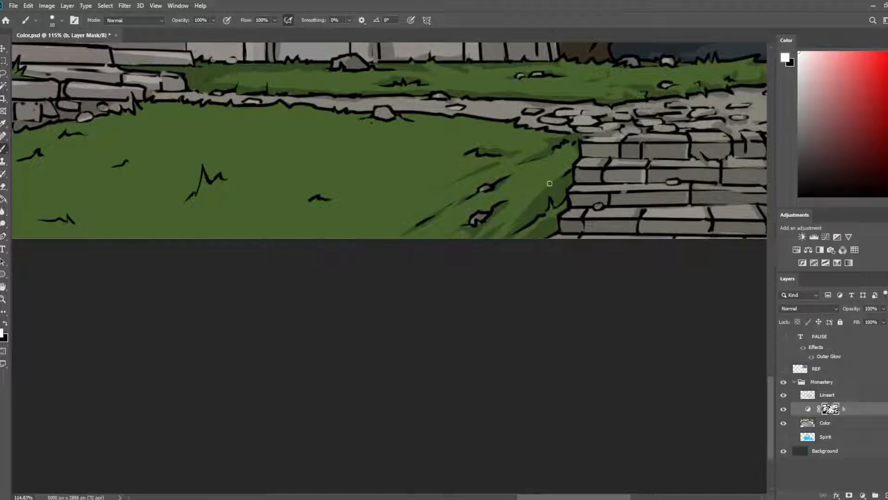
key("e")
key("b")
mouse_move(576, 145)
left_mouse_down()
mouse_move(537, 178)
mouse_move(558, 167)
left_mouse_up()
key("e")
- Paint short horizontal shadow streaks in the lawn around the small grass tuft beside the rocks and thin them with the Eraser
scroll(562, 153, "down", 5)
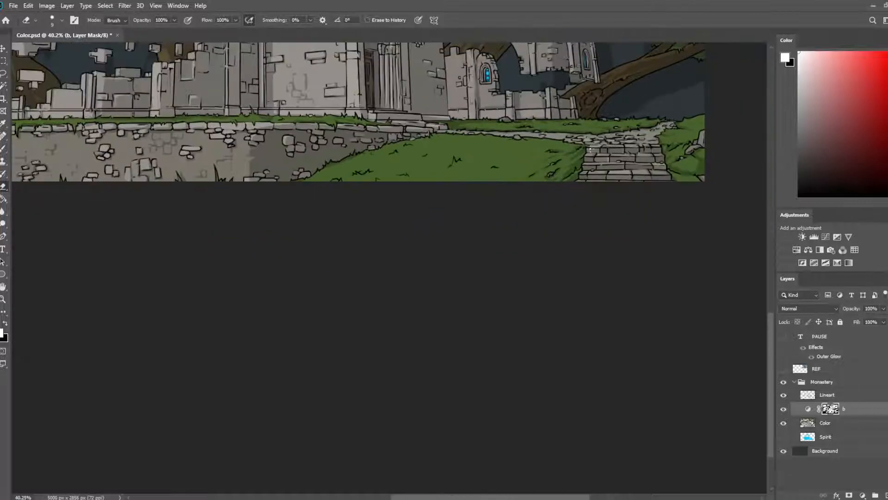
left_click_drag(184, 199, 570, 248)
scroll(569, 246, "up", 5)
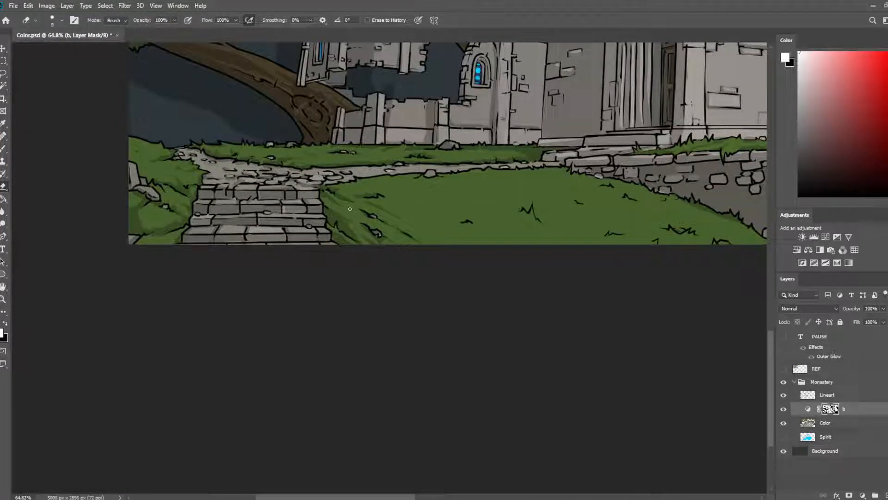
key("b")
mouse_move(467, 219)
left_mouse_down()
mouse_move(437, 220)
mouse_move(429, 218)
mouse_move(466, 223)
mouse_move(424, 211)
mouse_move(449, 213)
mouse_move(430, 213)
mouse_move(438, 197)
mouse_move(460, 221)
mouse_move(461, 214)
mouse_move(452, 239)
mouse_move(479, 235)
left_mouse_up()
key("e")
key("b")
key("e")
key("b")
key("e")
key("b")
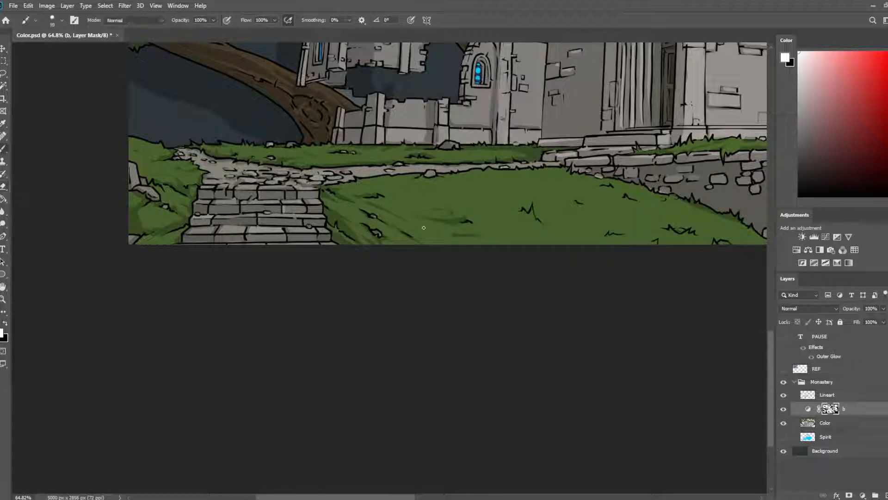
- Add more short shadow streaks between the small grass tuft and the path, trimming them with the Eraser
left_click_drag(422, 226, 436, 229)
key("e")
key("b")
key("e")
mouse_move(415, 177)
left_mouse_down()
mouse_move(397, 181)
mouse_move(445, 194)
left_mouse_up()
key("b")
key("e")
- Check the whole illustration in mirrored and normal view and save the file
scroll(438, 174, "down", 4)
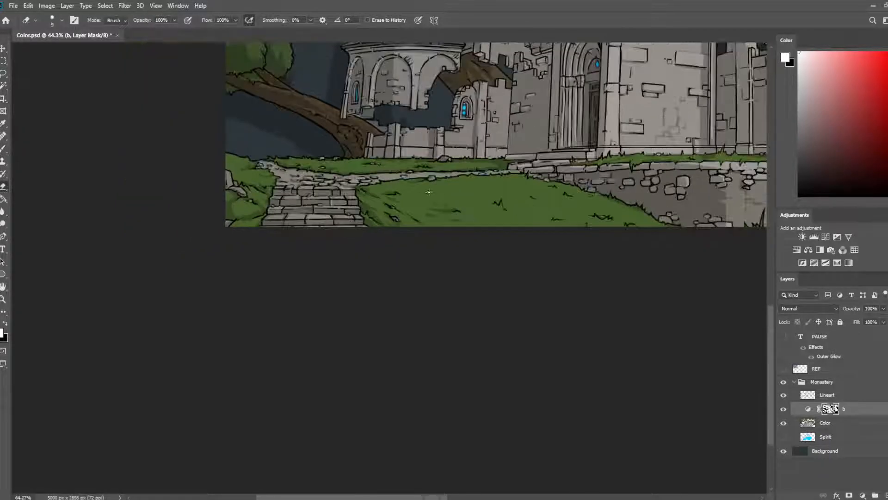
scroll(569, 160, "left", 3)
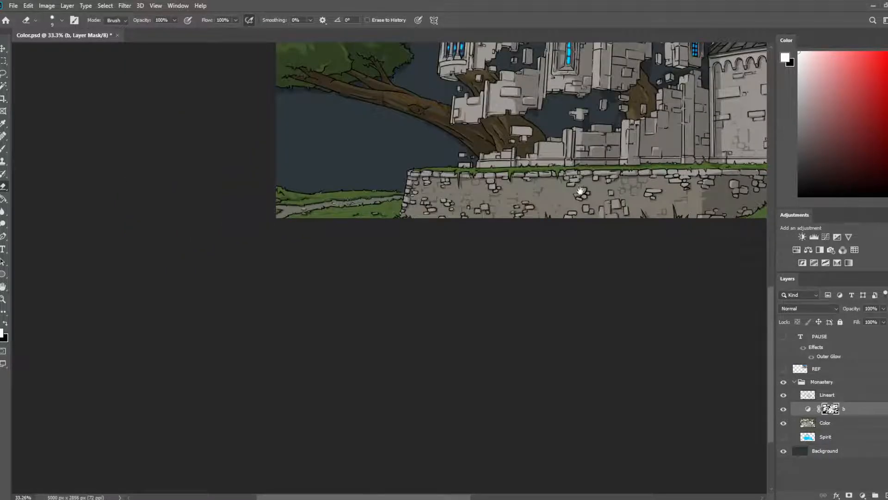
left_click_drag(581, 190, 217, 187)
scroll(419, 263, "down", 2)
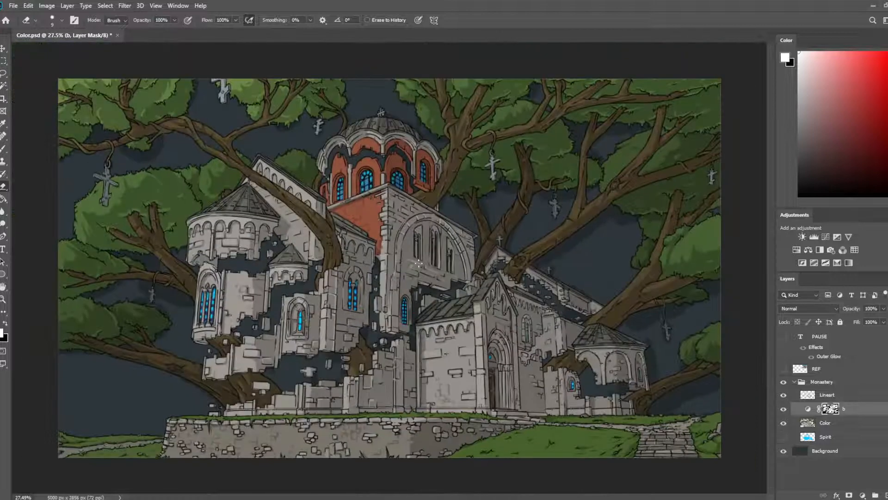
key("ctrl+s")
key("ctrl+shift+h")
key("ctrl+s")
- Paint a shadow behind and to the left of the large grass tuft in the middle of the lawn
scroll(187, 401, "up", 6)
mouse_move(187, 401)
left_mouse_down()
mouse_move(213, 409)
mouse_move(338, 211)
left_mouse_up()
scroll(314, 277, "up", 5)
key("b")
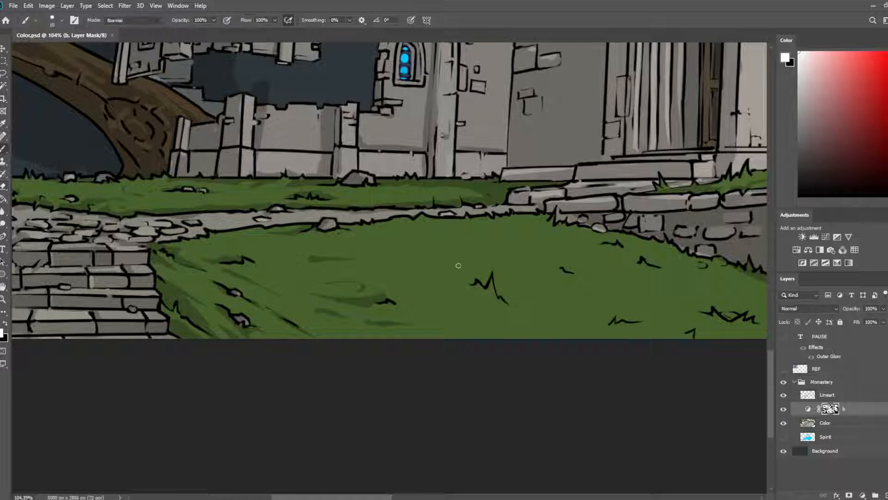
mouse_move(468, 281)
left_mouse_down()
mouse_move(487, 284)
mouse_move(488, 274)
mouse_move(457, 282)
left_mouse_up()
key("e")
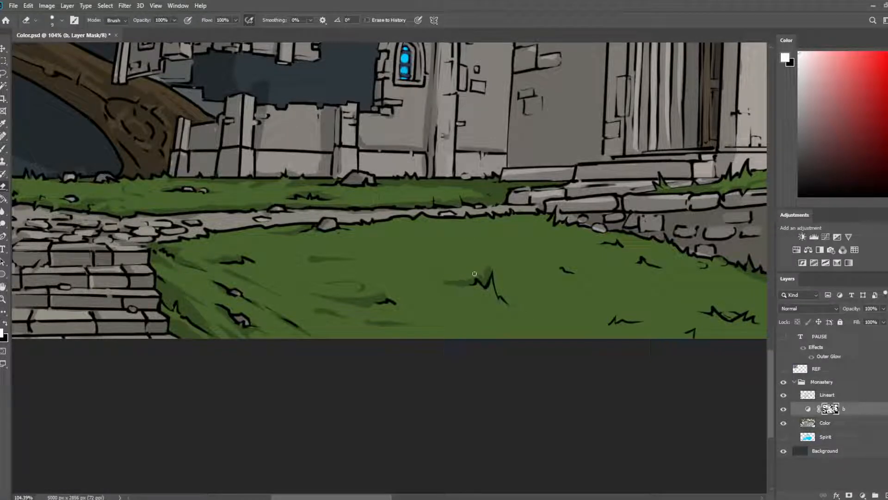
- Paint slanting shadow streaks below the large grass tuft on its right side and cut them thinner with the Eraser
key("b")
left_click_drag(501, 292, 534, 320)
key("e")
key("b")
mouse_move(472, 285)
left_mouse_down()
mouse_move(427, 299)
mouse_move(477, 298)
mouse_move(536, 321)
left_mouse_up()
key("e")
left_click_drag(504, 293, 540, 313)
key("b")
key("e")
- Extend a thin curved shadow from the large grass tuft toward the path by the stairs, tapering it with the Eraser
mouse_move(453, 282)
left_mouse_down()
mouse_move(475, 290)
mouse_move(465, 291)
mouse_move(493, 265)
mouse_move(494, 290)
mouse_move(552, 307)
mouse_move(504, 286)
mouse_move(521, 287)
mouse_move(457, 281)
mouse_move(466, 286)
mouse_move(382, 262)
left_mouse_up()
key("b")
key("e")
key("b")
key("e")
key("b")
key("e")
key("b")
key("e")
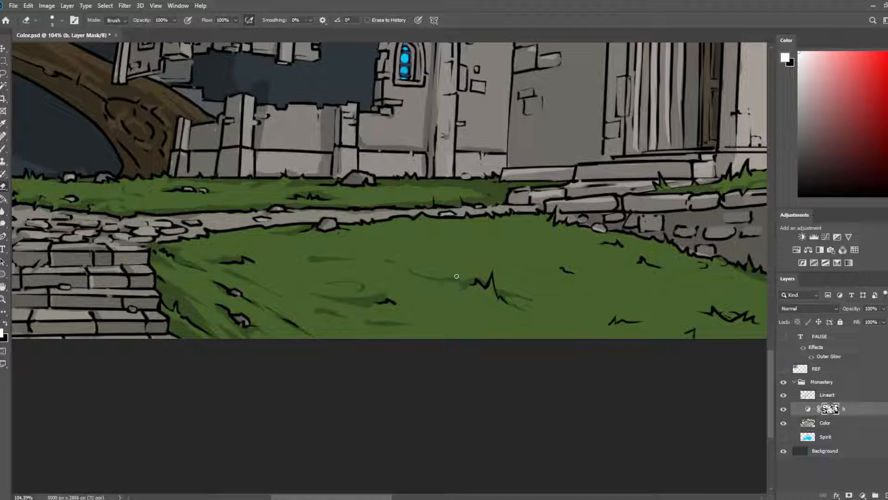
- Shorten the thin shadow trailing from the large grass tuft in the mirrored view and save the file
key("F2")
left_click_drag(702, 265, 326, 218)
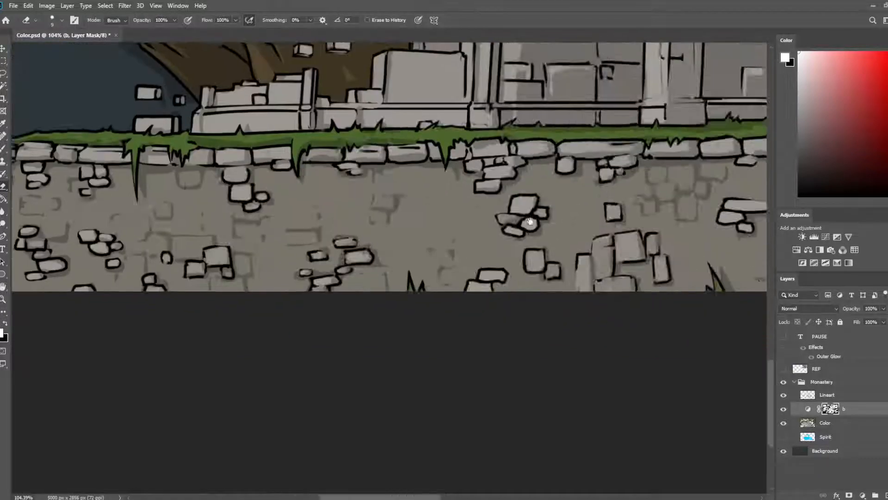
left_click_drag(736, 268, 315, 215)
left_click_drag(740, 238, 185, 213)
left_click_drag(754, 165, 601, 185)
left_click_drag(403, 194, 684, 170)
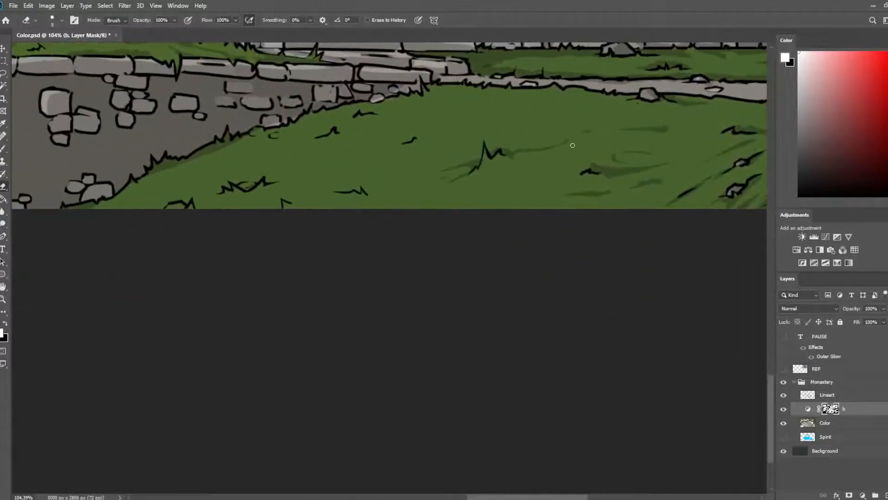
key("ctrl+s")
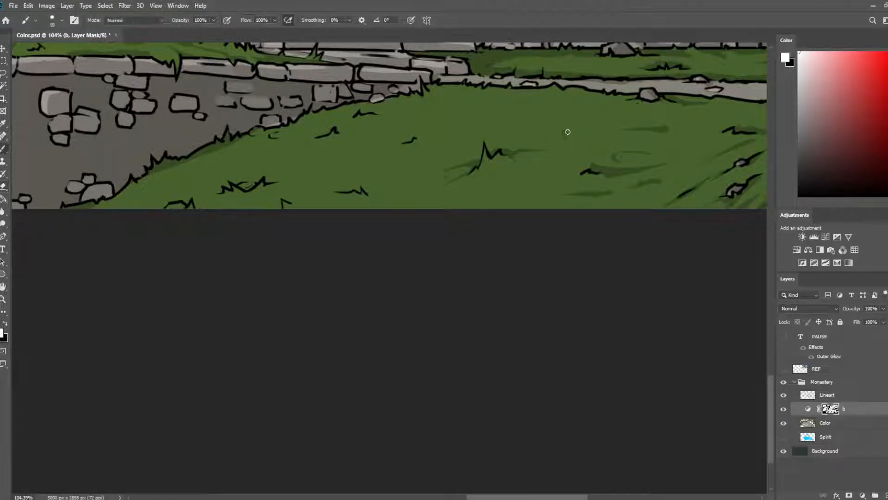
- Dab small shadow strokes into the upper lawn below the path and save the file
left_click_drag(581, 127, 606, 166)
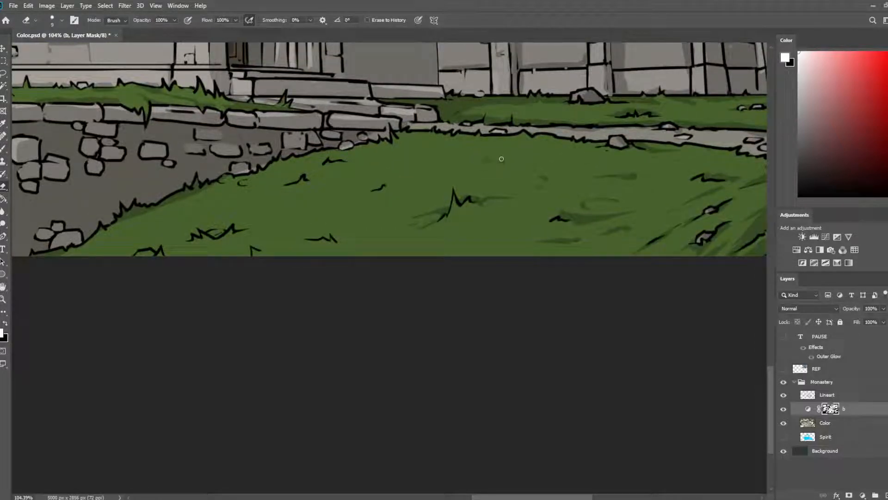
left_click(456, 159)
scroll(334, 183, "down", 8)
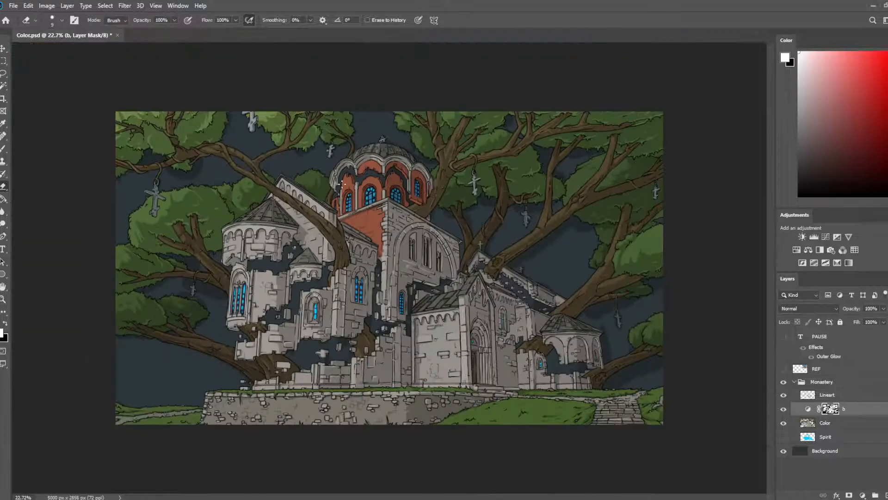
key("ctrl+s")
key("ctrl+shift+h")
- Paint a small shadow behind the grass tuft near the lower canvas edge and trim it with the Eraser
scroll(282, 231, "up", 5)
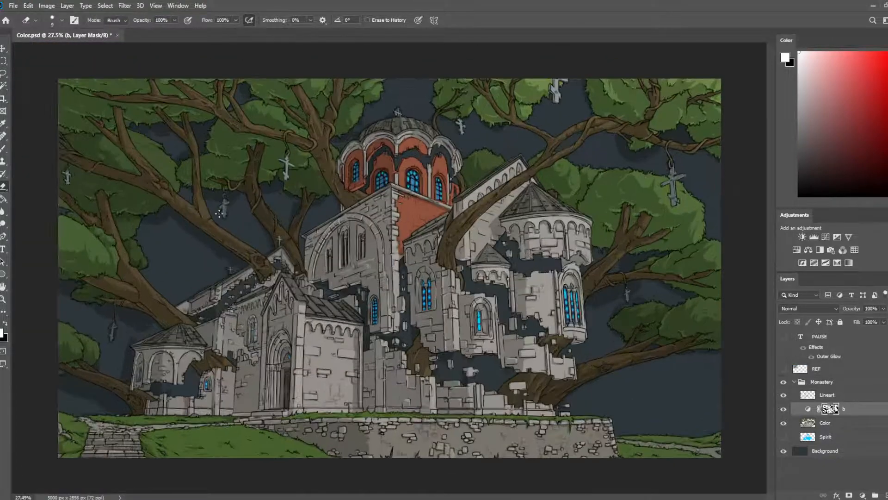
left_click_drag(150, 381, 303, 176)
scroll(265, 317, "up", 10)
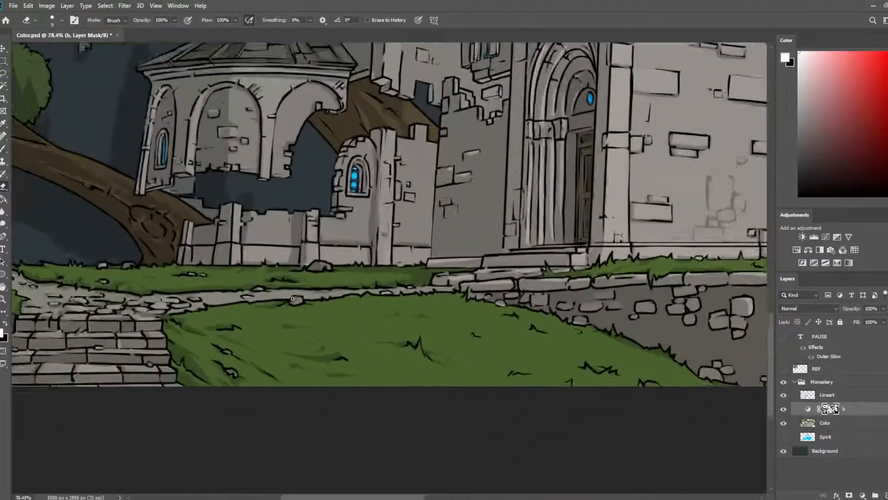
left_click_drag(401, 290, 365, 208)
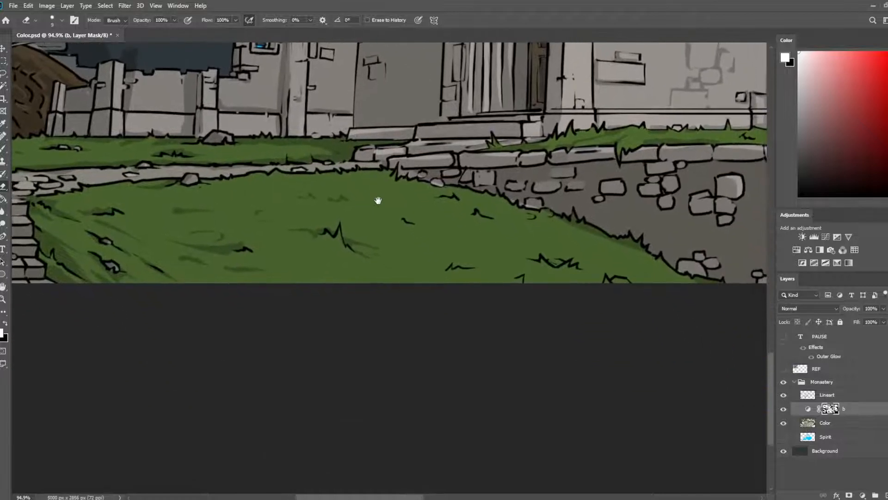
key("b")
key("b")
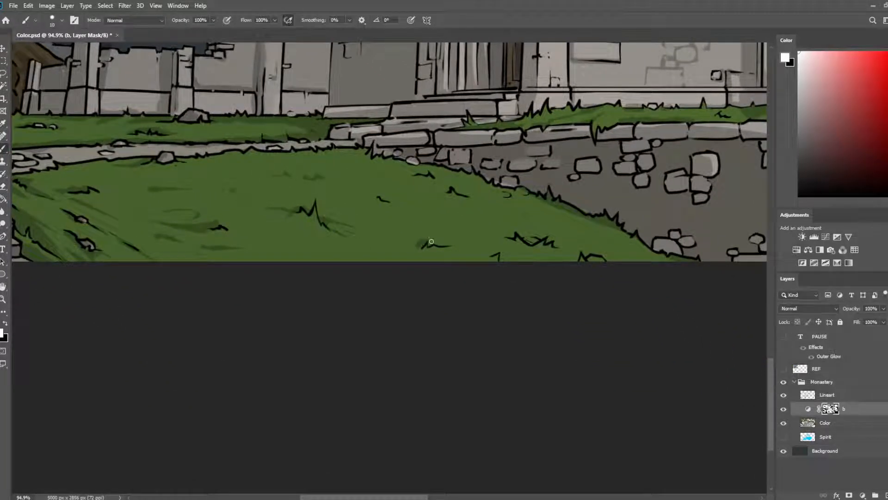
key("e")
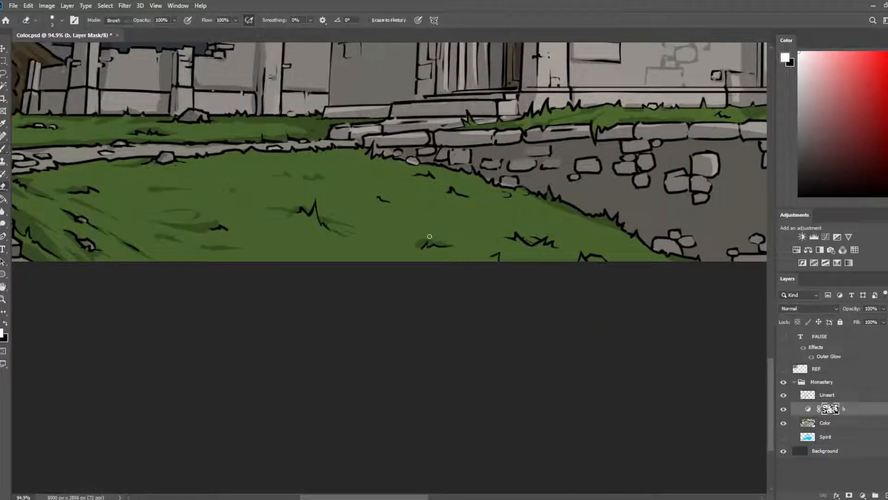
key("b")
key("e")
- Paint slanting shadow streaks around the tiny grass tuft right of the large one and clean them with the Eraser
key("b")
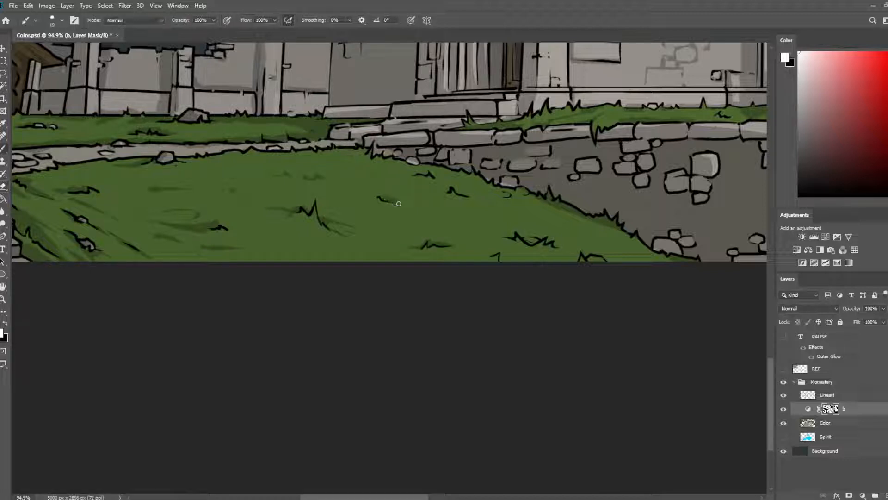
key("e")
key("b")
key("e")
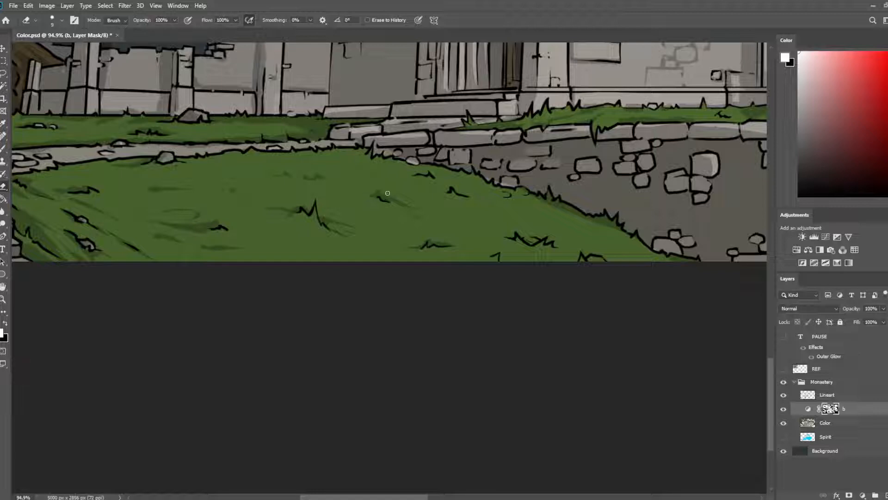
key("b")
key("e")
key("b")
key("e")
- Add a short slanting shadow at the lower canvas edge, left of the bottom grass tuft, and shape it with the Eraser
key("b")
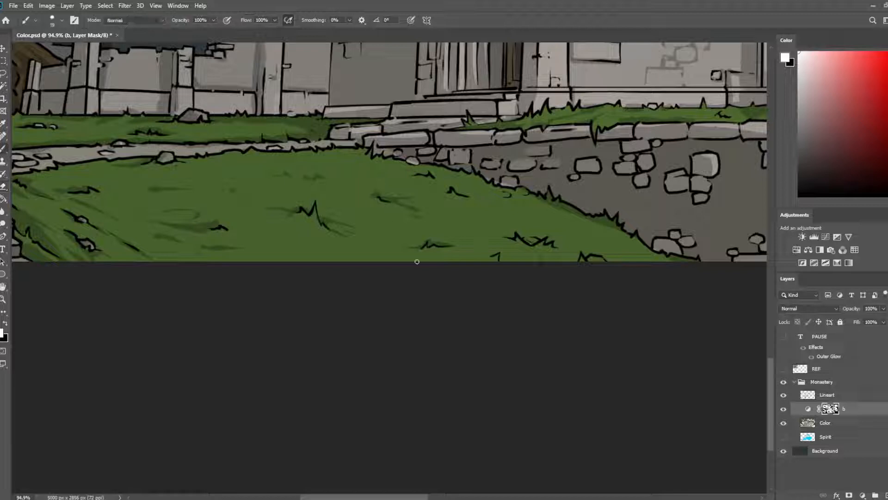
key("e")
key("b")
key("e")
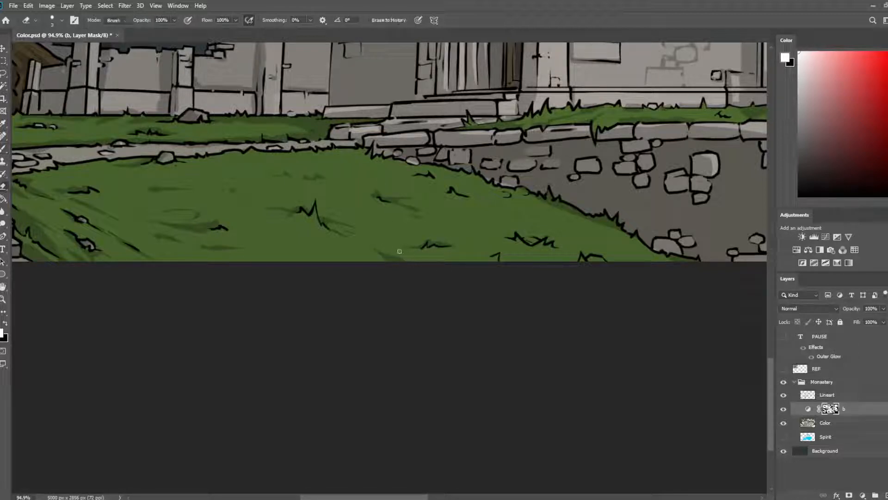
key("b")
key("e")
- Save the file and mirror the canvas view to inspect where the lawn meets the stone wall
key("ctrl+s")
key("ctrl+shift+h")
left_click_drag(647, 237, 141, 139)
left_click_drag(732, 118, 573, 190)
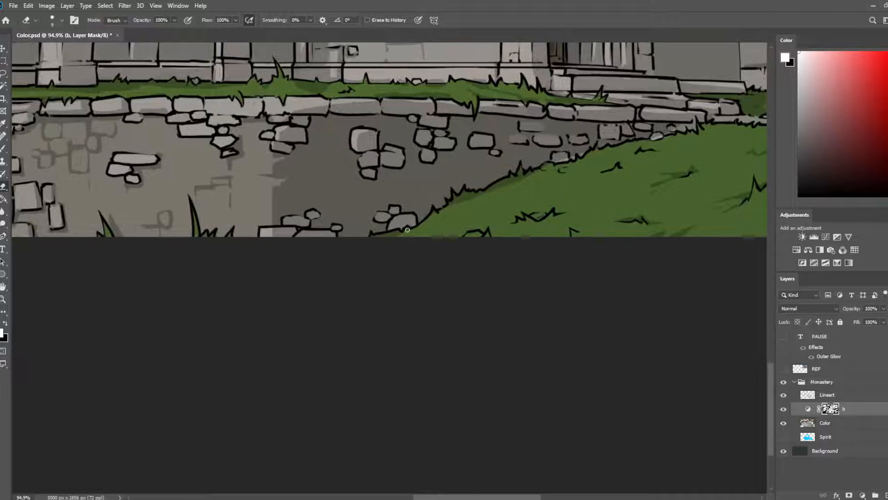
- Paint short slanting shadows on the lowest stretch of the lawn's edge beside the stone wall and trim them with the Eraser
key("b")
left_click_drag(430, 216, 403, 235)
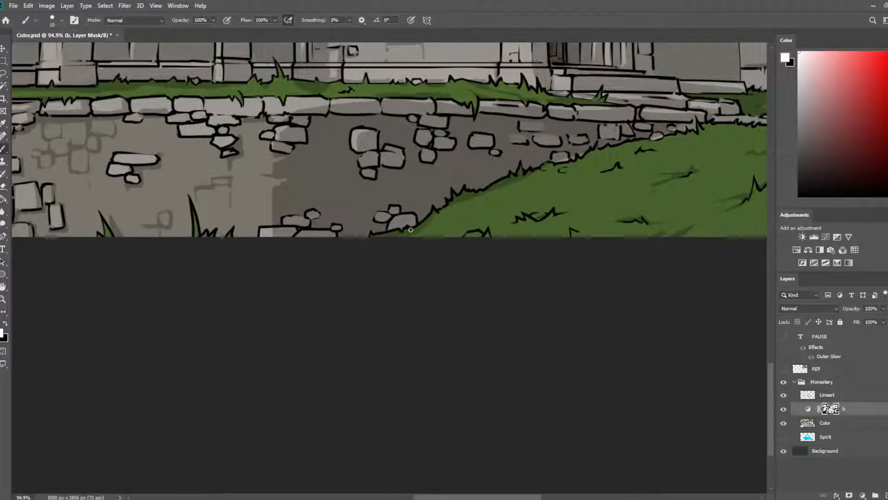
key("e")
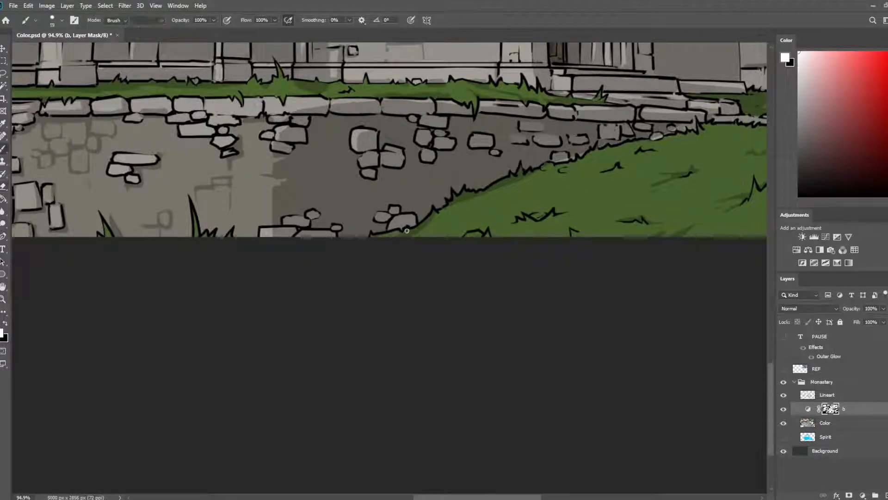
key("b")
left_click_drag(435, 214, 420, 231)
key("e")
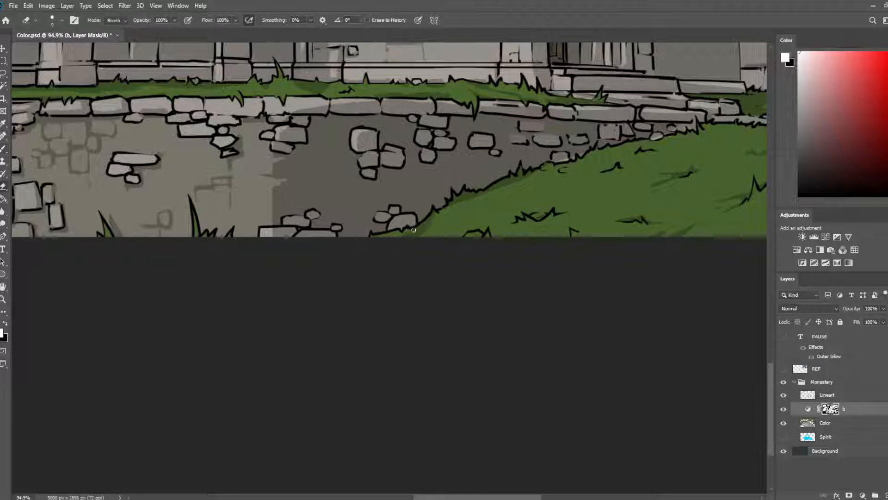
key("b")
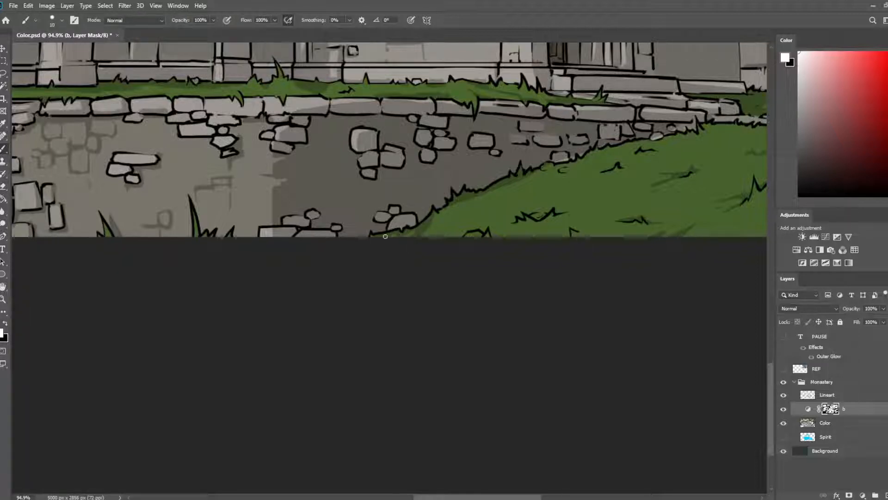
key("e")
key("b")
key("e")
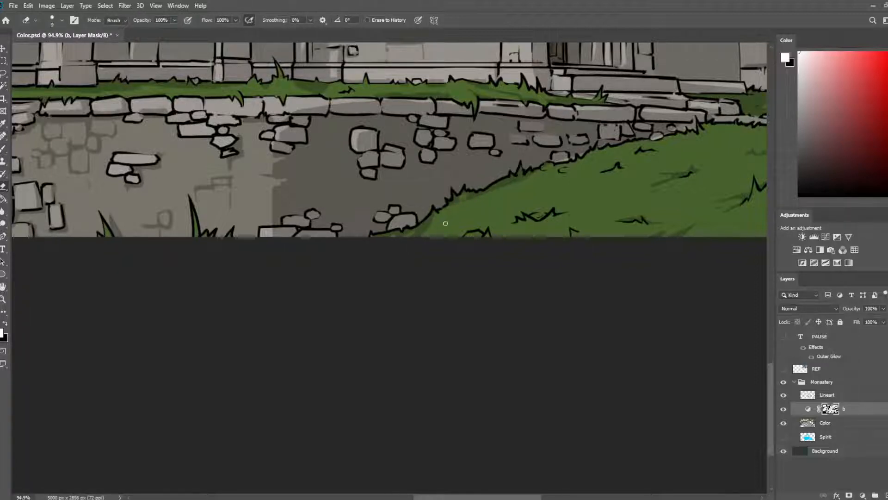
- Add shadow streaks below the spiky grass blades partway up the lawn's wall-side edge and clean them with the Eraser
key("b")
key("e")
mouse_move(467, 194)
left_mouse_down()
mouse_move(457, 219)
mouse_move(463, 197)
mouse_move(448, 210)
mouse_move(463, 201)
left_mouse_up()
key("b")
mouse_move(466, 198)
left_mouse_down()
mouse_move(462, 226)
mouse_move(441, 217)
mouse_move(420, 251)
mouse_move(506, 190)
mouse_move(473, 202)
mouse_move(504, 191)
mouse_move(501, 182)
mouse_move(483, 196)
mouse_move(502, 197)
mouse_move(504, 182)
mouse_move(513, 194)
mouse_move(523, 186)
mouse_move(503, 194)
mouse_move(526, 191)
mouse_move(491, 200)
mouse_move(505, 195)
mouse_move(501, 188)
mouse_move(499, 196)
mouse_move(531, 192)
mouse_move(503, 200)
mouse_move(536, 196)
mouse_move(518, 188)
mouse_move(531, 182)
mouse_move(479, 201)
mouse_move(539, 182)
mouse_move(504, 198)
left_mouse_up()
key("e")
key("b")
key("e")
key("b")
key("e")
- Paint thin slanting streaks on the lawn just inward from the spiky edge blades and taper them with the Eraser
key("b")
key("e")
key("b")
key("e")
key("b")
key("e")
key("b")
key("e")
mouse_move(518, 199)
left_mouse_down()
mouse_move(485, 216)
mouse_move(536, 196)
left_mouse_up()
- Check the lawn's wall-side edge in a mirrored view and touch up its shadow streaks with the Brush and Eraser
scroll(569, 181, "down", 5)
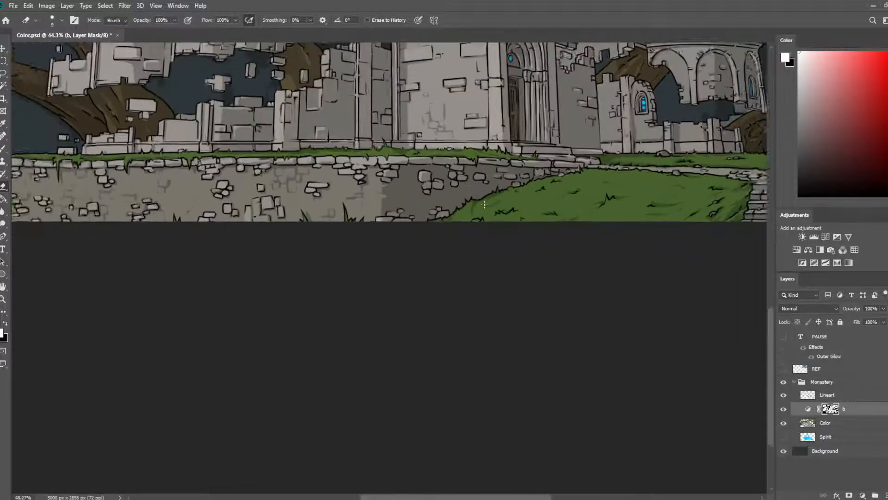
scroll(232, 194, "up", 5)
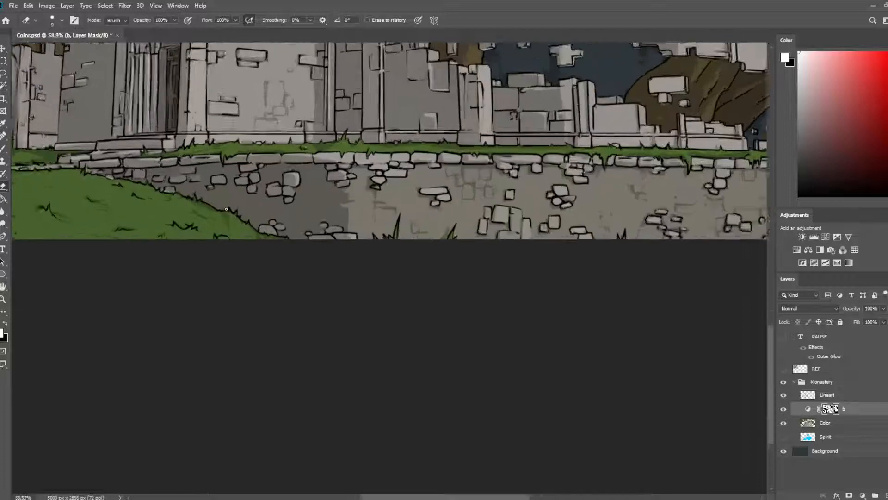
key("b")
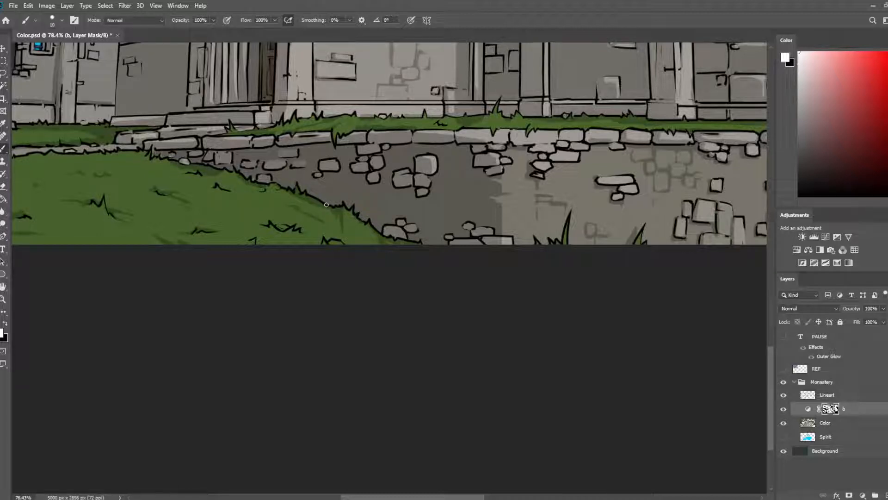
key("e")
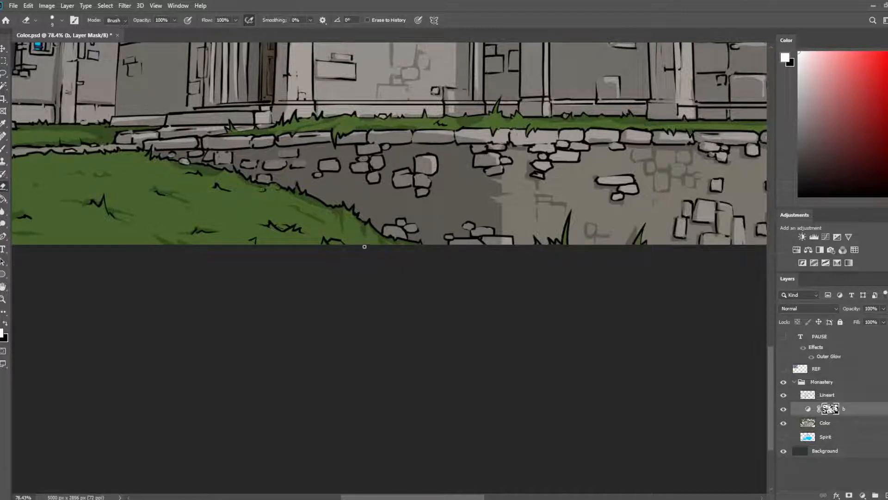
mouse_move(178, 152)
left_mouse_down()
mouse_move(393, 210)
mouse_move(372, 190)
left_mouse_up()
- Paint a slanting shadow from the small grass tuft near the lawn's upper wall-side edge and shape it with the Eraser
key("b")
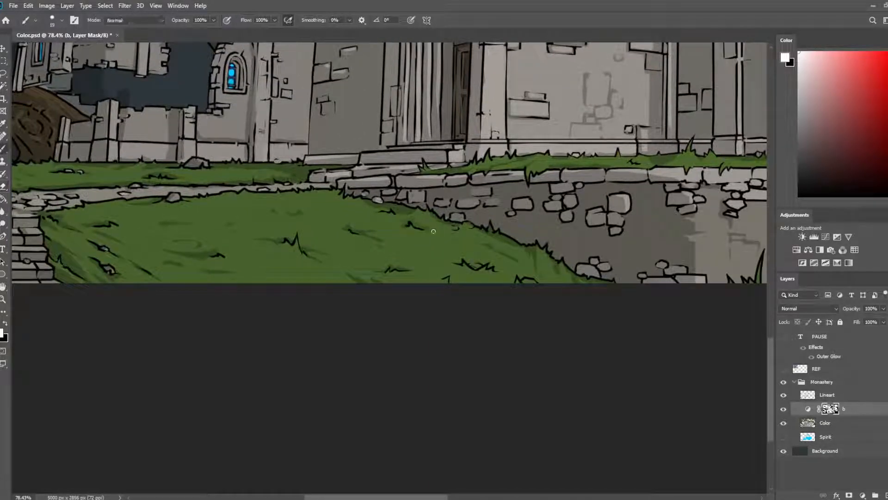
key("e")
mouse_move(410, 220)
left_mouse_down()
mouse_move(423, 224)
mouse_move(358, 210)
mouse_move(439, 234)
mouse_move(421, 215)
mouse_move(471, 252)
mouse_move(446, 238)
left_mouse_up()
key("b")
key("e")
key("b")
key("e")
key("b")
key("e")
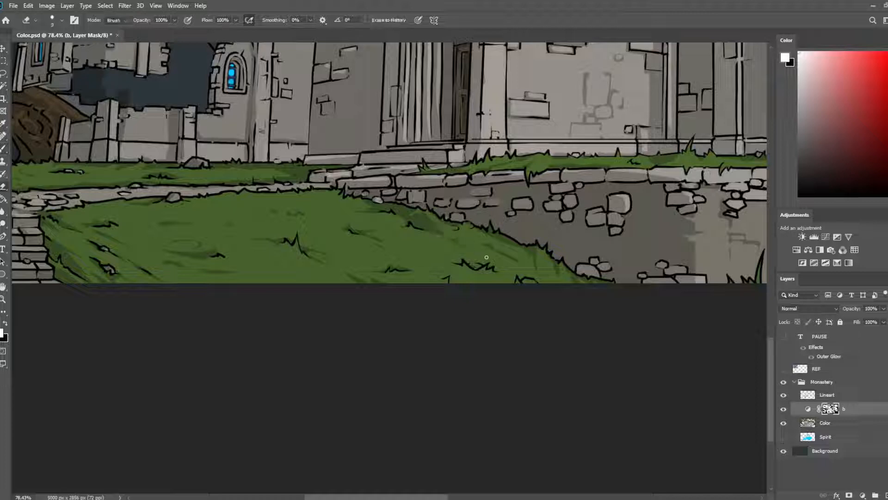
- Extend the shadow between that small tuft and the wall's edge stones and thin it with the Eraser
key("b")
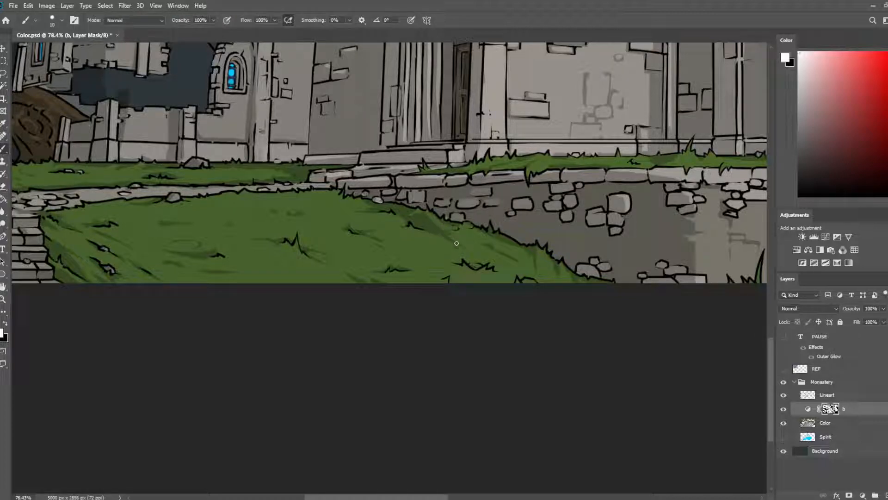
key("e")
key("b")
key("e")
key("b")
key("e")
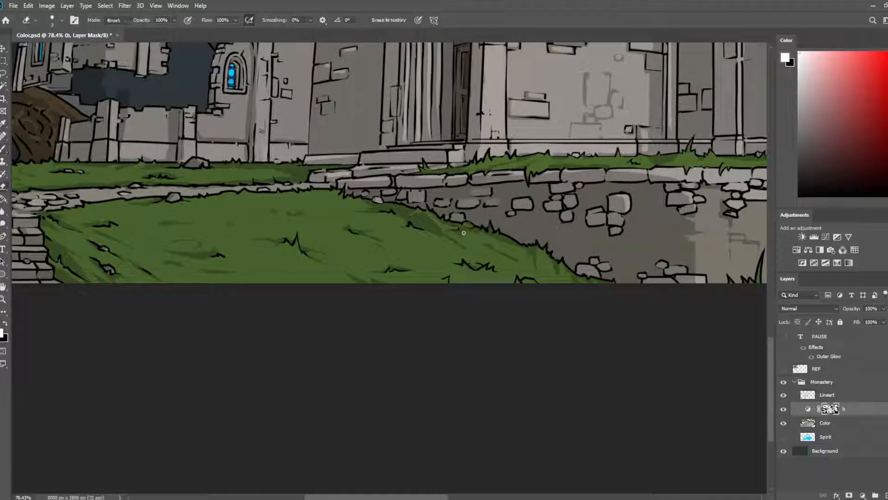
- Mirror the view back and shade the lawn's upper edge where the wall's last stones meet the grass, refining with the Eraser
scroll(478, 170, "down", 3)
key("ctrl+shift+h")
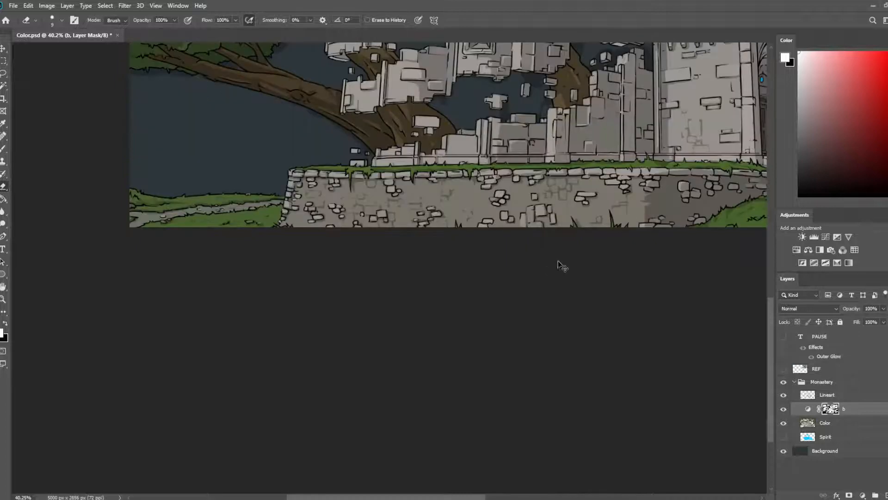
left_click_drag(608, 259, 139, 220)
left_click_drag(403, 254, 496, 280)
scroll(452, 197, "up", 2)
scroll(452, 197, "up", 1)
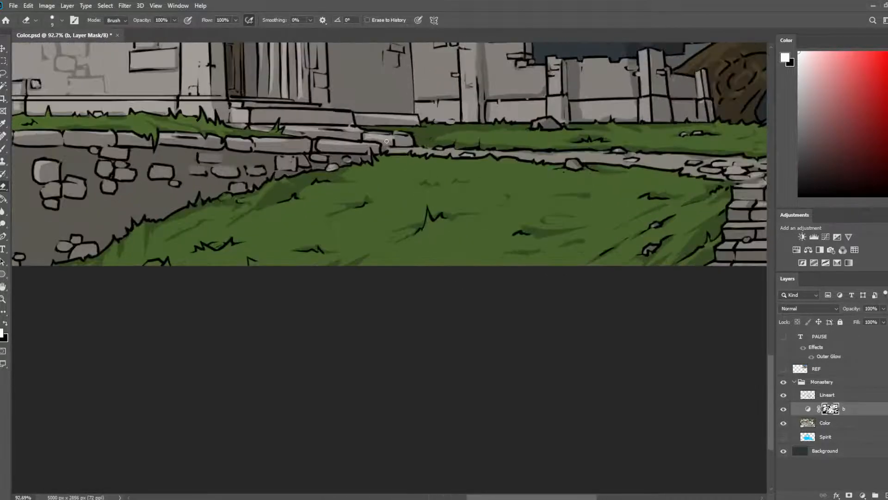
scroll(401, 169, "up", 1)
left_click_drag(391, 155, 402, 148)
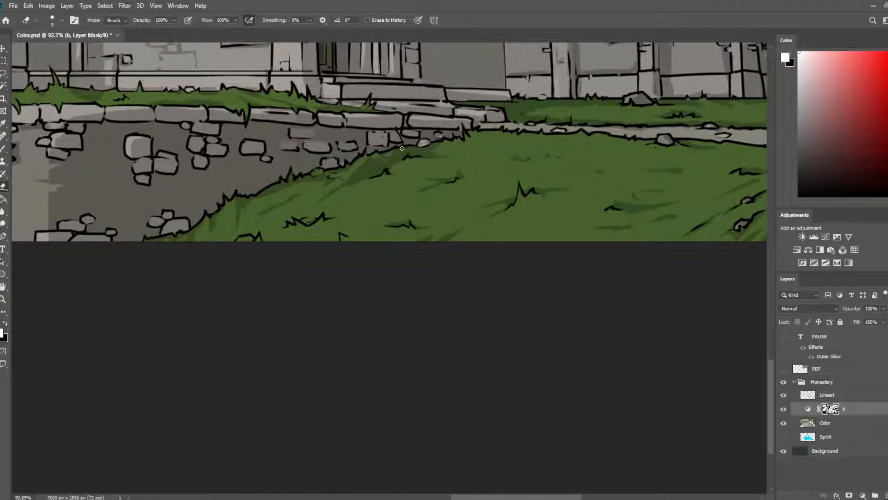
key("b")
key("e")
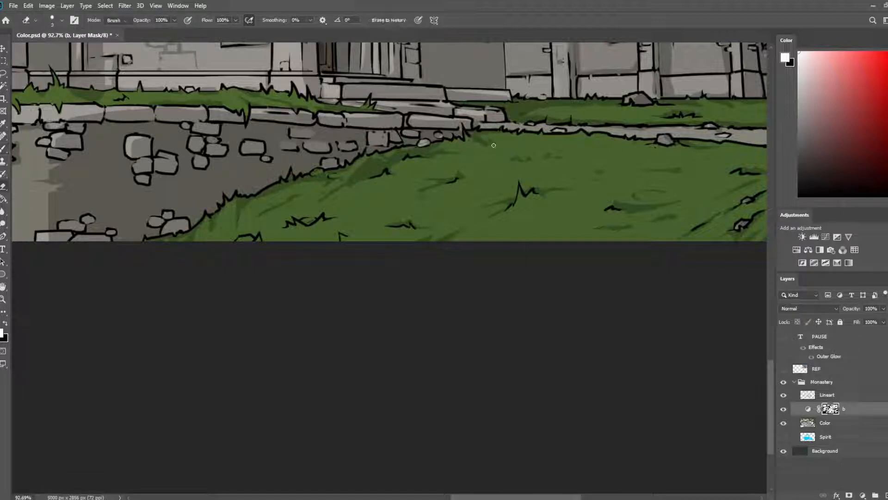
- Paint a faint shadow on the grass just below the stone path at the lawn's crest and trim it with the Eraser
key("b")
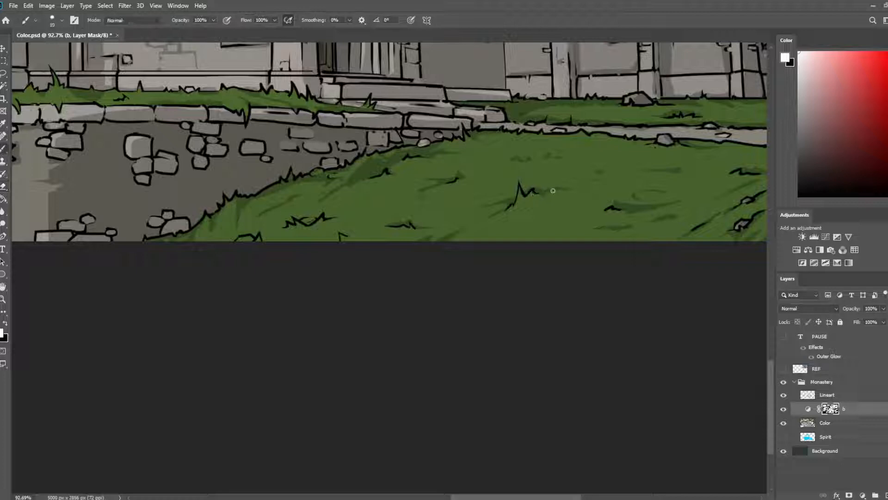
key("e")
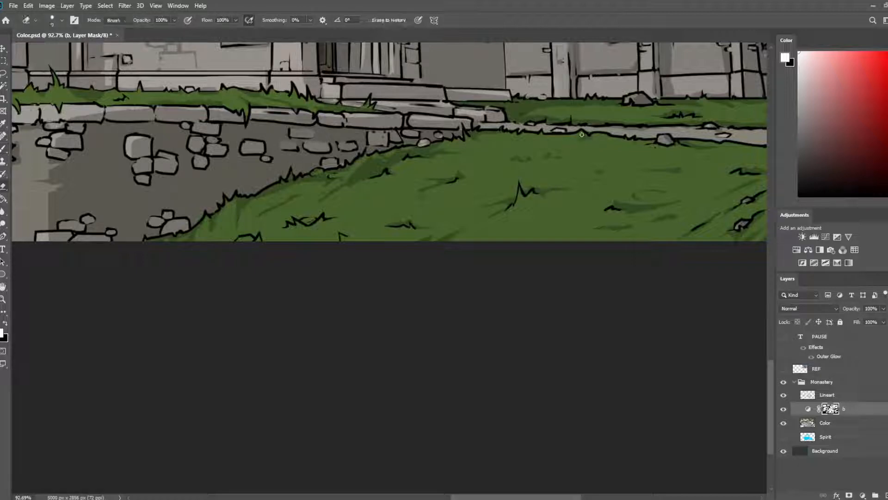
key("b")
left_click_drag(533, 135, 521, 140)
key("e")
scroll(522, 132, "down", 6)
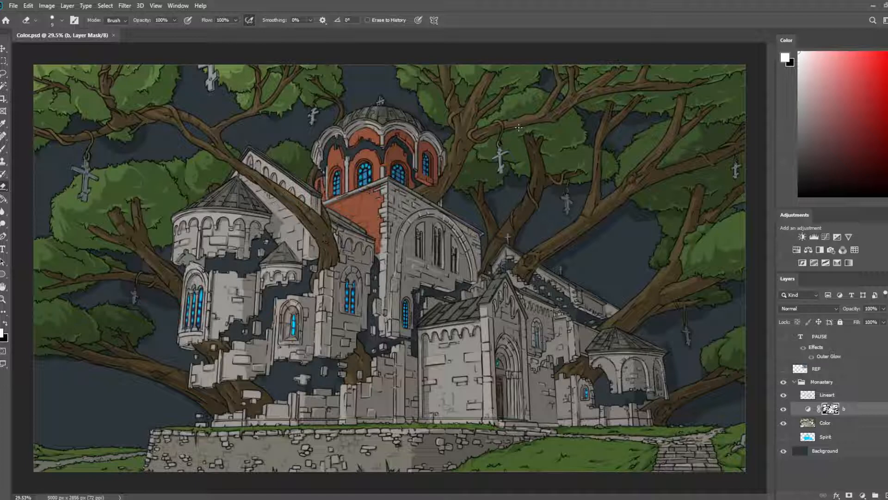
- Inspect the whole illustration in a mirrored view, save the file and restore the original view orientation
key("ctrl+shift+h")
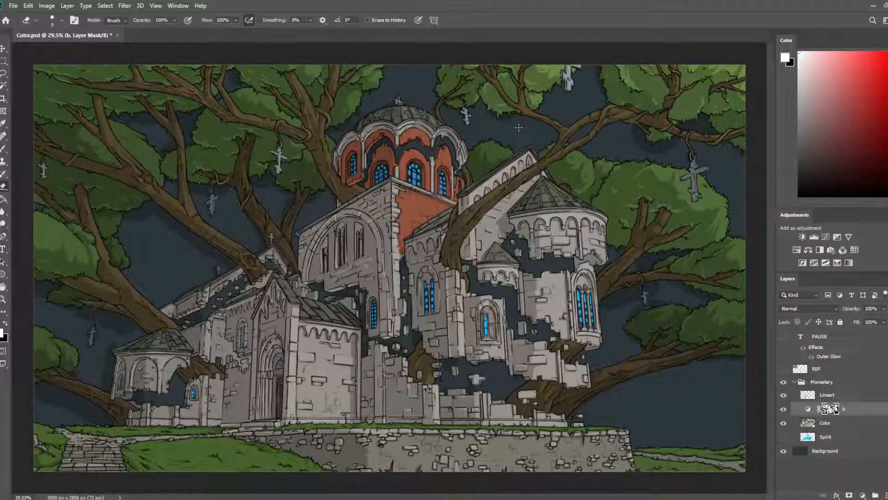
key("ctrl+s")
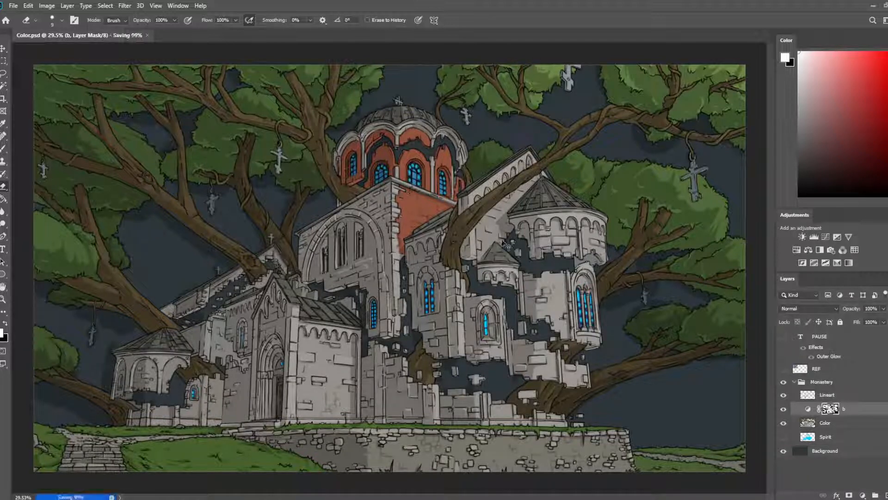
key("ctrl+shift+h")
- Paint a faint brick outline on the lit stone wall beside the large shadow's boundary and thin its lines with the Eraser
scroll(361, 422, "up", 5)
left_click_drag(485, 426, 487, 227)
scroll(487, 227, "up", 3)
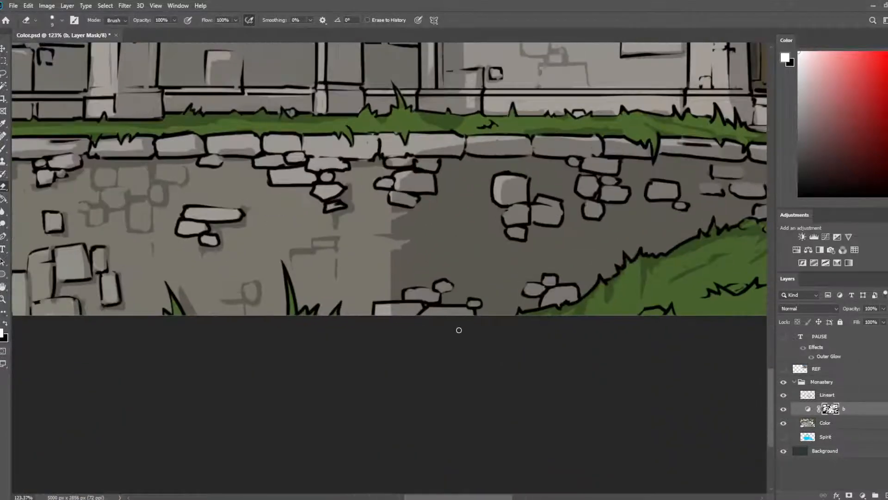
left_click_drag(458, 330, 617, 245)
key("b")
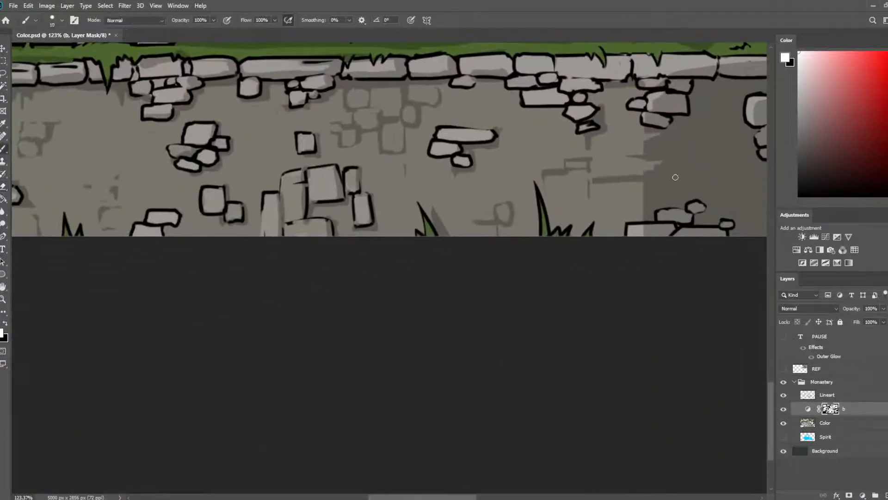
left_click_drag(590, 177, 643, 176)
key("e")
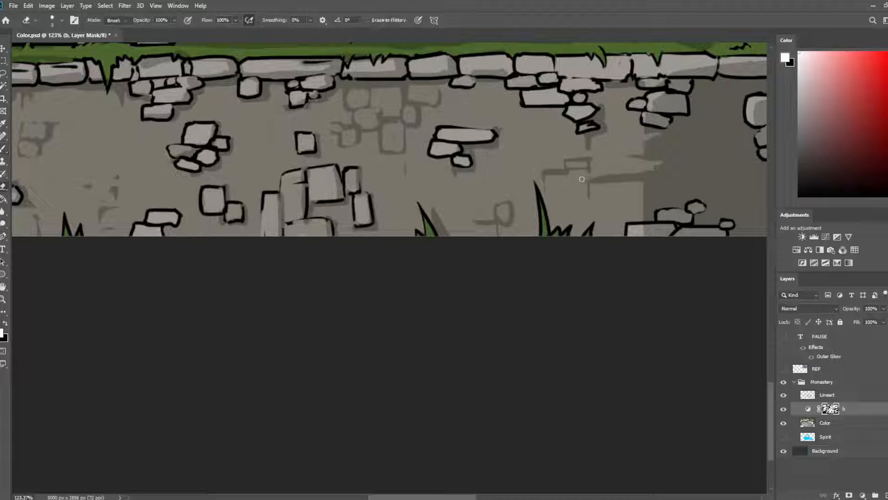
mouse_move(588, 178)
left_mouse_down()
mouse_move(647, 173)
mouse_move(660, 186)
mouse_move(596, 221)
left_mouse_up()
- Add a small brick outline above the large one at the wall's shadow boundary and clean both with the Eraser
key("b")
key("e")
key("b")
mouse_move(621, 174)
left_mouse_down()
mouse_move(624, 157)
mouse_move(650, 160)
mouse_move(643, 179)
mouse_move(661, 191)
mouse_move(654, 156)
mouse_move(619, 165)
mouse_move(644, 161)
left_mouse_up()
key("e")
left_click_drag(597, 186, 644, 185)
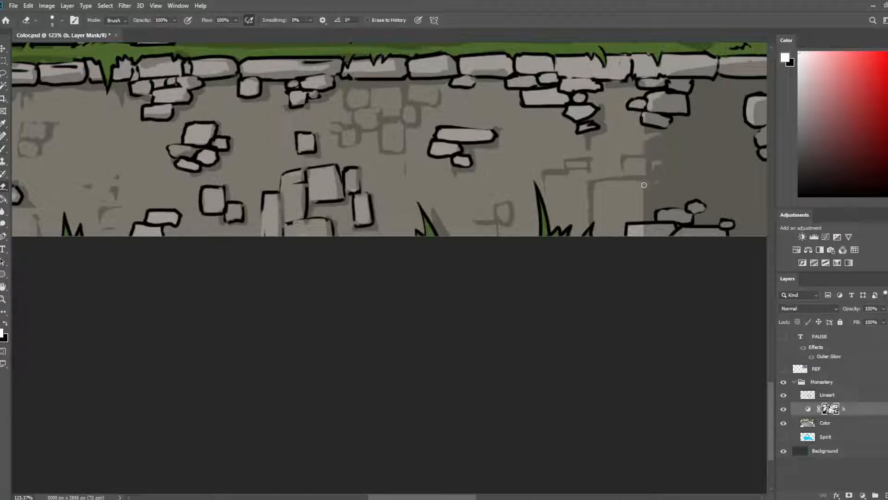
key("b")
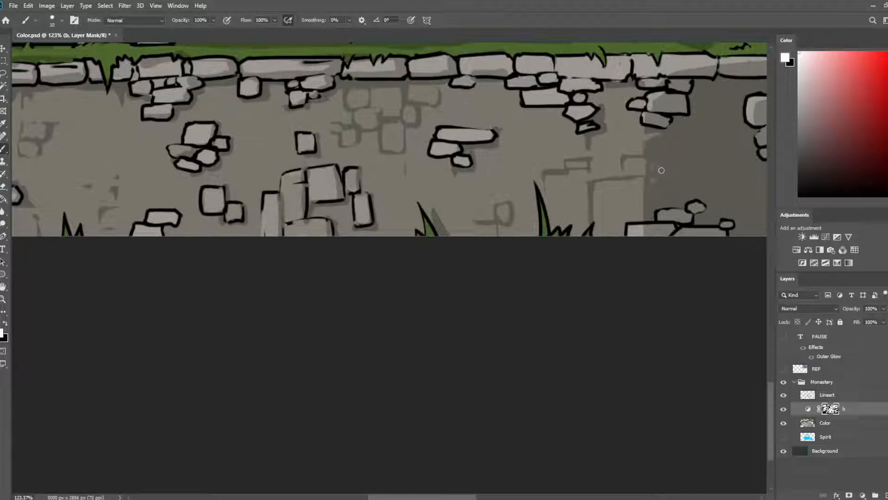
left_click_drag(641, 182, 643, 181)
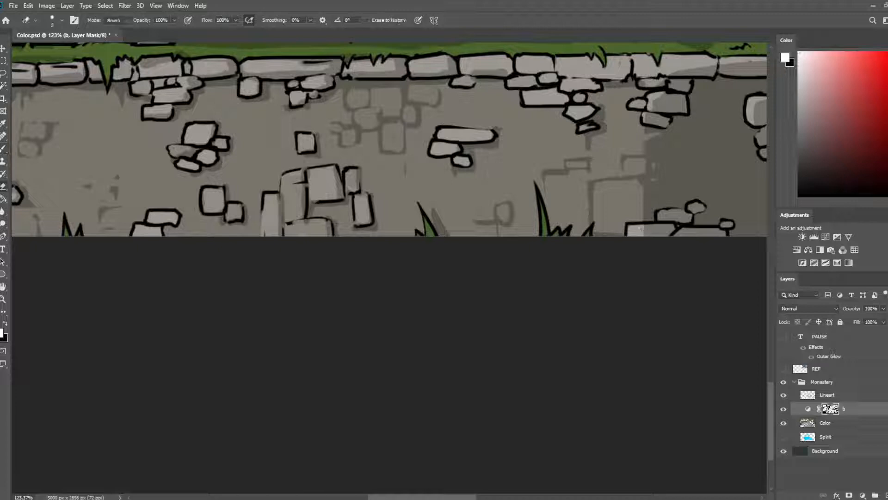
- Save the file and review the mirrored illustration, from the full view down to the stairs and lawn
key("ctrl+0")
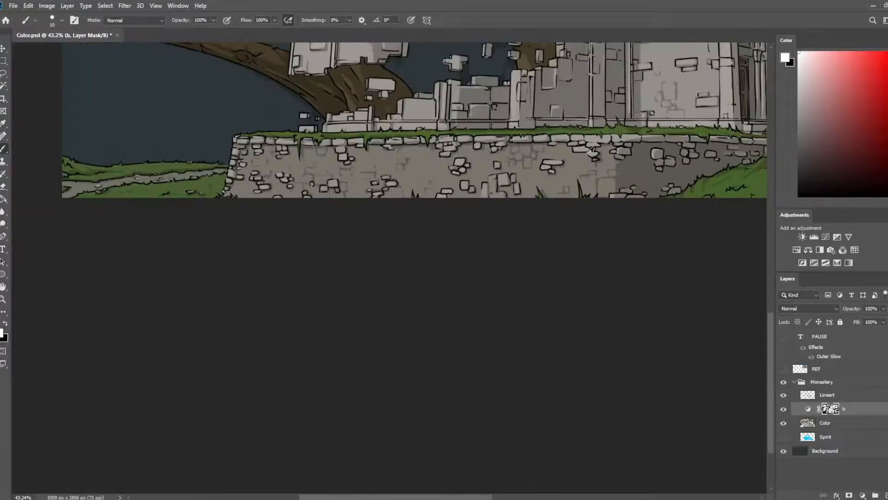
key("ctrl+s")
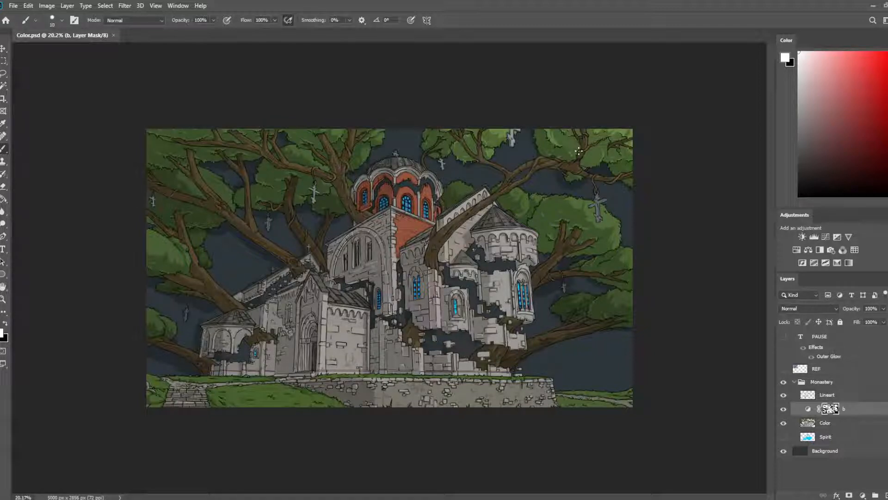
scroll(220, 384, "up", 8)
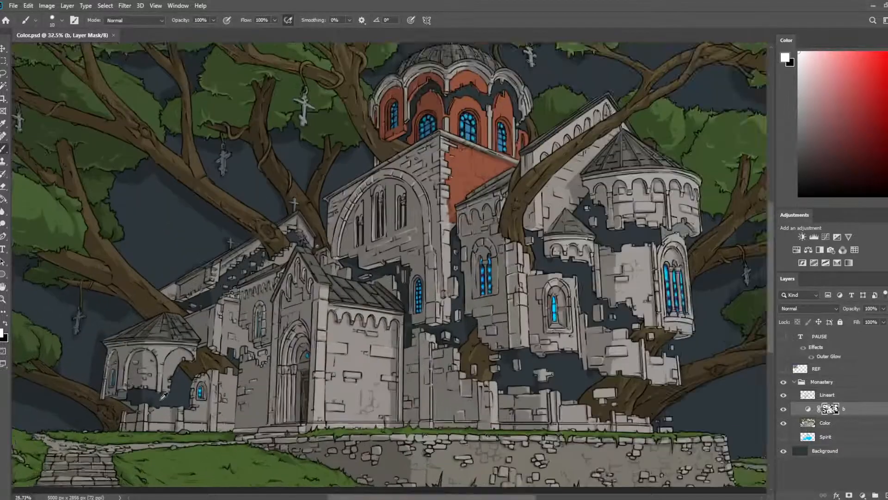
left_click_drag(220, 385, 364, 227)
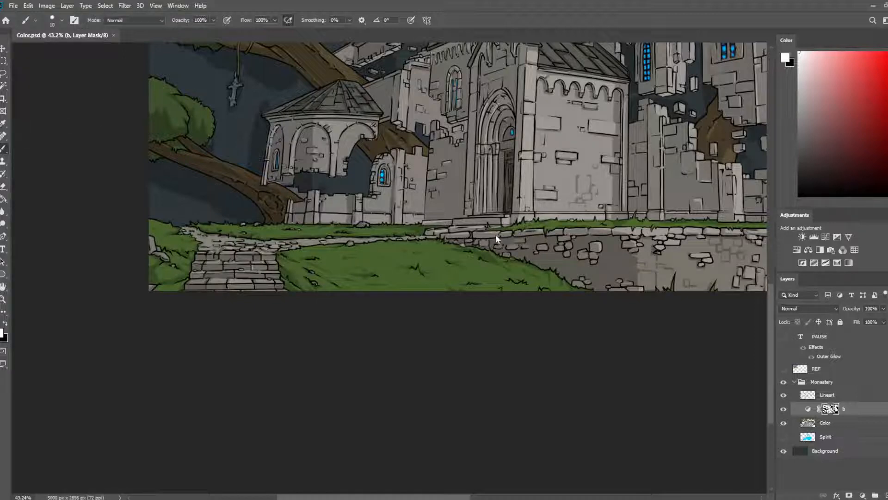
left_click(490, 253)
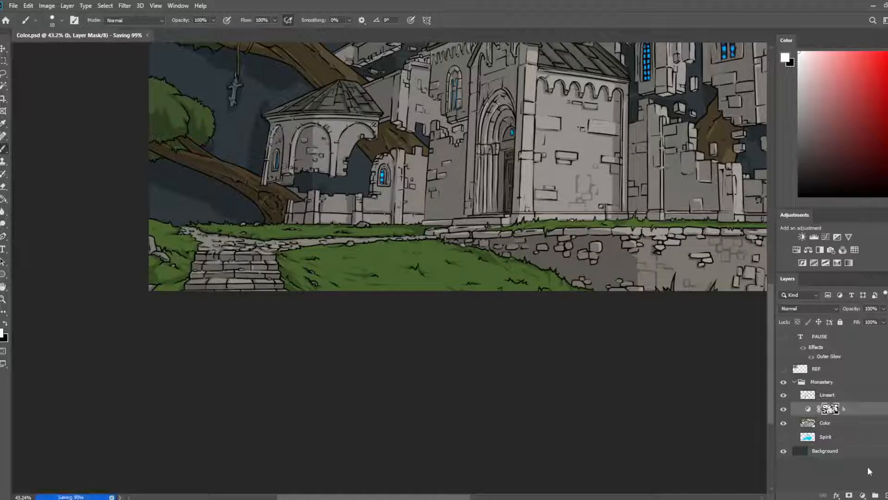
- Merge the b adjustment layer with the Color layer into one layer
left_click(846, 425, "ctrl")
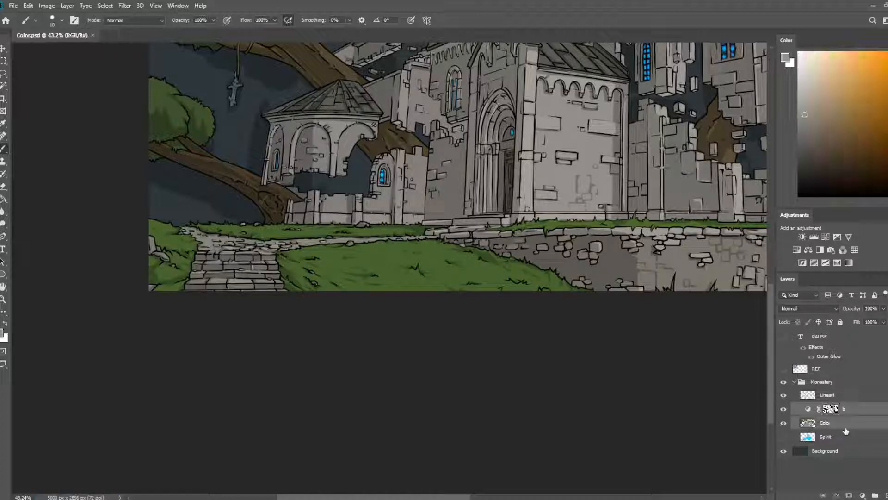
key("ctrl+e")
scroll(519, 262, "down", 5)
scroll(519, 262, "down", 3)
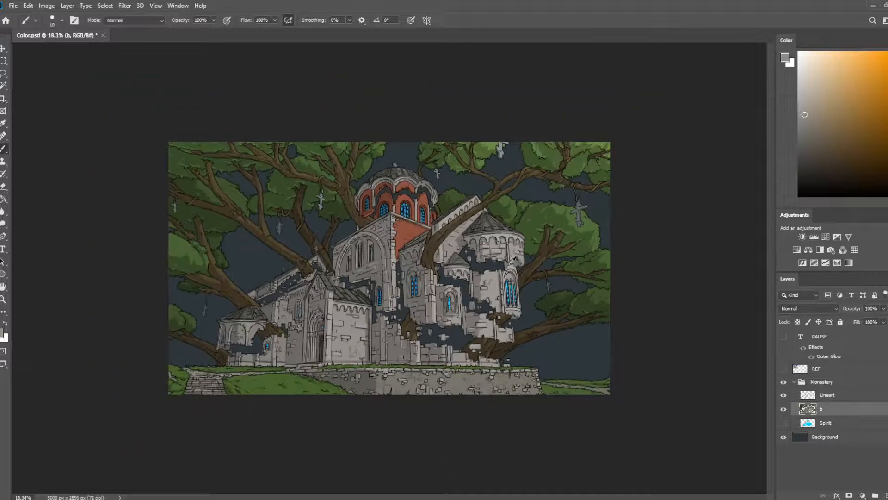
- Rename the merged layer as Colour and review the illustration at full view
double_click(822, 408)
type("Colour")
key("Return")
scroll(407, 264, "up", 5)
scroll(407, 264, "up", 2)
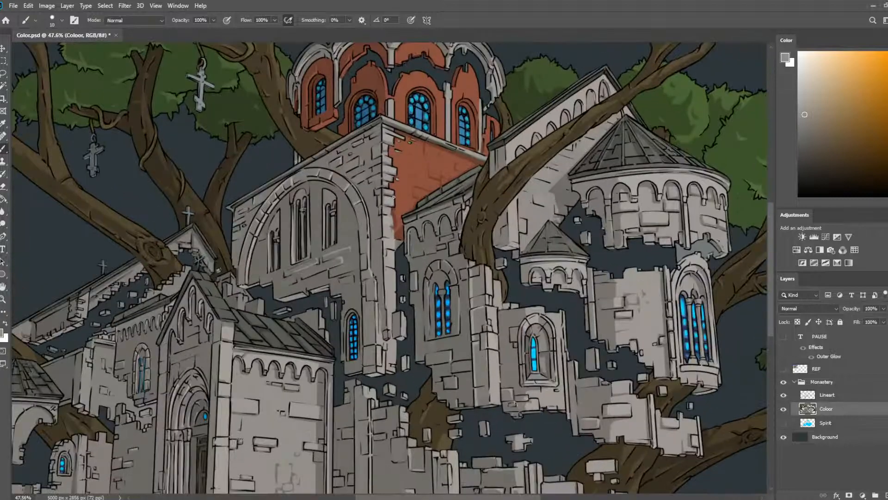
scroll(499, 169, "down", 4)
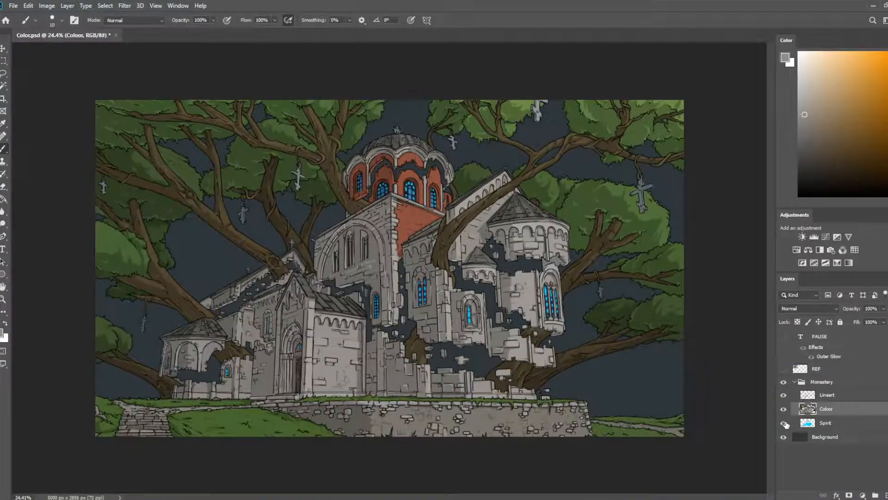
- Show the Spirit layer, hide the Colour layer, and sample the cyan on the Spirit layer as the painting colour
left_click(784, 423)
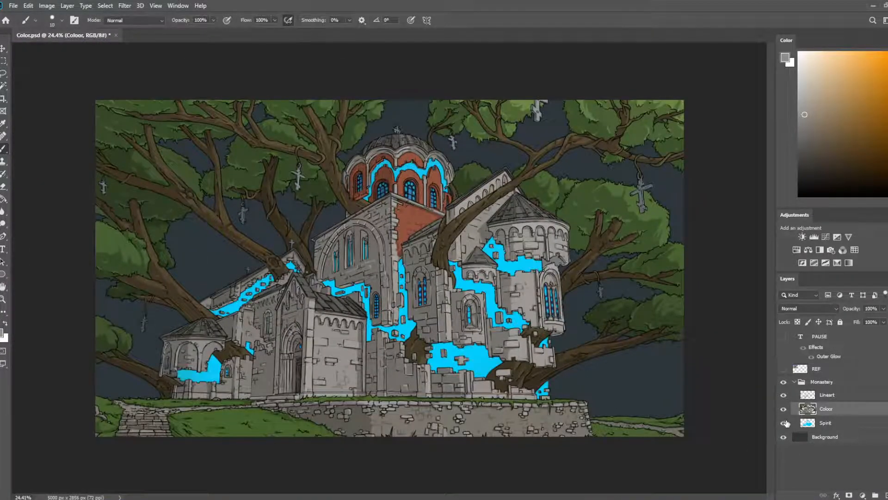
left_click(784, 408)
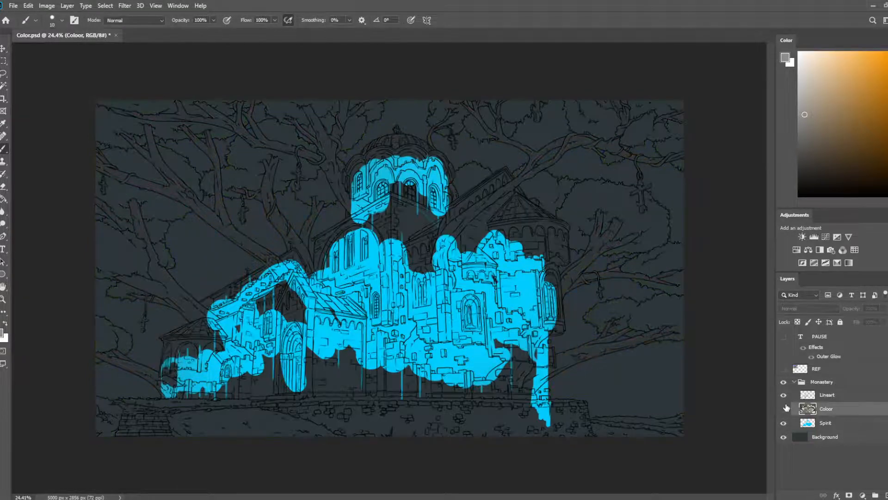
left_click(842, 423)
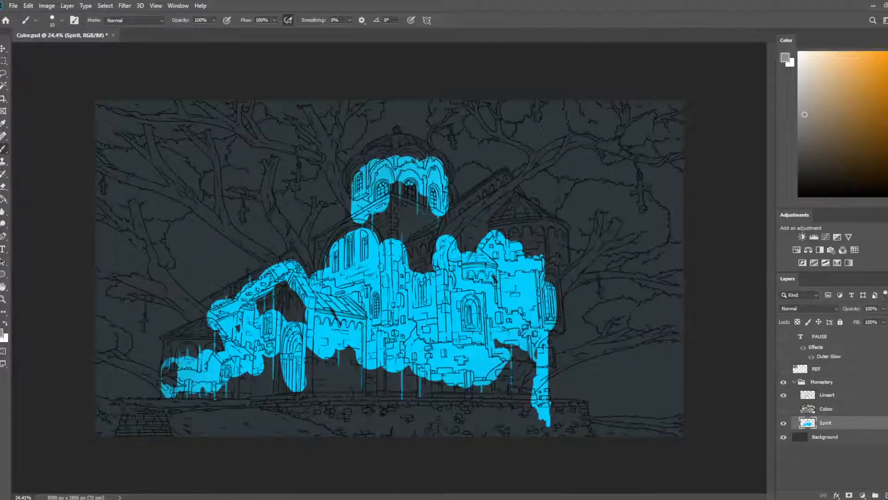
left_click(374, 253, "alt")
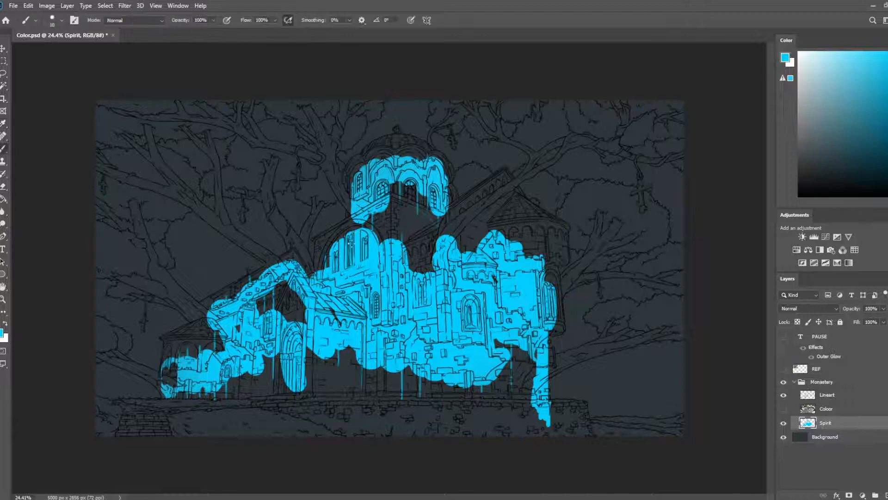
- Enlarge the brush to 150 and fill the uncoloured parts of the monastery's walls, doorway and lower facade with cyan
key("bracketright")
key("bracketright")
key("bracketright")
key("bracketright")
key("bracketright")
key("bracketright")
key("bracketright")
key("bracketright")
key("bracketright")
key("bracketright")
key("bracketright")
mouse_move(374, 217)
left_mouse_down()
mouse_move(375, 244)
mouse_move(399, 209)
mouse_move(412, 223)
mouse_move(421, 214)
mouse_move(429, 224)
mouse_move(424, 273)
mouse_move(429, 230)
mouse_move(433, 249)
mouse_move(448, 249)
mouse_move(406, 247)
mouse_move(408, 255)
mouse_move(357, 296)
mouse_move(324, 306)
mouse_move(272, 294)
left_mouse_up()
mouse_move(248, 353)
left_mouse_down()
mouse_move(210, 388)
mouse_move(185, 391)
mouse_move(527, 380)
mouse_move(514, 351)
mouse_move(534, 370)
mouse_move(494, 346)
left_mouse_up()
mouse_move(407, 374)
left_mouse_down()
mouse_move(443, 385)
mouse_move(403, 379)
mouse_move(345, 337)
mouse_move(325, 372)
mouse_move(308, 347)
mouse_move(278, 380)
mouse_move(271, 354)
mouse_move(249, 391)
mouse_move(325, 384)
left_mouse_up()
mouse_move(296, 298)
left_mouse_down()
mouse_move(283, 298)
mouse_move(286, 288)
mouse_move(303, 322)
left_mouse_up()
left_click(413, 190)
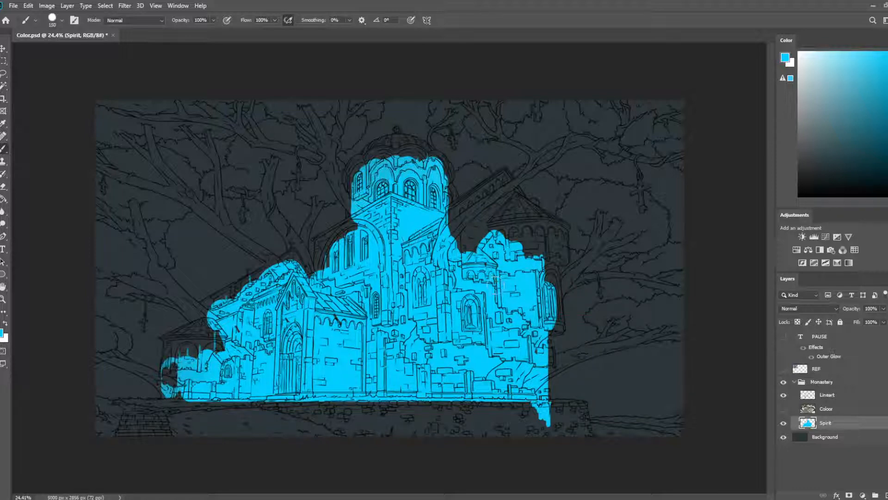
- Extend the cyan fill over the small round chapel, the arched gable's edge, the dome and the far round tower's window
mouse_move(160, 377)
left_mouse_down()
mouse_move(190, 370)
mouse_move(180, 357)
mouse_move(215, 349)
mouse_move(214, 336)
mouse_move(190, 340)
left_mouse_up()
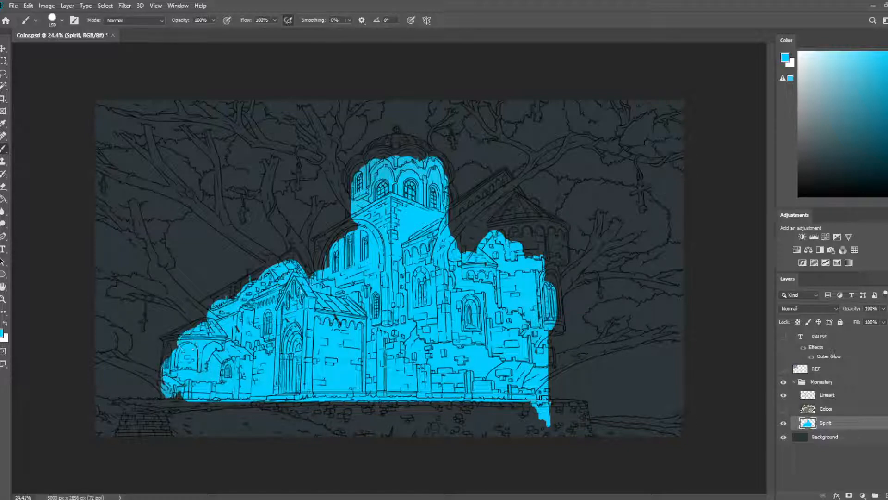
mouse_move(330, 261)
left_mouse_down()
mouse_move(330, 248)
mouse_move(354, 237)
left_mouse_up()
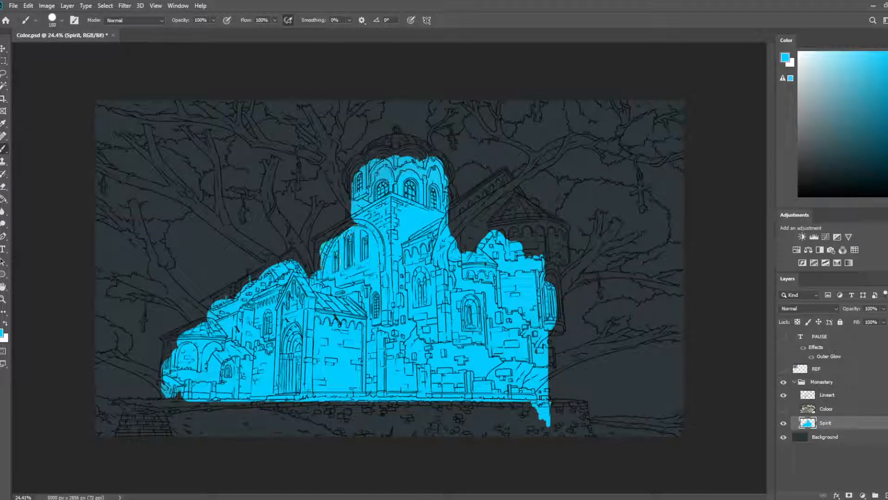
left_click_drag(364, 176, 399, 160)
mouse_move(537, 235)
left_mouse_down()
mouse_move(548, 296)
mouse_move(542, 319)
left_mouse_up()
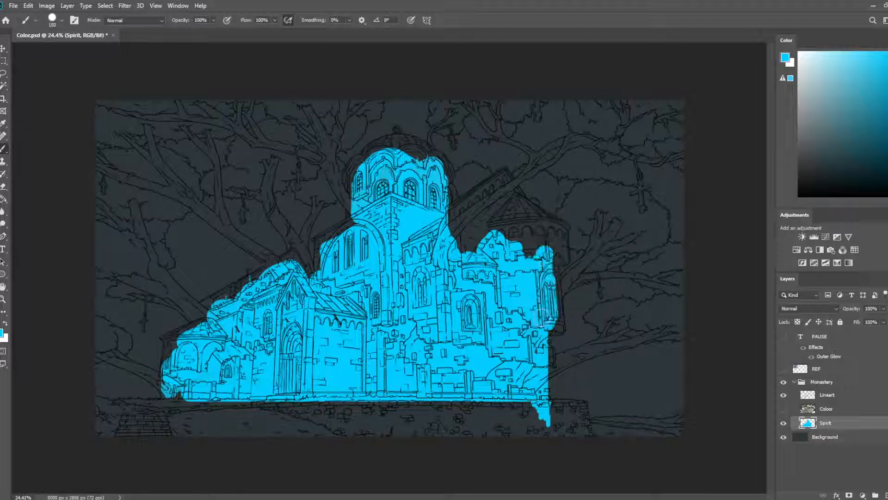
- Show the Colour layer again and toggle it to compare it with the cyan Spirit fill
left_click(783, 409)
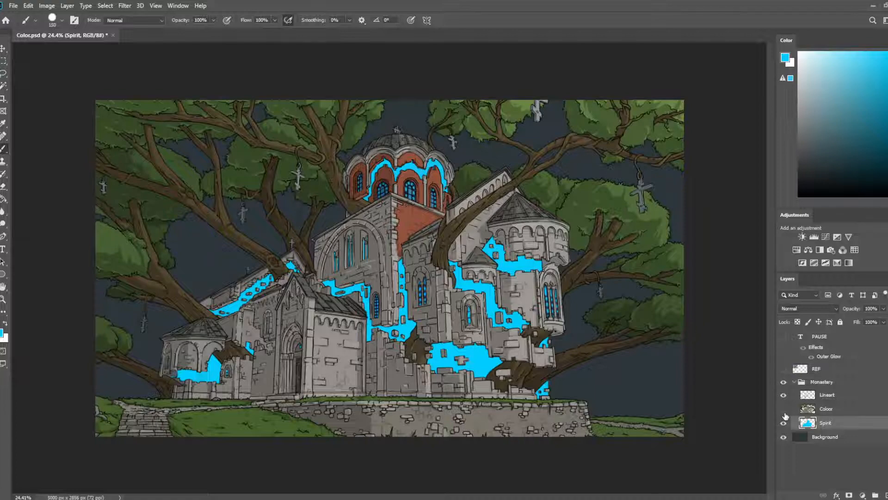
left_click(783, 409)
left_click(784, 409)
- Erase the small leftover fragment beside the dome's far window, using the Eraser on both the Colour and Lineart layers
scroll(469, 194, "up", 1)
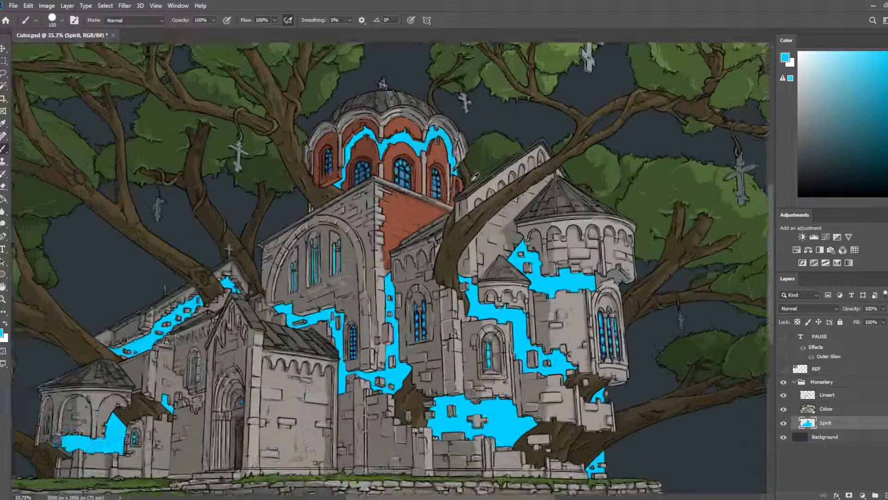
scroll(474, 177, "up", 1)
key("e")
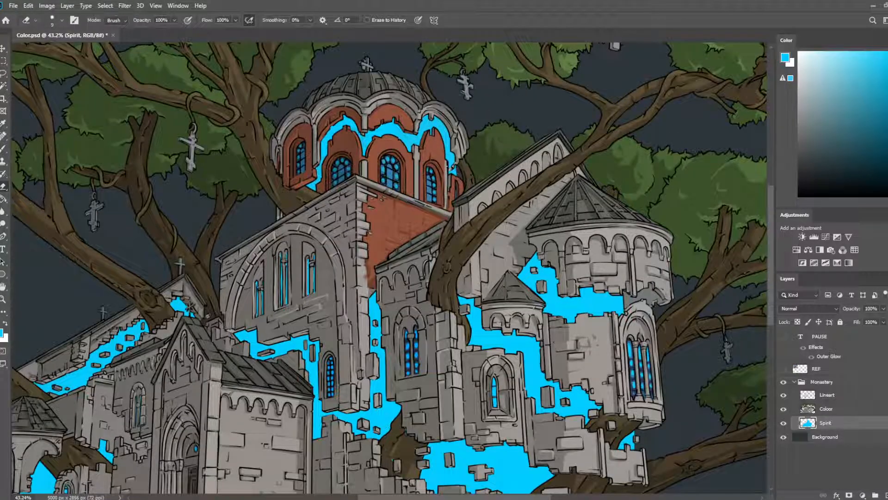
key("bracketright")
key("bracketright")
key("bracketright")
scroll(458, 137, "up", 3)
left_click(825, 410)
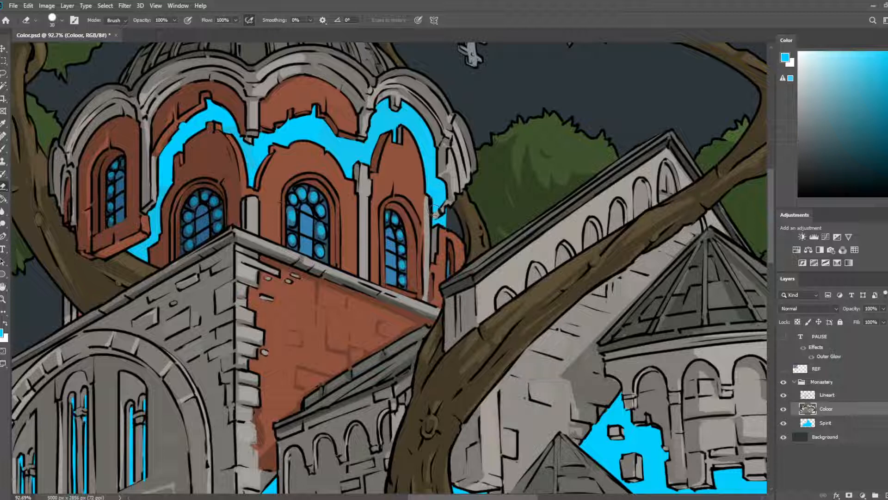
key("bracketleft")
key("bracketleft")
key("bracketleft")
left_click_drag(437, 216, 438, 206)
left_click(832, 395)
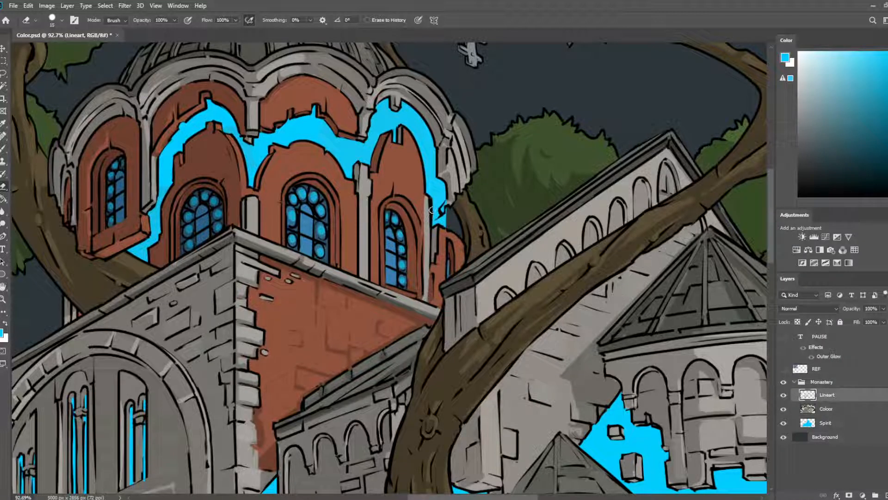
left_click_drag(431, 210, 443, 211)
- Reset the colours to black and white, shrink the brush for fine line work, and select the Colour layer with the Eraser active
key("d")
key("b")
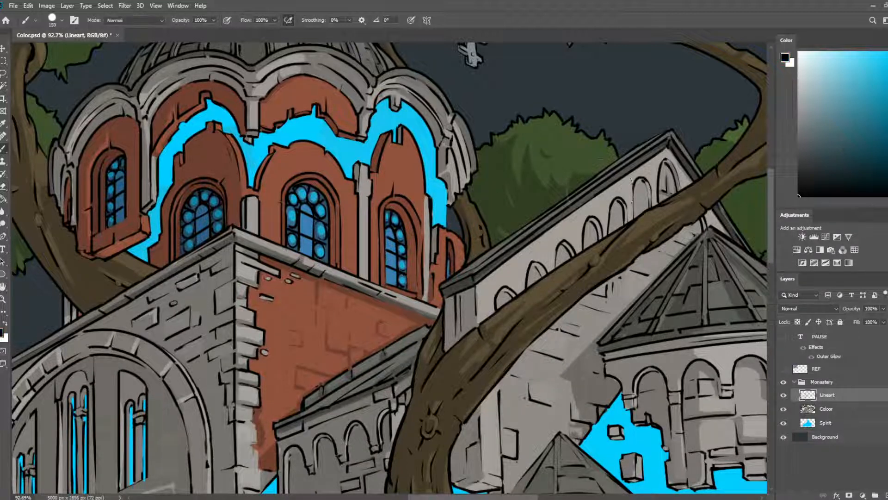
key("bracketleft")
key("bracketleft")
key("bracketleft")
key("bracketleft")
key("bracketleft")
key("bracketleft")
key("bracketleft")
key("bracketleft")
key("bracketleft")
key("bracketleft")
key("bracketleft")
key("bracketleft")
key("bracketleft")
key("e")
key("b")
key("e")
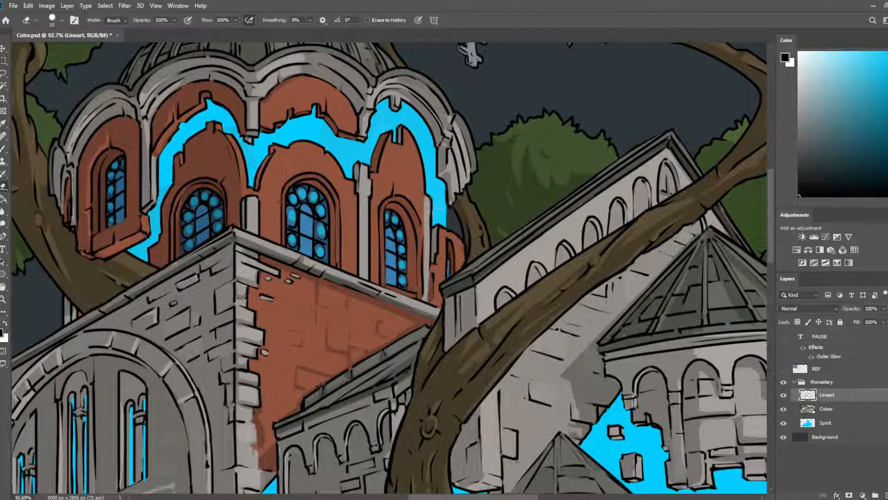
left_click(840, 408)
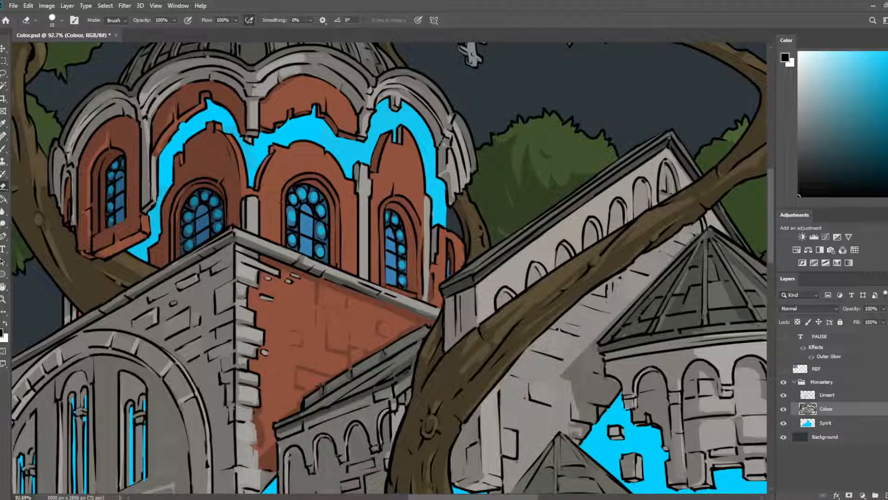
- Review the whole illustration with the cyan gaps and save the file
scroll(437, 211, "down", 4)
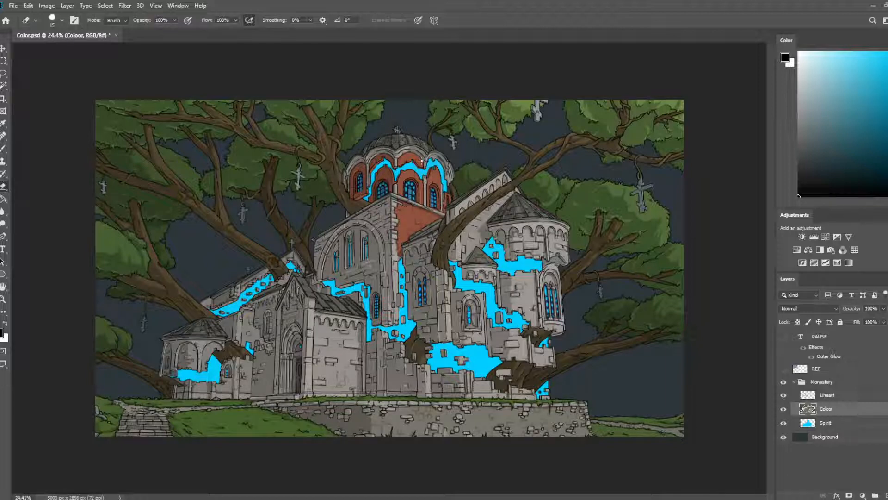
scroll(278, 243, "up", 3)
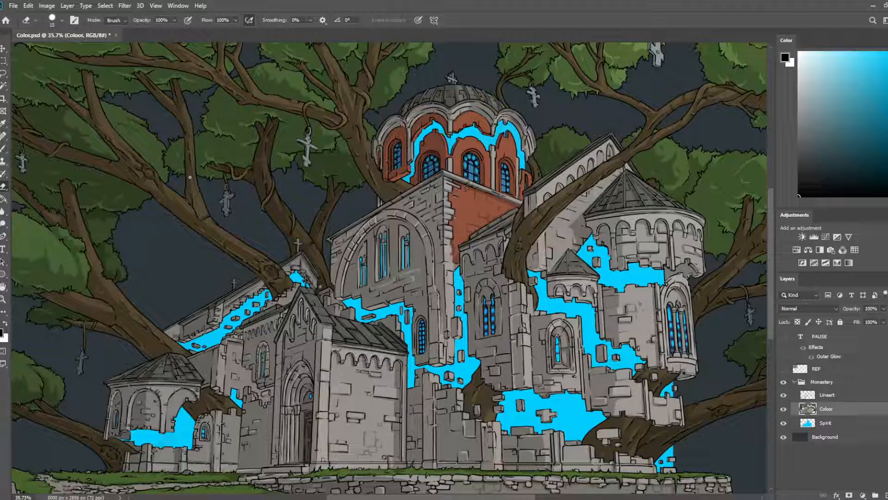
scroll(190, 177, "down", 3)
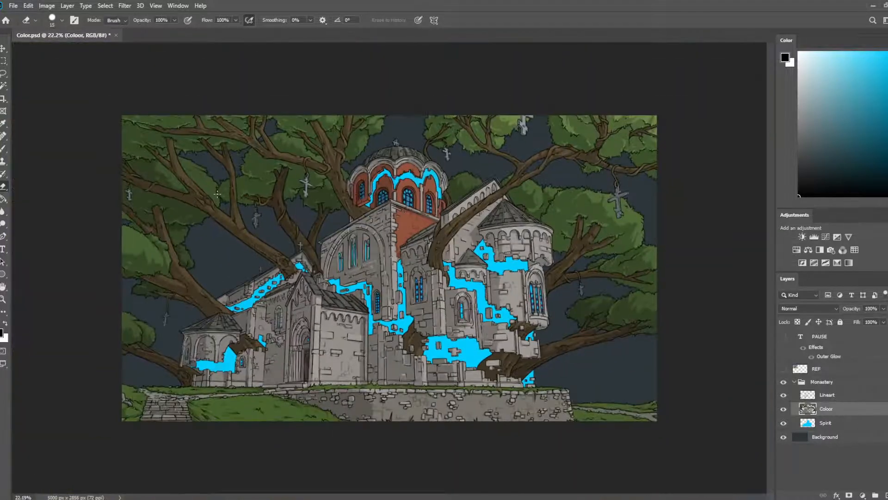
key("ctrl+s")
scroll(396, 318, "up", 3)
scroll(396, 318, "down", 2)
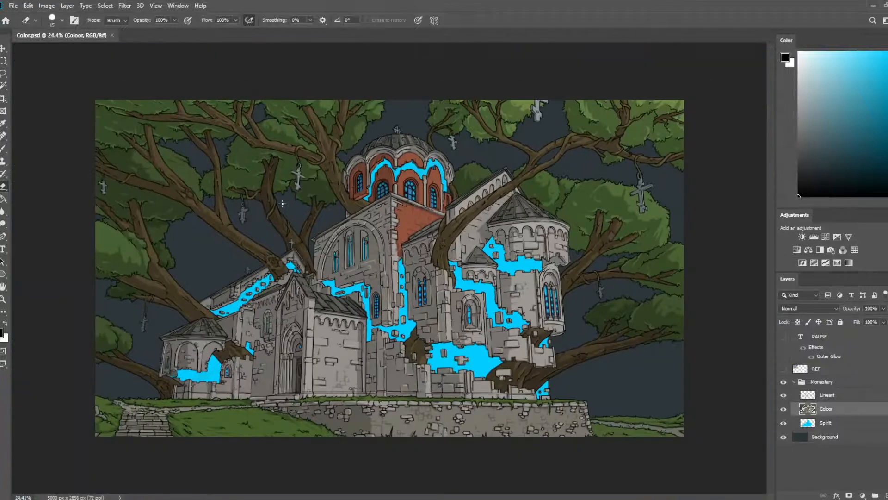
- Sample the wall's grey and paint it along the surround of the small arched window beside the round chapel
scroll(396, 318, "up", 4)
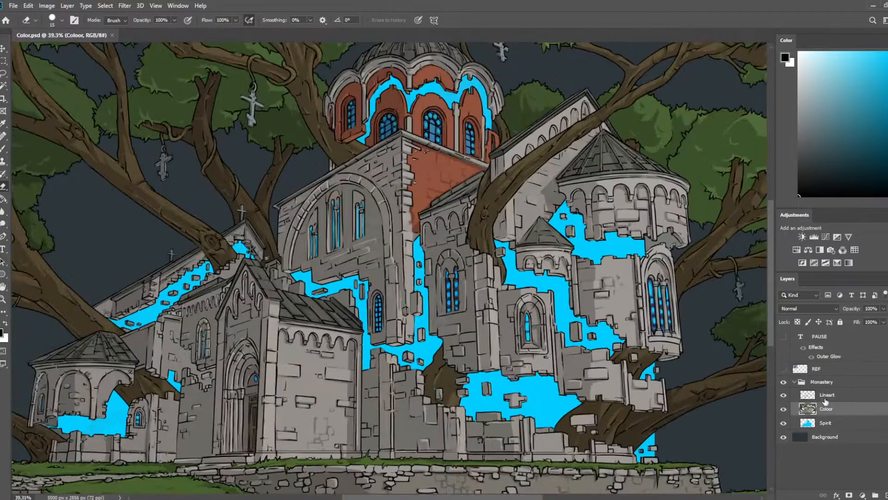
scroll(346, 380, "up", 6)
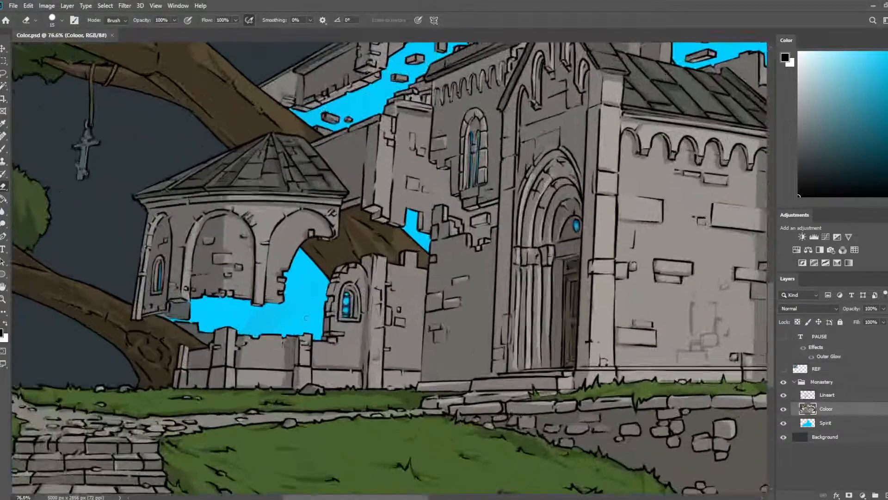
key("b")
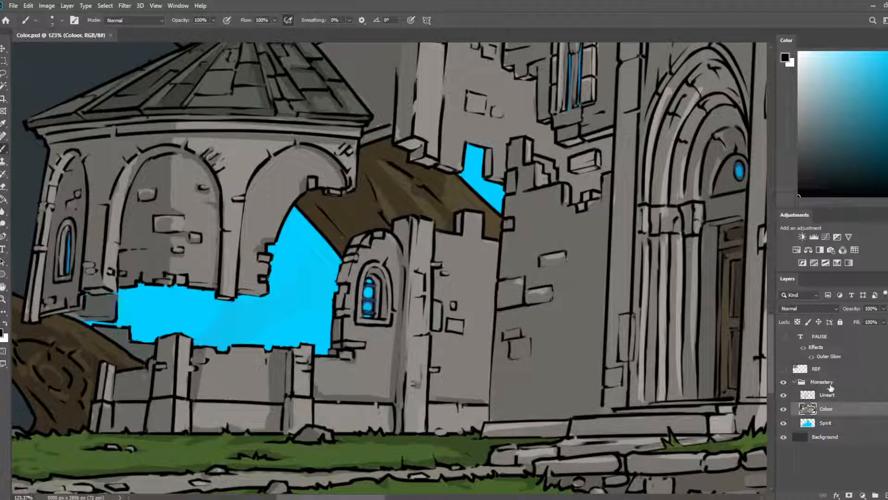
left_click(385, 306, "alt")
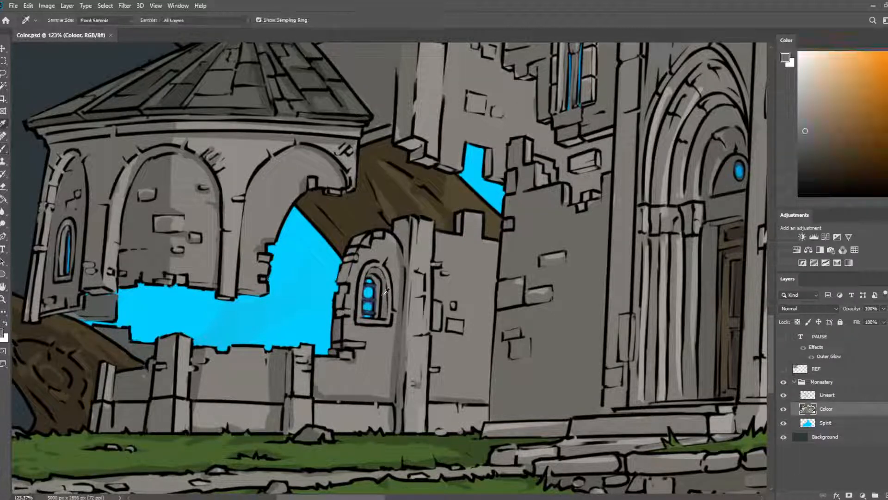
left_click_drag(382, 274, 379, 308)
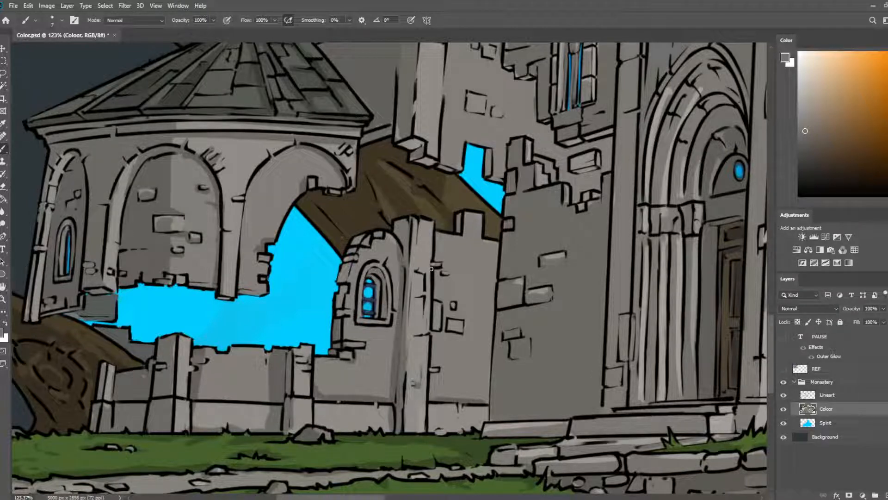
scroll(443, 257, "down", 17)
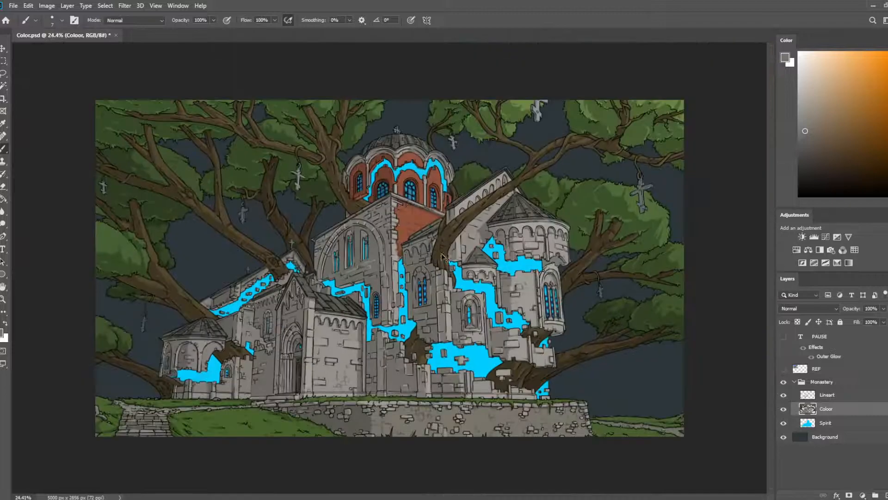
- Save the file and inspect the illustration around the retaining wall and the far tree
key("ctrl+s")
scroll(443, 257, "up", 4)
scroll(563, 344, "up", 3)
left_click_drag(563, 343, 316, 75)
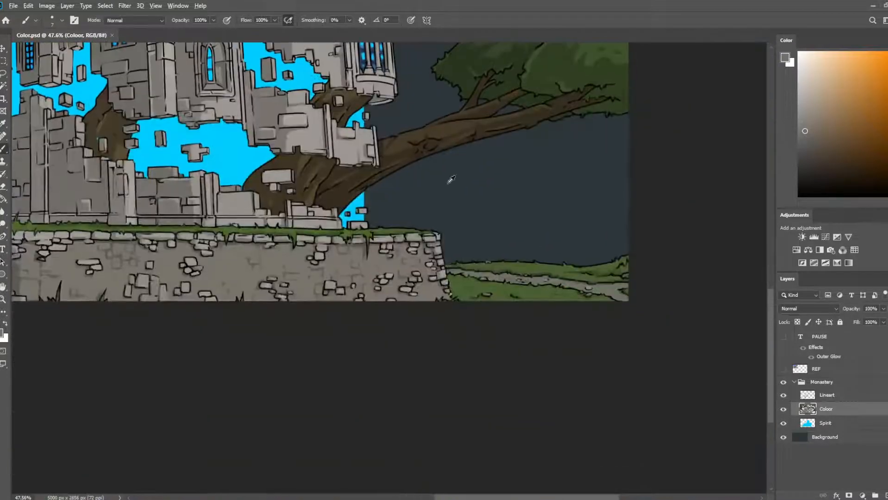
scroll(451, 179, "down", 3)
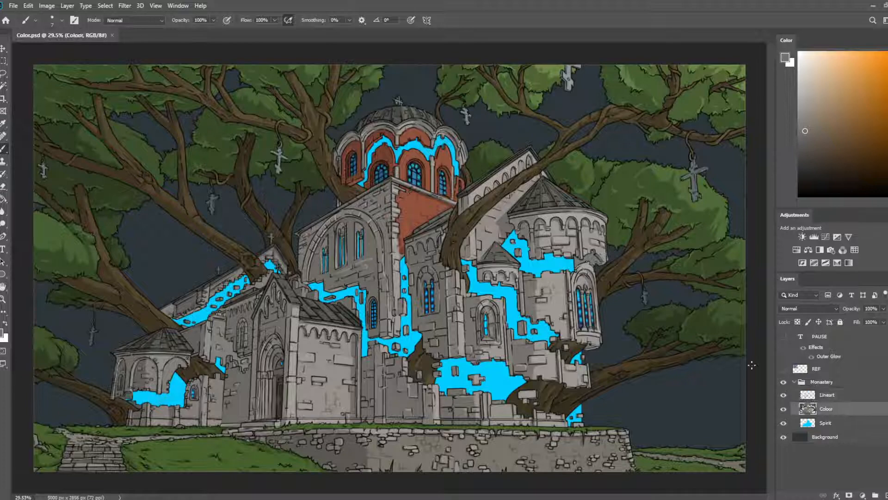
- Lasso a patch at the large round tower's roof edge and add a Brightness/Contrast adjustment layer masked to it, above the Colour layer
scroll(590, 204, "up", 6)
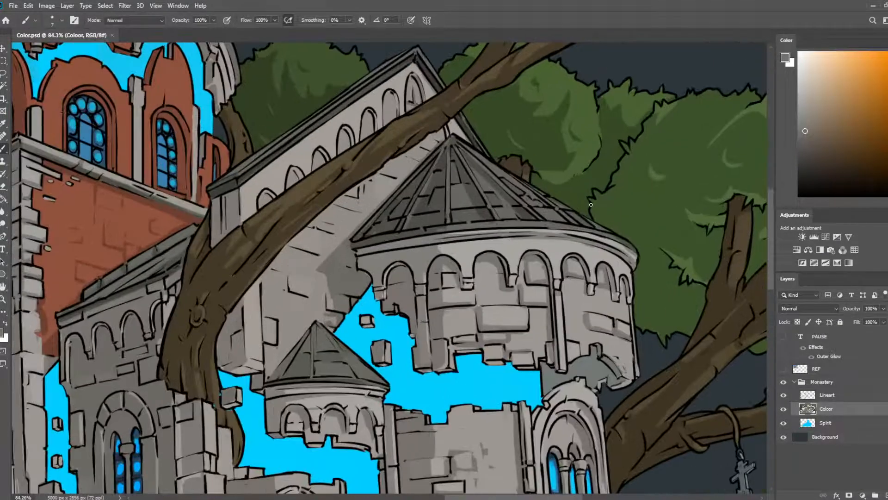
key("l")
left_click_drag(538, 212, 571, 233)
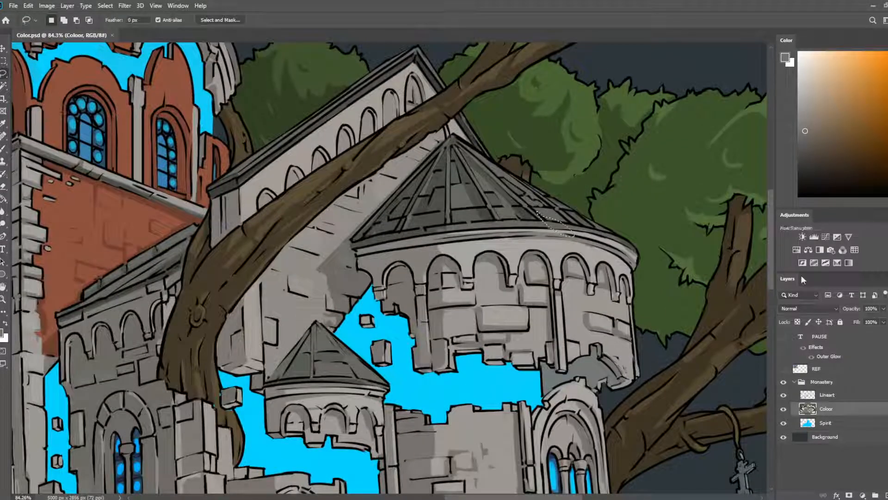
left_click(802, 236)
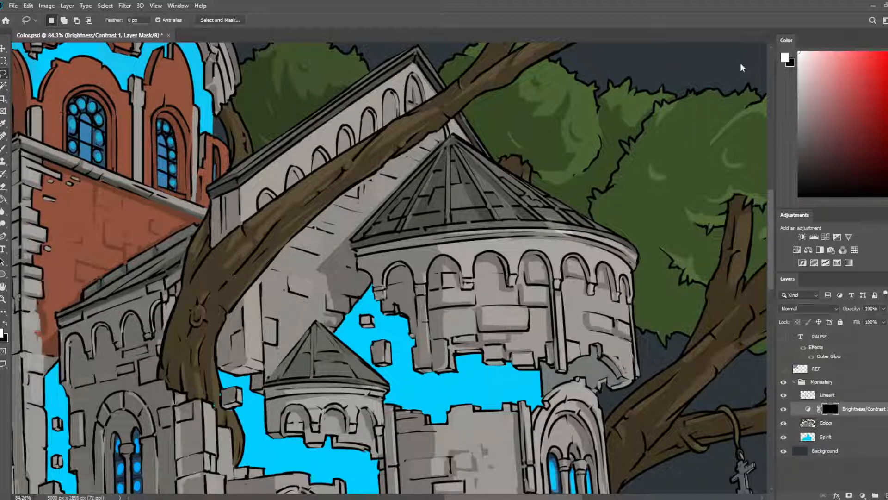
left_click(840, 424)
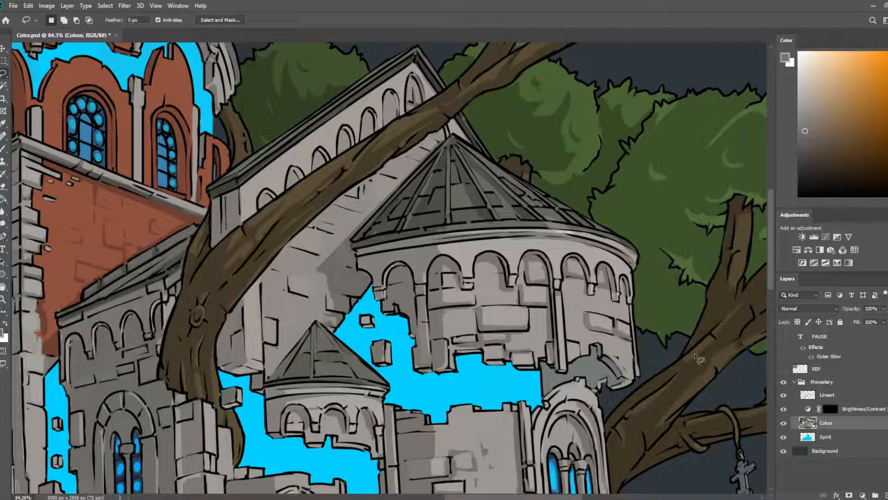
left_click(841, 411)
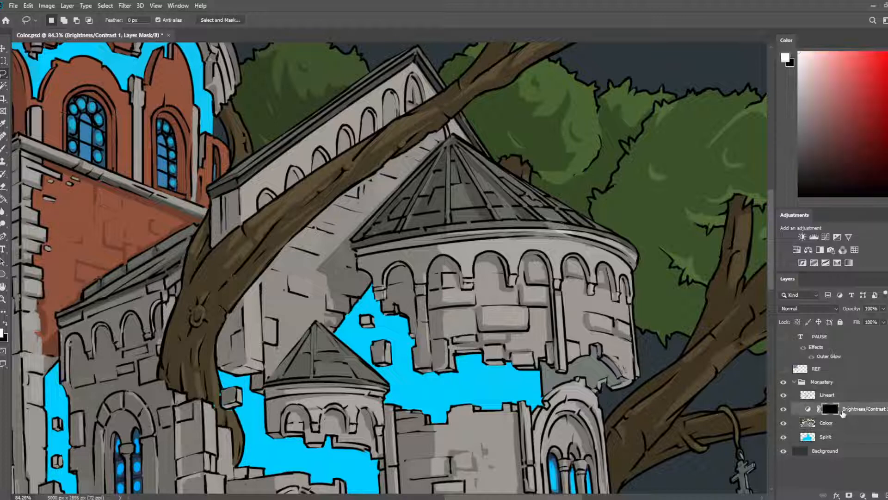
- Brush highlights on the Brightness/Contrast mask along the large round tower's outer eave and roof slope, trimming them with the Eraser
key("e")
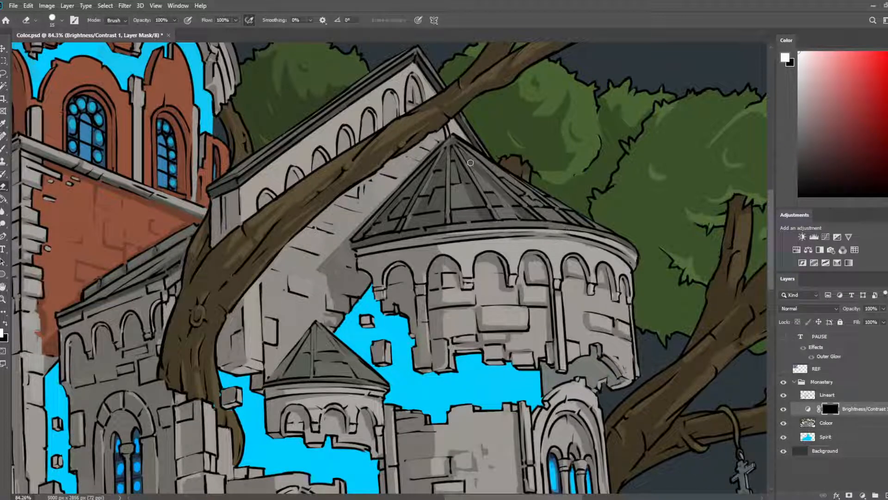
key("b")
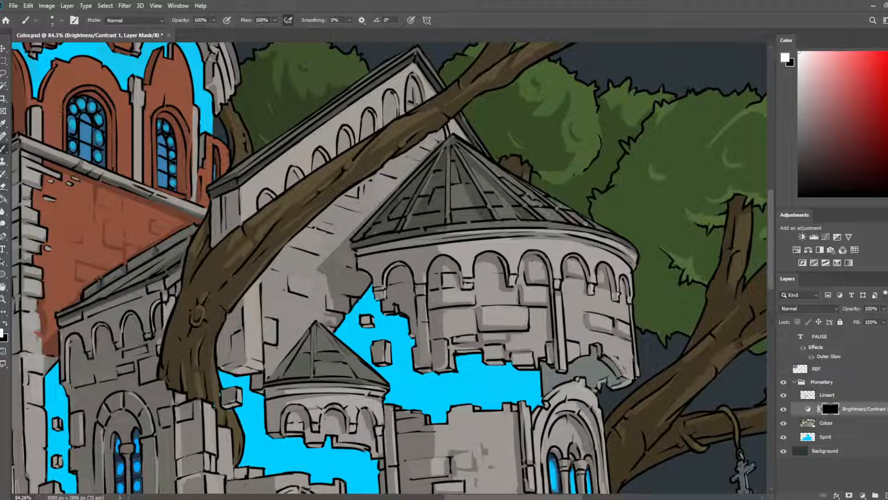
left_click_drag(586, 224, 606, 231)
key("e")
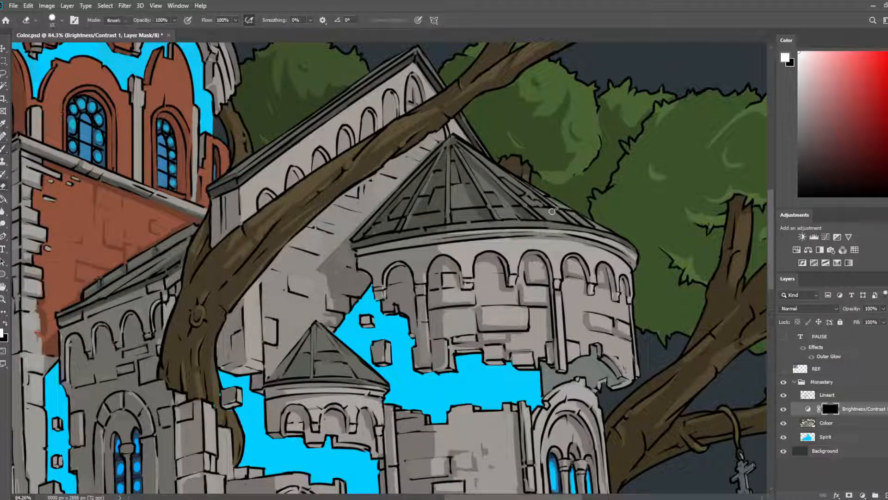
key("b")
left_click_drag(523, 184, 569, 218)
key("e")
key("b")
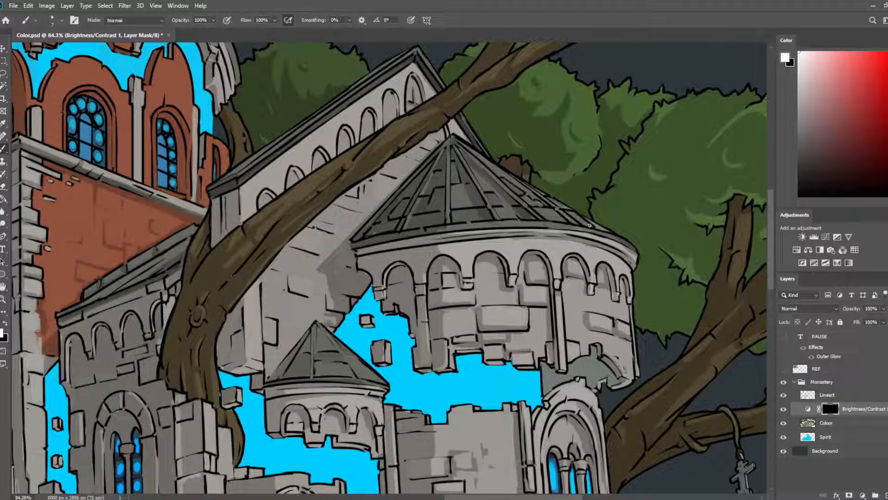
- Paint thin mask highlights down the ribs of the round tower's conical roof and clean them up with the Eraser
left_click_drag(471, 154, 522, 206)
left_click_drag(460, 155, 495, 216)
left_click_drag(448, 153, 448, 217)
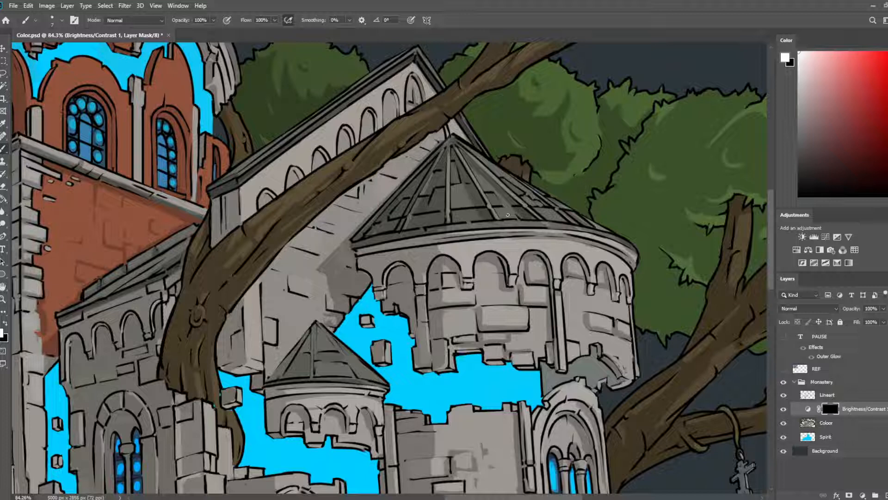
key("e")
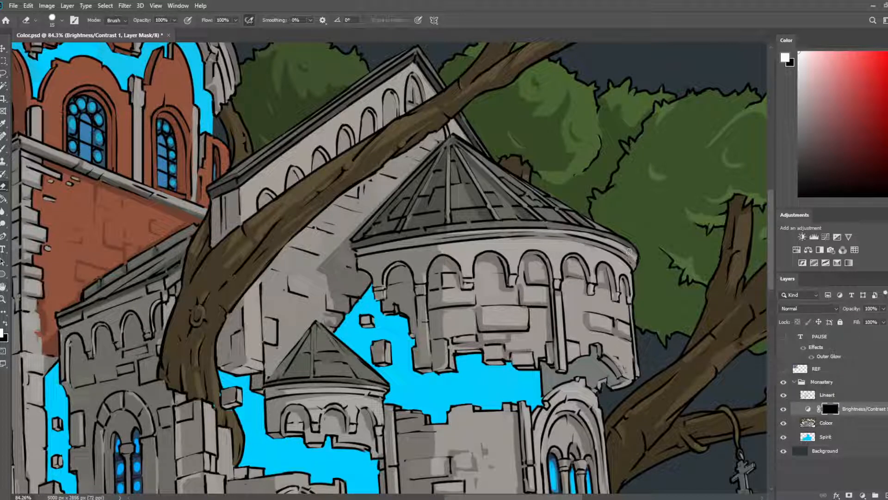
key("b")
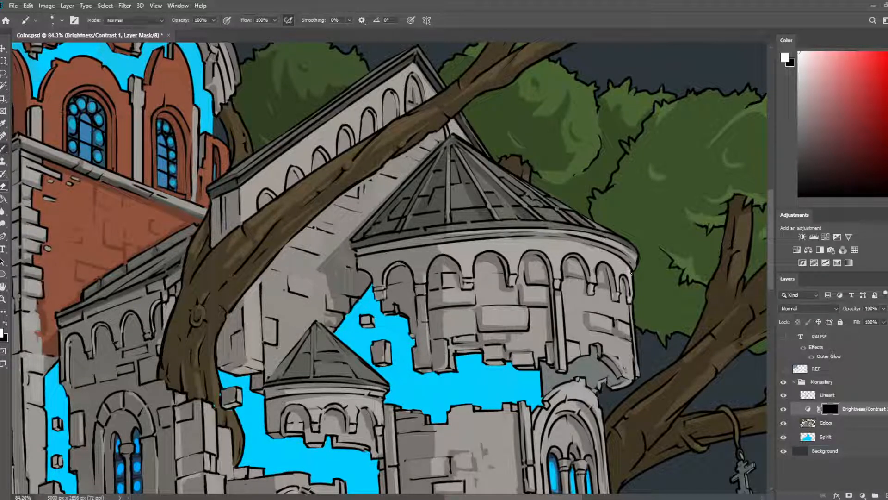
key("e")
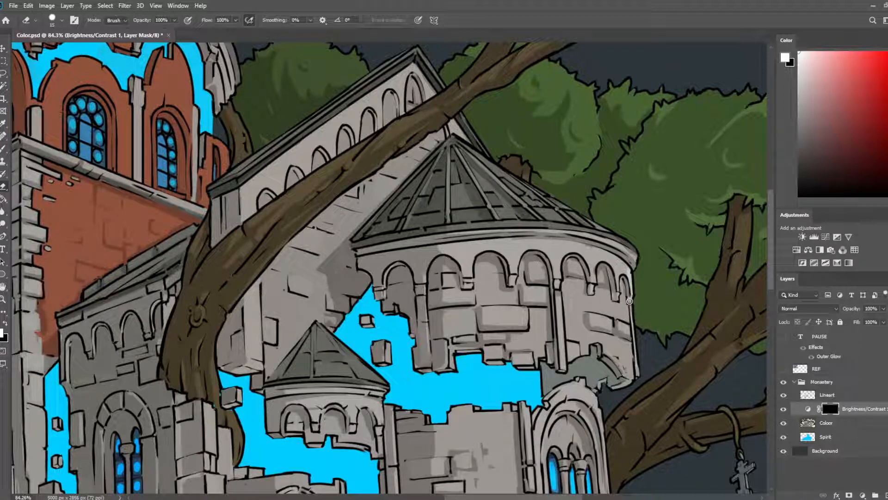
key("b")
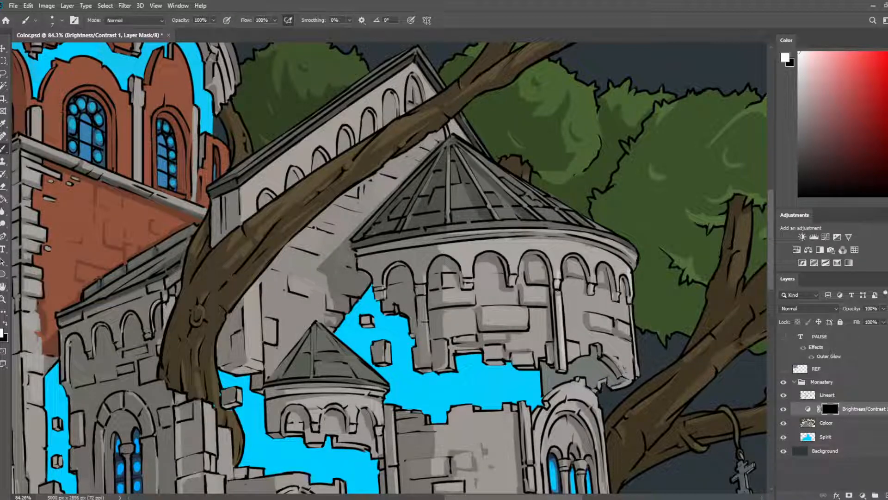
key("e")
- Paint a mask highlight down the outer edge of the tall arched window bay below the tower, redoing unsatisfactory strokes
left_click_drag(583, 180, 611, 50)
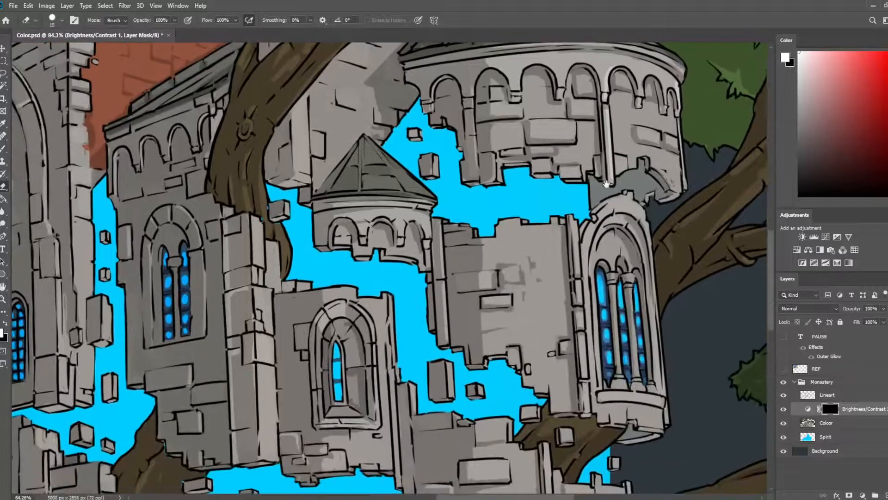
left_click_drag(596, 215, 492, 119)
key("b")
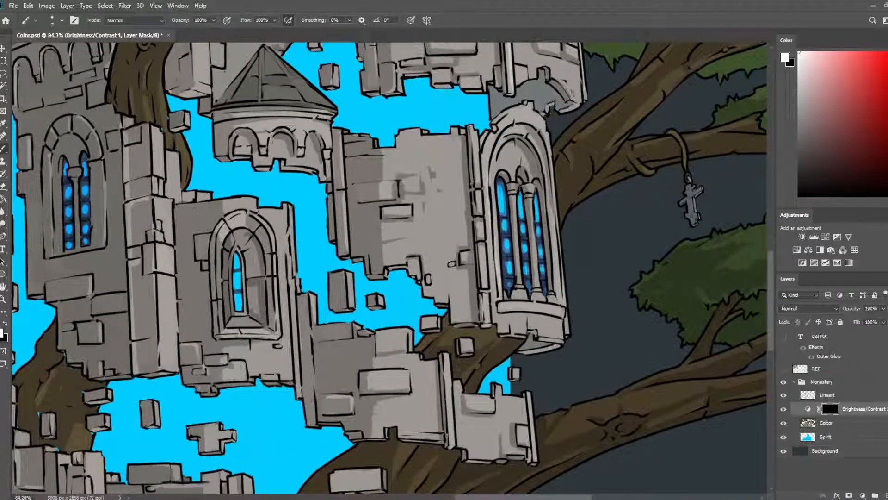
left_click_drag(488, 170, 492, 287)
key("ctrl+z")
left_click_drag(550, 156, 564, 300)
key("ctrl+z")
left_click_drag(545, 142, 559, 280)
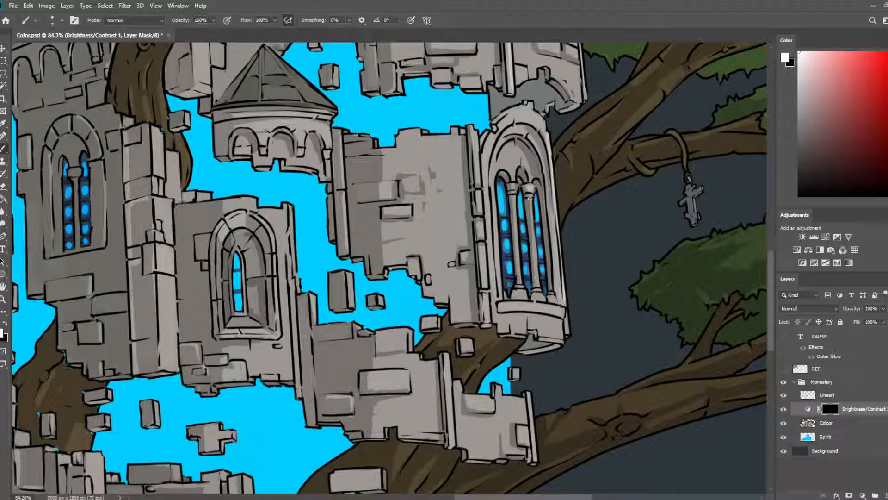
- Add mask highlights to the window bay's slender column and its arch mouldings
left_click_drag(529, 197, 532, 246)
left_click_drag(531, 142, 548, 178)
left_click_drag(528, 121, 540, 131)
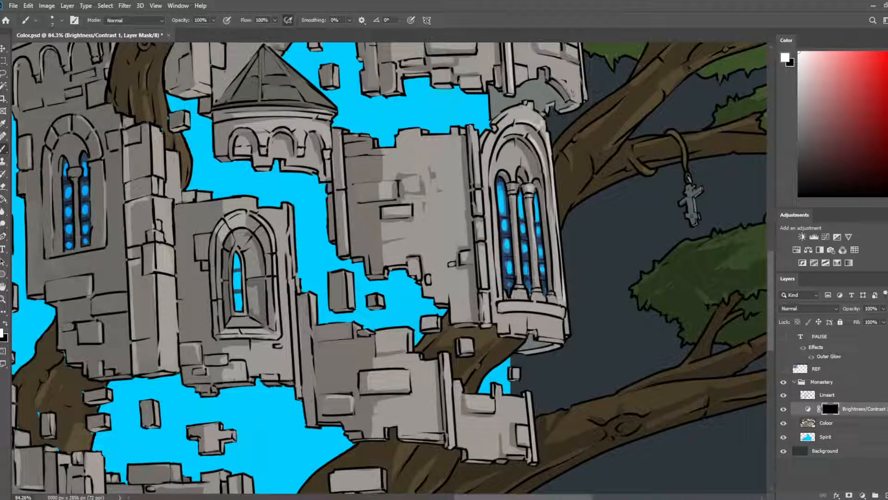
key("e")
- Save the file, flip the canvas view horizontally and check the highlights on the round tower and its roof
left_click_drag(552, 64, 527, 154)
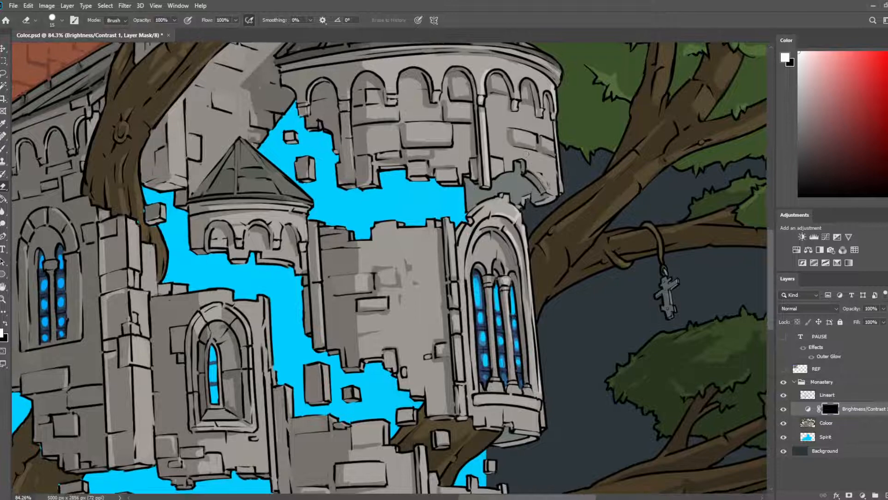
scroll(525, 154, "down", 3)
key("ctrl+s")
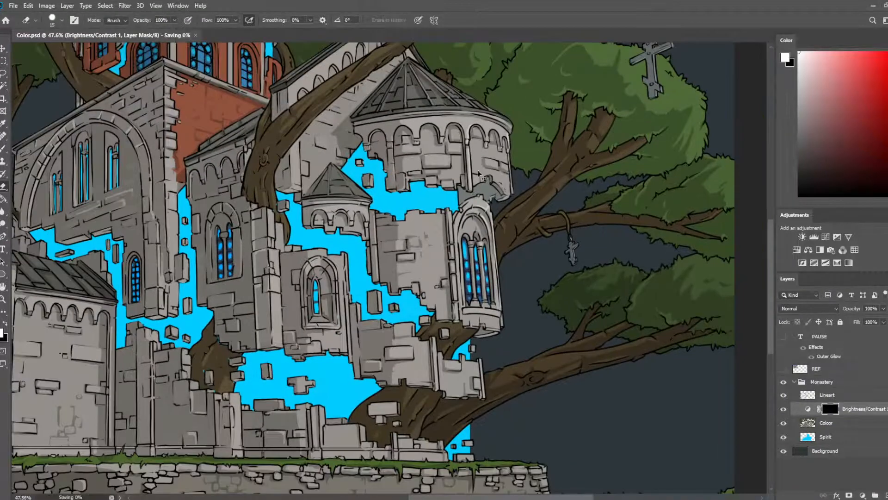
key("F2")
left_click_drag(358, 213, 456, 179)
left_click_drag(240, 225, 623, 305)
scroll(390, 181, "up", 6)
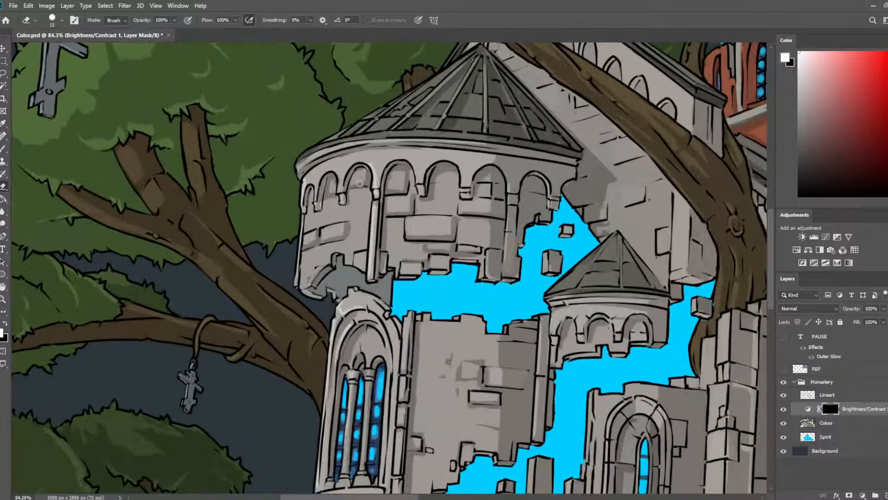
left_click_drag(580, 142, 444, 207)
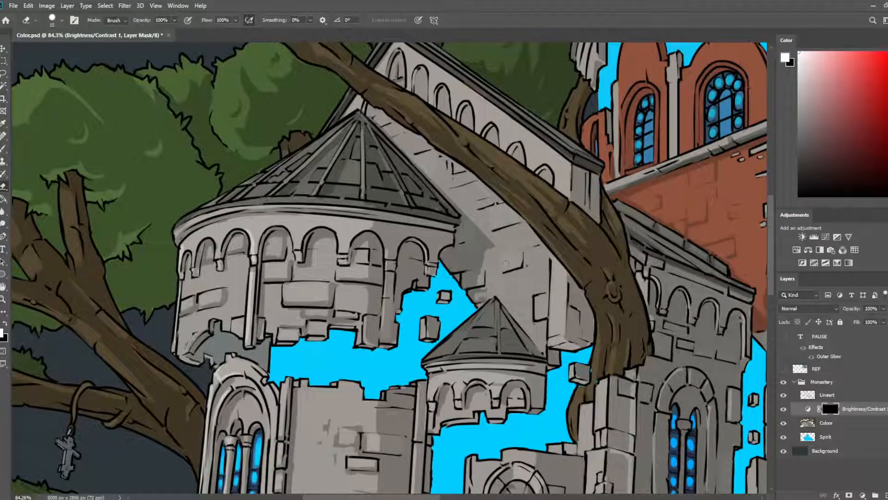
left_click_drag(470, 277, 641, 191)
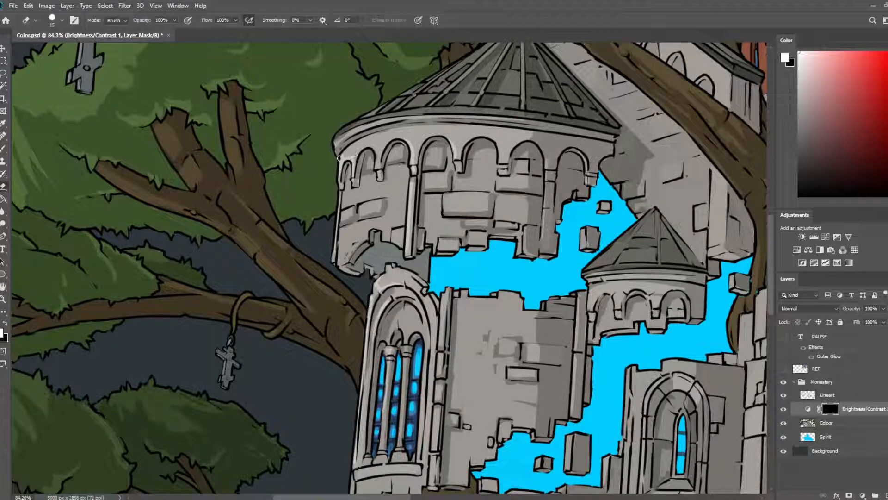
- Touch up the mask highlights along the round tower's eave and cornice with the Brush and Eraser
key("b")
key("e")
left_click_drag(419, 137, 388, 211)
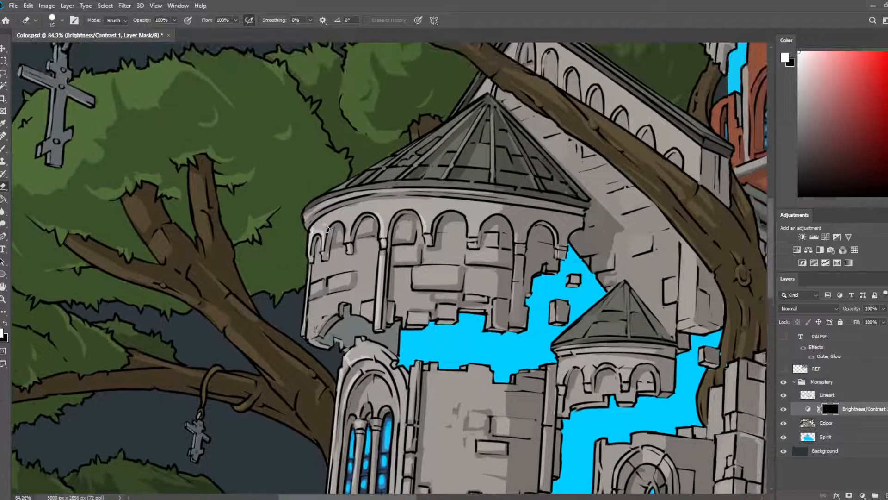
key("b")
key("e")
key("b")
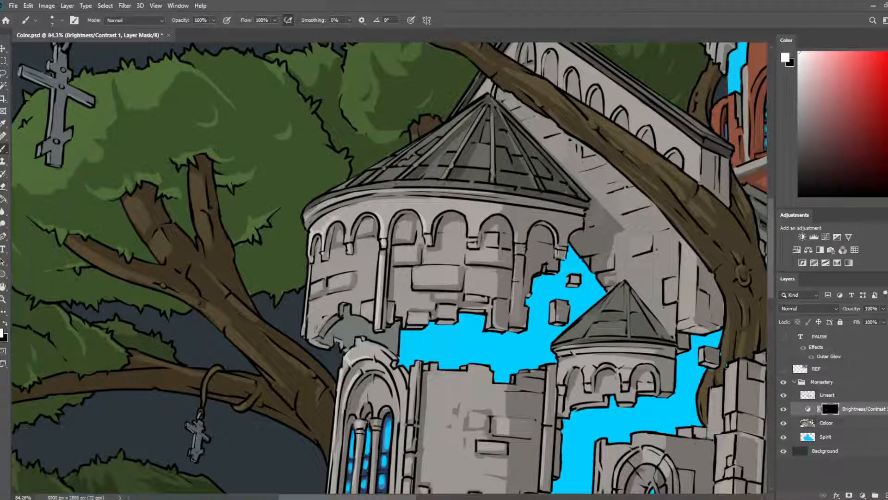
key("e")
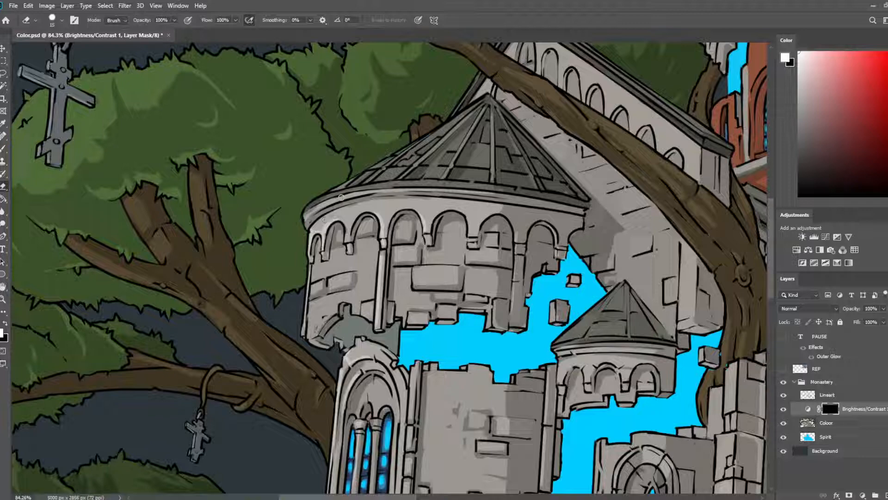
- Brush and trim mask highlights along the gabled roof's sloping edge and the row of small arches beneath it
scroll(437, 139, "up", 5)
key("b")
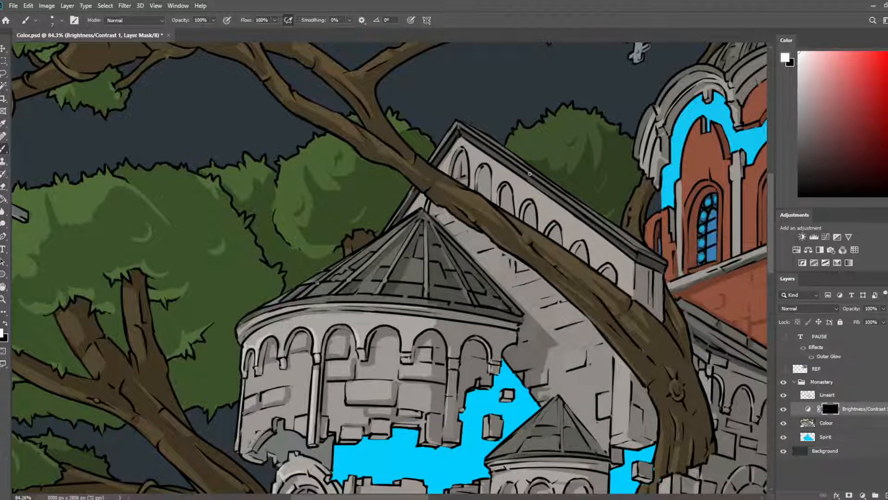
left_click_drag(530, 174, 441, 193)
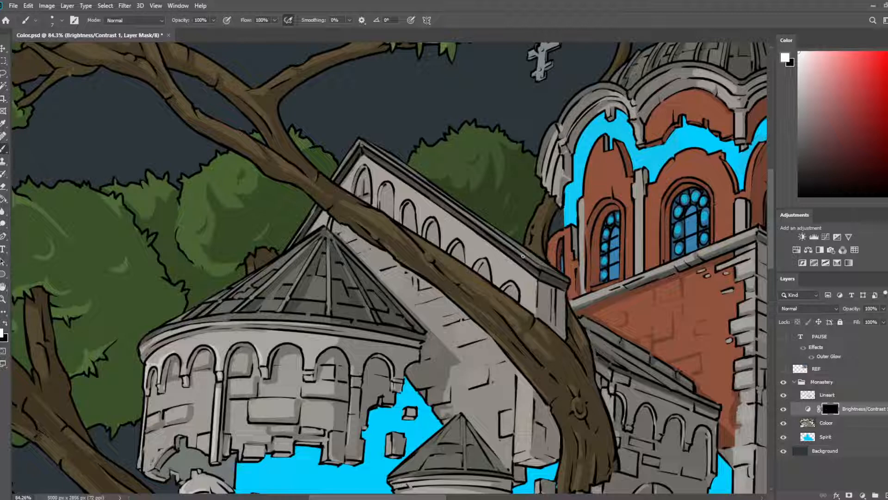
key("e")
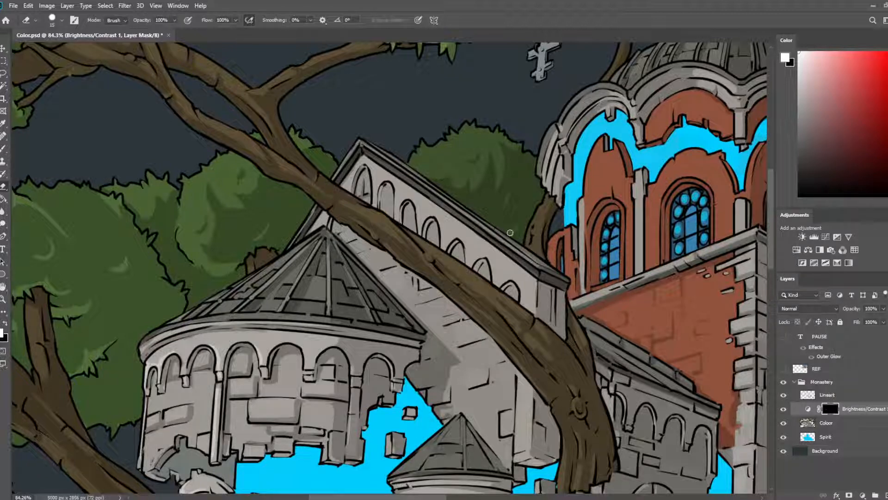
key("b")
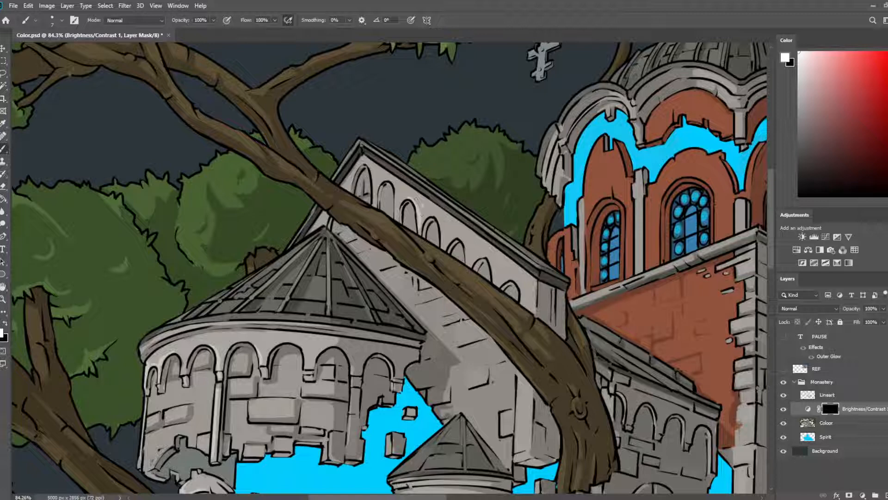
key("e")
key("b")
key("e")
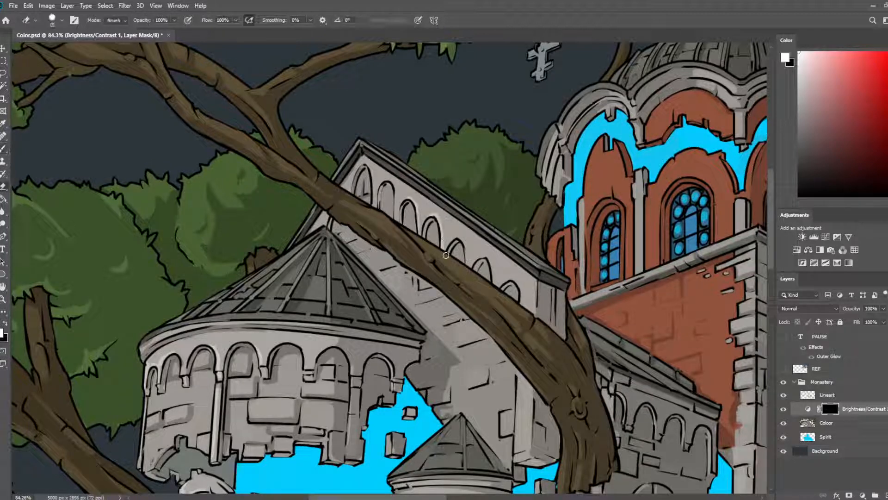
key("b")
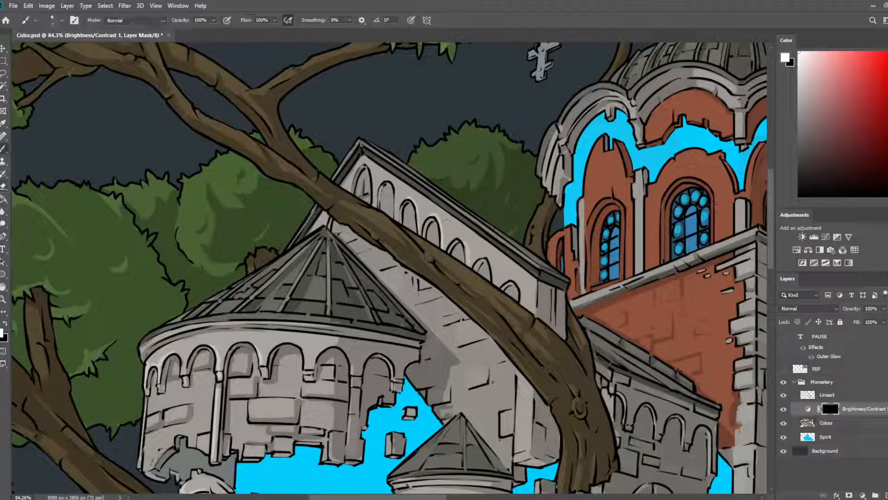
key("e")
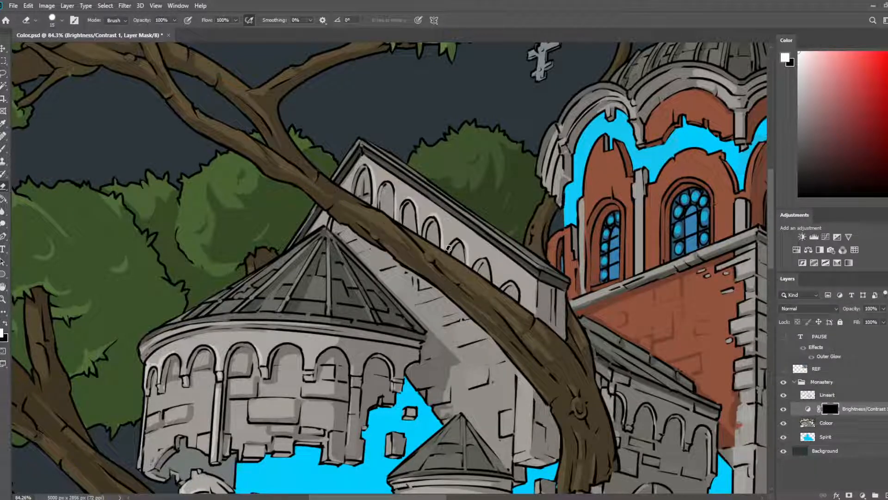
- Brighten the gable wall's corner and the edge of the buttress beside the large trunk on the mask
left_click_drag(511, 241, 380, 125)
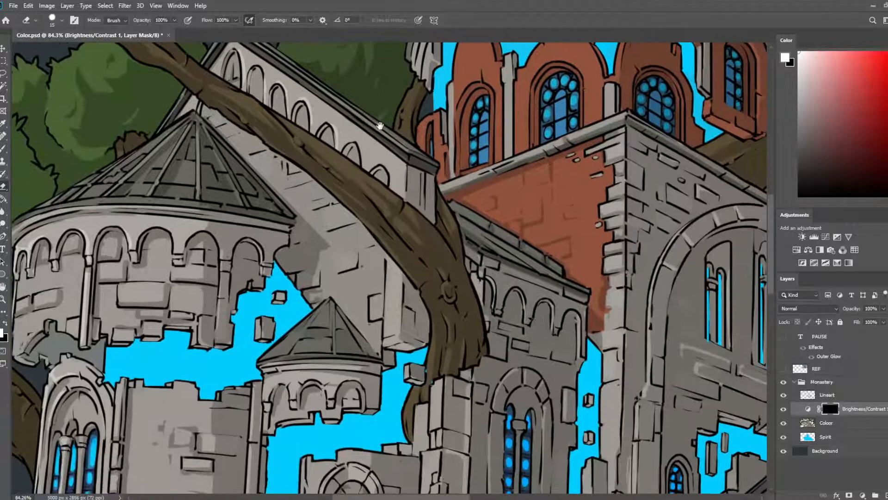
key("b")
left_click_drag(407, 167, 398, 196)
key("e")
key("b")
mouse_move(402, 271)
left_mouse_down()
mouse_move(399, 337)
mouse_move(387, 335)
left_mouse_up()
key("e")
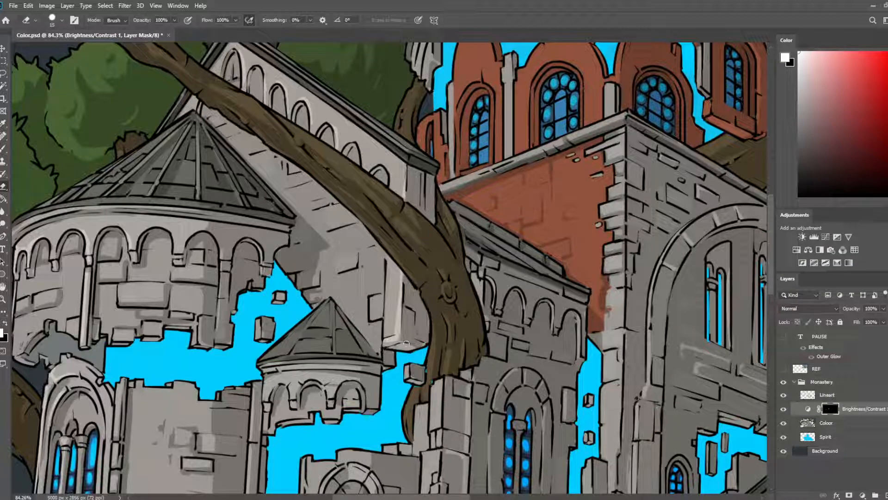
- Refine the mask highlights on the walls around the buttress with the Brush and Eraser and save the file
key("b")
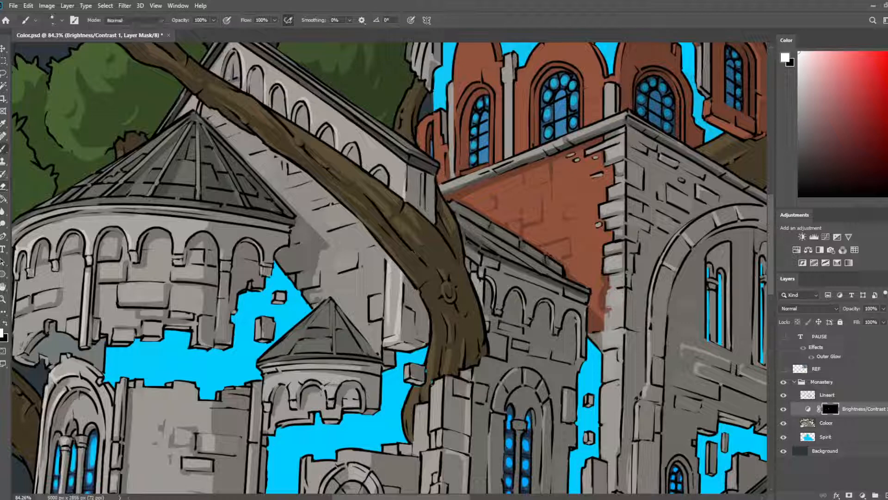
key("e")
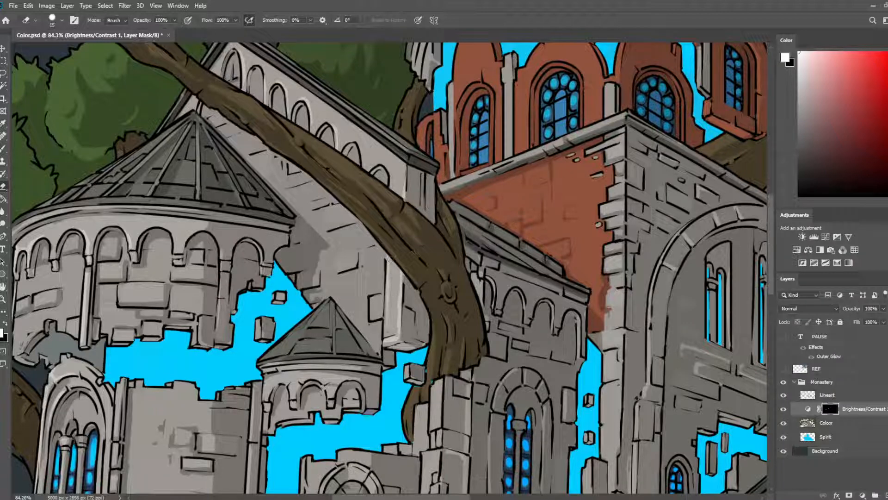
key("b")
key("e")
key("b")
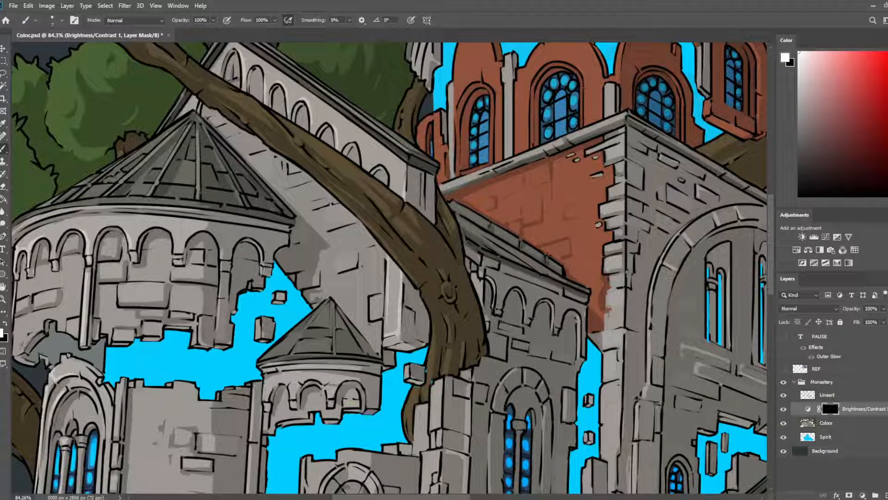
key("e")
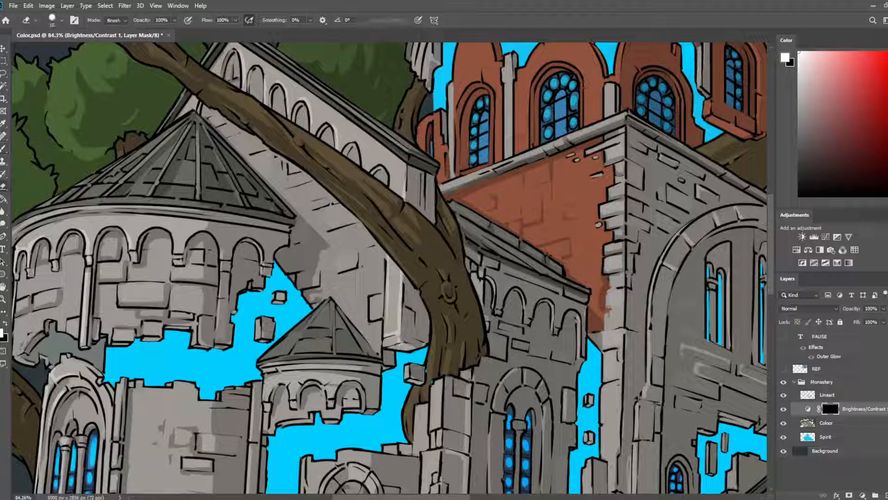
scroll(495, 252, "down", 8)
key("ctrl+s")
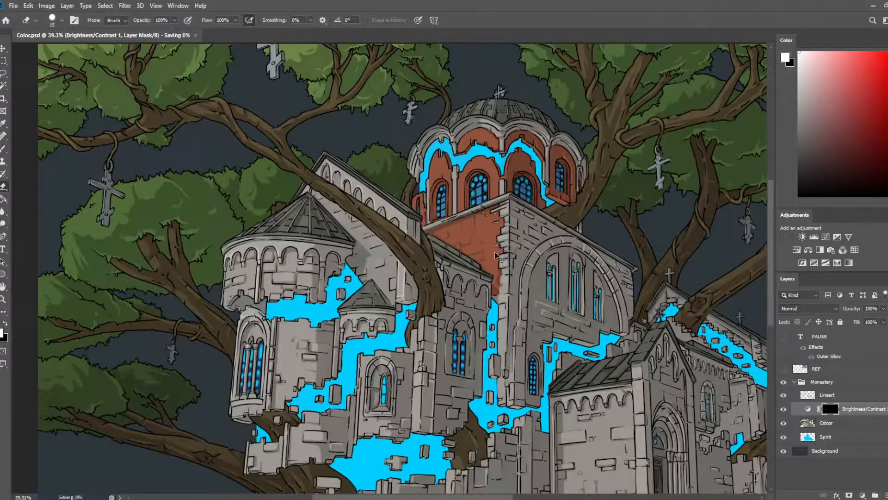
- Flip the canvas view horizontally and touch up mask highlights on the stone blocks of the ruined wall beside the tall bay window
key("ctrl+shift+h")
mouse_move(476, 293)
left_mouse_down()
mouse_move(375, 262)
mouse_move(356, 242)
mouse_move(349, 248)
mouse_move(420, 155)
left_mouse_up()
scroll(608, 240, "up", 5)
key("b")
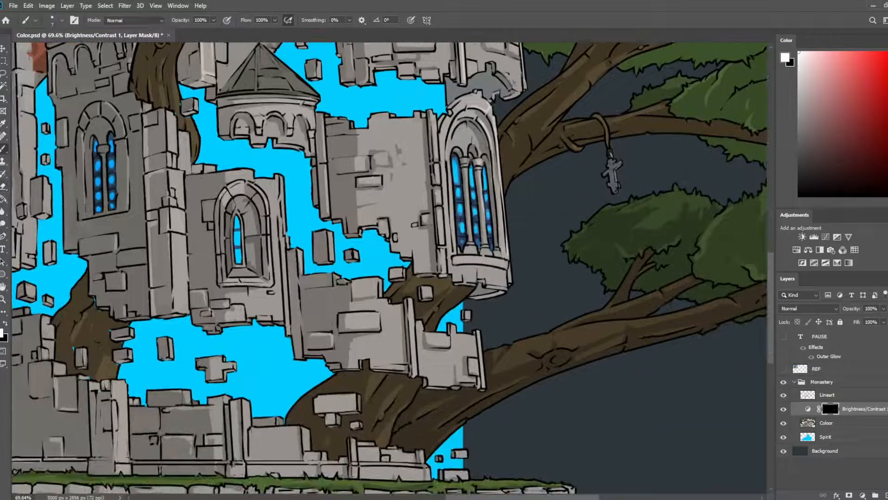
mouse_move(373, 177)
left_mouse_down()
mouse_move(381, 179)
mouse_move(383, 155)
mouse_move(379, 163)
left_mouse_up()
key("e")
key("b")
key("e")
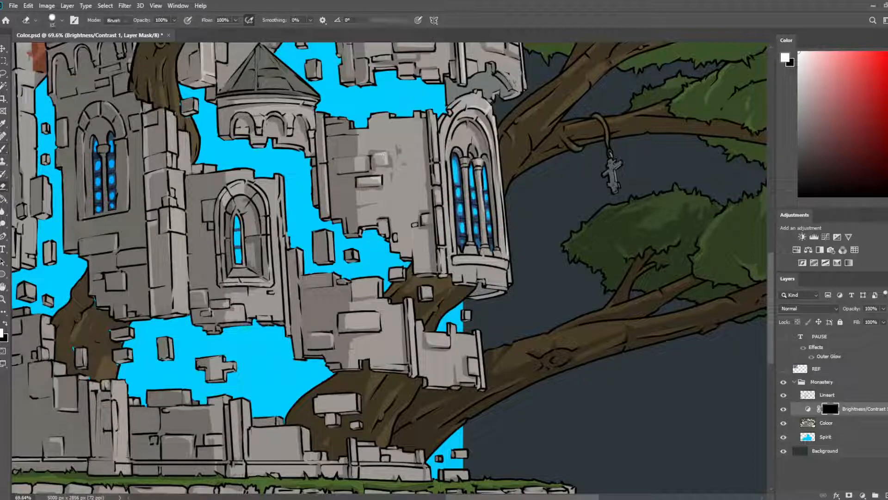
key("b")
left_click_drag(355, 280, 378, 279)
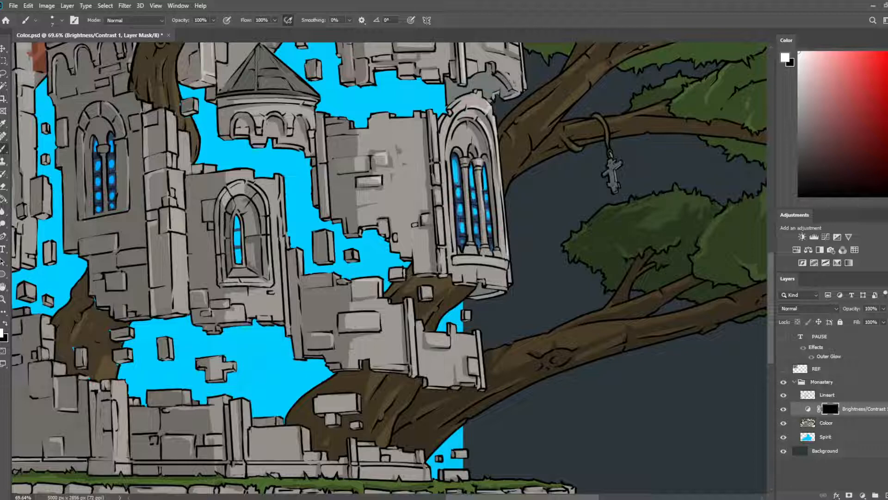
- Brush and trim mask highlights along the tall bay window's sill and the round tower's arches
left_click_drag(456, 258, 501, 257)
key("e")
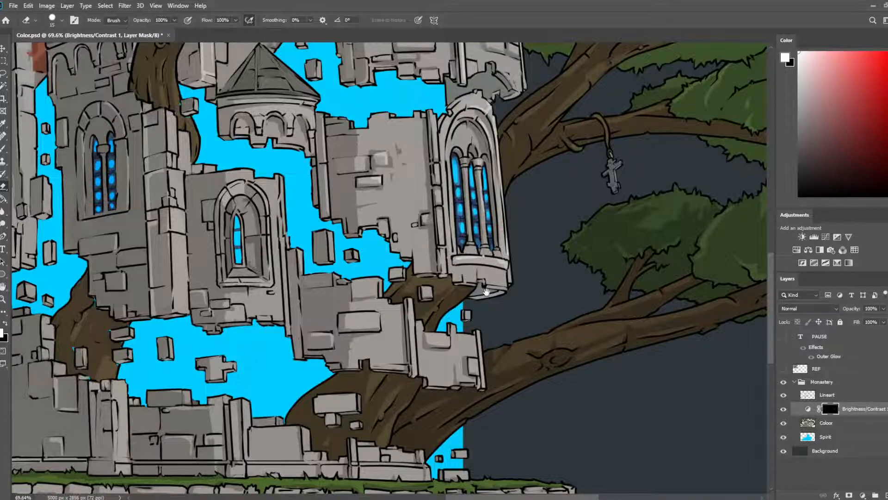
left_click_drag(486, 291, 474, 196)
key("b")
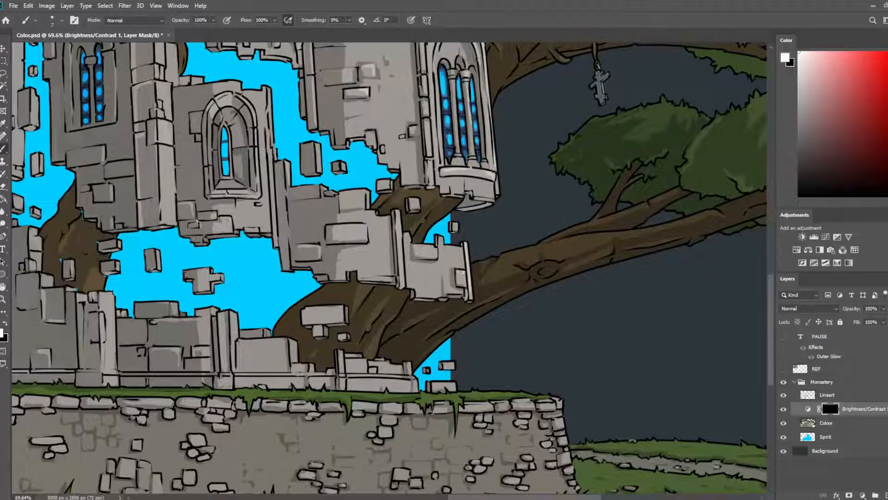
key("e")
left_click_drag(488, 85, 495, 240)
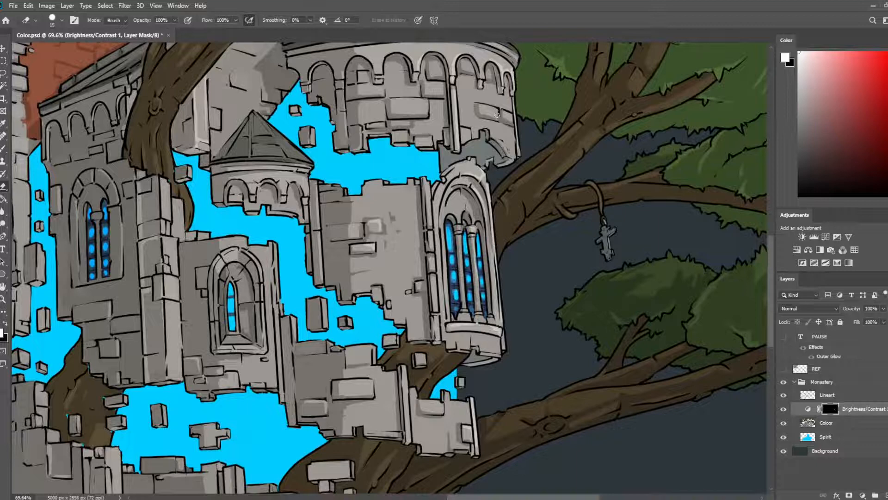
key("b")
key("e")
key("b")
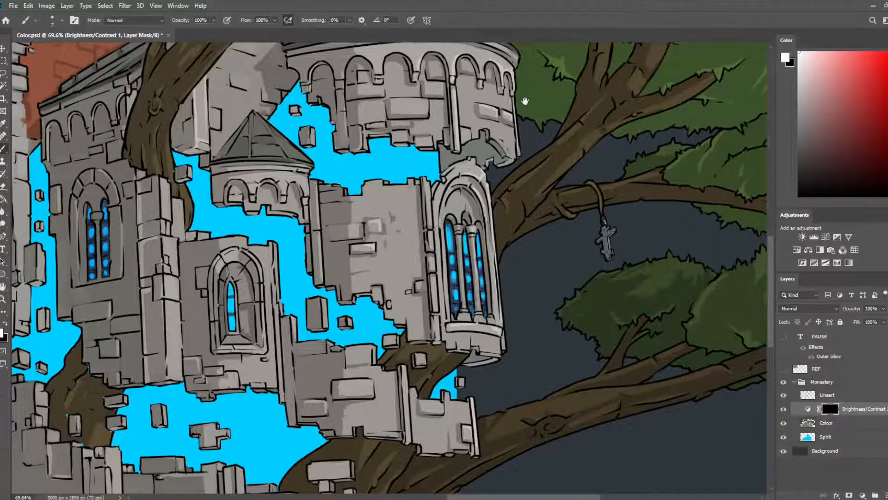
scroll(525, 101, "up", 3)
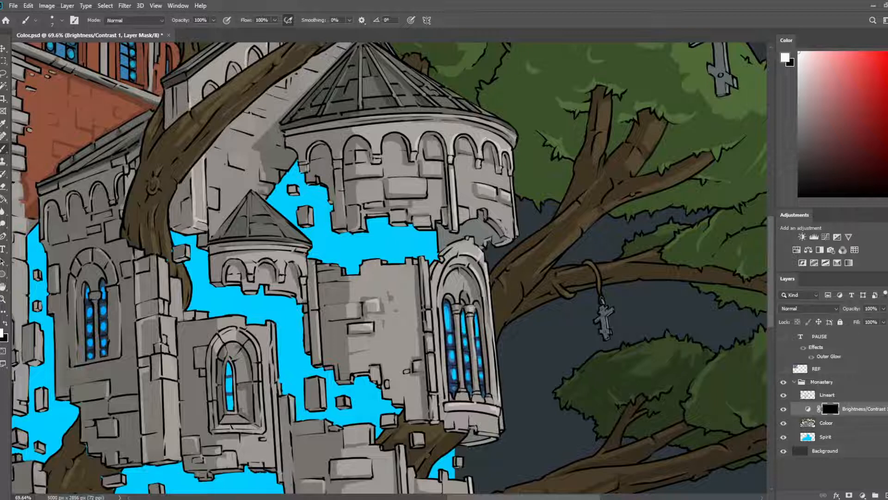
left_click_drag(456, 132, 471, 134)
- Highlight the frame and sill of the small arched window between the ruined walls on the mask and save the file
mouse_move(315, 330)
left_mouse_down()
mouse_move(361, 266)
mouse_move(417, 135)
left_mouse_up()
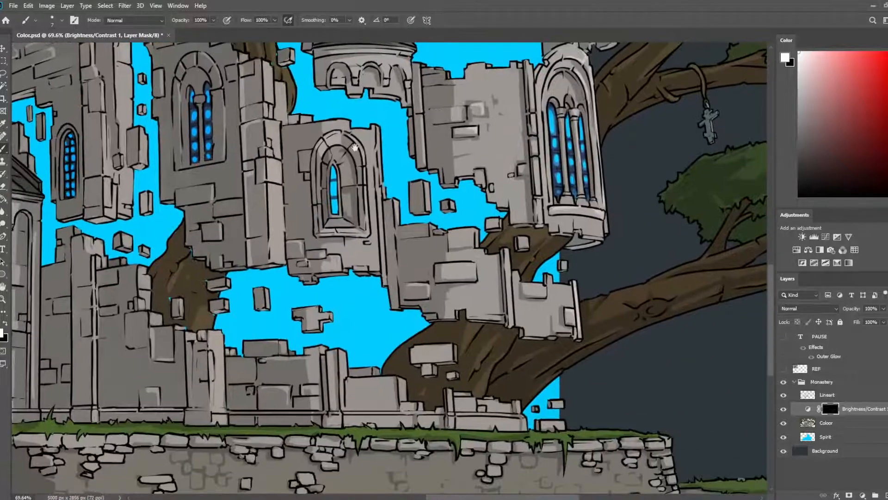
left_click_drag(366, 176, 368, 226)
left_click_drag(350, 139, 349, 135)
left_click_drag(373, 215, 356, 158)
mouse_move(316, 185)
left_mouse_down()
mouse_move(317, 210)
mouse_move(314, 177)
mouse_move(315, 230)
mouse_move(313, 154)
mouse_move(314, 216)
mouse_move(320, 198)
left_mouse_up()
key("e")
key("b")
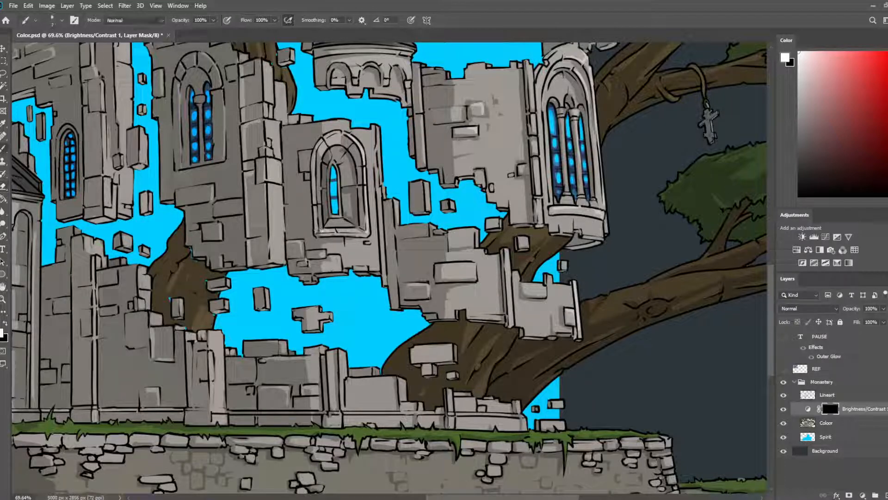
left_click_drag(319, 230, 358, 231)
left_click_drag(135, 162, 135, 145)
left_click_drag(318, 147, 327, 135)
key("ctrl+0")
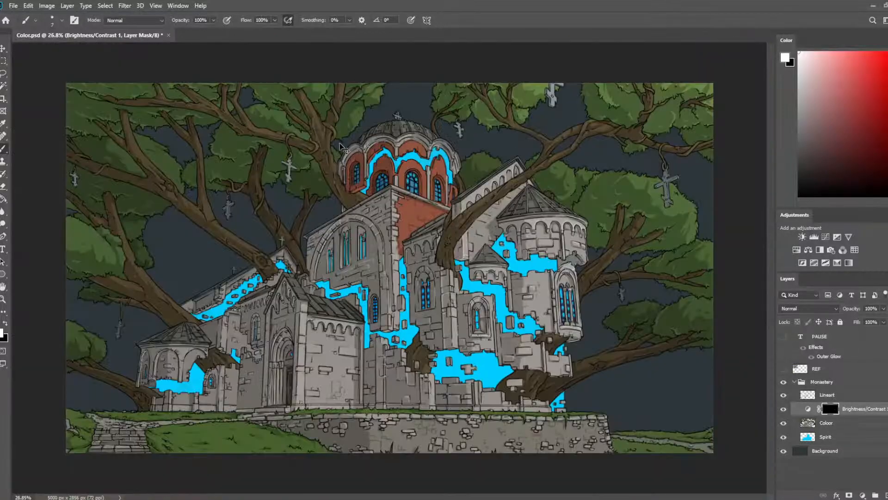
key("ctrl+s")
- Refine the mask highlights around the small arched window and on the broken wall blocks beside it, then save the file
scroll(508, 236, "up", 11)
left_click_drag(436, 202, 355, 51)
left_click_drag(407, 181, 429, 189)
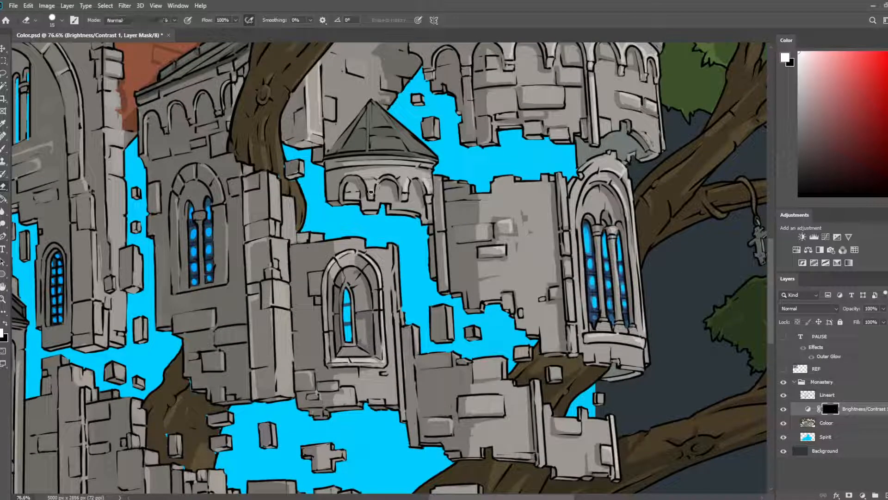
mouse_move(402, 329)
left_mouse_down()
mouse_move(365, 232)
mouse_move(372, 325)
mouse_move(370, 254)
mouse_move(372, 298)
left_mouse_up()
key("e")
key("b")
mouse_move(380, 259)
left_mouse_down()
mouse_move(384, 323)
mouse_move(382, 270)
mouse_move(382, 289)
left_mouse_up()
left_click_drag(384, 268, 410, 260)
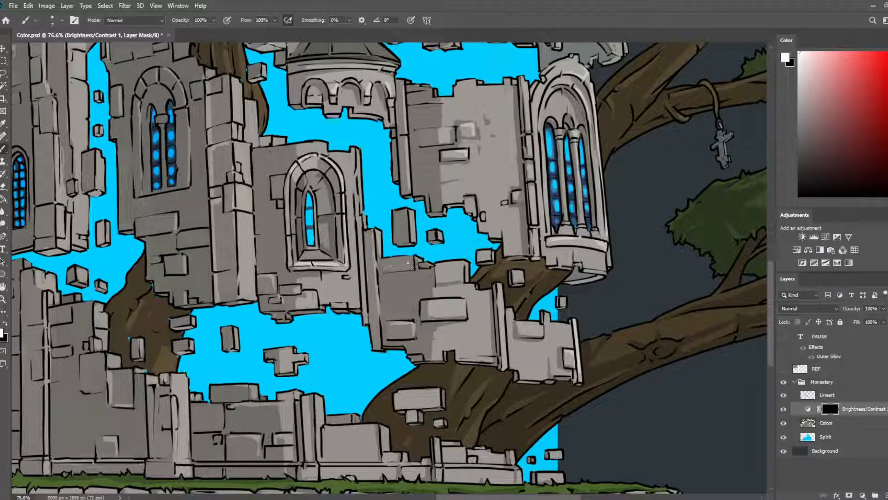
key("e")
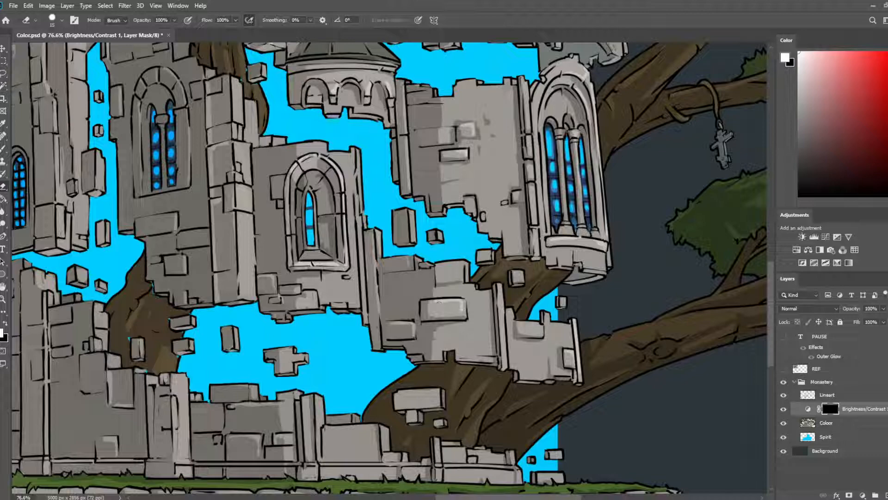
key("b")
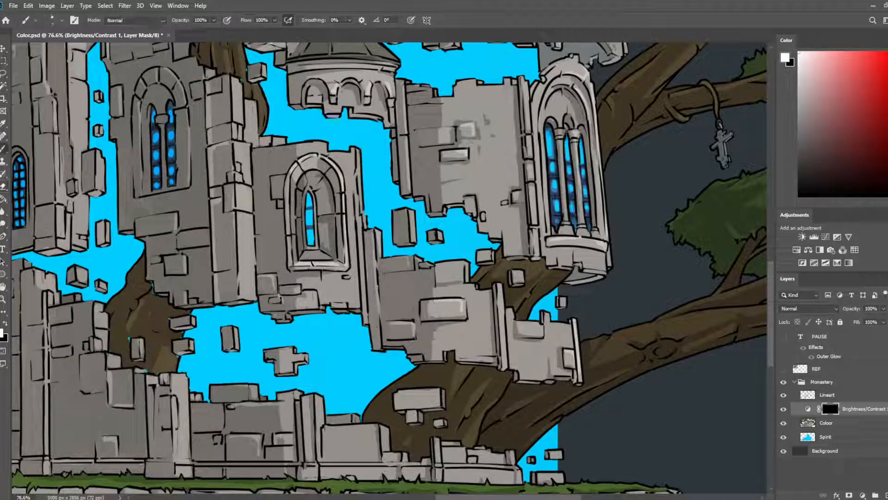
scroll(540, 322, "down", 3)
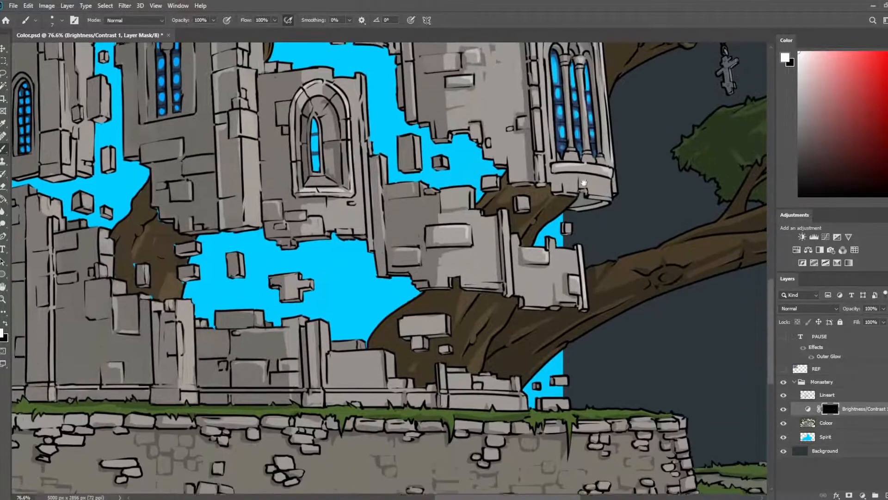
scroll(520, 322, "up", 3)
left_click_drag(549, 242, 549, 393)
key("ctrl+s")
- Paint mask highlights on the edges of the small and large crosses hanging beside the round tower and save the file
left_click_drag(625, 268, 481, 167)
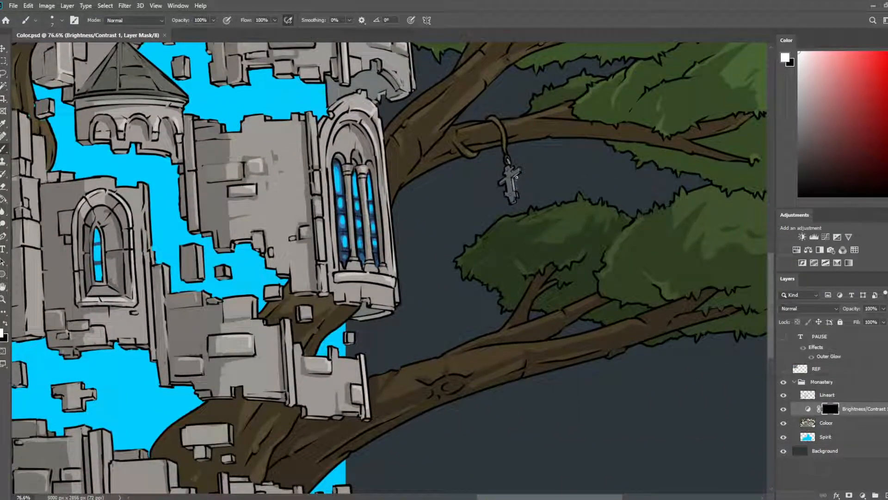
left_click_drag(518, 176, 518, 200)
left_click_drag(605, 194, 306, 198)
left_click_drag(438, 143, 717, 393)
mouse_move(430, 68)
left_mouse_down()
mouse_move(547, 180)
mouse_move(482, 164)
left_mouse_up()
key("e")
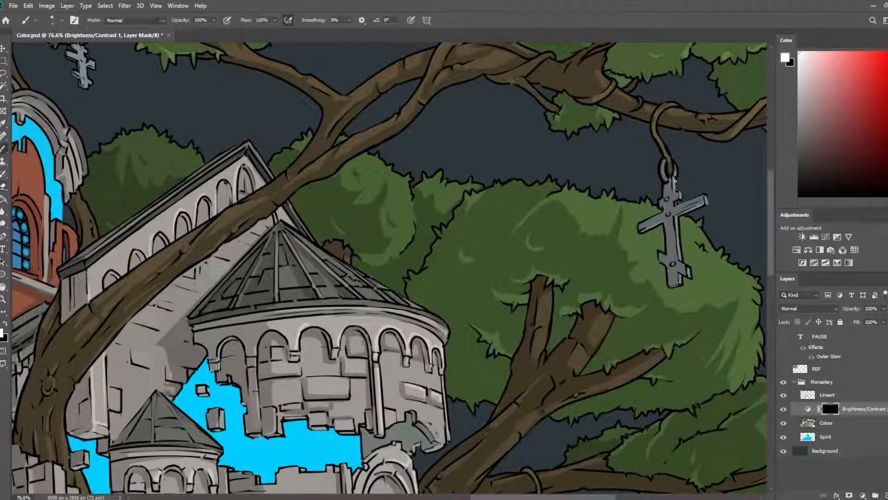
key("b")
left_click_drag(679, 193, 673, 180)
left_click_drag(641, 231, 663, 221)
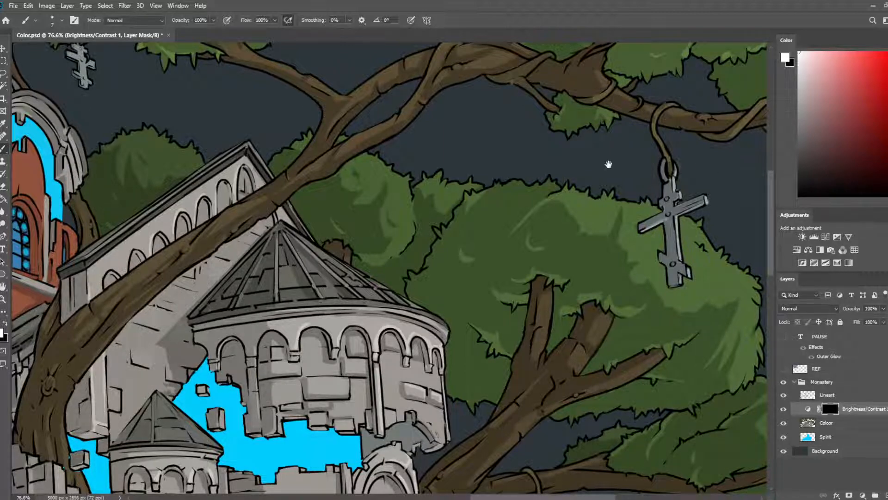
left_click_drag(608, 165, 431, 150)
left_click_drag(528, 165, 455, 137)
left_click_drag(463, 338, 632, 246)
left_click_drag(410, 317, 620, 244)
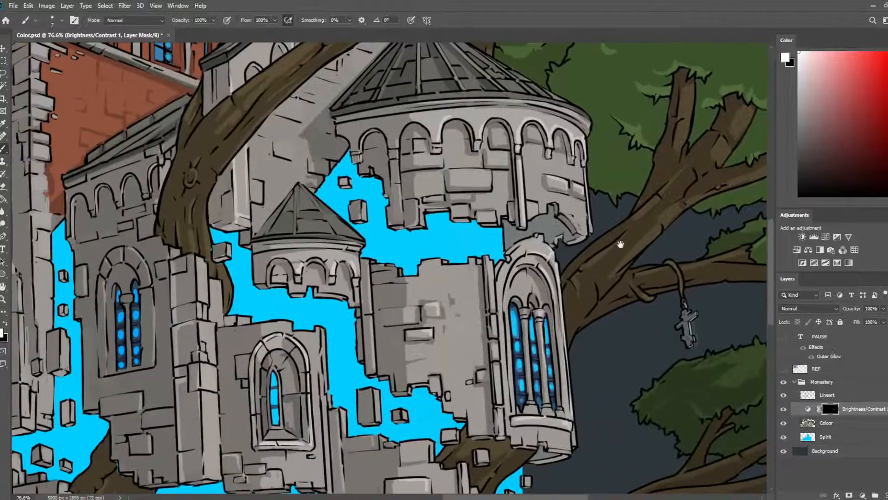
scroll(350, 223, "down", 3)
scroll(475, 243, "up", 3)
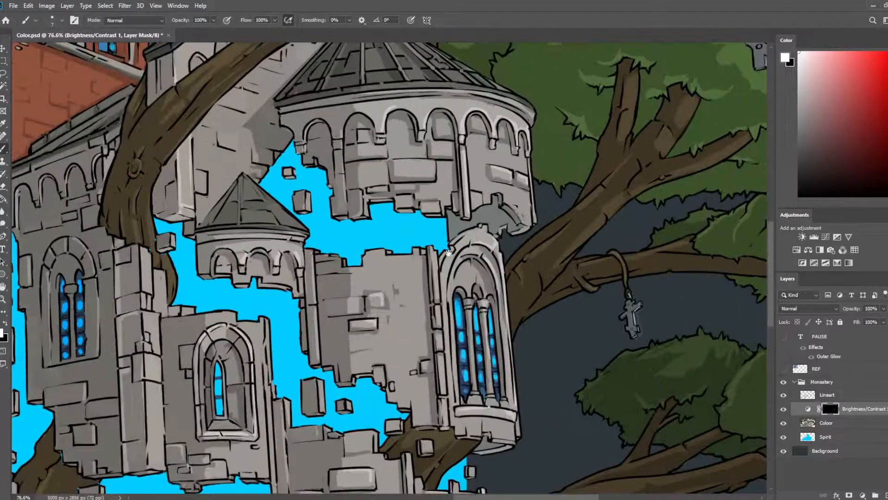
left_click_drag(448, 253, 471, 105)
key("ctrl+s")
- Brighten the lower corner pillar and base of the entrance porch on the mask using a larger brush, trimming with the Eraser
left_click_drag(524, 226, 585, 99)
left_click_drag(335, 455, 635, 409)
left_click_drag(161, 72, 392, 145)
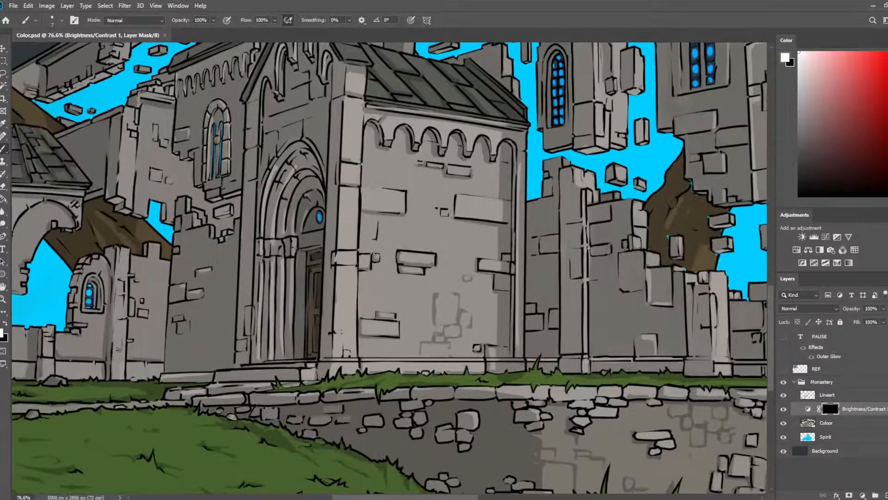
left_click_drag(344, 101, 340, 248)
left_click_drag(342, 170, 342, 185)
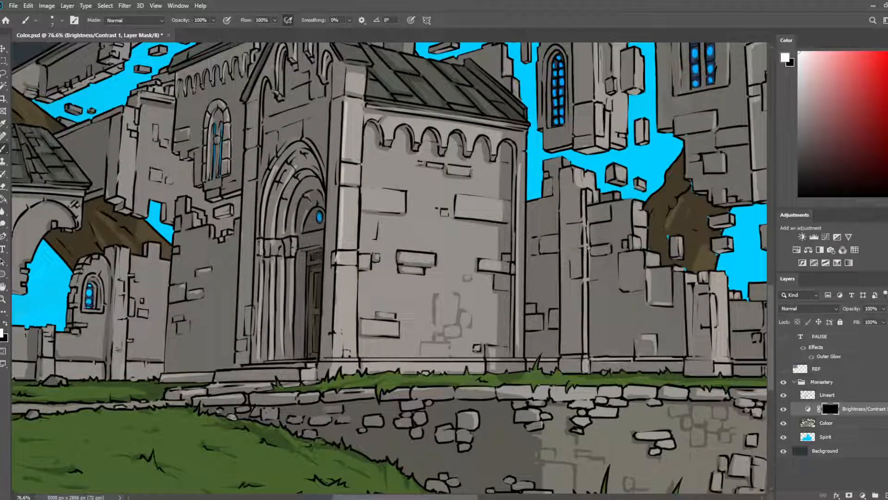
left_click_drag(337, 271, 335, 326)
key("bracketright")
key("bracketright")
key("bracketright")
left_click_drag(340, 271, 336, 356)
key("e")
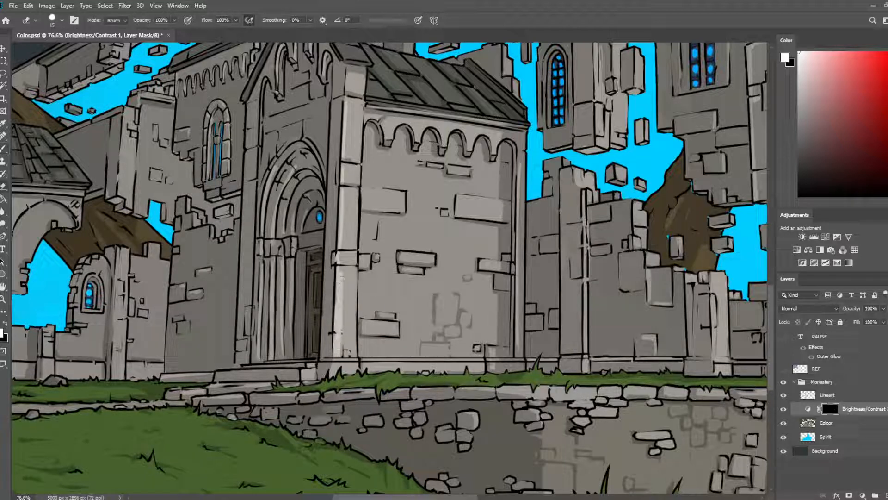
left_click_drag(344, 271, 343, 328)
key("b")
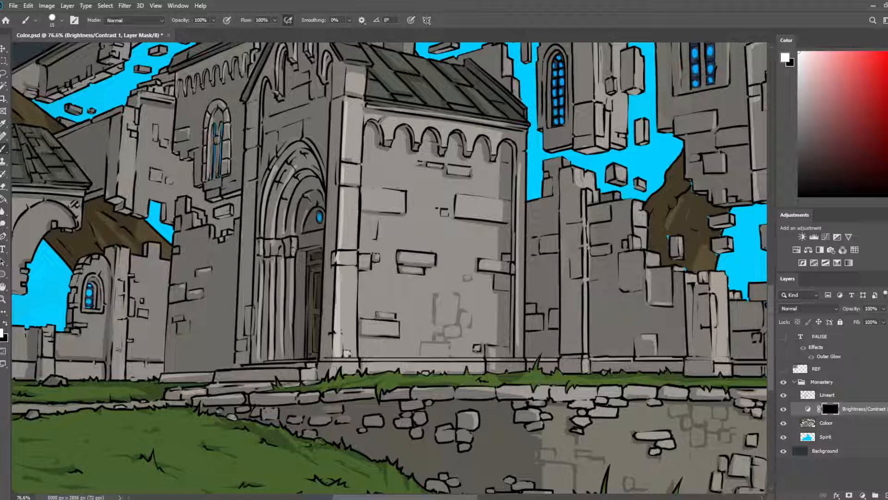
left_click_drag(335, 368, 358, 370)
key("e")
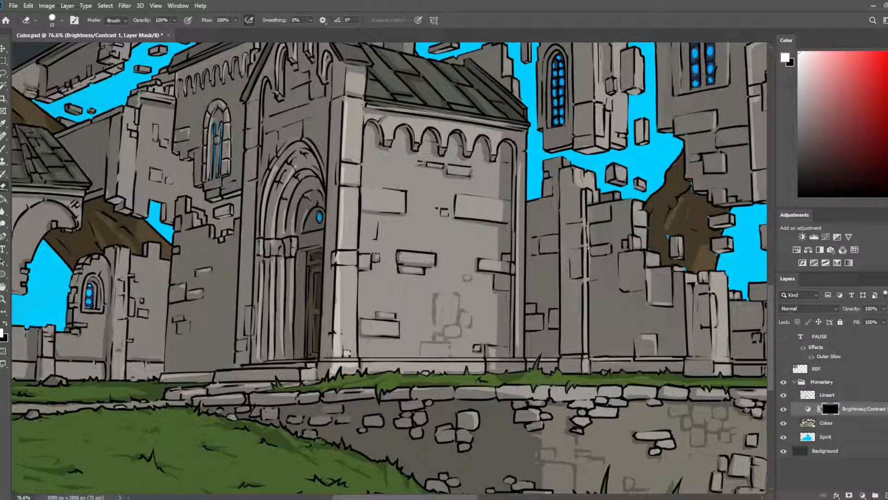
- Brush and trim mask highlights on the upper section of the entrance porch's corner pillar
key("b")
mouse_move(345, 157)
left_mouse_down()
mouse_move(358, 168)
mouse_move(352, 214)
left_mouse_up()
key("e")
key("b")
key("e")
key("b")
key("e")
key("b")
key("e")
key("b")
- Add and clean up mask highlights on the porch side wall's protruding stones and the row of small arches under its roof
mouse_move(402, 208)
left_mouse_down()
mouse_move(403, 192)
mouse_move(382, 191)
mouse_move(399, 203)
left_mouse_up()
key("e")
key("b")
mouse_move(426, 127)
left_mouse_down()
mouse_move(419, 142)
mouse_move(426, 123)
mouse_move(402, 129)
left_mouse_up()
key("e")
key("b")
key("e")
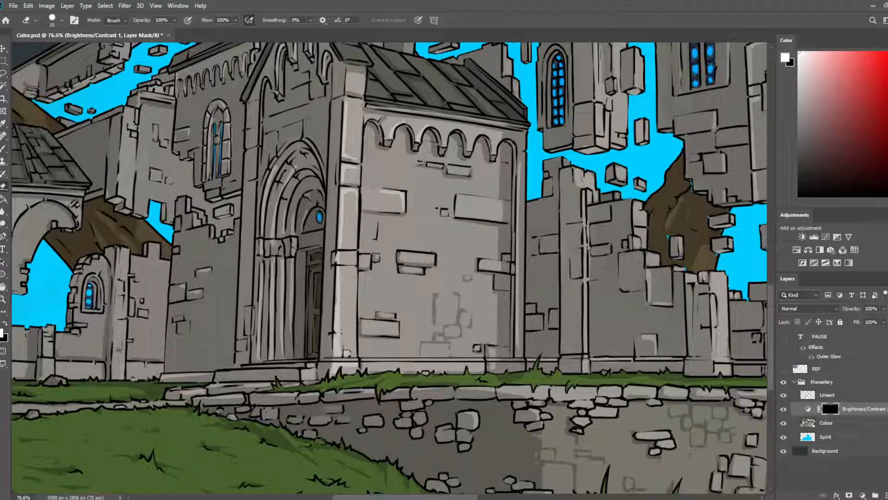
key("b")
key("e")
mouse_move(475, 134)
left_mouse_down()
mouse_move(469, 148)
mouse_move(472, 134)
mouse_move(448, 128)
left_mouse_up()
key("b")
key("e")
scroll(452, 124, "down", 5)
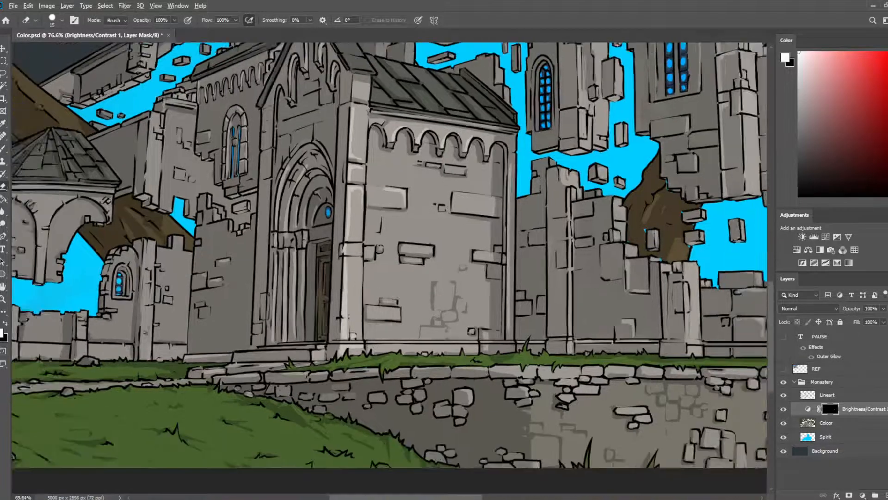
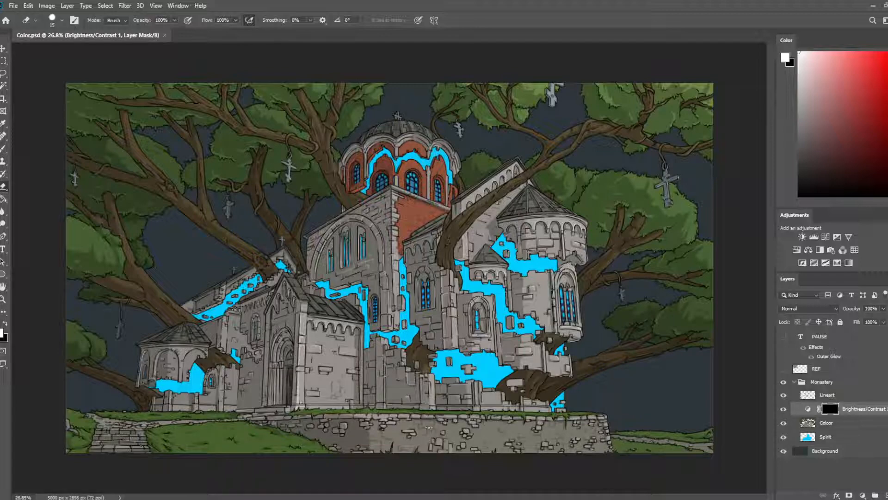
- Brush and trim mask highlights on the pillar between the arches of the small round chapel
scroll(213, 356, "up", 3)
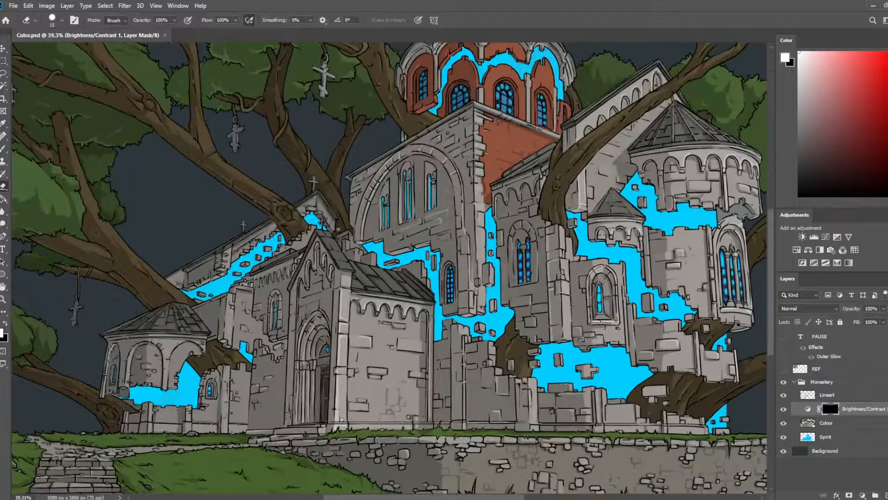
scroll(214, 200, "up", 2)
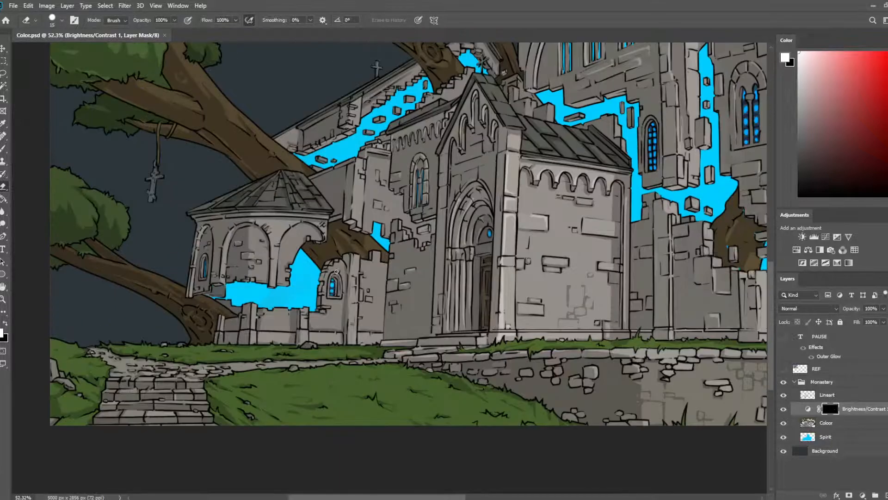
key("b")
left_click_drag(276, 265, 271, 279)
key("e")
key("b")
mouse_move(279, 236)
left_mouse_down()
mouse_move(294, 224)
mouse_move(280, 236)
left_mouse_up()
key("e")
key("b")
key("e")
key("b")
key("e")
- Highlight the short pillars of the low ruined wall beneath the small round chapel on the mask
left_click_drag(329, 287, 297, 168)
key("b")
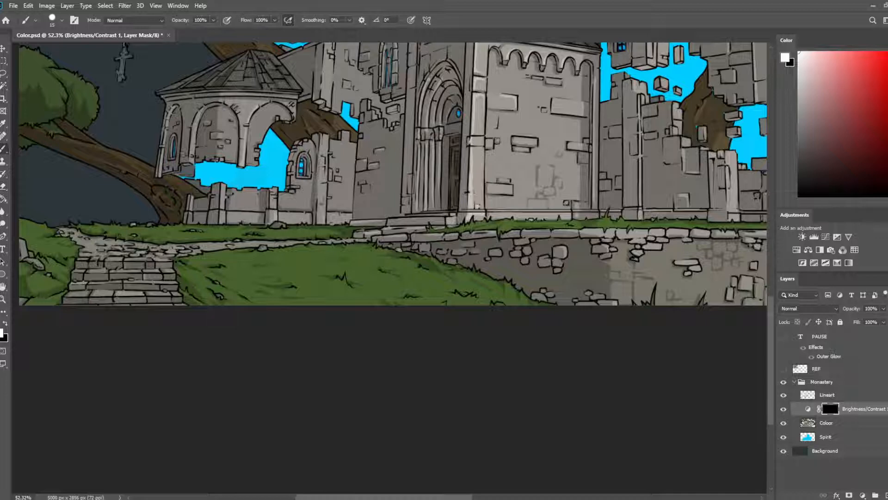
mouse_move(274, 213)
left_mouse_down()
mouse_move(276, 191)
mouse_move(273, 219)
left_mouse_up()
key("e")
key("b")
left_click_drag(223, 207, 225, 189)
key("e")
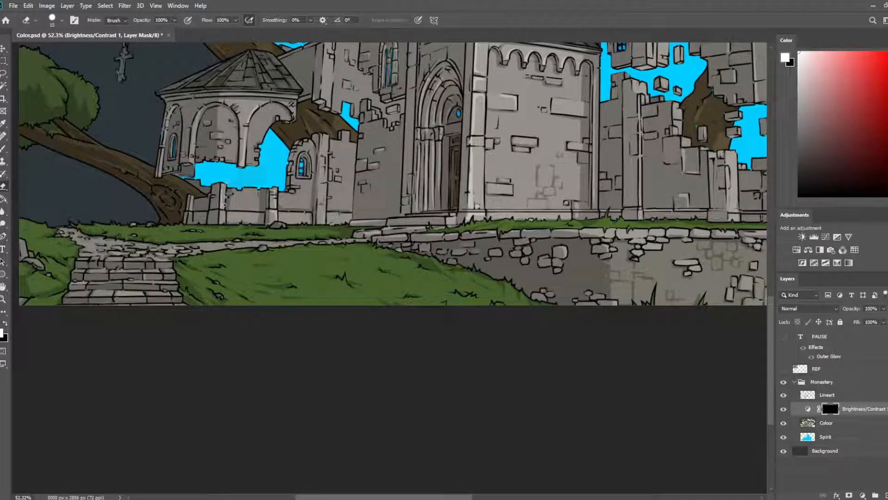
- Brighten the buttress edge beside the small arched window near the round chapel on the mask and trim the highlight
mouse_move(323, 97)
left_mouse_down()
mouse_move(293, 208)
mouse_move(294, 165)
left_mouse_up()
key("b")
key("e")
key("b")
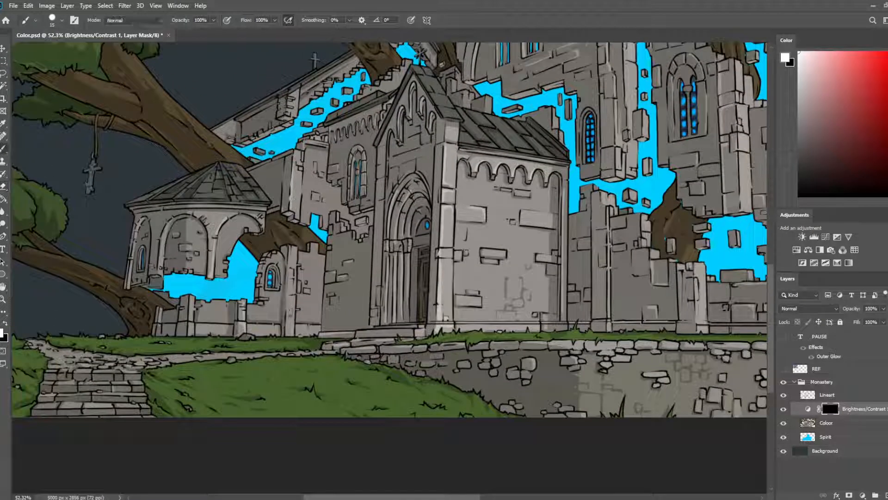
left_click_drag(287, 335, 289, 283)
key("e")
left_click_drag(323, 175, 314, 281)
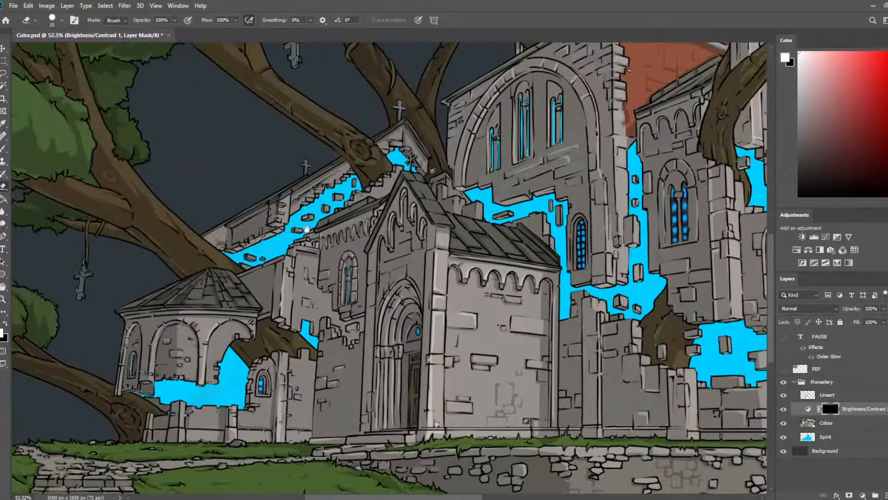
- Brush and trim mask highlights along the stonework and roof edge of the long nave behind the porch
key("b")
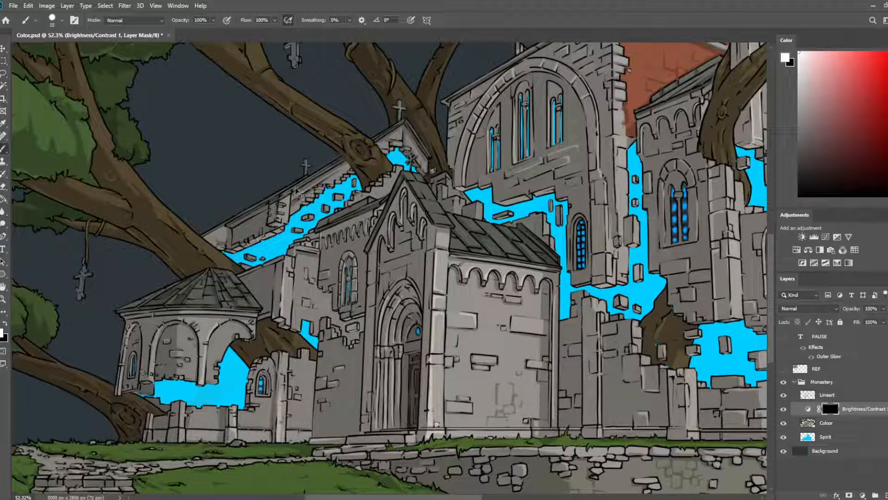
key("e")
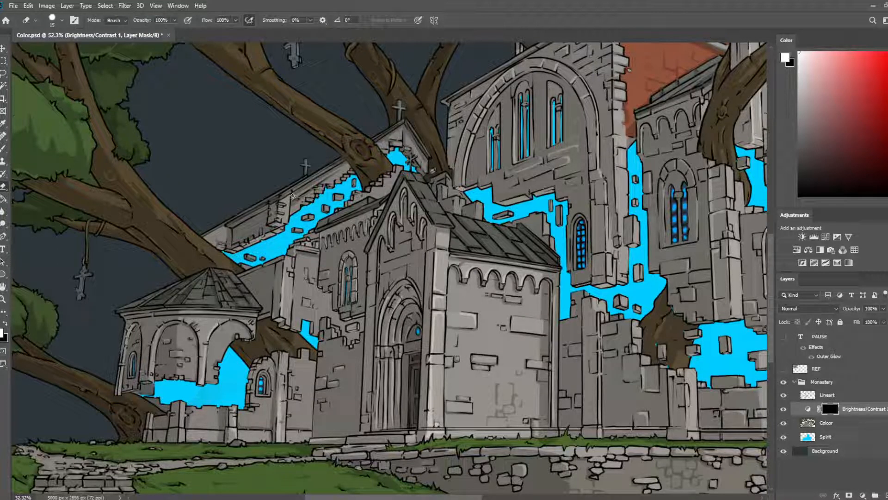
key("b")
key("e")
key("b")
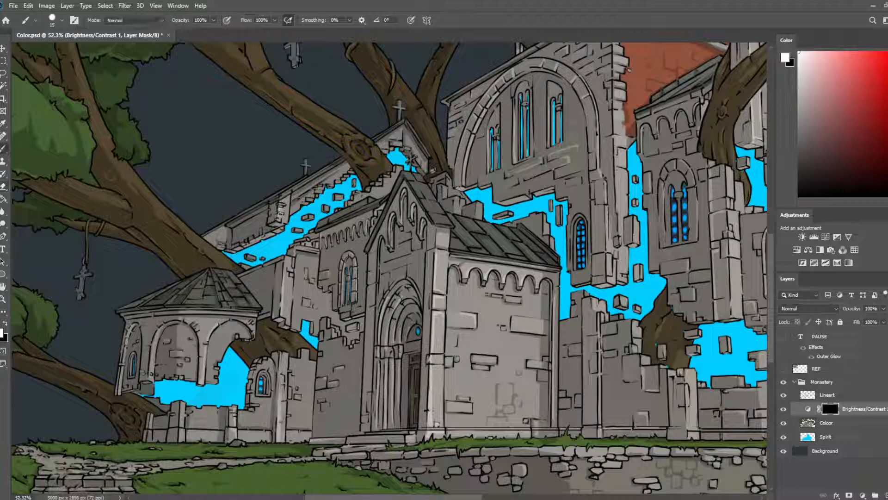
key("e")
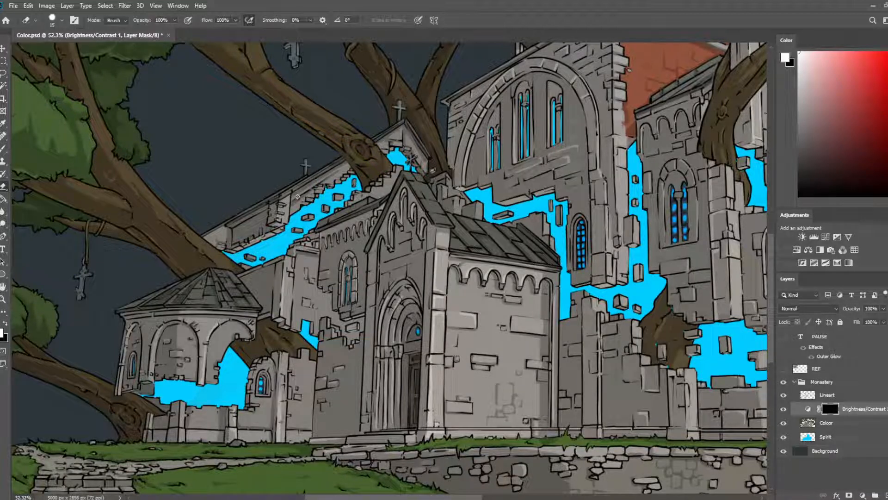
- Paint and trim a mask highlight down the lower buttress at the right corner of the large arched facade
left_click_drag(298, 189, 197, 244)
key("b")
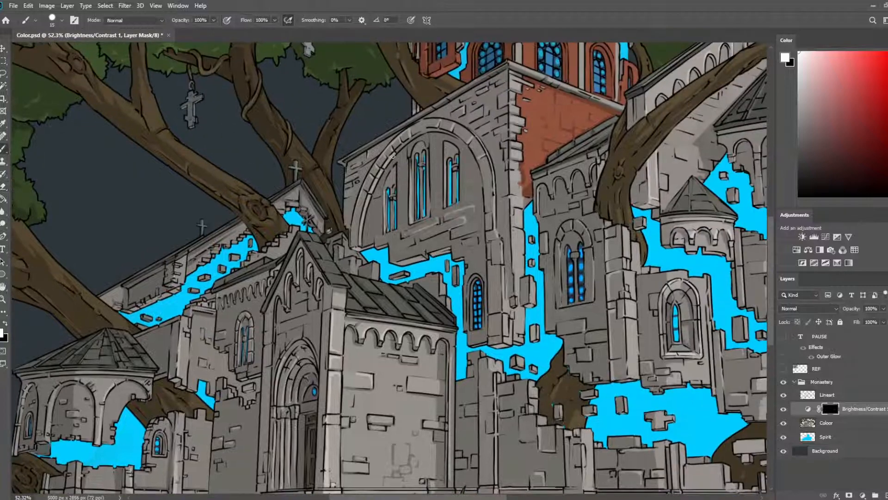
left_click_drag(554, 259, 475, 202)
left_click_drag(470, 152, 474, 178)
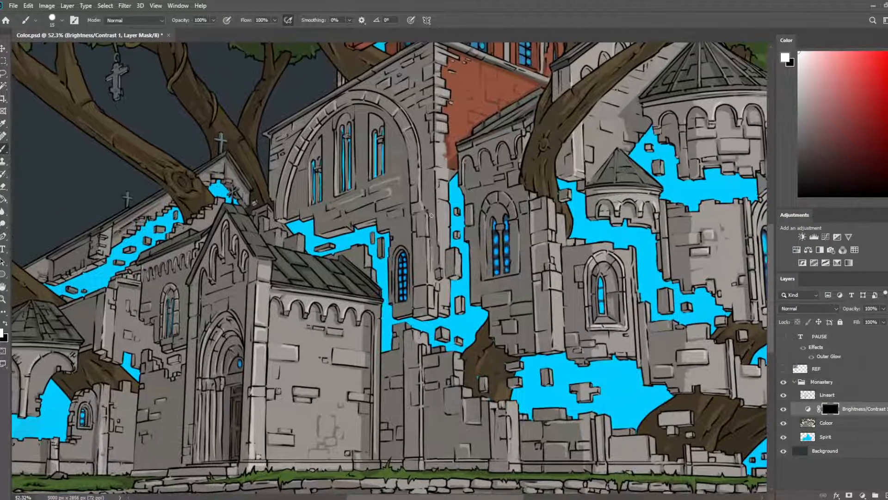
left_click_drag(426, 215, 432, 303)
key("e")
left_click_drag(431, 256, 433, 316)
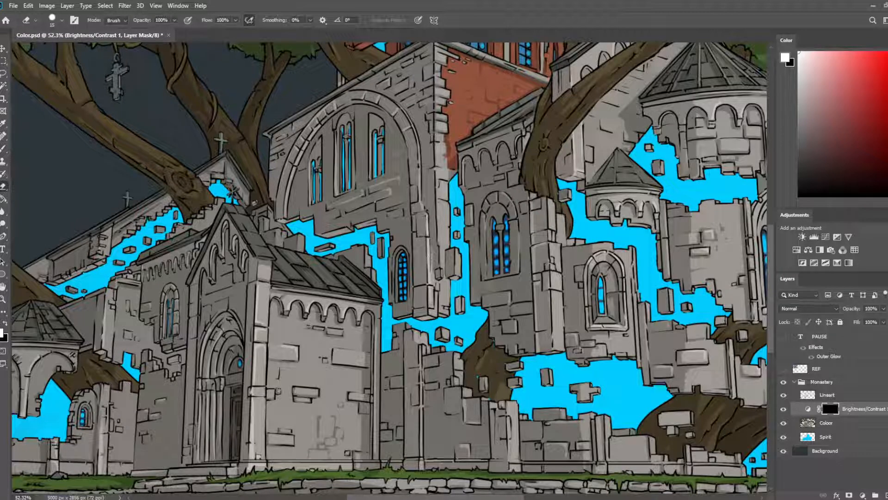
- Extend the mask highlight up the facade's corner buttress edge and erase the excess along it
key("b")
left_click_drag(440, 198, 441, 243)
key("e")
mouse_move(444, 84)
left_mouse_down()
mouse_move(442, 234)
mouse_move(447, 217)
left_mouse_up()
key("b")
key("e")
key("b")
key("e")
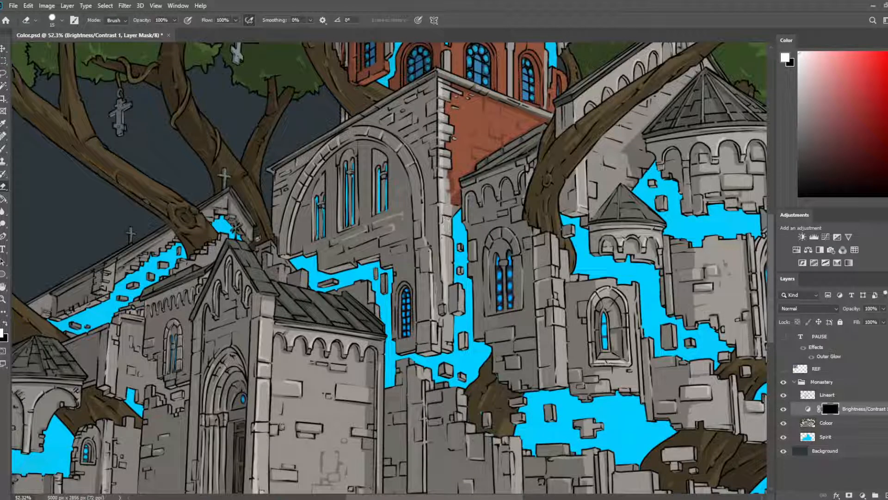
left_click_drag(446, 268, 446, 288)
left_click_drag(444, 234, 445, 277)
- Brush and clean up mask highlights on the corner stones between the large facade and the red brick wall
key("b")
mouse_move(447, 179)
left_mouse_down()
mouse_move(447, 187)
mouse_move(448, 161)
left_mouse_up()
key("e")
key("b")
key("e")
key("b")
key("e")
- Add and trim mask highlights on the protruding bricks and cornice of the red wall below the dome
mouse_move(472, 149)
left_mouse_down()
mouse_move(484, 152)
mouse_move(499, 134)
left_mouse_up()
key("b")
key("e")
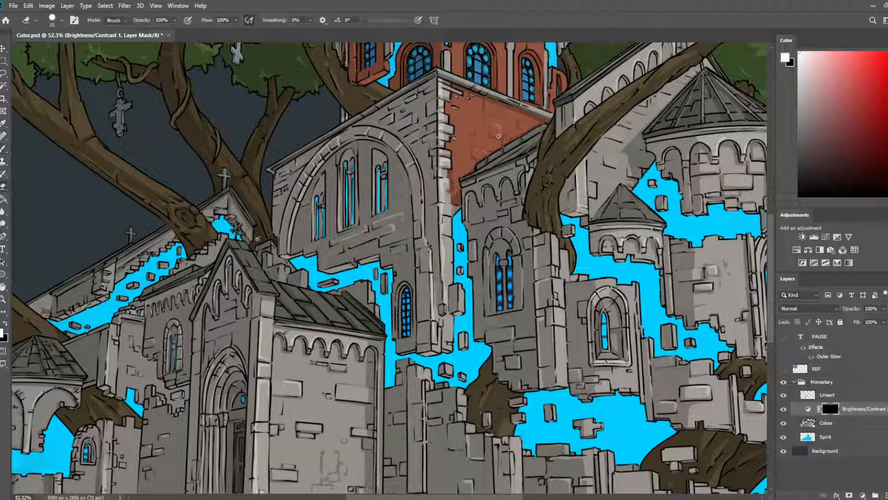
key("b")
left_click_drag(487, 104, 498, 107)
key("e")
- Touch up the mask highlight beside the pillar right of the drum's central window and undo the last erasing stroke
left_click_drag(492, 172, 439, 313)
key("b")
mouse_move(458, 236)
left_mouse_down()
mouse_move(453, 173)
mouse_move(455, 237)
left_mouse_up()
key("e")
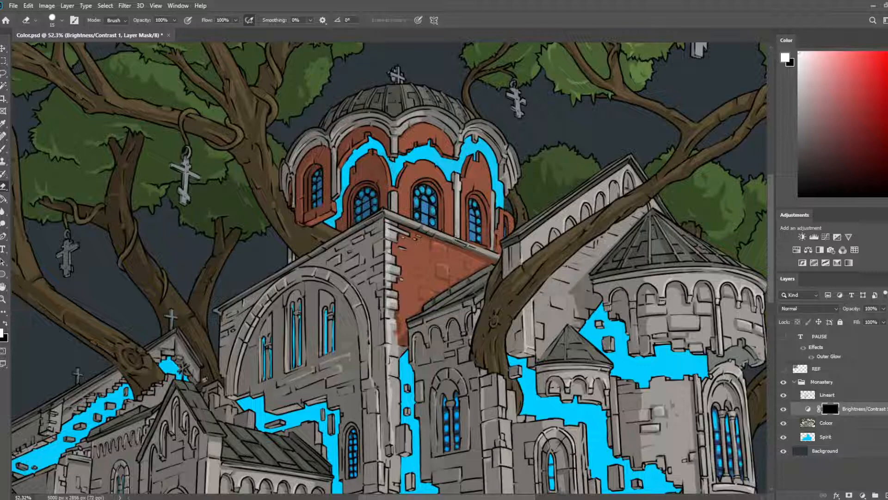
left_click_drag(457, 174, 455, 227)
key("ctrl+z")
- Brush and trim a mask highlight down the red wall edge beside the drum's rightmost large arched window
key("b")
left_click_drag(493, 190, 492, 242)
key("e")
left_click_drag(490, 209, 489, 242)
key("b")
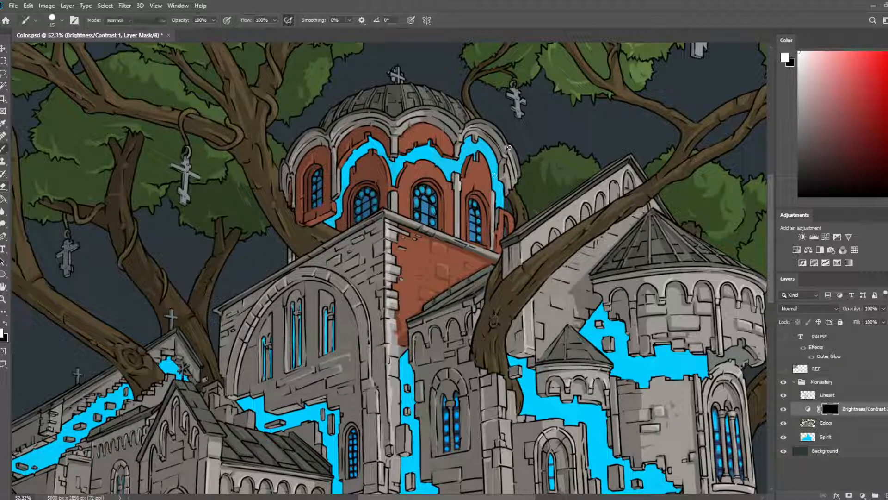
key("e")
key("b")
left_click_drag(491, 194, 490, 246)
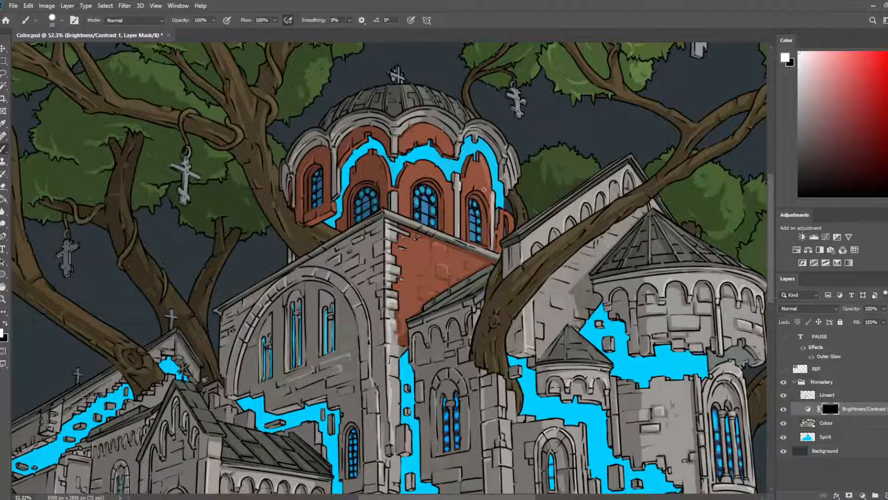
- Highlight the curved red edge above the drum's central arched window on the mask
key("e")
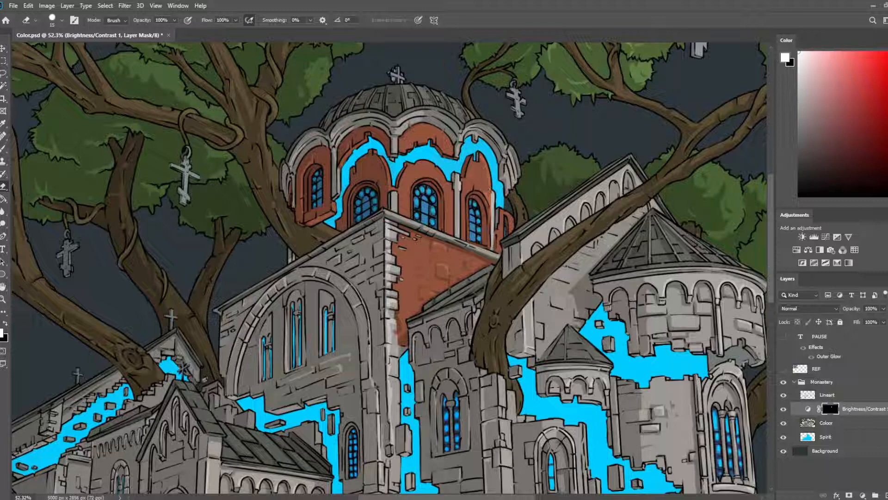
key("b")
left_click_drag(443, 179, 421, 161)
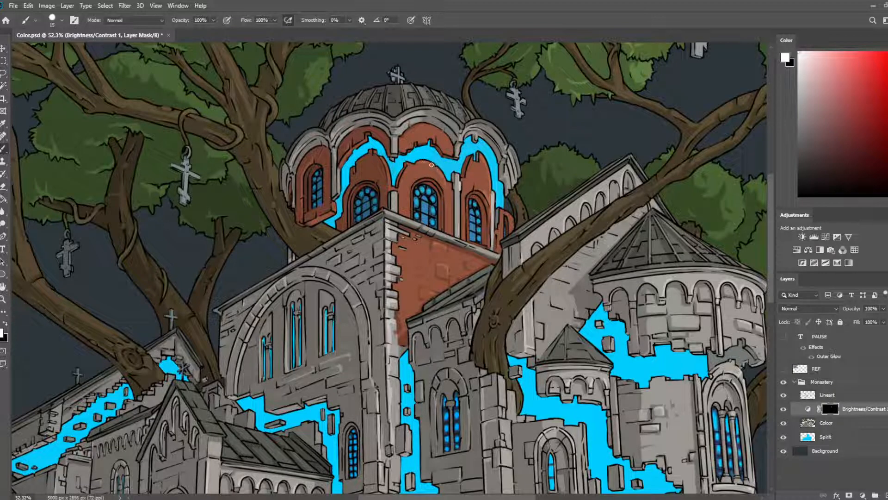
key("e")
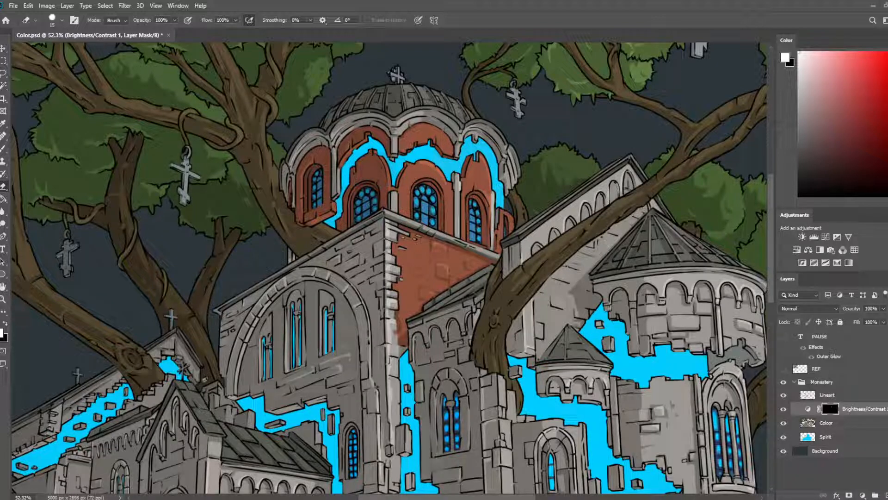
- Brush and trim mask highlights on the red drum sections around the central window and the arched window to its left
scroll(380, 200, "down", 3)
scroll(404, 144, "up", 5)
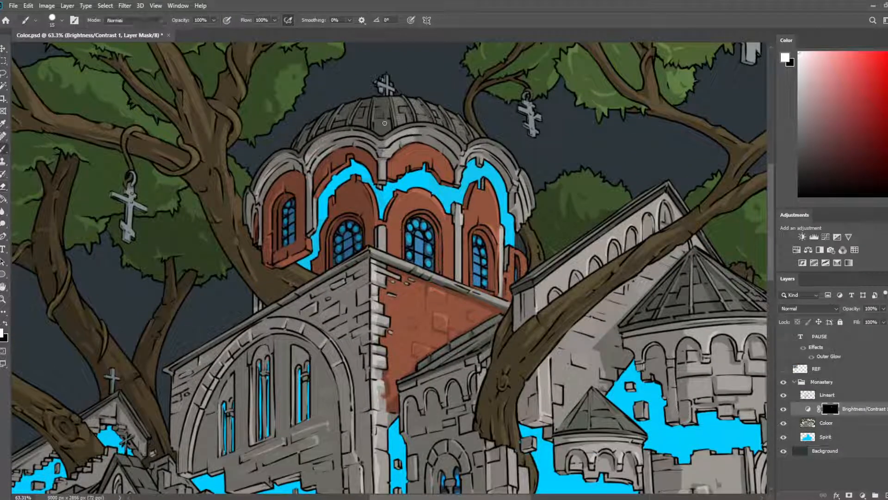
key("b")
key("e")
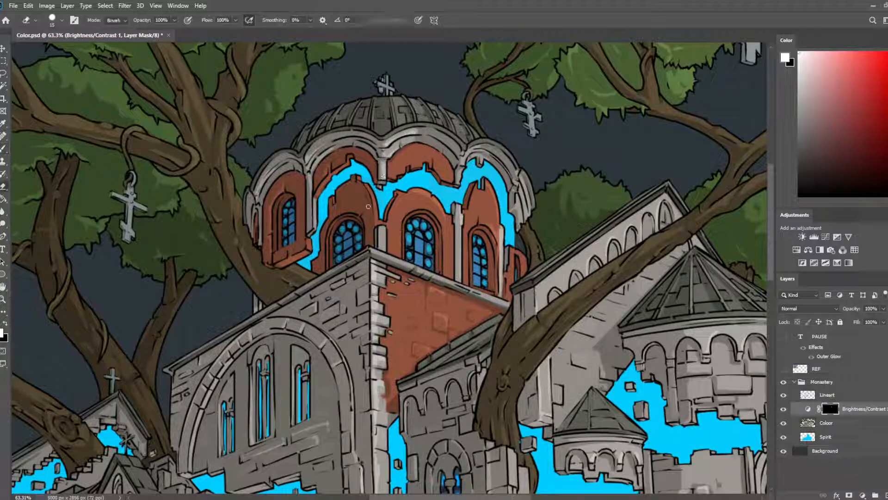
key("b")
key("e")
key("b")
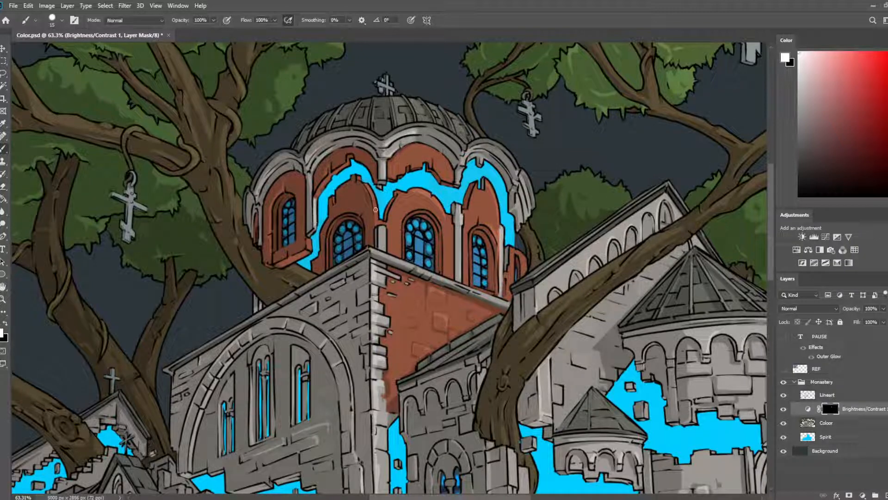
left_click_drag(368, 186, 377, 221)
key("e")
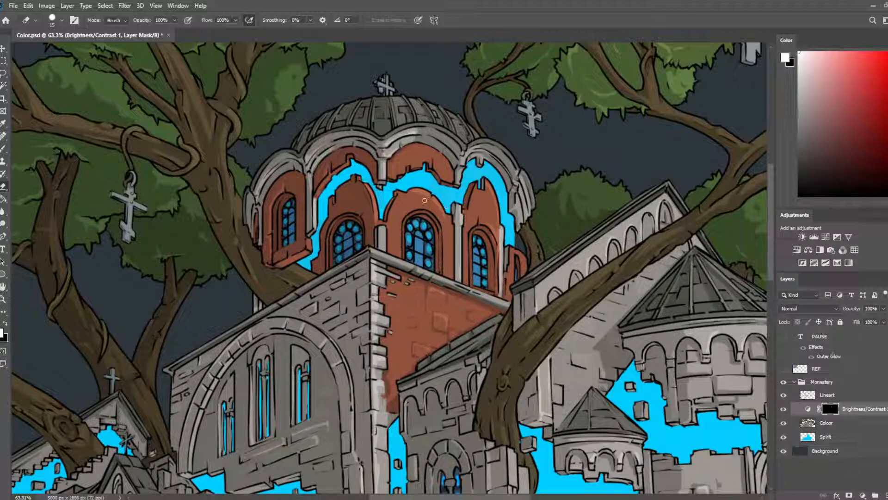
key("b")
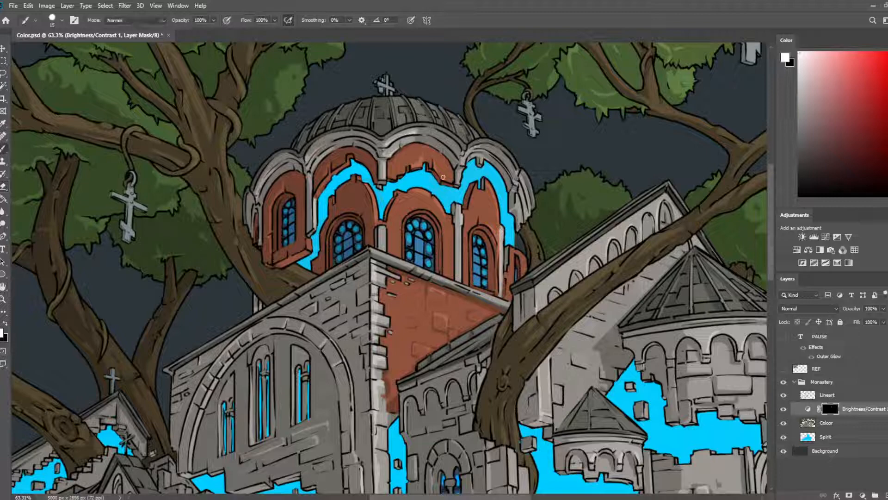
key("e")
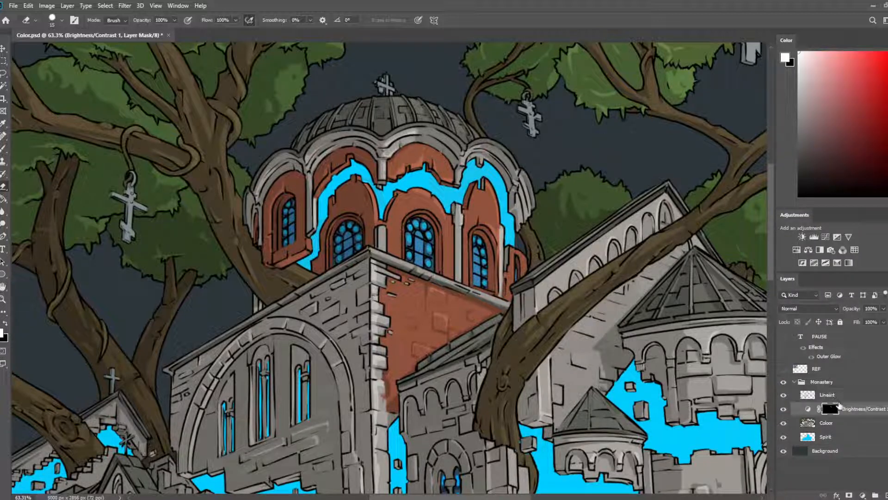
- On the Colour layer, touch up the tree trunk behind the low ruined wall with browns sampled from the trunk
left_click_drag(549, 350, 560, 74)
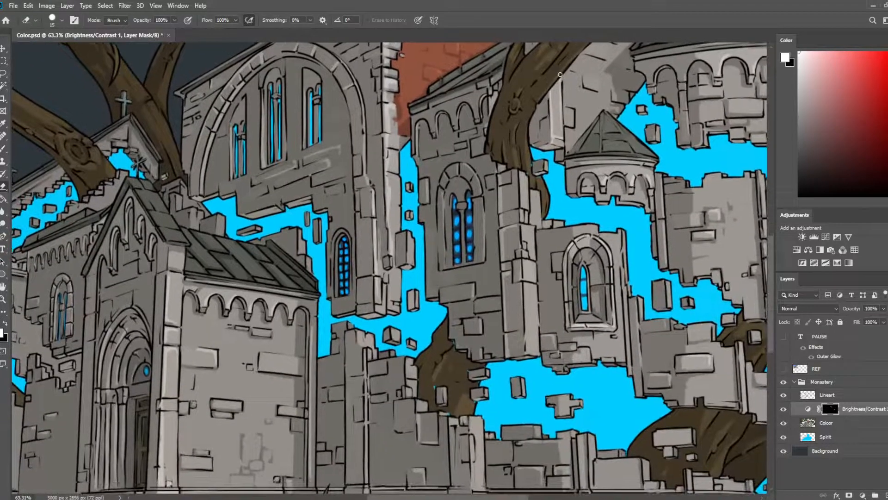
left_click(845, 427)
key("i")
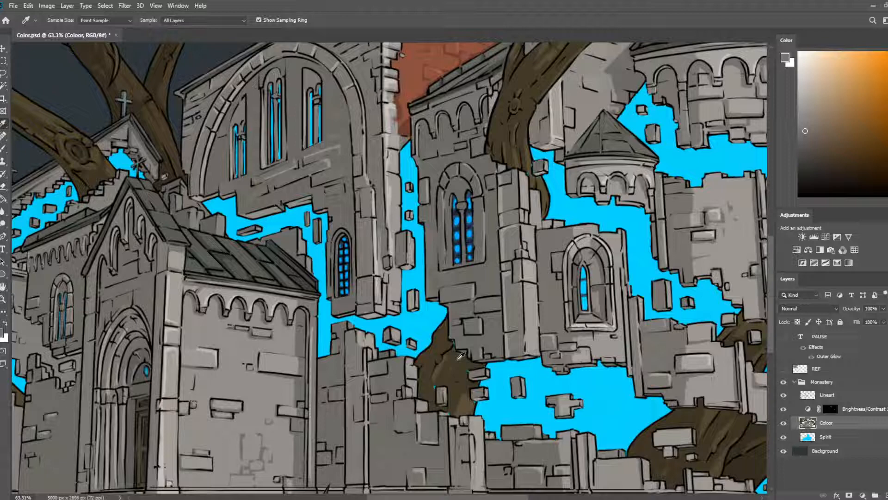
left_click(453, 390)
key("b")
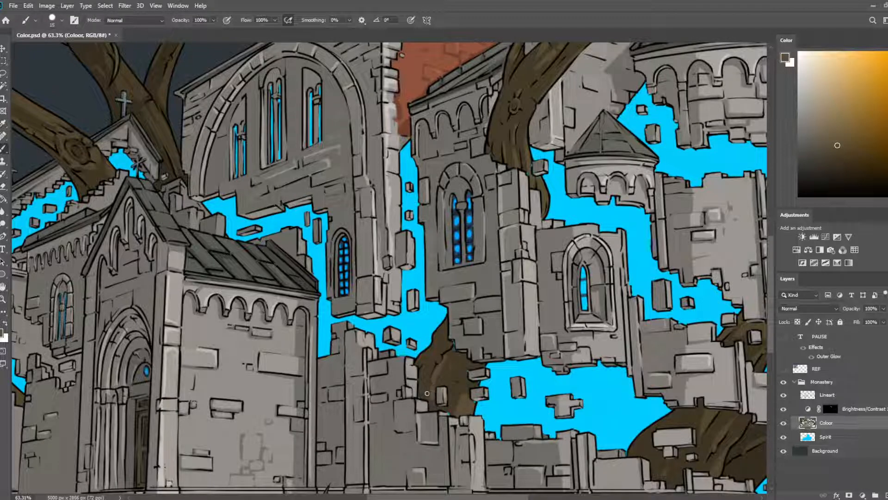
left_click(443, 379, "alt")
left_click(470, 407, "alt")
left_click(468, 377, "alt")
left_click(440, 334, "alt")
- Touch up the trunk behind the chapel buttress on the Colour layer using browns sampled from it
left_click_drag(562, 268, 478, 337)
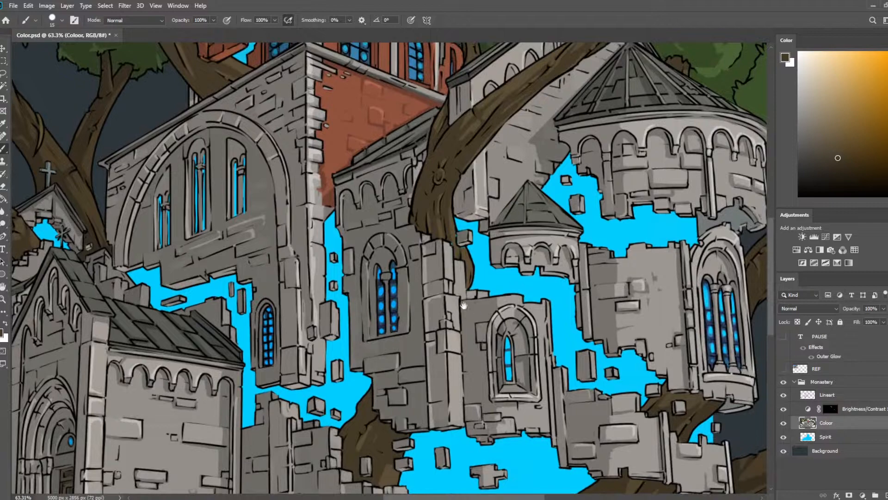
left_click(449, 231, "alt")
left_click(460, 249, "alt")
- Look over the whole monastery, from the ruined walls and tree roots up to the dome, for remaining colour flaws
left_click_drag(500, 207, 425, 276)
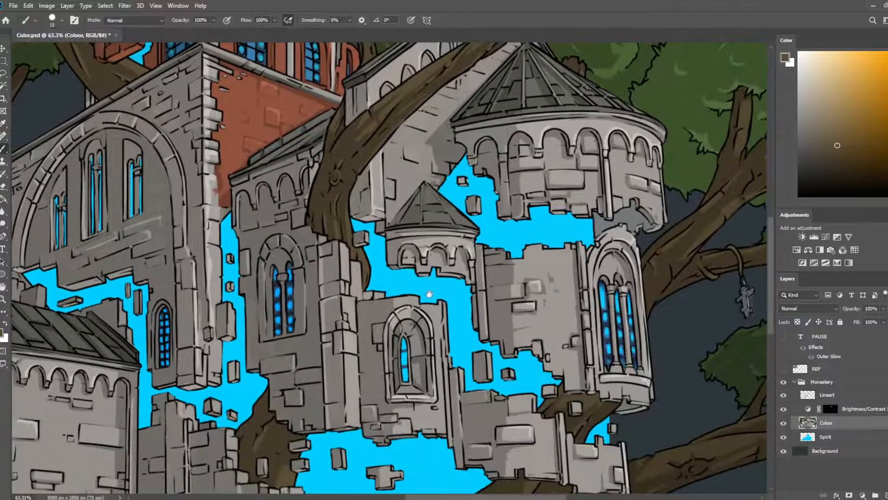
left_click_drag(442, 318, 490, 202)
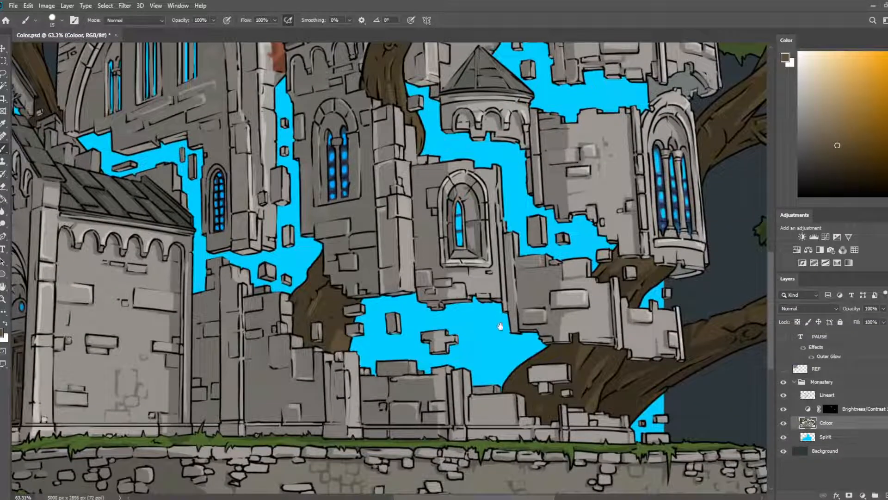
left_click_drag(365, 320, 449, 303)
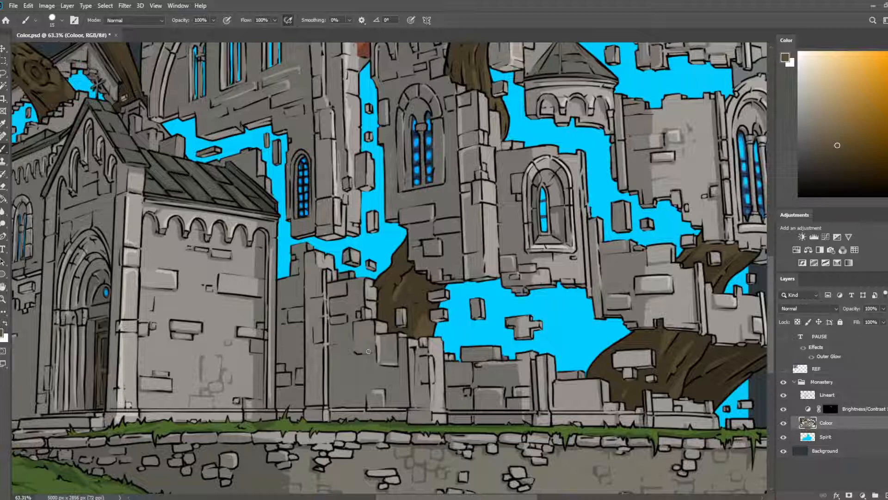
key("ctrl+0")
scroll(358, 271, "up", 2)
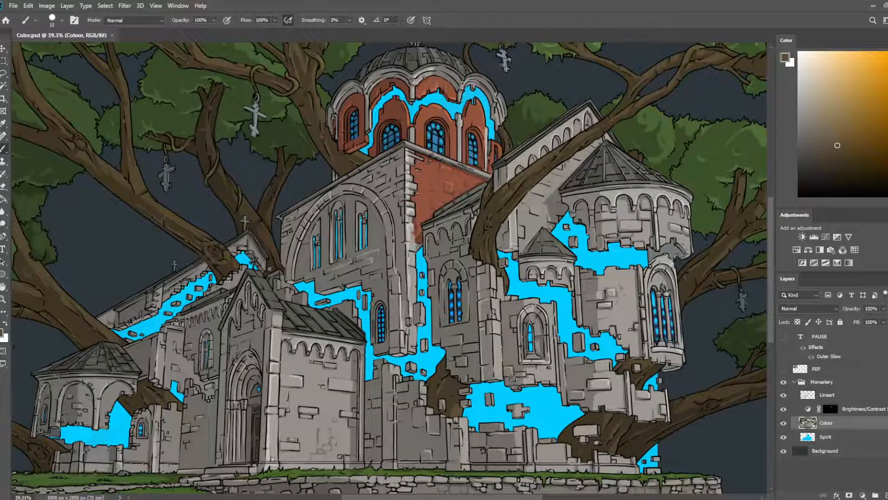
left_click_drag(254, 283, 293, 172)
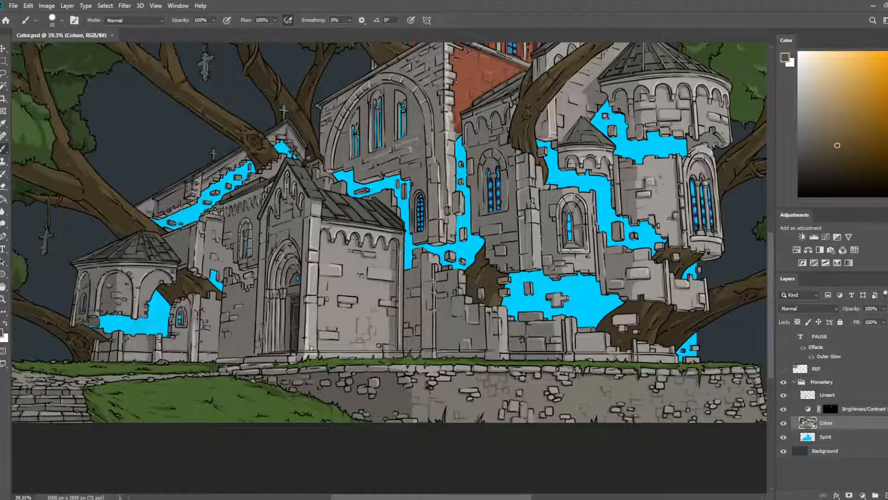
left_click_drag(602, 176, 510, 337)
left_click_drag(519, 202, 497, 237)
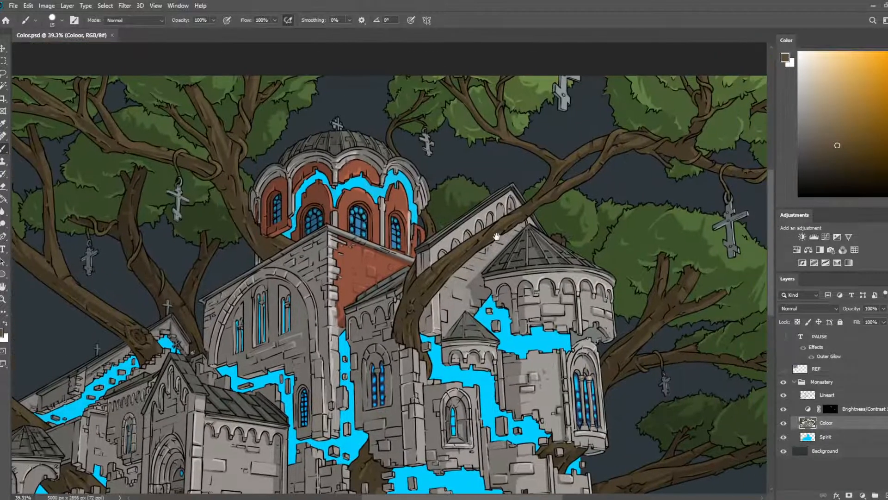
scroll(517, 246, "up", 2)
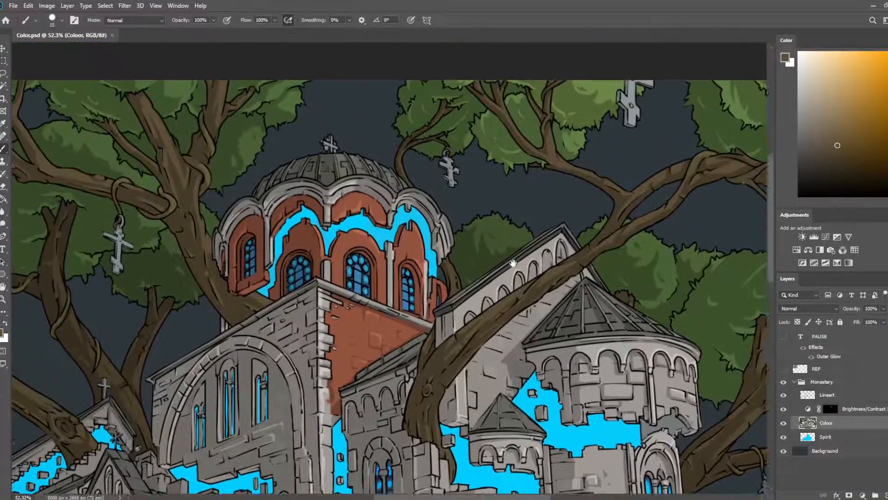
scroll(369, 144, "up", 3)
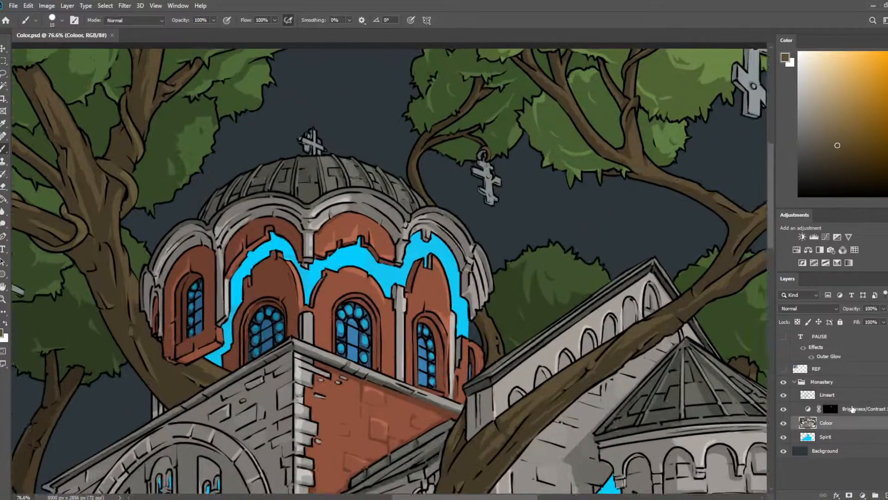
- On the Brightness/Contrast mask, brush and trim highlights on the hanging crosses between the dome and the tree branches to its right
left_click(852, 408)
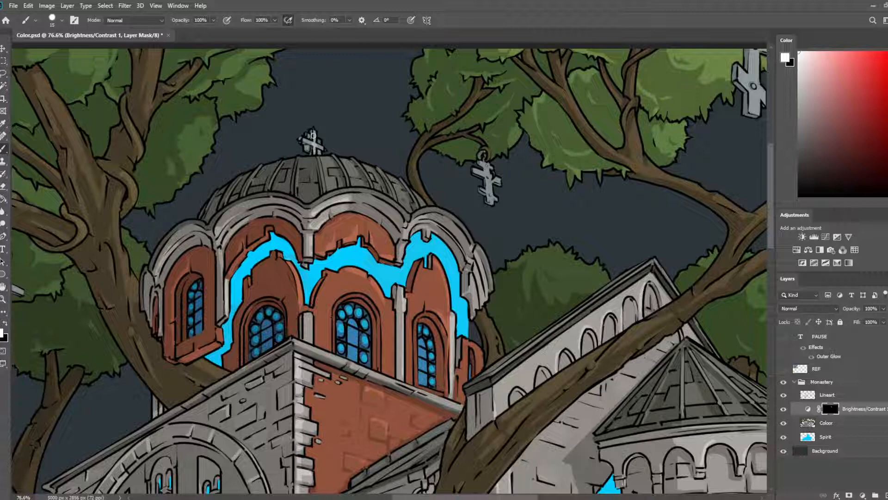
key("e")
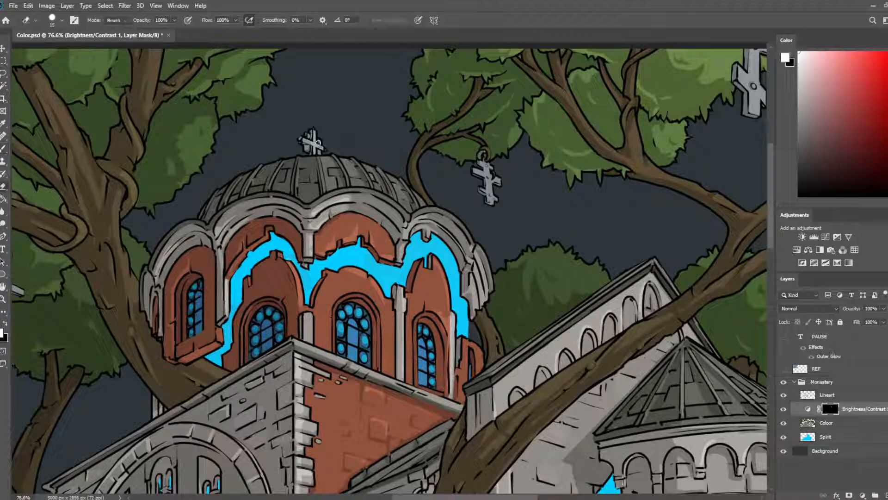
key("b")
left_click_drag(601, 208, 413, 237)
key("e")
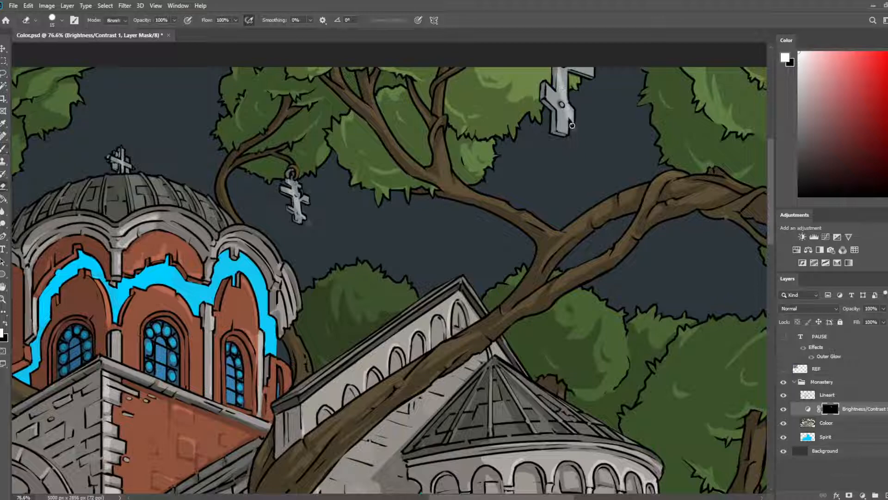
left_click_drag(572, 125, 625, 201)
left_click_drag(731, 417, 612, 117)
mouse_move(740, 69)
left_mouse_down()
mouse_move(529, 121)
mouse_move(527, 140)
left_mouse_up()
- Brush and trim mask highlights along the edges of the large hanging cross near the illustration's far right
key("b")
left_click_drag(400, 170, 404, 200)
key("e")
key("b")
key("e")
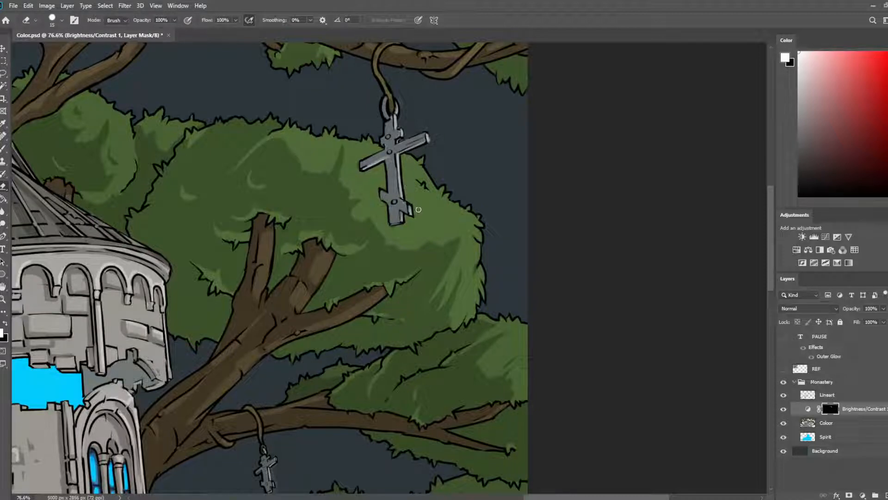
key("b")
left_click_drag(388, 137, 393, 152)
key("e")
key("b")
key("e")
- Brush a mask highlight on the foliage edge beside the large hanging cross and save the file
mouse_move(190, 363)
left_mouse_down()
mouse_move(472, 159)
mouse_move(529, 70)
mouse_move(535, 169)
mouse_move(461, 67)
left_mouse_up()
key("b")
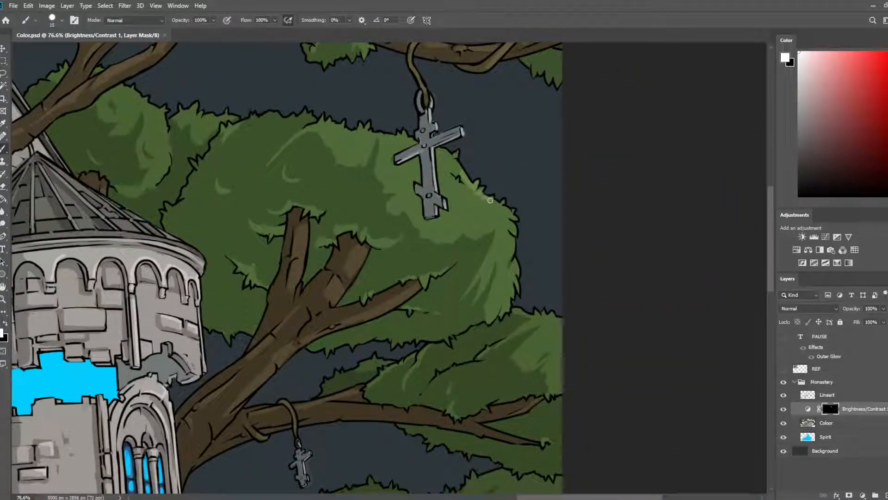
left_click_drag(492, 199, 504, 209)
scroll(532, 200, "down", 12)
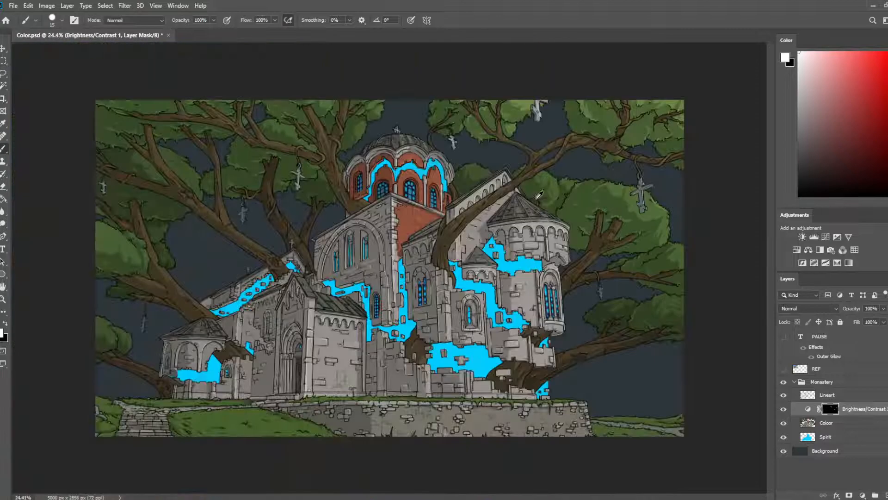
key("ctrl+s")
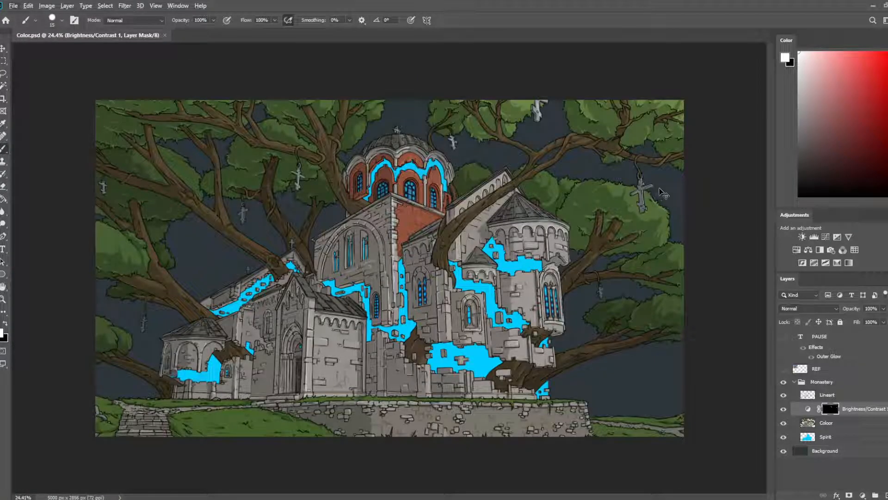
- Brush and trim mask highlights on the hanging crosses in the trees left of the dome, and save the file
scroll(224, 198, "up", 7)
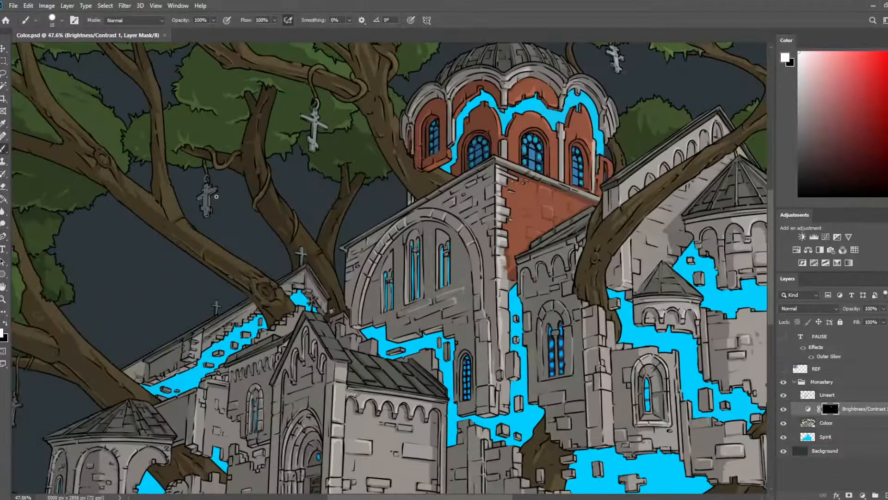
left_click(313, 127)
key("e")
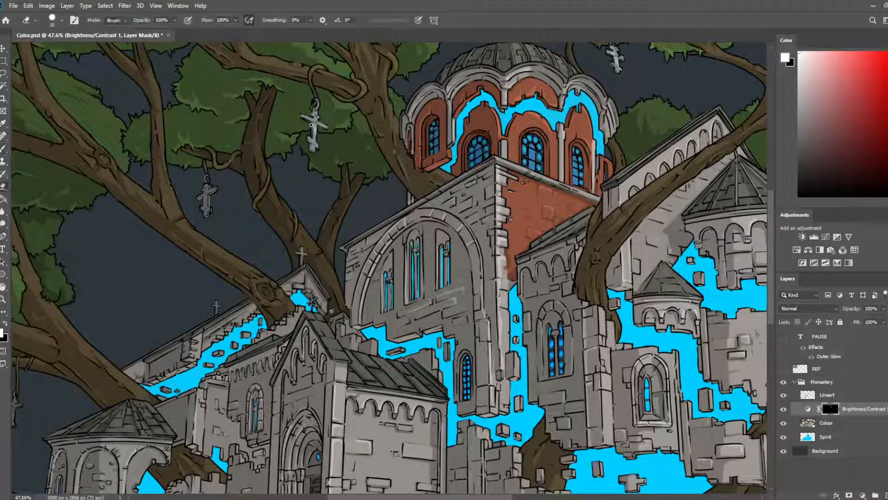
key("b")
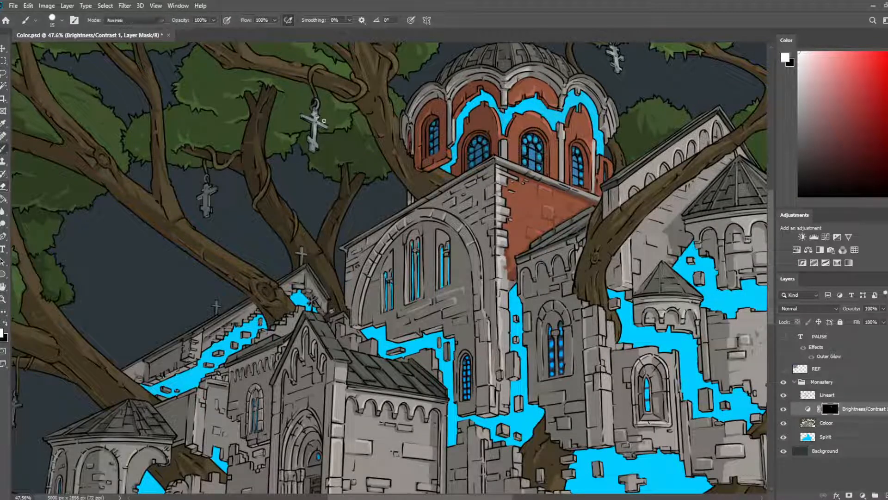
key("e")
key("b")
key("e")
key("b")
key("e")
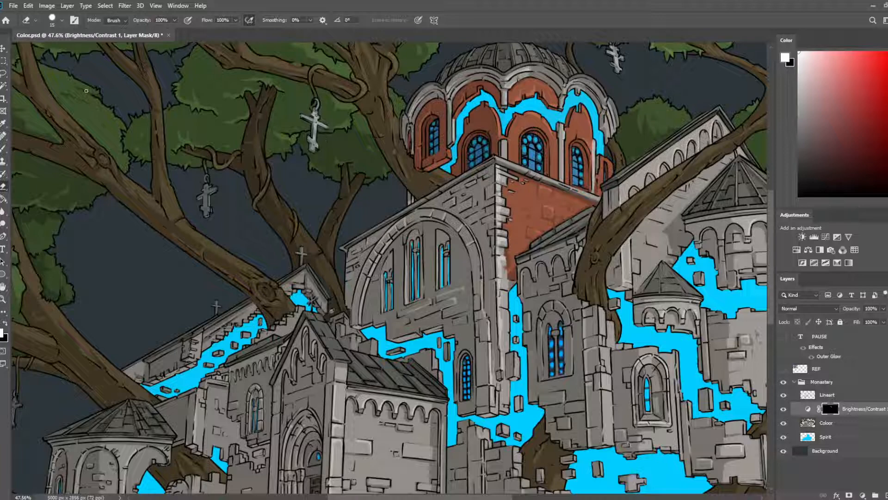
scroll(259, 269, "down", 6)
scroll(379, 247, "up", 3)
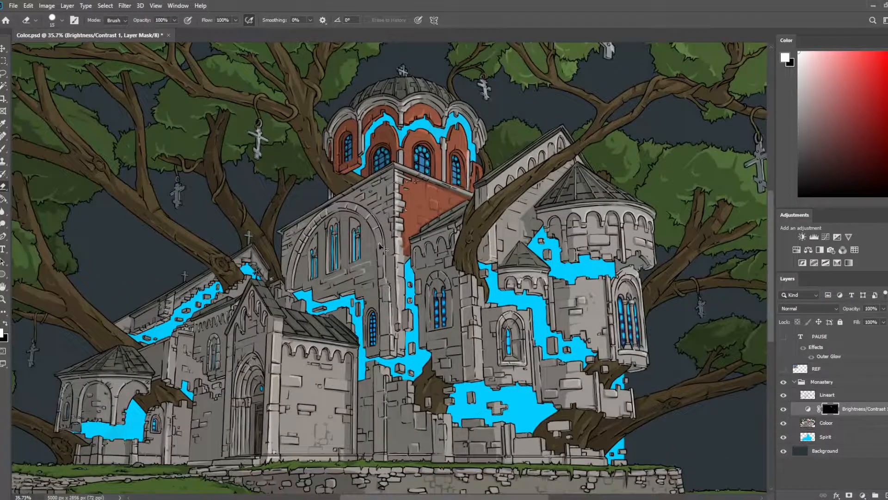
key("ctrl+s")
- Brush and trim mask highlights on the red dome drum and the bricks of the red wall below it
key("b")
left_click(464, 136)
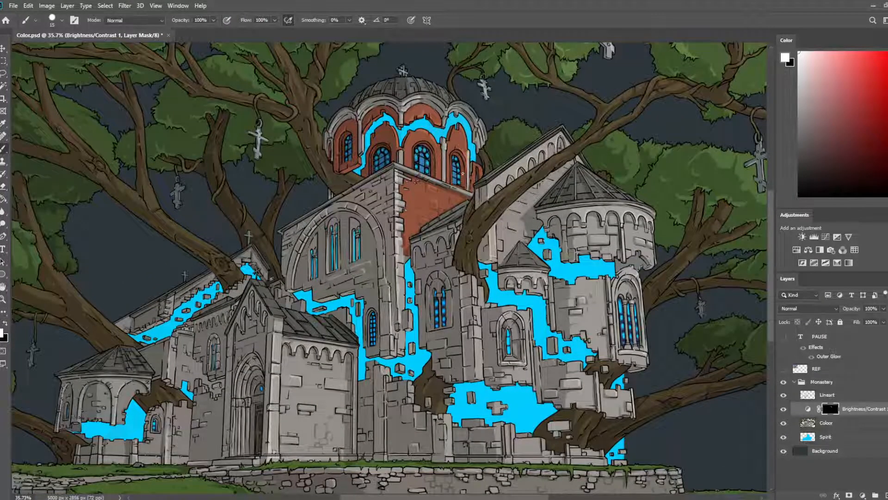
key("e")
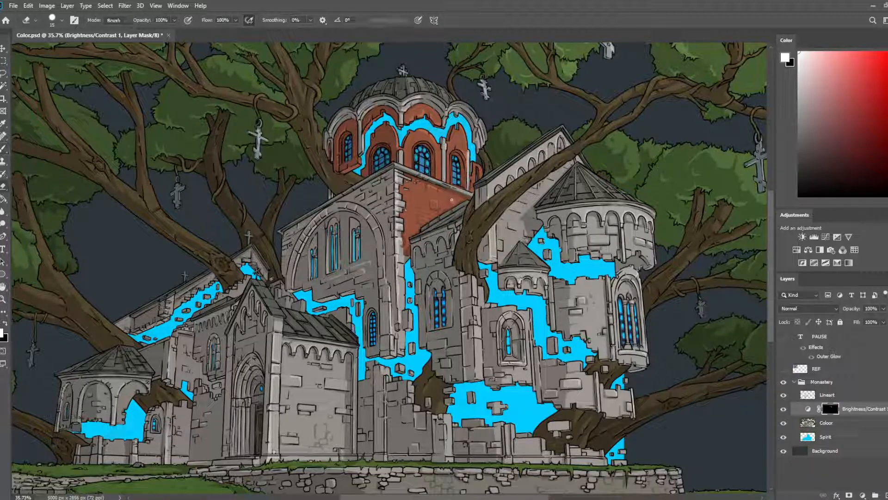
key("b")
key("e")
key("b")
key("e")
key("b")
key("e")
key("b")
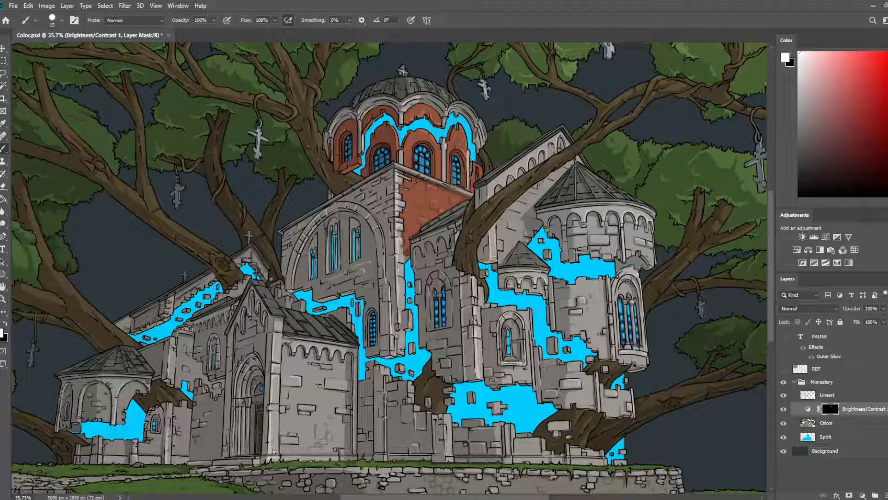
key("e")
key("b")
key("e")
key("b")
key("e")
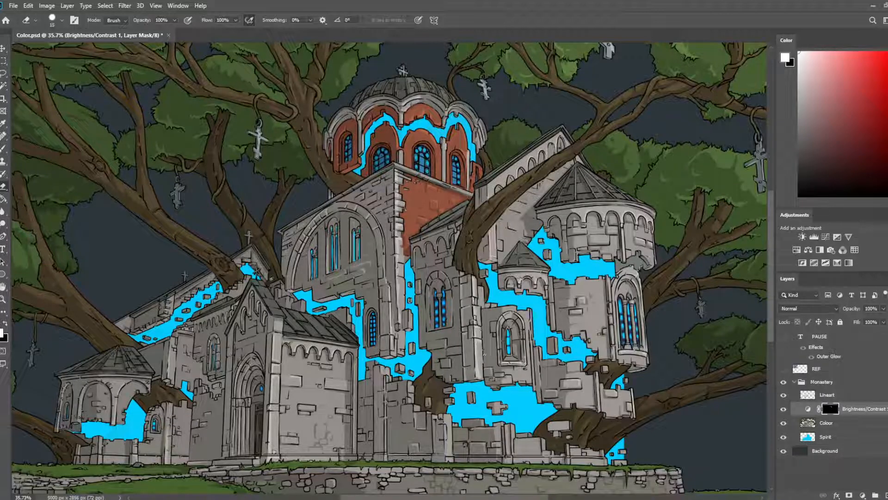
- Touch up mask highlights on the arcaded wall beside the overhanging branch and on the red wall, and save the file
left_click_drag(467, 302, 420, 208)
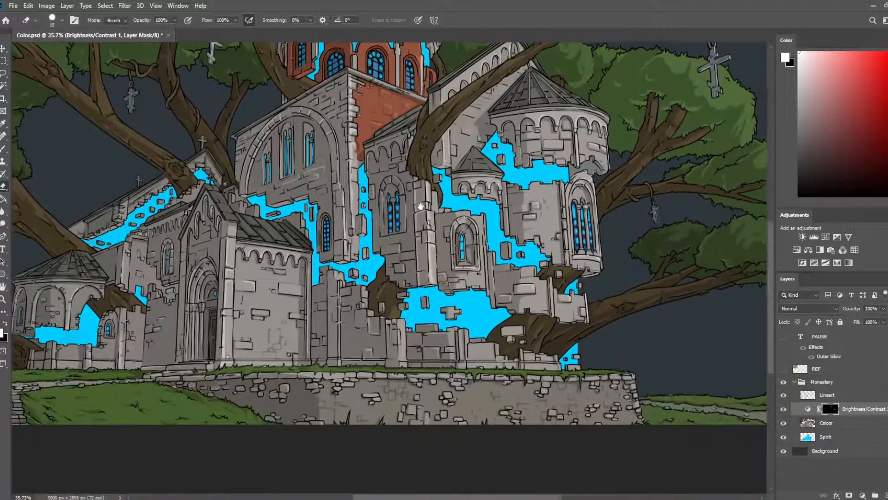
key("b")
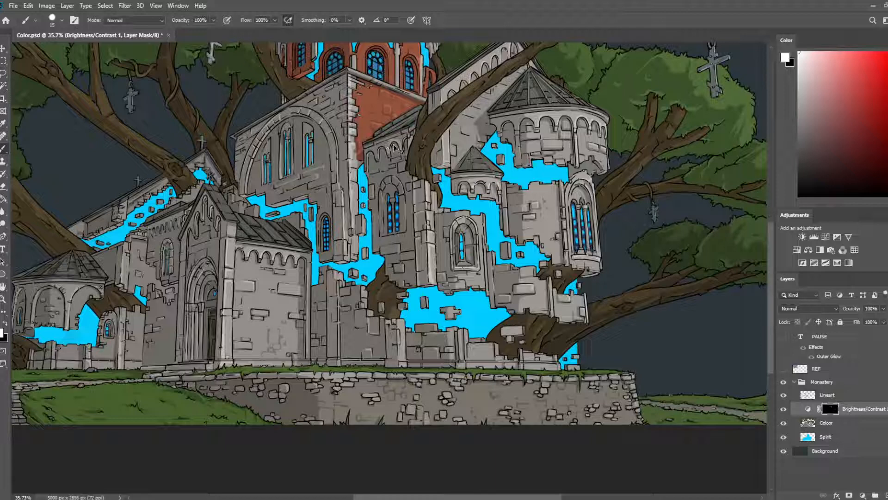
mouse_move(395, 148)
left_mouse_down()
mouse_move(407, 208)
mouse_move(391, 209)
left_mouse_up()
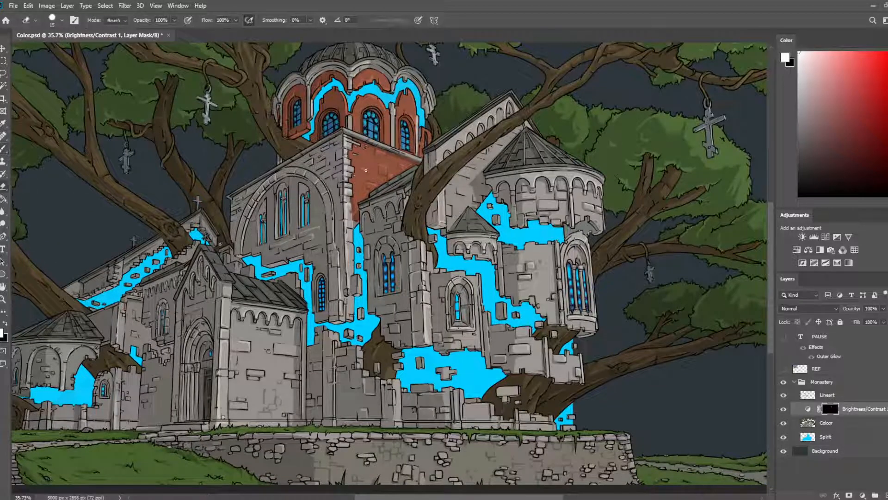
left_click_drag(407, 166, 398, 214)
key("ctrl+s")
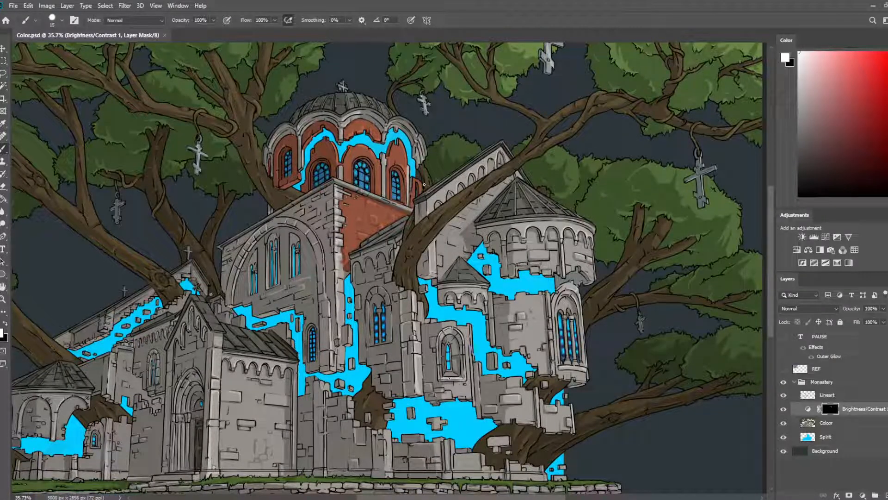
- Brush and trim mask highlights on the broken stonework near the tree roots below the round turret
left_click_drag(492, 282, 366, 198)
key("e")
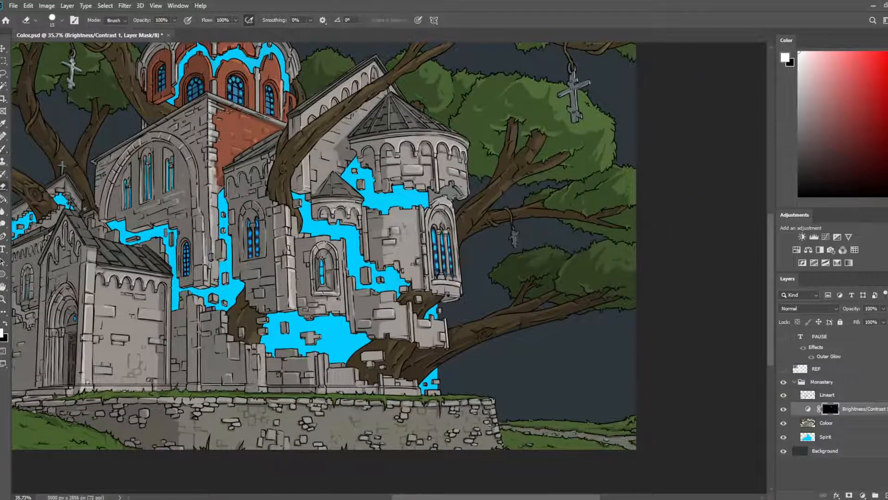
key("b")
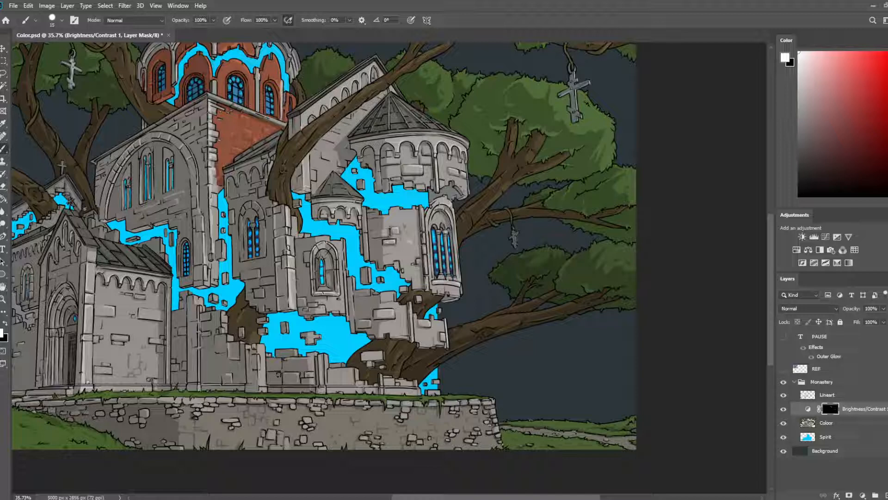
key("e")
key("b")
key("e")
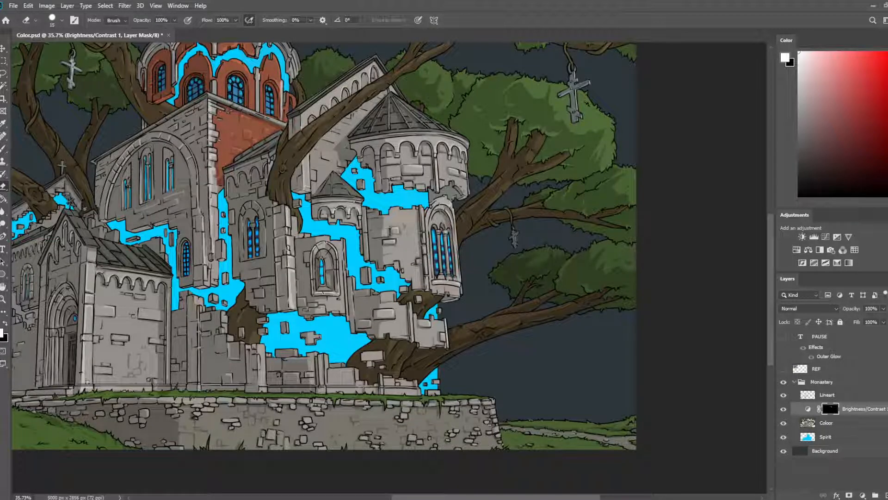
key("b")
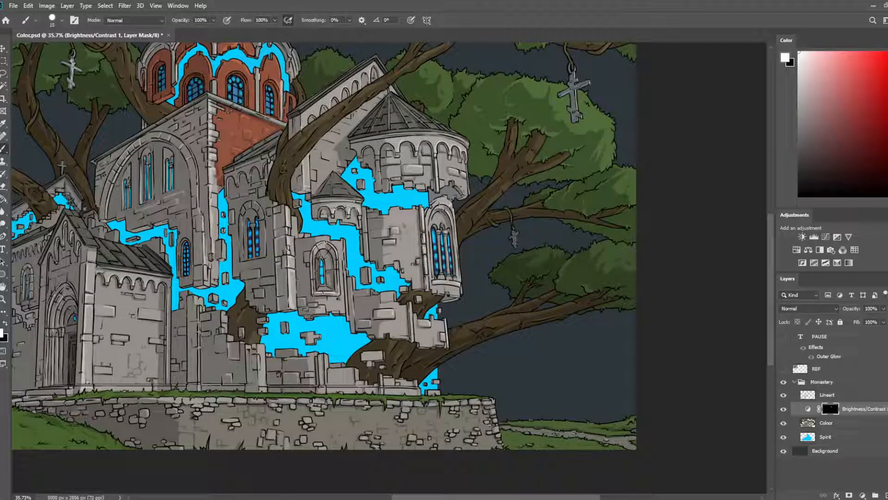
left_click_drag(409, 306, 414, 329)
- Brush and trim mask highlights on the pilasters of the low ruined wall below the large spirit-blue gap, and save the file
scroll(387, 244, "left", 5)
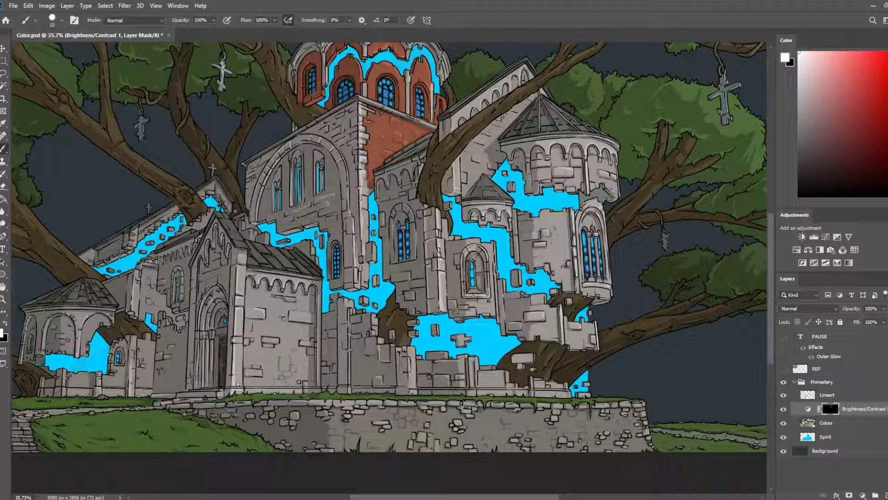
left_click_drag(477, 355, 478, 384)
key("e")
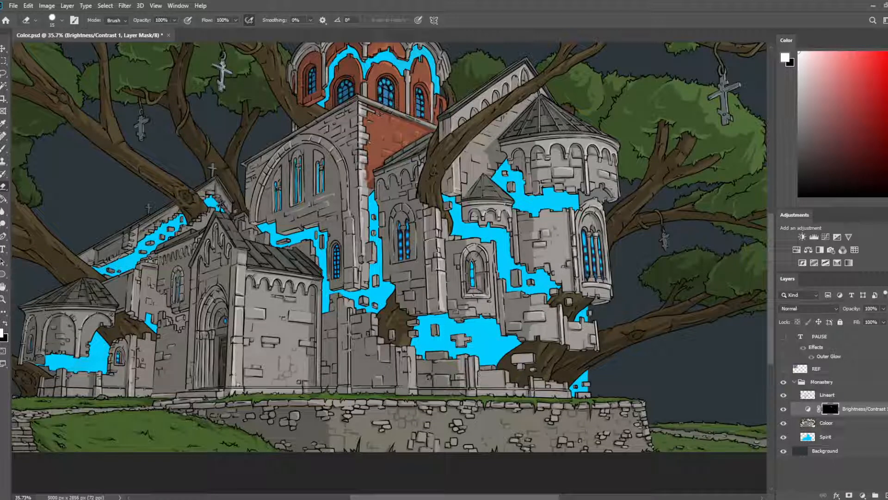
key("b")
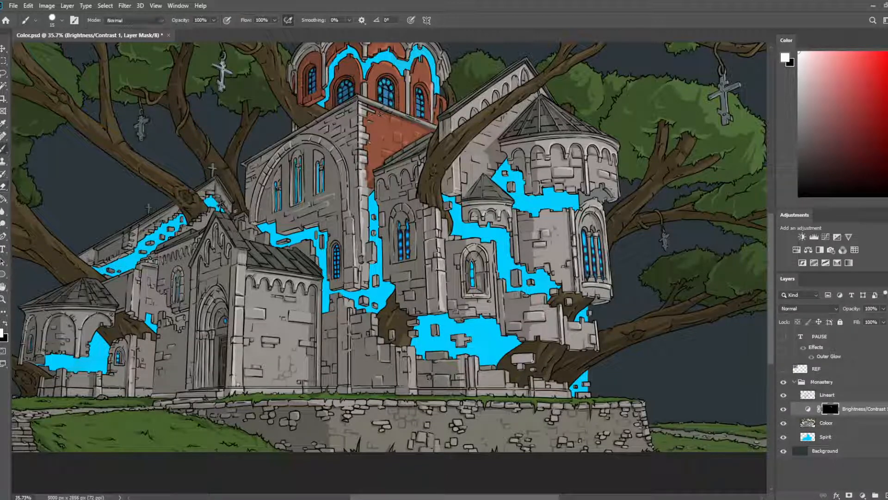
key("e")
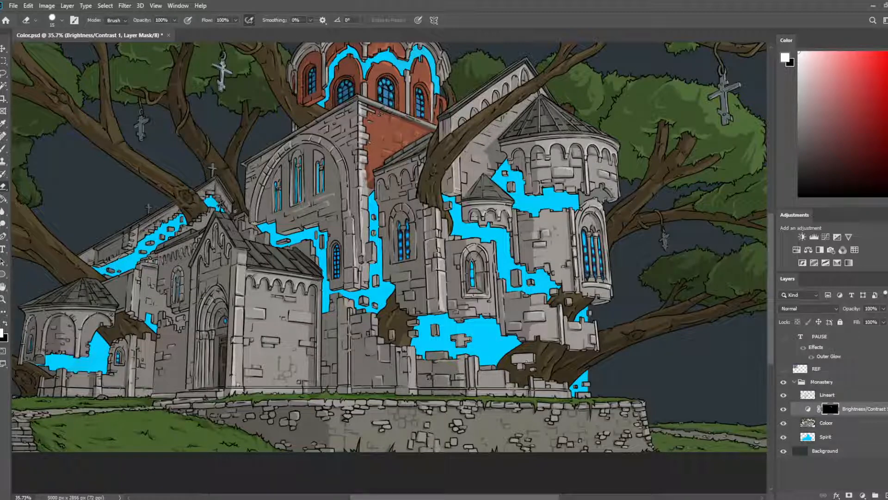
key("b")
key("e")
key("b")
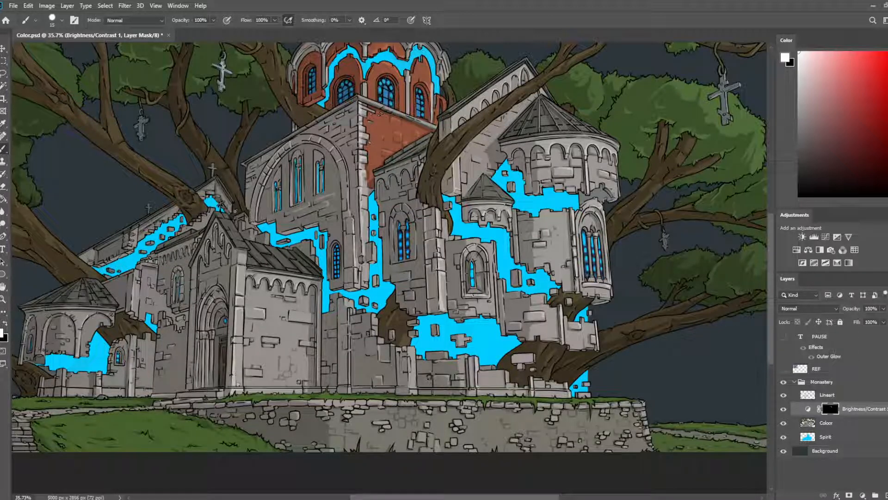
left_click_drag(411, 350, 411, 388)
key("e")
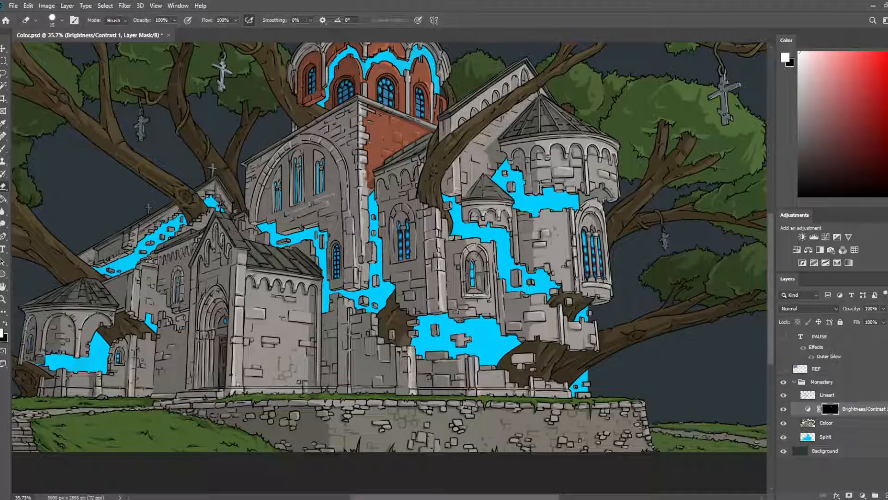
left_click_drag(411, 348, 411, 355)
scroll(411, 352, "down", 4)
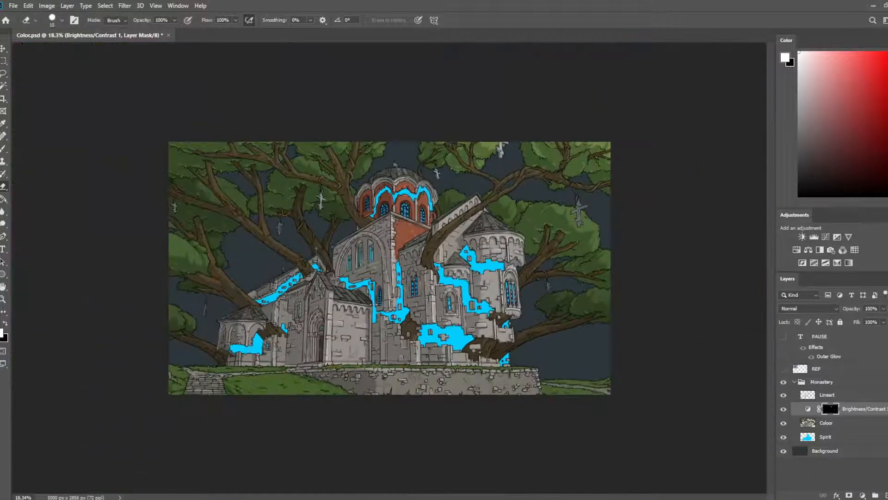
key("ctrl+s")
- Brush and trim mask highlights on the arcaded gable wall behind the overhanging branch
scroll(450, 237, "up", 5)
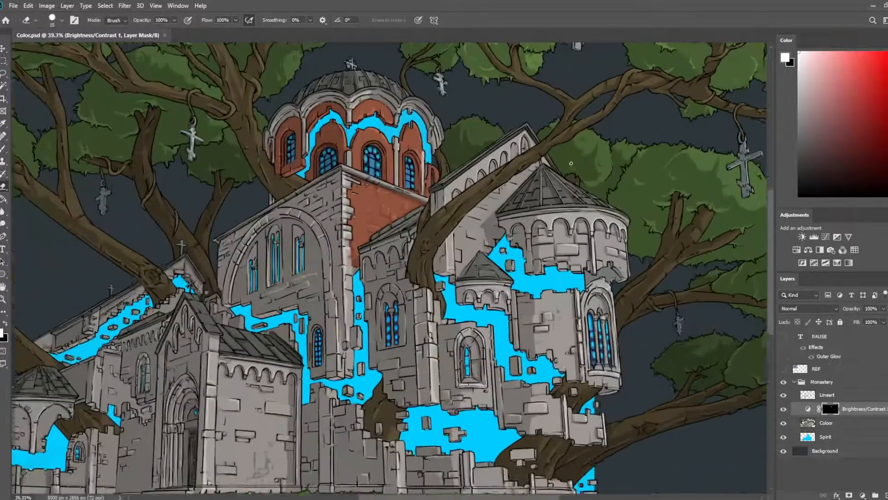
key("b")
left_click_drag(445, 246, 452, 249)
key("e")
key("b")
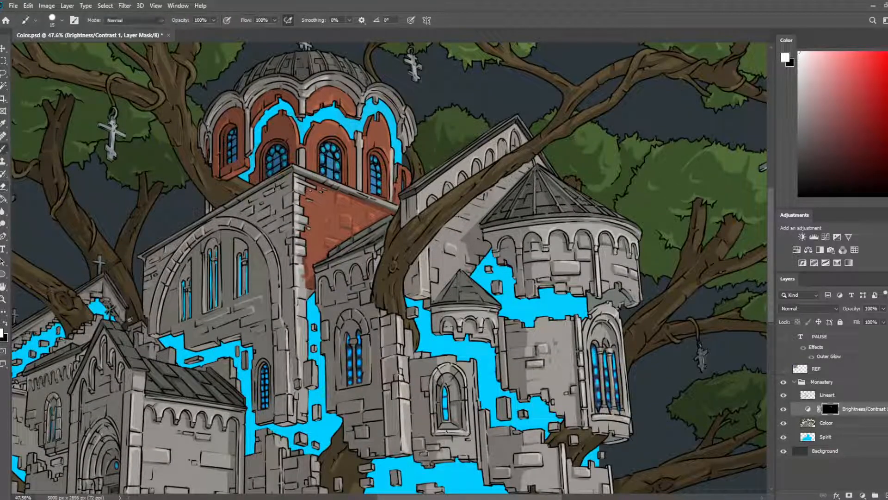
left_click_drag(440, 184, 439, 198)
key("e")
key("b")
key("e")
key("b")
key("e")
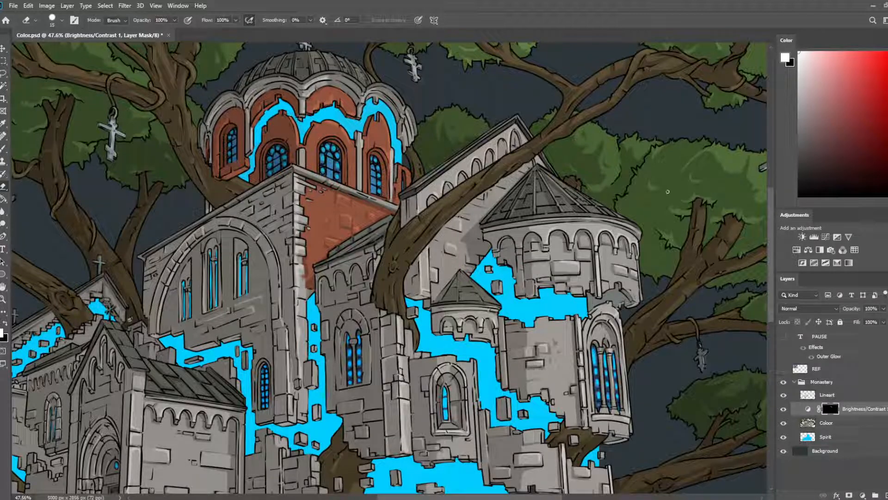
- Brush and trim mask highlights on the capping stones of the stone retaining wall near its corner by the path
left_click_drag(678, 299, 642, 98)
mouse_move(424, 403)
left_mouse_down()
mouse_move(613, 243)
mouse_move(461, 196)
mouse_move(315, 213)
left_mouse_up()
key("b")
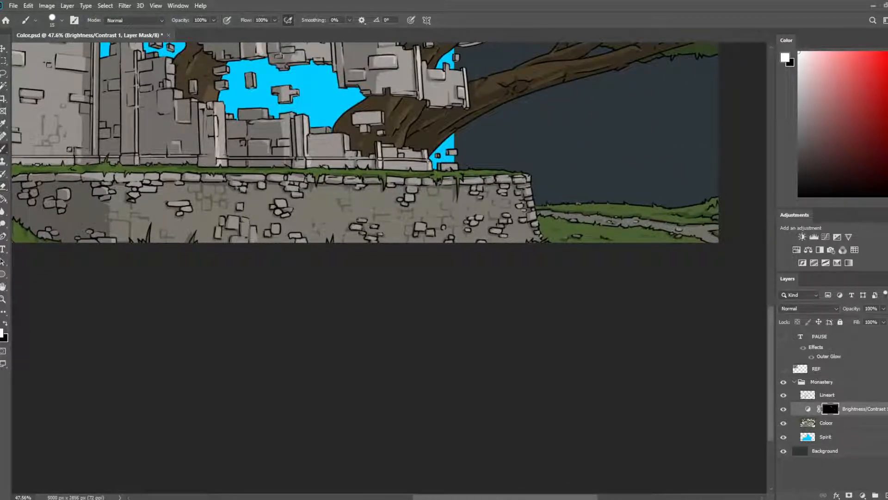
key("e")
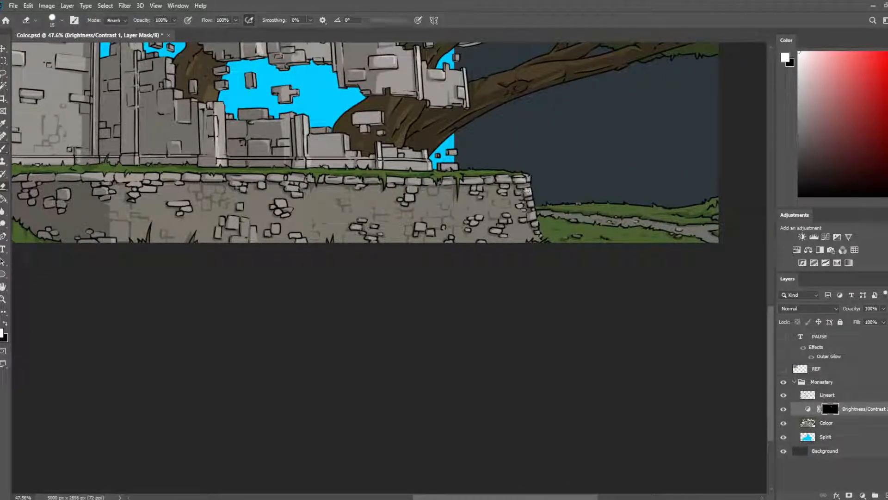
key("b")
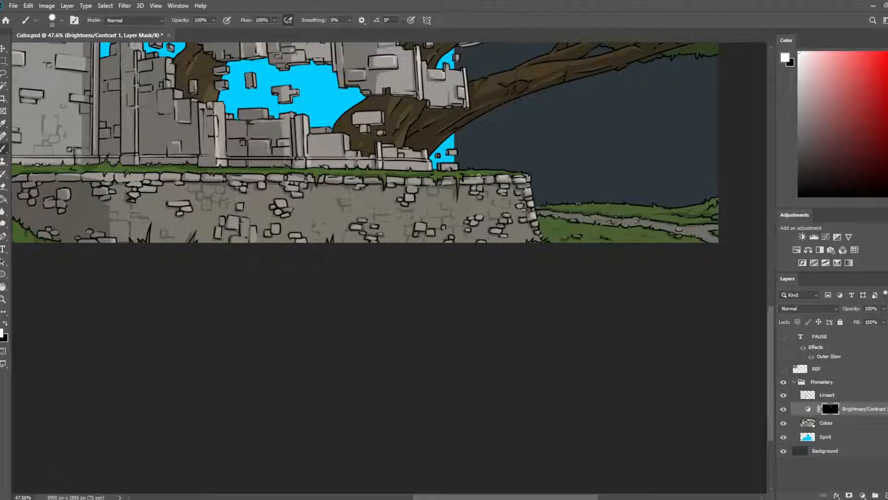
mouse_move(479, 176)
left_mouse_down()
mouse_move(504, 173)
mouse_move(442, 174)
mouse_move(458, 177)
mouse_move(575, 304)
left_mouse_up()
left_click_drag(470, 290, 494, 290)
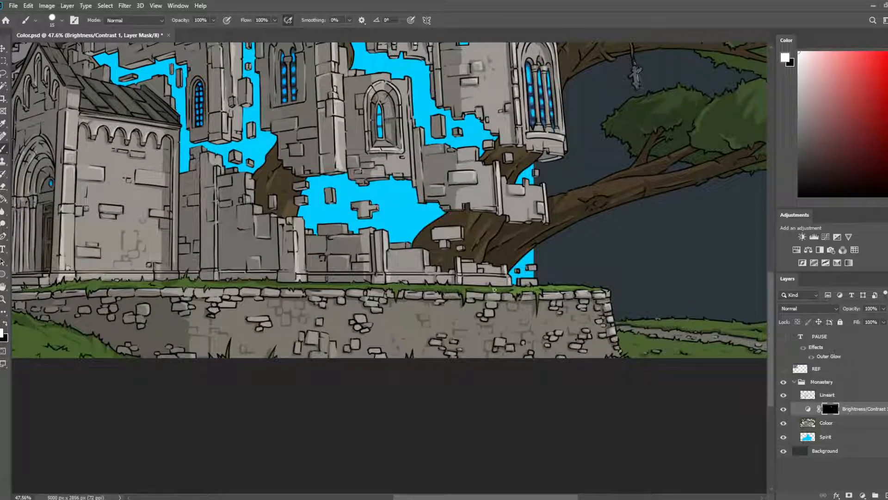
scroll(520, 287, "down", 3)
scroll(528, 290, "up", 3)
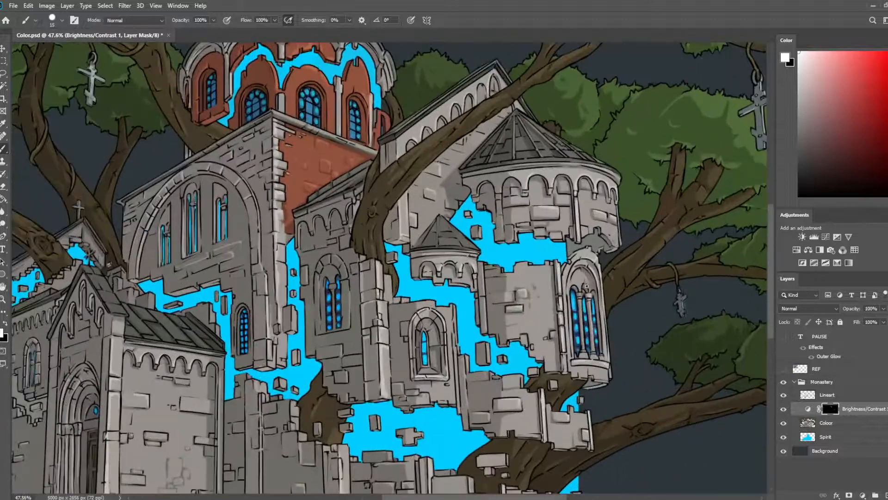
- Brush mask highlights onto the face of the retaining wall at its corner and trim their edges
left_click_drag(618, 343, 486, 126)
key("e")
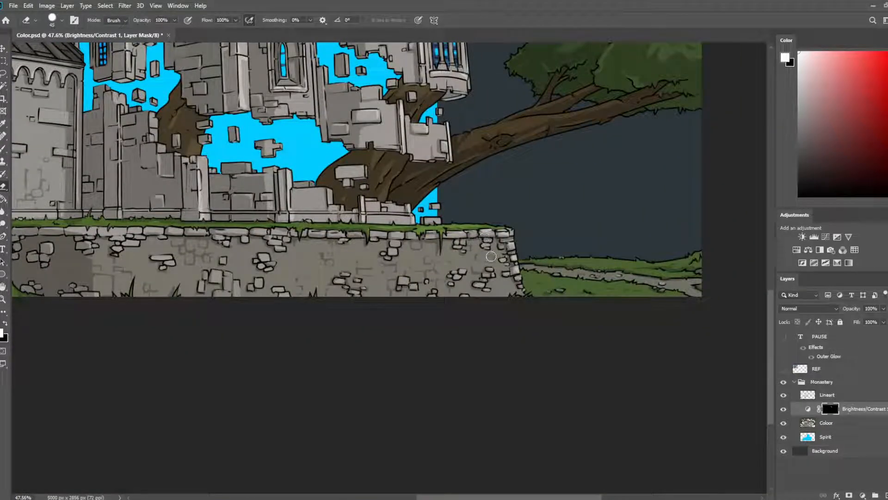
key("b")
mouse_move(487, 253)
left_mouse_down()
mouse_move(499, 293)
mouse_move(497, 246)
mouse_move(501, 270)
mouse_move(502, 247)
mouse_move(517, 283)
mouse_move(511, 253)
mouse_move(495, 309)
mouse_move(472, 253)
mouse_move(478, 308)
mouse_move(472, 257)
mouse_move(489, 310)
mouse_move(473, 250)
mouse_move(484, 252)
mouse_move(490, 297)
left_mouse_up()
key("e")
key("b")
key("e")
key("b")
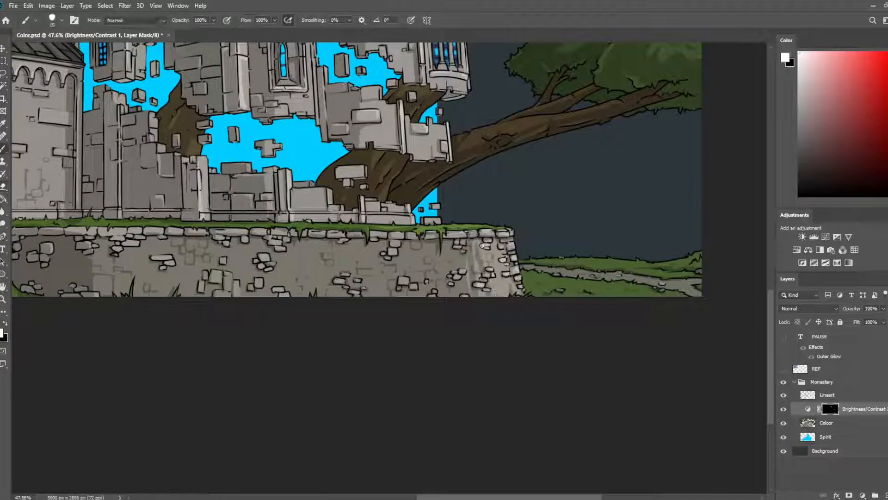
key("e")
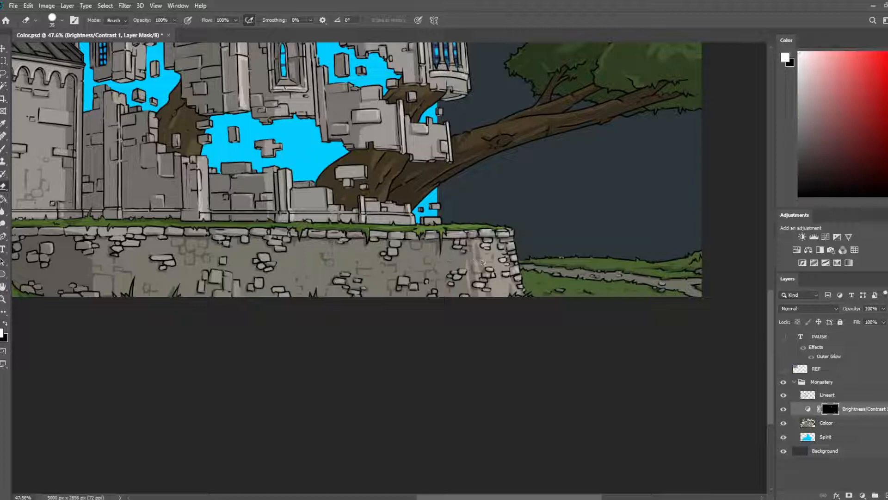
- Shape the highlight on the retaining wall's corner into separate stones, adjusting the eraser size for finer trimming
left_click_drag(479, 262, 487, 266)
key("b")
key("e")
key("b")
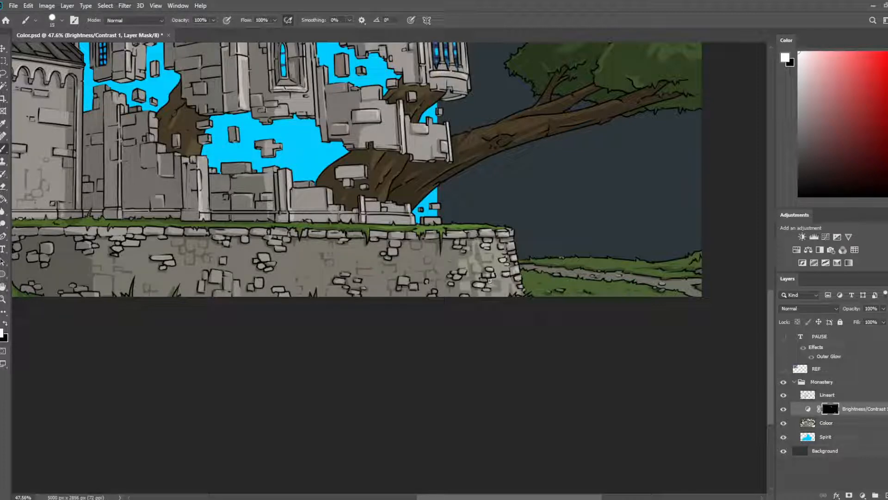
key("e")
key("bracketleft")
key("bracketleft")
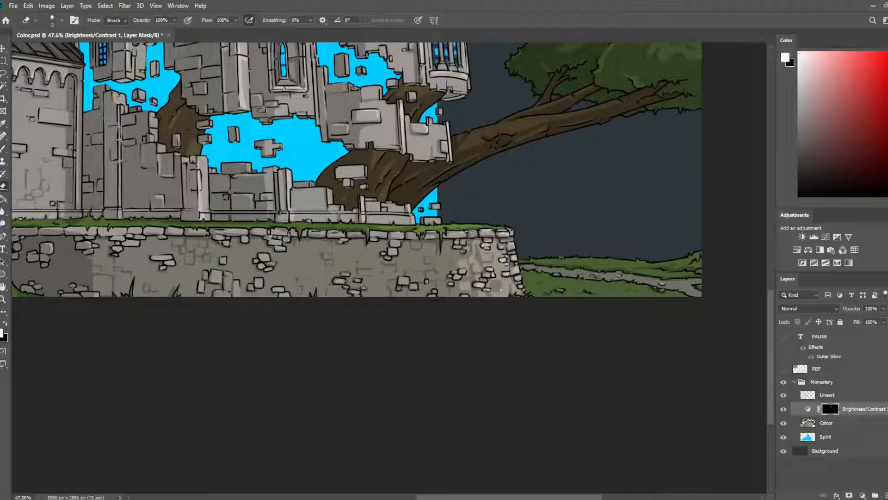
key("bracketright")
key("bracketright")
key("b")
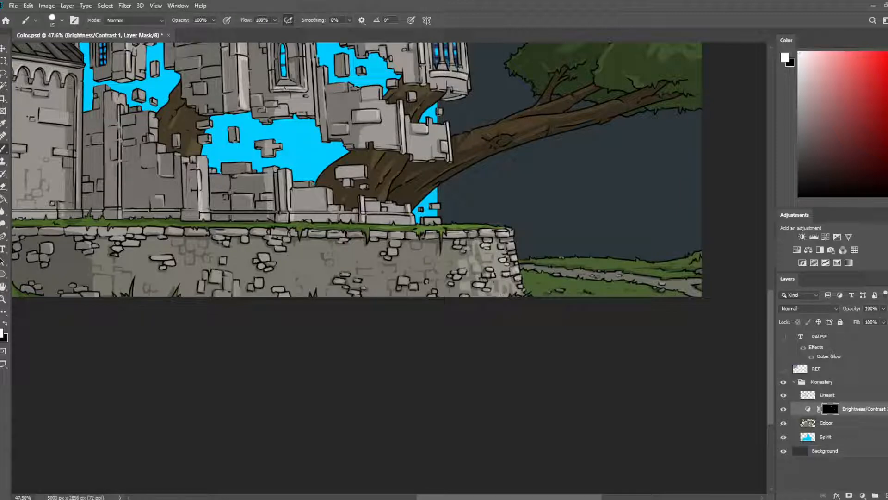
- Touch up the mask highlights on the lower stones at the base of the retaining wall's corner
key("e")
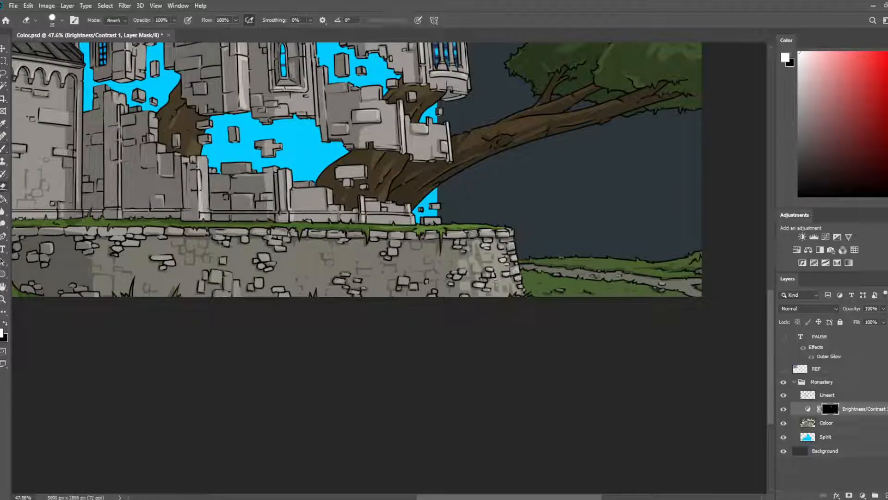
key("b")
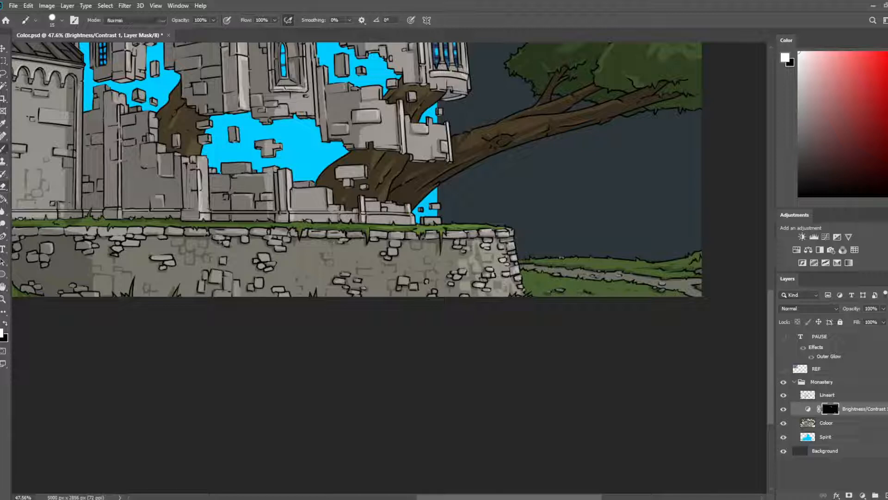
key("e")
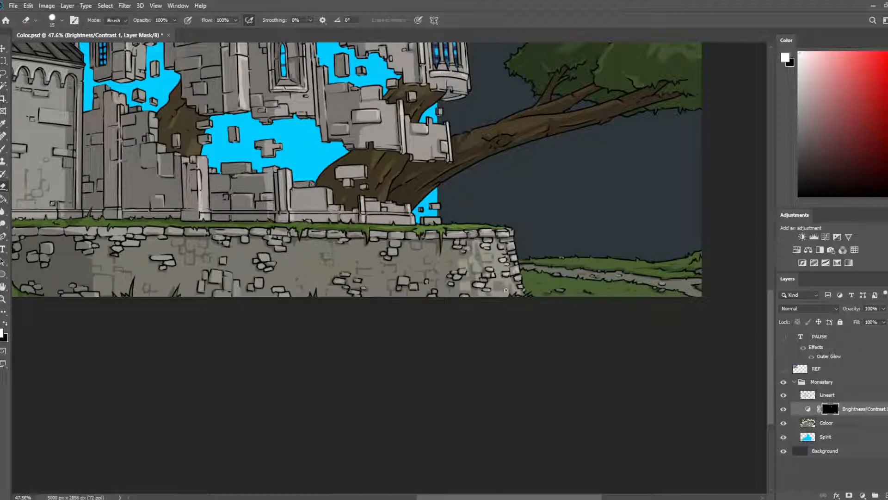
key("b")
left_click_drag(493, 277, 505, 287)
key("e")
key("b")
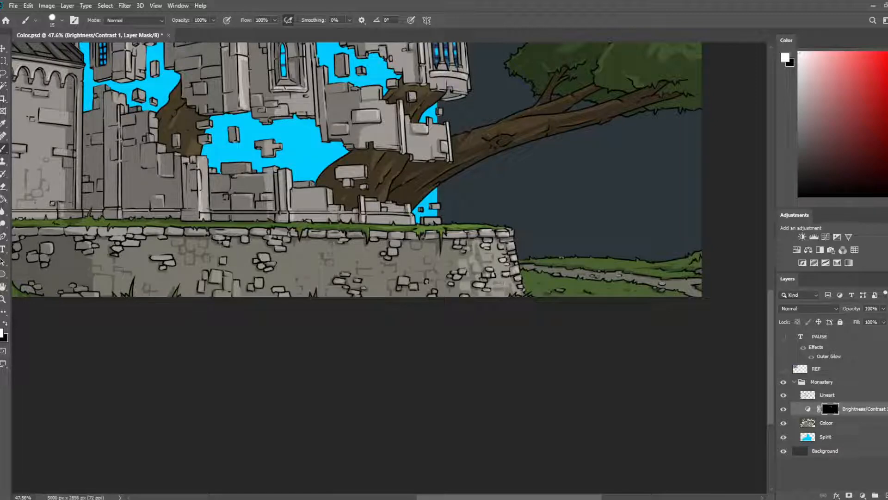
- Brush and trim mask highlights on the retaining wall's face between its stone clusters, and save the file
scroll(496, 264, "down", 5)
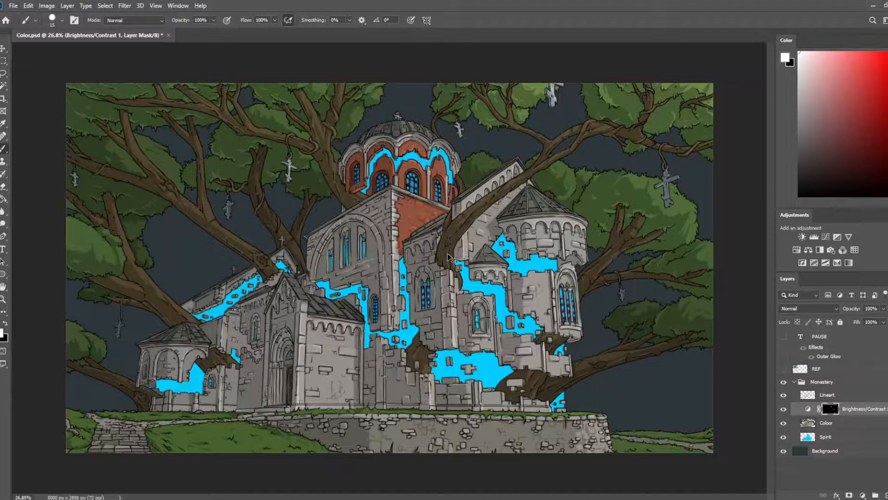
scroll(460, 262, "up", 1)
scroll(458, 266, "up", 1)
left_click_drag(578, 377, 350, 177)
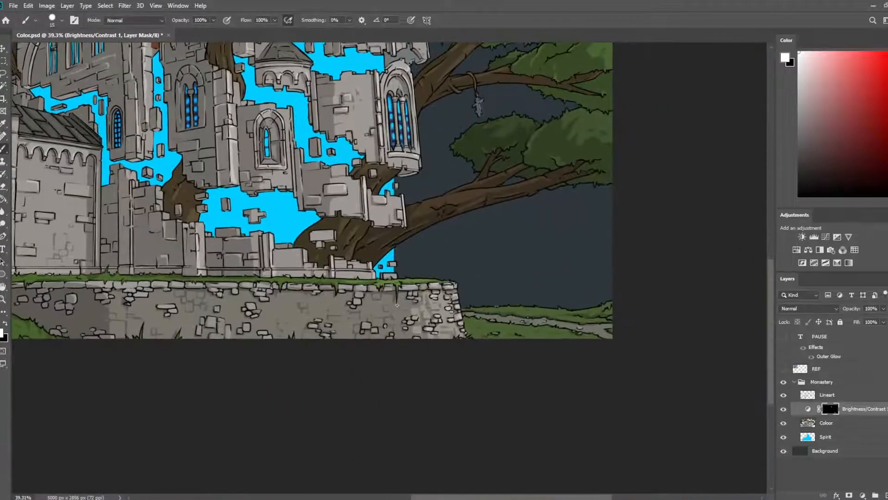
key("e")
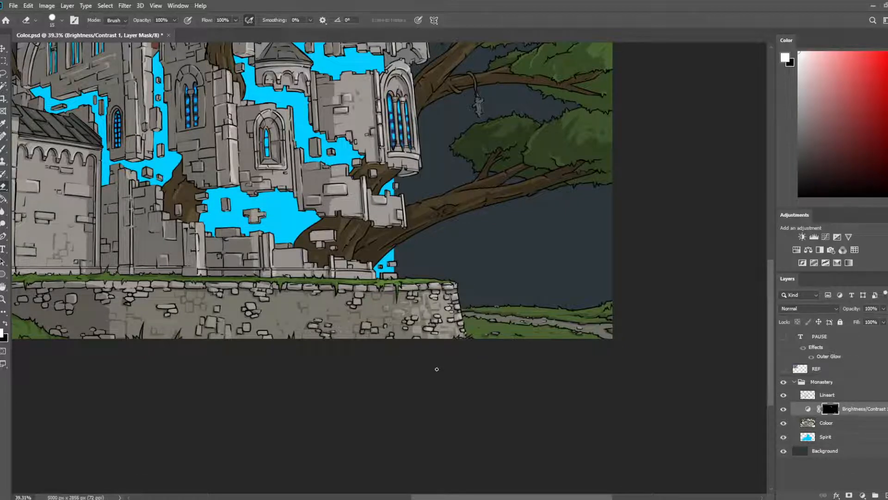
mouse_move(327, 309)
left_mouse_down()
mouse_move(307, 307)
mouse_move(323, 311)
left_mouse_up()
key("ctrl+s")
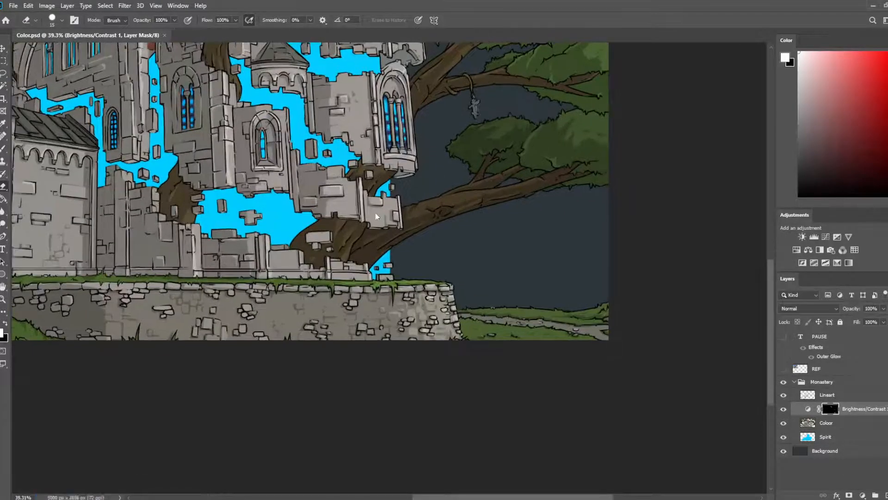
- Touch up mask highlights around the broken stonework above the tree root and the round turret, and save the file
key("b")
mouse_move(373, 216)
left_mouse_down()
mouse_move(382, 224)
mouse_move(382, 216)
mouse_move(393, 263)
left_mouse_up()
key("e")
key("b")
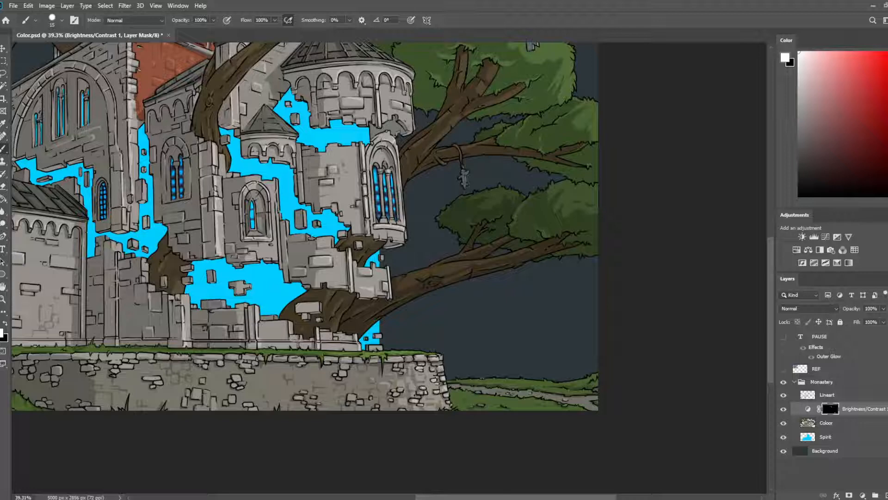
key("e")
left_click_drag(428, 146, 418, 185)
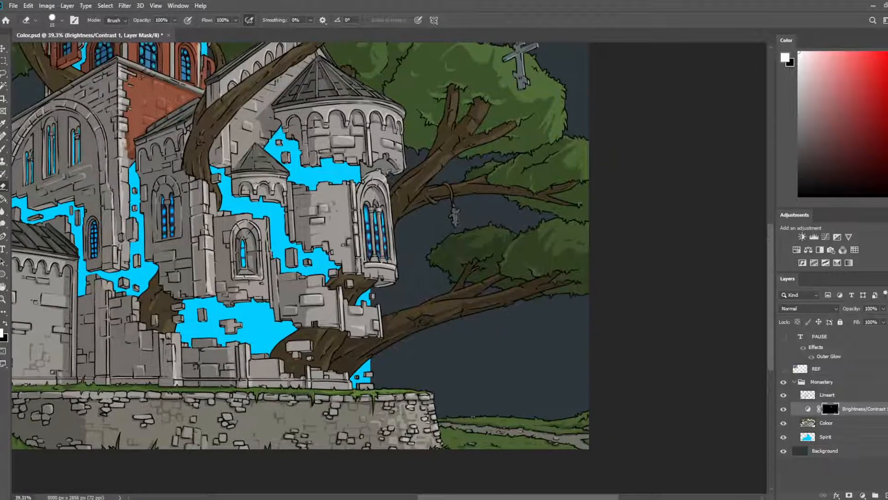
left_click_drag(435, 97, 412, 187)
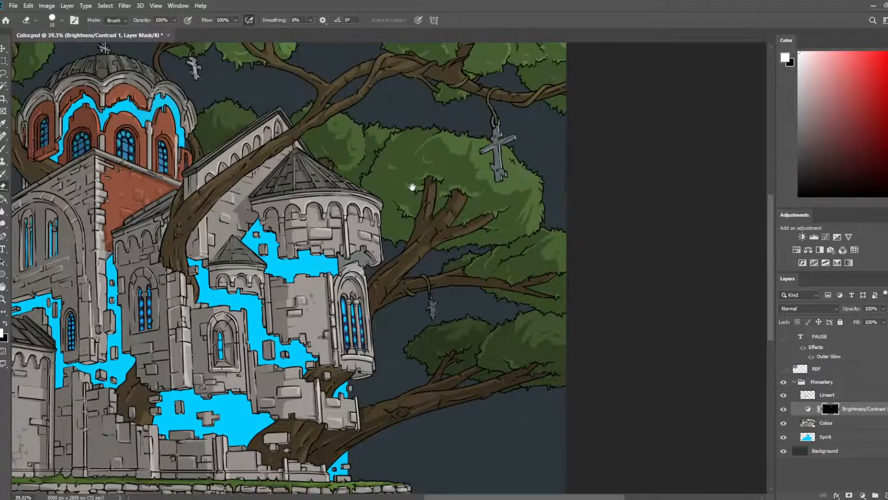
key("b")
key("b")
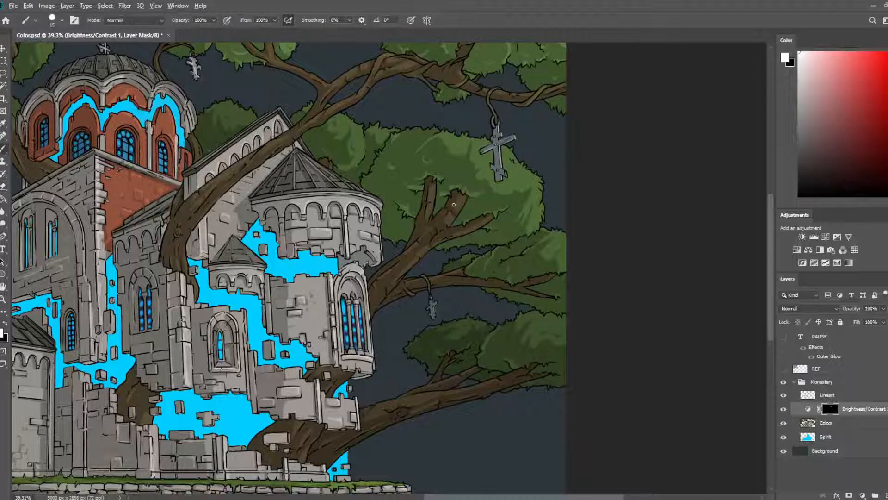
scroll(454, 205, "down", 4)
key("ctrl+s")
- Brush and trim mask highlights on the retaining wall's capping stones where its shaded section meets the lit one
scroll(426, 298, "up", 3)
left_click_drag(427, 297, 427, 213)
left_click_drag(379, 197, 379, 230)
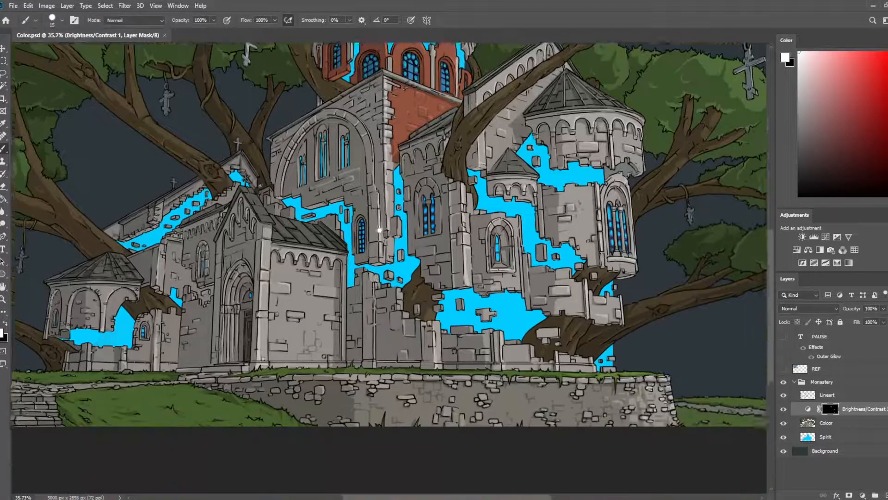
scroll(379, 230, "up", 3)
left_click_drag(510, 331, 455, 238)
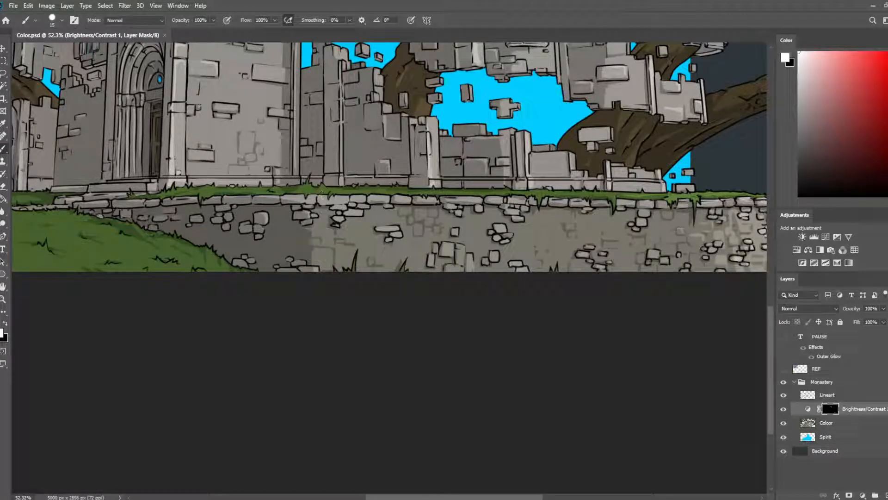
left_click_drag(313, 196, 347, 198)
key("e")
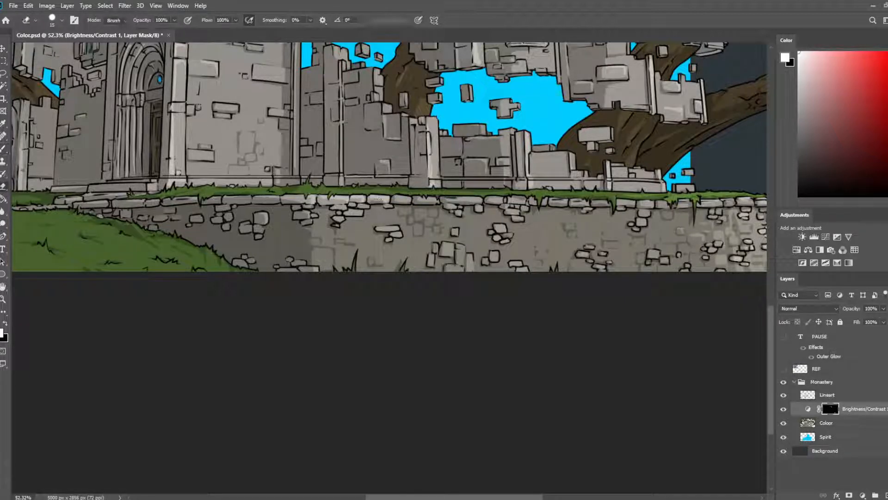
- Brush and trim mask highlights on the retaining wall's capping stones below the low ruined wall
left_click_drag(401, 202, 481, 200)
key("b")
key("e")
key("b")
key("e")
key("b")
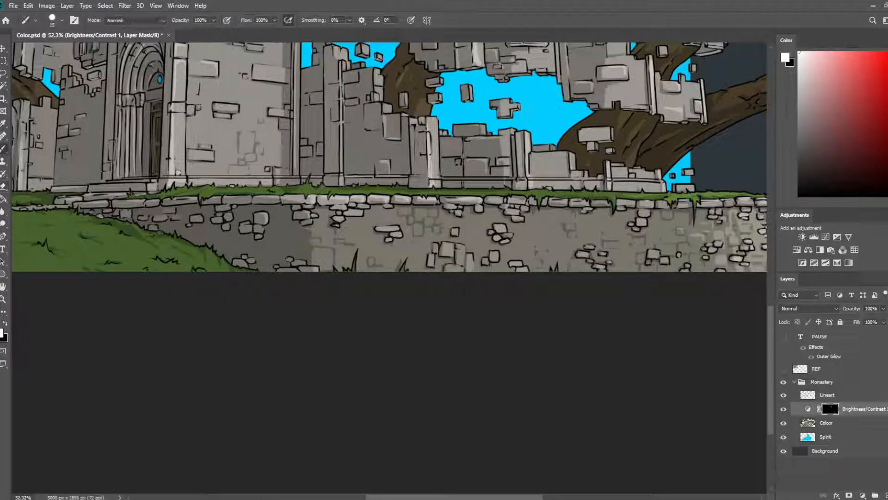
key("e")
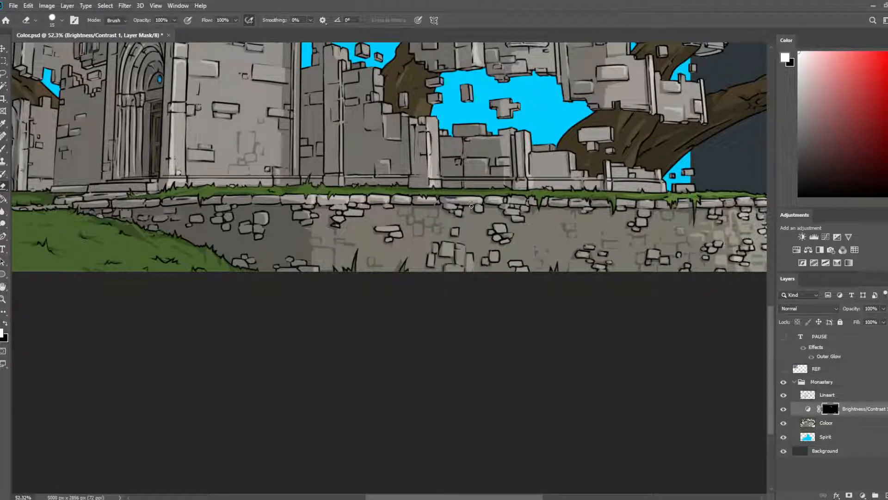
- Show the PAUSE text layer over the full illustration and save the file
scroll(16, 300, "down", 7)
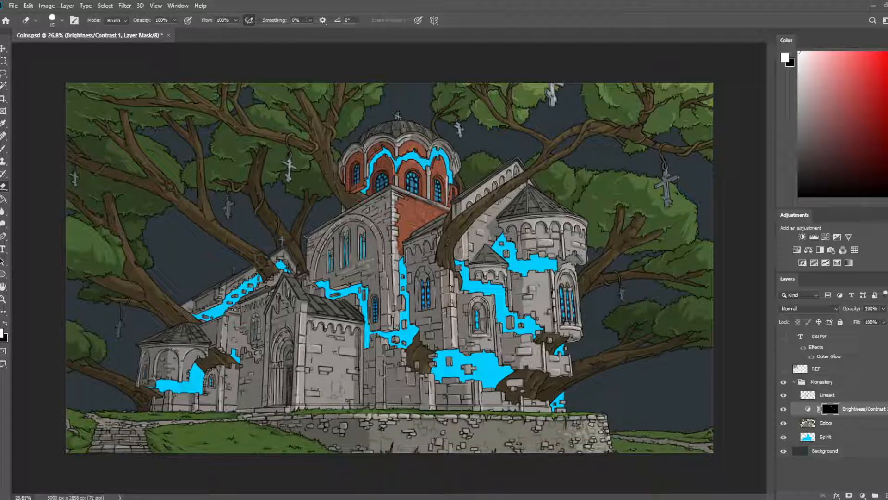
left_click(783, 336)
key("ctrl+s")
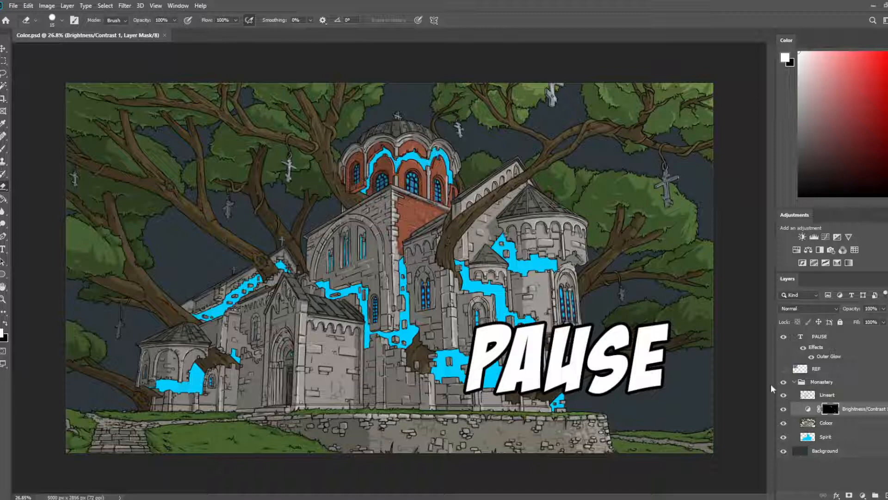
- Hide the PAUSE text layer, then make the Lineart layer active and save the document
left_click(783, 336)
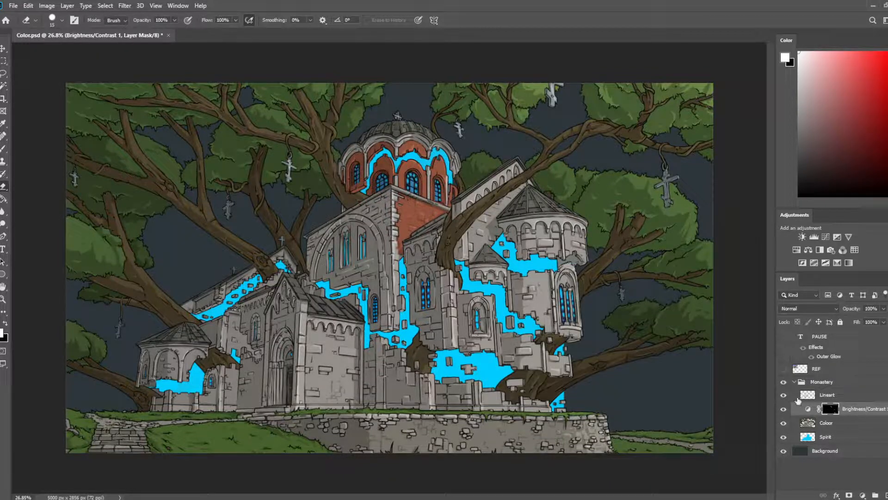
left_click(828, 395)
scroll(462, 250, "down", 2)
scroll(438, 261, "up", 3)
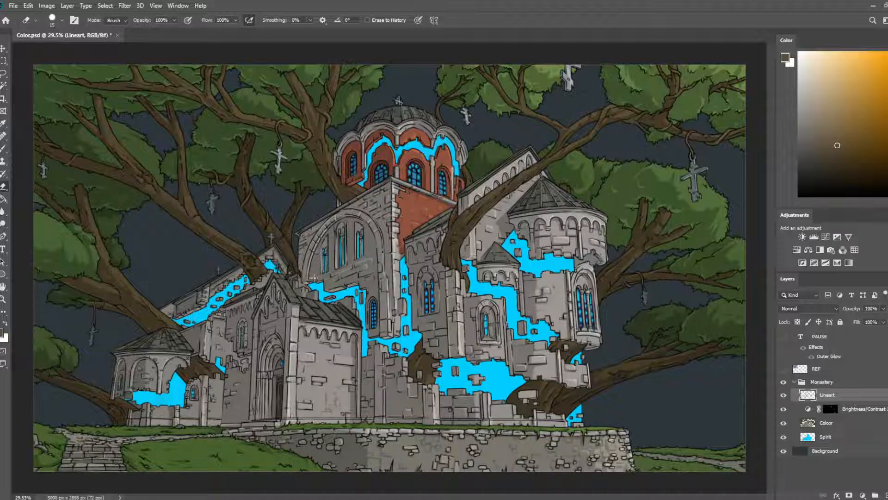
scroll(259, 317, "down", 2)
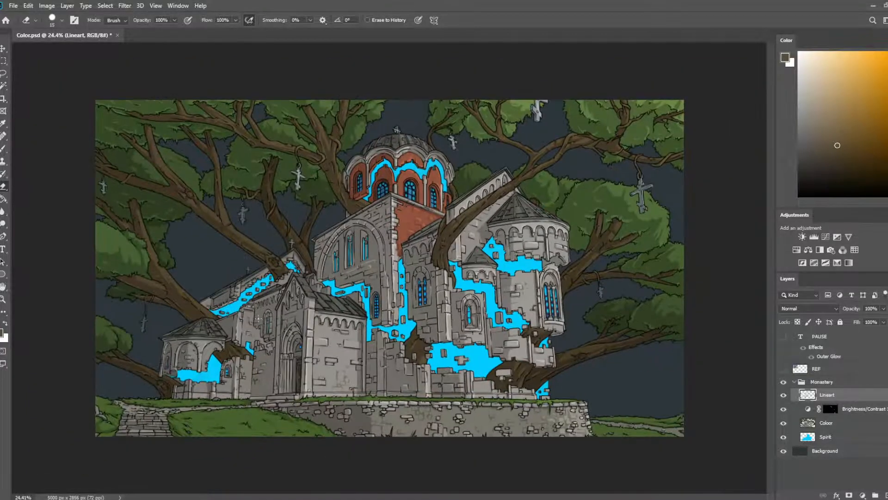
scroll(258, 318, "up", 2)
key("ctrl+s")
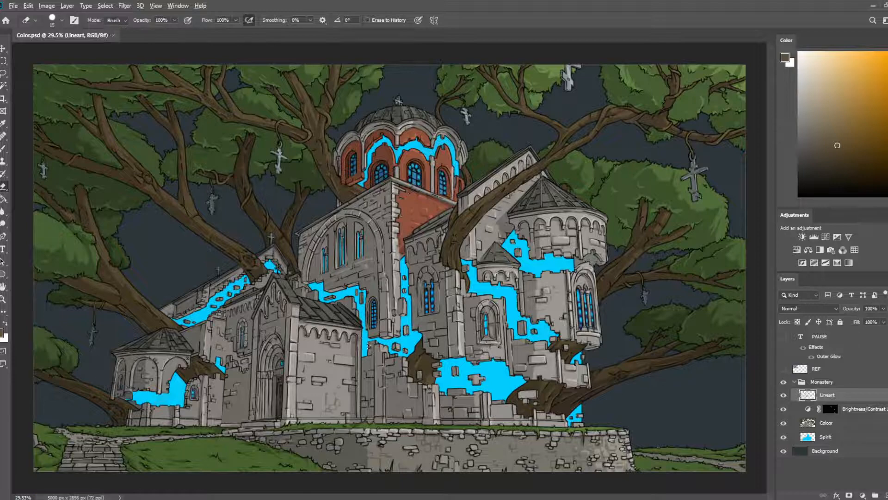
scroll(369, 345, "up", 1)
mouse_move(289, 361)
left_mouse_down()
mouse_move(300, 334)
mouse_move(284, 364)
left_mouse_up()
scroll(284, 364, "down", 2)
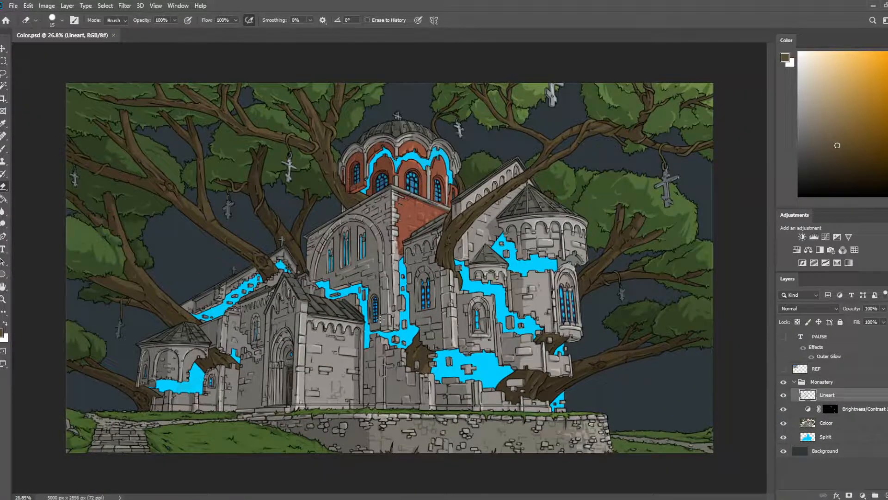
scroll(435, 199, "up", 2)
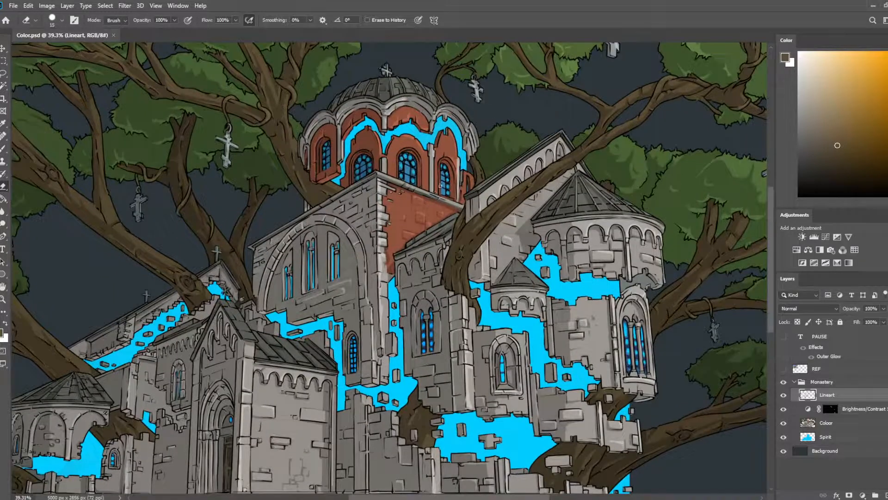
- Merge the Brightness/Contrast 1 adjustment with the colour layer below it and name the merged layer "Color"
left_click(863, 411)
left_click(859, 423, "shift")
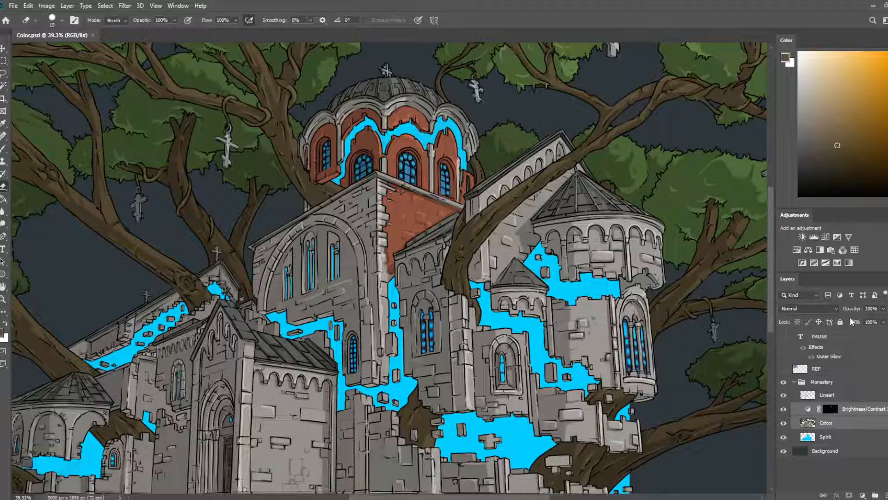
key("ctrl+e")
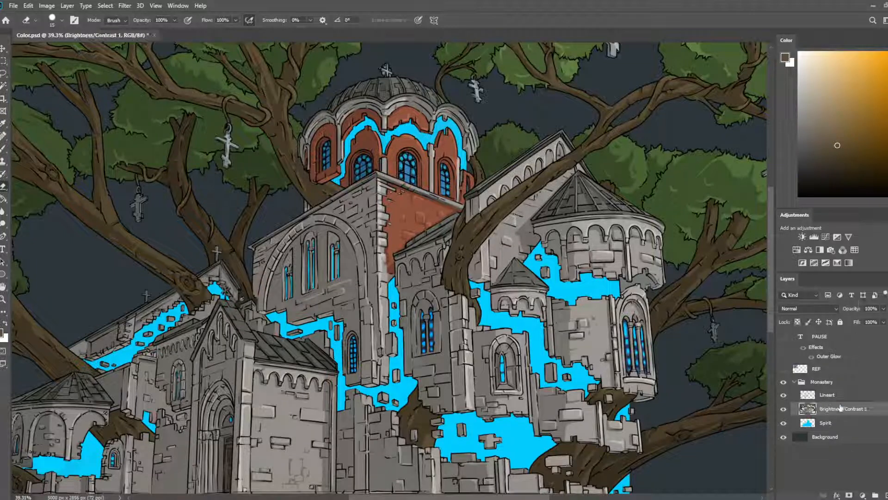
double_click(841, 408)
type("Color")
key("Return")
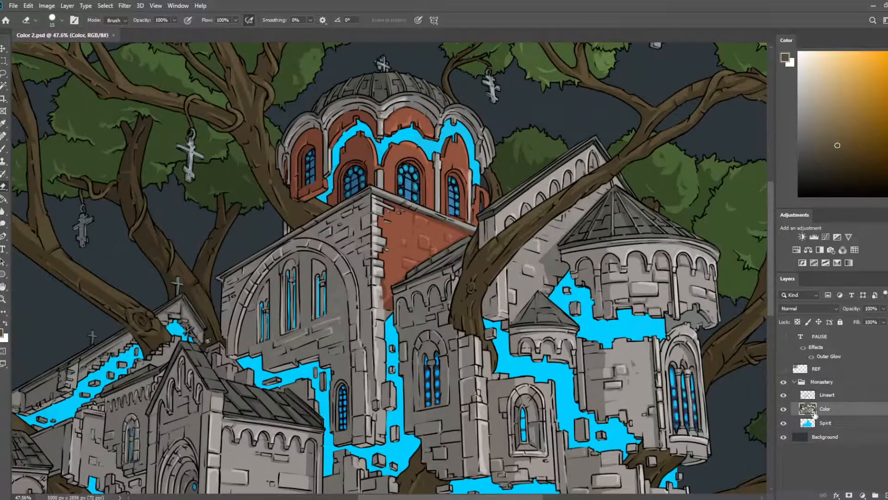
- Lock the transparent pixels of the Lineart layer
left_click(844, 397)
left_click_drag(648, 344, 555, 278)
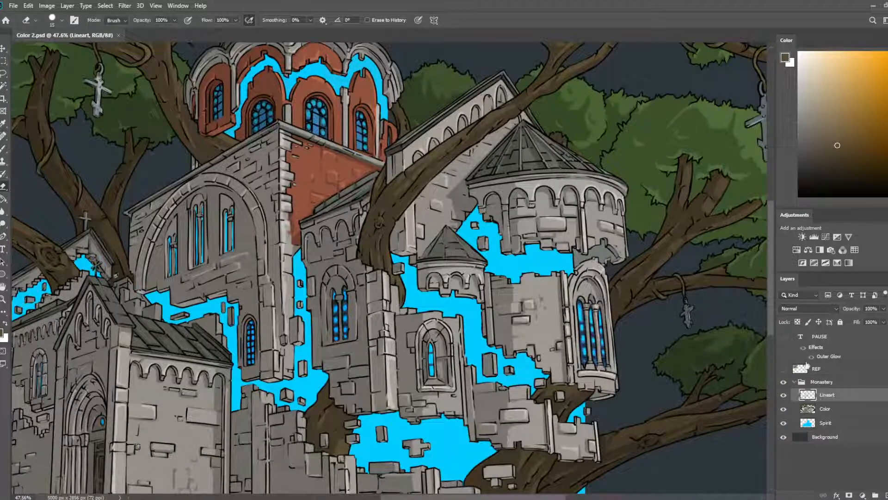
left_click(560, 281)
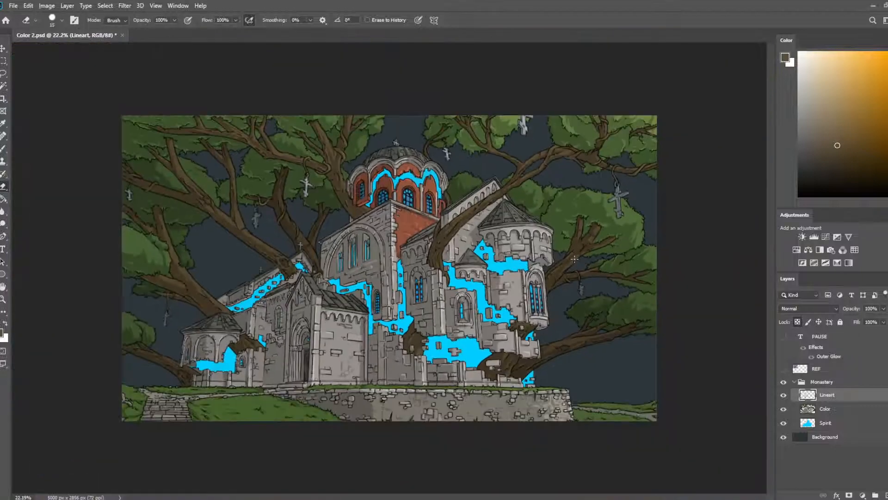
- Recolour the line art of the monastery, trees and ground with a 1000 px brush in a dark grey derived from a sampled colour
key("i")
left_click(242, 318)
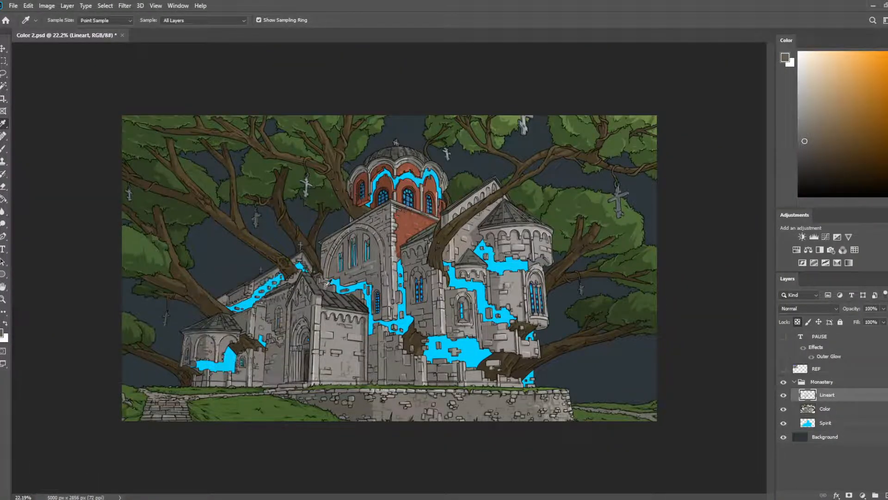
left_click(806, 151)
key("b")
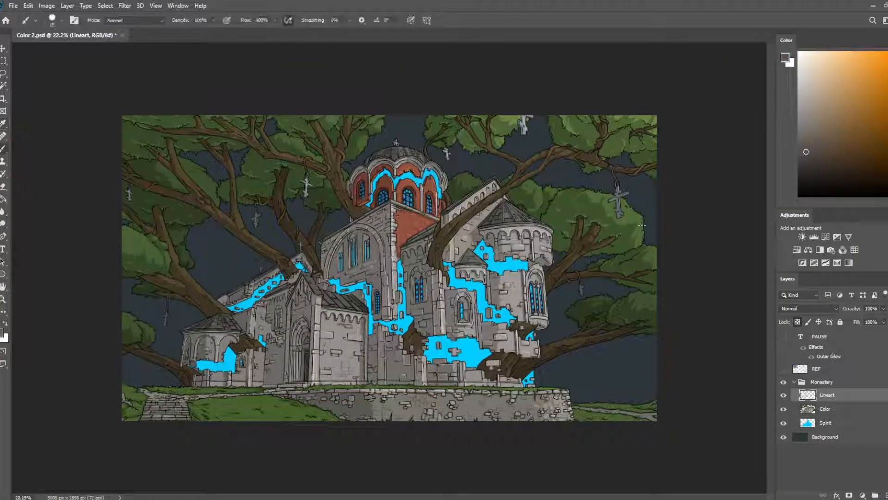
key("bracketright")
key("bracketright")
key("bracketright")
key("bracketright")
key("bracketright")
key("bracketright")
key("bracketright")
key("bracketright")
key("bracketright")
key("bracketright")
key("bracketright")
key("bracketright")
key("bracketright")
key("bracketright")
key("bracketright")
key("bracketright")
key("bracketright")
key("bracketright")
key("bracketright")
key("bracketright")
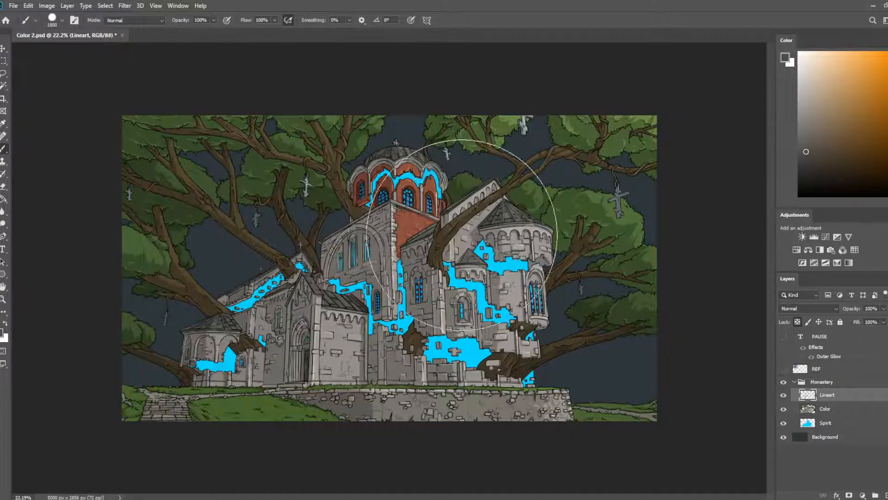
mouse_move(465, 235)
left_mouse_down()
mouse_move(428, 243)
mouse_move(301, 356)
mouse_move(559, 352)
left_mouse_up()
left_click(807, 162)
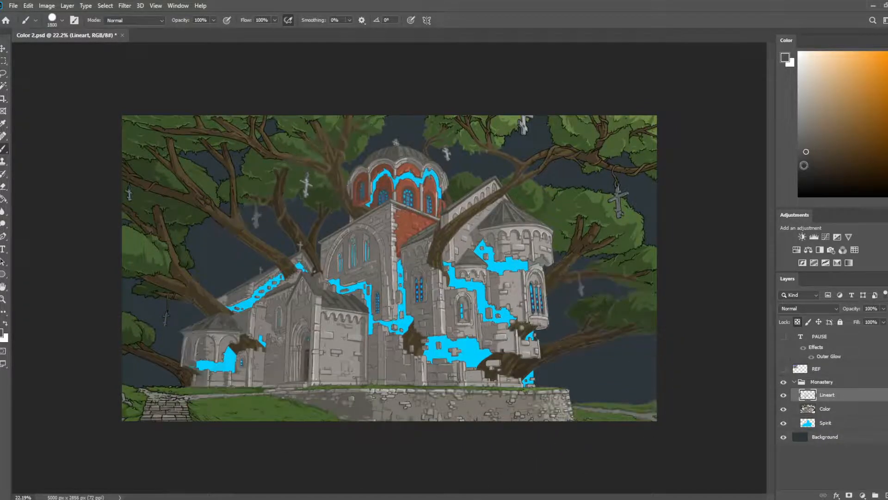
mouse_move(418, 259)
left_mouse_down()
mouse_move(215, 327)
mouse_move(248, 416)
mouse_move(624, 377)
mouse_move(414, 196)
mouse_move(215, 99)
mouse_move(75, 317)
mouse_move(492, 99)
mouse_move(542, 467)
mouse_move(517, 127)
mouse_move(396, 451)
mouse_move(664, 403)
mouse_move(551, 282)
mouse_move(555, 258)
mouse_move(577, 251)
mouse_move(585, 210)
mouse_move(621, 204)
left_mouse_up()
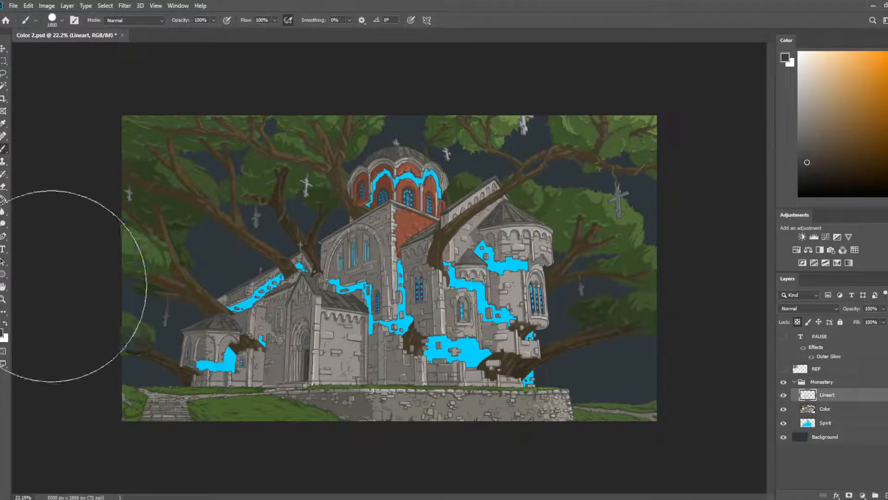
- Examine the recoloured line art on the towers, walls and chapel up close and from a distance
scroll(571, 281, "up", 6)
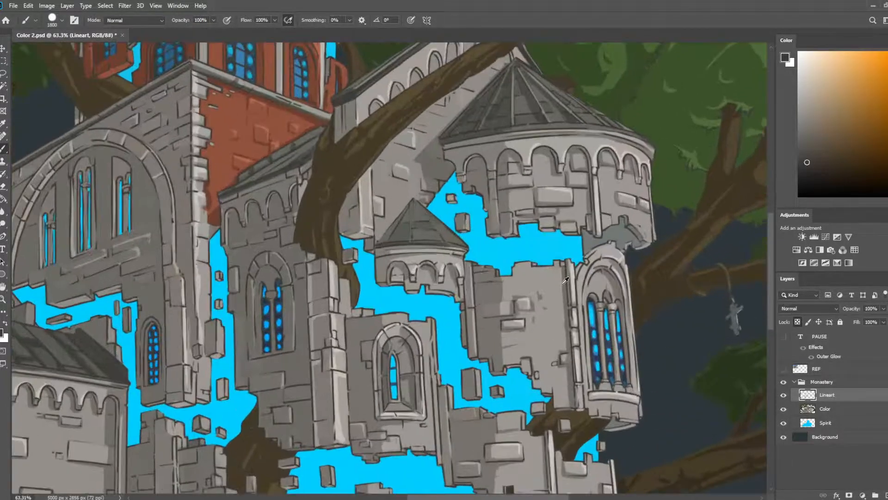
scroll(571, 281, "down", 5)
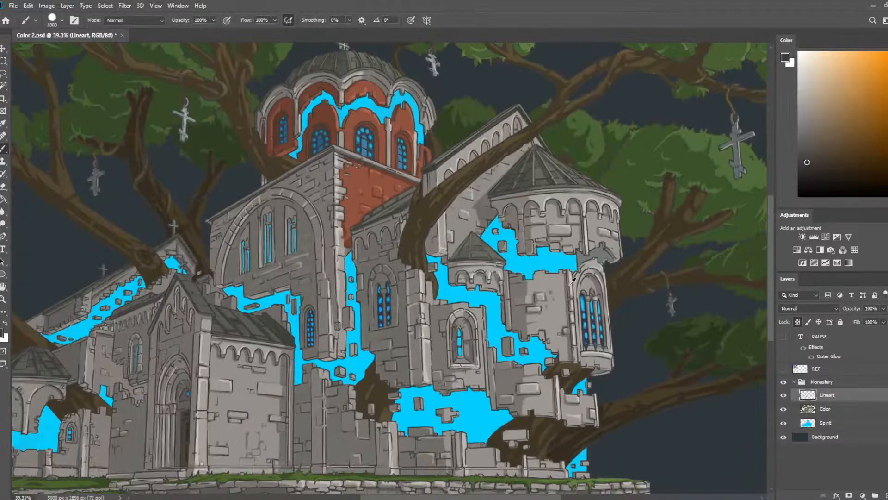
scroll(572, 281, "up", 3)
scroll(572, 281, "down", 4)
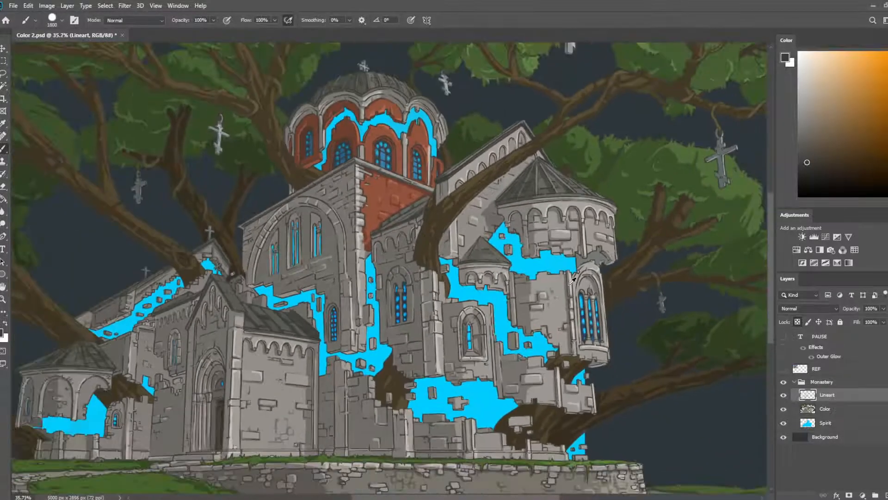
scroll(445, 330, "up", 5)
scroll(466, 225, "down", 5)
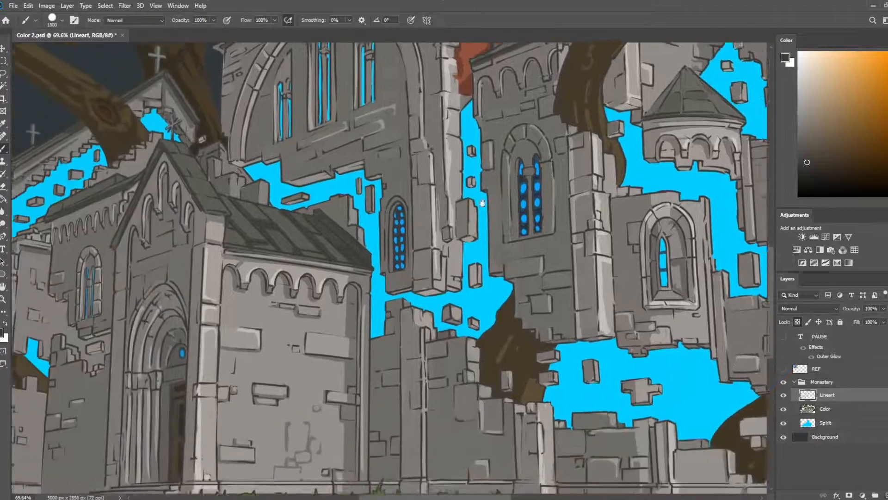
scroll(340, 372, "up", 4)
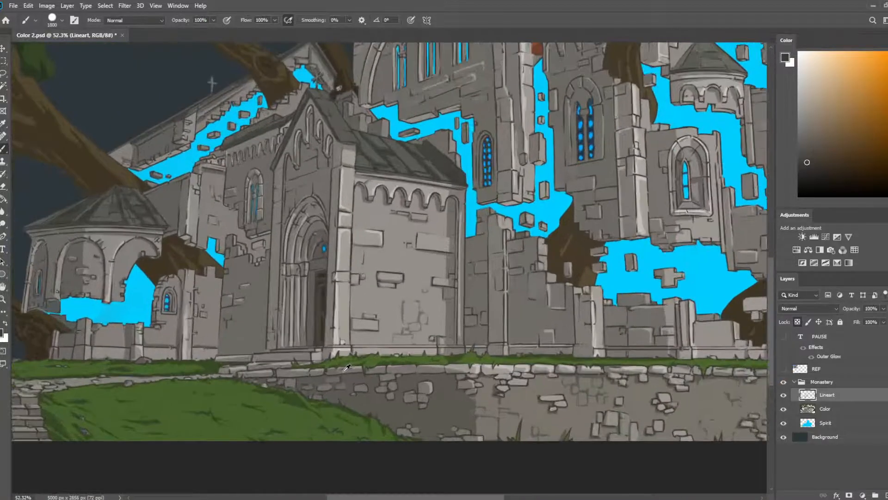
scroll(448, 364, "down", 5)
- Reduce the brush size to 40 px while working over the trees on the right side of the artwork
left_click_drag(693, 215, 601, 288)
scroll(601, 287, "up", 2)
mouse_move(759, 307)
left_mouse_down()
mouse_move(558, 341)
mouse_move(516, 307)
left_mouse_up()
scroll(513, 309, "up", 2)
key("bracketleft")
key("bracketleft")
key("bracketleft")
key("bracketleft")
key("bracketleft")
key("bracketleft")
key("bracketleft")
key("bracketleft")
key("bracketleft")
key("bracketleft")
key("bracketleft")
key("bracketleft")
key("bracketleft")
key("bracketleft")
key("bracketleft")
key("bracketleft")
key("bracketleft")
key("bracketleft")
key("bracketleft")
key("bracketleft")
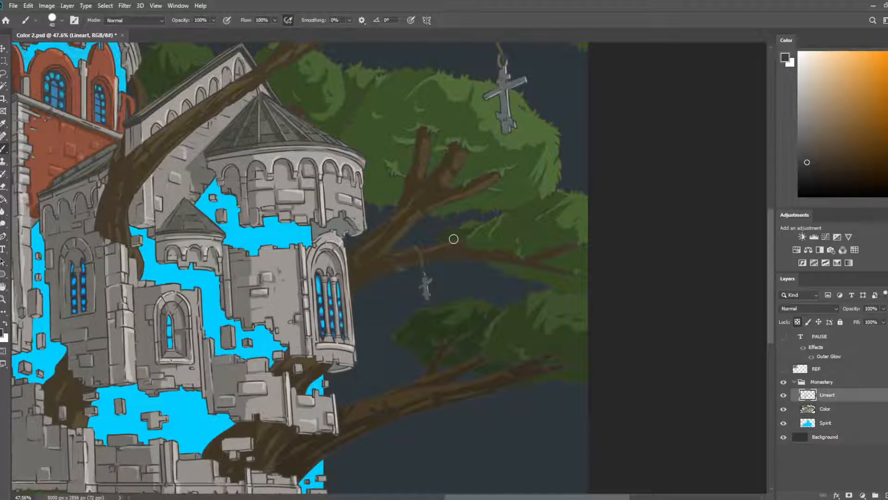
scroll(454, 239, "down", 3)
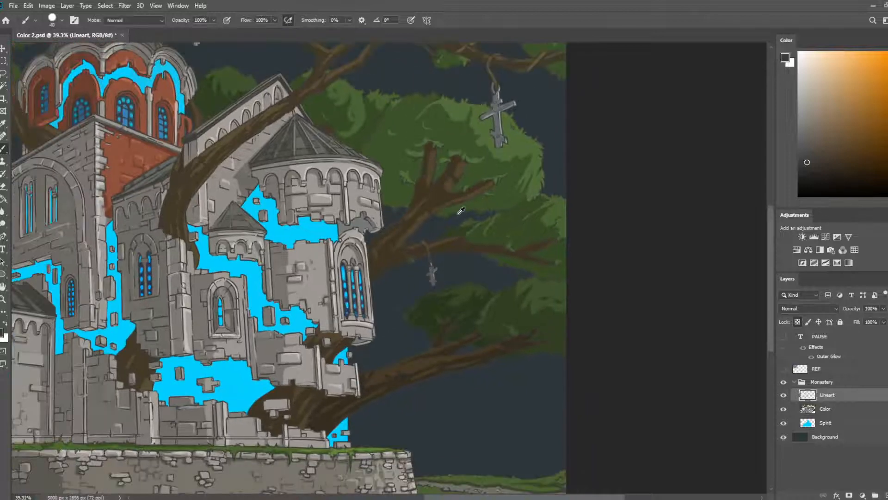
- Lasso the trees on the right side of the artwork, following the round tower's outline and including the upper branches
key("l")
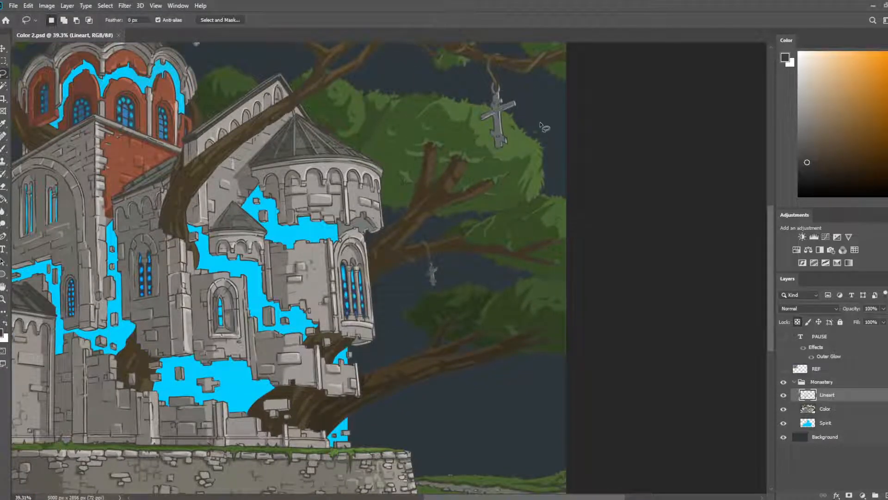
left_click_drag(575, 119, 583, 200)
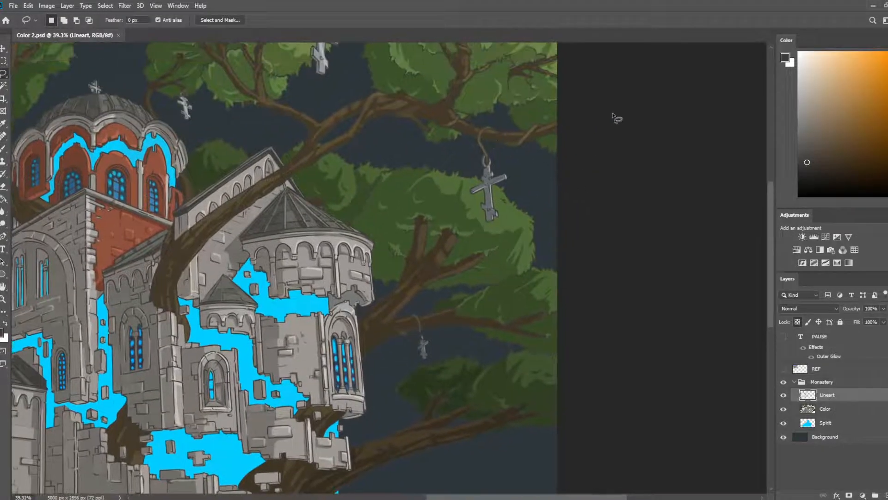
mouse_move(612, 114)
left_mouse_down()
mouse_move(510, 86)
mouse_move(385, 122)
mouse_move(352, 169)
mouse_move(347, 199)
mouse_move(386, 265)
left_mouse_up()
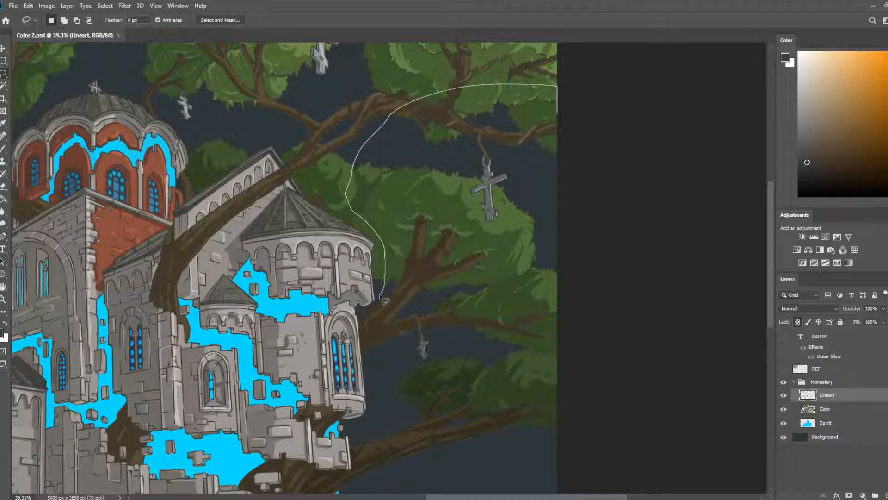
mouse_move(371, 311)
left_mouse_down()
mouse_move(379, 401)
mouse_move(416, 492)
mouse_move(574, 57)
mouse_move(595, 81)
left_mouse_up()
mouse_move(628, 122)
left_mouse_down()
mouse_move(669, 254)
mouse_move(689, 264)
left_mouse_up()
key("shift")
mouse_move(234, 179)
left_mouse_down()
mouse_move(190, 205)
mouse_move(233, 264)
mouse_move(357, 297)
mouse_move(603, 134)
mouse_move(396, 122)
mouse_move(523, 127)
mouse_move(626, 114)
left_mouse_up()
key("ctrl+d")
- Add the upper-left trees to the lasso selection, tracing around the dome and the trunk beside it
left_click_drag(231, 163, 421, 98)
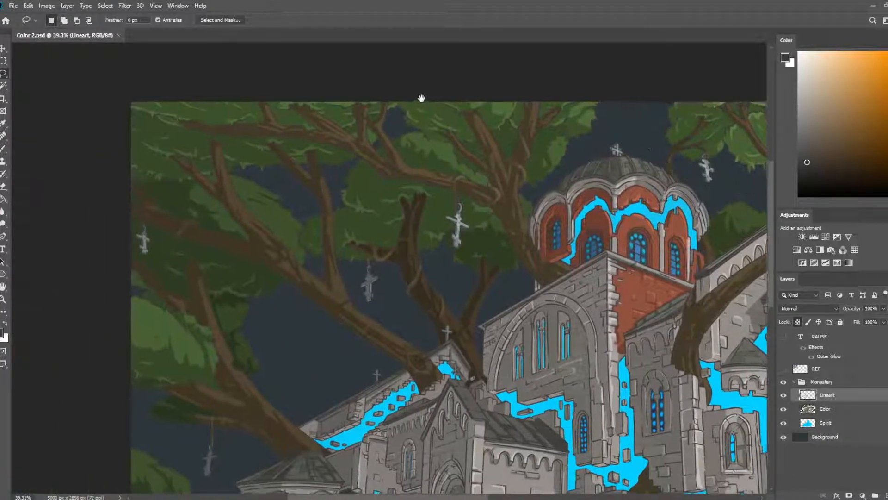
key("shift")
mouse_move(181, 61)
left_mouse_down()
mouse_move(147, 404)
mouse_move(205, 481)
mouse_move(313, 391)
mouse_move(490, 288)
mouse_move(522, 197)
mouse_move(625, 99)
left_mouse_up()
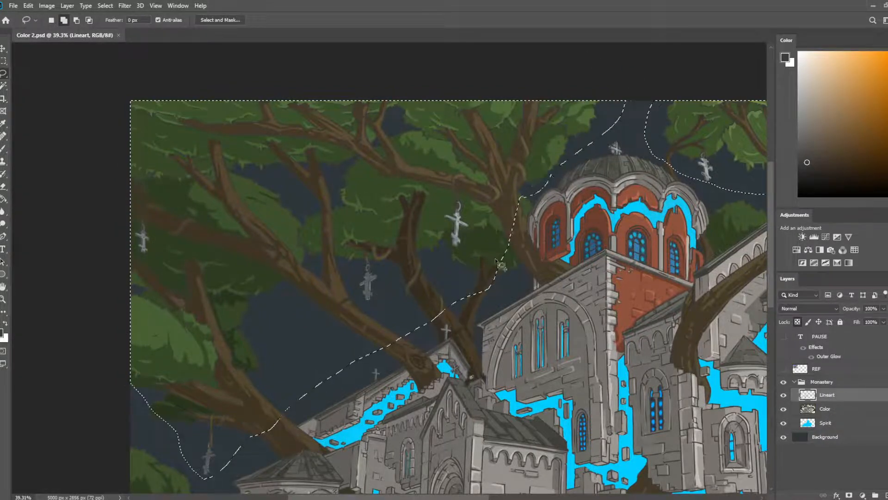
key("shift")
mouse_move(497, 214)
left_mouse_down()
mouse_move(517, 292)
mouse_move(524, 241)
left_mouse_up()
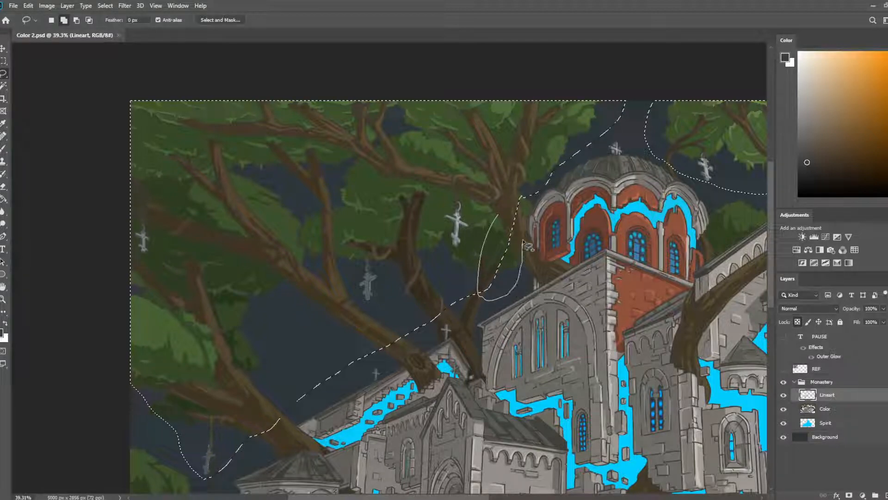
left_click_drag(526, 211, 526, 178)
left_click_drag(471, 308, 525, 169)
key("shift")
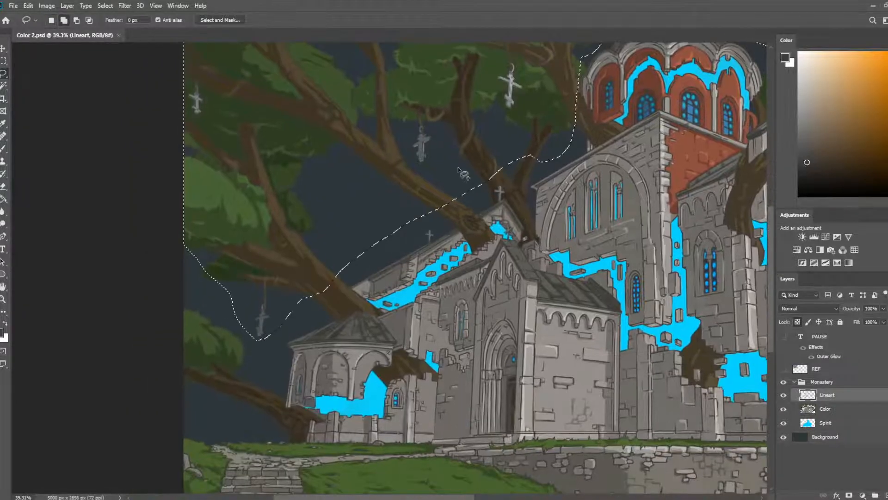
- Extend the lasso selection over the lower-left tree, the steps and foreground grass, and the lower-right background
mouse_move(452, 169)
left_mouse_down()
mouse_move(450, 223)
mouse_move(488, 200)
mouse_move(532, 160)
left_mouse_up()
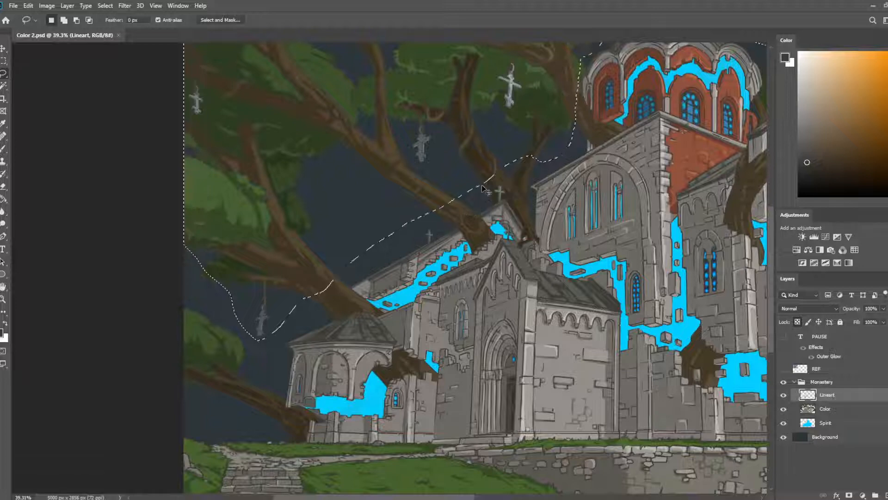
left_click_drag(467, 218, 546, 125)
mouse_move(263, 190)
left_mouse_down()
mouse_move(292, 331)
mouse_move(346, 327)
mouse_move(336, 247)
mouse_move(264, 191)
left_mouse_up()
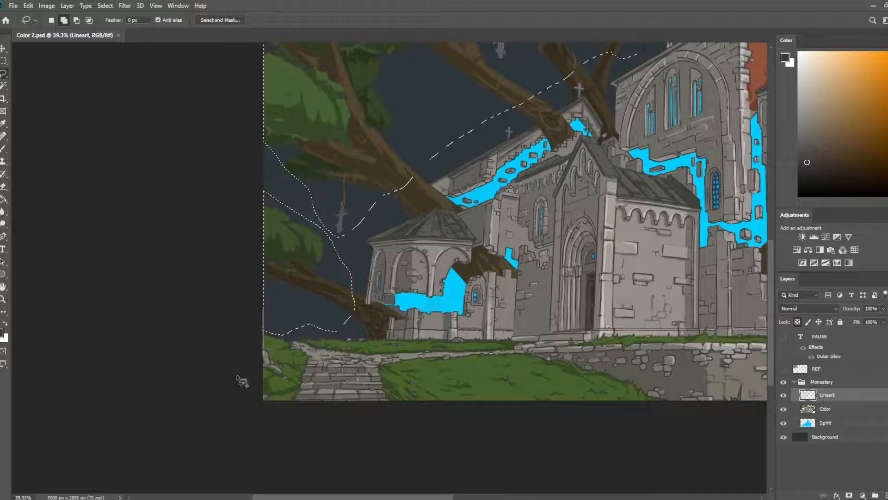
mouse_move(616, 400)
left_mouse_down()
mouse_move(485, 359)
mouse_move(391, 343)
left_mouse_up()
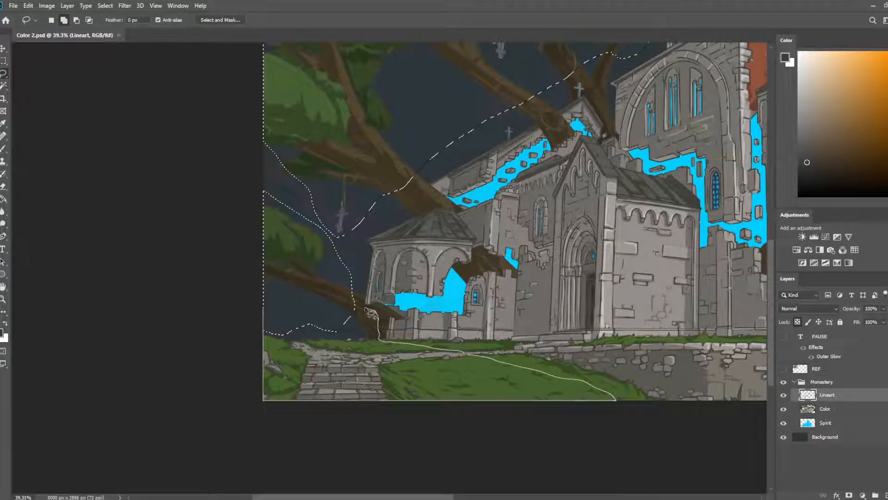
left_click_drag(368, 311, 348, 279)
scroll(388, 298, "down", 3)
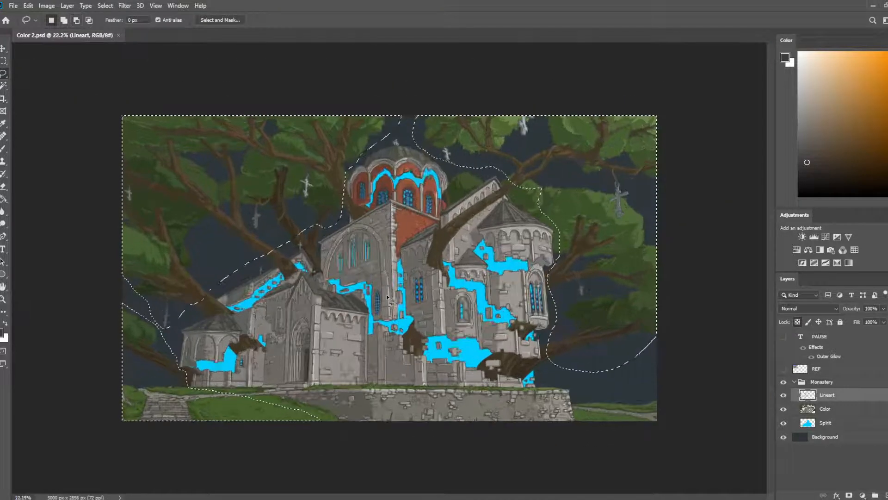
mouse_move(580, 367)
left_mouse_down()
mouse_move(583, 405)
mouse_move(634, 470)
mouse_move(688, 351)
left_mouse_up()
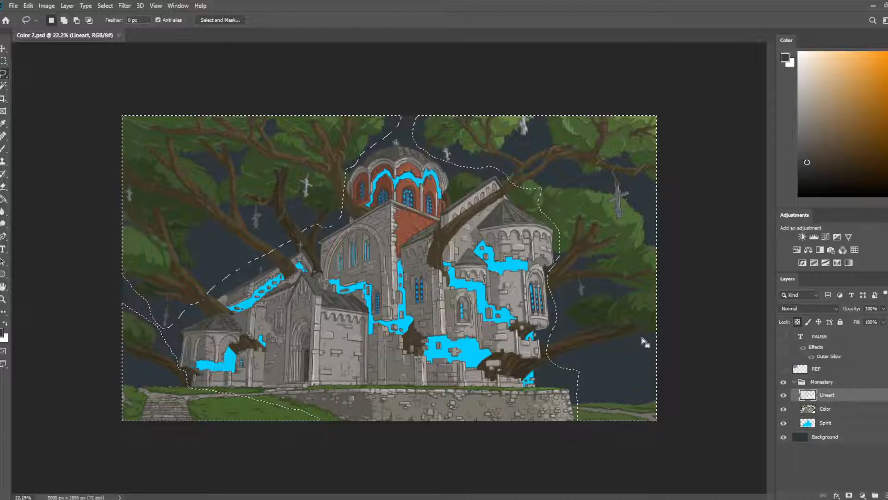
- Sample the brown of the upper-left tree trunk and darken it as the painting colour for the line art
key("i")
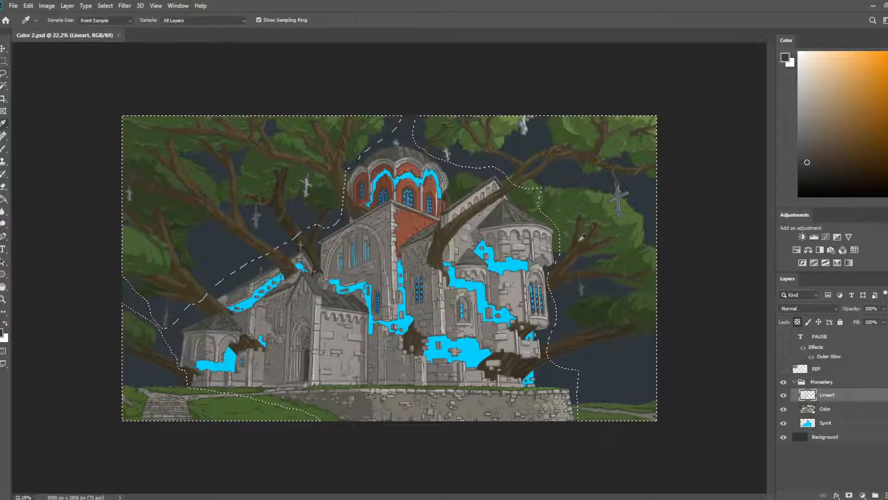
left_click(279, 194)
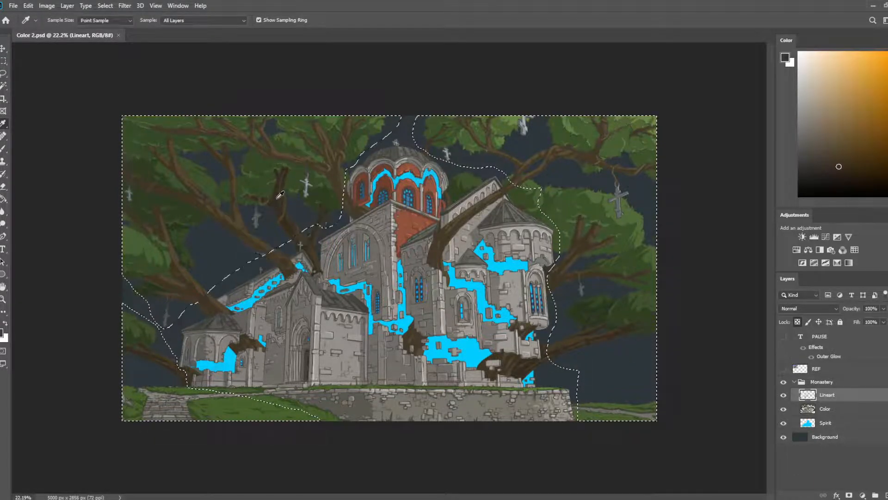
left_click_drag(826, 183, 840, 175)
key("b")
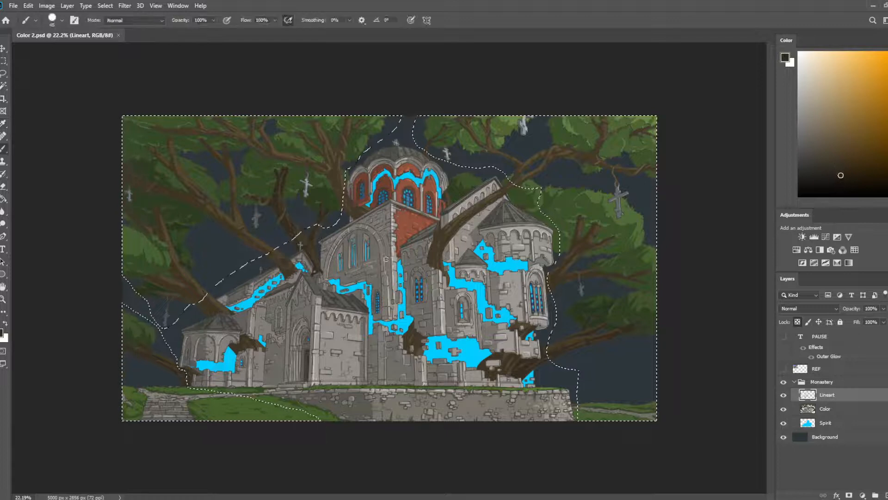
- Recolour the line art inside the scenery selection in the dark brown with the brush enlarged to 1600 px
key("bracketright")
key("bracketright")
key("bracketright")
key("bracketright")
key("bracketright")
key("bracketright")
key("bracketright")
key("bracketright")
key("bracketright")
key("bracketright")
key("bracketright")
key("bracketright")
key("bracketright")
key("bracketright")
key("bracketright")
key("bracketright")
key("bracketright")
key("bracketright")
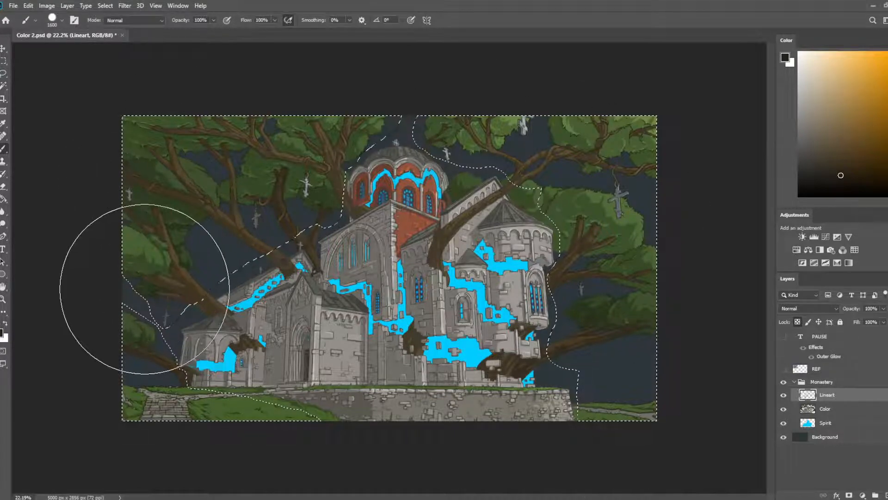
scroll(187, 214, "up", 1)
scroll(187, 214, "down", 1)
scroll(194, 208, "up", 4)
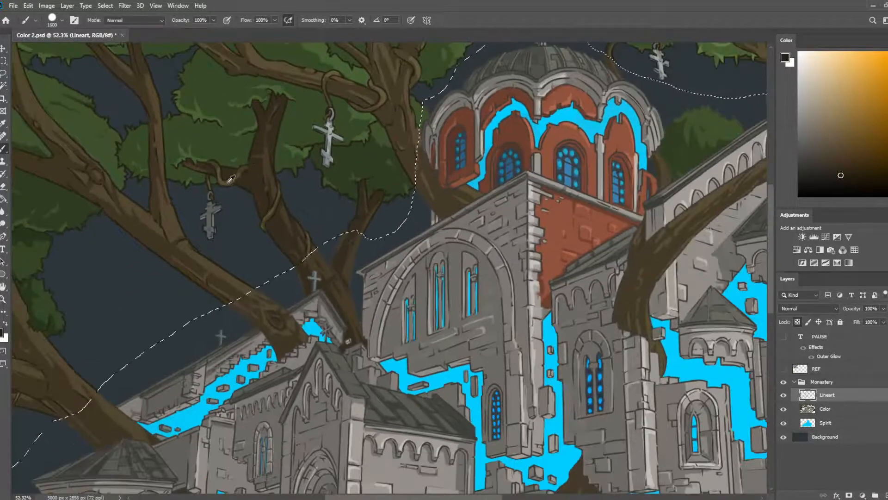
scroll(230, 179, "up", 1)
left_click_drag(446, 213, 74, 204)
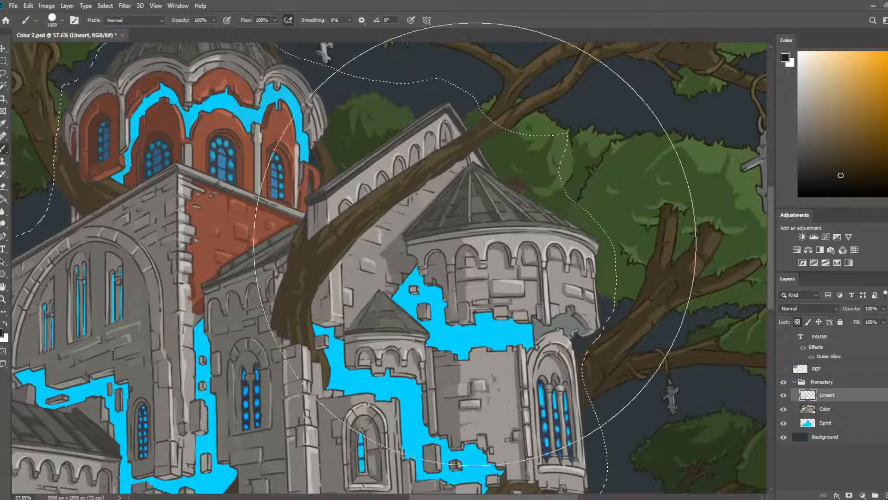
left_click_drag(592, 213, 474, 339)
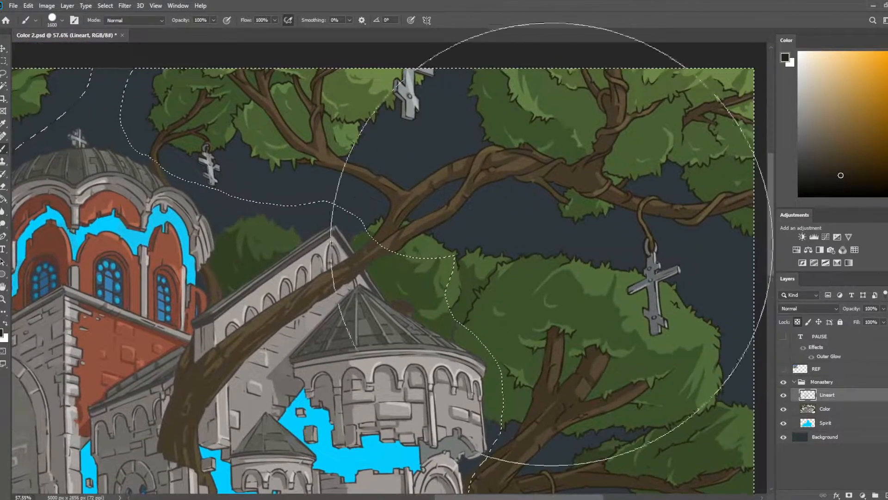
left_click_drag(228, 374, 725, 220)
left_click_drag(583, 233, 472, 272)
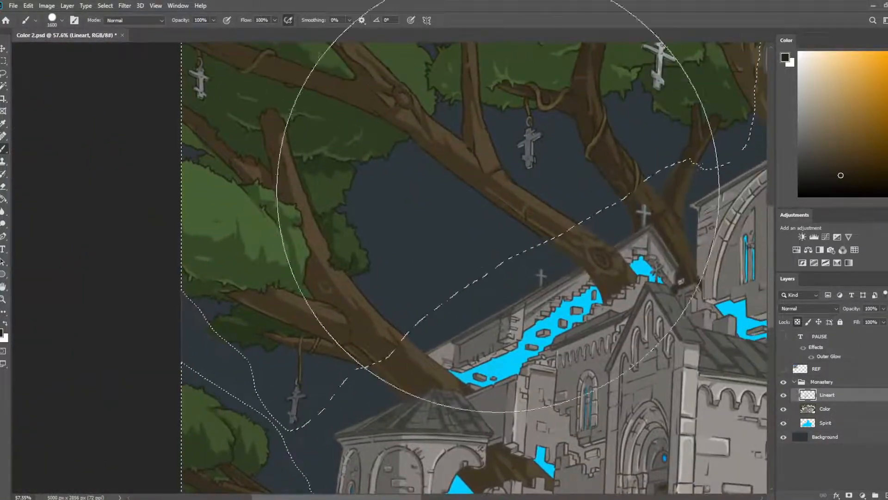
- Repaint the selected scenery's line art with a darkened brown sampled from the trunk, and clear the selection
left_click(622, 156, "alt")
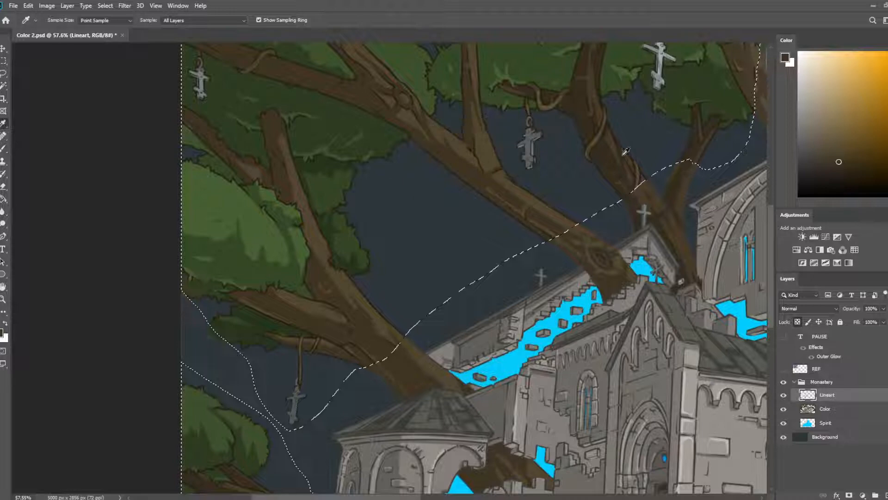
left_click(839, 169)
scroll(497, 233, "down", 5)
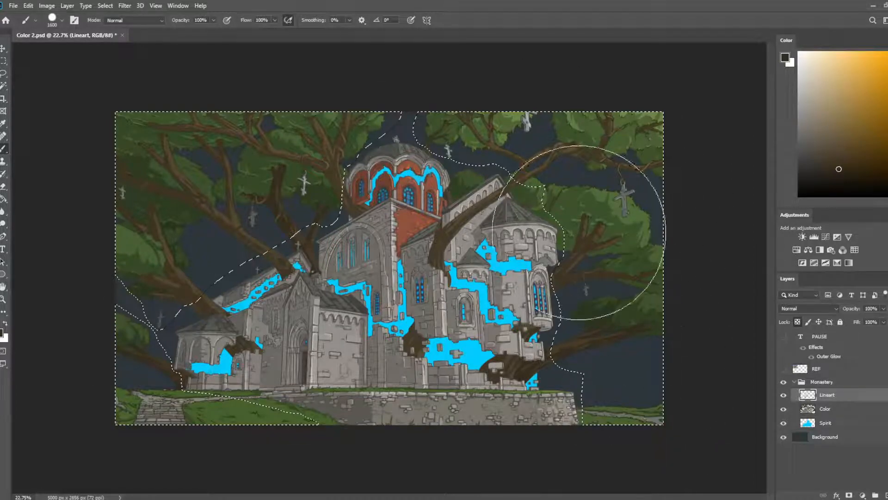
scroll(532, 210, "up", 5)
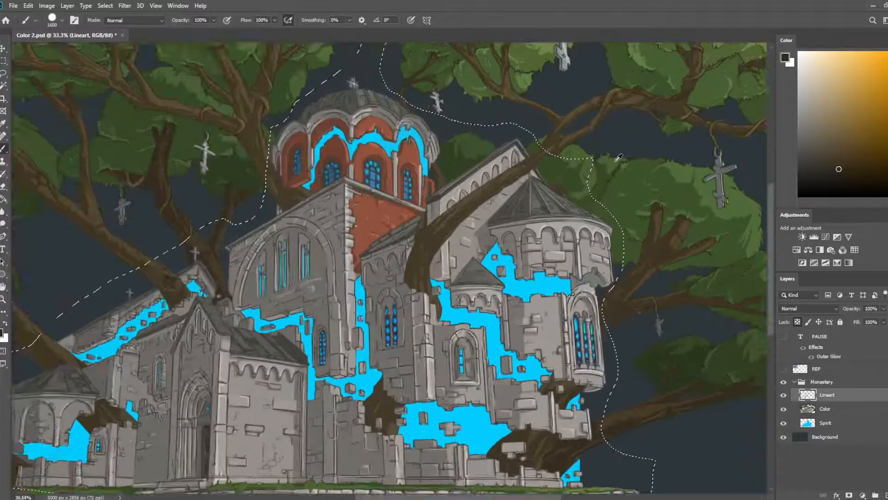
left_click_drag(598, 180, 378, 359)
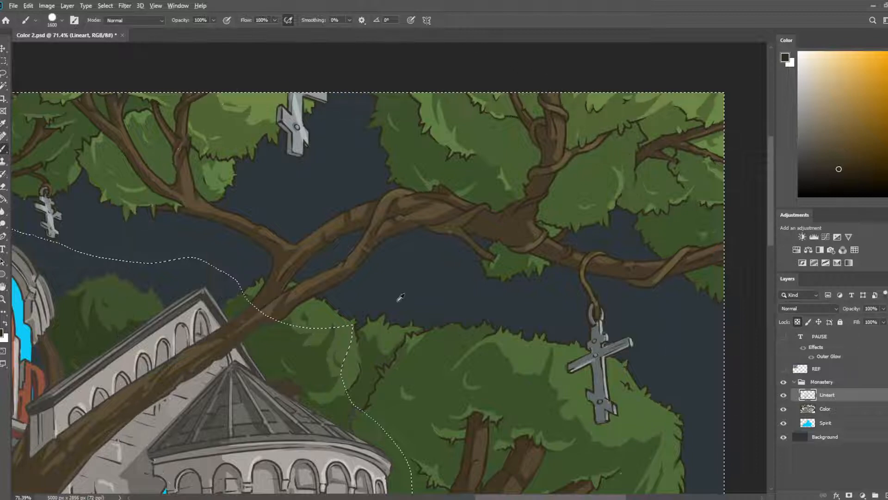
scroll(393, 256, "down", 2)
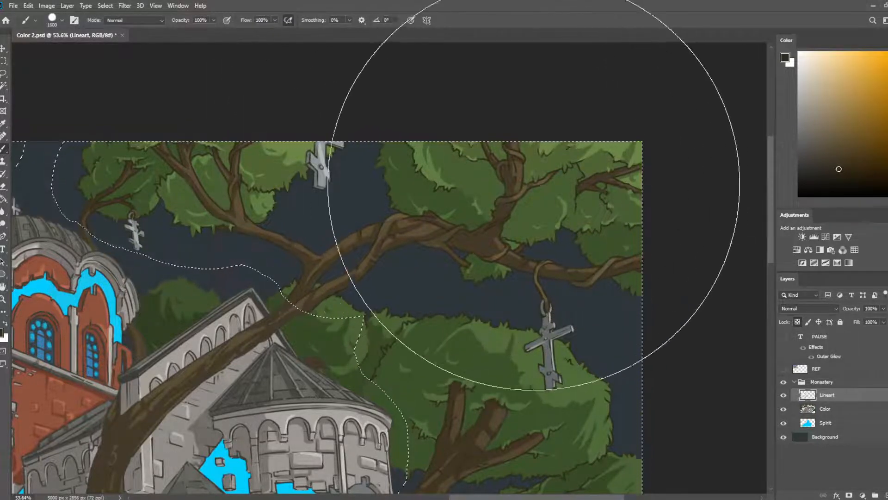
key("l")
key("ctrl+d")
- Recolour the outlines of the branch crossing the gable in dark brown with a 30 px brush
scroll(578, 236, "down", 4, "alt")
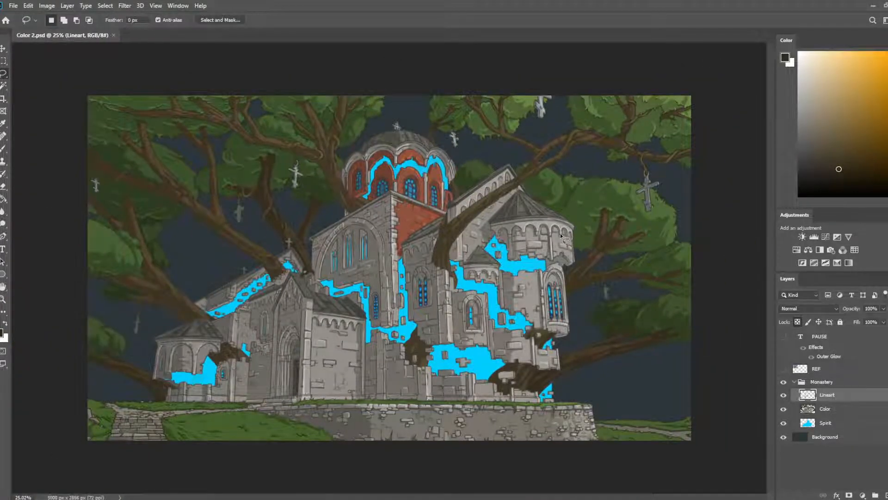
scroll(565, 226, "up", 5, "alt")
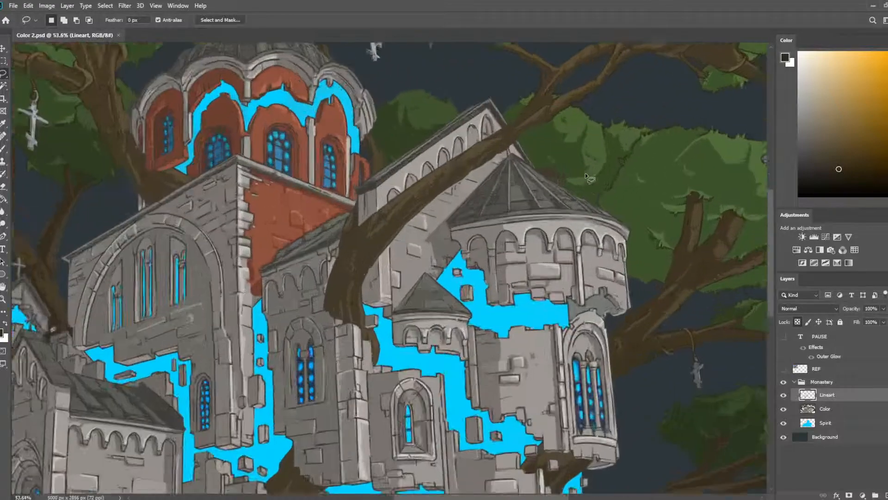
key("b")
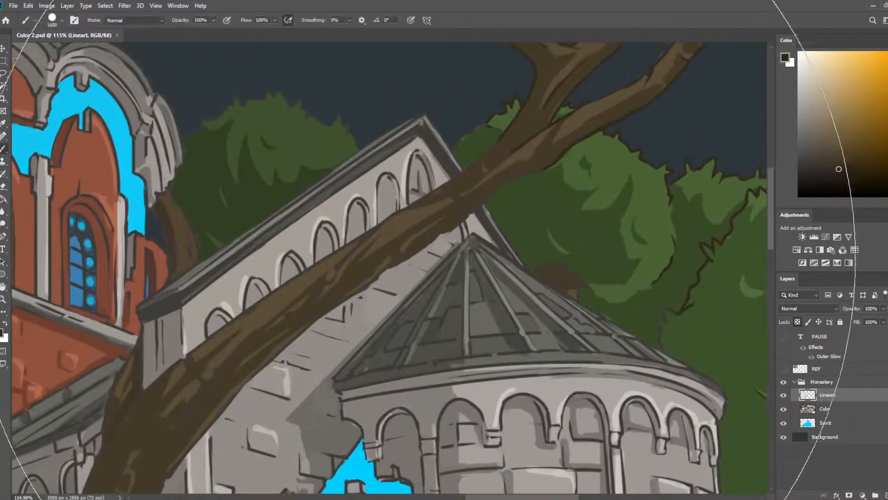
key("bracketleft")
key("bracketleft")
key("bracketleft")
key("bracketleft")
key("bracketleft")
key("bracketleft")
key("bracketleft")
key("bracketleft")
key("bracketleft")
key("bracketleft")
key("bracketleft")
key("bracketleft")
key("bracketleft")
key("bracketleft")
key("bracketleft")
key("bracketleft")
key("bracketleft")
key("bracketleft")
key("bracketleft")
key("bracketleft")
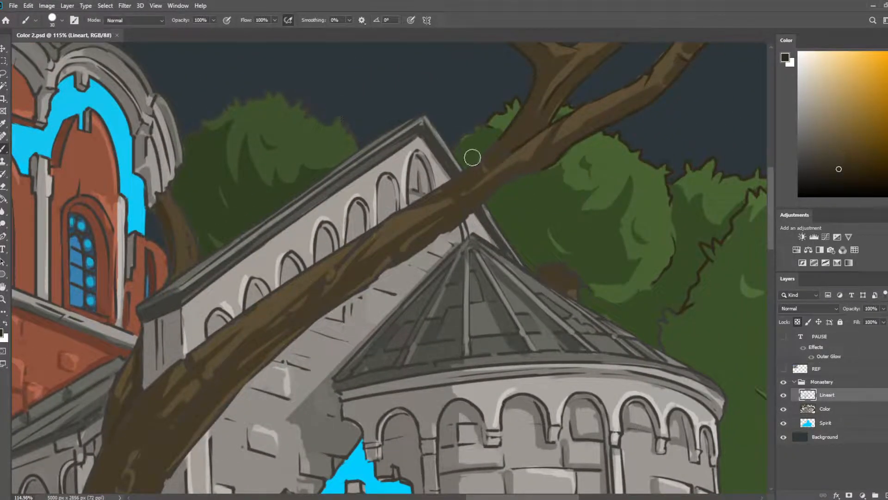
mouse_move(493, 149)
left_mouse_down()
mouse_move(468, 179)
mouse_move(497, 156)
left_mouse_up()
left_click_drag(449, 188, 371, 242)
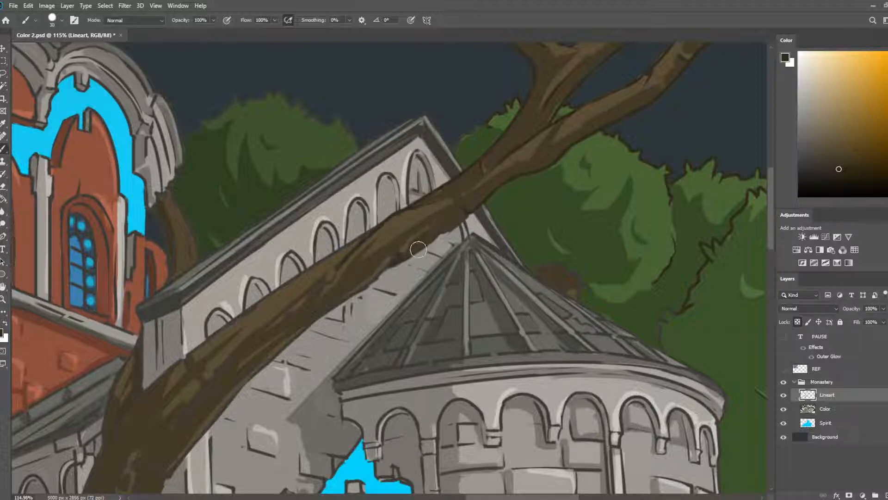
- Continue the dark brown line art along both edges of the trunk, down from the arcaded gable towards its base
left_click_drag(344, 278, 524, 169)
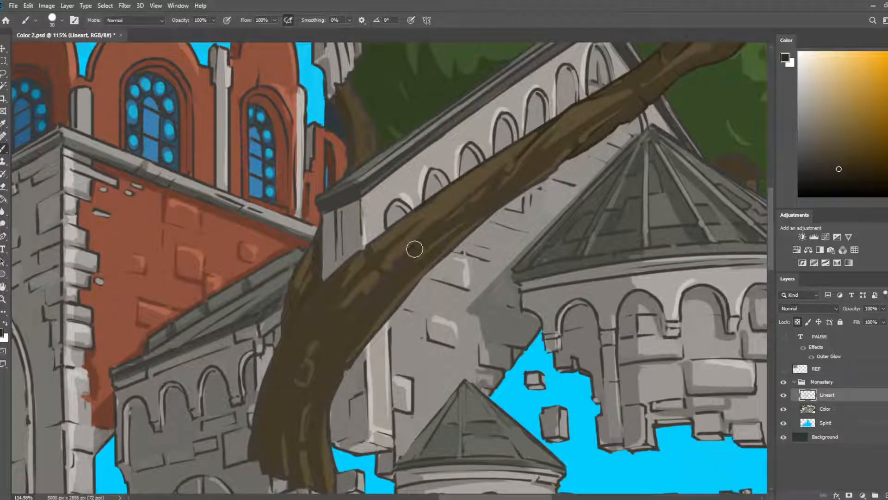
mouse_move(565, 145)
left_mouse_down()
mouse_move(526, 189)
mouse_move(462, 232)
mouse_move(348, 348)
mouse_move(329, 393)
left_mouse_up()
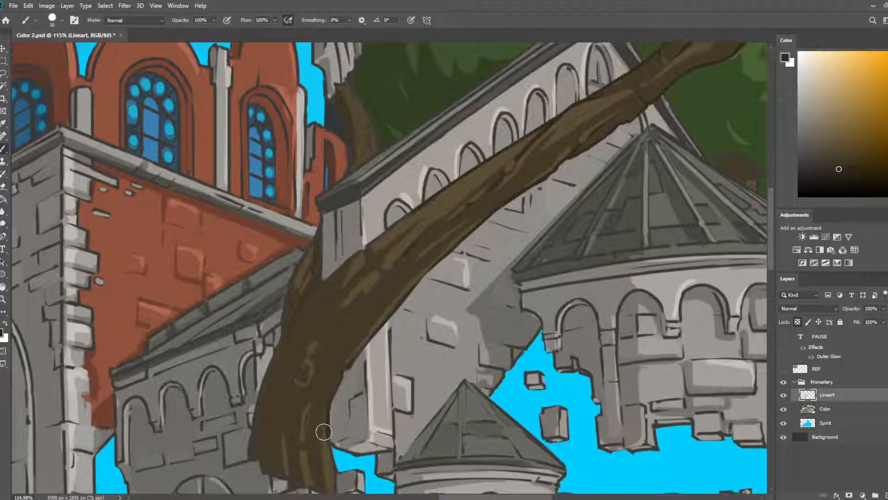
left_click_drag(323, 432, 325, 442)
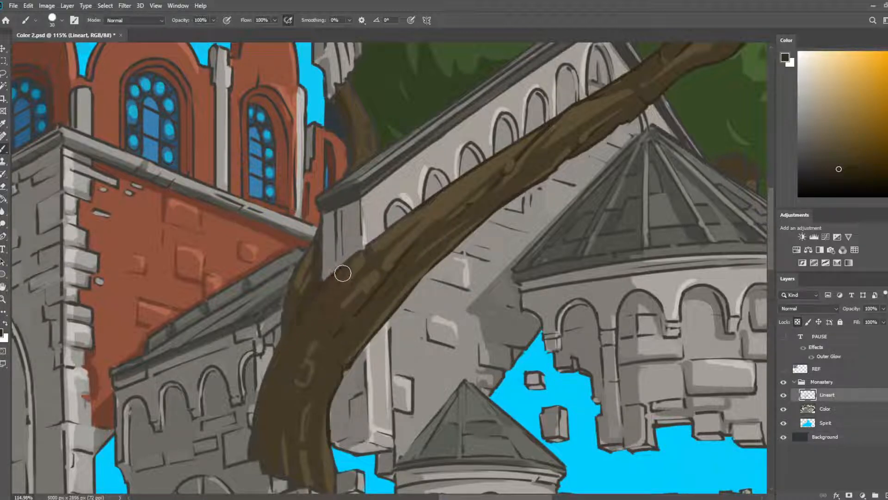
left_click_drag(341, 272, 400, 228)
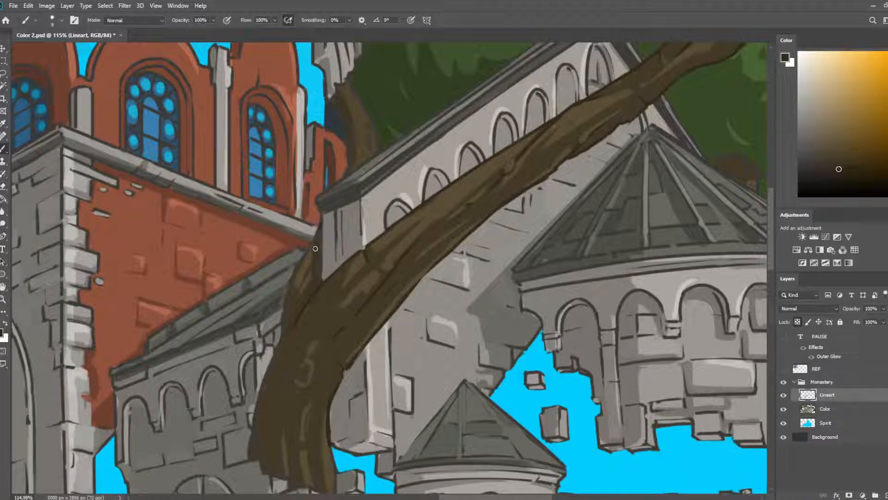
- Recolour the trunk's left edge, base and inner bark lines in dark brown with a 25 px brush
key("bracketright")
left_click_drag(316, 238, 302, 272)
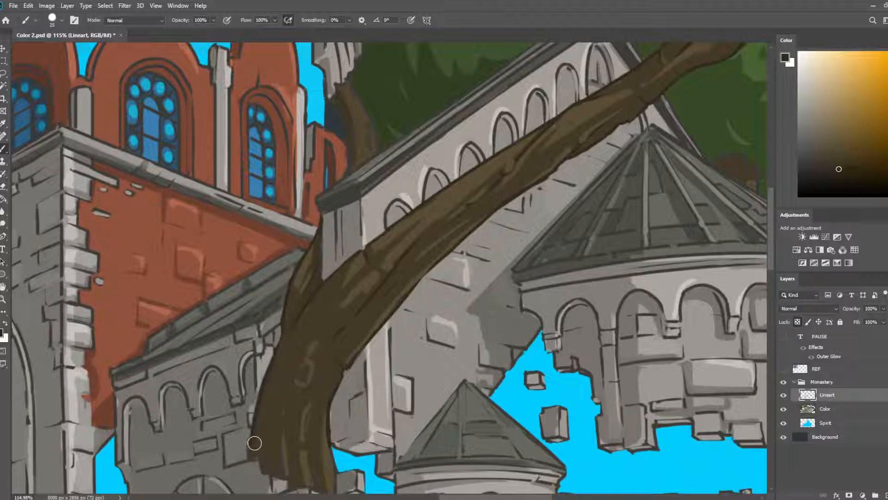
left_click_drag(255, 443, 260, 444)
left_click_drag(321, 457, 263, 285)
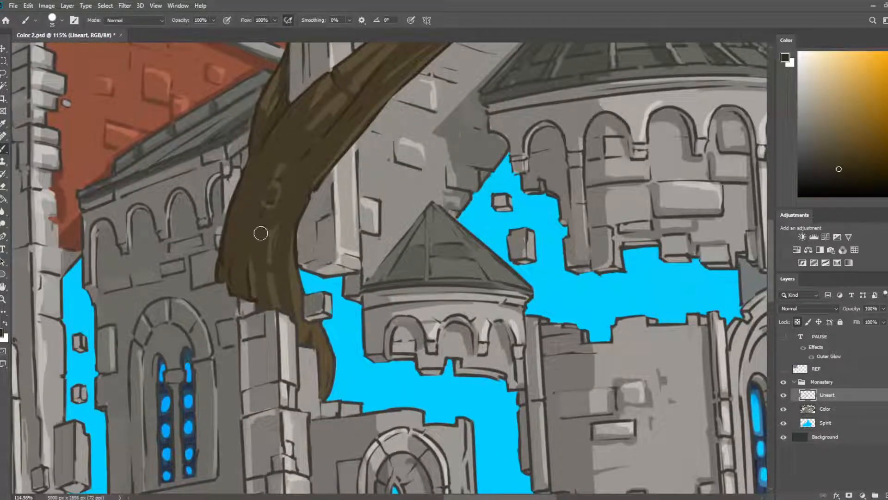
mouse_move(260, 233)
left_mouse_down()
mouse_move(274, 248)
mouse_move(289, 306)
left_mouse_up()
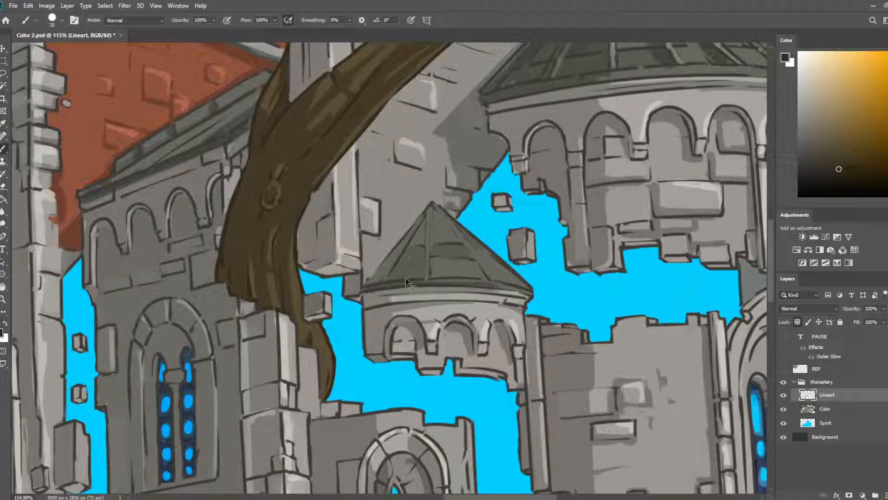
- Switch to the Color layer and touch up the dark trunk area in the broken wall with its sampled brown
scroll(379, 274, "down", 3)
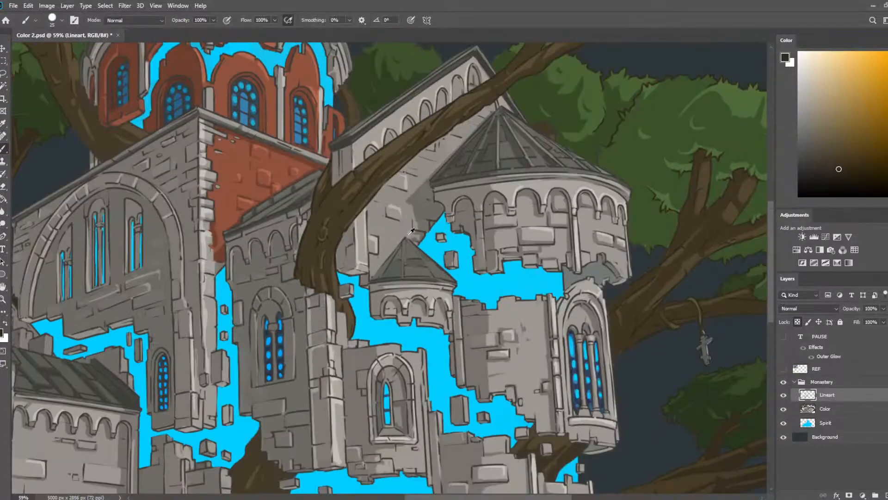
scroll(411, 233, "down", 2)
scroll(273, 355, "up", 5)
left_click_drag(373, 438, 249, 256)
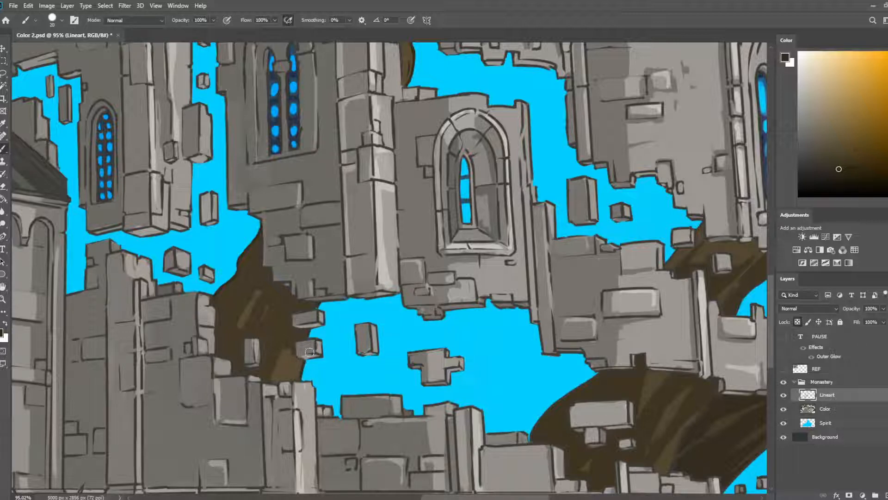
left_click(826, 409)
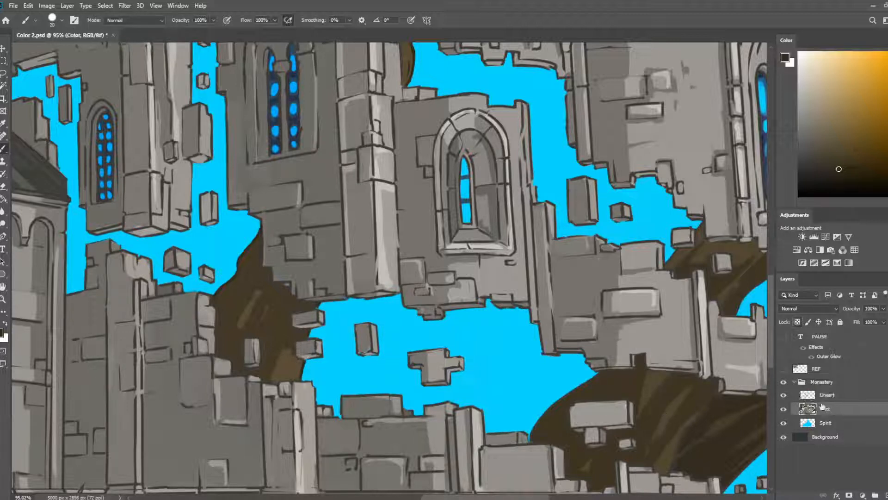
scroll(244, 254, "up", 5)
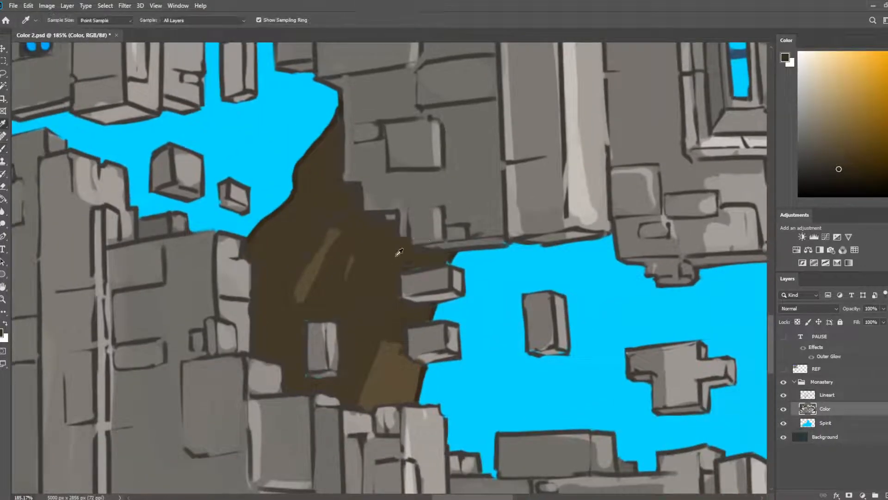
left_click(395, 256, "alt")
key("[")
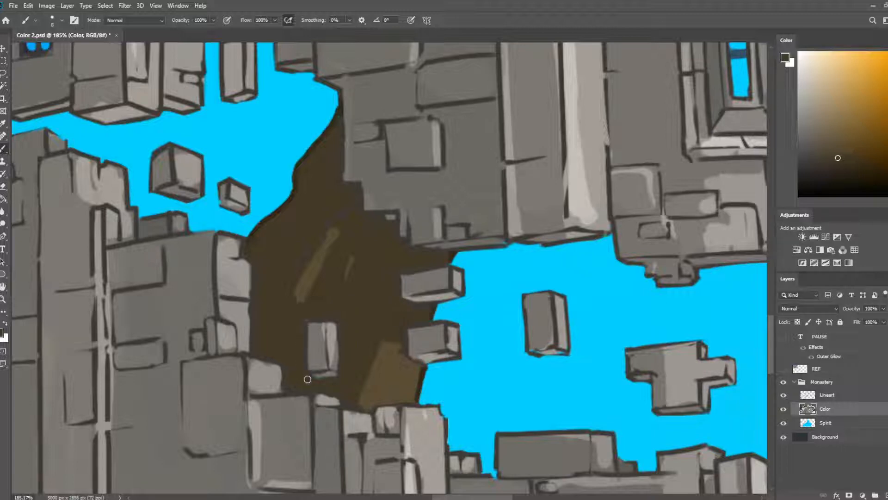
- Touch up the floating stone in front of the dark trunk and the thin bark highlight above it with colours sampled nearby
left_click(332, 346, "alt")
left_click(344, 339, "alt")
left_click(316, 338, "alt")
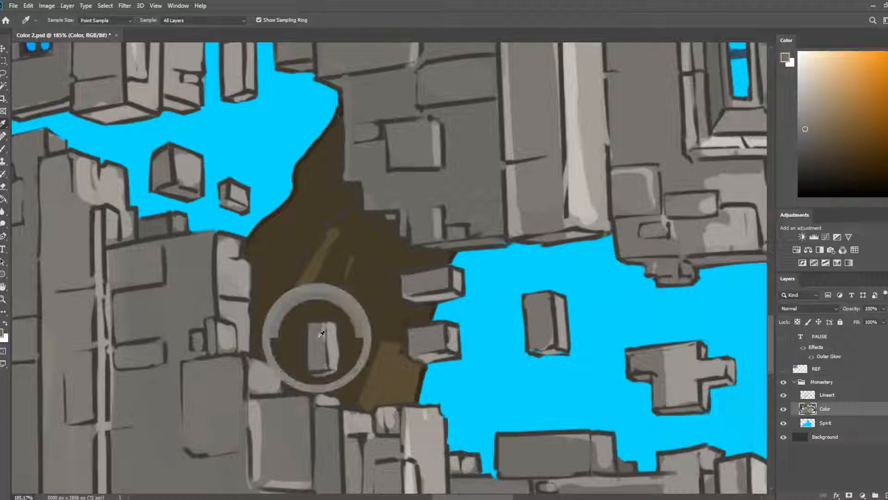
left_click_drag(324, 326, 325, 339)
left_click(344, 297, "alt")
left_click_drag(356, 268, 349, 279)
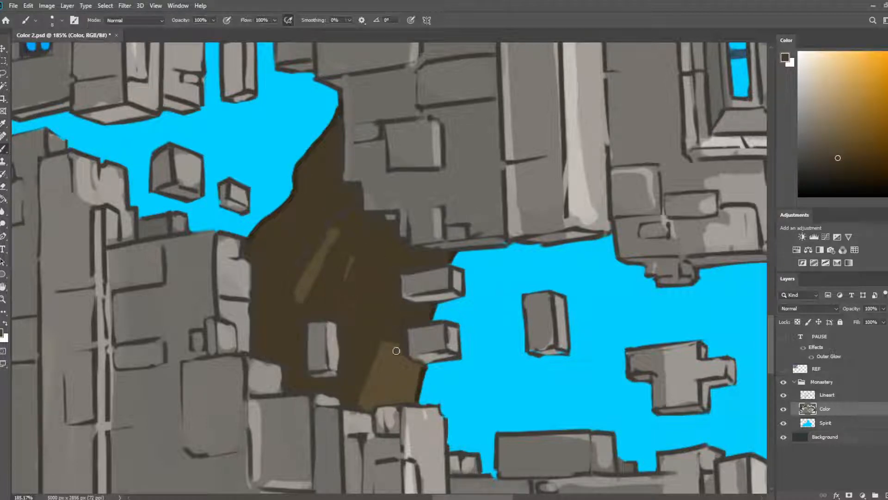
- Clean up the lighter bark patch below the protruding brick using colours sampled around it
left_click(418, 361, "alt")
left_click(425, 342, "alt")
left_click(368, 377, "alt")
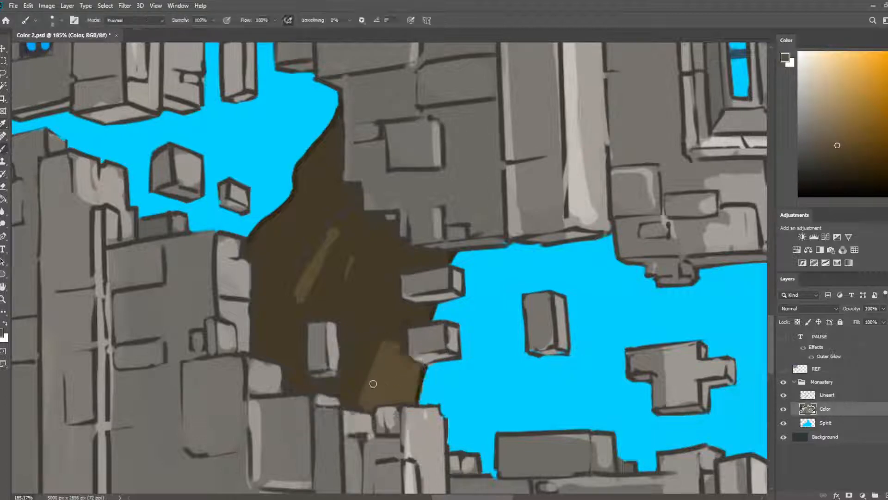
- Retouch the lower edge of the upright floating brick over the blue gap with its sampled stone grey
left_click_drag(495, 370, 502, 397)
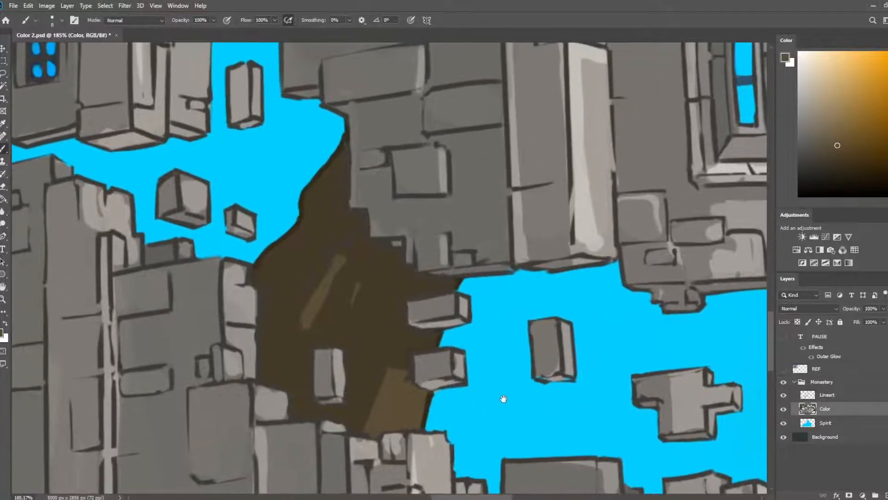
left_click(546, 371, "alt")
left_click(551, 377, "alt")
left_click(546, 370, "alt")
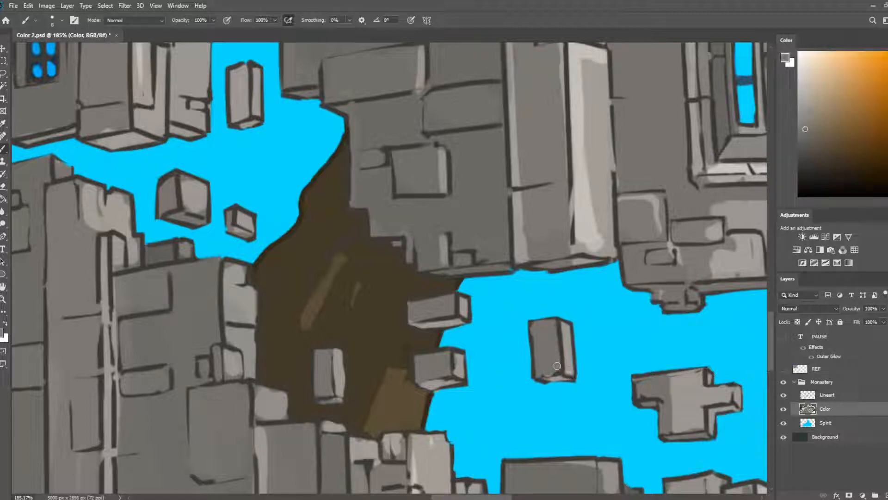
- Even out the faces of the cross-shaped floating stone over the blue gap with its sampled greys, and save the document
left_click(670, 375, "alt")
left_click(673, 380, "alt")
left_click_drag(690, 373, 695, 378)
left_click_drag(702, 413, 692, 403)
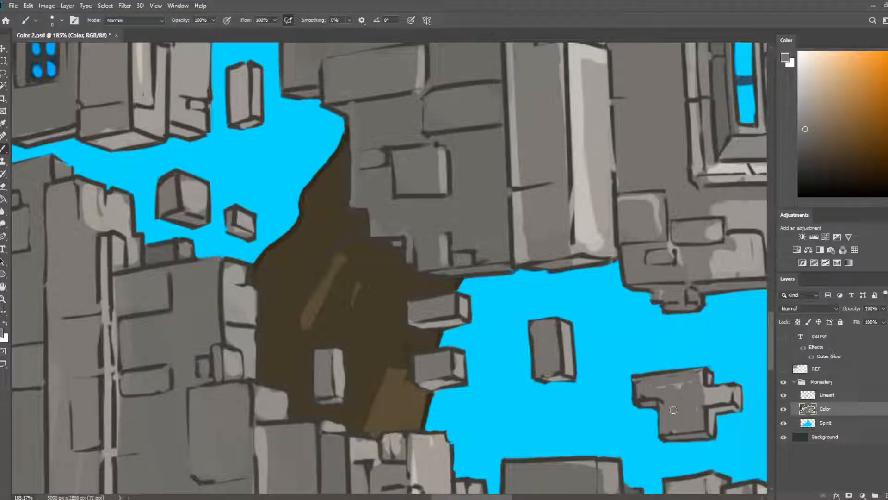
key("i")
left_click(721, 391)
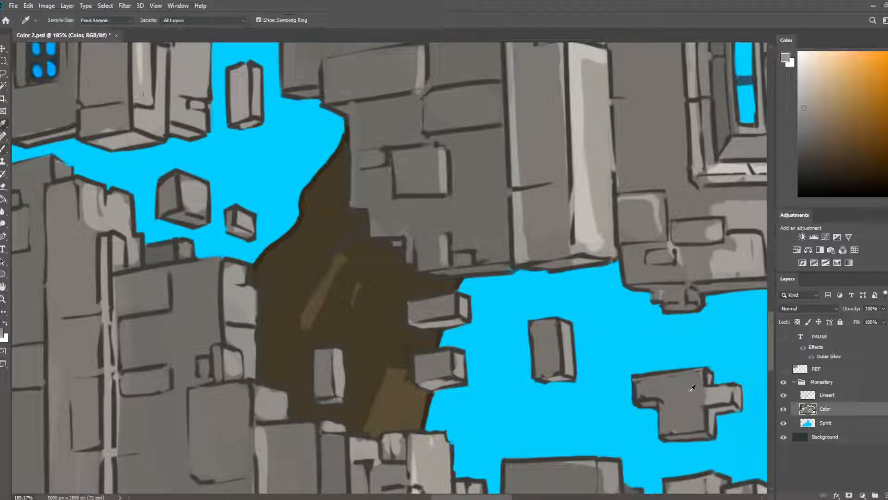
key("b")
left_click_drag(630, 337, 386, 240)
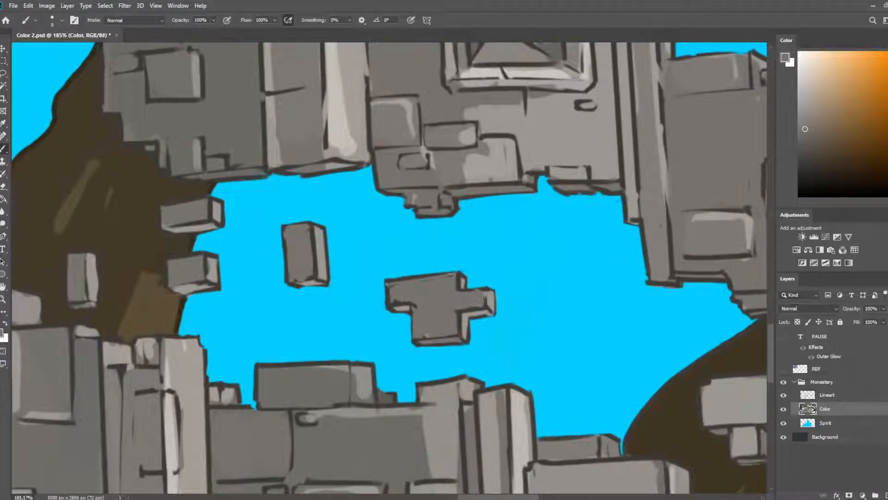
scroll(484, 297, "down", 10)
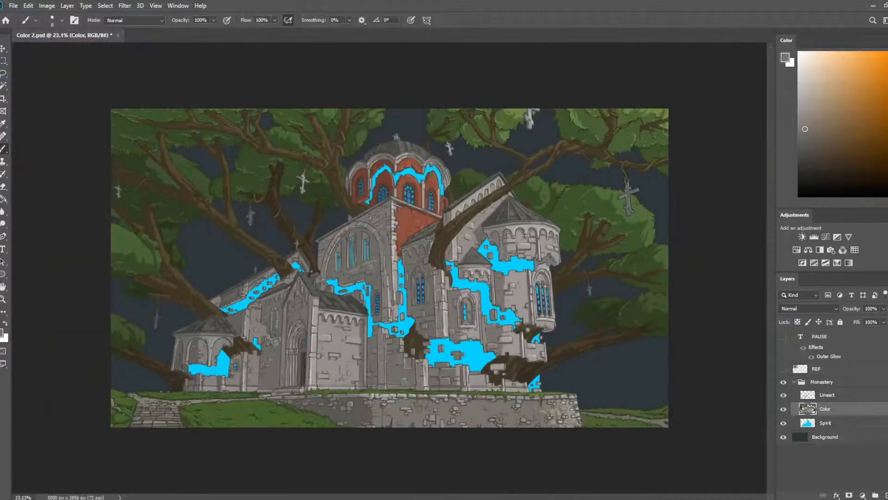
key("ctrl+s")
- Erase the stray colour along the edges of the forked branch above the pointed roof on the Color layer
scroll(594, 132, "up", 8)
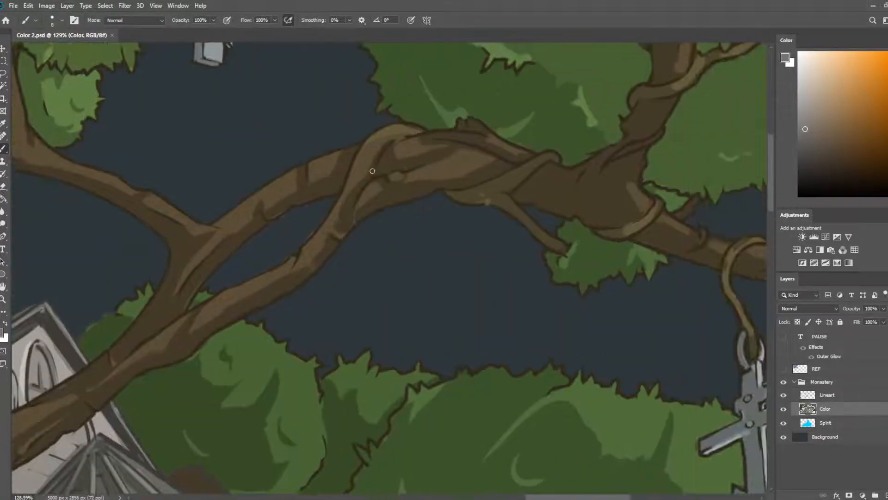
scroll(287, 175, "up", 2)
left_click_drag(422, 317, 539, 251)
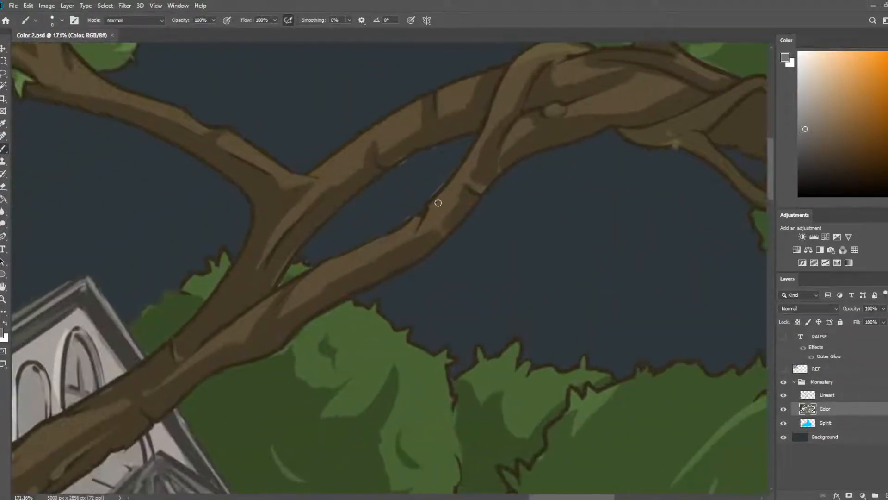
key("e")
mouse_move(410, 164)
left_mouse_down()
mouse_move(397, 178)
mouse_move(433, 157)
mouse_move(417, 166)
mouse_move(438, 171)
mouse_move(435, 183)
mouse_move(453, 163)
mouse_move(374, 230)
left_mouse_up()
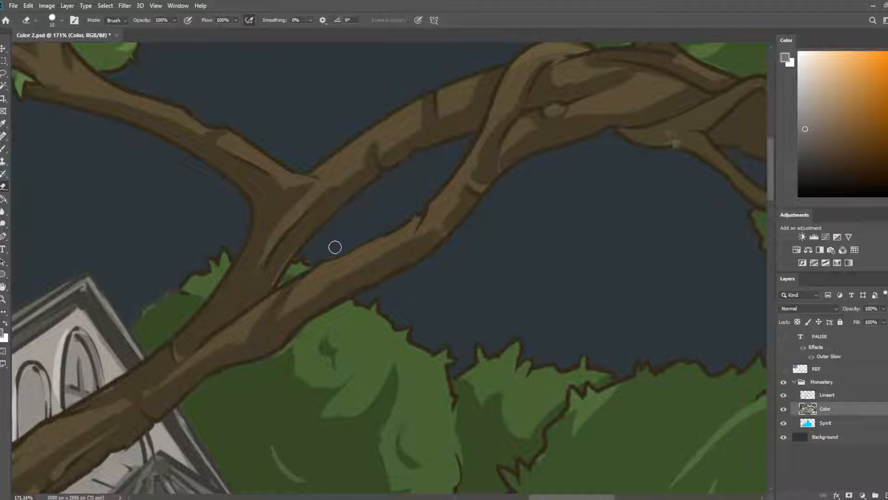
left_click_drag(347, 242, 408, 199)
- On the Lineart layer, recolour the grey outline of the brown stump behind the conical roof with dark brown sampled from the branch outline
key("i")
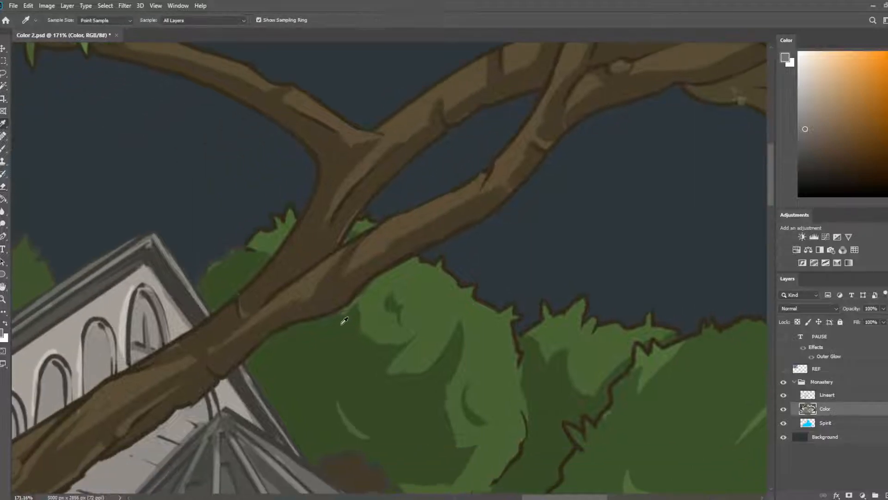
left_click_drag(656, 268, 571, 305)
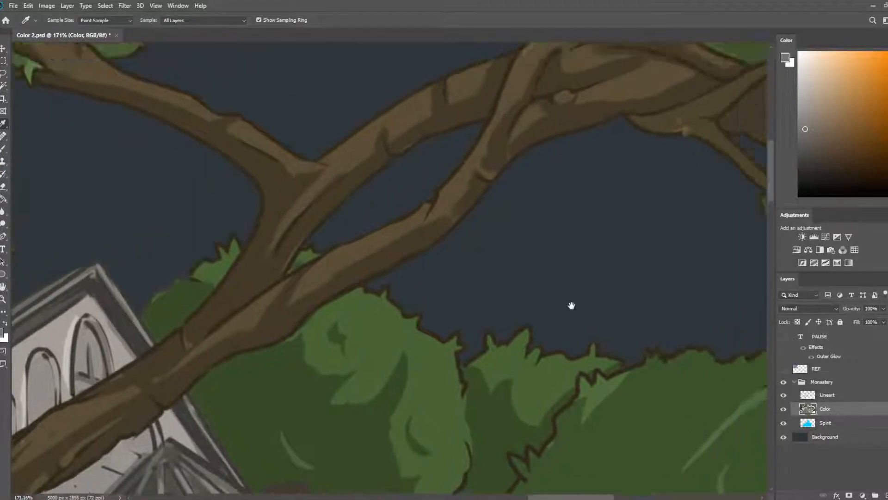
mouse_move(653, 208)
left_mouse_down()
mouse_move(521, 313)
mouse_move(647, 195)
left_mouse_up()
left_click_drag(544, 289, 621, 174)
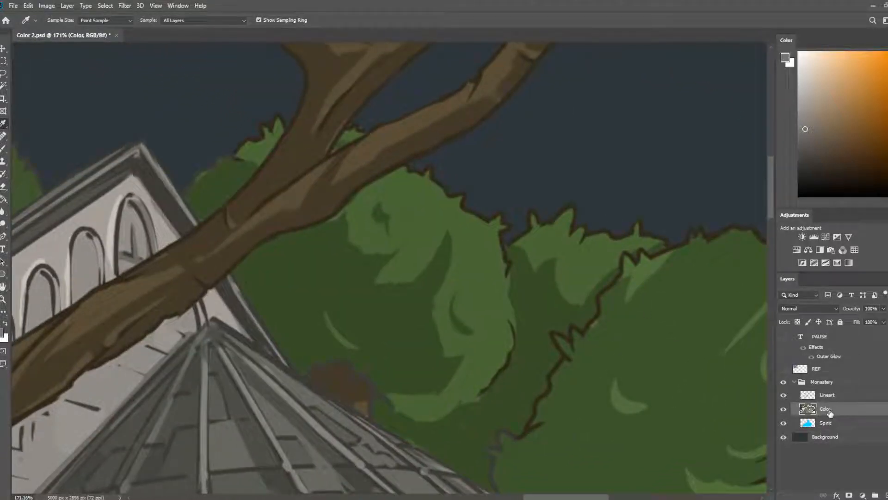
left_click(828, 395)
left_click(390, 166)
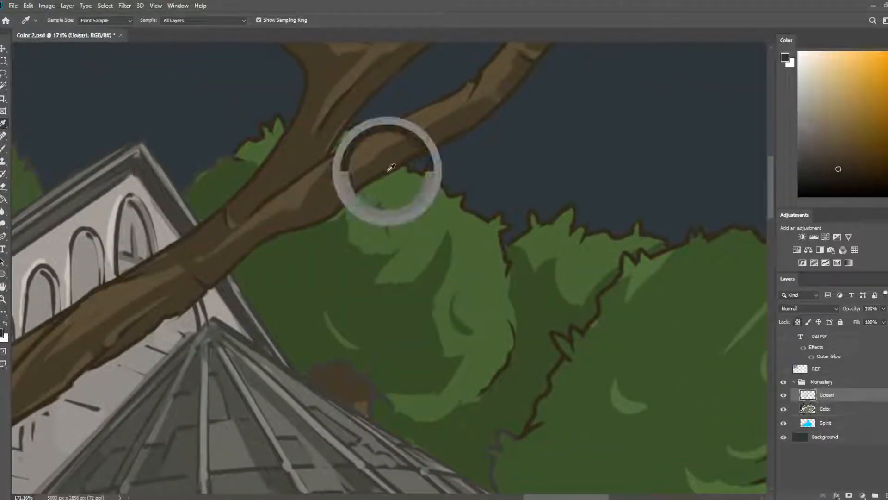
key("b")
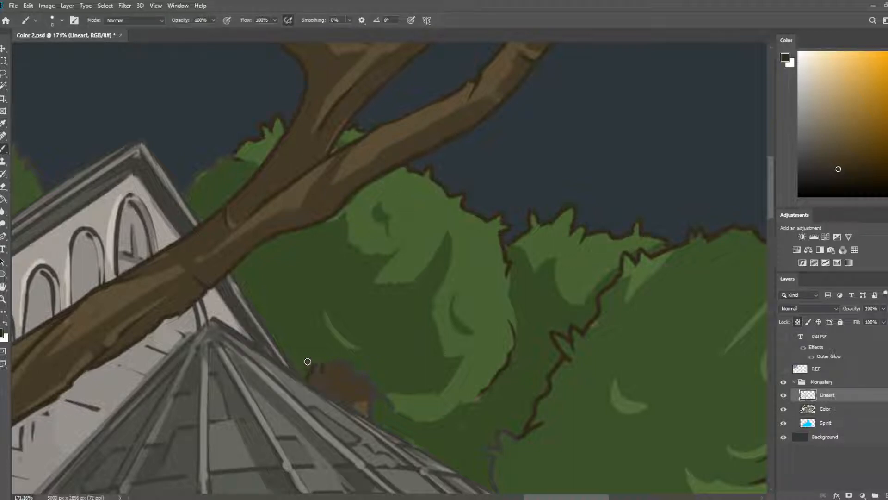
key("bracketright")
key("bracketright")
key("bracketright")
key("bracketright")
key("bracketright")
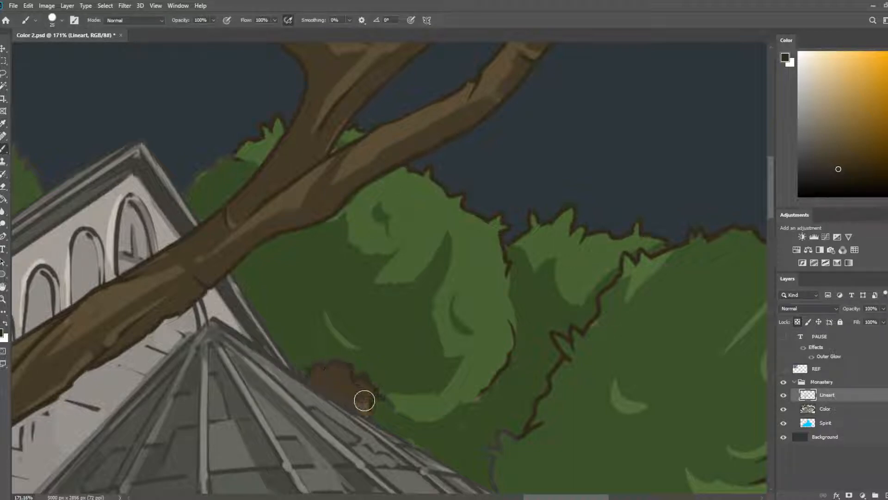
- Recolour the remaining grey foliage outline beside the round tower's roof with the same dark brown
scroll(467, 266, "down", 3)
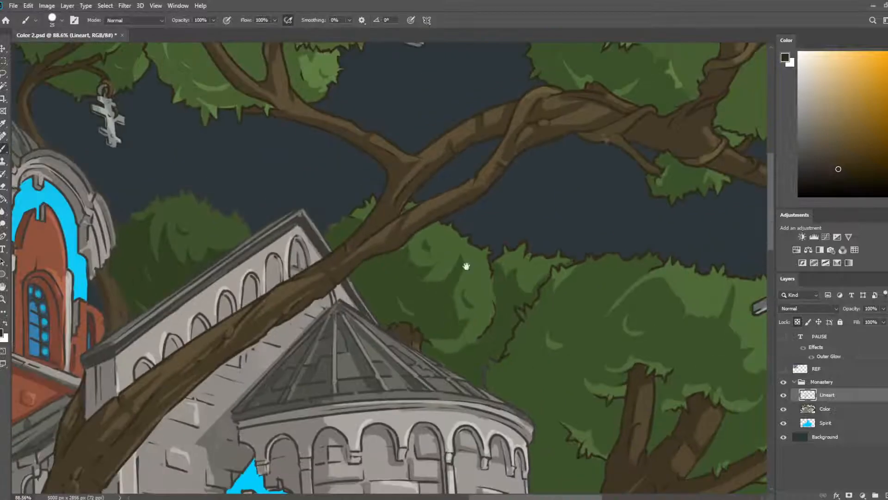
left_click_drag(466, 266, 304, 132)
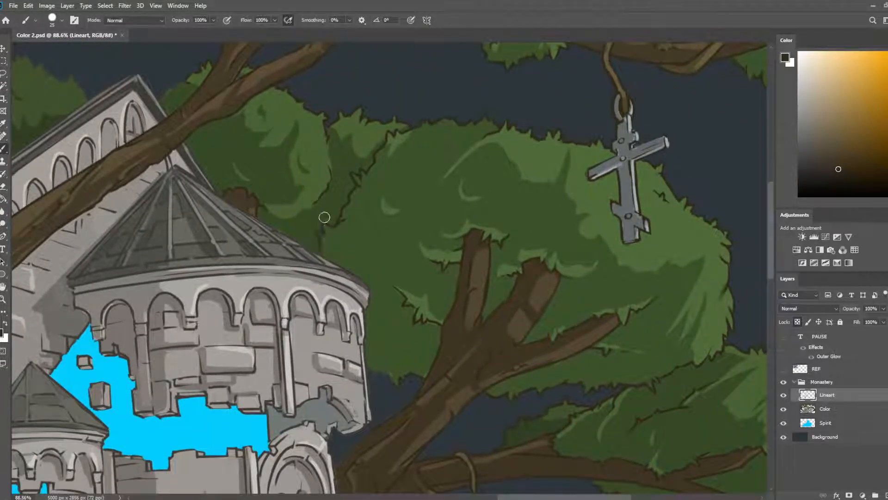
left_click_drag(390, 252, 363, 123)
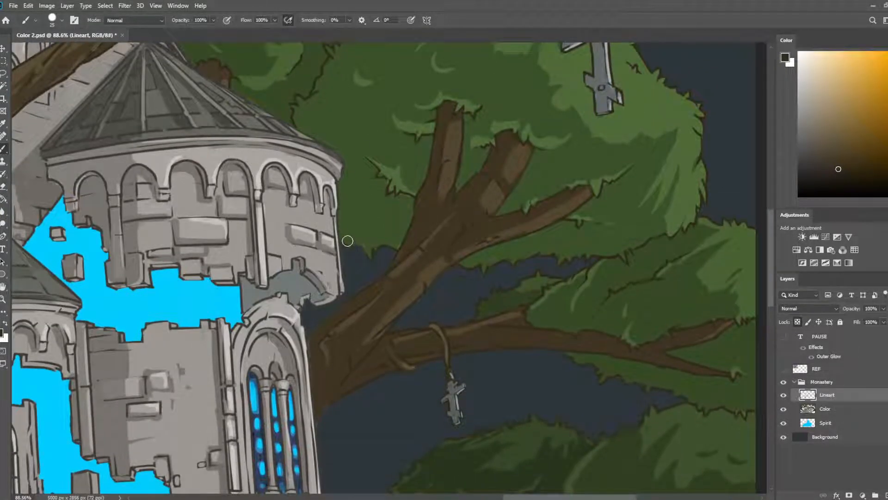
left_click_drag(367, 252, 416, 65)
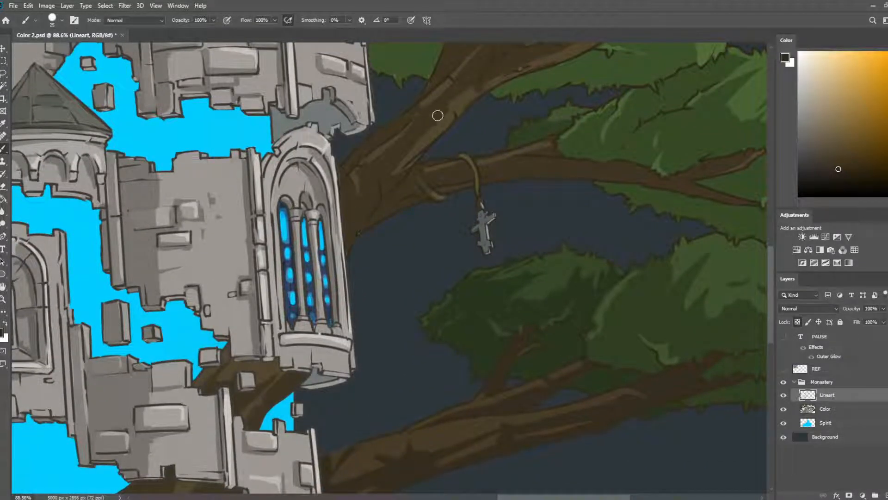
left_click_drag(437, 115, 427, 194)
- On the Color layer, clean up the foliage's lower edge beside the round tower using its sampled green and the eraser
left_click(839, 414)
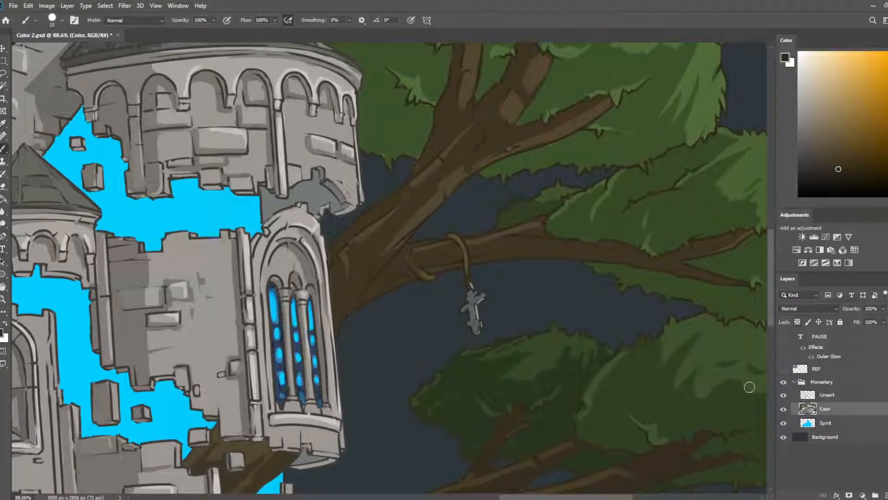
key("e")
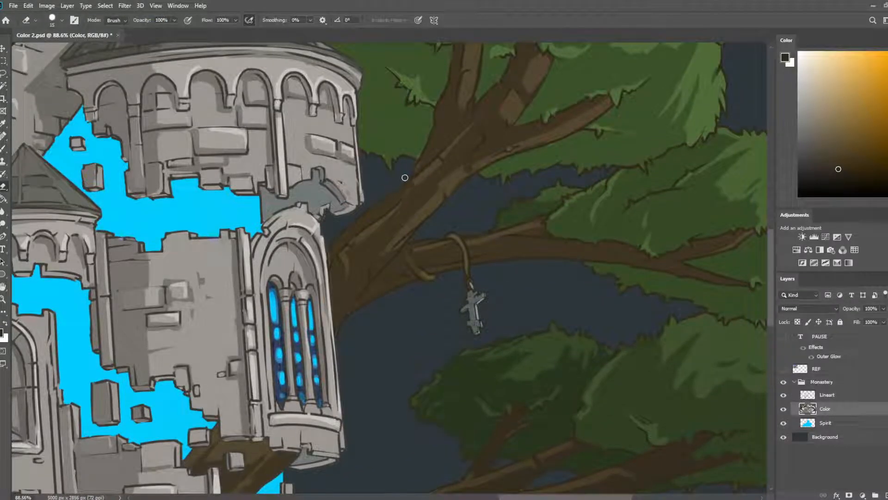
key("b")
left_click(391, 147, "alt")
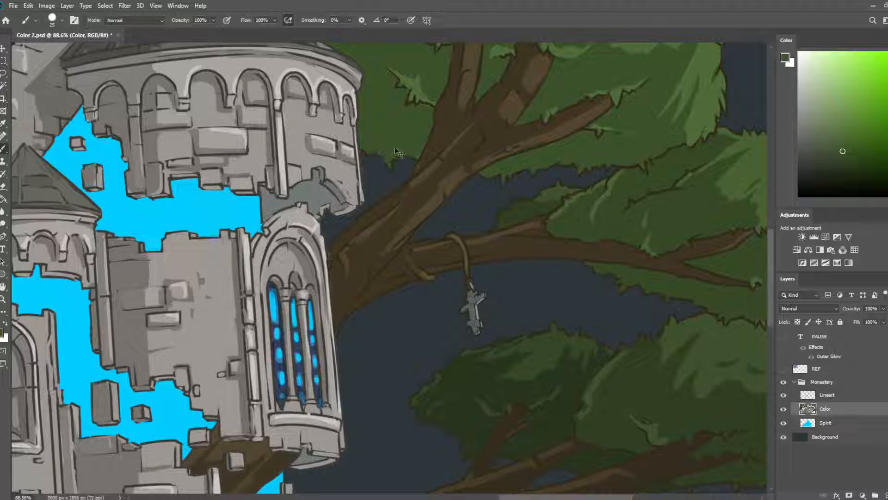
key("e")
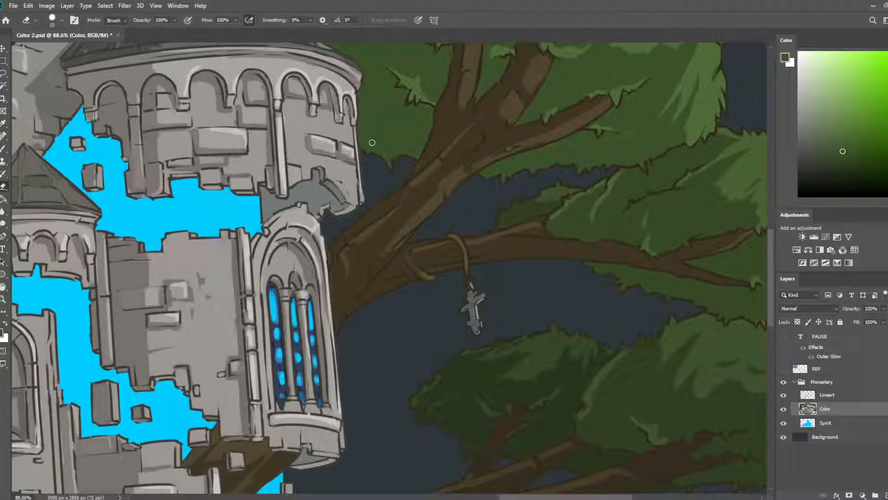
key("b")
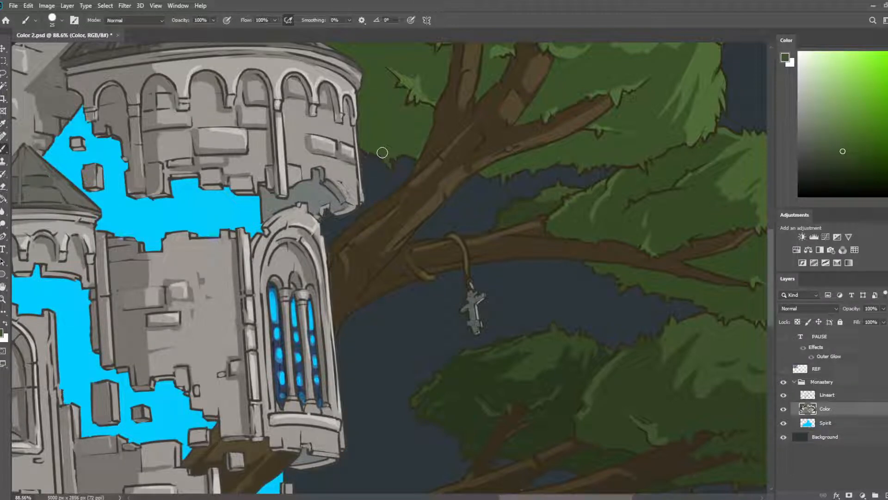
key("bracketleft")
key("e")
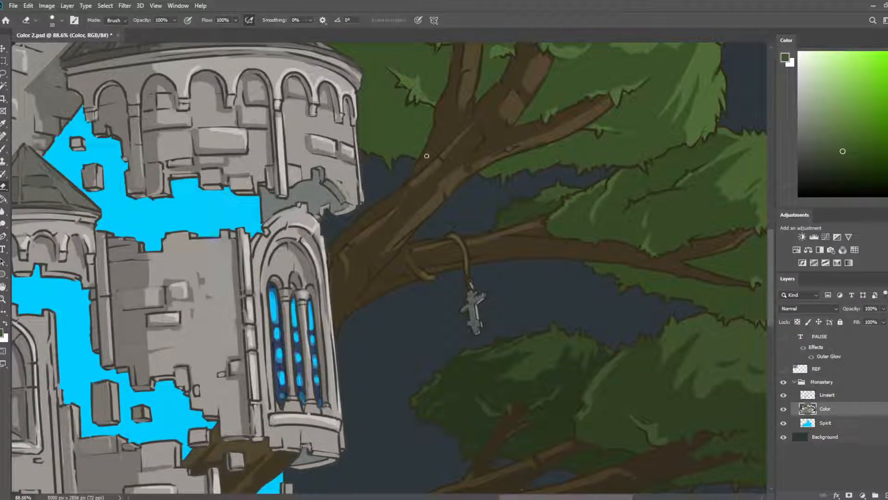
- Touch up the upper edge of the trunk beneath the tower-side foliage with its sampled brown
key("i")
left_click(417, 168)
key("b")
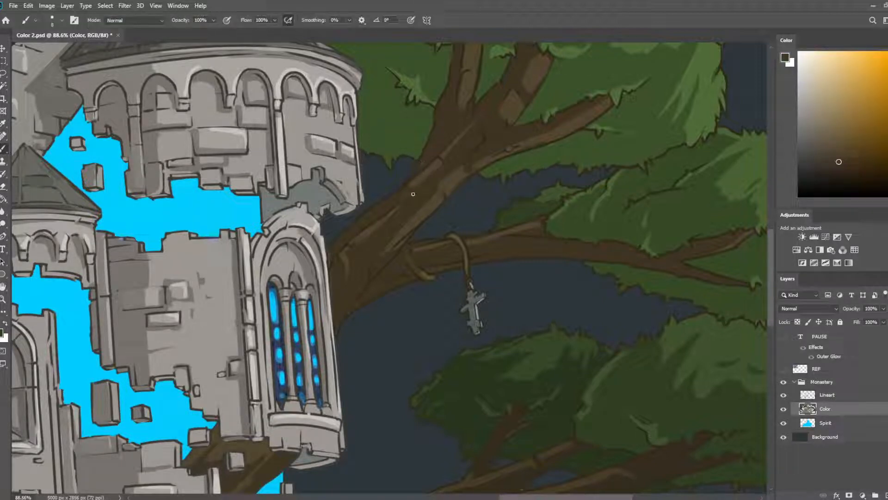
left_click_drag(413, 193, 450, 149)
key("e")
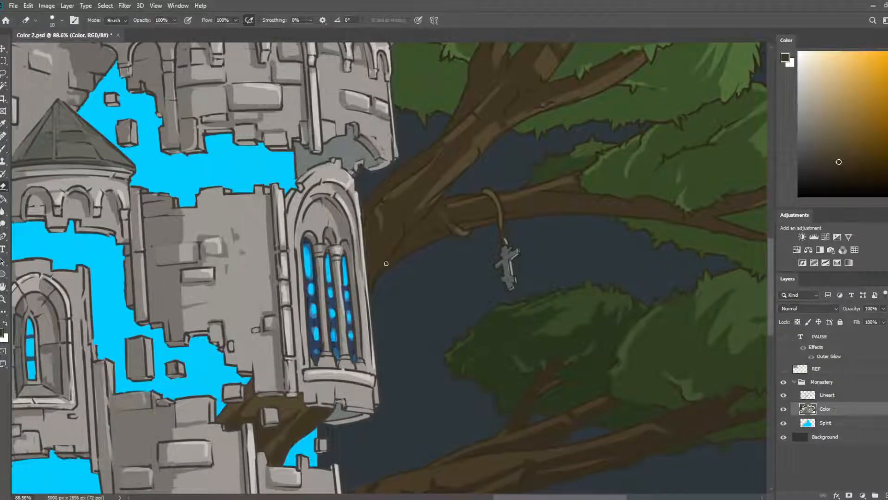
key("b")
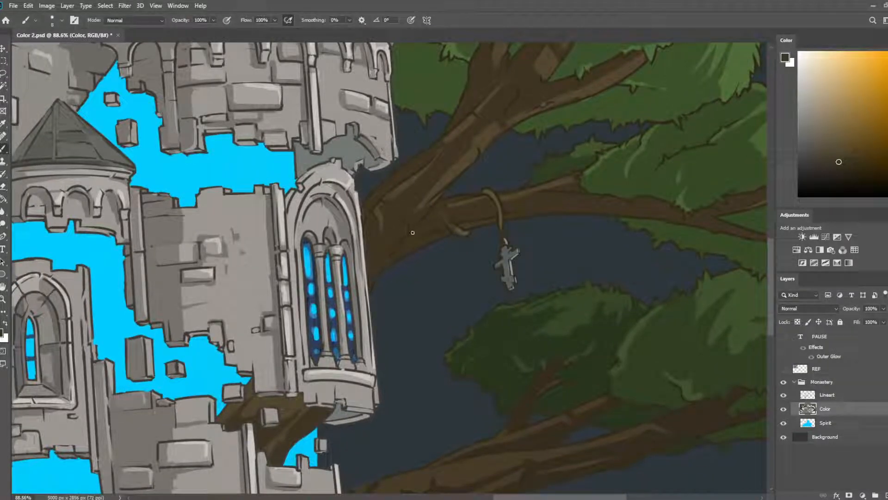
- Retouch the bark at the trunk's base beside the arched window with browns sampled from the trunk
left_click(432, 193, "alt")
left_click(443, 180, "alt")
left_click_drag(401, 235, 400, 237)
left_click(395, 246, "alt")
left_click_drag(525, 150, 441, 231)
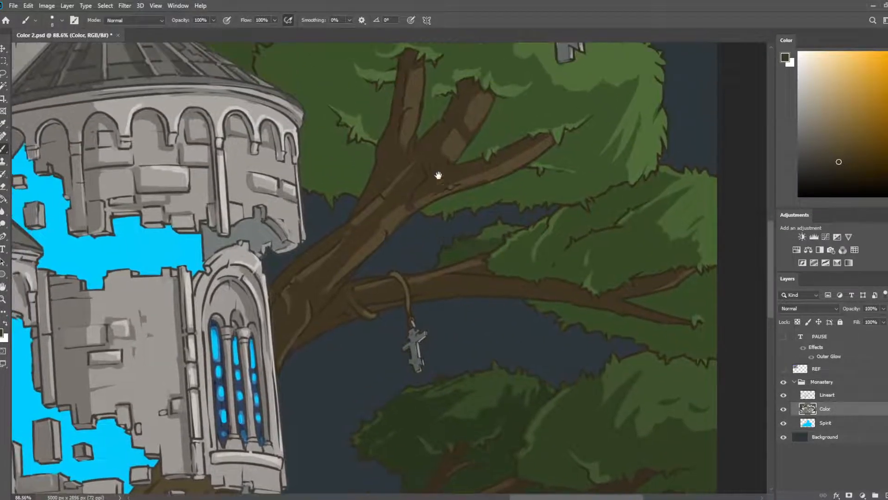
- Clean up the large lower branch beside the broken wall and paint bark knot details on it with browns sampled from the branch
left_click_drag(438, 176, 398, 291)
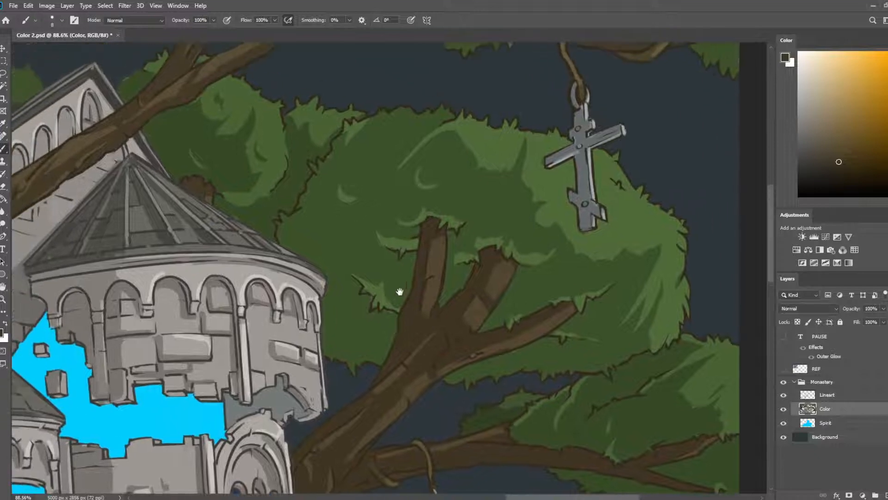
left_click_drag(284, 212, 365, 95)
left_click_drag(487, 305, 407, 131)
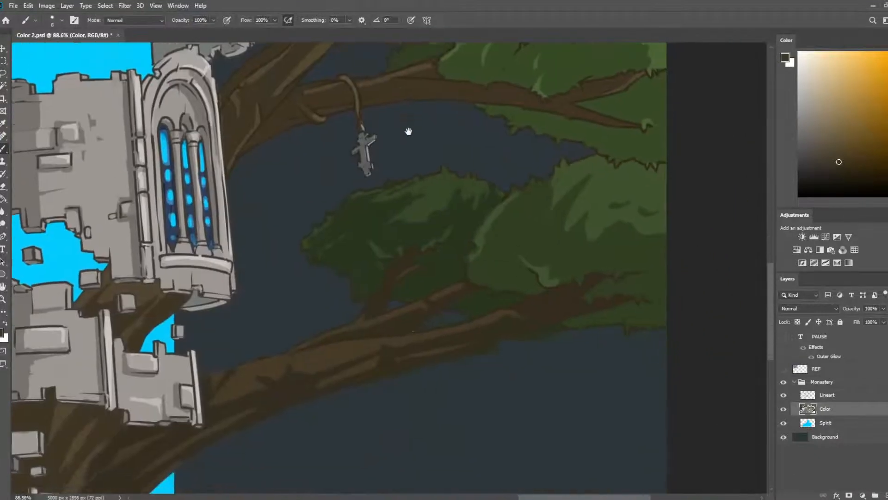
left_click_drag(394, 304, 452, 205)
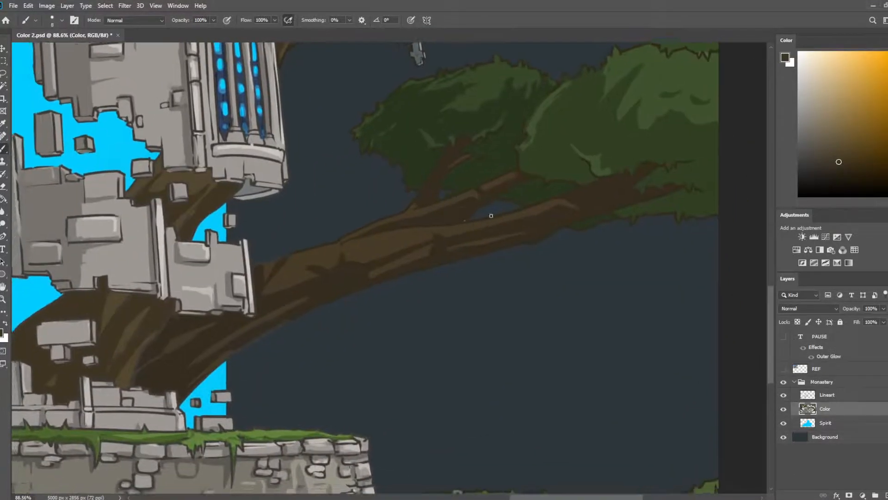
key("e")
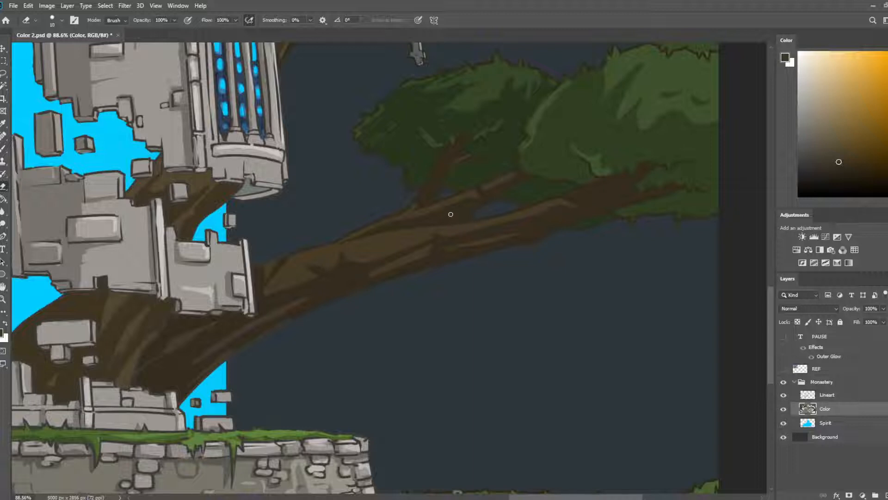
key("b")
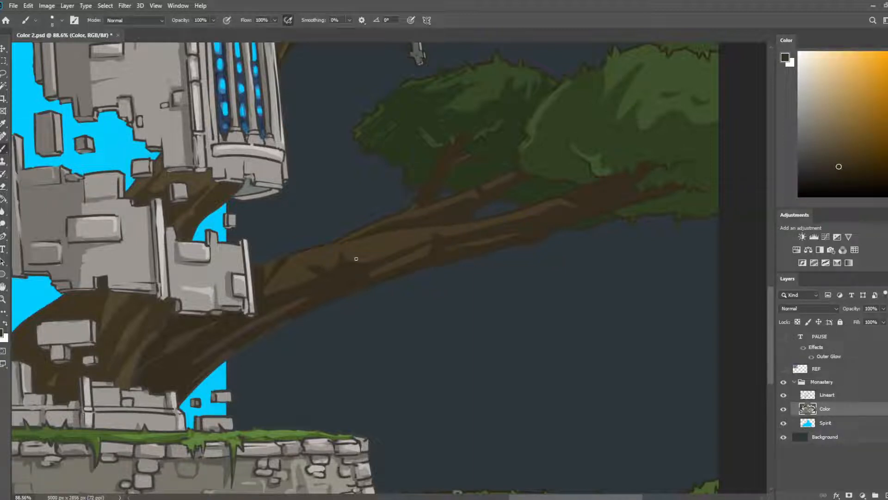
left_click(347, 257, "alt")
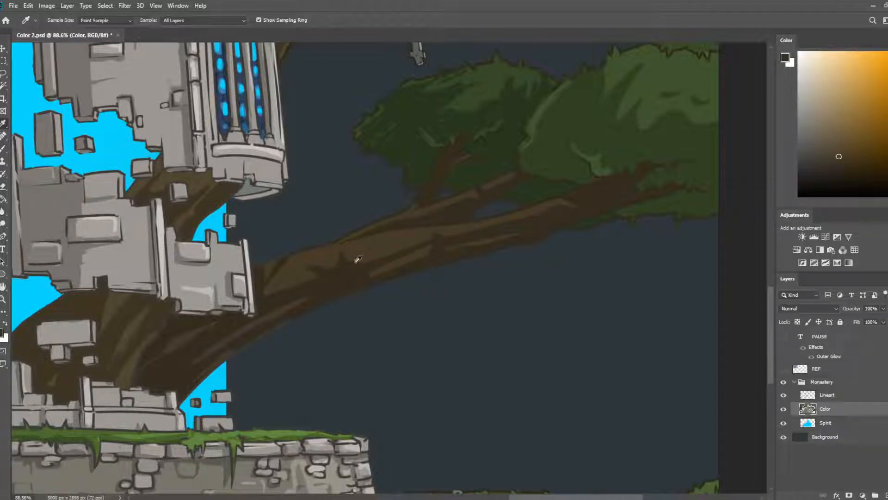
left_click(327, 289, "alt")
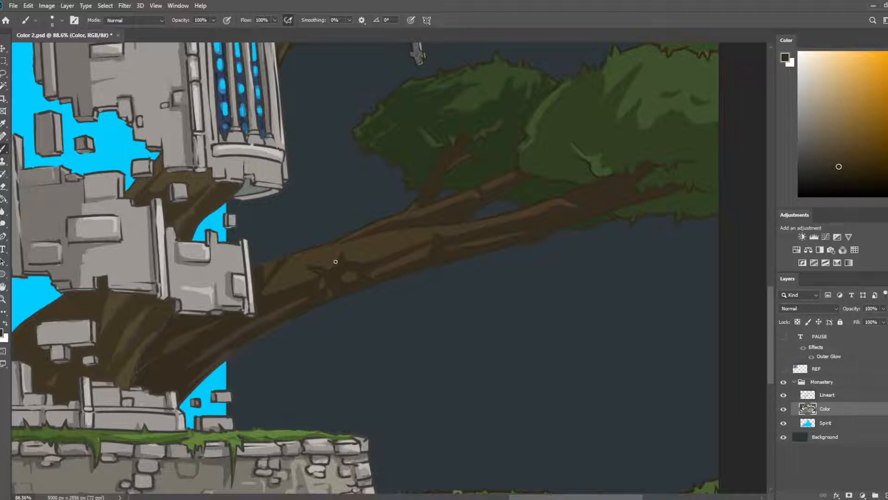
scroll(335, 262, "down", 4)
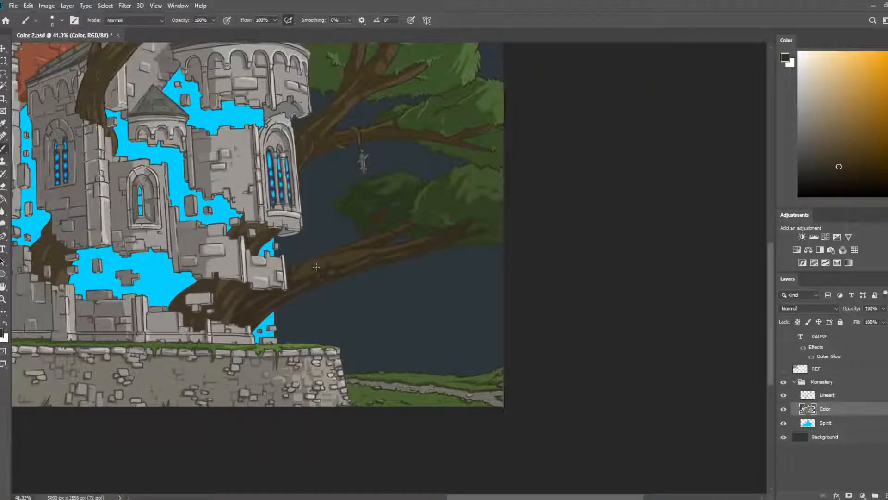
- Save the illustration with the finished branch and foliage clean-up
key("ctrl+0")
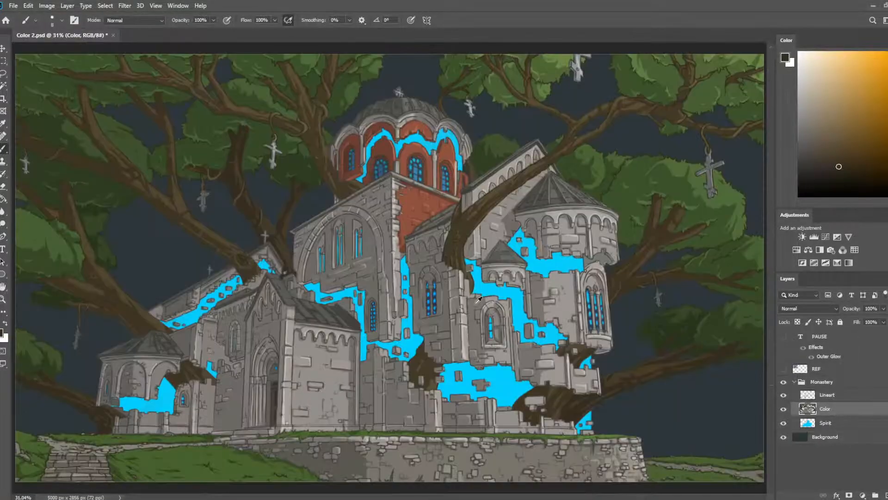
scroll(479, 305, "up", 2)
key("ctrl+s")
left_click_drag(556, 325, 215, 230)
scroll(418, 231, "up", 4)
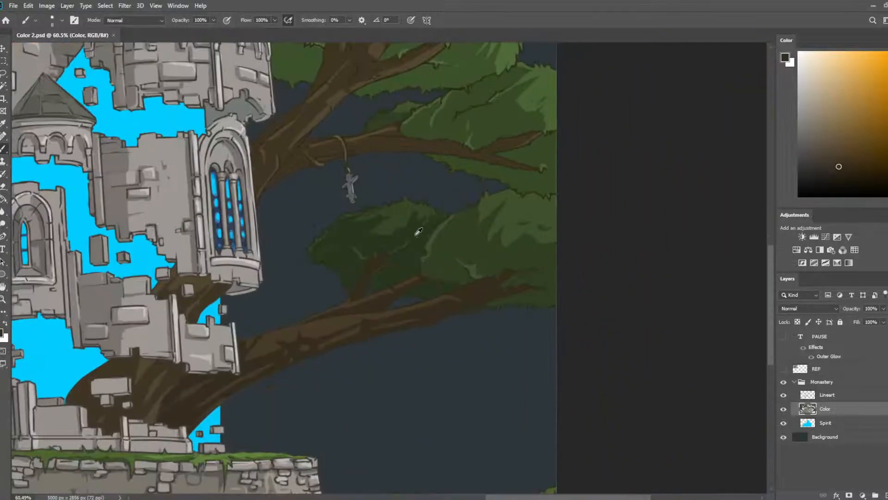
- On the Lineart layer, recolour the outlines of the roots and branch around the broken wall below the bay window dark brown
left_click_drag(371, 305, 603, 133)
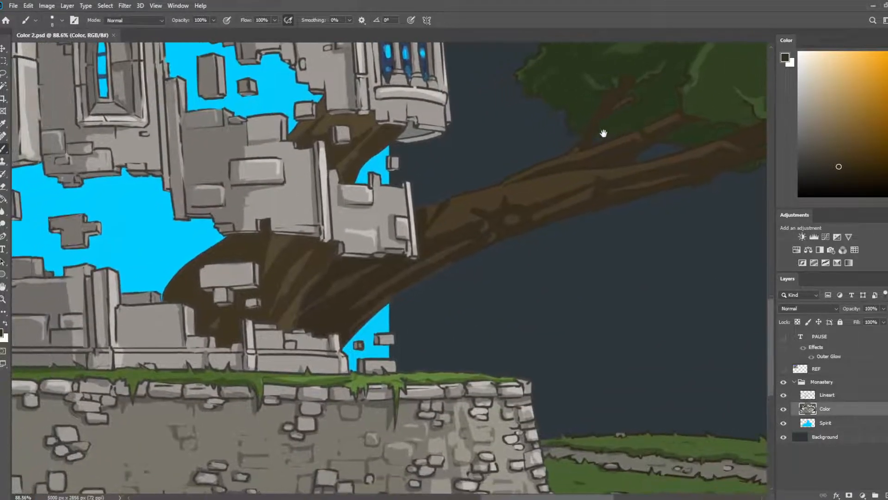
left_click_drag(341, 172, 352, 155)
left_click(827, 395)
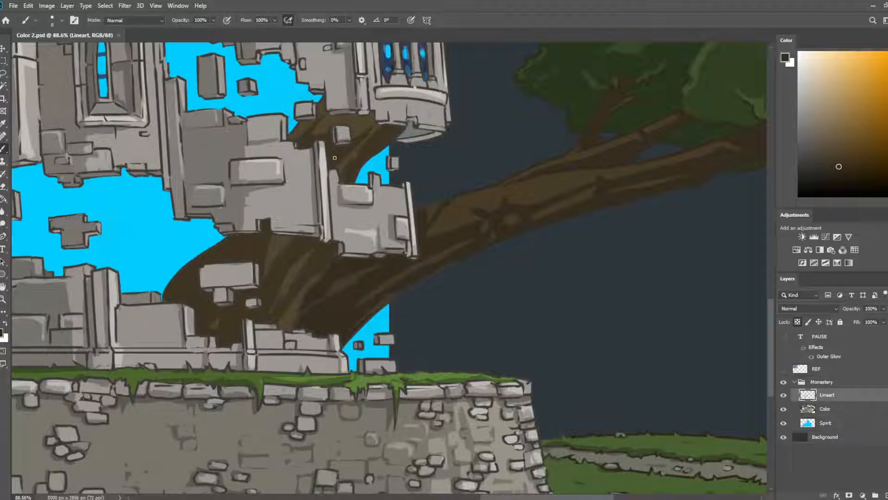
key("bracketright")
left_click_drag(370, 155, 355, 177)
key("bracketright")
key("bracketright")
key("bracketleft")
scroll(396, 230, "left", 10)
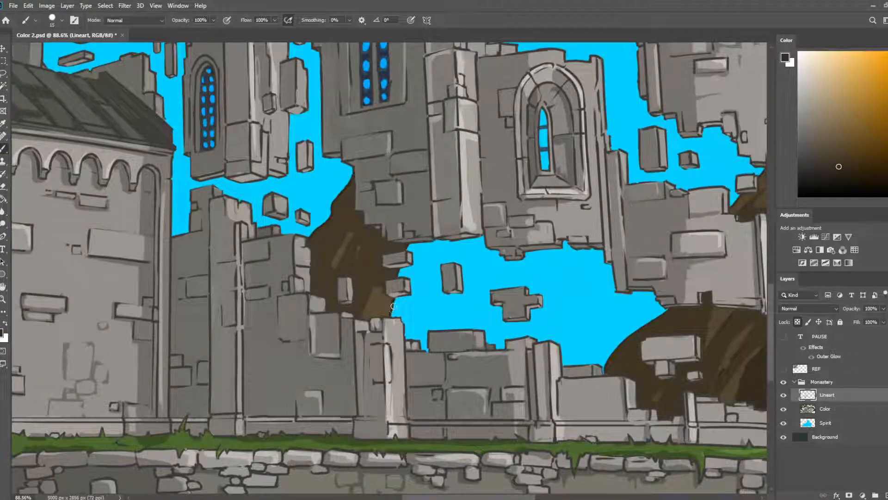
- Recolour the line art of the trunk sections showing through the central wall gap and behind the small round chapel dark brown
left_click_drag(492, 216, 401, 378)
left_click_drag(550, 122, 657, 134)
left_click_drag(188, 455, 694, 191)
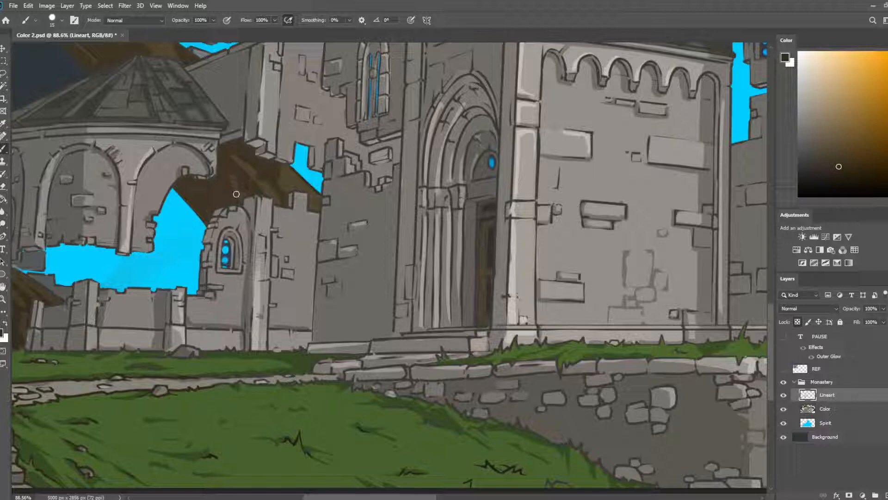
left_click_drag(224, 199, 291, 195)
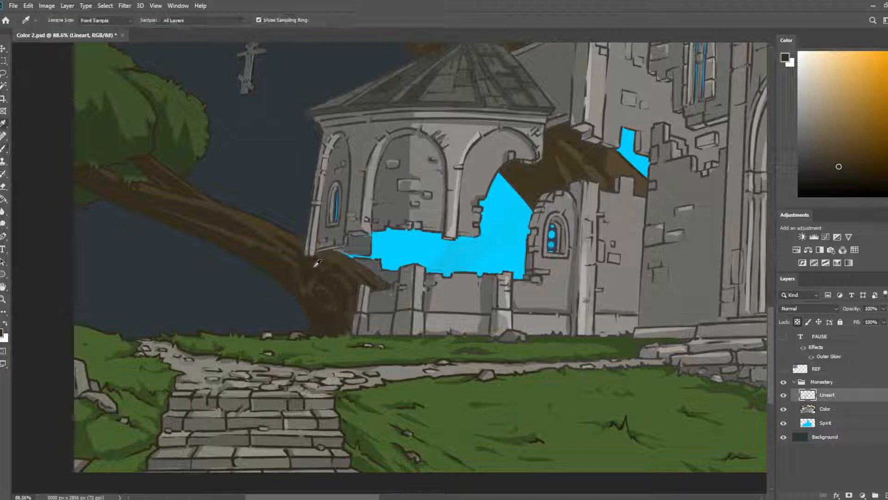
- Sample a dark brown from the tree and recolour the trunk outlines at the base of the small round chapel with a larger brush
key("i")
left_click(316, 267)
left_click(149, 174)
key("b")
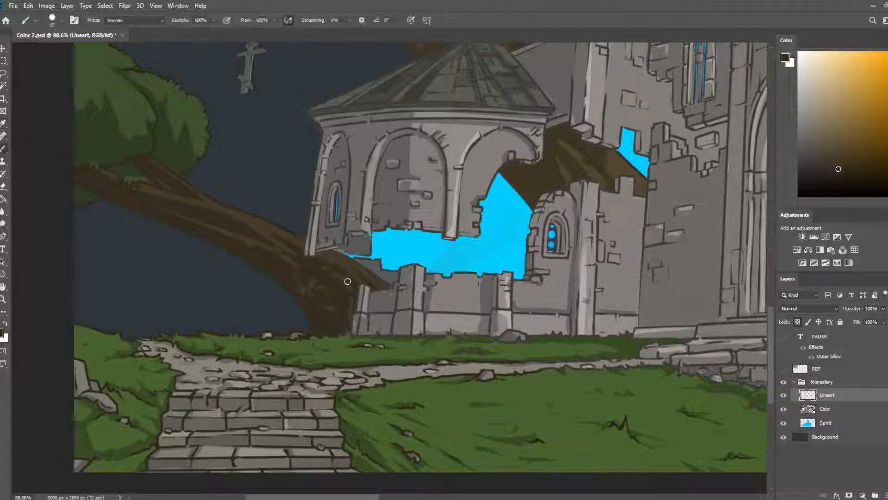
key("bracketright")
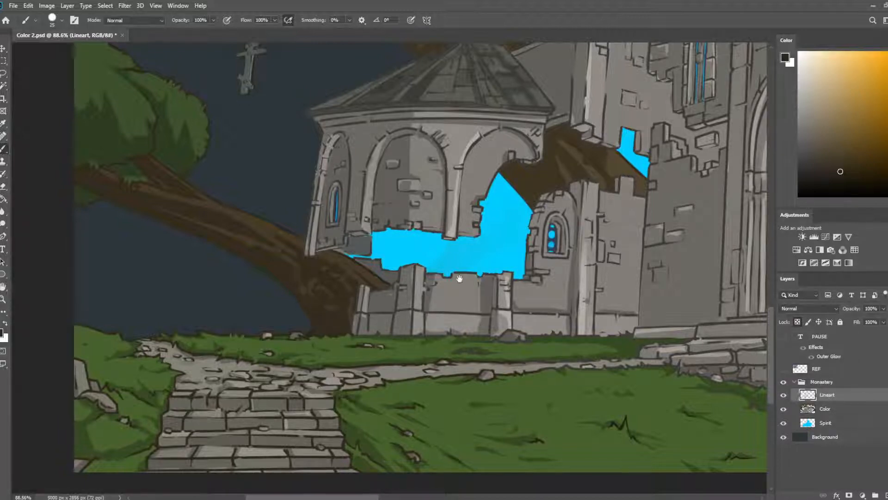
left_click_drag(568, 218, 554, 315)
left_click_drag(543, 261, 565, 333)
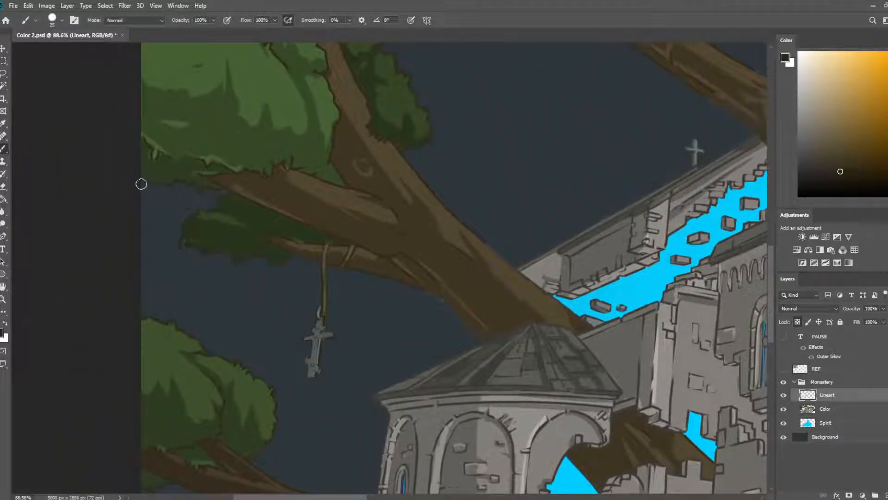
- Retouch the trunk's outline where it meets the round chapel's roof using dark browns sampled from the surrounding lines
scroll(178, 216, "down", 2)
left_click_drag(426, 277, 279, 200)
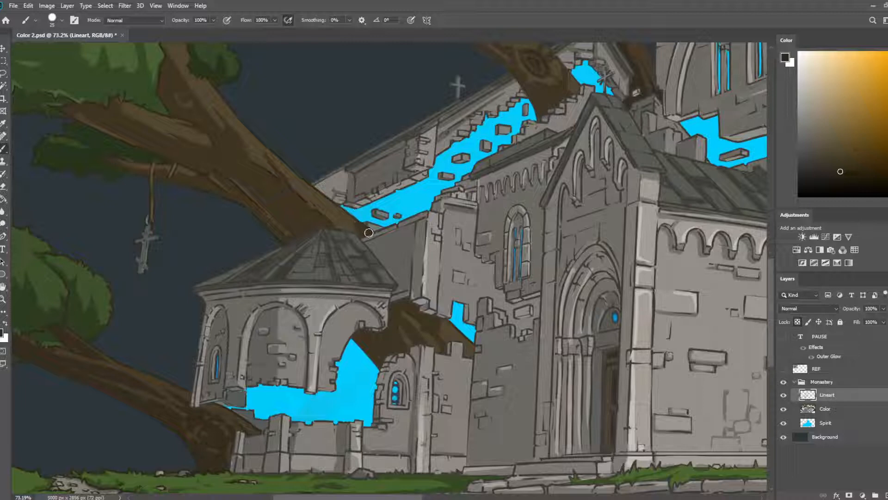
key("i")
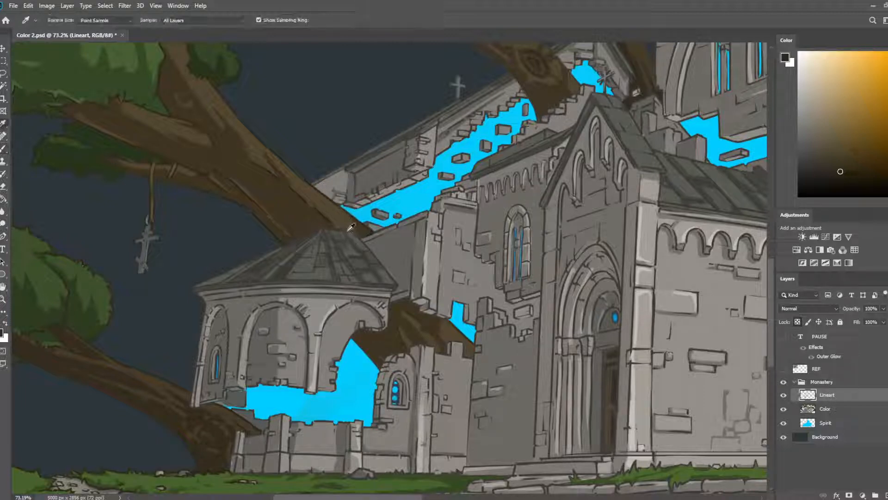
left_click(351, 227)
key("b")
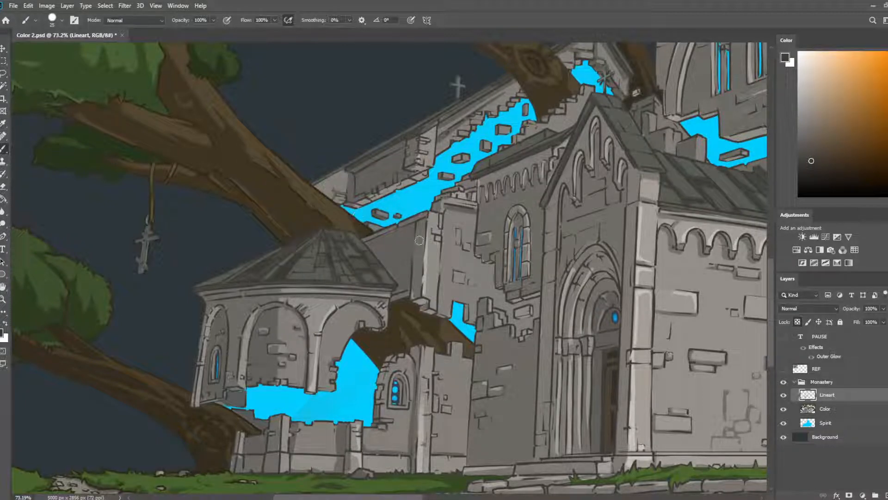
key("i")
left_click(378, 229)
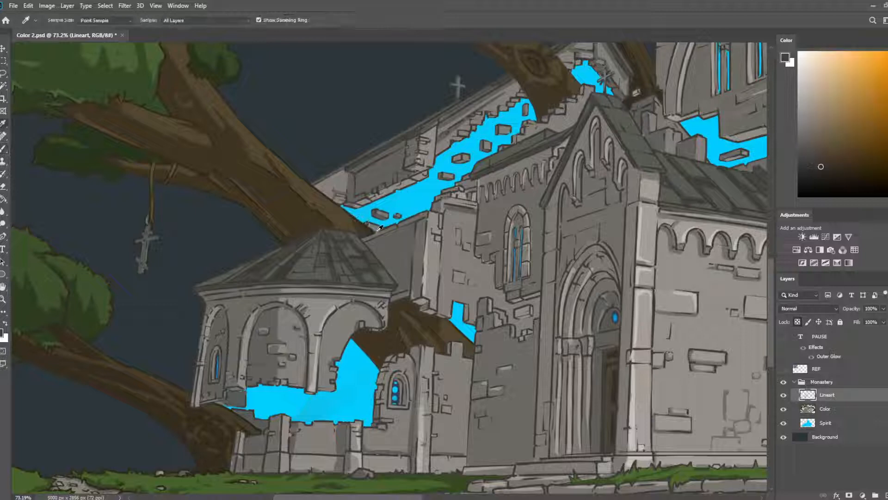
left_click(378, 228)
key("b")
key("i")
left_click(374, 226)
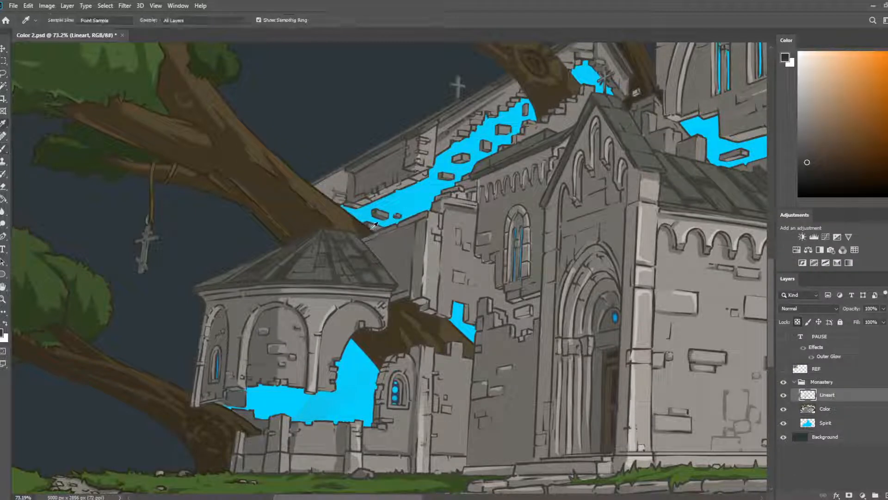
left_click(374, 226)
key("b")
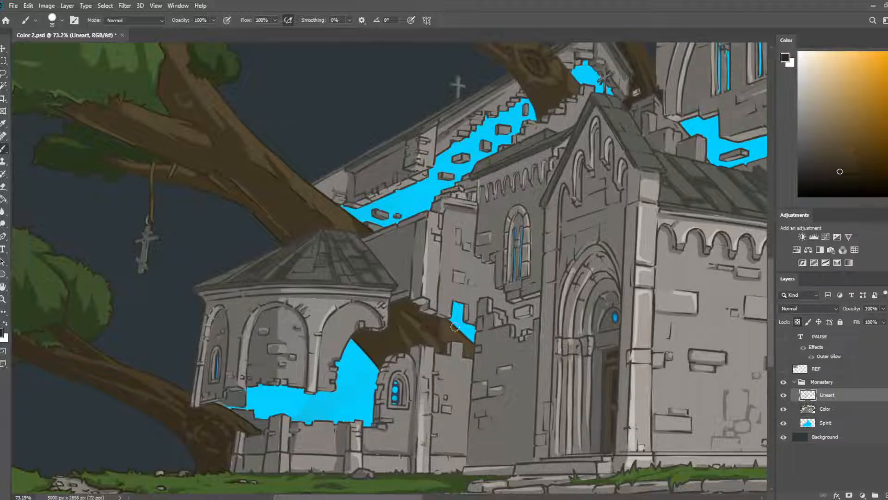
- Recolour the line art of the trunks meeting the small gable roof with a dark brown sampled beside it
mouse_move(455, 224)
left_mouse_down()
mouse_move(410, 308)
mouse_move(364, 347)
left_mouse_up()
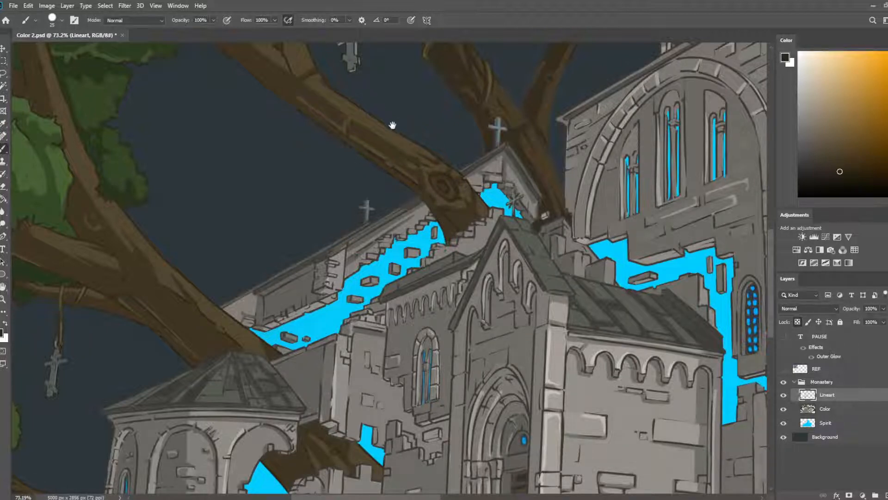
left_click_drag(338, 66, 370, 160)
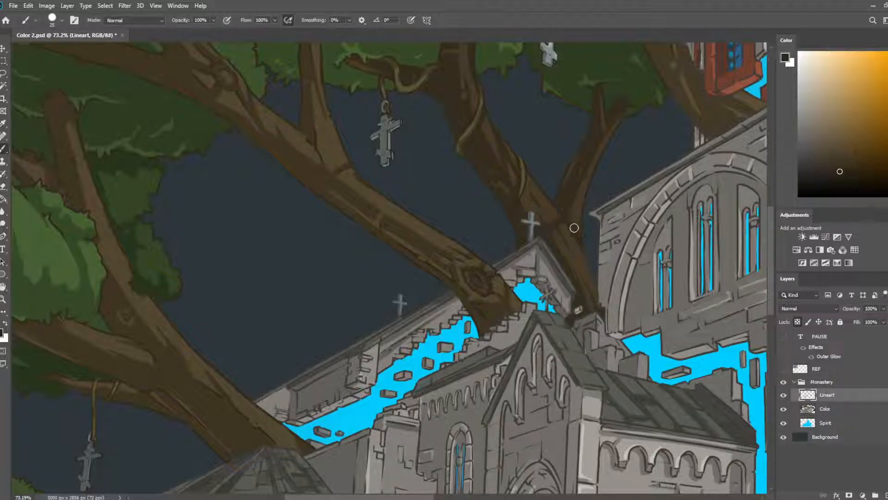
mouse_move(591, 293)
left_mouse_down()
mouse_move(590, 283)
mouse_move(585, 305)
left_mouse_up()
left_click(588, 314, "alt")
left_click_drag(669, 112, 554, 116)
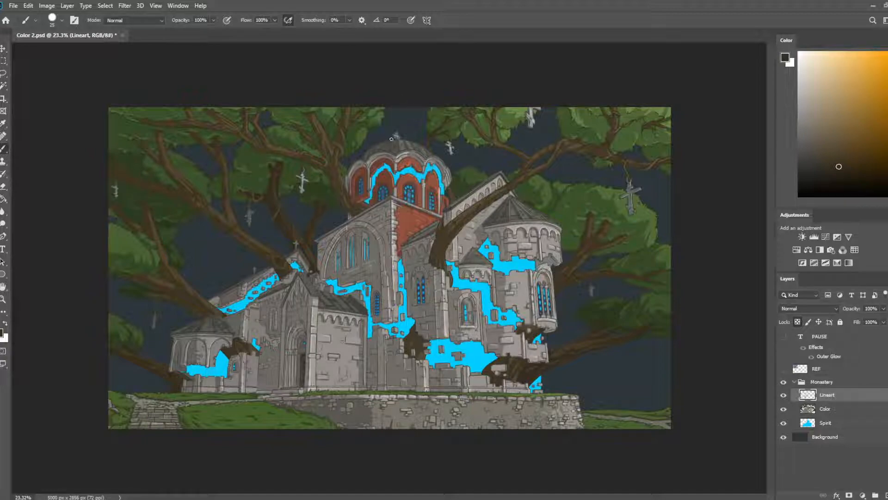
- Recolour the lines of the low trunk beside the round chapel with its sampled dark brown and an enlarged brush
left_click_drag(139, 416, 361, 242)
scroll(361, 242, "up", 2)
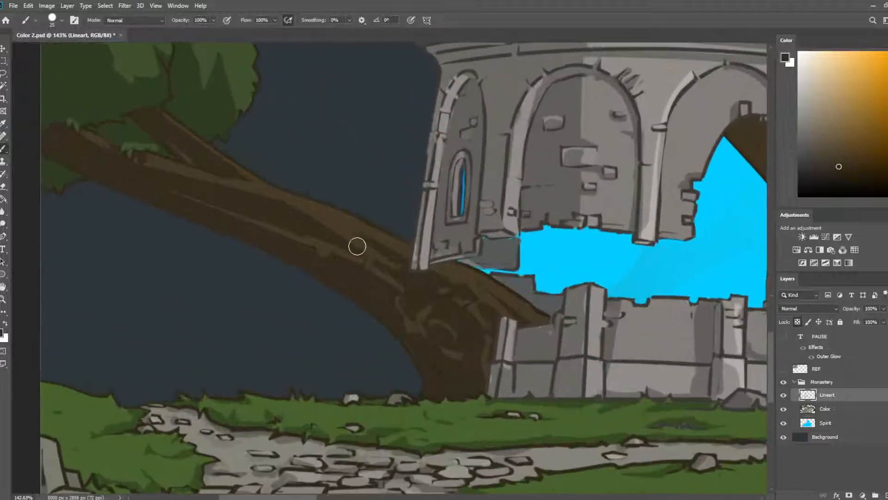
left_click(422, 370, "alt")
key("bracketright")
key("bracketright")
key("bracketright")
mouse_move(440, 314)
left_mouse_down()
mouse_move(412, 306)
mouse_move(459, 352)
mouse_move(351, 268)
mouse_move(328, 234)
left_mouse_up()
- Recolour the line art of the branches and foliage beside the large round tower dark brown with a brush size of 50
scroll(331, 225, "down", 5)
scroll(350, 215, "down", 5)
left_click_drag(594, 188, 196, 204)
left_click_drag(489, 204, 136, 300)
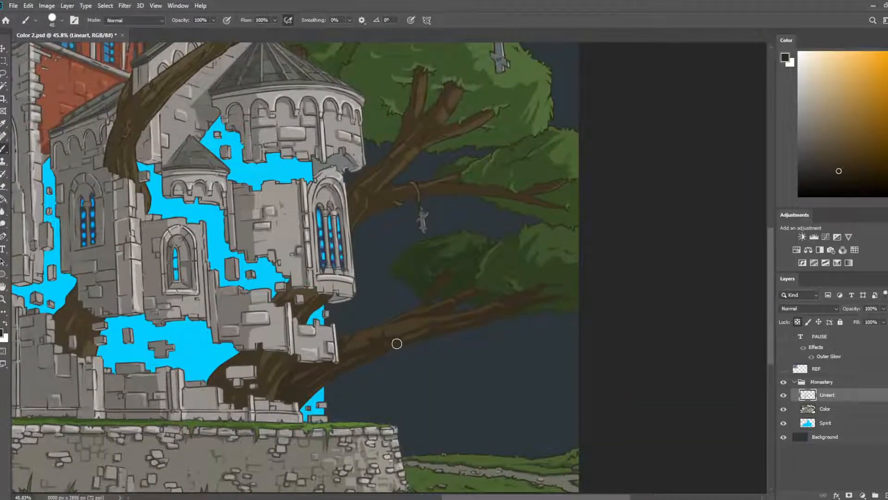
key("bracketright")
key("bracketright")
key("bracketright")
key("bracketleft")
key("bracketleft")
mouse_move(452, 119)
left_mouse_down()
mouse_move(373, 244)
mouse_move(594, 229)
left_mouse_up()
left_click_drag(290, 185, 280, 223)
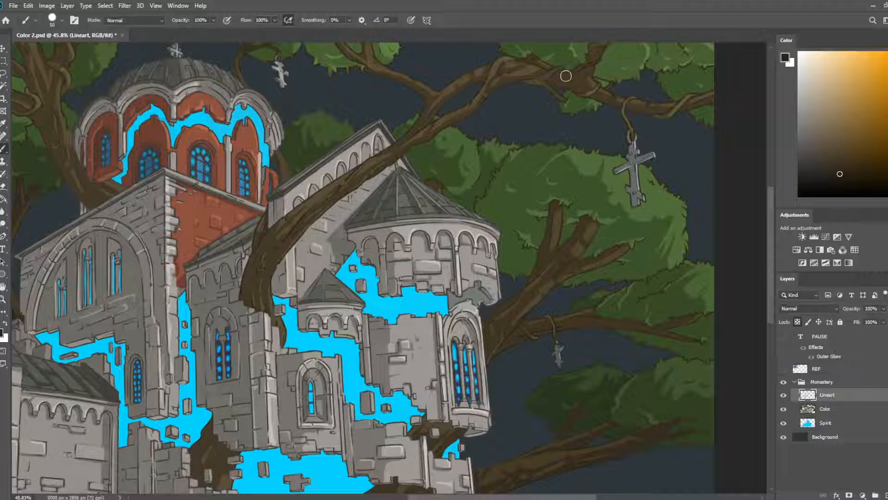
- Recolour the remaining line art of the upper branches and the trees above the chapel and nave dark brown
left_click_drag(698, 138, 725, 153)
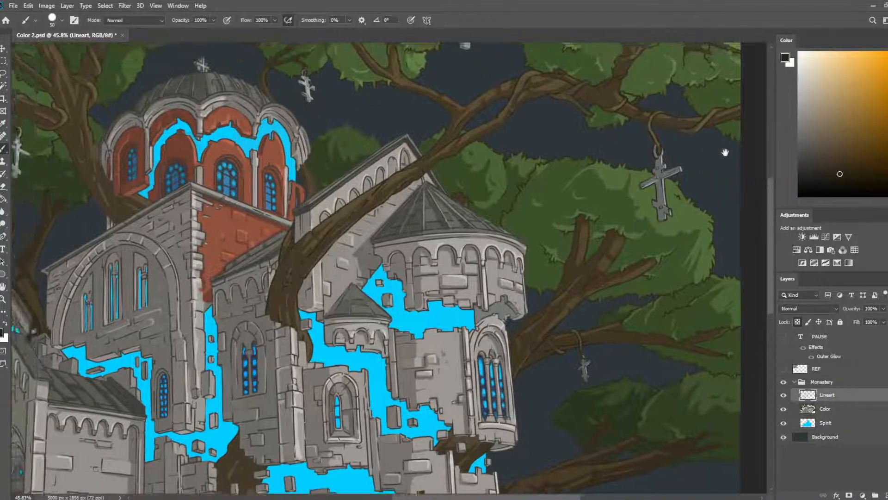
left_click_drag(259, 56, 604, 85)
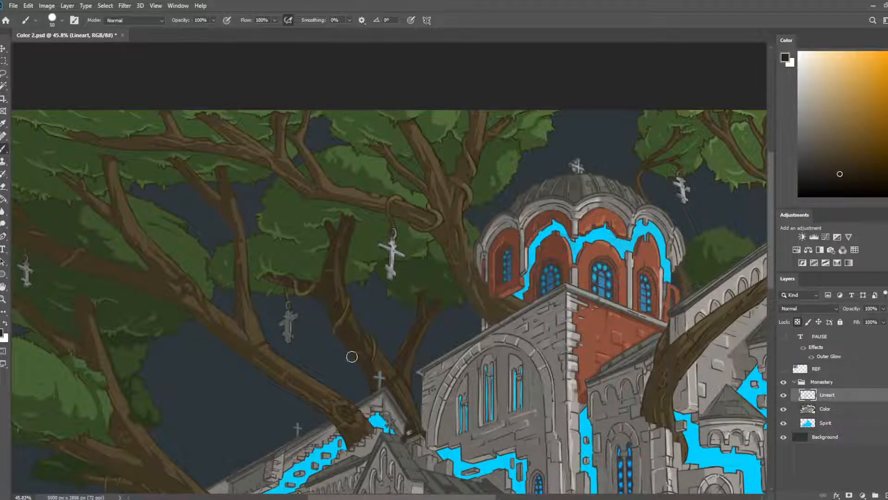
left_click_drag(352, 356, 393, 168)
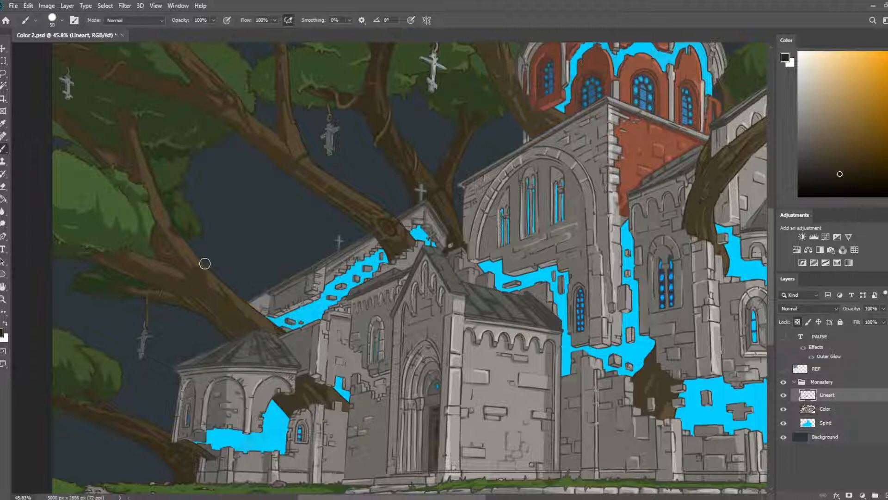
left_click_drag(205, 263, 230, 145)
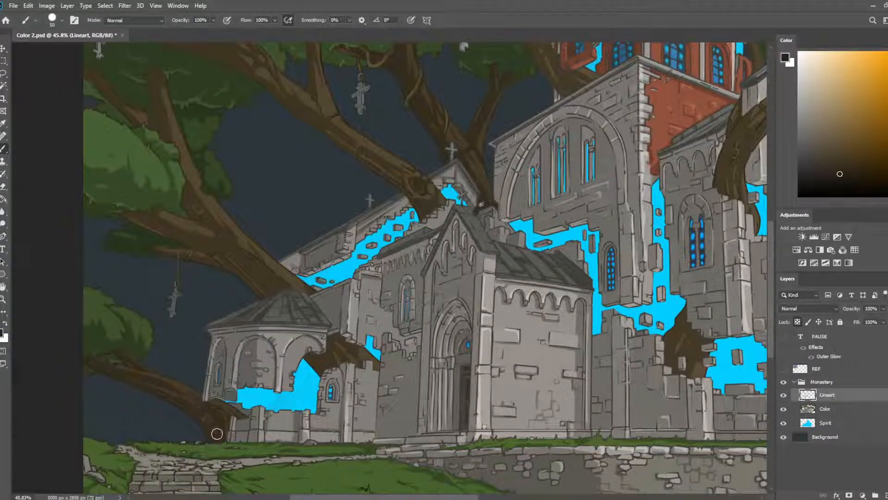
scroll(203, 366, "up", 2)
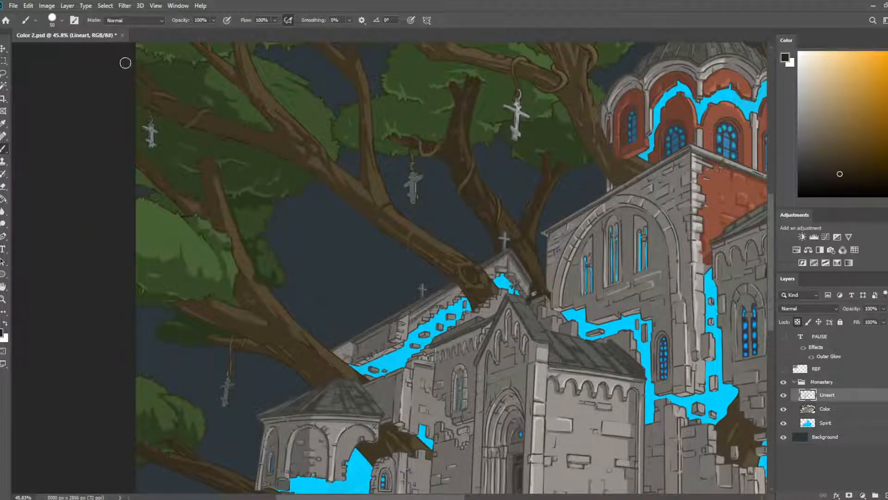
left_click_drag(263, 105, 299, 143)
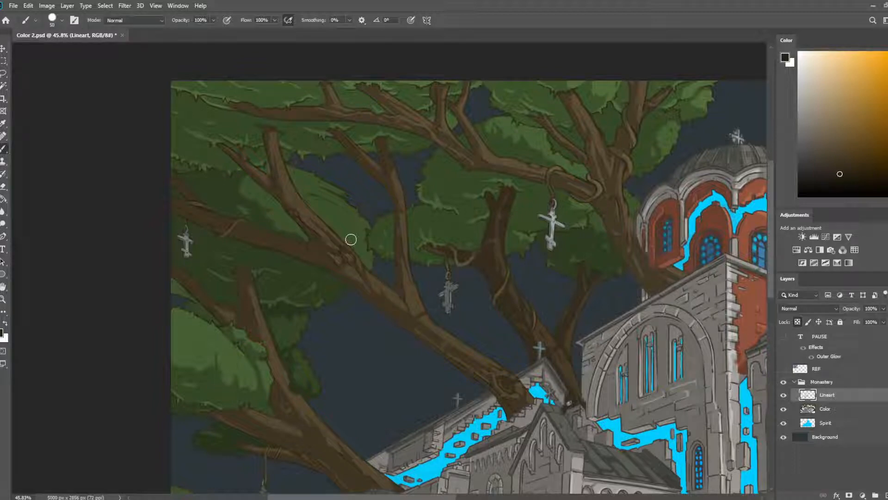
scroll(416, 199, "right", 10)
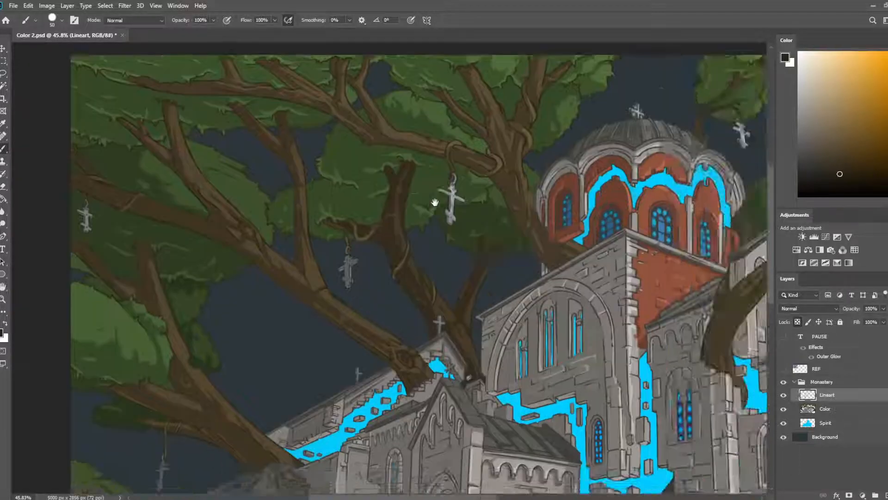
- Touch up the line art of the trunk beside the red dome drum with a smaller brush
scroll(419, 203, "down", 3)
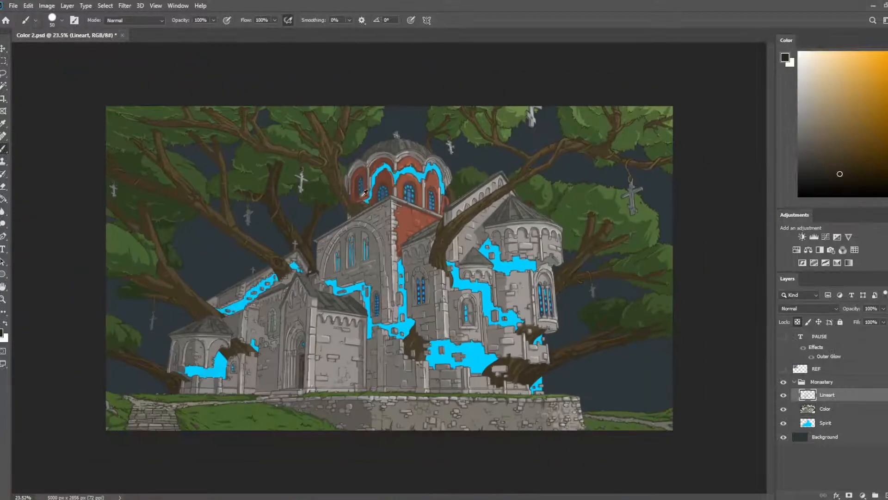
scroll(361, 206, "up", 5)
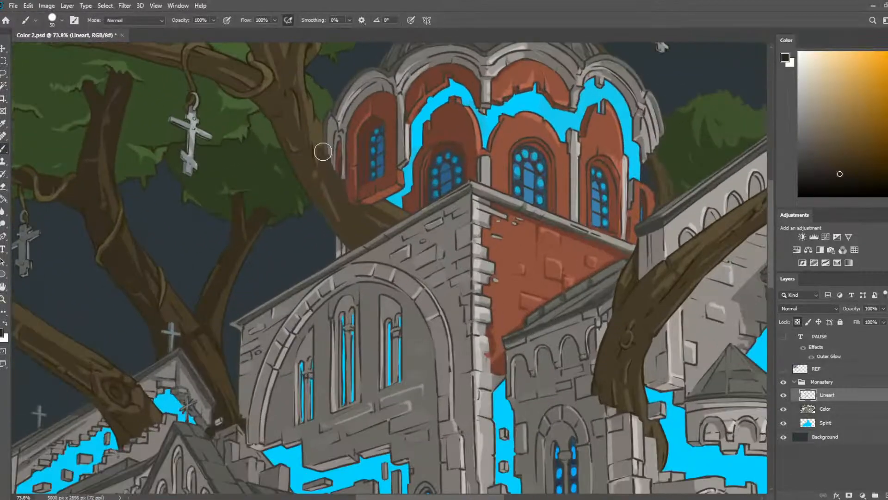
key("bracketleft")
key("bracketleft")
key("i")
mouse_move(513, 133)
left_mouse_down()
mouse_move(595, 159)
mouse_move(588, 154)
left_mouse_up()
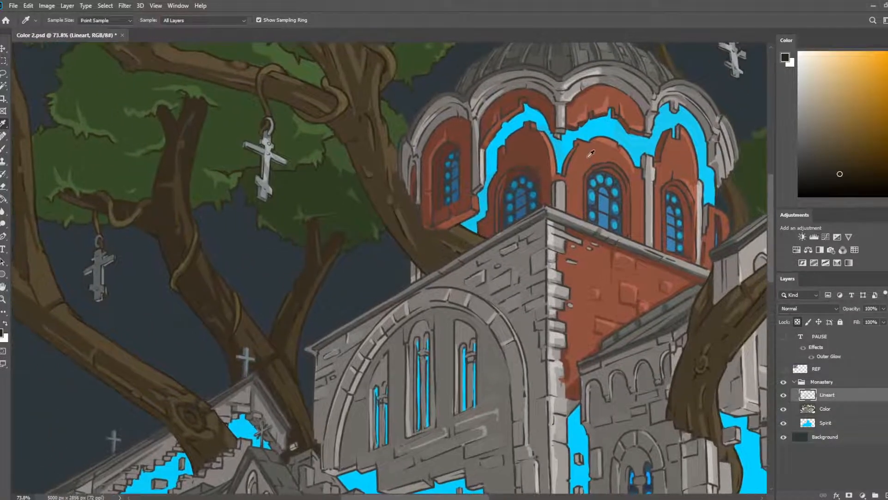
scroll(589, 152, "up", 4)
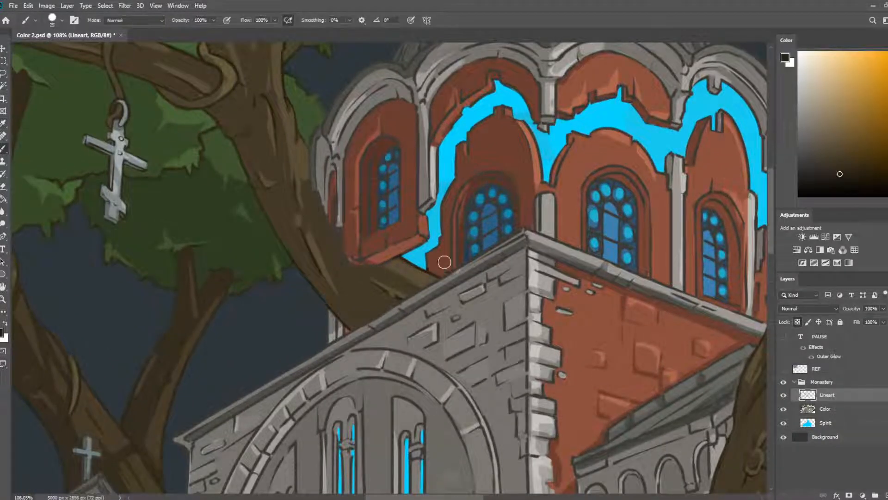
- Recolour the line art of the dome drum's shaded brick bays with a darker shade of the sampled brick red
key("i")
left_click(500, 152)
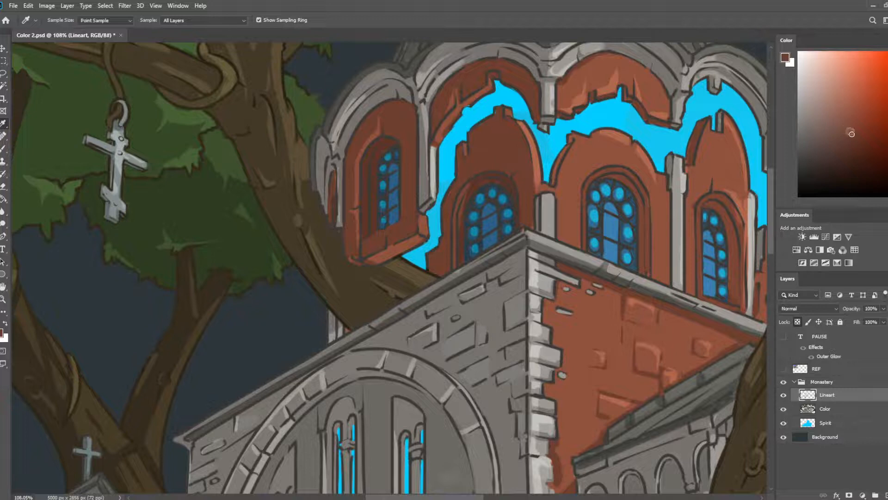
left_click(855, 148)
key("b")
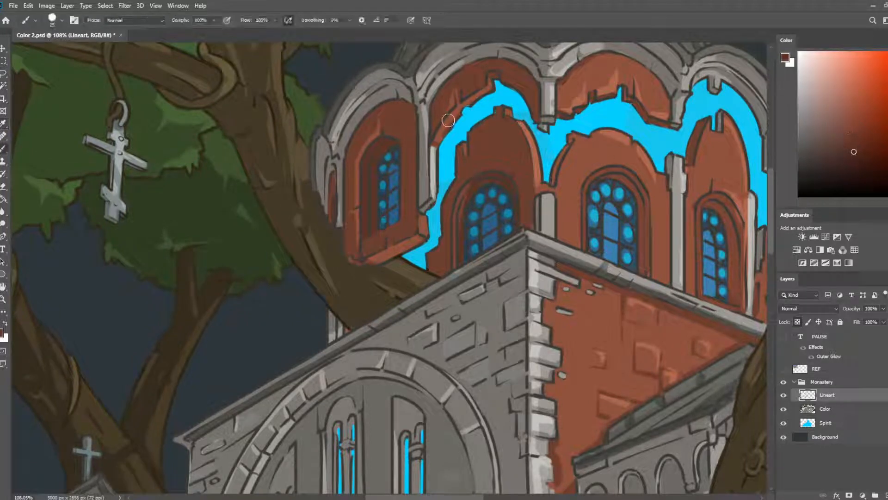
mouse_move(457, 121)
left_mouse_down()
mouse_move(467, 95)
mouse_move(475, 111)
mouse_move(494, 77)
mouse_move(503, 95)
mouse_move(525, 99)
mouse_move(518, 119)
left_mouse_up()
left_click_drag(466, 134, 448, 190)
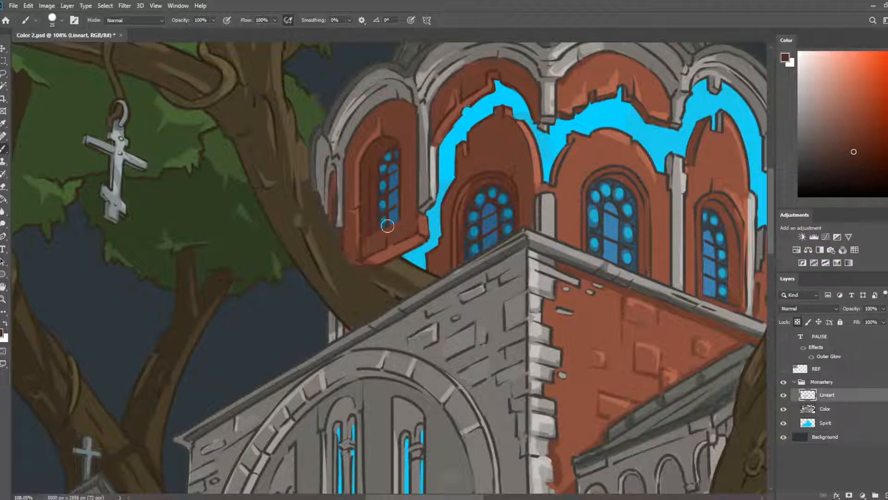
key("bracketleft")
key("bracketleft")
left_click_drag(567, 141, 442, 205)
key("bracketright")
key("bracketright")
key("bracketright")
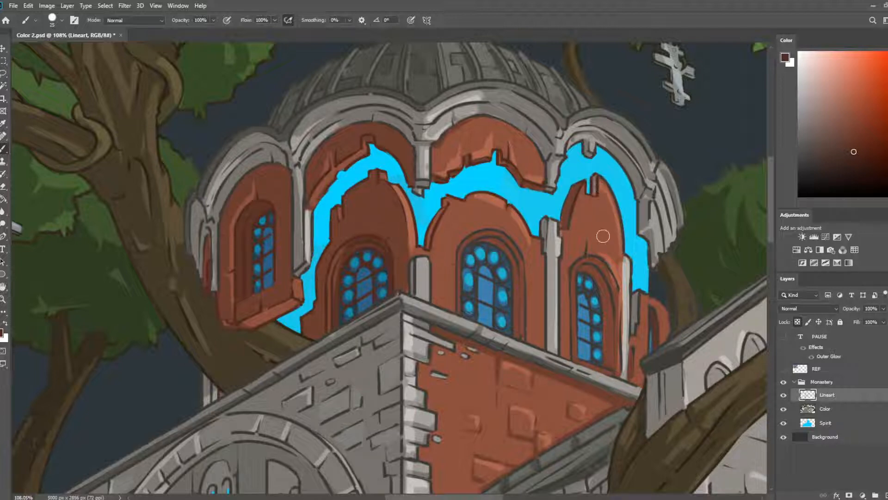
- Touch up the Color layer beside the drum's broken pier with sampled brick red and a smaller brush
left_click(837, 409)
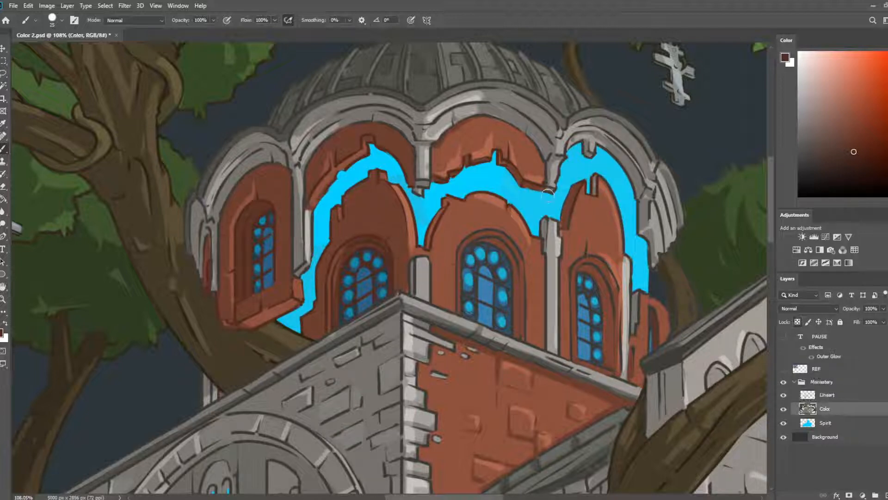
left_click(569, 203, "alt")
key("bracketleft")
key("bracketleft")
- Recolour the line art around the drum's lit arches and windows on the Lineart layer with a darkened brick red
left_click(844, 394)
key("i")
left_click(530, 179)
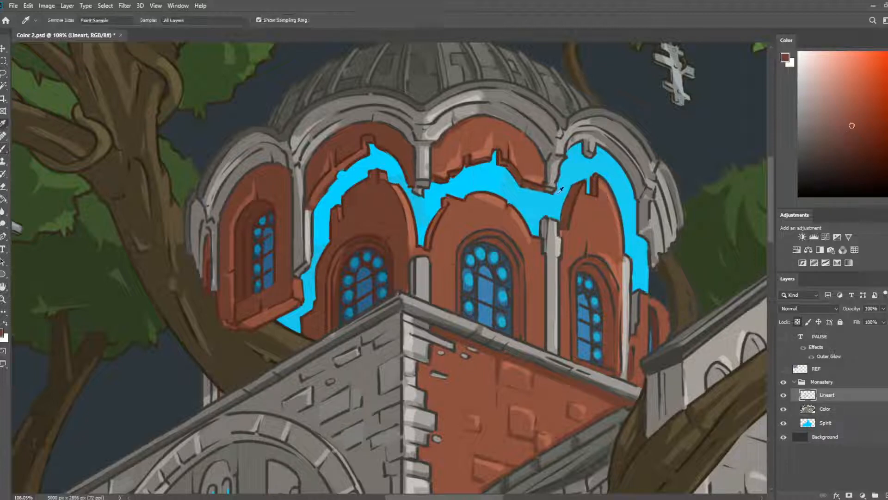
key("b")
left_click(857, 150)
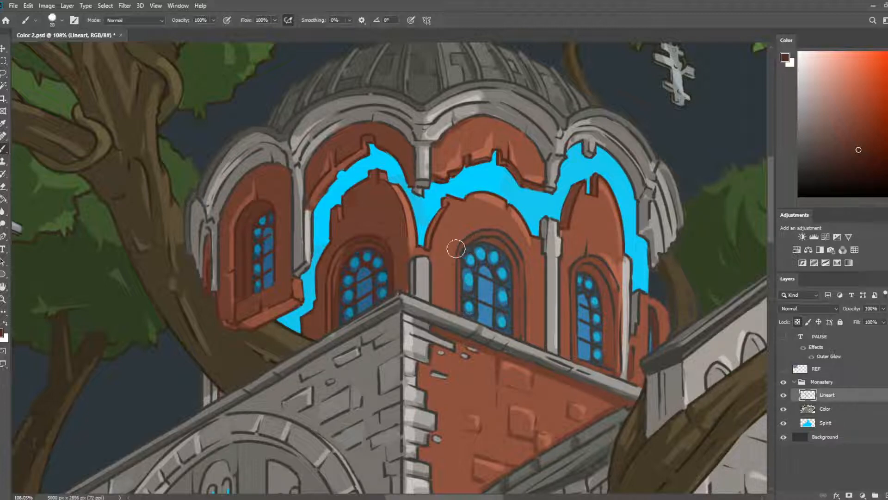
key("bracketright")
key("bracketright")
key("bracketright")
key("[")
mouse_move(586, 244)
left_mouse_down()
mouse_move(576, 351)
mouse_move(597, 363)
mouse_move(611, 357)
left_mouse_up()
key("[")
key("[")
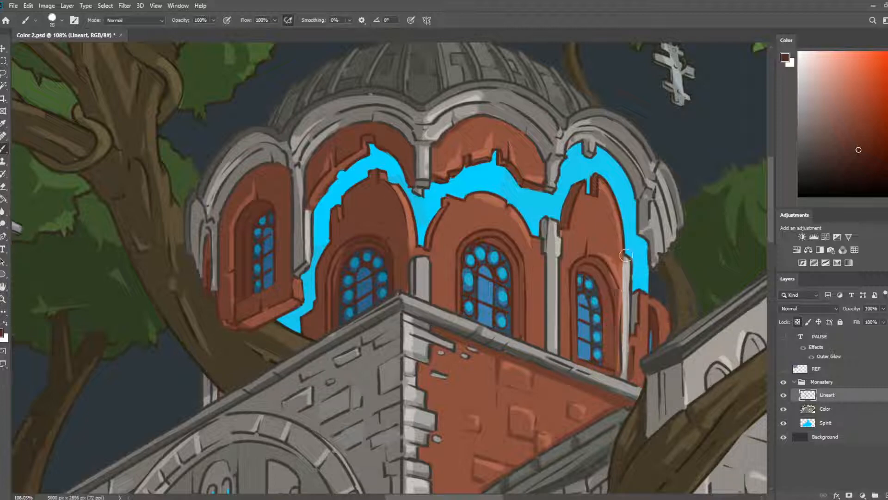
left_click_drag(625, 255, 624, 284)
- Retouch the broken brick fragment at the drum's far edge on the Color layer with sampled brick reds
left_click(830, 409)
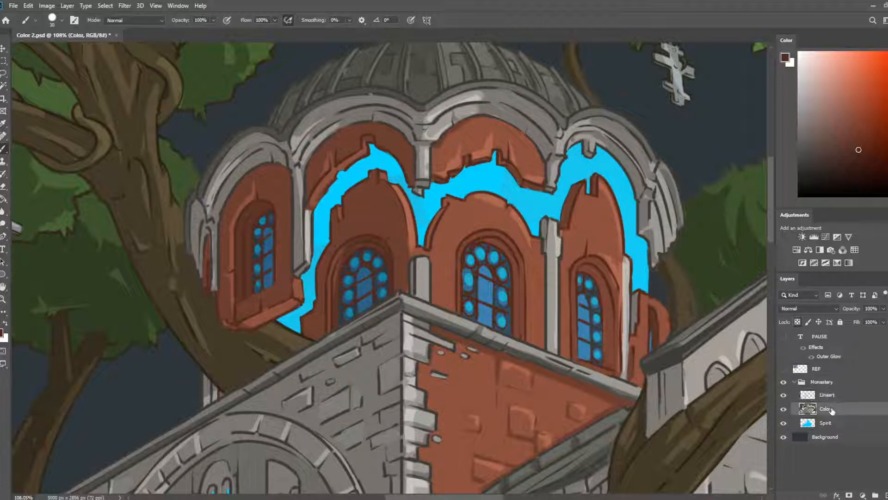
left_click(576, 201, "alt")
mouse_move(636, 296)
left_mouse_down()
mouse_move(633, 331)
mouse_move(636, 319)
left_mouse_up()
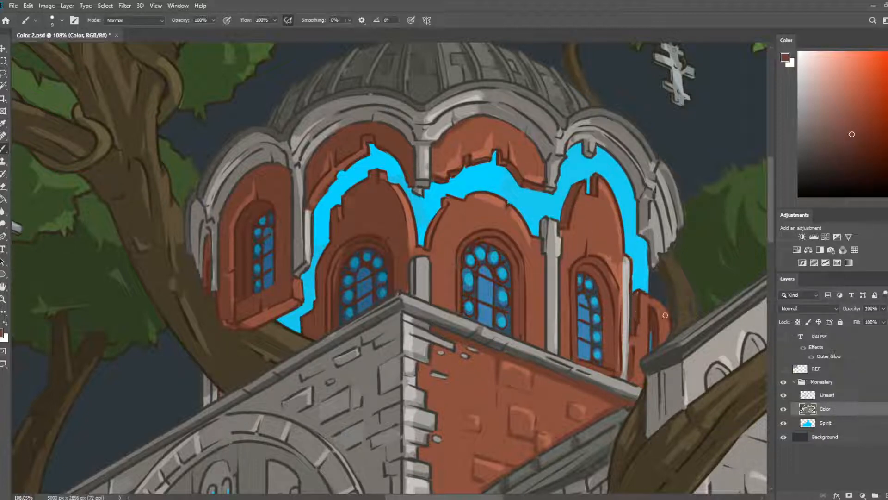
left_click(657, 315, "alt")
- Recolour the line art of the small trunk behind the drum on the Lineart layer with dark brown sampled from the tree
key("i")
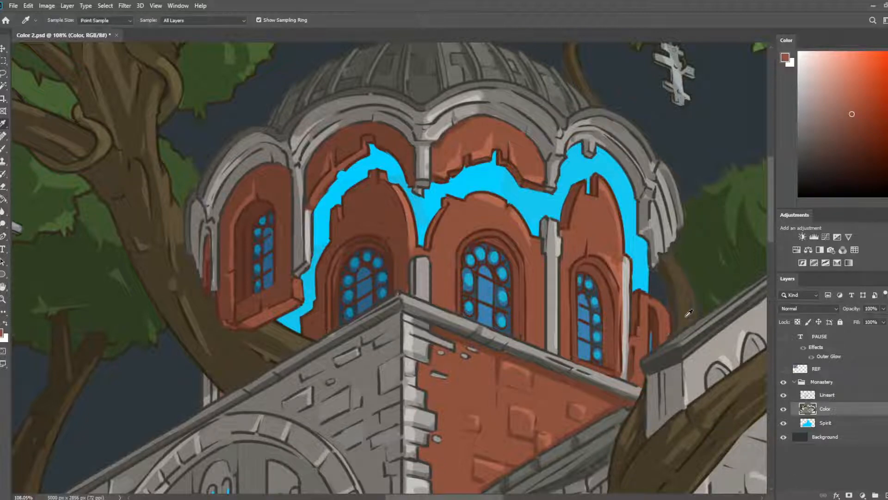
left_click(686, 316)
left_click(828, 396)
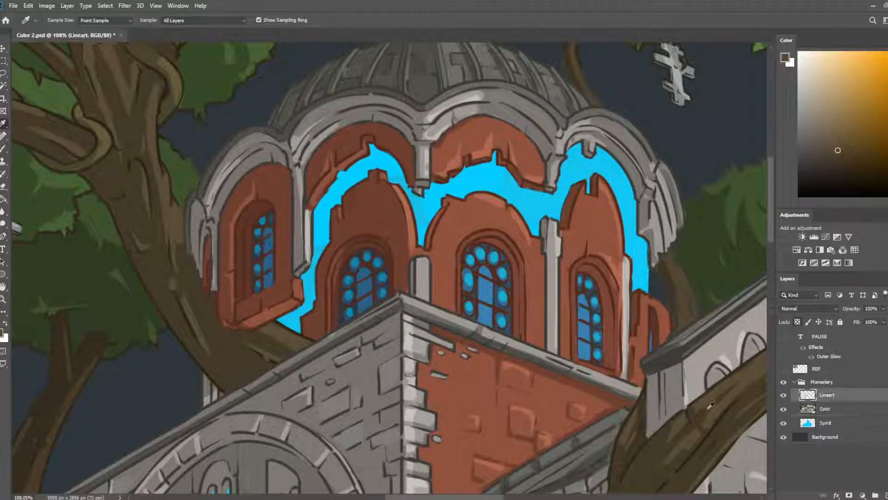
left_click(716, 421)
key("b")
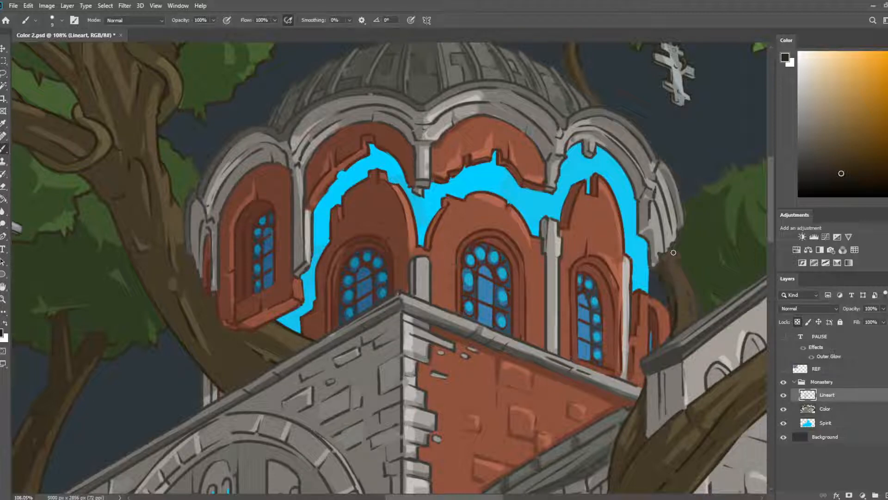
mouse_move(673, 253)
left_mouse_down()
mouse_move(695, 297)
mouse_move(698, 314)
mouse_move(686, 291)
mouse_move(692, 316)
mouse_move(685, 287)
mouse_move(700, 317)
left_mouse_up()
- Touch up the line art where the small trunk meets the roof eave, using colours sampled from the roof and tree
left_click(679, 334, "alt")
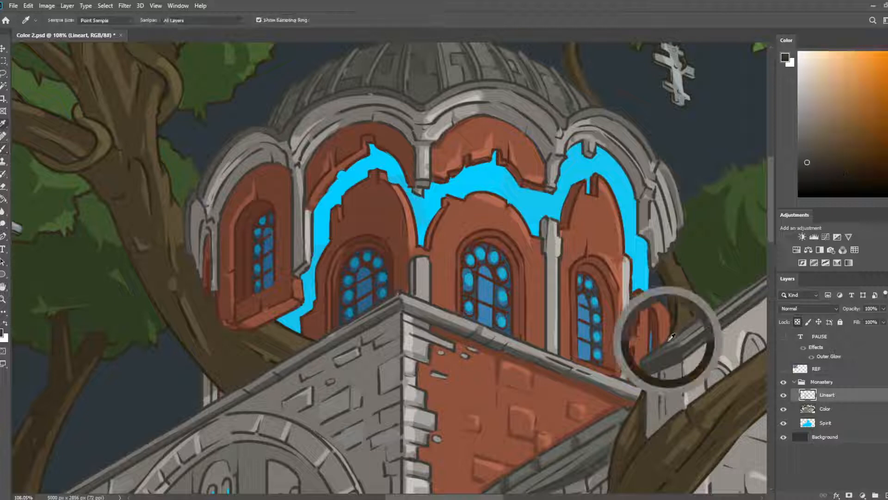
left_click_drag(741, 370, 612, 291)
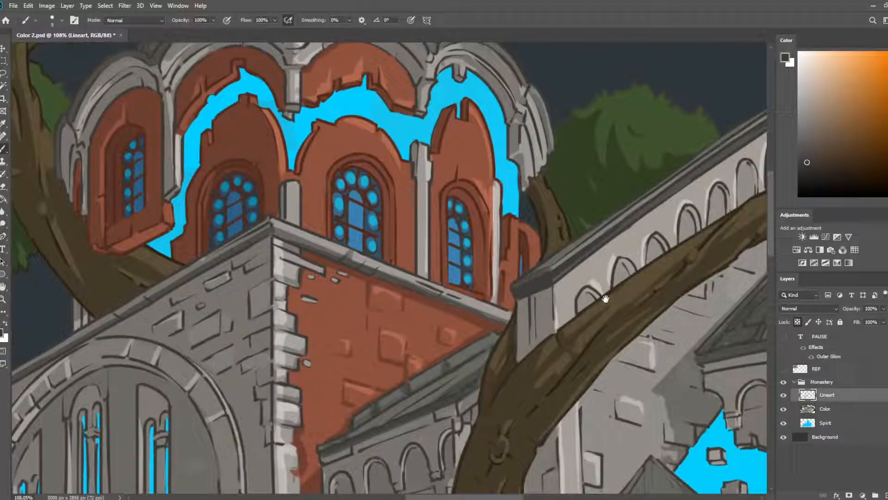
left_click(573, 315, "alt")
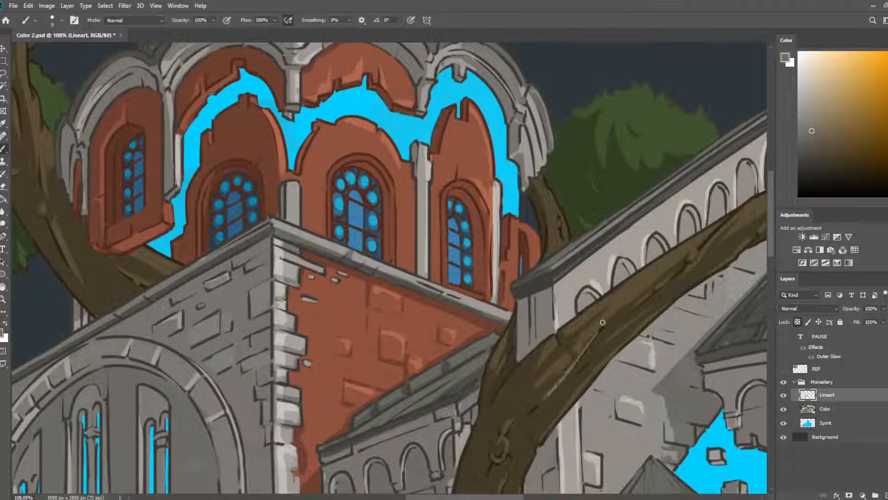
left_click(505, 363, "alt")
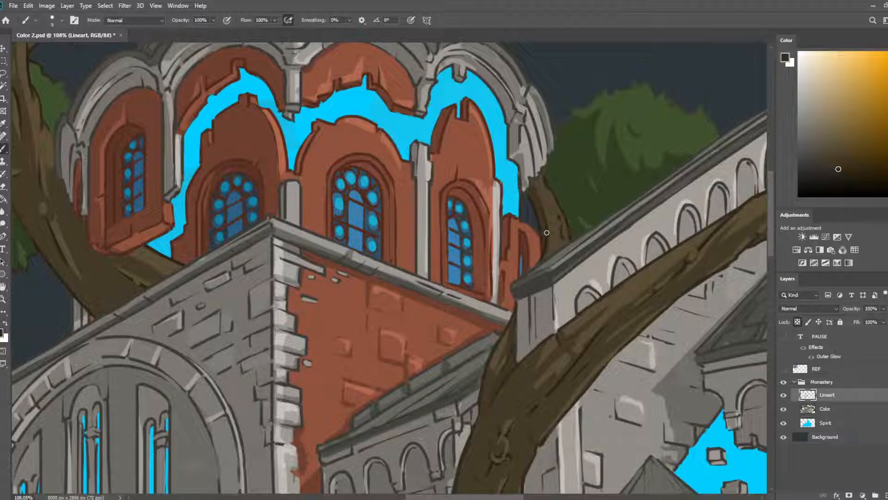
- Retouch the bark above the large trunk's knot on the Color layer with sampled browns, and save the file
scroll(547, 232, "down", 10)
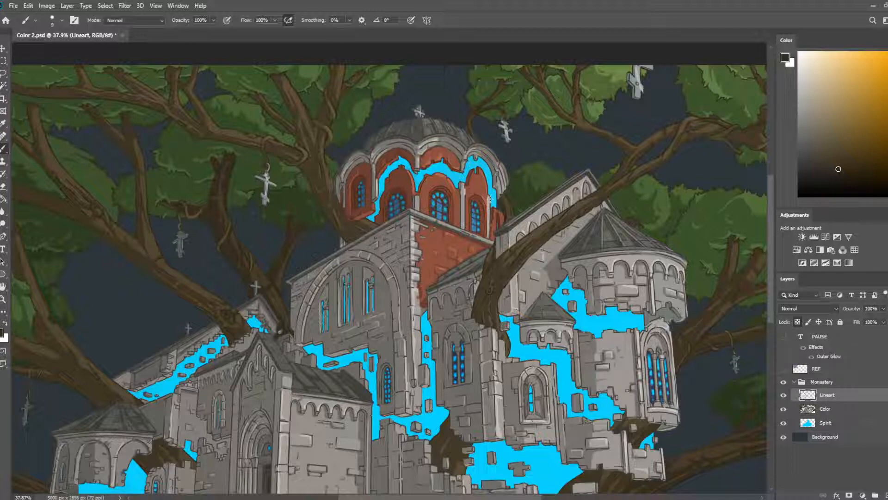
scroll(475, 269, "up", 9)
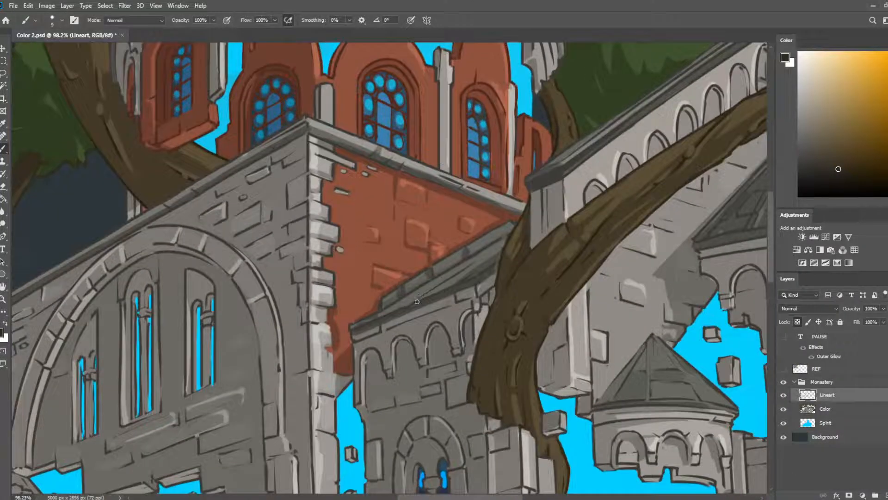
left_click_drag(595, 299, 469, 191)
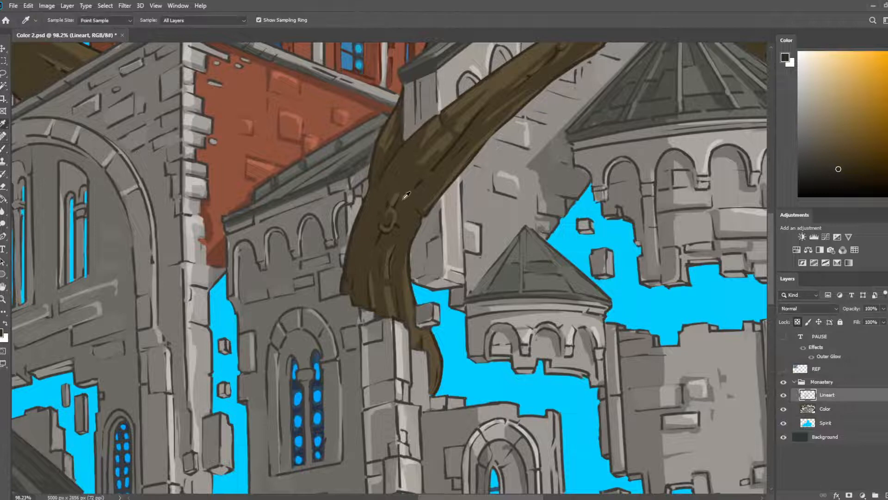
left_click(403, 200, "alt")
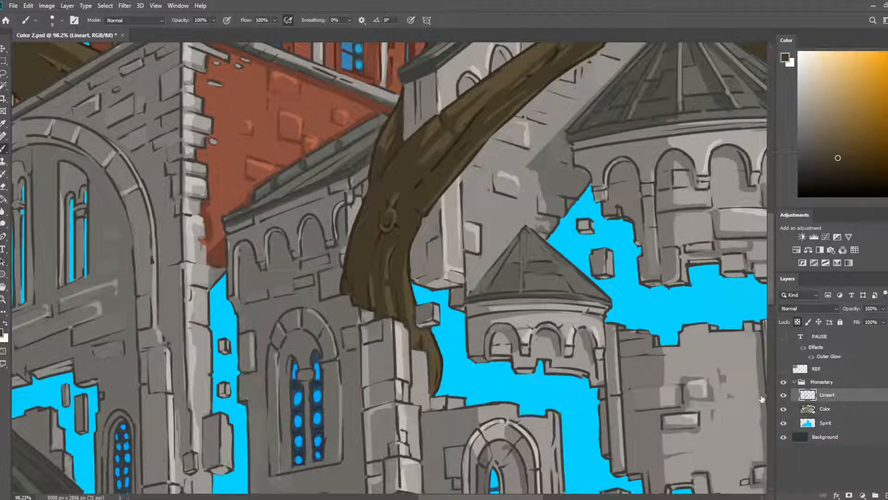
left_click(823, 408)
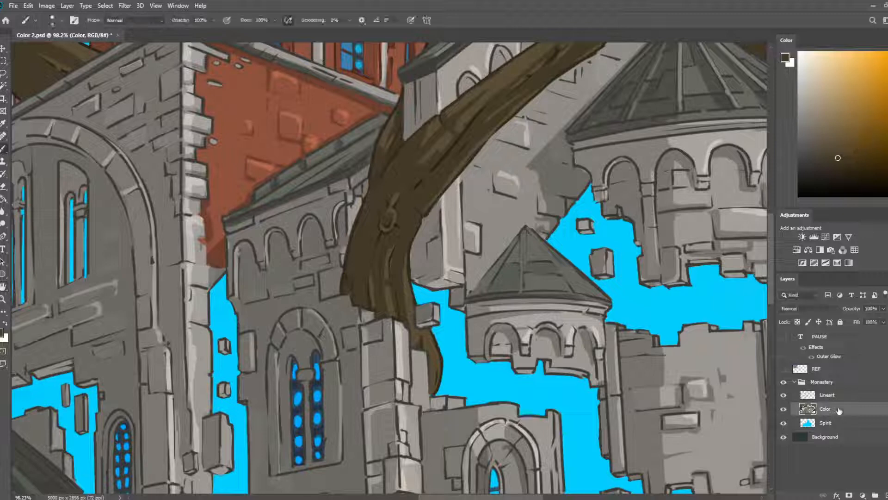
left_click(838, 396)
left_click(839, 408)
left_click(408, 199, "alt")
left_click(391, 199, "alt")
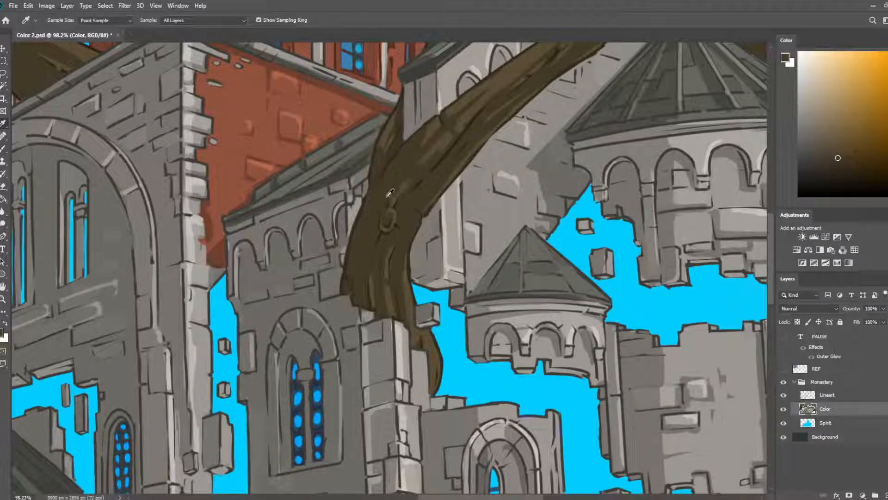
mouse_move(403, 189)
left_mouse_down()
mouse_move(396, 198)
mouse_move(389, 182)
left_mouse_up()
left_click(393, 200, "alt")
left_click(398, 186, "alt")
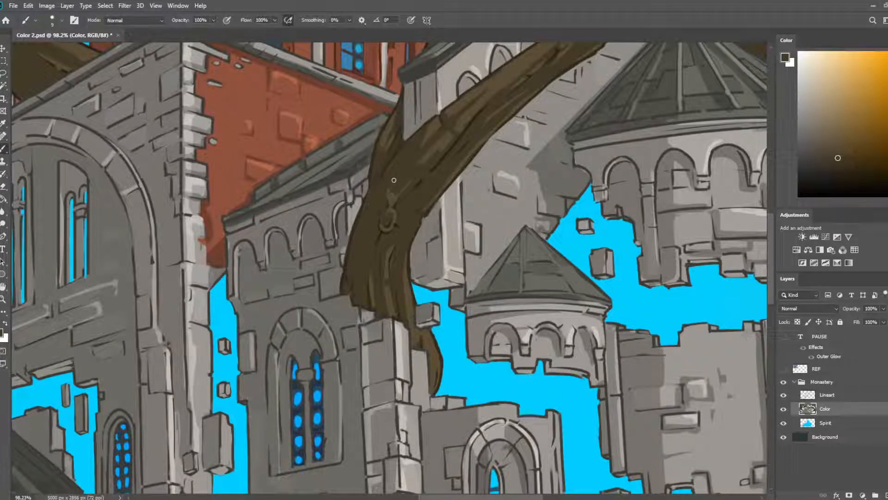
left_click(396, 200, "alt")
scroll(394, 210, "down", 5)
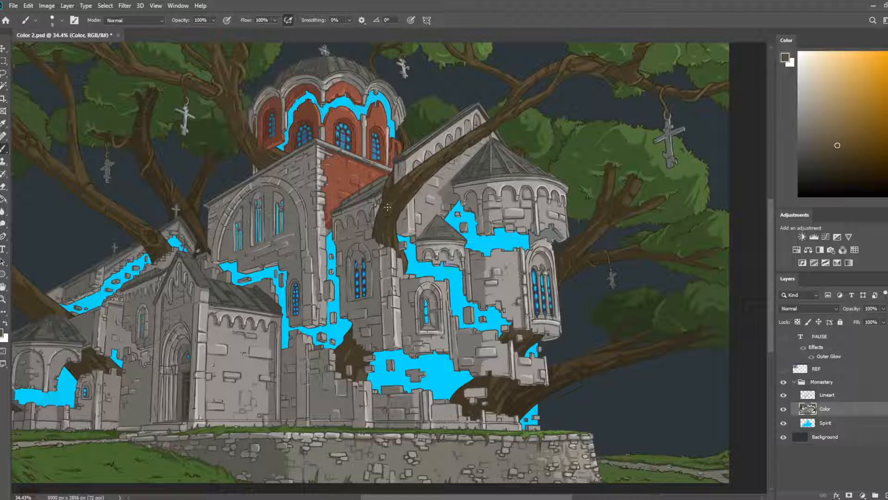
left_click_drag(364, 217, 392, 170)
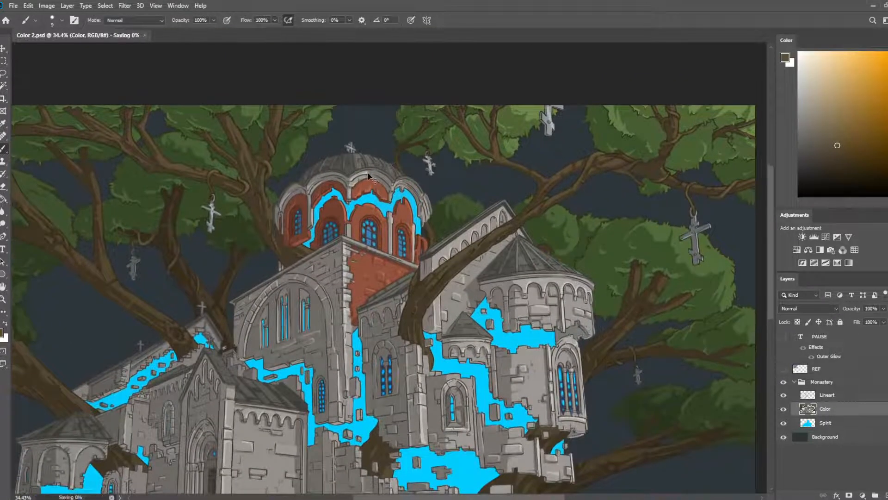
- Recolour the line art of the drum's windows on the Lineart layer with a darkened blue-grey sampled from the glass
scroll(348, 211, "up", 4)
left_click_drag(344, 214, 395, 110)
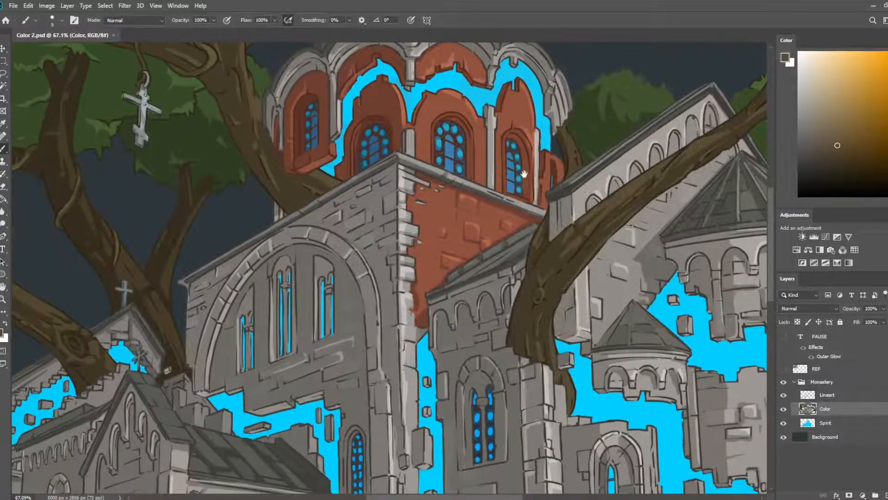
key("i")
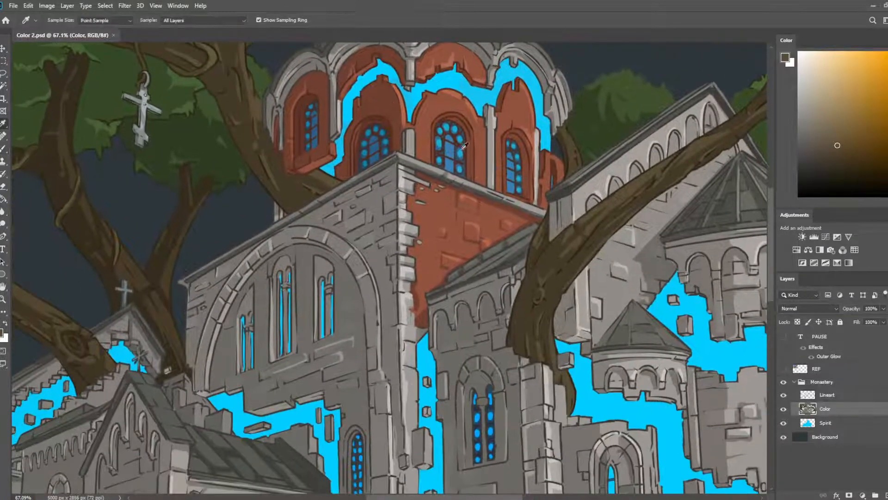
left_click(463, 166)
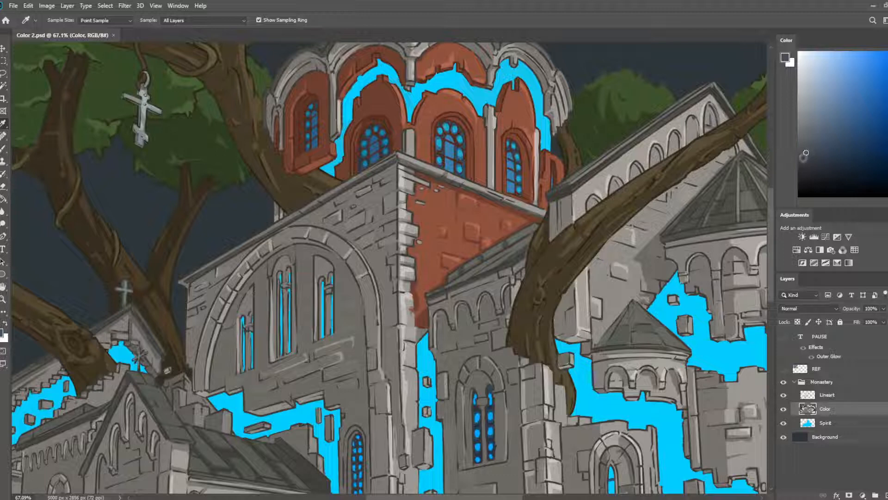
key("b")
left_click(828, 396)
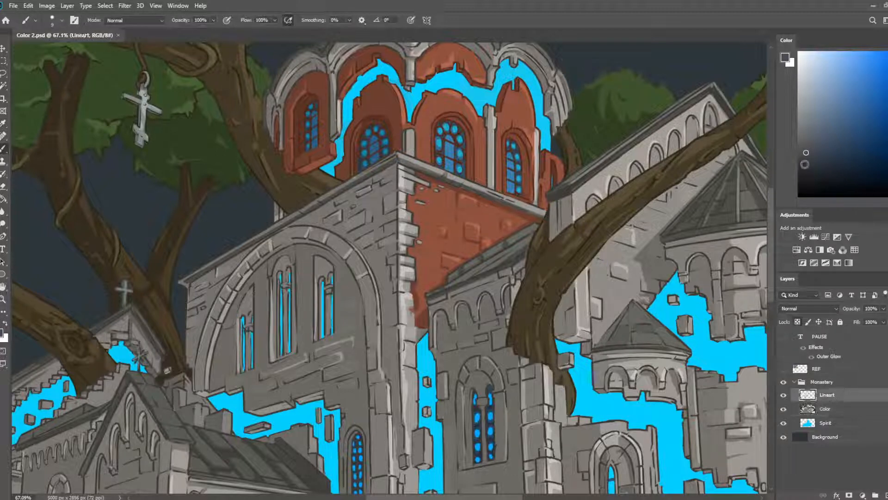
left_click(804, 162)
key("bracketright")
key("bracketright")
mouse_move(447, 132)
left_mouse_down()
mouse_move(458, 170)
mouse_move(441, 157)
mouse_move(446, 131)
mouse_move(438, 141)
mouse_move(450, 124)
left_mouse_up()
left_click_drag(512, 174, 517, 191)
key("bracketright")
mouse_move(377, 133)
left_mouse_down()
mouse_move(366, 141)
mouse_move(366, 166)
mouse_move(382, 142)
left_mouse_up()
key("bracketleft")
mouse_move(318, 119)
left_mouse_down()
mouse_move(312, 107)
mouse_move(314, 137)
left_mouse_up()
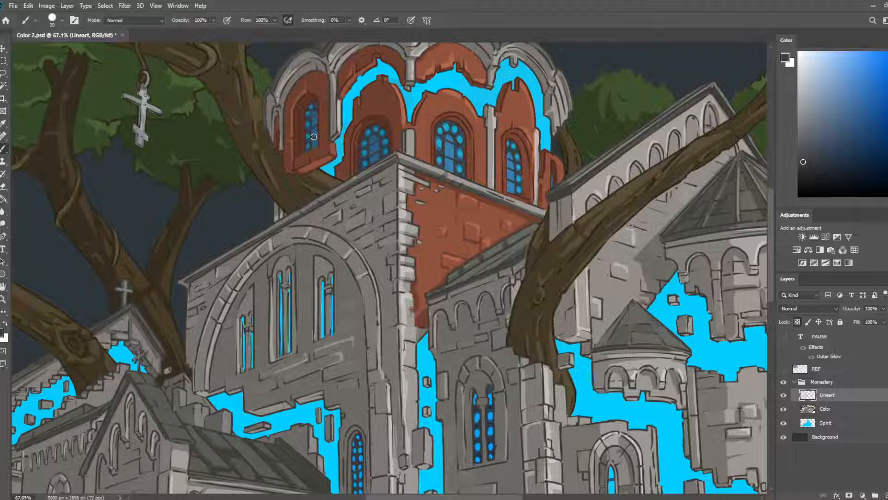
- Recolour the glazing bars inside the drum's four windows with the bright blue sampled from the spirit area
left_click(486, 83, "alt")
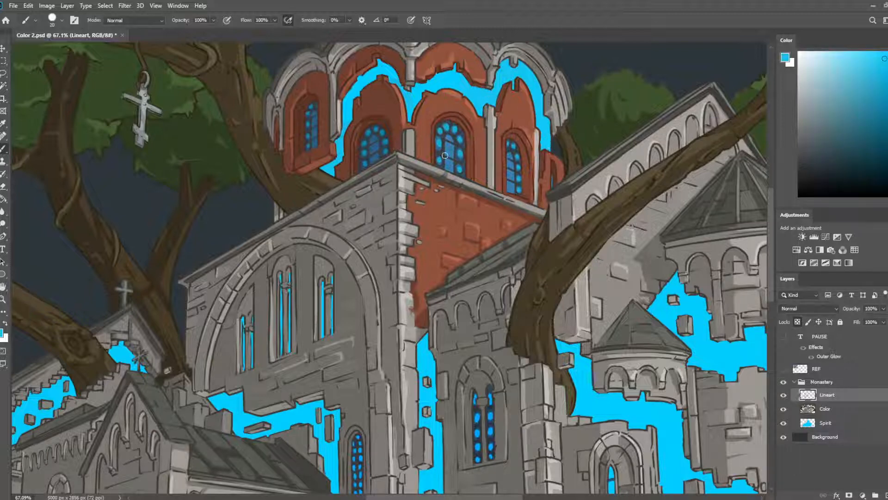
mouse_move(452, 146)
left_mouse_down()
mouse_move(455, 175)
mouse_move(451, 133)
mouse_move(455, 167)
left_mouse_up()
left_click_drag(511, 157, 513, 185)
mouse_move(384, 144)
left_mouse_down()
mouse_move(370, 147)
mouse_move(371, 158)
mouse_move(373, 134)
left_mouse_up()
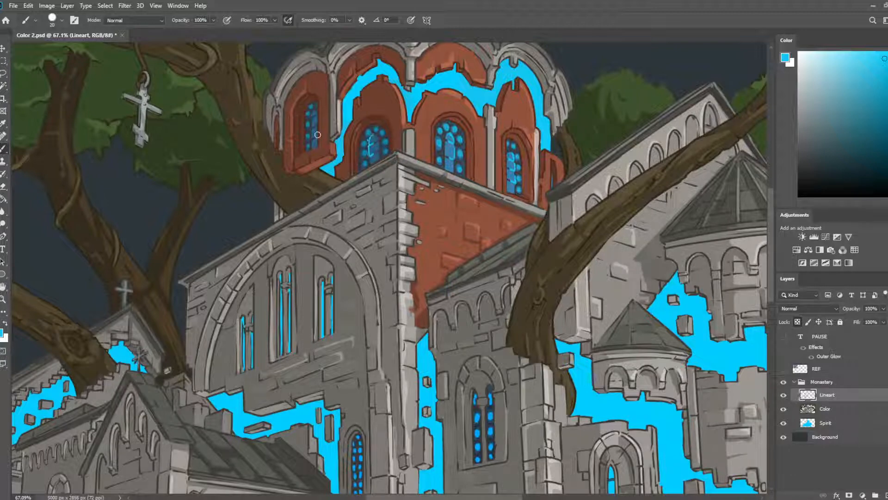
mouse_move(317, 135)
left_mouse_down()
mouse_move(313, 110)
mouse_move(312, 139)
left_mouse_up()
scroll(242, 41, "down", 5)
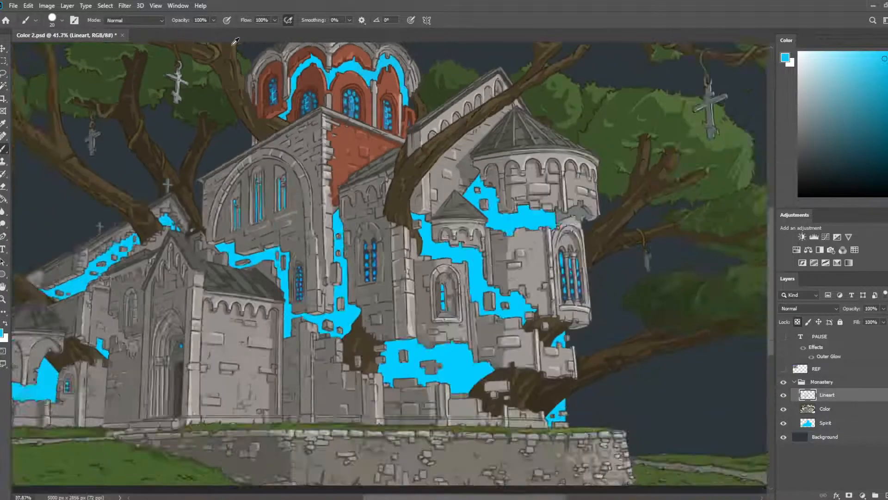
scroll(408, 169, "up", 2)
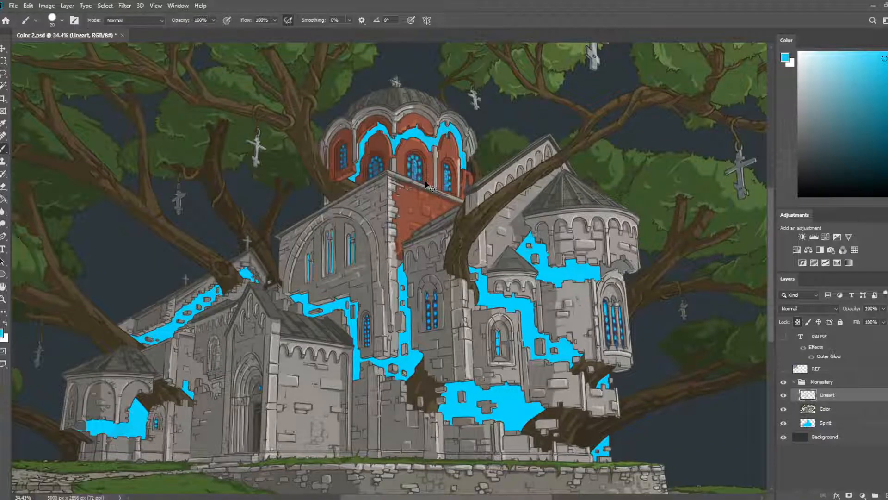
- Paint the remaining glazing bars of the drum's centre and right windows bright blue on the Lineart layer
scroll(396, 149, "up", 4)
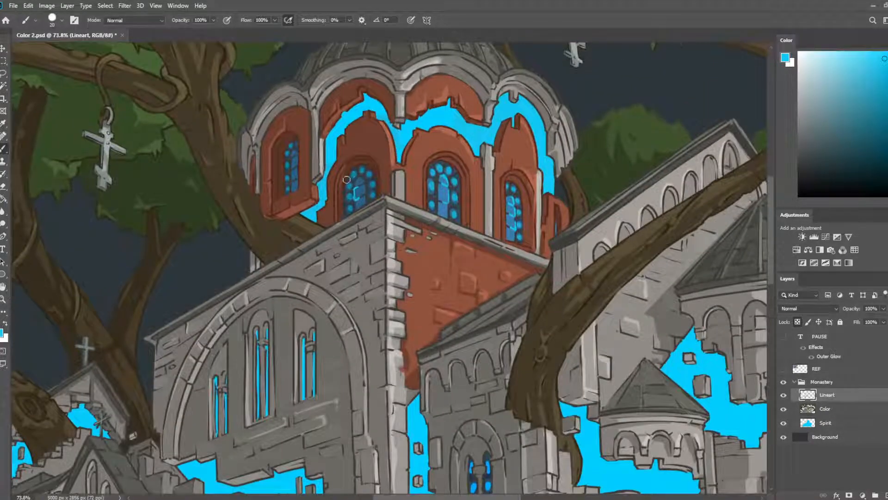
left_click_drag(349, 176, 359, 176)
left_click_drag(347, 188, 354, 201)
left_click_drag(361, 169, 354, 177)
left_click_drag(431, 189, 436, 206)
left_click_drag(432, 199, 441, 164)
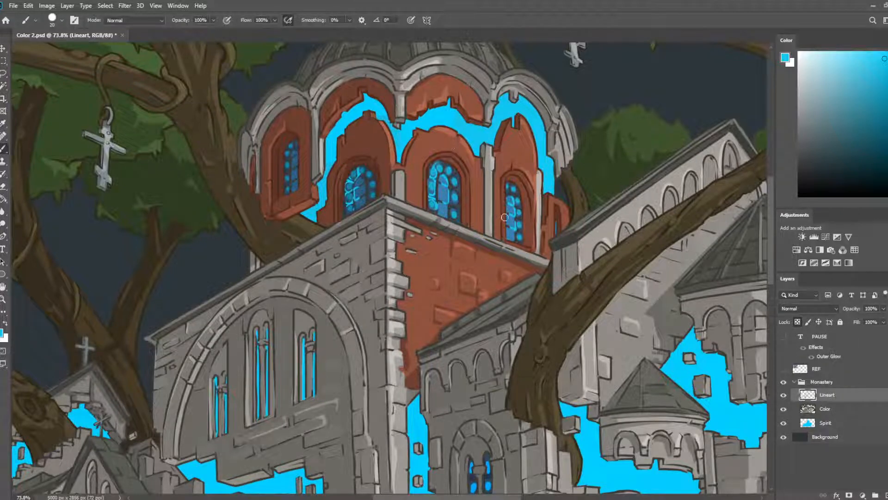
left_click_drag(516, 204, 519, 235)
scroll(515, 173, "up", 1)
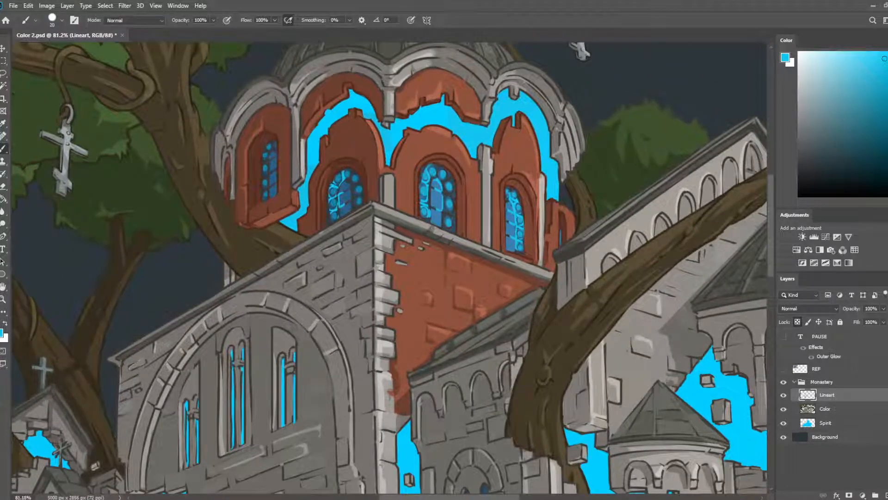
mouse_move(437, 172)
left_mouse_down()
mouse_move(433, 211)
mouse_move(440, 176)
mouse_move(451, 199)
mouse_move(446, 219)
mouse_move(431, 211)
mouse_move(429, 167)
left_mouse_up()
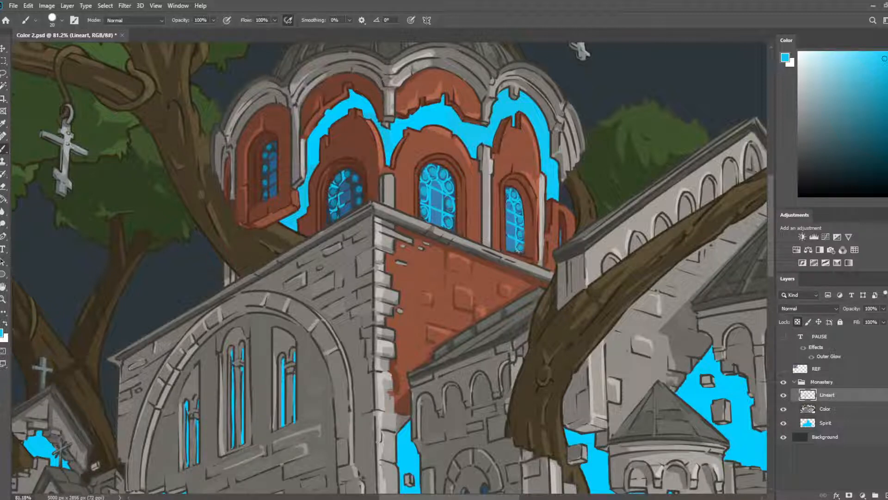
mouse_move(350, 187)
left_mouse_down()
mouse_move(353, 201)
mouse_move(351, 183)
mouse_move(360, 189)
mouse_move(361, 181)
mouse_move(333, 216)
mouse_move(338, 177)
left_mouse_up()
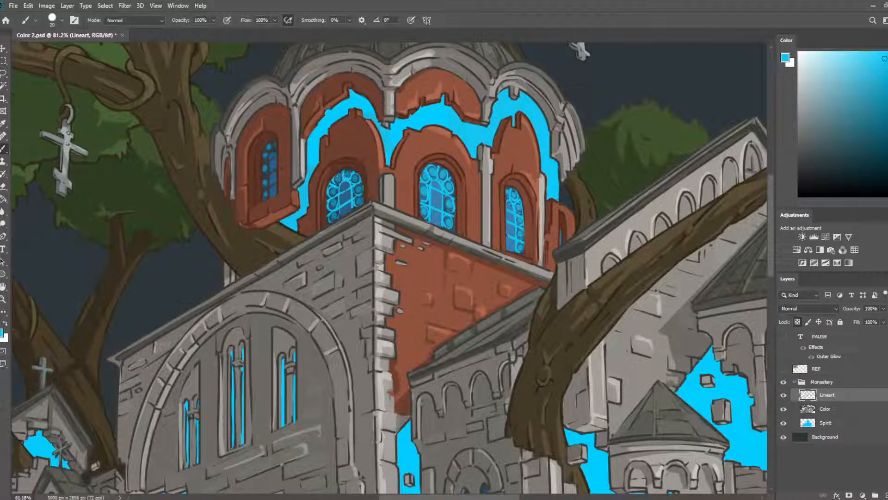
- Recolour the glazing bars of the drum's leftmost window with the bright blue sampled from the spirit area
left_click(364, 177, "alt")
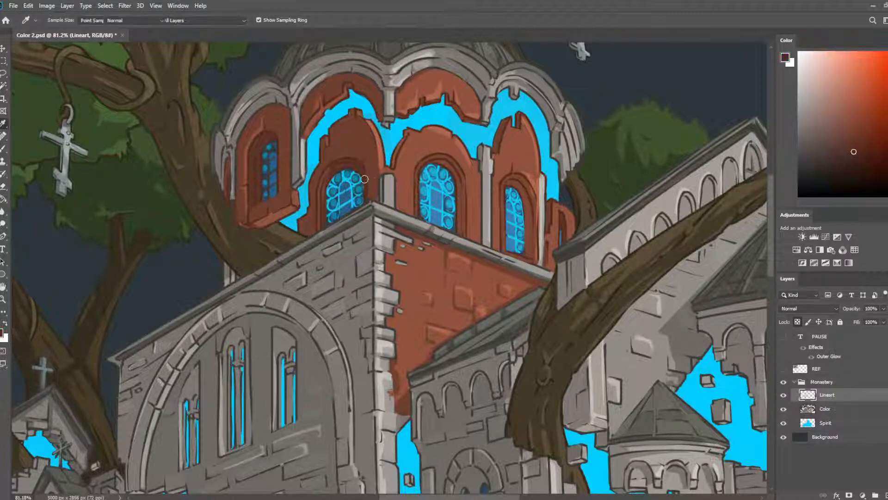
left_click(387, 136, "alt")
mouse_move(274, 184)
left_mouse_down()
mouse_move(266, 190)
mouse_move(271, 156)
left_mouse_up()
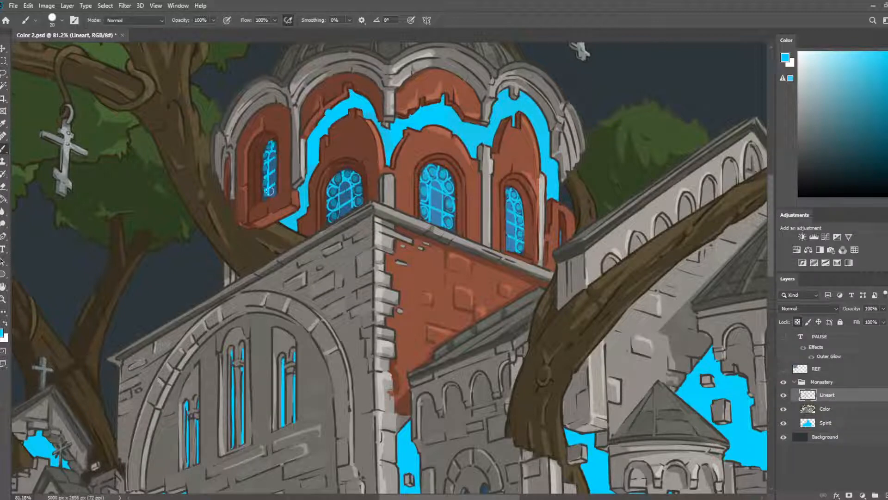
left_click_drag(273, 190, 268, 195)
scroll(266, 169, "down", 5)
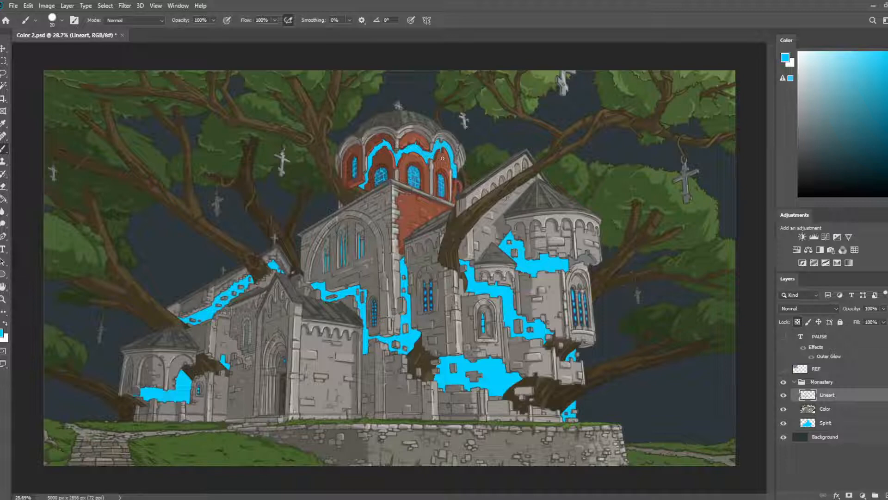
- Try another bright blue retouch on the drum's leftmost window, undoing the first stroke
scroll(436, 151, "up", 3)
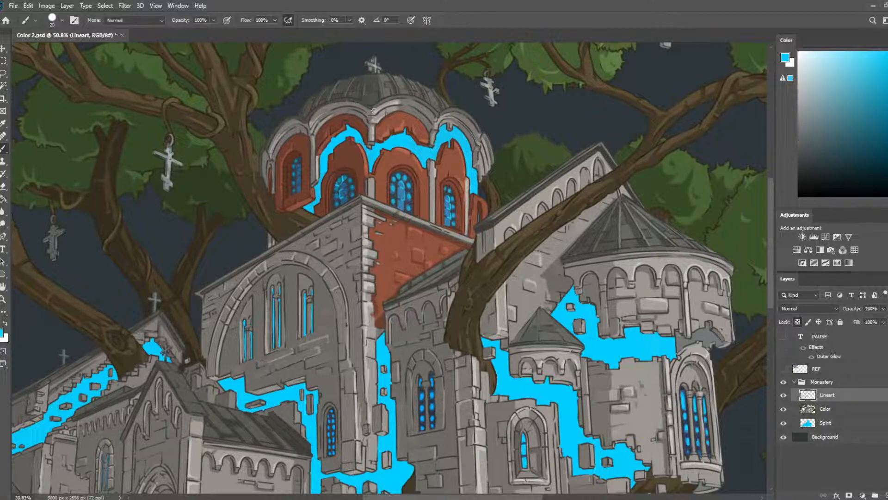
scroll(385, 117, "down", 4)
scroll(388, 119, "up", 2)
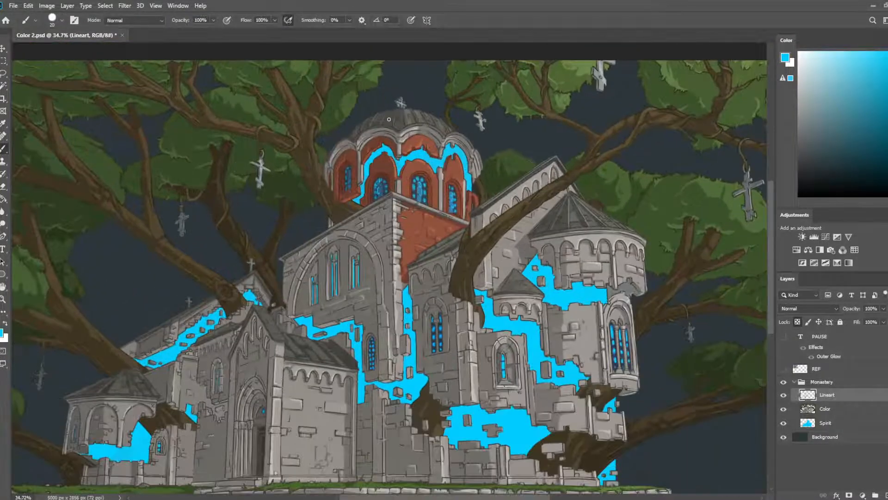
scroll(367, 153, "up", 3)
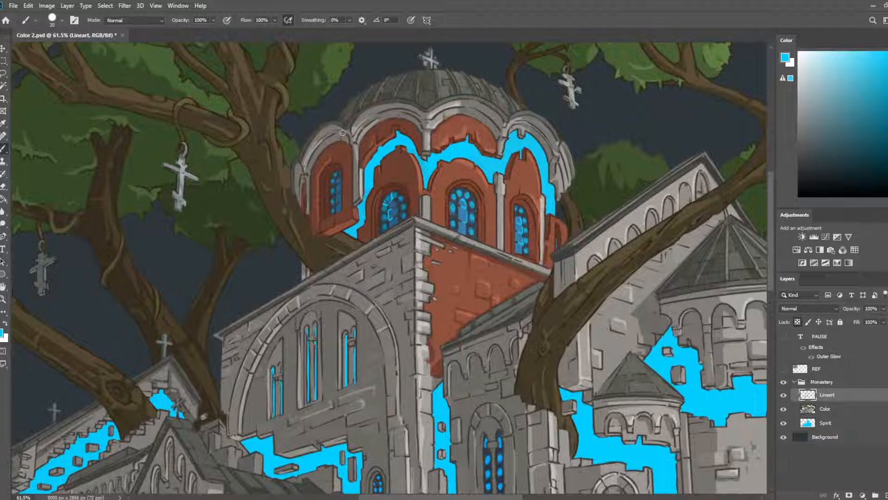
left_click_drag(336, 178, 337, 203)
key("ctrl+z")
left_click_drag(334, 181, 336, 181)
scroll(377, 180, "down", 5)
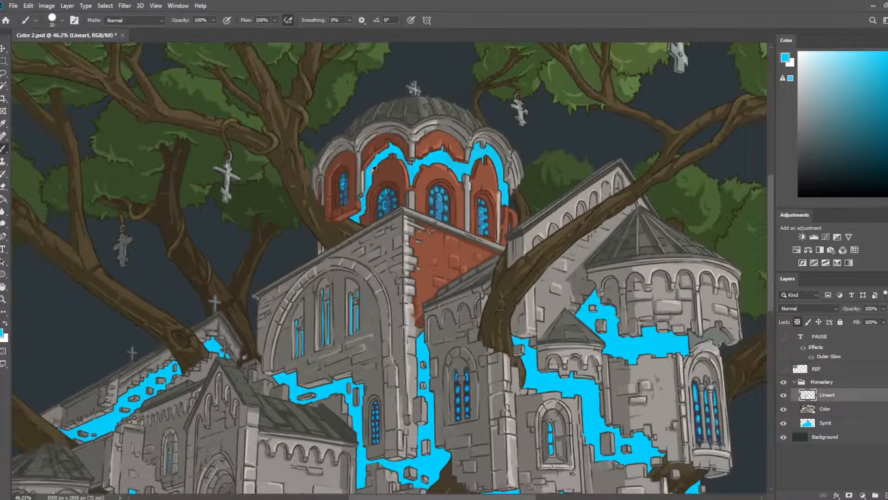
scroll(416, 217, "up", 4)
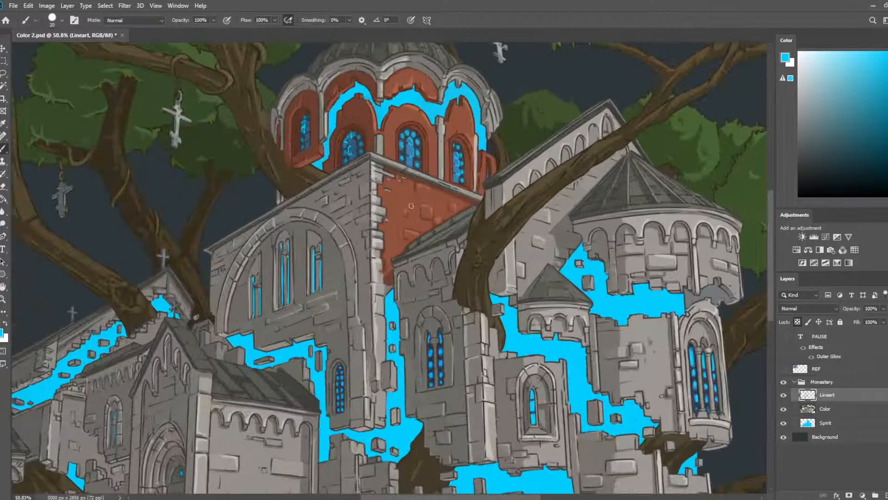
- Recolour the glazing bars in the drum's four windows with a near-black blue-grey, darkened from the blue sampled from the glass
key("i")
left_click(360, 140)
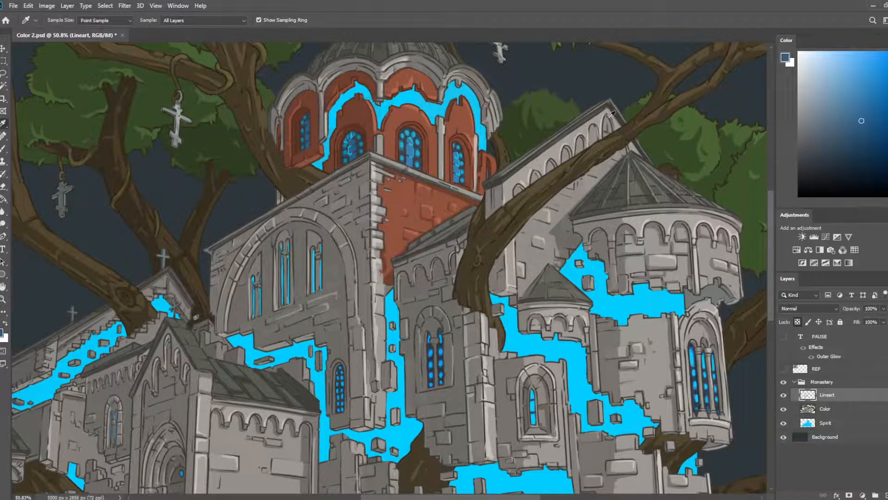
left_click(808, 175)
key("b")
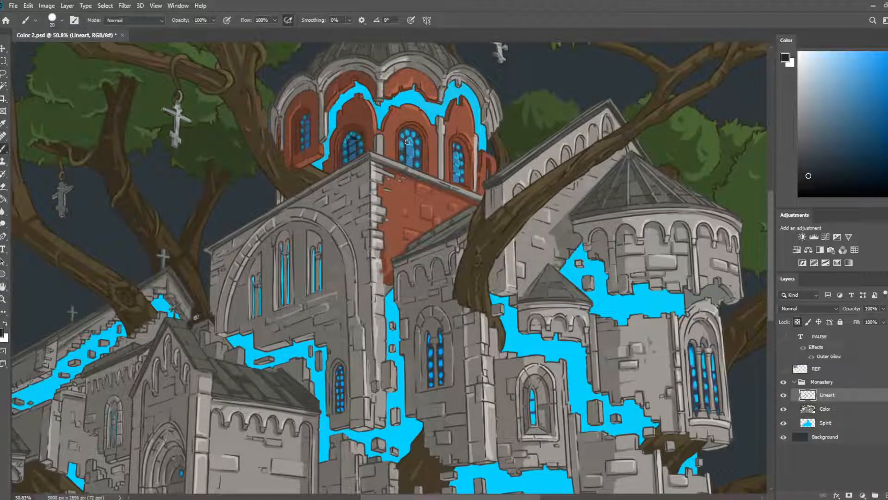
mouse_move(407, 142)
left_mouse_down()
mouse_move(413, 163)
mouse_move(413, 138)
mouse_move(447, 146)
mouse_move(461, 179)
left_mouse_up()
left_click_drag(307, 132, 305, 147)
scroll(694, 345, "down", 10)
scroll(420, 180, "up", 15)
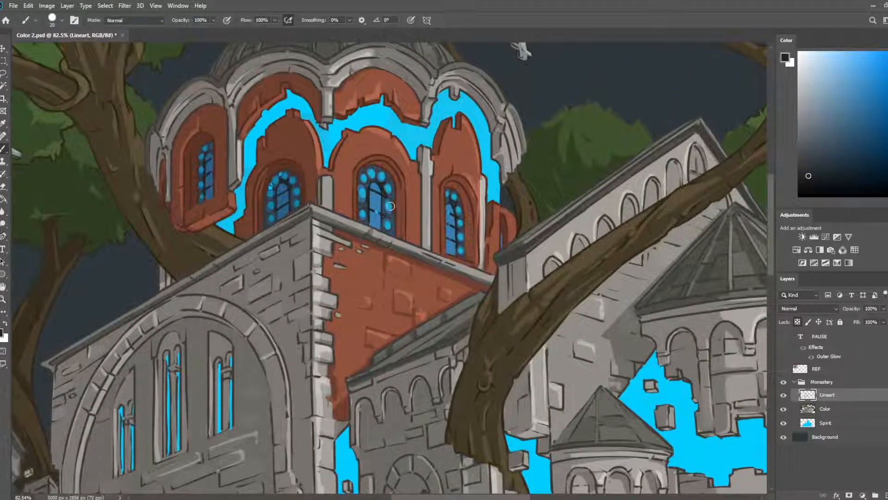
left_click(387, 190, "alt")
left_click(278, 181, "alt")
left_click(323, 172, "alt")
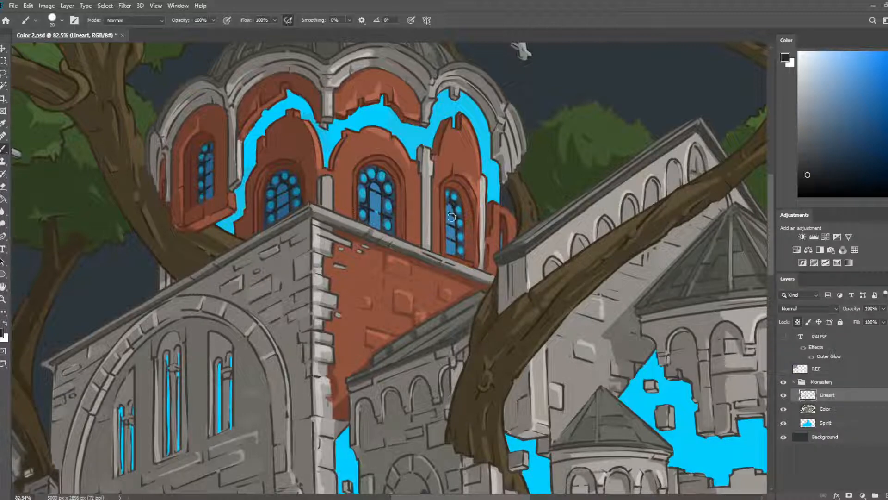
scroll(437, 166, "down", 5)
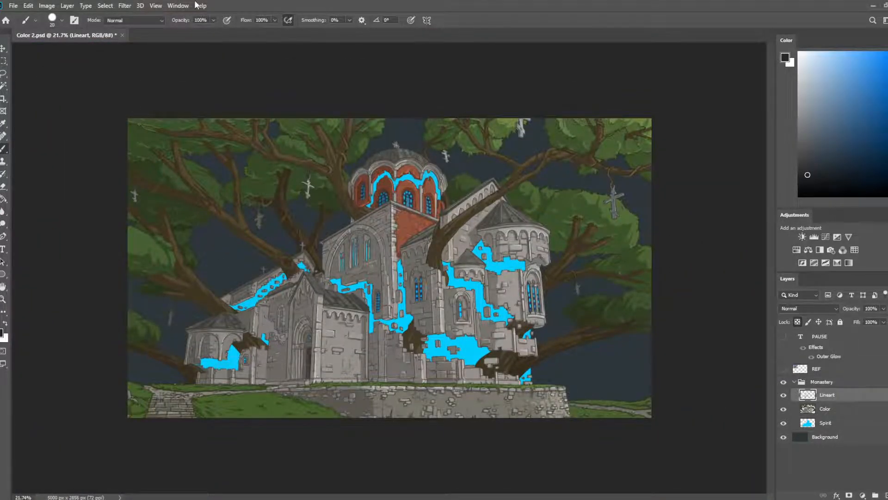
- Check the branch line art around the monastery, with a dark brown sampled from the thin branch beside the dome, and save the file
scroll(410, 198, "up", 5)
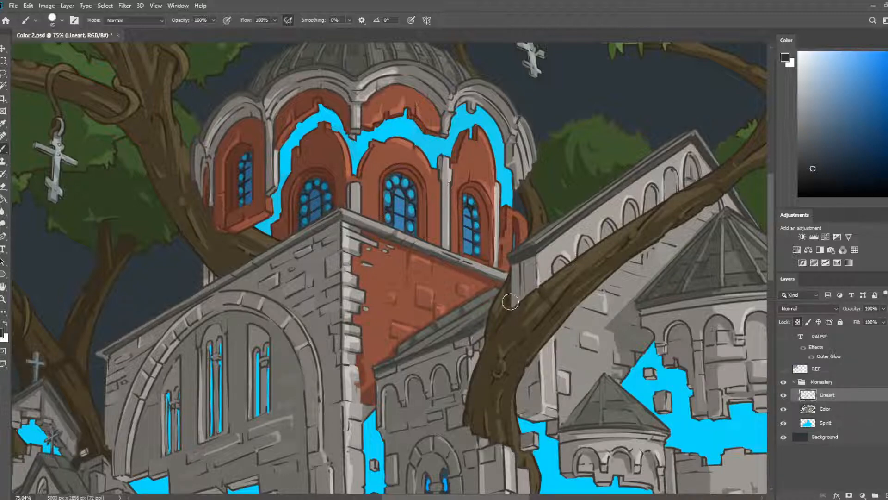
left_click_drag(532, 318, 529, 204)
left_click_drag(484, 306, 659, 467)
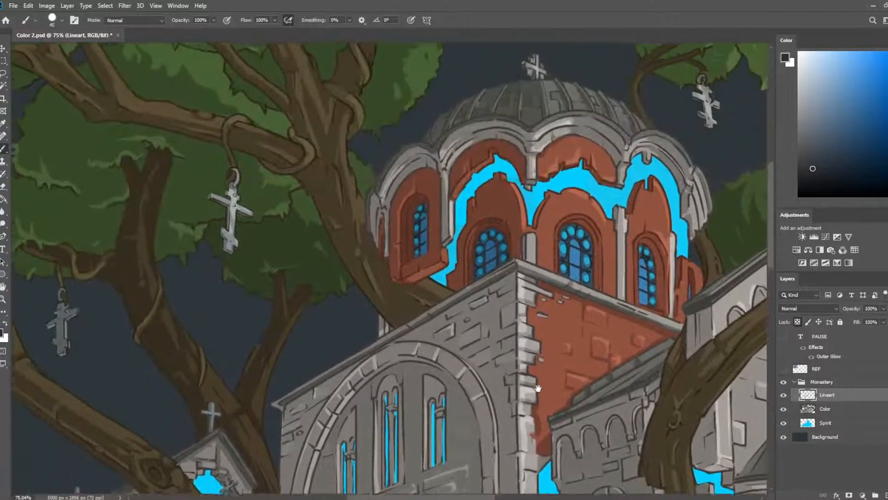
mouse_move(622, 199)
left_mouse_down()
mouse_move(622, 228)
mouse_move(448, 307)
left_mouse_up()
key("i")
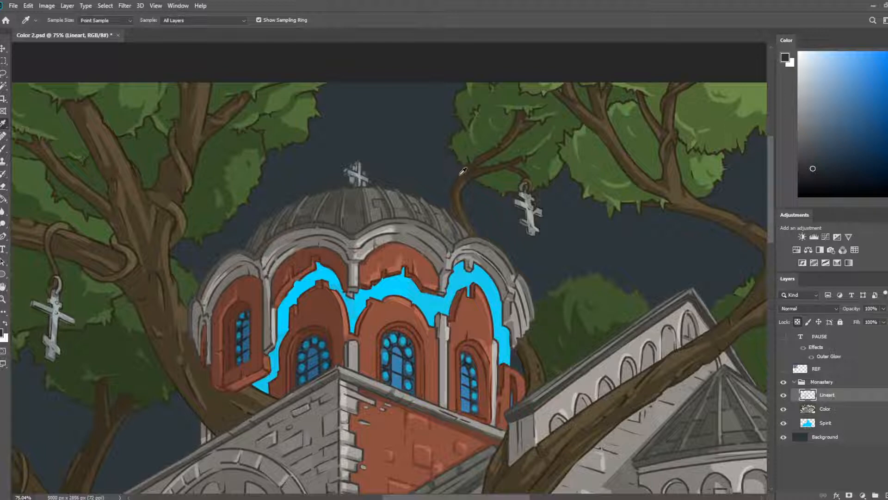
left_click(461, 173)
key("b")
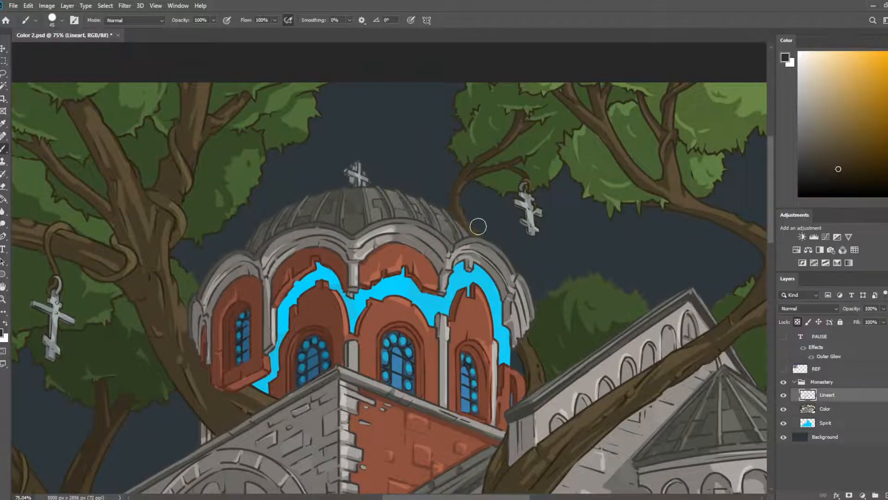
left_click_drag(577, 230, 518, 83)
left_click_drag(511, 347, 504, 88)
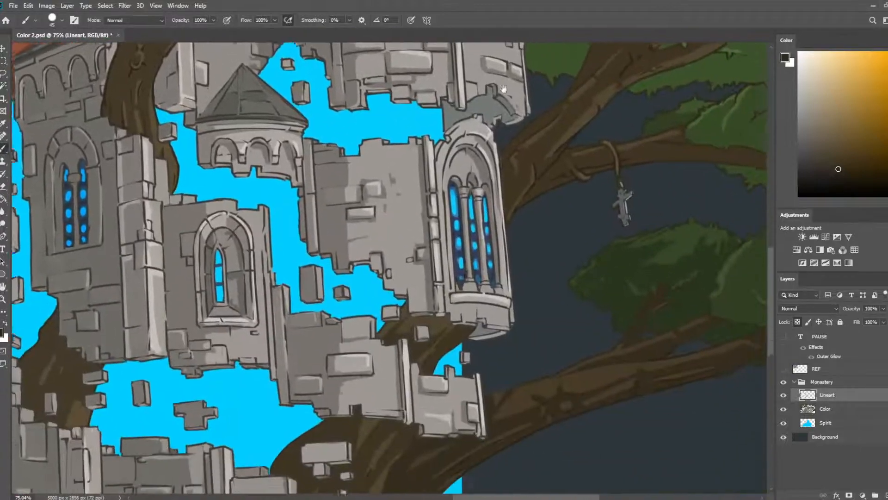
left_click_drag(540, 139, 551, 64)
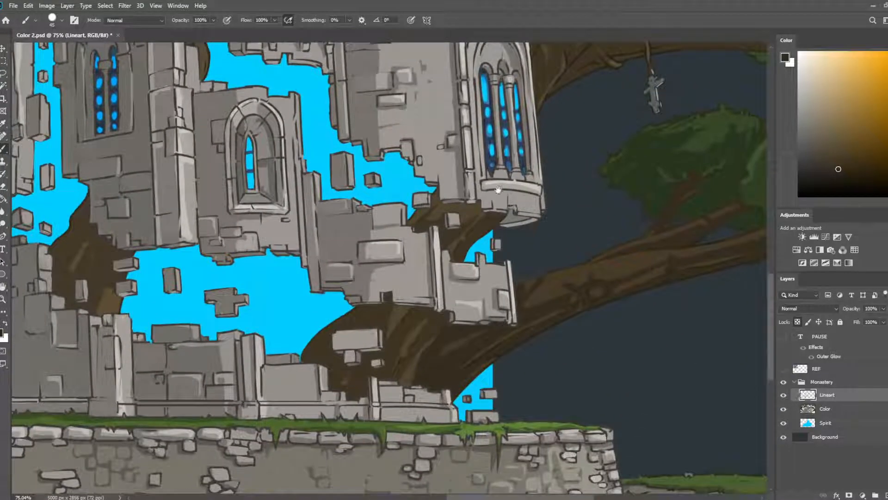
mouse_move(475, 273)
left_mouse_down()
mouse_move(571, 263)
mouse_move(546, 224)
mouse_move(559, 236)
mouse_move(511, 254)
mouse_move(590, 285)
mouse_move(508, 222)
mouse_move(536, 311)
mouse_move(534, 338)
left_mouse_up()
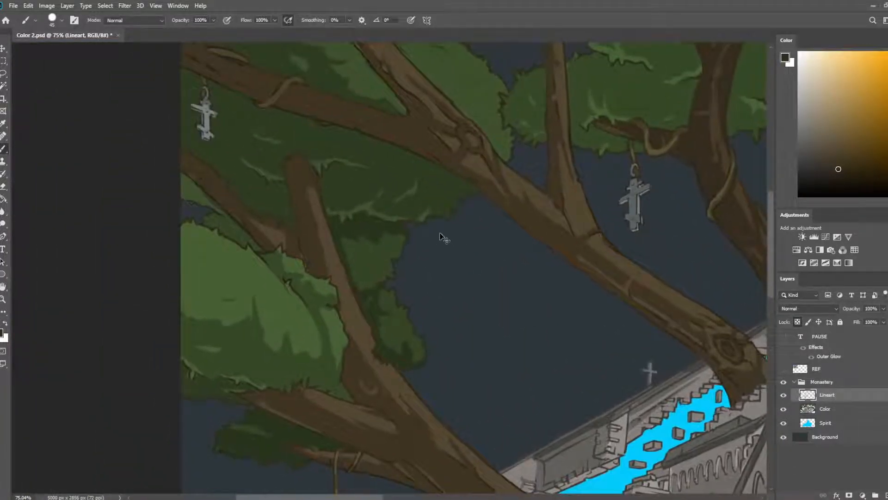
key("ctrl+s")
- Recolour the outlines of the left tree's foliage on the Lineart layer with a very dark green based on the sampled leaf colour
key("i")
left_click(377, 308)
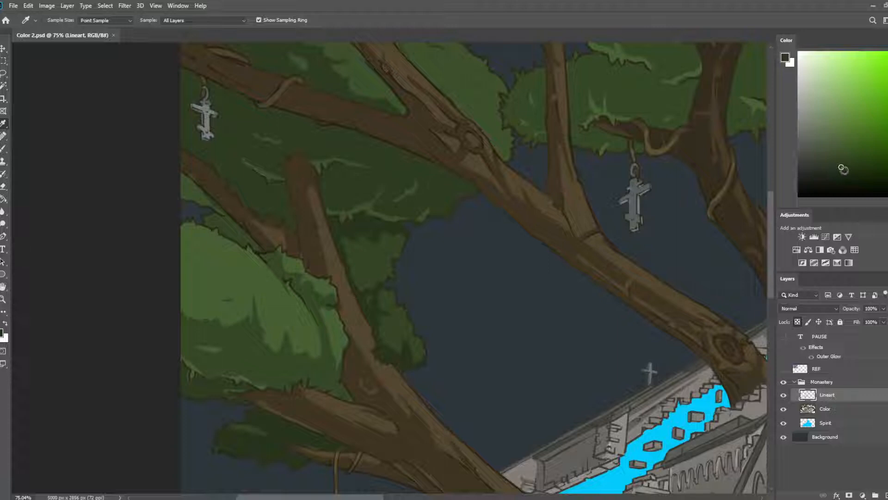
key("b")
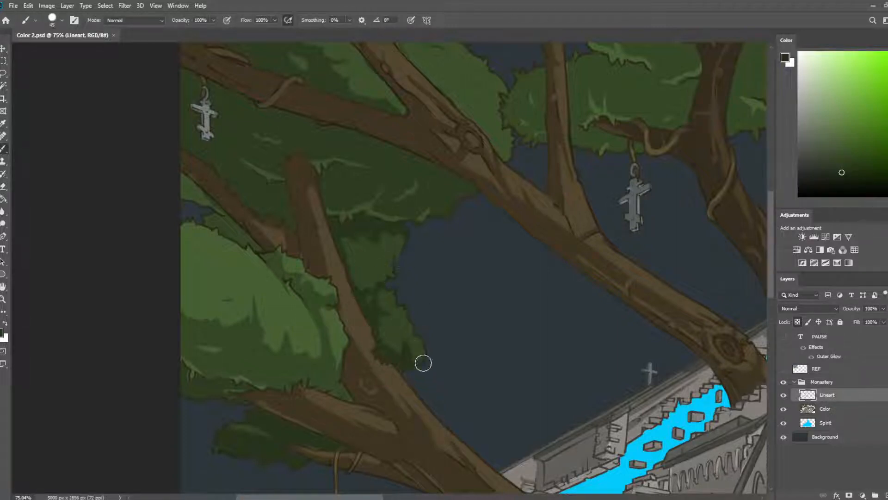
mouse_move(401, 354)
left_mouse_down()
mouse_move(383, 356)
mouse_move(376, 323)
mouse_move(386, 357)
left_mouse_up()
left_click_drag(333, 348, 307, 183)
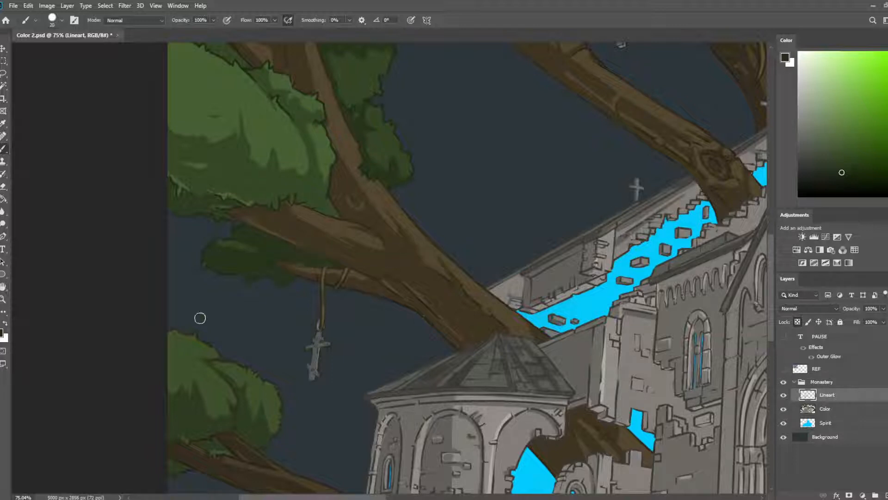
- Enlarge the brush and recolour the outlines of the lowest foliage clump at the illustration's left edge dark green
key("bracketright")
key("bracketright")
left_click_drag(240, 328, 273, 175)
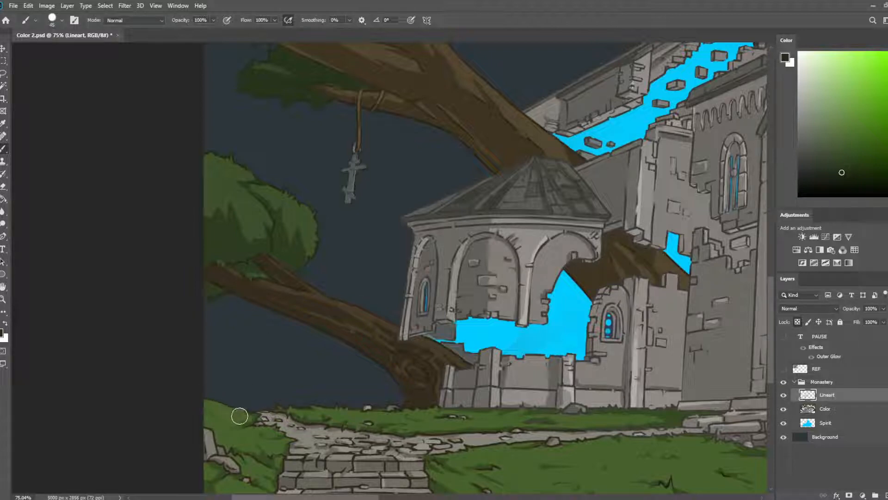
- Recolour the grass line art dark green around the stone steps, along the path and down the slope beside the retaining wall
left_click_drag(258, 426, 288, 183)
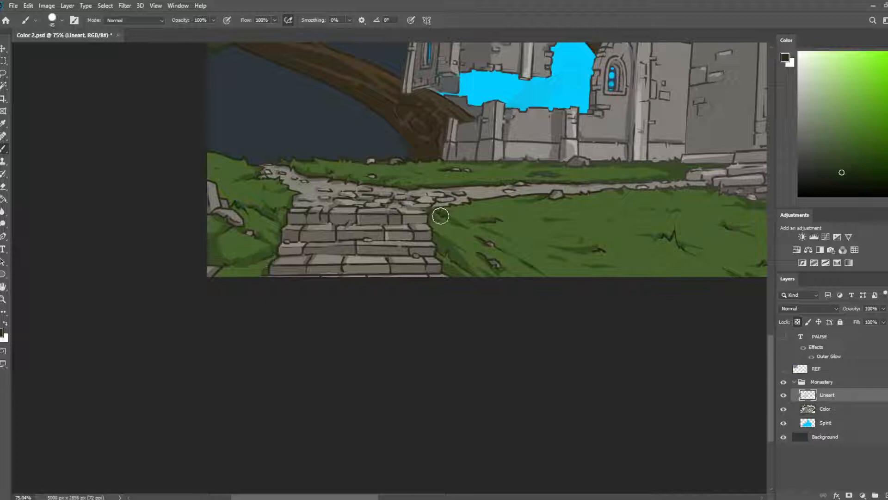
left_click_drag(445, 236, 462, 272)
left_click_drag(672, 240, 507, 257)
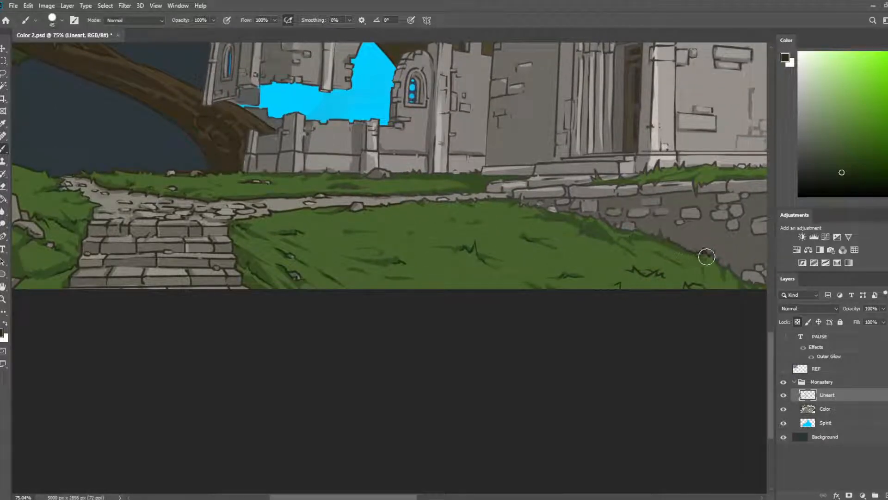
mouse_move(671, 286)
left_mouse_down()
mouse_move(566, 270)
mouse_move(500, 226)
left_mouse_up()
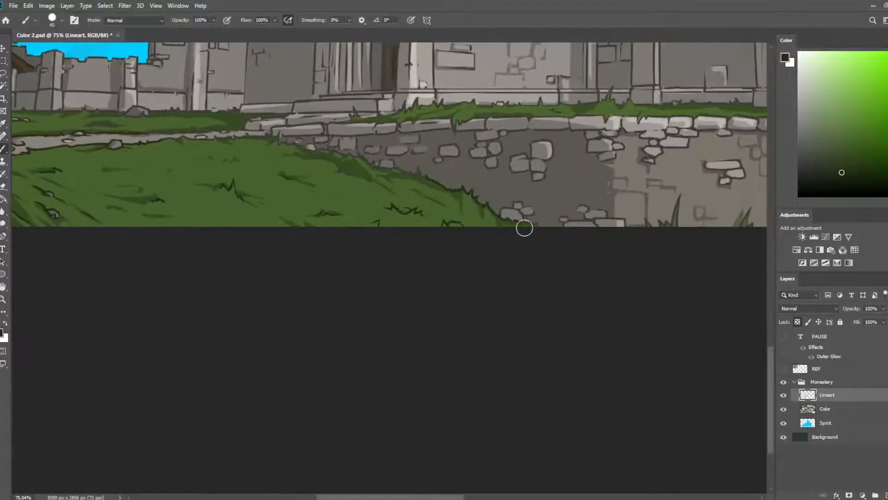
mouse_move(417, 174)
left_mouse_down()
mouse_move(362, 164)
mouse_move(344, 171)
mouse_move(342, 159)
mouse_move(254, 139)
left_mouse_up()
left_click_drag(333, 183, 471, 204)
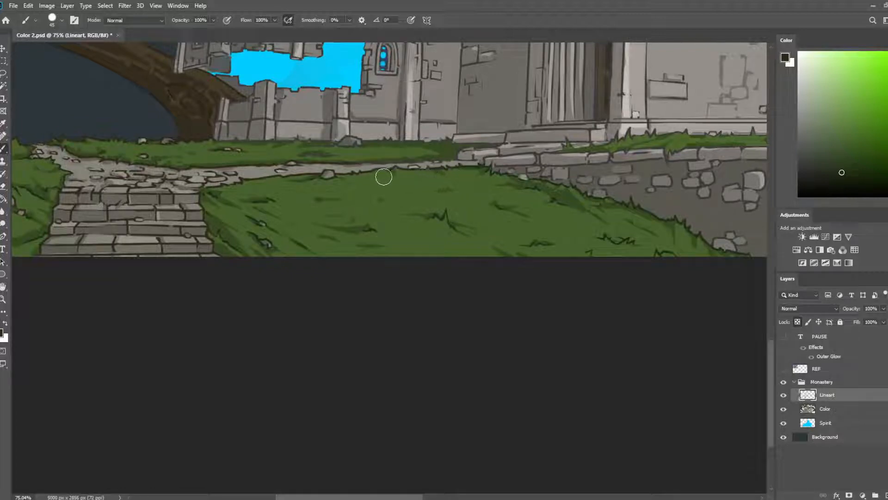
scroll(363, 193, "down", 3)
scroll(363, 193, "down", 2)
scroll(384, 180, "up", 3)
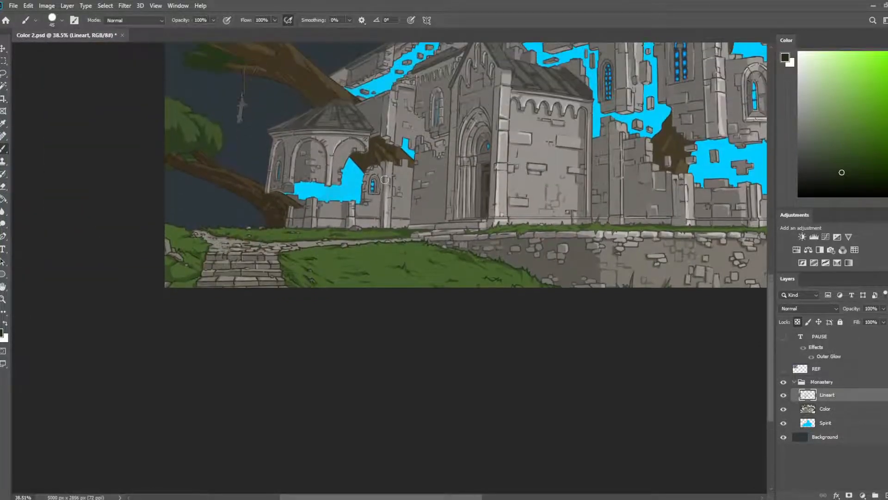
scroll(409, 178, "up", 3)
scroll(409, 178, "down", 3)
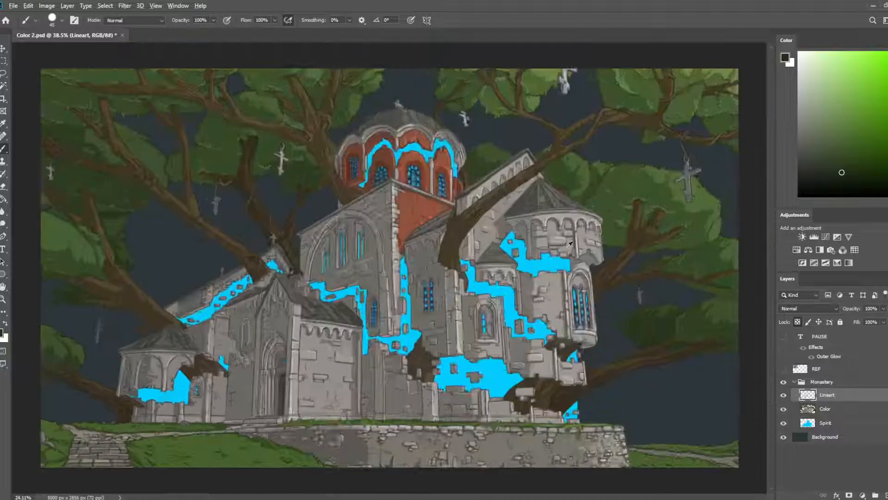
- Save the file and recolour remaining foliage outlines around the left tree's branches dark green on the Lineart layer
key("ctrl+s")
scroll(340, 366, "up", 3)
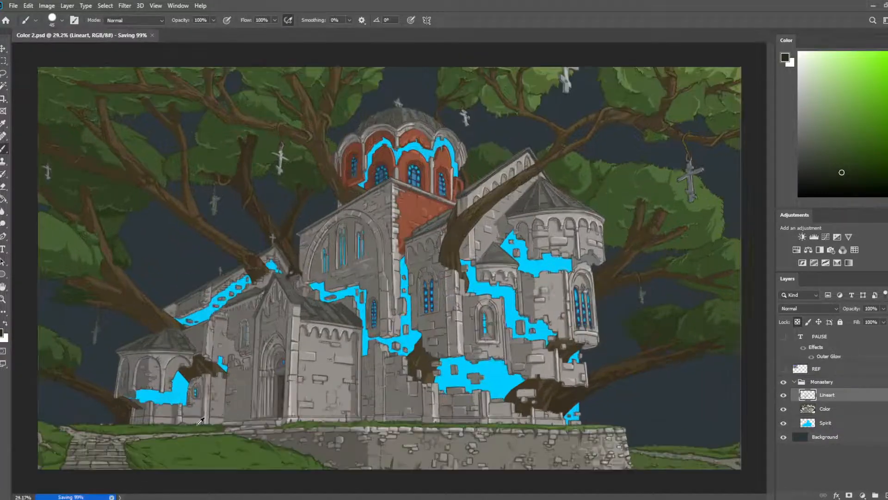
left_click_drag(255, 315, 493, 127)
left_click_drag(221, 92, 398, 364)
scroll(415, 299, "up", 3)
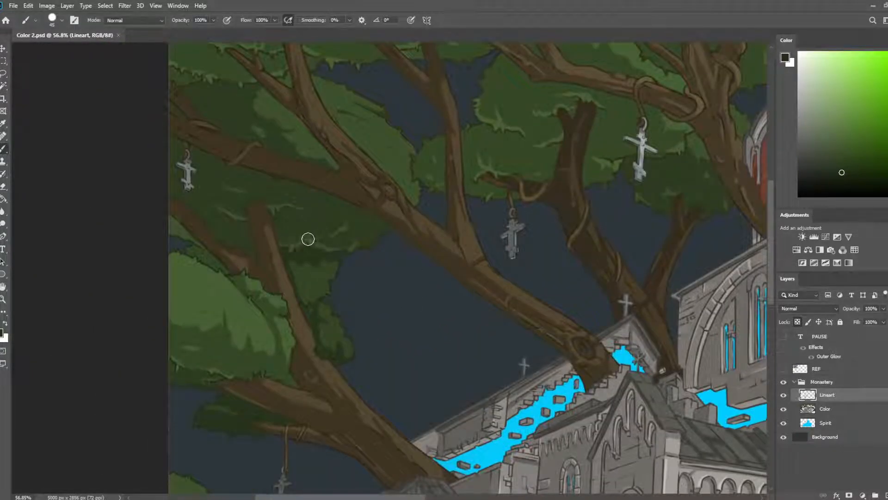
mouse_move(390, 232)
left_mouse_down()
mouse_move(337, 232)
mouse_move(277, 200)
left_mouse_up()
left_click_drag(206, 171, 281, 232)
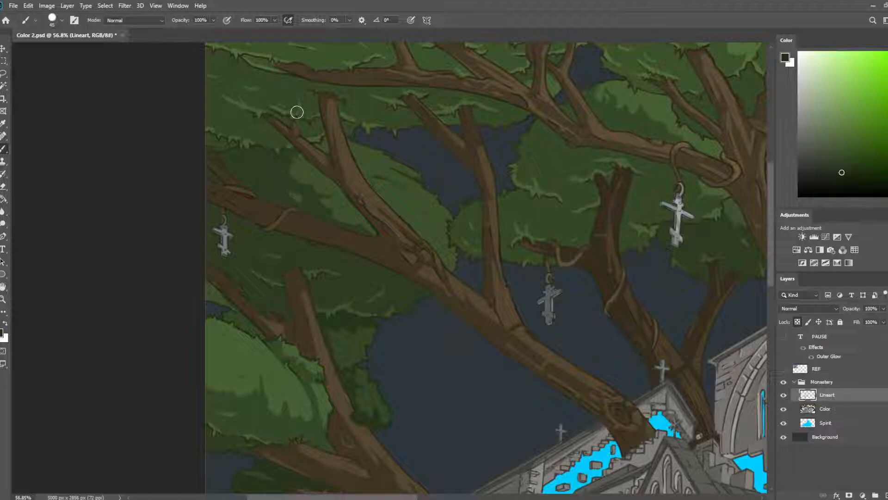
- Touch up the branch tip beneath the top-left foliage on the Color layer with brown sampled from the branch, using a small brush
scroll(315, 148, "up", 3)
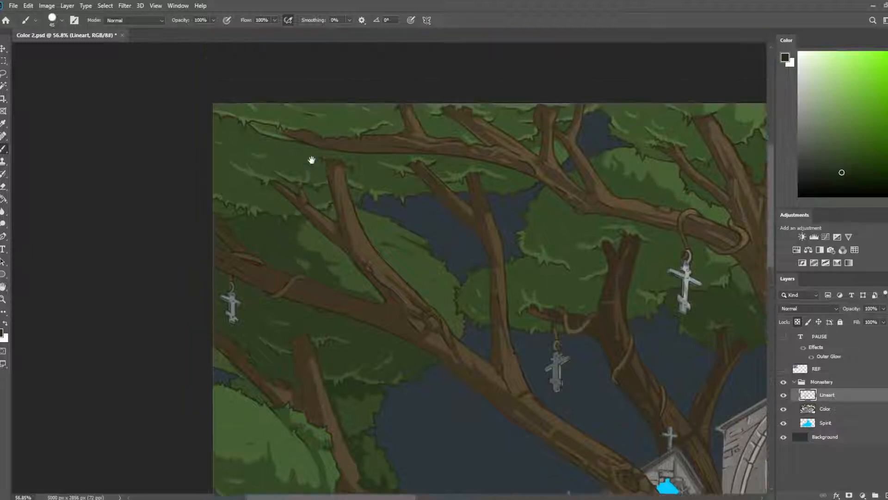
scroll(301, 109, "up", 3)
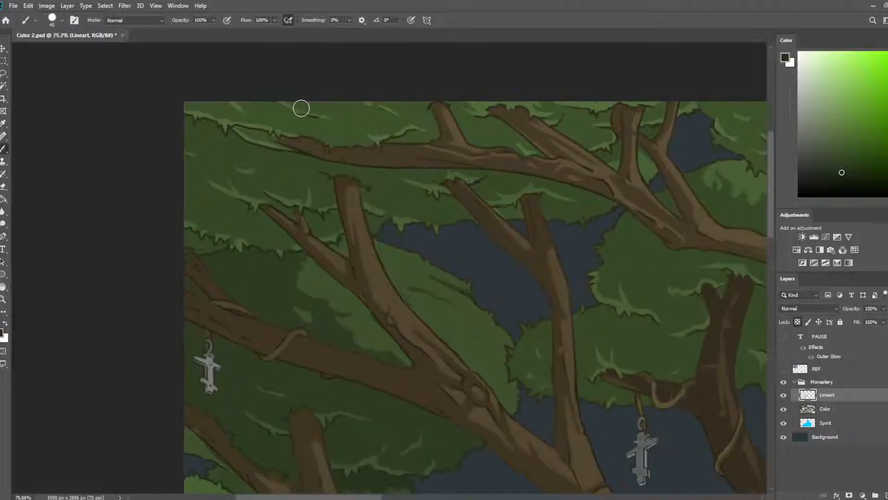
left_click(806, 402)
left_click(278, 123, "alt")
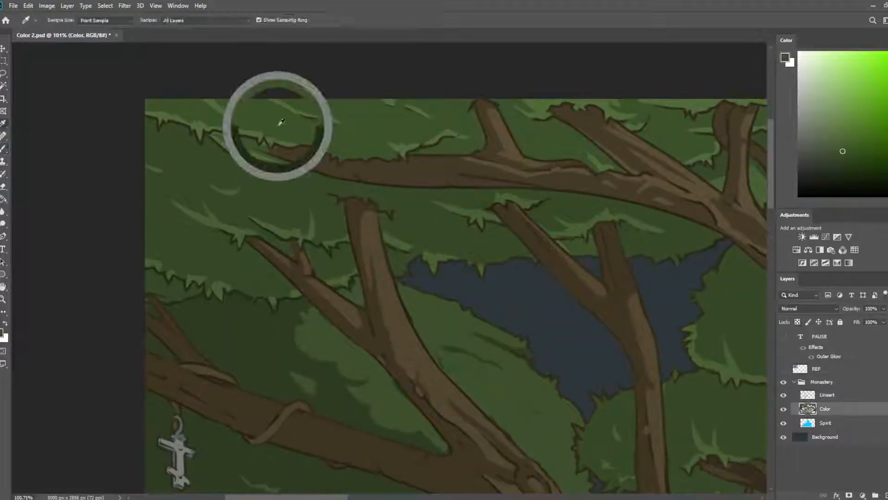
left_click(301, 149, "alt")
key("bracketleft")
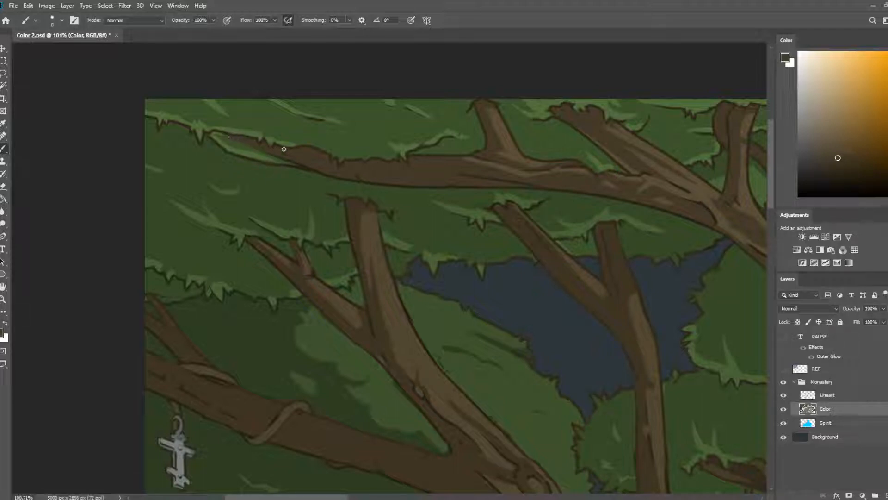
- Recolour the top-left foliage outlines on the Lineart layer with a dark green based on the sampled leaf colour, using a size 50 brush
left_click(852, 397)
key("alt")
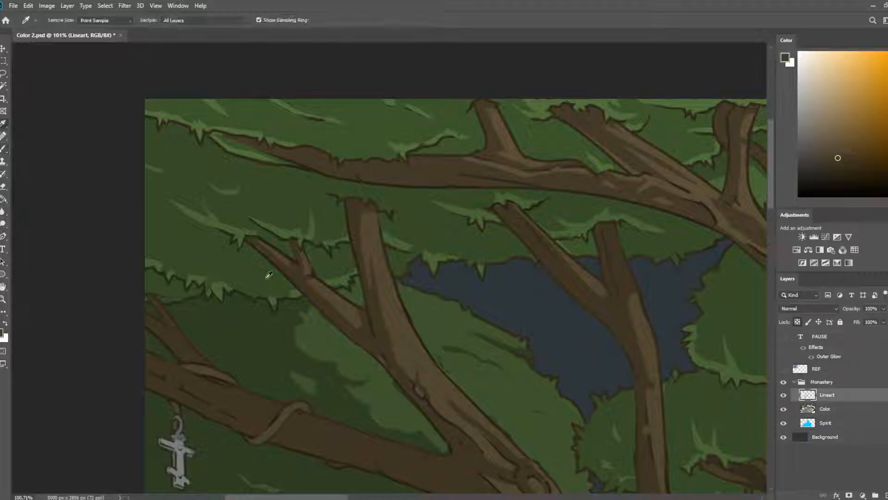
left_click(244, 287, "alt")
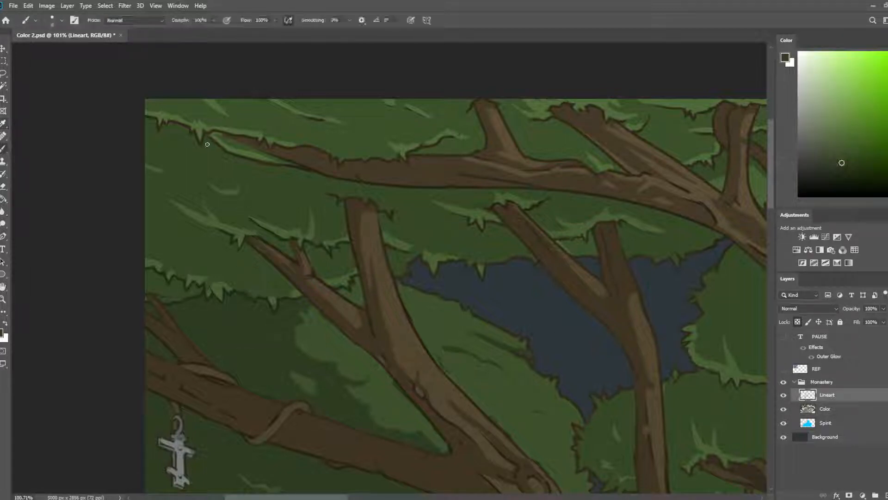
key("bracketright")
key("bracketright")
key("bracketright")
key("bracketright")
key("bracketright")
key("bracketright")
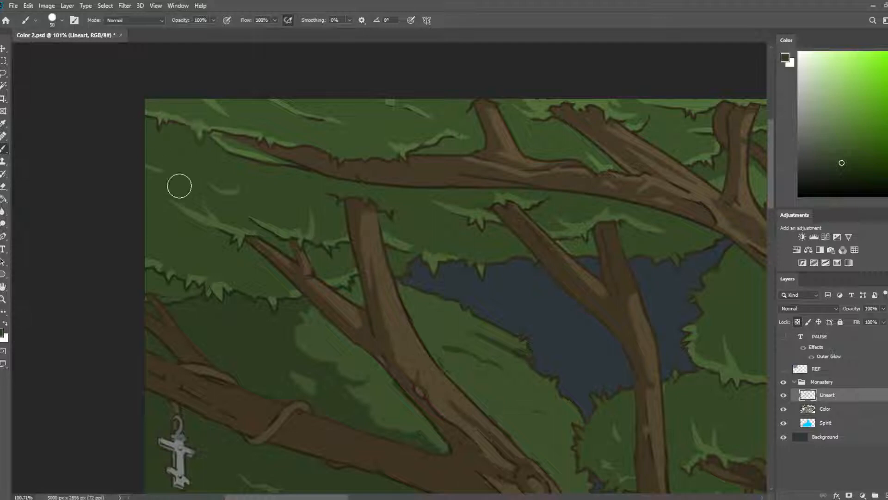
key("alt")
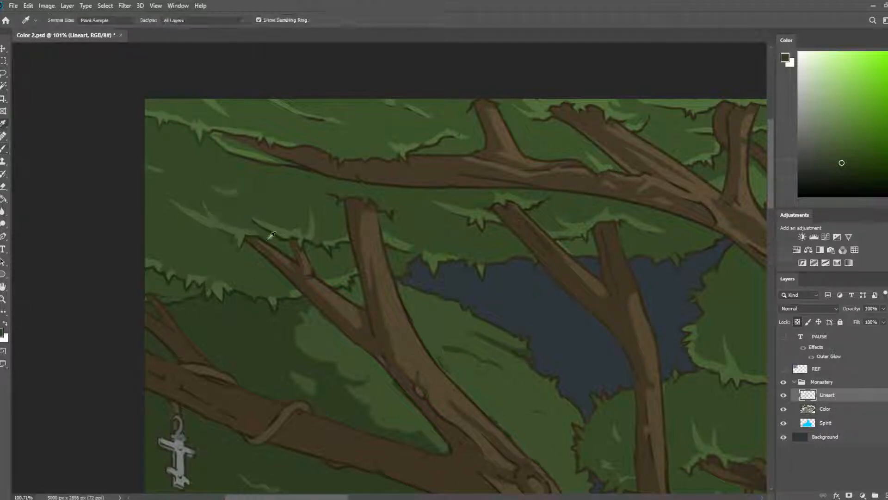
left_click(442, 259, "alt")
mouse_move(210, 155)
left_mouse_down()
mouse_move(141, 102)
mouse_move(272, 181)
mouse_move(263, 170)
mouse_move(307, 188)
mouse_move(238, 237)
mouse_move(213, 279)
mouse_move(229, 238)
mouse_move(223, 225)
mouse_move(233, 253)
mouse_move(356, 193)
mouse_move(337, 197)
mouse_move(344, 192)
mouse_move(398, 215)
mouse_move(405, 254)
left_mouse_up()
- Recolour the foliage outlines between and below the left tree's branches dark green, adjusting the brush size around the branches
key("bracketleft")
key("bracketleft")
key("bracketleft")
left_click_drag(344, 234, 334, 241)
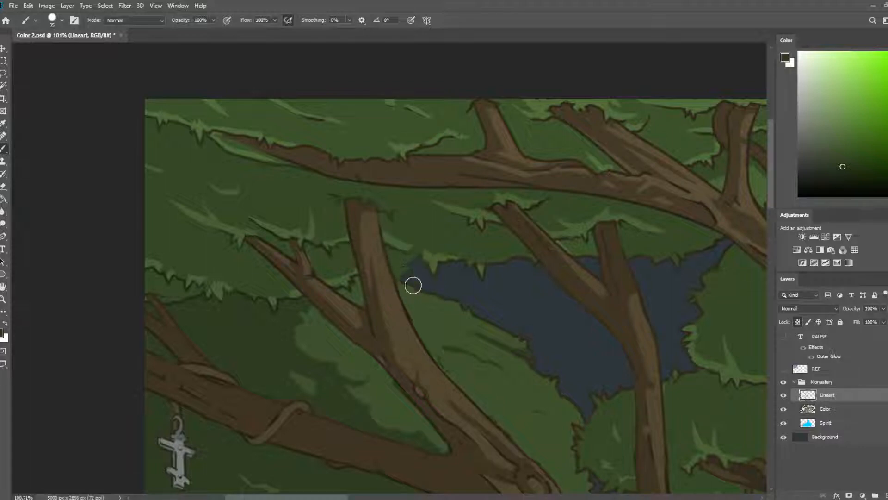
left_click_drag(488, 314, 387, 124)
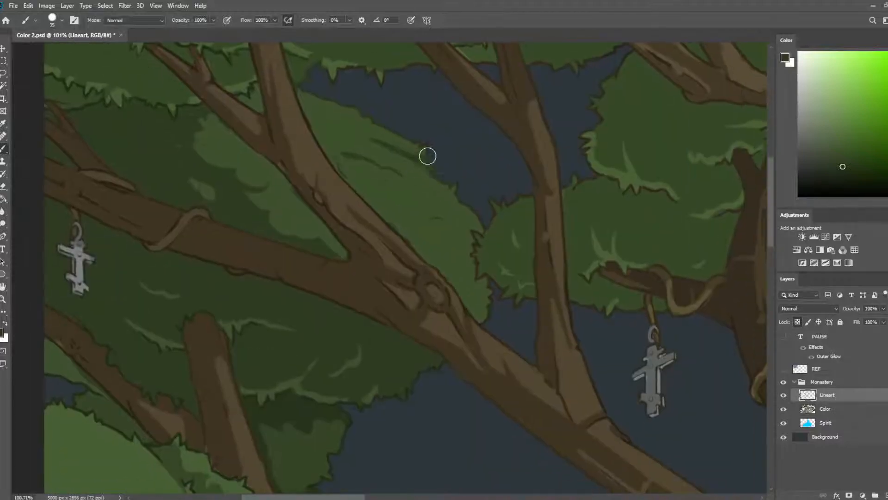
key("bracketright")
key("bracketright")
key("bracketleft")
mouse_move(401, 199)
left_mouse_down()
mouse_move(384, 148)
mouse_move(347, 93)
left_mouse_up()
- Recolour the grass line art dark green along the monastery's base and beside the stone steps, reducing the brush to 30
mouse_move(509, 435)
left_mouse_down()
mouse_move(381, 284)
mouse_move(382, 301)
left_mouse_up()
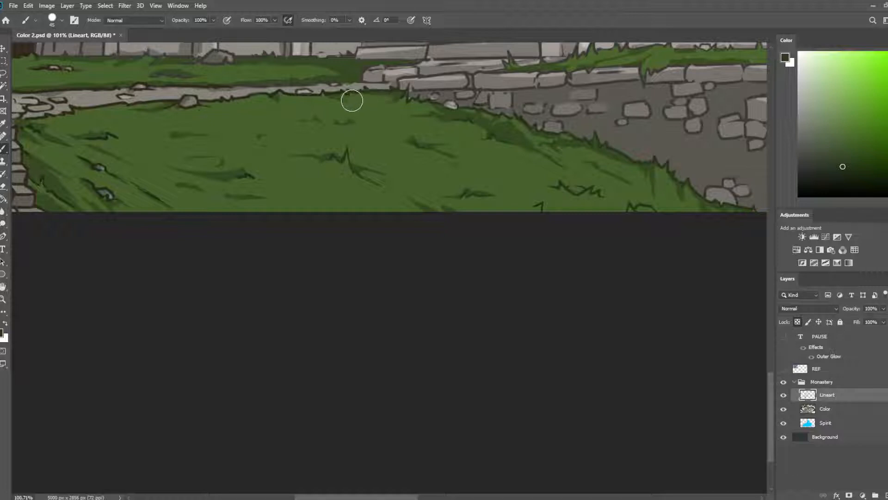
left_click_drag(340, 142, 440, 191)
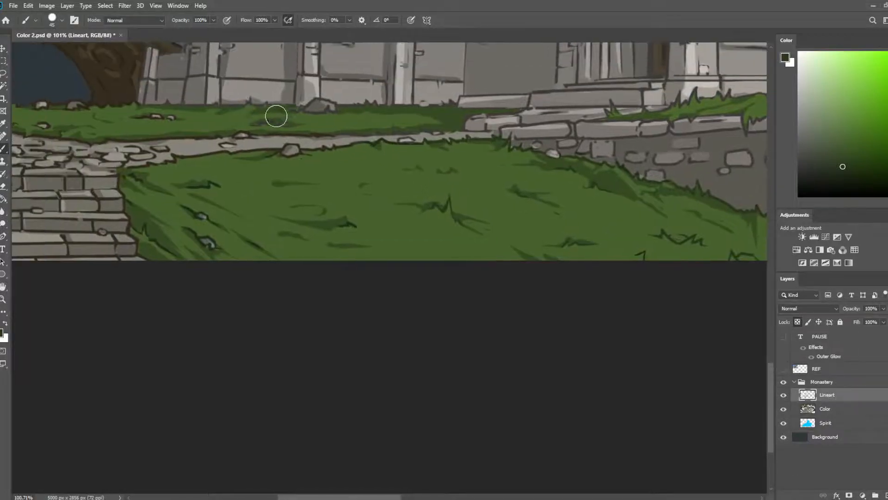
key("bracketleft")
key("bracketleft")
mouse_move(359, 110)
left_mouse_down()
mouse_move(345, 110)
mouse_move(388, 110)
left_mouse_up()
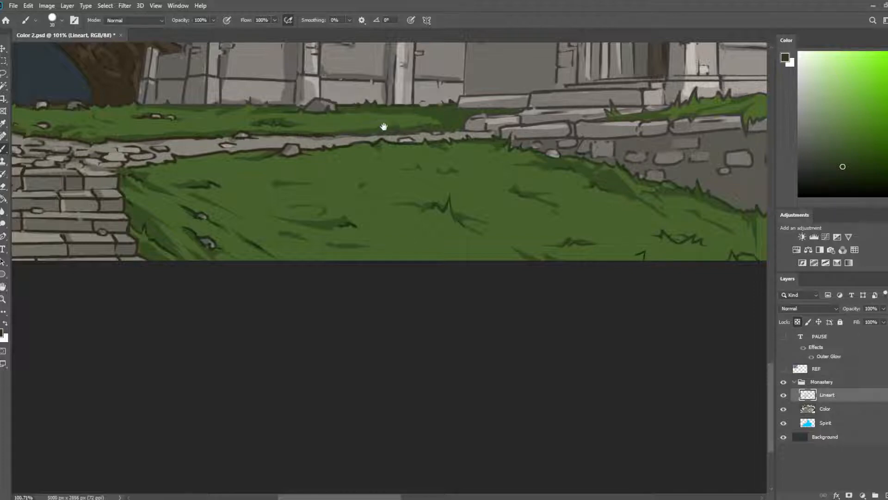
left_click_drag(384, 127, 736, 187)
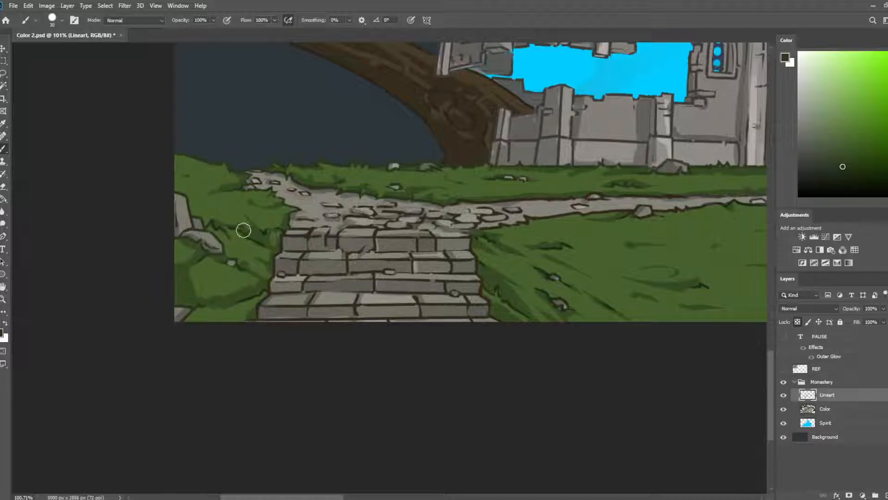
- Recolour the stone steps' outlines with a dark grey sampled from the monastery wall's line art
scroll(570, 194, "left", 3)
key("i")
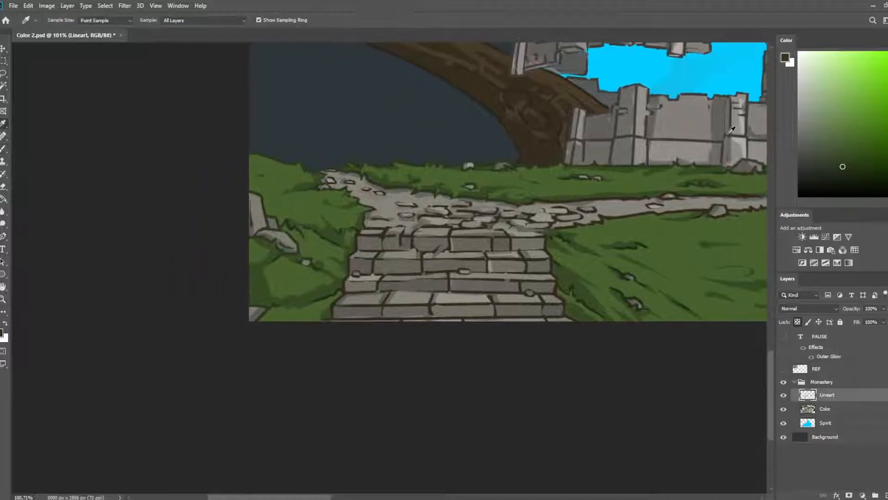
left_click(710, 140)
key("b")
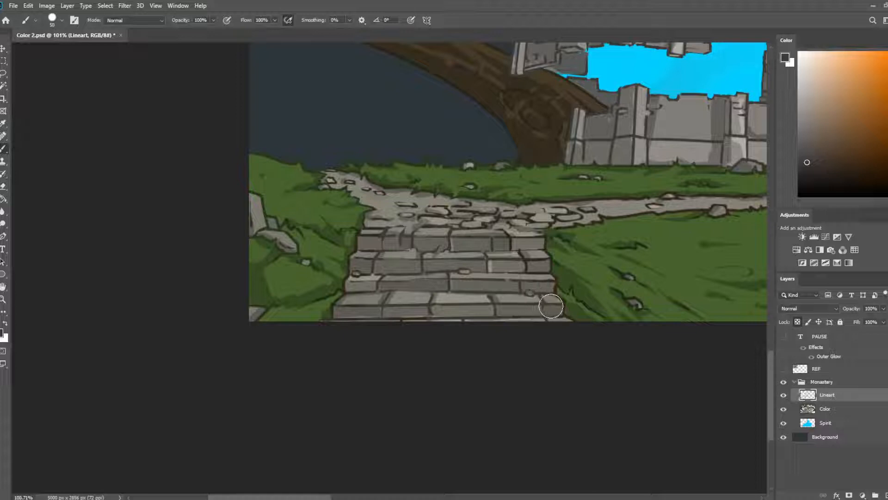
key("bracketleft")
key("bracketleft")
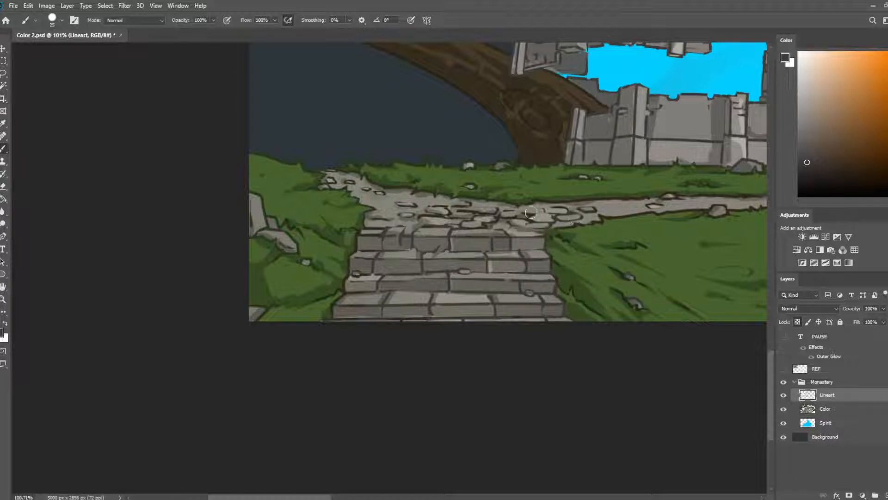
- Recolour the outlines of the path's paving stones and the rocks beside the steps dark grey, finishing with a size 25 brush
key("bracketright")
key("bracketright")
key("bracketright")
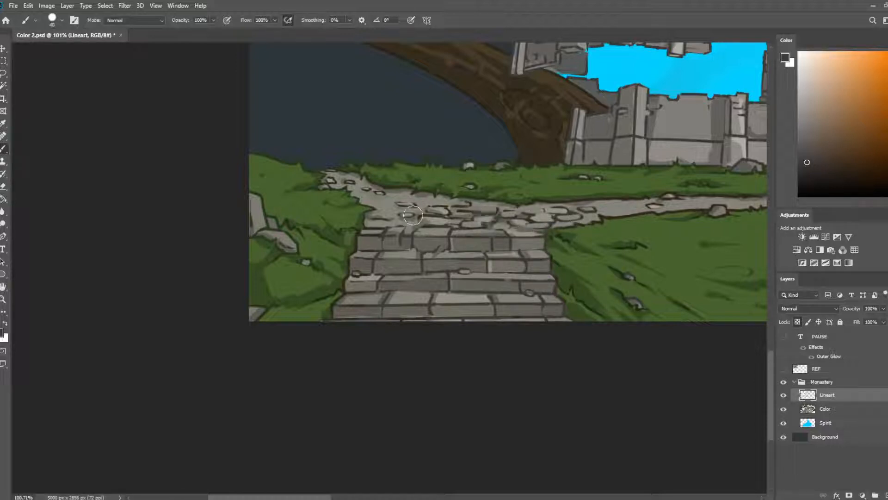
key("bracketleft")
key("bracketleft")
key("bracketleft")
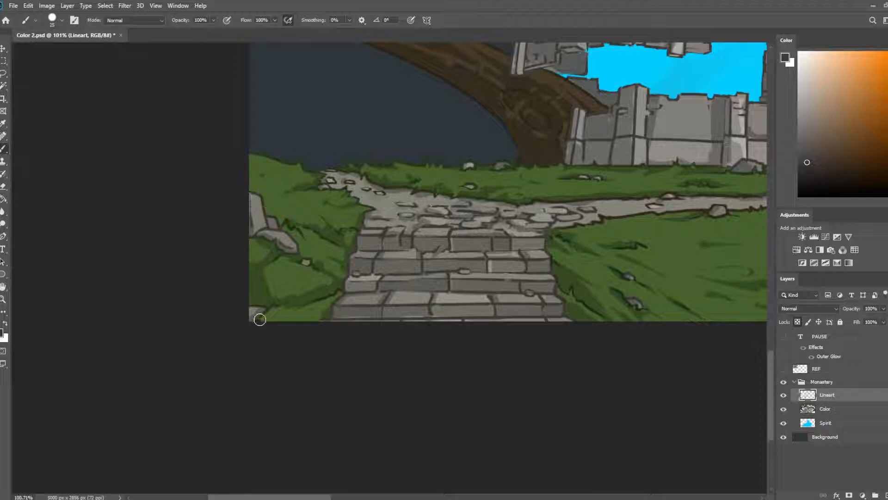
- Recolour the outlines of the stones along the narrow path toward the entrance dark grey with a size 15 brush
left_click_drag(336, 165, 327, 180)
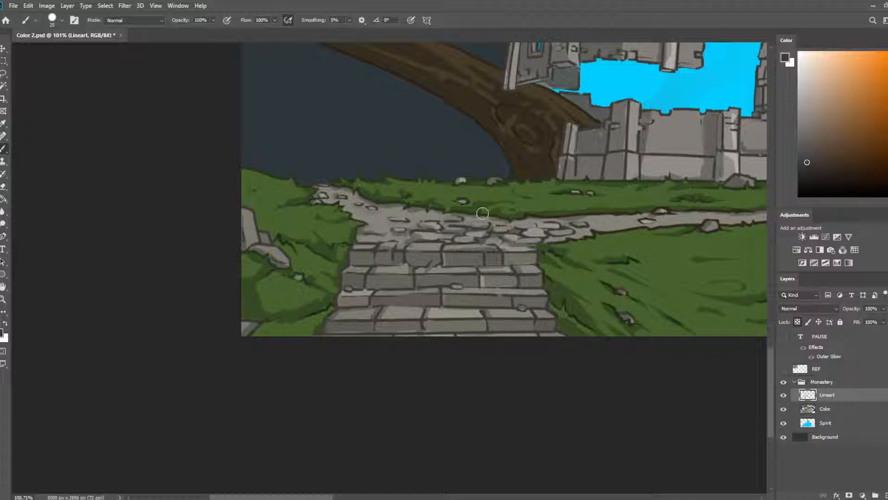
left_click_drag(705, 202, 578, 217)
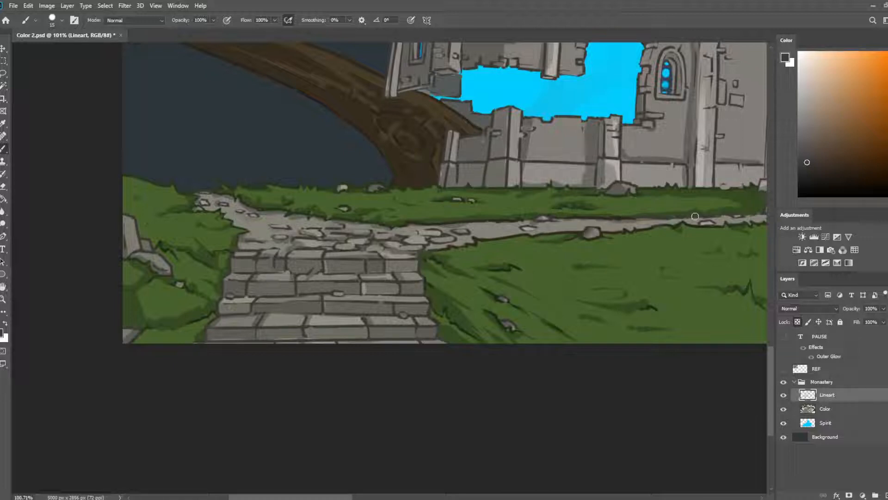
left_click_drag(729, 226, 627, 203)
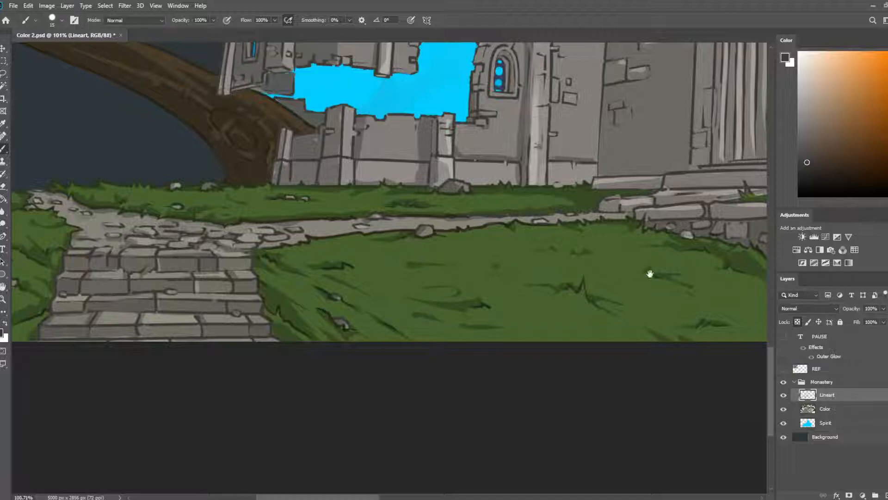
- Paint the small stone at the grass slope's lower edge on the Color layer with greys sampled from the retaining wall and its stones
mouse_move(650, 273)
left_mouse_down()
mouse_move(535, 224)
mouse_move(272, 232)
left_mouse_up()
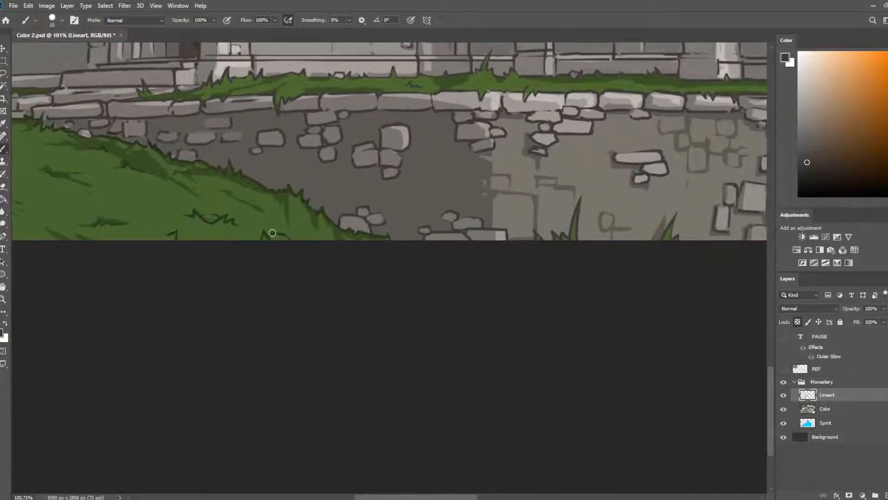
left_click(825, 408)
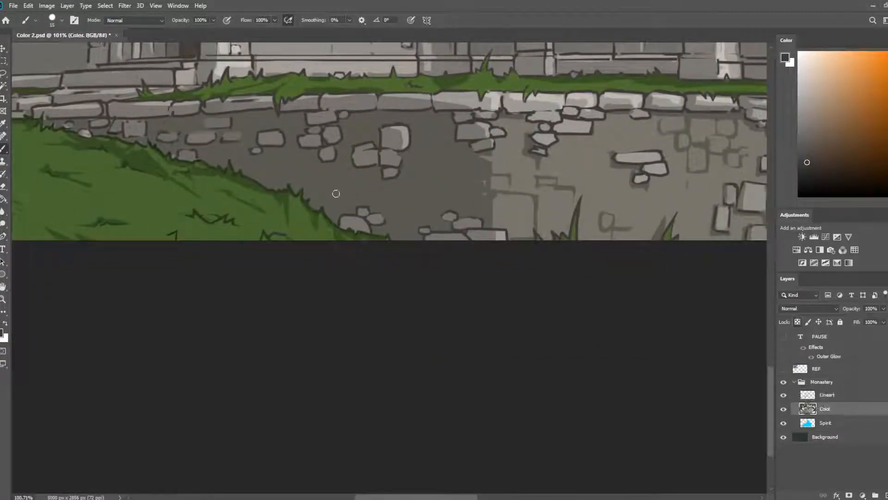
left_click(336, 193, "alt")
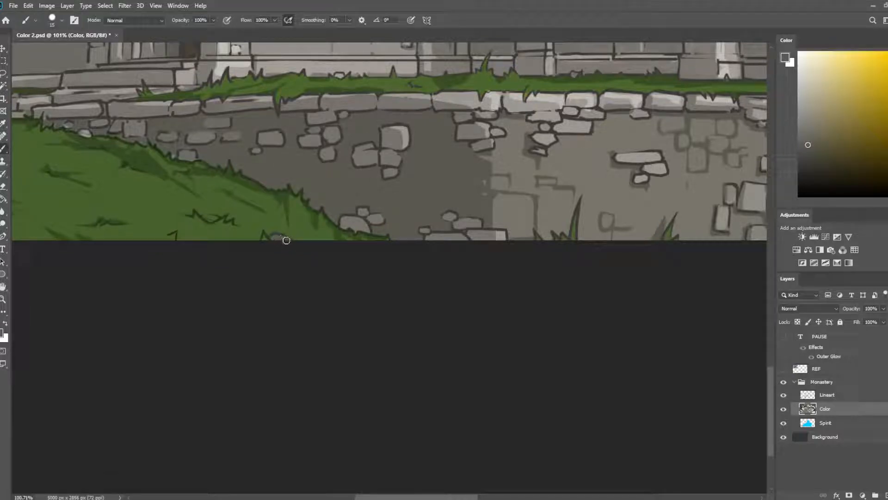
left_click(359, 217, "alt")
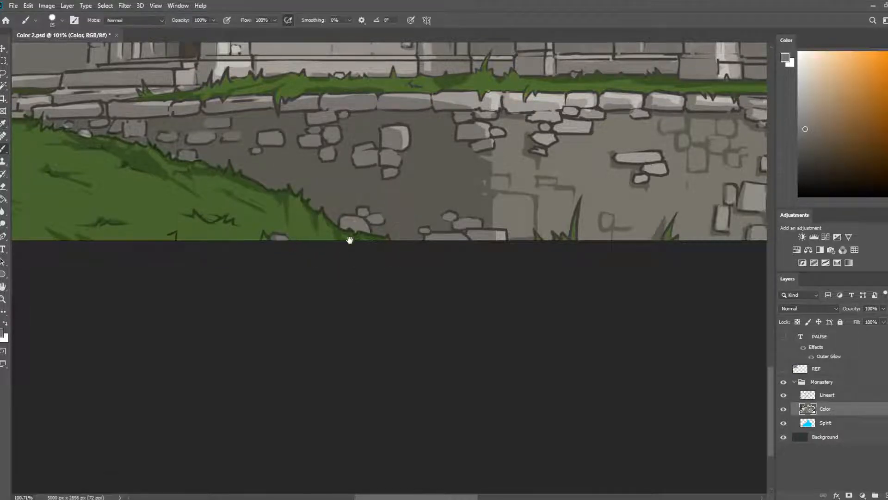
- Recolour the grass outline beside the rock at the monastery's base on the Lineart layer with a sampled dark green
left_click_drag(349, 240, 705, 325)
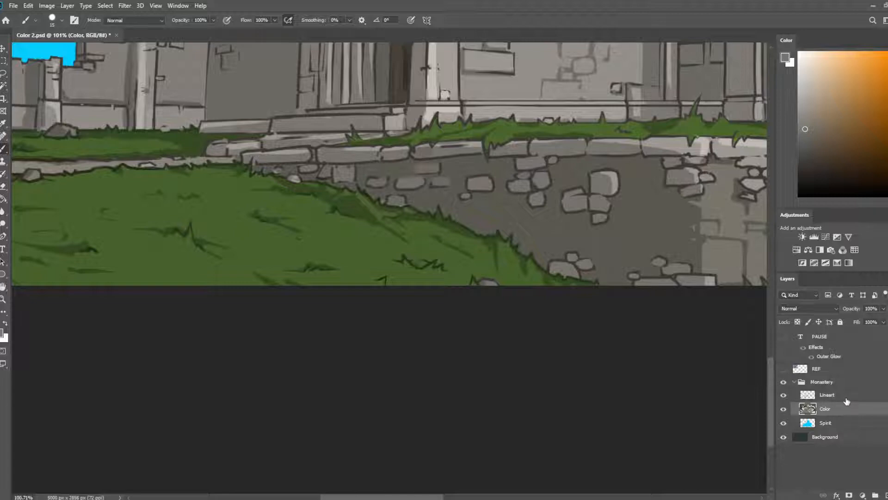
left_click_drag(565, 338, 715, 367)
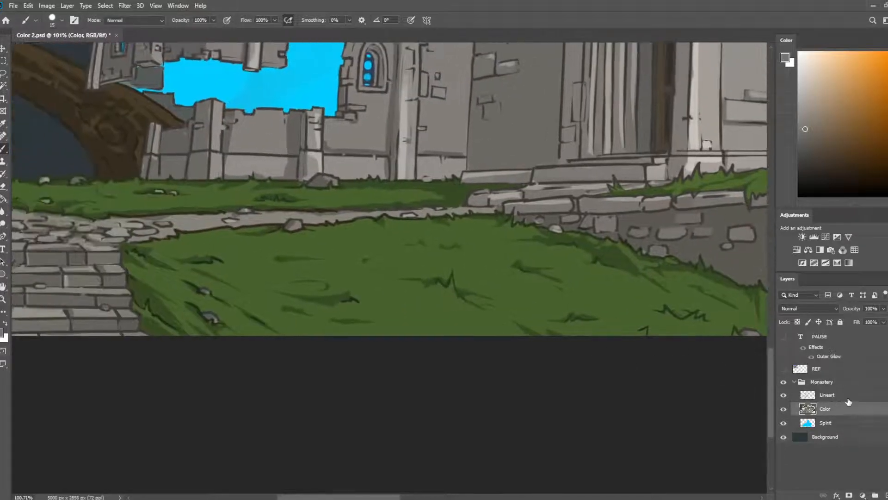
left_click(847, 397)
left_click(288, 182, "alt")
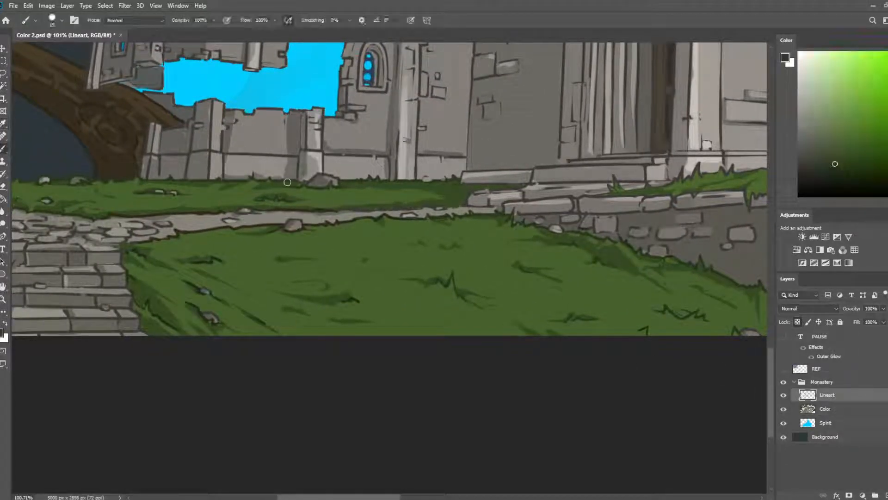
left_click_drag(294, 182, 309, 184)
- Recolour the grass outlines along both edges of the path and beside the stone steps dark green
left_click_drag(263, 210, 253, 210)
left_click_drag(311, 211, 376, 199)
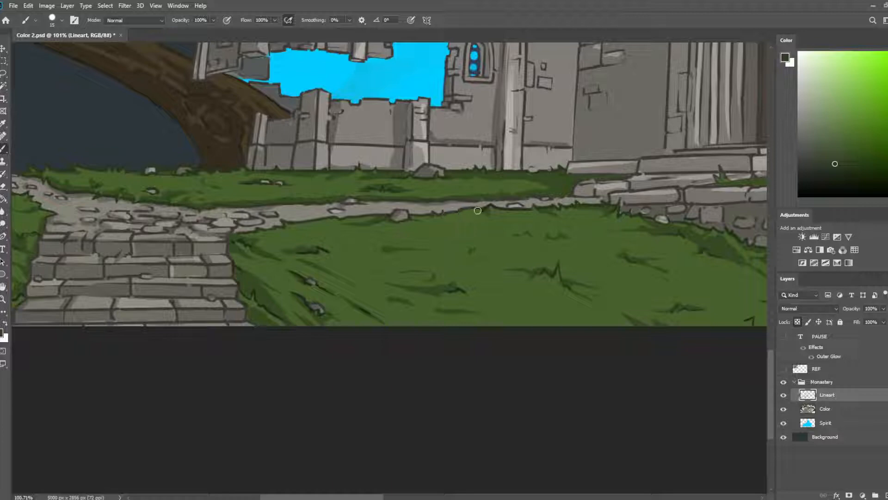
left_click_drag(476, 247, 603, 220)
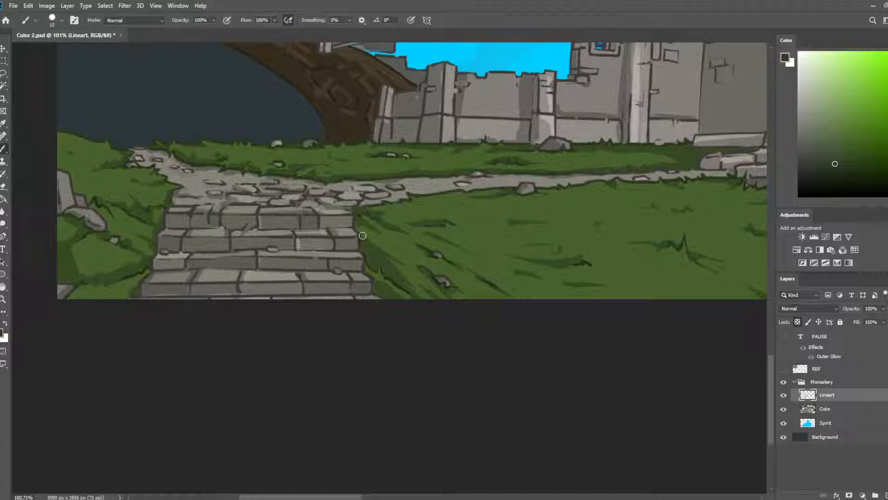
left_click_drag(221, 235, 248, 230)
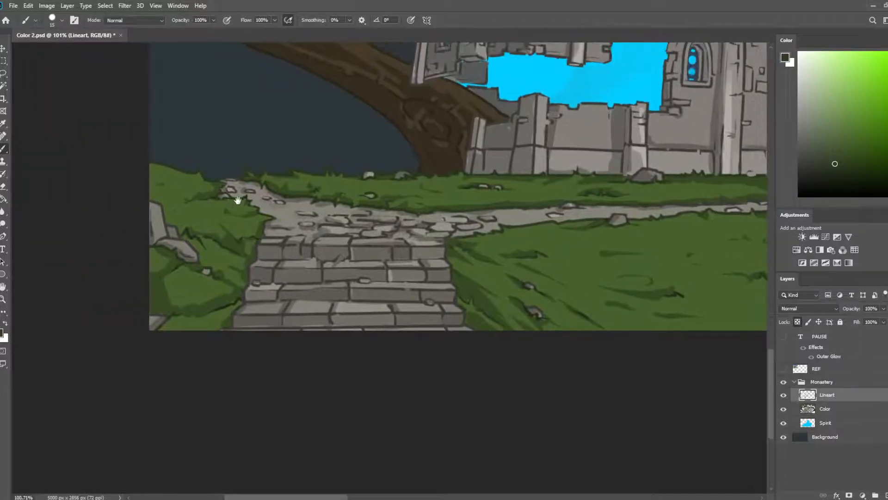
- Recolour the stone outlines at the path's far end with dark grey sampled from the stone steps, and save the file
key("i")
left_click(260, 254)
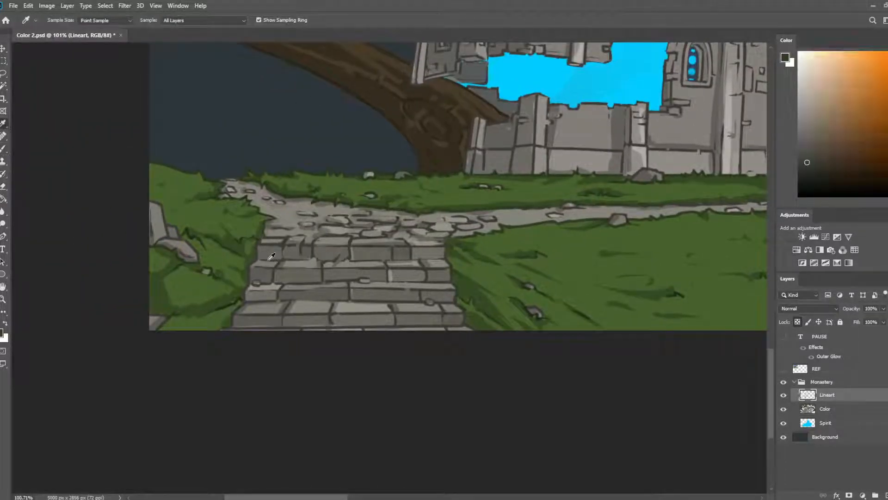
key("b")
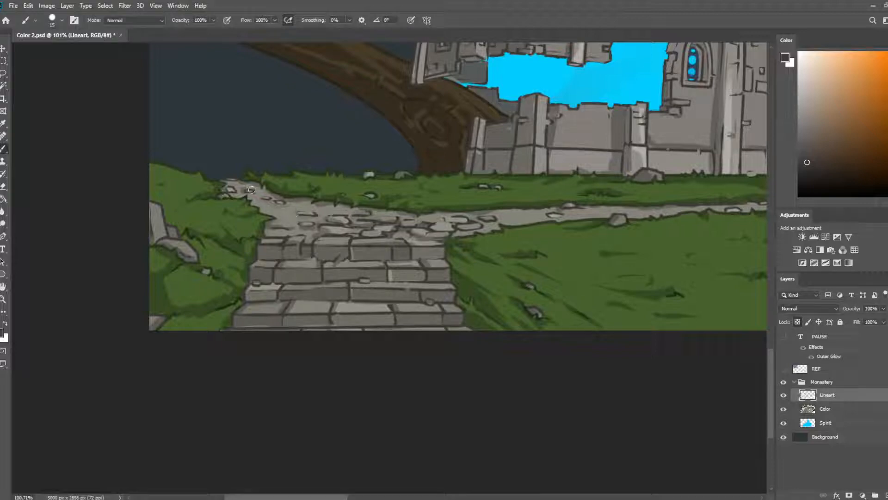
scroll(56, 234, "down", 6)
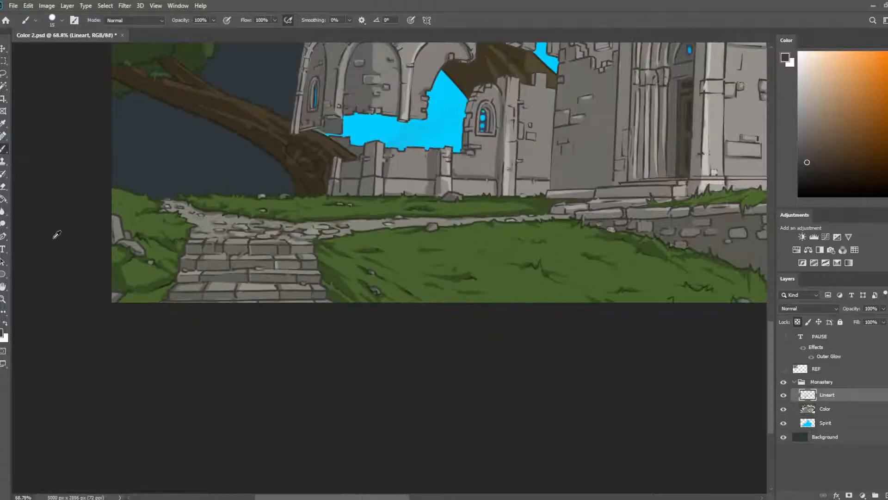
key("ctrl+s")
left_click_drag(391, 269, 373, 332)
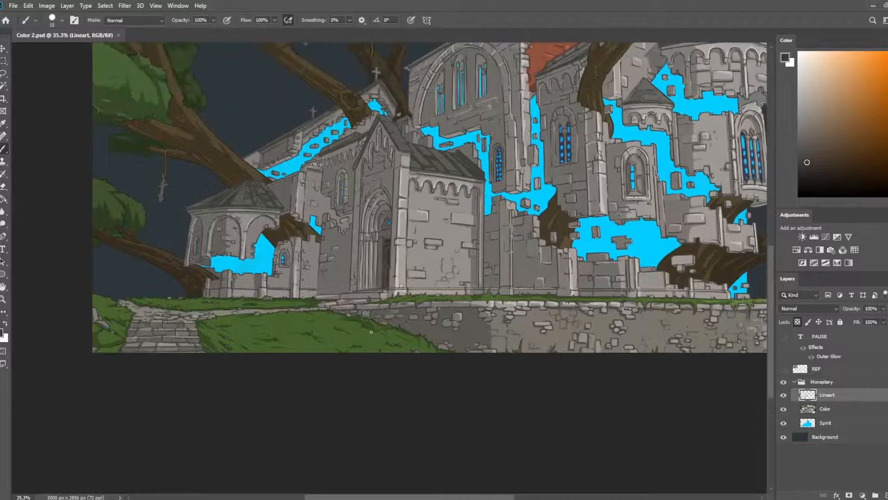
scroll(379, 328, "down", 2)
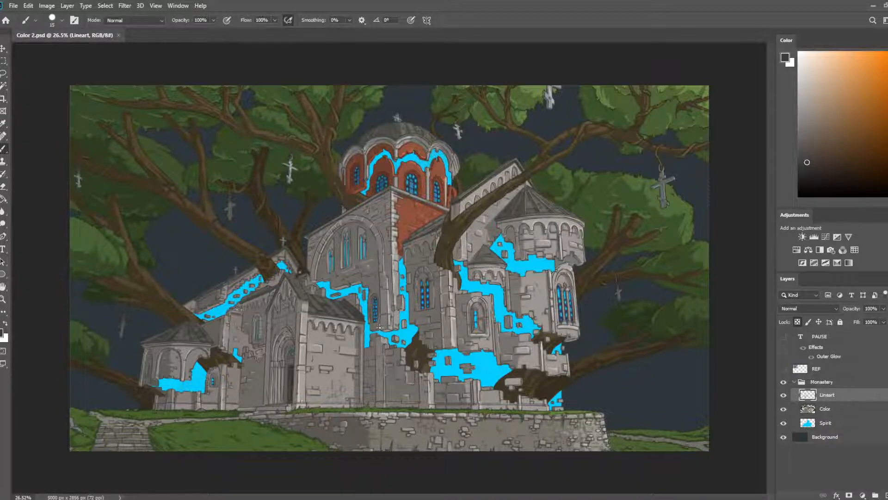
- Recolour the foliage outline beside the upper-left tree's forked branches on the Lineart layer with a sampled dark green
scroll(184, 153, "up", 2)
left_click_drag(220, 217, 420, 67)
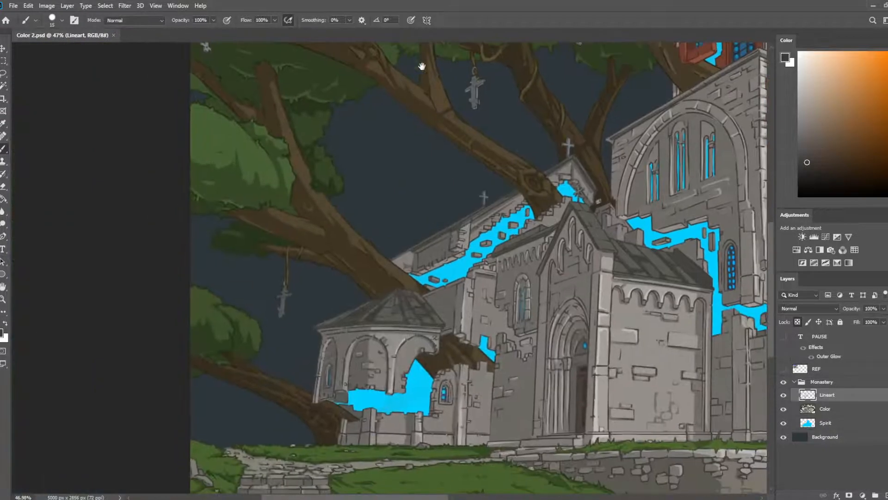
scroll(252, 208, "up", 2)
scroll(253, 205, "down", 3)
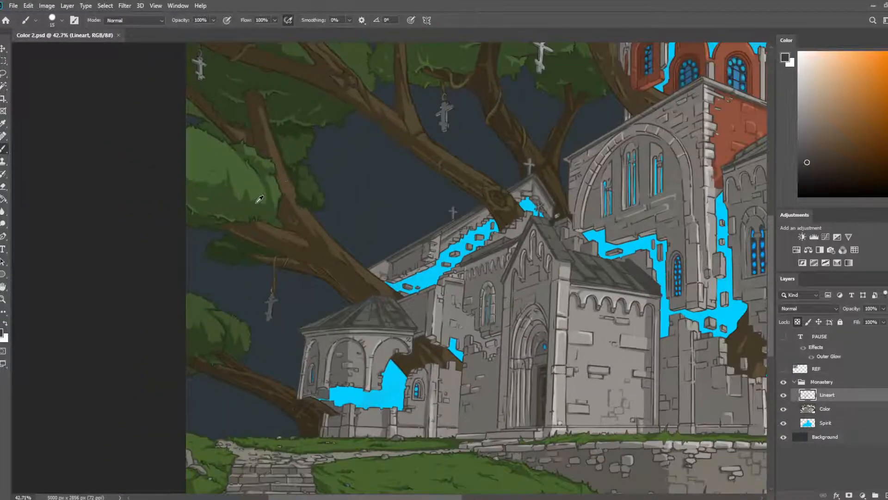
left_click_drag(368, 114, 305, 254)
scroll(254, 273, "up", 6)
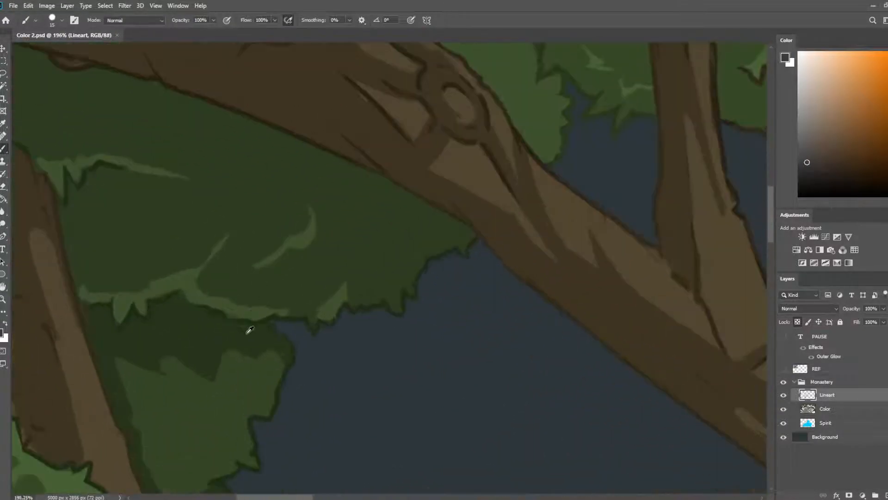
key("i")
left_click(52, 463)
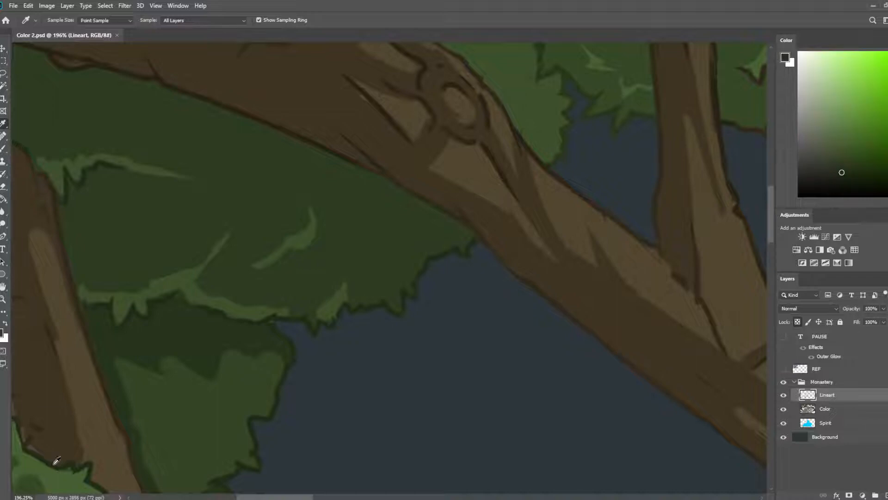
scroll(196, 289, "down", 6)
scroll(225, 260, "down", 4)
scroll(356, 287, "up", 4)
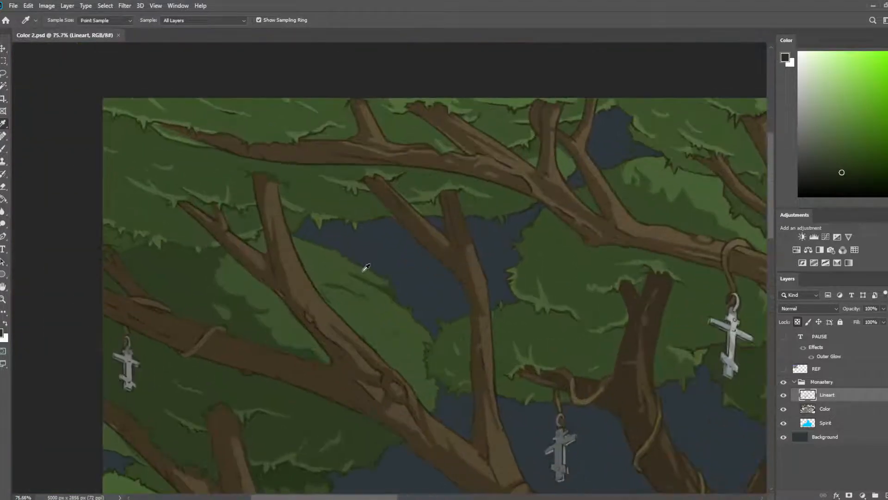
key("b")
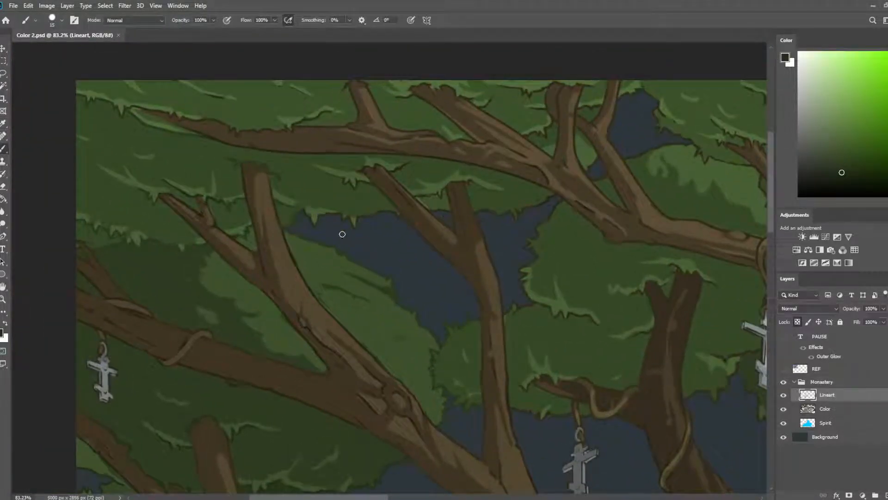
left_click(295, 217, "alt")
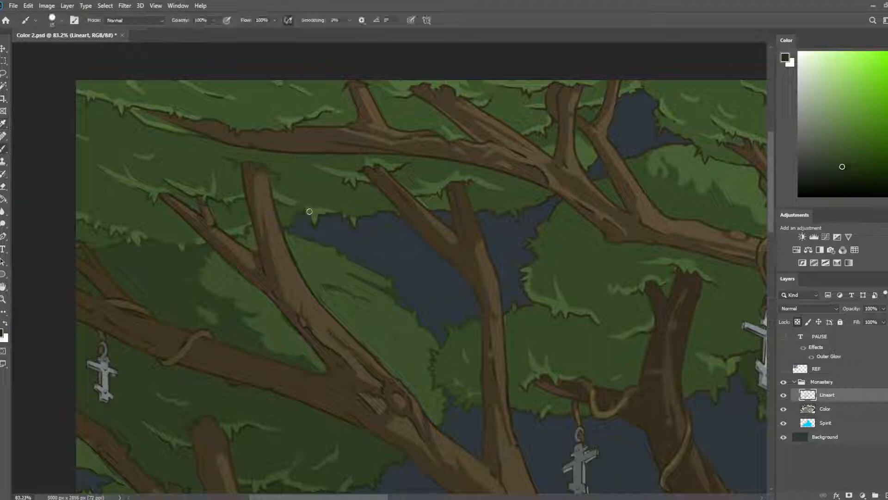
- Enlarge the brush and recolour the foliage outlines along the long branches in the illustration's upper-left area dark green
key("bracketright")
key("bracketright")
key("bracketright")
key("bracketright")
key("bracketleft")
key("bracketleft")
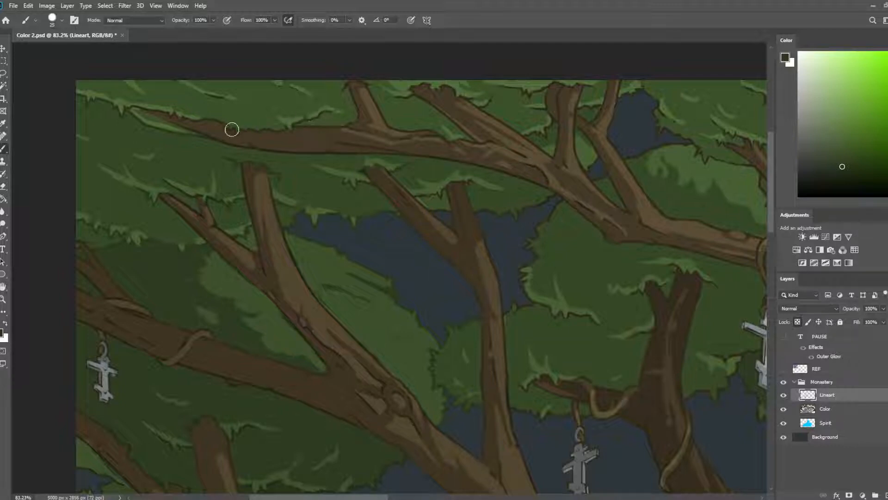
mouse_move(232, 130)
left_mouse_down()
mouse_move(216, 96)
mouse_move(165, 78)
mouse_move(173, 112)
mouse_move(214, 117)
left_mouse_up()
scroll(212, 161, "down", 5)
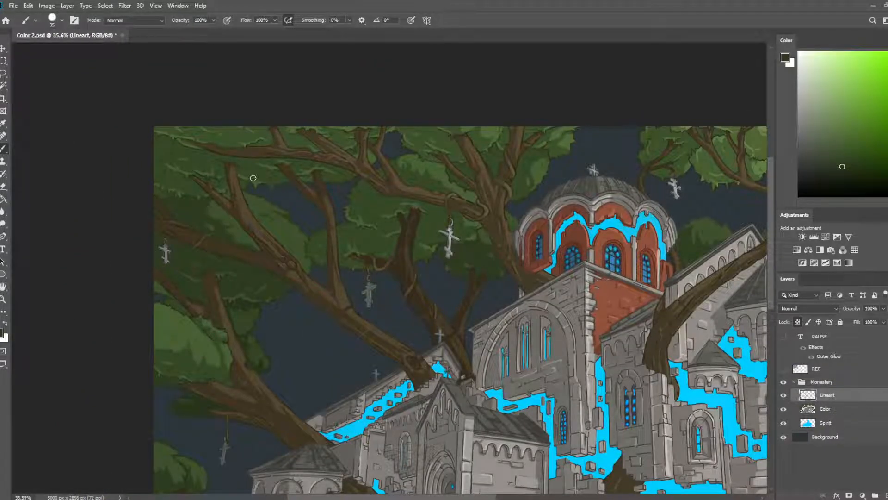
scroll(245, 152, "up", 4)
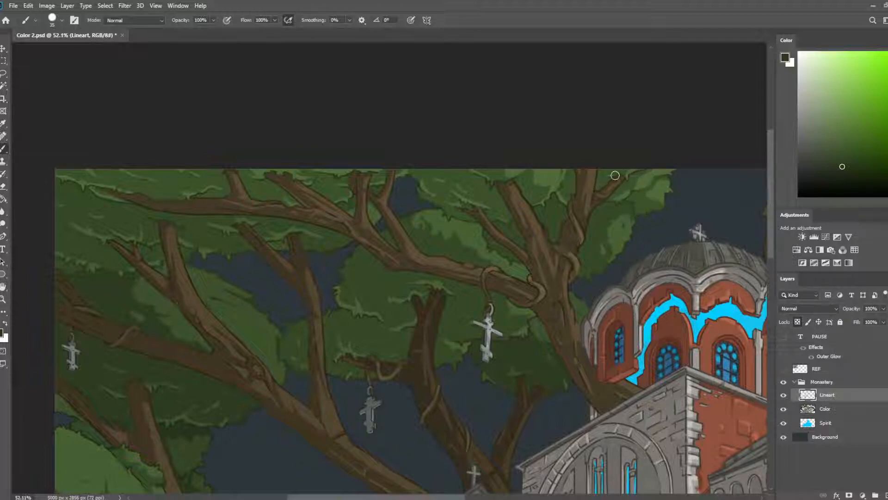
- Recolour the outlines of the shaded foliage beneath the hanging cross and behind the trunk beside the dome with a darker green
left_click_drag(485, 264, 357, 219)
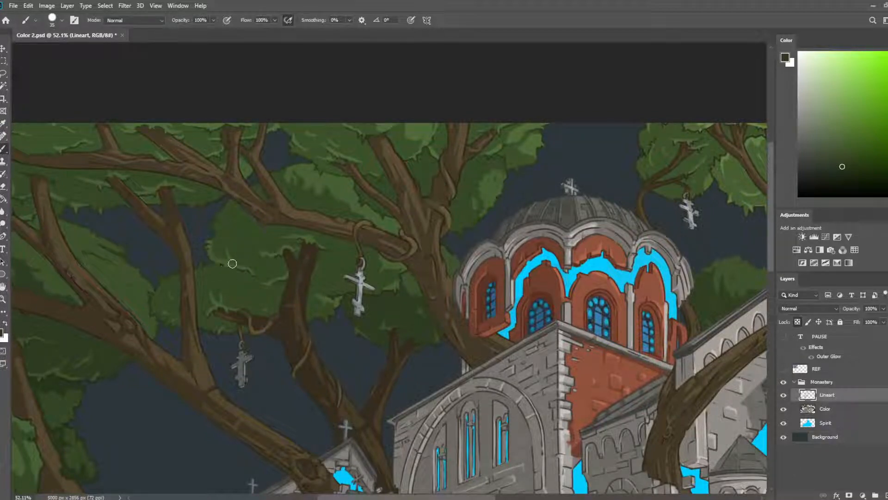
left_click_drag(362, 254, 404, 215)
scroll(404, 215, "up", 3)
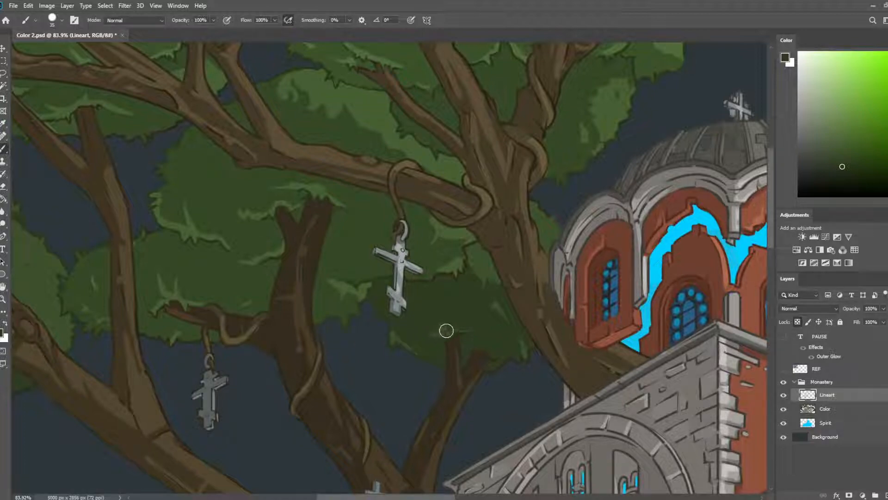
left_click(844, 173)
left_click_drag(441, 334, 475, 326)
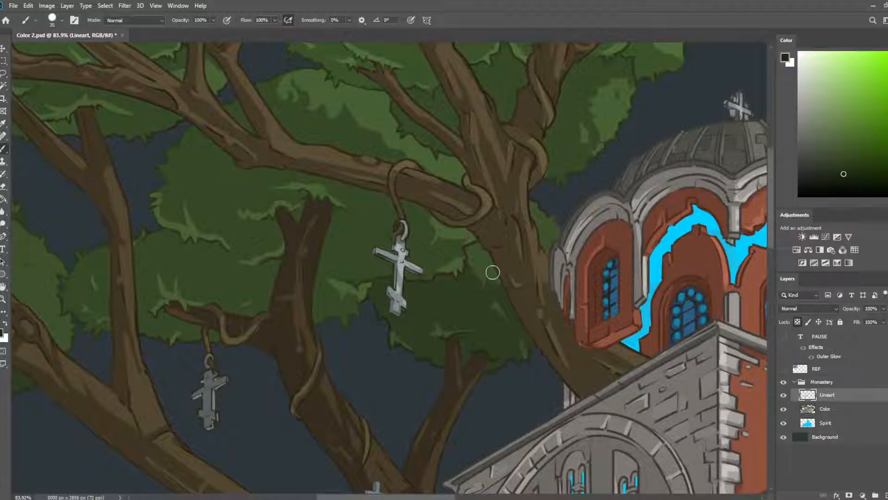
mouse_move(546, 214)
left_mouse_down()
mouse_move(537, 202)
mouse_move(549, 220)
left_mouse_up()
- Recolour the outlines of the lighter foliage beside the dome with a slightly lighter dark green, and save the file
key("i")
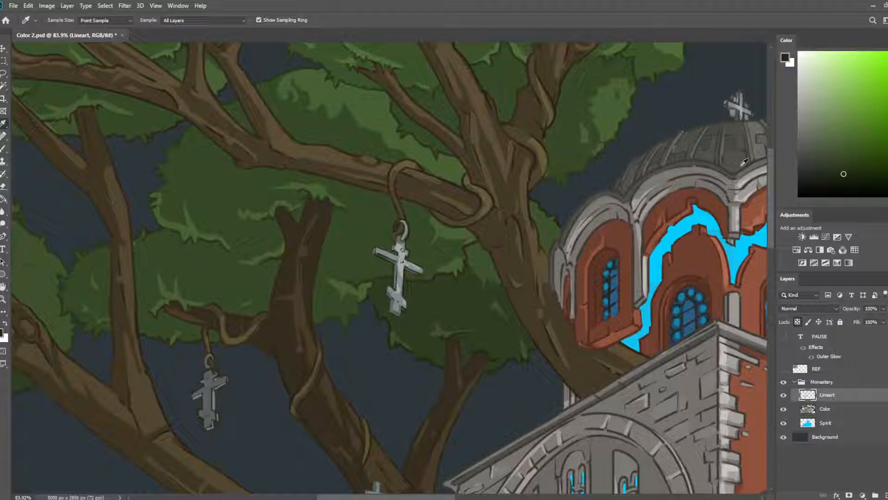
left_click(842, 168)
key("b")
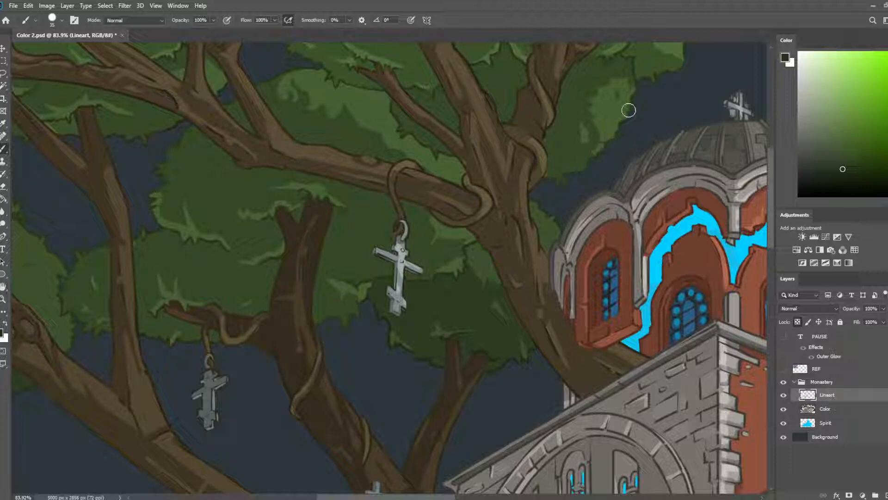
left_click_drag(650, 95, 535, 228)
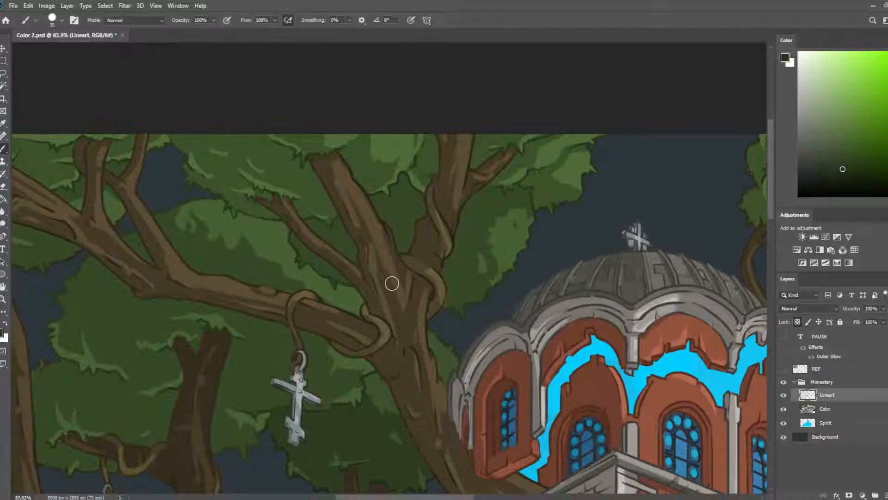
scroll(391, 282, "down", 6)
key("ctrl+s")
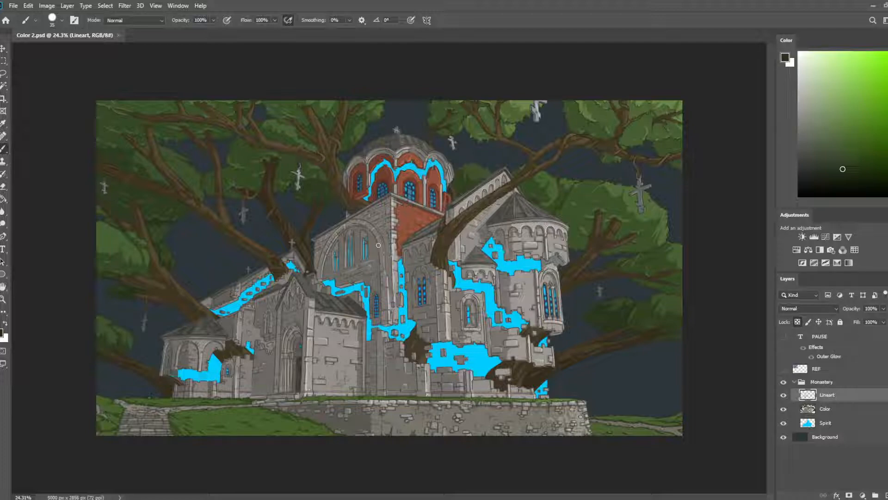
- Touch up the thick branch above the small round turret's roof on the Color layer with sampled brown and a size 9 brush
scroll(382, 243, "up", 2)
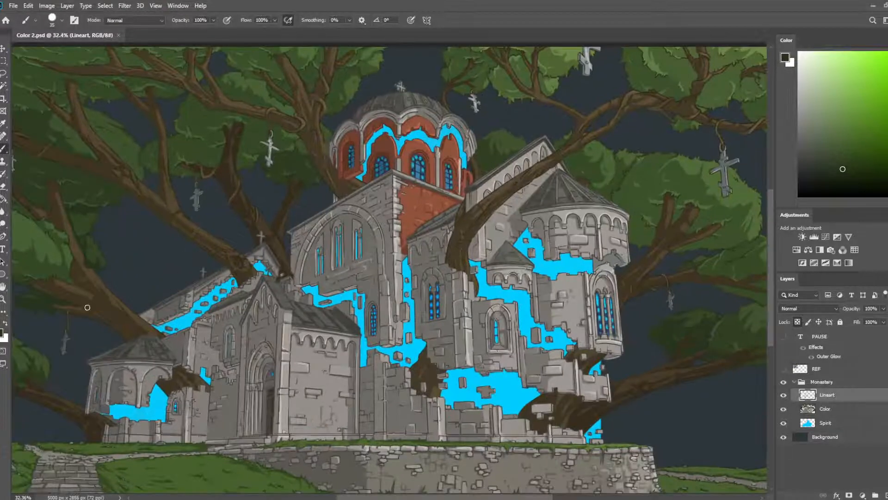
scroll(86, 307, "up", 10)
scroll(91, 325, "down", 6)
scroll(341, 195, "down", 3)
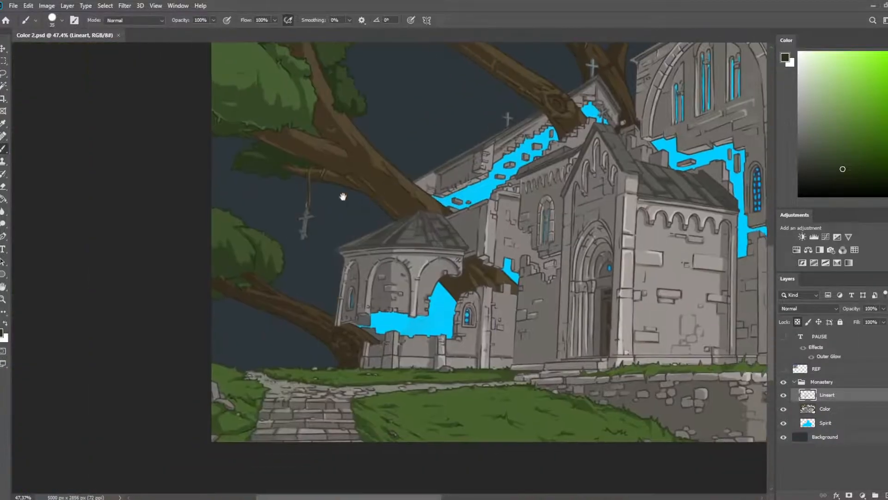
scroll(337, 199, "up", 10)
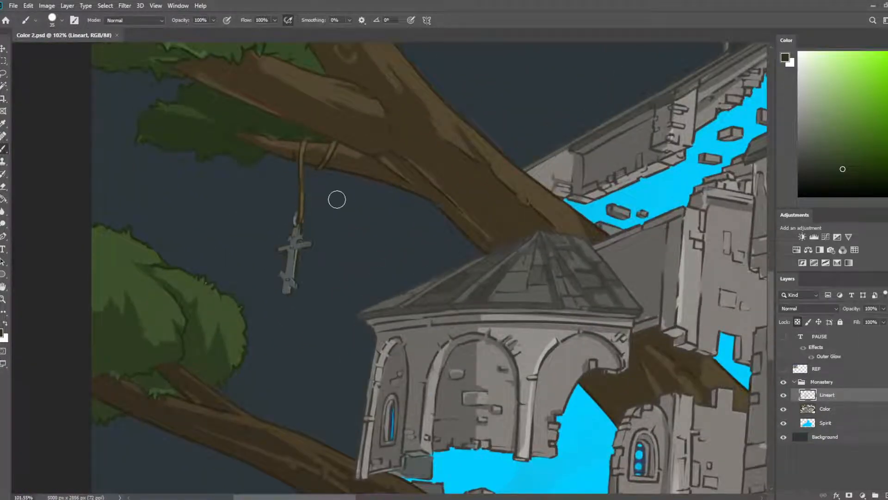
left_click(825, 408)
left_click(461, 180, "alt")
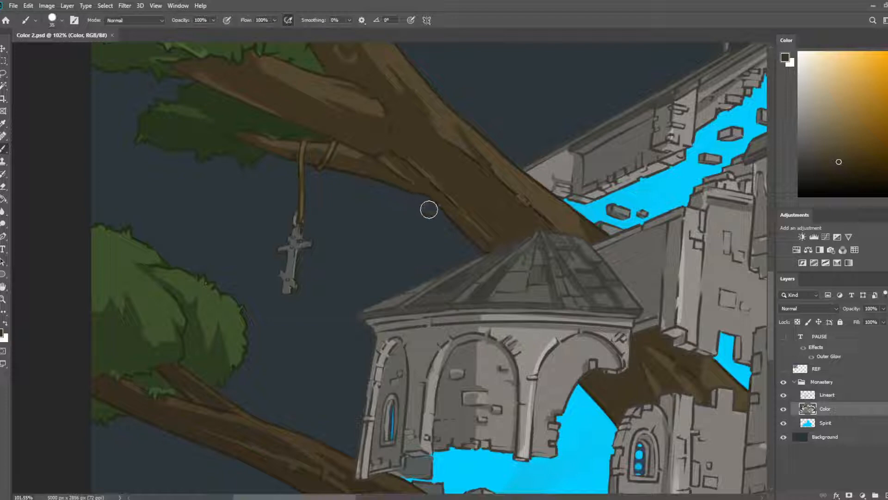
key("bracketleft")
key("bracketleft")
key("bracketleft")
key("bracketleft")
key("bracketleft")
key("bracketleft")
left_click_drag(440, 207, 433, 200)
left_click_drag(478, 152, 501, 222)
mouse_move(464, 191)
left_mouse_down()
mouse_move(419, 176)
mouse_move(424, 185)
mouse_move(410, 205)
mouse_move(429, 191)
left_mouse_up()
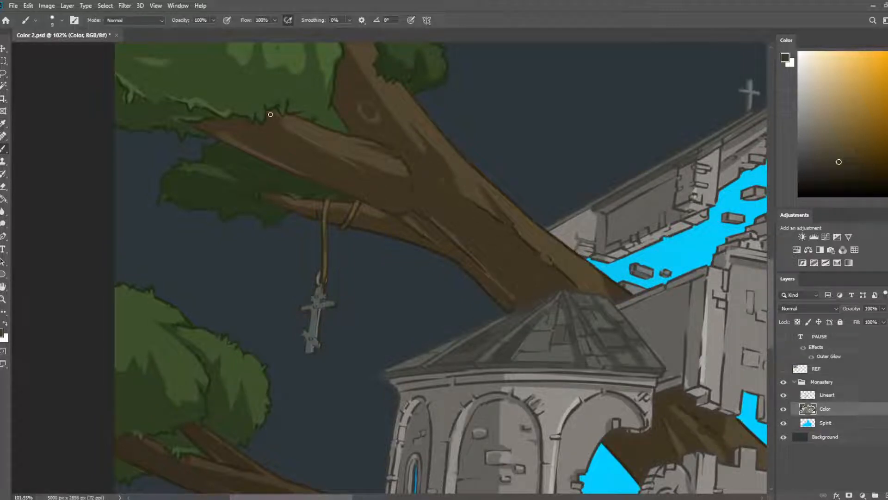
- Touch up the foliage above the thick branch with sampled green and the lower branch near its fork with sampled browns
left_click(268, 79, "alt")
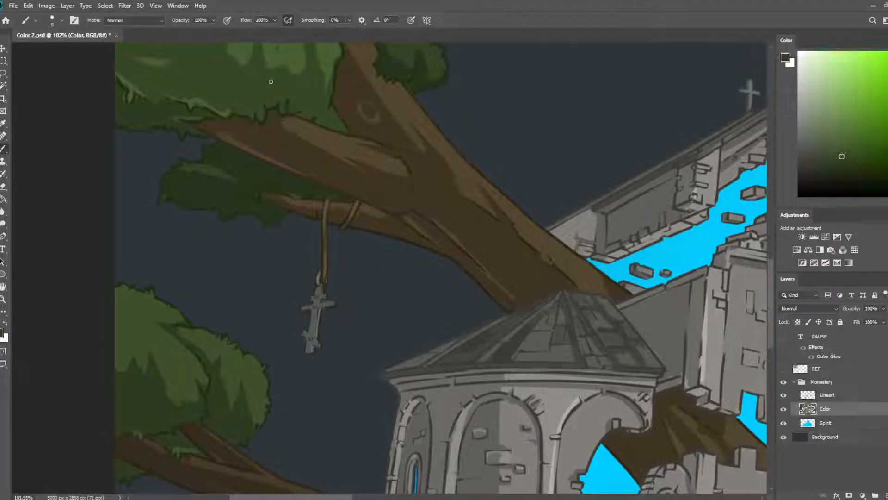
scroll(300, 107, "down", 10)
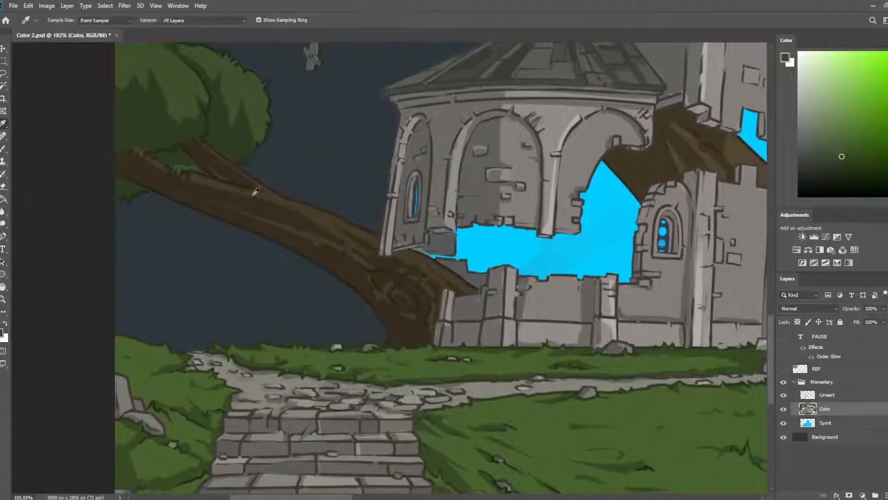
left_click(252, 190, "alt")
left_click(237, 175, "alt")
left_click(272, 193, "alt")
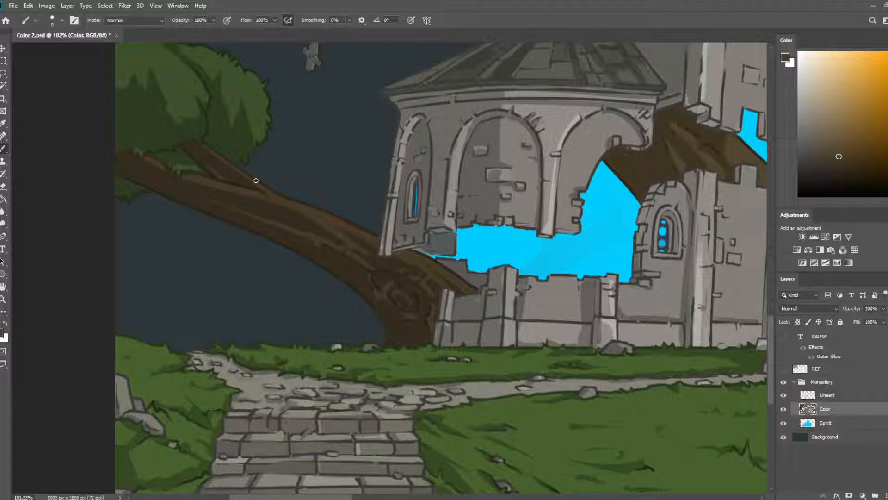
- Recolour the grass outline beside the small stones below the round turret on the Lineart layer with a sampled dark green
left_click_drag(524, 177, 403, 170)
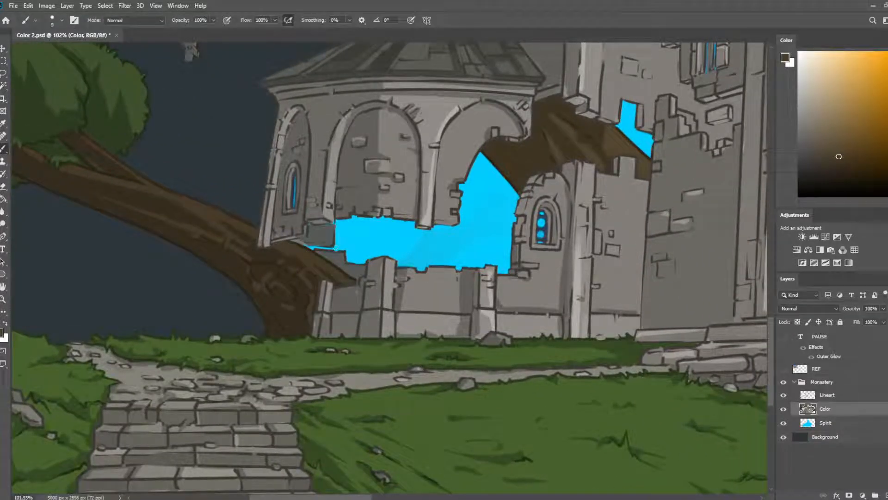
left_click_drag(401, 325, 490, 187)
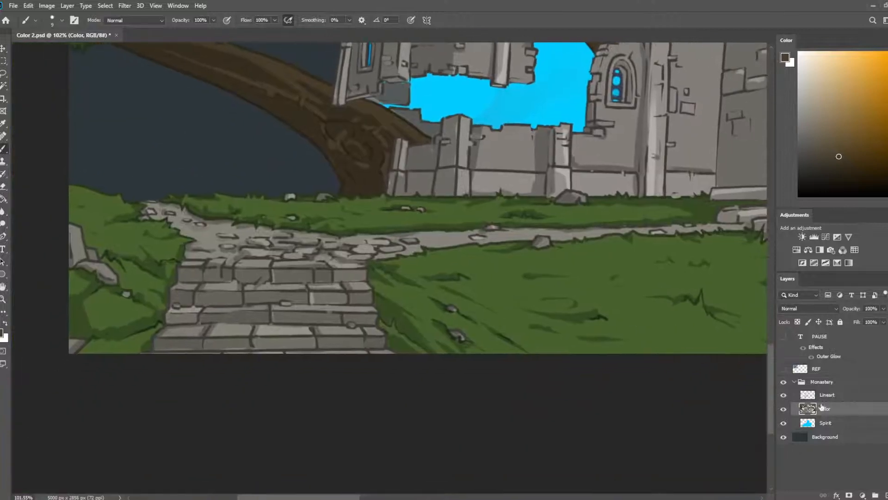
left_click(827, 394)
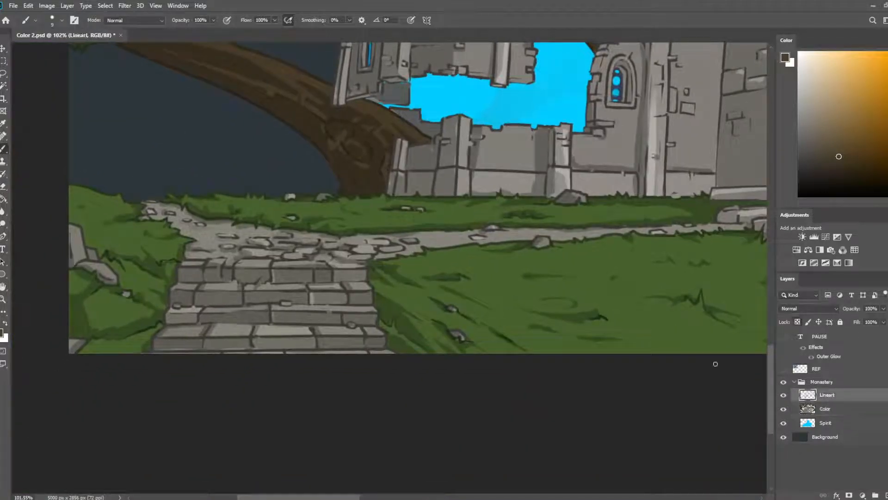
left_click(397, 208, "alt")
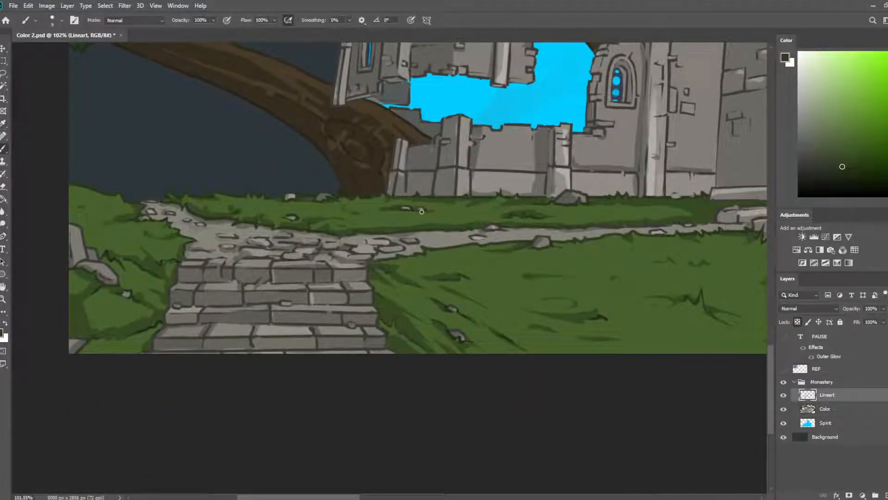
scroll(491, 329, "down", 6)
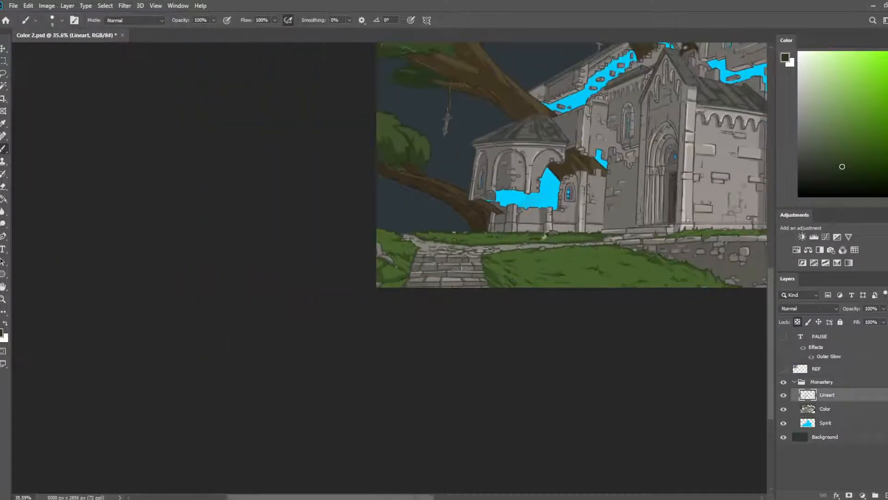
- Recolour the outline of the light hanging cross's lower part on the Lineart layer with sampled dark grey and a size 20 brush
scroll(540, 250, "down", 3)
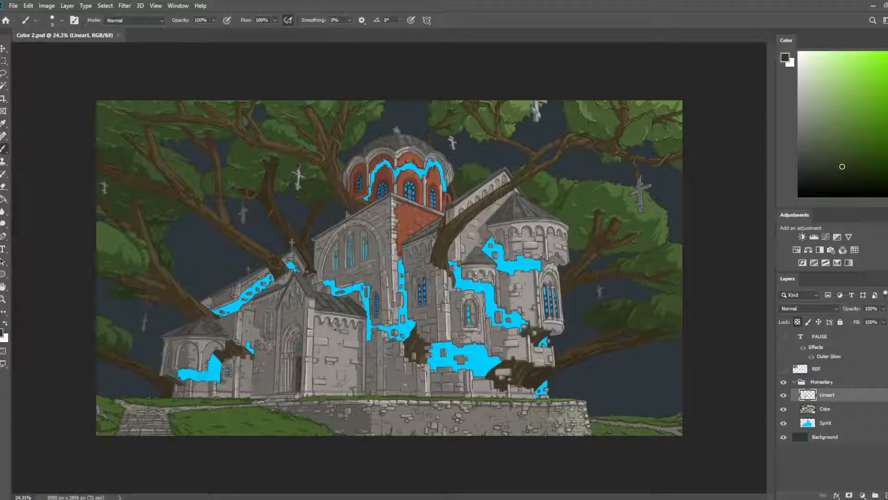
scroll(259, 176, "up", 8)
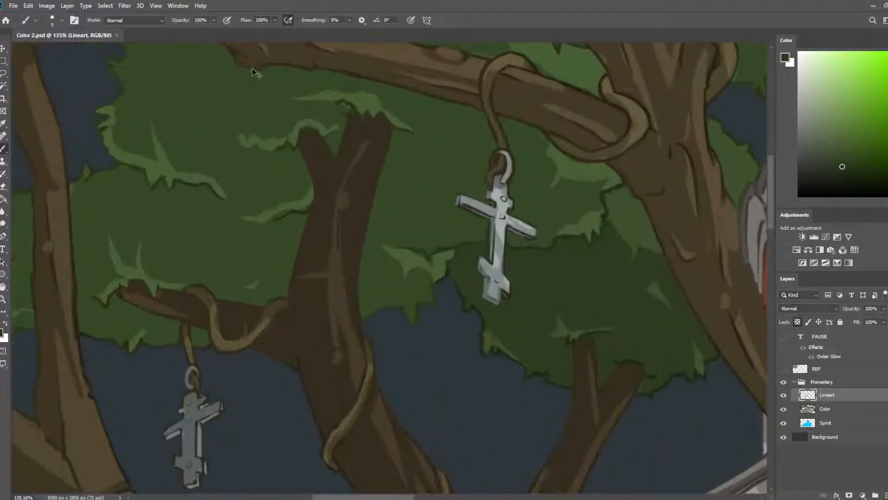
key("i")
left_click(503, 182)
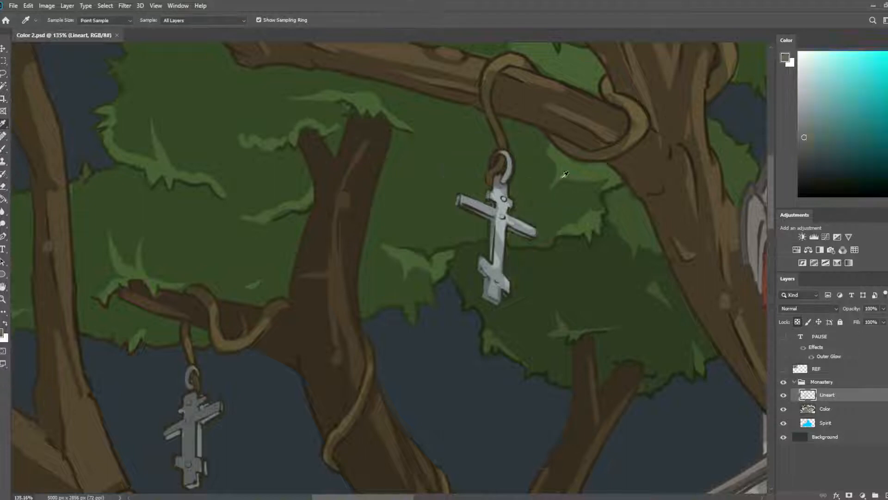
key("b")
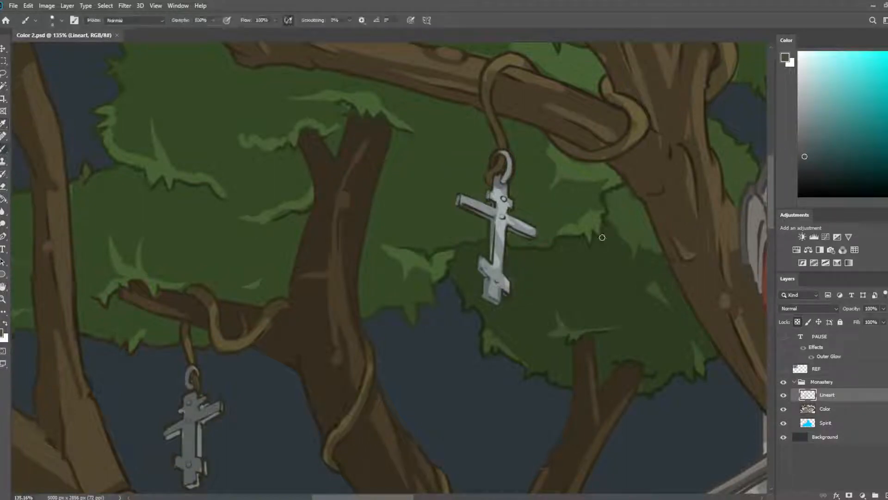
key("bracketright")
key("bracketright")
key("bracketright")
mouse_move(483, 254)
left_mouse_down()
mouse_move(484, 276)
mouse_move(499, 297)
mouse_move(505, 277)
mouse_move(493, 211)
left_mouse_up()
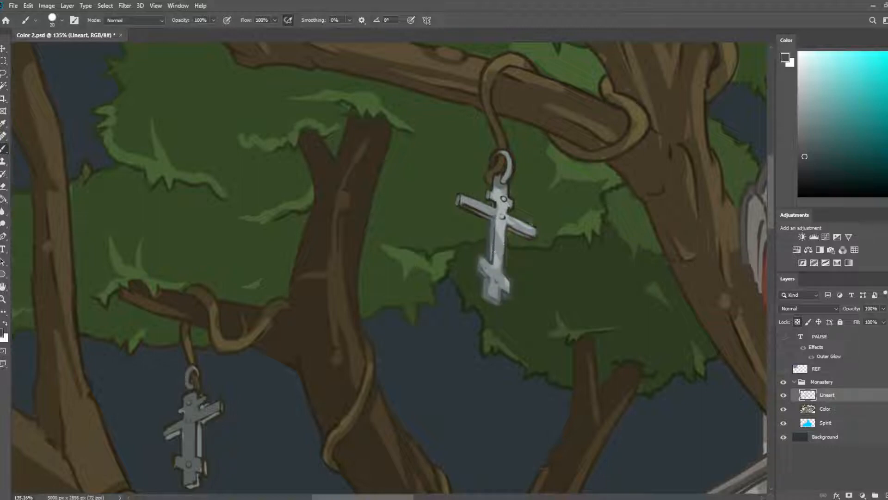
- Recolour the outlines of the light cross's shaft, crossbar and ring with darker blue-greys
left_click(808, 165)
mouse_move(492, 223)
left_mouse_down()
mouse_move(485, 261)
mouse_move(498, 296)
mouse_move(498, 240)
mouse_move(532, 232)
left_mouse_up()
mouse_move(508, 204)
left_mouse_down()
mouse_move(458, 198)
mouse_move(477, 207)
mouse_move(483, 191)
mouse_move(526, 231)
left_mouse_up()
left_click(809, 171)
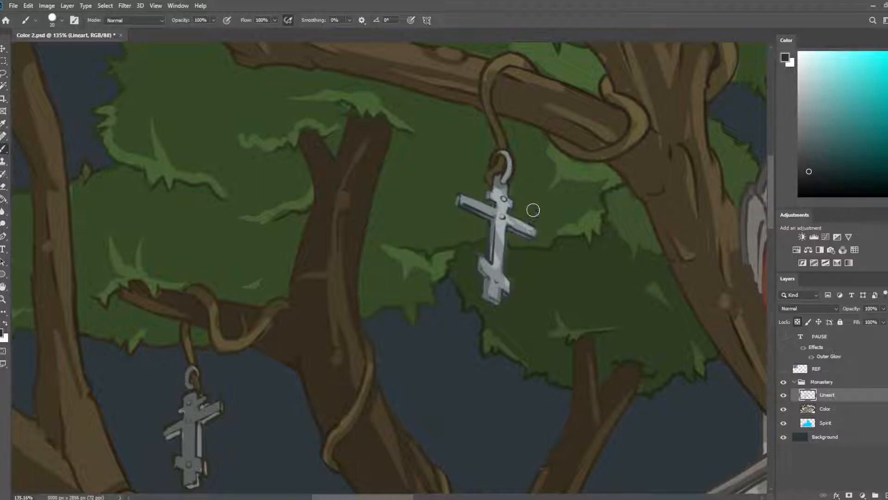
left_click(466, 203, "alt")
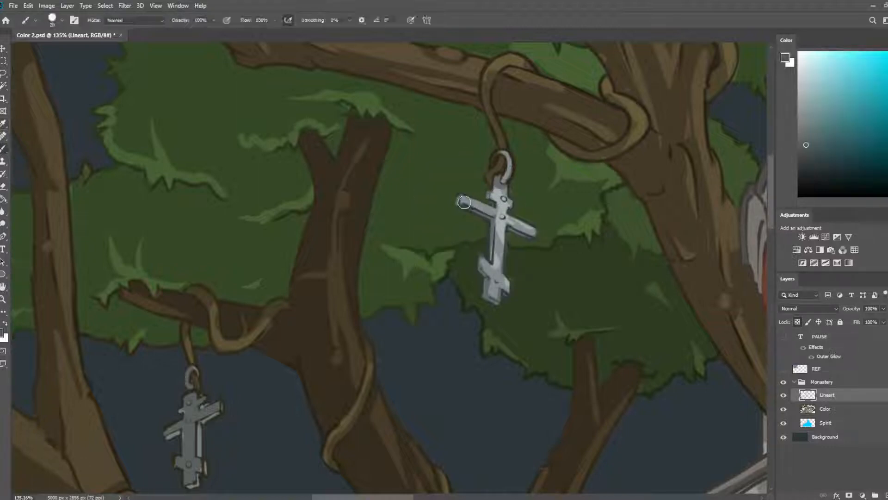
left_click(467, 200, "alt")
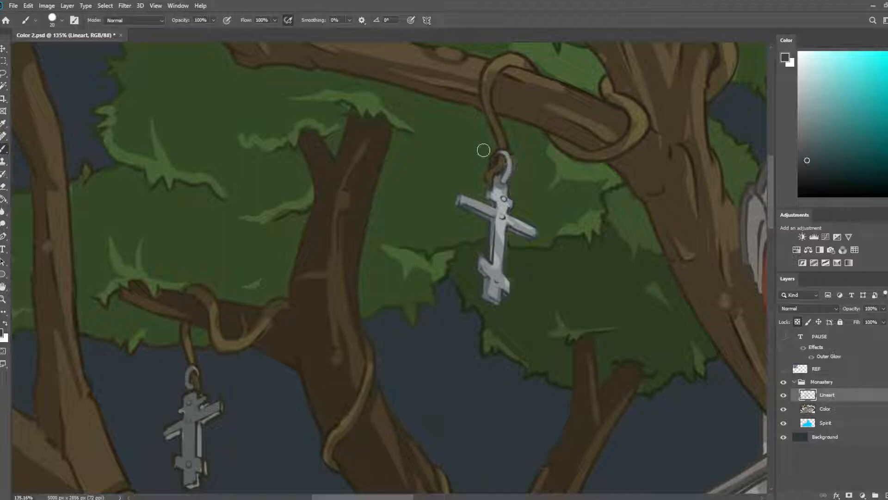
- Recolour the outline of the darker cross hanging between the two trunks with the same dark blue-grey, using a larger brush
key("bracketleft")
left_click_drag(530, 222, 625, 51)
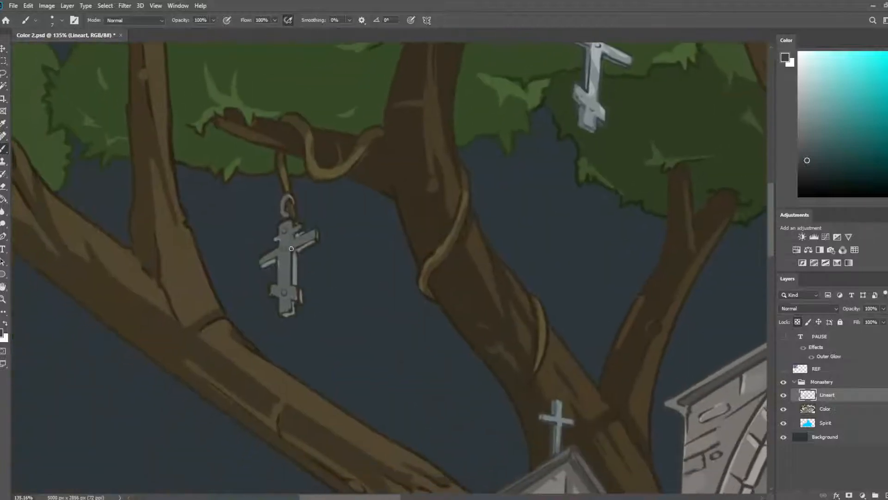
key("bracketright")
key("bracketright")
key("bracketright")
key("bracketright")
key("bracketright")
key("bracketright")
key("bracketright")
key("bracketright")
mouse_move(272, 252)
left_mouse_down()
mouse_move(285, 300)
mouse_move(290, 277)
mouse_move(314, 251)
mouse_move(296, 255)
mouse_move(302, 248)
mouse_move(311, 277)
mouse_move(286, 279)
mouse_move(261, 263)
mouse_move(295, 306)
mouse_move(275, 252)
mouse_move(287, 238)
mouse_move(315, 238)
left_mouse_up()
- Recolour the ring outline above the darker hanging cross with a slightly darker blue-grey, and reduce the brush to size 10
left_click(807, 165)
key("bracketleft")
key("bracketleft")
key("bracketleft")
key("bracketleft")
mouse_move(281, 206)
left_mouse_down()
mouse_move(284, 216)
mouse_move(284, 198)
mouse_move(285, 223)
left_mouse_up()
key("bracketleft")
key("bracketleft")
key("bracketleft")
key("bracketleft")
key("bracketleft")
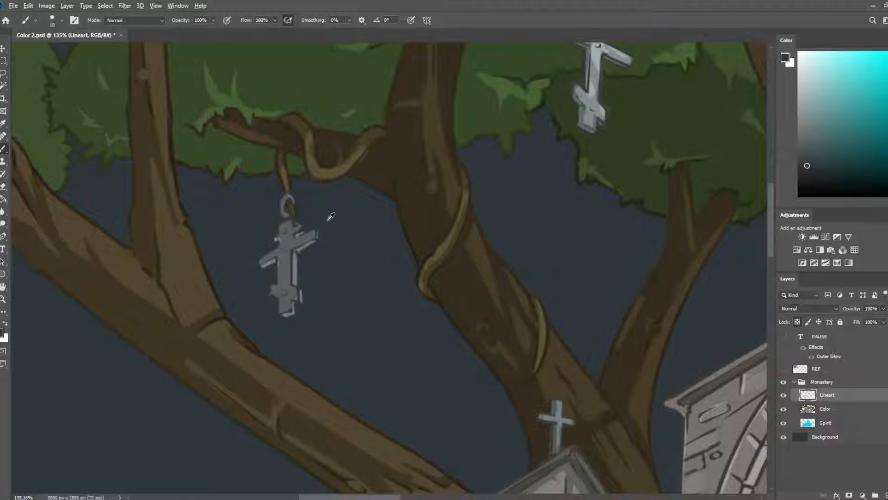
- Hide the Background layer and touch up the darker cross's crossbars on the Color layer with sampled greys and a size 5 brush
scroll(327, 215, "up", 5)
left_click_drag(472, 285, 538, 219)
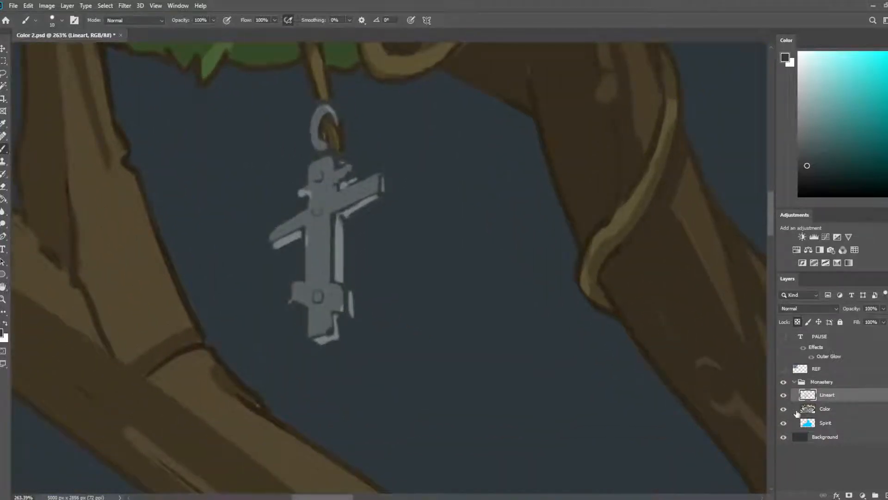
left_click(784, 436)
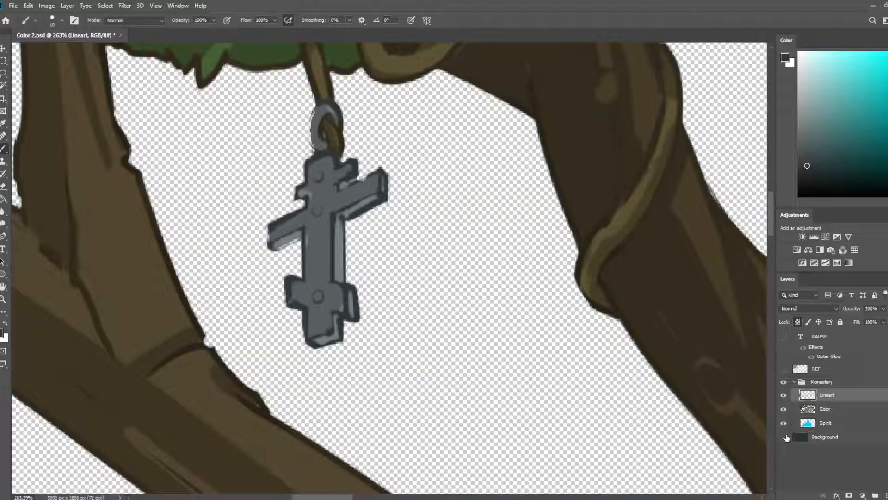
left_click(834, 413)
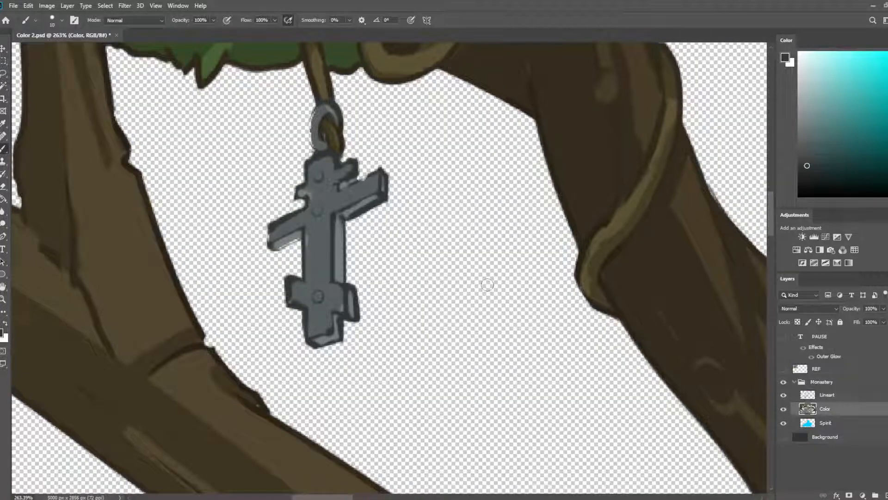
left_click(369, 186, "alt")
key("bracketleft")
key("bracketleft")
key("bracketleft")
key("bracketleft")
key("bracketleft")
key("bracketleft")
key("bracketleft")
key("bracketright")
key("bracketright")
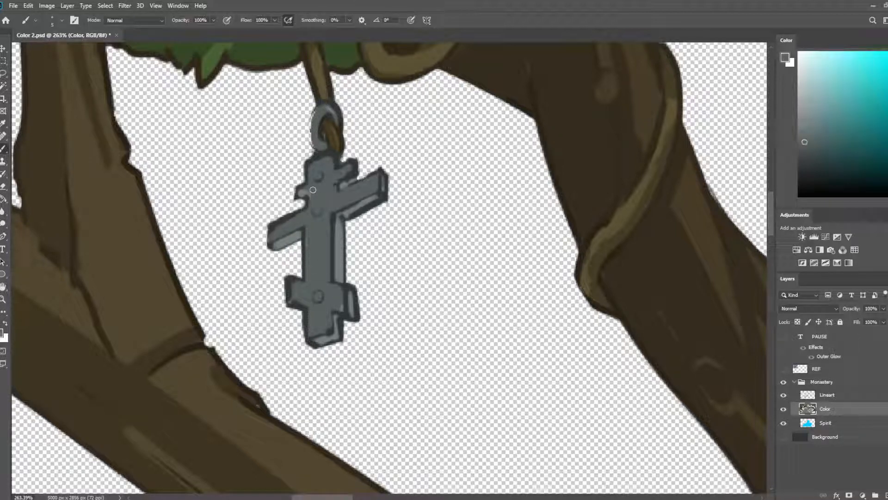
left_click(347, 214, "alt")
left_click_drag(383, 186, 383, 176)
- Touch up the darker cross's lower crossbar and lighten its rivets on the Color layer with sampled greys
left_click(828, 395)
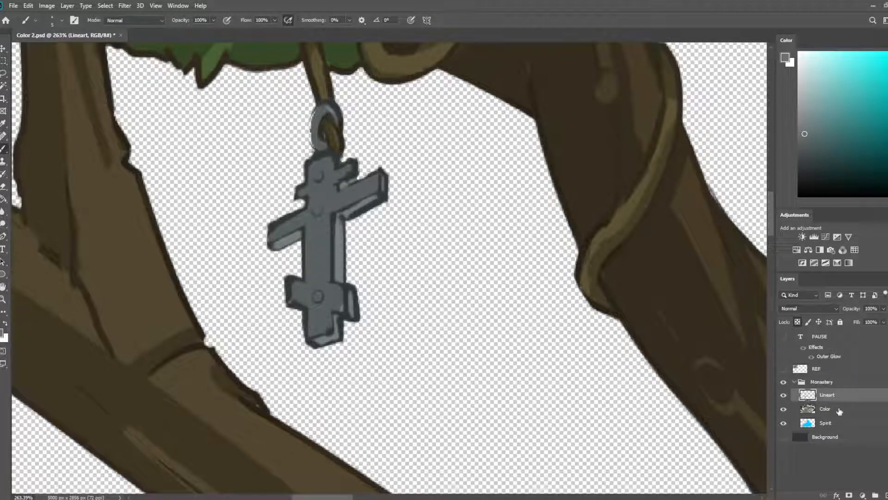
left_click(828, 409)
left_click(305, 287, "alt")
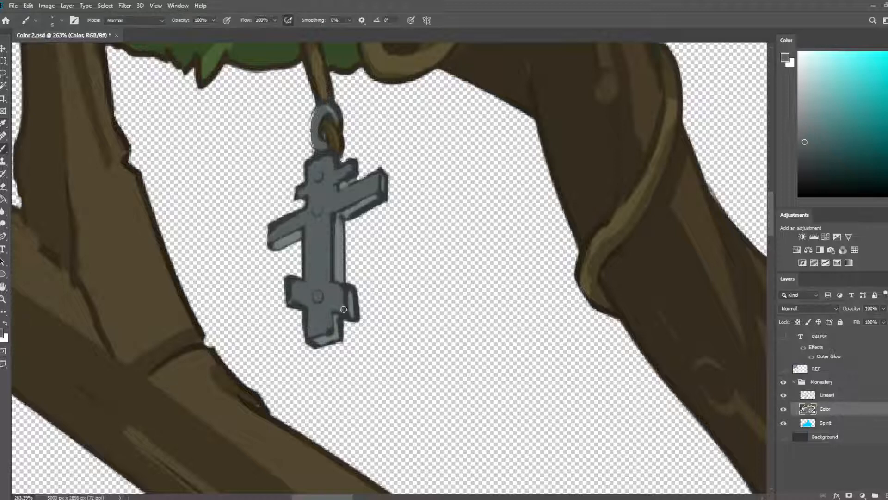
left_click(317, 296, "alt")
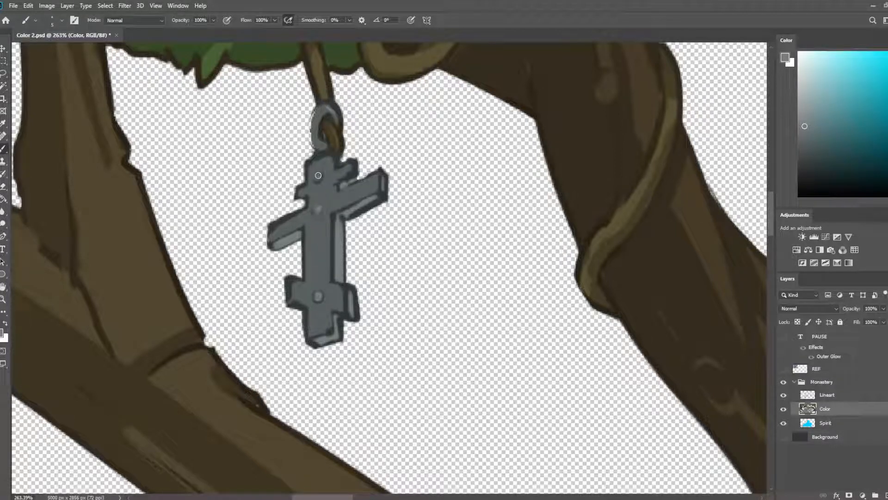
- Touch up the colour edges around the light hanging cross and its ring with sampled foliage greens and dark blue-grey
scroll(134, 142, "down", 13)
left_click_drag(399, 78, 303, 263)
scroll(303, 263, "up", 5)
scroll(450, 293, "up", 2)
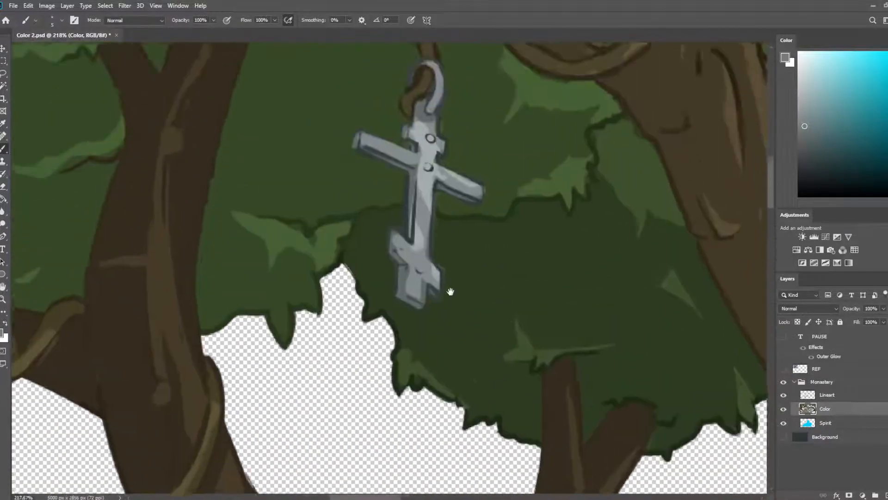
left_click(442, 257, "alt")
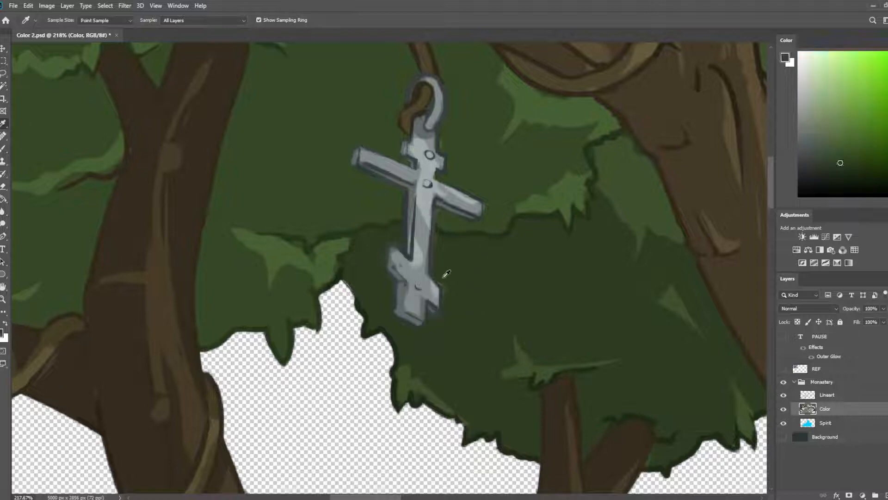
left_click(438, 210, "alt")
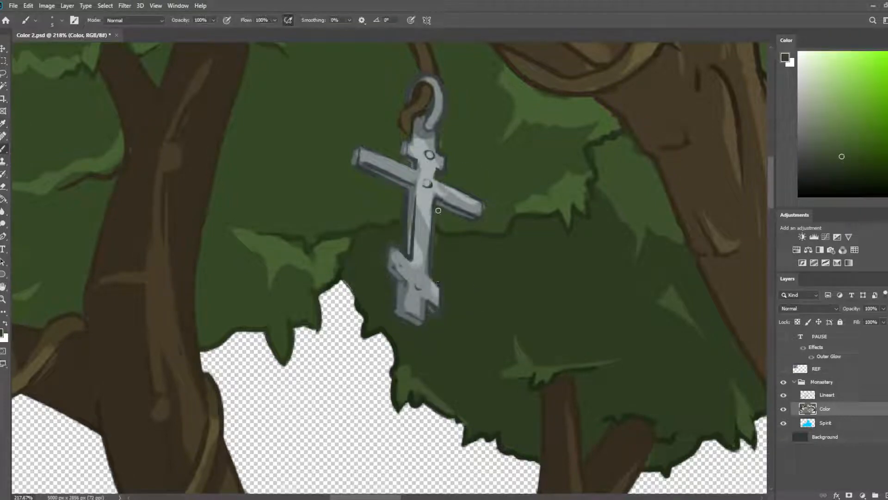
left_click_drag(486, 211, 454, 280)
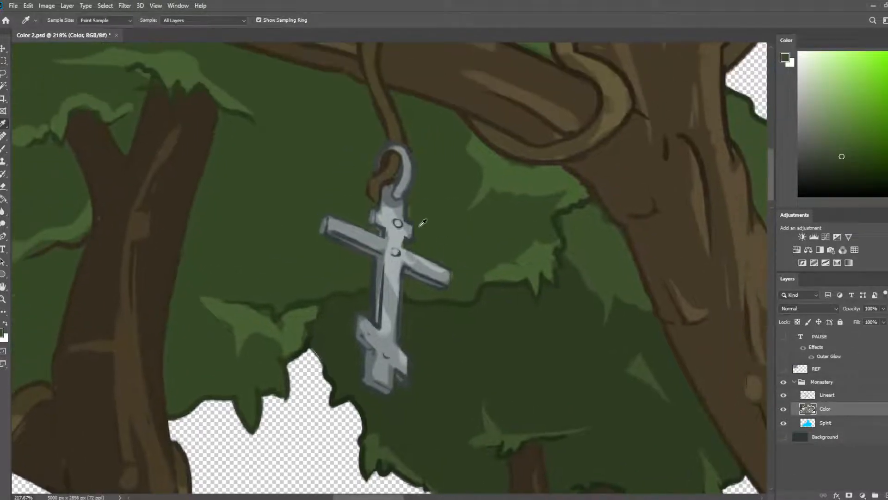
left_click(424, 222, "alt")
left_click(412, 156, "alt")
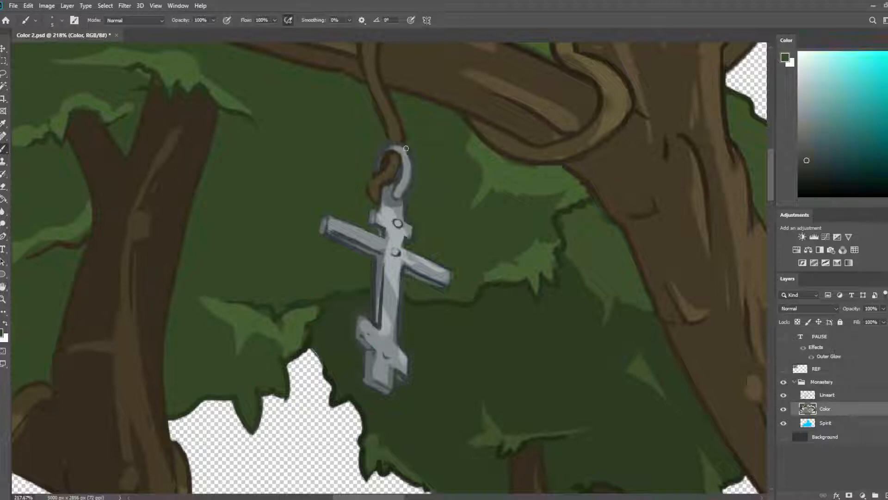
- Refine the darker cross's ring, recolouring its outline on the Lineart layer and filling it with sampled greys on the Color layer
left_click(823, 395)
left_click(373, 171, "alt")
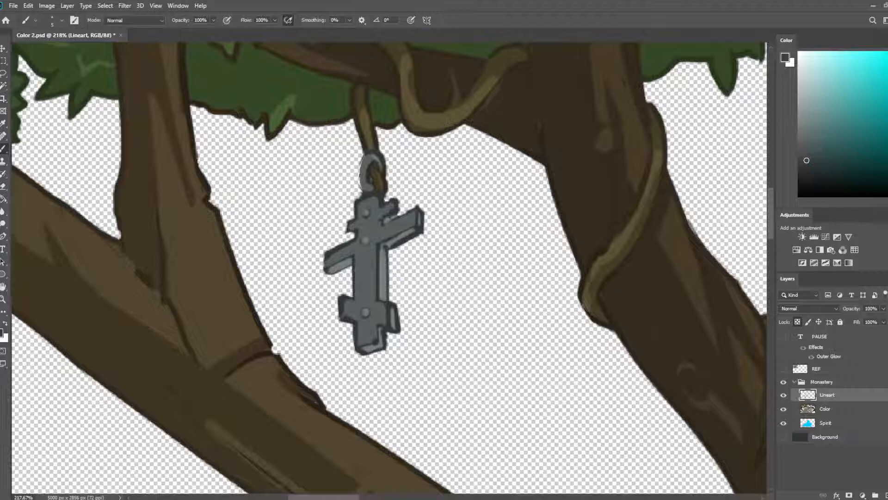
left_click(824, 409)
key("i")
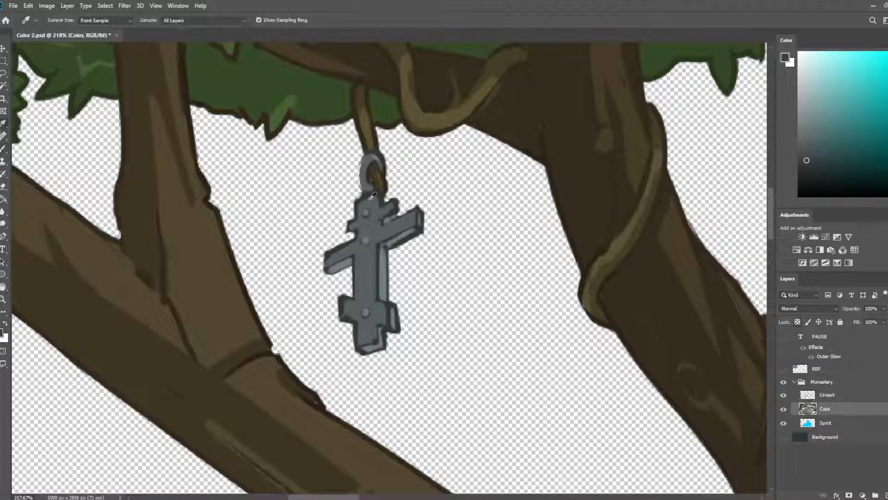
left_click(369, 157)
key("b")
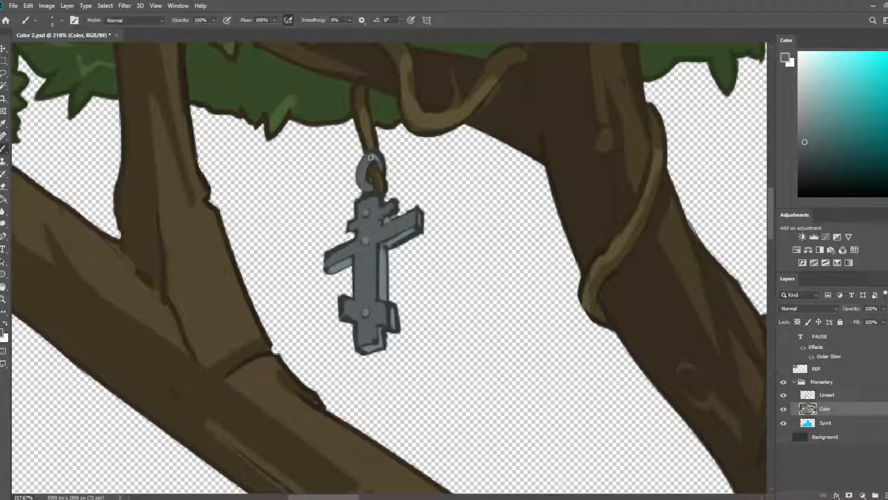
left_click(368, 230, "alt")
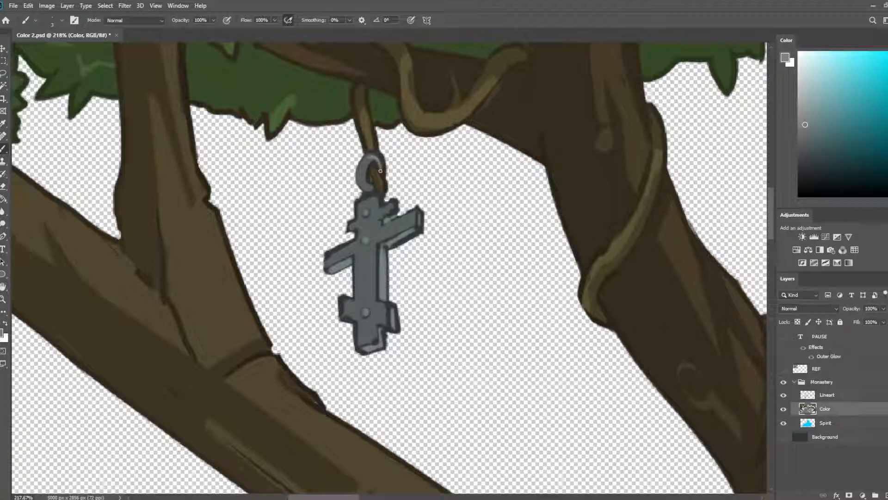
left_click(828, 395)
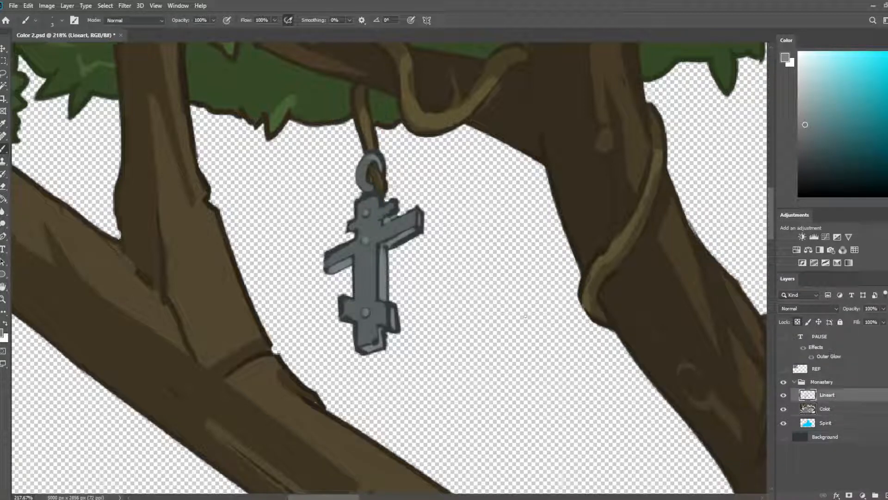
left_click(385, 169, "alt")
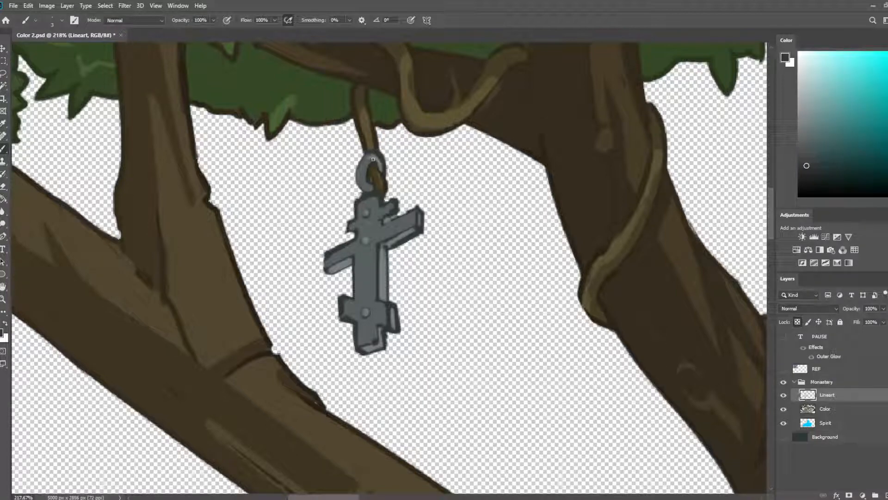
- Recolour the brown outlines of the small cross and ring at the canvas's left edge with dark blue-grey on the Lineart layer
scroll(414, 154, "down", 8)
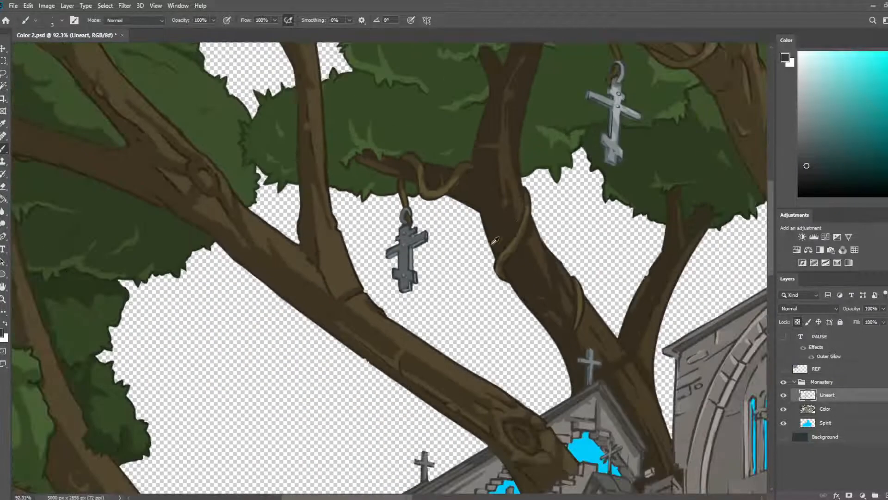
scroll(288, 149, "up", 10)
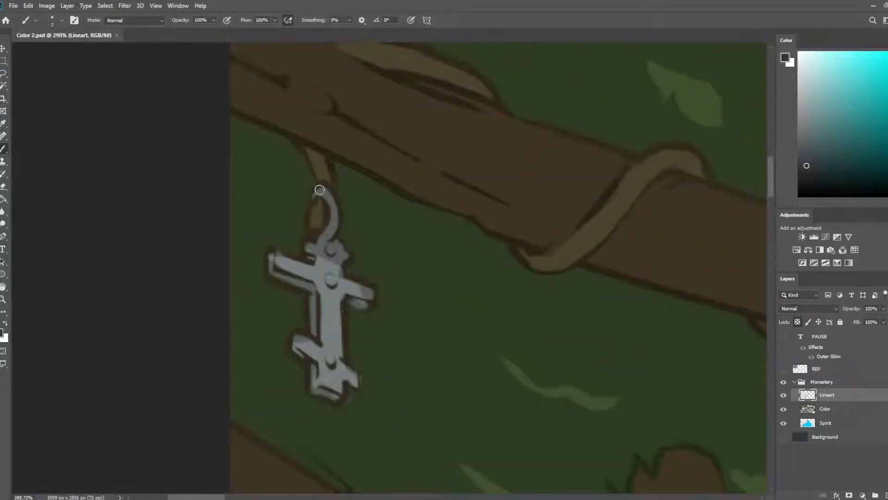
mouse_move(320, 190)
left_mouse_down()
mouse_move(327, 213)
mouse_move(335, 212)
mouse_move(334, 203)
mouse_move(317, 247)
mouse_move(302, 247)
mouse_move(339, 250)
mouse_move(352, 277)
left_mouse_up()
key("bracketright")
key("bracketright")
key("bracketright")
key("bracketright")
key("bracketright")
key("bracketright")
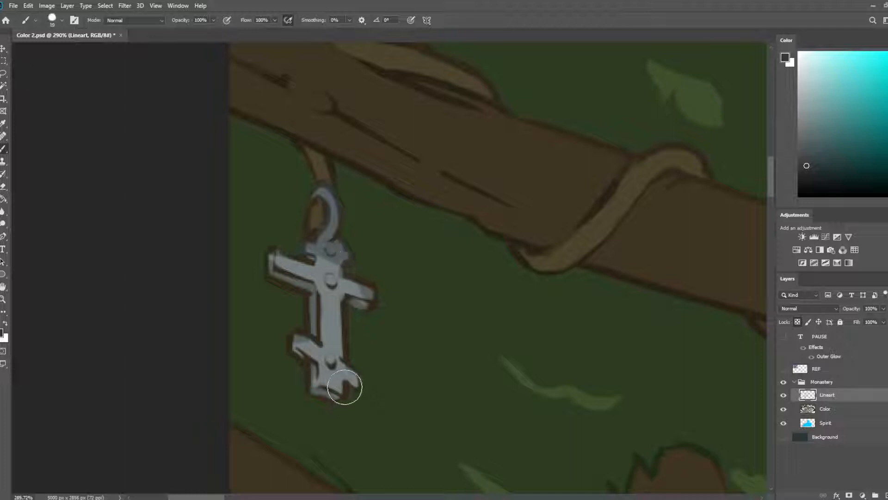
left_click_drag(344, 386, 292, 343)
left_click_drag(276, 265, 307, 278)
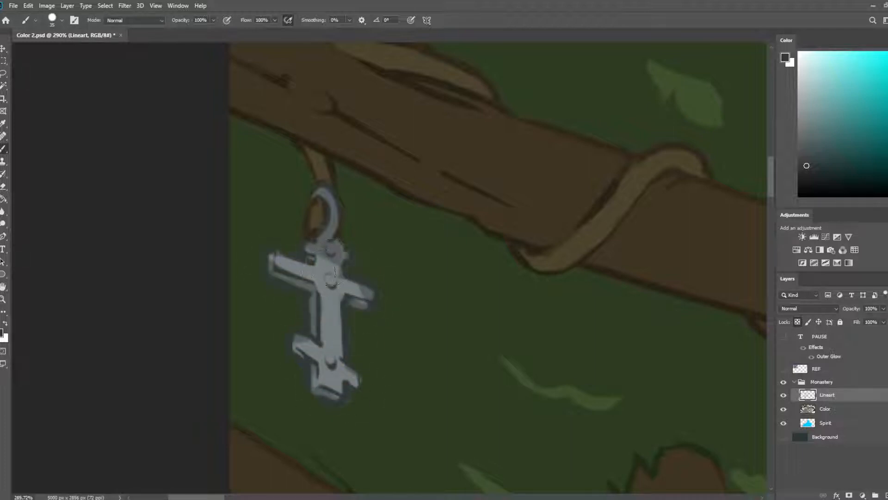
- Refine the upper crossbar of the small cross at the canvas's left edge on the Color layer with sampled greys and a smaller brush
key("bracketleft")
key("bracketleft")
key("bracketleft")
left_click(849, 406)
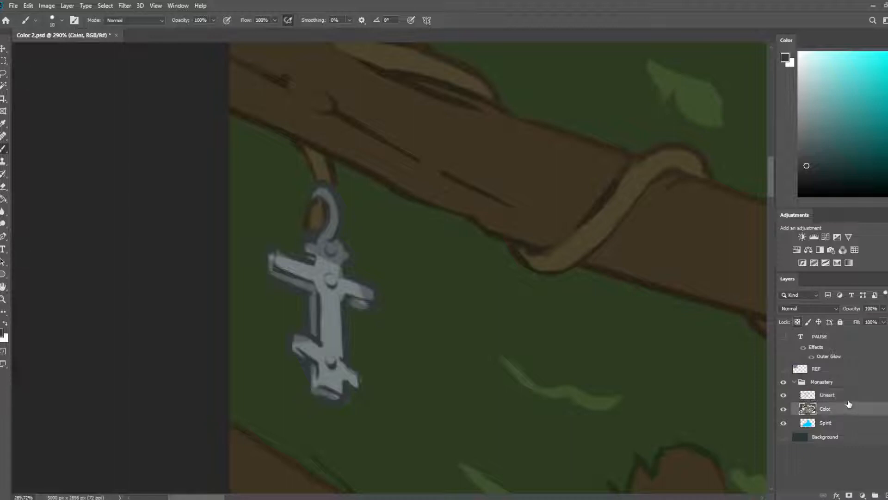
left_click(303, 279, "alt")
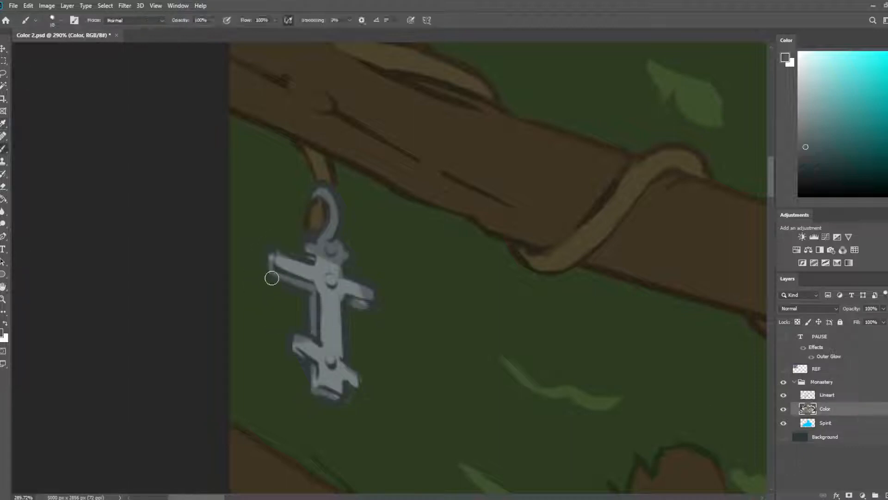
key("bracketleft")
key("bracketleft")
key("bracketleft")
left_click_drag(279, 272, 290, 276)
left_click(307, 270, "alt")
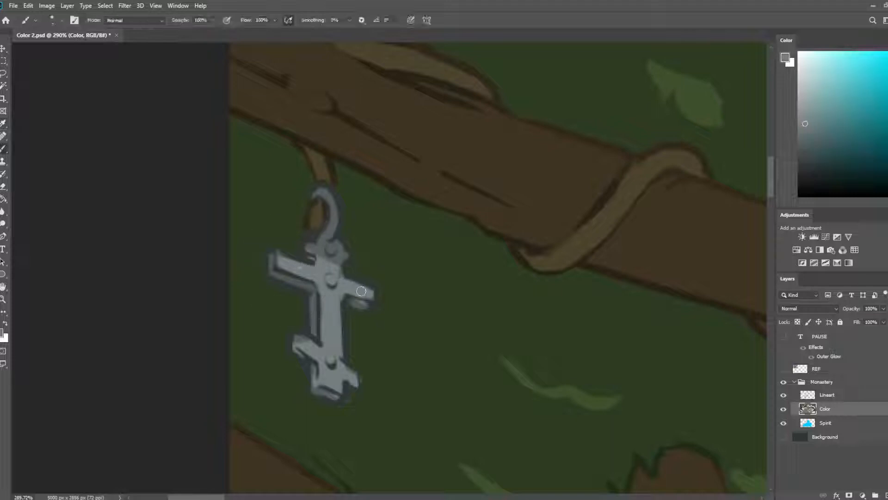
- Lighten the small cross's top piece and hanging ring with a sampled light grey
key("alt")
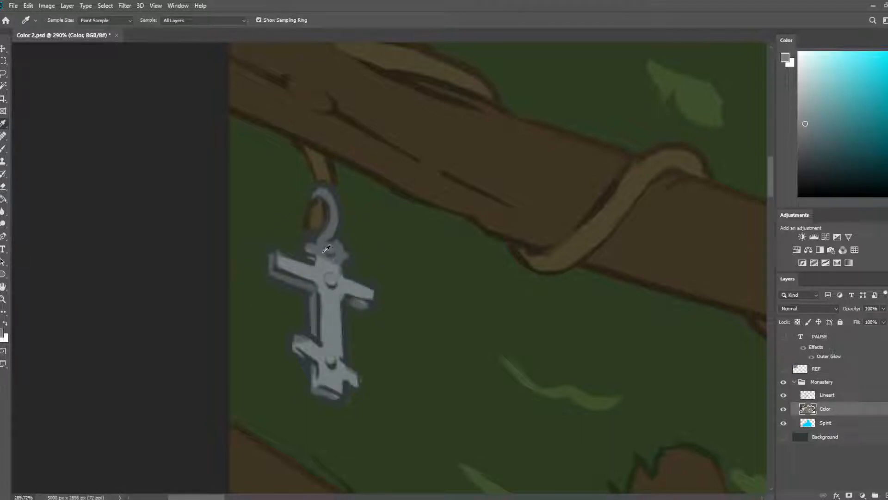
mouse_move(309, 247)
left_mouse_down()
mouse_move(340, 259)
mouse_move(324, 243)
left_mouse_up()
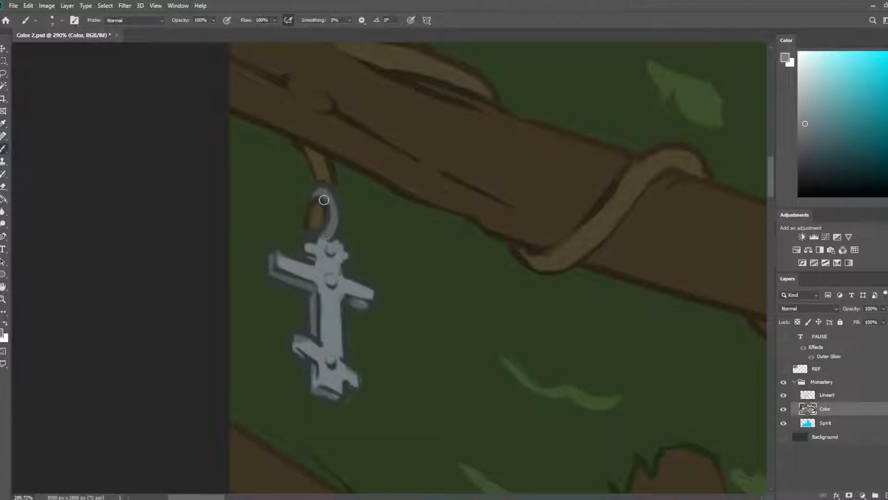
left_click_drag(320, 192, 331, 231)
left_click(330, 246, "alt")
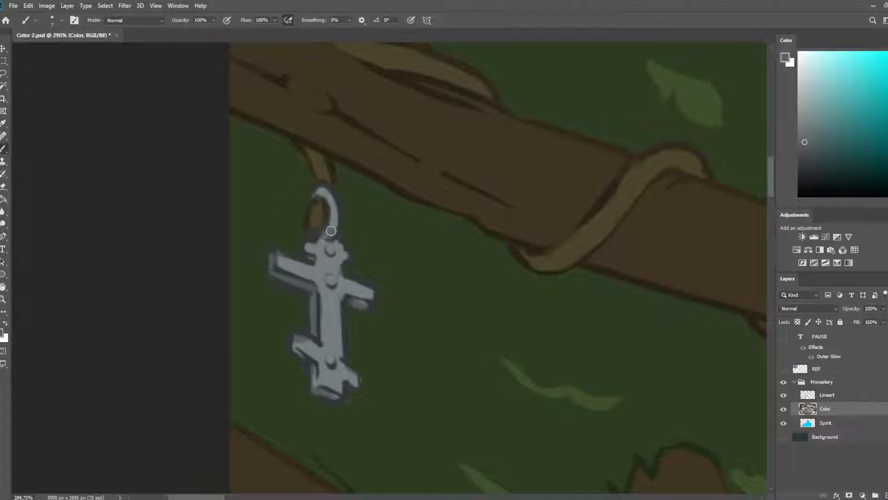
- Touch up the small cross's lower crossbar and foot with sampled greys, cleaning the edge beside the foot with foliage green
left_click(358, 304, "alt")
left_click(343, 286, "alt")
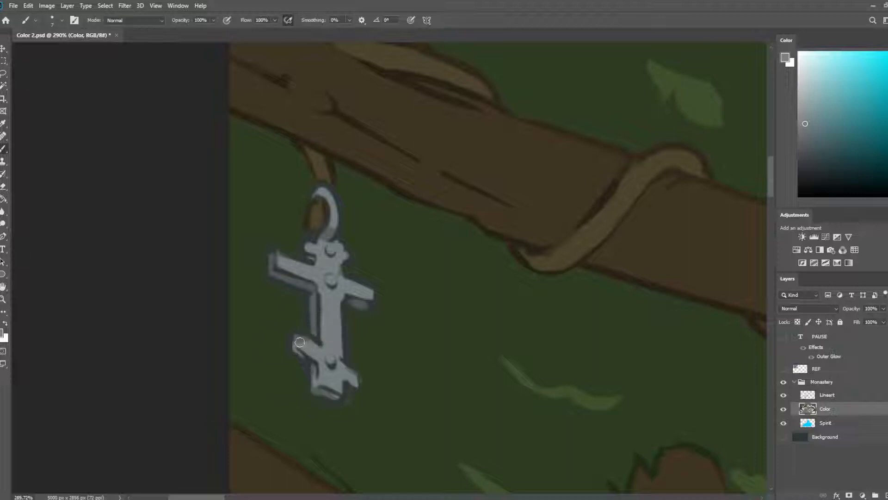
left_click(312, 314, "alt")
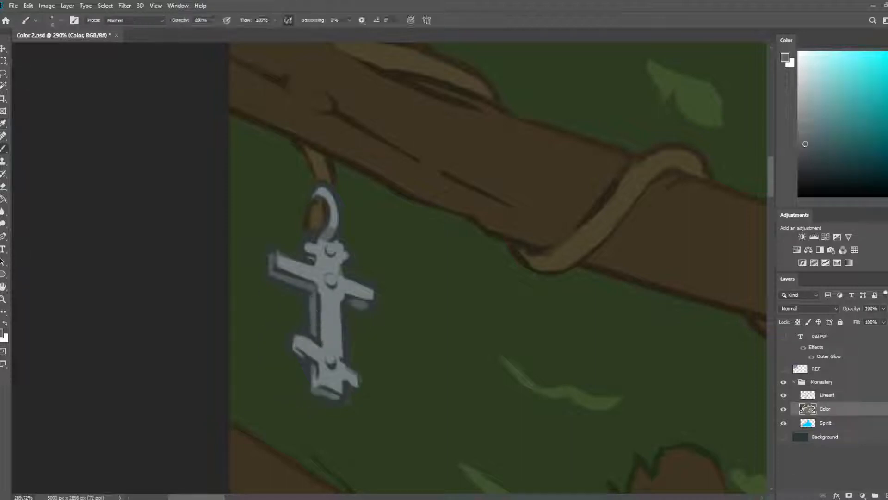
left_click_drag(295, 350, 315, 373)
left_click(342, 376, "alt")
left_click(355, 394, "alt")
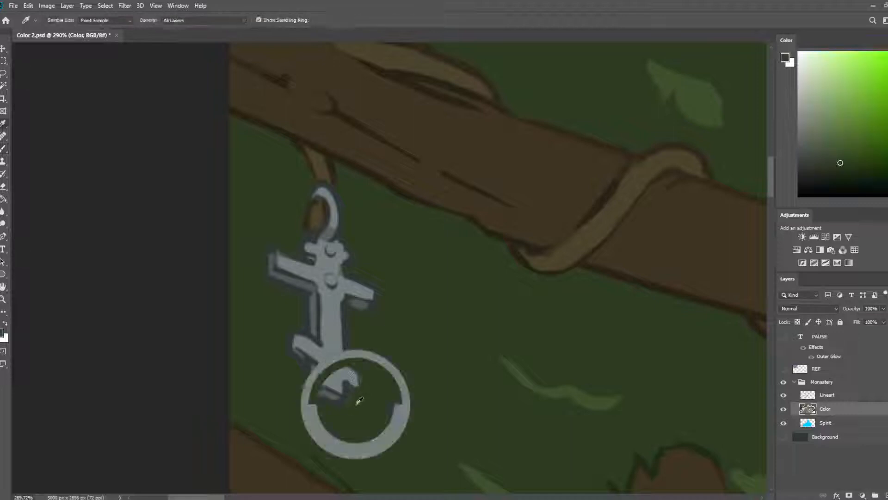
left_click_drag(354, 389, 350, 398)
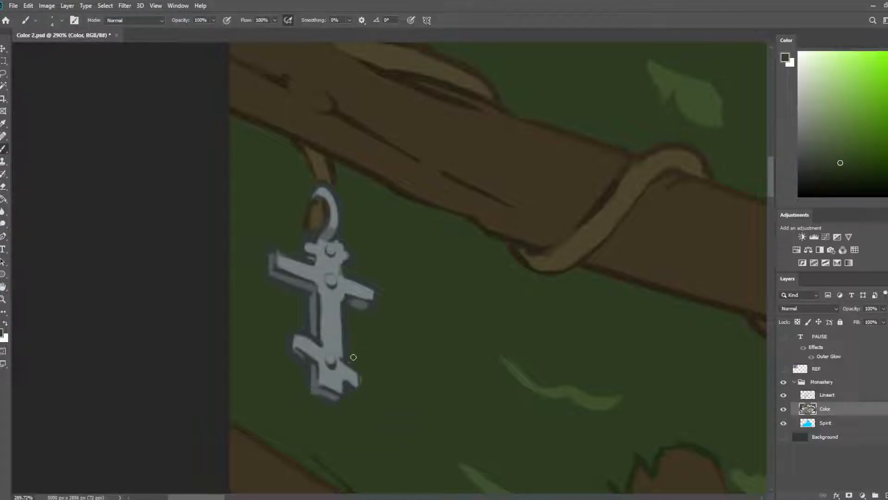
- Add lighter grey highlights to the small cross's rivets, shaft and crossbar, and save the document
left_click_drag(415, 361, 456, 294)
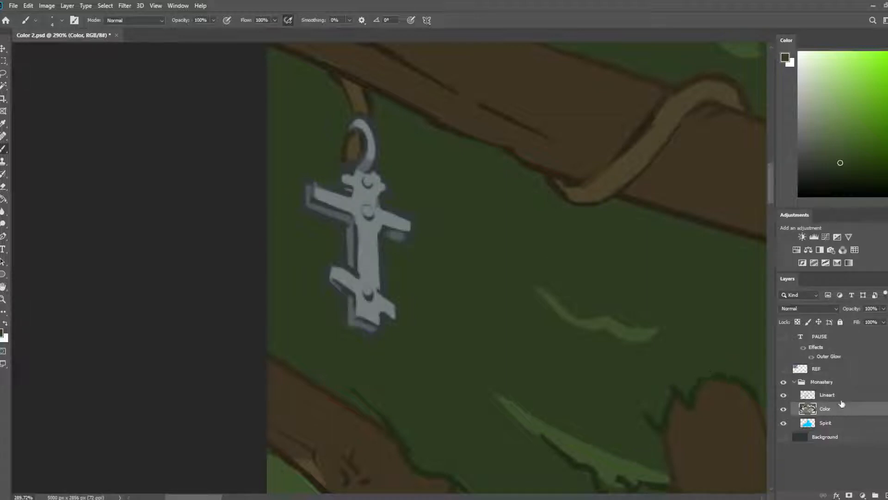
key("i")
left_click(365, 188)
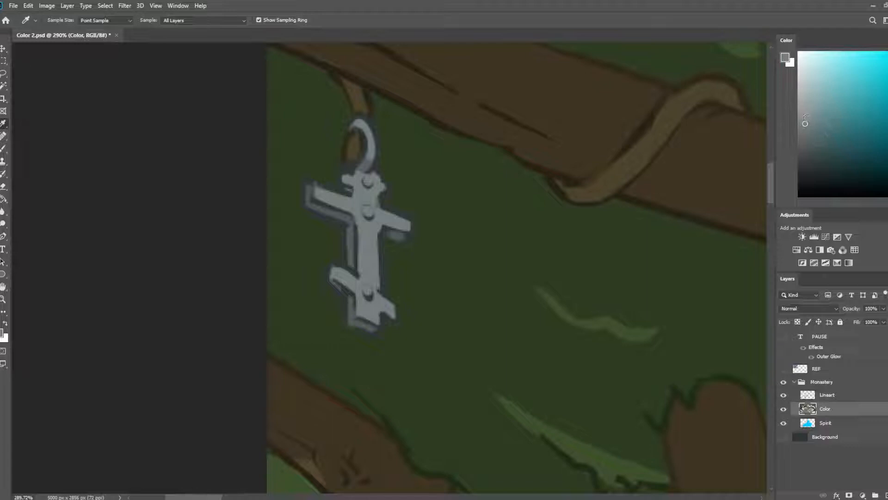
key("b")
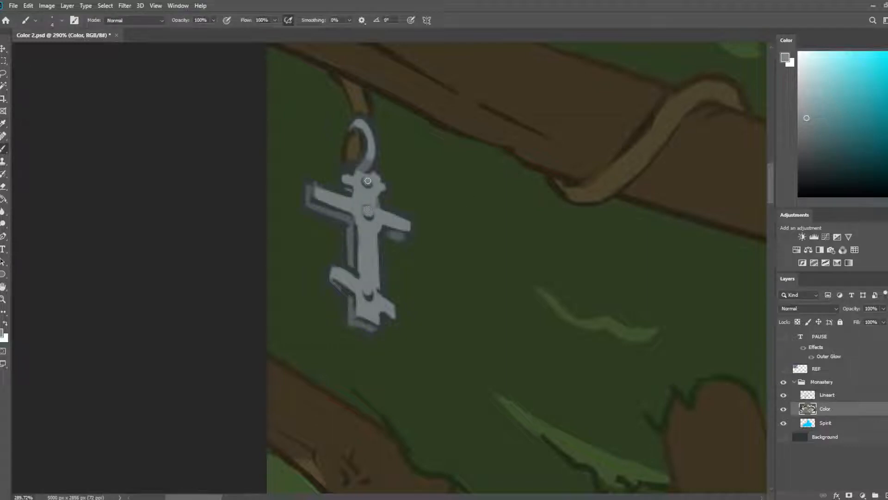
left_click(368, 181)
left_click(368, 294)
mouse_move(363, 237)
left_mouse_down()
mouse_move(370, 266)
mouse_move(363, 239)
left_mouse_up()
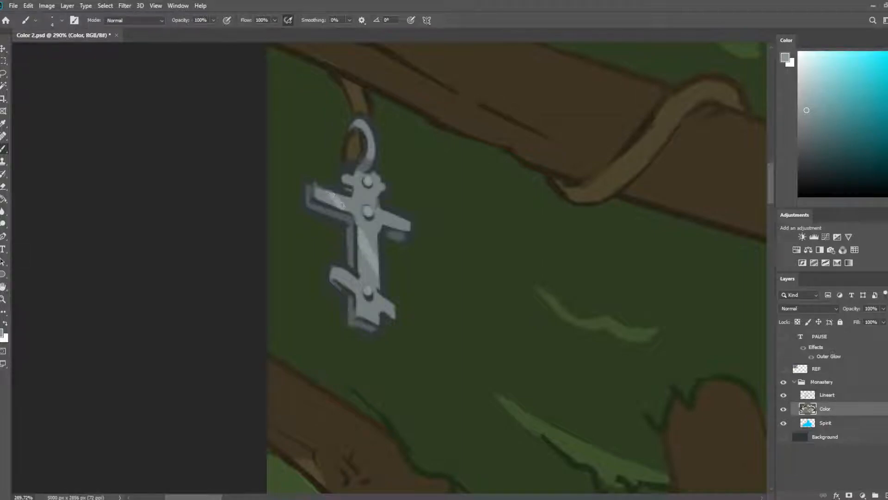
scroll(339, 193, "down", 6)
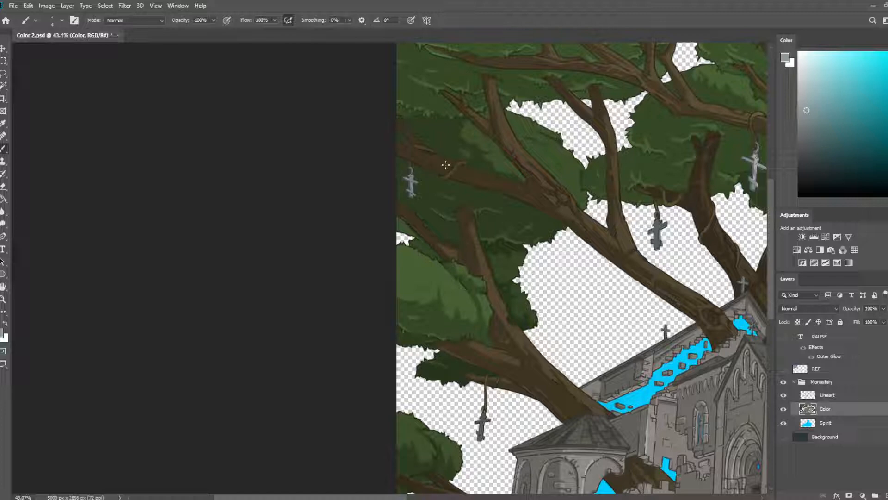
key("ctrl+s")
- Fill the colour gaps around the upper arms of the cross hanging right of the monastery tower with sampled greys
left_click_drag(587, 187, 388, 211)
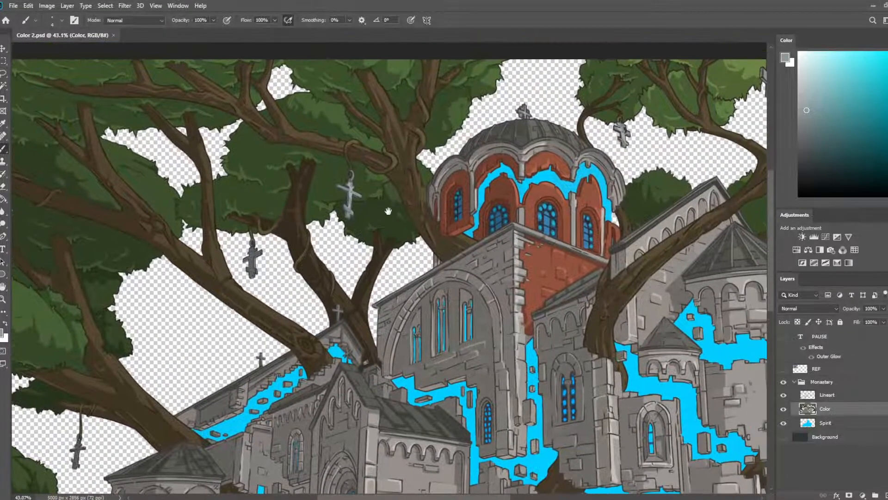
scroll(357, 225, "down", 2)
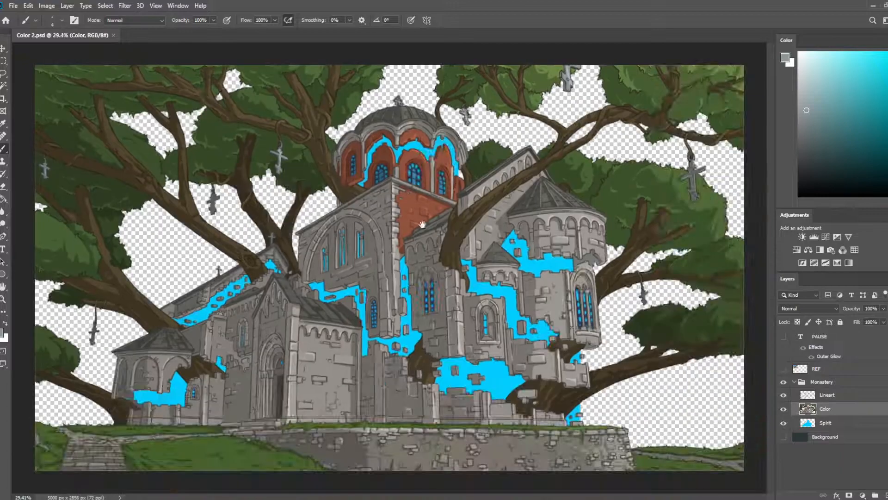
scroll(279, 160, "up", 7)
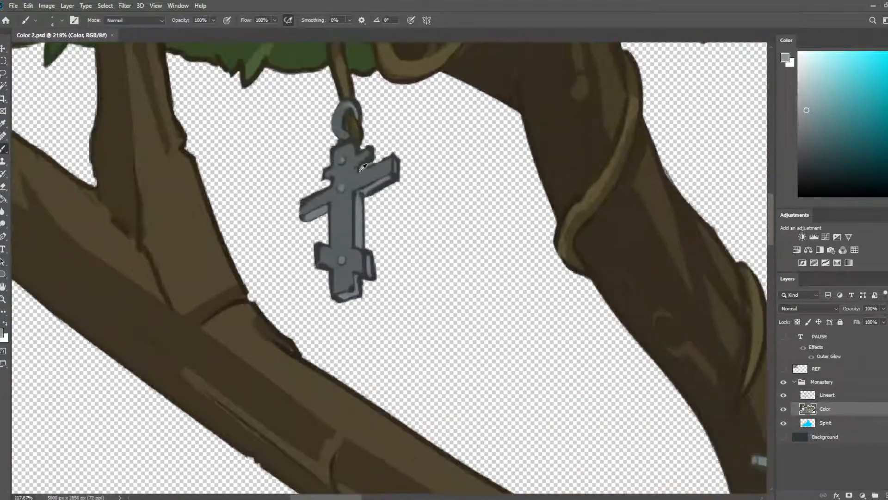
scroll(363, 168, "down", 6)
left_click_drag(541, 202, 139, 208)
left_click_drag(526, 165, 289, 38)
scroll(341, 309, "up", 16)
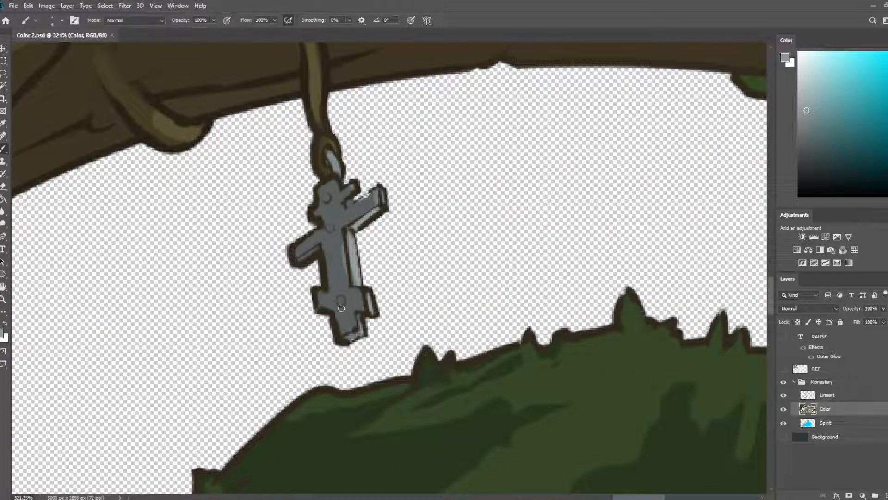
left_click_drag(341, 309, 486, 245)
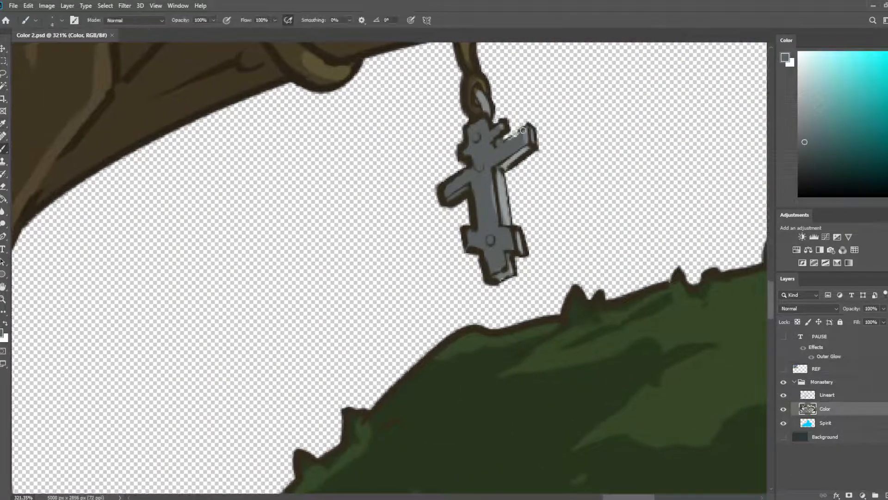
left_click_drag(523, 130, 504, 139)
left_click(508, 161, "alt")
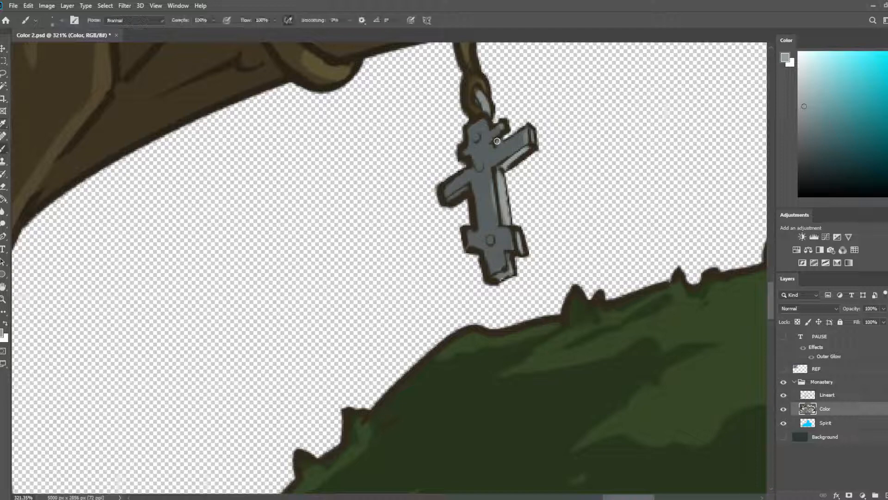
key("i")
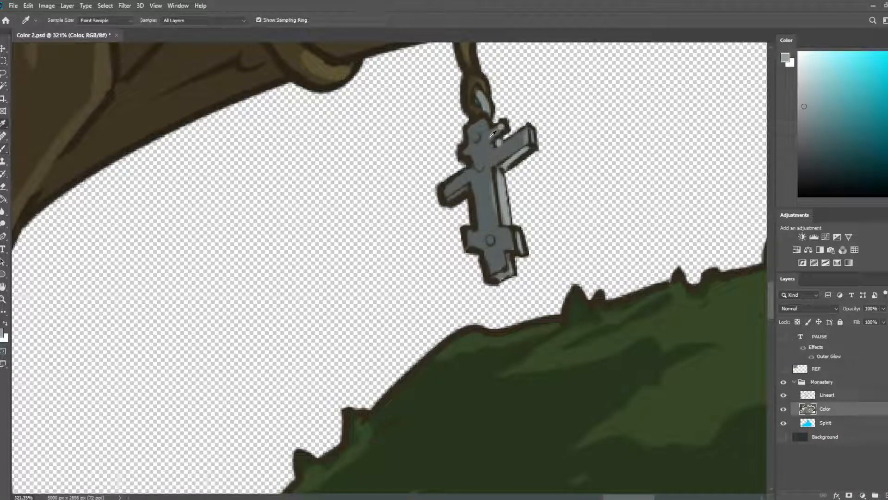
left_click(492, 134, "alt")
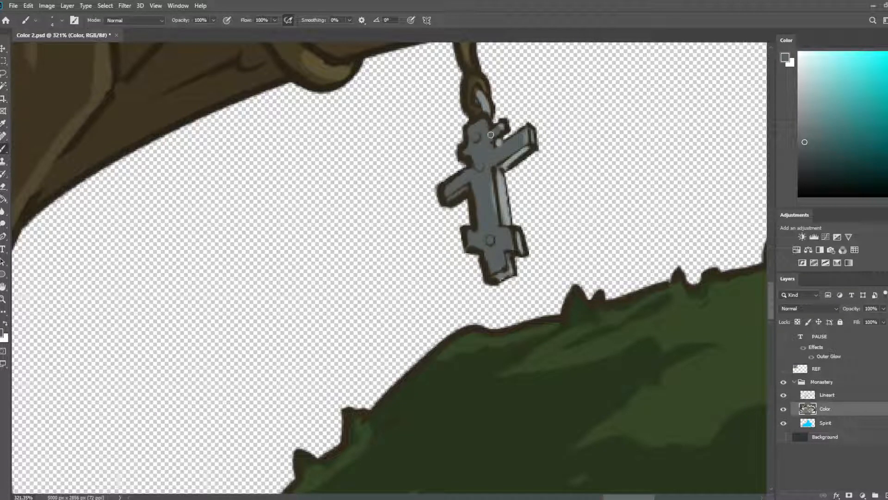
- Retouch that cross's left arm and the light side face of its shaft with sampled dark and light greys
left_click(491, 204, "alt")
mouse_move(493, 211)
left_mouse_down()
mouse_move(490, 187)
mouse_move(465, 188)
left_mouse_up()
left_click(510, 158, "alt")
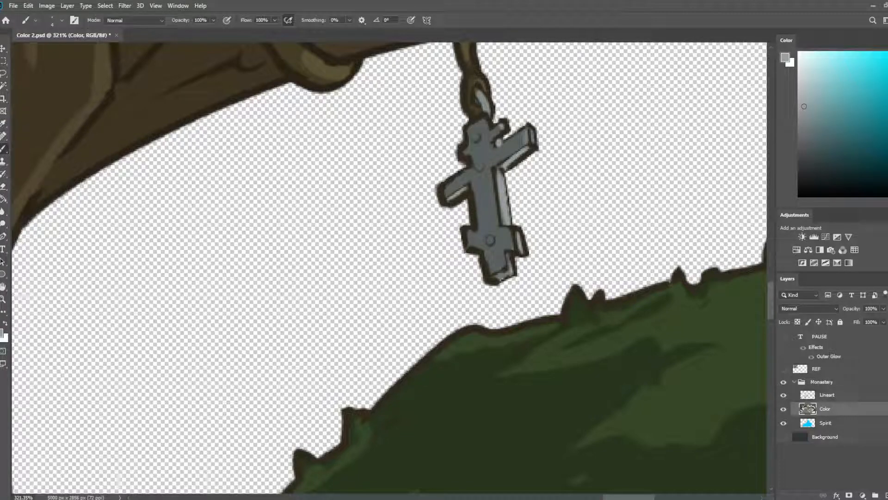
left_click_drag(507, 216, 502, 186)
key("alt")
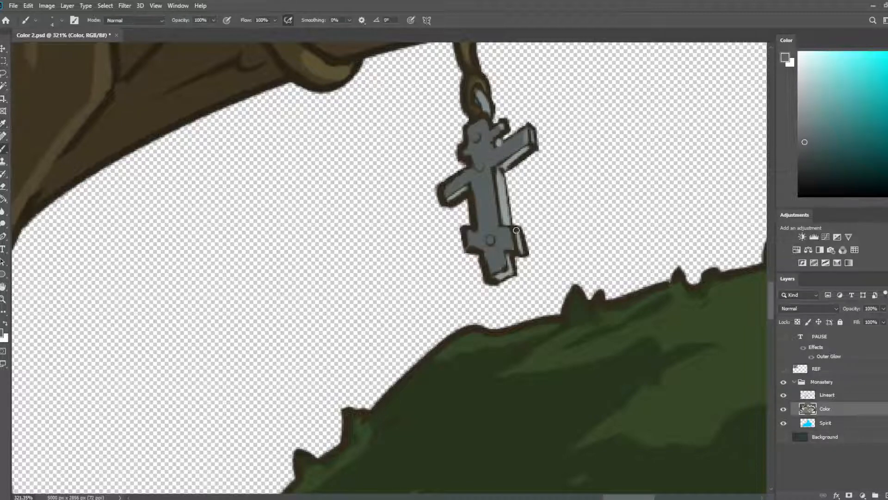
- Lighten the rivets on the cross beside the tower with sampled grey
left_click(505, 203, "alt")
left_click(479, 166)
left_click(476, 138, "alt")
left_click(490, 241)
- Repaint the ring of the cross beside the tower with sampled greys and save the document
scroll(530, 208, "down", 5)
scroll(532, 181, "up", 3)
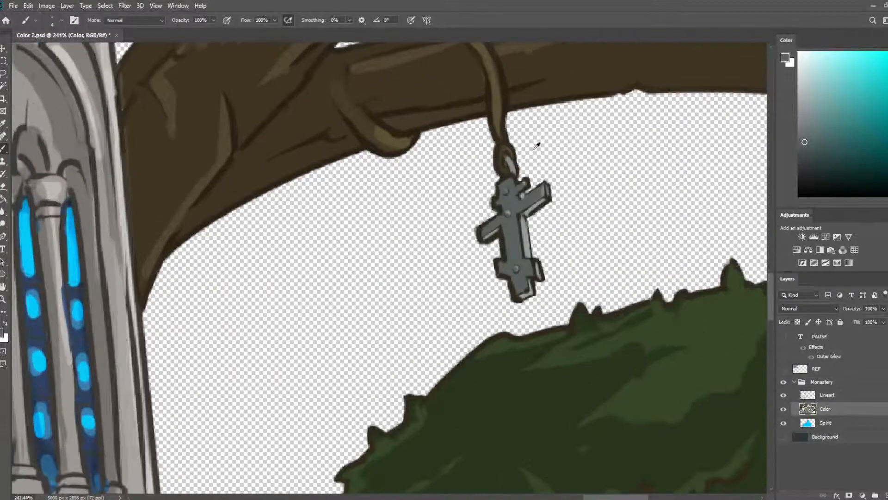
left_click(505, 158, "alt")
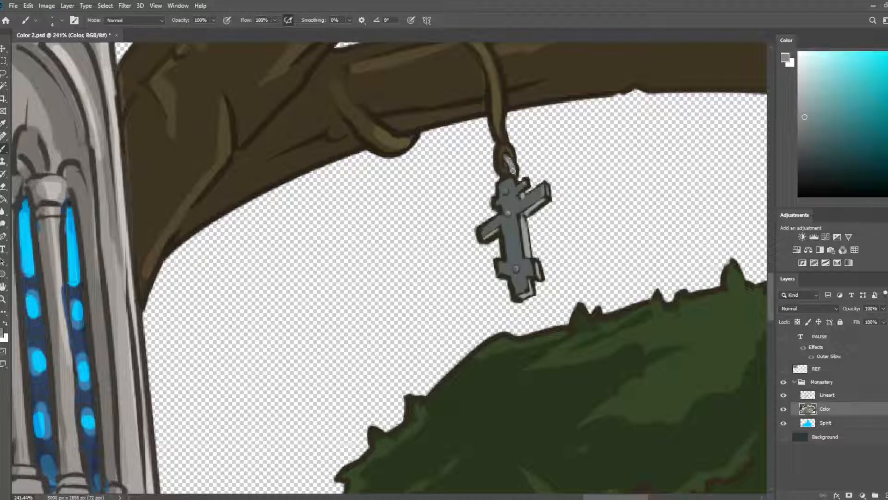
left_click(510, 172, "alt")
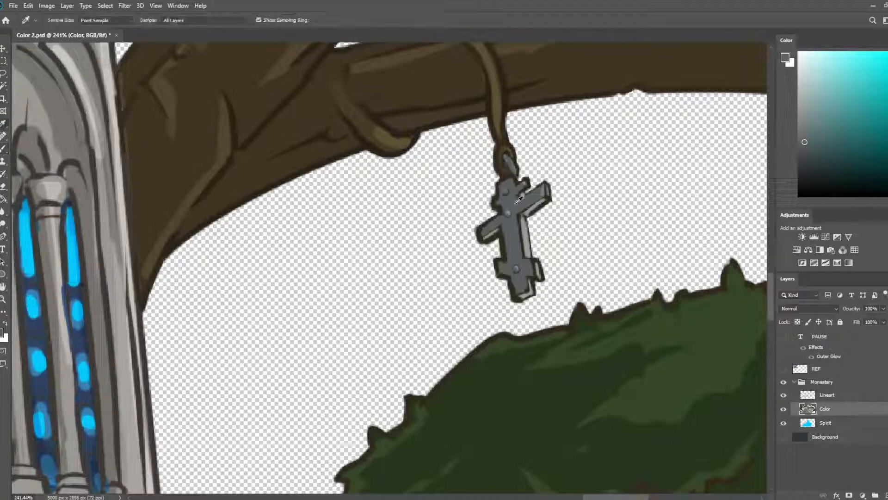
left_click(527, 226, "alt")
mouse_move(506, 155)
left_mouse_down()
mouse_move(514, 173)
mouse_move(552, 195)
mouse_move(516, 322)
left_mouse_up()
scroll(576, 276, "down", 13, "alt")
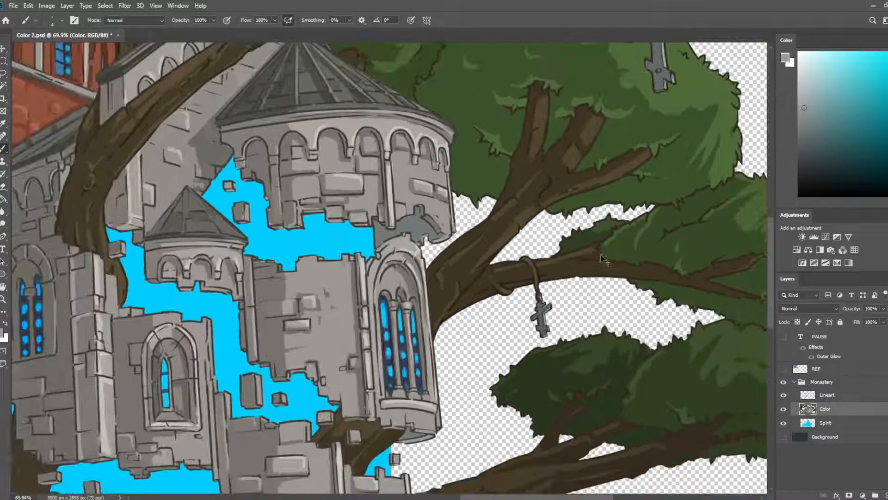
key("ctrl+s")
- Touch up the top and left arm of the large cross hanging over the bright green tree foliage with sampled greys and foliage green
left_click_drag(601, 259, 386, 388)
scroll(479, 125, "up", 9, "alt")
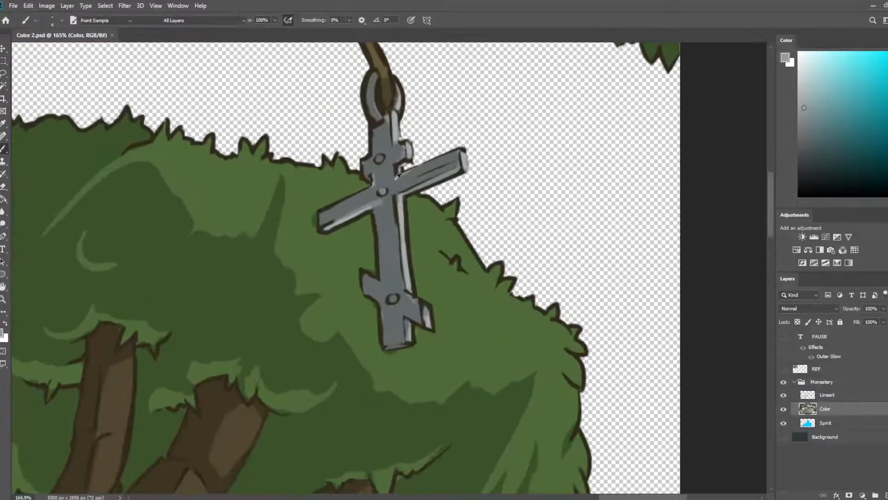
left_click(379, 173, "alt")
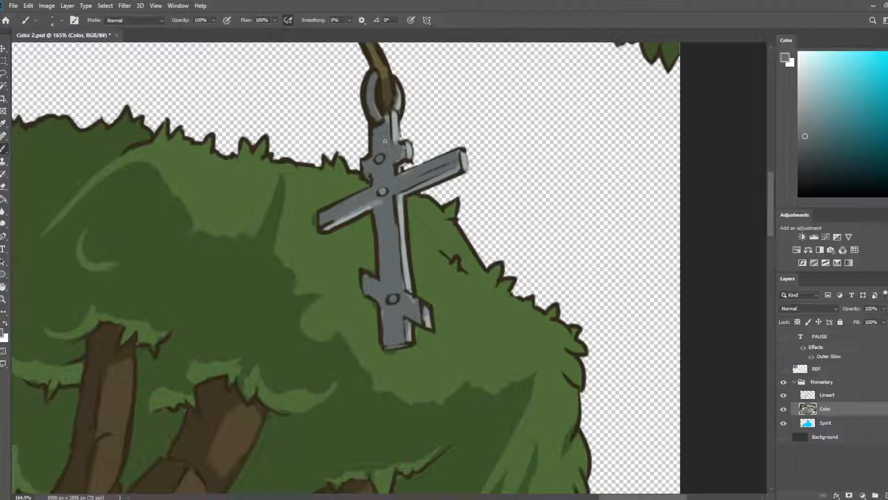
left_click_drag(391, 133, 388, 117)
key("bracketright")
key("bracketright")
left_click(368, 304, "alt")
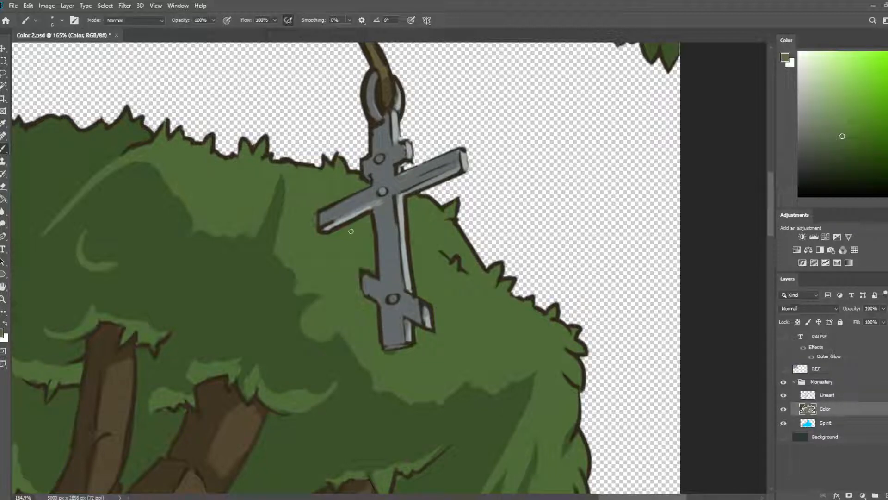
left_click(362, 211, "alt")
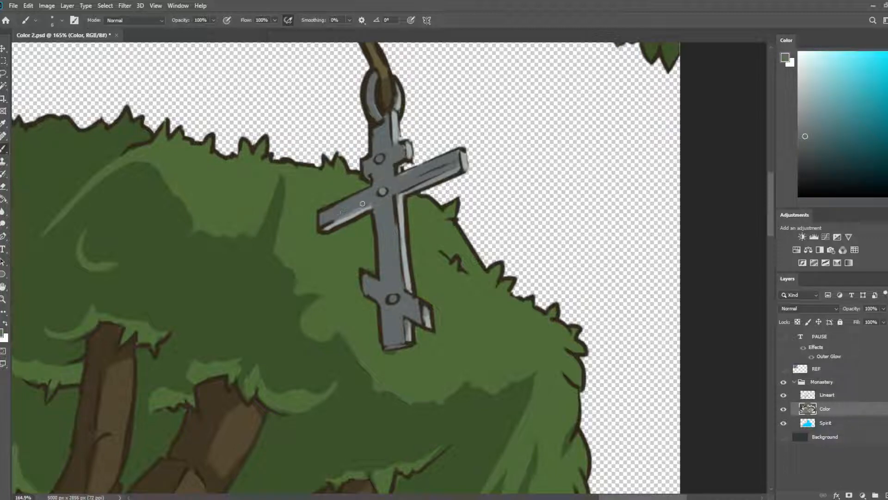
- Paint light grey highlights along the hanging cross's shaft, lower foot and upper right arm, using sampled greys
left_click(400, 206, "alt")
left_click_drag(404, 226, 404, 263)
mouse_move(406, 321)
left_mouse_down()
mouse_move(407, 336)
mouse_move(425, 320)
left_mouse_up()
left_click_drag(409, 191, 482, 160)
key("ctrl+z")
left_click_drag(425, 187, 456, 172)
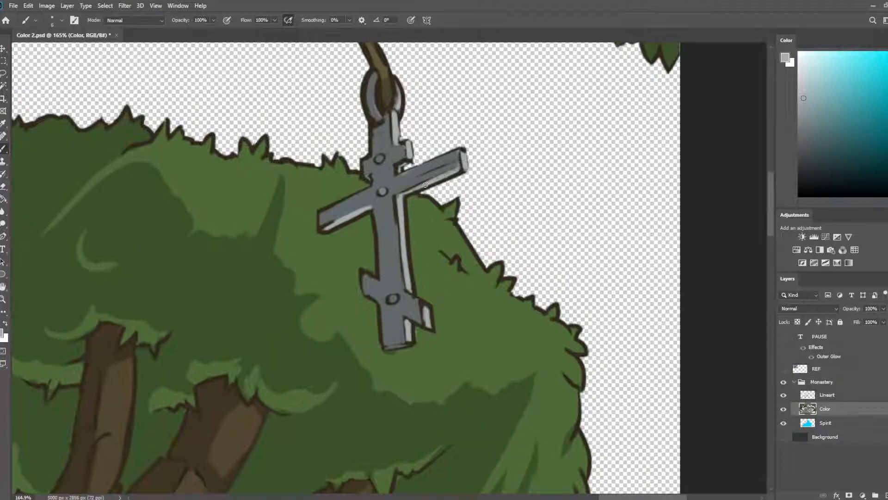
- Paint light grey highlights on the cross's bottom edge and lower rivet with greys sampled from the cross
left_click(409, 180, "alt")
left_click(408, 325, "alt")
left_click_drag(387, 348, 406, 344)
left_click(392, 336, "alt")
left_click(394, 355, "alt")
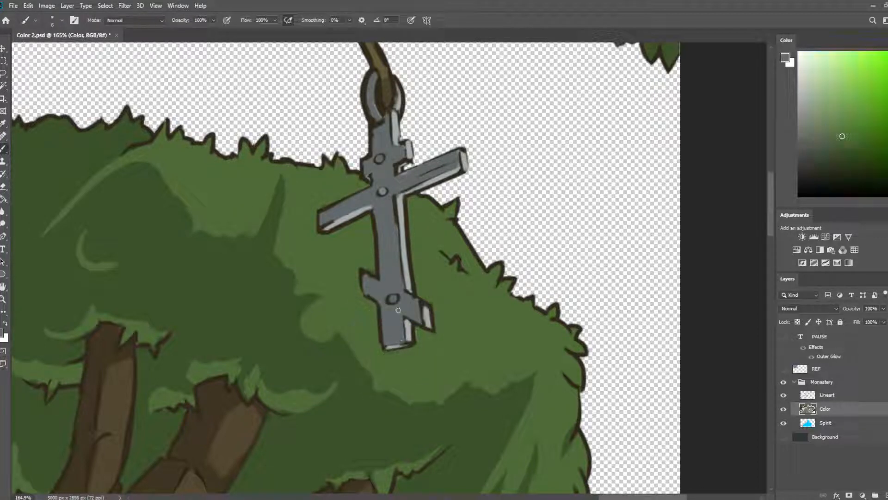
left_click(409, 324, "alt")
left_click(393, 298)
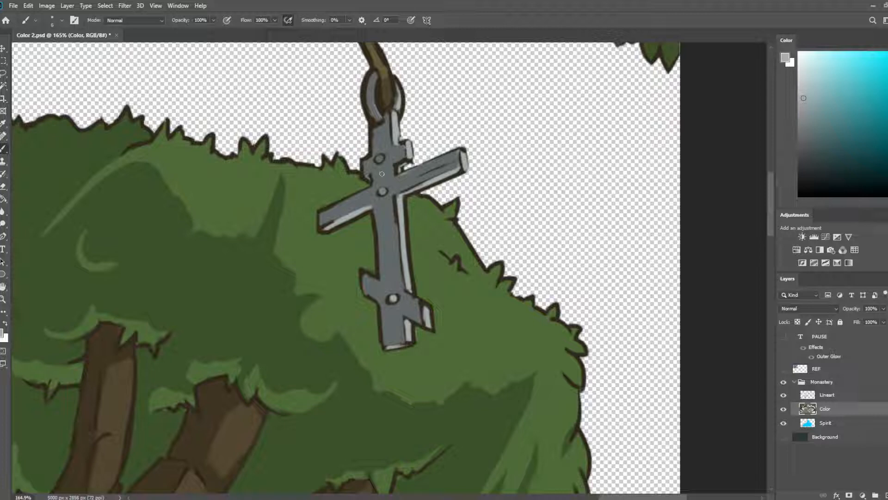
- Touch up the cross's rivets, shaft edge and hanging ring with sampled greys, and save the document
left_click(379, 158, "alt")
left_click_drag(400, 201, 396, 285)
left_click(372, 197, "alt")
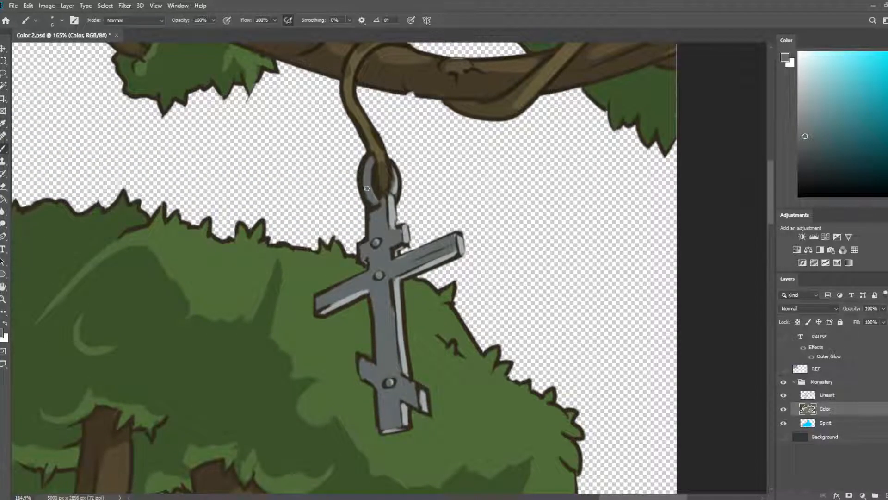
left_click_drag(356, 131, 388, 162)
key("ctrl+s")
- Show and select the Background layer, choose a neutral grey as foreground colour, and save the document
left_click_drag(74, 114, 413, 230)
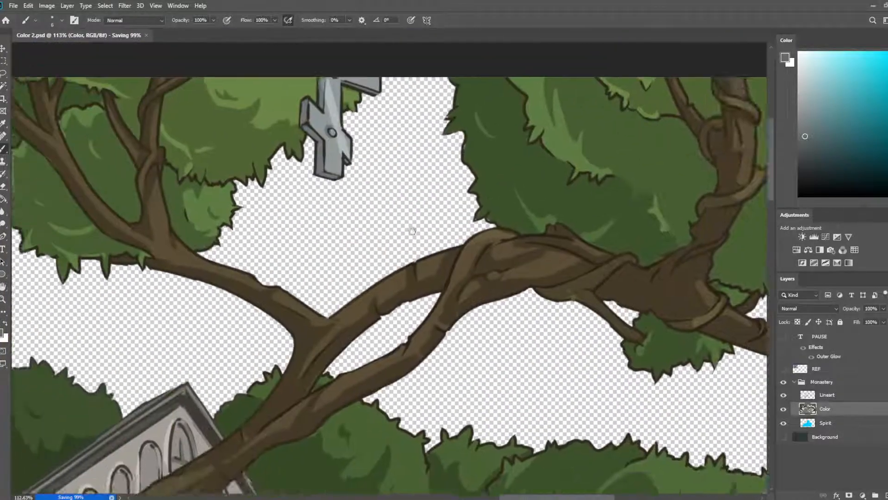
scroll(401, 254, "down", 2)
scroll(423, 244, "down", 2)
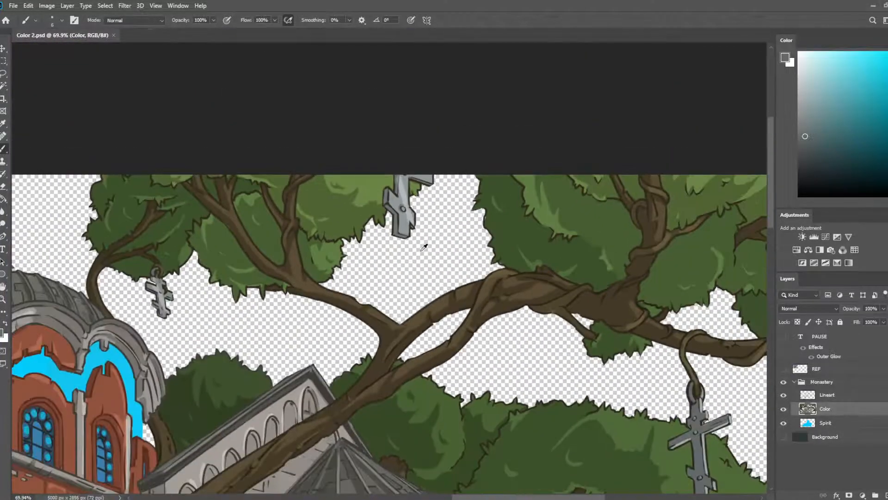
scroll(423, 247, "down", 4)
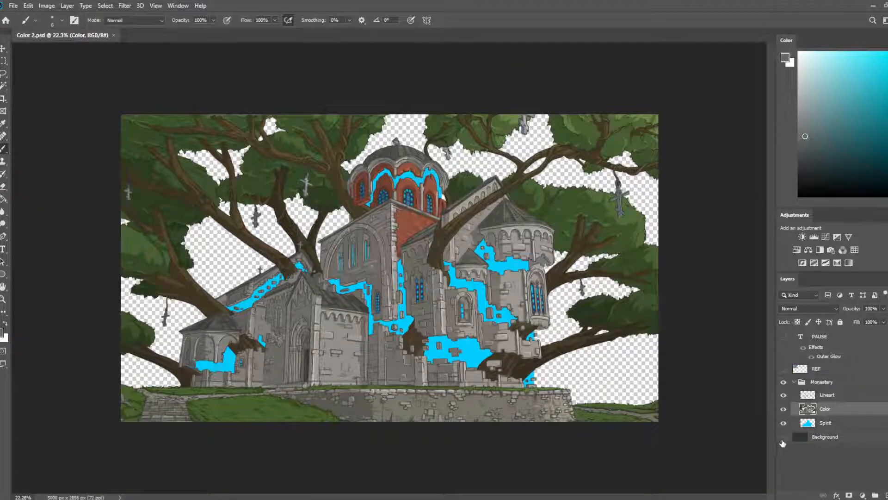
left_click(783, 436)
left_click(849, 439)
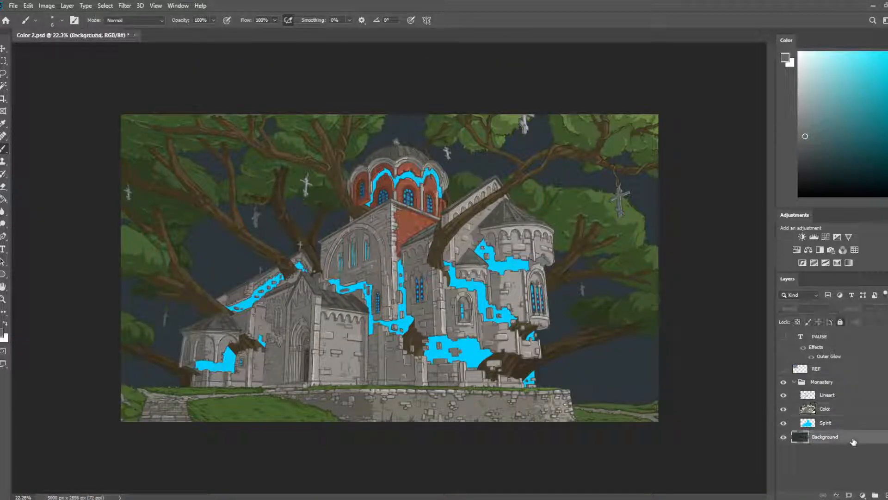
left_click_drag(808, 124, 795, 126)
key("ctrl+s")
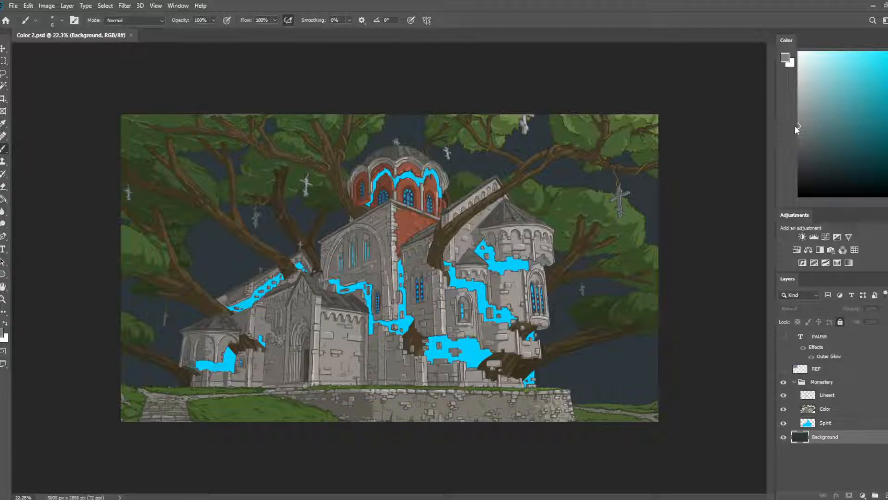
- Examine the coloured monastery, trees and hanging crosses against the dark background
scroll(398, 235, "up", 3)
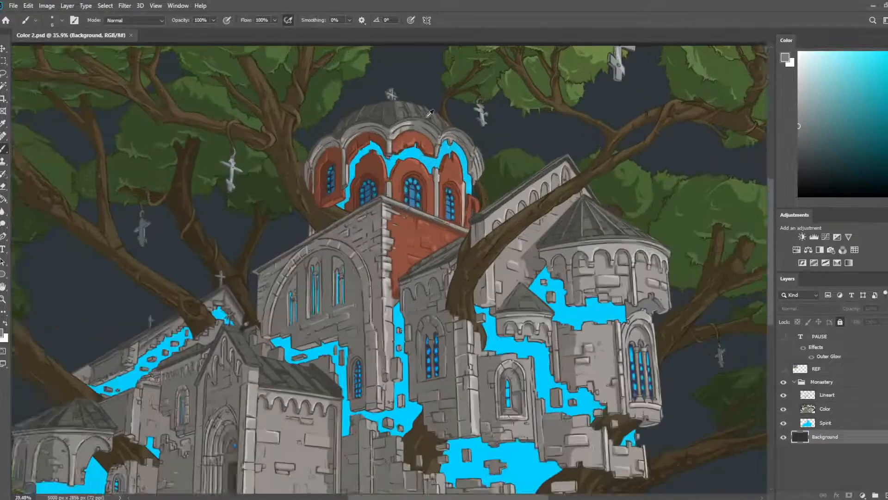
scroll(416, 113, "down", 3)
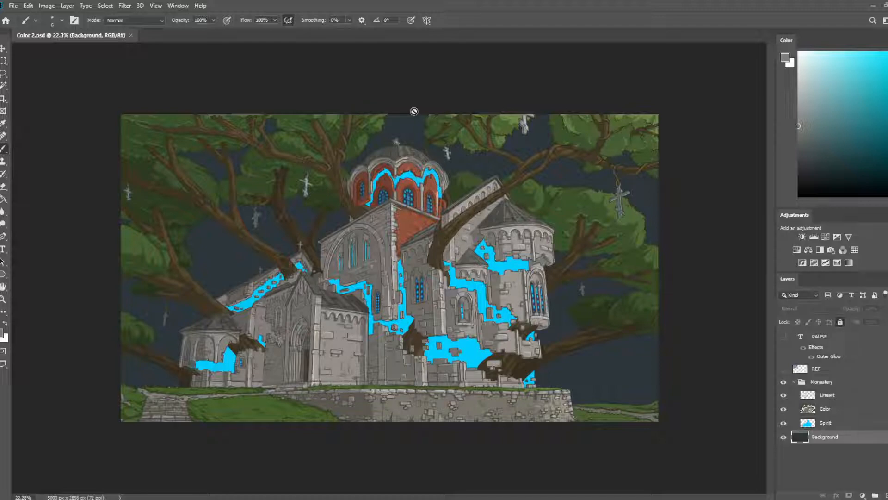
scroll(301, 115, "up", 3)
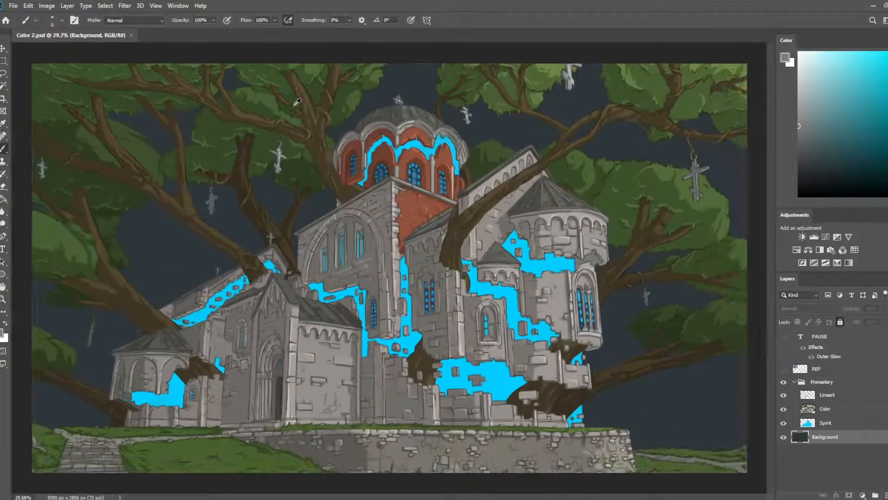
scroll(296, 99, "down", 2)
scroll(246, 110, "up", 2)
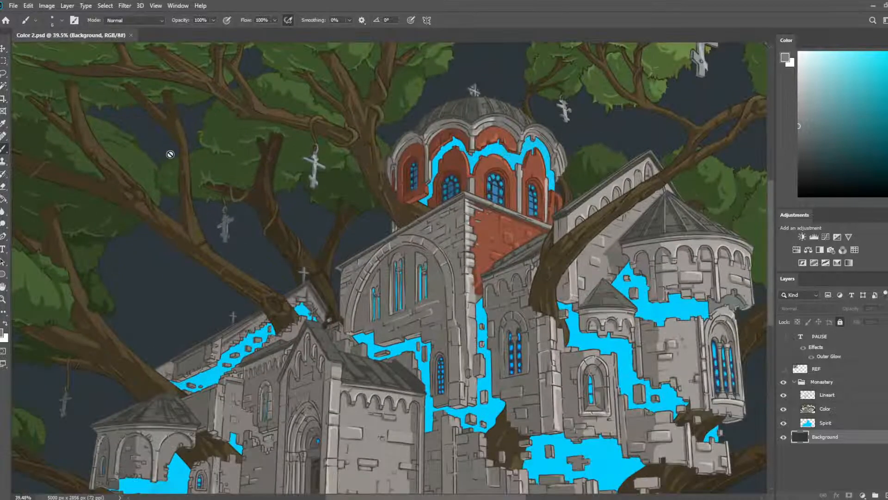
left_click_drag(169, 155, 272, 104)
scroll(198, 238, "down", 2)
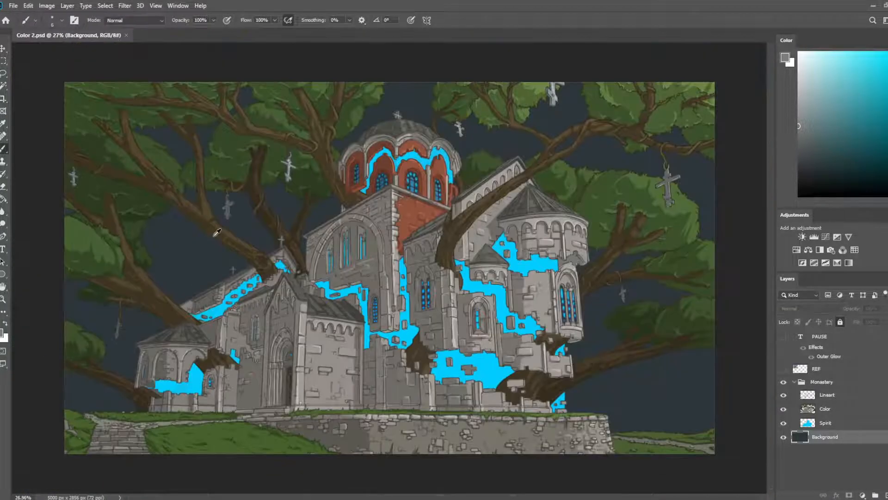
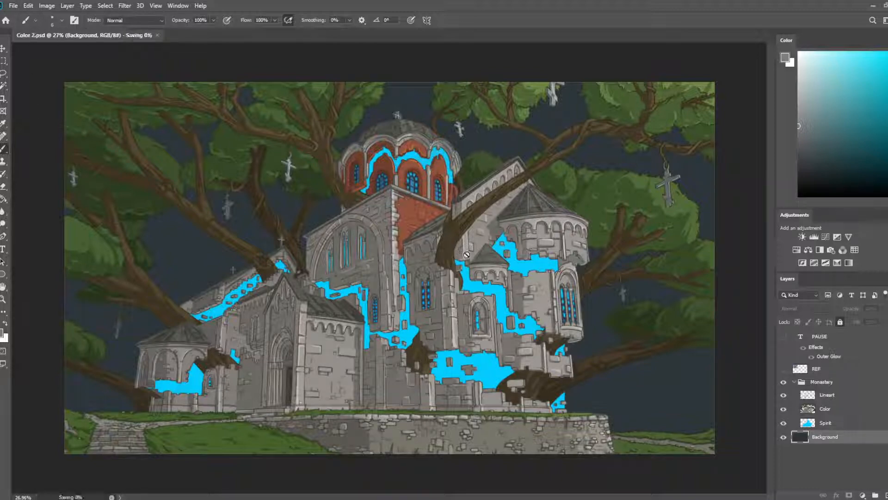
- Add a new layer directly above the Color layer and name it odsjaj
left_click(820, 412)
scroll(494, 203, "up", 5)
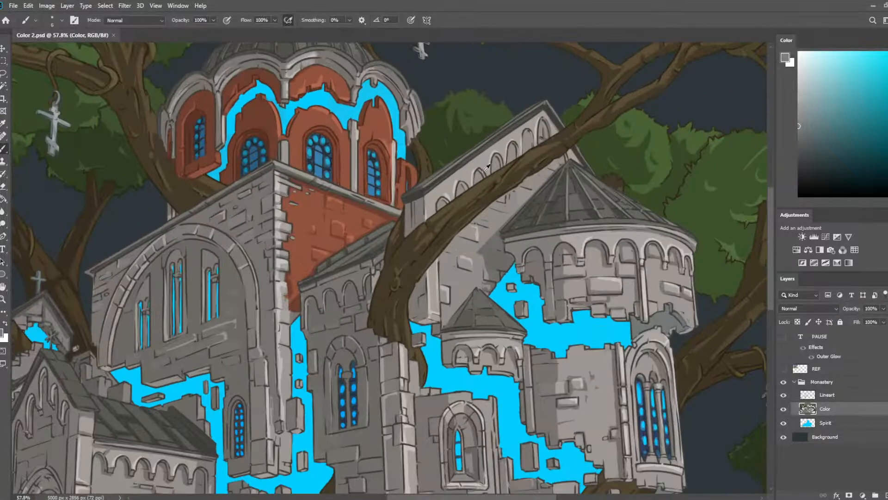
scroll(460, 170, "up", 3)
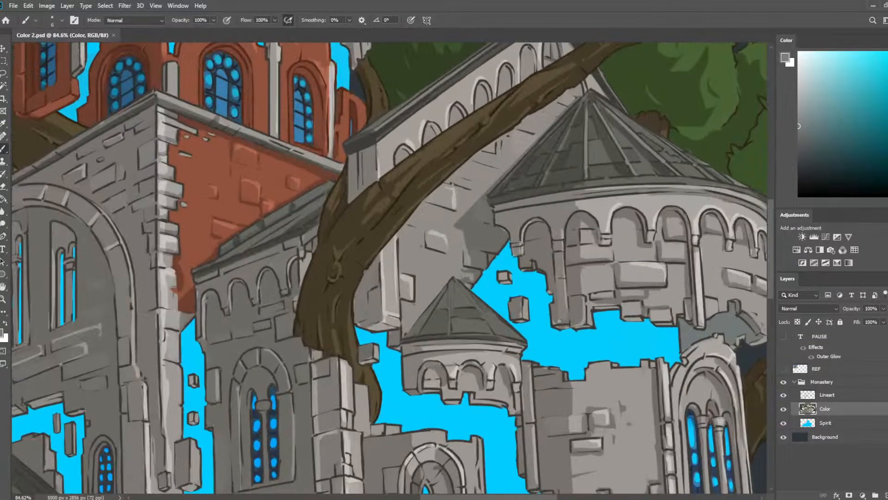
key("ctrl+shift+alt+n")
double_click(826, 409)
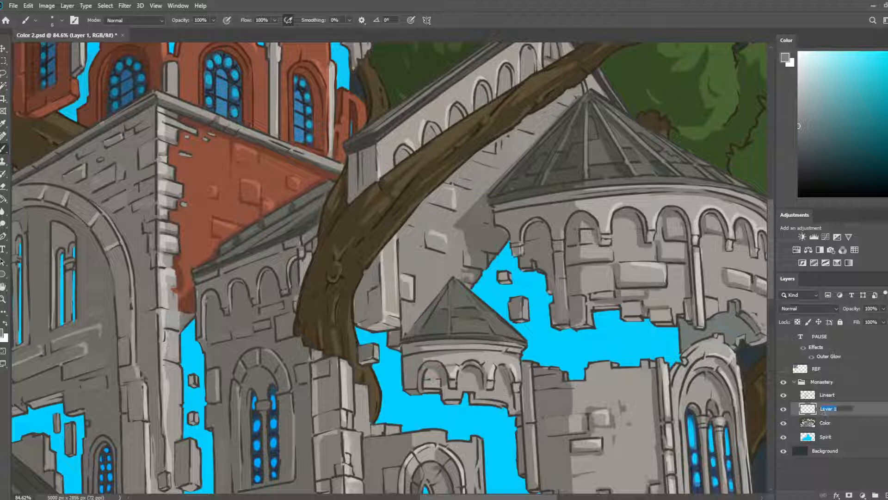
type("col")
key("Return")
- Set the foreground colour to a bright cyan matching the glowing gaps in the building, ready for the Brush
left_click(877, 79)
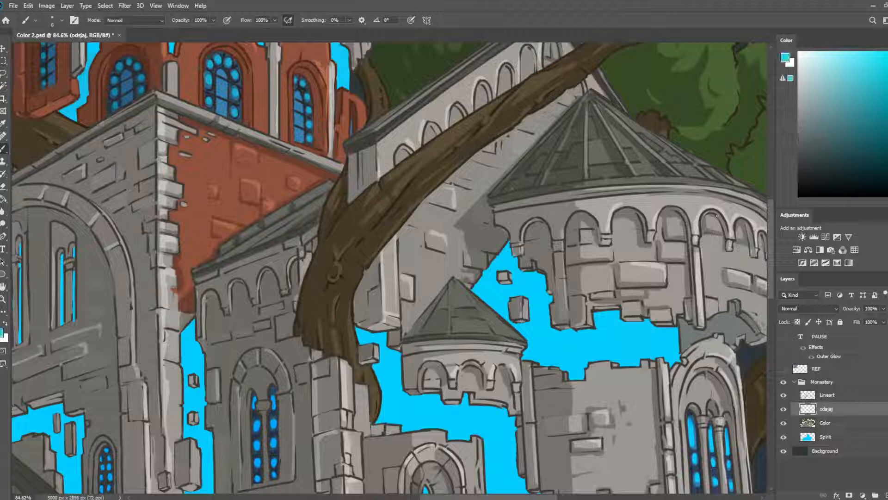
key("i")
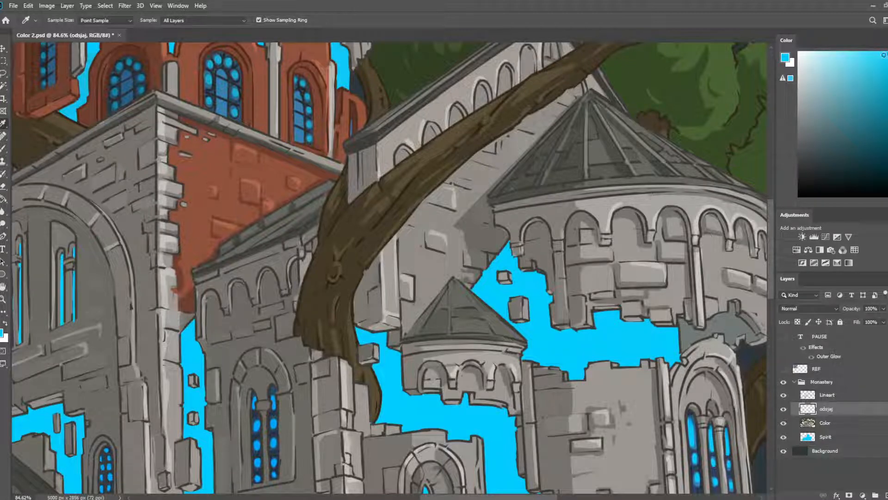
key("b")
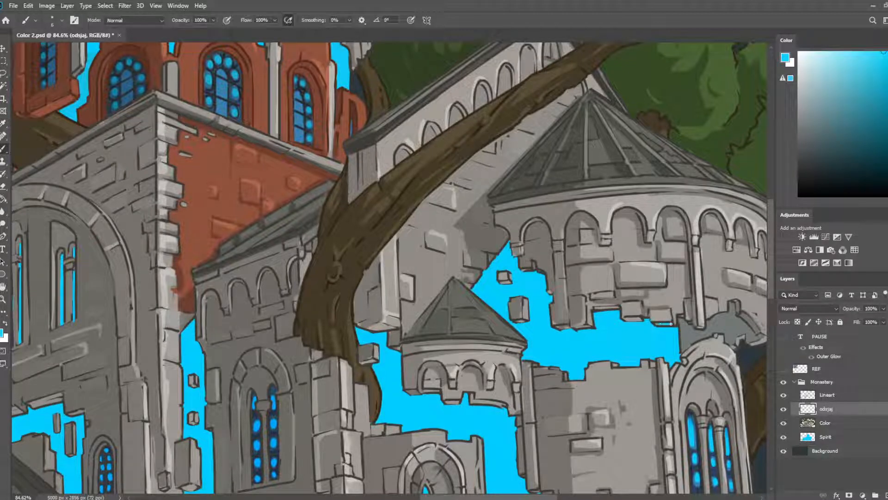
- Paint cyan reflected light on the thin column and hanging brick along the round tower's broken lower edge, trimming the strokes with the Eraser
left_click_drag(650, 325, 472, 168)
key("e")
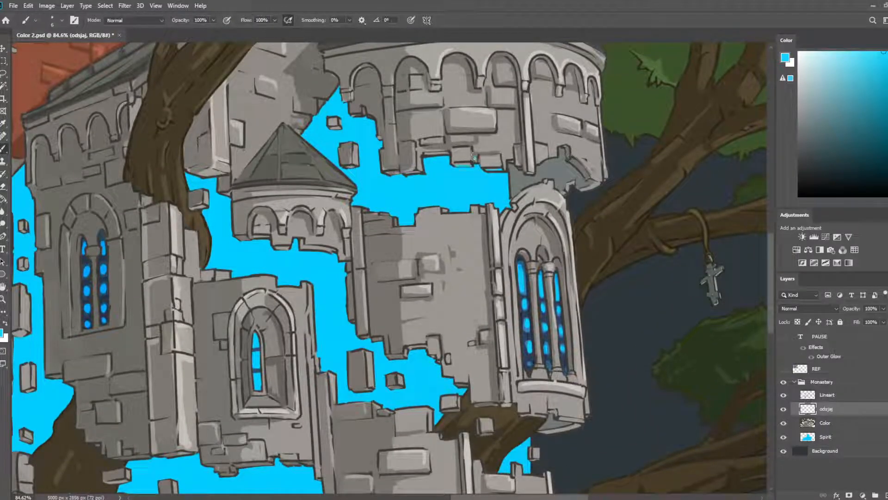
left_click_drag(522, 139, 525, 170)
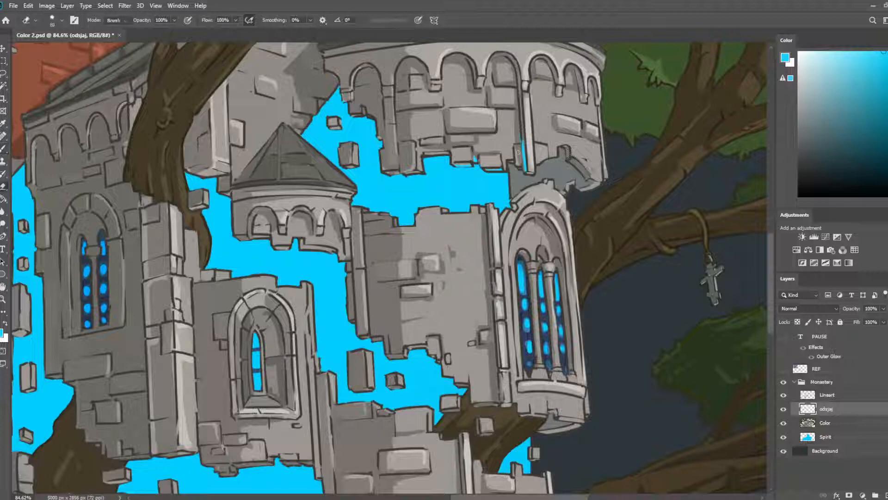
key("b")
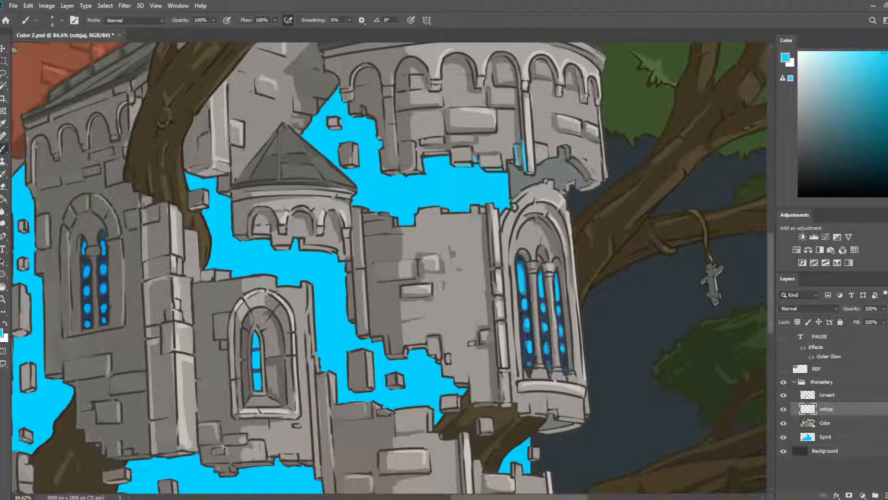
key("e")
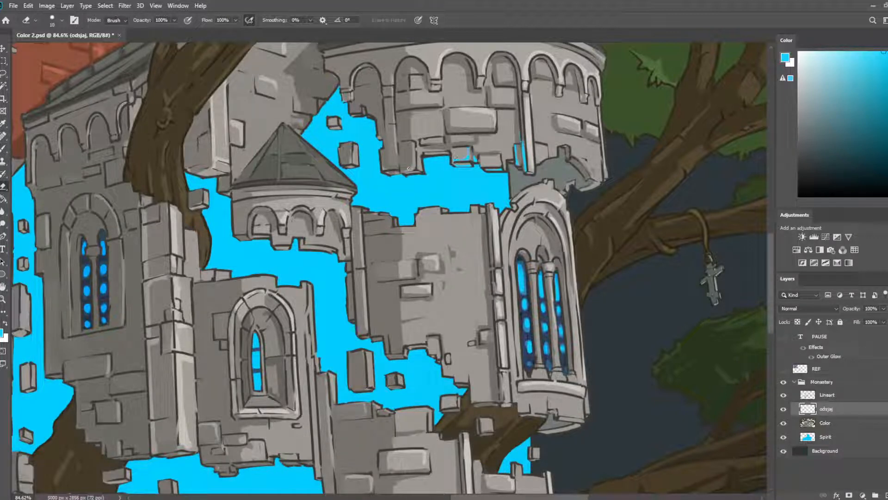
- Paint and trim cyan reflections on the broken bricks and pilaster at the left end of the round tower's lower edge
key("b")
mouse_move(405, 169)
left_mouse_down()
mouse_move(413, 168)
mouse_move(414, 149)
mouse_move(409, 165)
mouse_move(393, 141)
left_mouse_up()
key("e")
key("b")
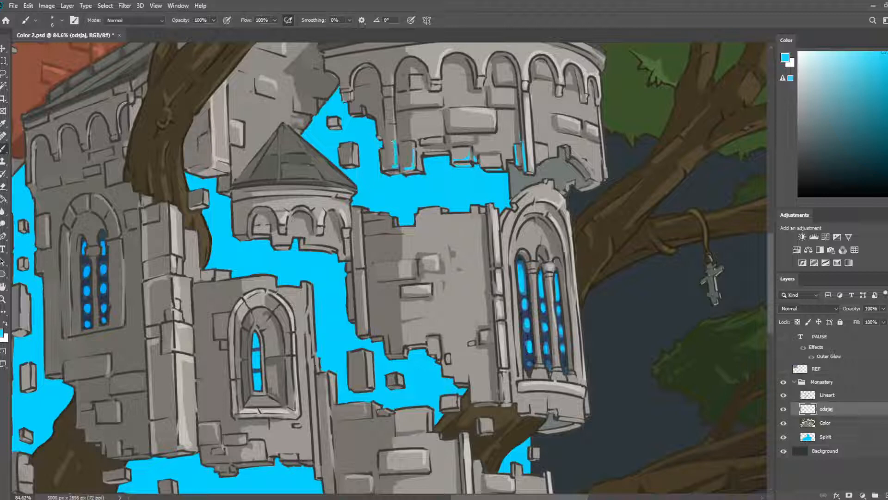
key("e")
key("b")
key("e")
left_click_drag(385, 165, 394, 164)
key("b")
left_click(830, 395)
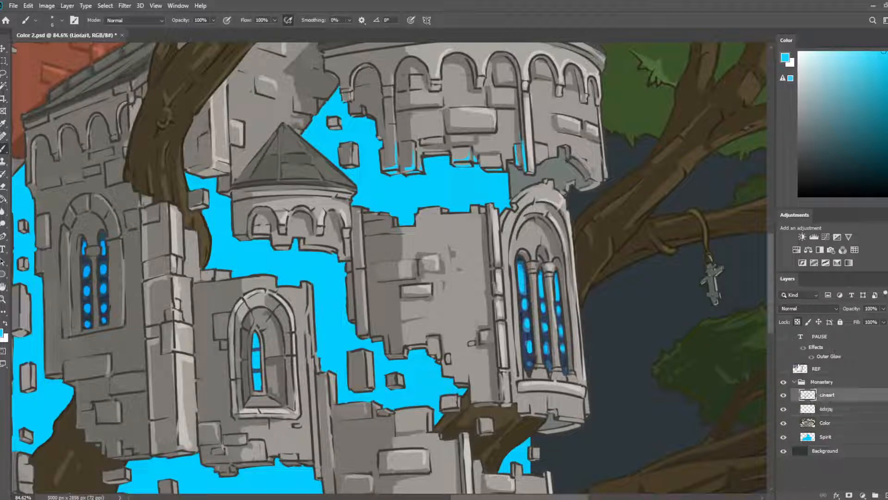
key("e")
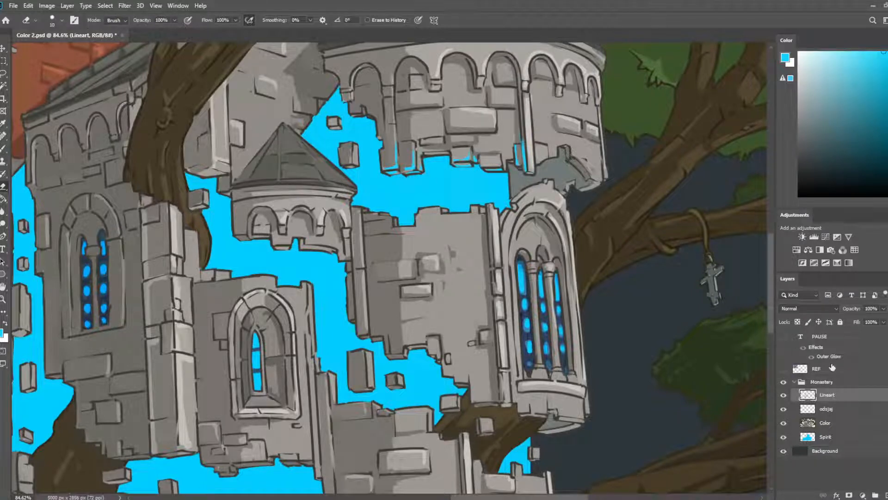
left_click(841, 410)
left_click(822, 425)
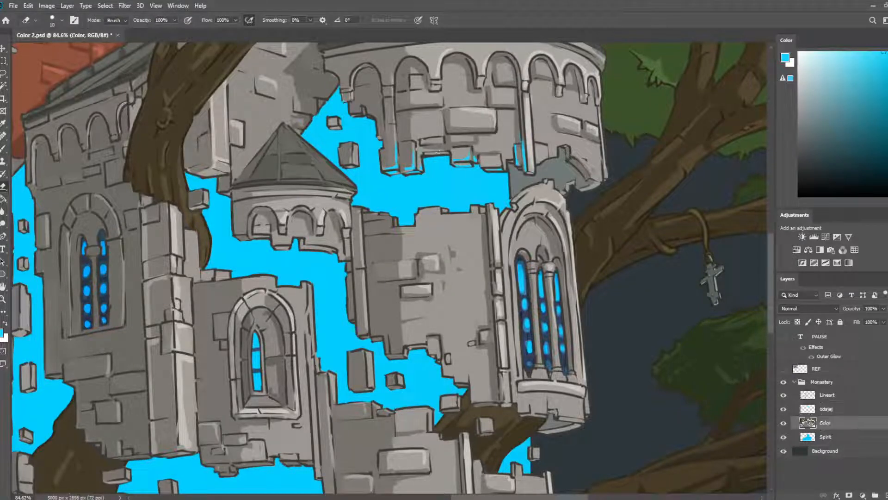
left_click(837, 409)
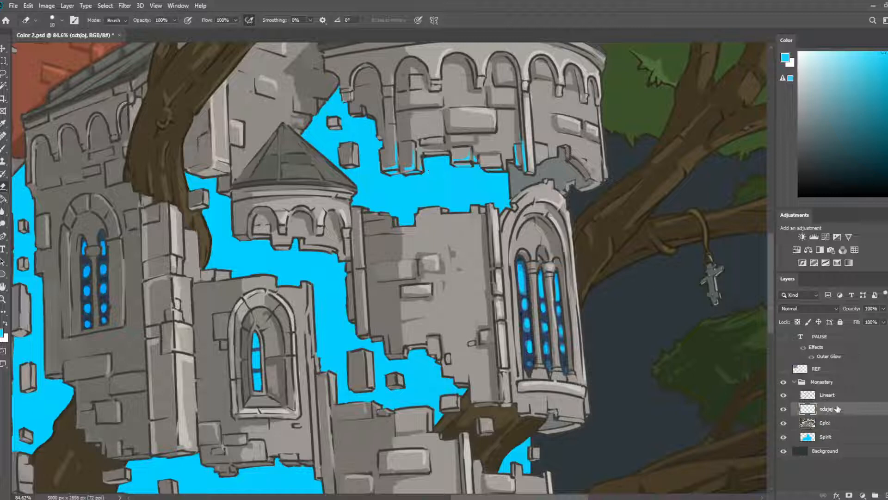
- Paint cyan reflections on the protruding bricks and along the thin column above the round tower's broken edge on the odsjaj layer
key("b")
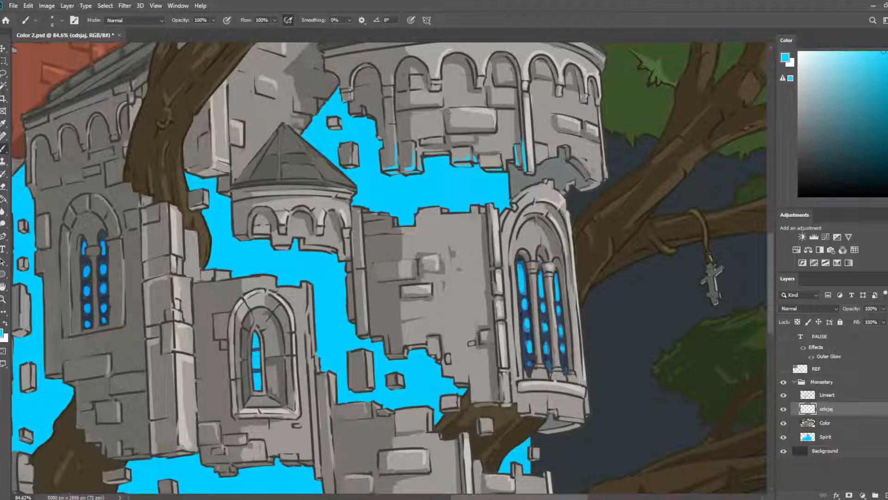
key("e")
key("b")
left_click_drag(441, 138, 424, 139)
key("e")
key("b")
left_click_drag(521, 94, 519, 139)
- Paint cyan reflected light on the edges and cracks of the broken arch fragment above the tall window, trimming it with the Eraser
left_click_drag(560, 187, 574, 179)
key("e")
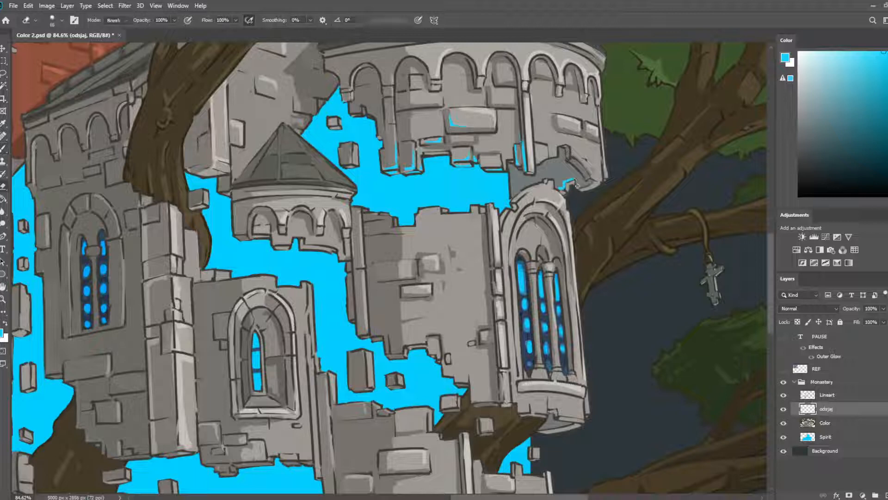
key("b")
key("e")
key("b")
mouse_move(571, 161)
left_mouse_down()
mouse_move(586, 177)
mouse_move(565, 146)
left_mouse_up()
key("e")
key("b")
key("e")
key("b")
key("e")
key("b")
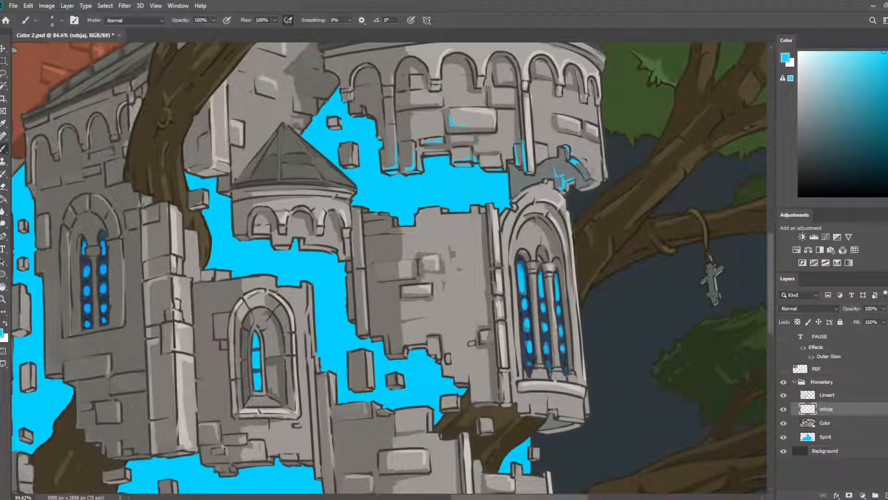
key("e")
key("b")
key("e")
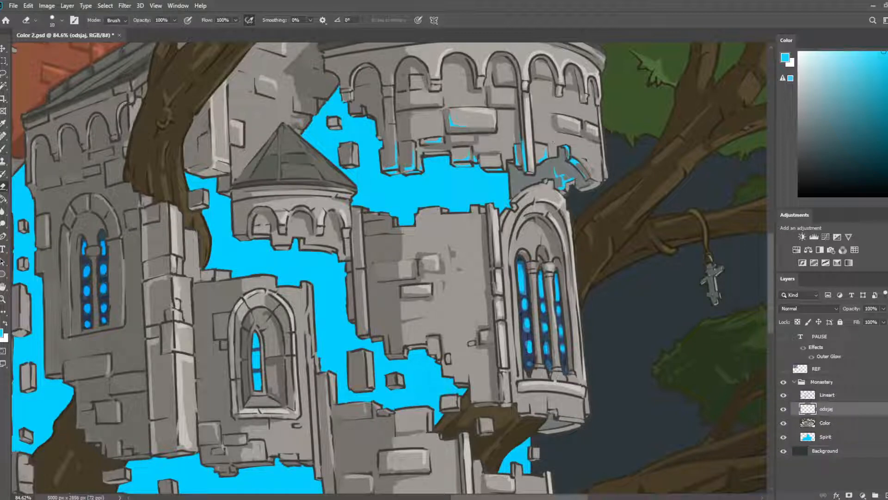
- Paint and trim cyan reflections along the inner arch and outer right frame of the tall three-part window
key("b")
key("e")
left_click_drag(548, 224, 560, 266)
key("b")
scroll(560, 268, "down", 5)
left_click_drag(566, 129, 573, 178)
key("e")
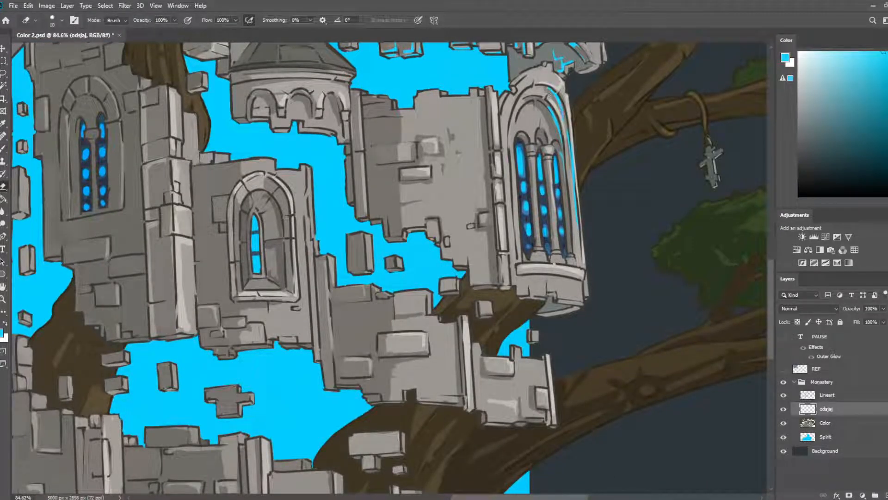
- Paint and trim cyan reflections on the column capitals and small arches inside the tall three-part window
key("b")
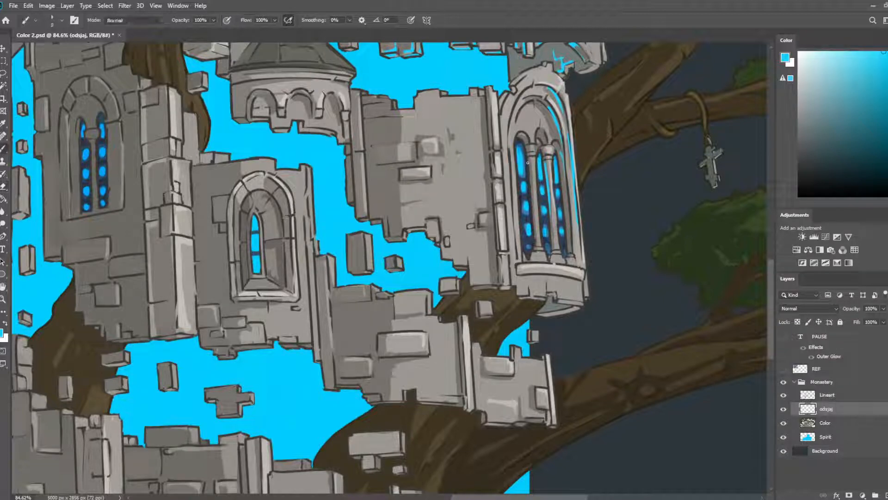
key("e")
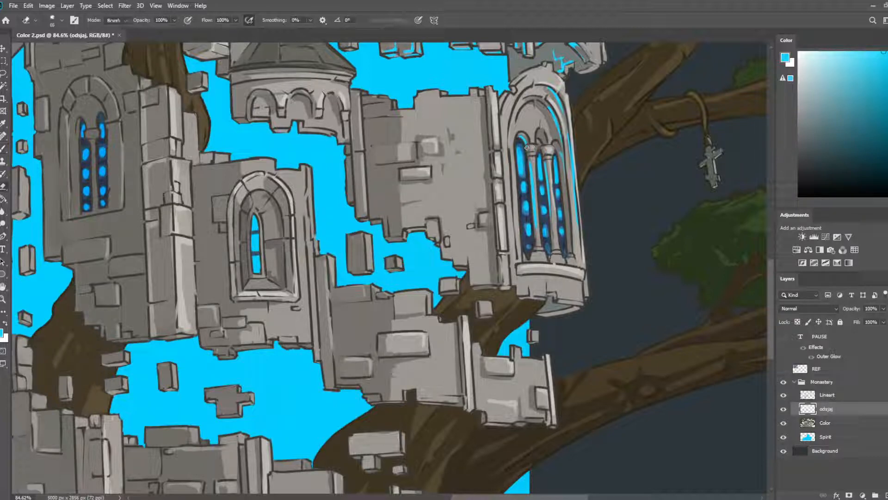
key("b")
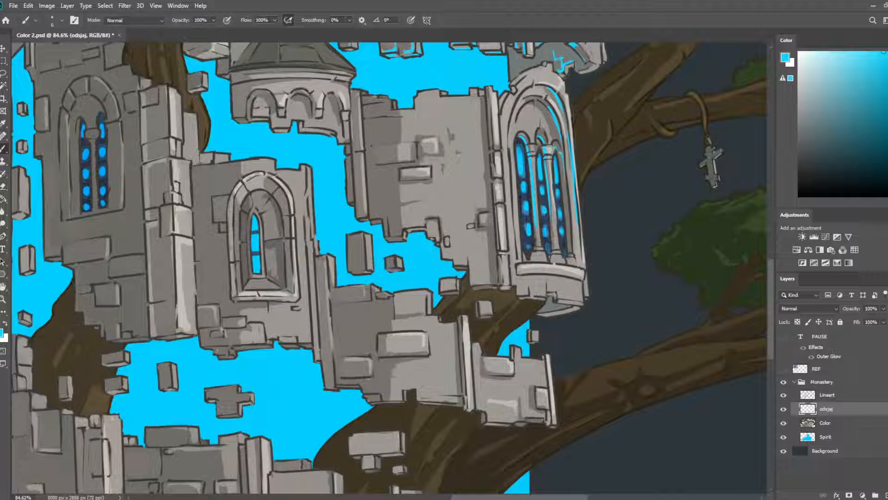
key("e")
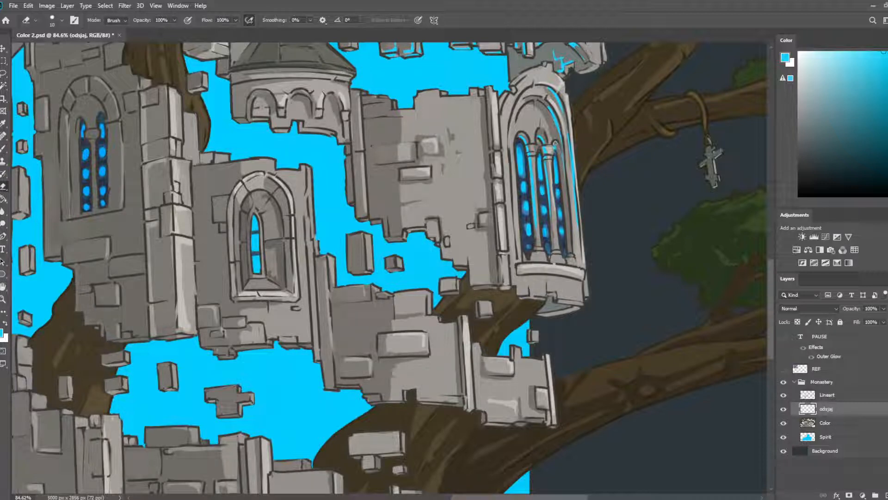
- Paint cyan reflections along the large arch's inner edge and the right inner moulding of the three-part window, trimming them with the Eraser
left_click_drag(535, 101, 552, 120)
key("b")
mouse_move(539, 87)
left_mouse_down()
mouse_move(551, 91)
mouse_move(568, 148)
left_mouse_up()
key("e")
key("b")
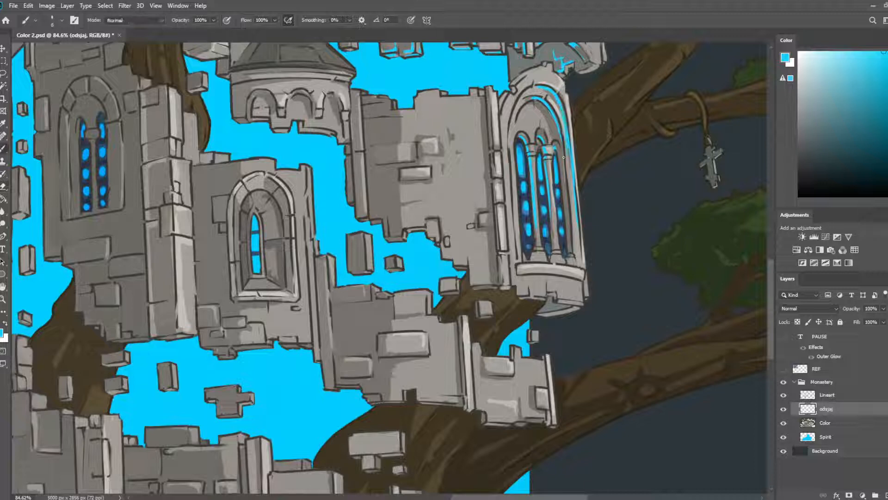
left_click_drag(564, 118, 567, 131)
key("e")
key("b")
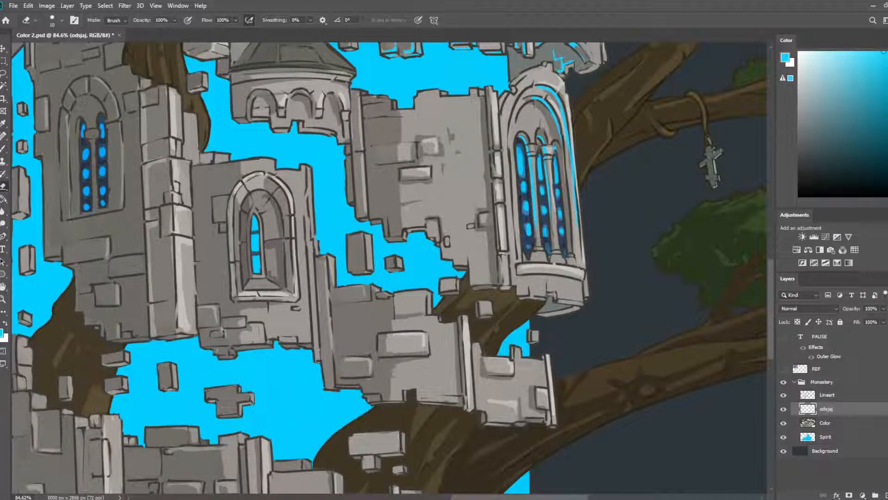
- Paint and trim cyan reflections along the window sill and column bases of the tall three-part window
key("b")
mouse_move(550, 258)
left_mouse_down()
mouse_move(552, 230)
mouse_move(567, 259)
mouse_move(566, 236)
mouse_move(563, 256)
left_mouse_up()
key("e")
key("b")
key("e")
key("b")
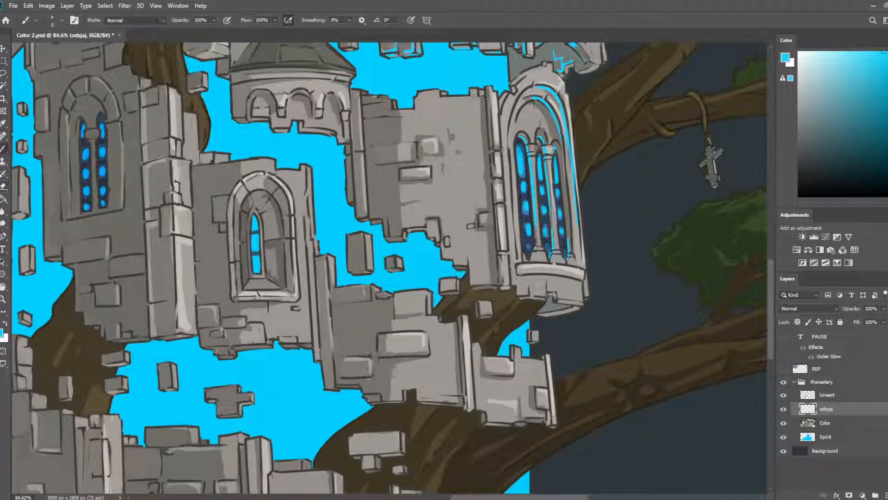
key("e")
- Make the Lineart layer active and save the document
scroll(534, 244, "down", 5)
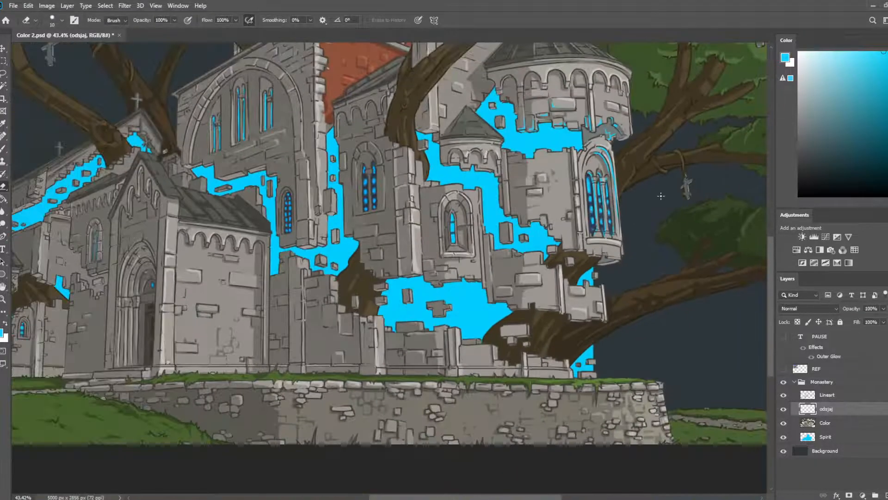
scroll(535, 244, "up", 3)
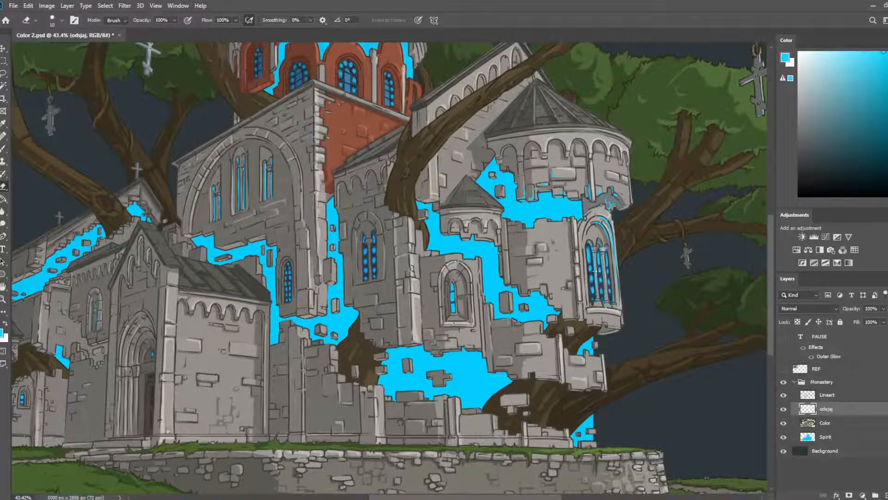
scroll(597, 268, "down", 2)
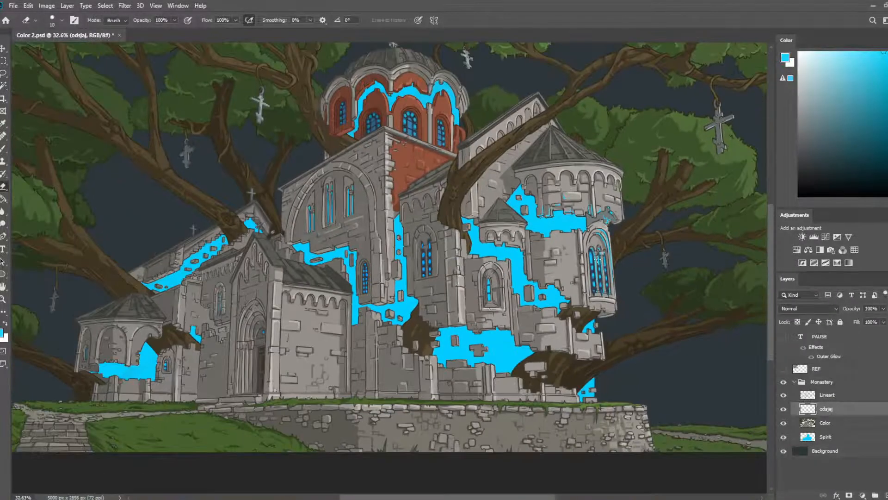
left_click(847, 422)
left_click(848, 393)
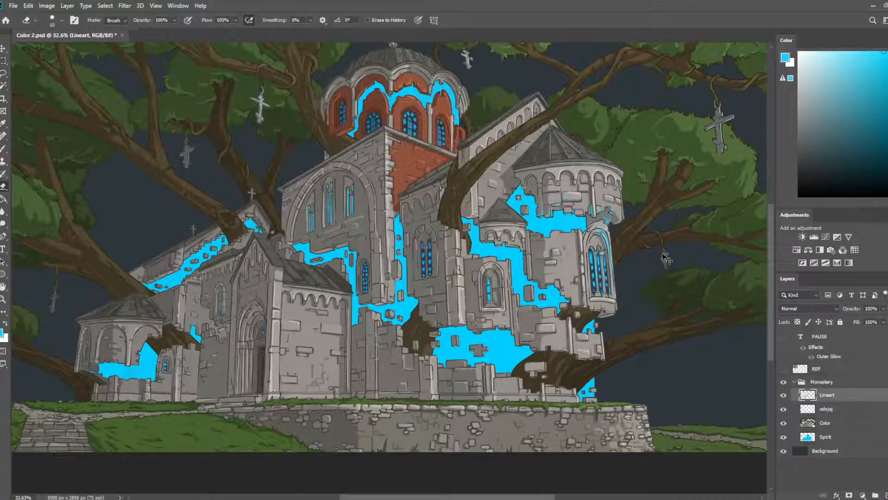
key("ctrl+s")
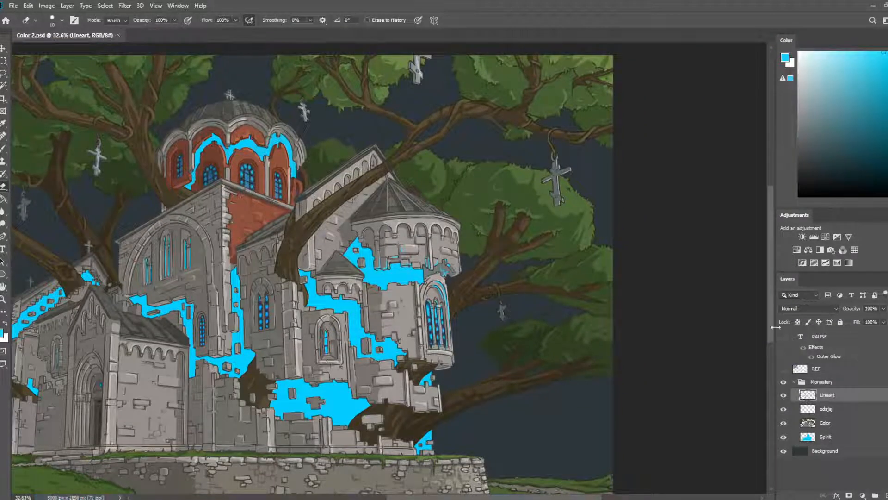
- Compare the illustration with and without the odsjaj layer, leave the layer shown, and save the document
left_click(783, 409)
left_click(783, 409)
left_click(784, 410)
left_click(784, 411)
key("ctrl+s")
- Lock the Lineart layer's transparent pixels and sample a dark green from the foliage beside the tree trunk
left_click(797, 322)
scroll(385, 92, "up", 9)
left_click_drag(266, 99, 671, 235)
left_click_drag(236, 182, 393, 200)
scroll(395, 201, "up", 13)
scroll(455, 202, "down", 3)
key("i")
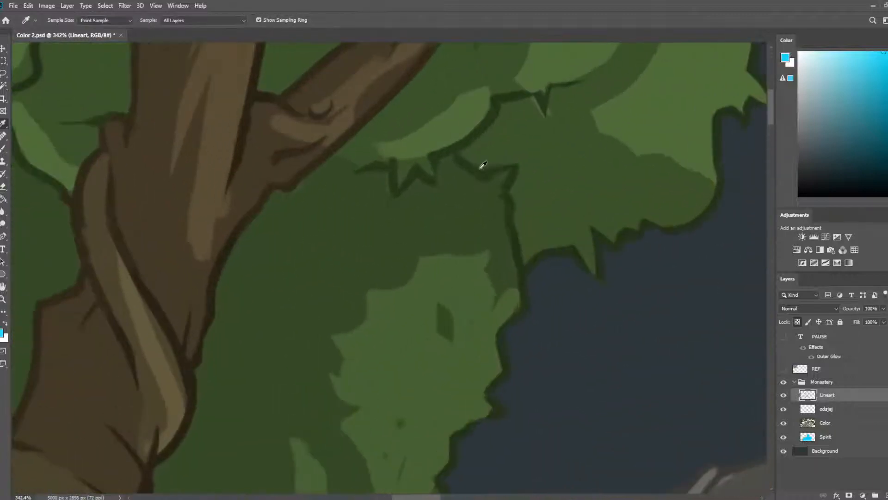
left_click(474, 164)
- Recolour the left outline of the foliage clump above the dome with the sampled dark green on the Lineart layer
scroll(477, 166, "down", 10)
scroll(510, 175, "down", 5)
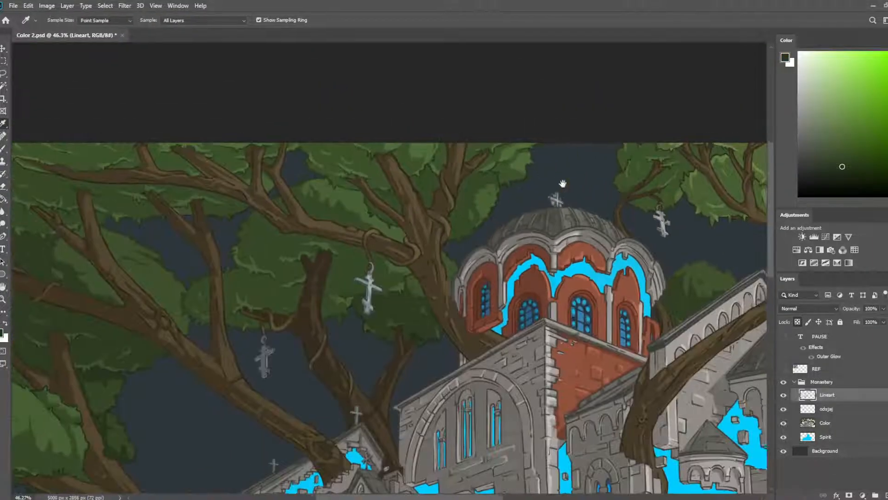
left_click_drag(617, 197, 425, 175)
scroll(483, 132, "up", 13)
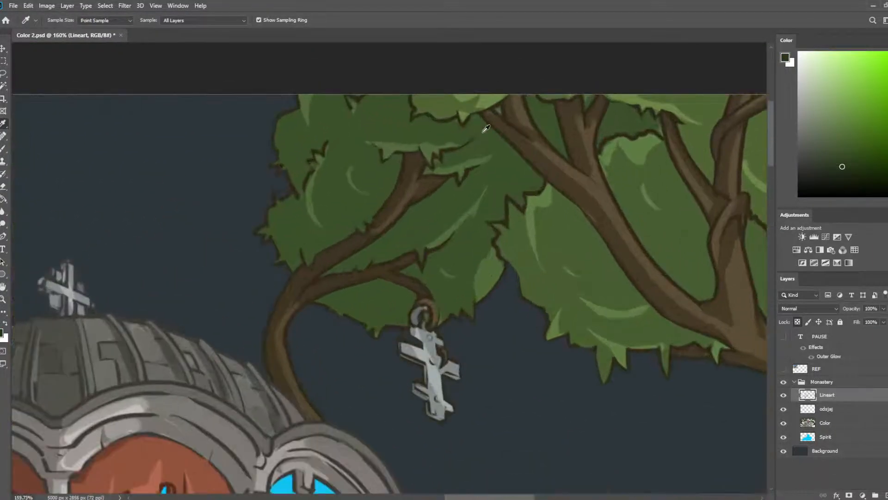
key("b")
key("bracketright")
key("bracketright")
key("bracketright")
key("bracketright")
key("bracketright")
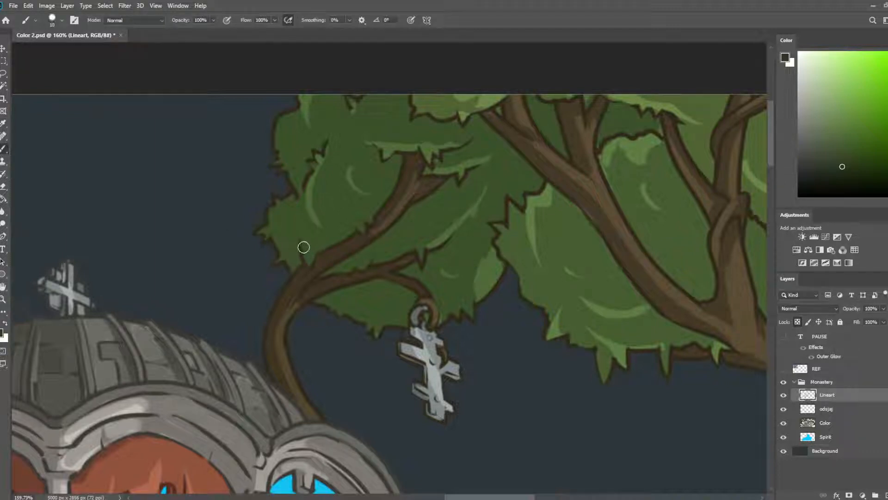
mouse_move(304, 247)
left_mouse_down()
mouse_move(309, 265)
mouse_move(308, 249)
mouse_move(286, 270)
left_mouse_up()
- Recolour the lower outline of the foliage clump above the dome in dark green with a larger brush
key("bracketright")
key("bracketright")
key("bracketright")
key("bracketright")
key("bracketright")
key("bracketright")
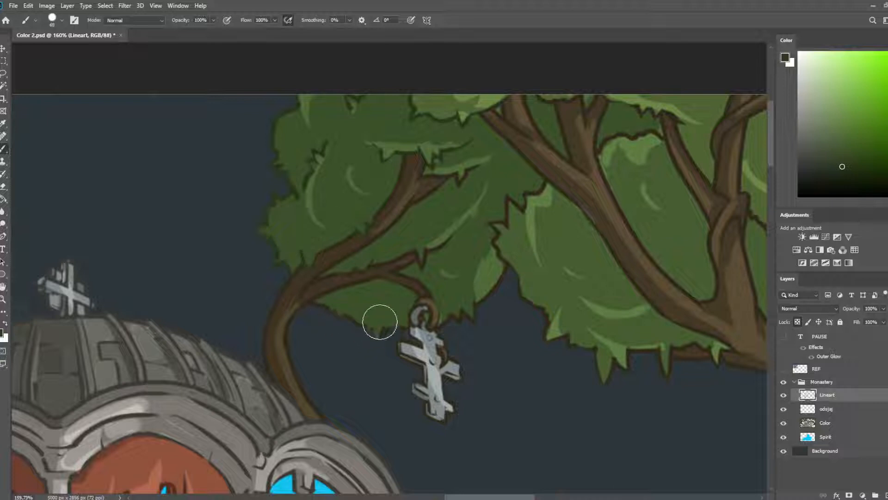
- Recolour the foliage outlines around the small hanging cross's ring and the neighbouring leaf edges in dark green with a finer brush
key("bracketleft")
key("bracketleft")
key("bracketleft")
key("bracketleft")
key("bracketleft")
key("bracketleft")
key("bracketleft")
key("bracketleft")
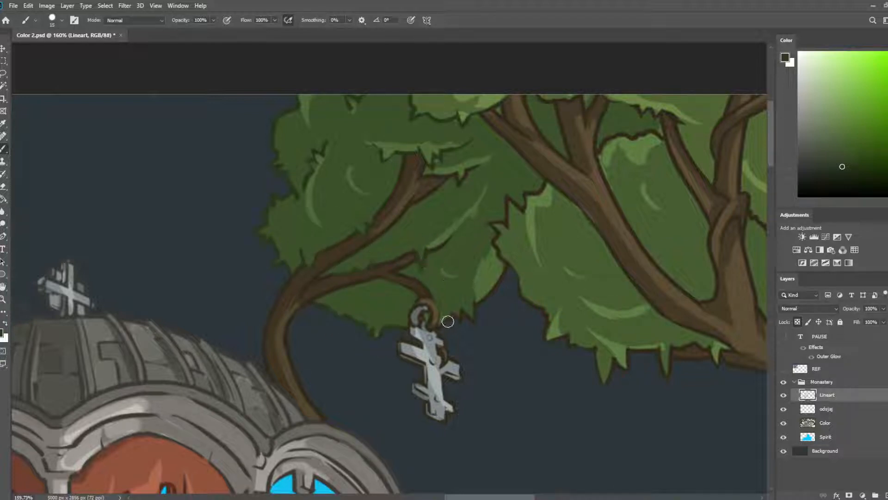
key("bracketright")
key("bracketright")
scroll(471, 245, "down", 5)
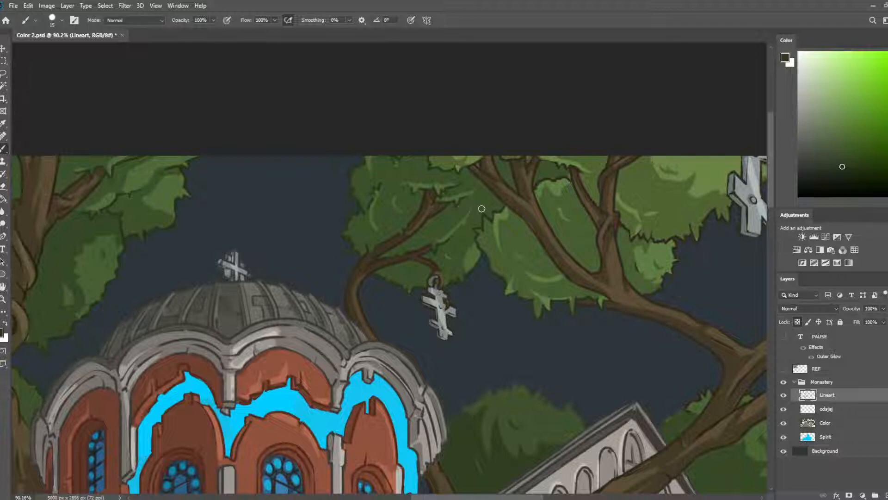
- Recolour the outlines of the olive foliage between the upper branches and the large hanging cross with a darker green based on it
left_click_drag(587, 215, 455, 202)
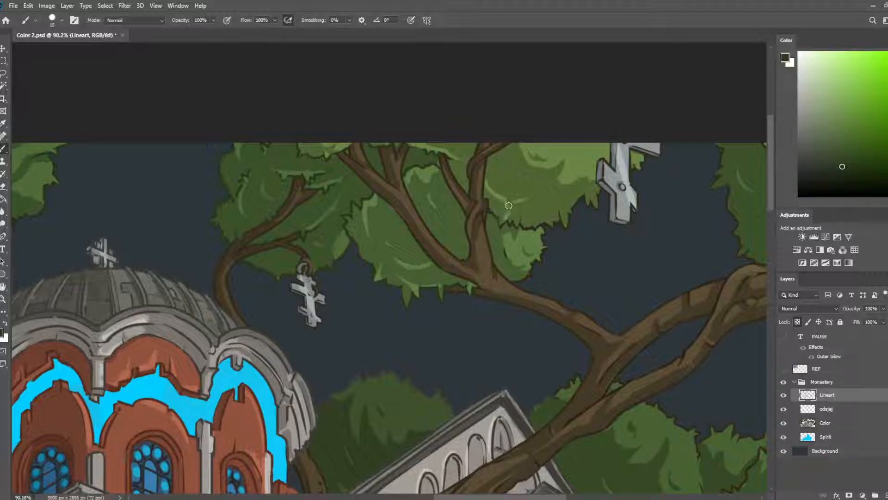
key("i")
left_click(558, 197)
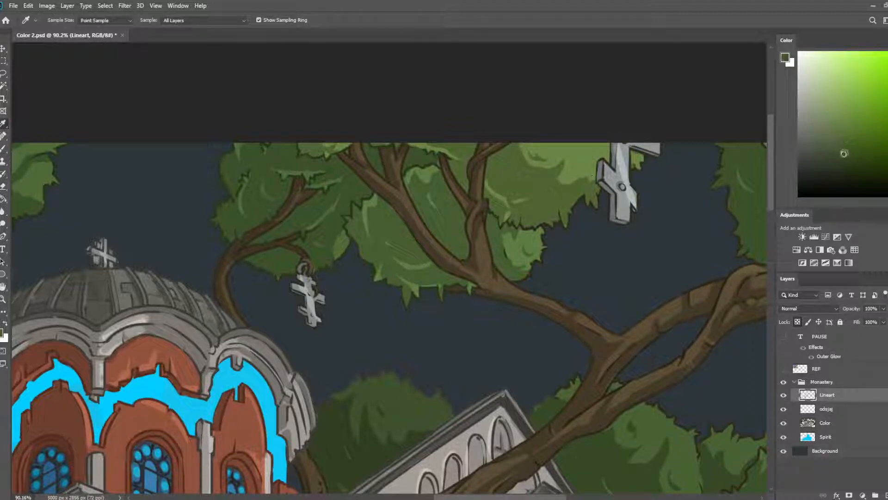
key("b")
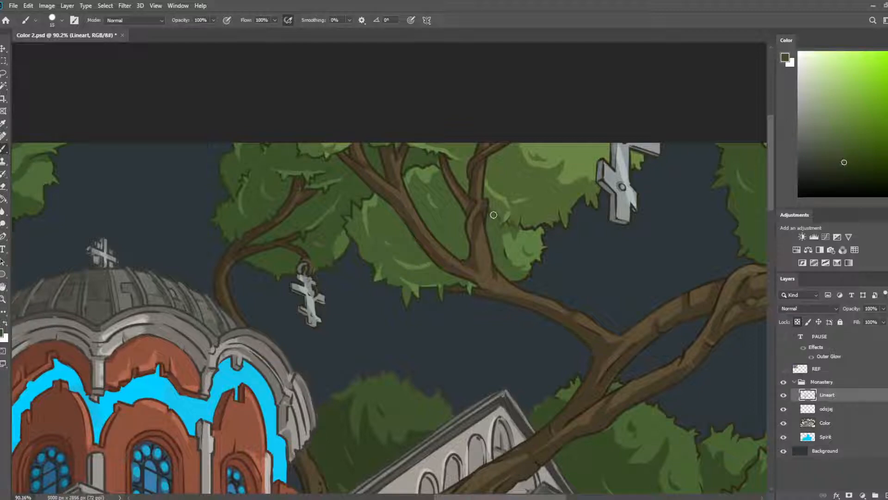
key("bracketright")
key("bracketright")
key("bracketright")
key("bracketright")
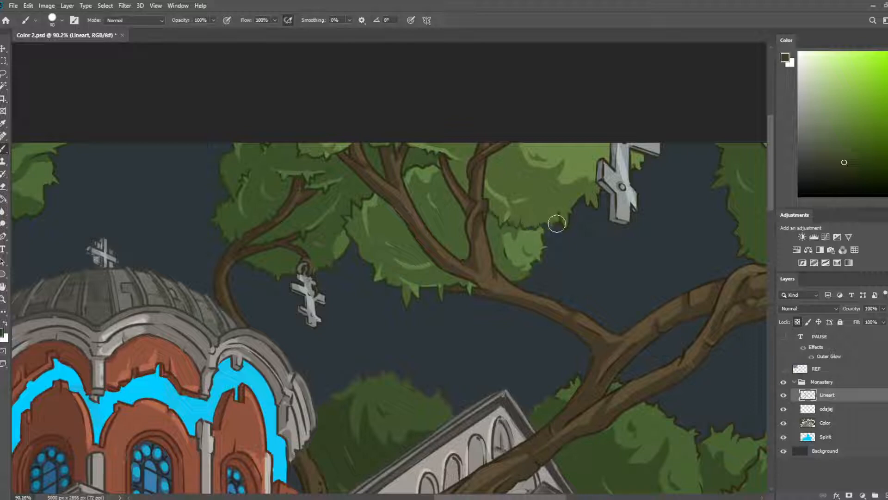
- Recolour the left and lower outlines of the foliage clump to the right of the large hanging cross with a brush enlarged to 60
key("bracketright")
key("bracketright")
key("bracketright")
left_click_drag(740, 225, 595, 155)
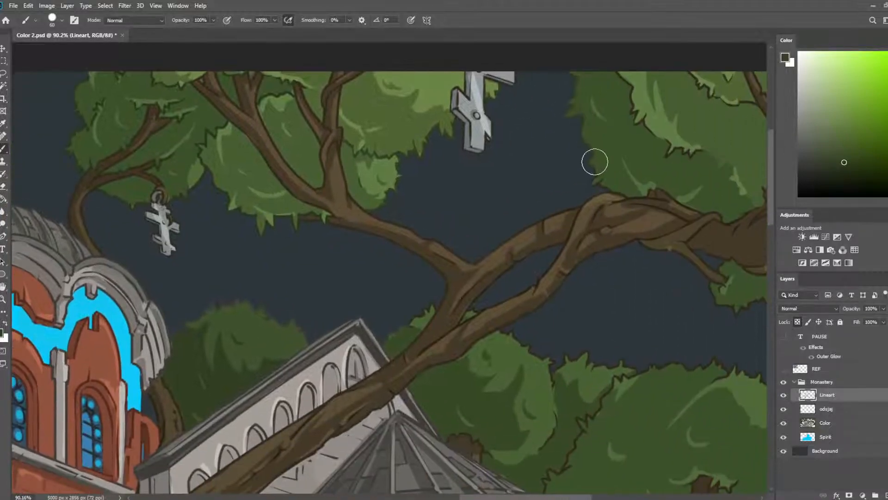
scroll(602, 162, "up", 2)
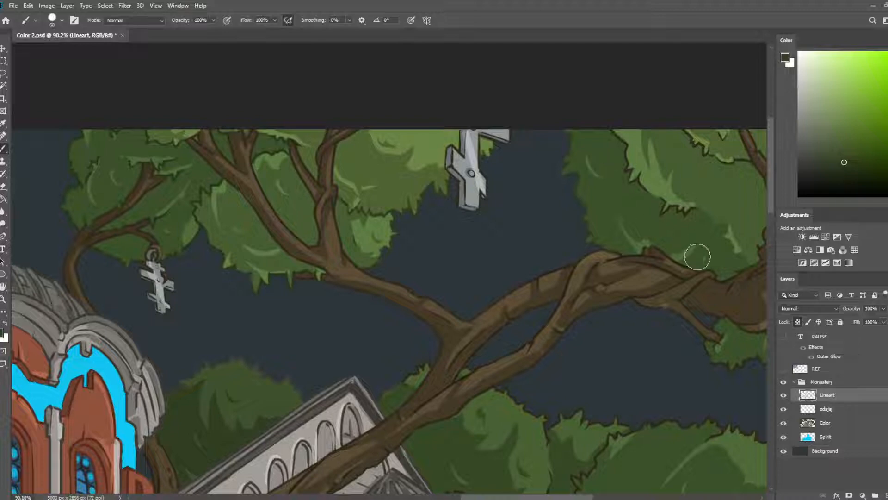
- On the Color layer, paint and trim leaf tips along the foliage edges near the large hanging cross using greens sampled from the canvas
left_click(825, 422)
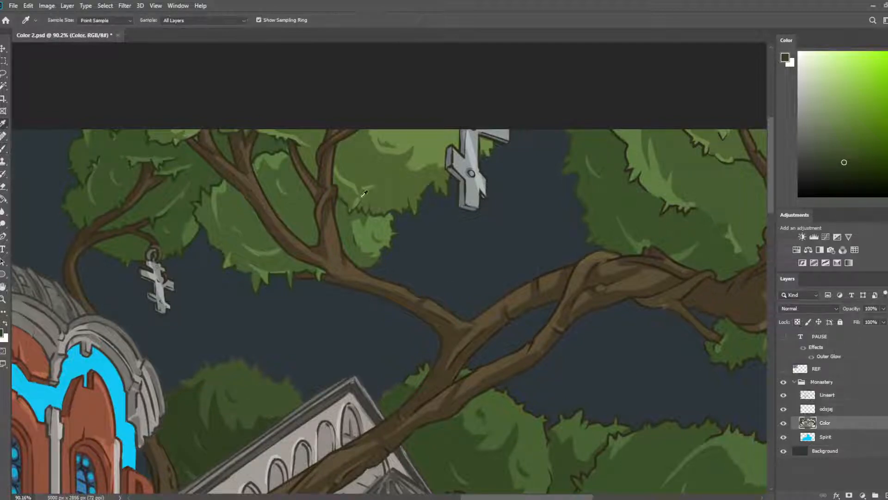
left_click(393, 175, "alt")
key("bracketleft")
key("bracketleft")
key("bracketleft")
key("bracketleft")
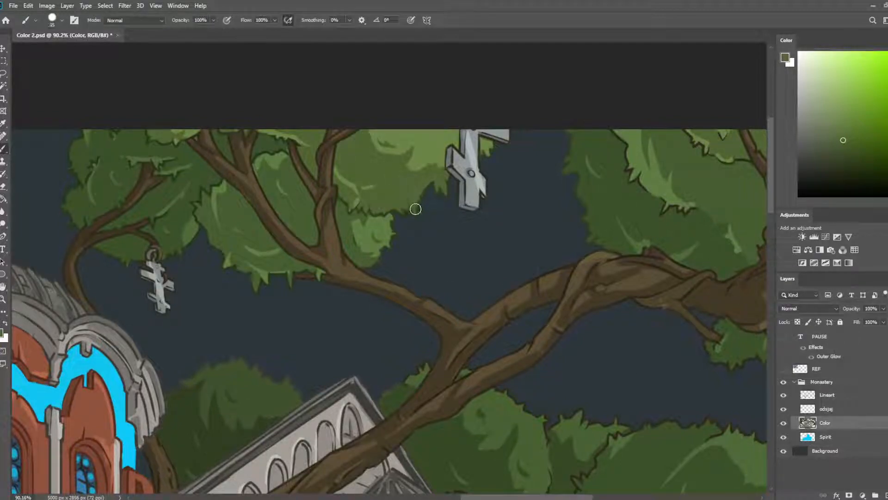
key("e")
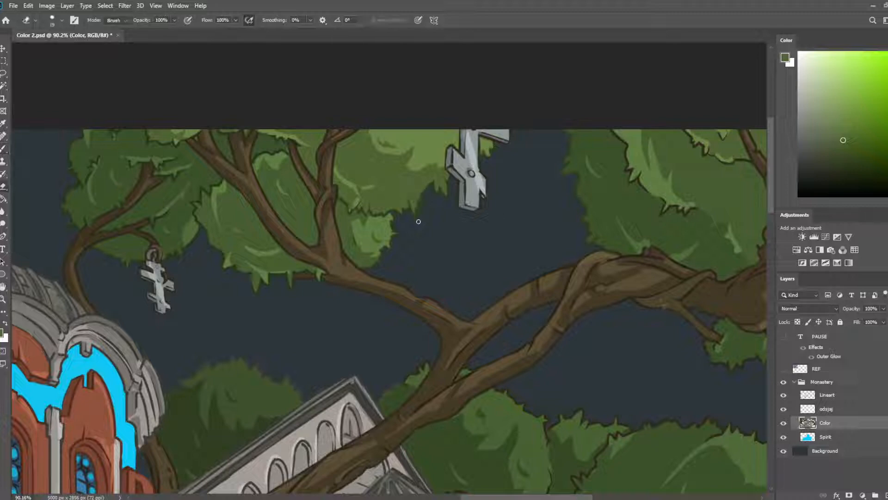
key("b")
left_click(592, 239, "alt")
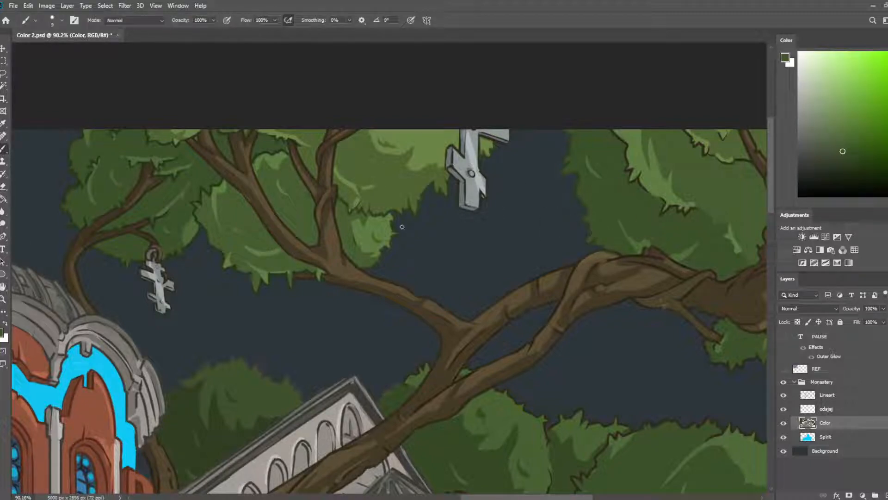
left_click_drag(644, 309, 586, 270)
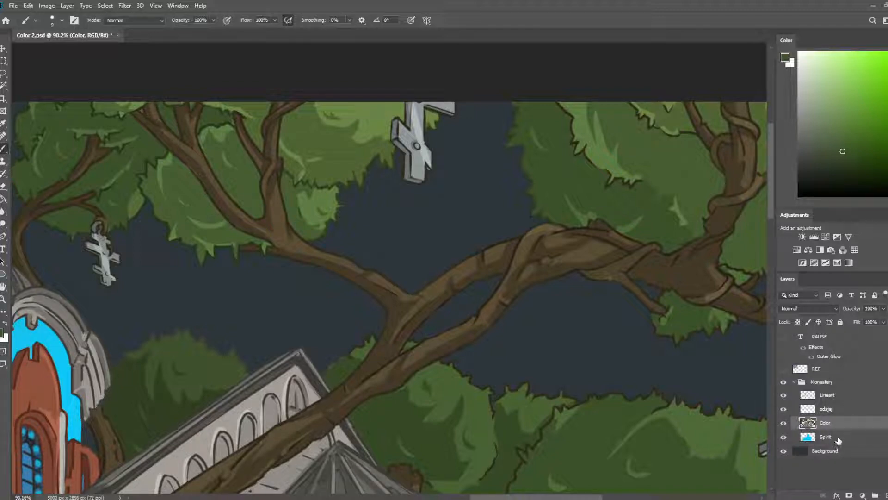
- On the Lineart layer, recolour the inner leaf outlines of the foliage right of the large cross with a sampled dark green and enlarged brush
left_click(841, 410)
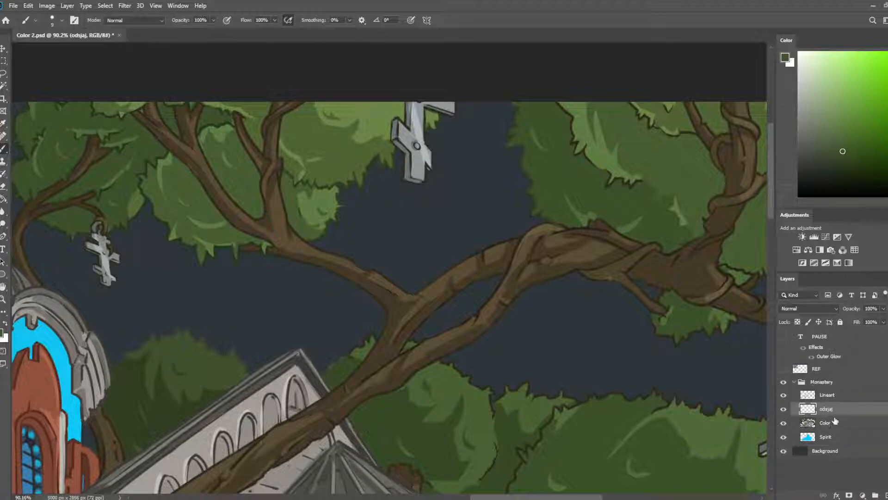
left_click(837, 395)
key("i")
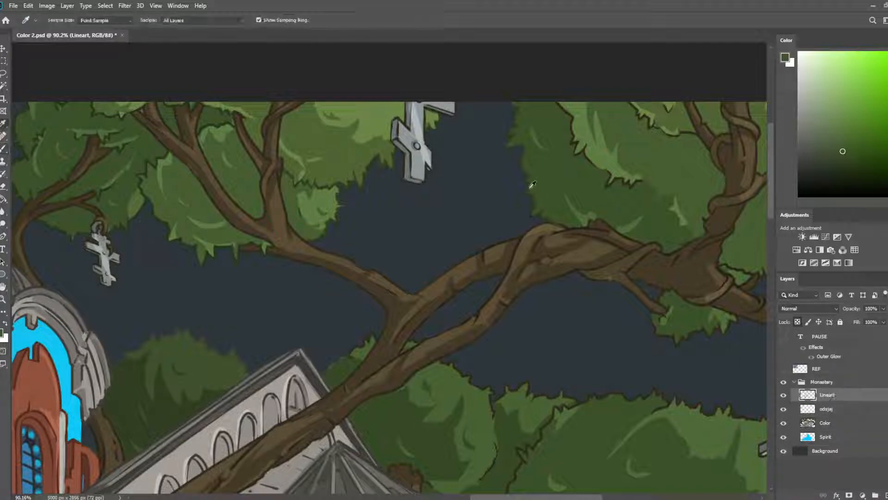
left_click(529, 189)
key("b")
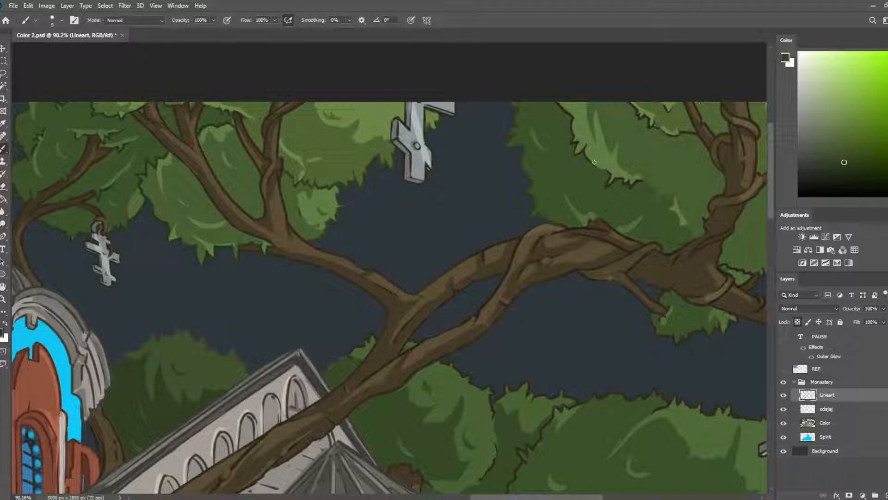
key("bracketright")
key("bracketright")
key("bracketright")
key("bracketright")
key("bracketright")
key("bracketright")
key("bracketright")
key("bracketright")
key("bracketright")
mouse_move(563, 112)
left_mouse_down()
mouse_move(604, 170)
mouse_move(624, 173)
left_mouse_up()
- On the Lineart layer, recolour the leaf outlines of the upper-right foliage and the small clump under the thick branch in dark green, and save
left_click(828, 409)
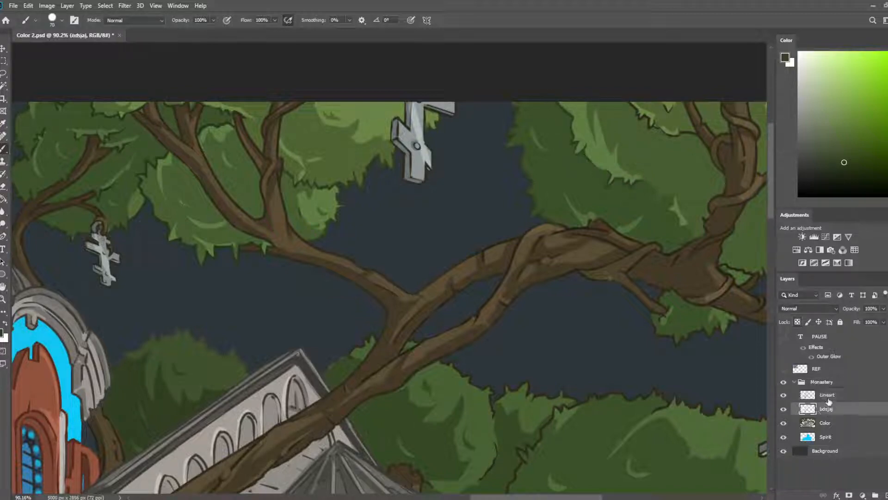
left_click(823, 423)
key("e")
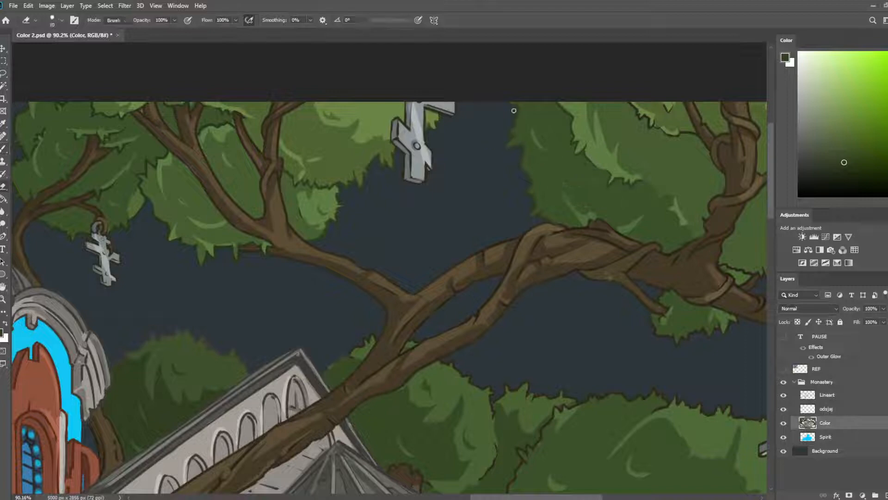
left_click(843, 397)
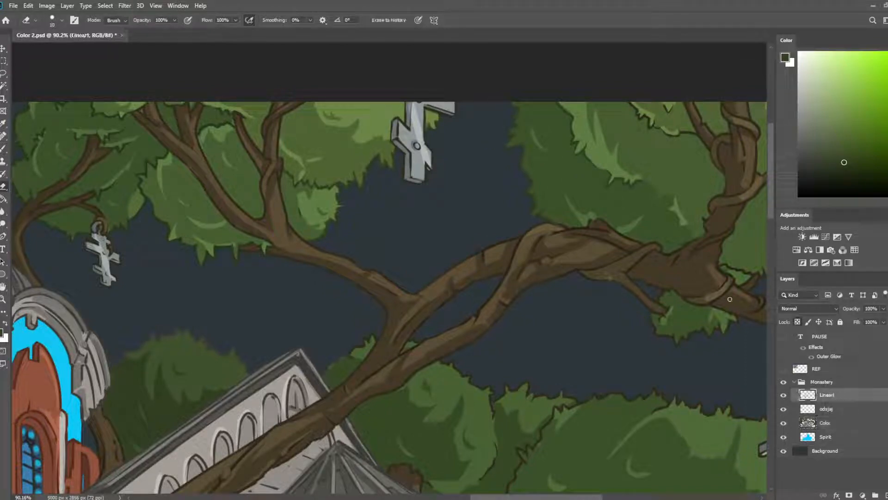
key("b")
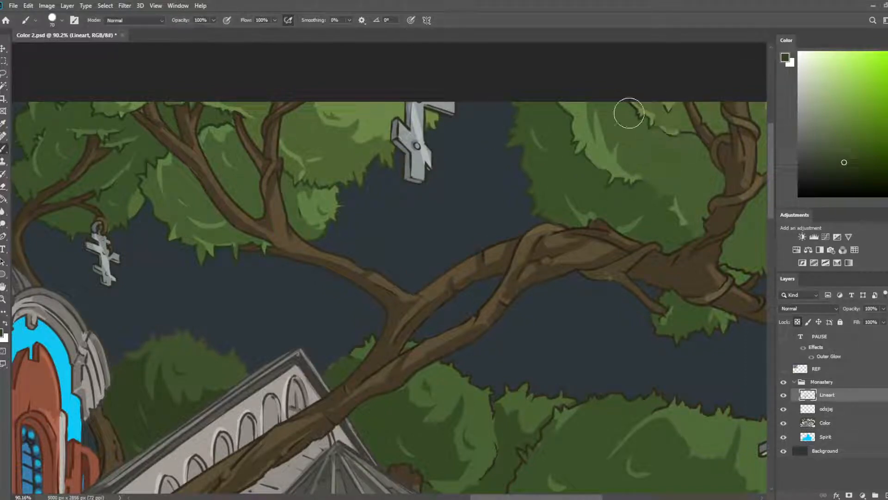
left_click_drag(622, 149, 412, 150)
left_click_drag(730, 123, 565, 157)
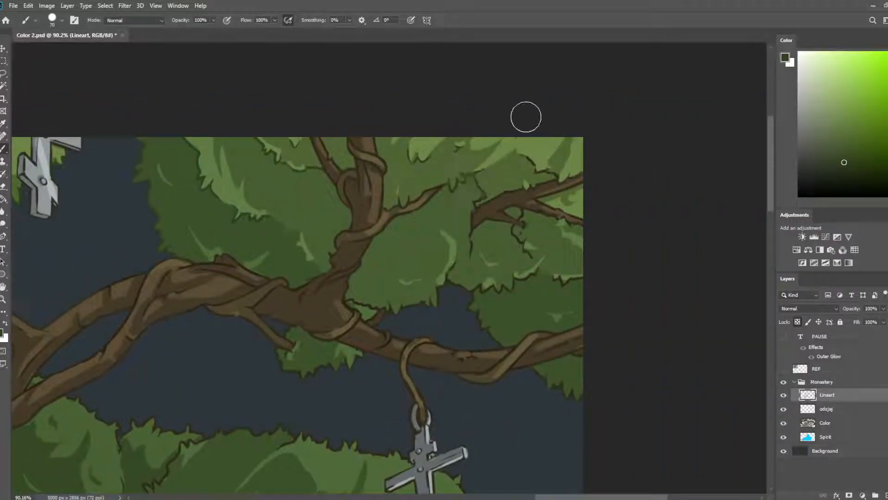
key("p")
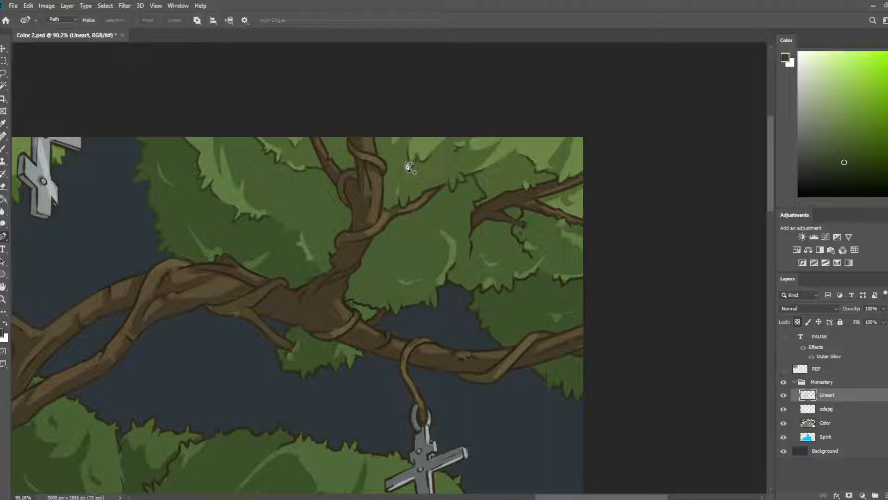
key("b")
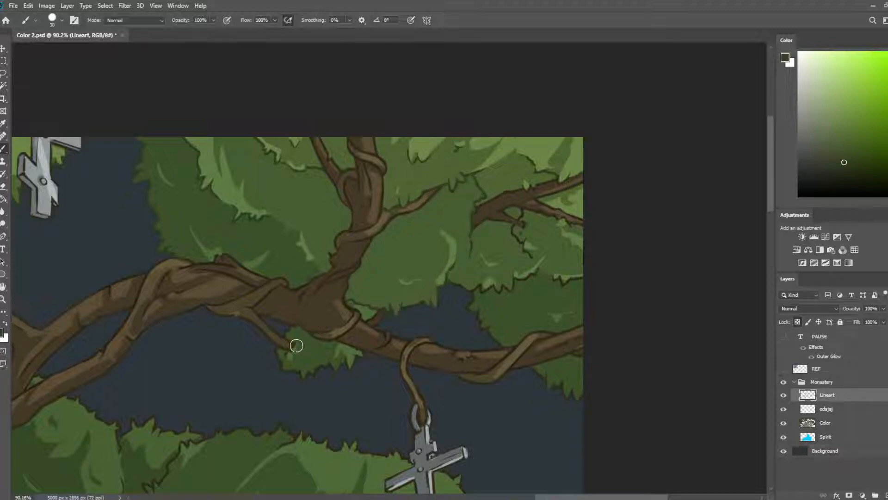
key("[")
mouse_move(298, 331)
left_mouse_down()
mouse_move(275, 353)
mouse_move(304, 367)
mouse_move(299, 347)
left_mouse_up()
key("]")
key("ctrl+s")
- Recolour the outlines of the foliage above and below the branch at the canvas's right edge in dark green and save the document
mouse_move(478, 289)
left_mouse_down()
mouse_move(529, 269)
mouse_move(513, 228)
left_mouse_up()
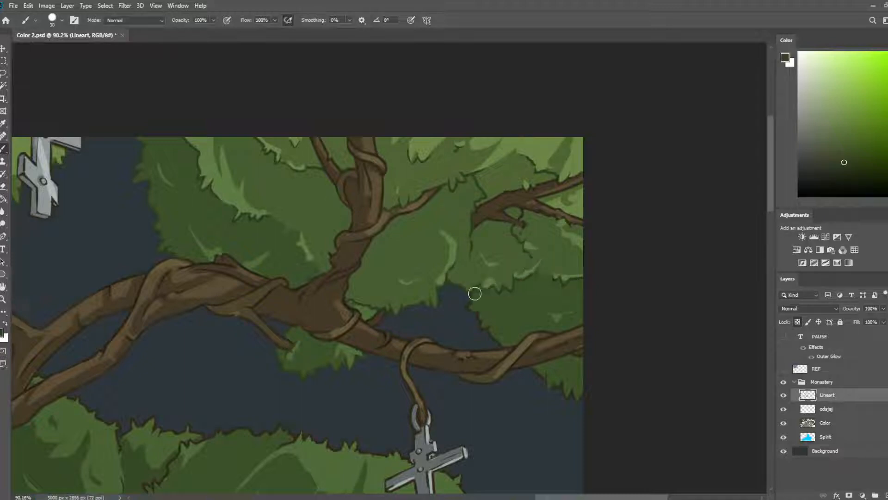
left_click_drag(474, 294, 499, 340)
mouse_move(540, 371)
left_mouse_down()
mouse_move(575, 381)
mouse_move(588, 404)
left_mouse_up()
scroll(644, 179, "down", 6)
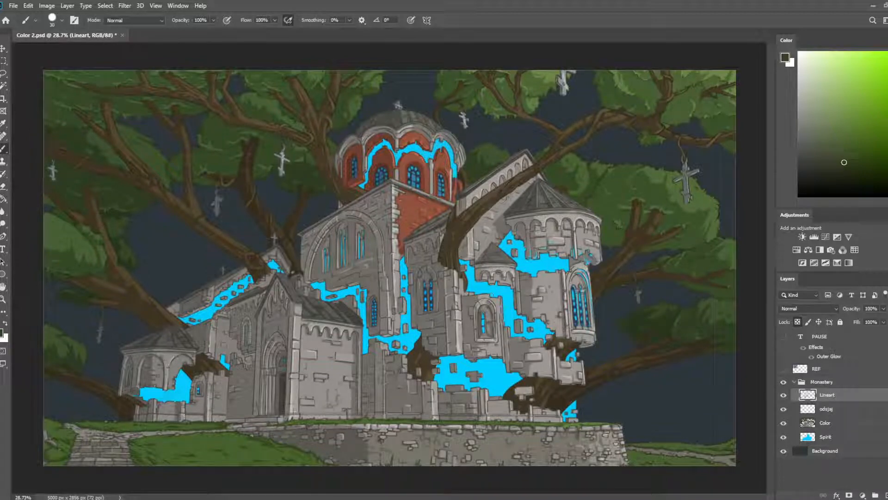
key("ctrl+s")
- Review the whole monastery illustration, checking the stonework, cyan areas and upper-right foliage line art
scroll(527, 305, "up", 1)
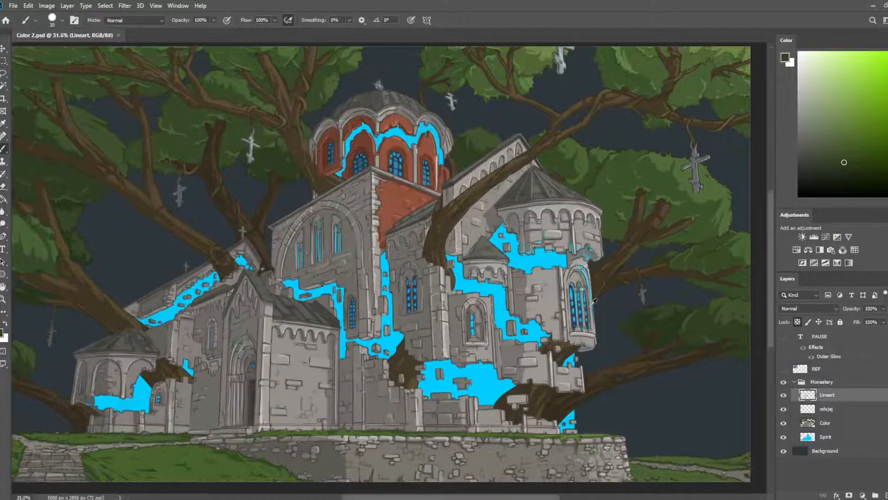
scroll(585, 304, "down", 2)
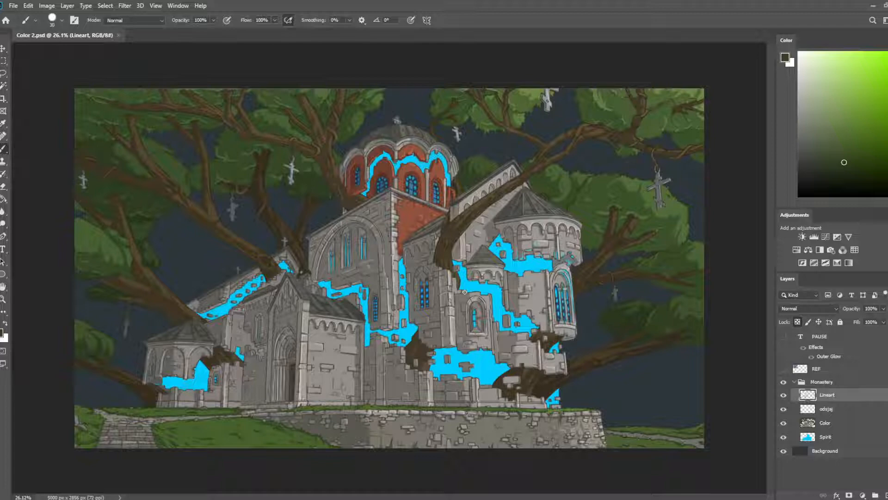
scroll(499, 214, "up", 3)
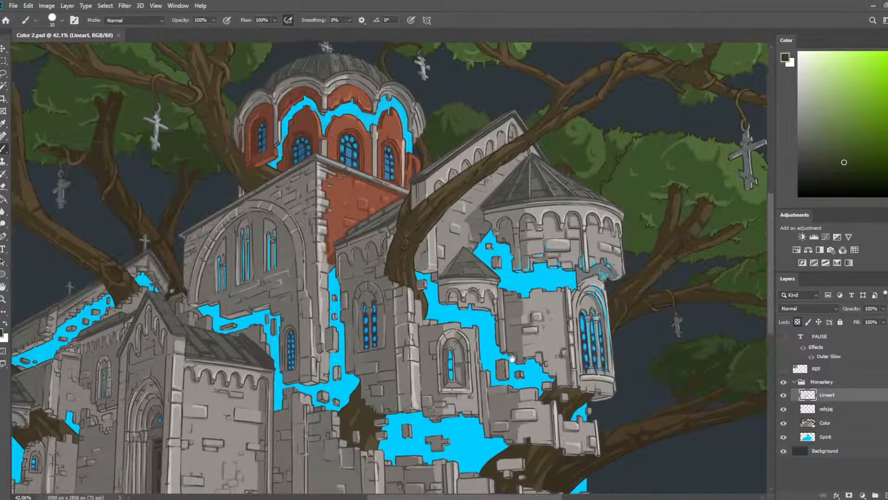
left_click_drag(494, 373, 578, 341)
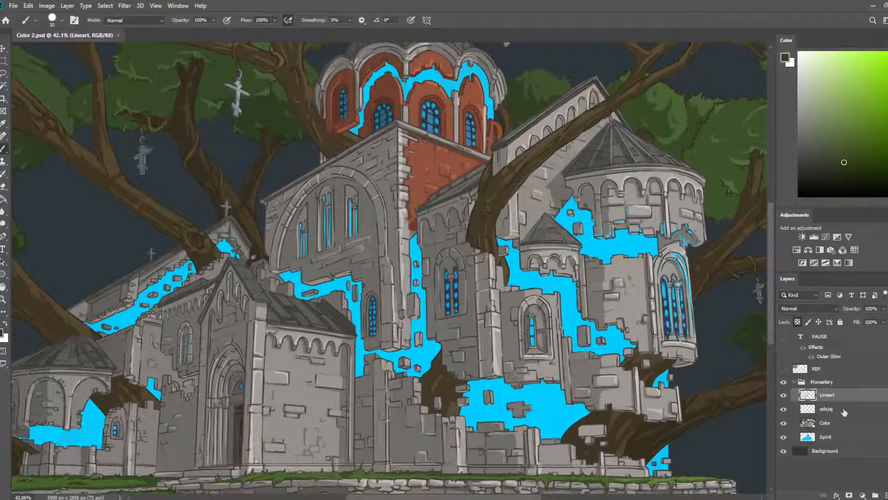
left_click_drag(673, 354, 374, 439)
scroll(617, 271, "up", 4)
left_click_drag(557, 220, 552, 362)
scroll(575, 265, "up", 1)
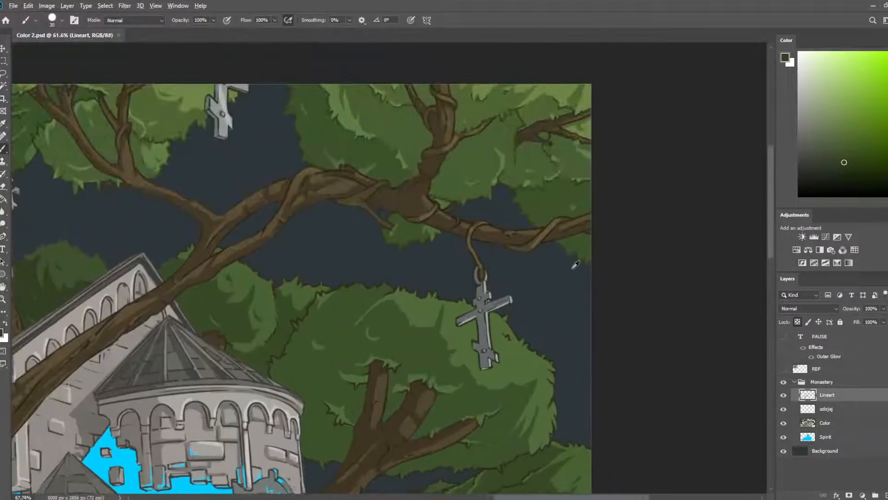
- Recolour the leaf outlines around the thin twigs near the canvas's upper-right corner in dark green, using a reduced brush for the finest twig
scroll(576, 265, "up", 3)
key("i")
left_click(551, 234)
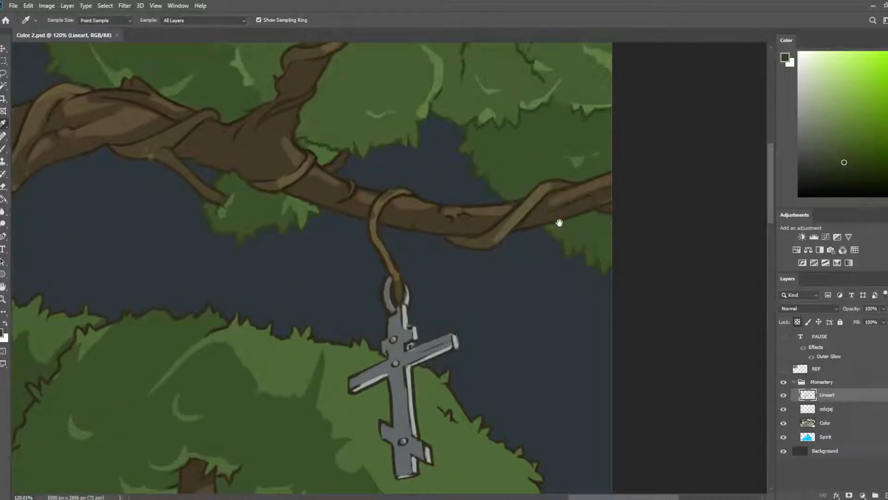
left_click_drag(559, 222, 500, 418)
key("b")
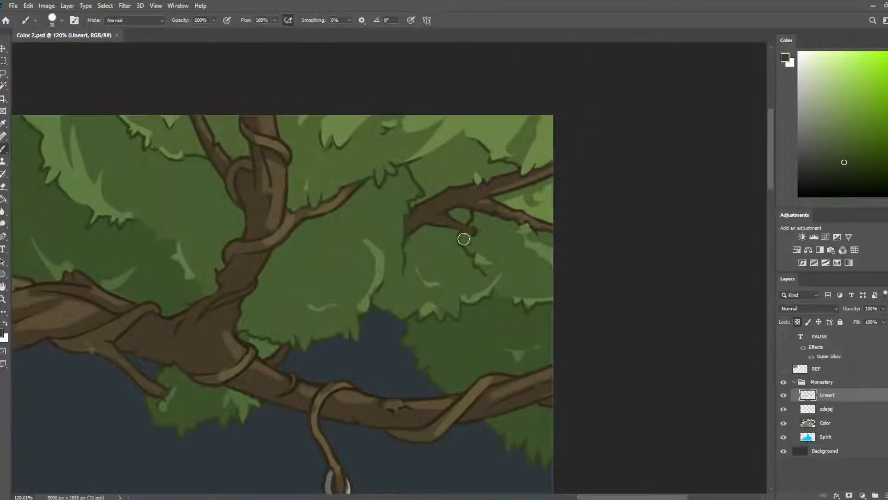
key("bracketleft")
key("bracketleft")
key("bracketleft")
mouse_move(463, 240)
left_mouse_down()
mouse_move(470, 213)
mouse_move(475, 241)
left_mouse_up()
key("bracketright")
key("bracketright")
left_click_drag(422, 188, 410, 202)
- Recolour the top outlines of the large foliage mass behind the round tower in dark green with a brush enlarged to 40
key("bracketright")
key("bracketright")
key("bracketright")
left_click_drag(329, 310, 486, 122)
left_click_drag(423, 266, 543, 132)
mouse_move(206, 334)
left_mouse_down()
mouse_move(209, 353)
mouse_move(258, 298)
mouse_move(262, 254)
mouse_move(300, 200)
left_mouse_up()
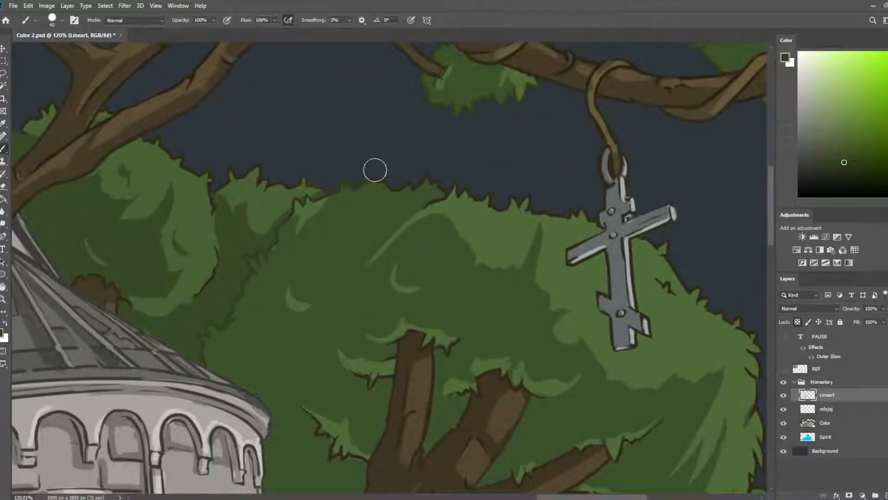
left_click_drag(372, 188, 449, 222)
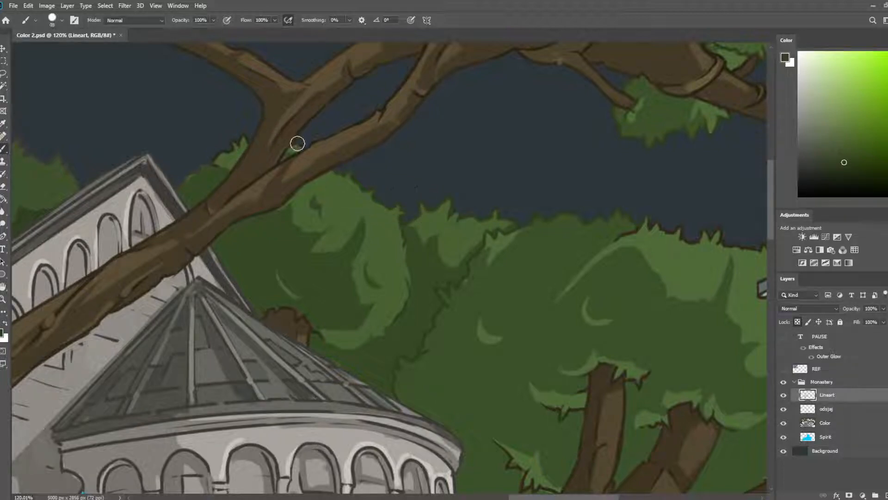
- Recolour the outlines of the foliage beside the roof gable and between the gable and the red dome in dark green with a size 35 brush
key("bracketright")
key("bracketright")
left_click_drag(240, 142, 186, 183)
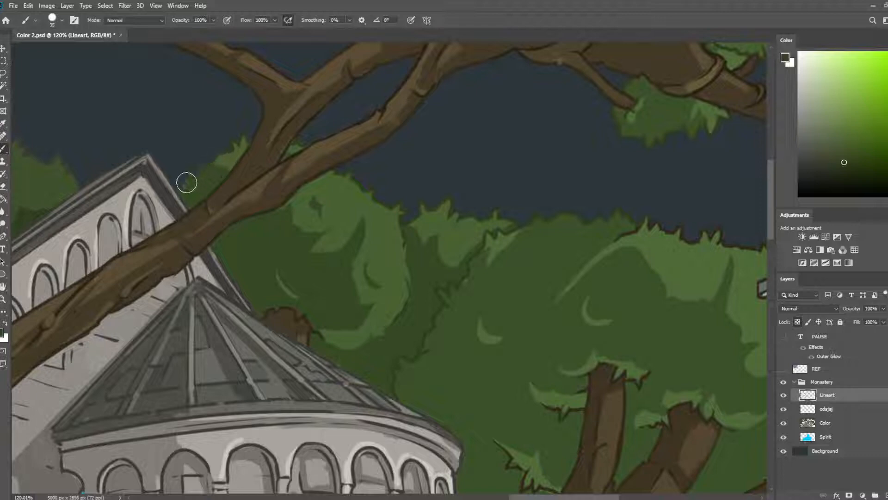
left_click_drag(98, 147, 363, 172)
left_click_drag(137, 124, 404, 117)
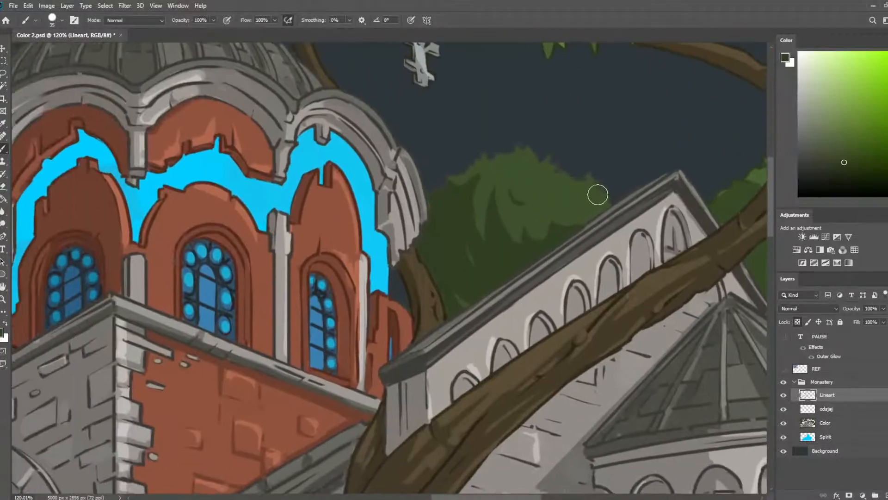
mouse_move(597, 194)
left_mouse_down()
mouse_move(567, 169)
mouse_move(523, 161)
mouse_move(460, 171)
mouse_move(438, 195)
left_mouse_up()
- Recolour the foliage outlines around the two hanging crosses left of the dome with darker greens sampled from the canvas
left_click_drag(477, 137, 456, 323)
left_click_drag(483, 121, 471, 214)
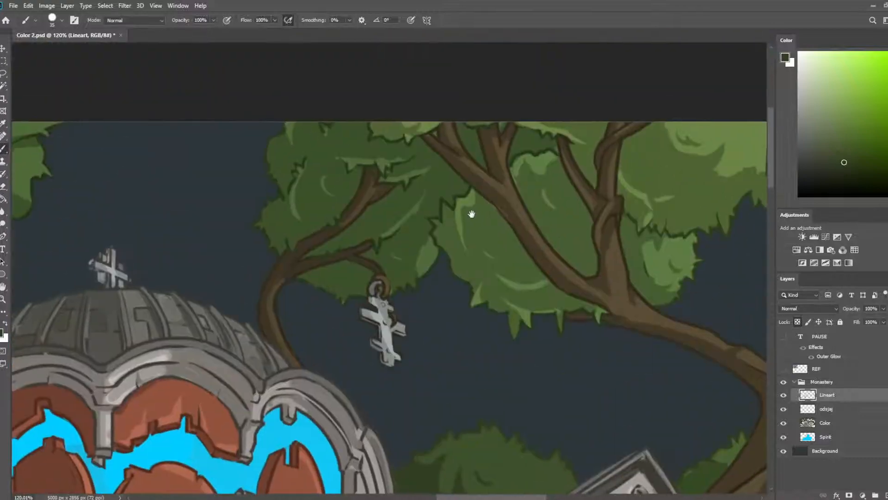
scroll(470, 123, "down", 5)
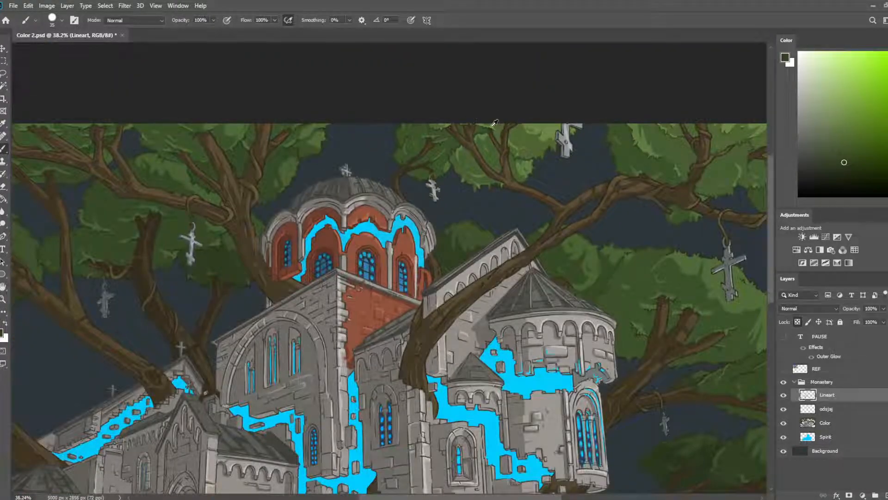
scroll(400, 171, "up", 5)
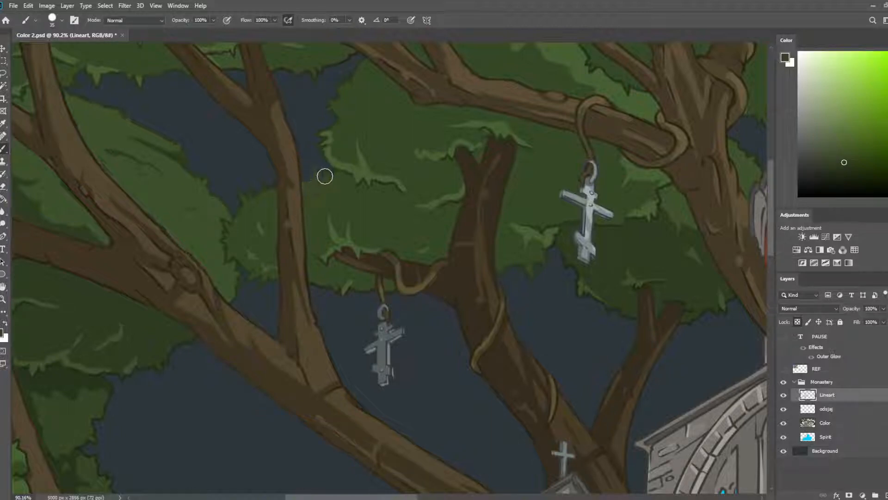
key("i")
left_click(352, 170)
key("b")
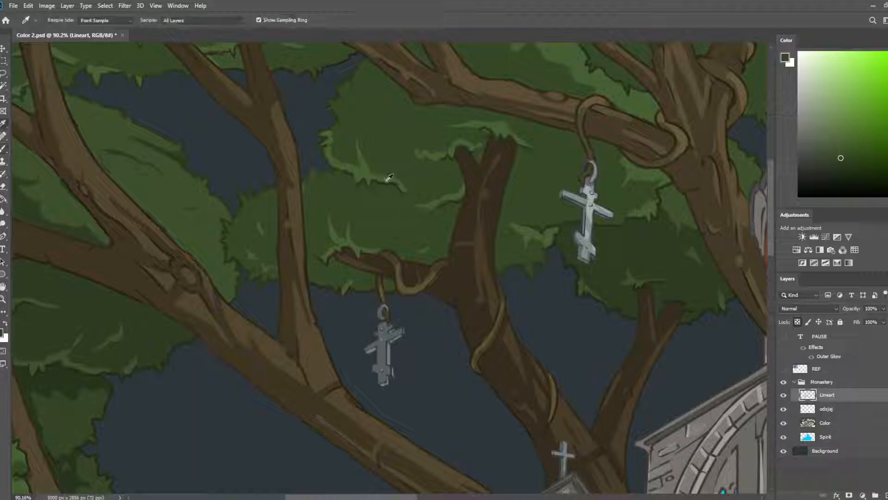
left_click(388, 183, "alt")
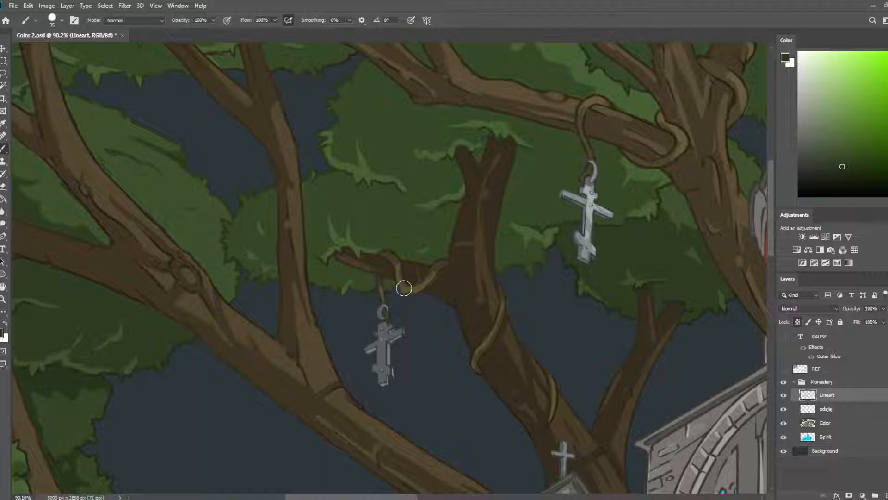
- Touch up the branch and vine above the small hanging cross on the Color and Lineart layers, using sampled browns and a size 20 brush
key("bracketleft")
key("bracketleft")
key("bracketleft")
left_click(825, 422)
left_click(435, 286, "alt")
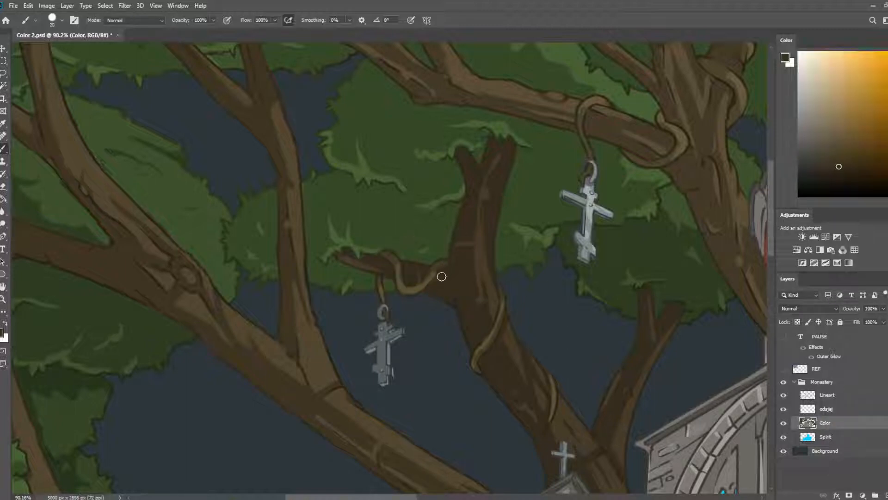
left_click(833, 408)
left_click(834, 396)
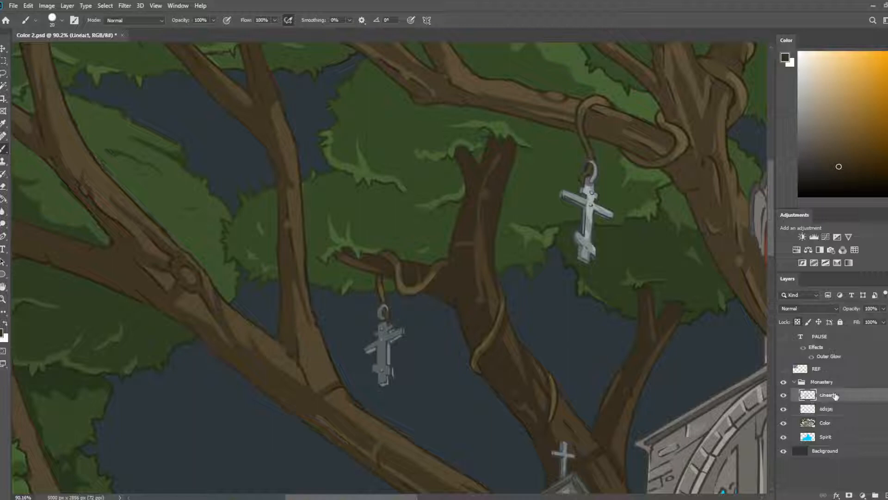
left_click(451, 299, "alt")
- Inspect the trunk and foliage line art across the left trees and around the hanging crosses, and save the document
scroll(499, 282, "down", 5)
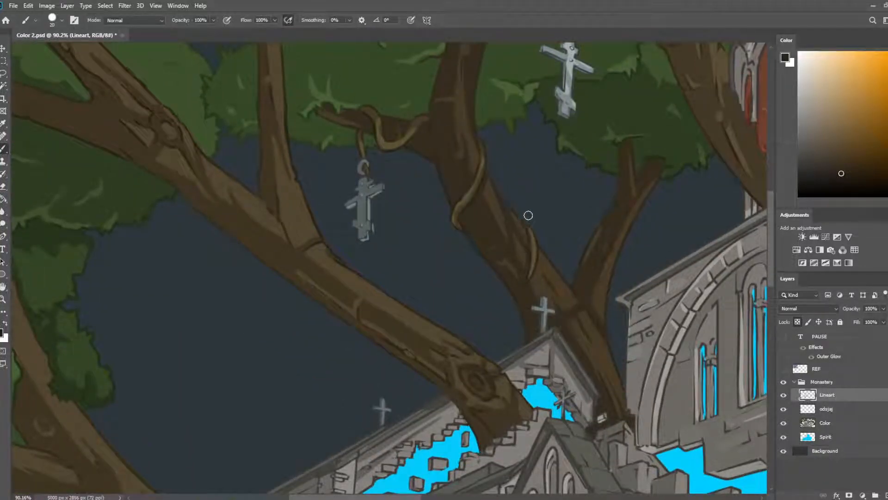
left_click_drag(591, 323, 592, 140)
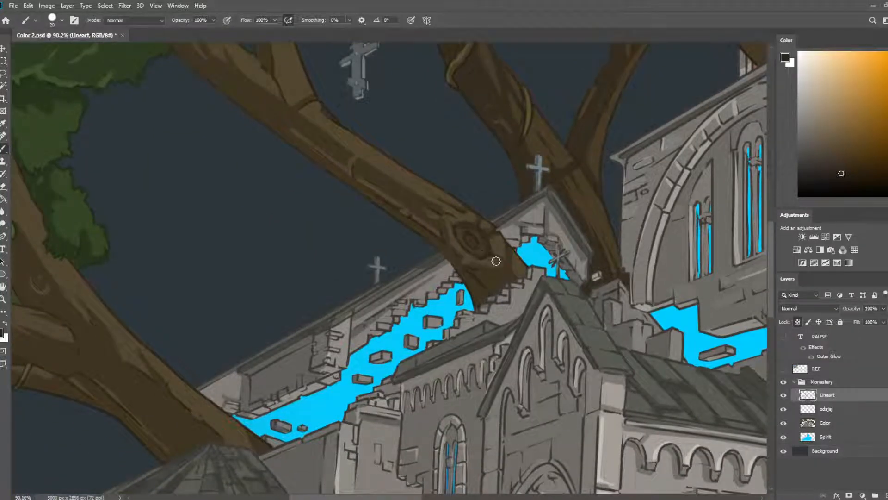
mouse_move(519, 260)
left_mouse_down()
mouse_move(559, 163)
mouse_move(588, 130)
left_mouse_up()
mouse_move(289, 298)
left_mouse_down()
mouse_move(367, 262)
mouse_move(372, 271)
left_mouse_up()
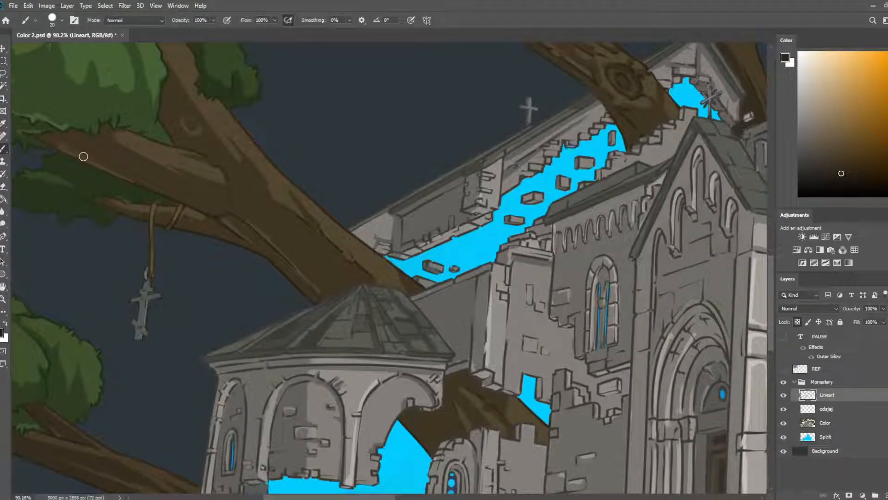
left_click_drag(280, 127, 364, 242)
left_click_drag(323, 162, 379, 267)
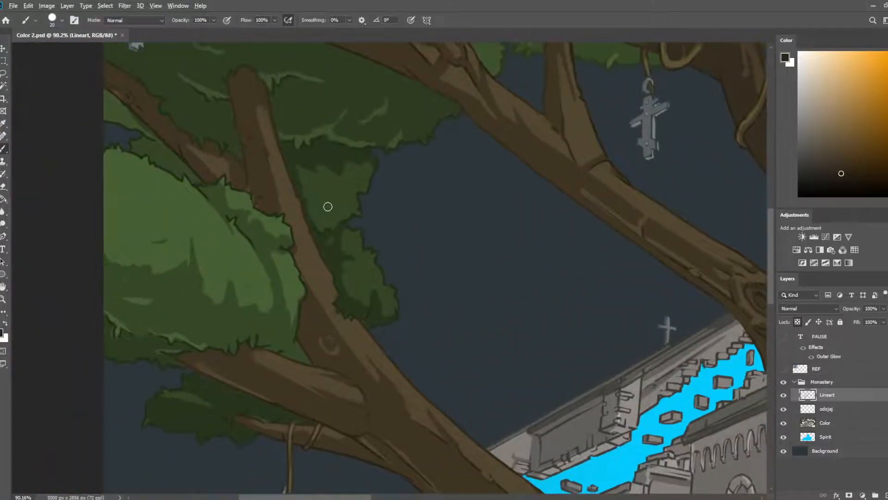
key("ctrl+0")
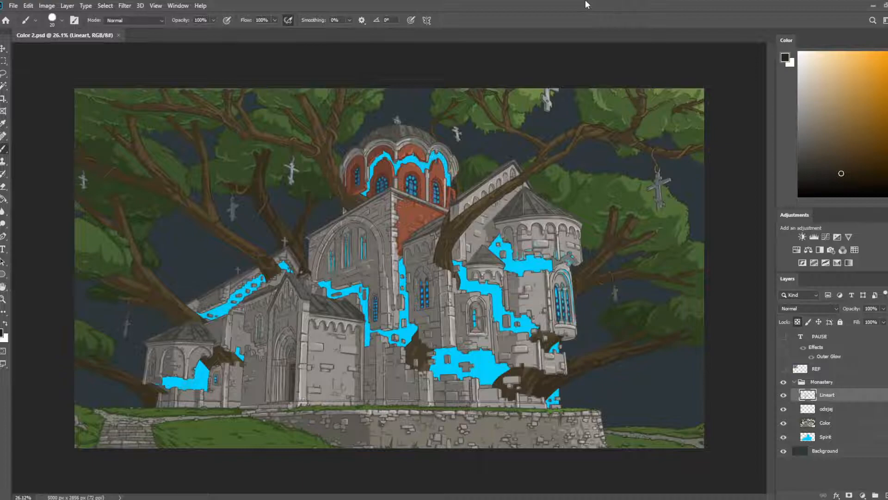
scroll(214, 116, "up", 5)
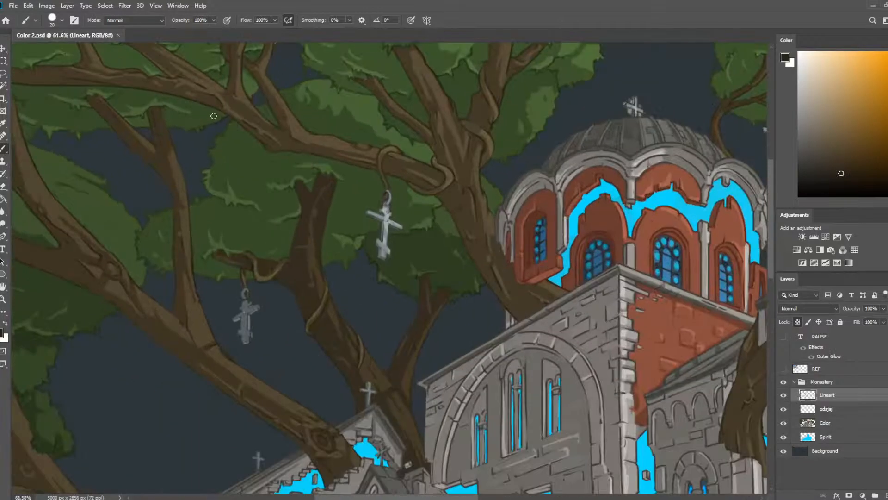
left_click_drag(306, 259, 464, 297)
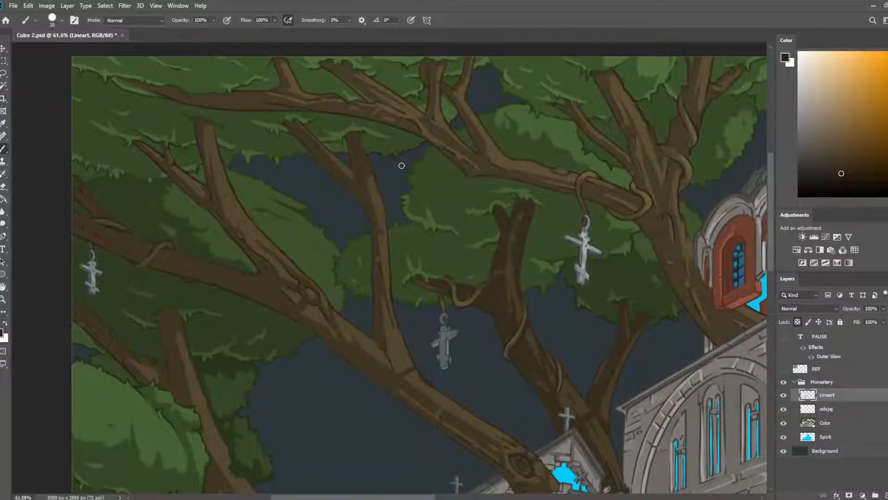
scroll(476, 179, "up", 5)
key("ctrl+s")
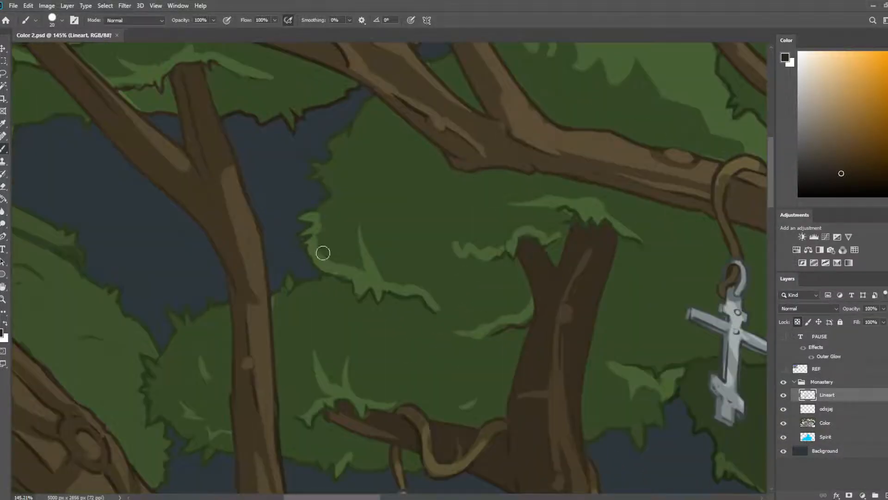
- Recolour the foliage outlines around the forked trunk left of the hanging cross with sampled dark green on the Lineart layer
left_click(324, 269, "alt")
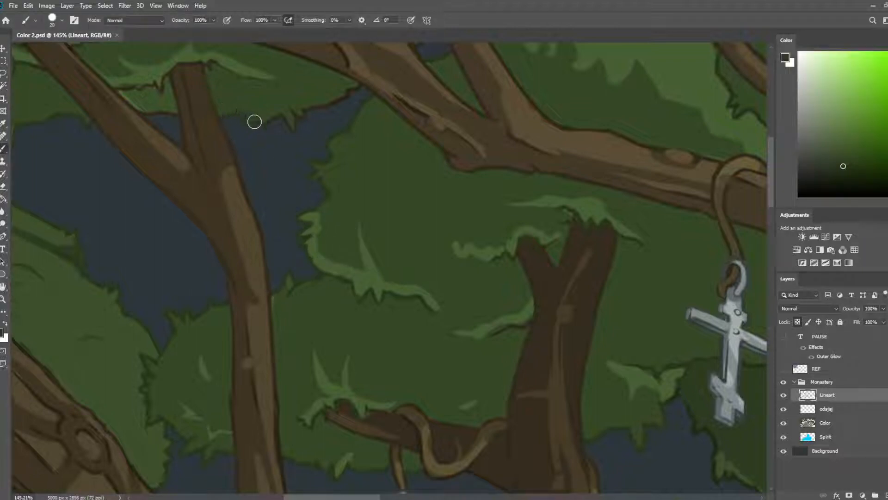
left_click_drag(358, 90, 346, 95)
left_click_drag(394, 140, 412, 250)
mouse_move(446, 159)
left_mouse_down()
mouse_move(438, 148)
mouse_move(446, 135)
left_mouse_up()
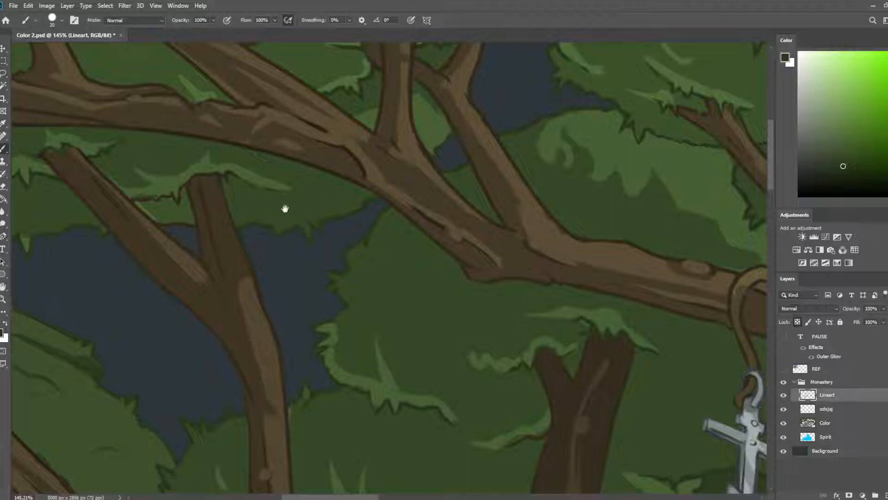
left_click_drag(284, 207, 431, 184)
left_click_drag(382, 149, 368, 146)
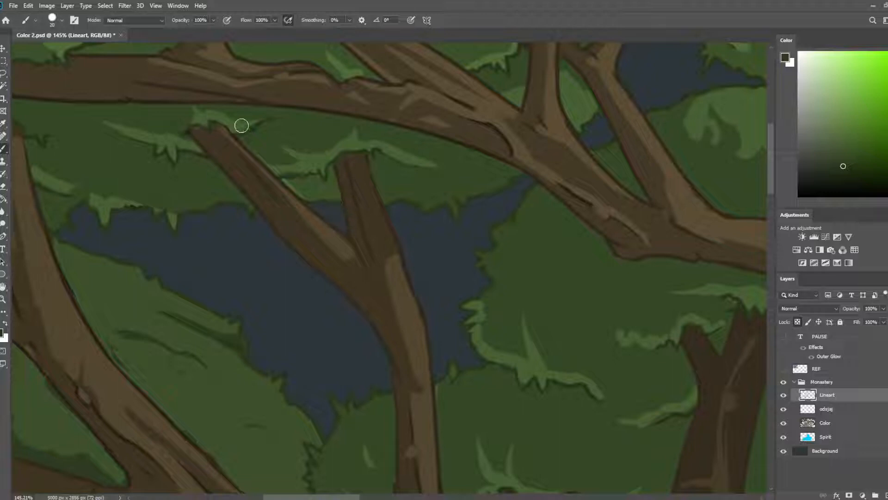
mouse_move(242, 125)
left_mouse_down()
mouse_move(448, 180)
mouse_move(379, 282)
mouse_move(312, 264)
left_mouse_up()
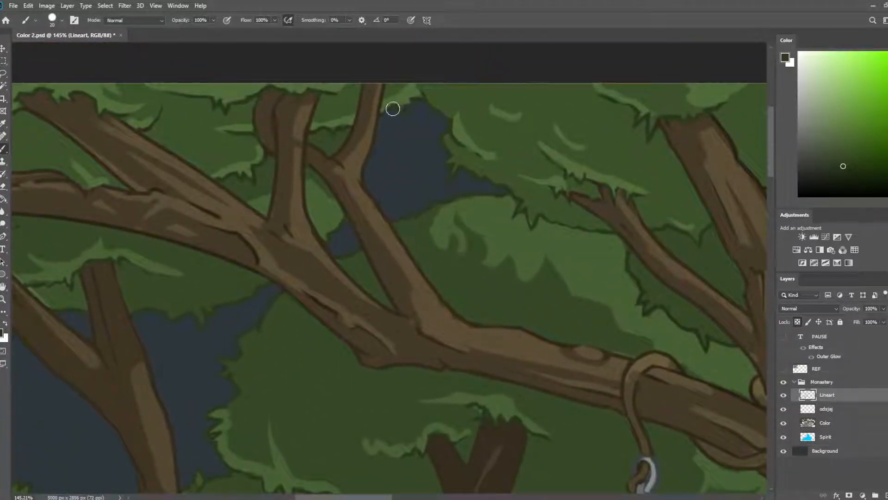
- Touch up the forked branch near the canvas's upper edge on the odsjaj layer with sampled browns and a smaller brush
left_click(276, 115, "alt")
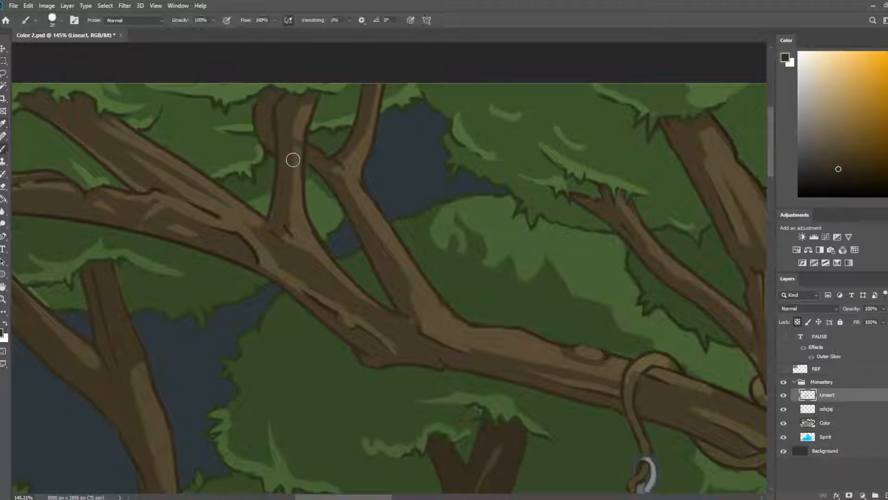
left_click(839, 409)
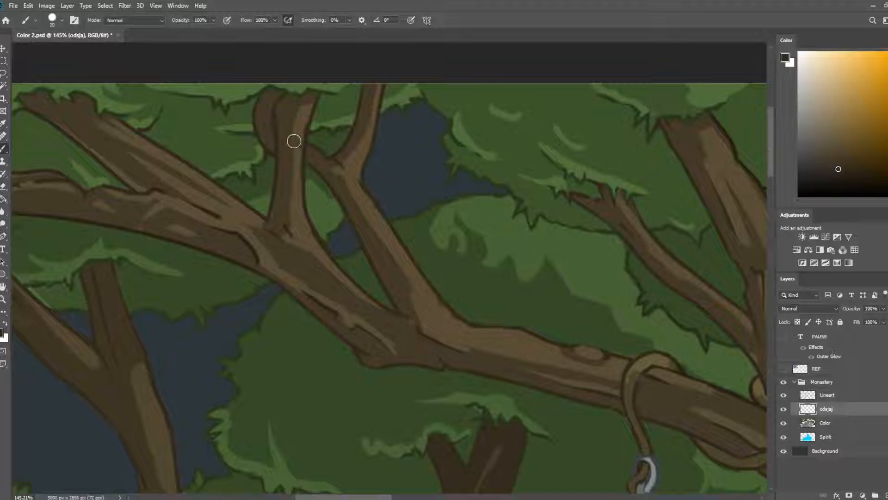
left_click(260, 114, "alt")
key("bracketleft")
key("bracketleft")
key("bracketleft")
left_click(349, 174, "alt")
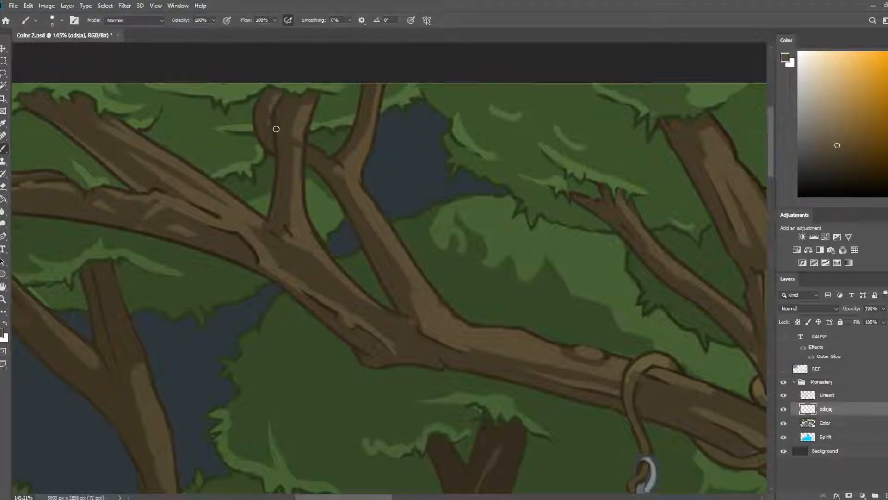
scroll(272, 98, "down", 10, "alt")
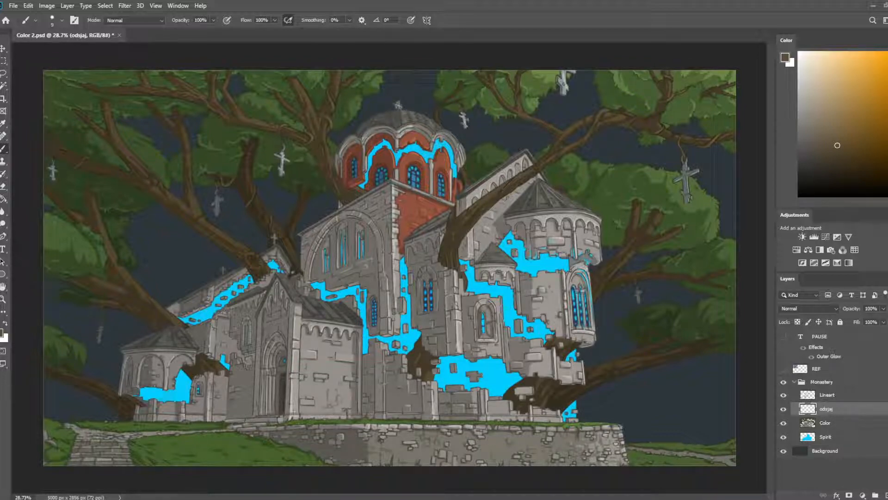
- Recolour the foliage outlines on both sides of the roof gable on the Lineart layer, using a sampled dark green and a size 50 brush
scroll(639, 233, "up", 8)
mouse_move(537, 142)
left_mouse_down()
mouse_move(501, 375)
mouse_move(535, 290)
mouse_move(546, 289)
left_mouse_up()
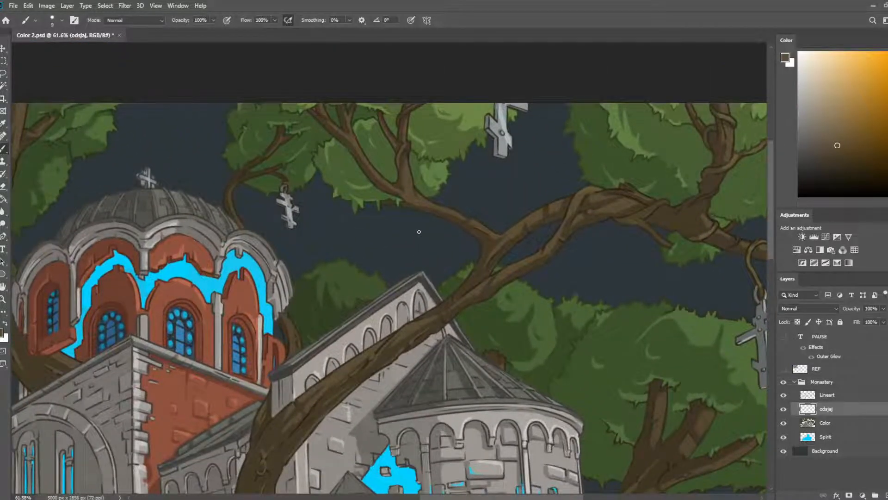
scroll(344, 135, "up", 5)
key("i")
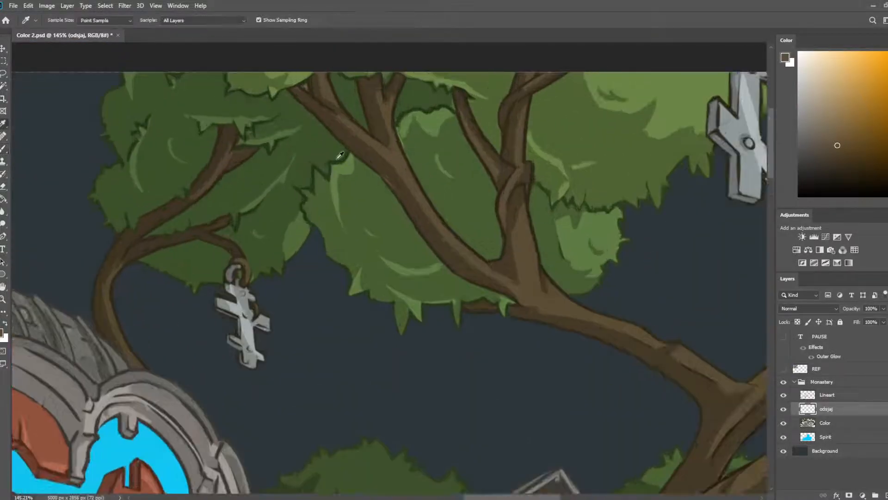
left_click(340, 155)
key("b")
scroll(338, 153, "down", 5)
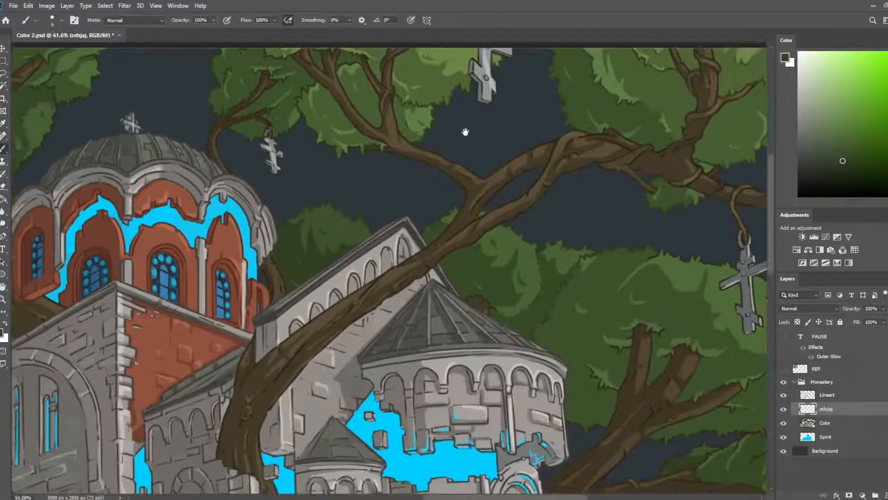
left_click_drag(465, 132, 435, 82)
scroll(381, 207, "up", 5)
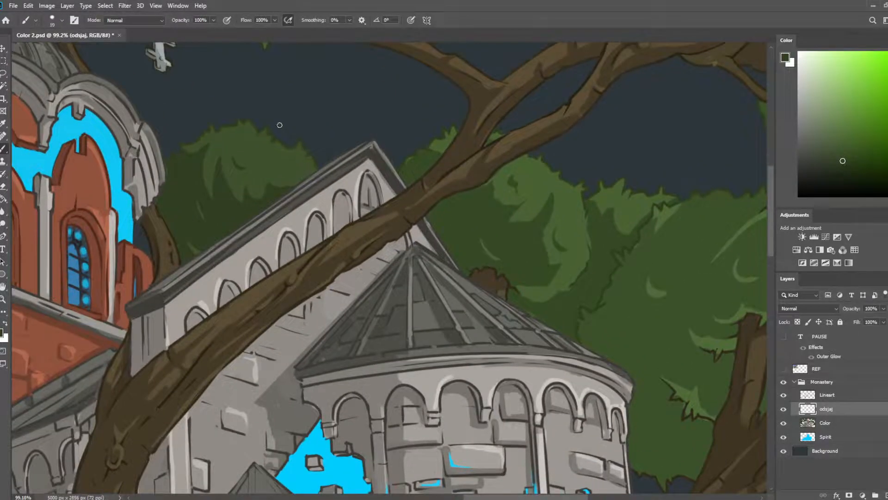
key("bracketright")
key("bracketright")
key("bracketright")
key("bracketright")
left_click(827, 395)
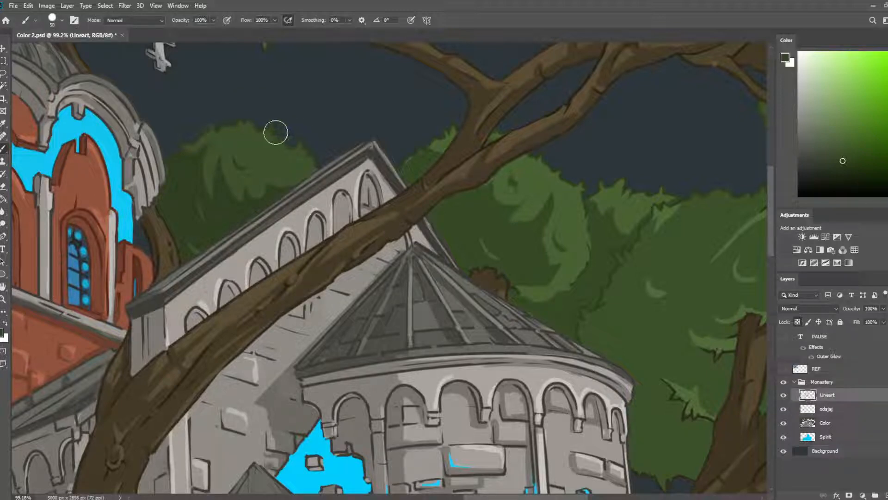
scroll(276, 132, "up", 4)
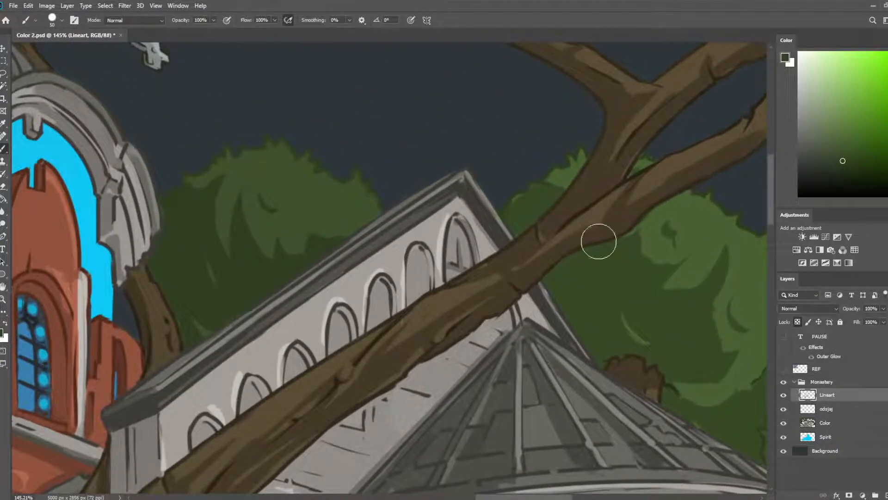
- Touch up the dark green foliage between the roof gable and the large branch on the Color layer with a small brush
left_click(843, 416)
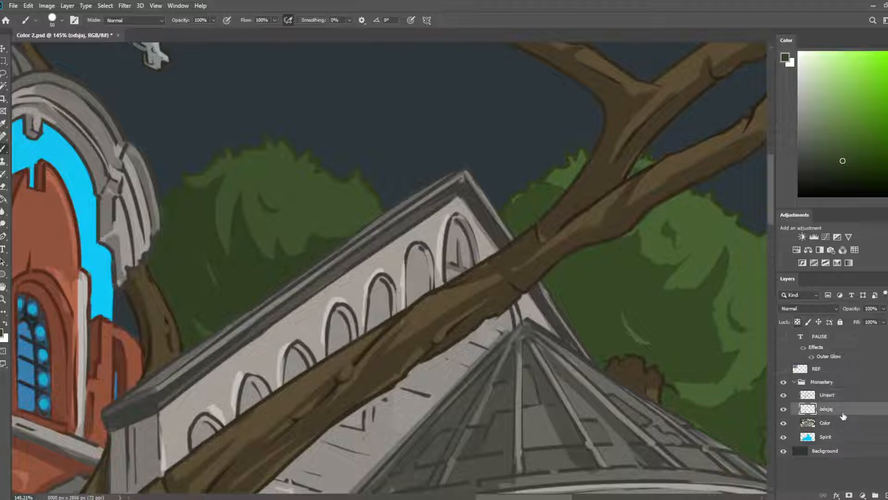
left_click(839, 421)
key("e")
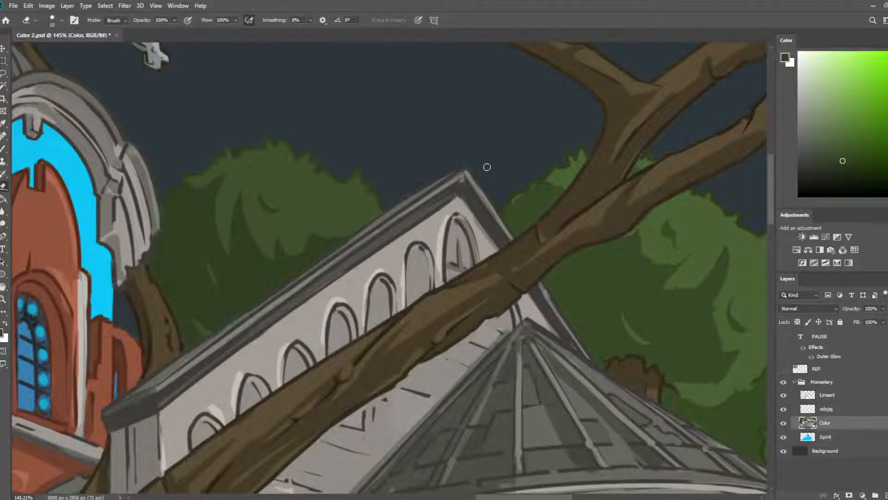
scroll(487, 167, "right", 5)
key("b")
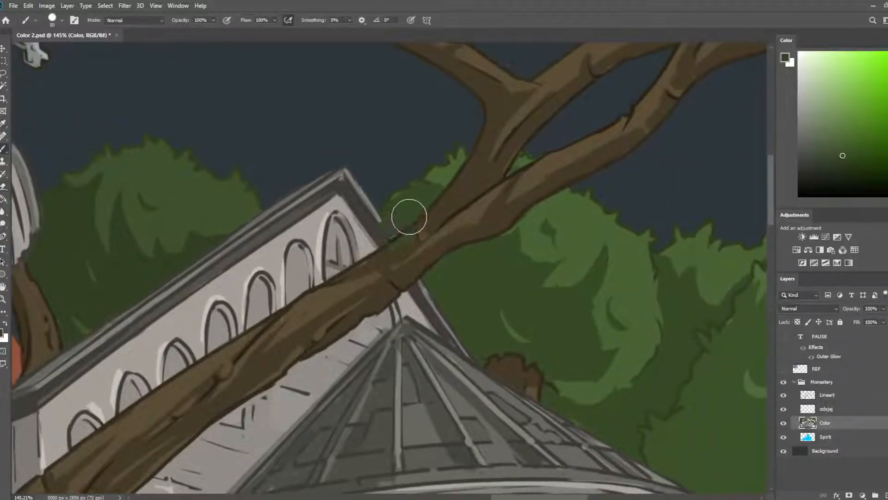
key("[")
key("[")
key("[")
key("[")
key("[")
key("[")
key("[")
key("[")
key("[")
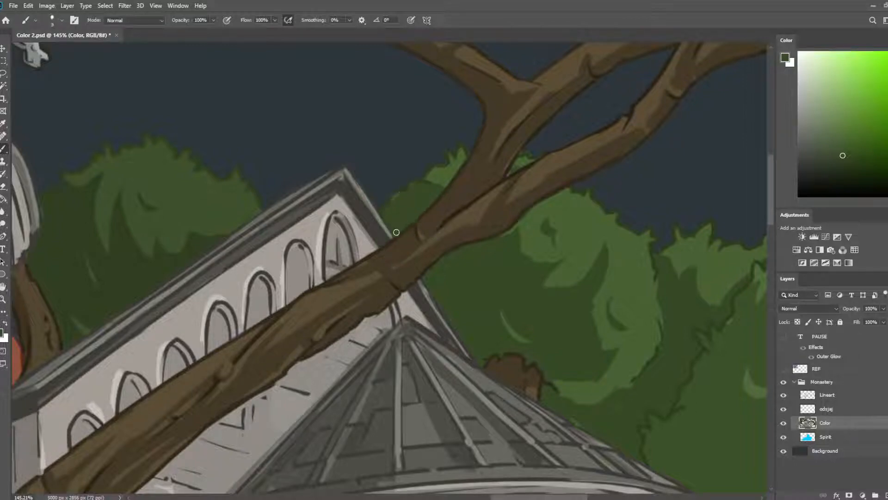
- Refine the light and dark foliage patches beside the gable and in the branch fork with greens sampled from the canvas
left_click(436, 177, "alt")
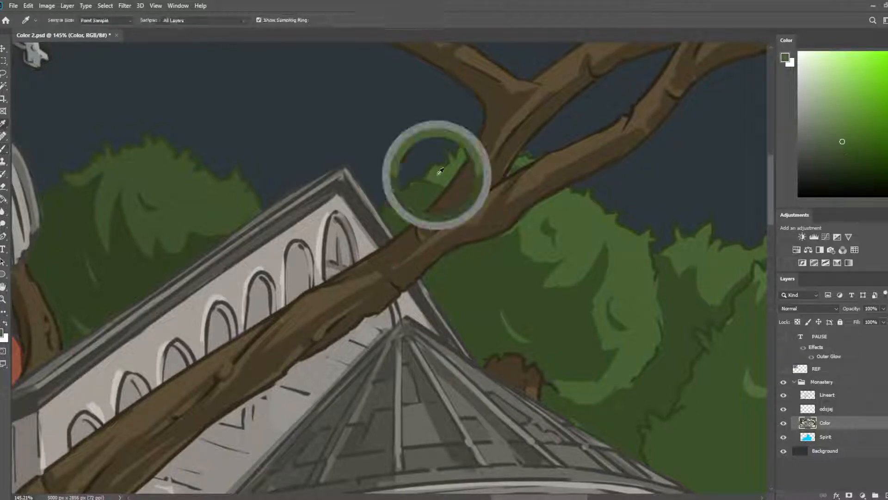
left_click_drag(407, 195, 397, 201)
left_click(404, 200, "alt")
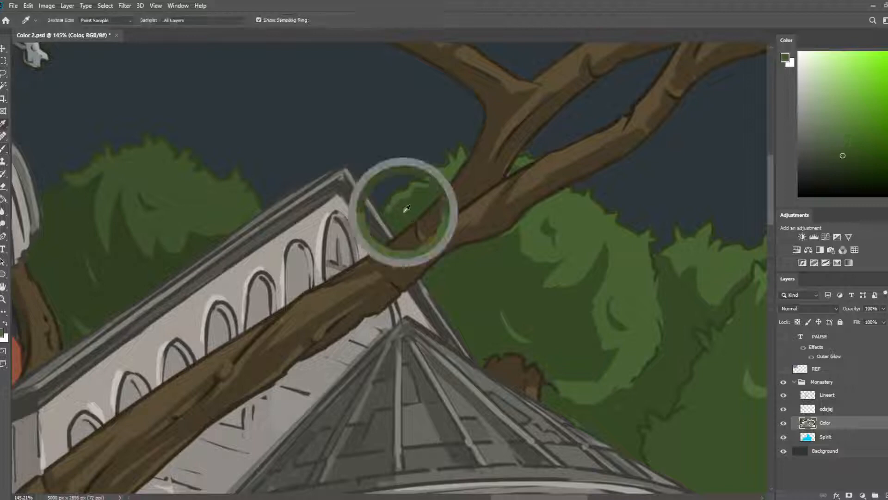
left_click(423, 199, "alt")
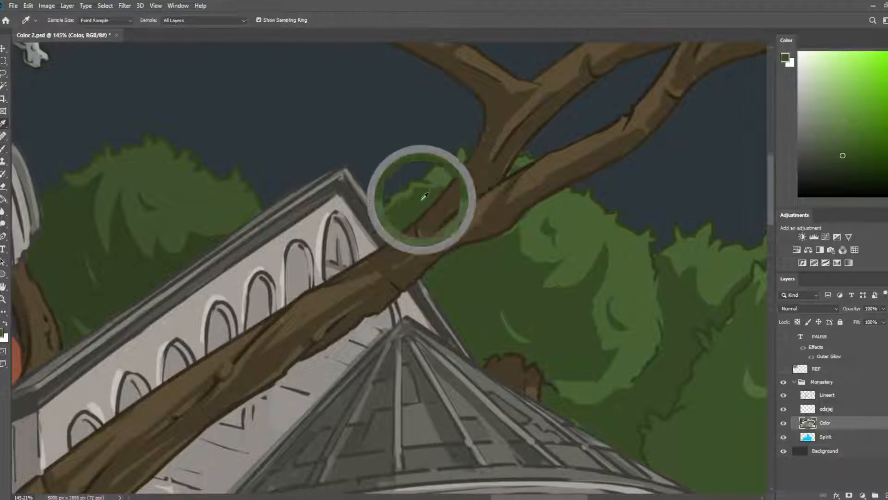
left_click(525, 160, "alt")
key("e")
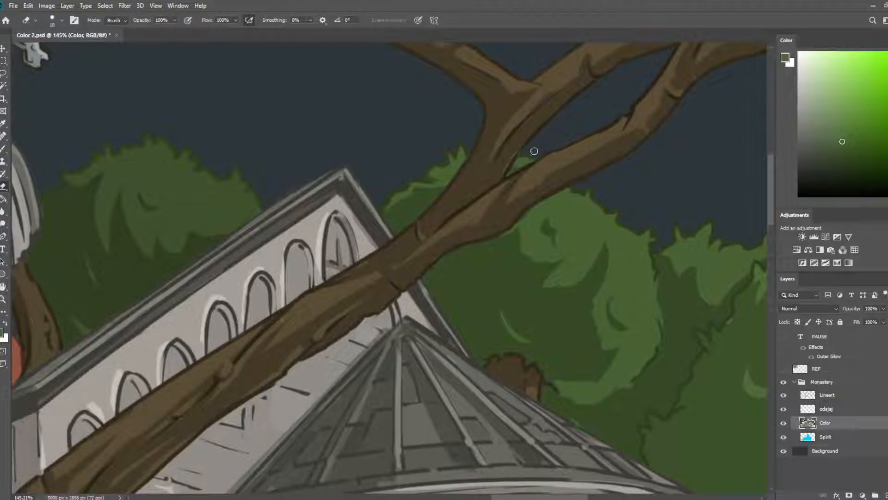
key("i")
left_click(517, 166)
key("b")
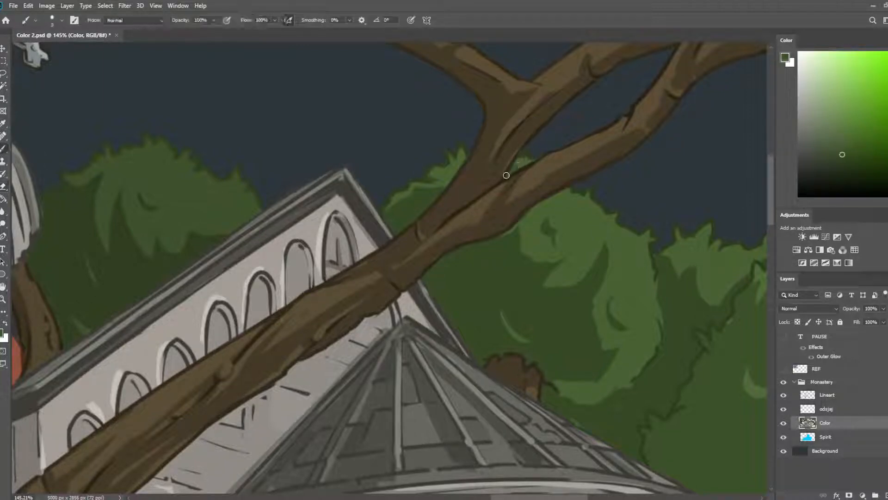
left_click(511, 233, "alt")
- Save the document and check the colouring of the whole illustration
scroll(511, 198, "down", 10)
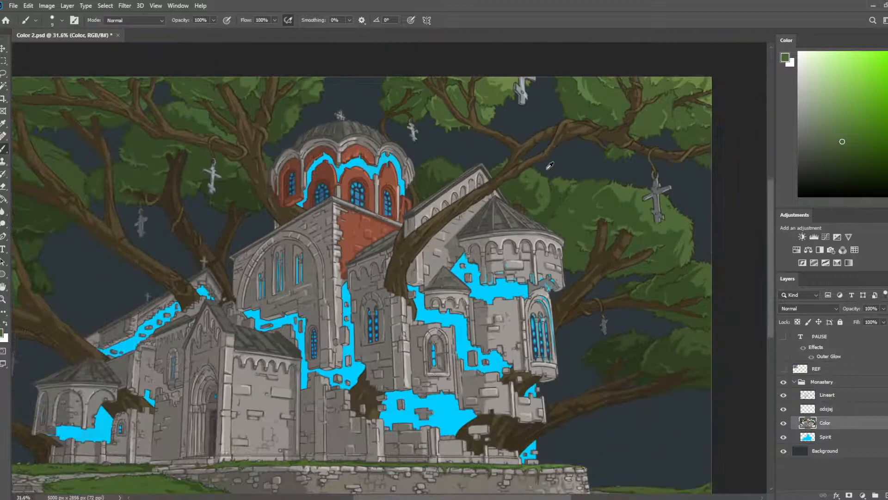
scroll(511, 199, "down", 2)
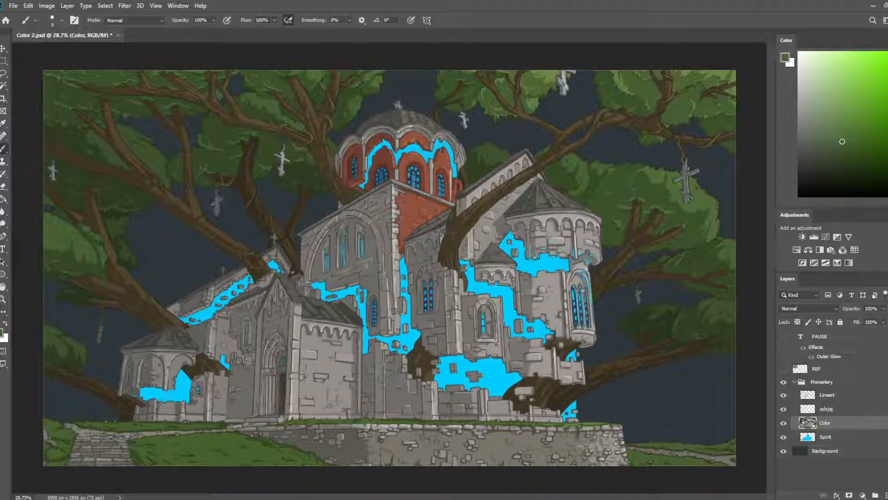
key("ctrl+s")
scroll(111, 289, "up", 3)
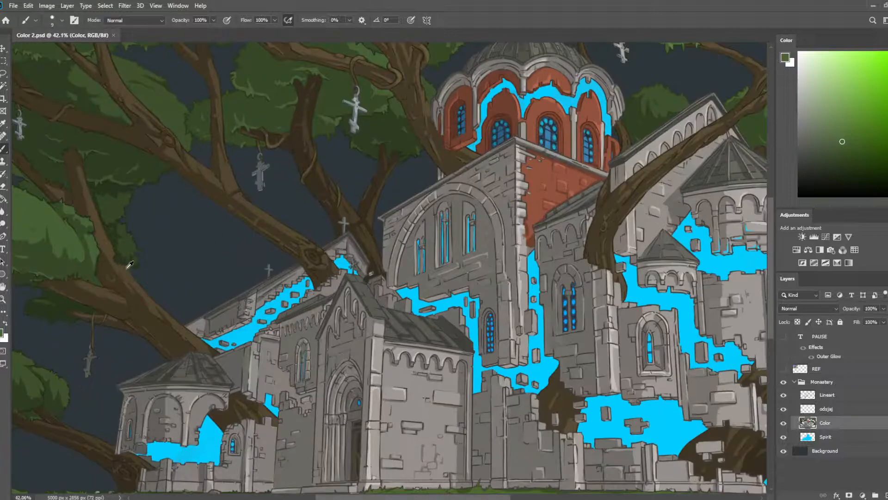
scroll(141, 278, "down", 2)
scroll(407, 375, "up", 4)
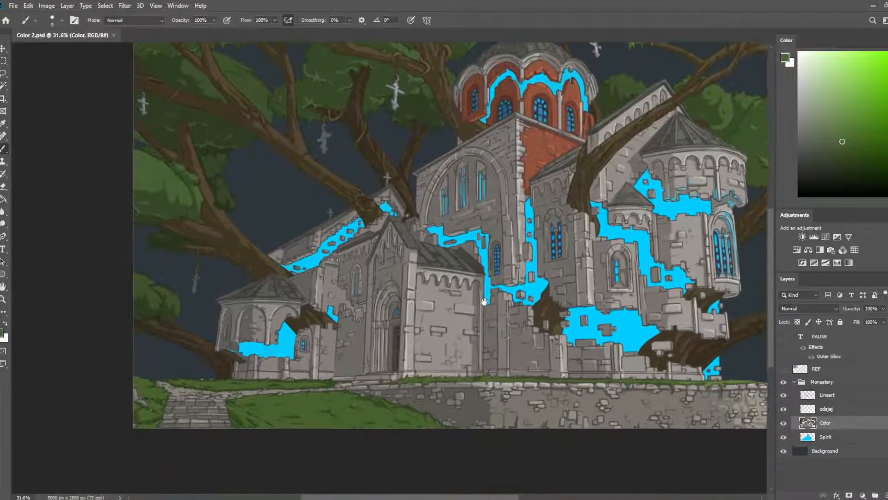
scroll(404, 274, "down", 5)
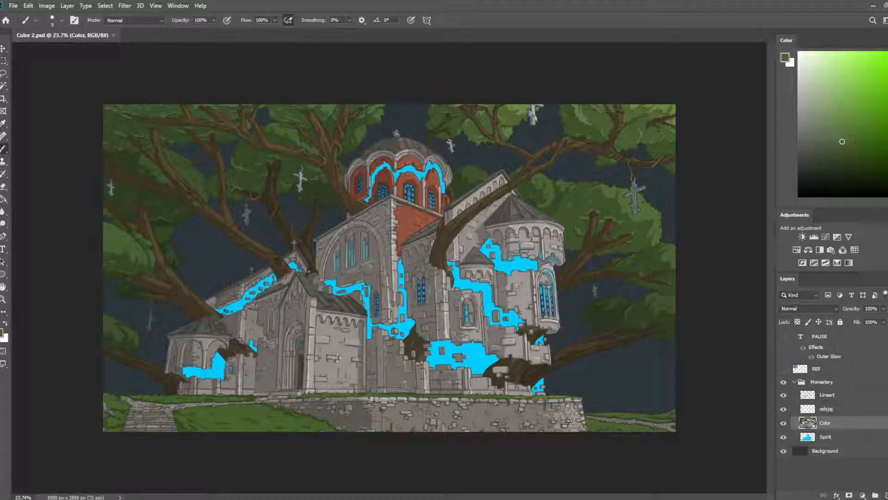
scroll(407, 296, "up", 2)
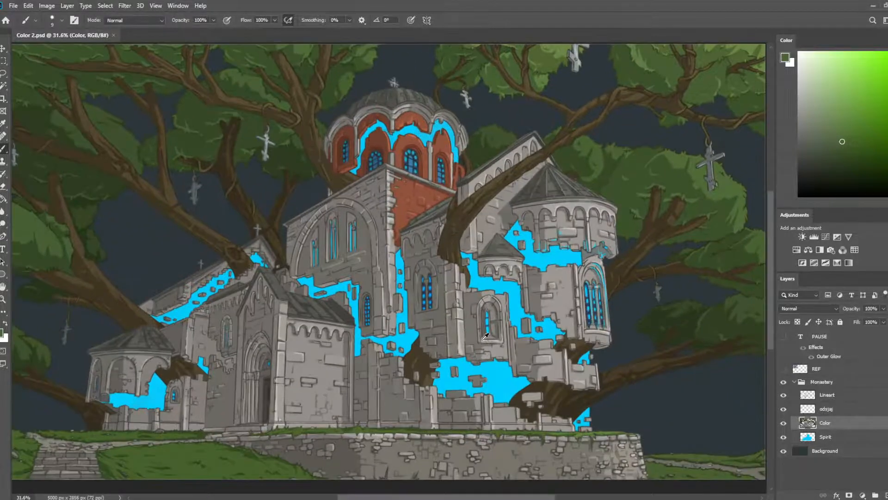
- Recolour the upper foliage outline left of the large hanging cross on the Lineart layer with a sampled dark green and an enlarged brush
scroll(485, 336, "up", 5)
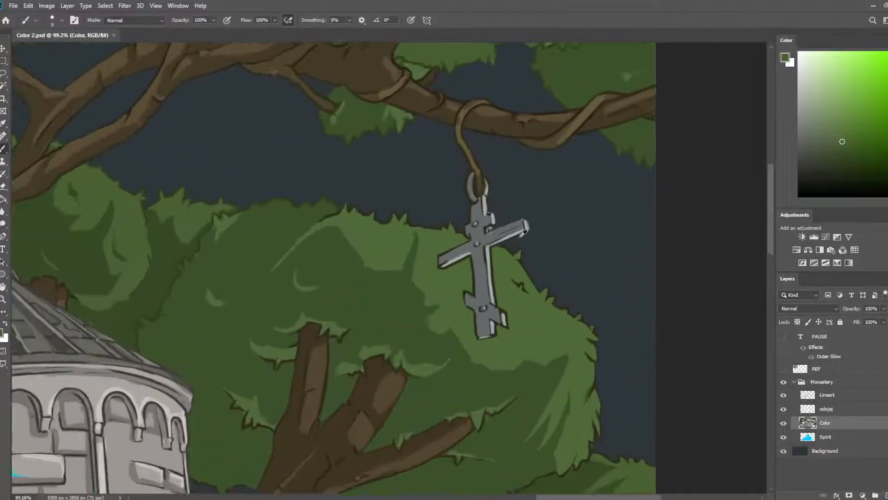
scroll(523, 234, "up", 1)
left_click_drag(532, 230, 644, 160)
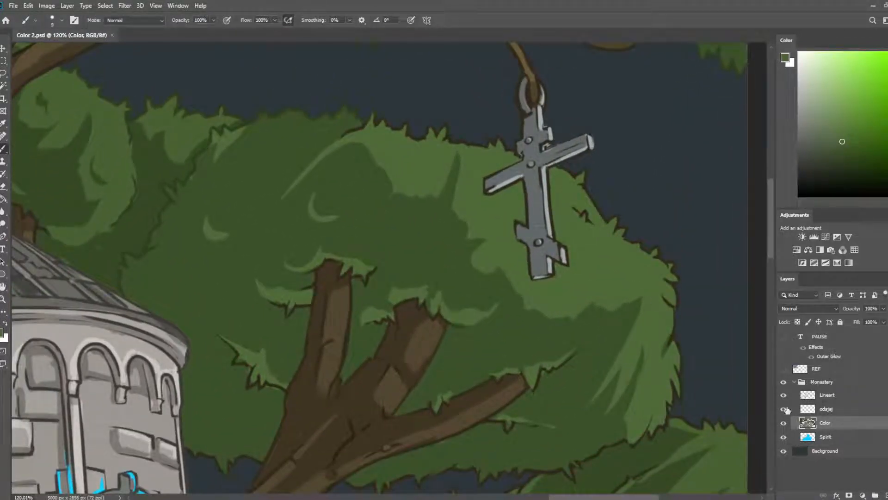
left_click(822, 394)
left_click_drag(361, 226, 509, 322)
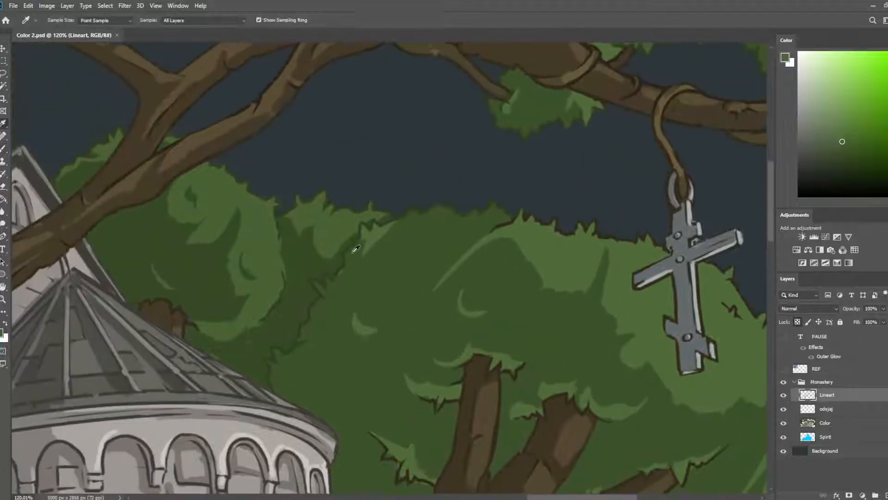
left_click(349, 247, "alt")
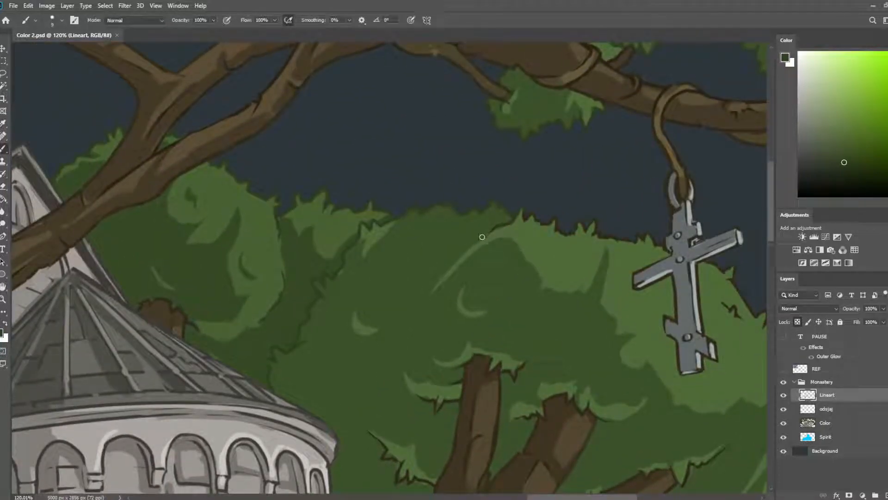
key("bracketright")
key("bracketright")
key("bracketright")
key("bracketright")
key("bracketright")
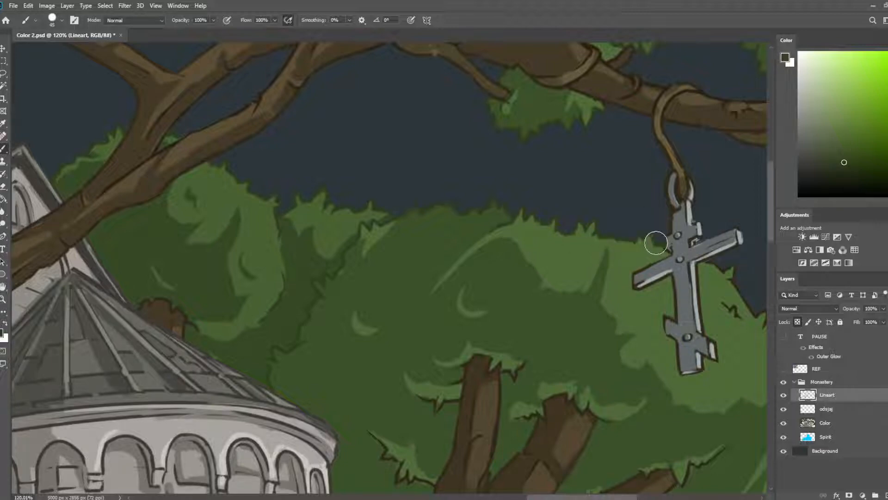
- Recolour the foliage outline around the large hanging cross and down the clump's outer edge dark green on the Lineart layer, adjusting the brush size
key("bracketleft")
key("bracketleft")
key("bracketleft")
key("bracketleft")
key("bracketleft")
left_click_drag(734, 287, 552, 199)
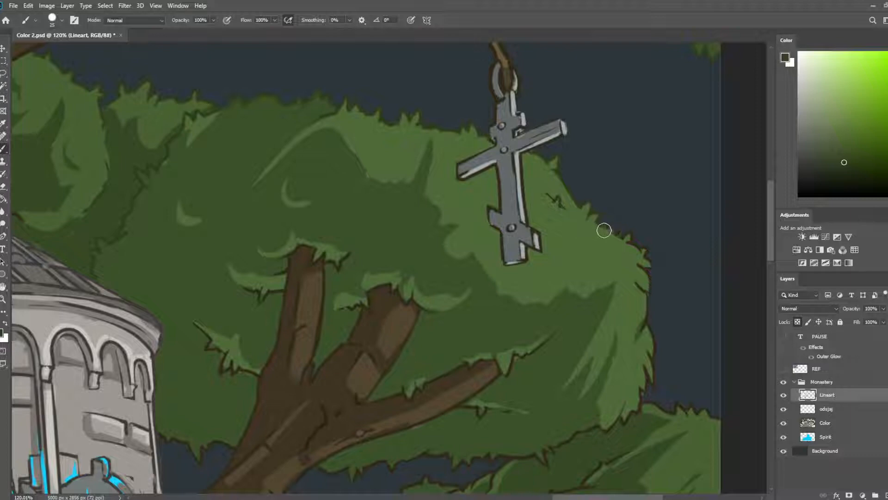
key("bracketright")
key("bracketright")
key("bracketright")
key("bracketright")
mouse_move(705, 422)
left_mouse_down()
mouse_move(678, 158)
mouse_move(549, 230)
mouse_move(603, 246)
mouse_move(654, 223)
mouse_move(506, 257)
mouse_move(518, 240)
mouse_move(438, 258)
mouse_move(399, 284)
left_mouse_up()
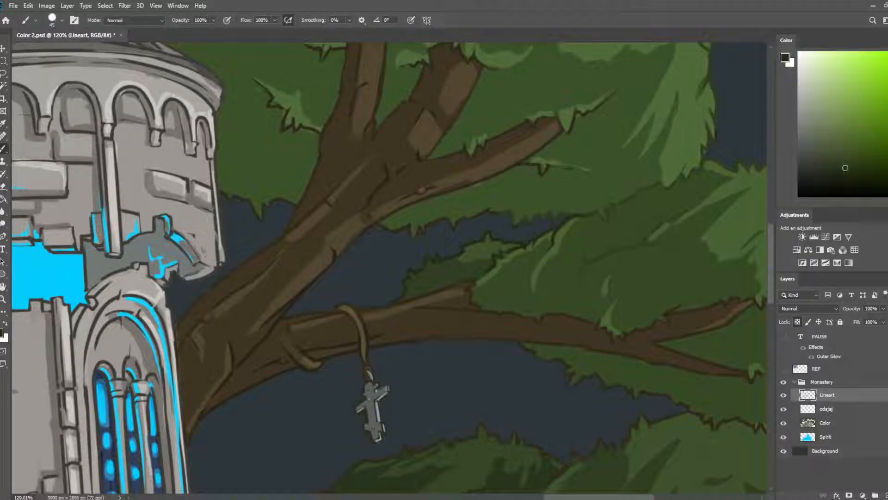
- Recolour the outlines and inner lines of the foliage around the branch with the small hanging cross using picked and sampled dark greens
left_click(844, 166)
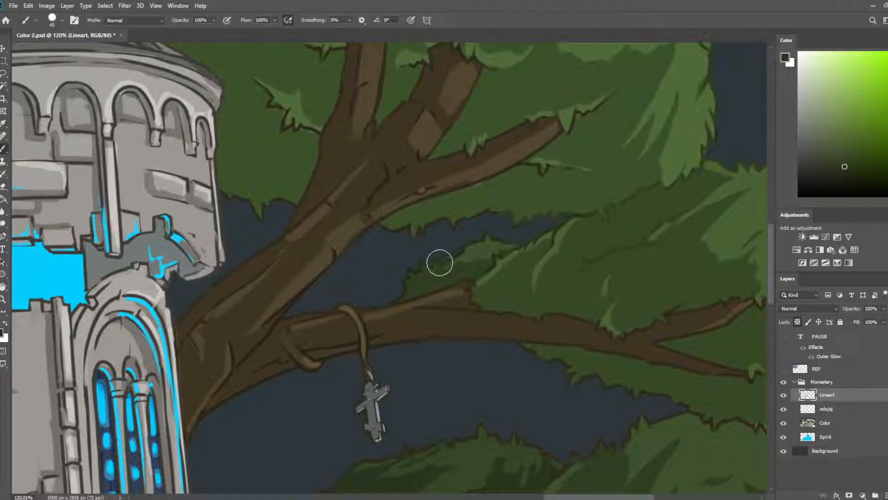
key("i")
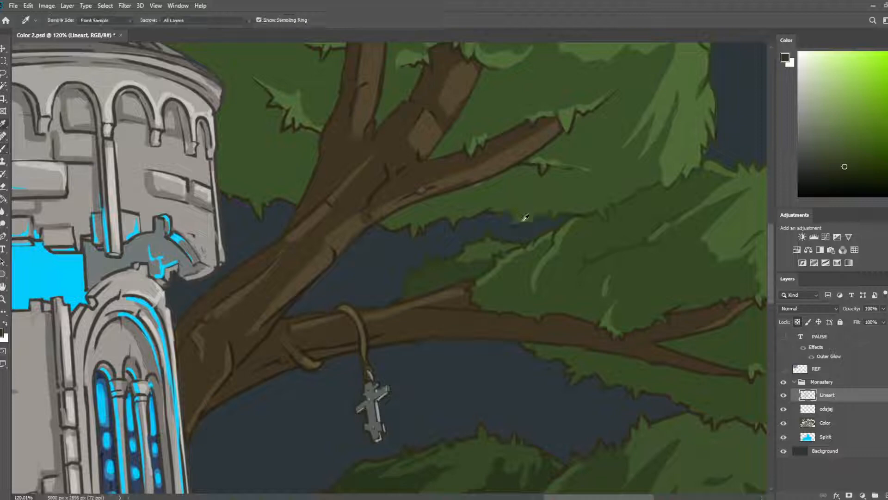
key("b")
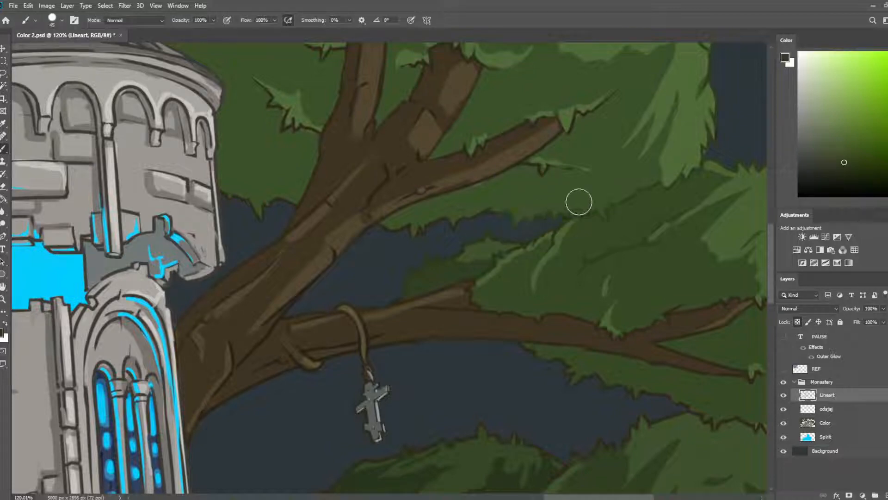
key("i")
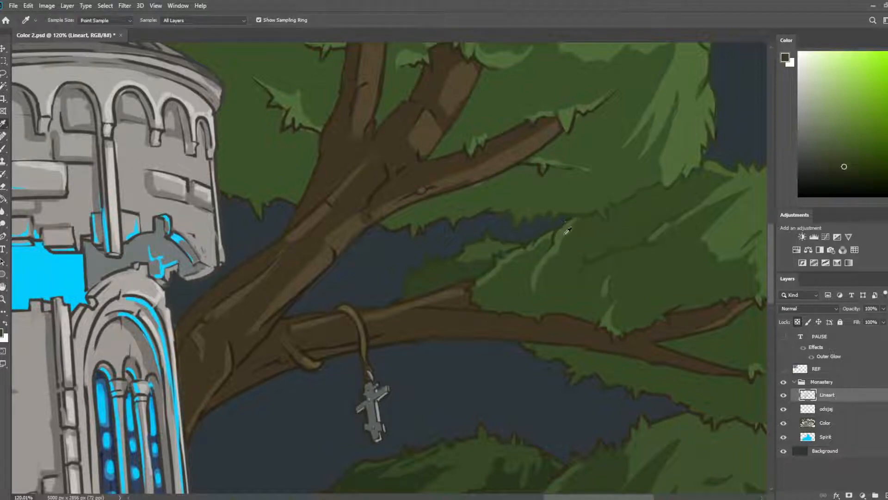
key("b")
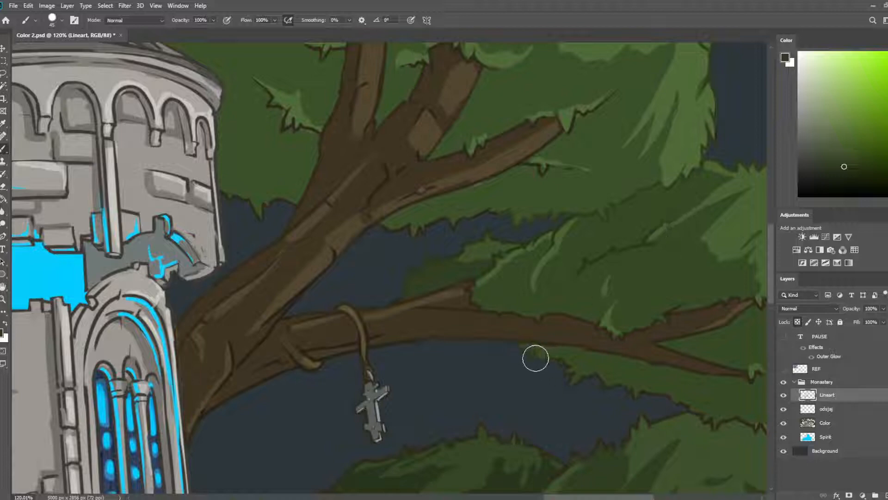
left_click_drag(736, 420, 497, 285)
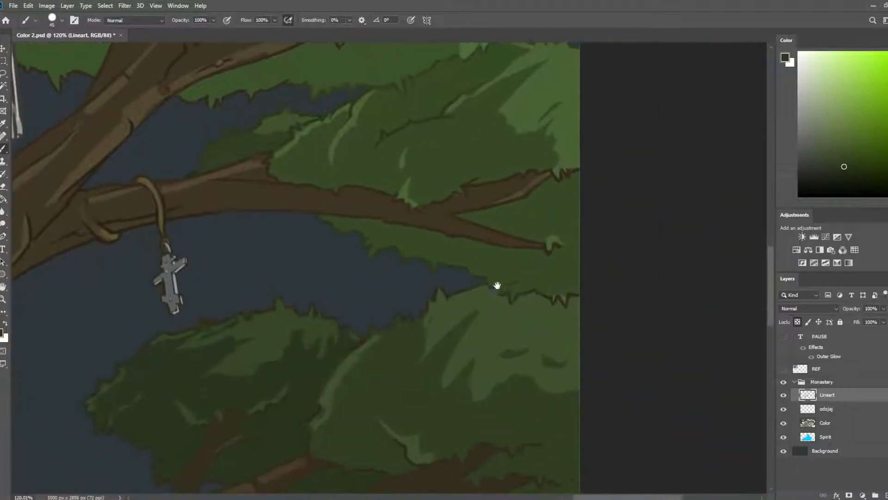
- Touch up the foliage under the forked branch tip by the canvas edge on the Color layer with a sampled green and a small brush
left_click(801, 416)
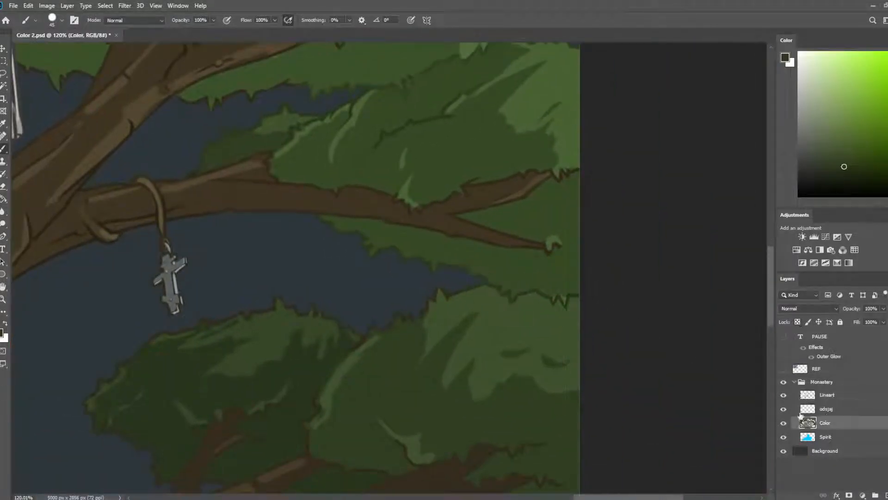
key("e")
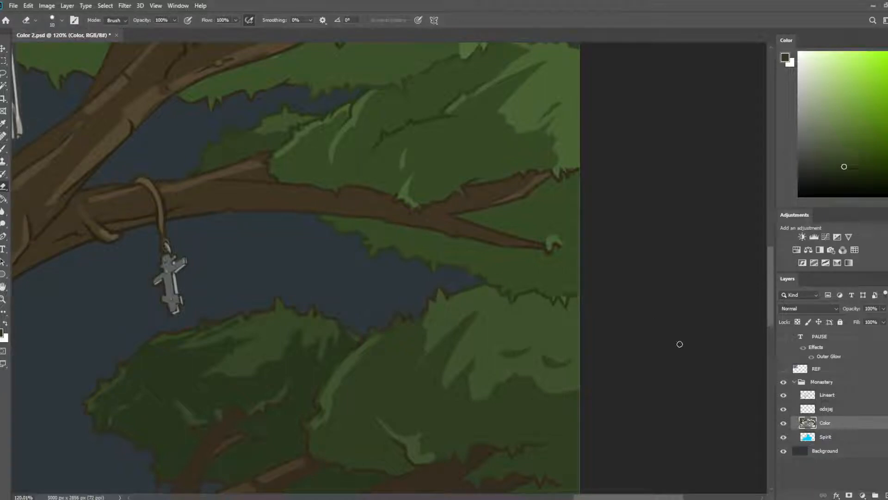
key("i")
left_click(569, 285)
key("b")
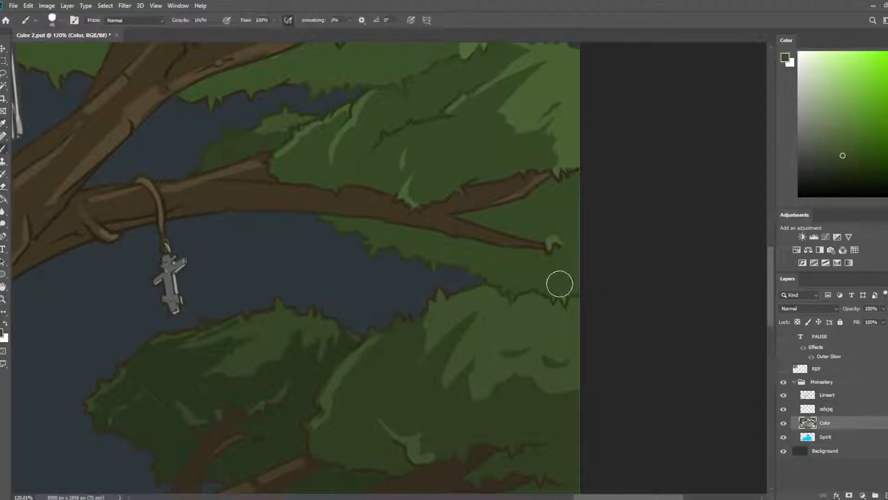
key("bracketleft")
key("bracketleft")
key("bracketleft")
key("bracketleft")
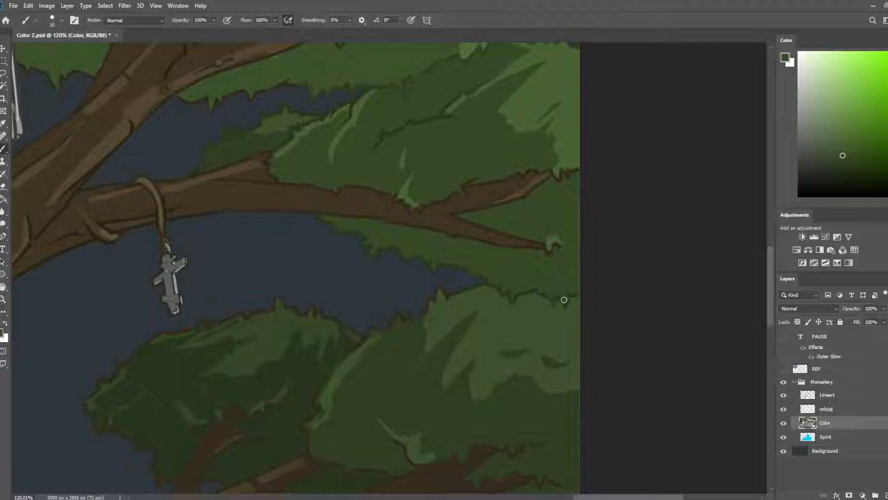
- Refine the light and dark foliage above the forked branch tip with greens sampled from the canvas, and save the document
left_click(570, 167, "alt")
scroll(446, 120, "down", 3)
scroll(479, 134, "up", 3)
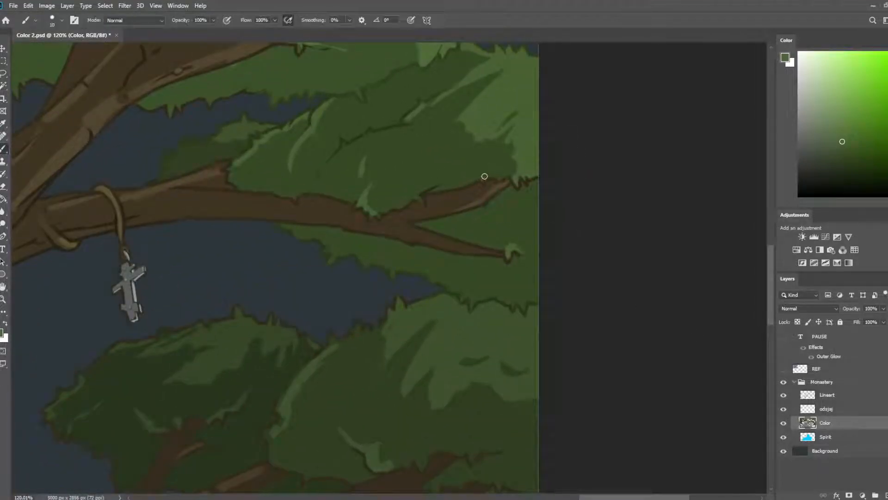
left_click(506, 172, "alt")
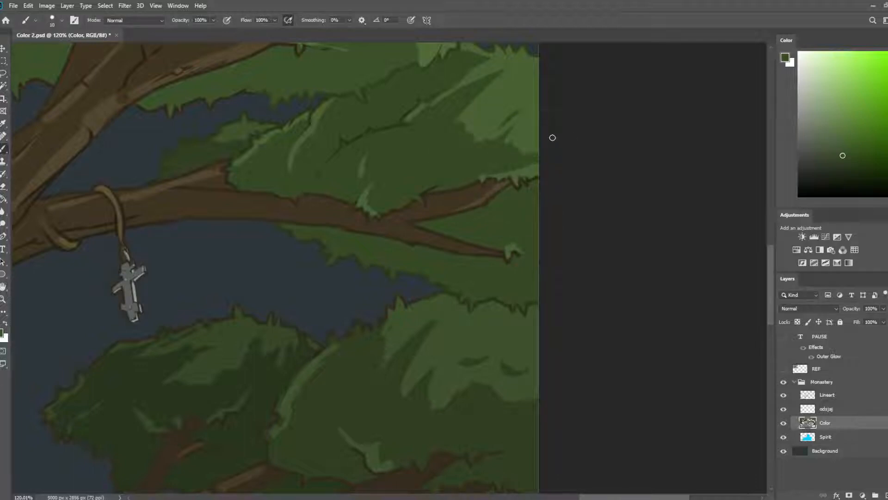
left_click(519, 128, "alt")
scroll(542, 128, "down", 5)
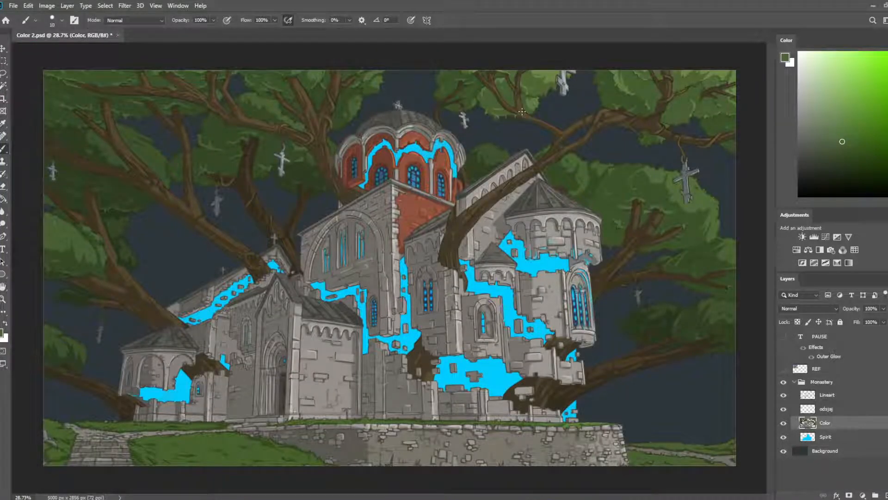
key("ctrl+s")
- Recolour the upper outline of the foliage clump below the small hanging cross on the Lineart layer with a sampled dark green and an enlarged brush
scroll(550, 149, "up", 3)
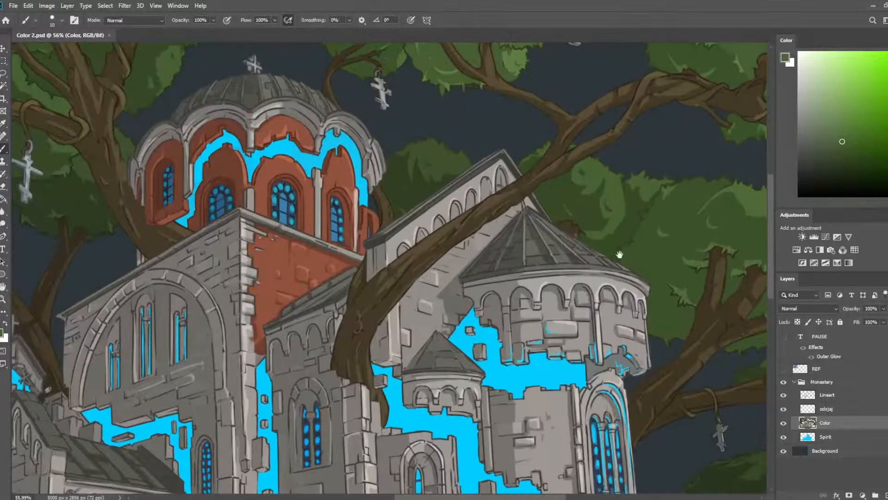
left_click_drag(619, 254, 294, 33)
scroll(512, 245, "up", 5)
key("i")
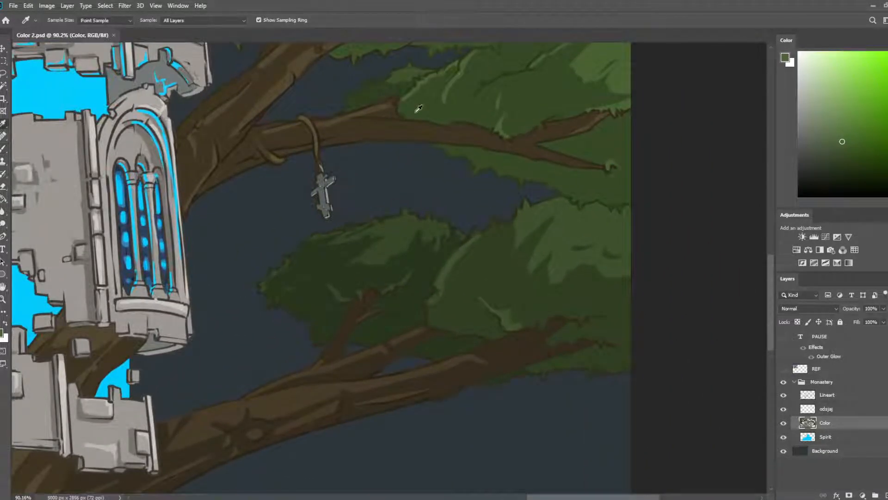
left_click(419, 83)
left_click(831, 398)
key("b")
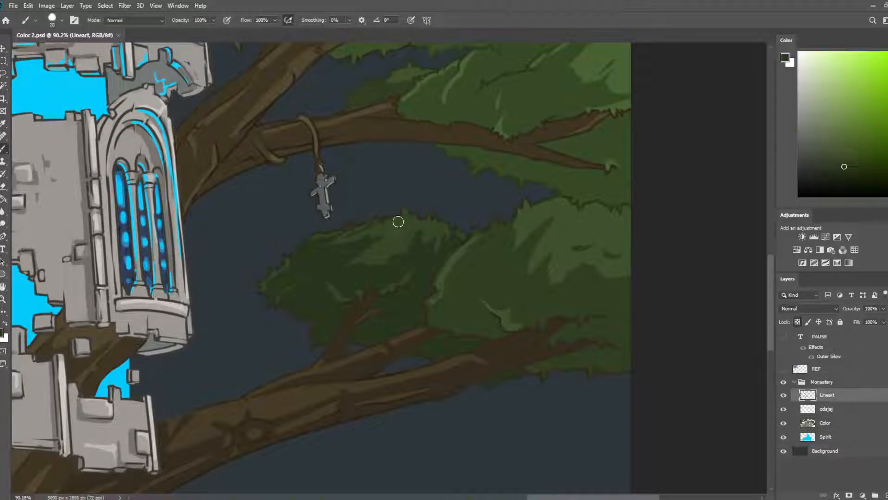
key("bracketright")
key("bracketright")
key("bracketright")
key("bracketright")
key("bracketright")
key("bracketright")
key("bracketright")
key("bracketright")
key("bracketright")
left_click_drag(385, 216, 469, 235)
- Recolour the remaining outline and inner lines of the lower foliage clumps with a darker green and a smaller brush
left_click(847, 173)
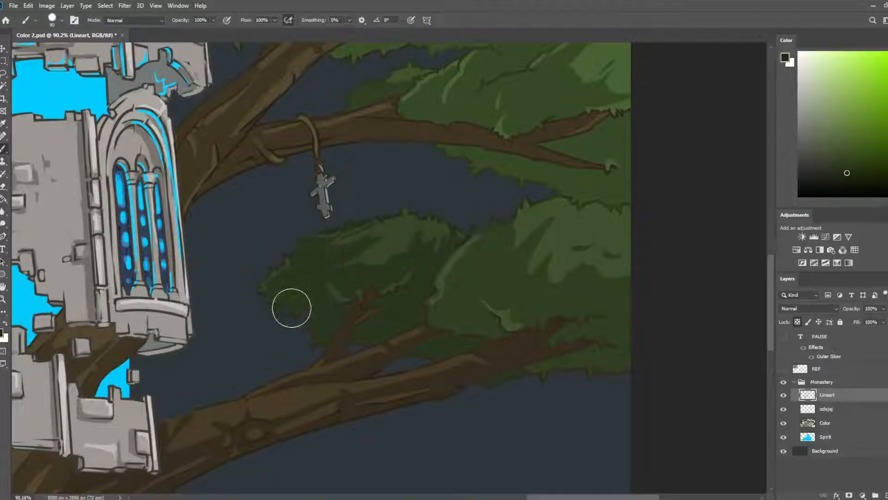
key("bracketleft")
key("bracketleft")
key("bracketleft")
key("bracketleft")
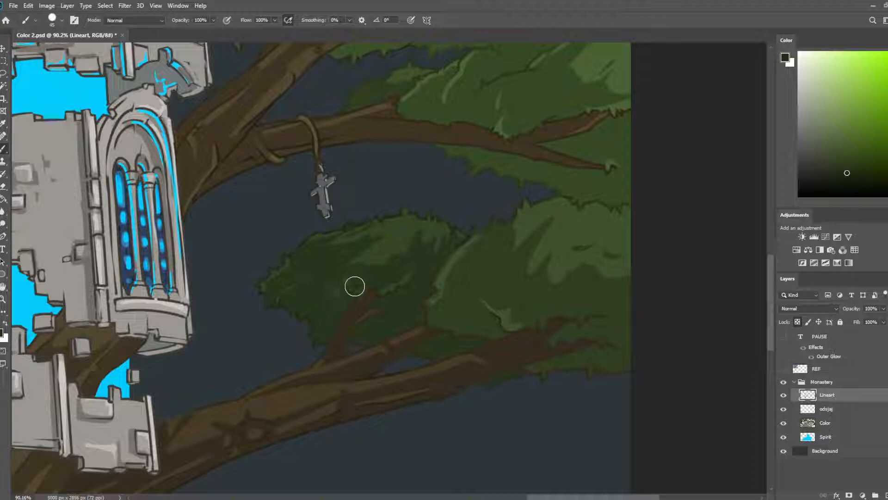
key("bracketleft")
left_click_drag(492, 313, 512, 326)
- Recolour the line art of the lower foliage by the canvas edge and around the lowest branch with dark greens sampled from the canvas
key("i")
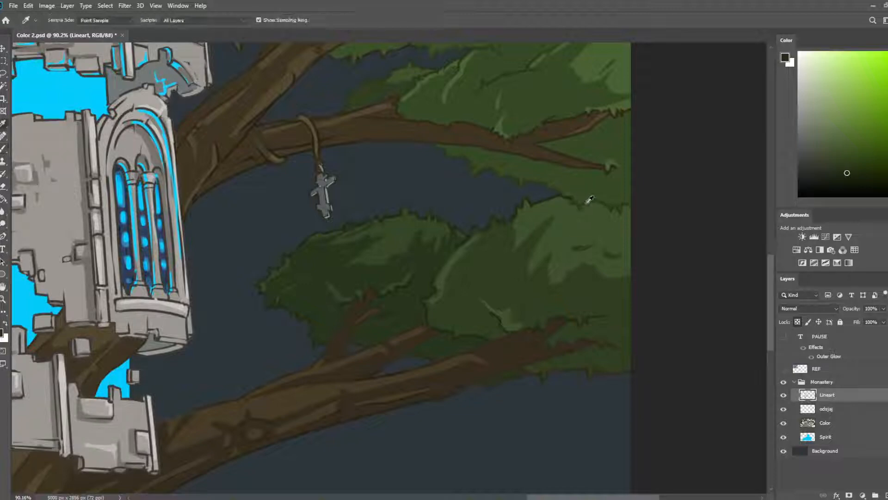
left_click(587, 203, "alt")
left_click_drag(647, 288, 655, 196)
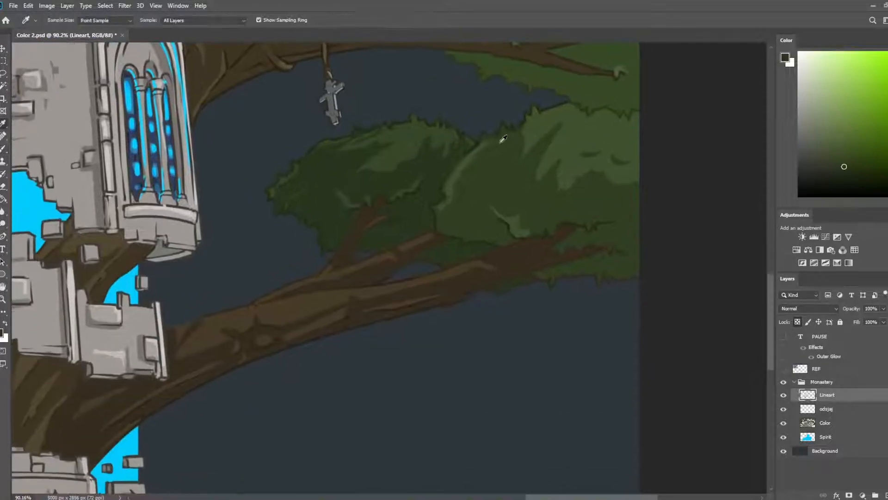
left_click(480, 142)
key("b")
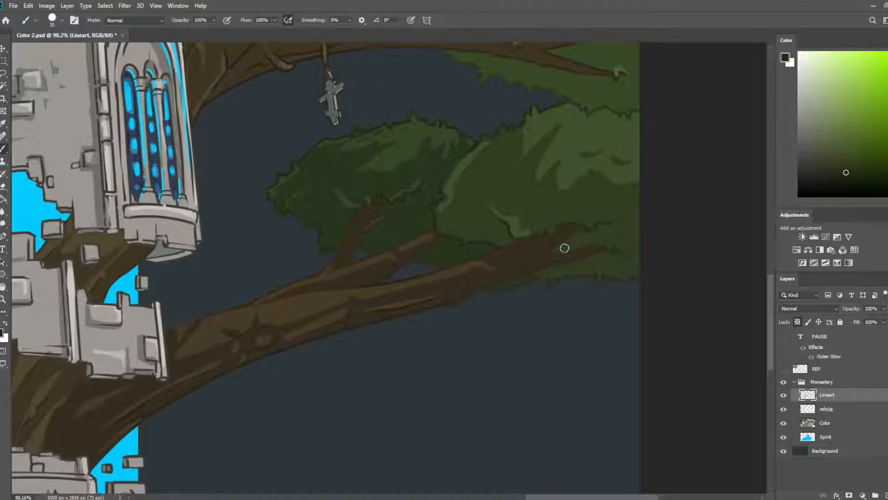
key("bracketright")
key("bracketright")
key("bracketright")
key("bracketright")
key("bracketright")
- Recolour the underside outline of the large foliage clump beside the round tower dark green, and save the document
left_click_drag(467, 185, 519, 343)
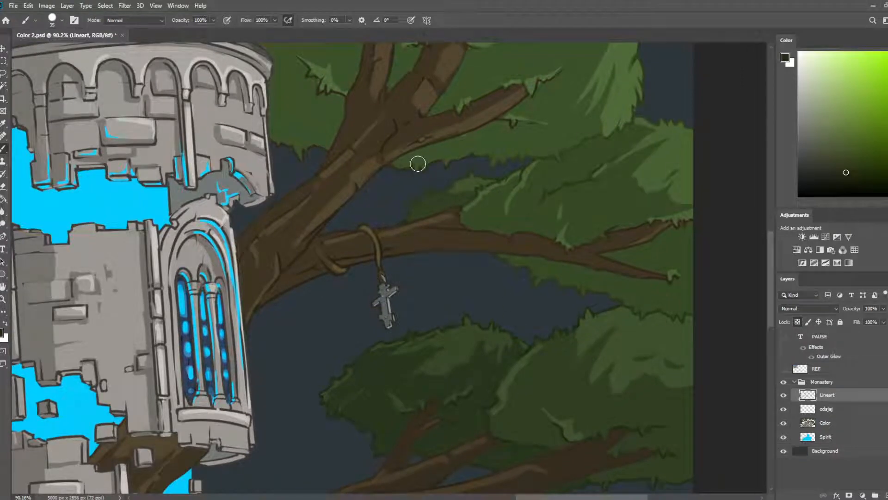
left_click_drag(533, 167, 551, 251)
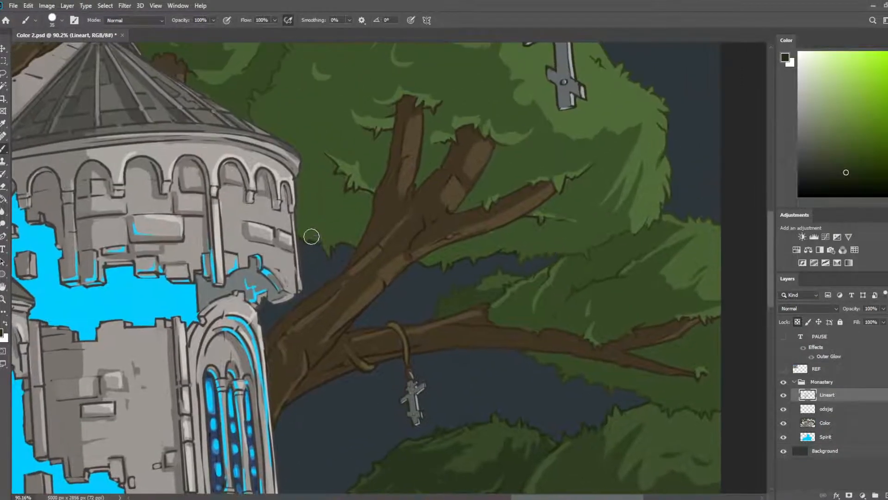
left_click_drag(446, 183, 418, 303)
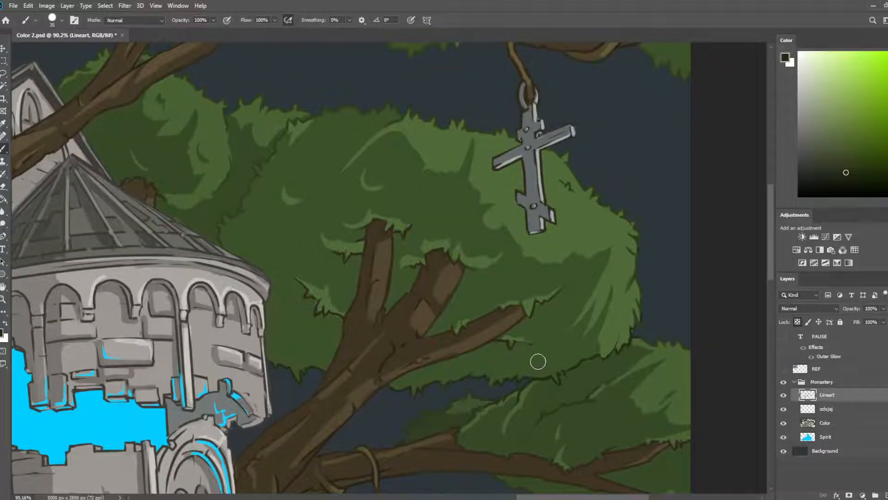
scroll(510, 237, "down", 5)
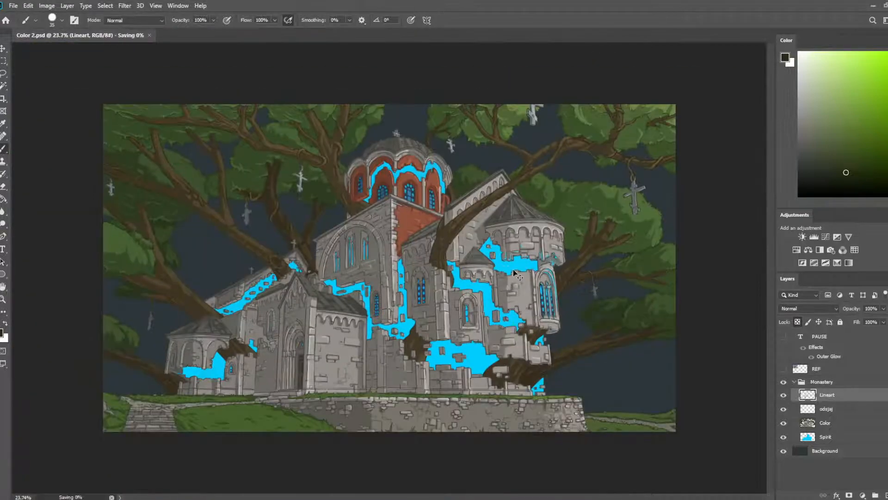
- Touch up the line art of the branch carrying the small hanging cross with a sampled dark brown and a smaller brush
scroll(682, 227, "up", 6)
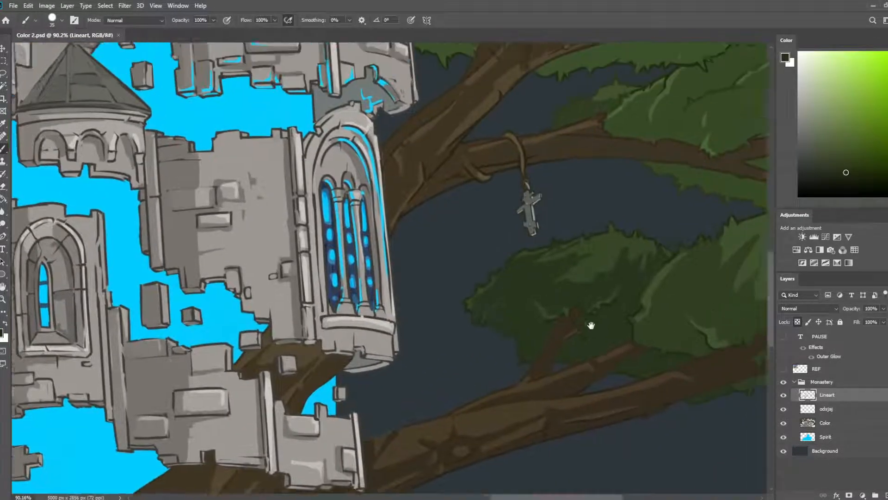
left_click_drag(591, 326, 537, 380)
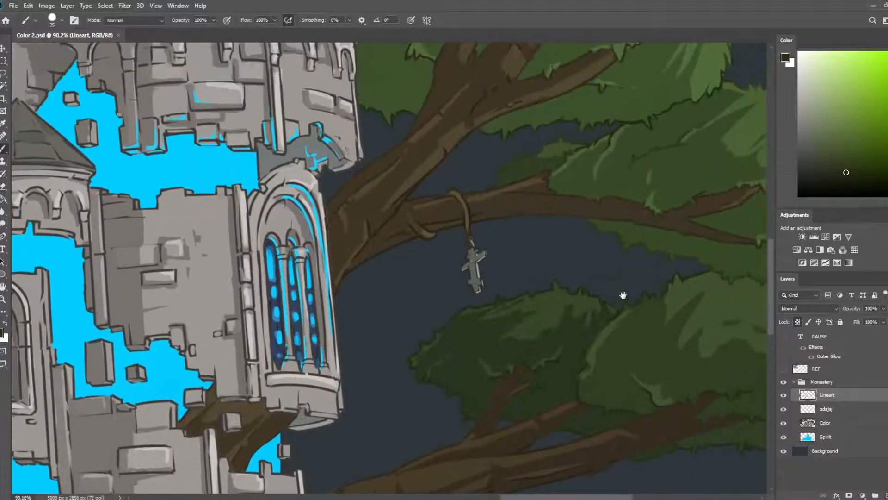
left_click_drag(590, 251, 486, 234)
left_click(342, 208, "alt")
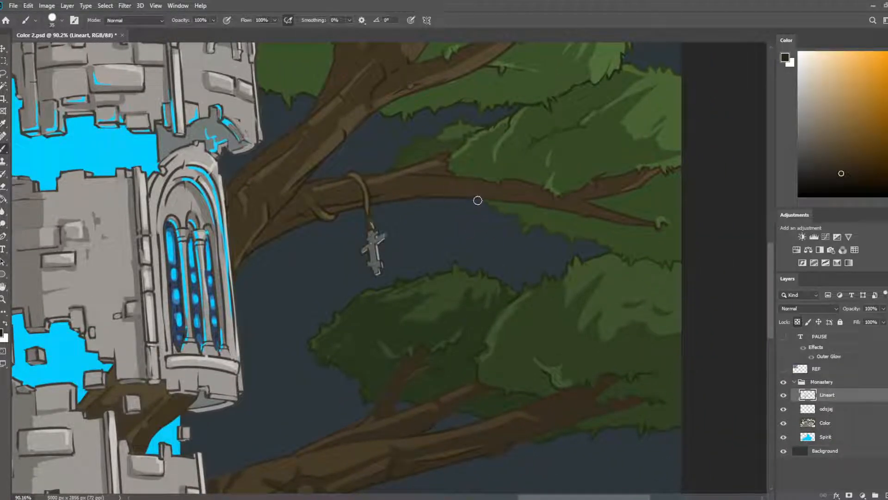
key("bracketleft")
key("bracketleft")
left_click_drag(527, 109, 622, 257)
- Touch up the foliage outlines above and below the forked branch on the Lineart layer with a sampled dark green
key("i")
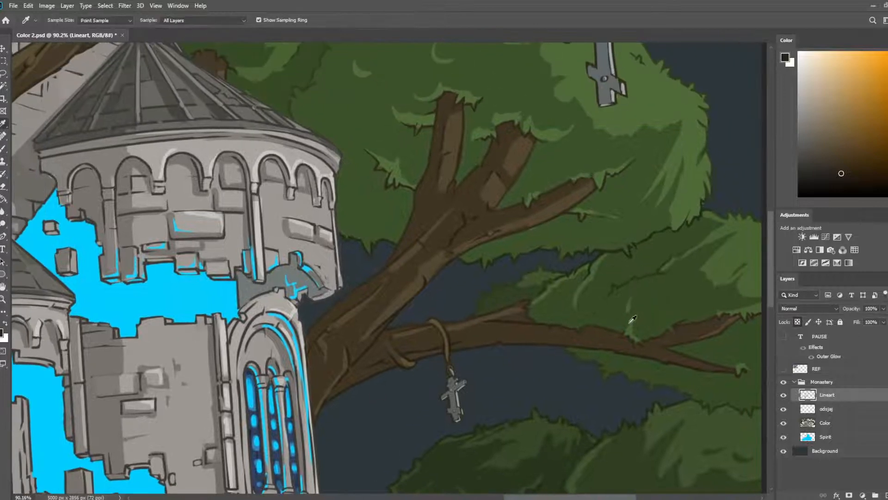
left_click(602, 252)
key("b")
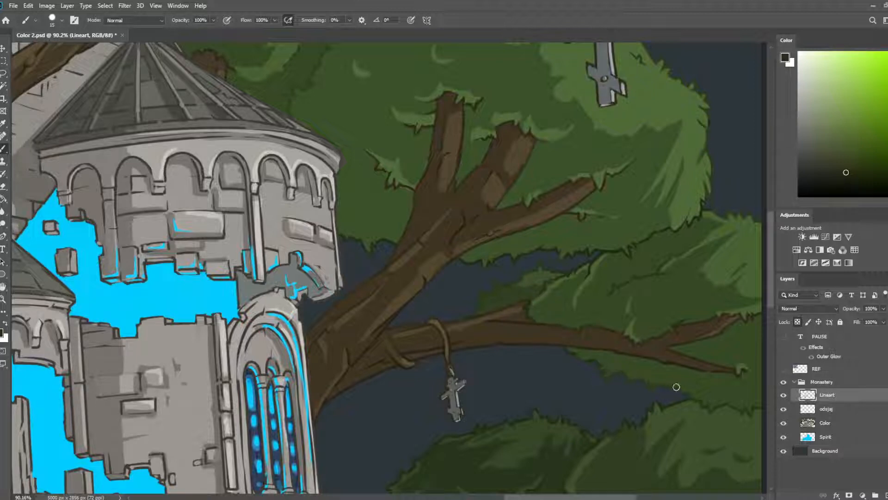
left_click_drag(751, 409, 590, 364)
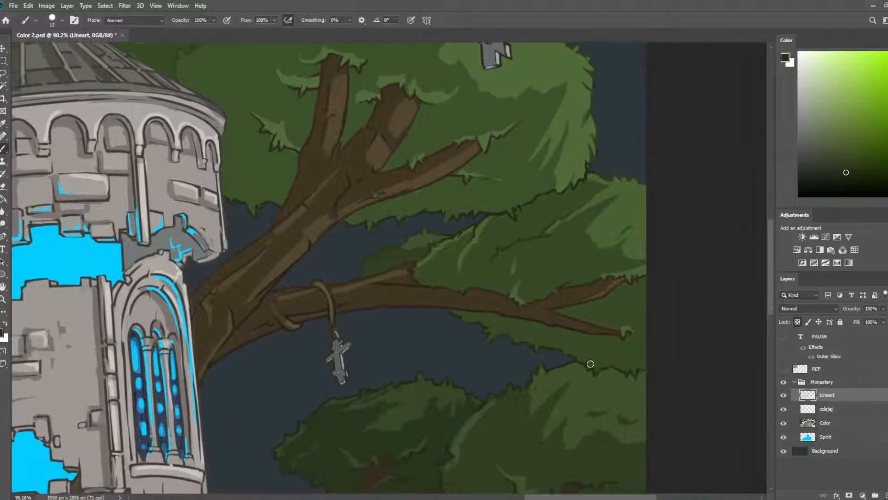
key("bracketright")
key("bracketright")
key("bracketright")
key("bracketright")
- Touch up the outer edge of the large foliage clump and recolour its outline on the Lineart layer with sampled dark greens
left_click(839, 423)
key("e")
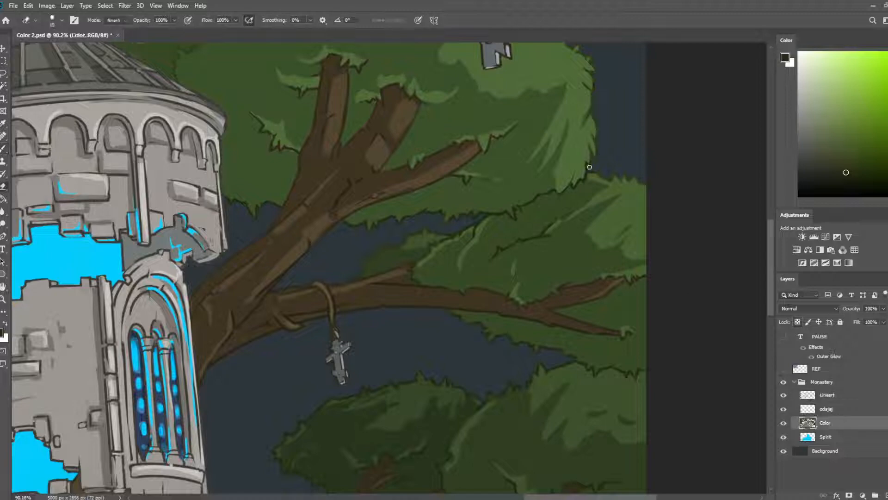
left_click(828, 396)
key("b")
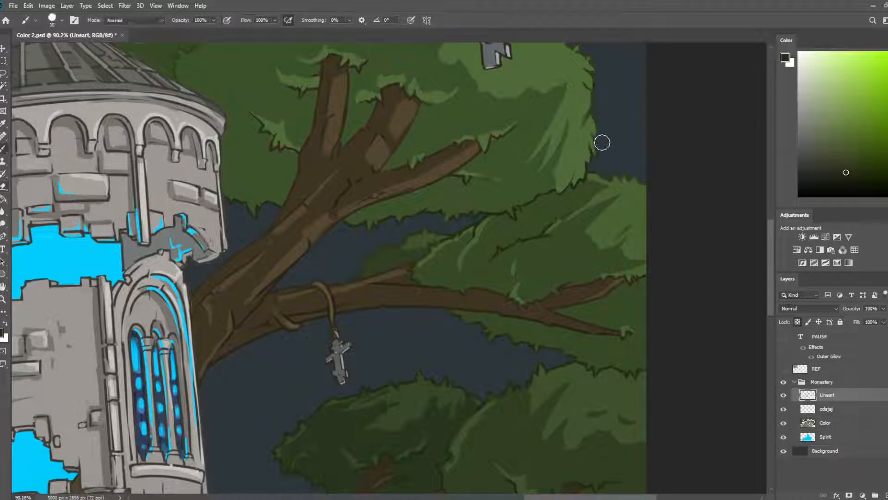
left_click(593, 138, "alt")
left_click_drag(592, 135, 583, 160)
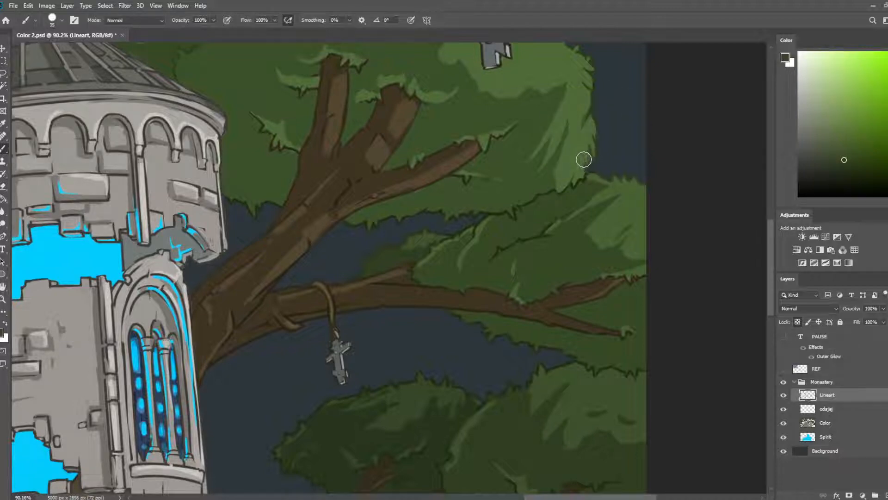
left_click(555, 187, "alt")
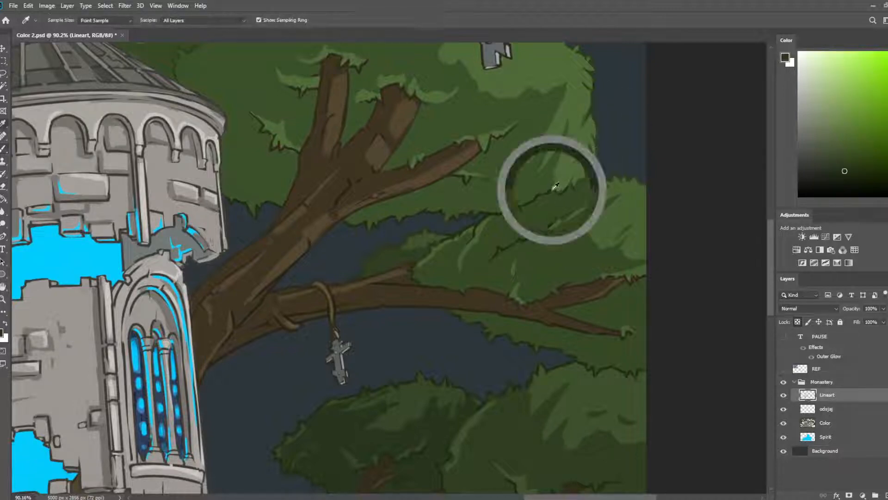
left_click_drag(562, 190, 581, 168)
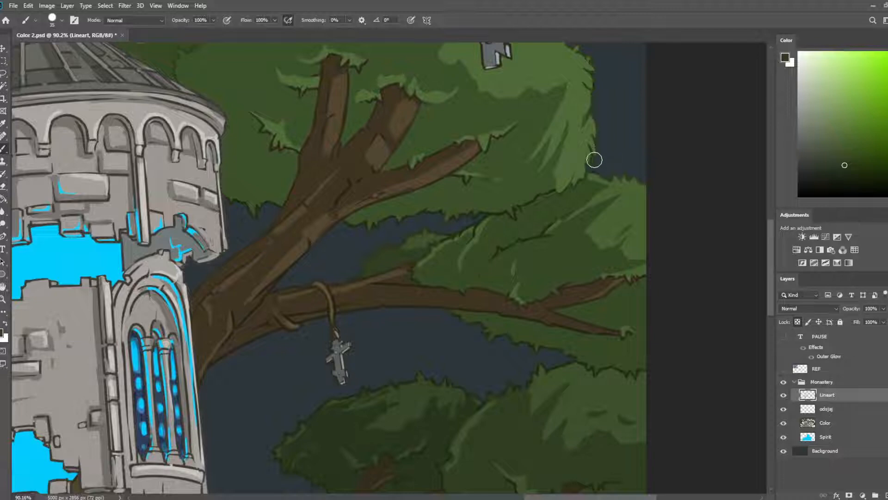
- Recolour the outlines of the foliage by the canvas edge and between the clumps above the round tower with sampled dark greens
scroll(601, 169, "up", 2)
key("i")
left_click(588, 199)
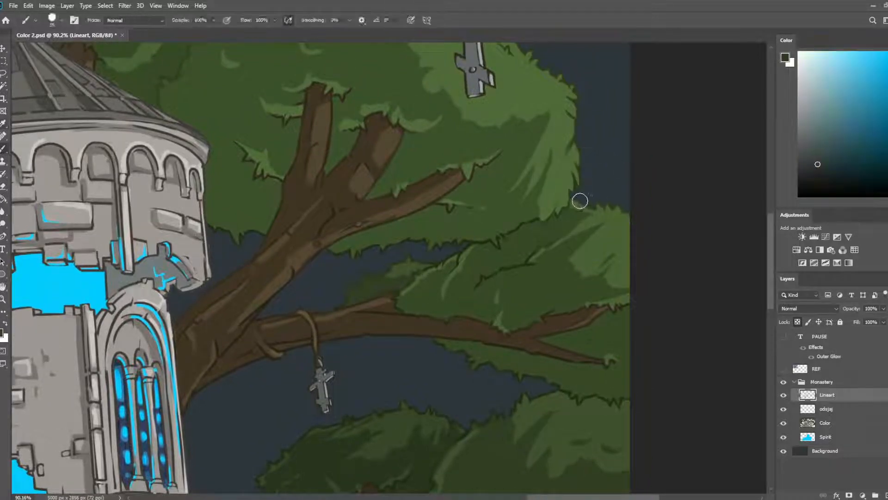
left_click(589, 200)
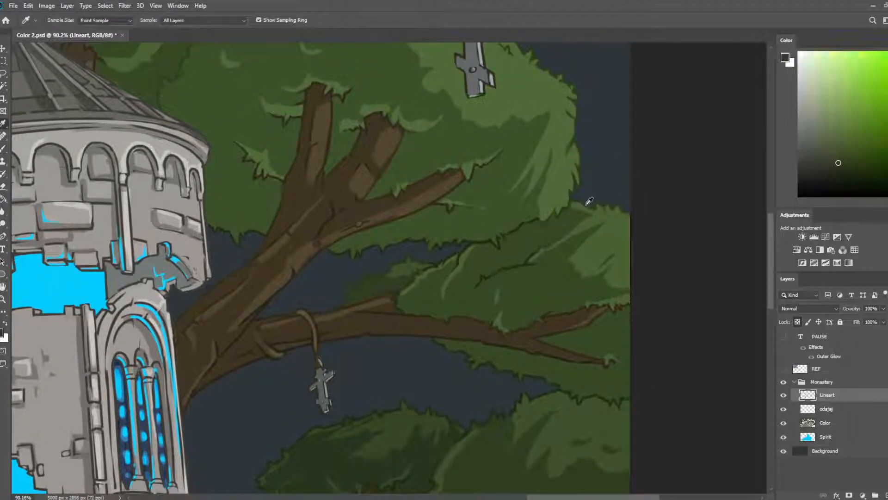
key("b")
left_click_drag(602, 197, 631, 238)
key("i")
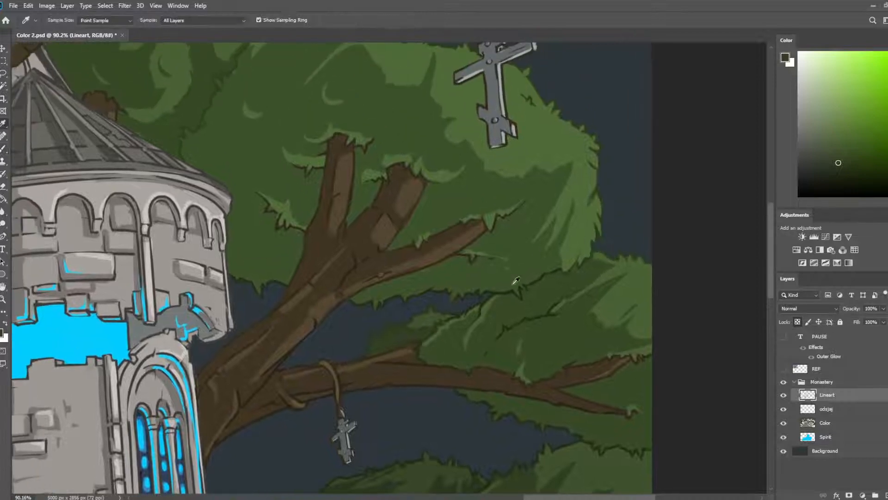
left_click(510, 288)
left_click_drag(306, 122, 324, 151)
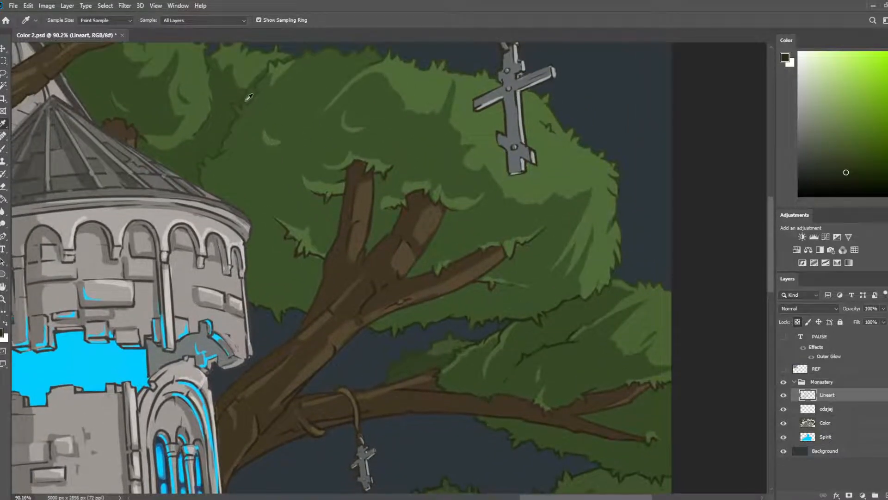
left_click(246, 95)
key("b")
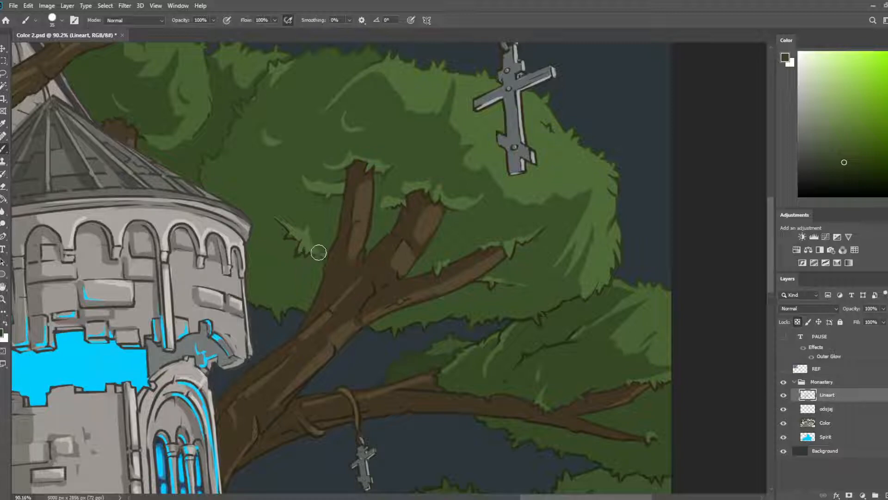
- Touch up the small leaf tuft beside the forked branch on the Color layer, using sampled greens and a smaller brush
left_click(826, 422)
left_click(290, 251, "alt")
key("slash")
key("bracketleft")
key("bracketleft")
key("bracketleft")
key("bracketleft")
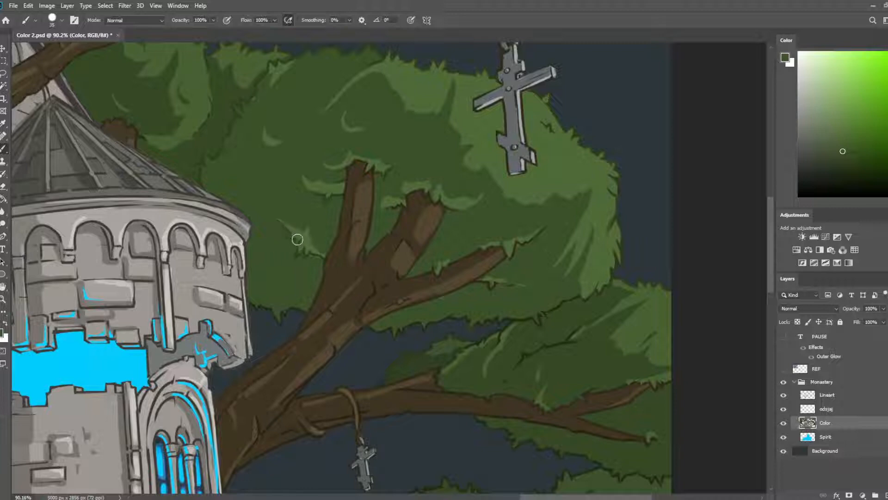
left_click(300, 258, "alt")
left_click(308, 245, "alt")
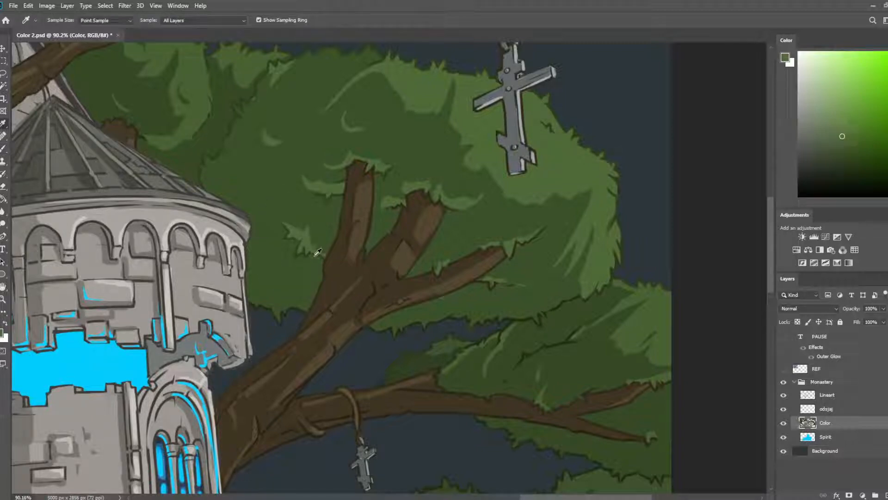
left_click(313, 245, "alt")
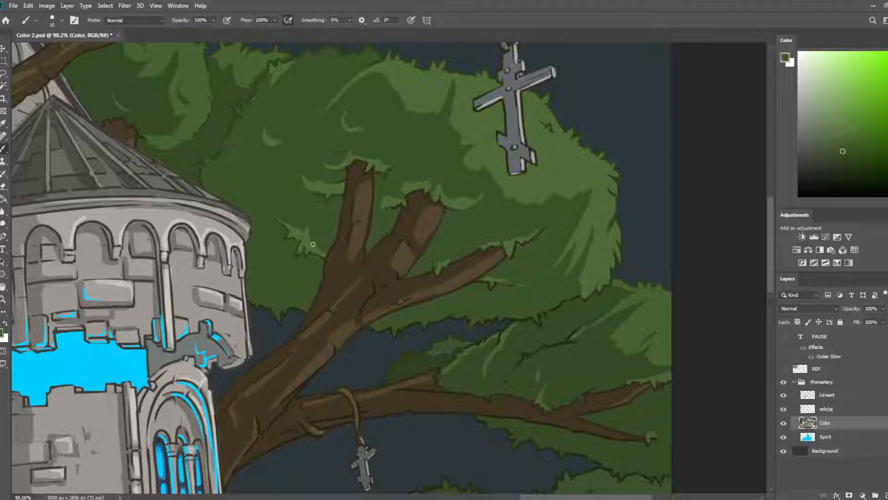
left_click_drag(311, 247, 310, 221)
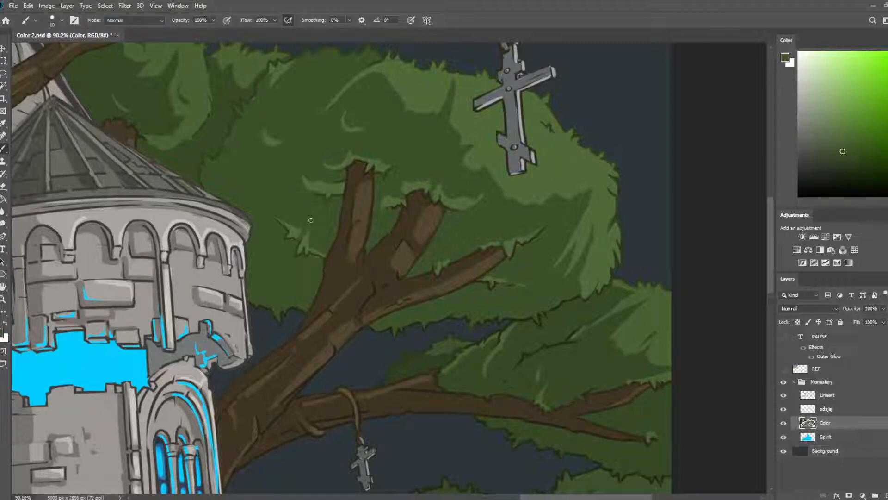
left_click(314, 255, "alt")
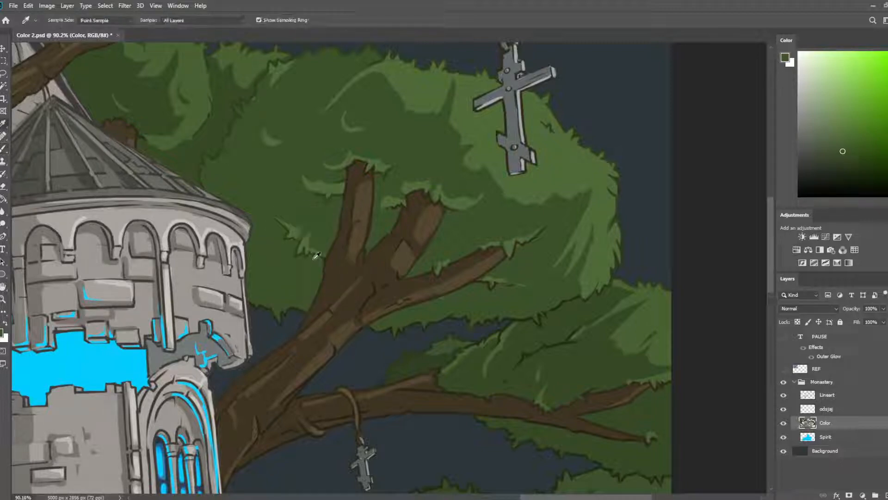
- Paint a light green highlight stroke below the leaf tuft beside the round tower, and touch up the foliage with sampled greens
left_click(322, 181, "alt")
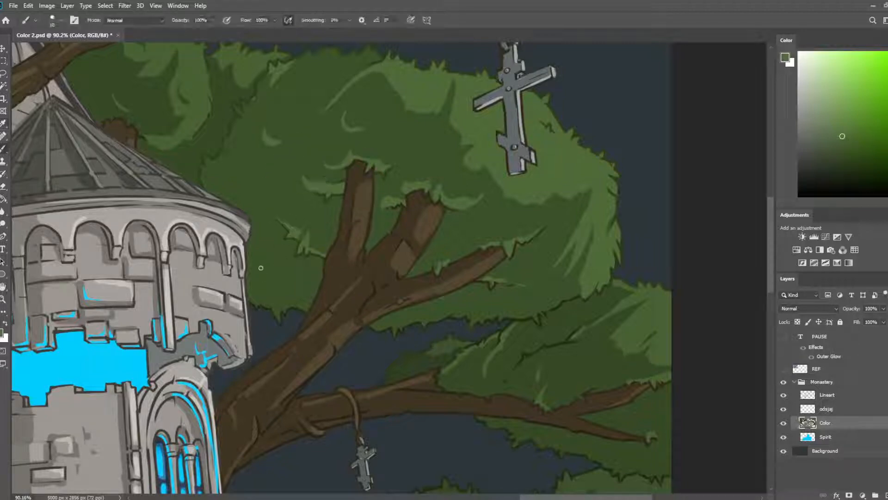
left_click_drag(261, 267, 287, 286)
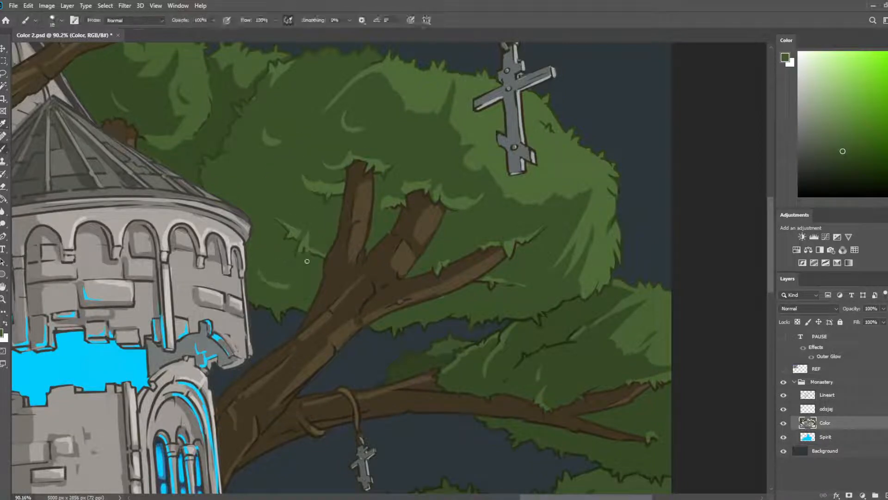
scroll(307, 261, "down", 10)
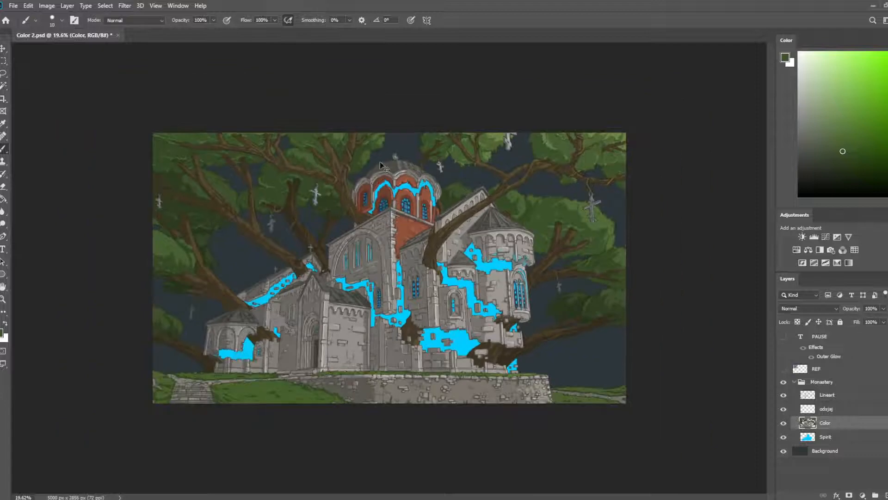
scroll(659, 196, "up", 7)
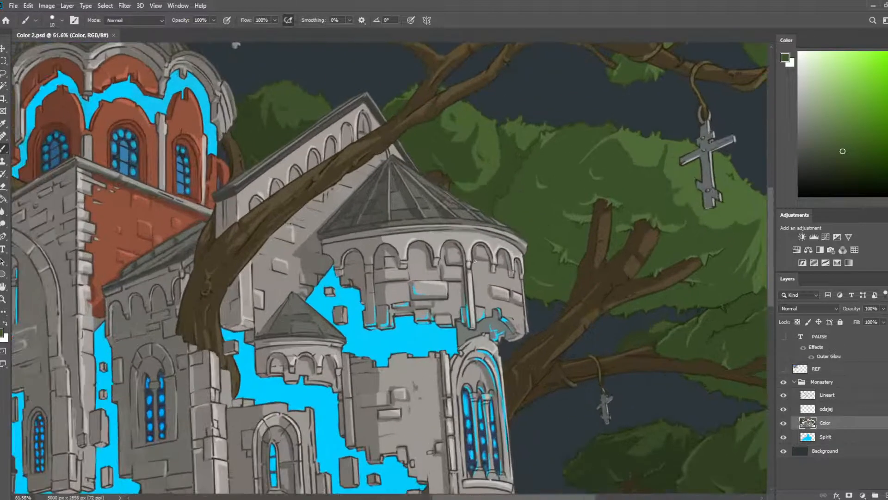
left_click(542, 185, "alt")
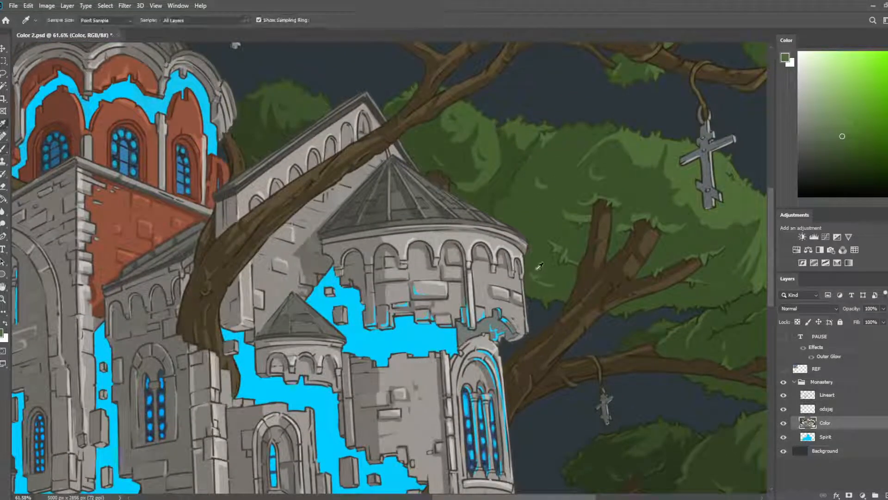
left_click(539, 266, "alt")
left_click_drag(545, 262, 453, 236)
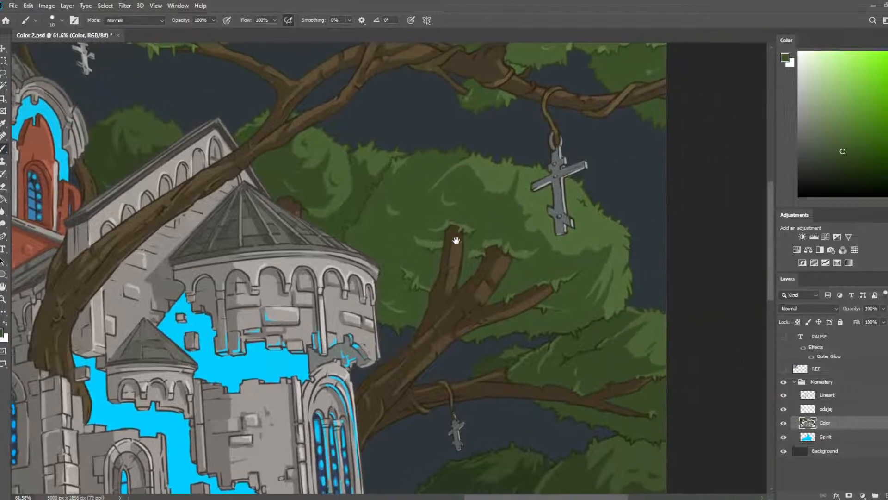
left_click_drag(468, 288, 486, 226)
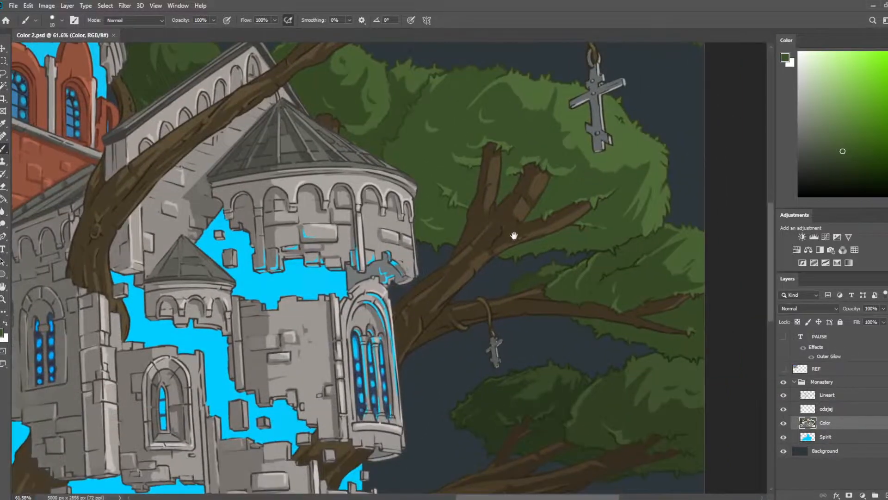
- Recolour the leaf line art around the forked branch tips on the Lineart layer with a sampled dark green and a larger brush
left_click(608, 248, "alt")
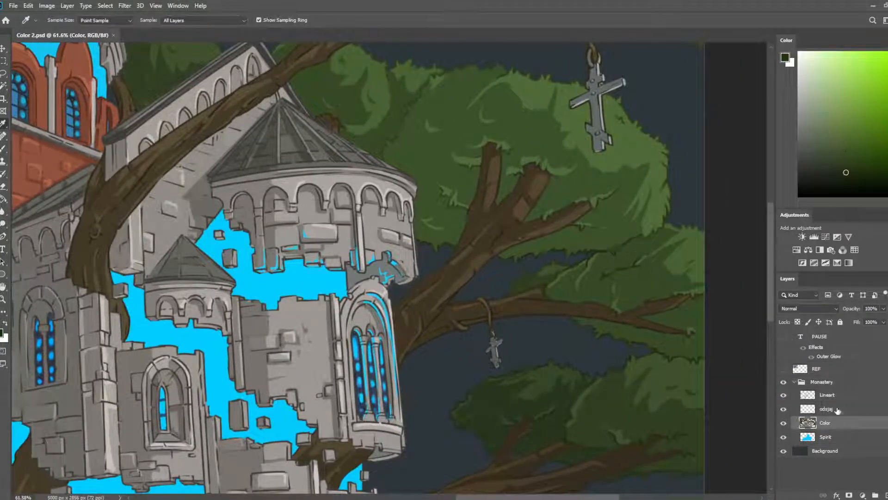
left_click(828, 395)
key("b")
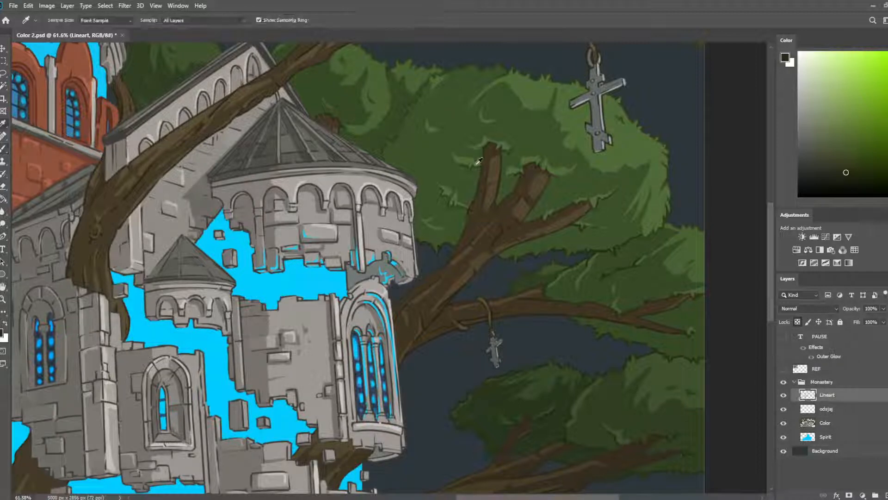
left_click(479, 160, "alt")
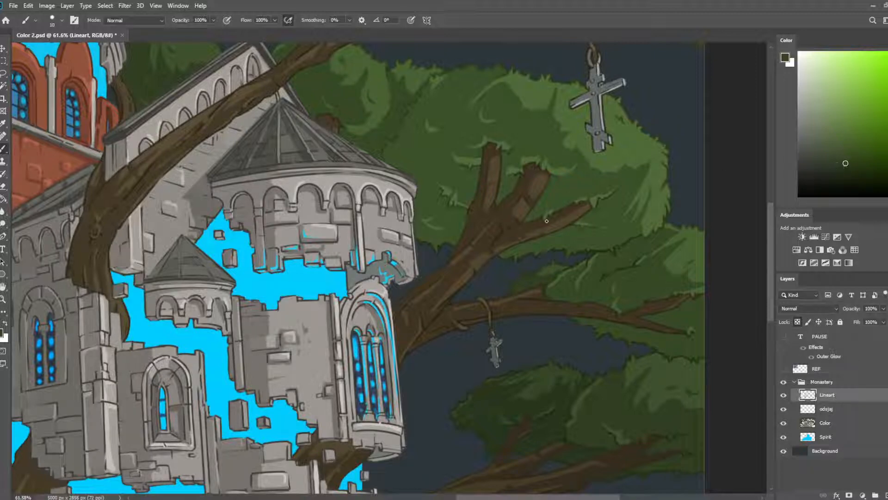
key("bracketright")
key("bracketright")
- Examine the whole picture, then the foliage, branches and round tower up close, for line art that still needs recolouring
scroll(375, 350, "down", 12)
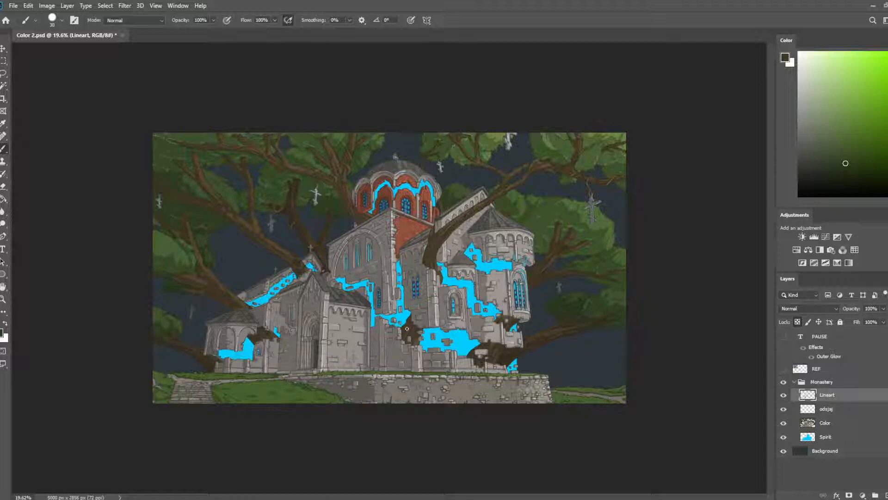
scroll(518, 51, "up", 7)
scroll(461, 106, "down", 3)
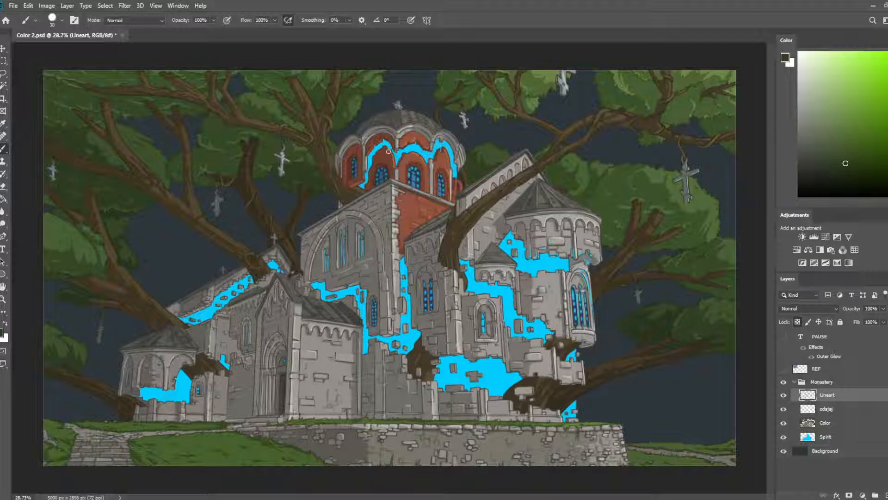
scroll(654, 199, "up", 4)
left_click_drag(627, 277, 511, 164)
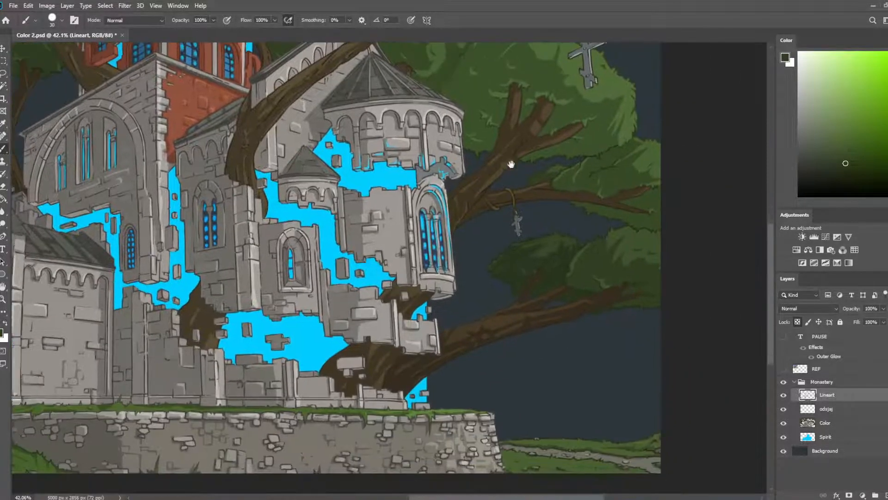
scroll(716, 195, "up", 4)
left_click_drag(574, 161, 628, 293)
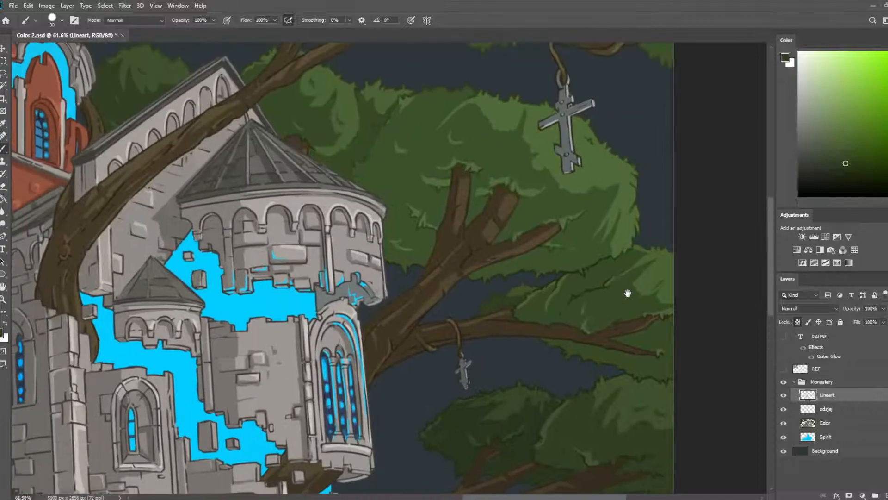
left_click_drag(556, 149, 657, 335)
left_click_drag(407, 318, 601, 93)
left_click_drag(294, 329, 685, 428)
left_click_drag(507, 255, 731, 70)
- Recolour the grass line art around the path beside the stone wall with a sampled dark green, adjusting the brush size
mouse_move(500, 471)
left_mouse_down()
mouse_move(545, 140)
mouse_move(33, 88)
left_mouse_up()
mouse_move(750, 198)
left_mouse_down()
mouse_move(287, 155)
mouse_move(206, 164)
left_mouse_up()
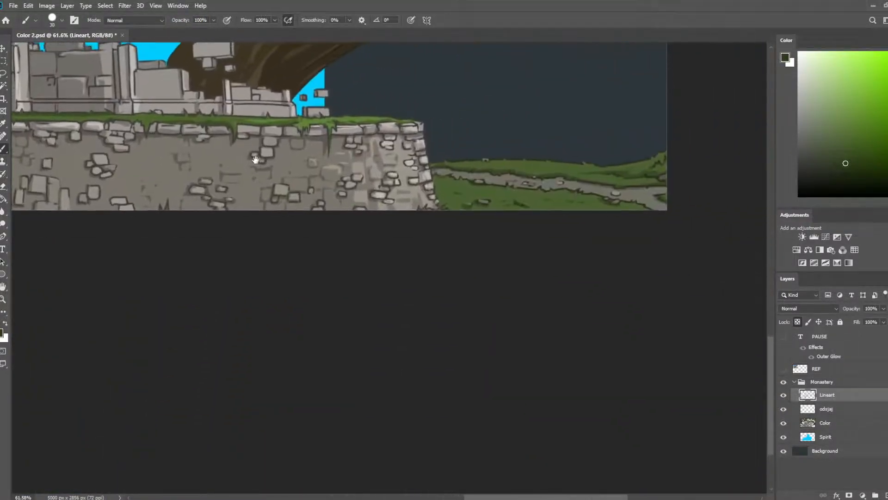
left_click_drag(323, 136, 289, 196)
key("i")
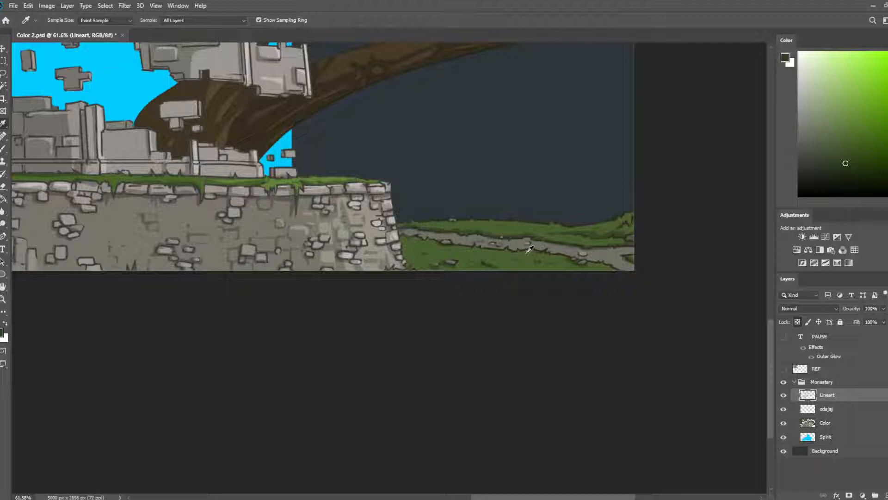
left_click(595, 227)
key("b")
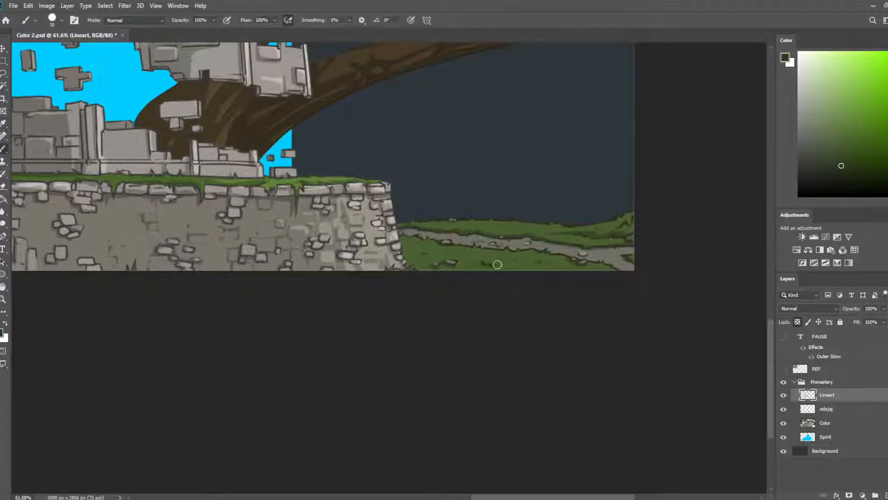
key("bracketright")
key("bracketright")
key("bracketright")
mouse_move(411, 221)
left_mouse_down()
mouse_move(445, 227)
mouse_move(416, 232)
left_mouse_up()
key("bracketright")
key("bracketright")
key("bracketright")
key("bracketright")
key("bracketright")
key("bracketright")
key("bracketleft")
key("bracketleft")
key("bracketleft")
key("bracketleft")
key("bracketleft")
- Recolour the upper edge of the grass line art along the stone wall's top in dark green, using a smaller brush
scroll(320, 153, "up", 10)
left_click_drag(329, 190, 456, 185)
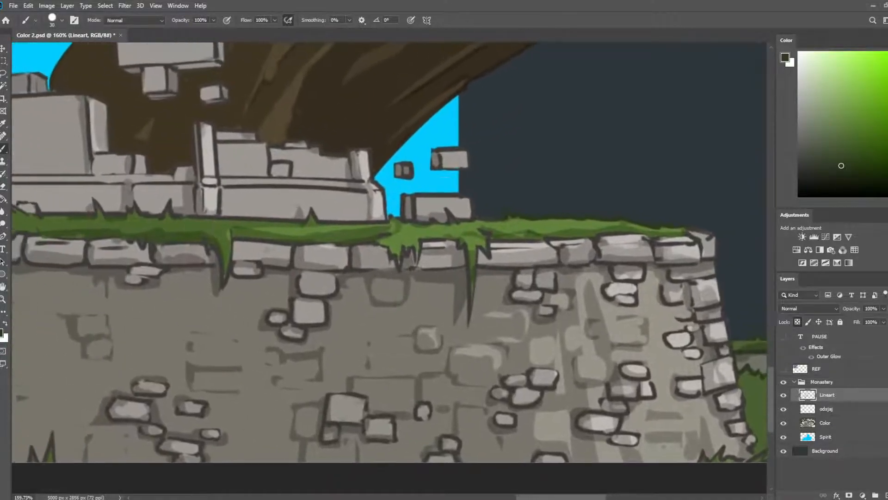
key("bracketleft")
left_click_drag(298, 224, 569, 209)
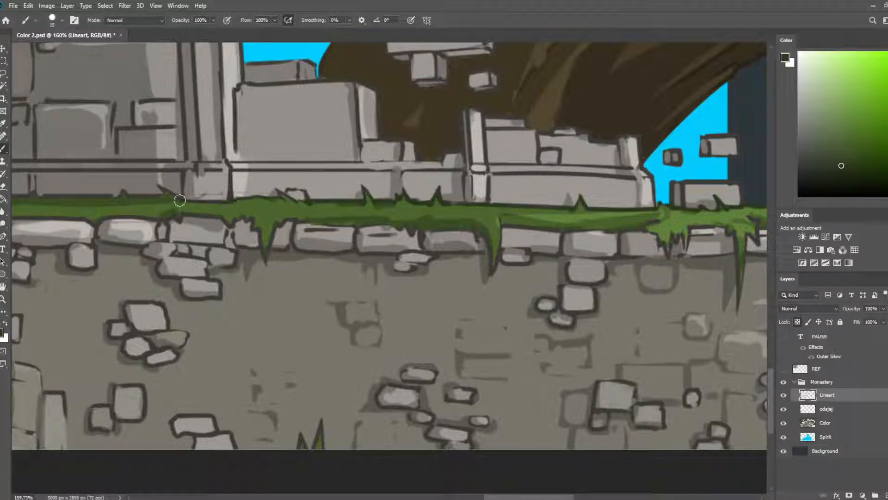
left_click_drag(103, 193, 575, 184)
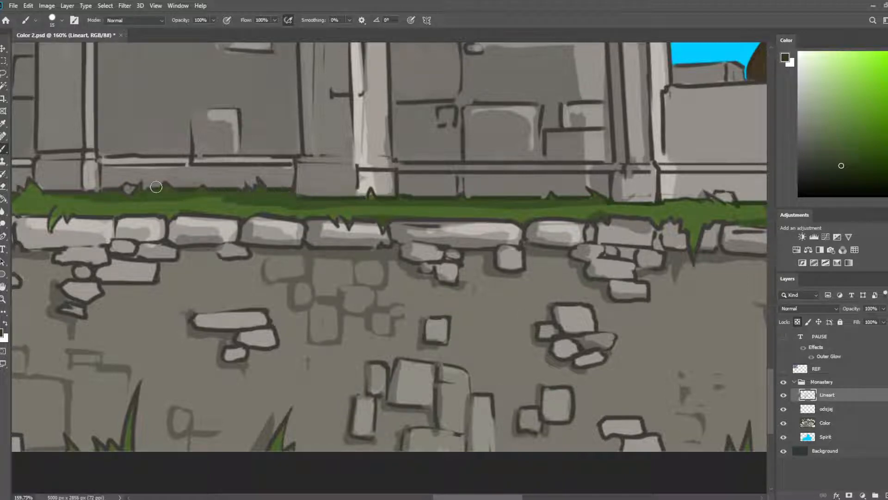
left_click_drag(276, 190, 478, 182)
- Set the brush size to 15 and recolour the grass tufts along the wall top towards the entrance in dark green
key("bracketright")
key("bracketright")
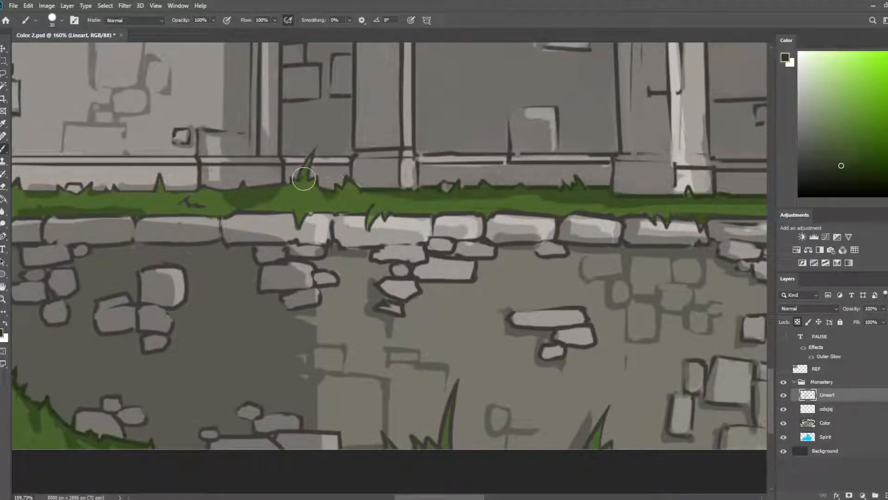
key("bracketleft")
key("bracketleft")
key("bracketleft")
key("bracketleft")
key("bracketleft")
key("bracketleft")
key("bracketleft")
key("bracketleft")
key("bracketleft")
key("bracketright")
key("bracketright")
key("bracketright")
key("bracketright")
key("bracketright")
key("bracketright")
key("bracketright")
key("bracketright")
left_click_drag(148, 185, 416, 201)
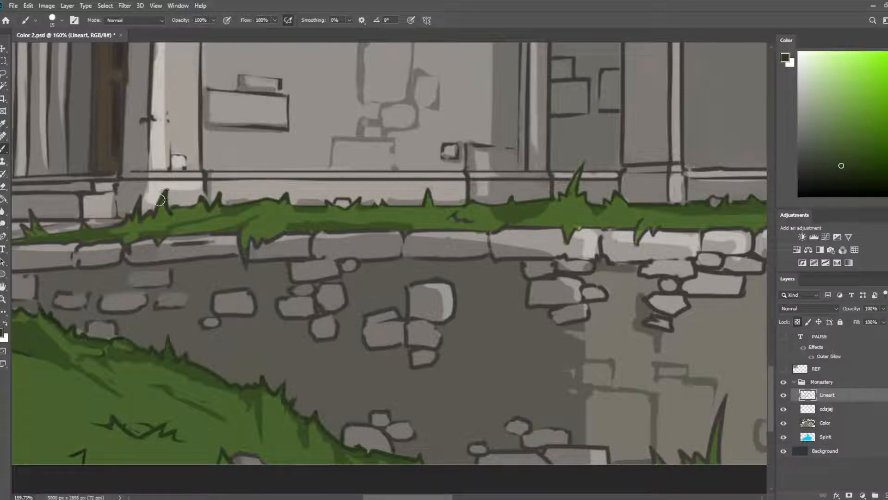
- Recolour the grass tuft beside the entrance steps in dark green and sample the dark grey of the adjoining stone line art
scroll(159, 199, "down", 9)
left_click_drag(292, 270, 476, 313)
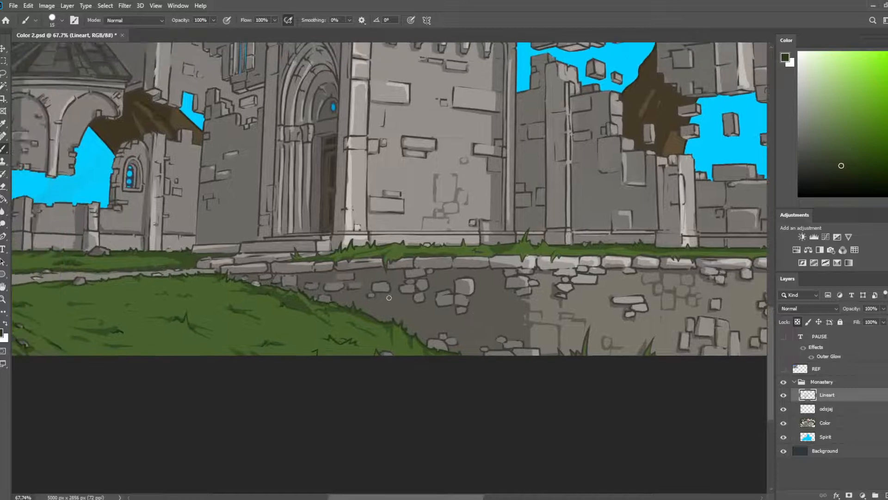
scroll(363, 285, "up", 7)
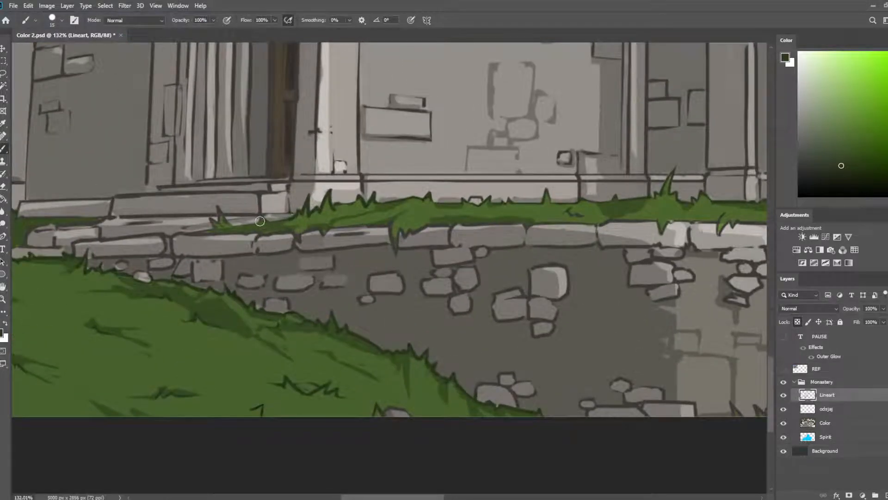
left_click(209, 212, "alt")
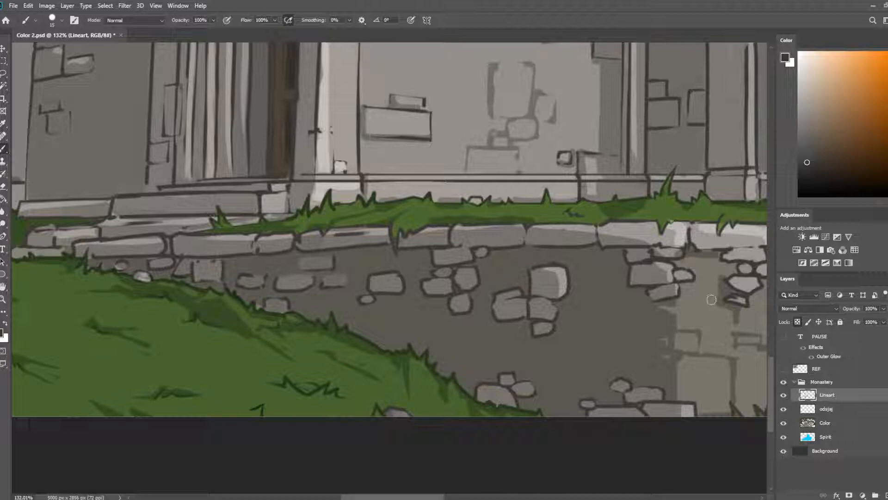
scroll(379, 246, "down", 2)
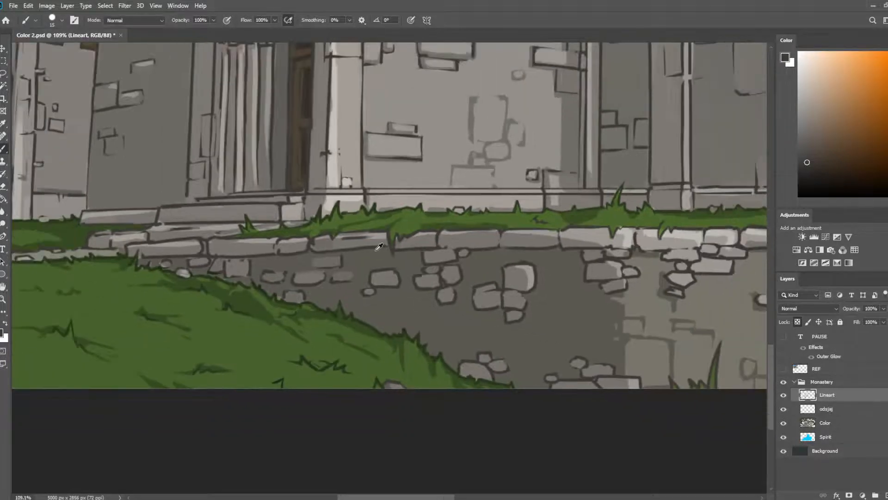
- Recolour the lower edge of the grass line art hanging over the wall's top stones with a sampled dark green
left_click(368, 214, "alt")
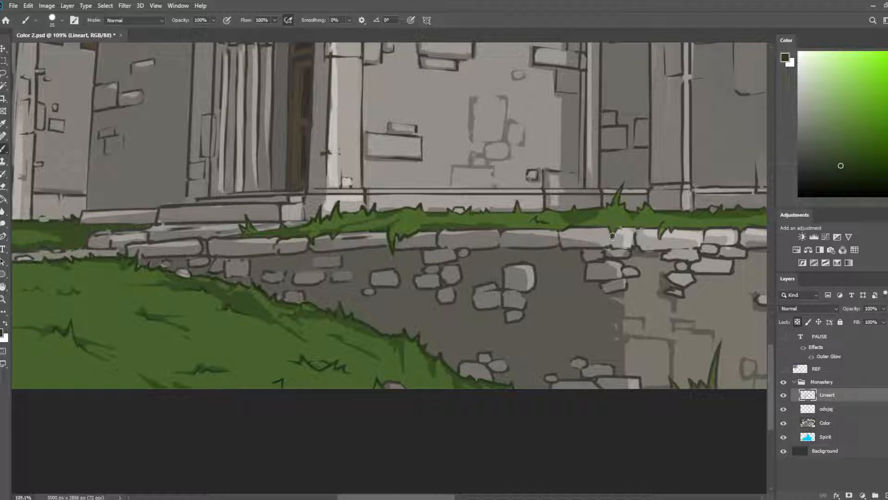
left_click_drag(682, 221, 451, 244)
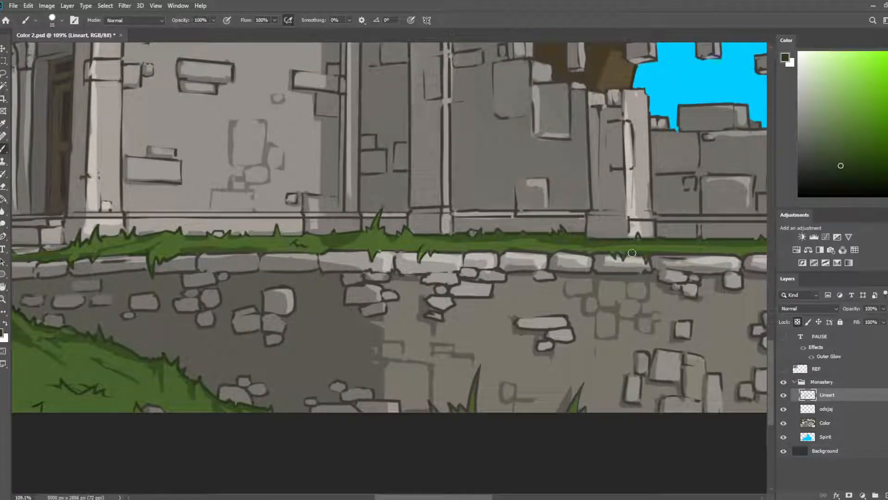
left_click_drag(682, 239, 464, 237)
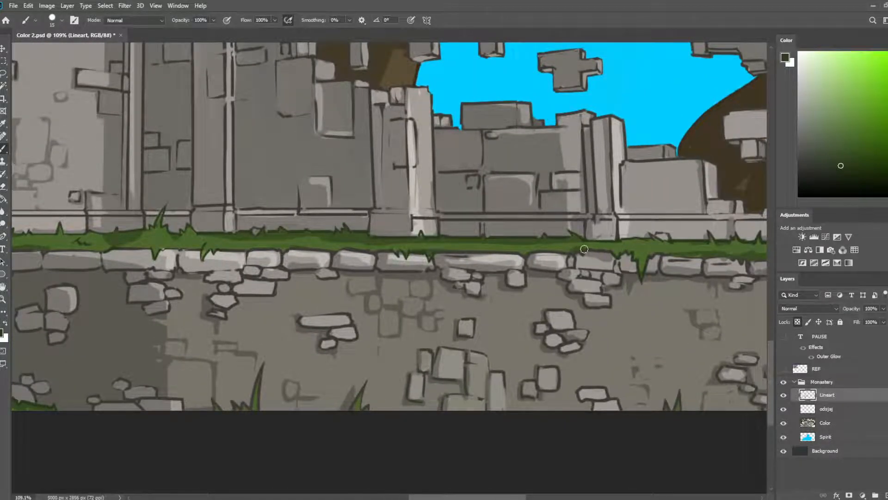
left_click_drag(672, 246, 492, 240)
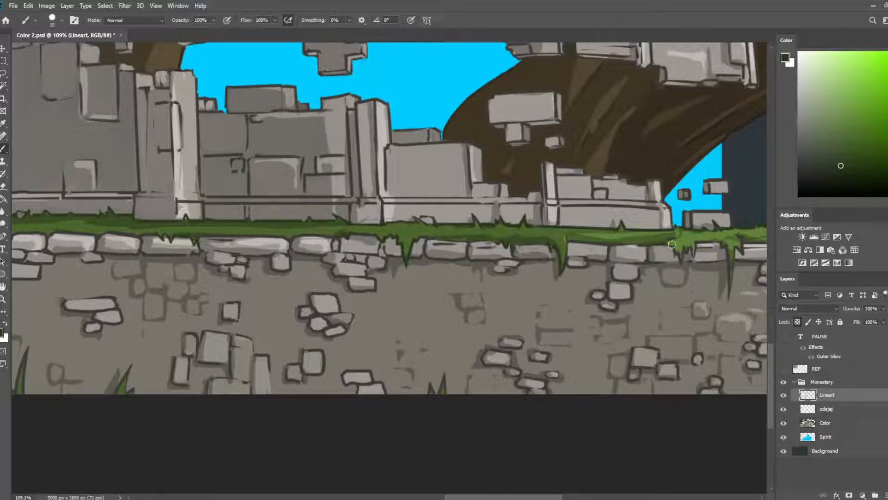
left_click_drag(739, 244, 567, 242)
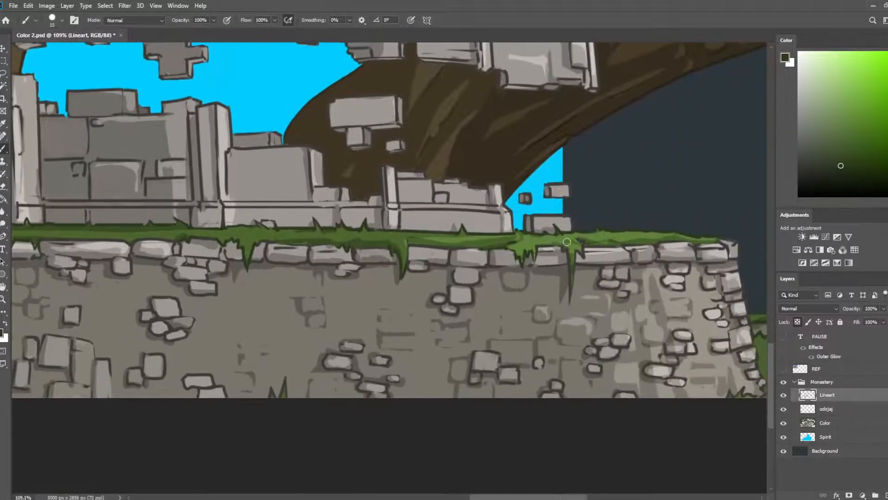
scroll(573, 249, "down", 5)
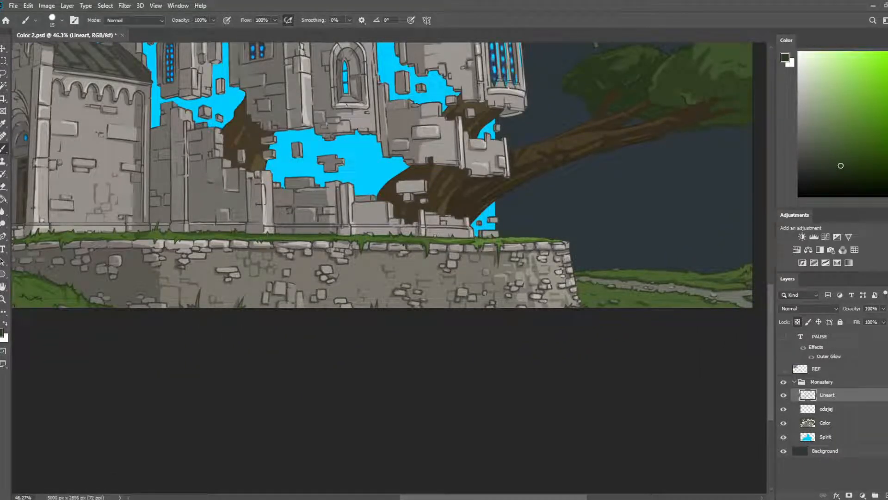
- Recolour the line art of the grass tufts at the foot of the stone wall in dark green
scroll(110, 295, "up", 5)
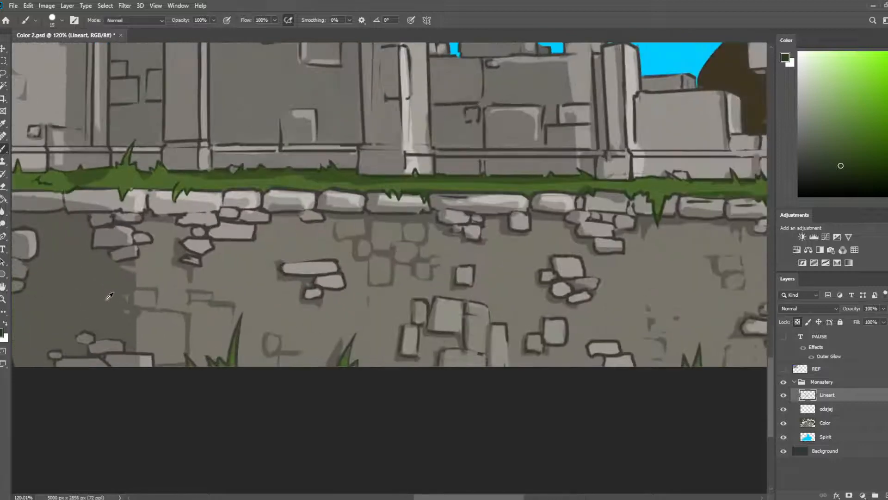
left_click_drag(203, 366, 220, 353)
scroll(358, 375, "down", 3)
scroll(406, 396, "right", 5)
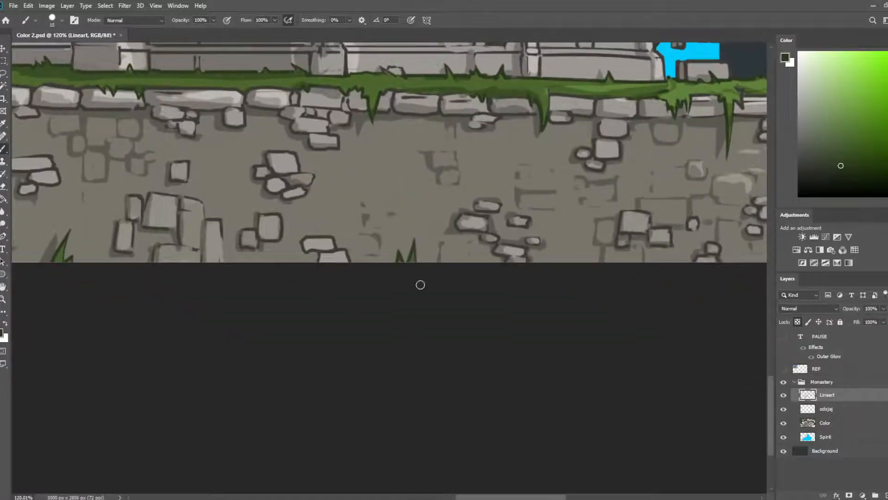
scroll(420, 284, "right", 8)
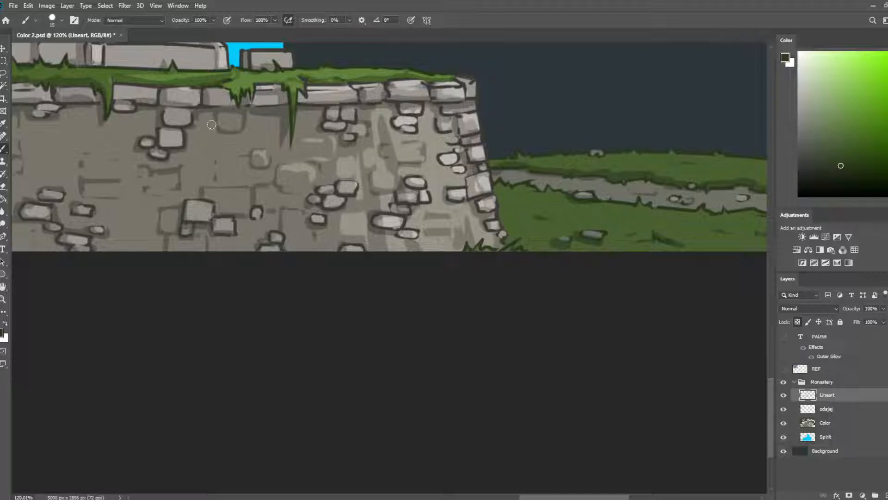
- Check the whole illustration with its recoloured foliage and grass line art, and save the file
scroll(211, 125, "down", 6)
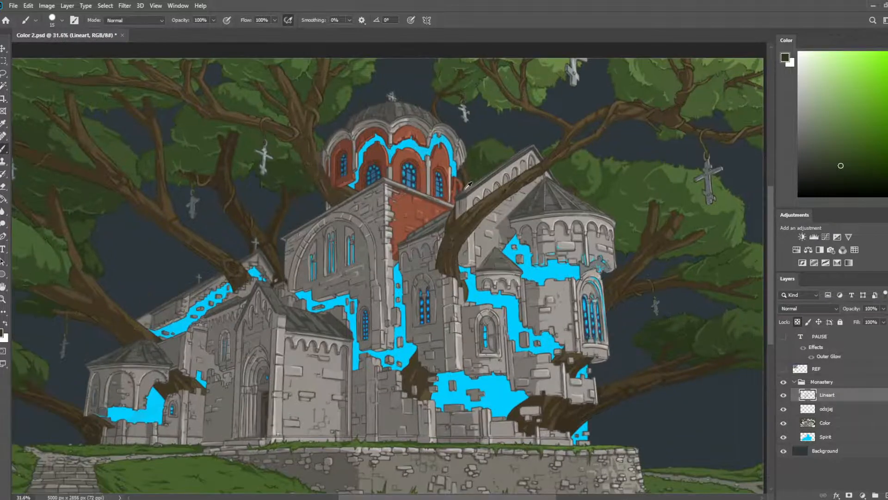
scroll(469, 185, "down", 1)
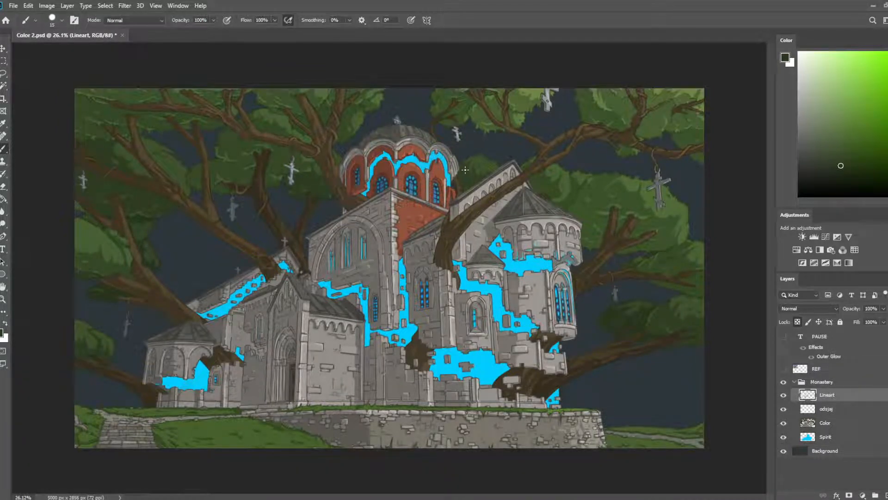
scroll(416, 139, "up", 2)
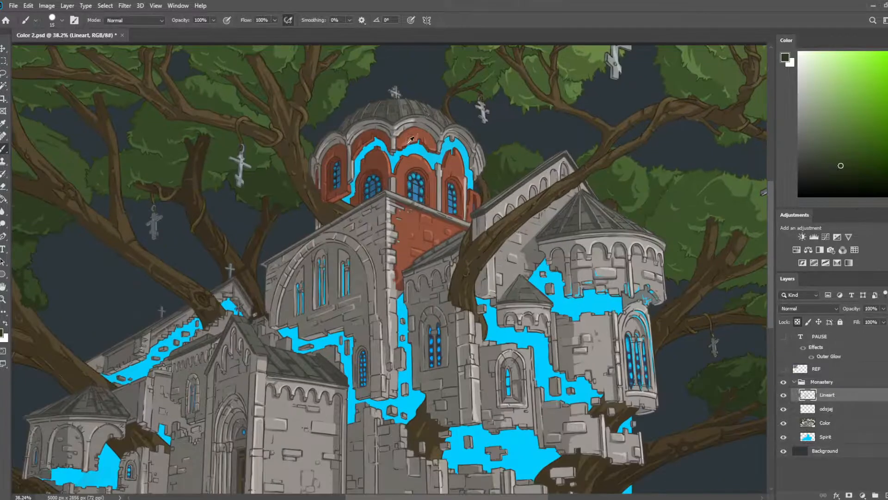
key("ctrl+s")
- Examine the grass strip, stone wall and path for line art that still needs recolouring
scroll(425, 240, "up", 3)
left_click_drag(531, 324, 417, 142)
left_click_drag(383, 207, 409, 199)
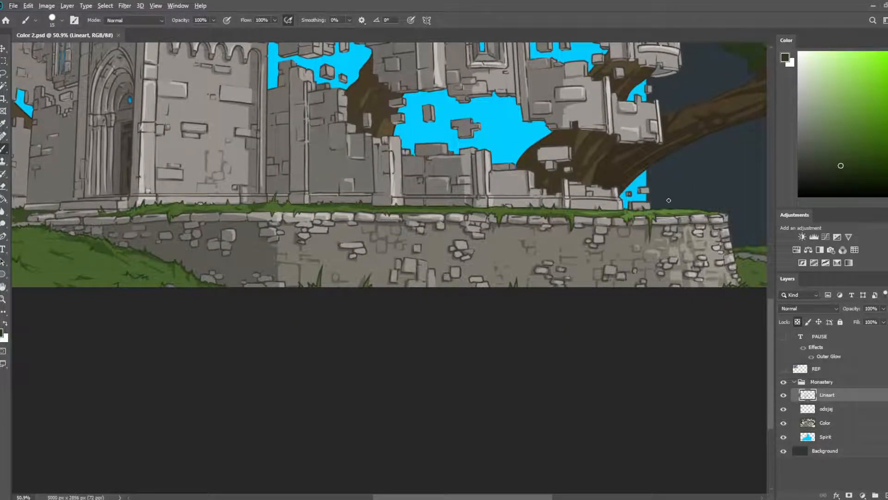
left_click_drag(668, 200, 553, 228)
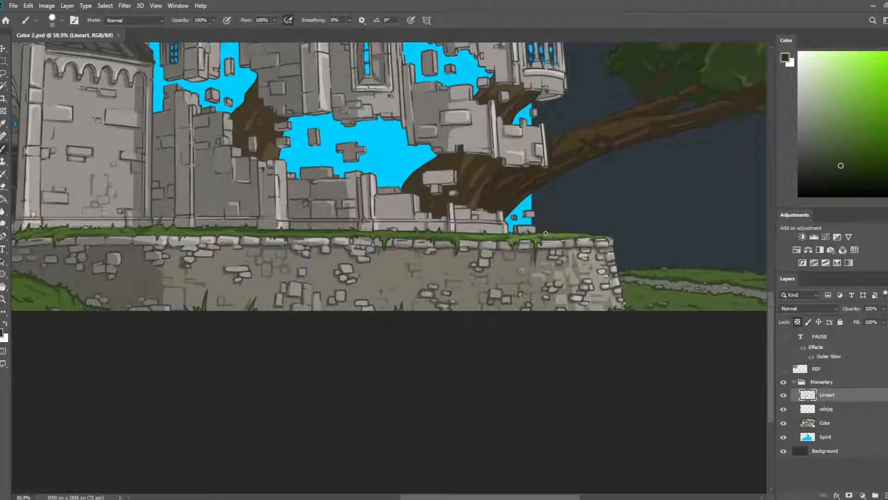
scroll(545, 233, "down", 3)
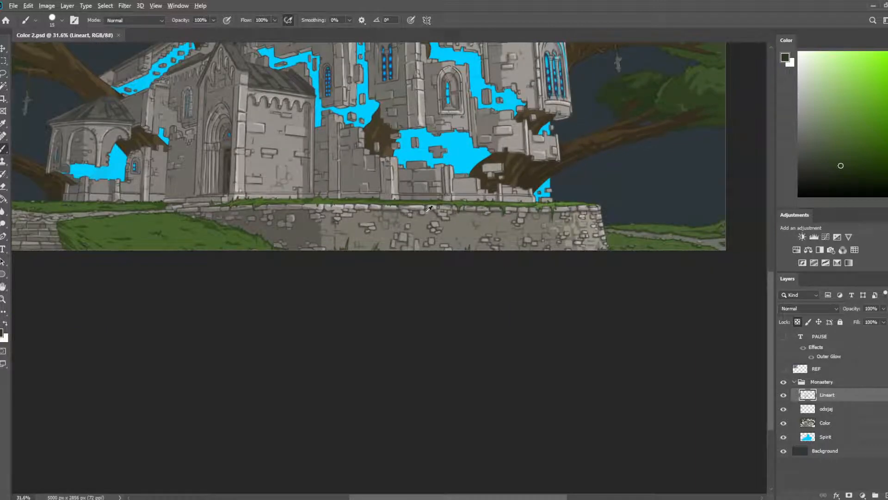
scroll(426, 212, "up", 3)
left_click_drag(458, 240, 262, 217)
scroll(481, 211, "up", 6)
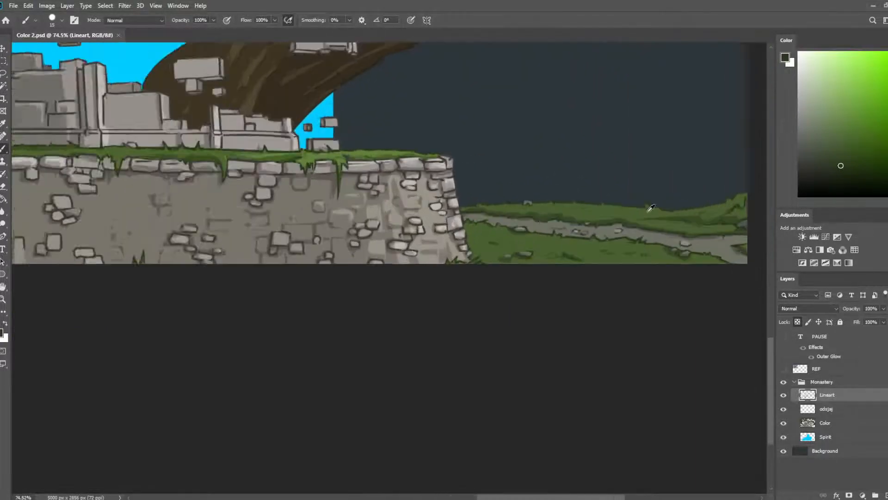
- Recolour the outlines of the stones on and around the path with a dark grey sampled from the wall's line art
scroll(650, 208, "up", 2)
key("i")
left_click(361, 191)
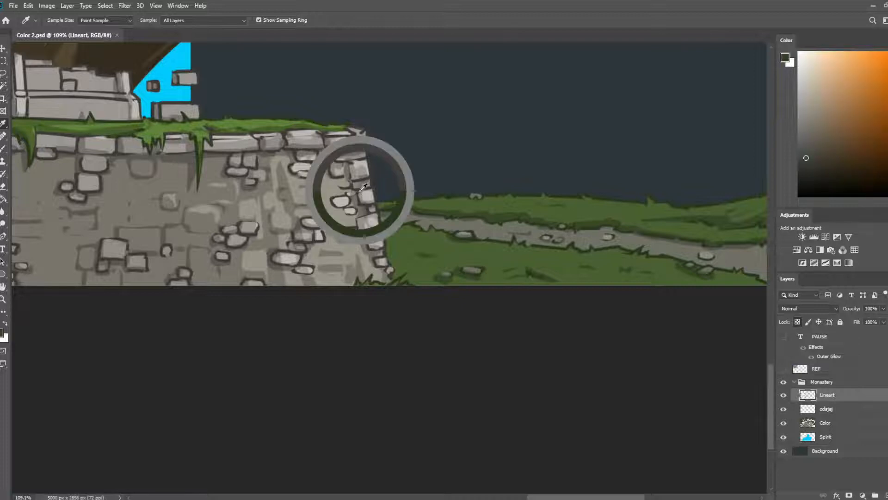
key("b")
left_click_drag(558, 239, 559, 241)
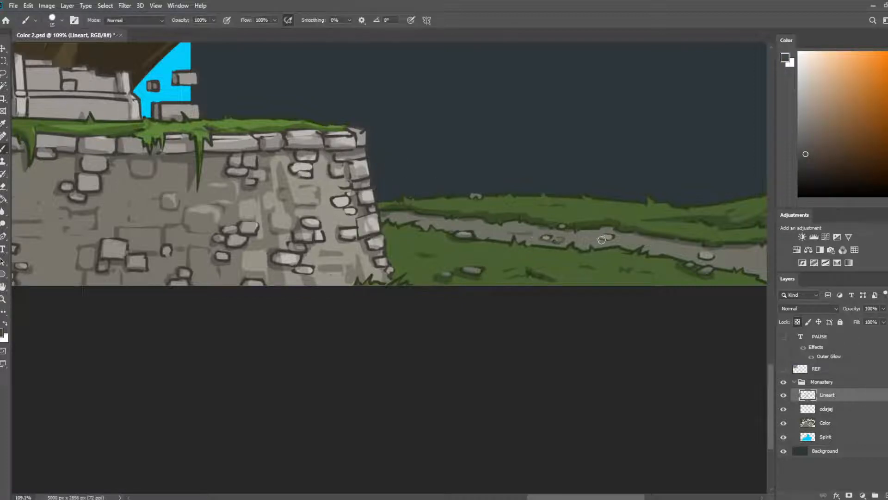
left_click_drag(705, 272, 713, 266)
left_click_drag(458, 232, 473, 235)
left_click_drag(743, 214, 506, 185)
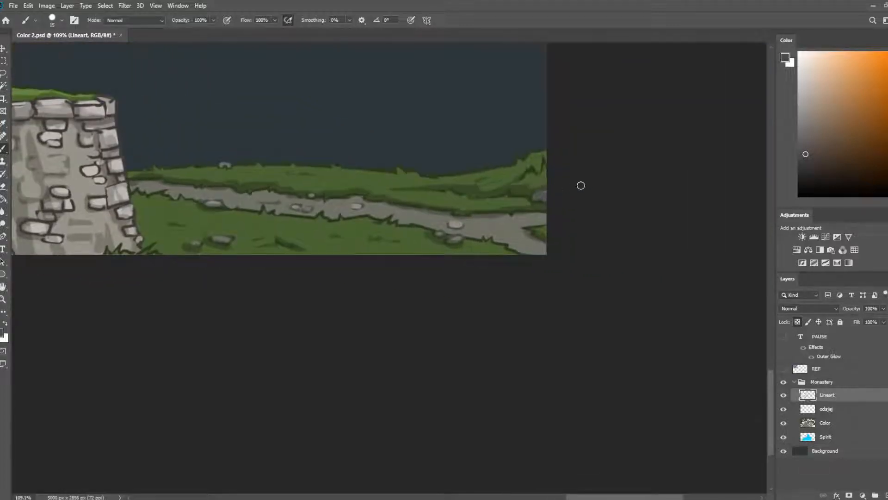
- Examine the line art along the stone wall, from the path to the grassy slope by the entrance and back
left_click_drag(581, 184, 851, 211)
left_click_drag(235, 263, 735, 285)
left_click_drag(196, 287, 764, 342)
left_click_drag(426, 280, 481, 293)
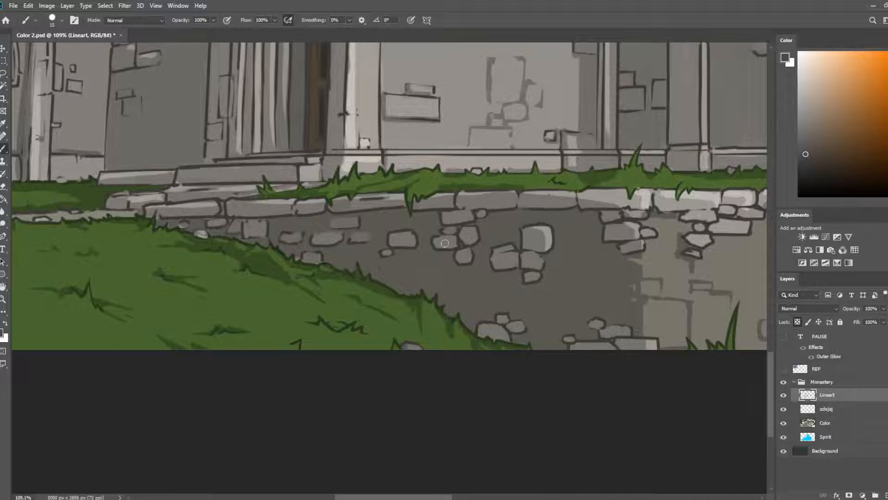
left_click_drag(449, 263, 848, 300)
mouse_move(503, 228)
left_mouse_down()
mouse_move(372, 159)
mouse_move(407, 287)
left_mouse_up()
scroll(426, 183, "down", 5)
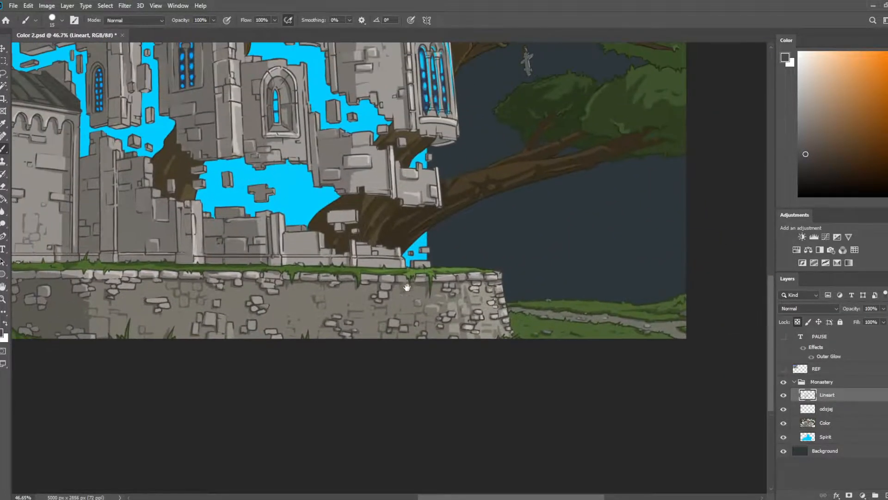
- Recolour the line art of the small hanging cross beside the round tower in white on the Lineart layer
scroll(462, 116, "up", 4)
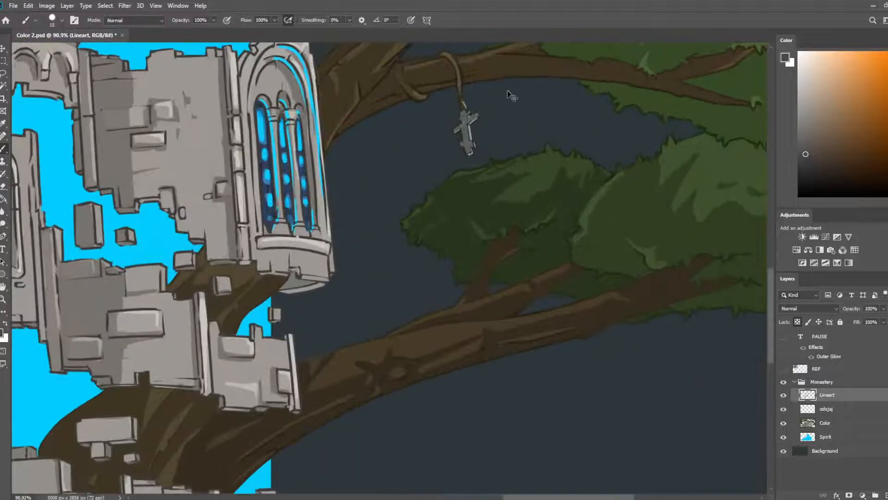
key("i")
left_click(470, 125)
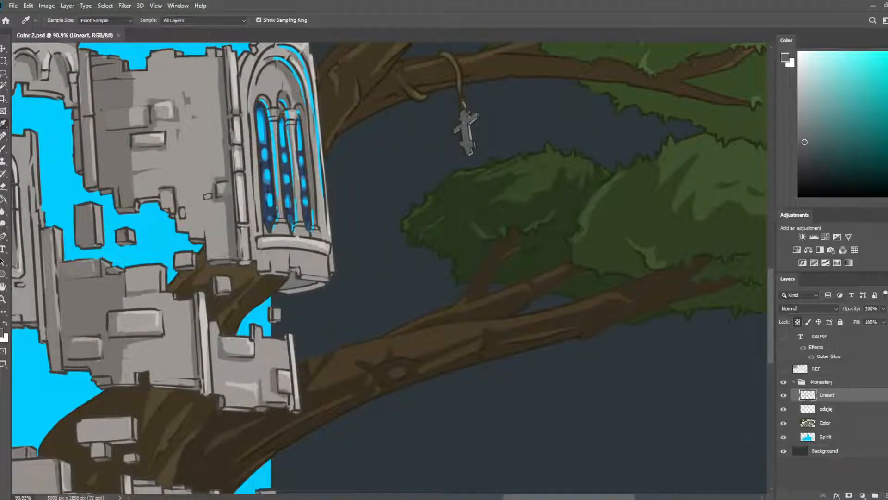
key("b")
left_click_drag(450, 133, 471, 153)
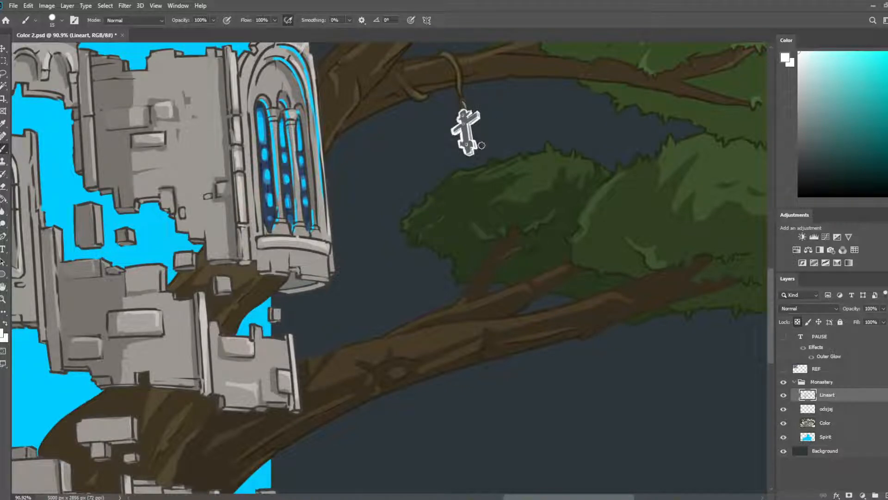
scroll(458, 139, "down", 5)
scroll(653, 218, "up", 5)
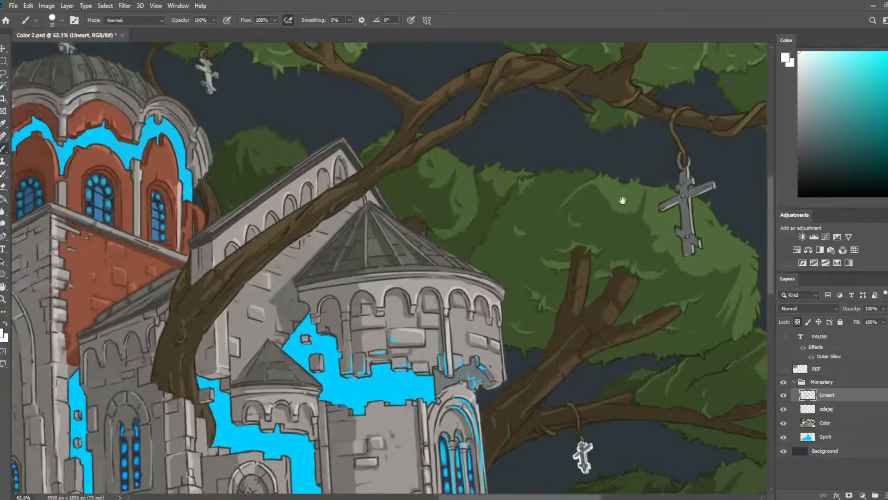
left_click_drag(622, 199, 535, 52)
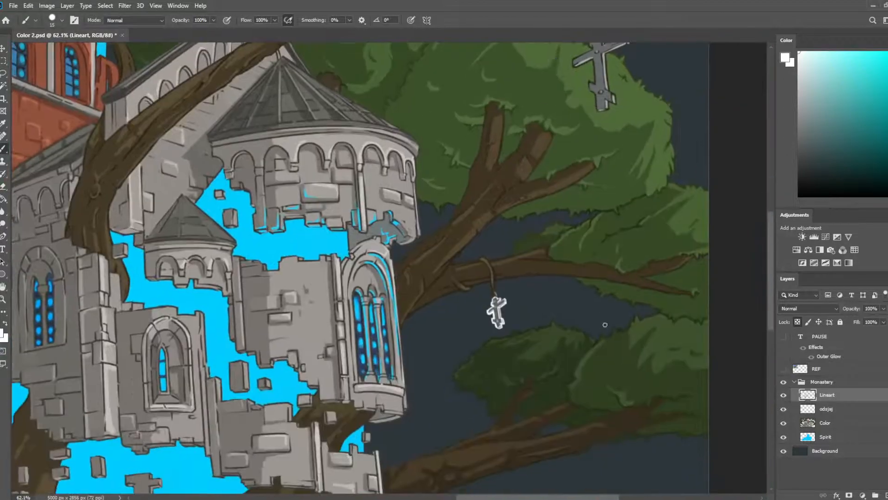
- Try a bright cyan on the small hanging cross's line art with a larger brush
scroll(468, 311, "up", 5)
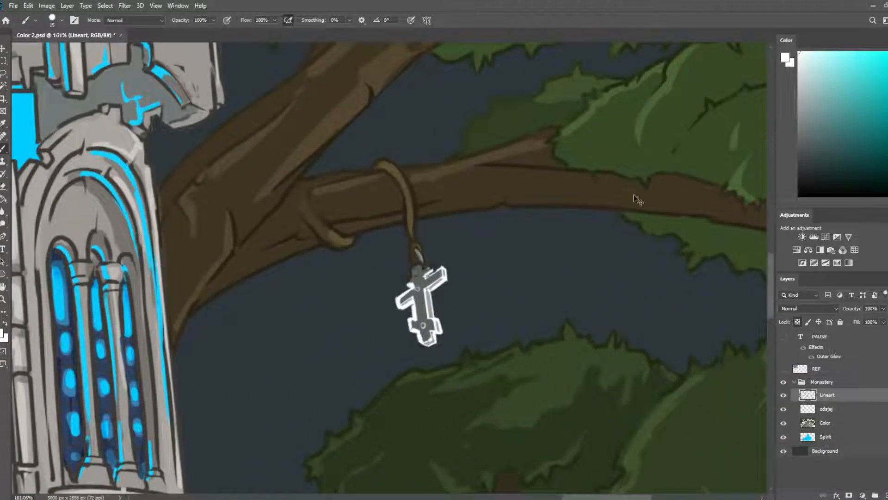
left_click(861, 93)
key("bracketright")
key("bracketright")
key("bracketright")
mouse_move(412, 293)
left_mouse_down()
mouse_move(416, 317)
mouse_move(439, 314)
mouse_move(432, 313)
left_mouse_up()
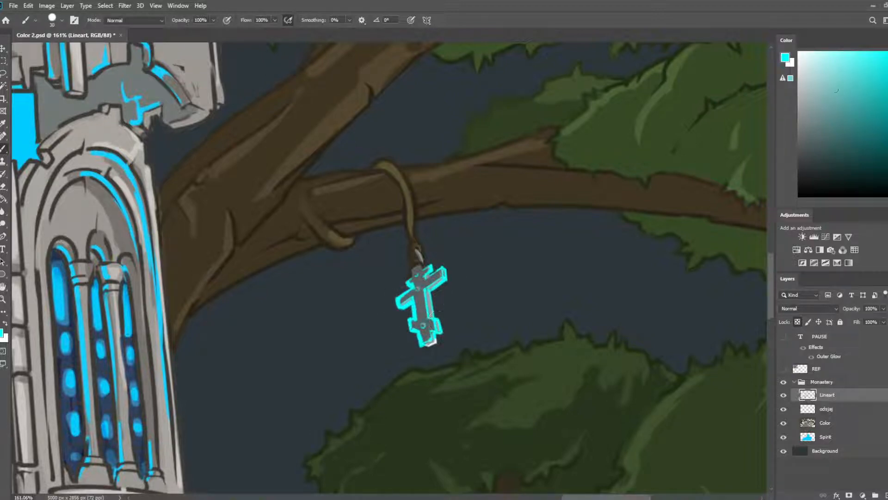
- Recolour the small hanging cross's line art in dark grey, darkened from a grey sampled on the cross itself
left_click(425, 278, "alt")
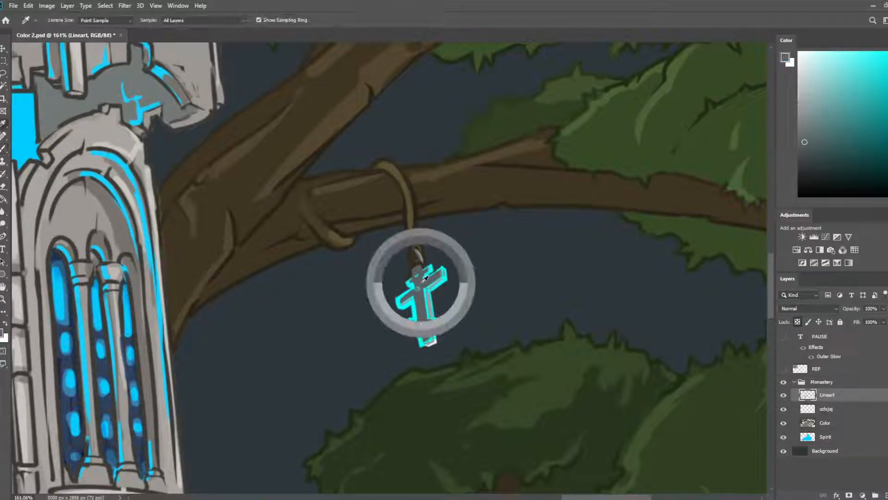
mouse_move(407, 324)
left_mouse_down()
mouse_move(433, 272)
mouse_move(430, 337)
mouse_move(446, 321)
mouse_move(418, 320)
mouse_move(445, 331)
mouse_move(423, 342)
left_mouse_up()
left_click(803, 144)
left_click(804, 157)
mouse_move(452, 296)
left_mouse_down()
mouse_move(439, 273)
mouse_move(418, 277)
mouse_move(428, 271)
mouse_move(404, 298)
left_mouse_up()
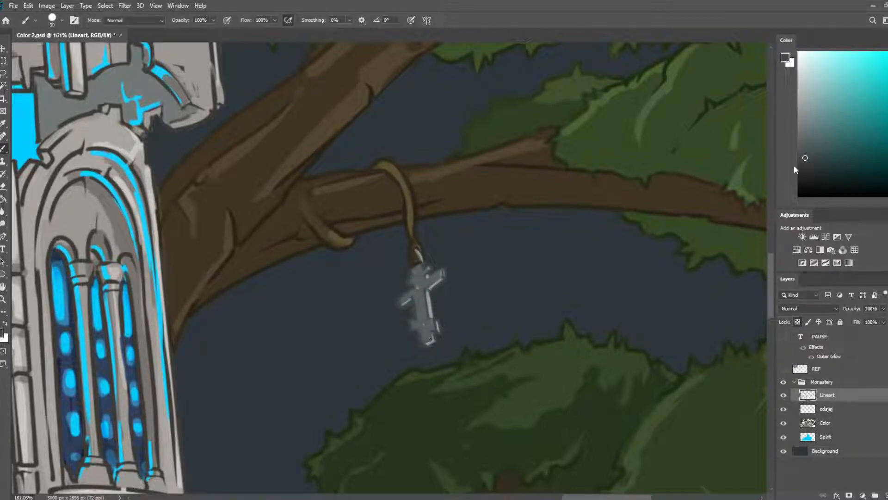
left_click(806, 164)
mouse_move(431, 339)
left_mouse_down()
mouse_move(437, 320)
mouse_move(408, 324)
mouse_move(446, 275)
mouse_move(412, 283)
left_mouse_up()
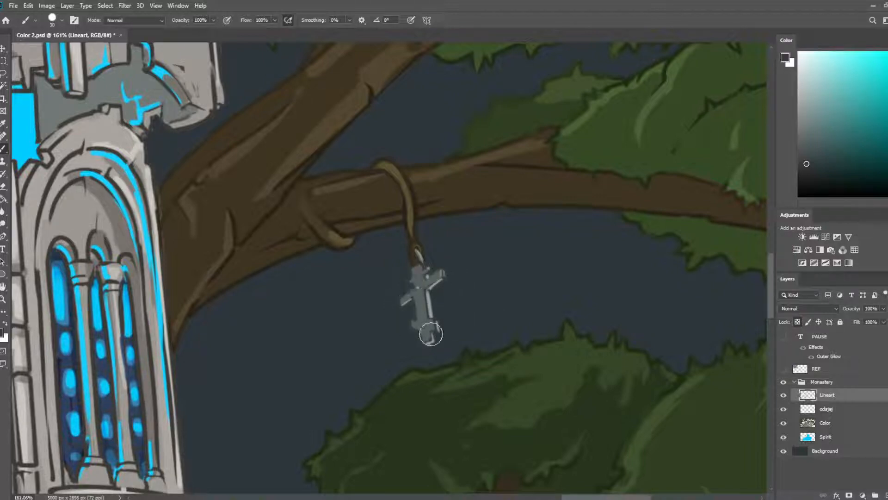
- Hide the Background layer and clean up the dark grey outline at the foot of the small hanging cross with fine brush and eraser strokes
scroll(463, 290, "up", 4)
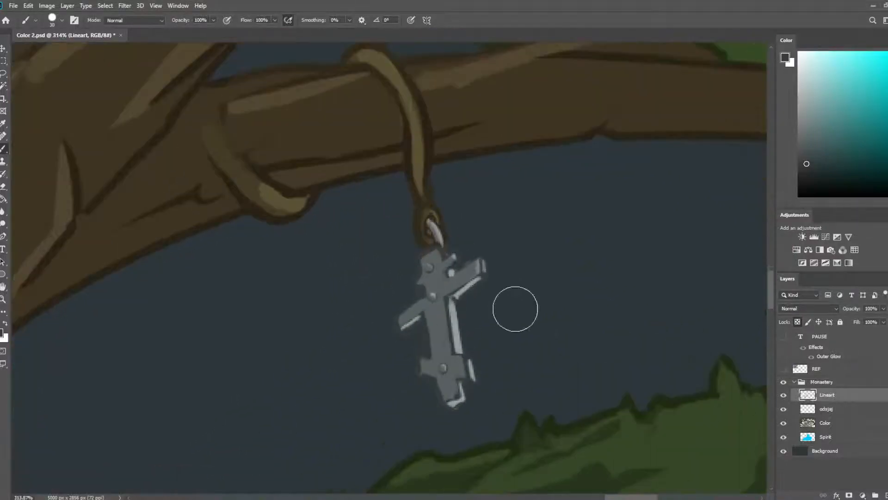
scroll(515, 307, "down", 2)
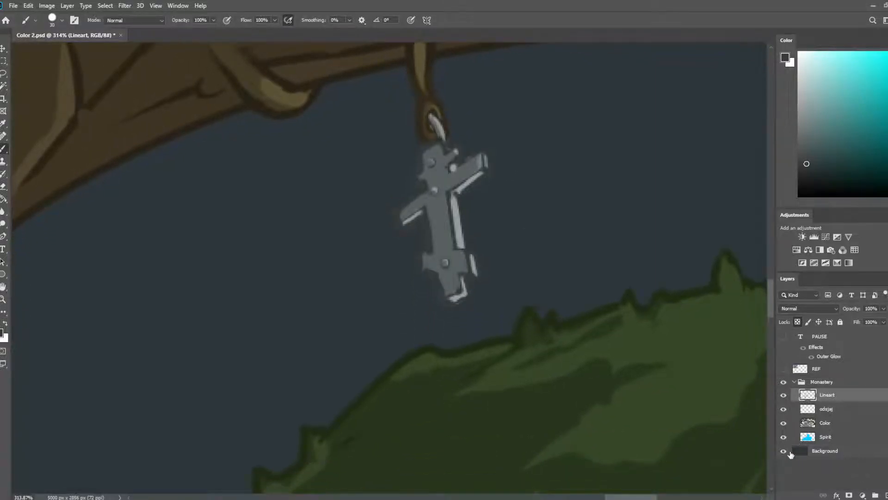
left_click(784, 451)
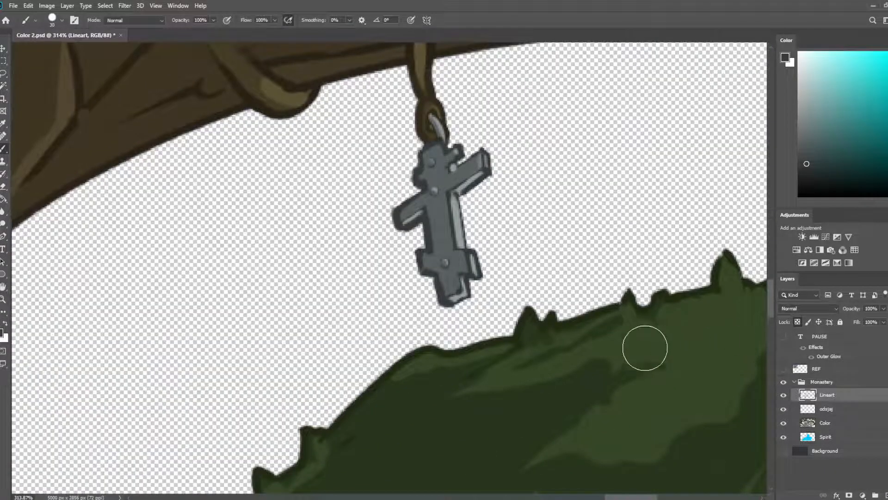
key("bracketleft")
key("bracketleft")
key("bracketleft")
key("e")
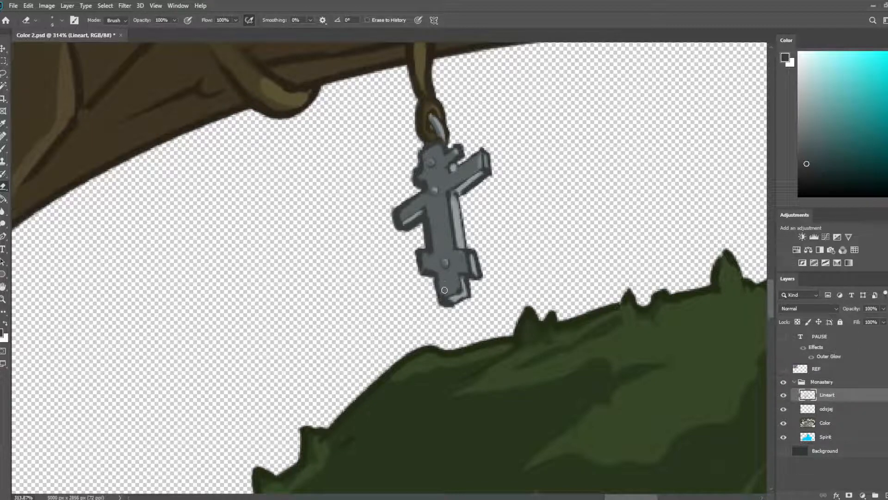
key("b")
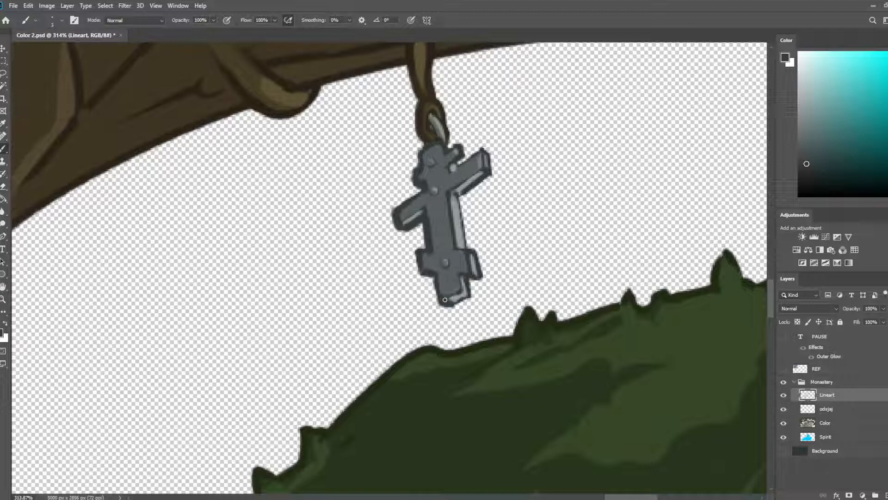
key("e")
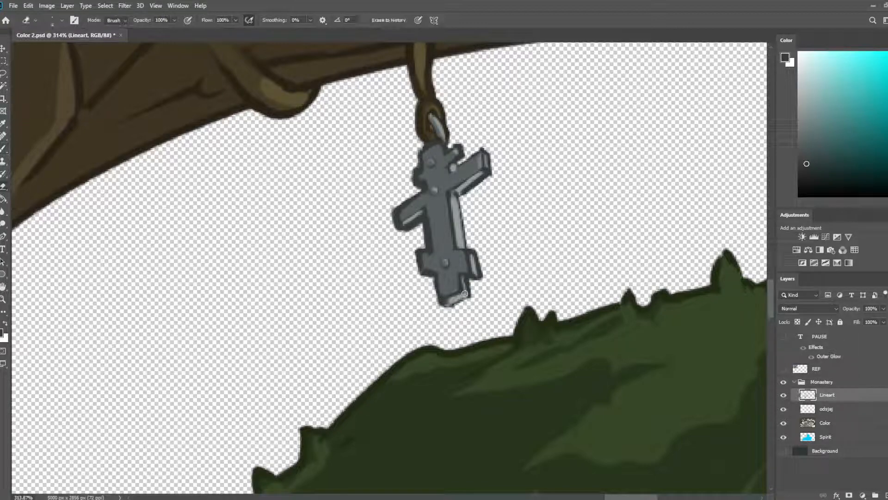
key("b")
mouse_move(442, 303)
left_mouse_down()
mouse_move(453, 304)
mouse_move(448, 310)
left_mouse_up()
key("e")
key("b")
left_click_drag(453, 304, 469, 296)
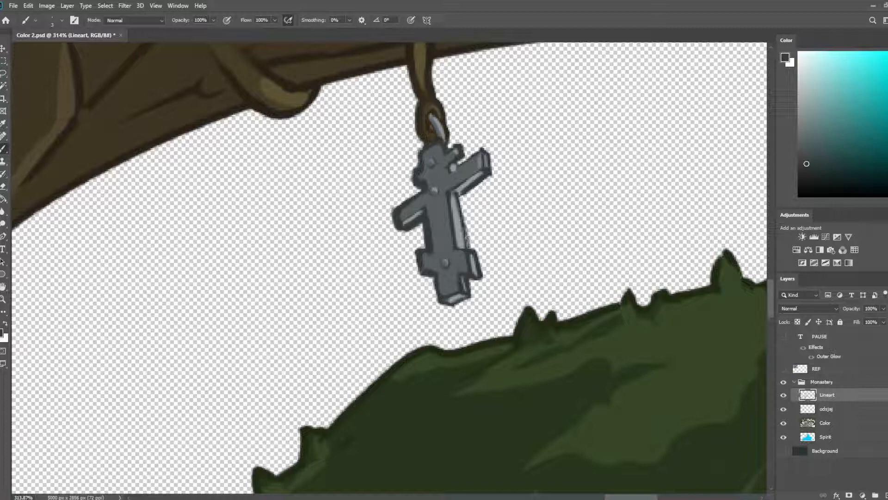
- Refine the small cross's outline along the shaft's shaded edge, the lower crossbar and the long arm
key("e")
left_click_drag(465, 204, 485, 276)
key("b")
key("e")
key("b")
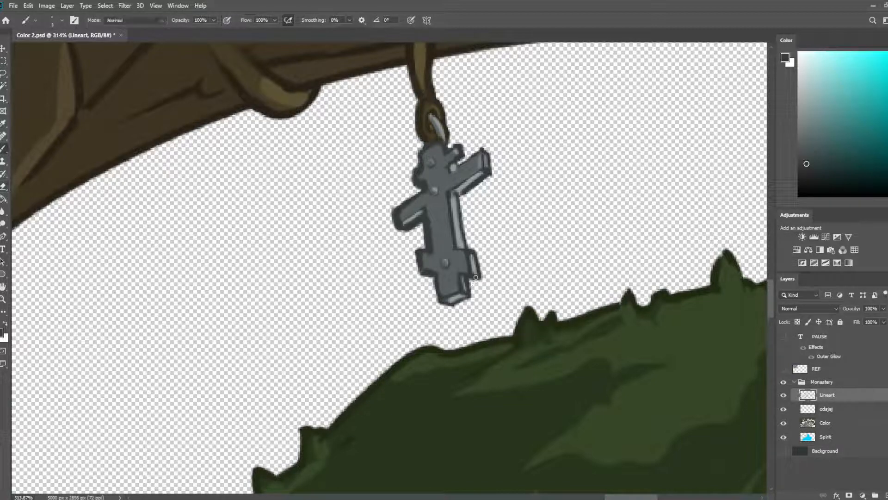
key("e")
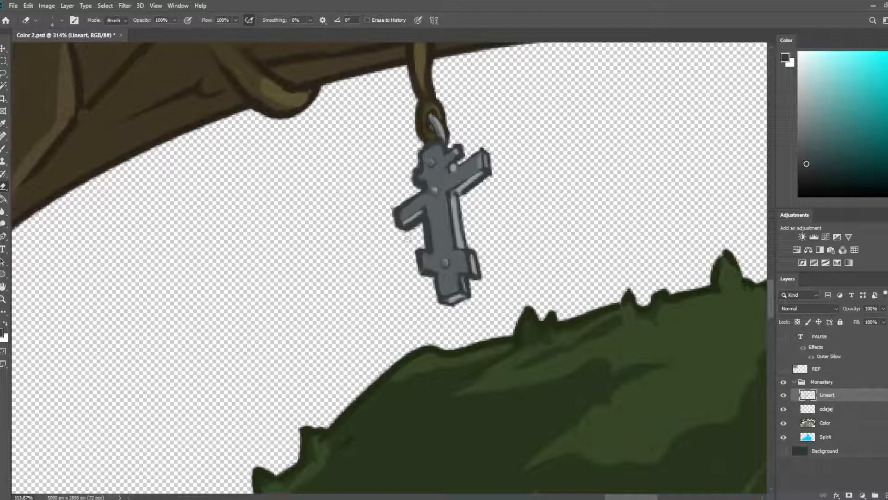
left_click_drag(401, 213, 401, 217)
key("b")
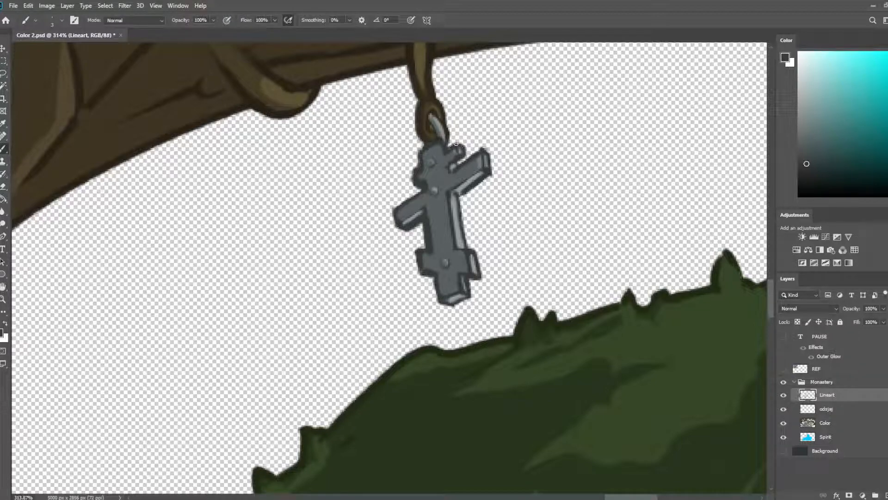
- Tidy the line art around the small cross's upper crossbar and rivets by alternating fine erasing and redrawing
key("e")
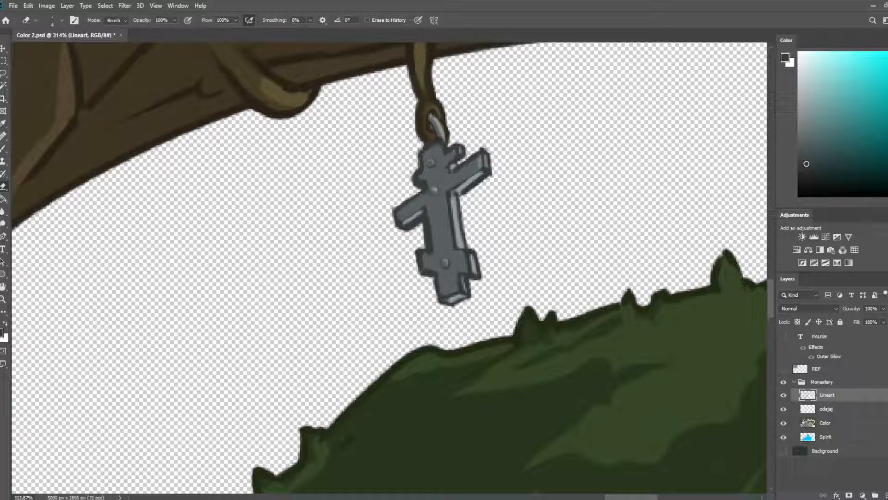
key("b")
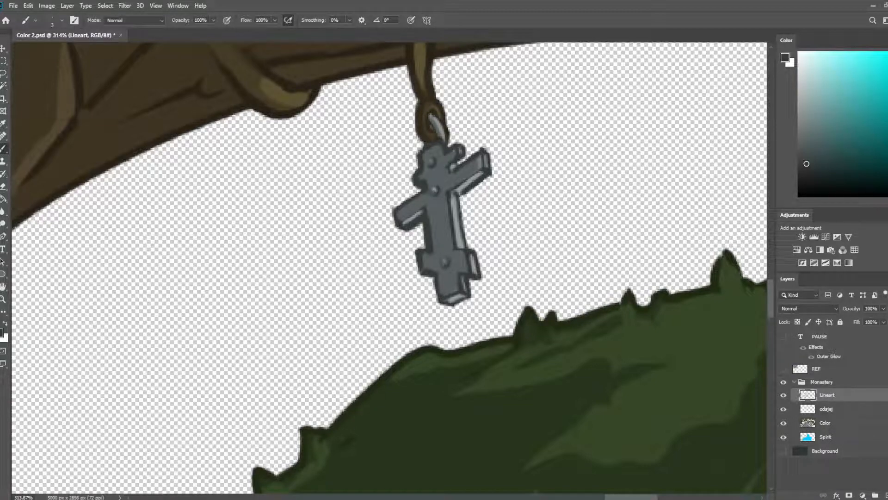
key("e")
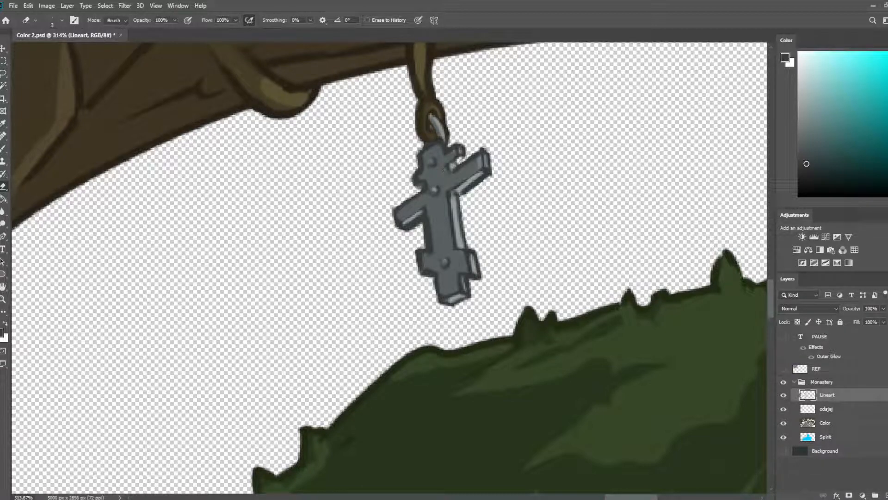
key("b")
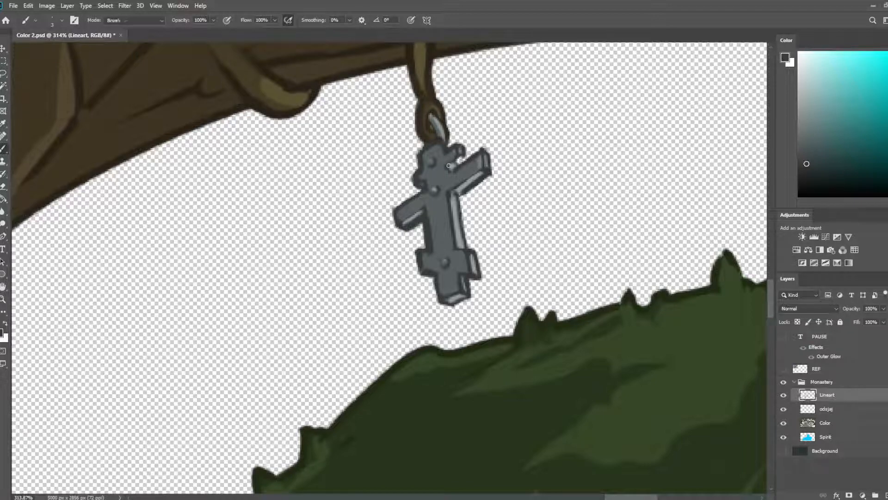
key("b")
key("e")
key("b")
key("e")
left_click_drag(464, 157, 460, 153)
key("b")
- Touch up the end of the small cross's short upper arm on the odsjaj layer with greys sampled from the cross
key("alt+bracketleft")
key("i")
left_click(452, 154)
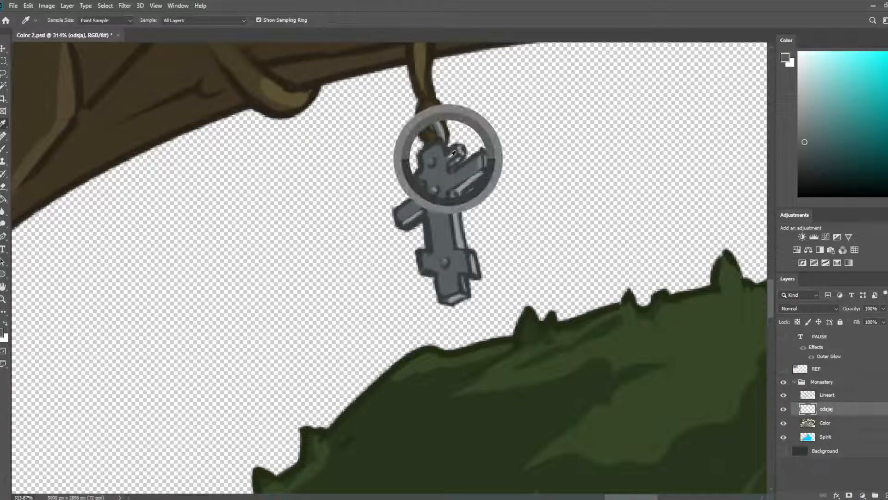
key("b")
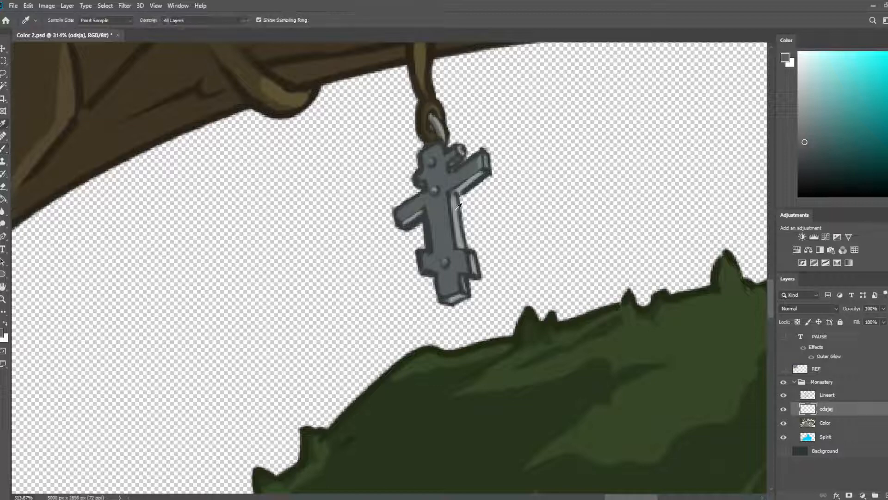
left_click(454, 158, "alt")
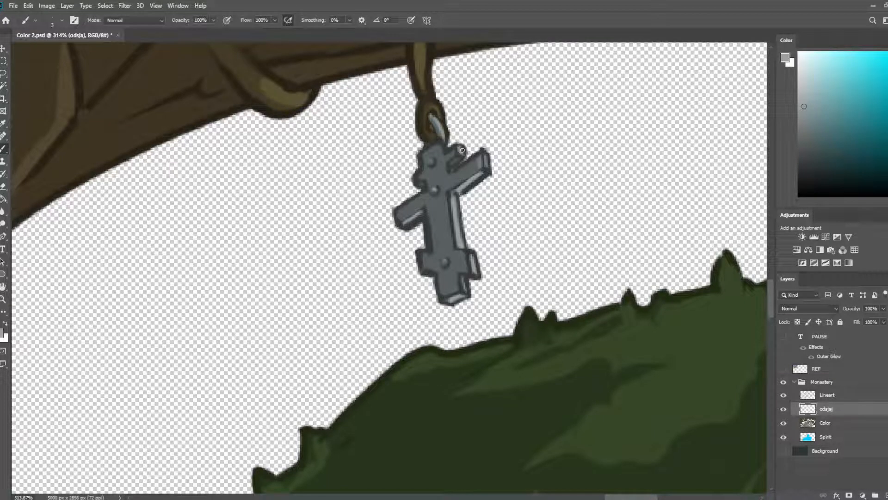
- Recolour the larger hanging cross's outline on the Lineart layer with the dark grey sampled from the small cross's line art
scroll(259, 158, "down", 17)
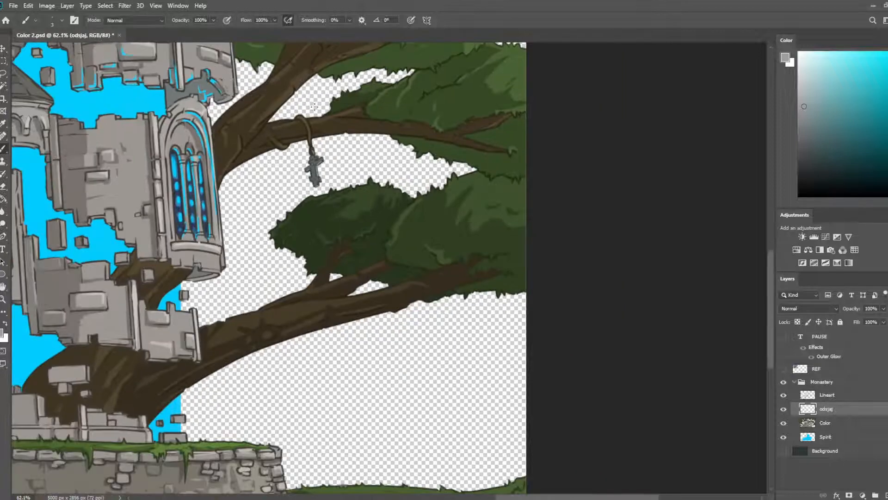
left_click_drag(308, 106, 403, 271)
scroll(552, 331, "up", 8)
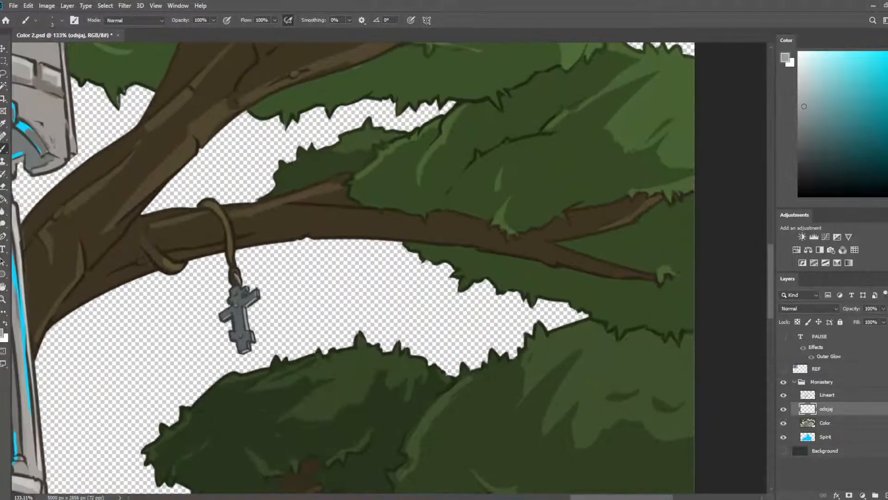
left_click(862, 395)
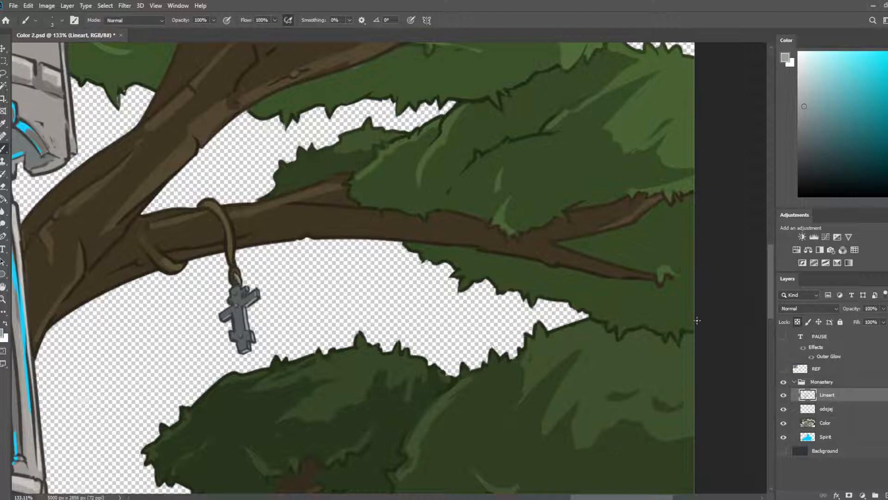
scroll(204, 296, "up", 8)
key("i")
left_click(379, 302)
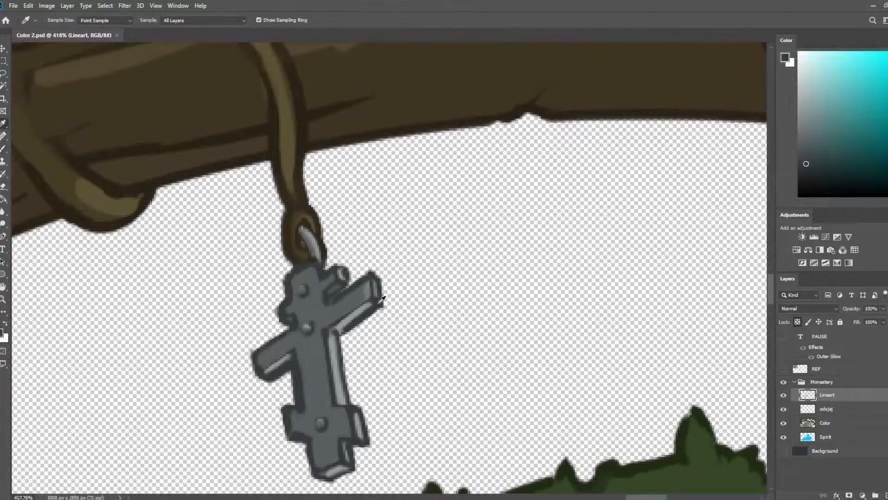
scroll(397, 291, "down", 12)
left_click_drag(607, 178, 474, 429)
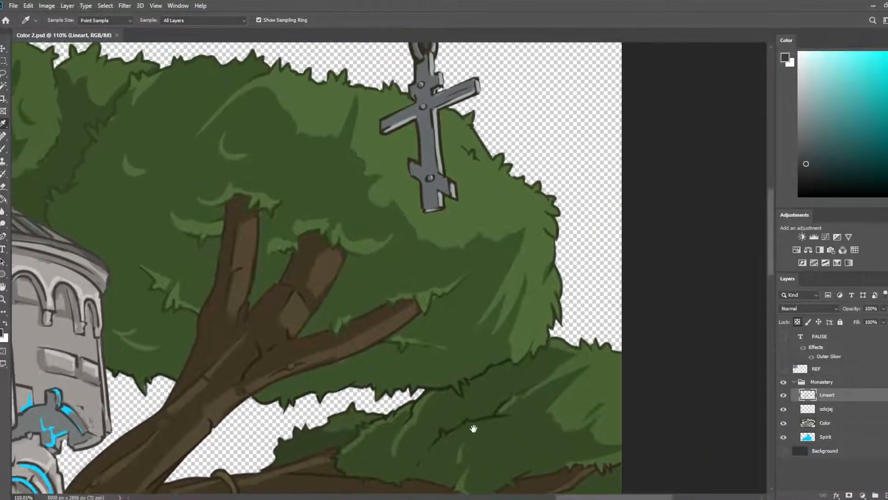
scroll(464, 146, "up", 3)
key("b")
key("bracketright")
key("bracketright")
key("bracketright")
key("bracketright")
key("bracketright")
key("bracketright")
key("bracketright")
key("bracketright")
key("bracketright")
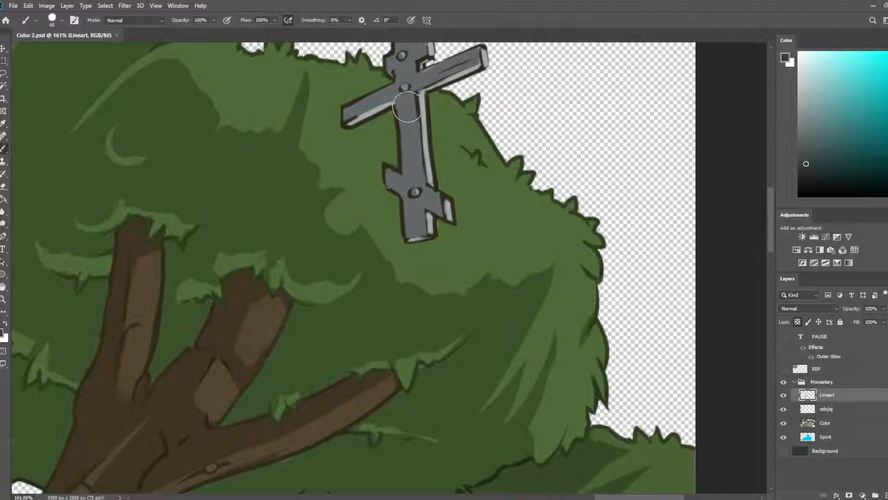
mouse_move(402, 241)
left_mouse_down()
mouse_move(374, 113)
mouse_move(363, 128)
mouse_move(400, 241)
left_mouse_up()
mouse_move(397, 204)
left_mouse_down()
mouse_move(394, 185)
mouse_move(427, 196)
mouse_move(422, 171)
mouse_move(439, 159)
mouse_move(435, 139)
mouse_move(426, 143)
mouse_move(458, 170)
mouse_move(442, 200)
mouse_move(506, 169)
mouse_move(446, 197)
left_mouse_up()
- Recolour the line art of the larger cross's hanging ring in the same dark grey with a size 15 brush
key("bracketleft")
key("bracketleft")
key("bracketleft")
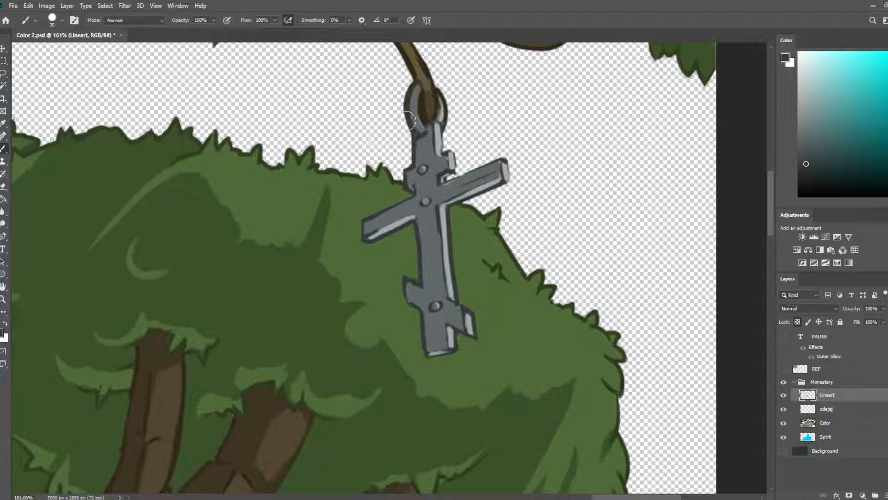
key("bracketleft")
key("bracketleft")
key("bracketleft")
key("bracketleft")
left_click_drag(414, 112, 415, 98)
left_click_drag(422, 131, 423, 134)
left_click_drag(416, 102, 420, 120)
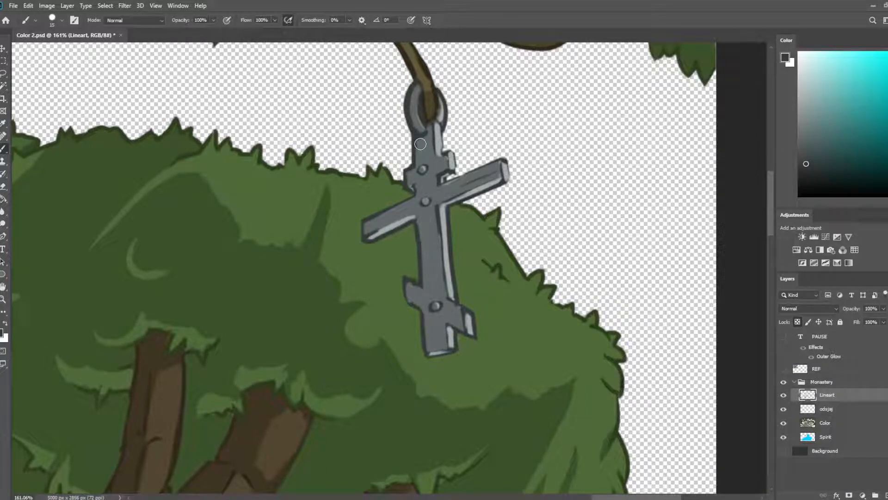
- Touch up the foliage edge beside the large top cross on the Color layer with green sampled from the leaves
scroll(420, 144, "down", 6)
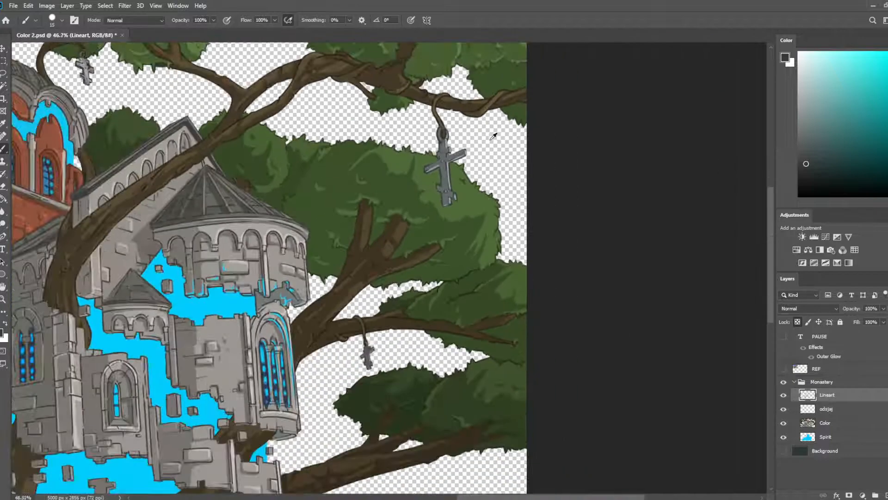
scroll(494, 136, "down", 1)
scroll(438, 149, "up", 4)
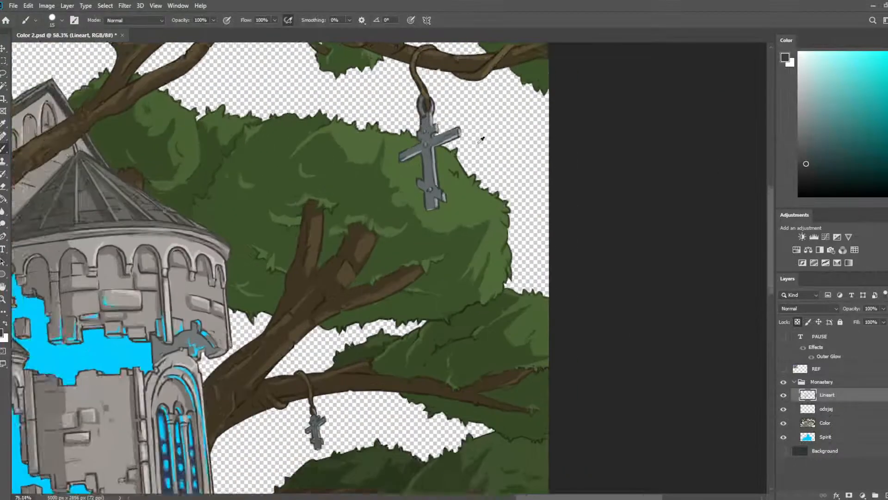
left_click_drag(438, 149, 634, 275)
left_click_drag(275, 75, 529, 301)
scroll(505, 221, "up", 4)
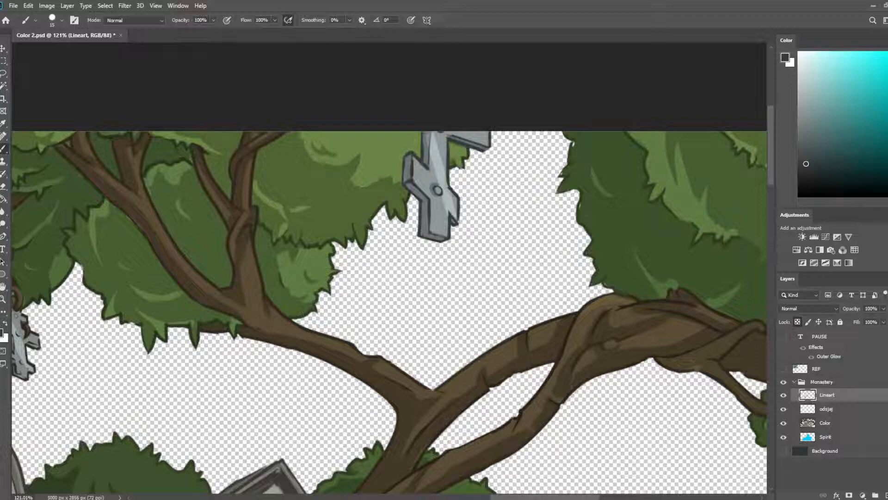
left_click_drag(485, 224, 370, 181)
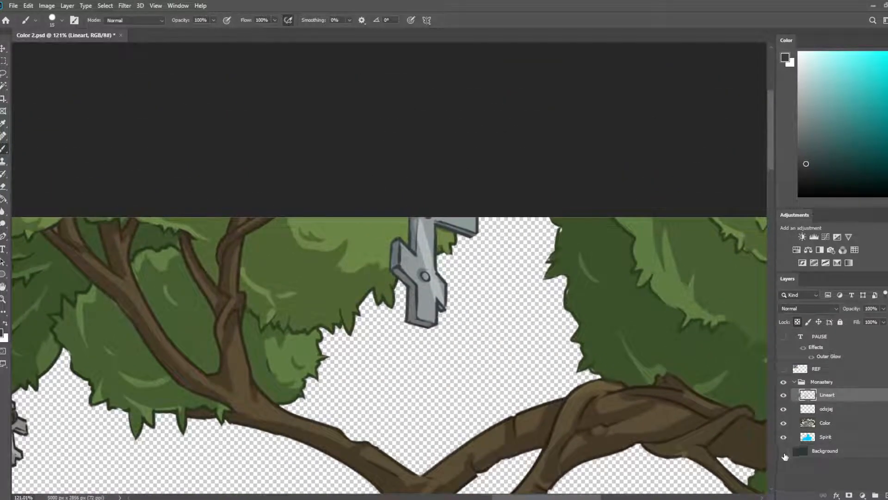
left_click(825, 422)
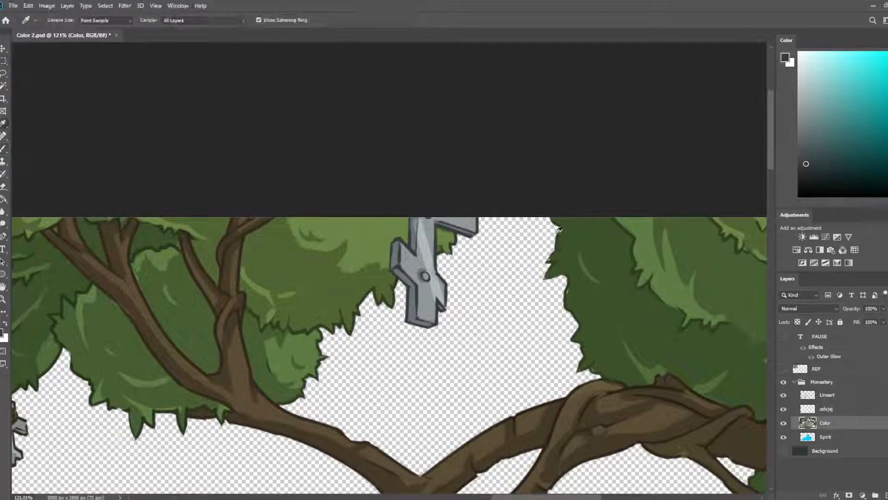
left_click(567, 241, "alt")
key("e")
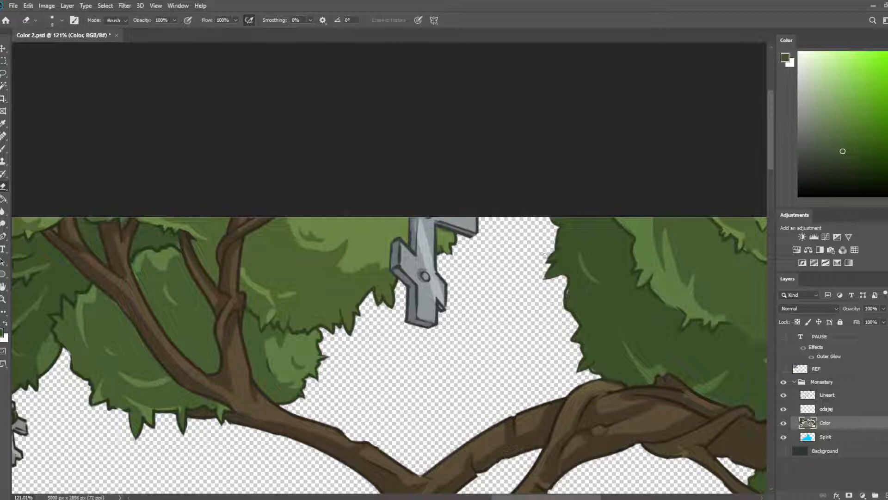
key("b")
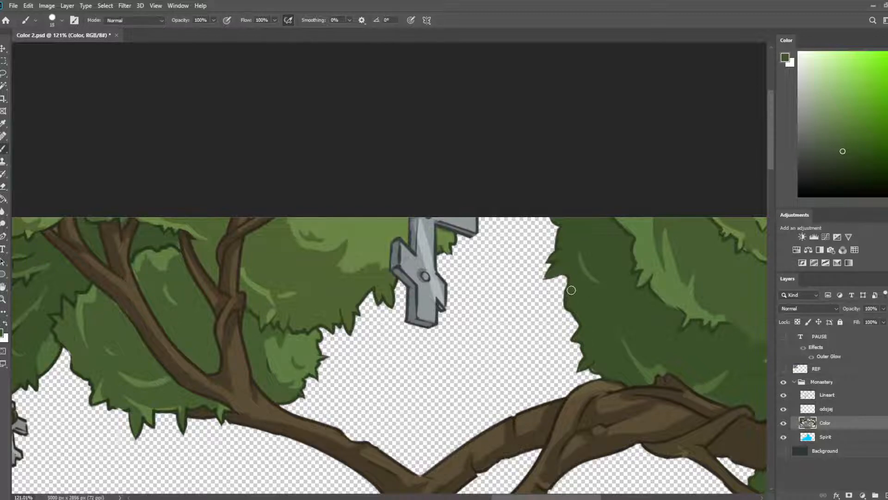
- Touch up stray spots on the branches and foliage beside the round tower on the Color layer with sampled greens and browns
left_click_drag(618, 352, 541, 232)
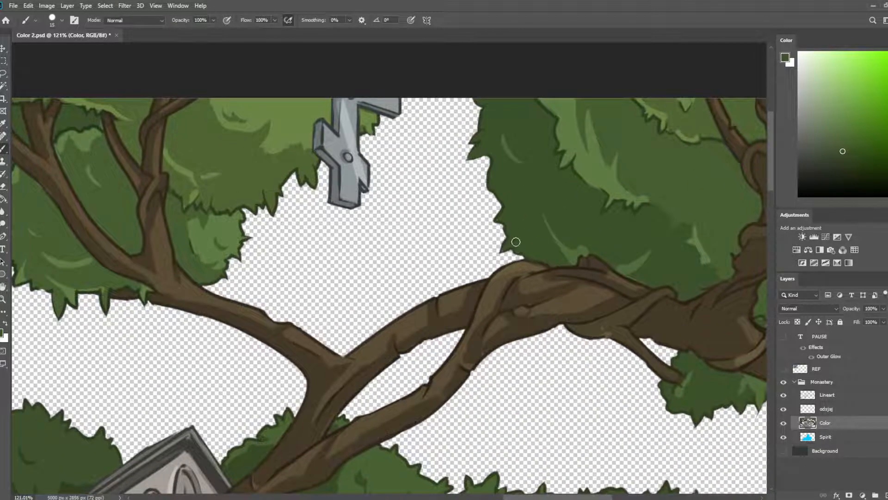
mouse_move(656, 324)
left_mouse_down()
mouse_move(476, 148)
mouse_move(381, 151)
left_mouse_up()
left_click_drag(650, 220, 531, 289)
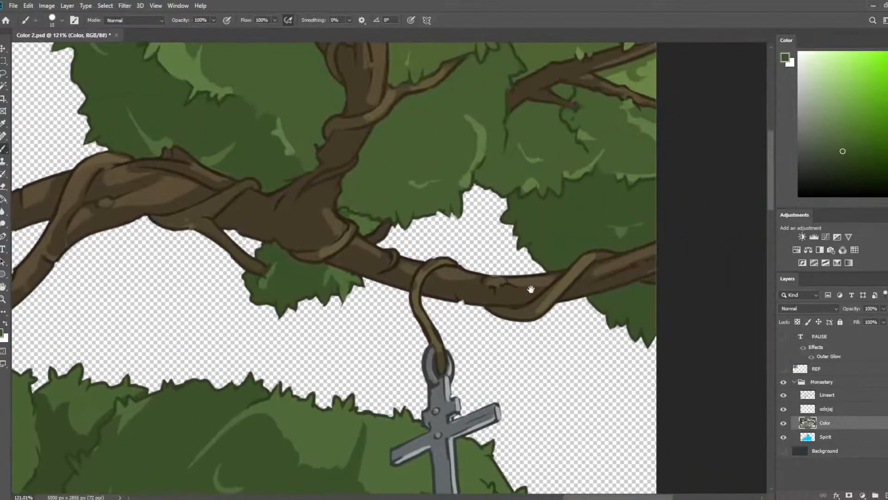
mouse_move(518, 354)
left_mouse_down()
mouse_move(689, 172)
mouse_move(663, 177)
left_mouse_up()
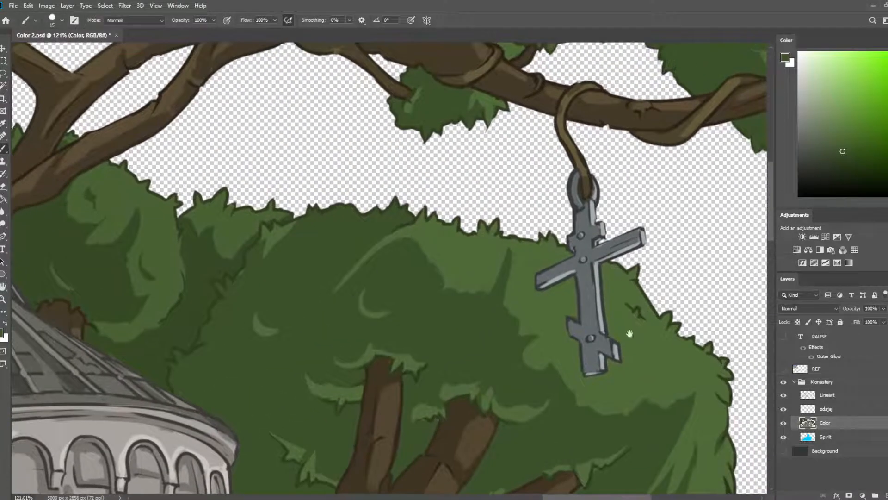
left_click_drag(630, 333, 527, 147)
mouse_move(537, 249)
left_mouse_down()
mouse_move(602, 155)
mouse_move(593, 228)
left_mouse_up()
left_click(478, 140, "alt")
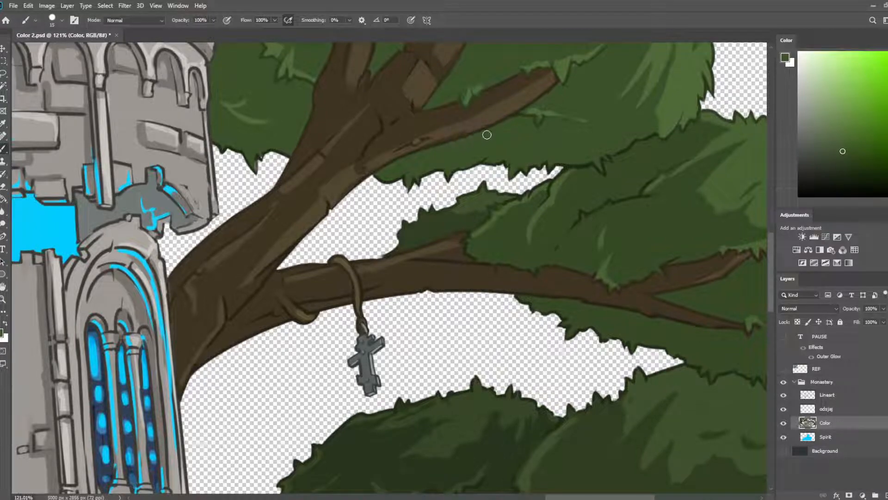
left_click(396, 131, "alt")
left_click_drag(549, 286, 520, 80)
left_click(354, 305, "alt")
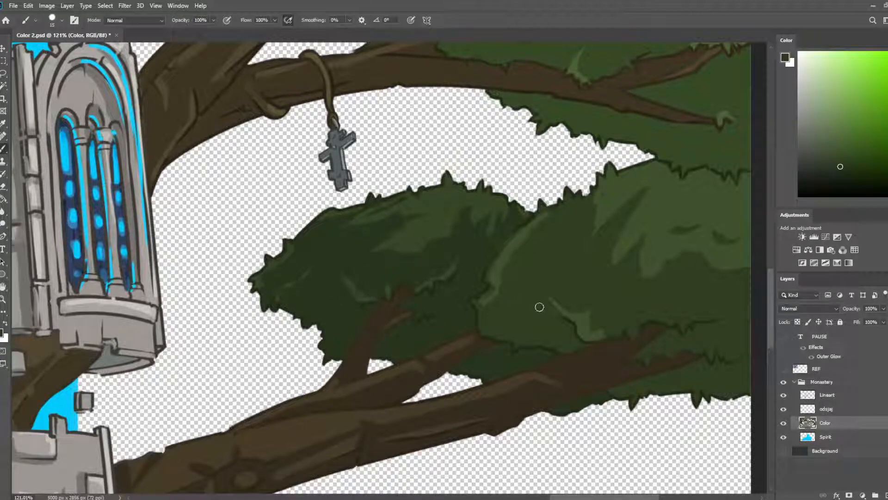
- Touch up the outline around the gap between the lowest branches on the Lineart layer with the sampled dark brown
left_click_drag(539, 307, 521, 200)
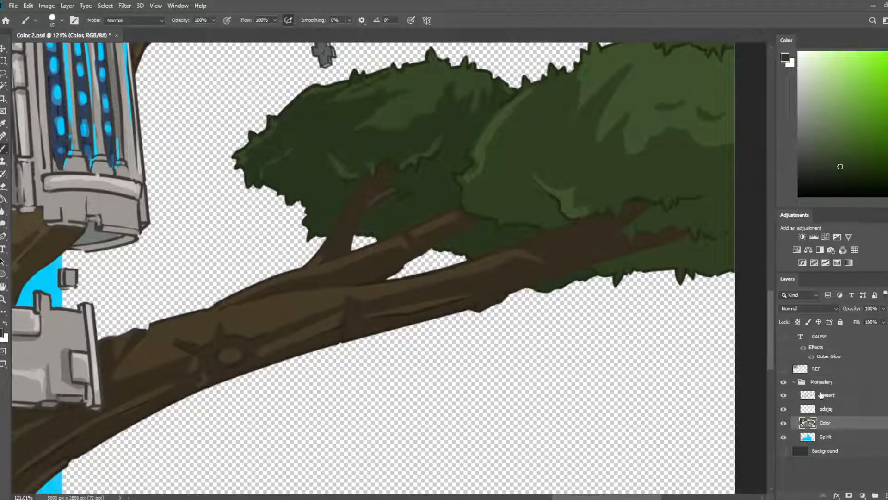
left_click(821, 395)
left_click(389, 276, "alt")
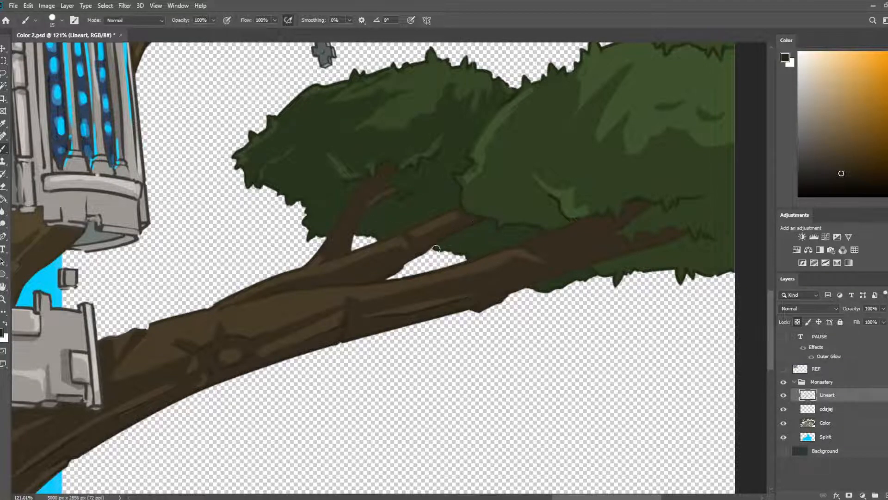
- Touch up the outline of the low tree by the small round chapel on the Lineart layer with its sampled dark green
scroll(440, 231, "down", 8)
scroll(435, 273, "up", 7)
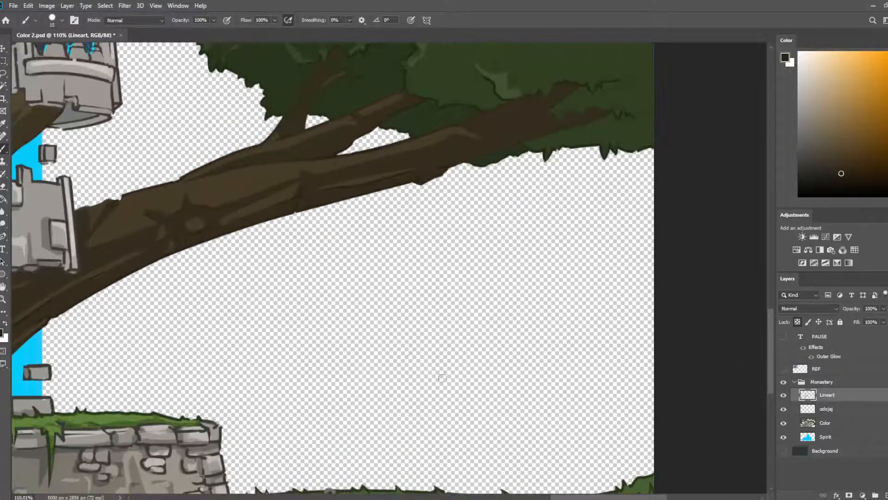
left_click_drag(442, 376, 441, 170)
scroll(407, 220, "up", 2)
scroll(406, 218, "down", 7)
mouse_move(224, 195)
left_mouse_down()
mouse_move(420, 221)
mouse_move(615, 222)
left_mouse_up()
left_click_drag(160, 160, 597, 187)
mouse_move(169, 164)
left_mouse_down()
mouse_move(532, 204)
mouse_move(550, 193)
left_mouse_up()
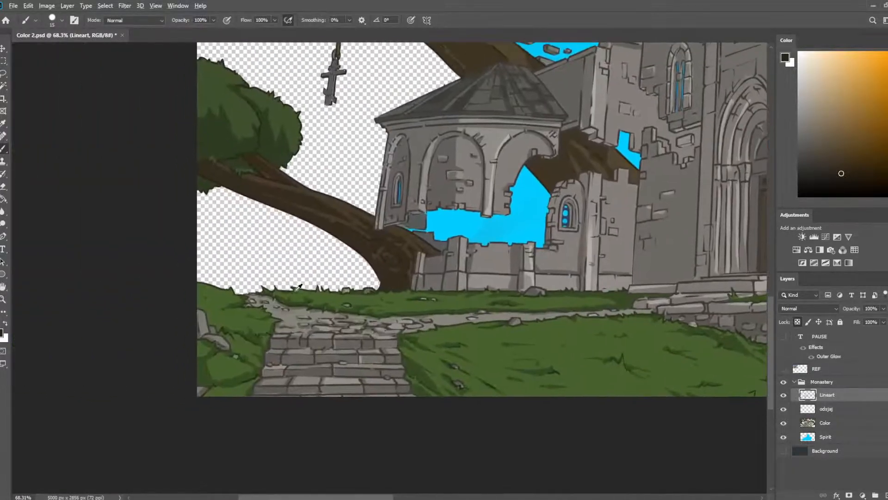
scroll(297, 280, "up", 7)
scroll(299, 274, "up", 10)
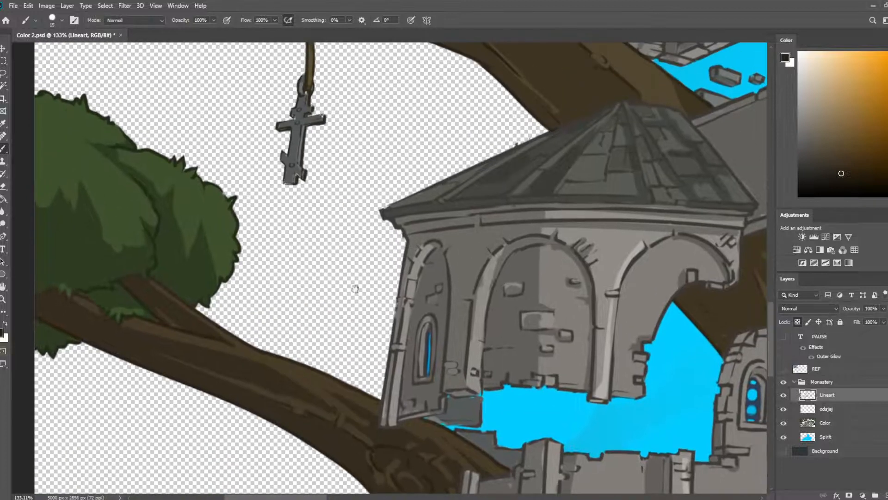
key("i")
left_click(164, 263)
key("b")
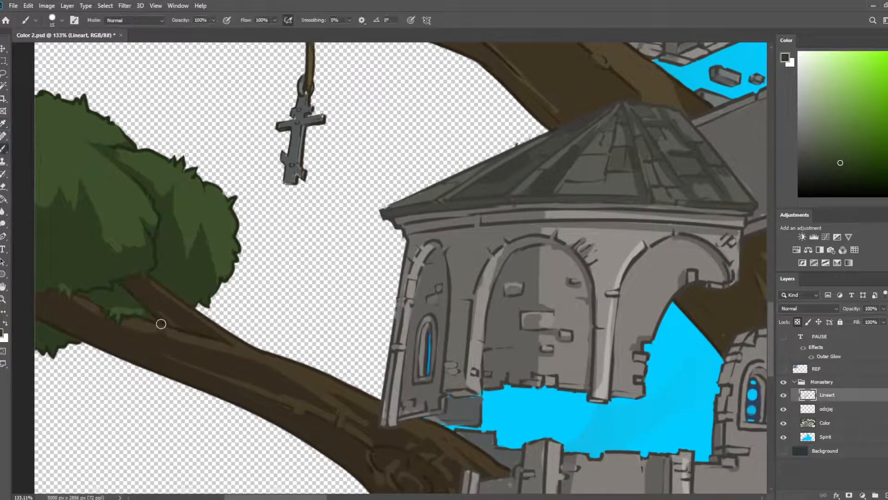
- Touch up the same low tree's foliage on the Color layer with a size 8 brush and sampled greens
left_click(828, 422)
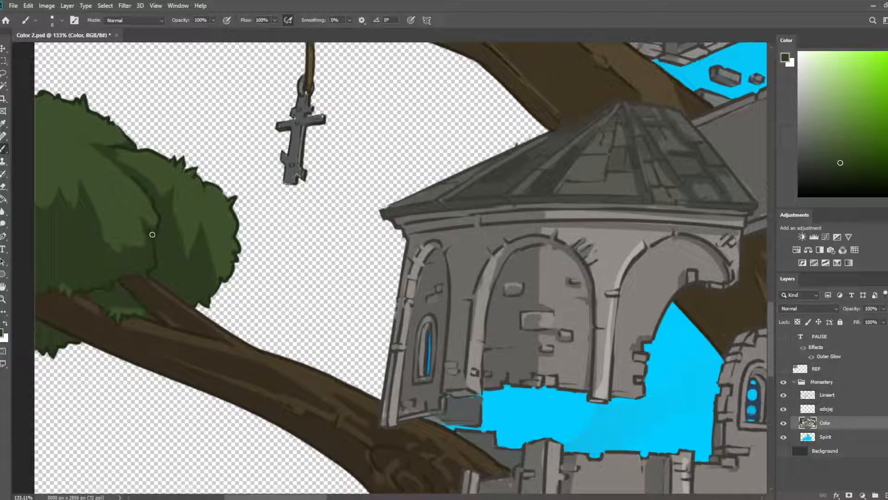
key("i")
mouse_move(70, 331)
left_mouse_down()
mouse_move(218, 251)
mouse_move(196, 211)
left_mouse_up()
left_click(205, 227)
key("b")
left_click(199, 219, "alt")
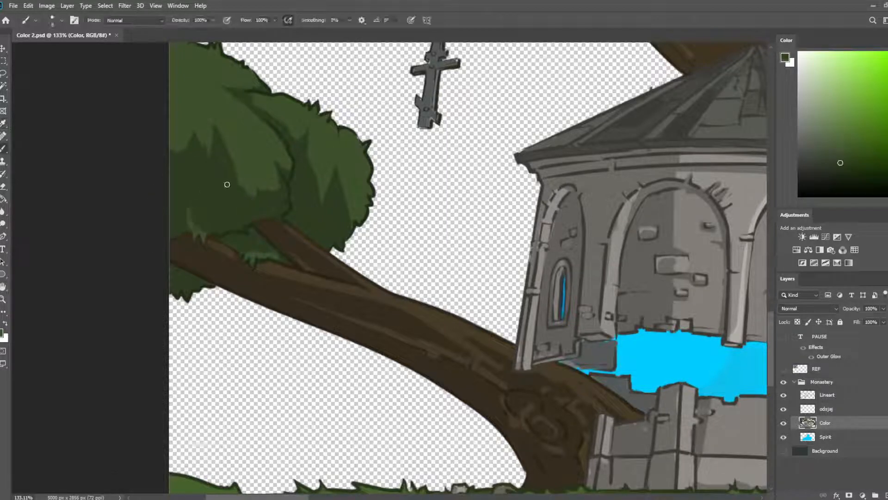
- Touch up the leaf edges and tufts under the big foliage mass at the canvas edge with alternating sampled greens
left_click_drag(301, 154, 383, 363)
left_click(181, 273, "alt")
left_click_drag(250, 44, 279, 262)
left_click(245, 214, "alt")
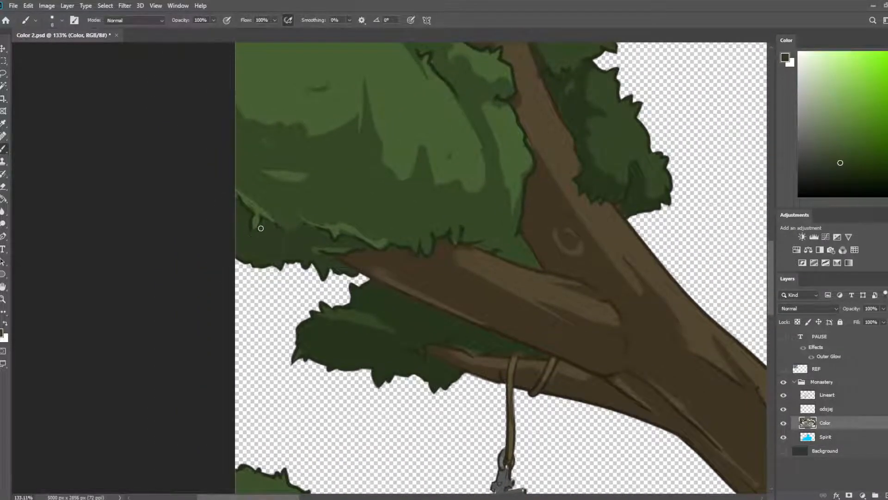
left_click(256, 209, "alt")
left_click_drag(247, 202, 295, 226)
left_click(284, 200, "alt")
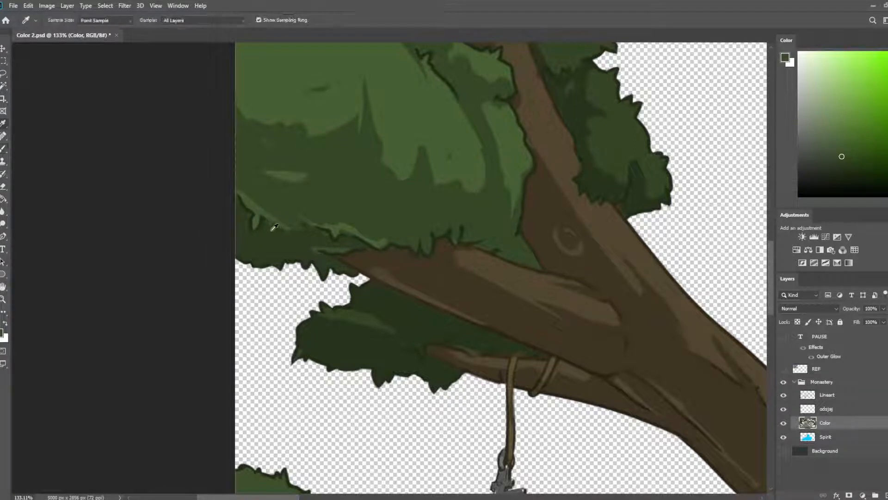
left_click(281, 194, "alt")
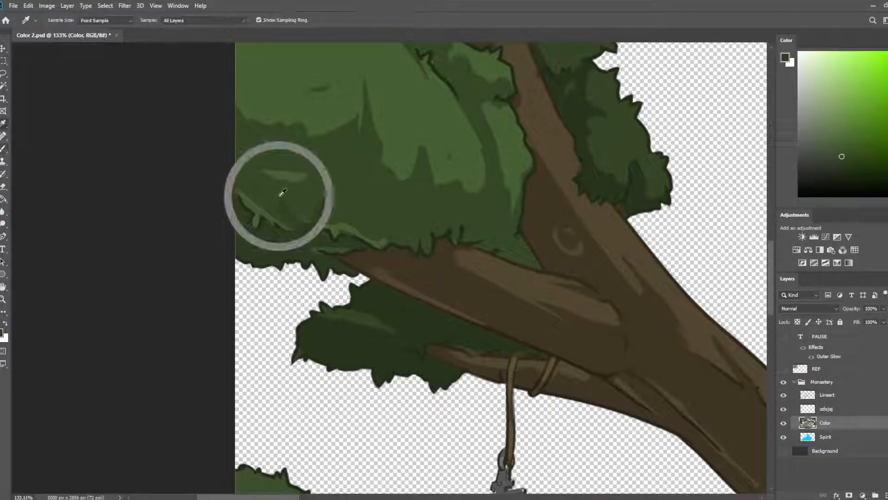
left_click(242, 218, "alt")
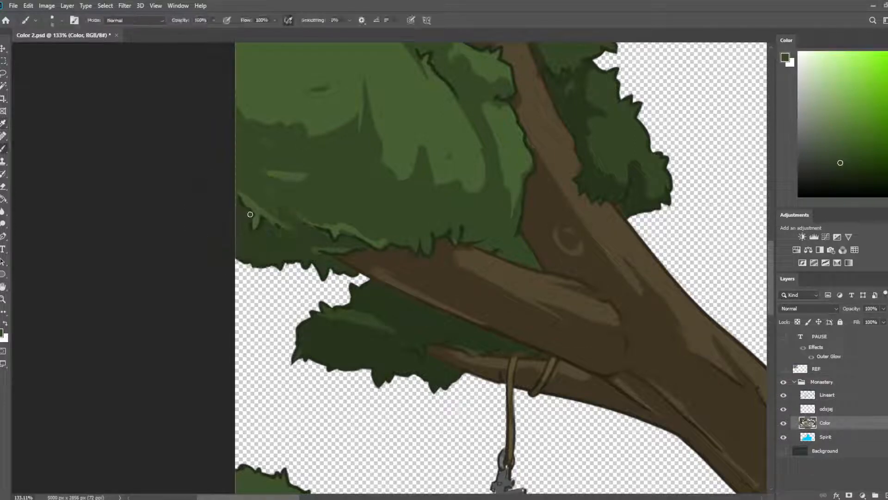
- Lighten the leaf tuft above the thick branch and paint over the dark speck in the foliage highlight with sampled greens
left_click_drag(354, 216, 264, 194)
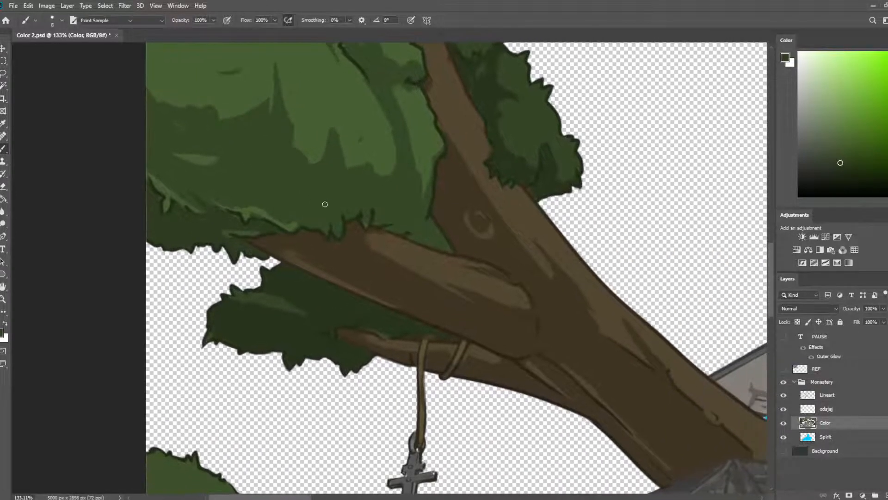
left_click(361, 151, "alt")
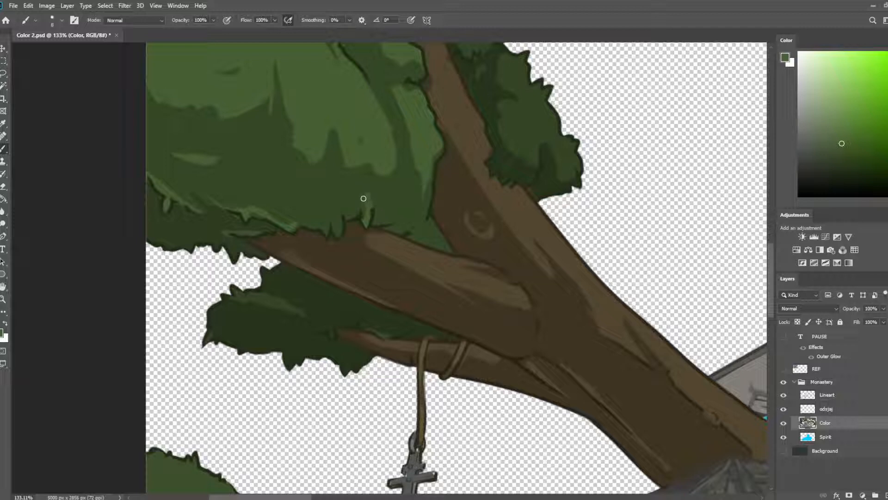
left_click(361, 199, "alt")
left_click_drag(384, 204, 401, 311)
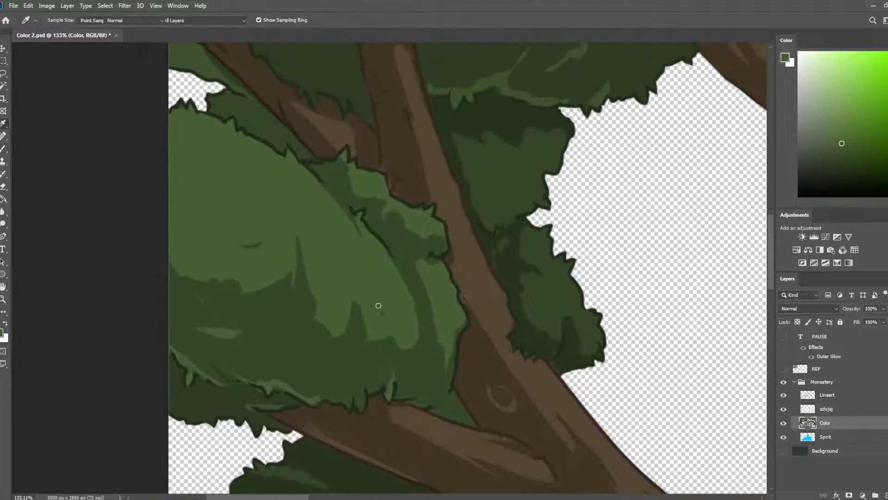
left_click(367, 264, "alt")
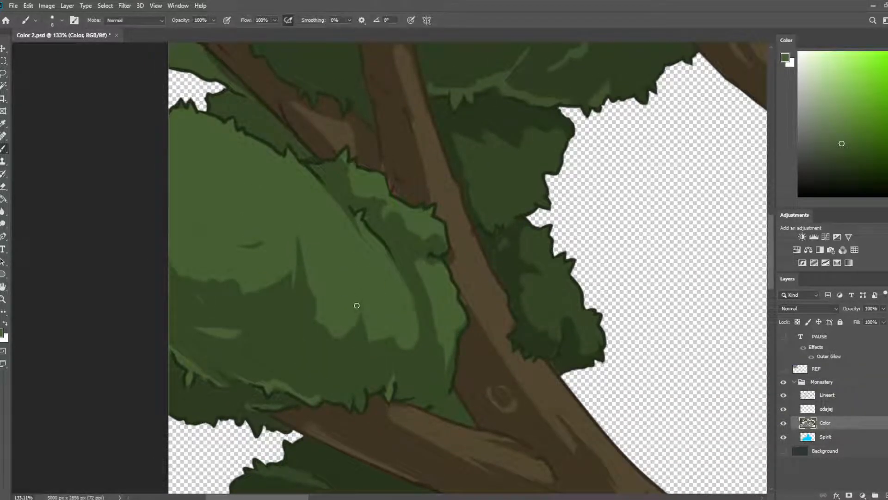
left_click(372, 215, "alt")
- Touch up the leaf outlines below the upper dark foliage on the Lineart layer with colours sampled there
left_click_drag(385, 144, 360, 266)
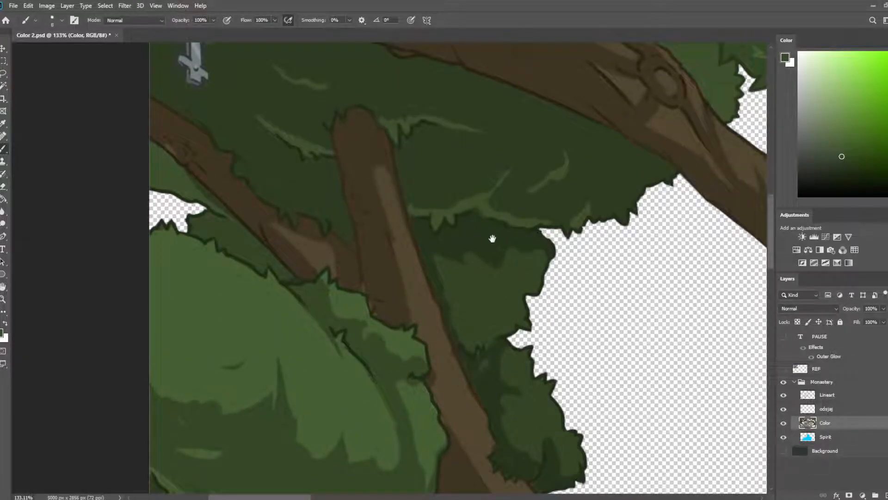
left_click(833, 394)
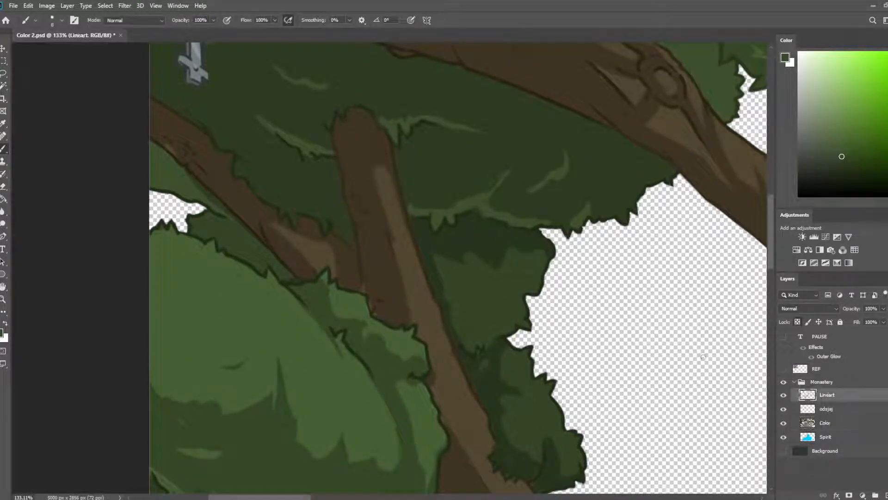
left_click(417, 216, "alt")
left_click(330, 155, "alt")
- Examine the upper branches, the hanging crosses and the whole illustration for remaining spots to fix
left_click_drag(284, 229, 301, 361)
left_click_drag(355, 311, 317, 232)
mouse_move(655, 166)
left_mouse_down()
mouse_move(365, 311)
mouse_move(341, 311)
left_mouse_up()
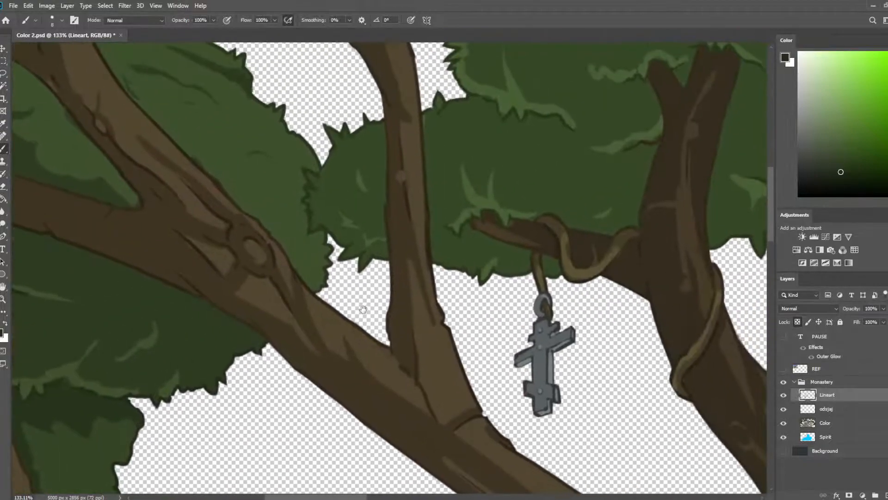
scroll(649, 410, "down", 8)
left_click_drag(541, 431, 430, 345)
scroll(583, 265, "up", 4)
scroll(583, 266, "down", 12)
left_click_drag(583, 265, 307, 210)
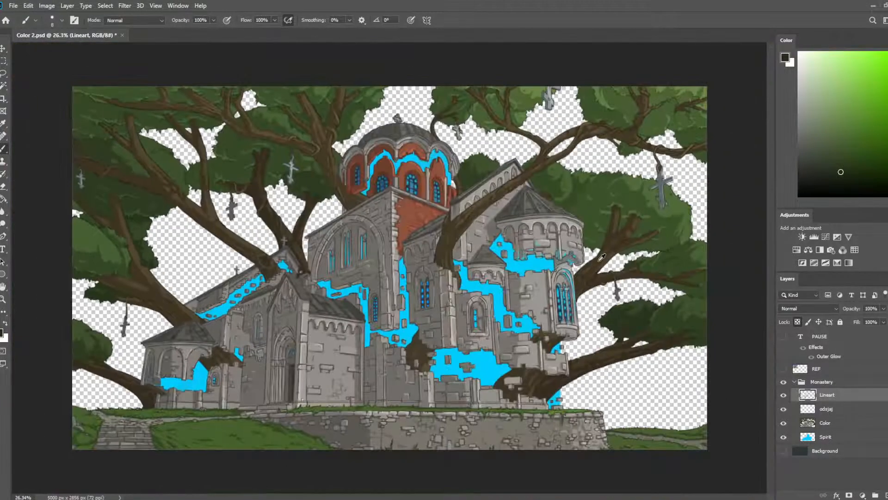
- Sample the dark blue-grey outline colour of the large hanging cross at the canvas edge for use on the small cross beside the dome
scroll(444, 176, "up", 8)
left_click_drag(376, 172, 240, 223)
scroll(324, 94, "up", 9)
left_click_drag(326, 102, 369, 170)
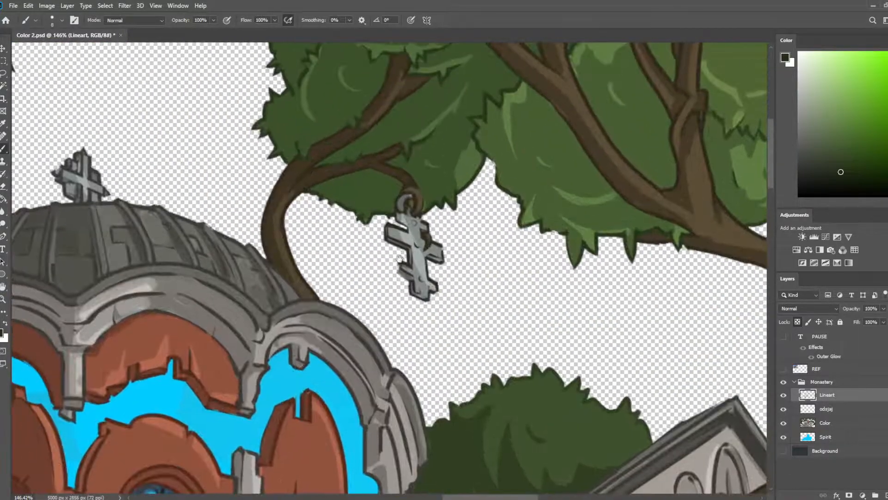
key("i")
left_click(400, 228)
left_click(401, 238)
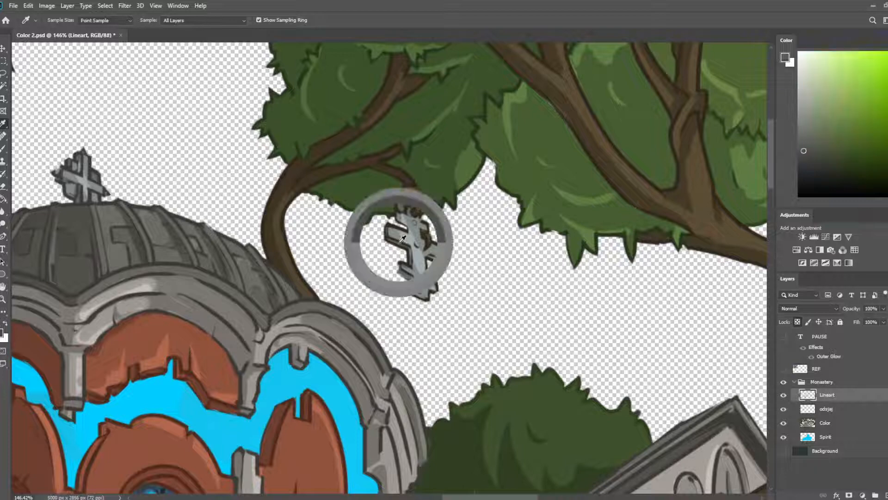
left_click(615, 184)
left_click_drag(692, 243, 403, 362)
left_click_drag(539, 284, 279, 332)
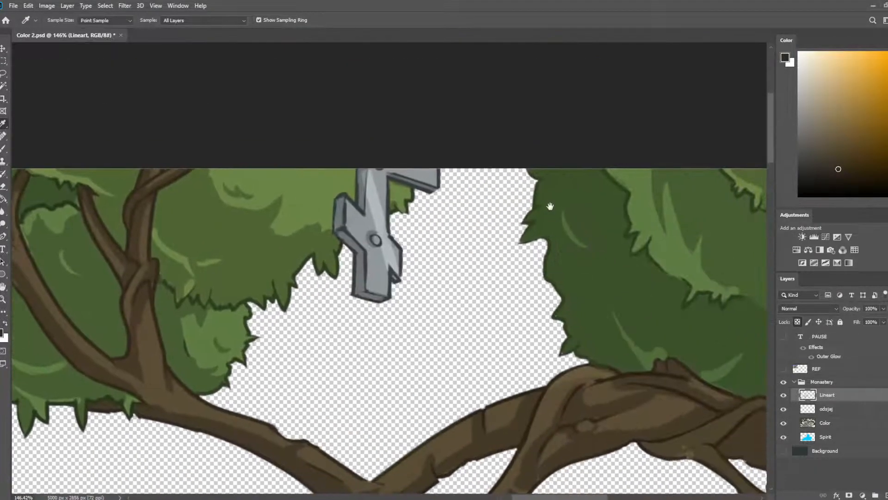
left_click(362, 209)
left_click_drag(435, 235, 666, 157)
mouse_move(149, 327)
left_mouse_down()
mouse_move(561, 167)
mouse_move(546, 184)
left_mouse_up()
key("b")
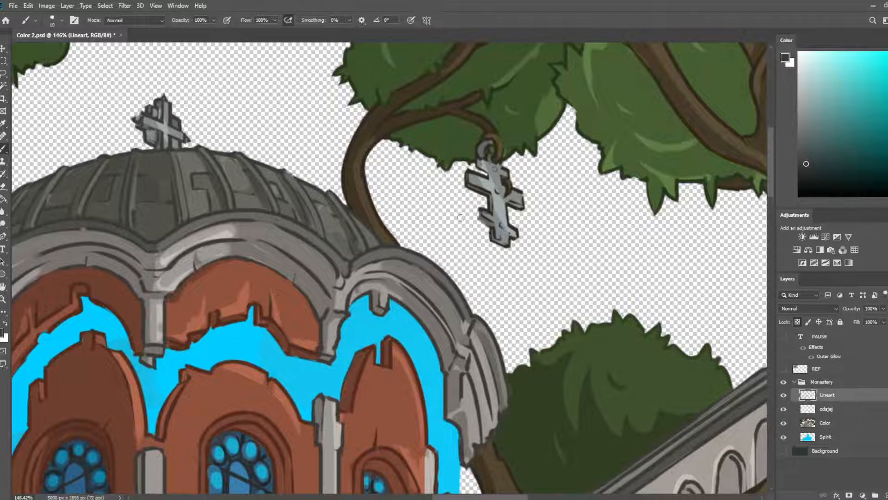
- Recolour the outline and ring of the small hanging cross on the Lineart layer with the sampled dark blue-grey
key("bracketright")
key("bracketright")
key("bracketright")
key("bracketright")
key("bracketright")
mouse_move(480, 229)
left_mouse_down()
mouse_move(512, 228)
mouse_move(473, 192)
mouse_move(488, 152)
left_mouse_up()
key("bracketleft")
key("bracketleft")
key("bracketleft")
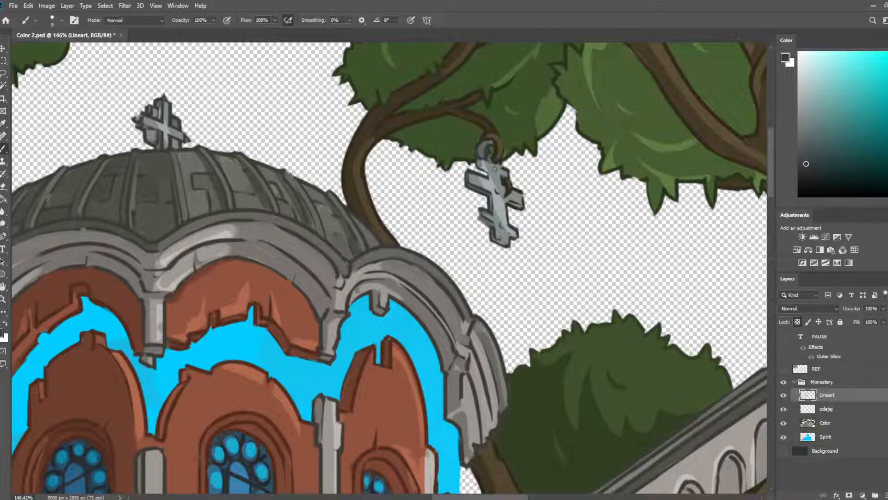
left_click_drag(523, 208, 509, 208)
- Erase excess line along the upper edge of the small cross's long arm and redraw its dark outline
scroll(499, 226, "up", 8)
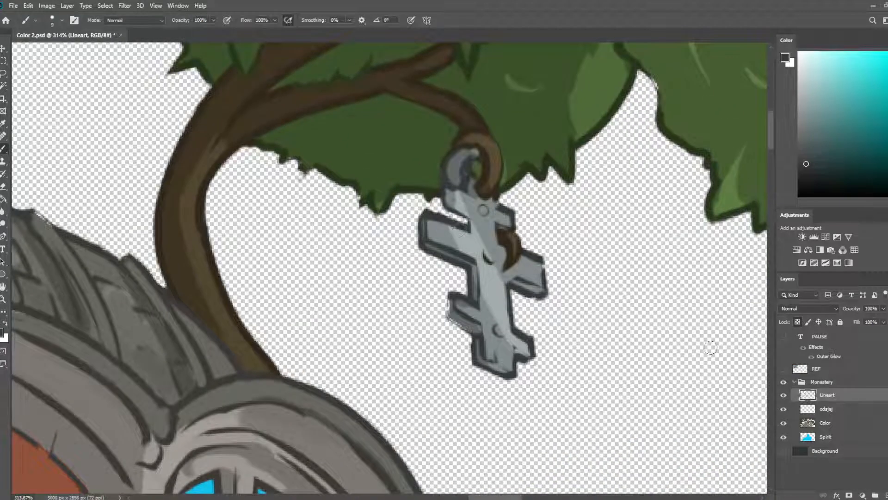
key("e")
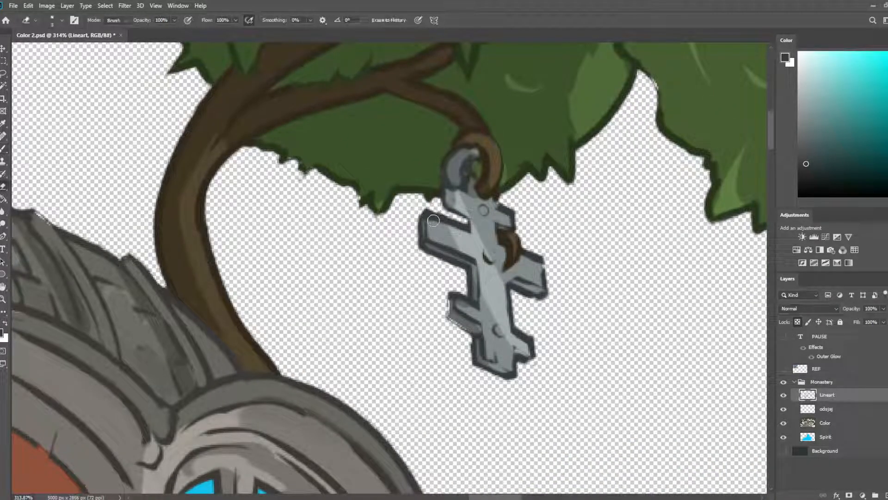
left_click_drag(431, 219, 453, 226)
key("b")
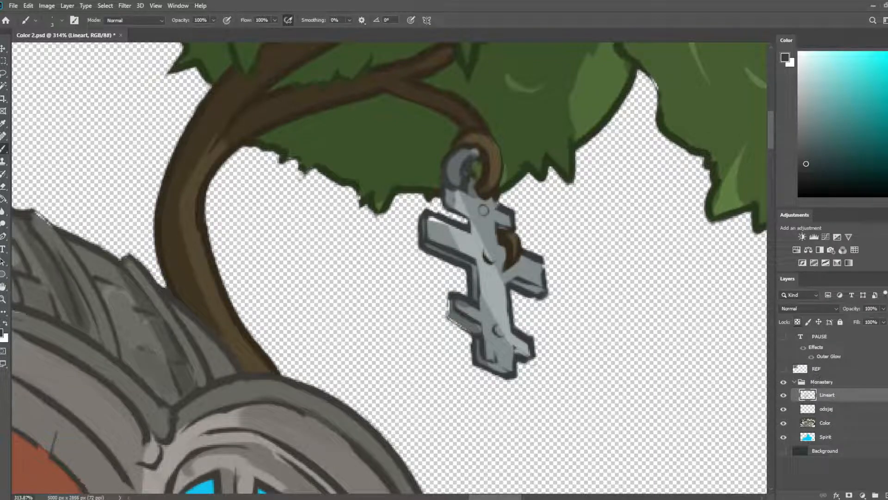
mouse_move(466, 219)
left_mouse_down()
mouse_move(440, 207)
mouse_move(447, 190)
mouse_move(442, 204)
left_mouse_up()
key("e")
key("b")
key("e")
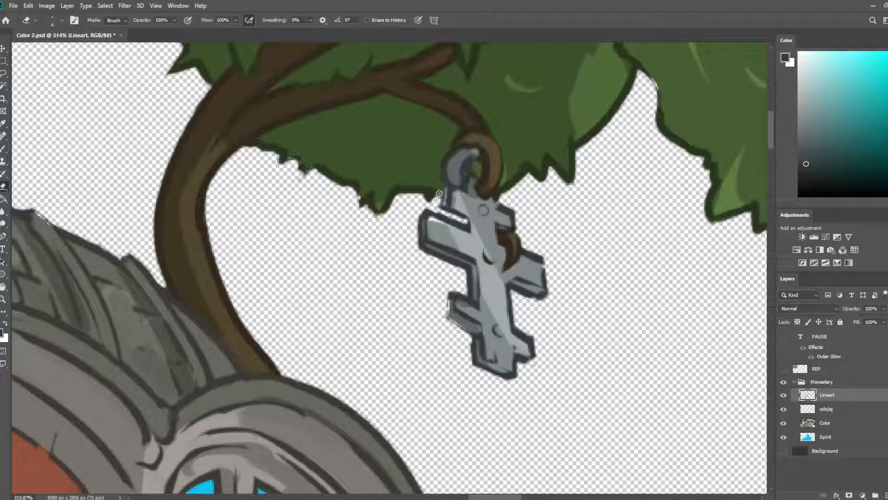
key("ctrl+z")
- Redraw the outline of the small cross's short upper bar beneath the ring, alternating brush and eraser on the Lineart layer
key("b")
mouse_move(441, 181)
left_mouse_down()
mouse_move(441, 204)
mouse_move(471, 217)
left_mouse_up()
key("e")
key("b")
mouse_move(442, 207)
left_mouse_down()
mouse_move(471, 216)
mouse_move(467, 222)
mouse_move(442, 209)
mouse_move(505, 230)
mouse_move(496, 224)
mouse_move(505, 220)
mouse_move(494, 238)
mouse_move(493, 216)
mouse_move(495, 240)
left_mouse_up()
key("e")
key("b")
key("e")
key("b")
key("e")
key("b")
key("e")
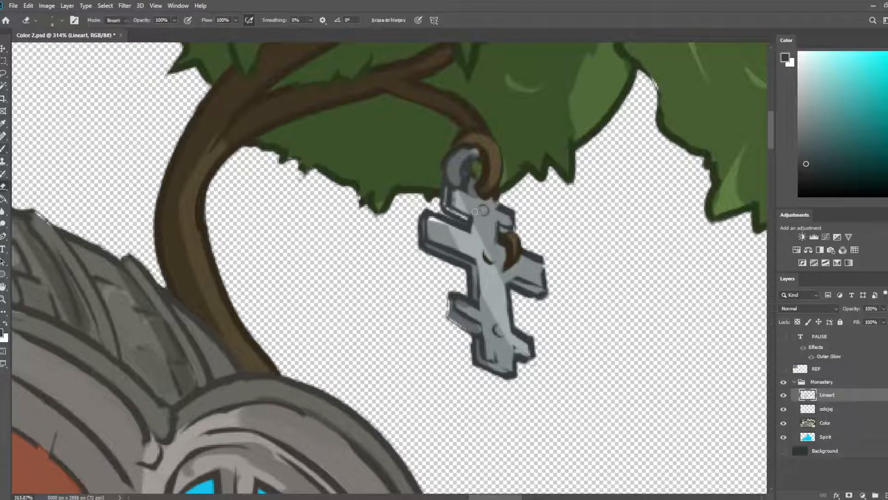
- Clean up the far end and the notched near corner of the small cross's short upper bar with alternating eraser and brush strokes
mouse_move(475, 211)
left_mouse_down()
mouse_move(514, 229)
mouse_move(503, 227)
mouse_move(514, 227)
mouse_move(499, 204)
mouse_move(511, 229)
left_mouse_up()
key("b")
key("e")
key("b")
key("e")
key("b")
key("e")
key("b")
mouse_move(451, 200)
left_mouse_down()
mouse_move(468, 213)
mouse_move(447, 205)
mouse_move(462, 220)
mouse_move(441, 183)
mouse_move(447, 206)
mouse_move(465, 221)
left_mouse_up()
key("e")
key("b")
key("e")
key("b")
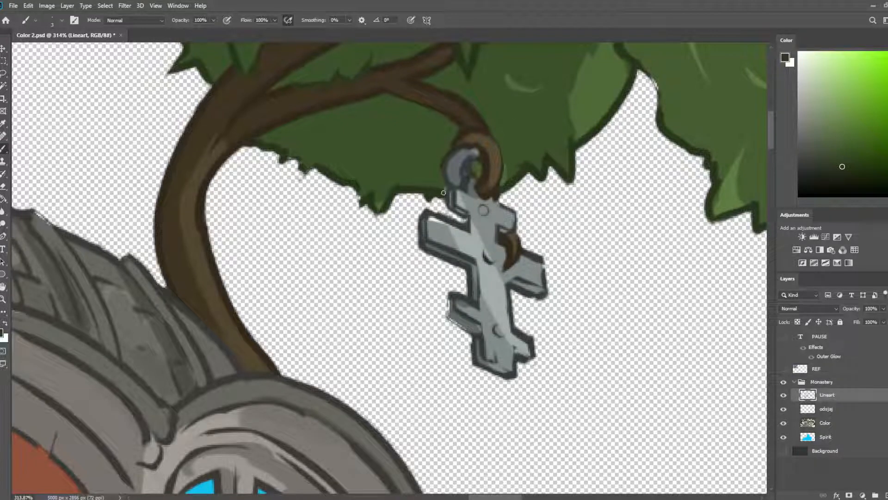
- Touch up the fill of the small cross and its surroundings on the Color layer with colours sampled there
left_click(833, 407)
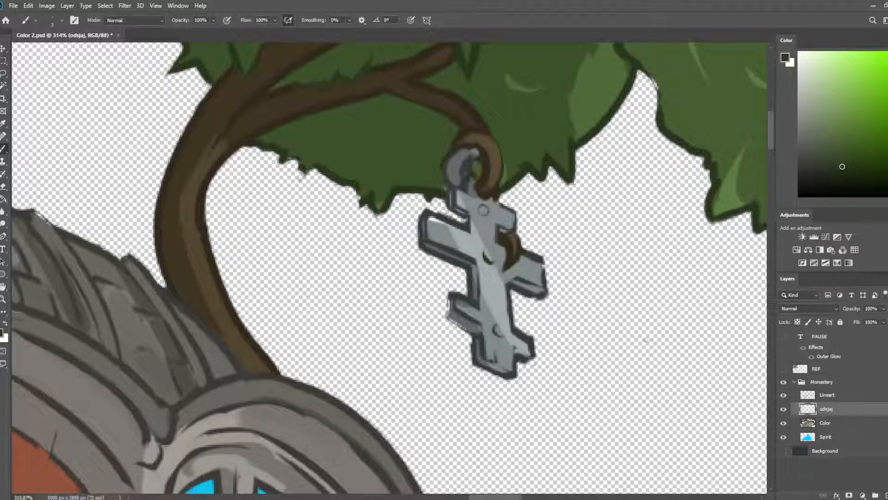
left_click(835, 423)
left_click(513, 142, "alt")
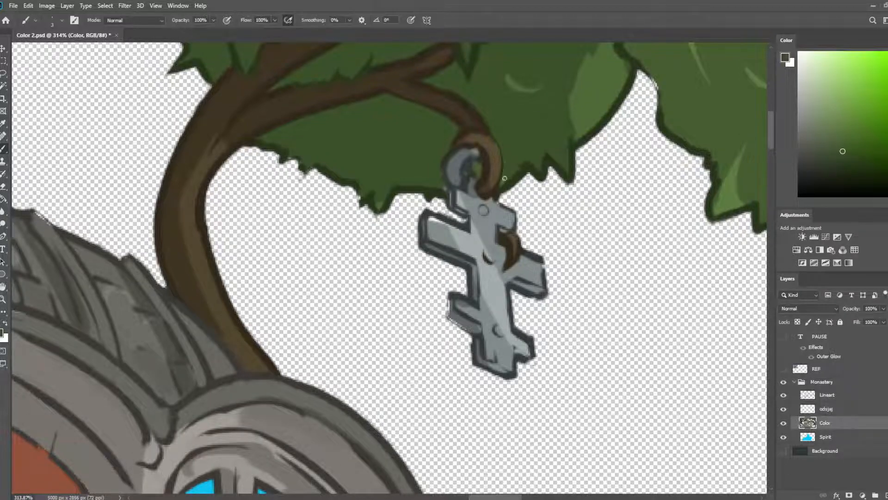
left_click(493, 141, "alt")
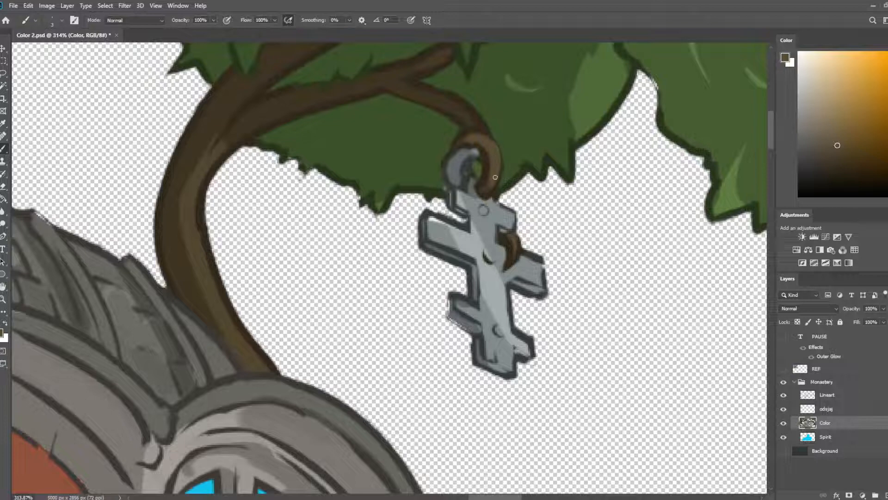
left_click(501, 215, "alt")
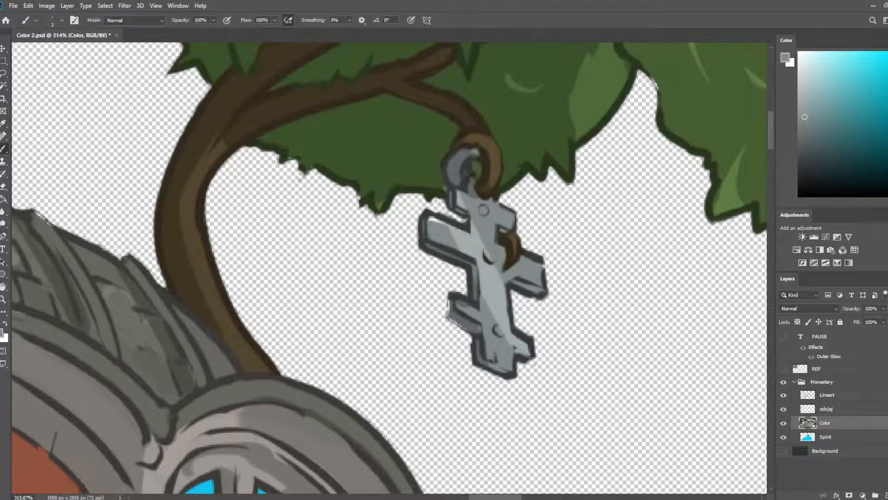
left_click(455, 257, "alt")
left_click(832, 396)
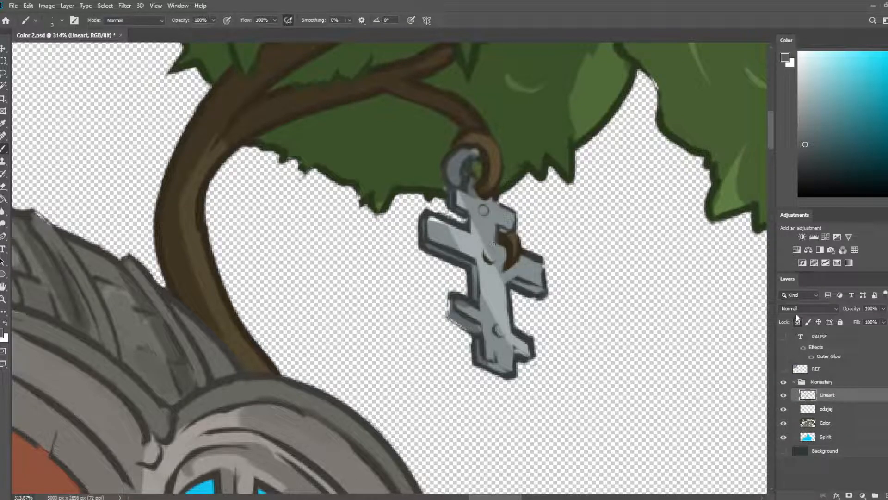
left_click(814, 423)
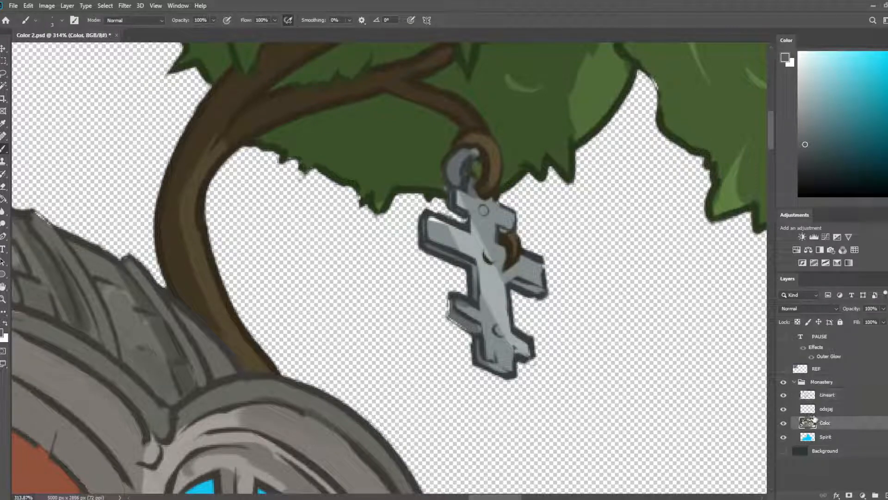
left_click(435, 228, "alt")
key("alt")
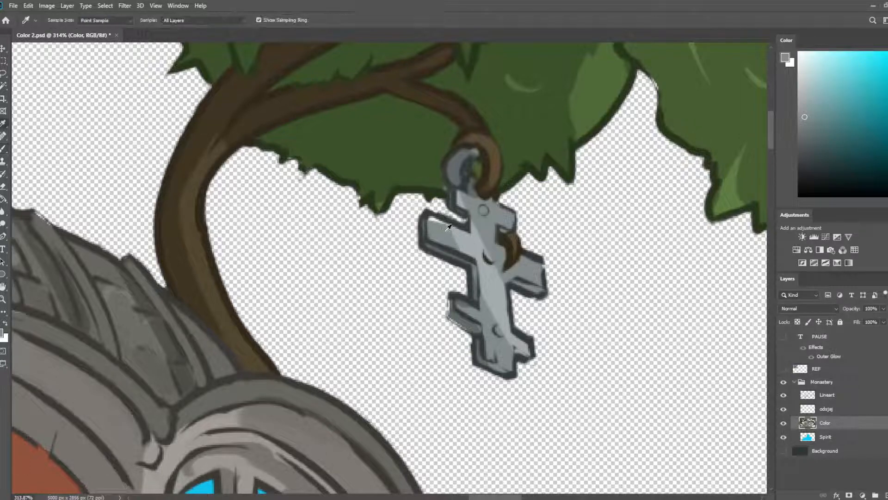
- Inspect the small cross with the Color and Lineart layers hidden and shown, close up and from further away
left_click(783, 423)
left_click(783, 423)
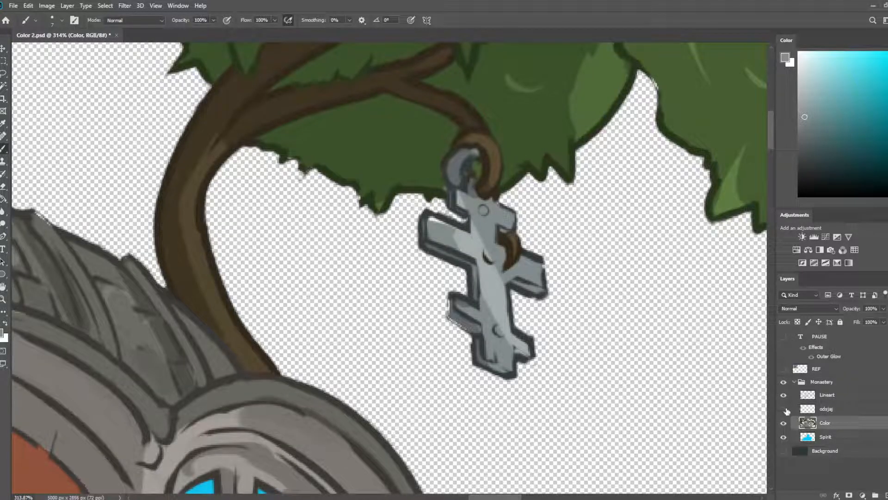
left_click(783, 396)
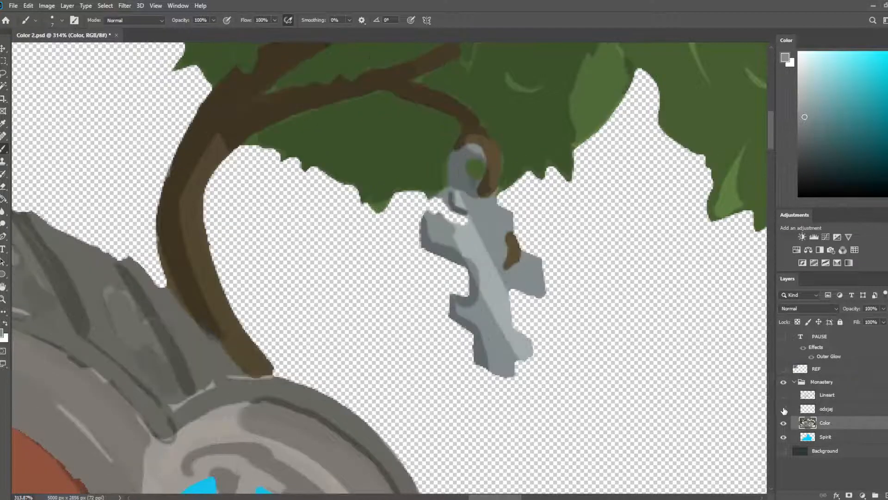
left_click(784, 396)
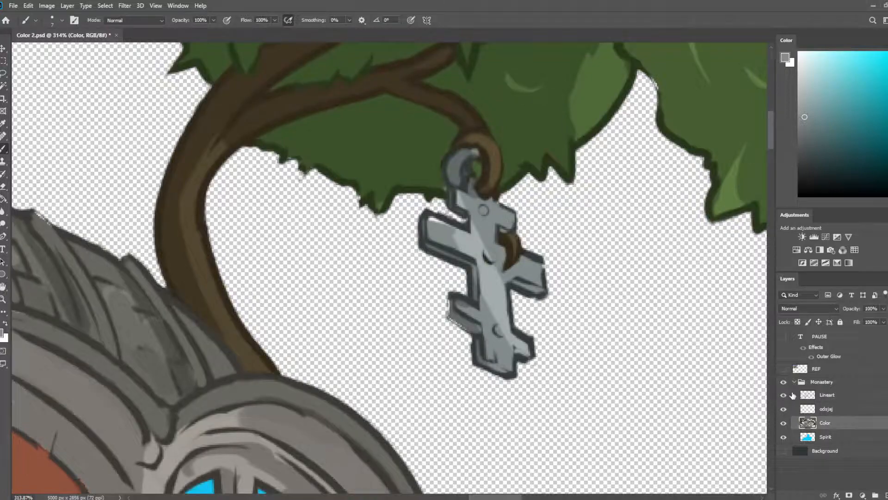
left_click(826, 395)
key("e")
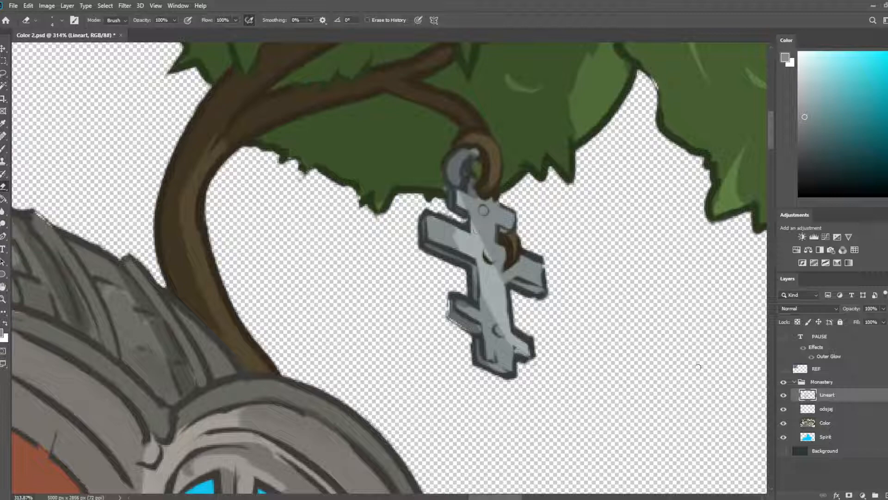
scroll(447, 252, "down", 3)
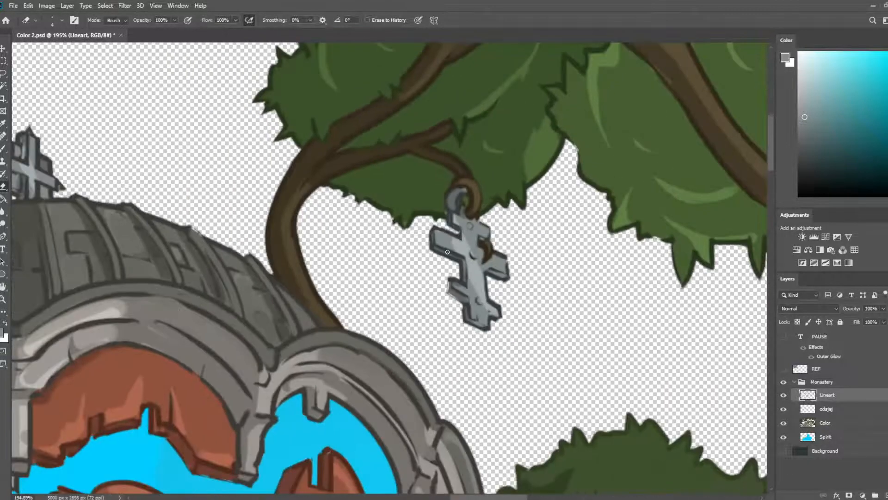
scroll(448, 252, "down", 3)
scroll(509, 233, "up", 3)
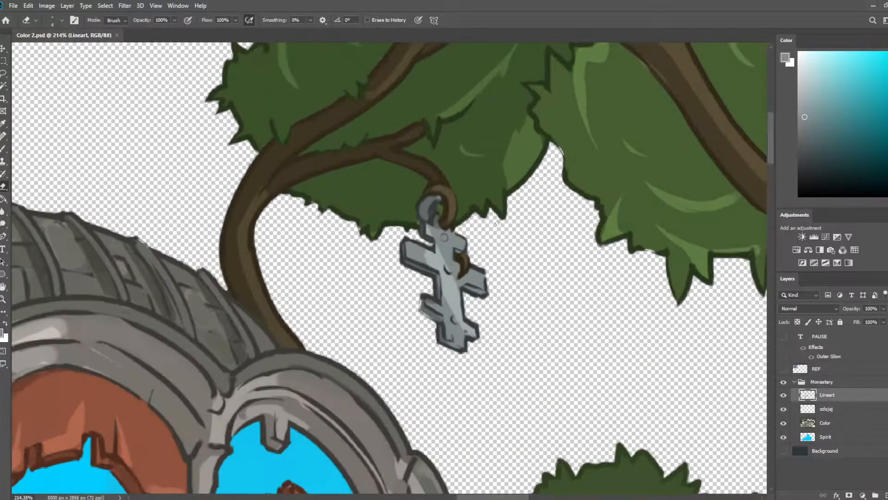
scroll(497, 223, "up", 3)
- Touch up the foliage edge beside the small cross on the Color layer with sampled green and erase the stray bit there
left_click(837, 423)
key("i")
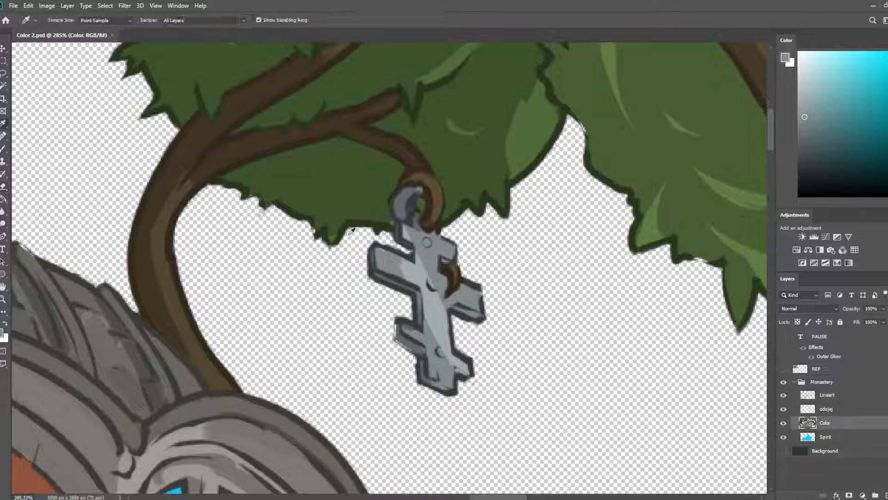
left_click(351, 230)
key("b")
left_click(330, 221)
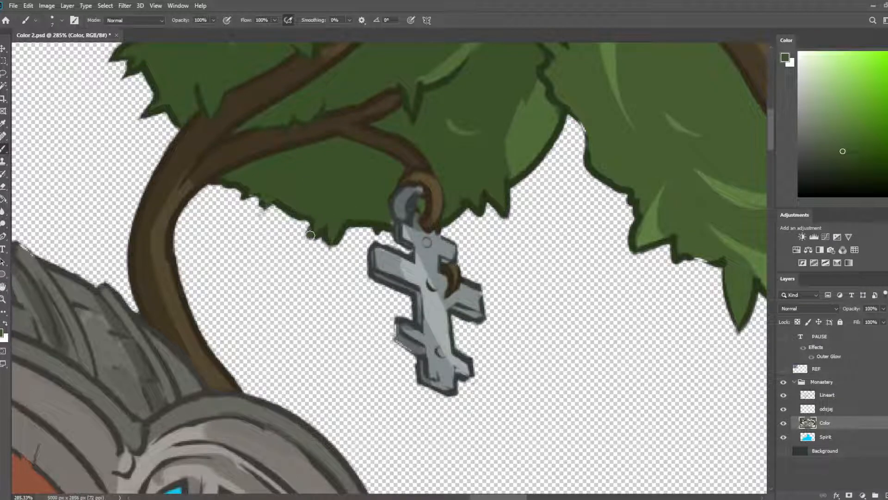
key("e")
left_click_drag(308, 226, 308, 240)
key("b")
- Recolour the outline of the small cross's hanging ring on the Lineart layer with the dark brown sampled from the branch outline
left_click(831, 396)
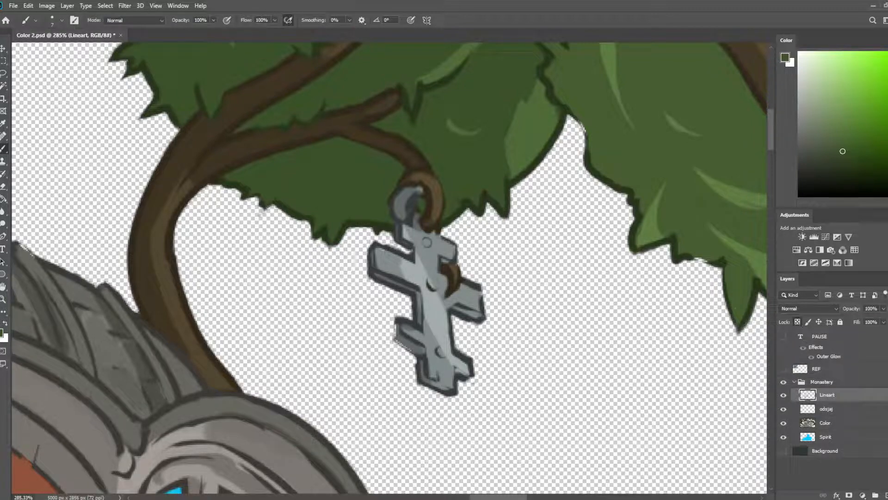
left_click(430, 162, "alt")
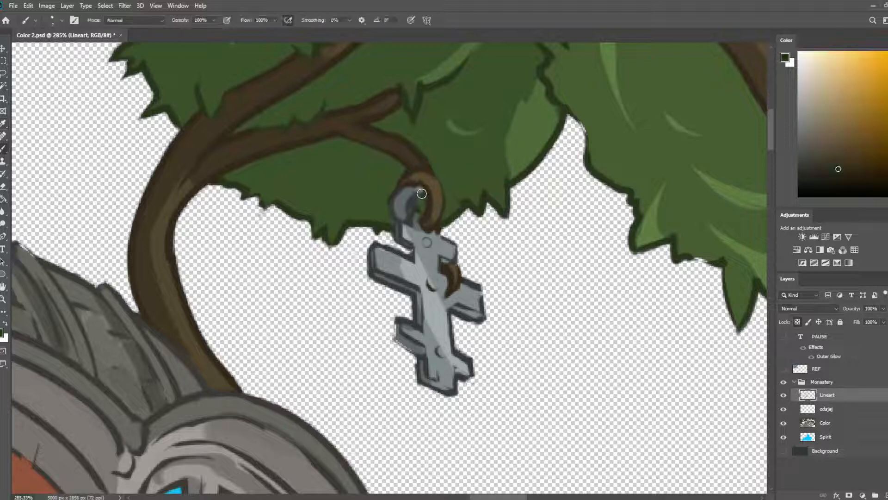
left_click_drag(422, 193, 411, 218)
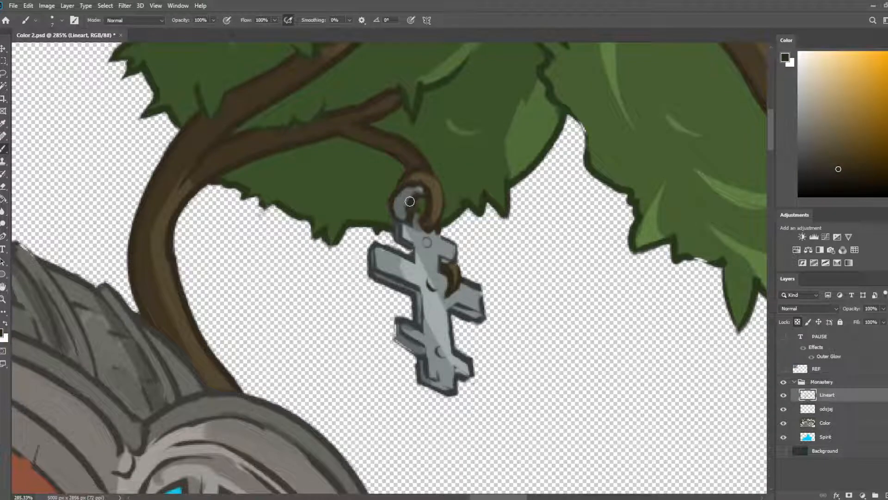
- Repaint the grey ring above the small cross as a branch curl on the odsjaj layer, using sampled dark and lighter browns
left_click(826, 409)
left_click(416, 156, "alt")
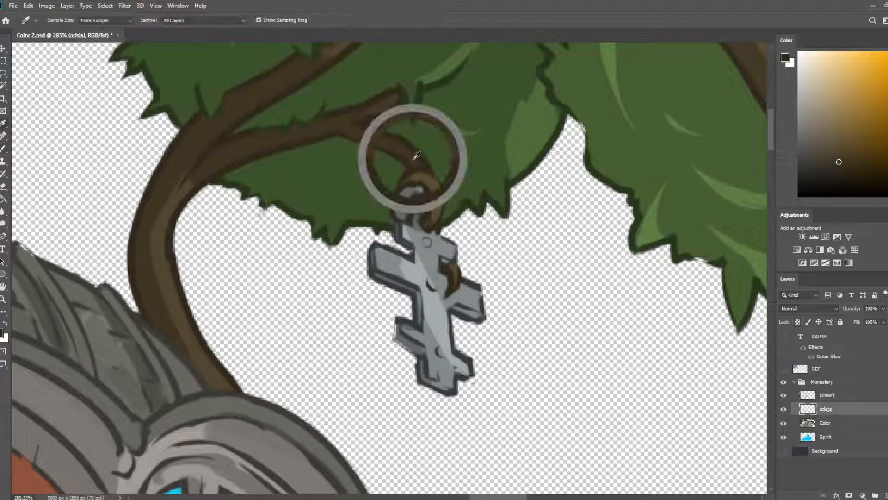
mouse_move(418, 189)
left_mouse_down()
mouse_move(399, 205)
mouse_move(403, 214)
mouse_move(410, 192)
left_mouse_up()
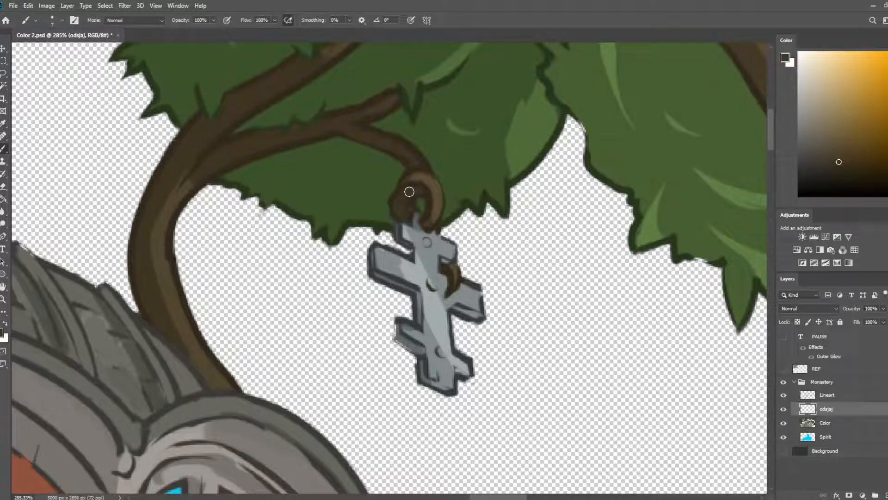
left_click(436, 184, "alt")
left_click_drag(416, 189, 405, 213)
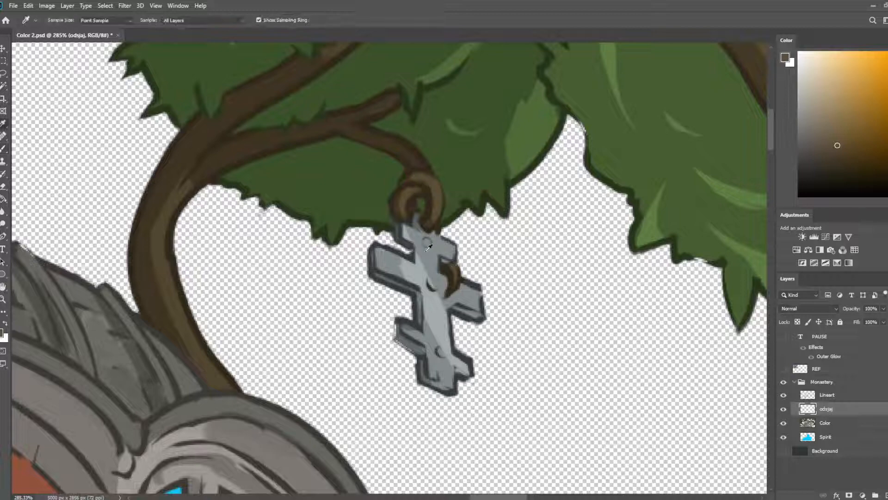
- Repaint the hanging ring above the small cross on the odsjaj layer with light grey sampled from the cross
left_click(397, 253, "alt")
mouse_move(409, 179)
left_mouse_down()
mouse_move(432, 185)
mouse_move(430, 219)
left_mouse_up()
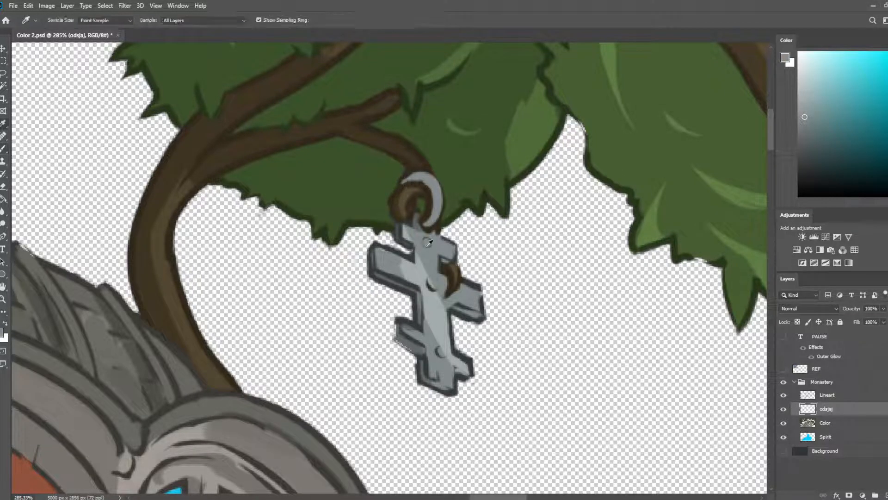
left_click(422, 227, "alt")
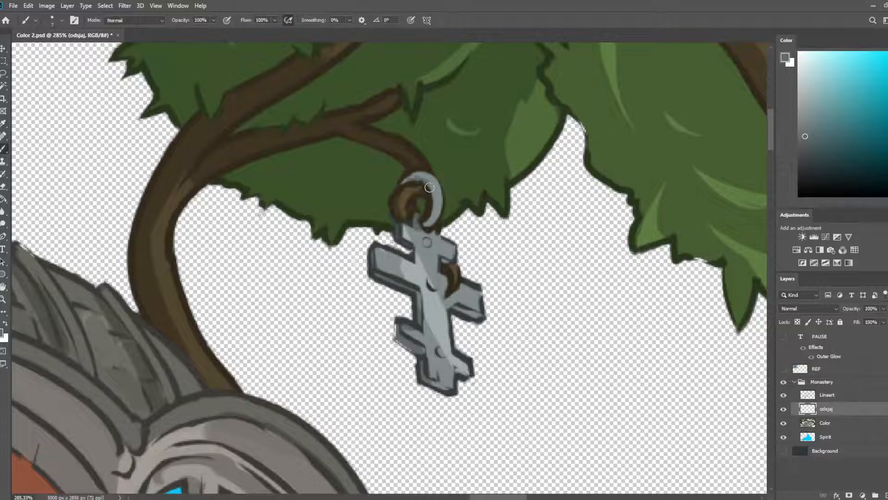
- Recolour the small cross's ring outline with sampled dark grey on the Lineart layer and retouch the adjoining branch curl outline with sampled dark brown
left_click(826, 395)
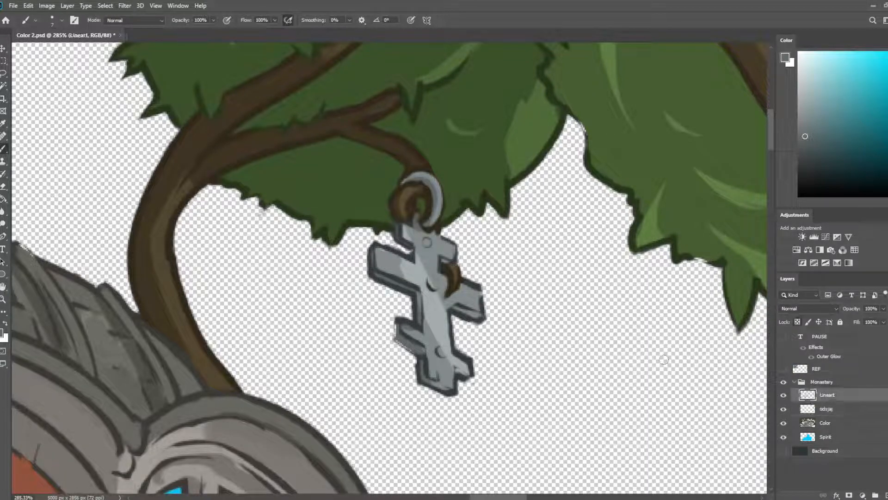
left_click(415, 215, "alt")
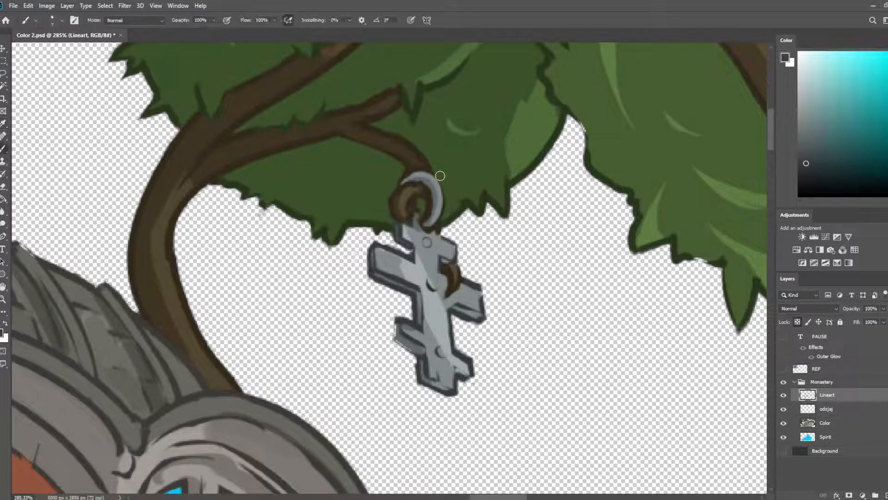
mouse_move(427, 178)
left_mouse_down()
mouse_move(428, 228)
mouse_move(433, 203)
mouse_move(424, 179)
mouse_move(414, 176)
mouse_move(437, 211)
mouse_move(407, 177)
left_mouse_up()
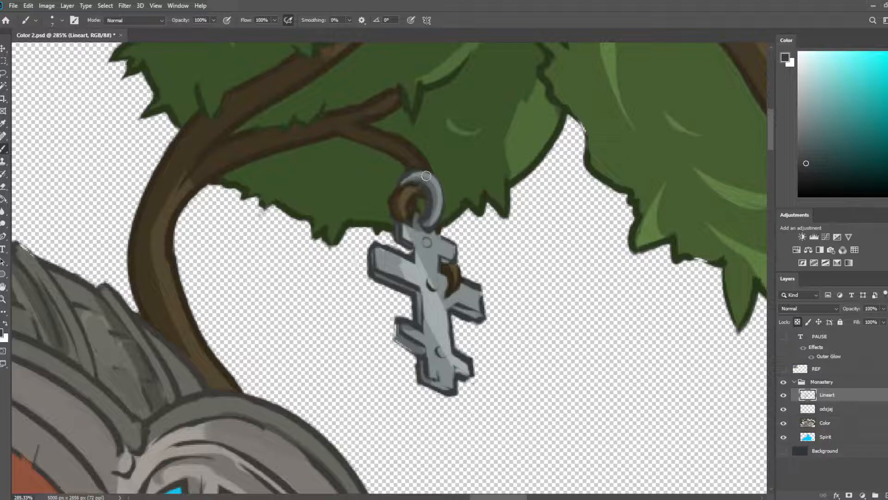
left_click(409, 188, "alt")
left_click_drag(409, 189, 418, 195)
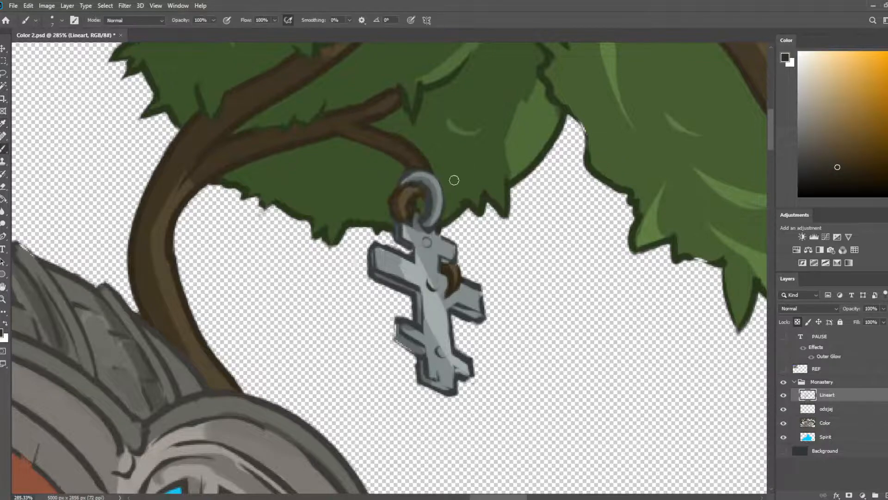
left_click(393, 197, "alt")
- Examine the whole monastery illustration for remaining flaws in the trees, hanging crosses, walls and ground
scroll(392, 214, "down", 3)
scroll(456, 168, "down", 5)
scroll(456, 155, "down", 3)
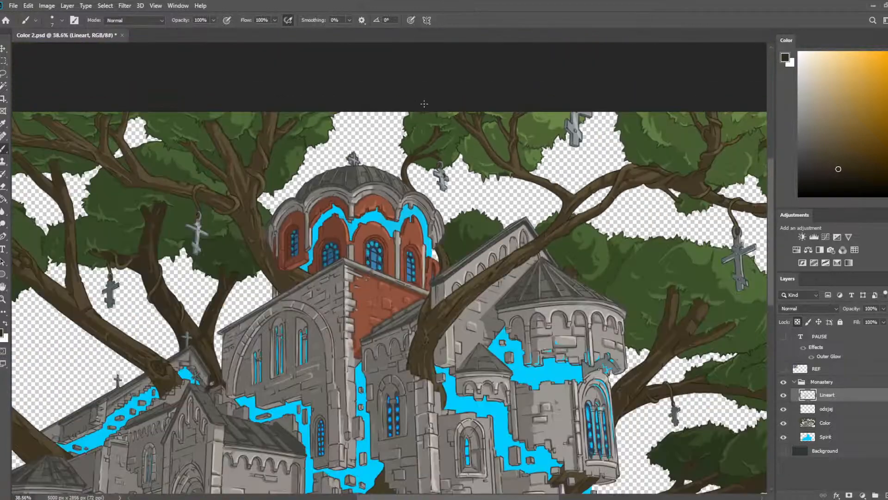
scroll(424, 107, "down", 3)
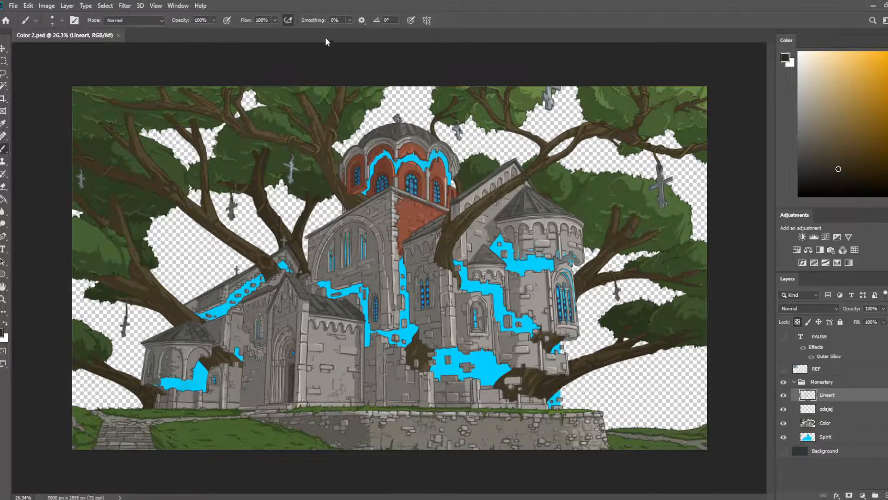
scroll(324, 272, "up", 4)
scroll(324, 270, "down", 2)
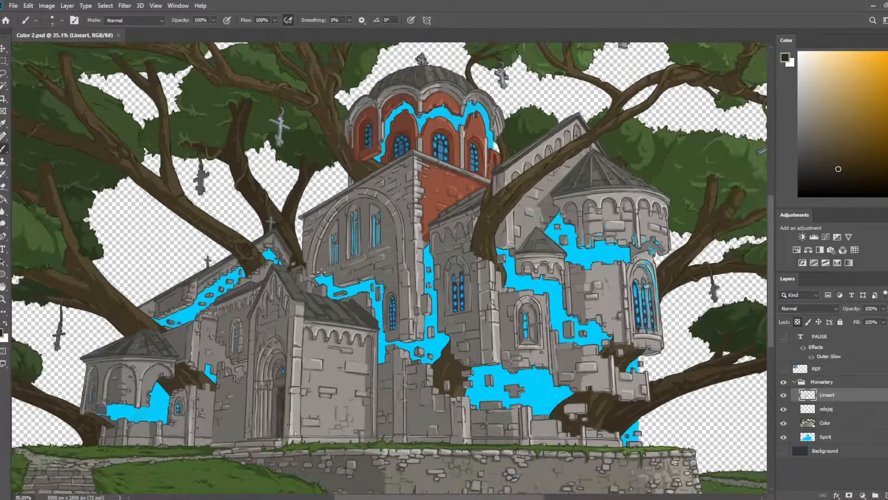
left_click_drag(301, 277, 434, 234)
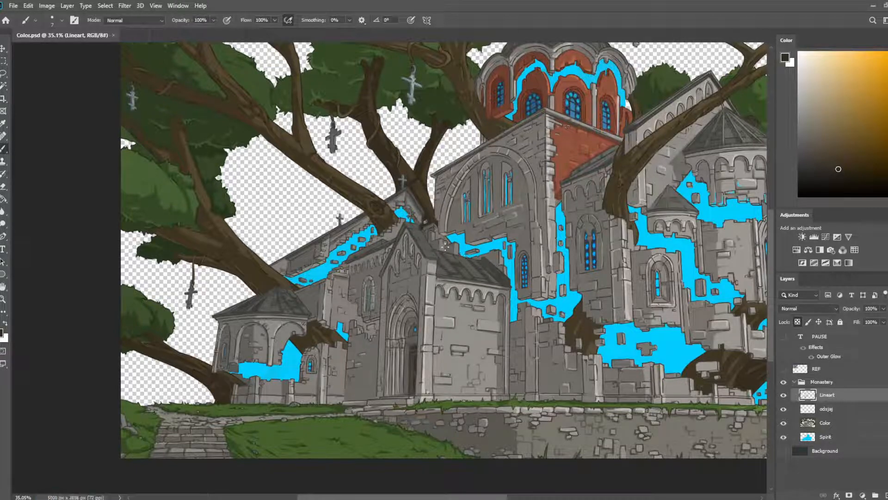
scroll(486, 148, "down", 2)
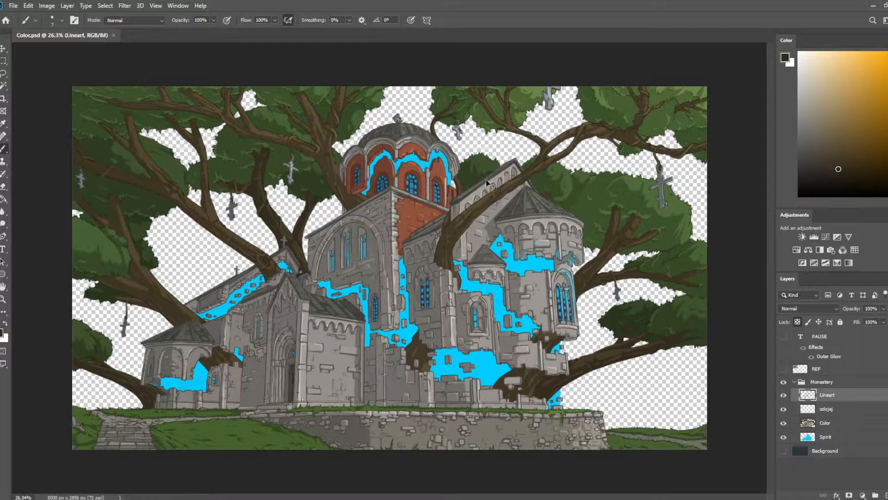